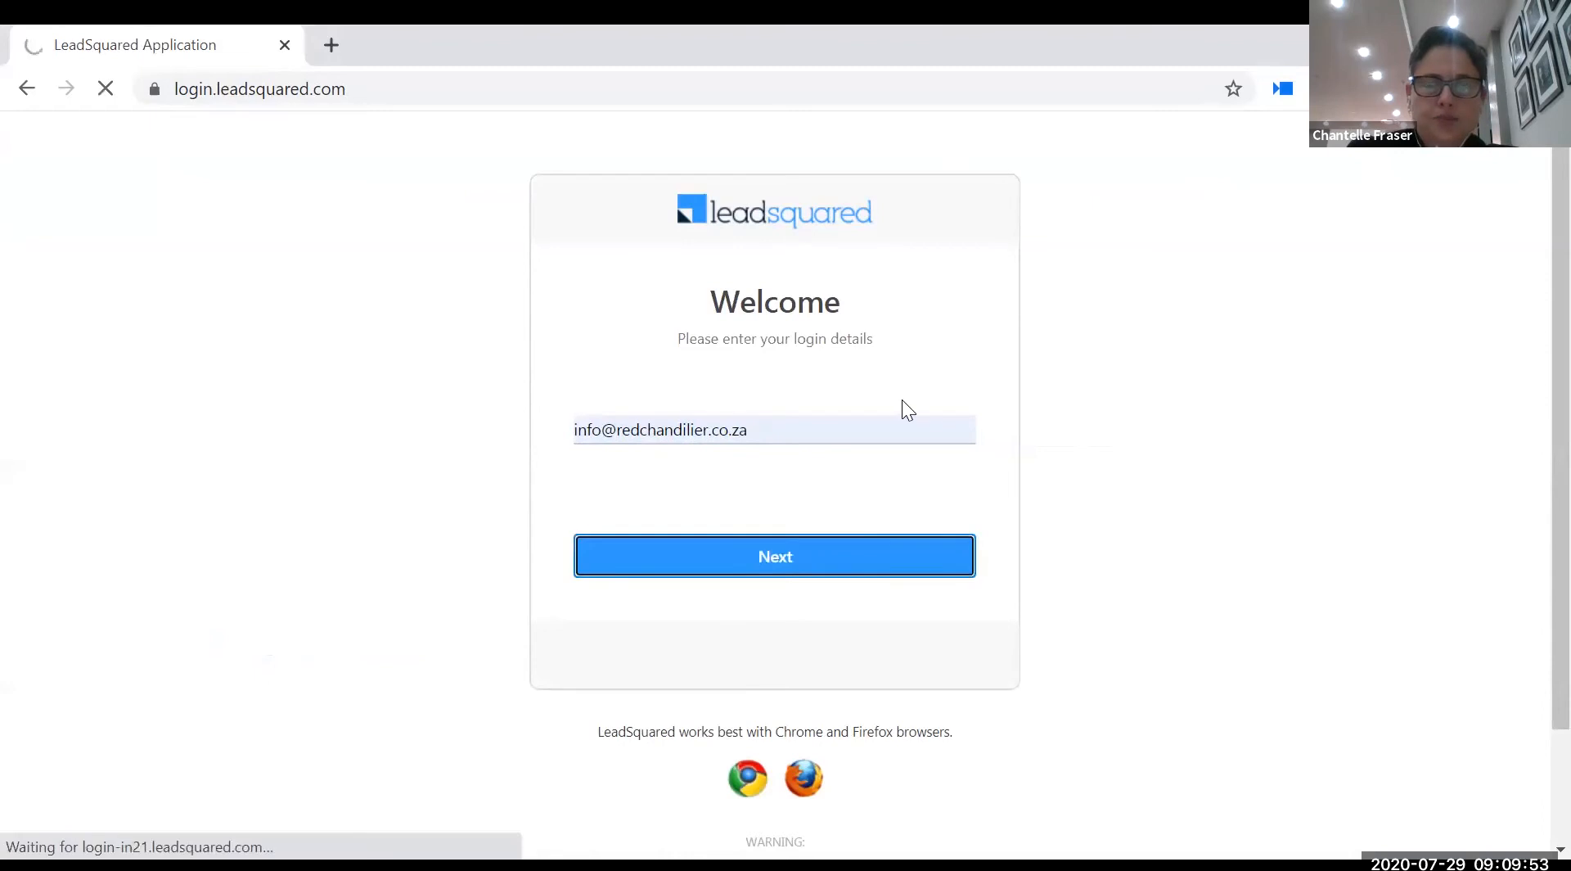
# - Complete sign-in with the account password and dismiss the welcome notice on the Administrator Dashboard
pyautogui.click(841, 556)
pyautogui.click(785, 577)
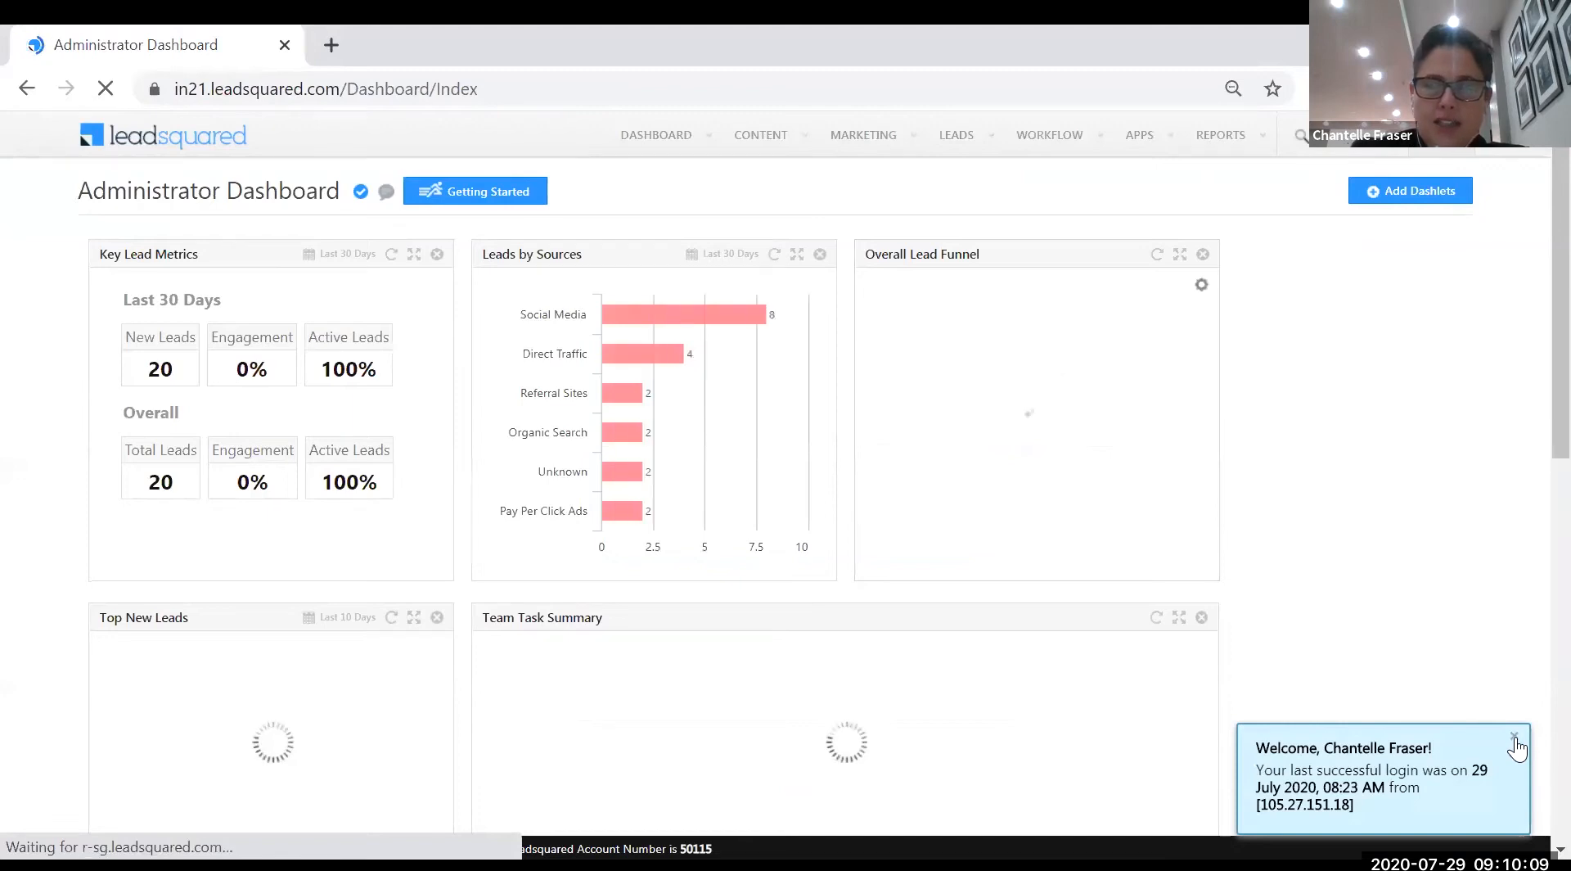
pyautogui.click(1440, 140)
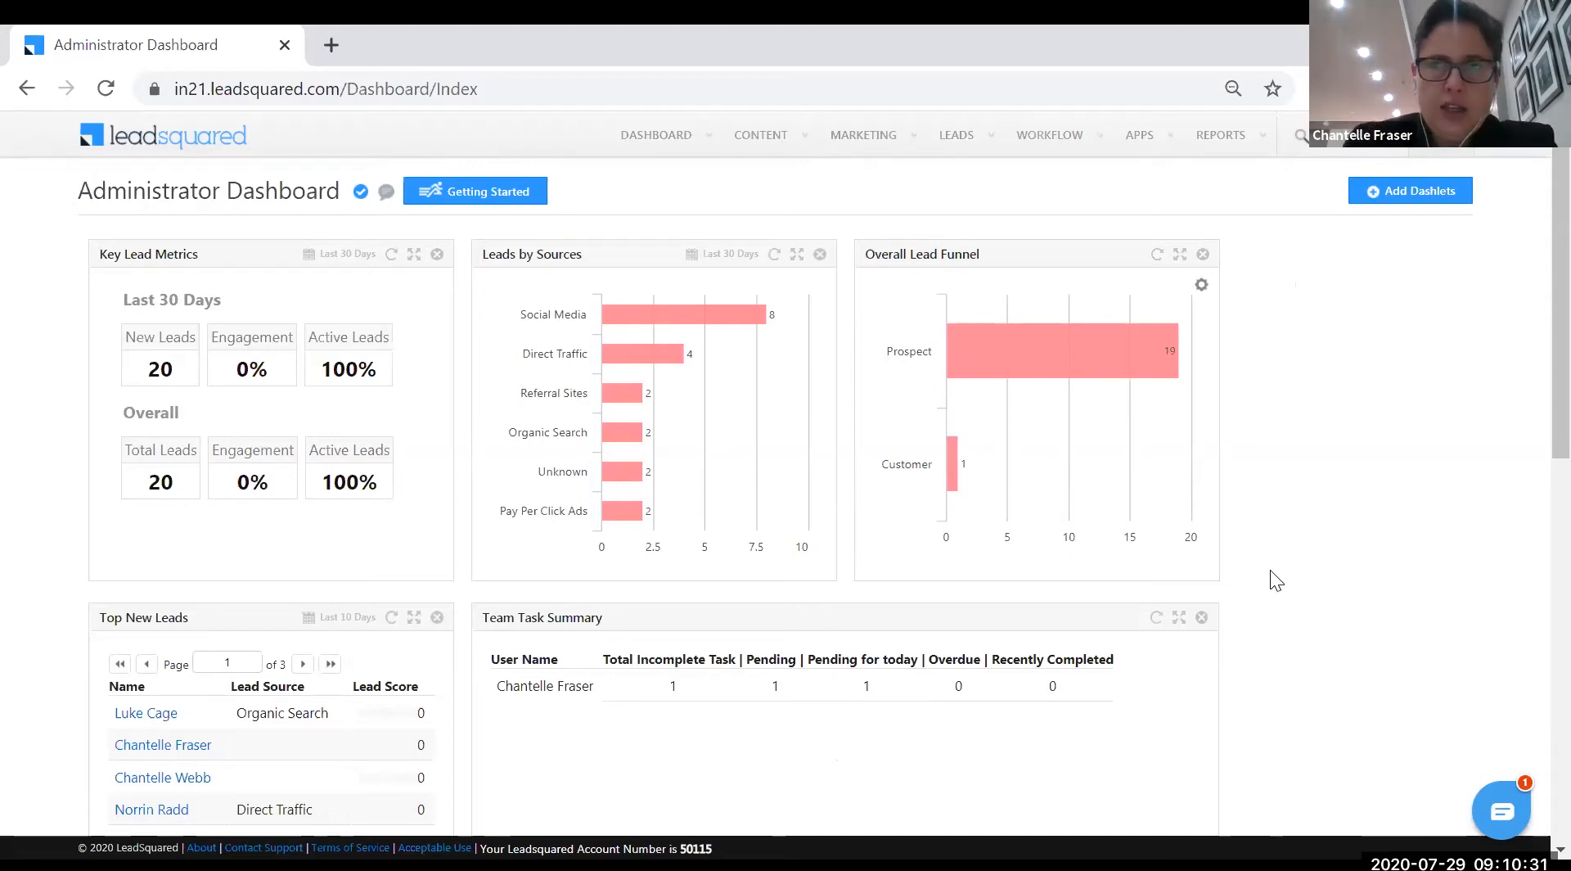
pyautogui.moveTo(1438, 140)
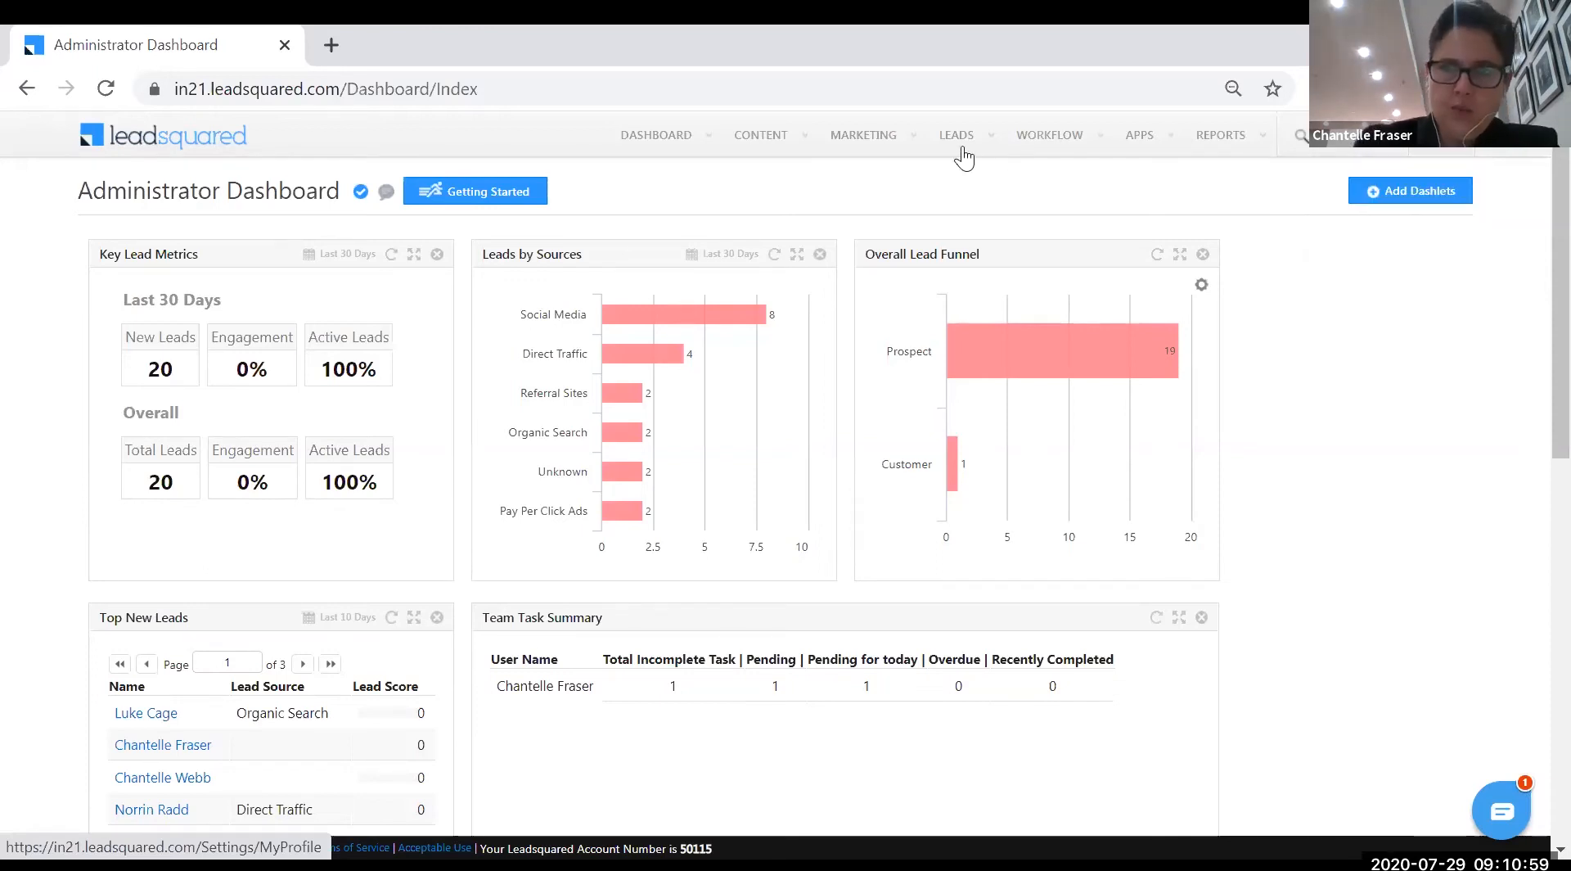
pyautogui.moveTo(959, 141)
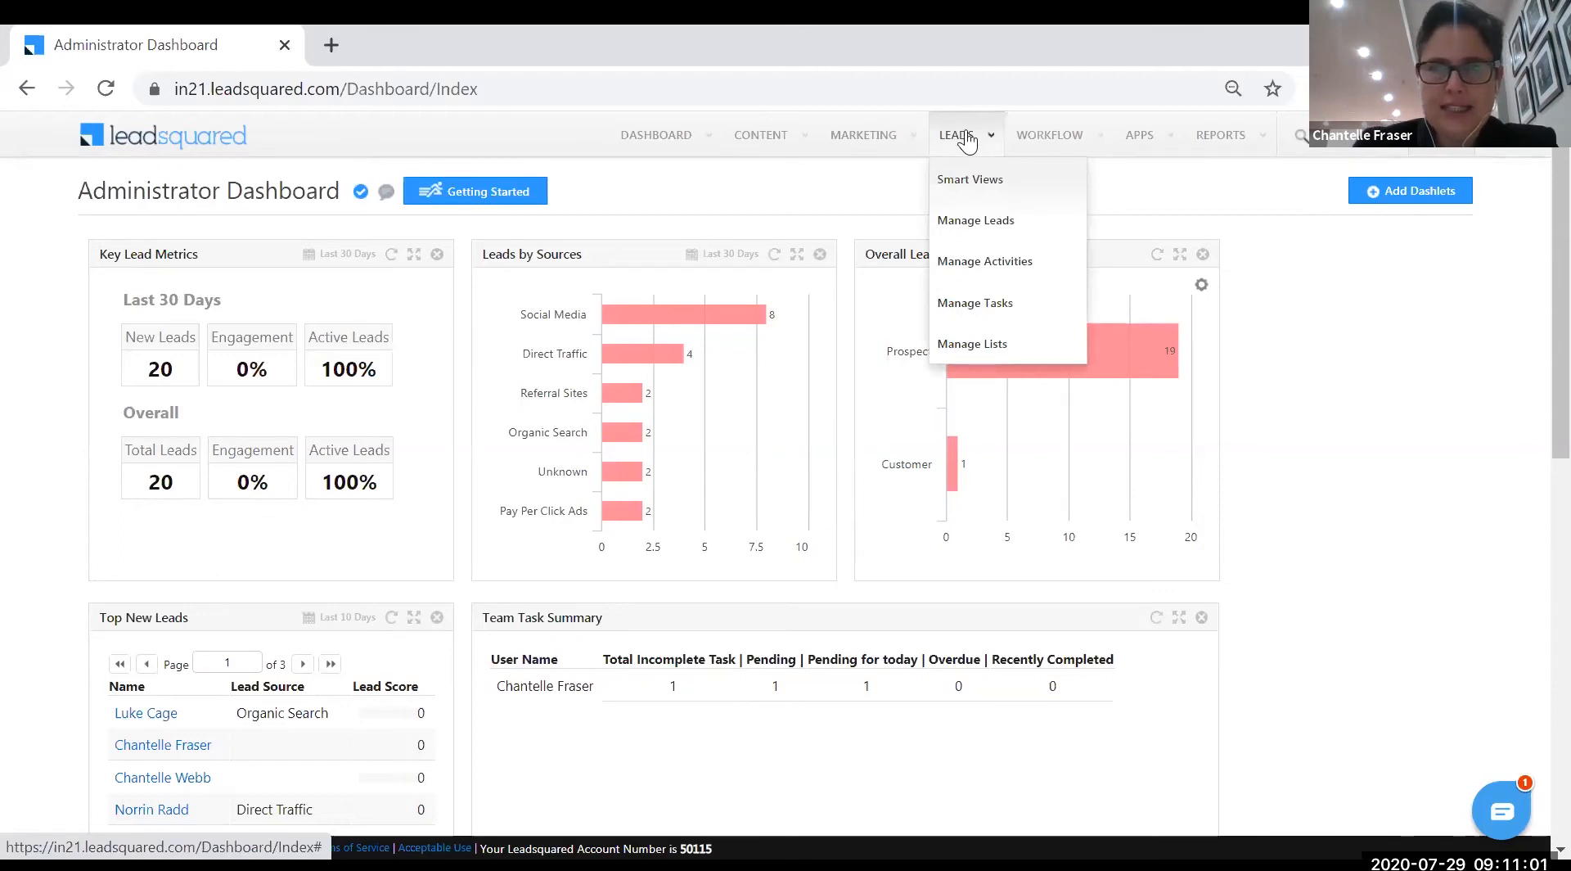
# - Open the Manage Leads grid from the LEADS menu
pyautogui.click(992, 222)
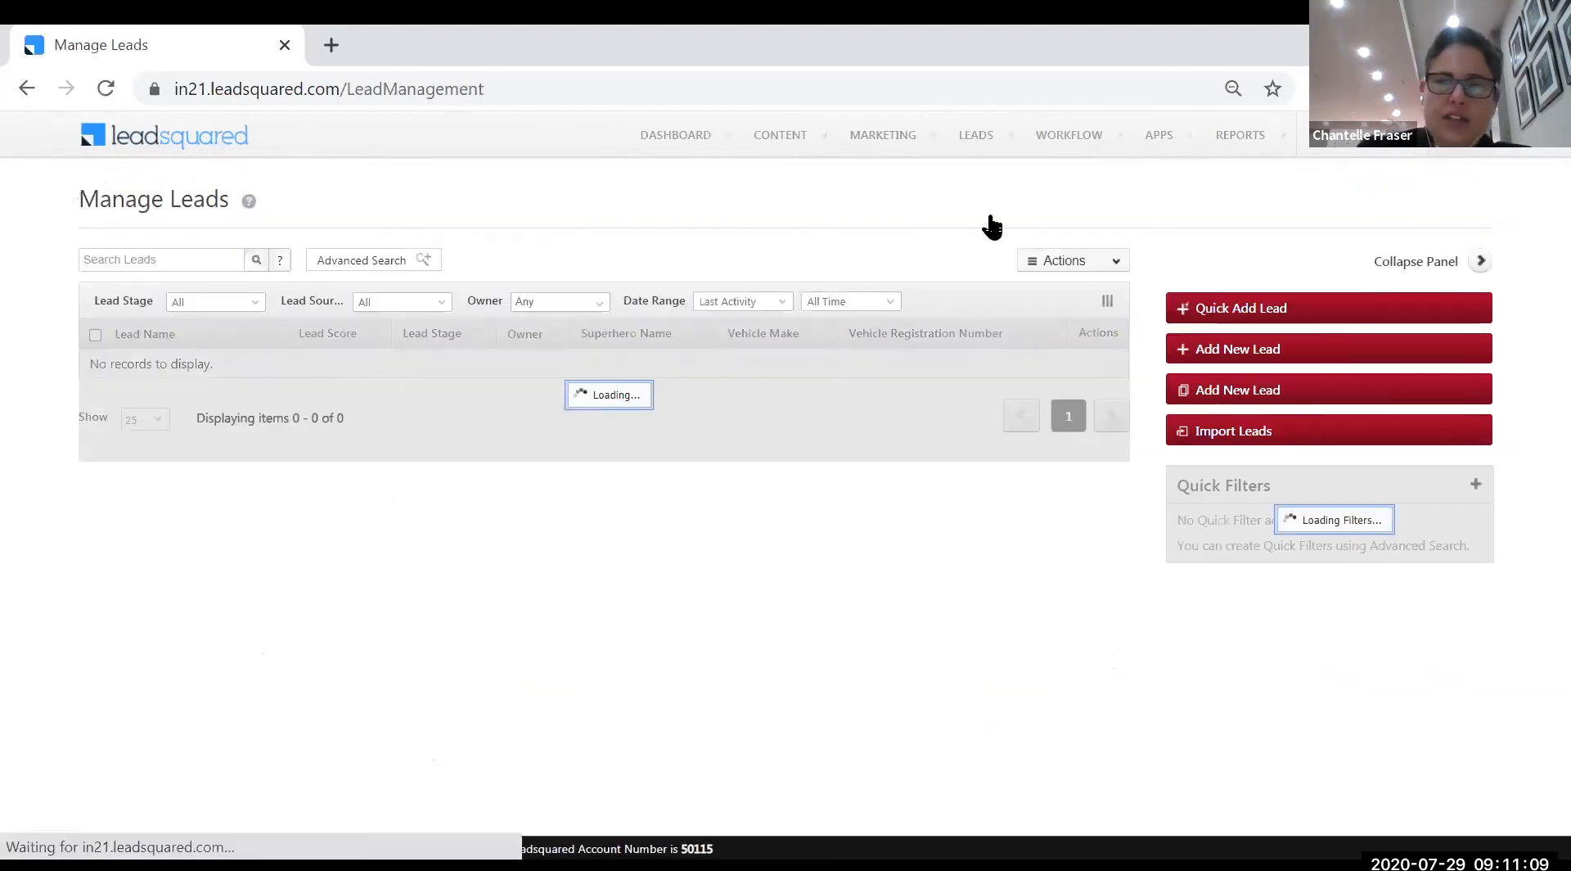
pyautogui.click(1235, 350)
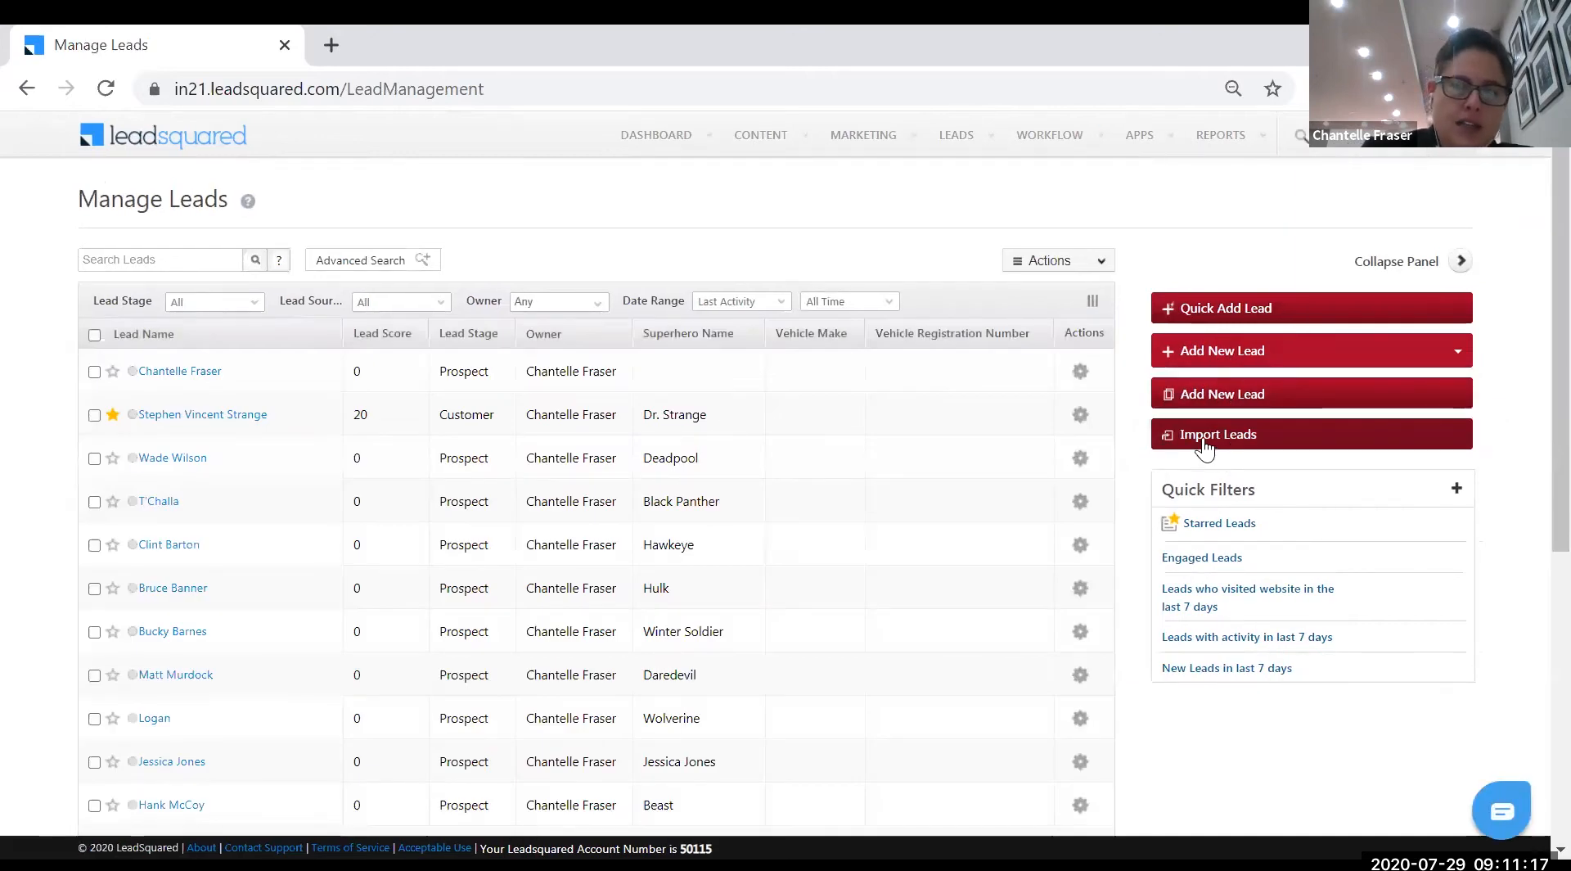
pyautogui.click(1204, 442)
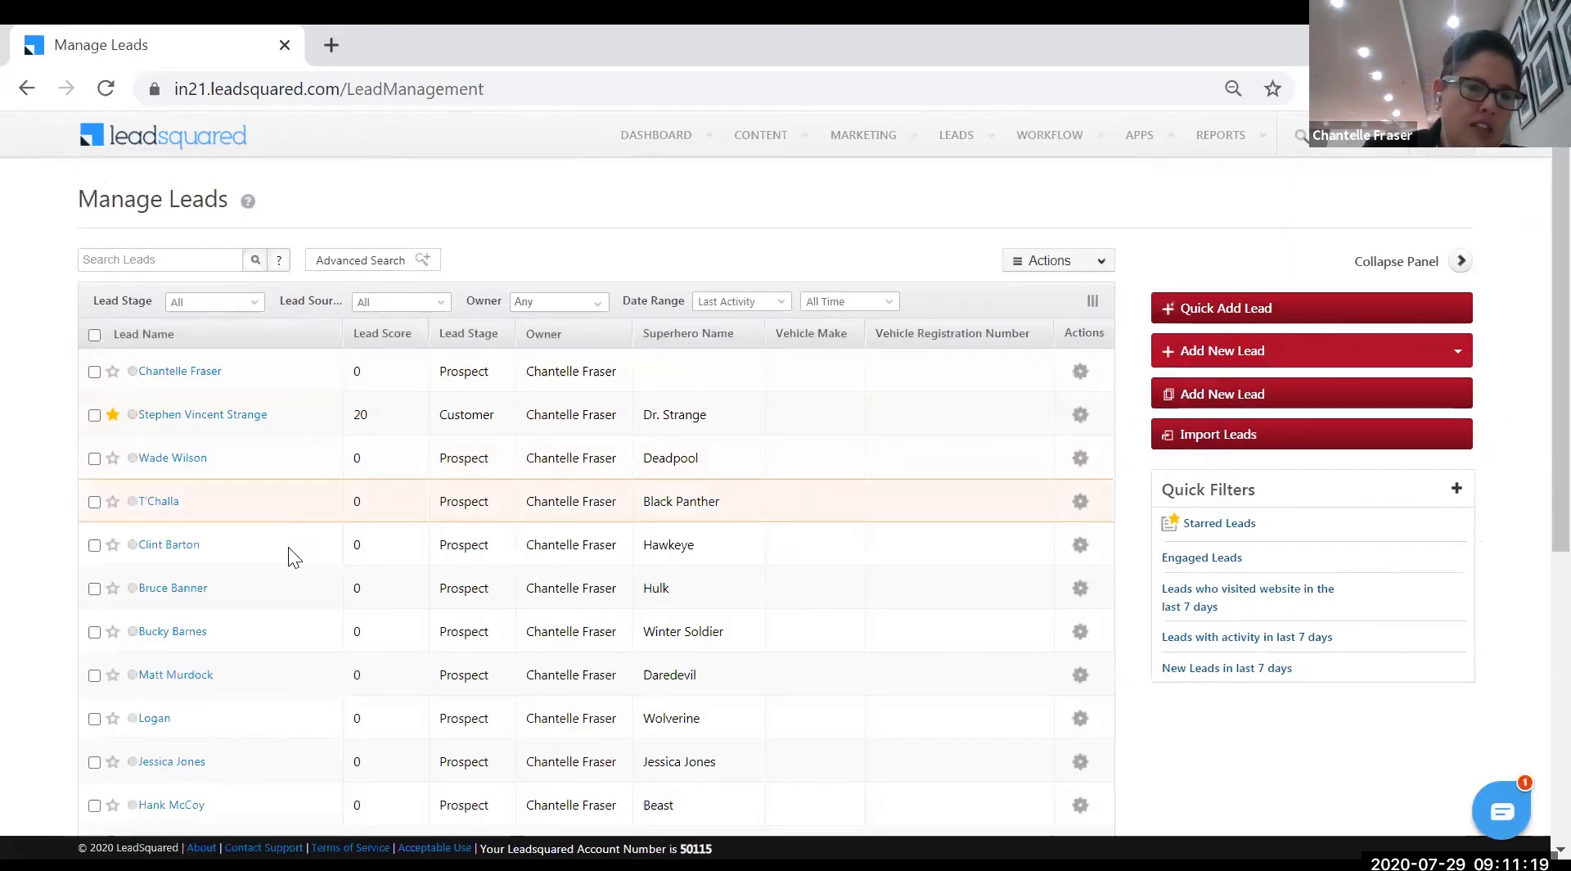
# - Scroll through the 20 leads and open the third lead's details page
pyautogui.scroll(-6, 284, 563)
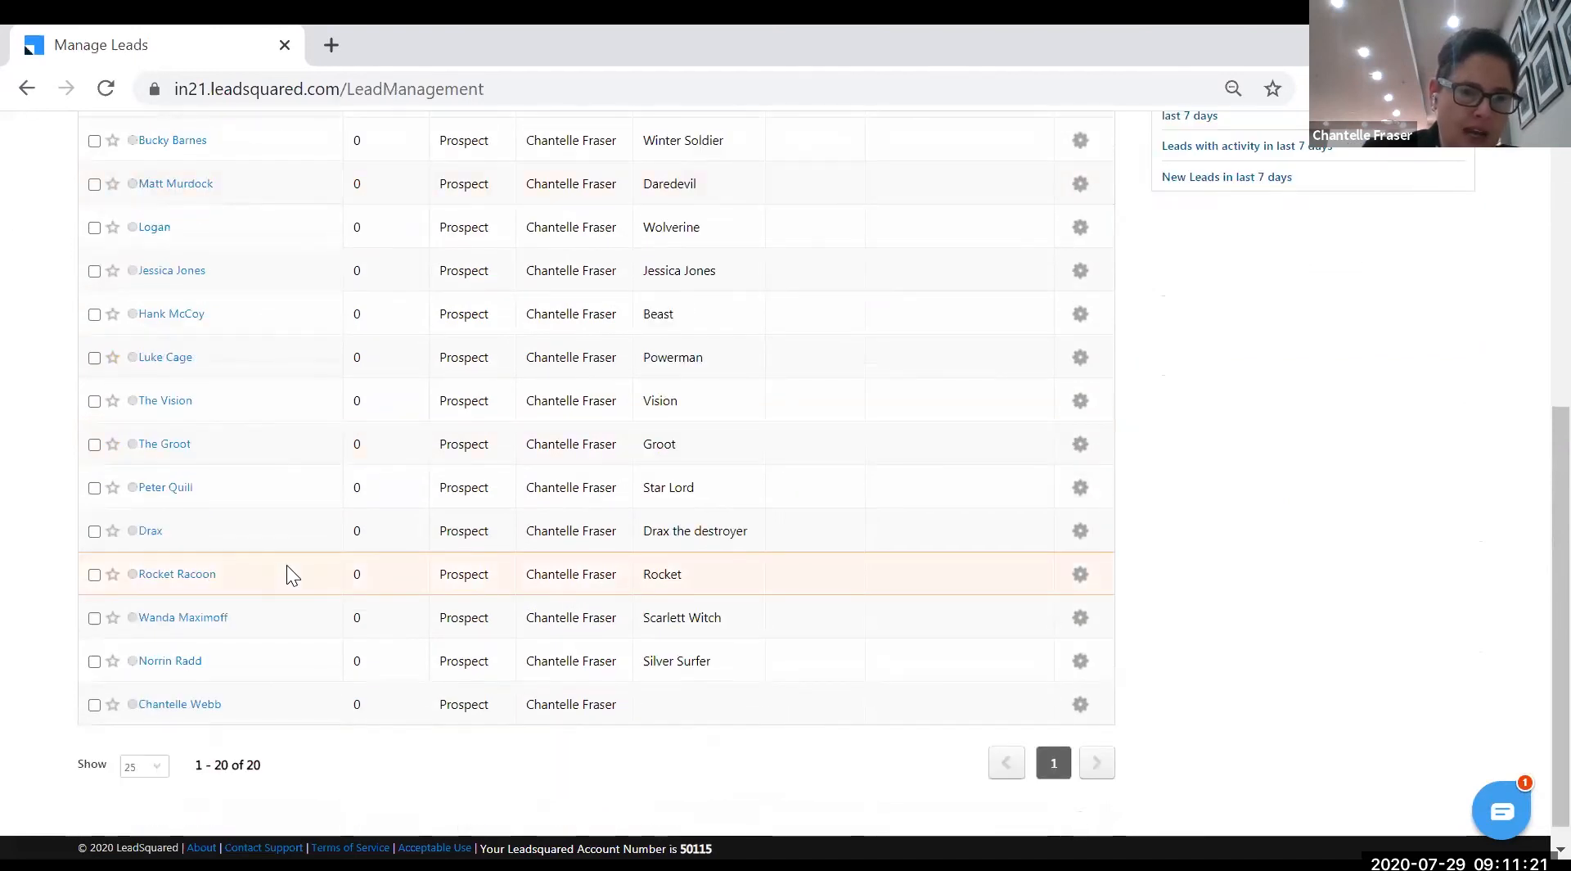
pyautogui.scroll(5, 286, 564)
pyautogui.scroll(2, 287, 564)
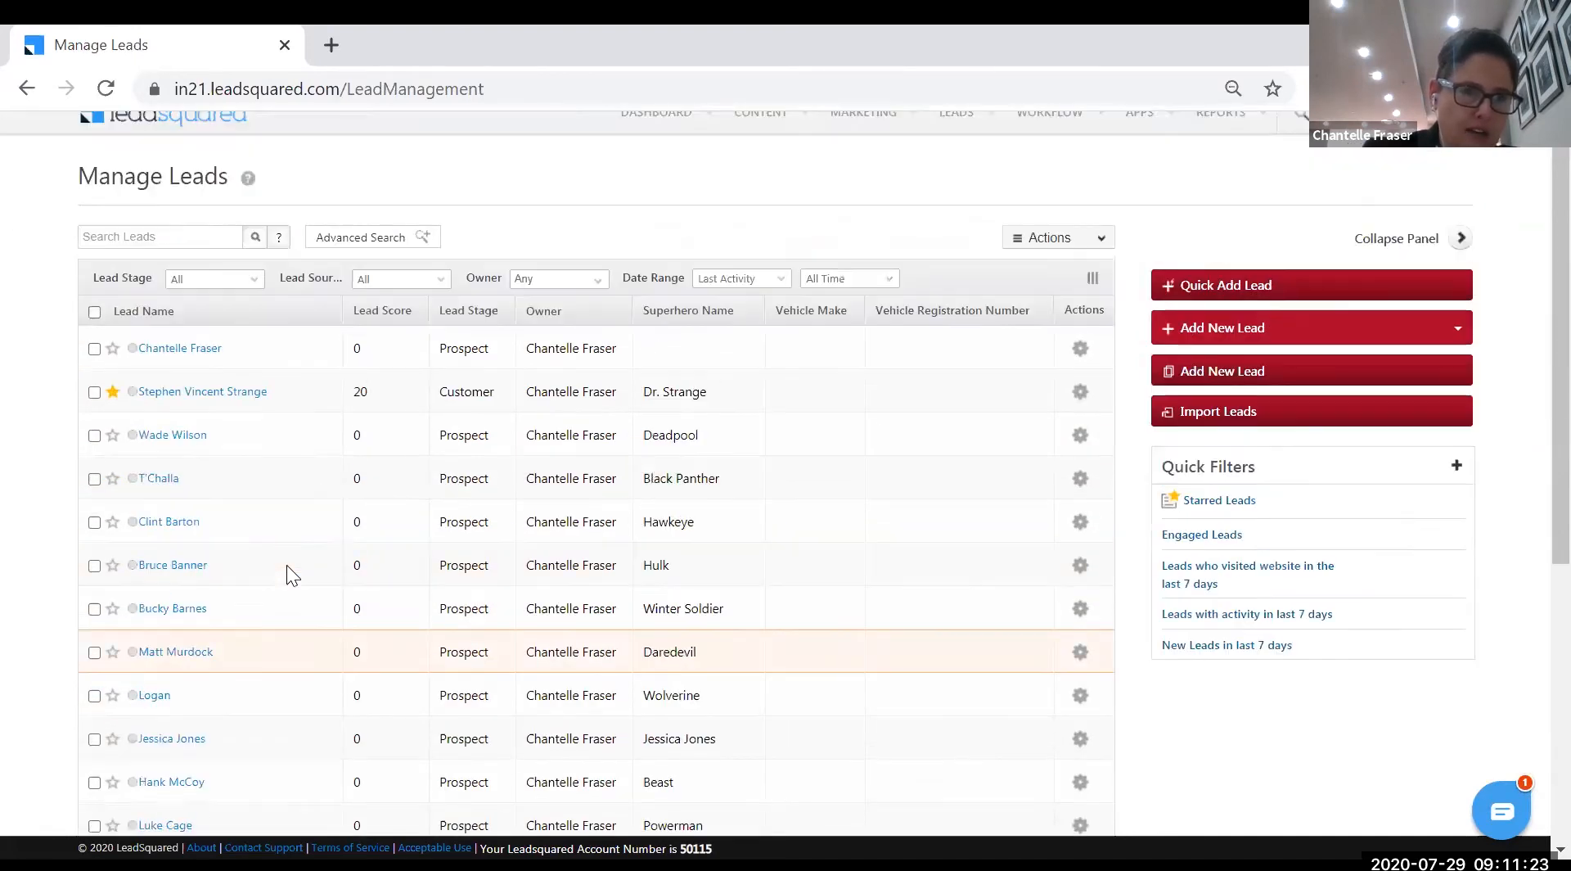
pyautogui.scroll(-2, 284, 491)
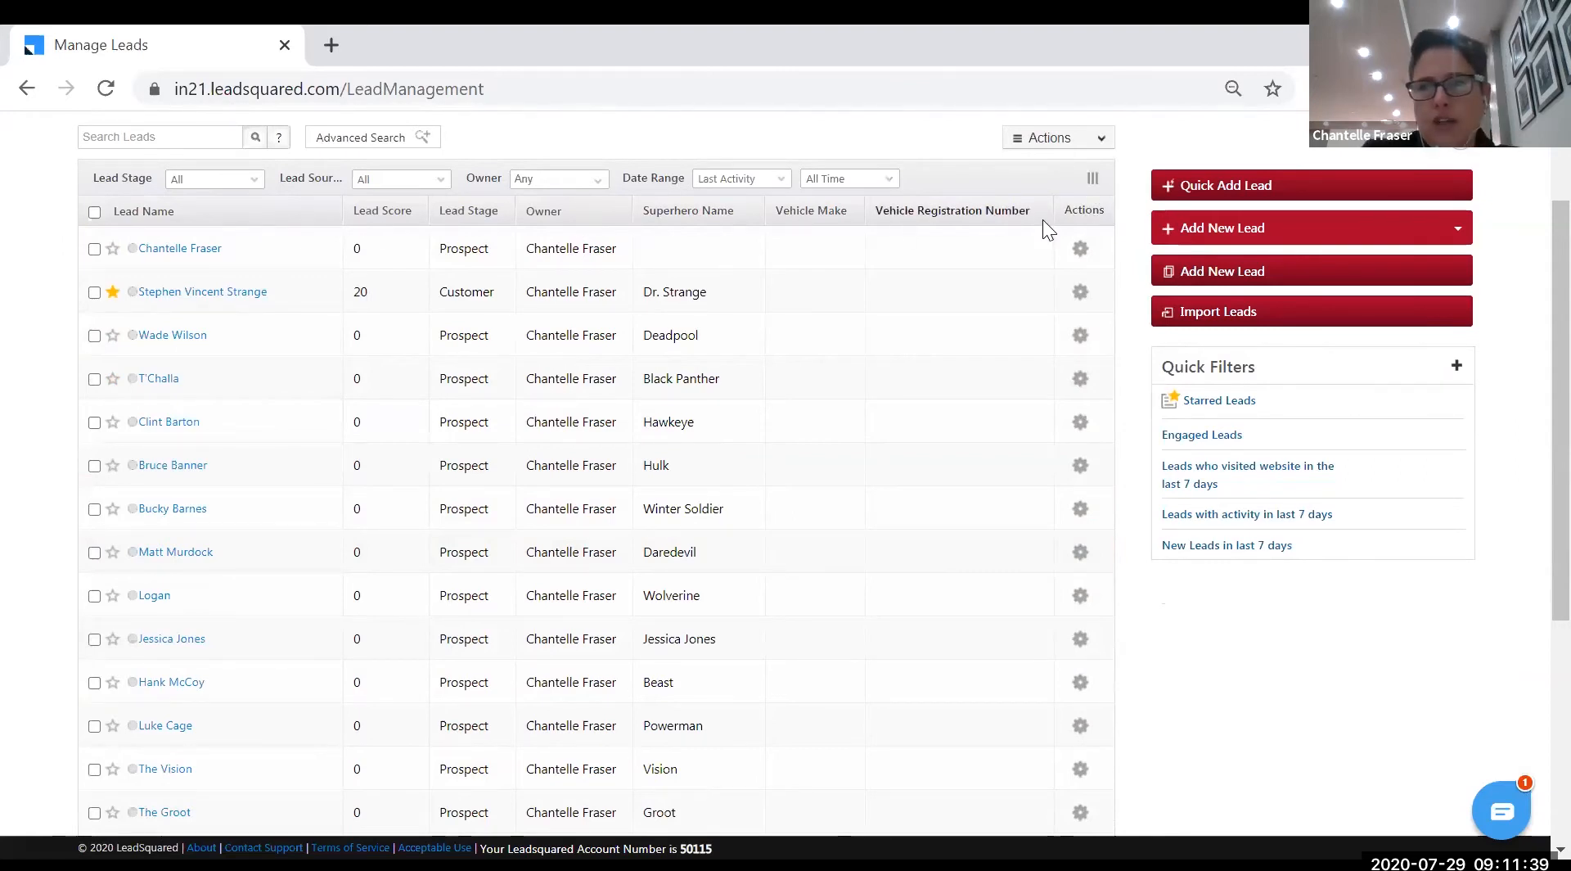
pyautogui.scroll(2, 578, 364)
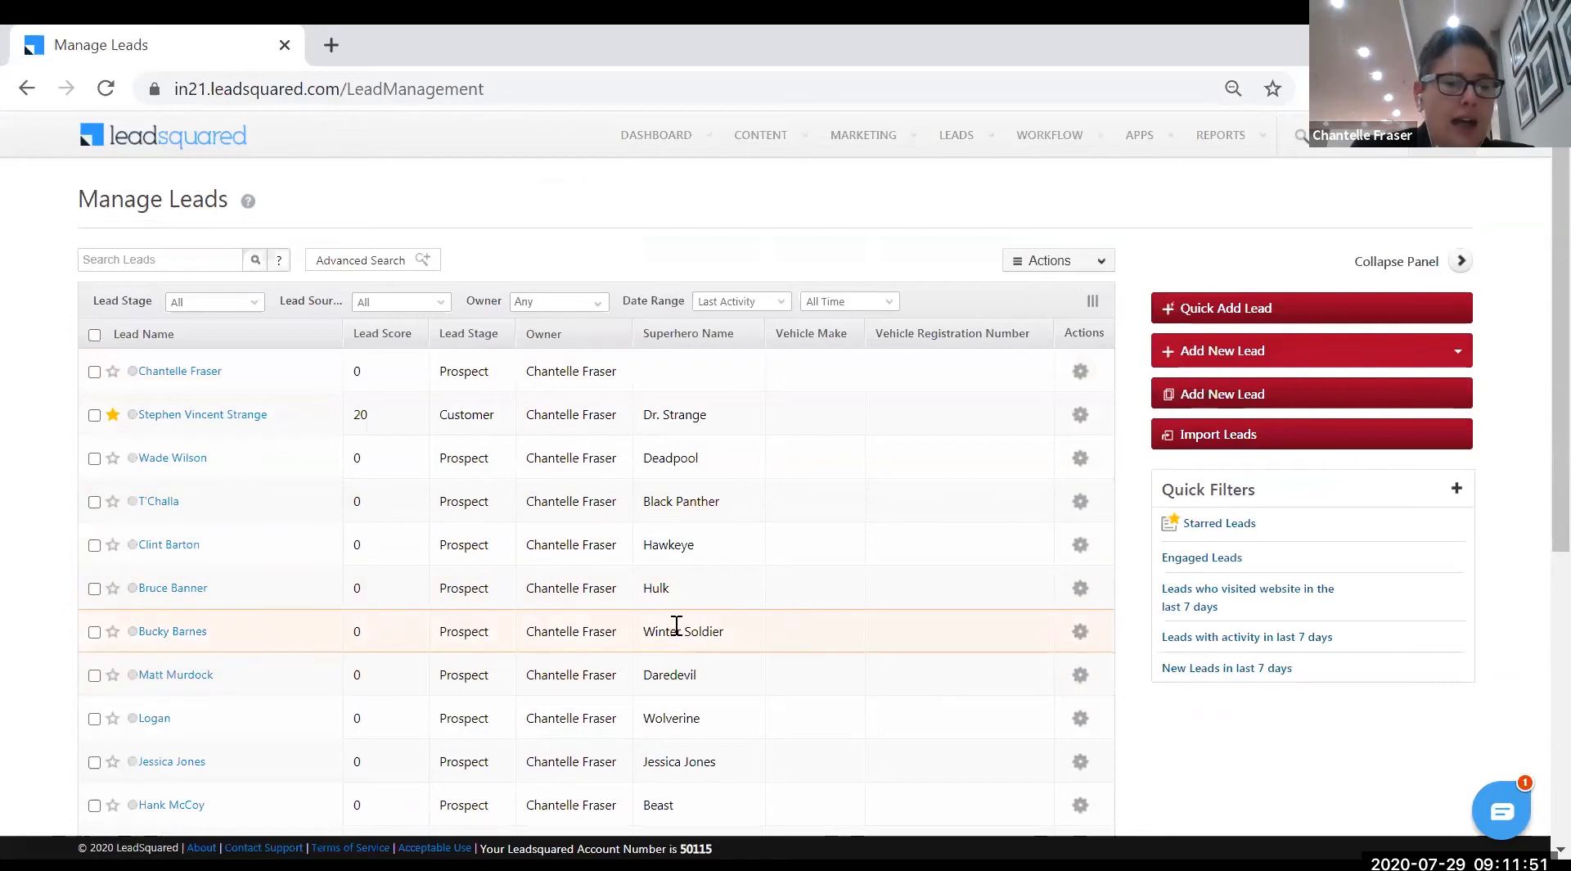
pyautogui.scroll(-2, 676, 615)
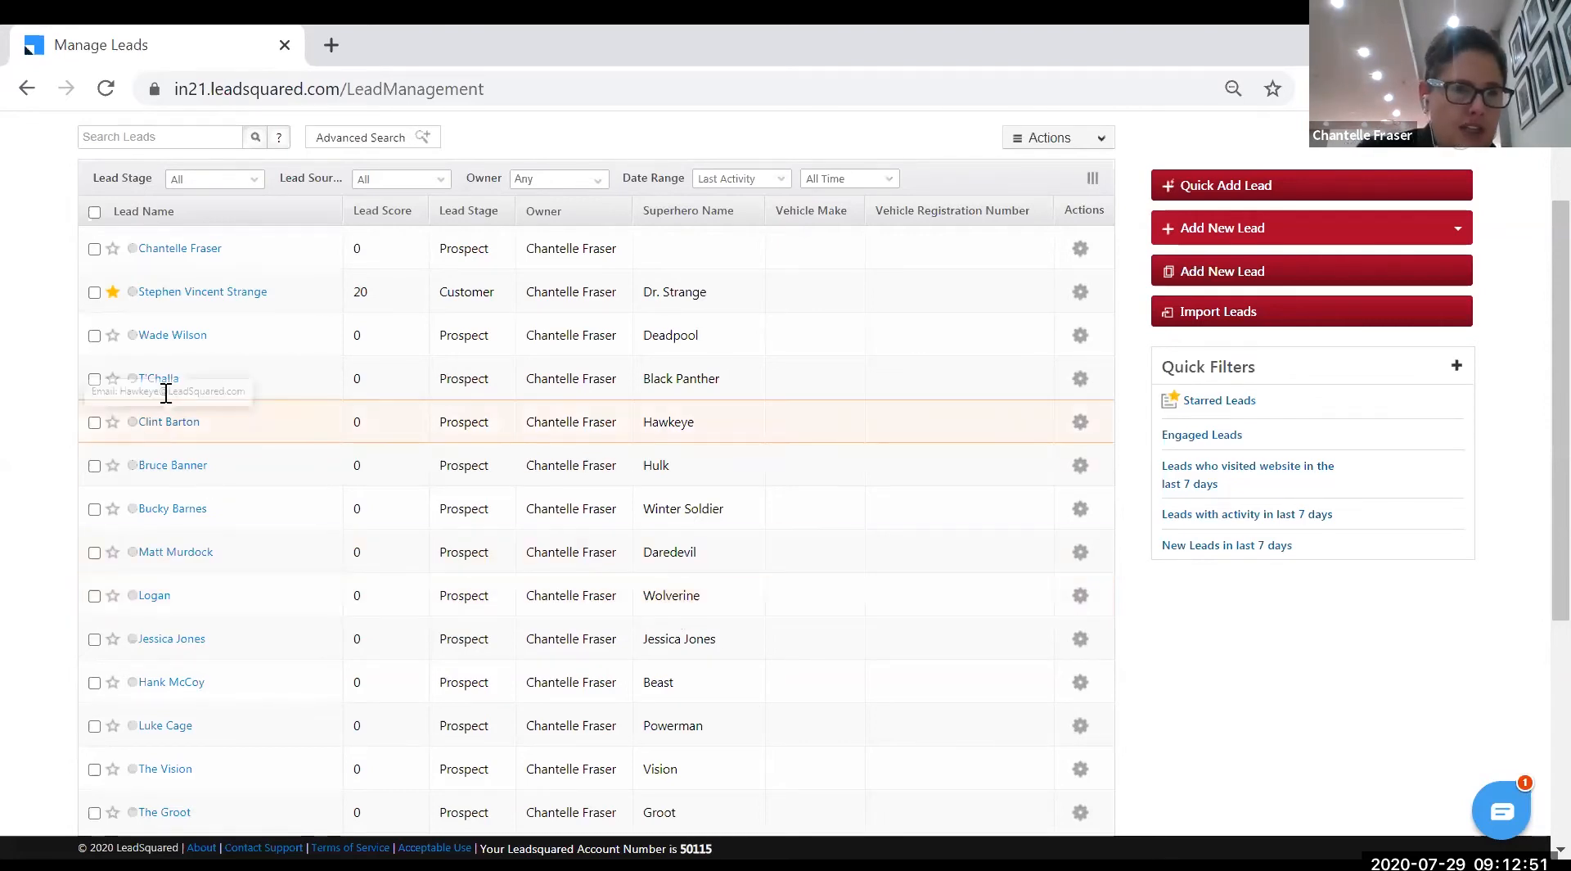
pyautogui.click(164, 342)
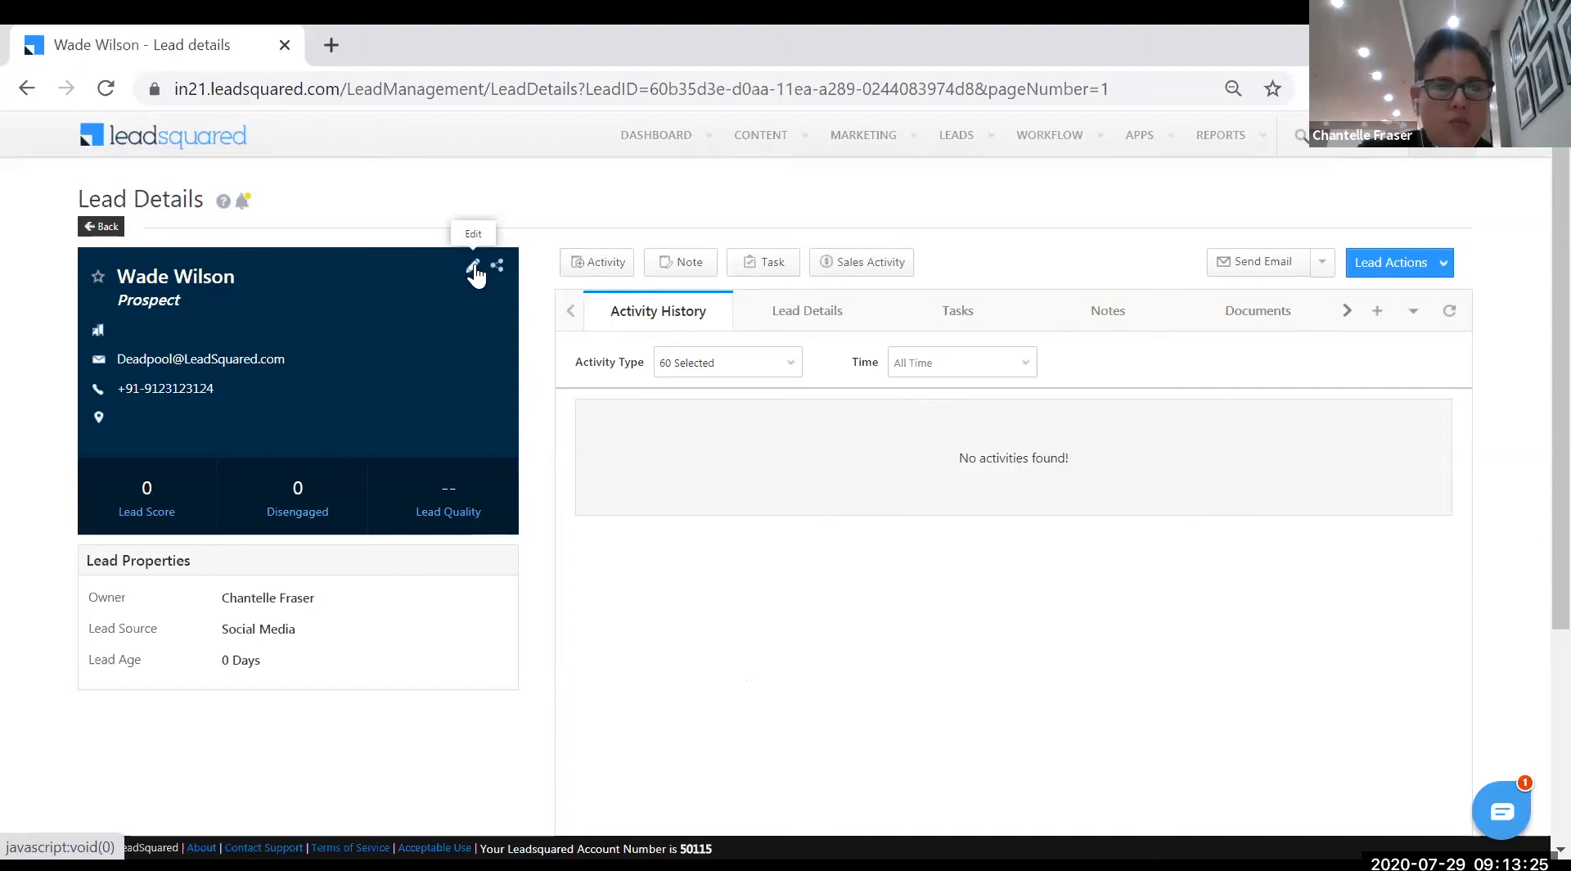
pyautogui.click(605, 271)
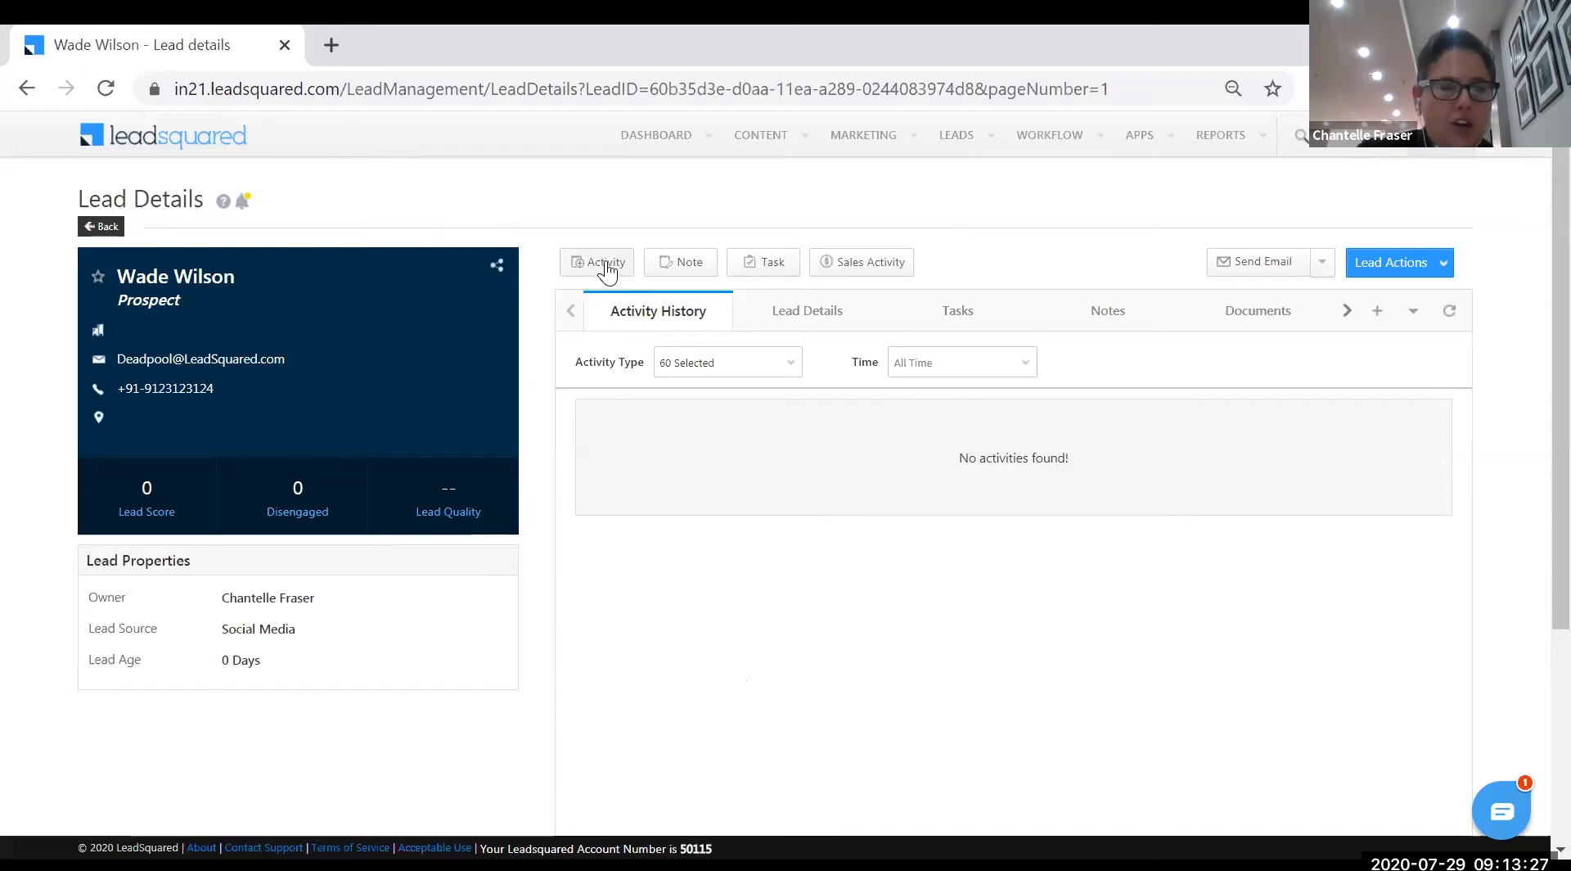
pyautogui.click(757, 270)
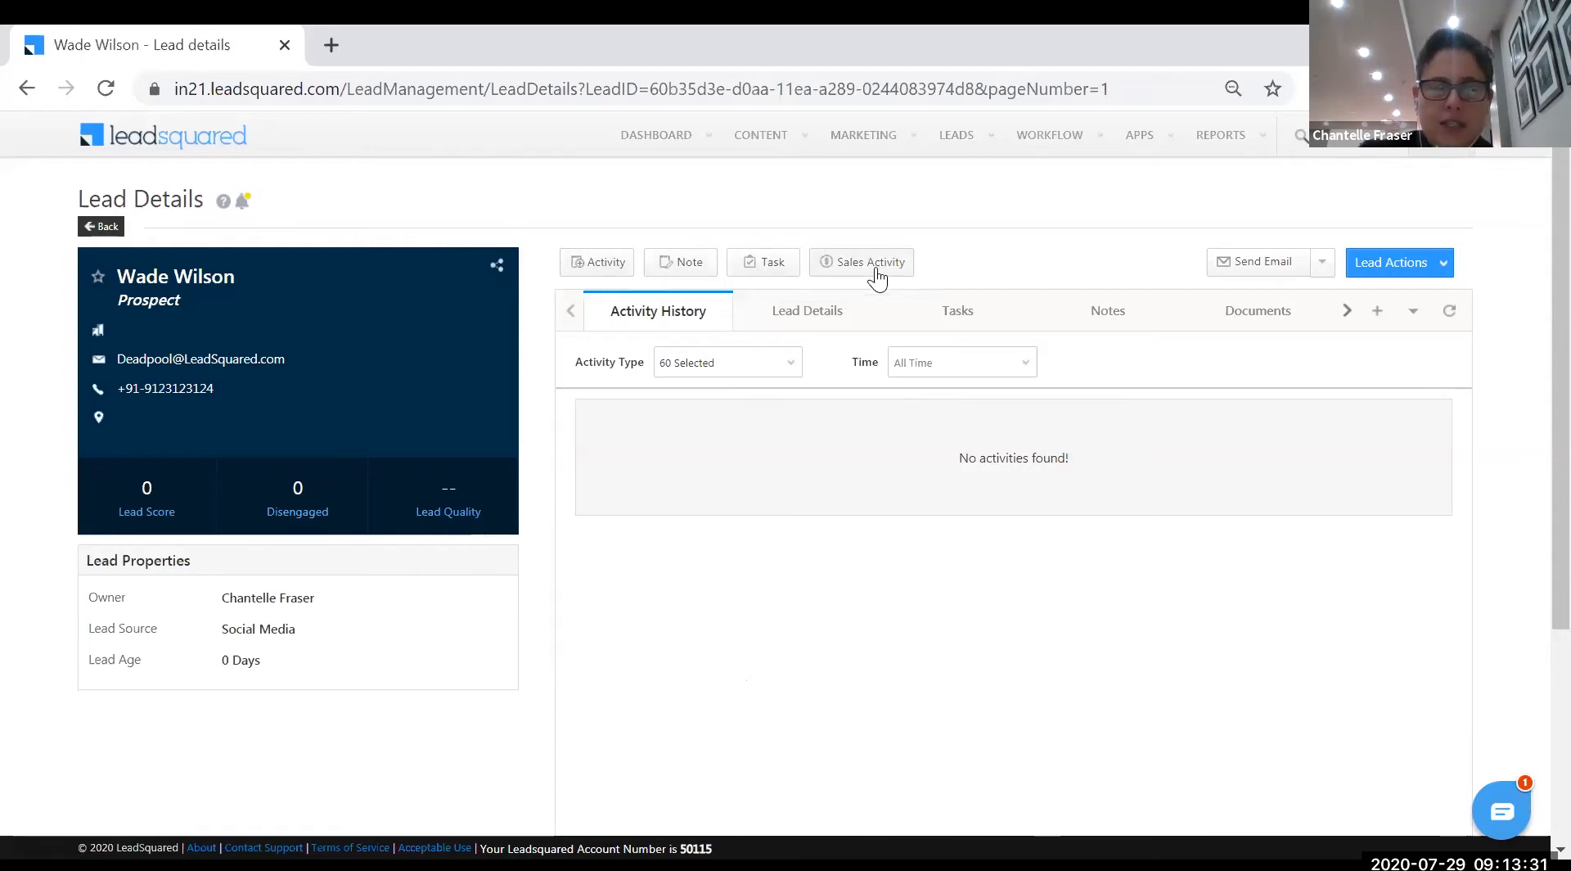
pyautogui.click(95, 229)
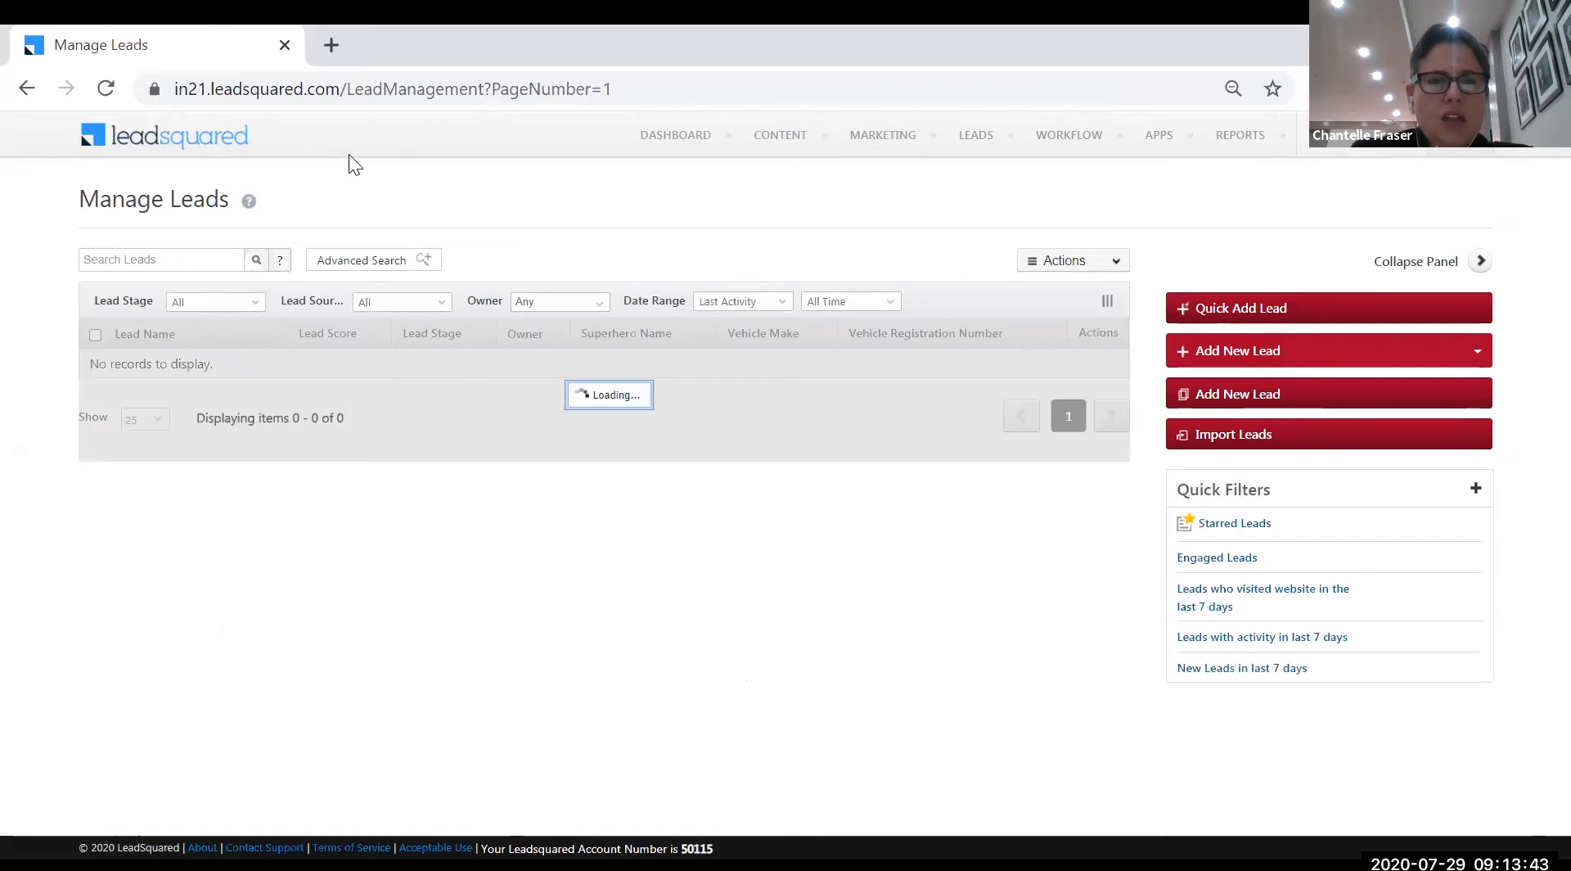
pyautogui.moveTo(866, 141)
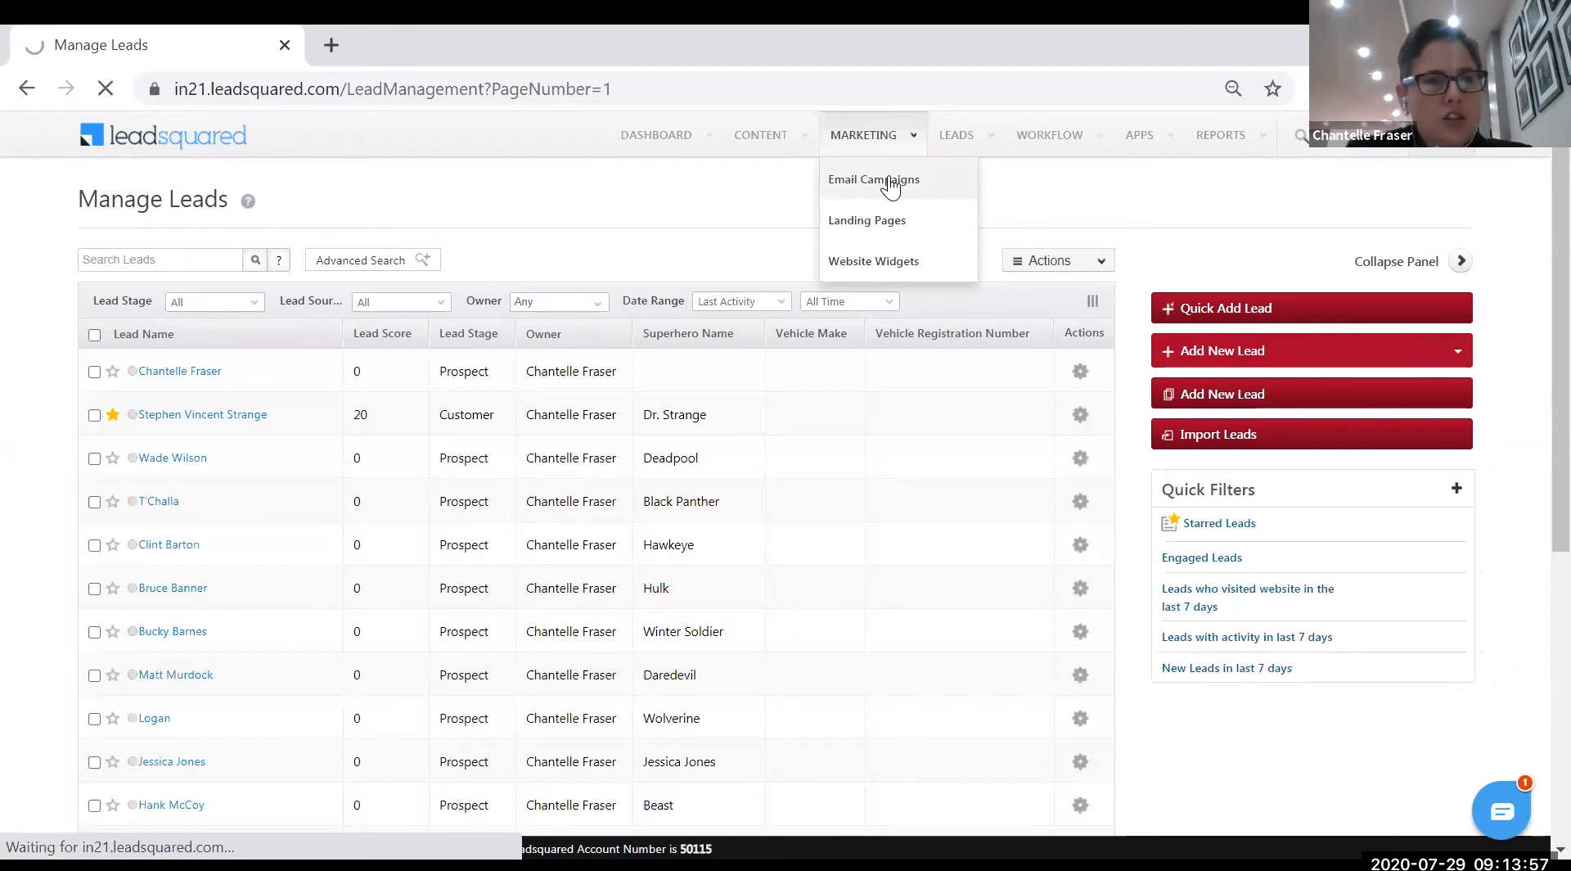
# - Go to Email Campaigns, where the draft campaign Welcome Heroes is listed
pyautogui.click(890, 180)
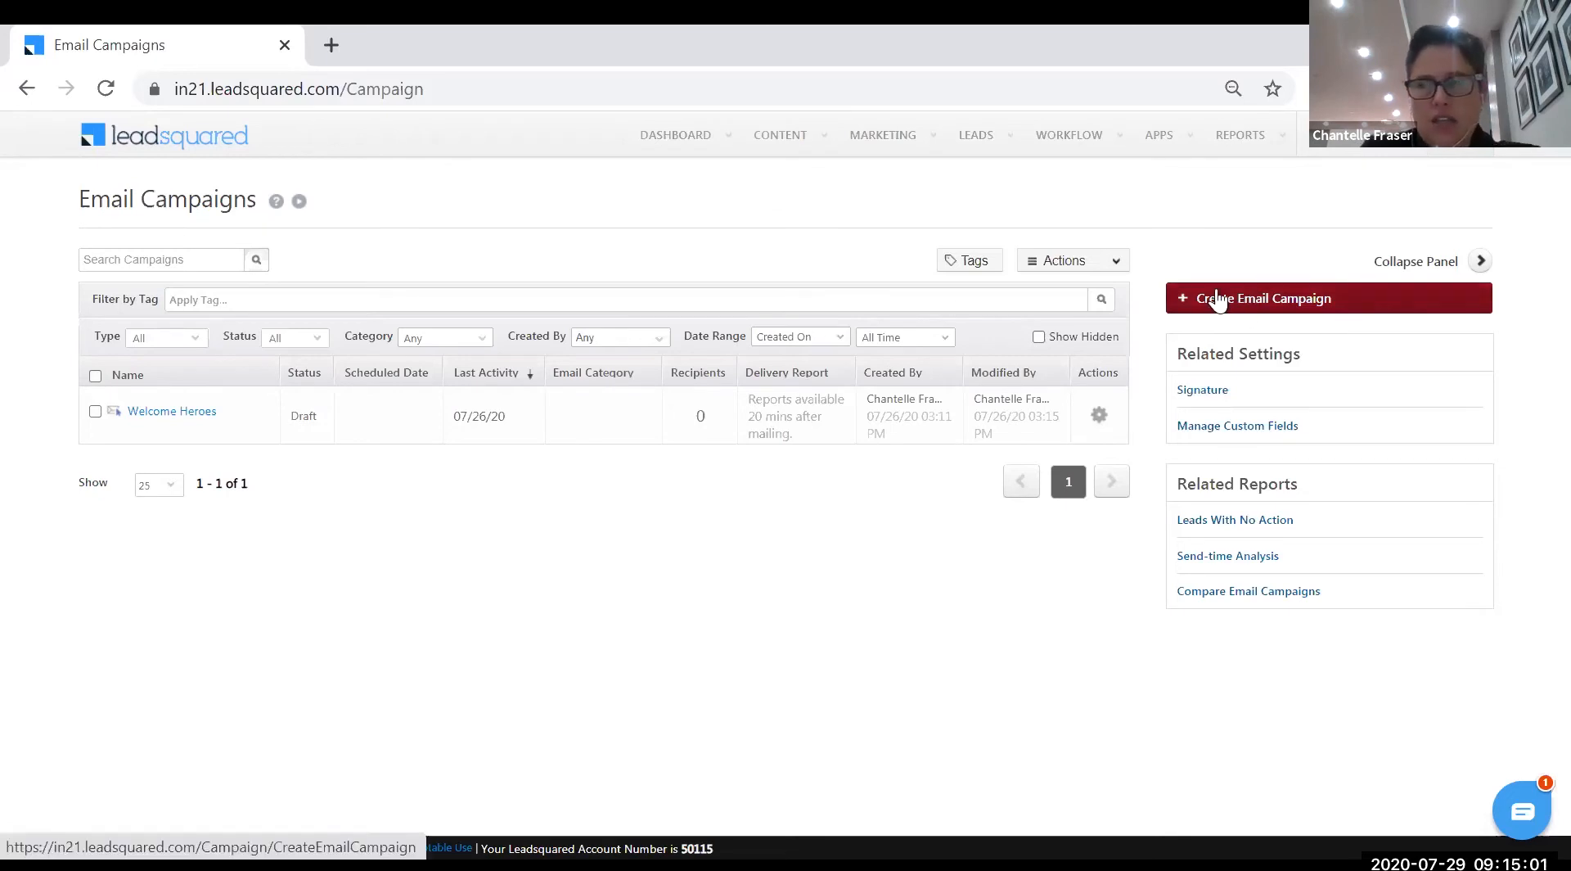
# - Start a new email campaign and replace its default name with 'Welcome Aboard Heroes'
pyautogui.click(1309, 307)
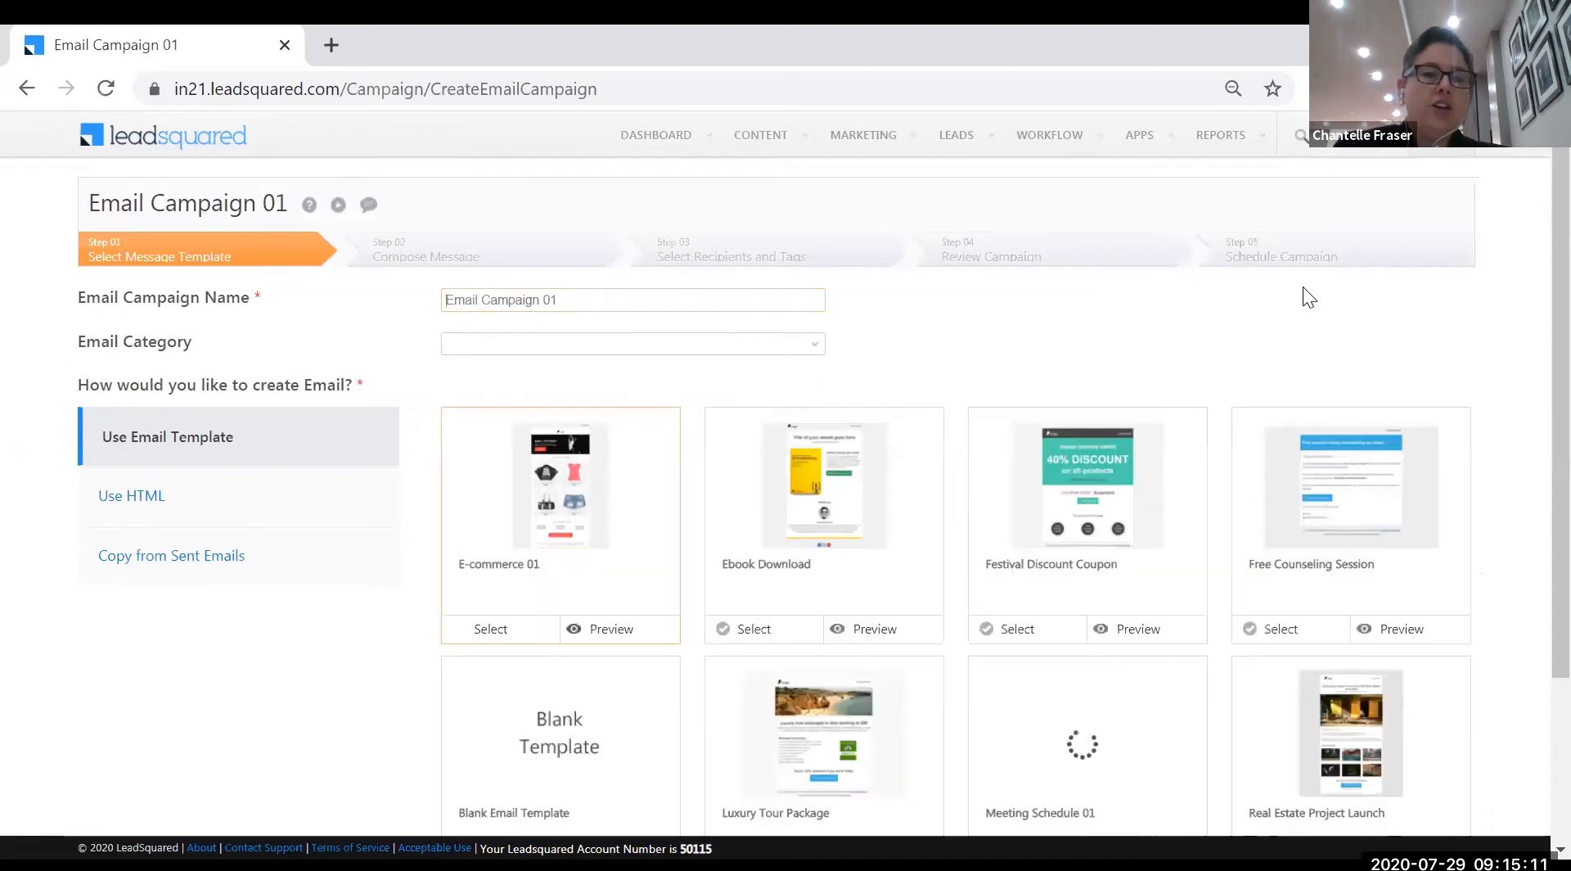
pyautogui.moveTo(580, 305); pyautogui.dragTo(430, 299)
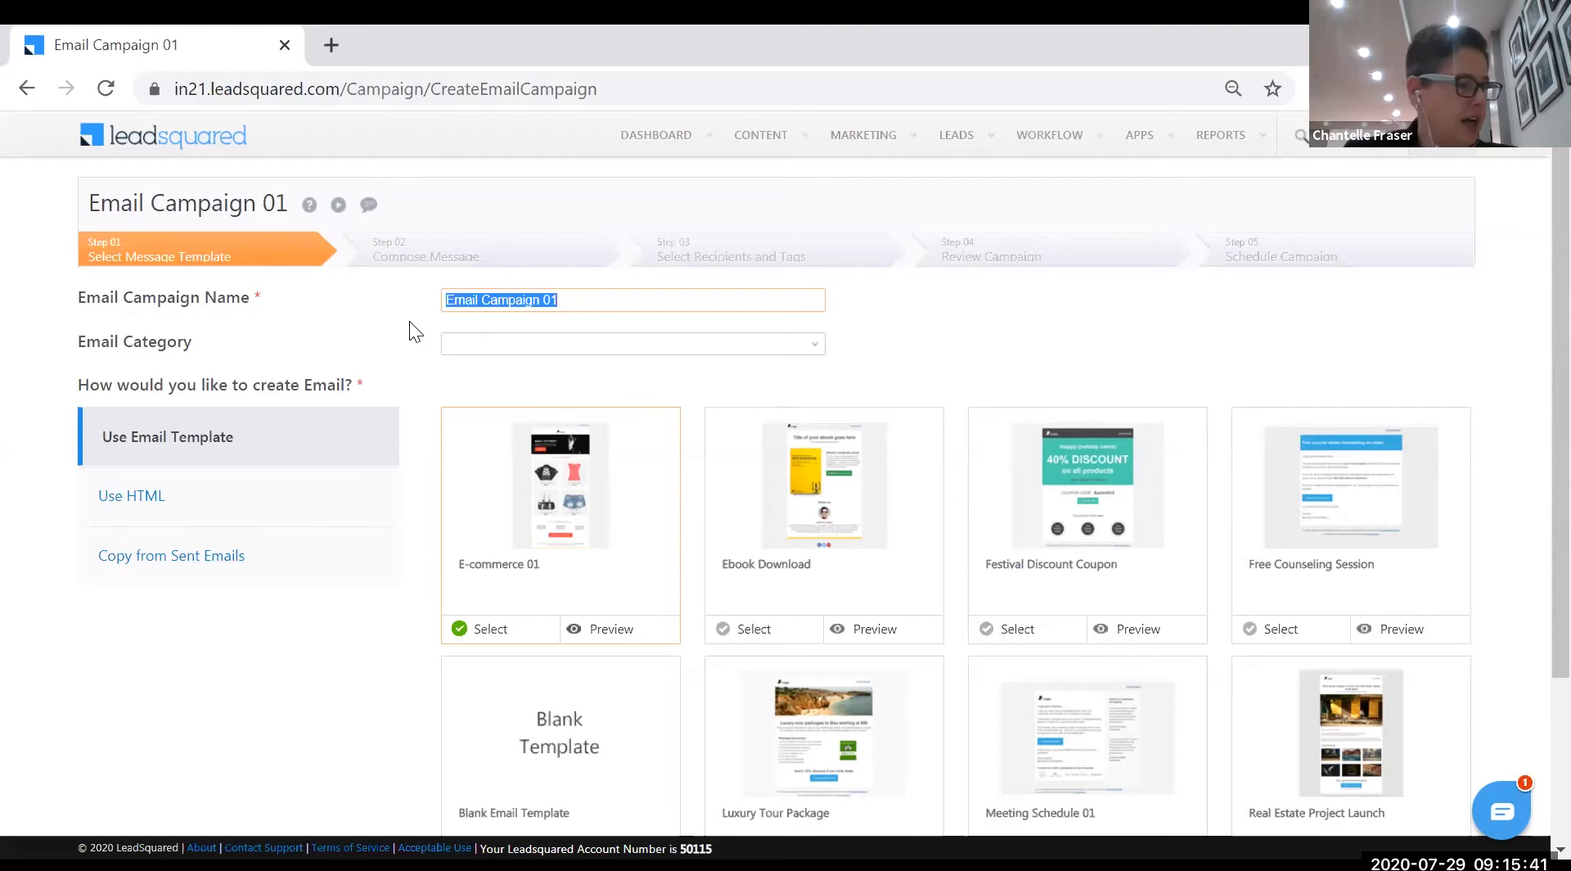
pyautogui.write('W')
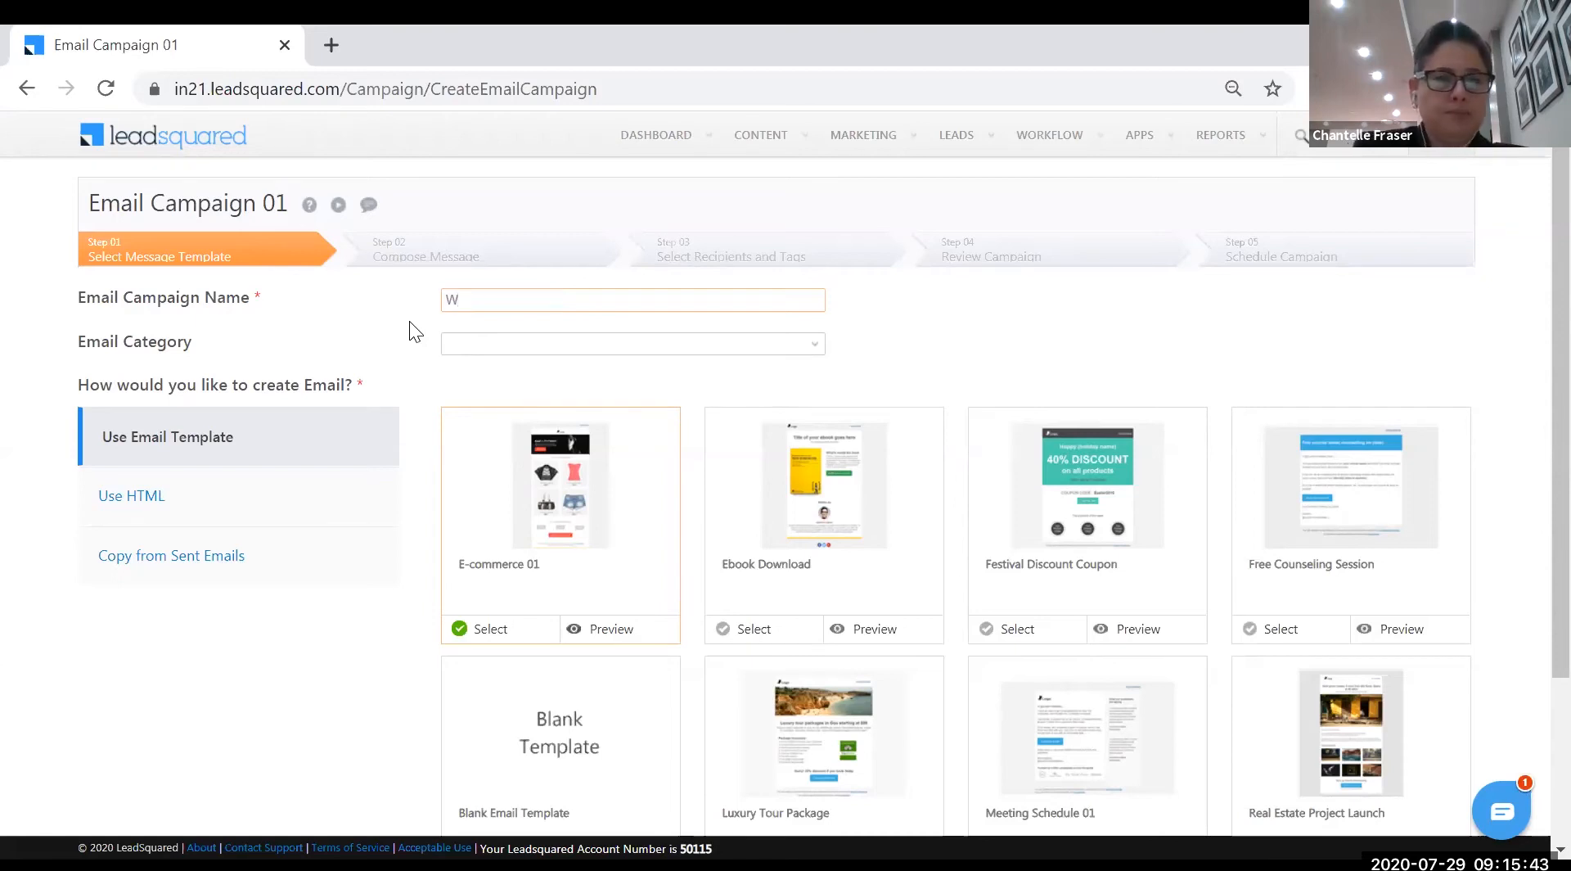
pyautogui.write('elcome ')
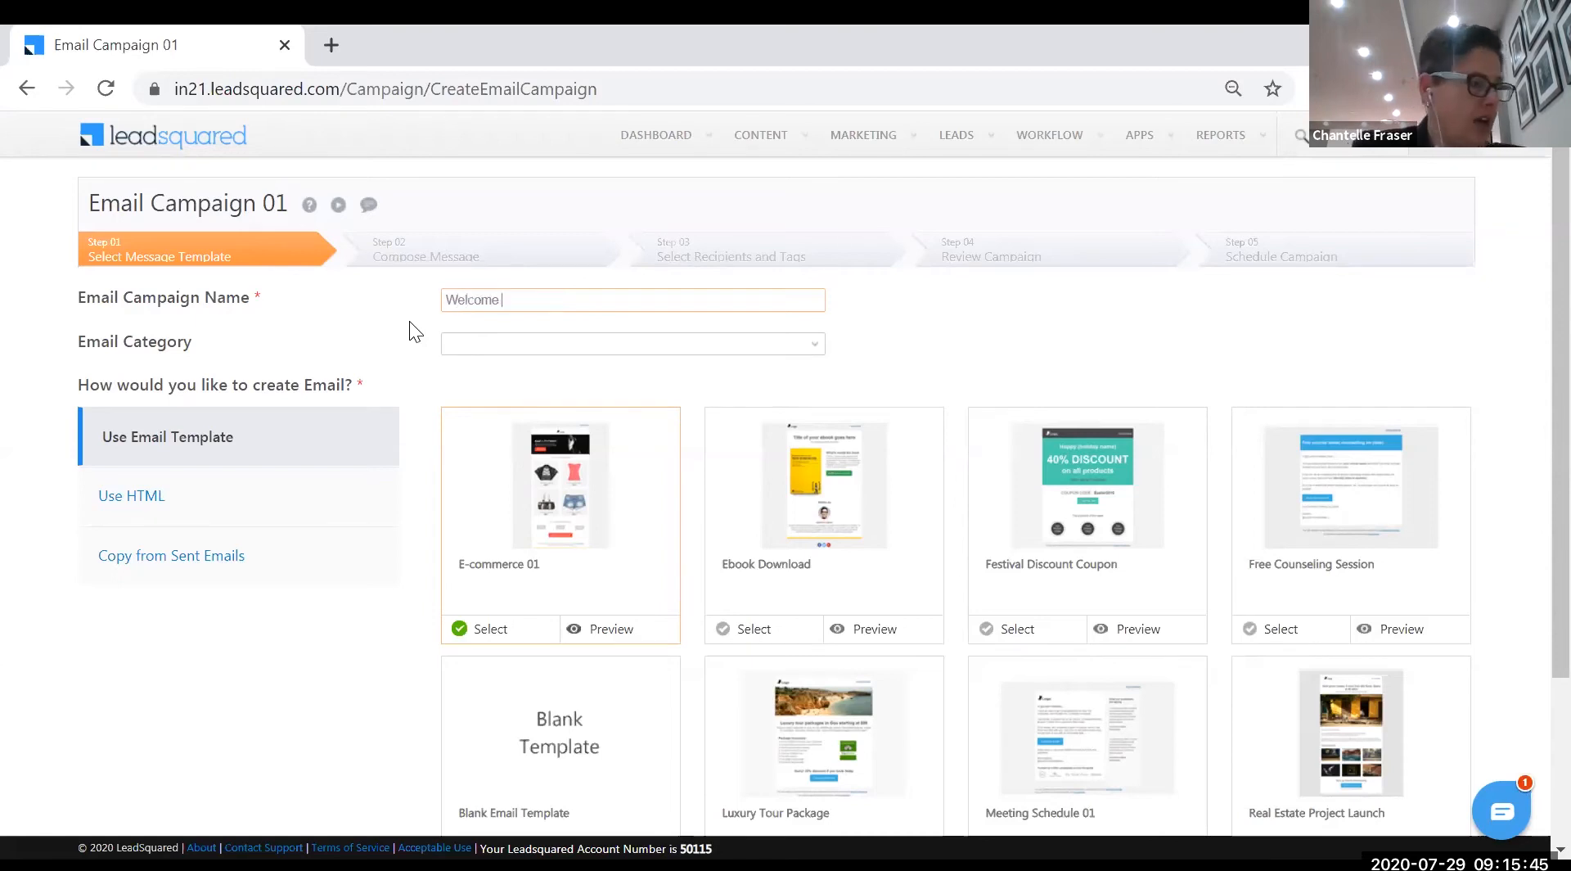
pyautogui.write('Aboard')
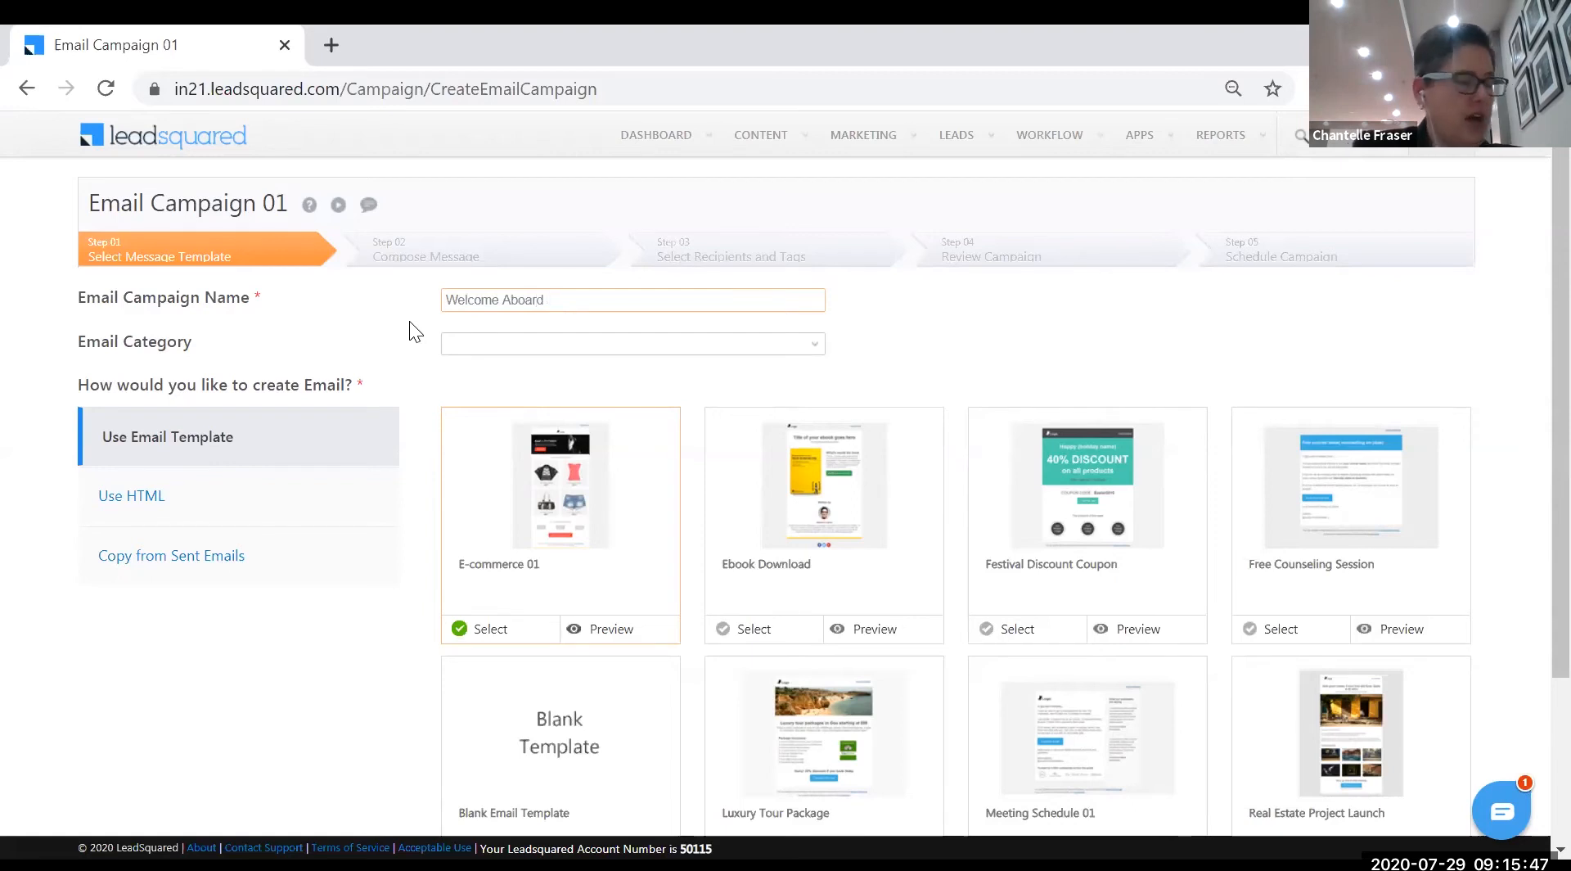
pyautogui.write(' Hedo')
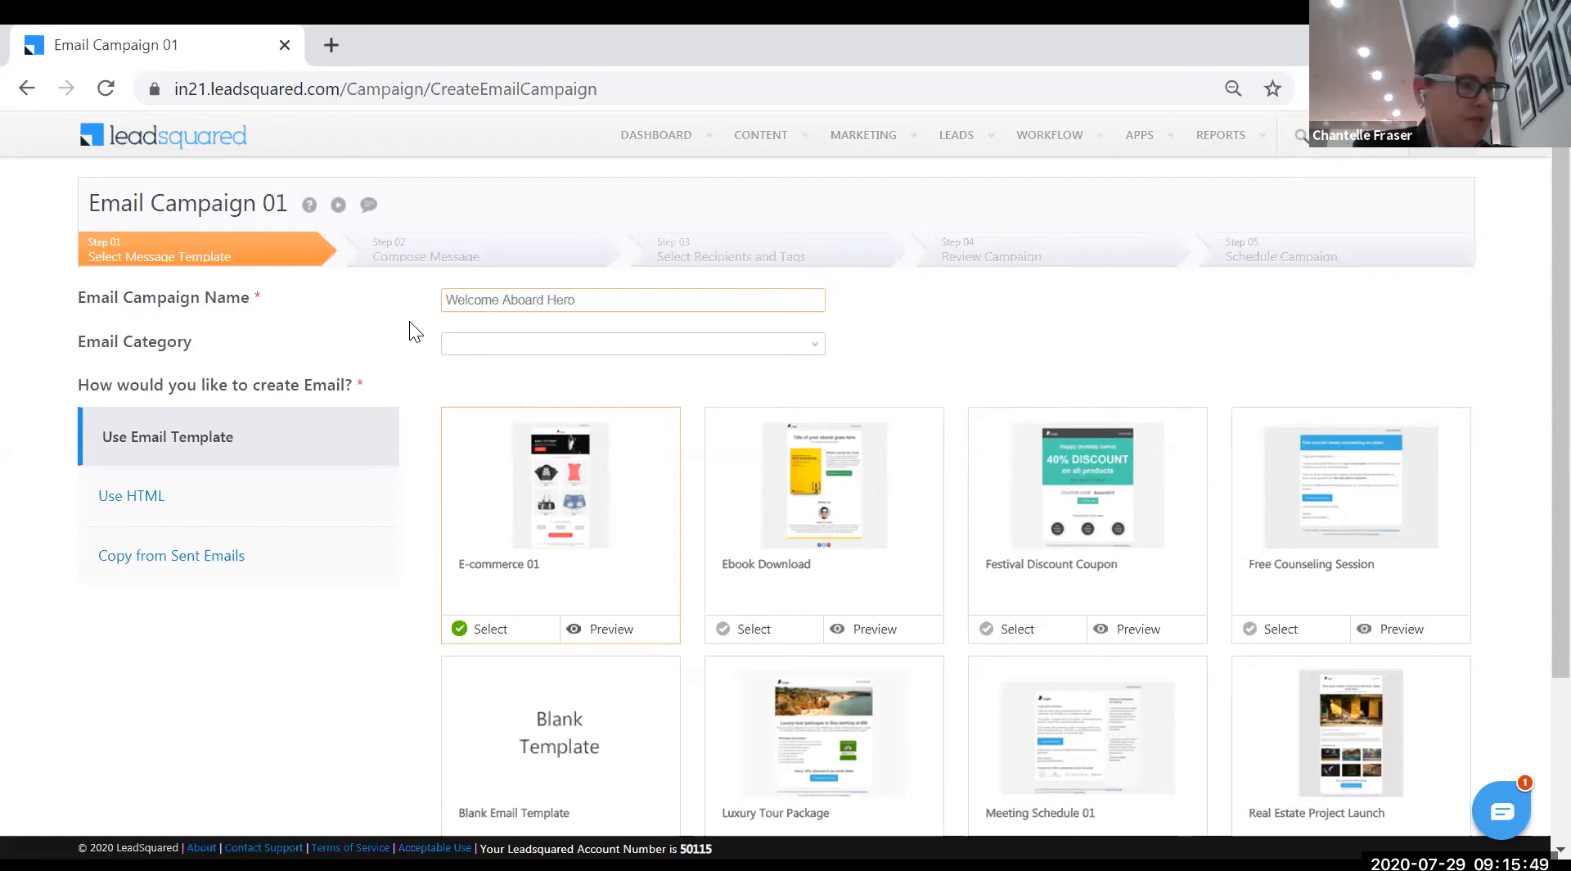
pyautogui.write('es')
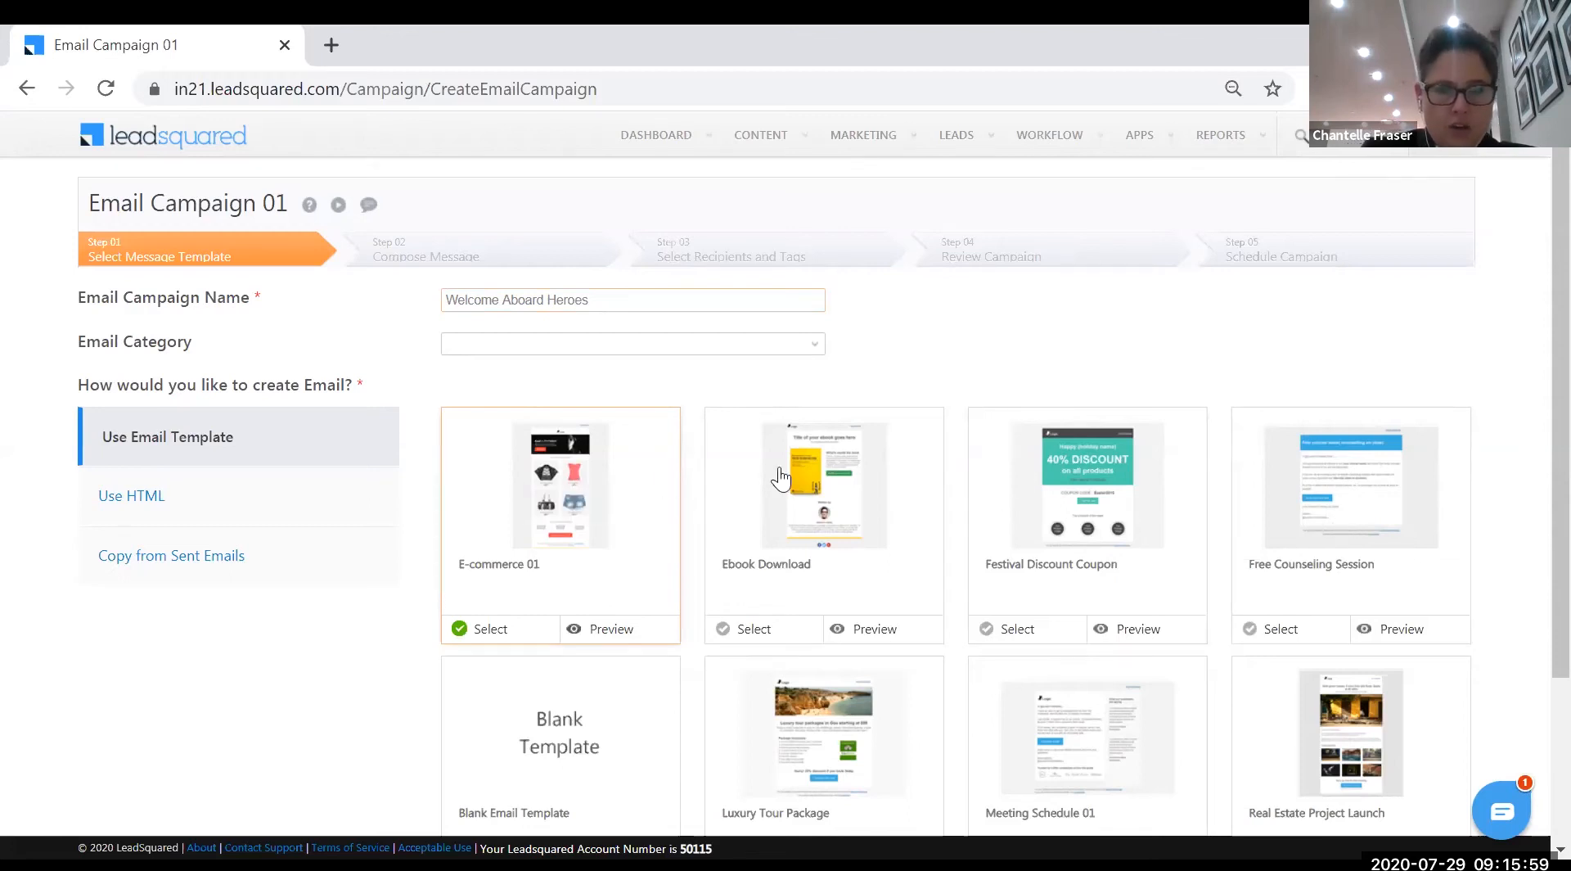
pyautogui.scroll(-2, 1346, 710)
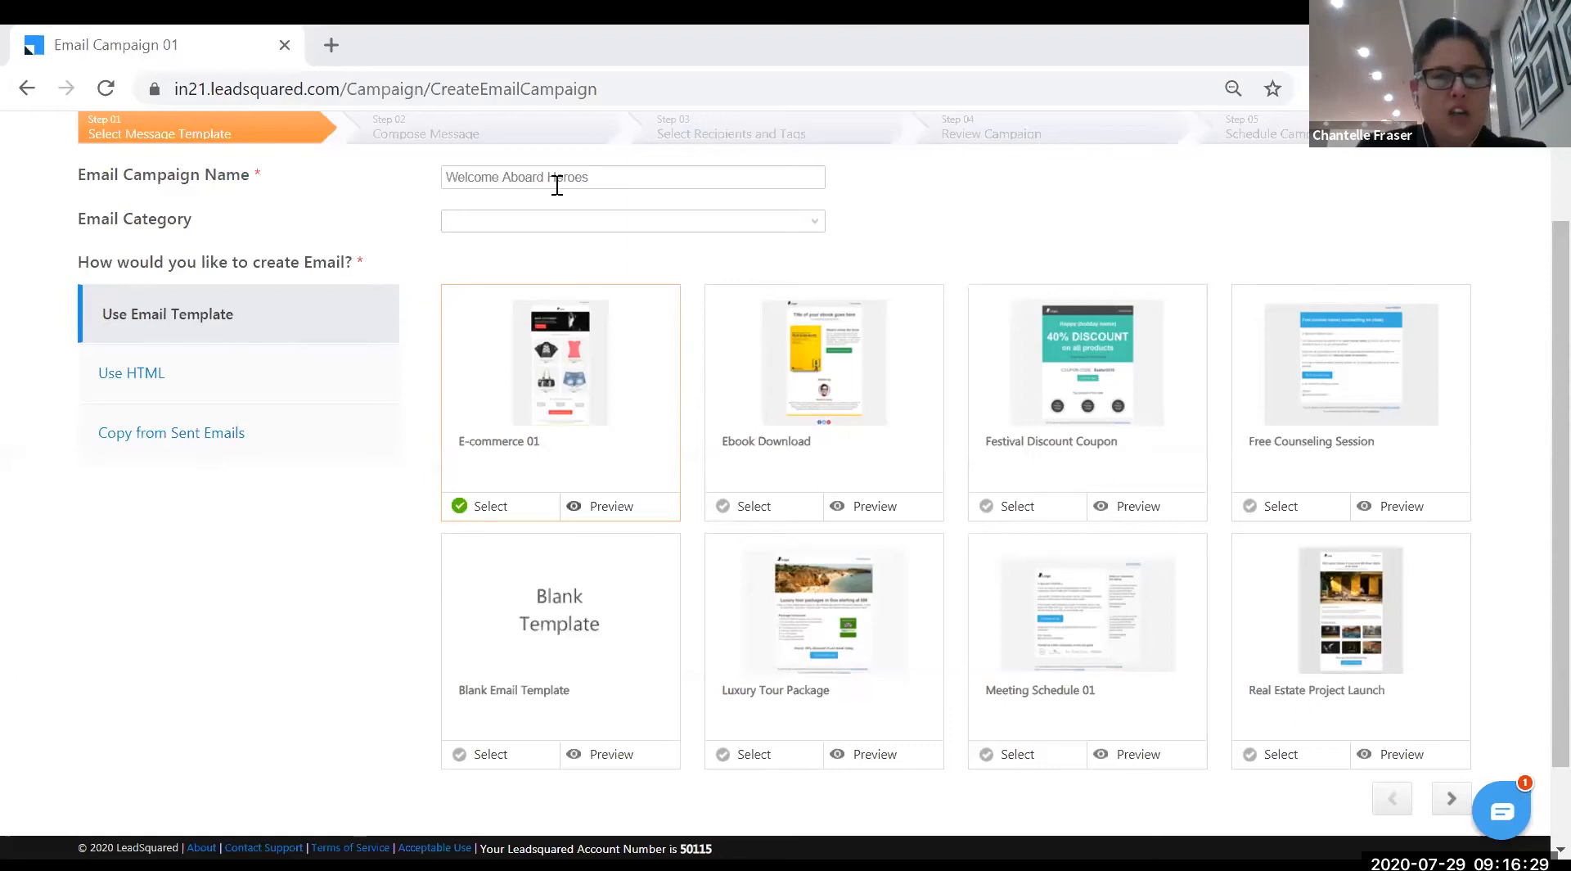
pyautogui.moveTo(618, 180); pyautogui.dragTo(442, 175)
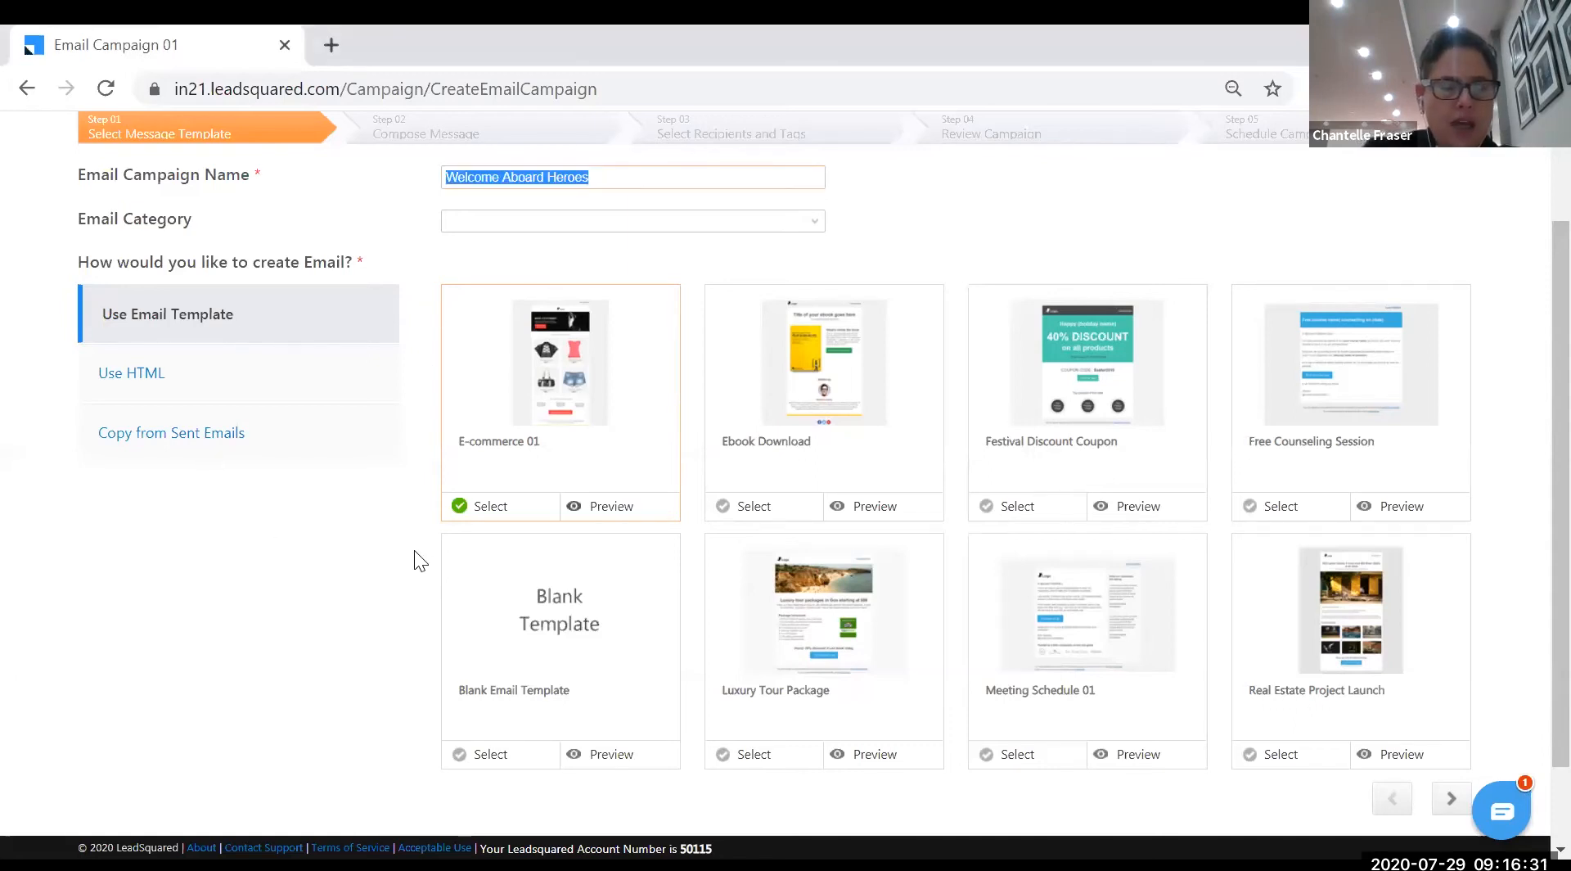
pyautogui.scroll(2, 502, 702)
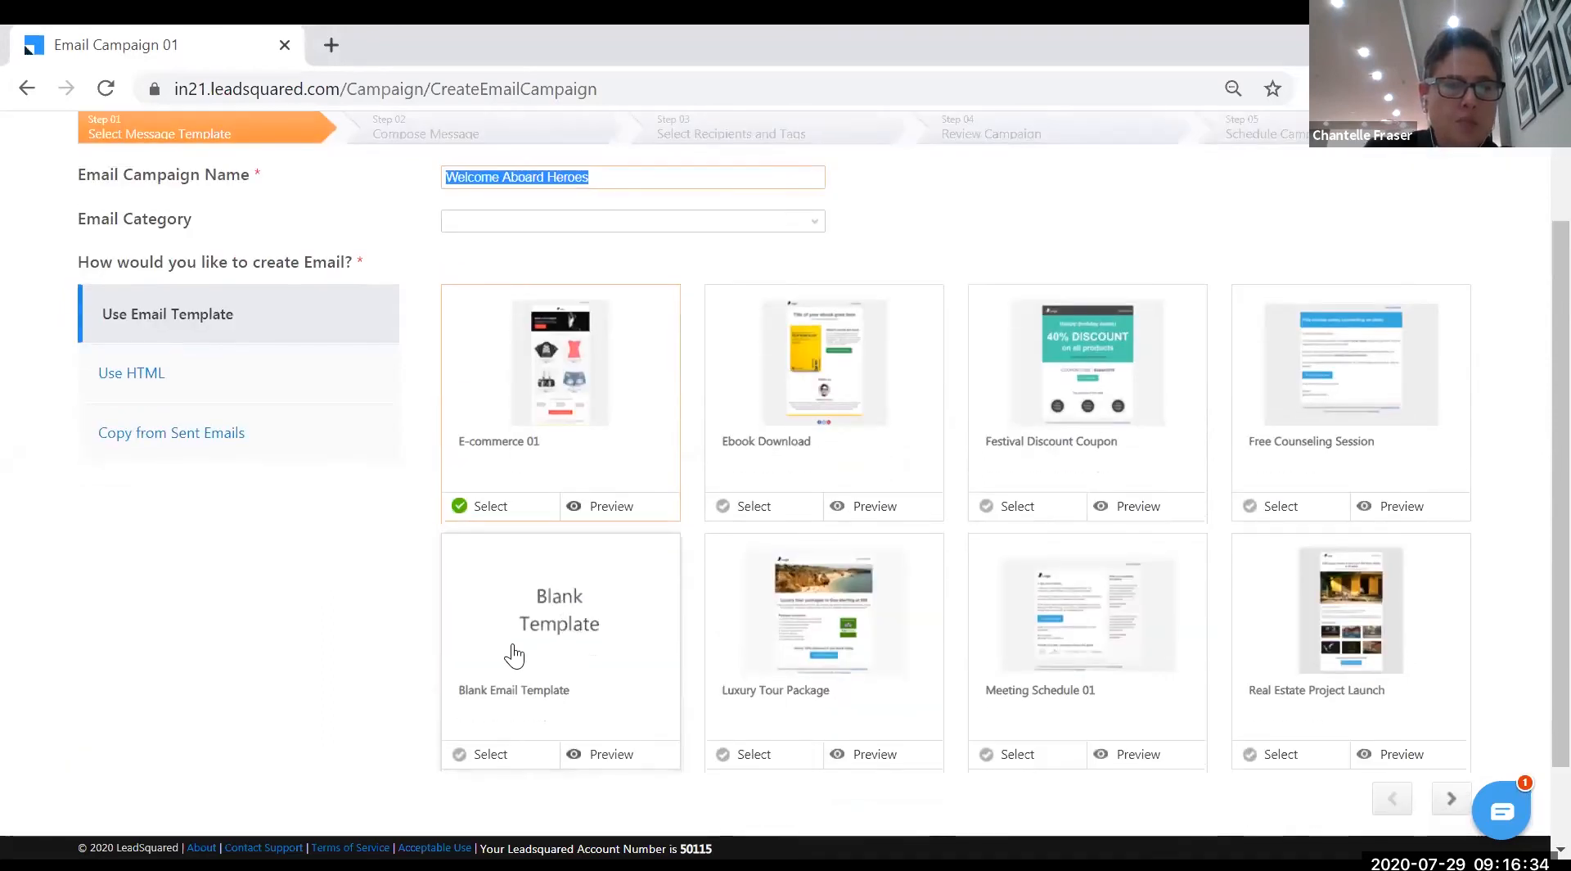
# - Pick the Blank Template and proceed to the Compose Message step
pyautogui.click(483, 752)
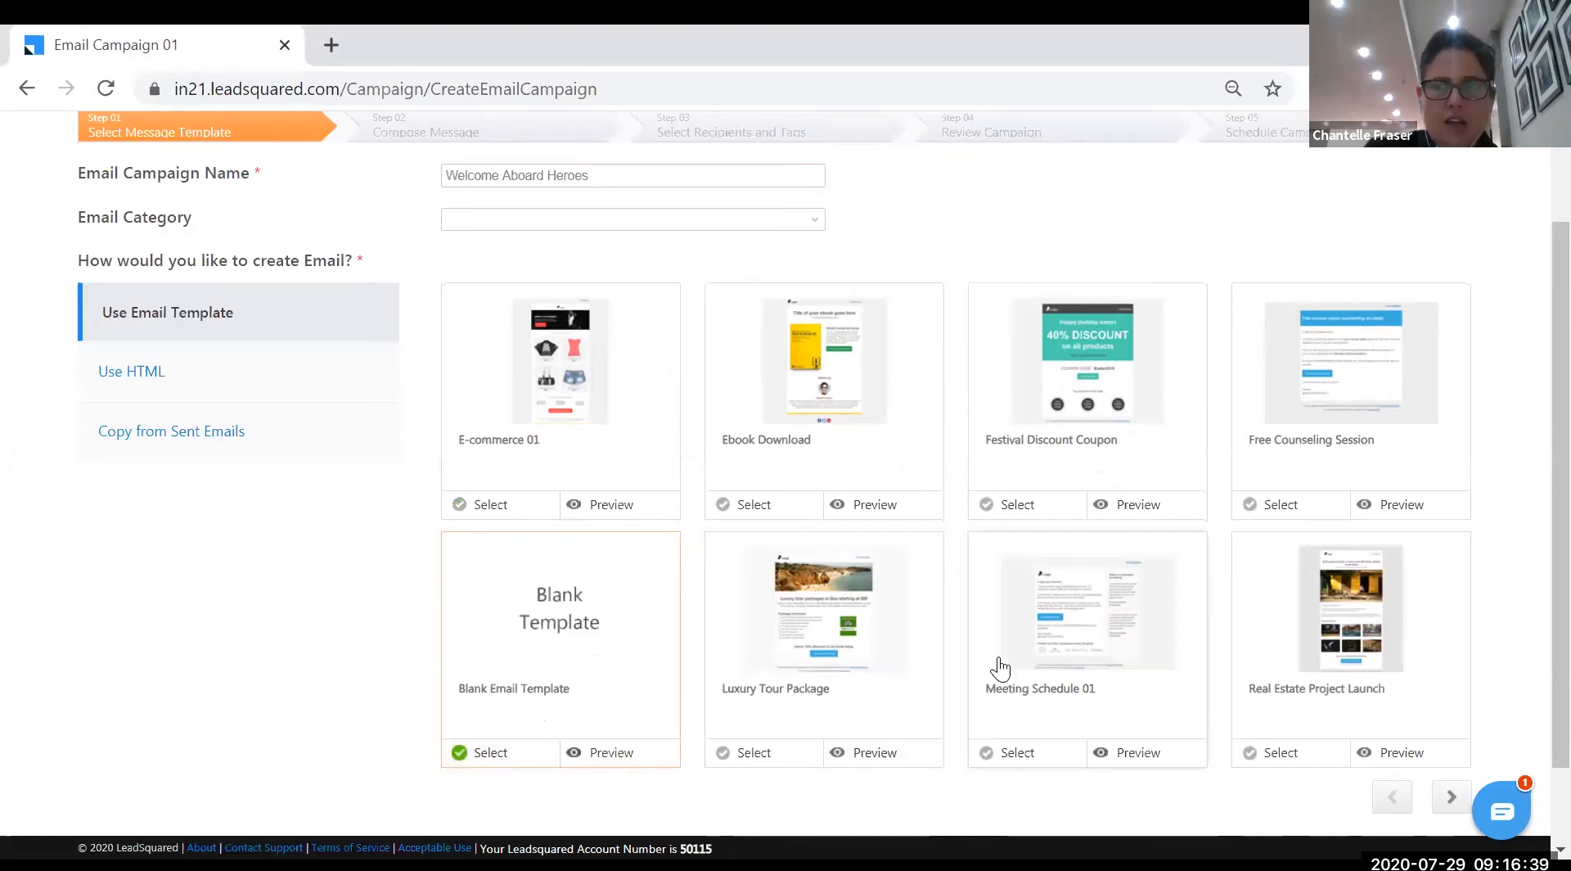
pyautogui.scroll(-2, 1031, 655)
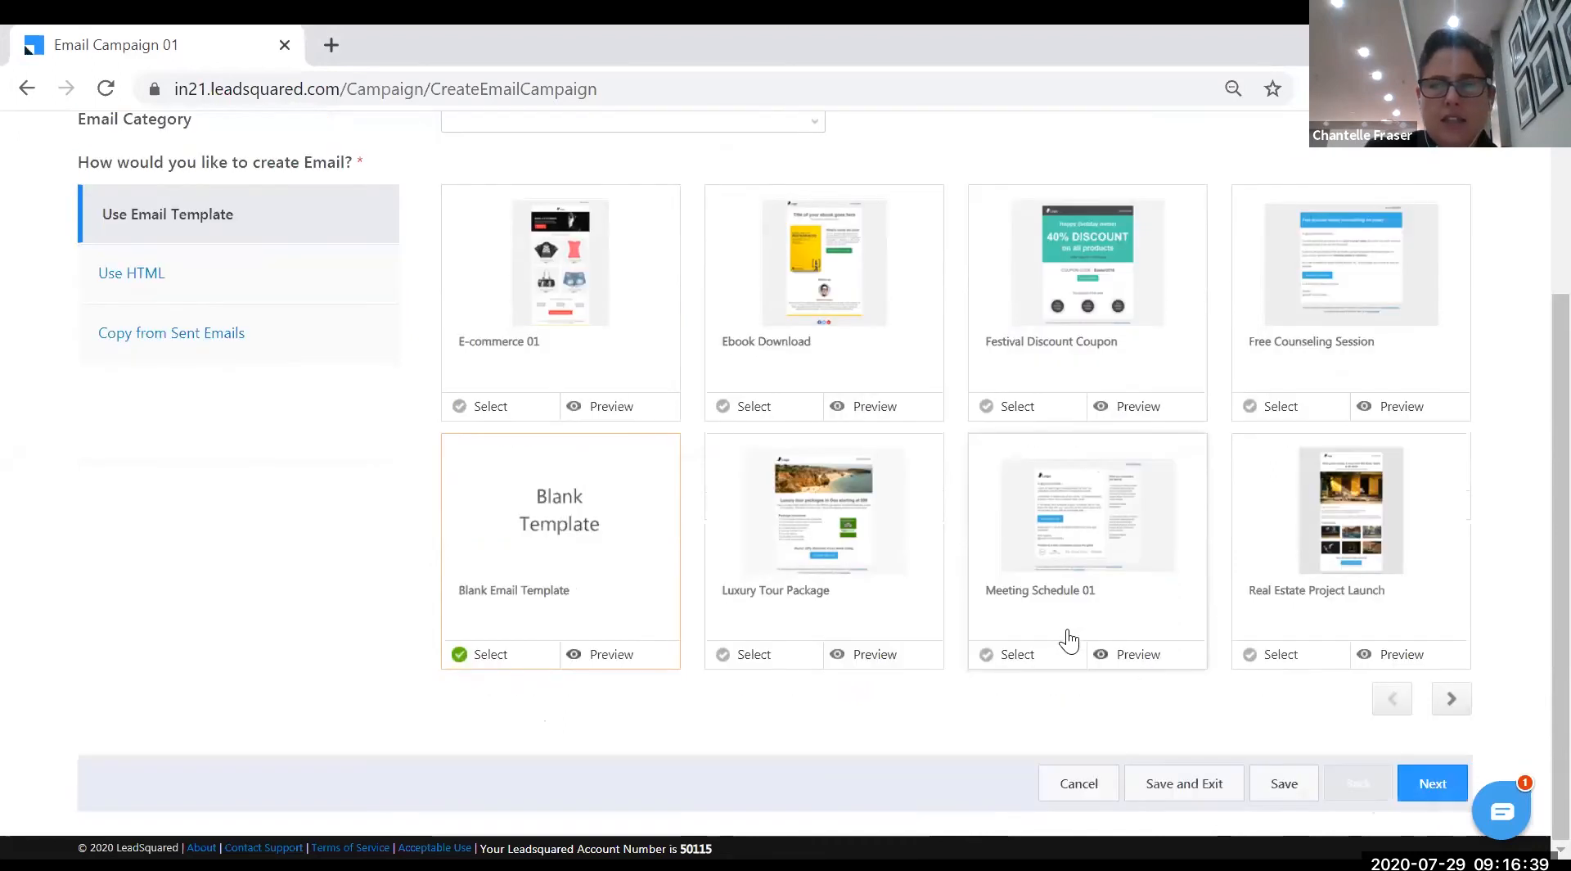
pyautogui.click(1432, 783)
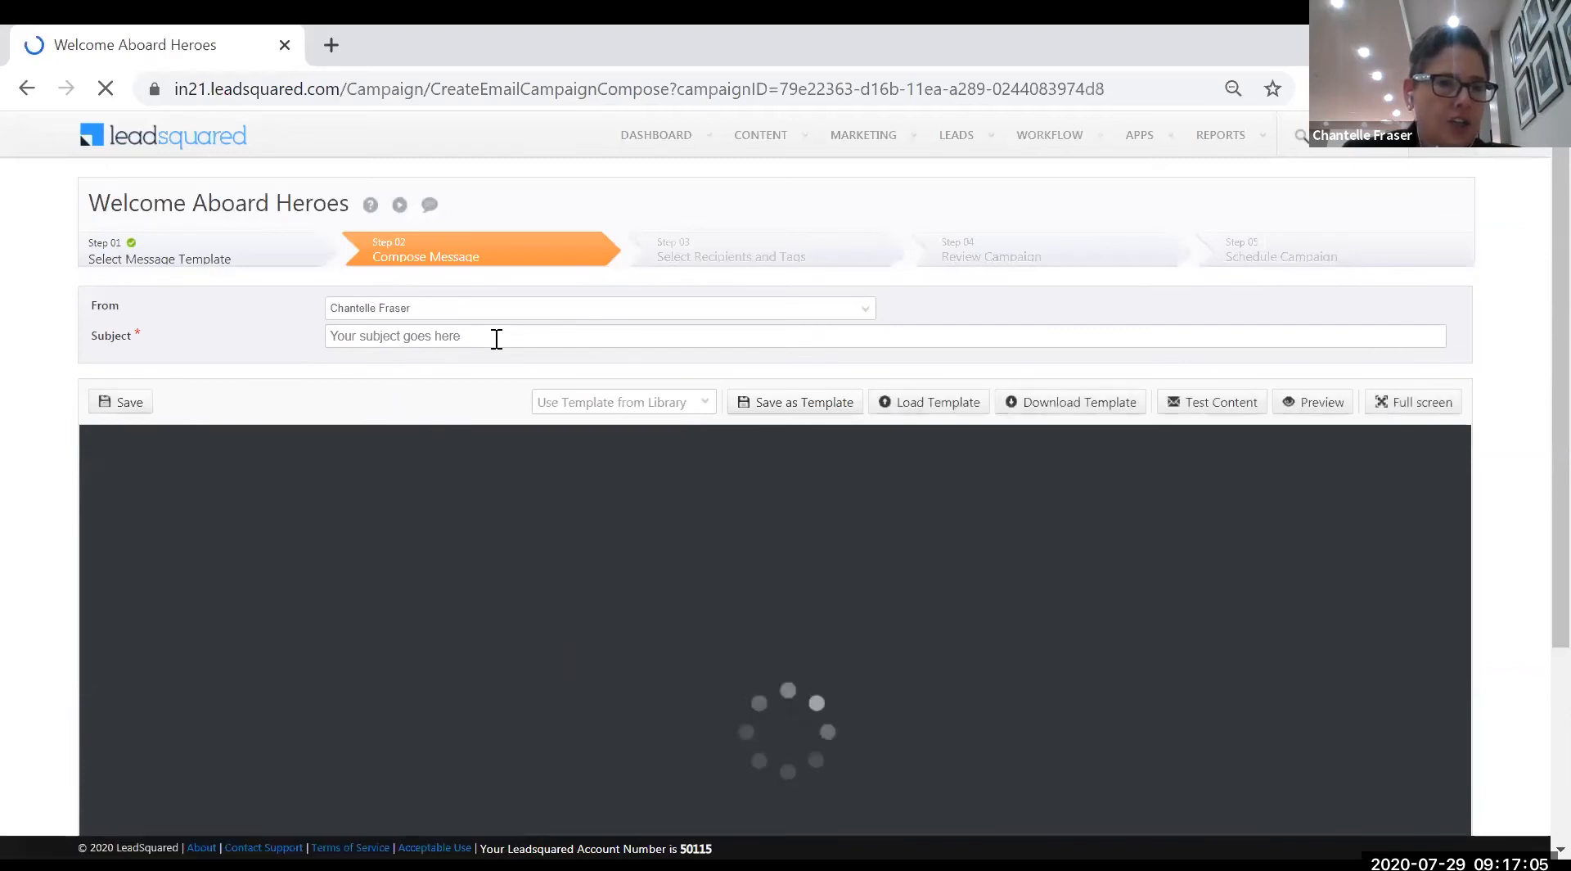
# - Once the email editor loads, select the placeholder text in the Subject field
pyautogui.moveTo(496, 337); pyautogui.dragTo(332, 337)
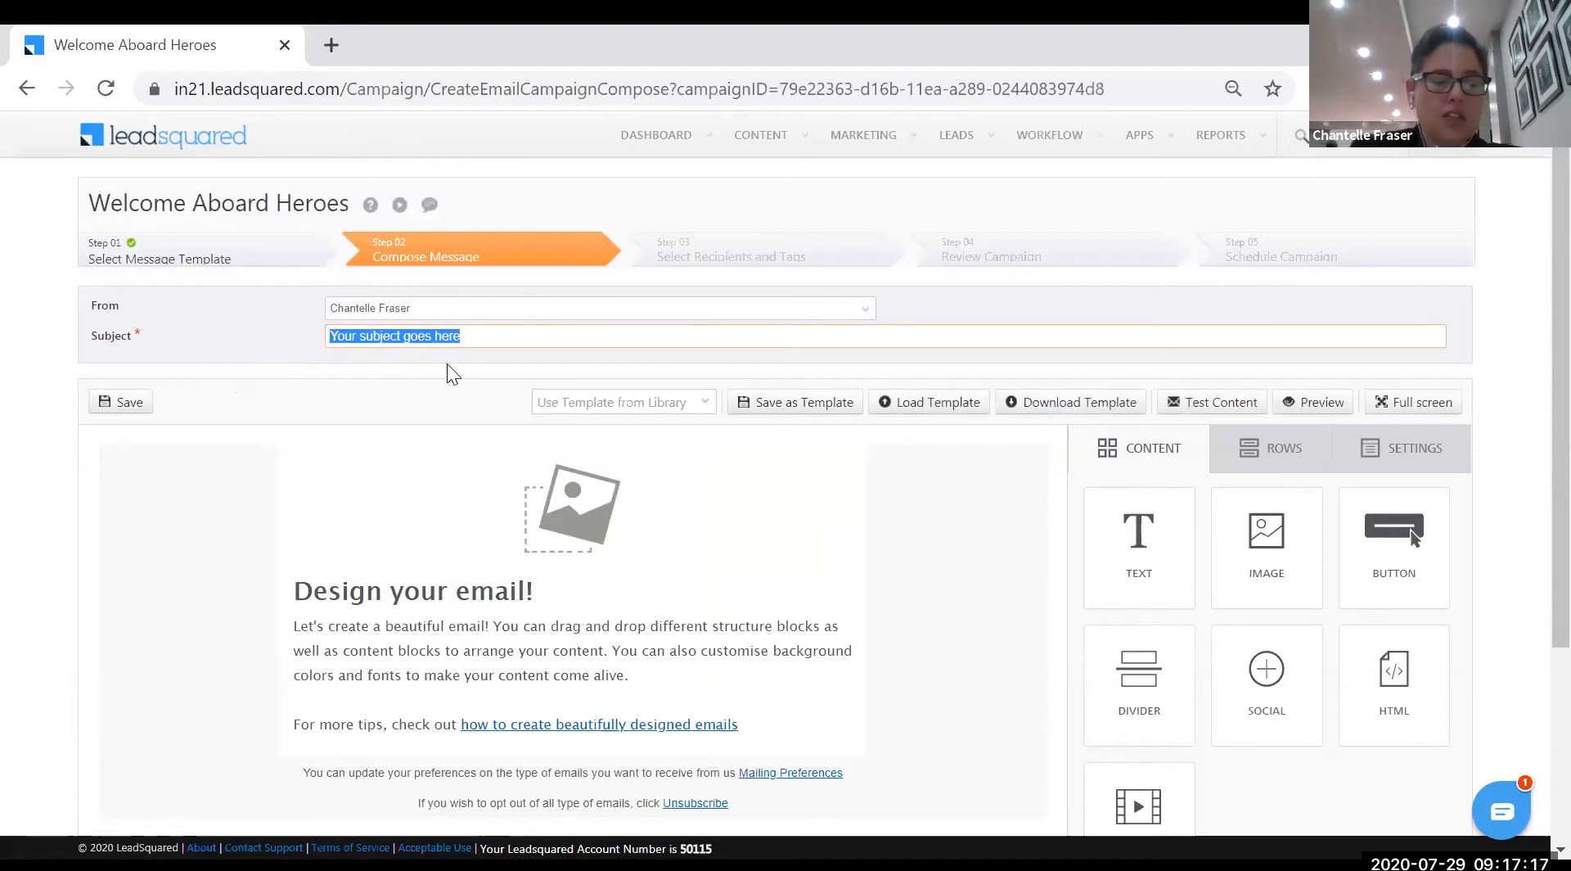
# - Replace the Subject placeholder with 'Welcome Aboard'
pyautogui.write('Welcome Aboard')
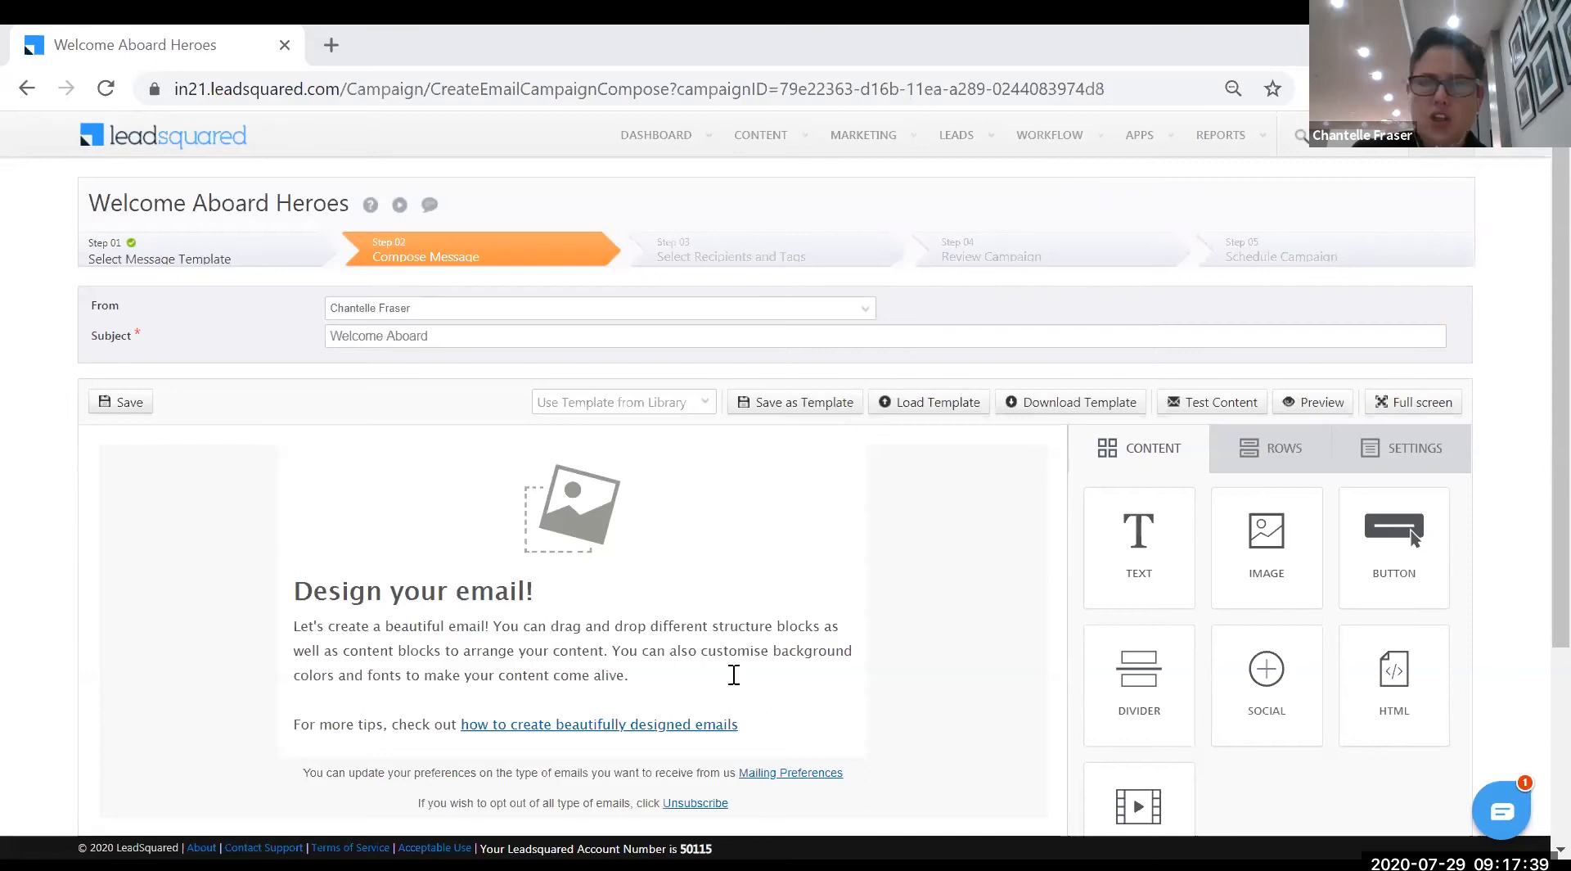
pyautogui.scroll(-3, 698, 632)
pyautogui.scroll(3, 698, 632)
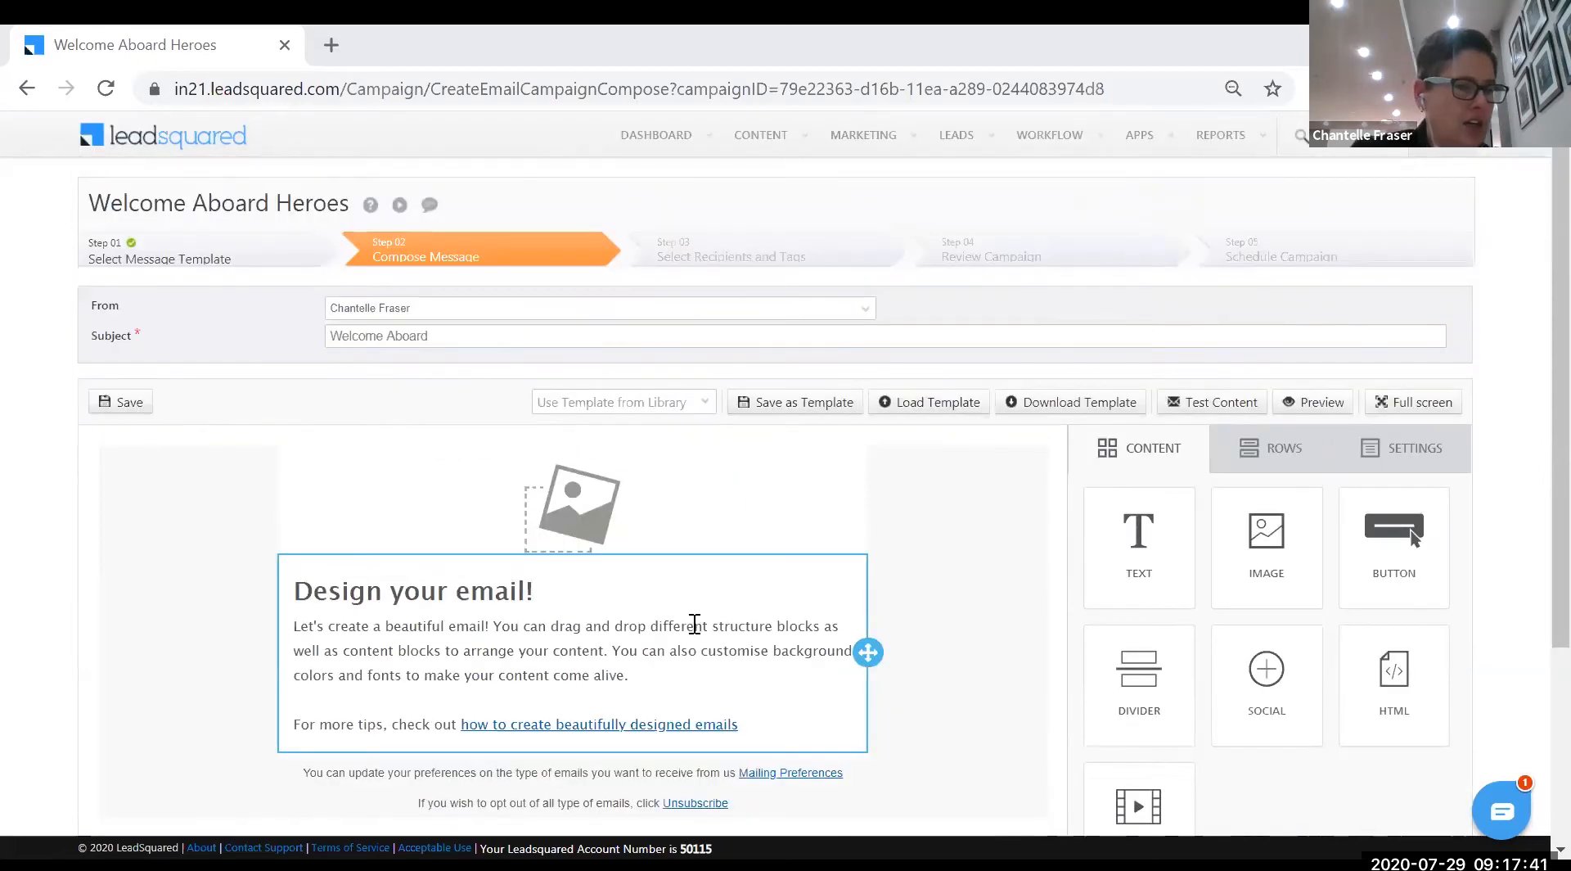
pyautogui.scroll(-2, 699, 540)
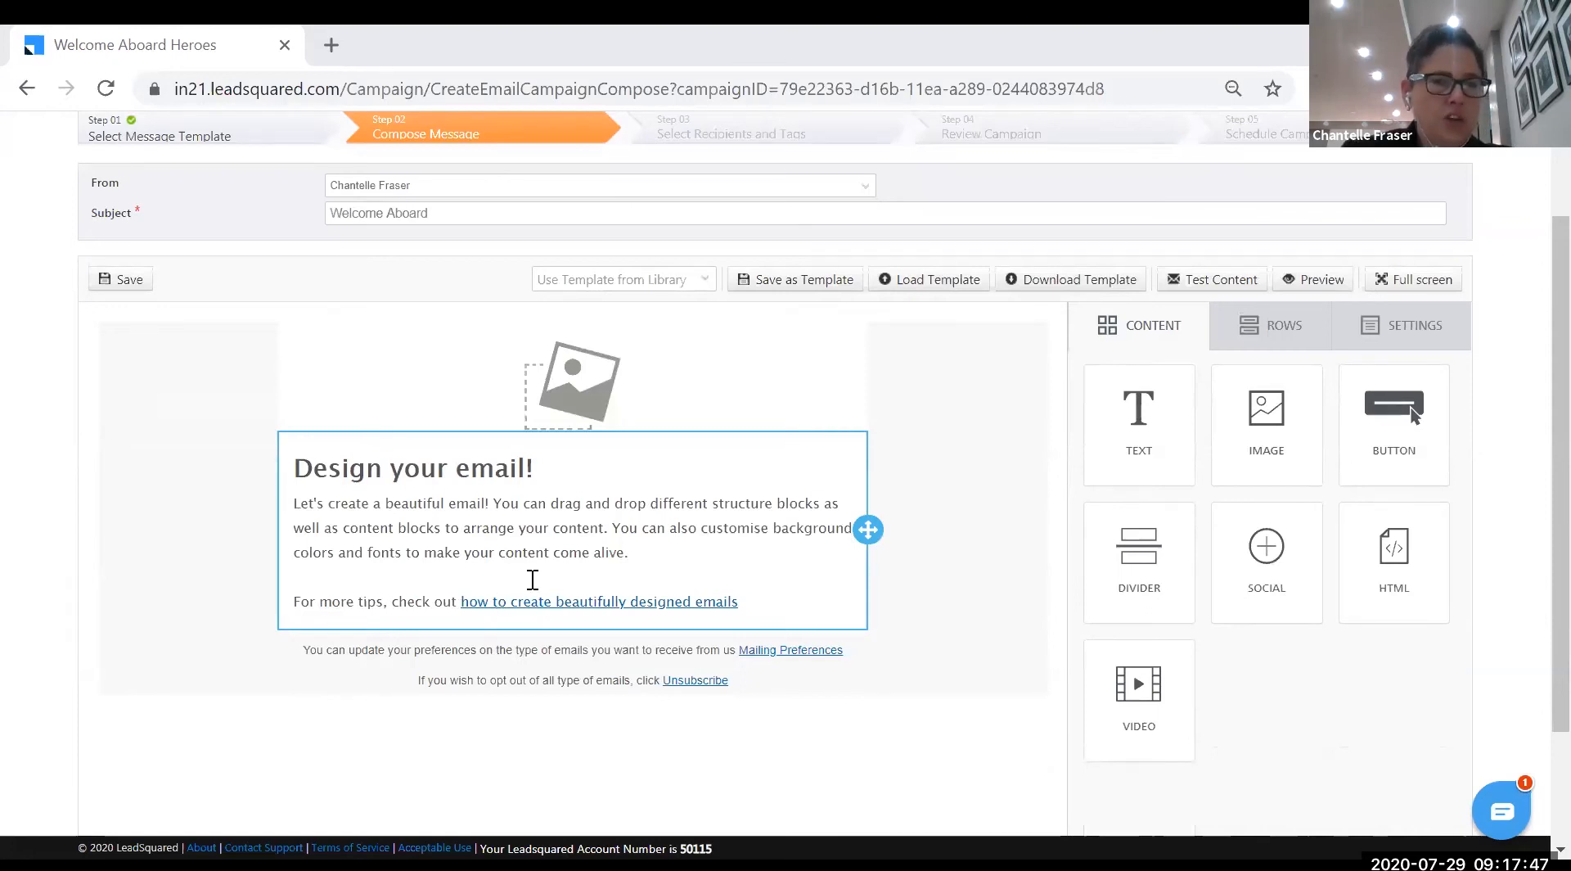
pyautogui.scroll(2, 532, 589)
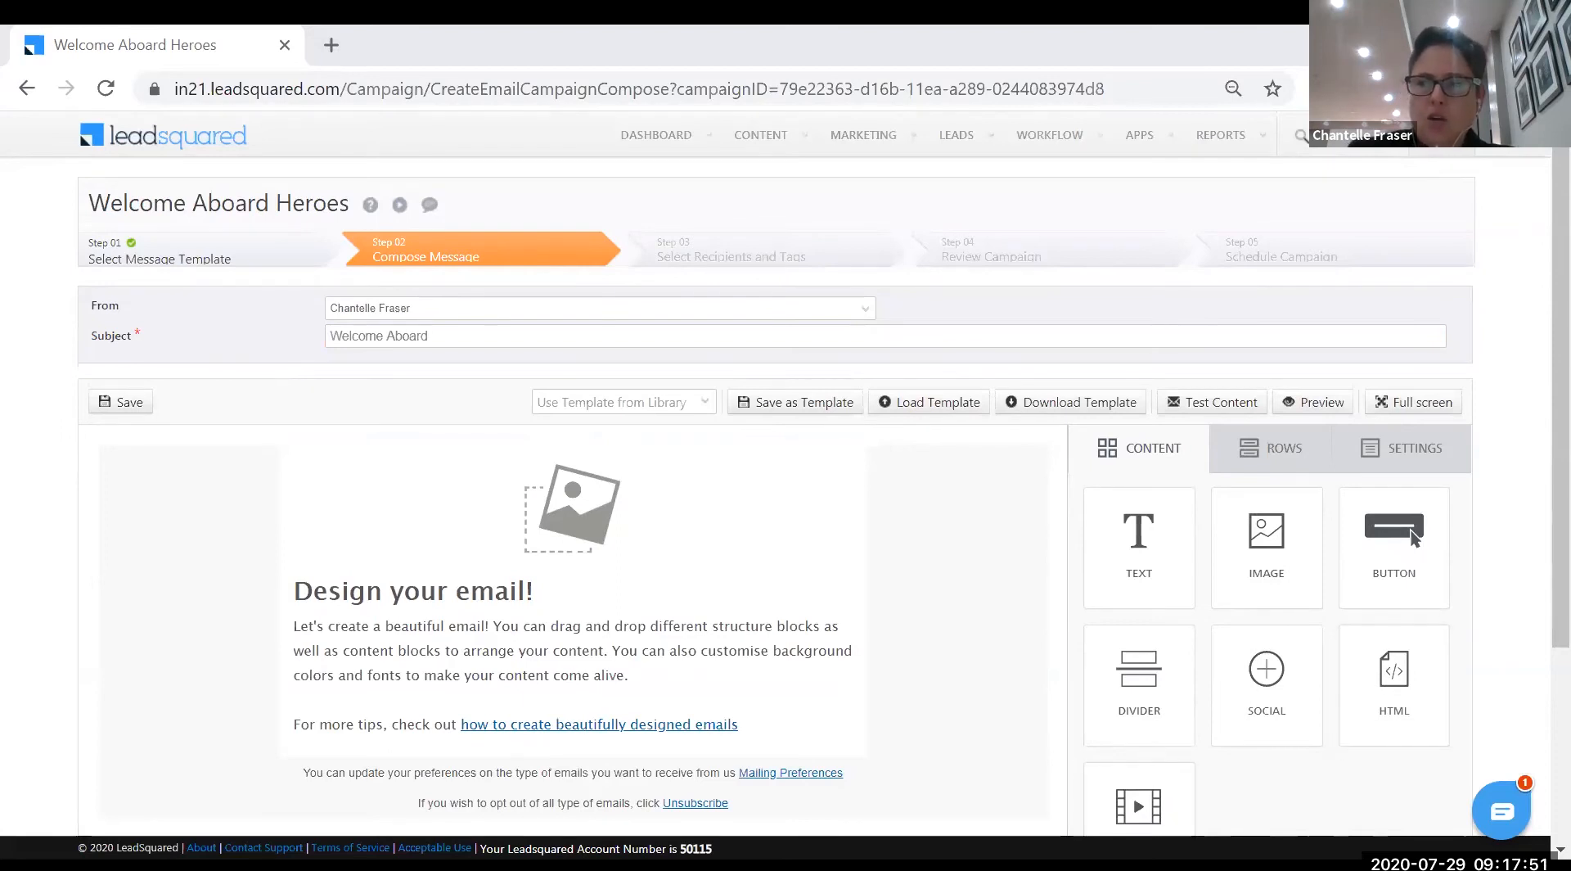
pyautogui.scroll(-1, 1529, 502)
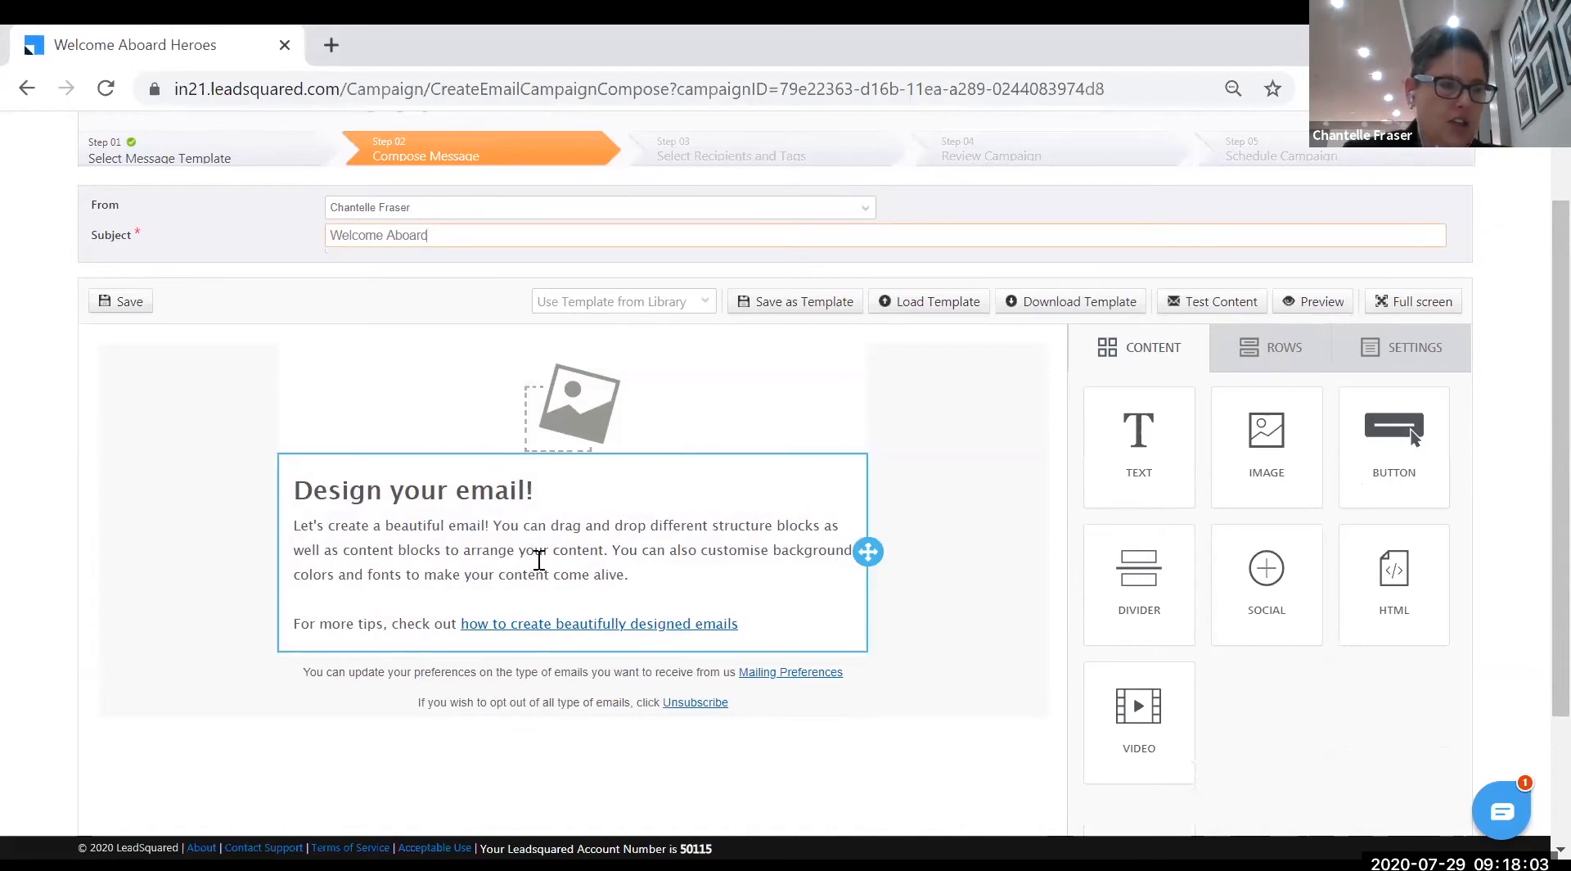
# - Select the placeholder image block to show its Content Properties panel
pyautogui.click(635, 412)
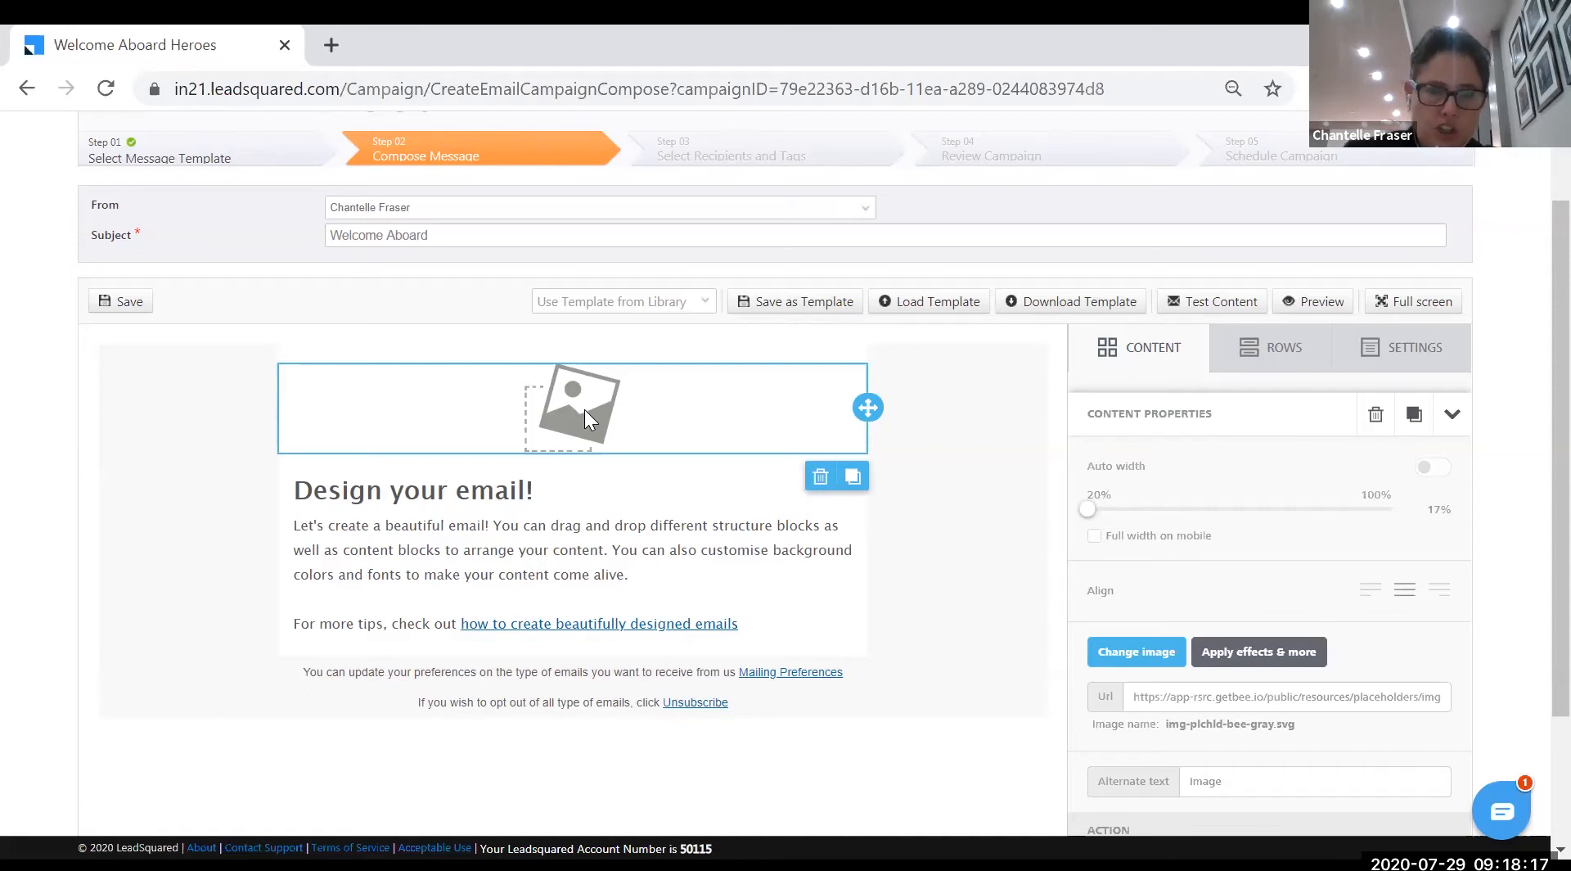
pyautogui.scroll(-3, 1162, 638)
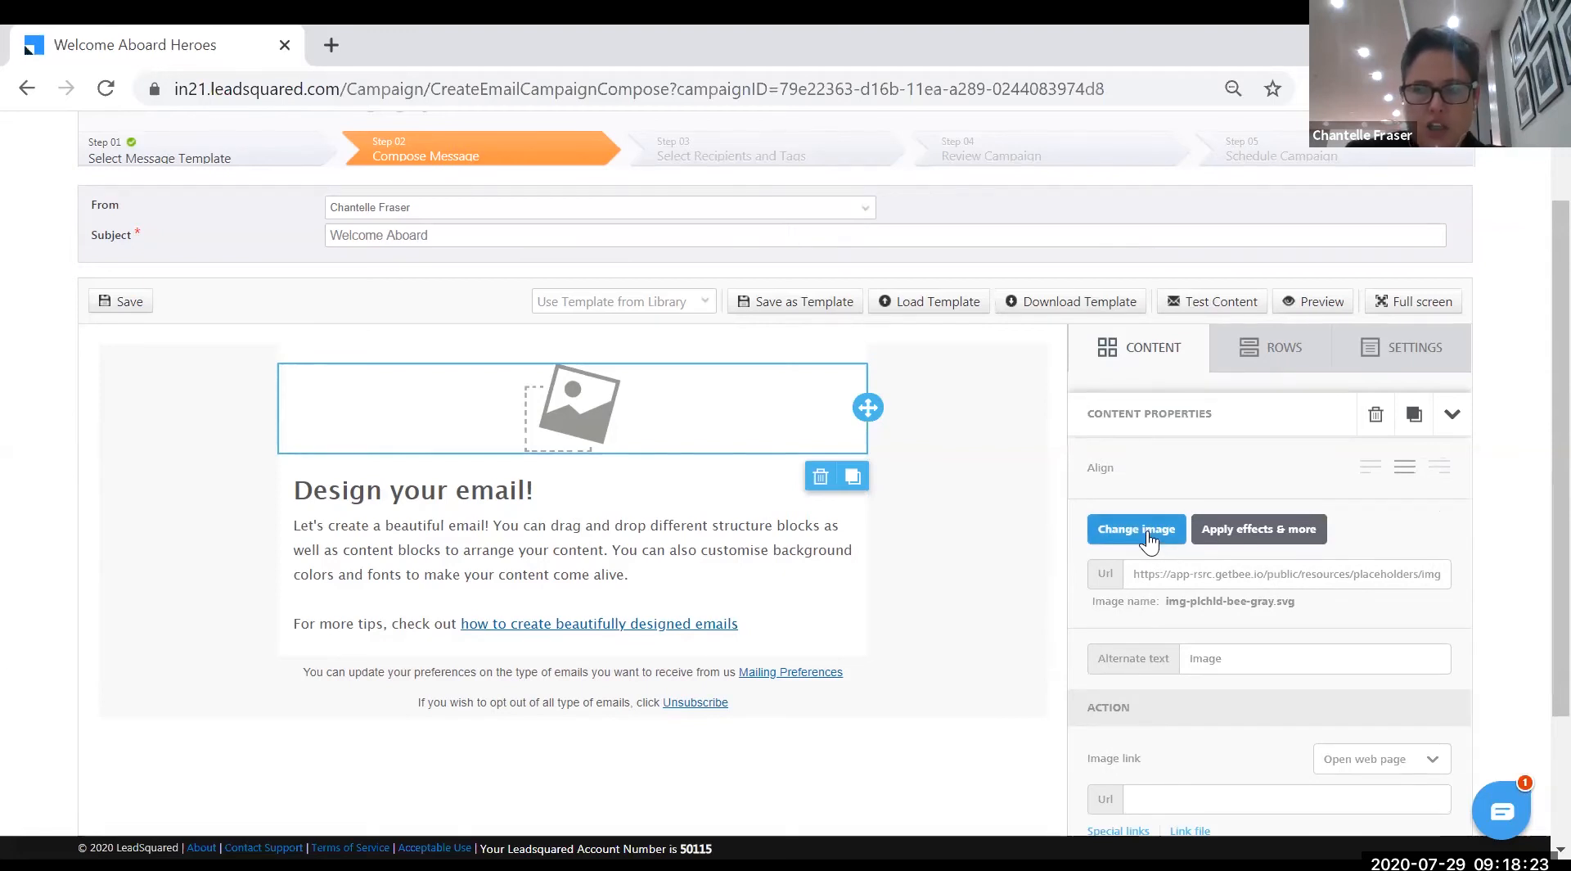
# - Choose Change image and open the /images folder in the File manager
pyautogui.click(1148, 533)
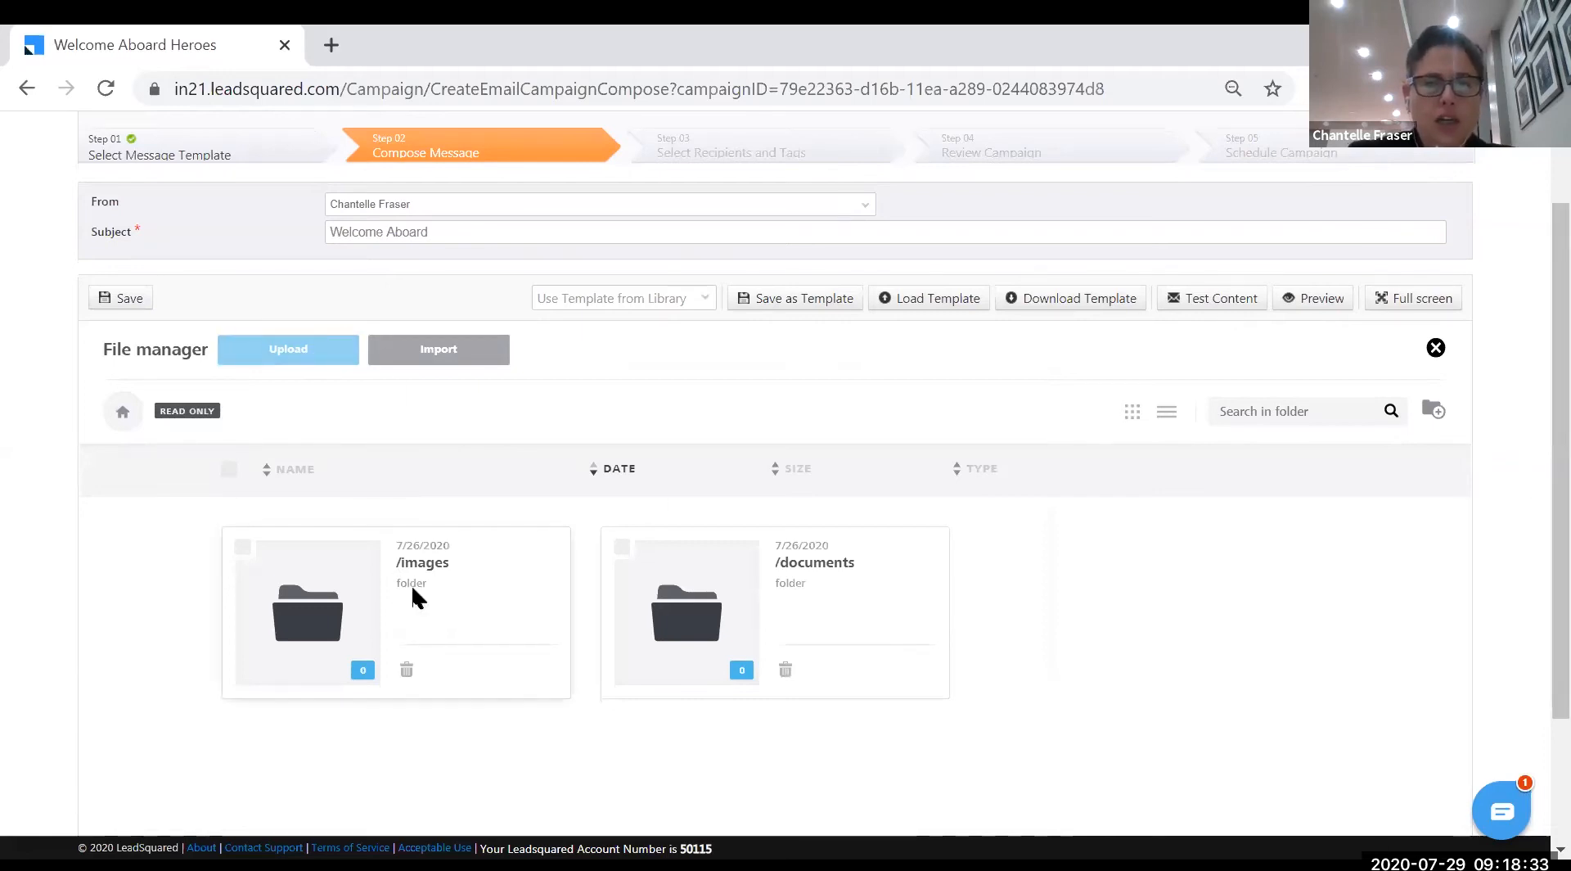
pyautogui.doubleClick(327, 667)
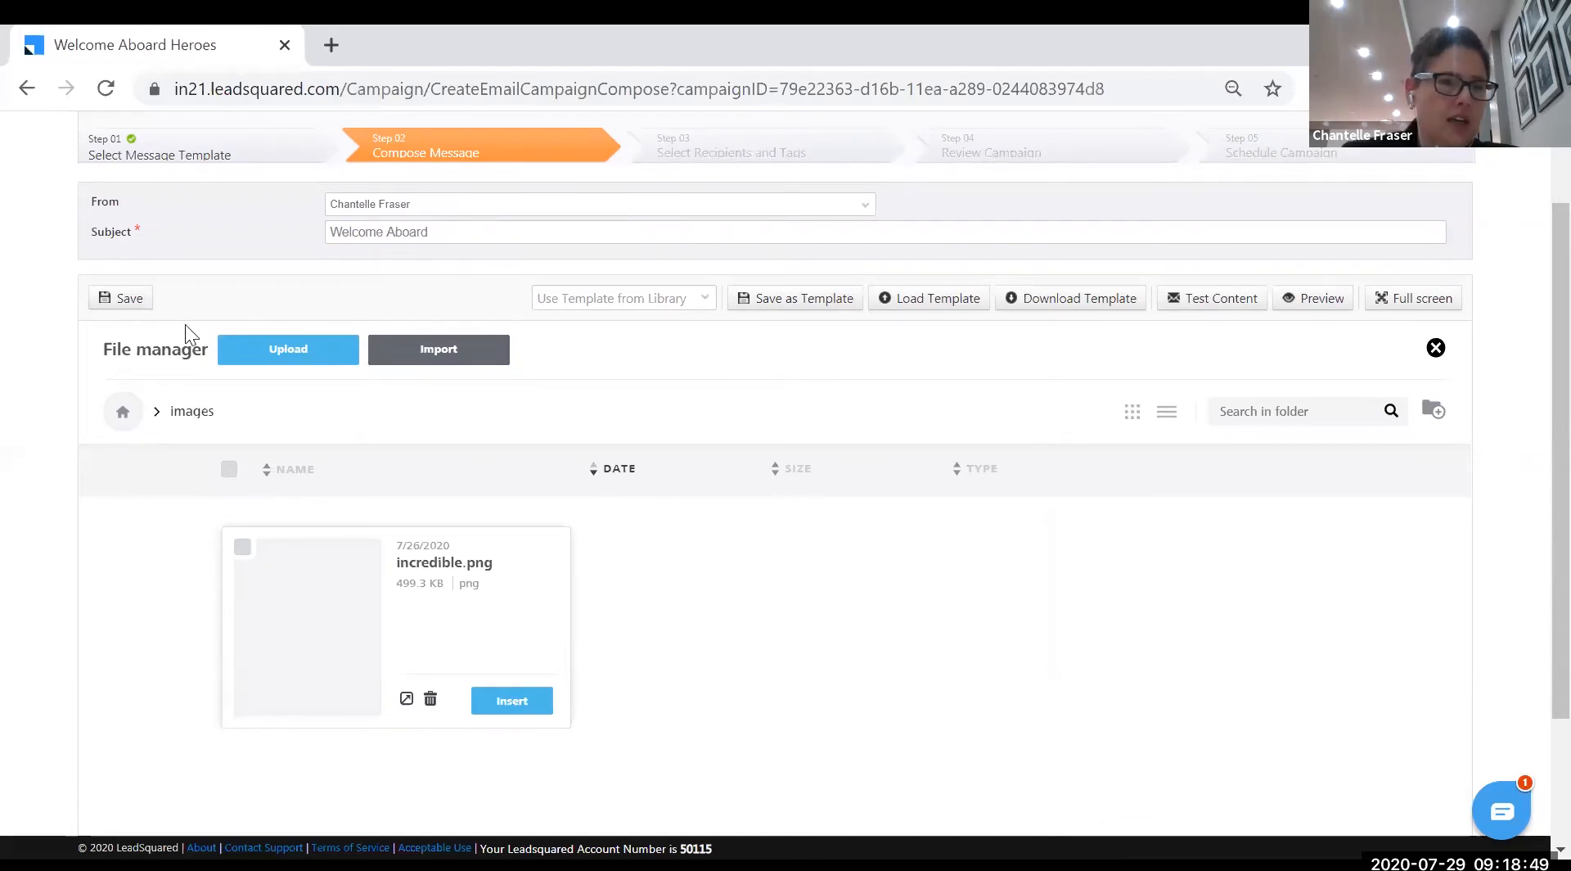
# - Upload shield logo.png from the Pictures folder into the images folder
pyautogui.click(272, 354)
pyautogui.click(118, 263)
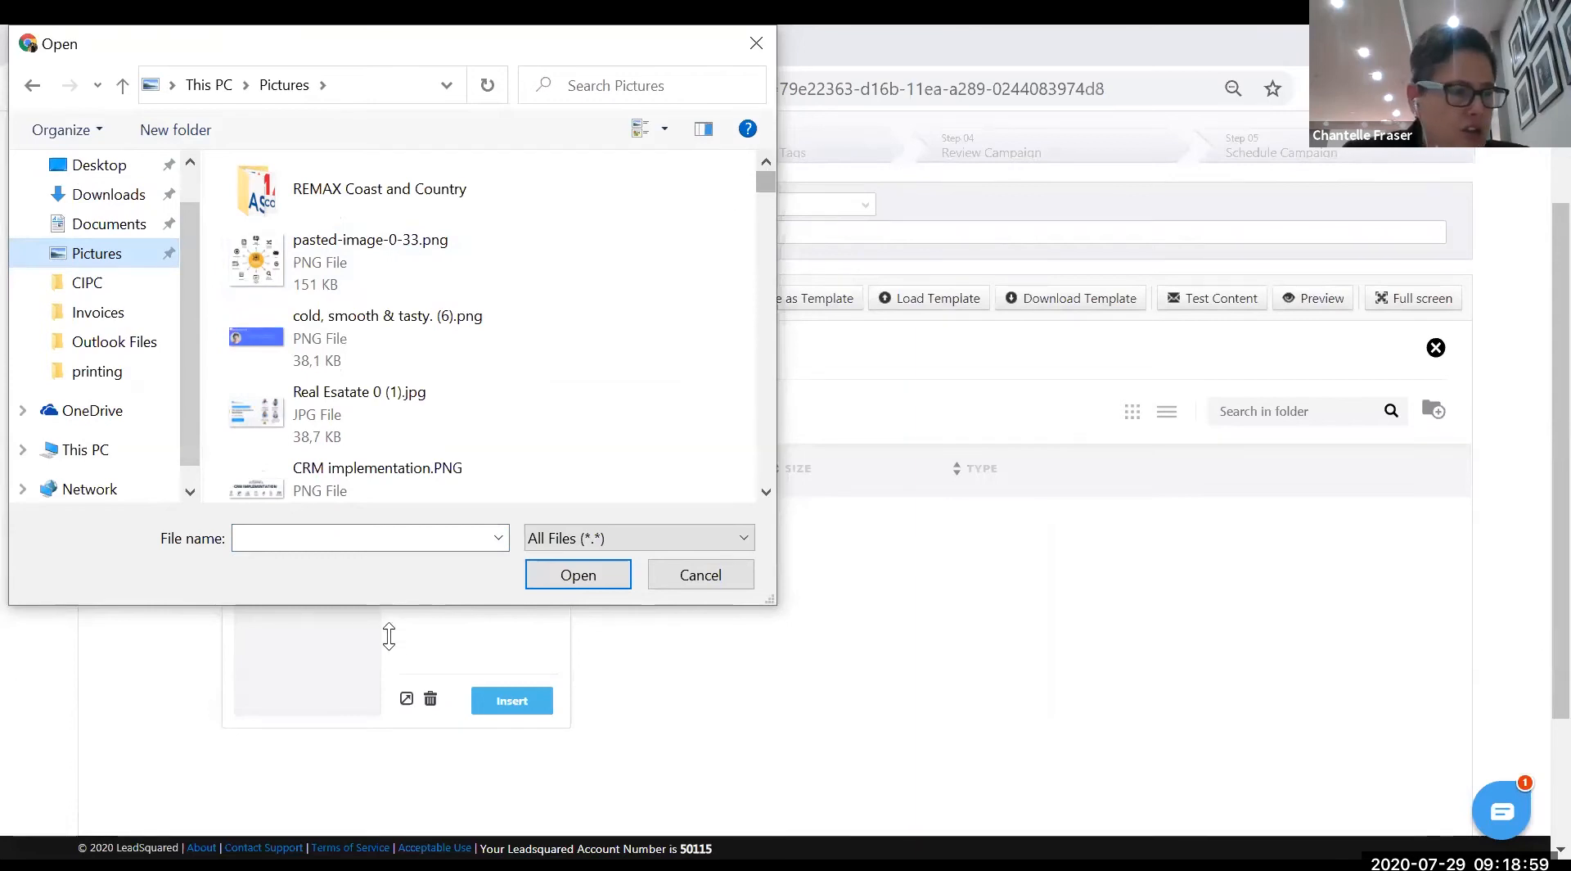
pyautogui.click(356, 540)
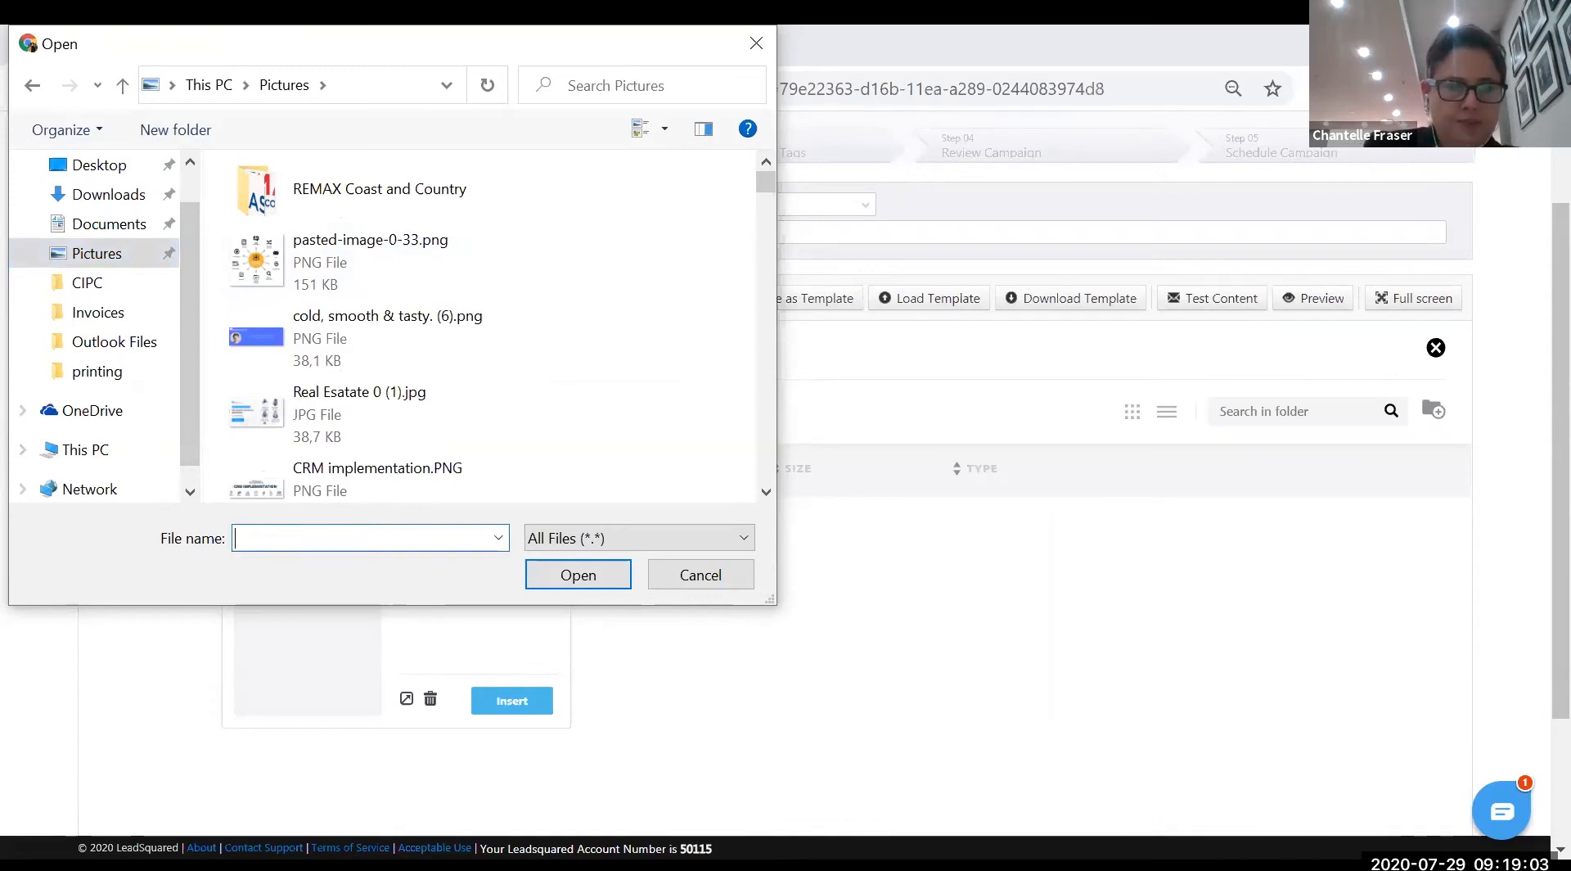
pyautogui.write('shield logo.png')
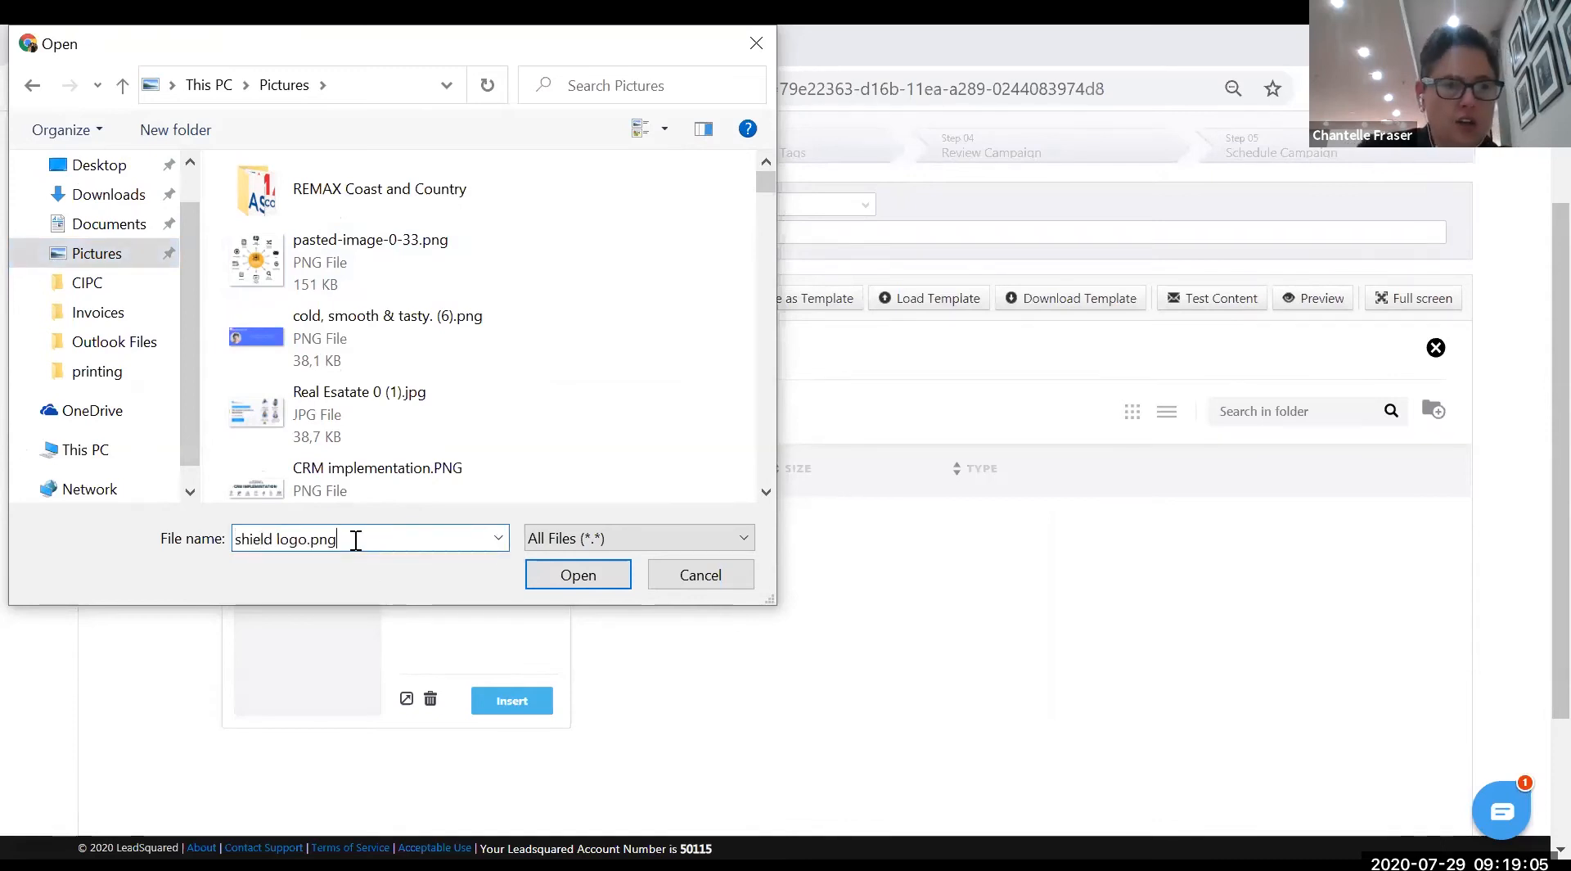
pyautogui.press('Return')
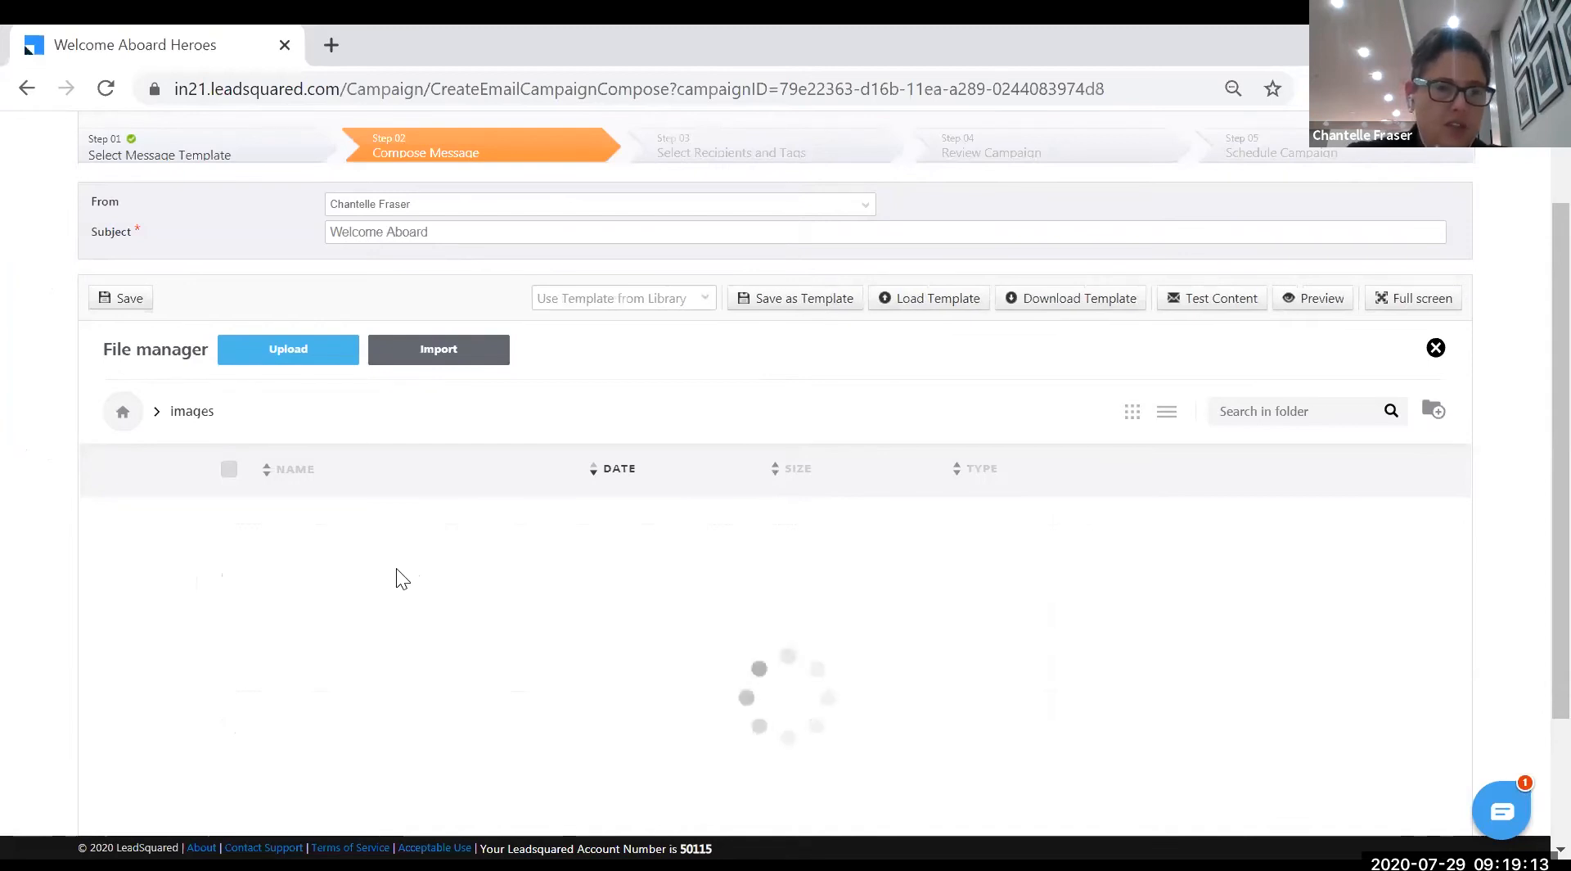
pyautogui.scroll(-2, 398, 569)
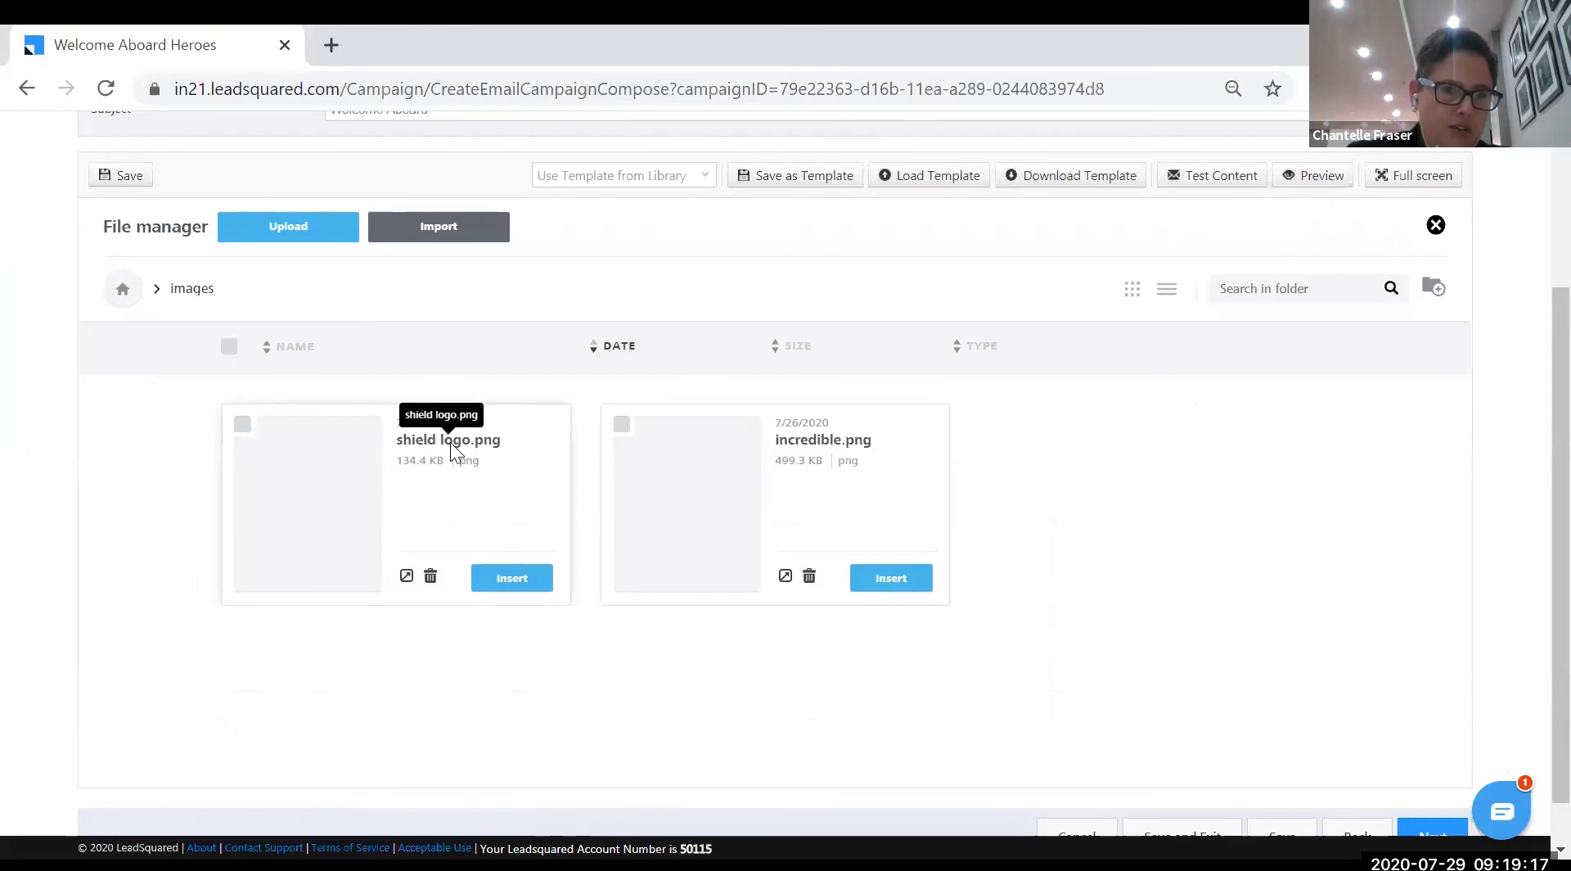
# - Insert shield logo.png into the top image block, then deselect the logo
pyautogui.click(511, 583)
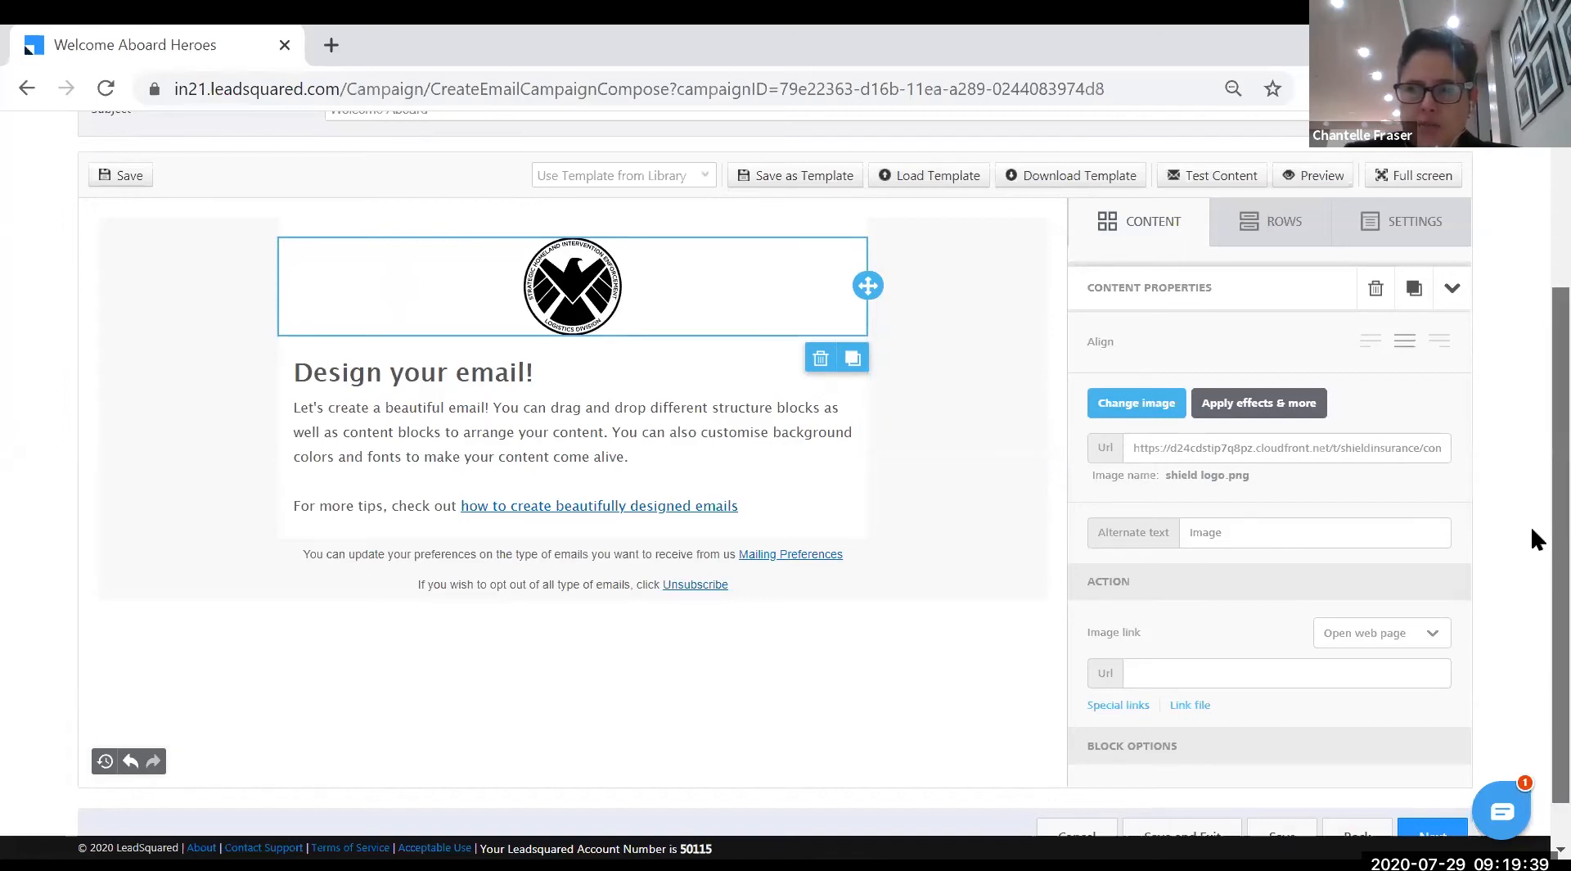
pyautogui.scroll(-1, 1529, 523)
pyautogui.scroll(1, 1532, 512)
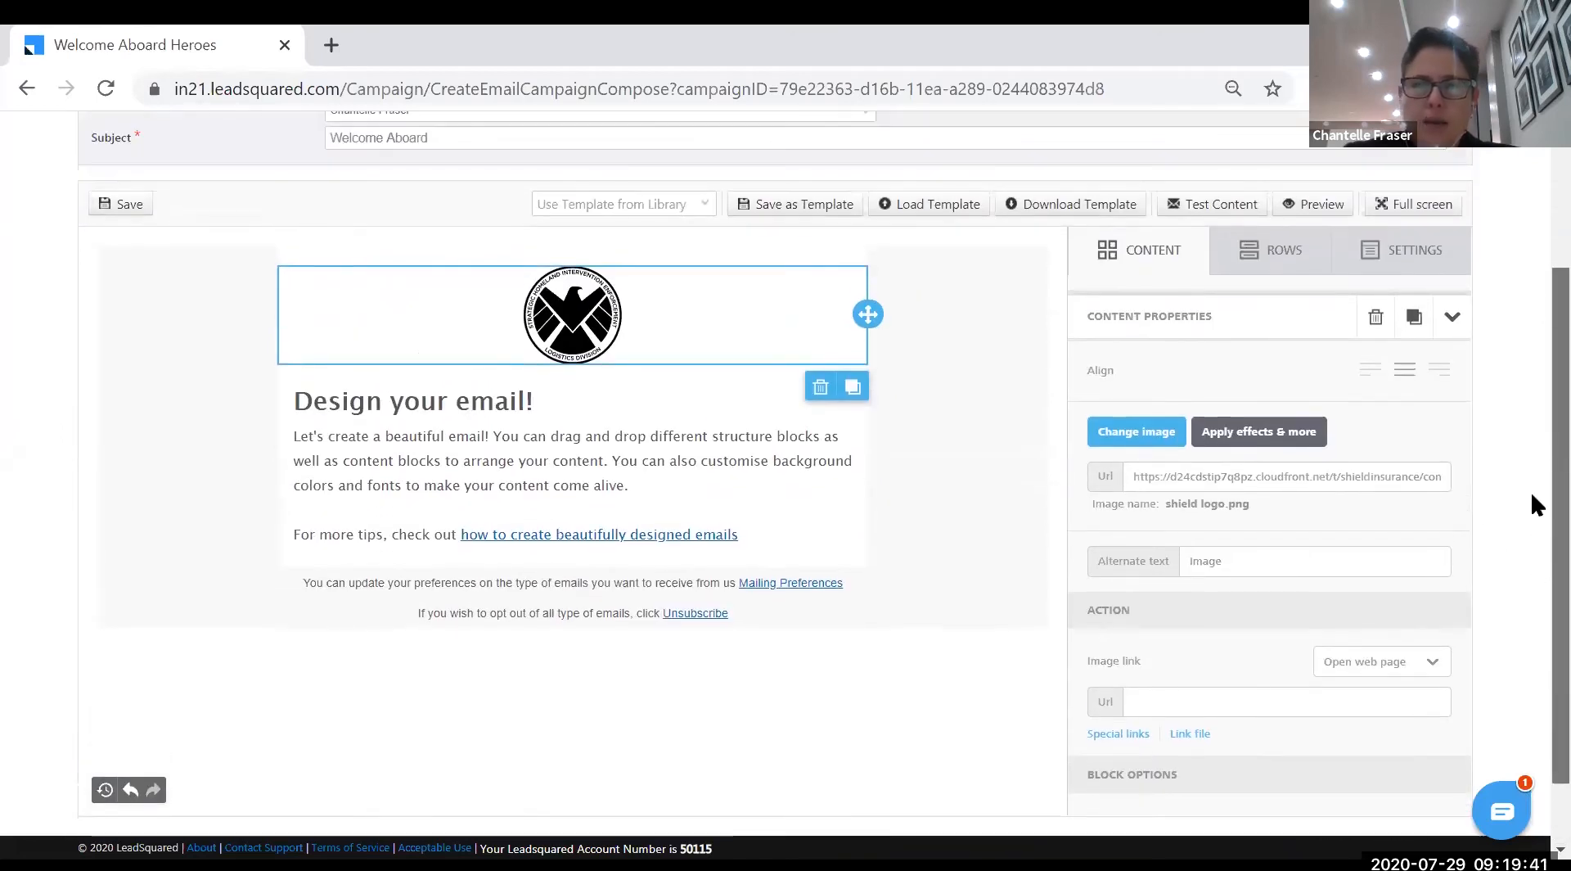
pyautogui.scroll(-1, 1530, 501)
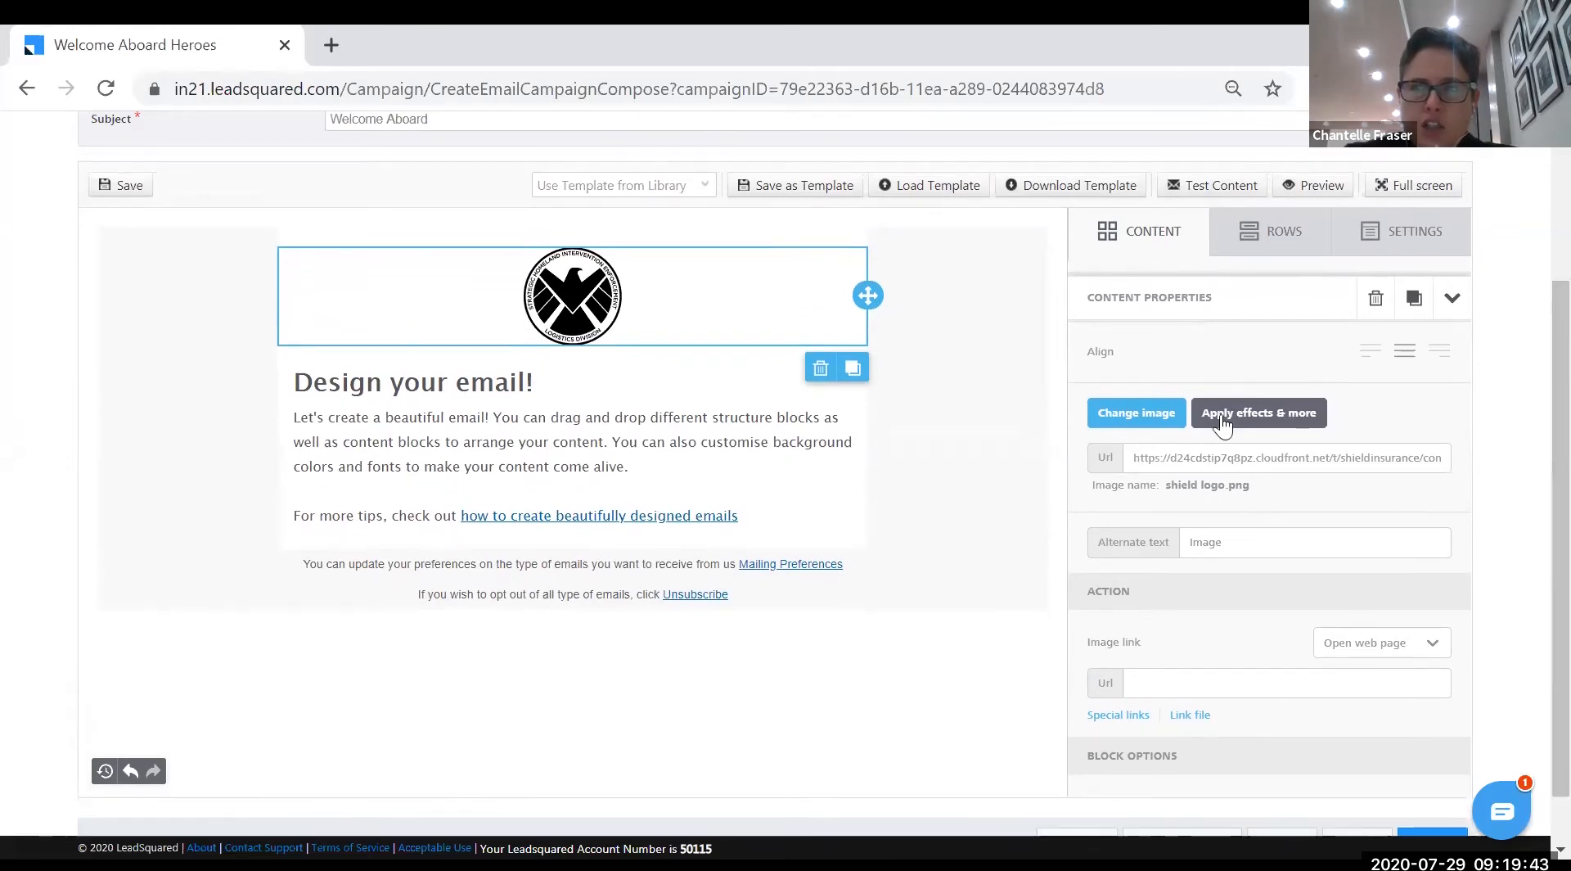
pyautogui.click(1451, 299)
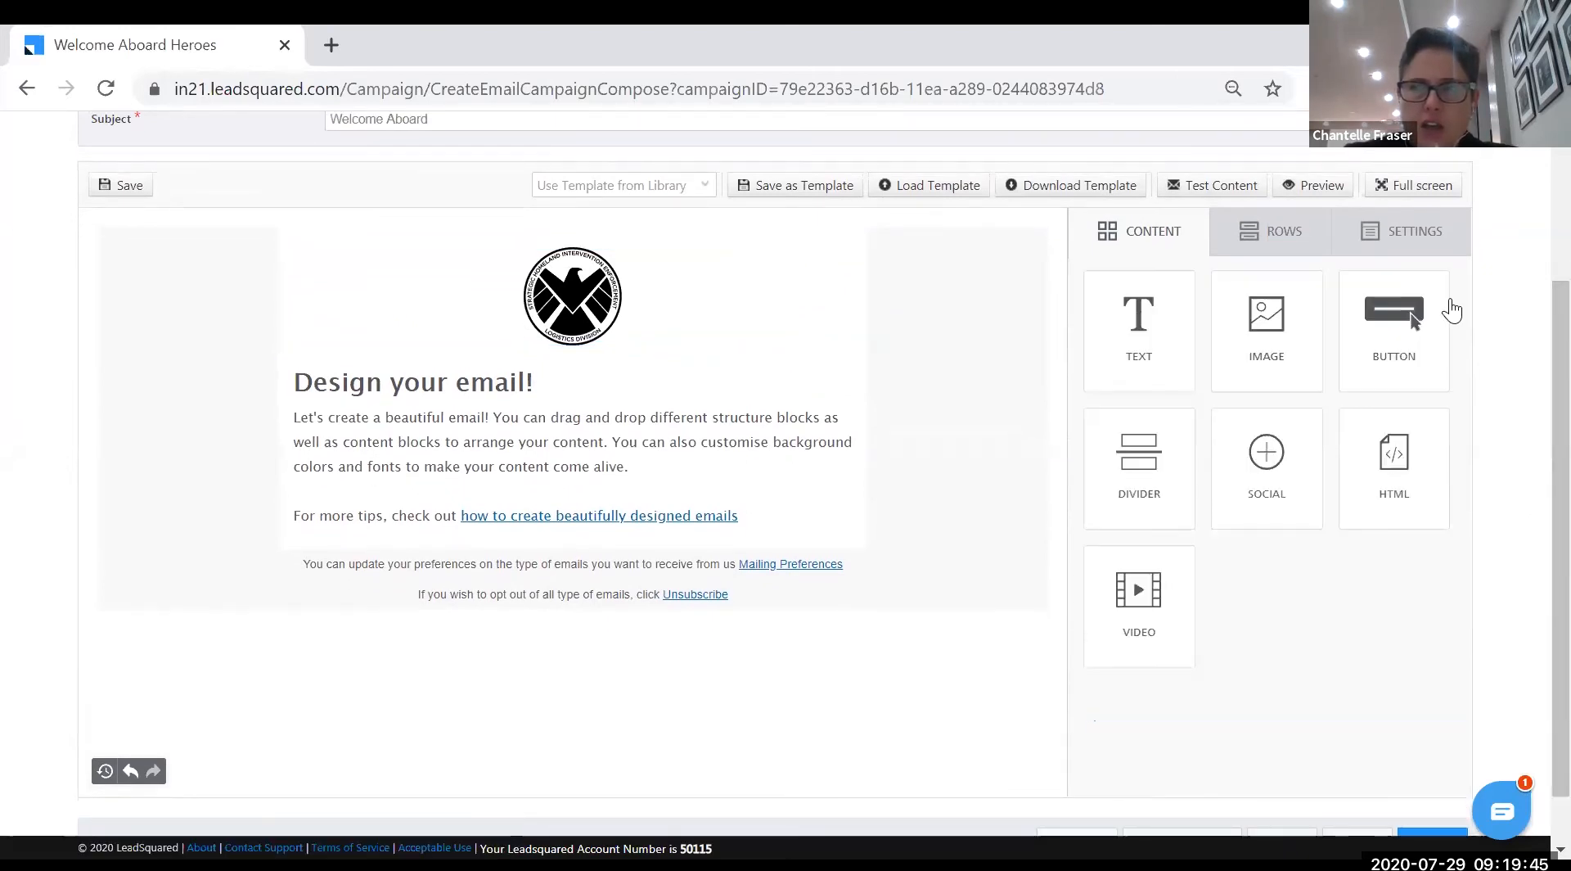
pyautogui.click(673, 327)
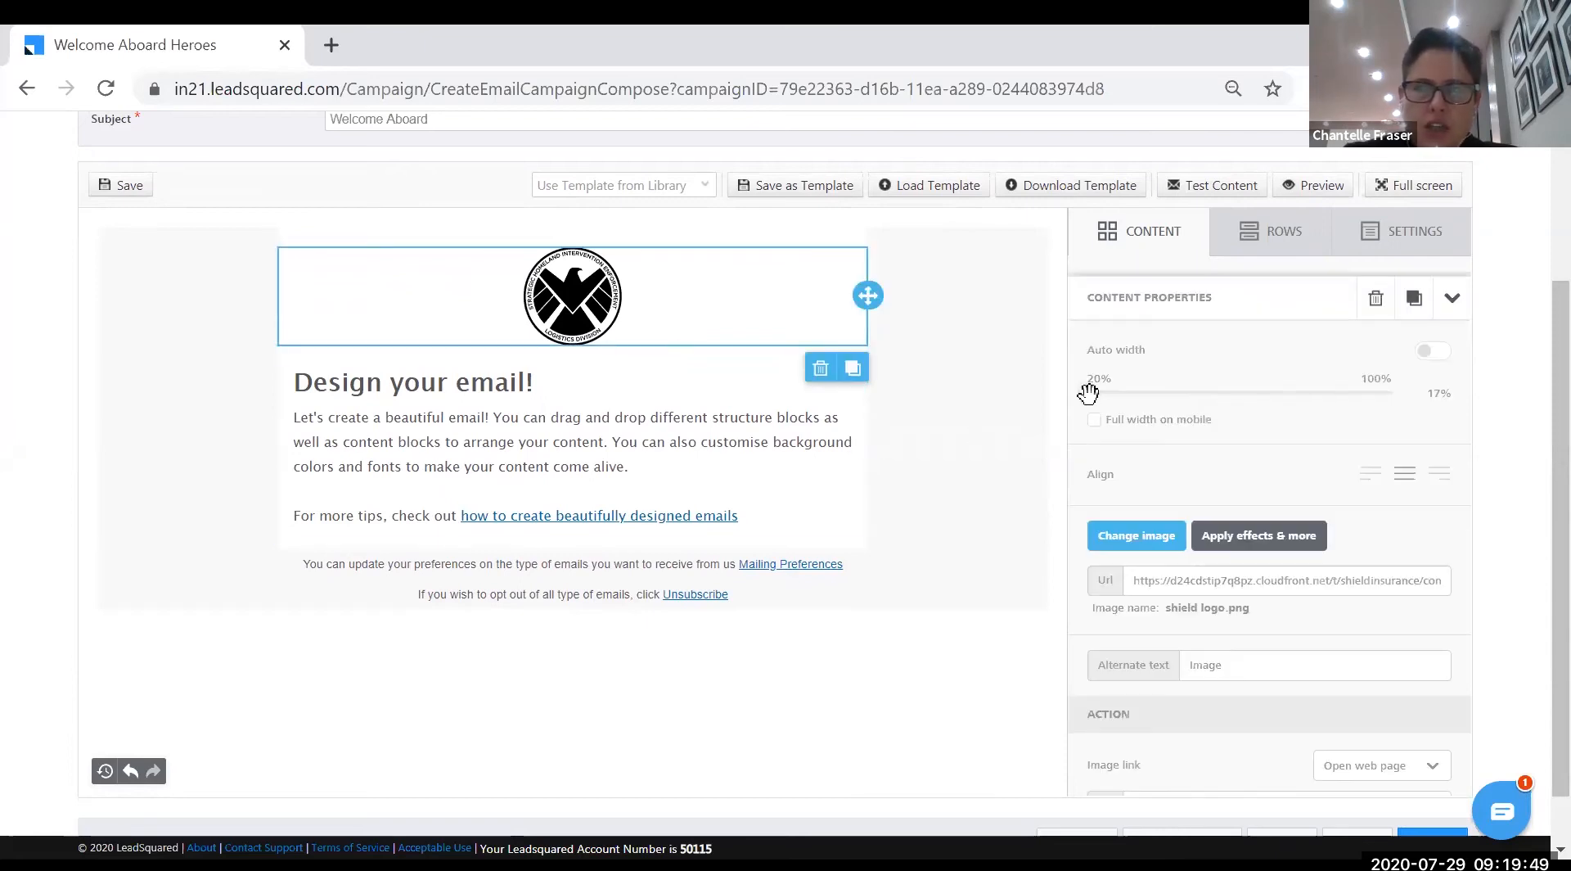
pyautogui.moveTo(1104, 400); pyautogui.dragTo(1191, 399)
pyautogui.moveTo(1228, 398); pyautogui.dragTo(1183, 406)
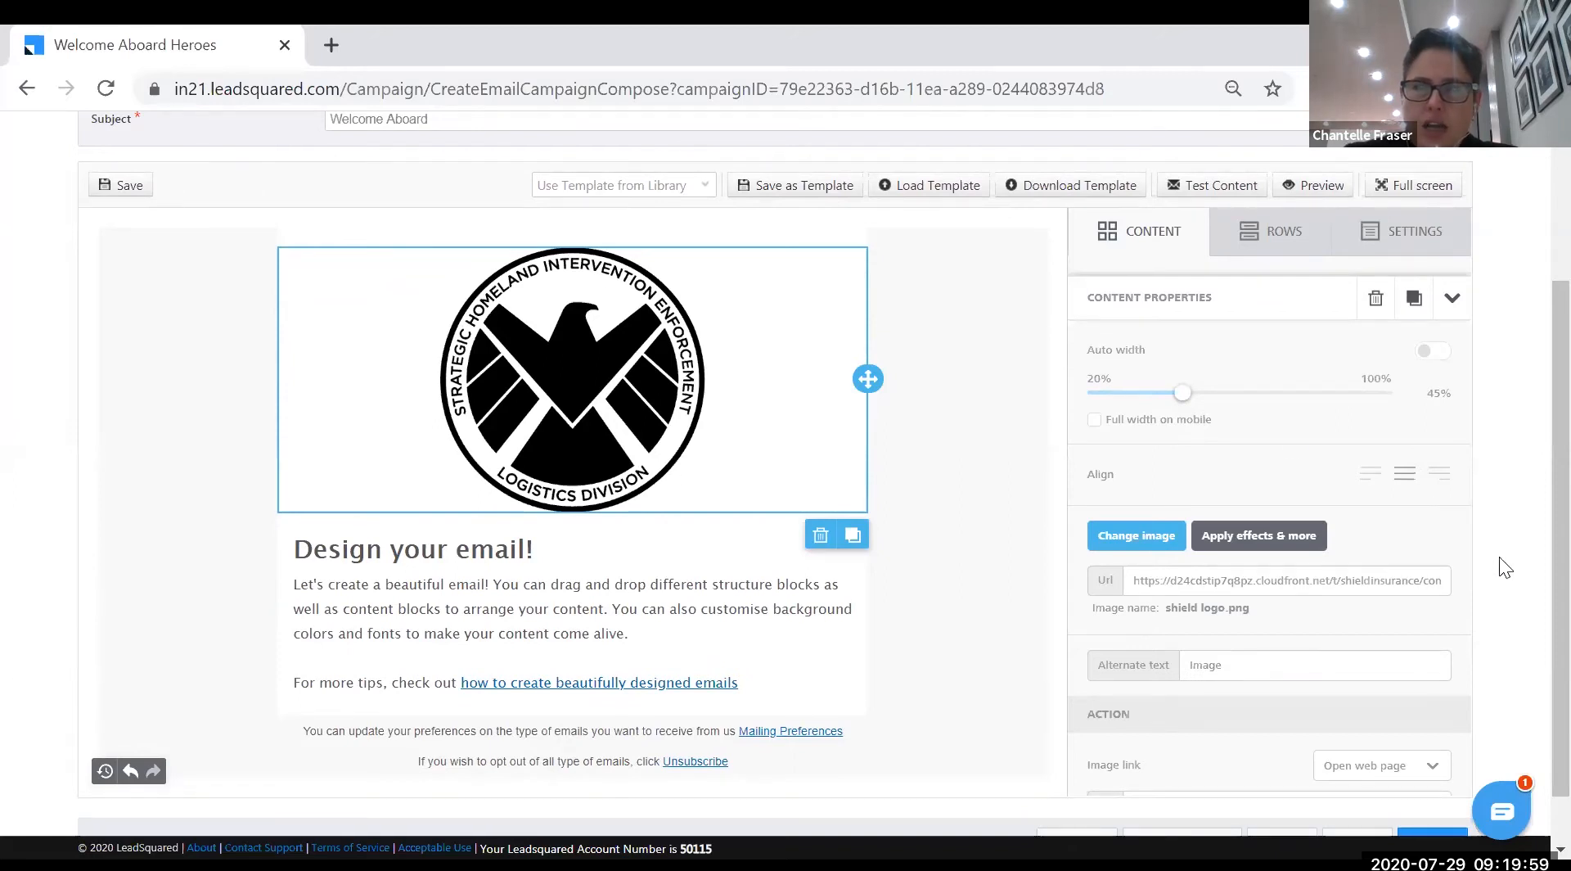
pyautogui.click(1371, 479)
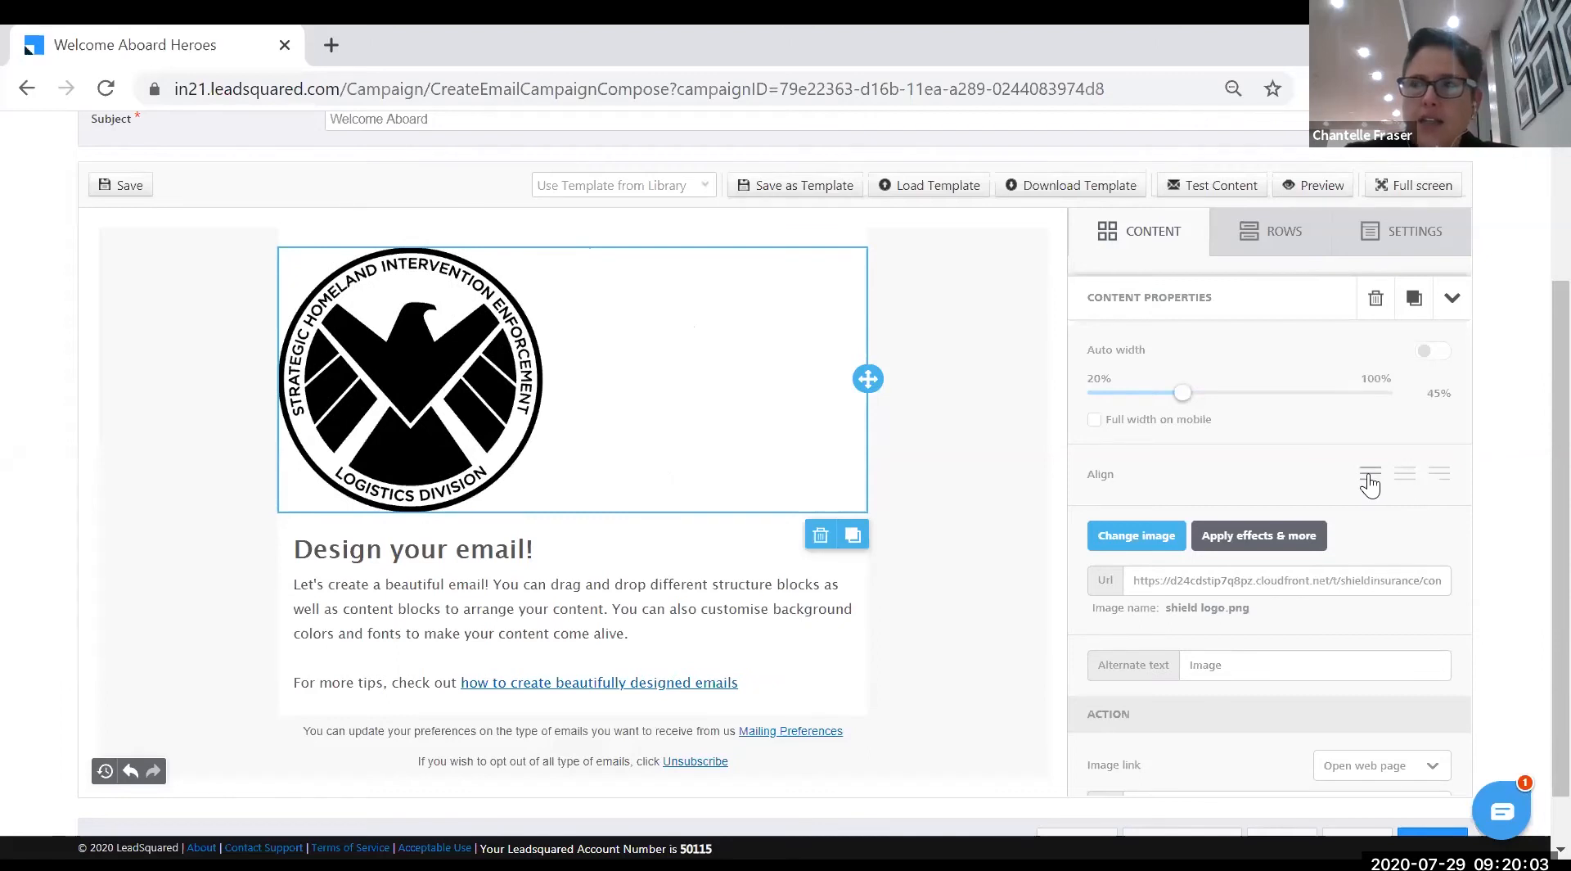
pyautogui.click(1406, 483)
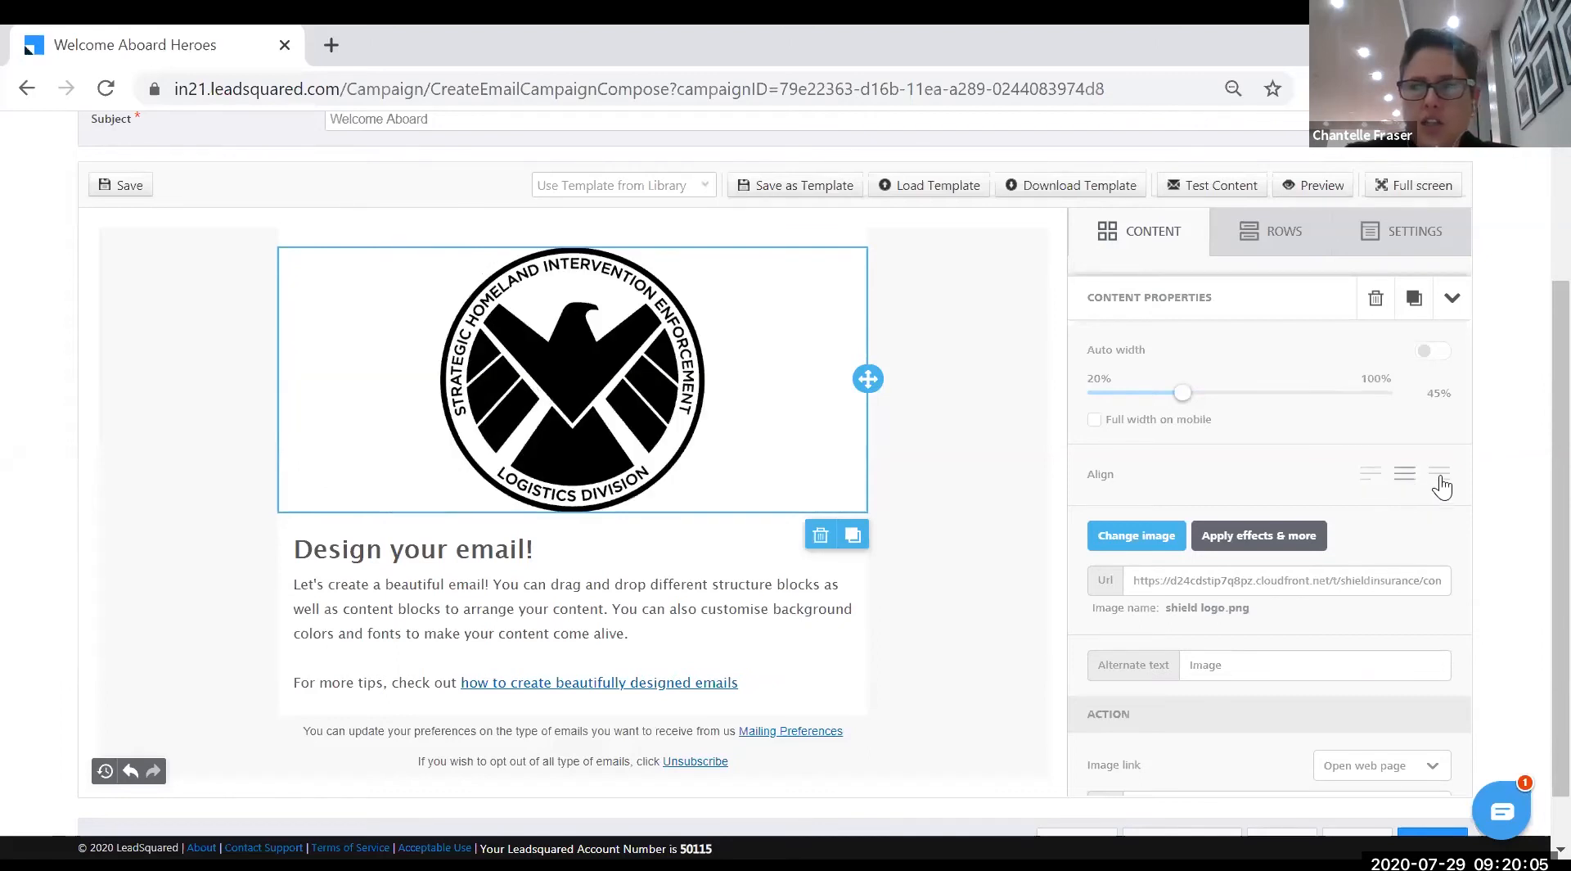
pyautogui.click(1441, 485)
pyautogui.click(1406, 483)
pyautogui.scroll(-1, 1491, 551)
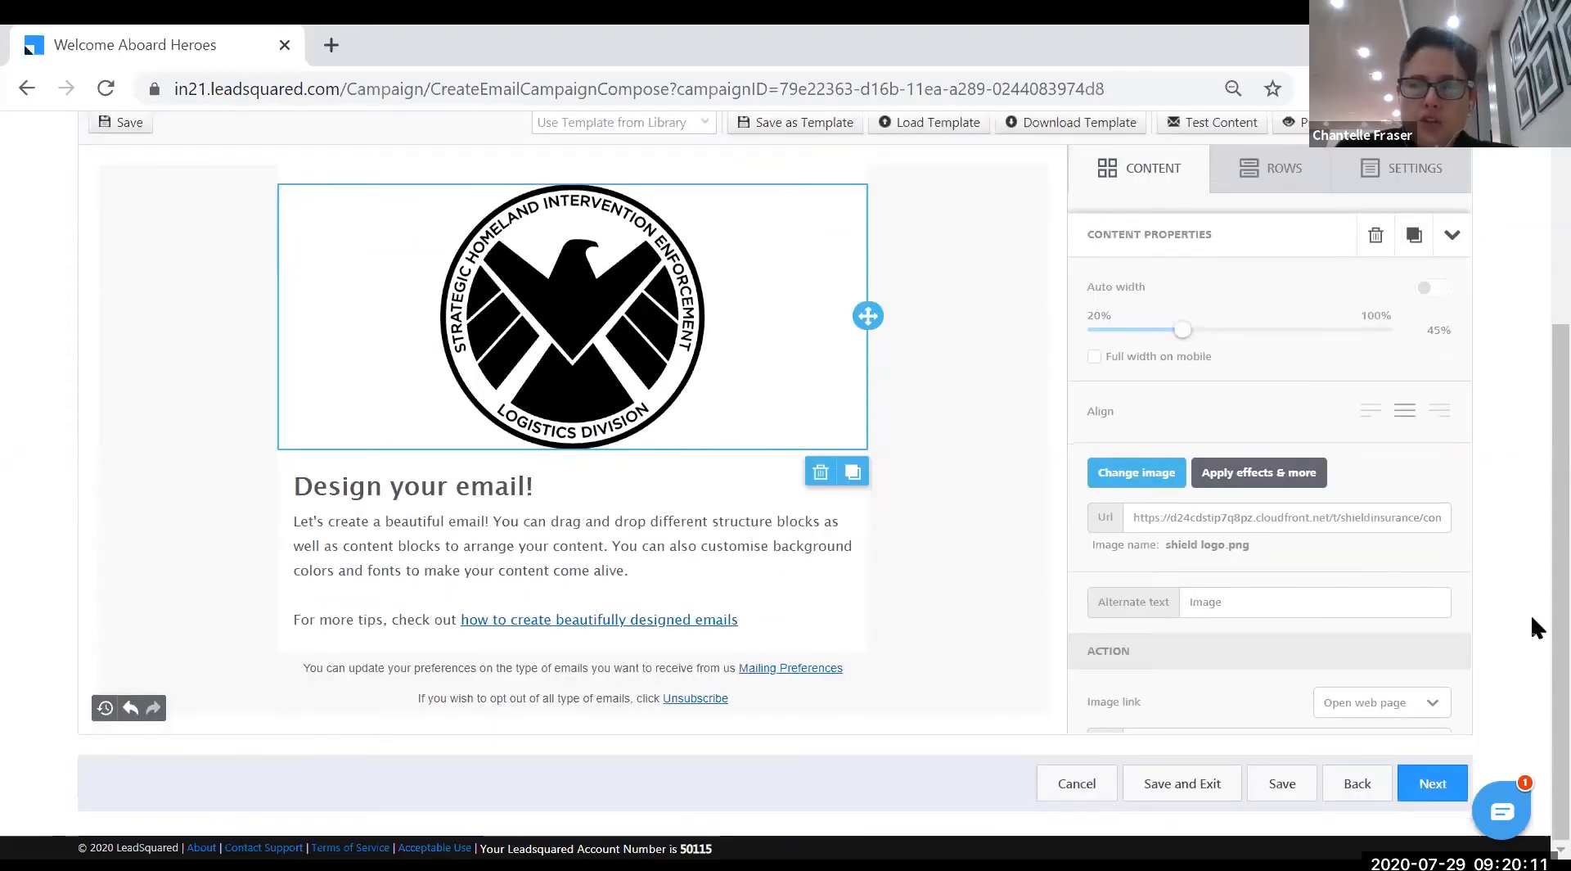
pyautogui.scroll(-3, 1376, 648)
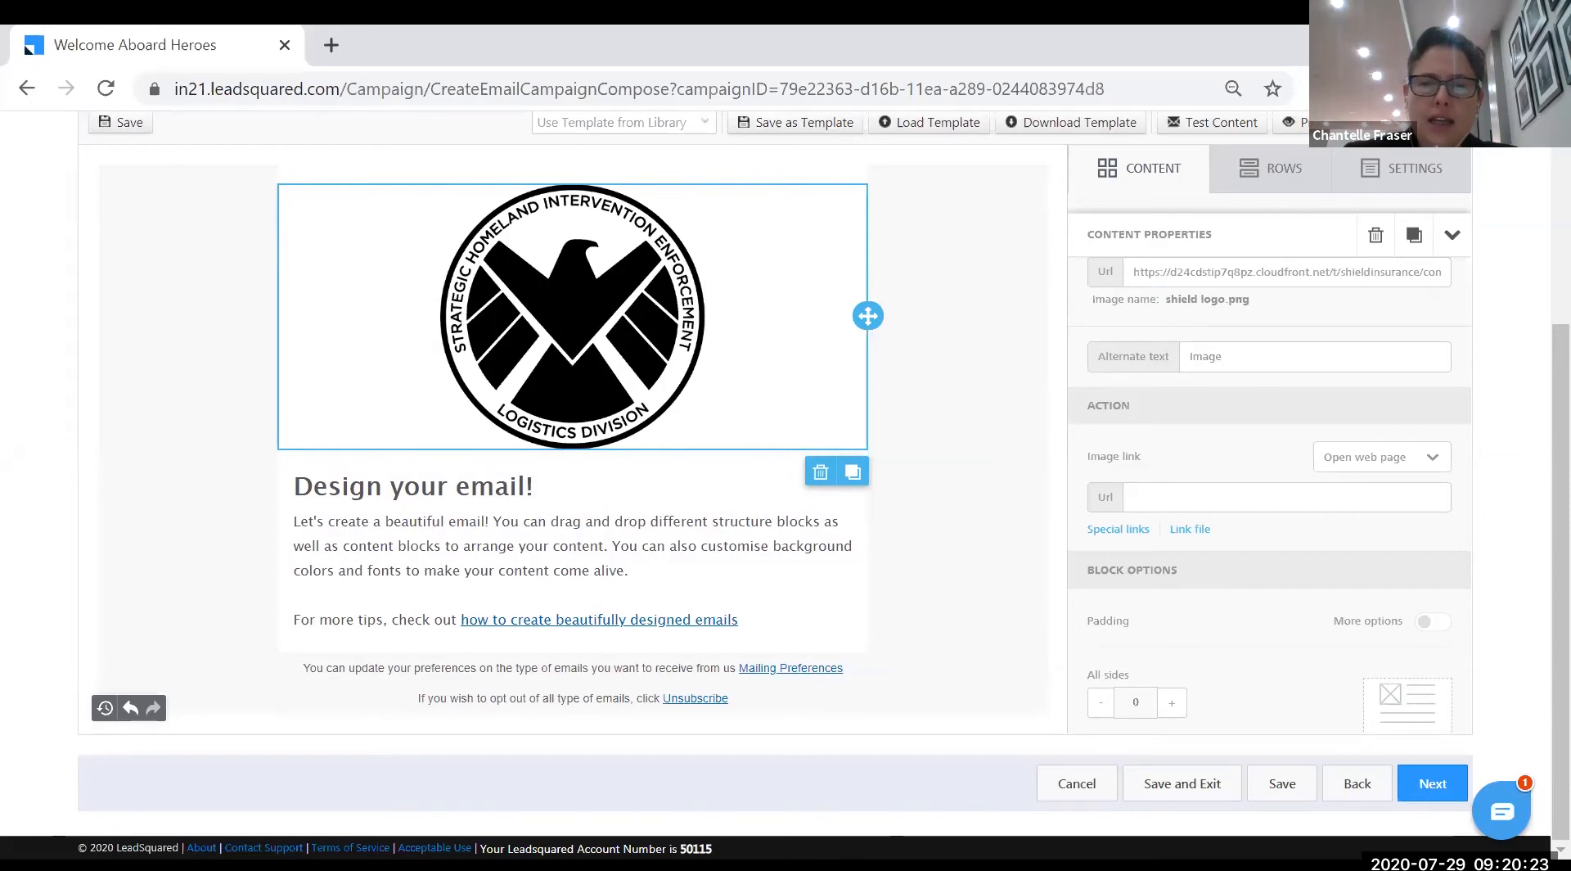
pyautogui.click(1188, 500)
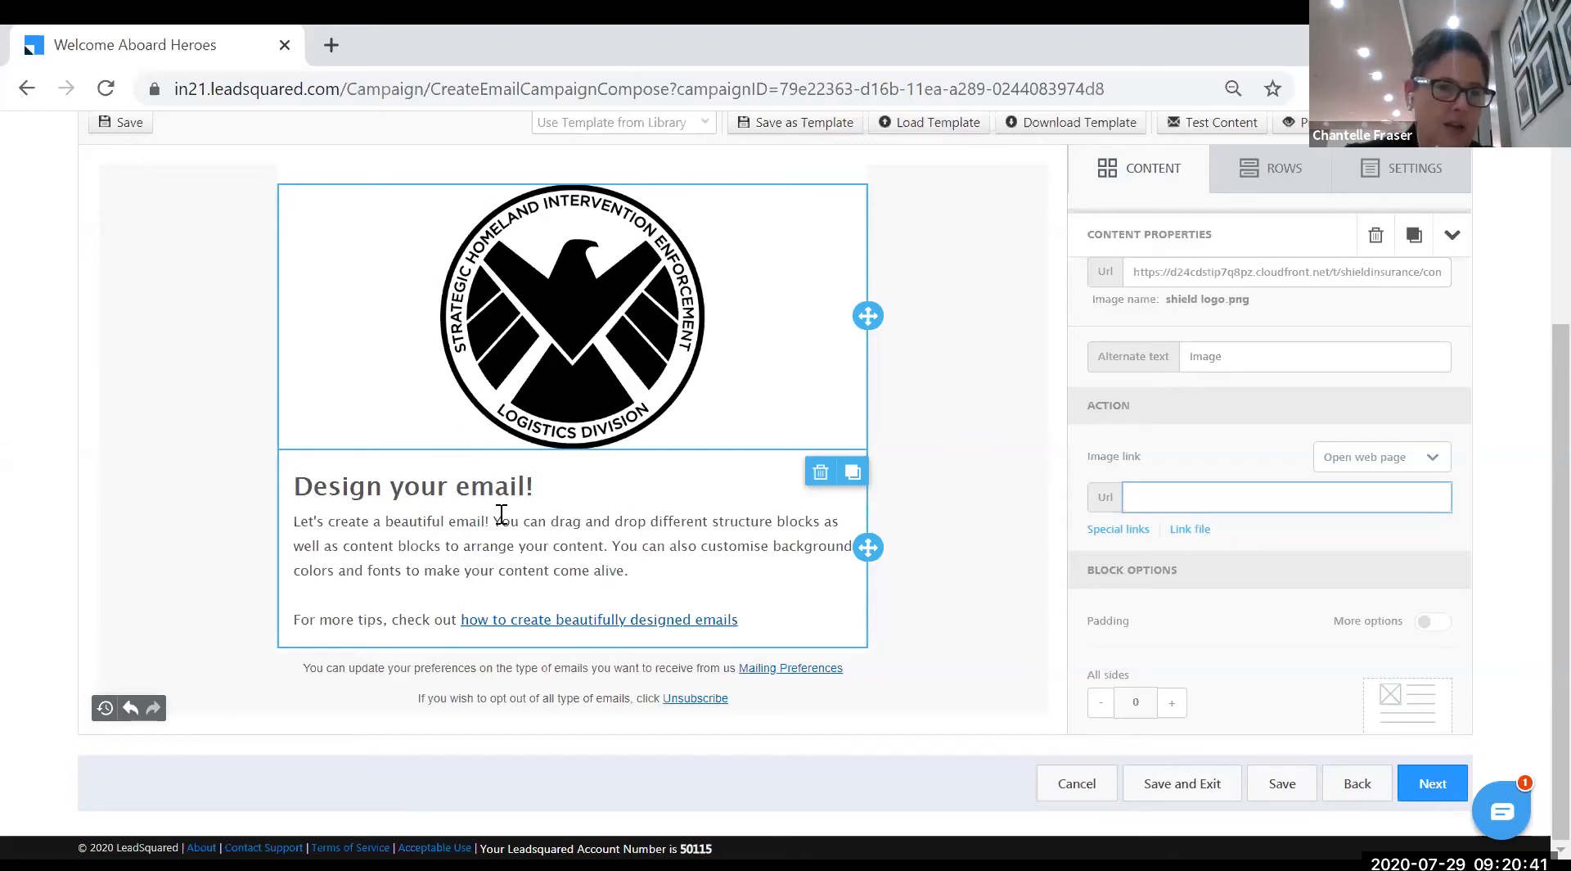
# - Change the heading text to 'WELCOME ABOARD HEROES!'
pyautogui.doubleClick(467, 540)
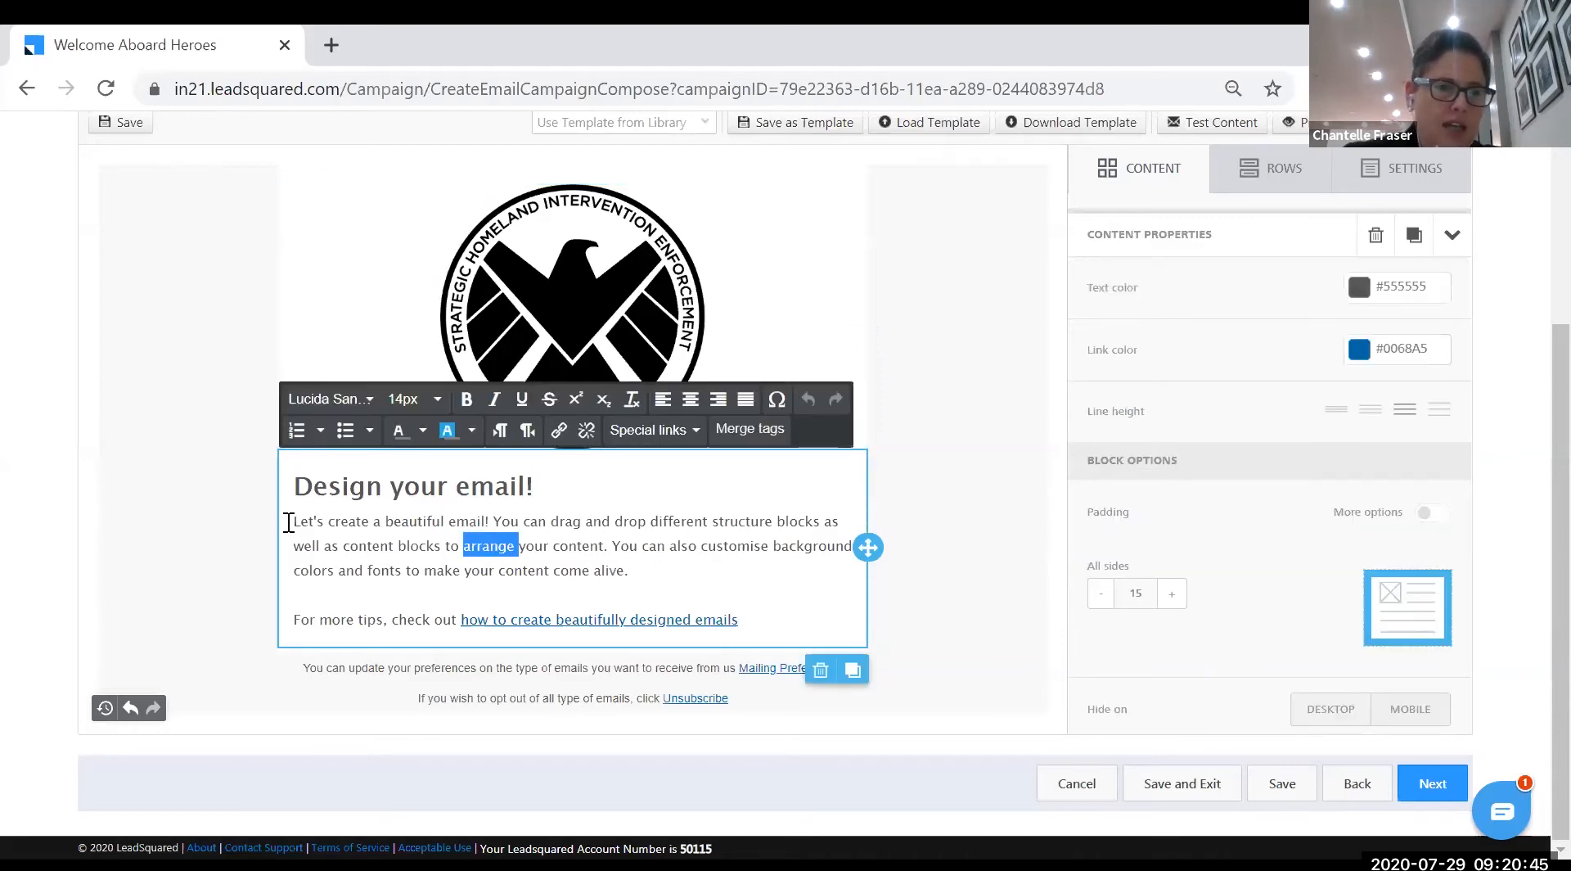
pyautogui.moveTo(296, 521); pyautogui.dragTo(650, 576)
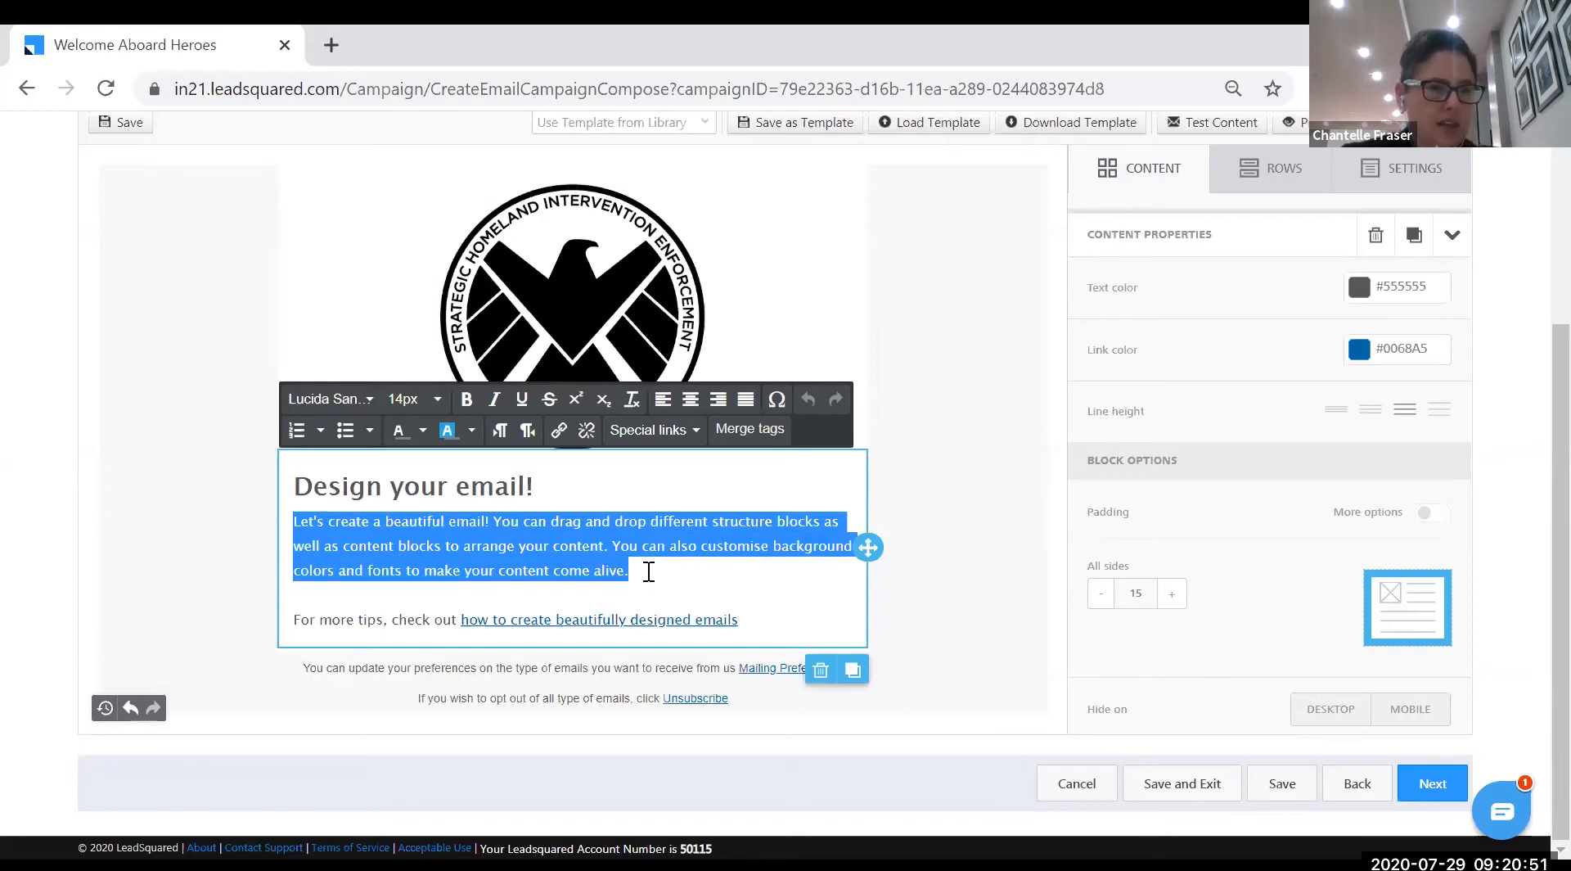
pyautogui.moveTo(297, 483); pyautogui.dragTo(558, 481)
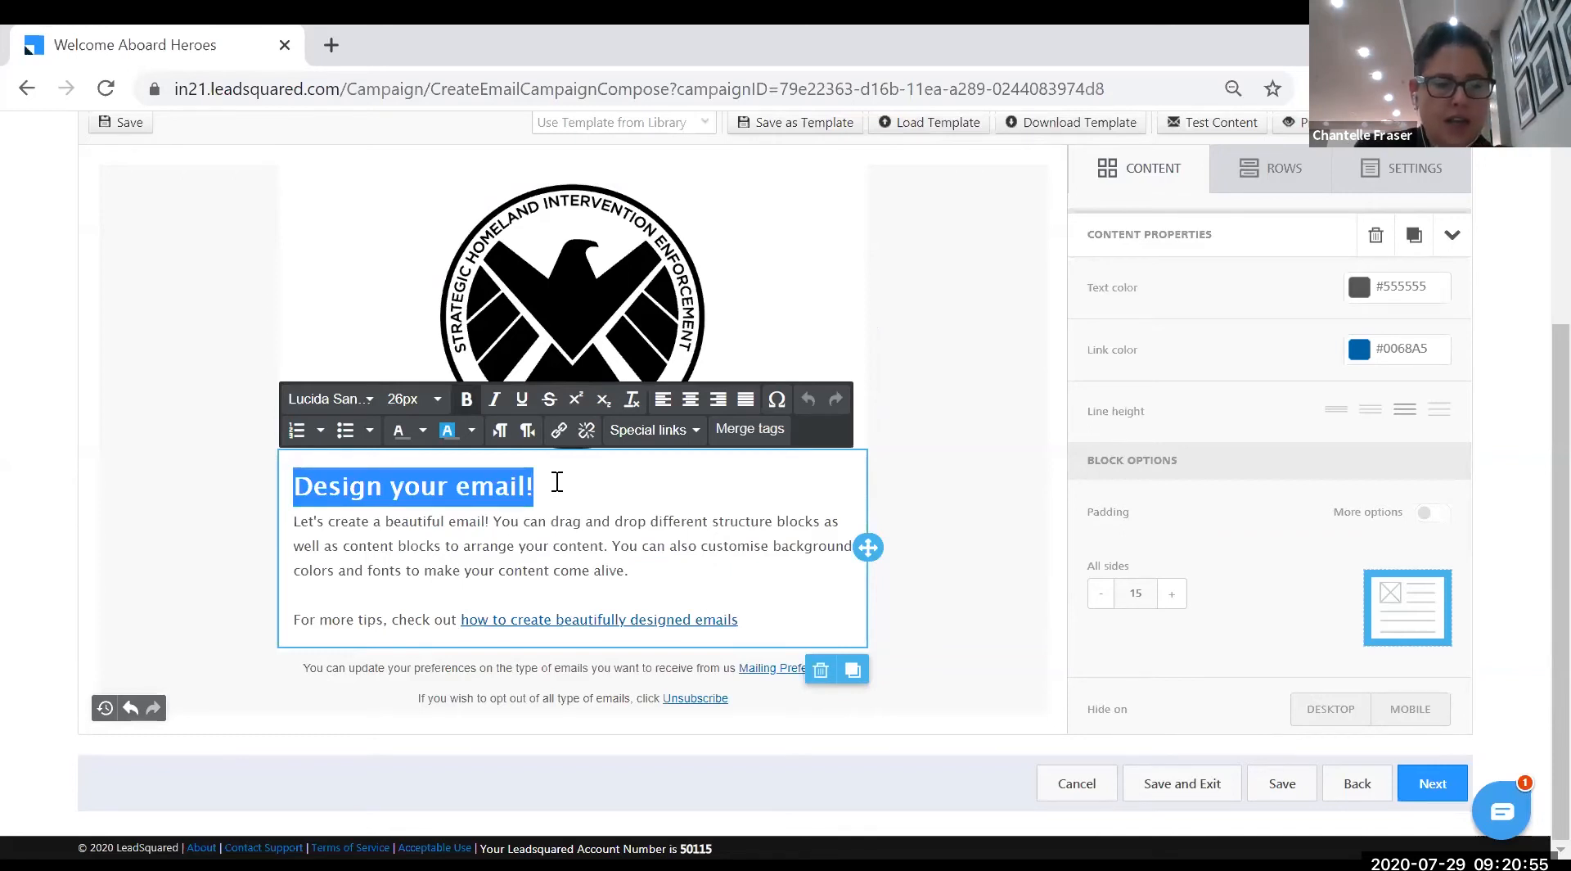
pyautogui.write('WELCOME ABOARD ')
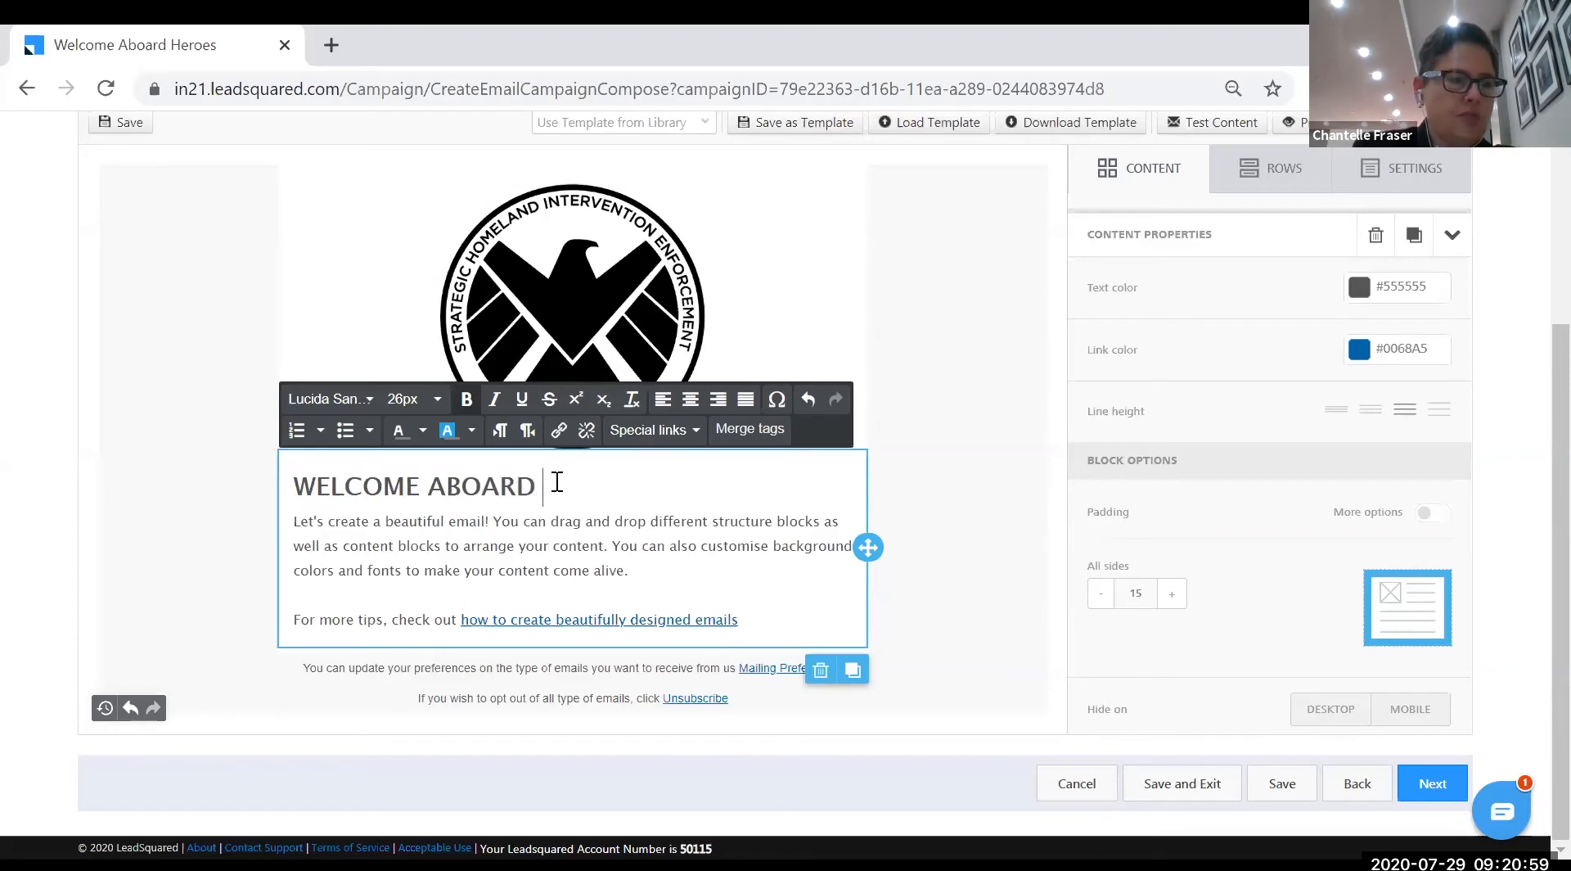
pyautogui.write('HEROES')
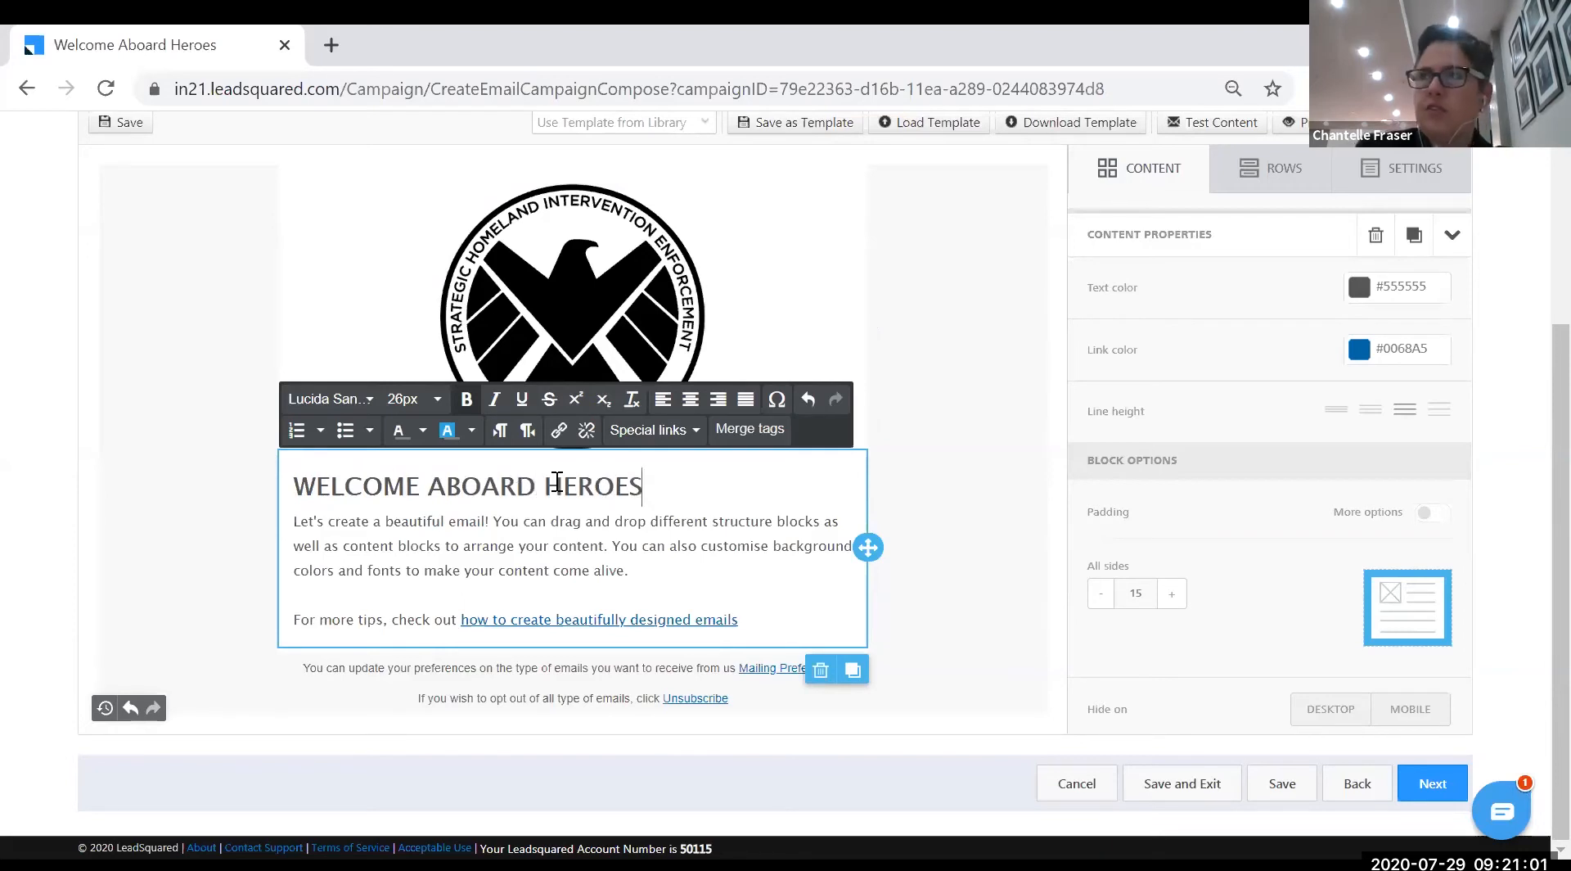
pyautogui.write('!')
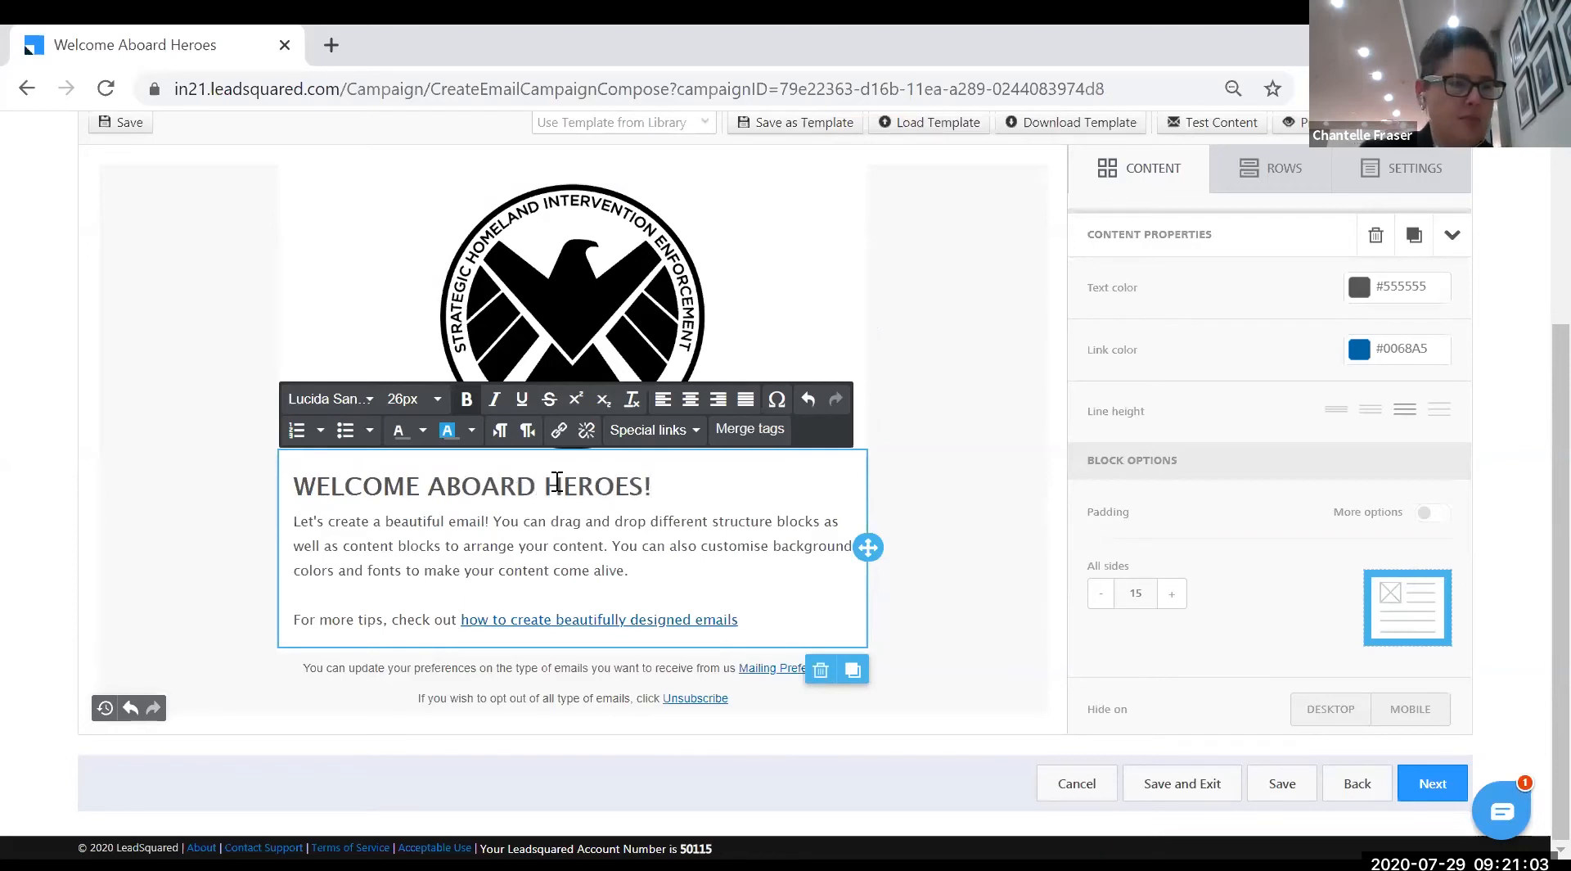
# - Replace the placeholder paragraph with three SHIELD welcome sentences on separate lines
pyautogui.moveTo(296, 521); pyautogui.dragTo(658, 568)
pyautogui.write('T')
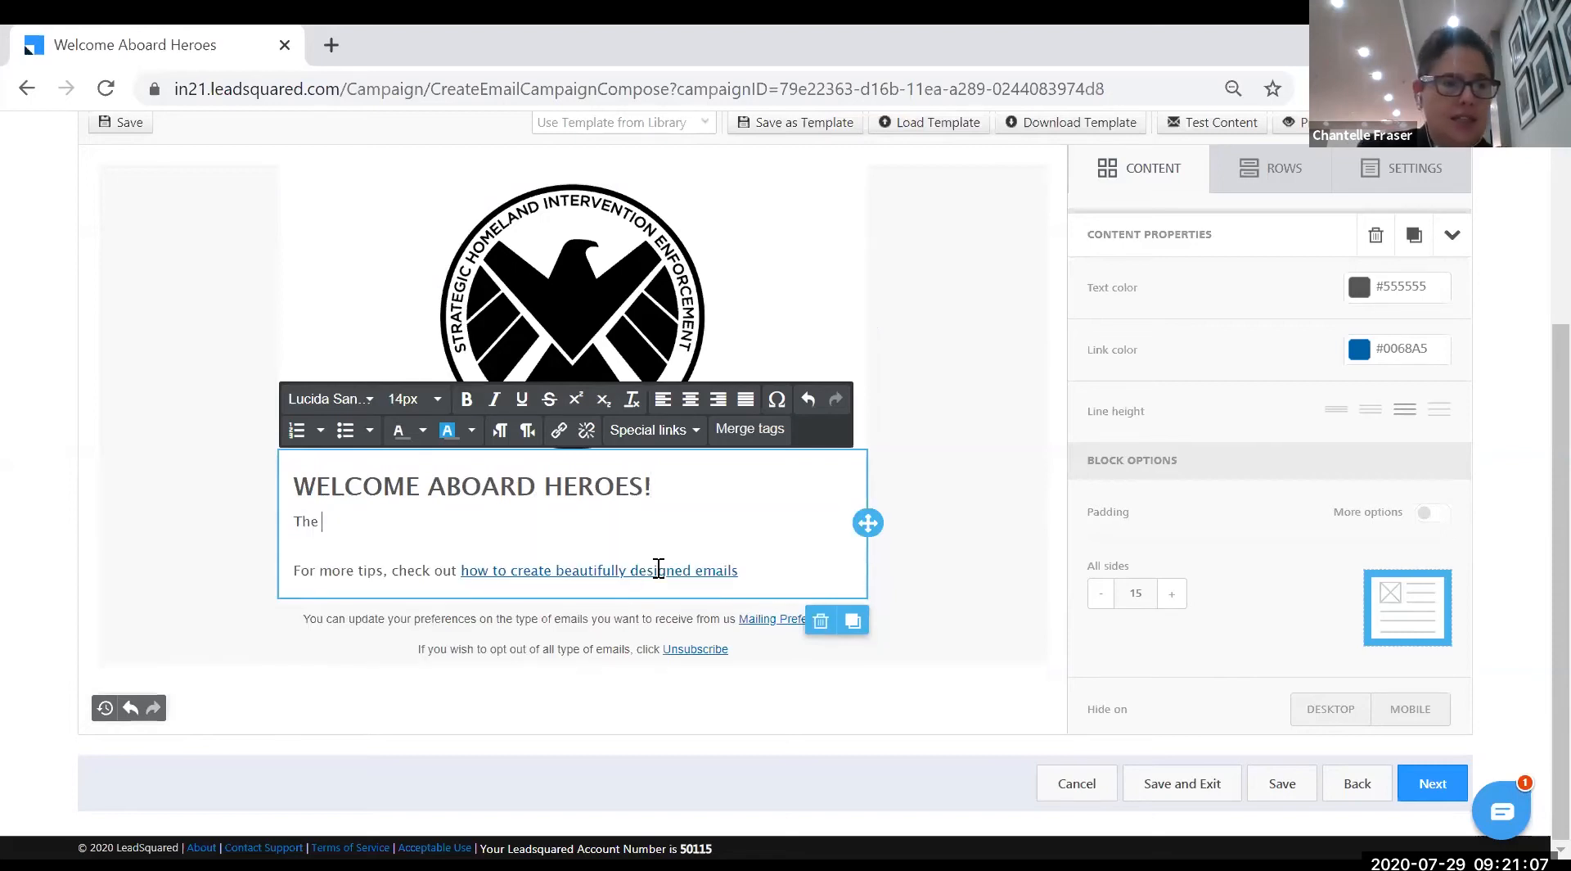
pyautogui.write('he ')
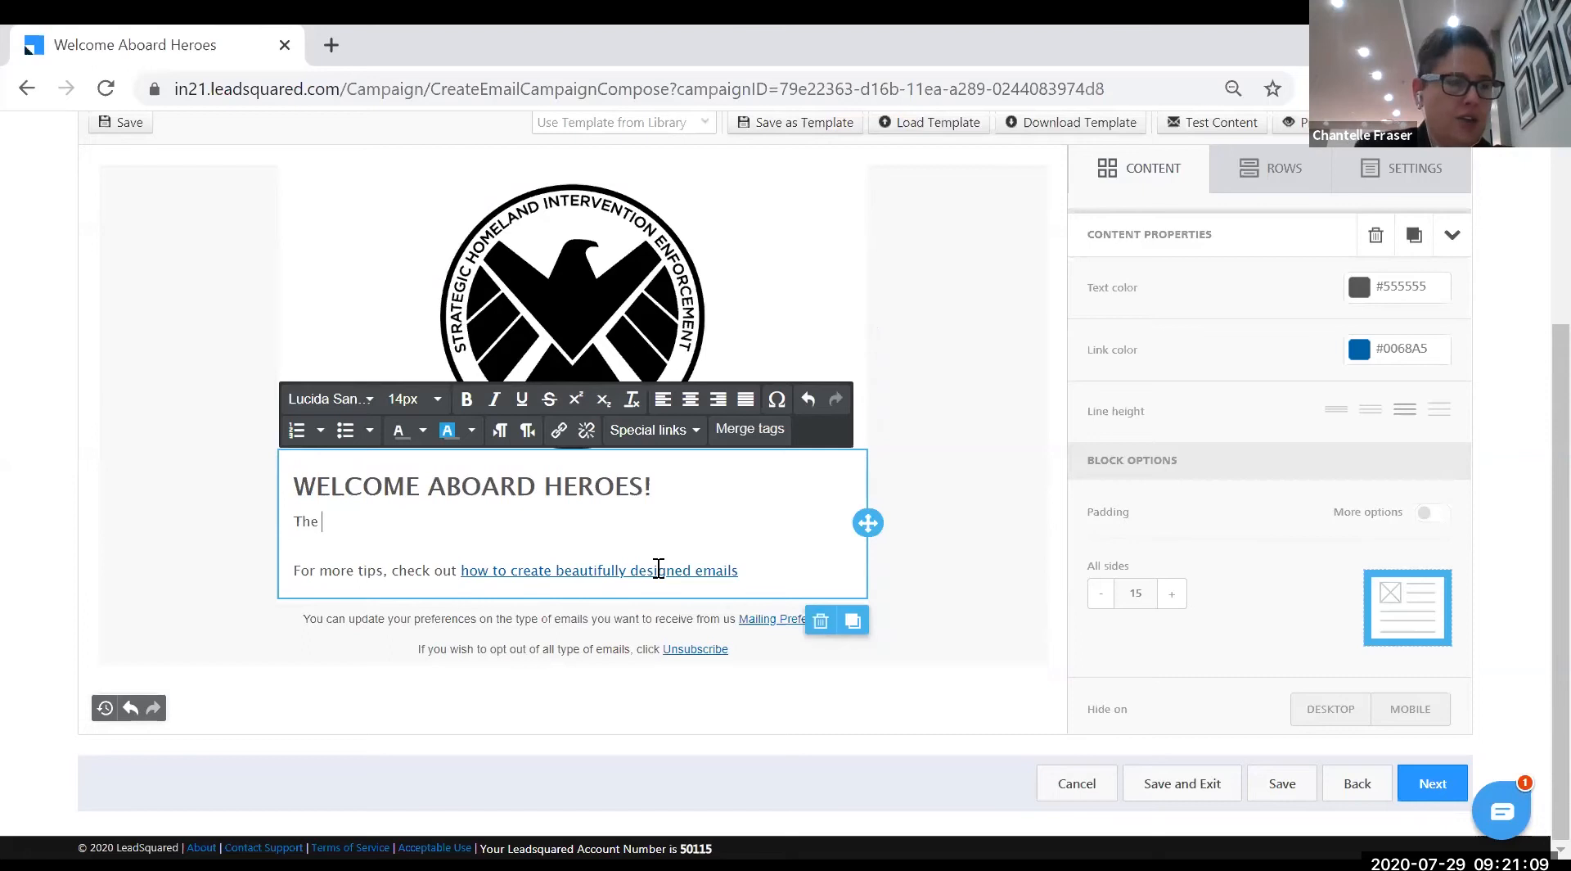
pyautogui.write('universe needs protection, so do you!')
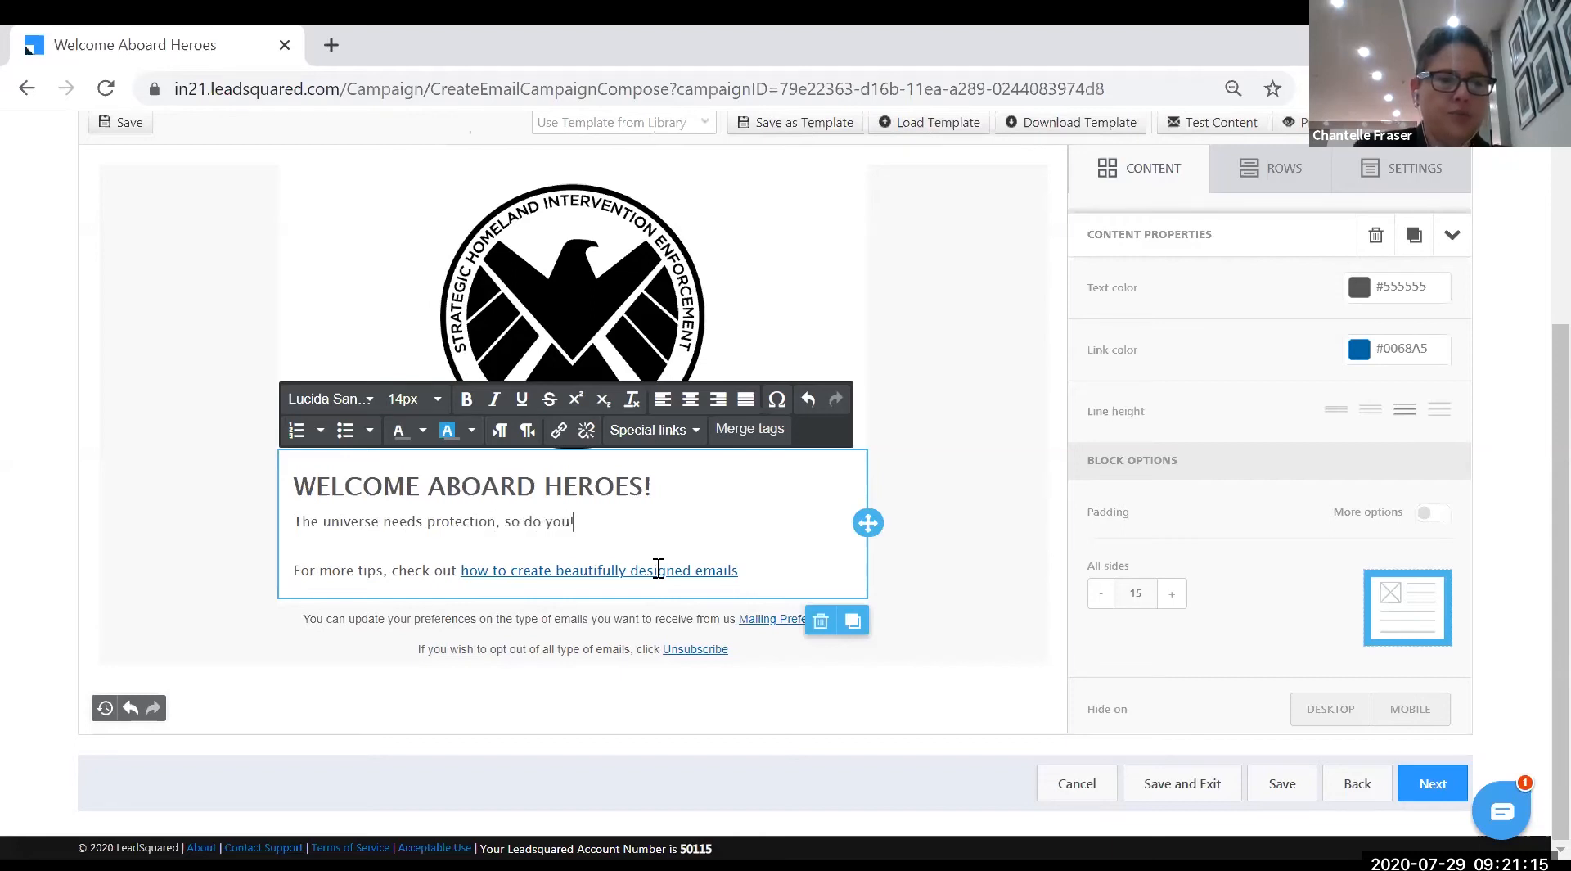
pyautogui.press('Return')
pyautogui.press('Return')
pyautogui.write('W')
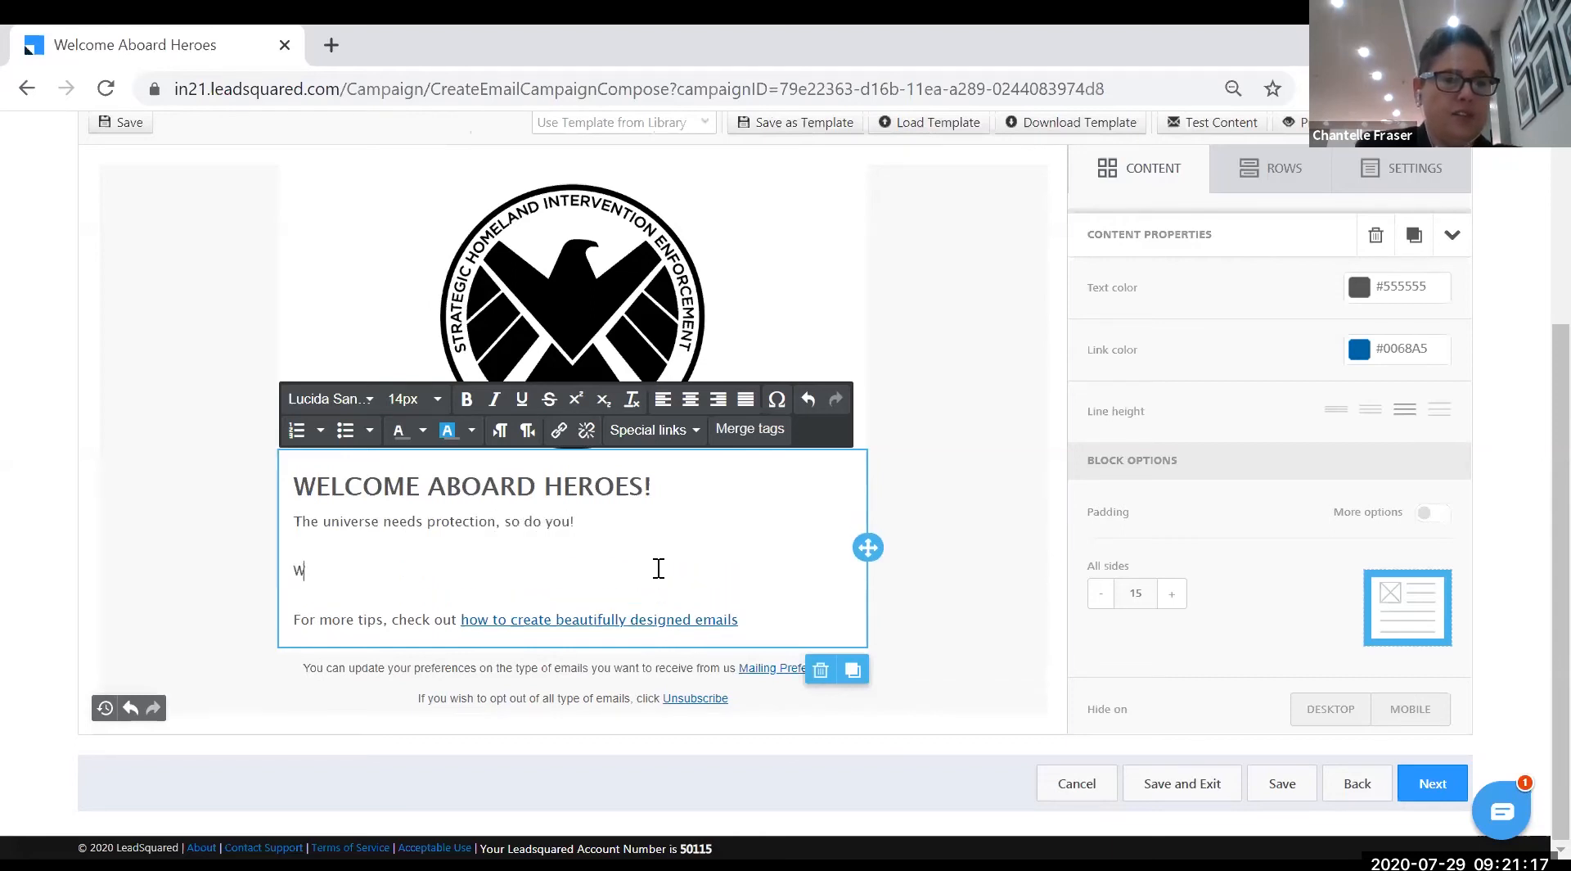
pyautogui.write('e provide the')
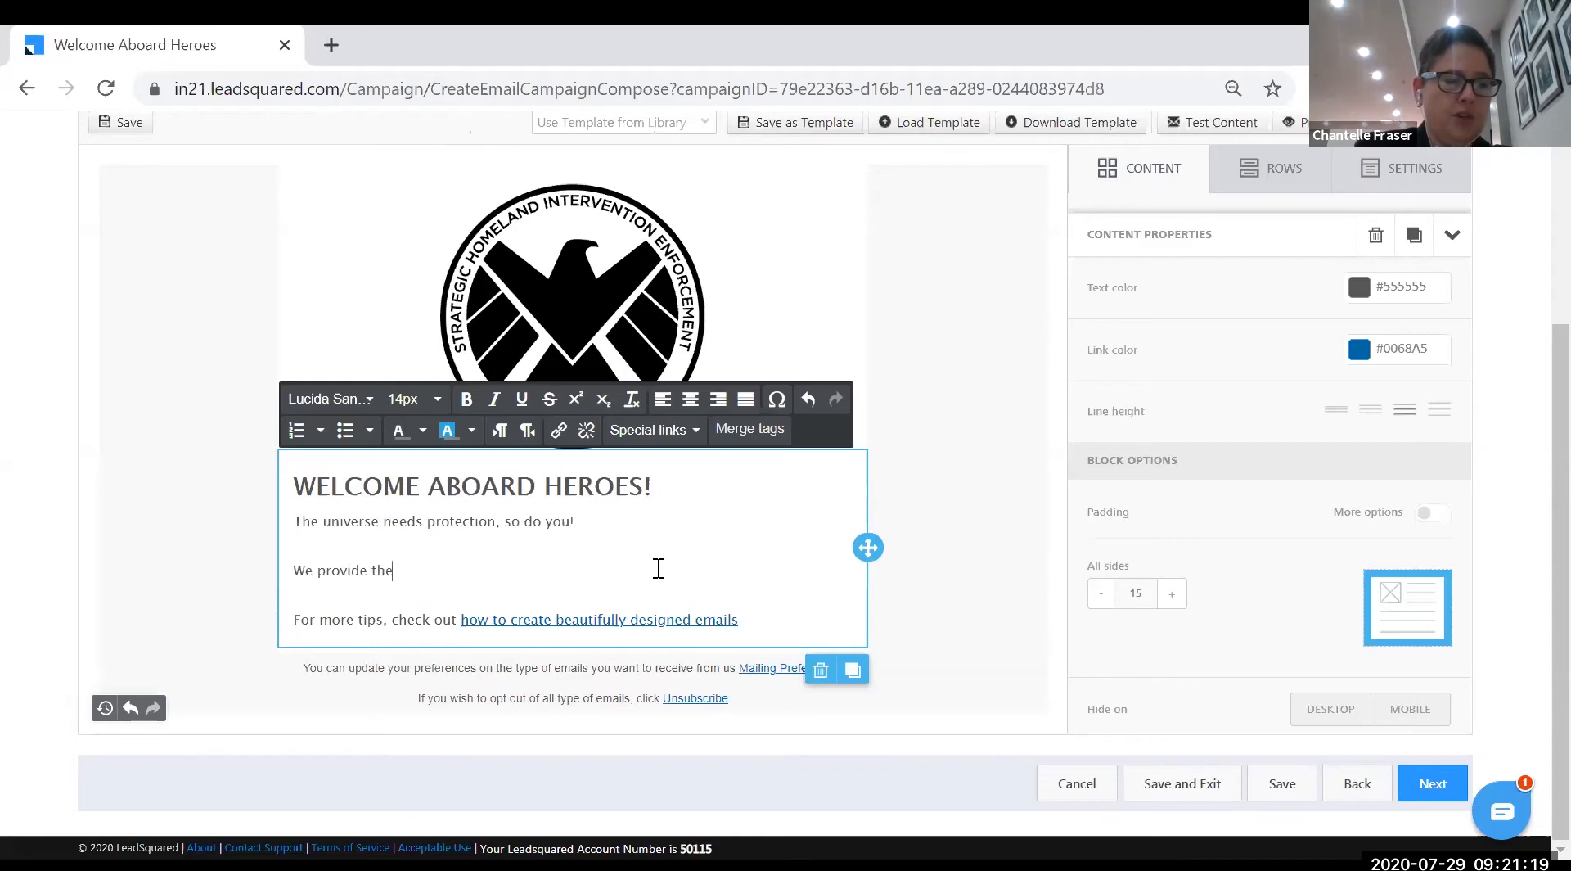
pyautogui.write(' most reliable sidekick you ever need')
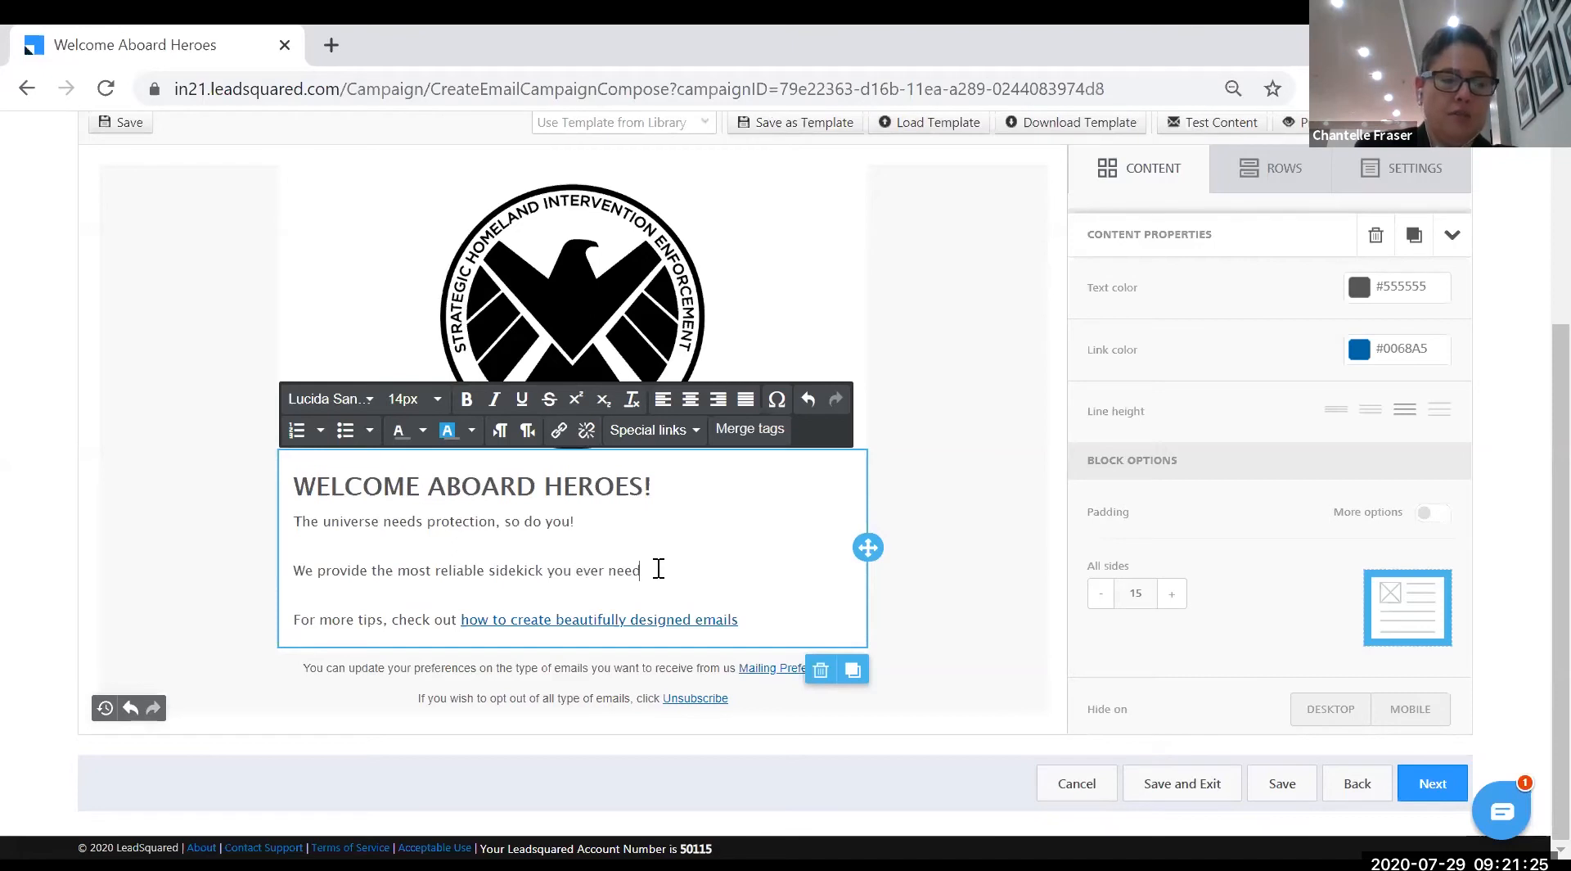
pyautogui.write('!')
pyautogui.press('Return')
pyautogui.press('Return')
pyautogui.write('Tha')
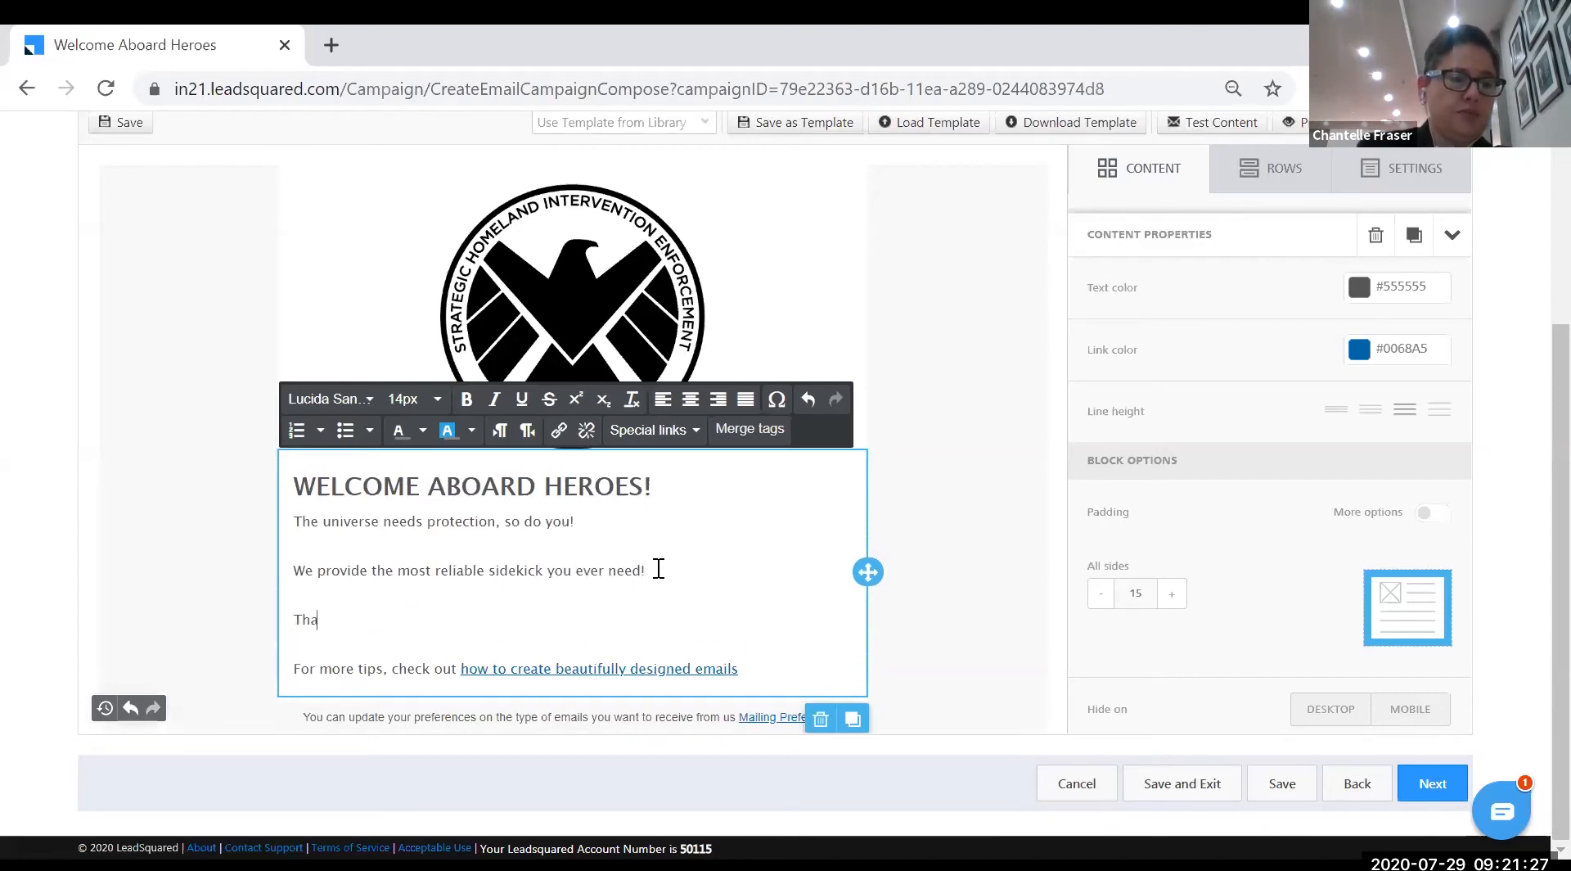
pyautogui.write('nk you for choos')
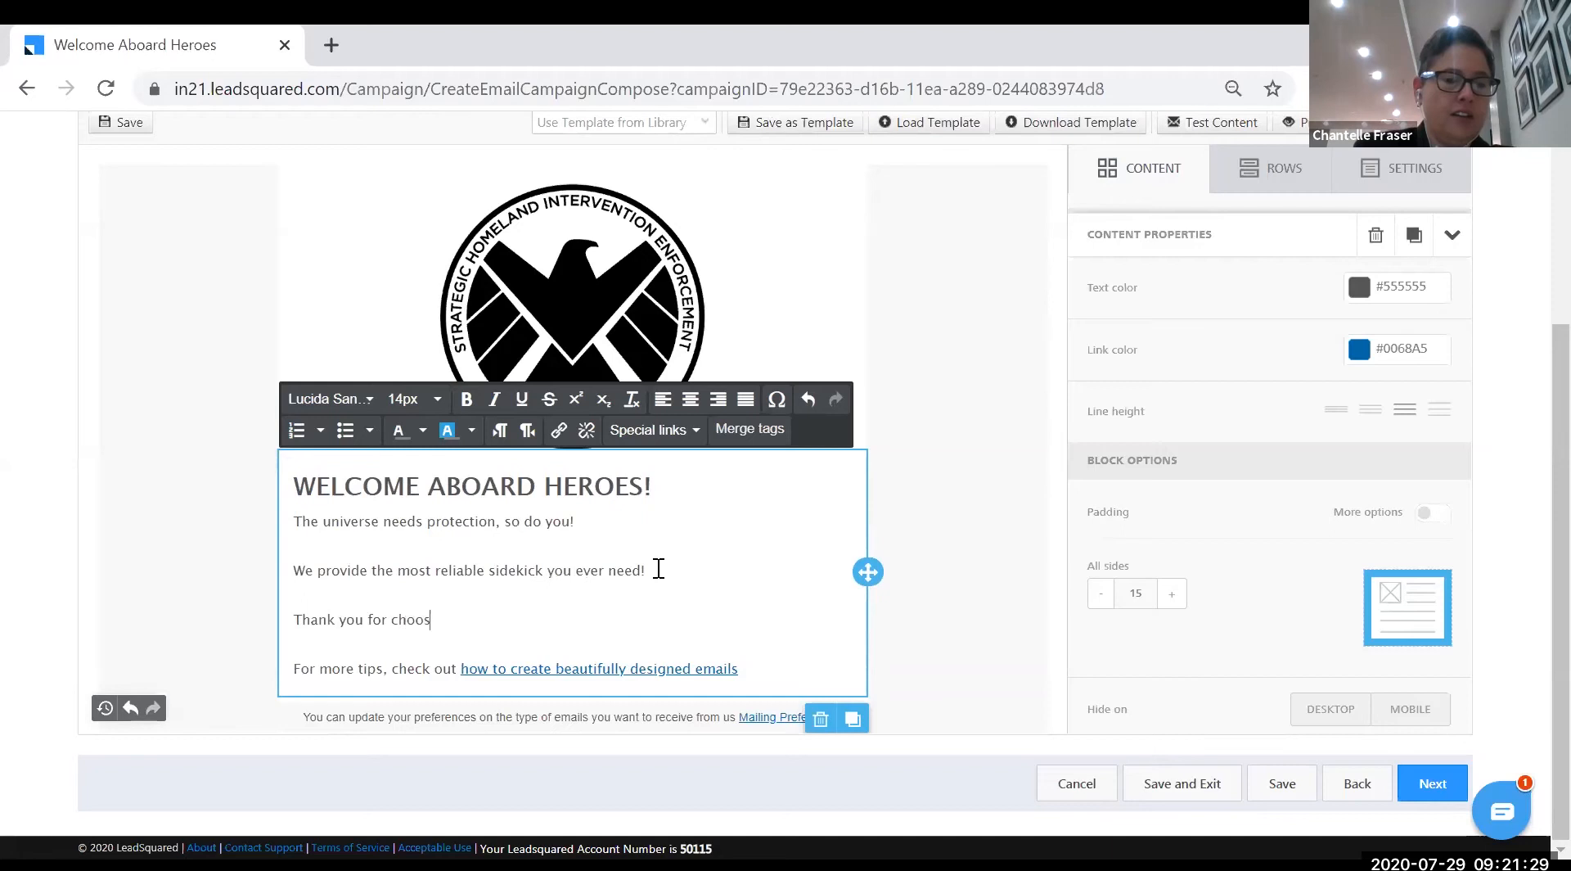
pyautogui.write('ing SHIELD as we together fo')
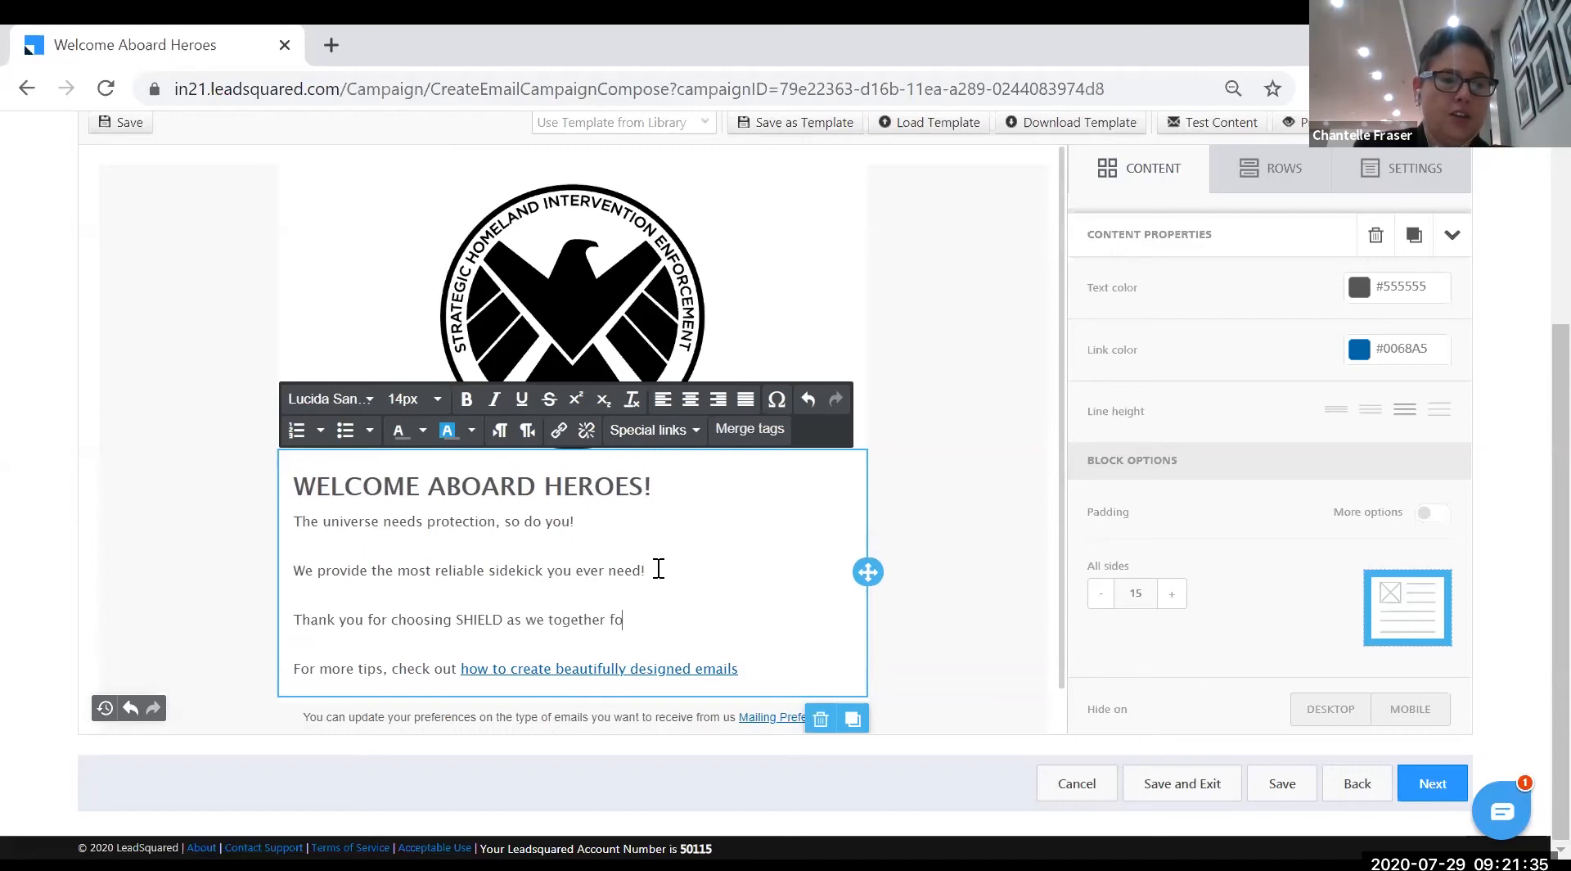
pyautogui.press('BackSpace')
pyautogui.press('BackSpace')
pyautogui.write('go for glory.')
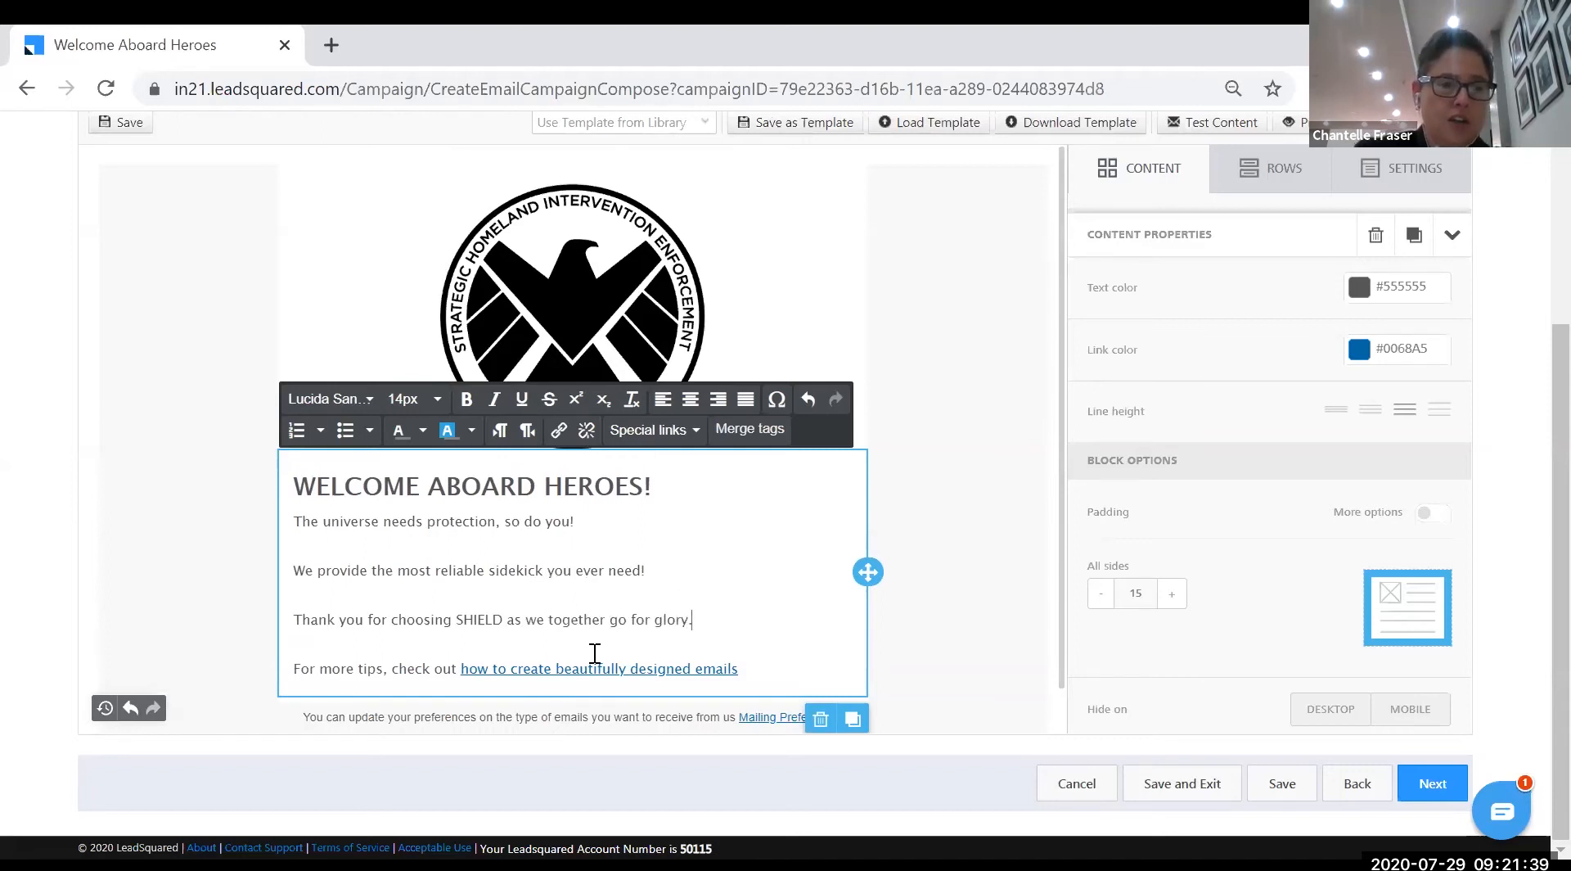
# - Replace the 'For more tips' line with a contact line giving a phone number and e-mail address
pyautogui.moveTo(295, 669); pyautogui.dragTo(792, 667)
pyautogui.press('BackSpace')
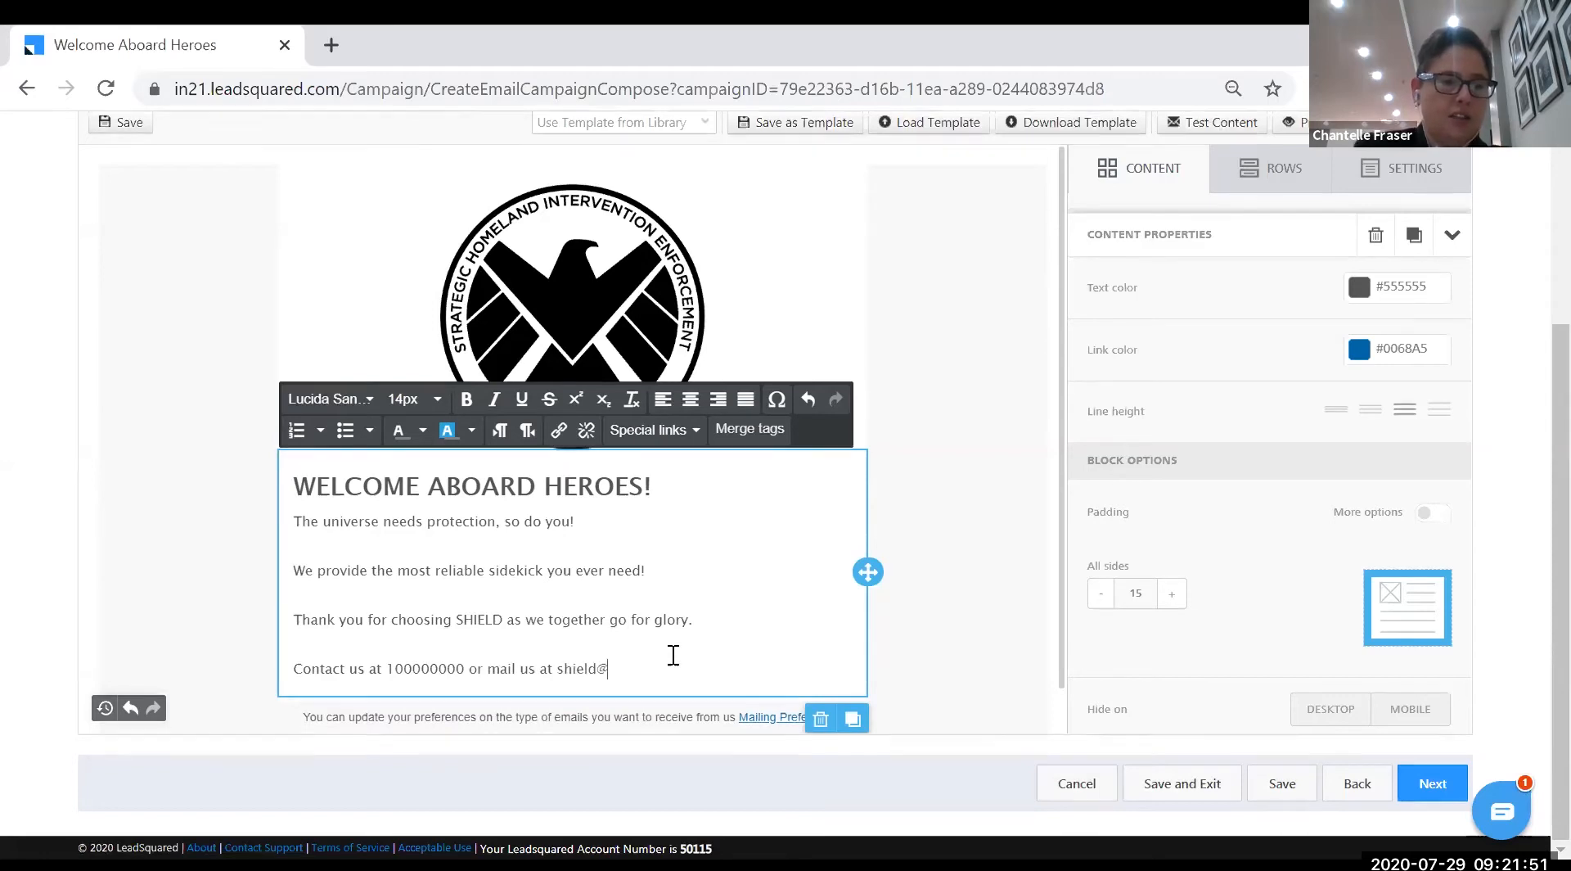
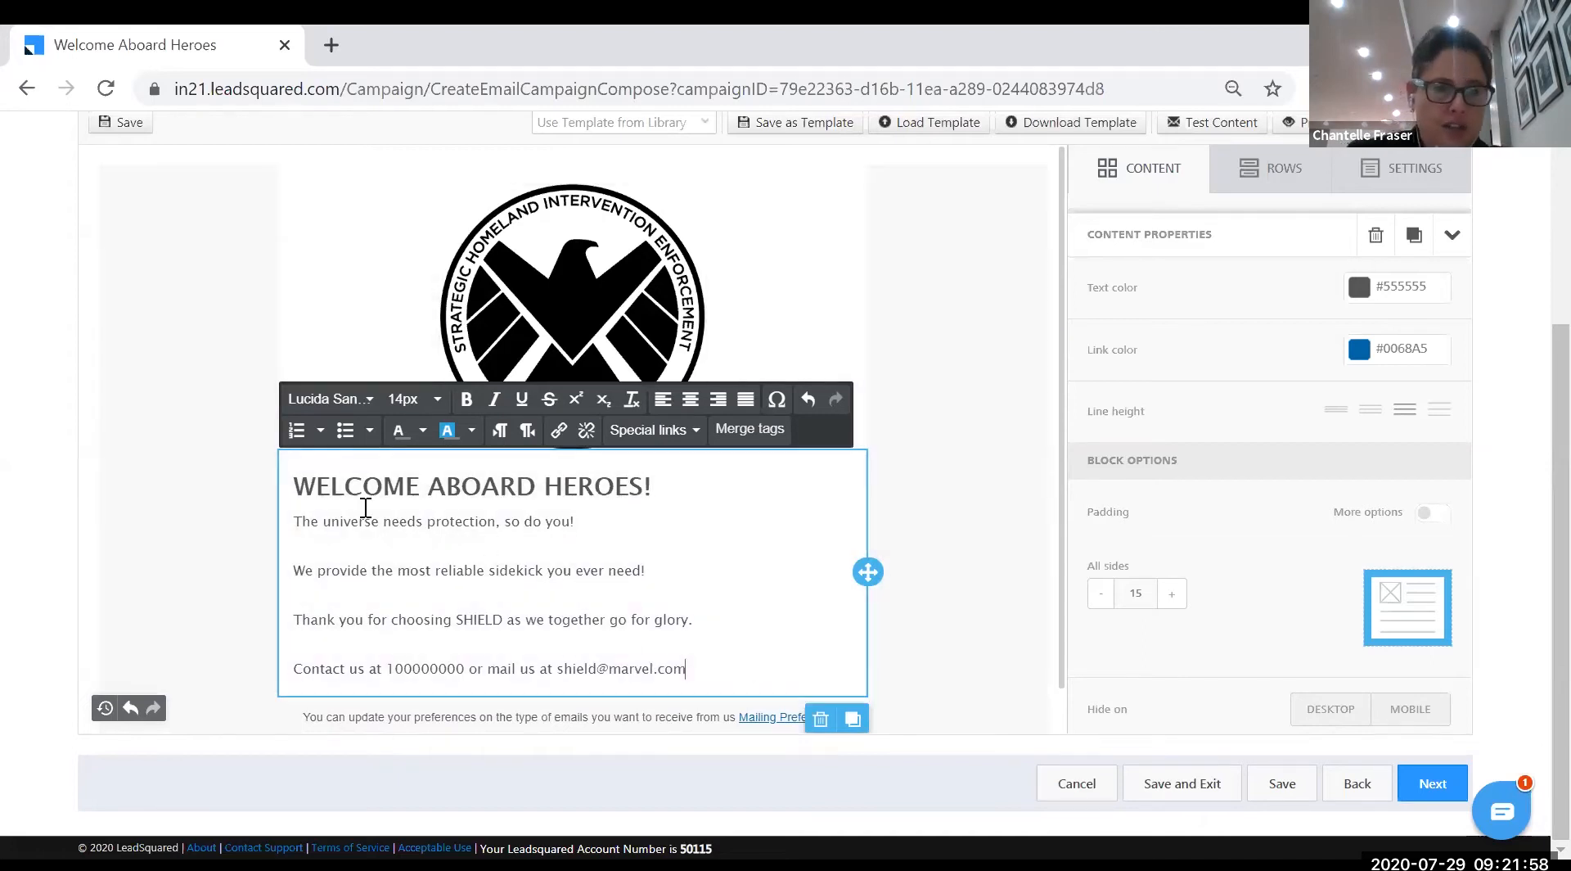
pyautogui.moveTo(295, 481); pyautogui.dragTo(654, 474)
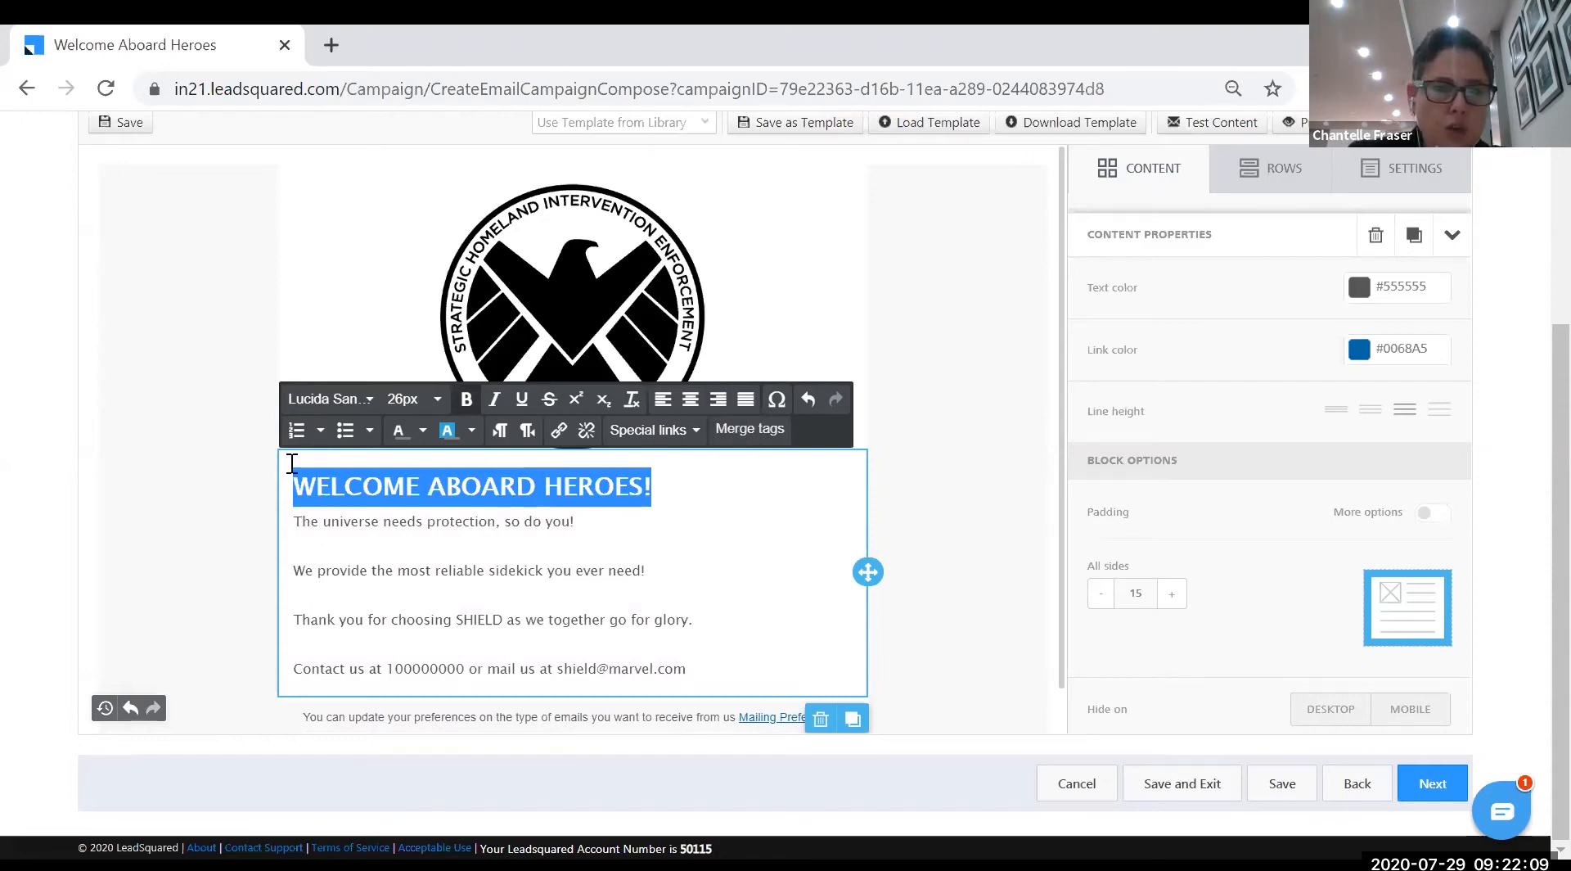
# - Make the WELCOME ABOARD HEROES! heading red
pyautogui.click(411, 434)
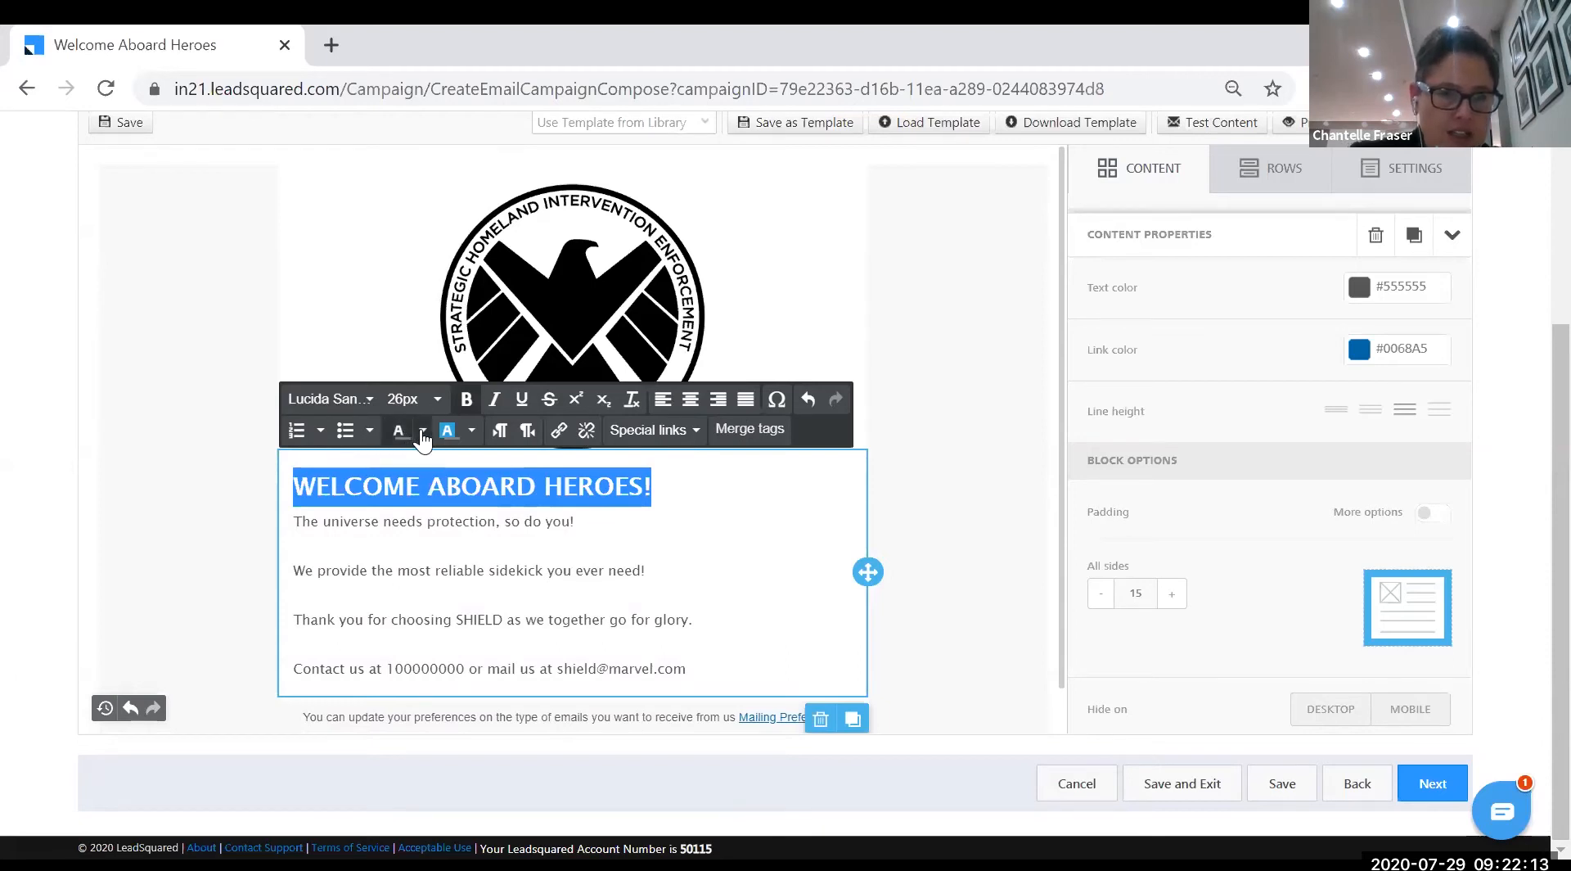
pyautogui.click(342, 504)
pyautogui.click(932, 534)
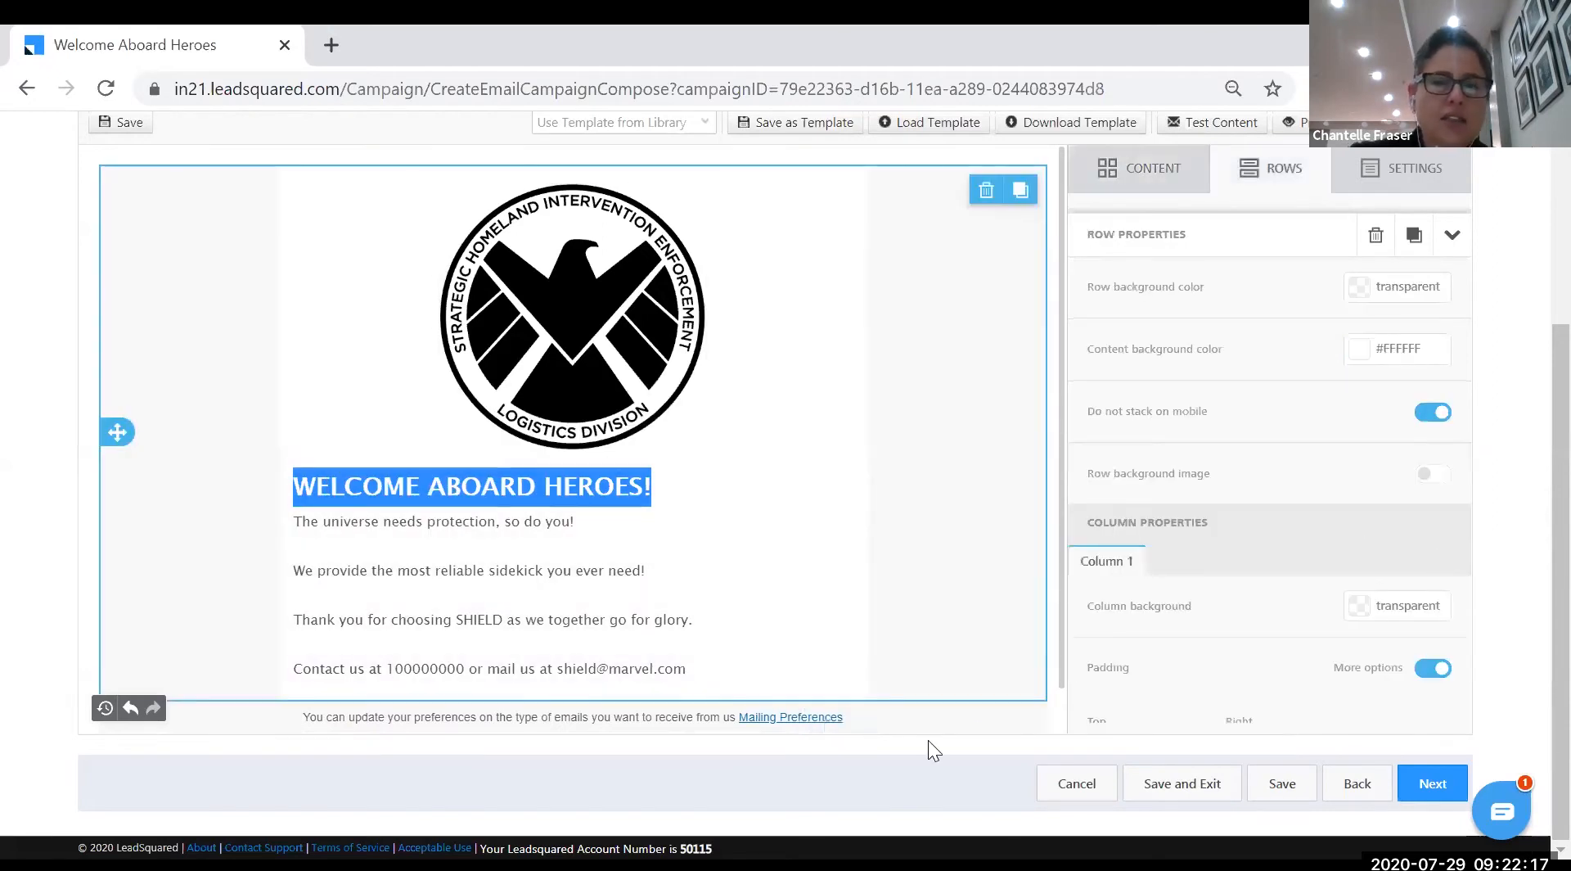
# - Apply the Tahoma font to the four body lines
pyautogui.click(807, 599)
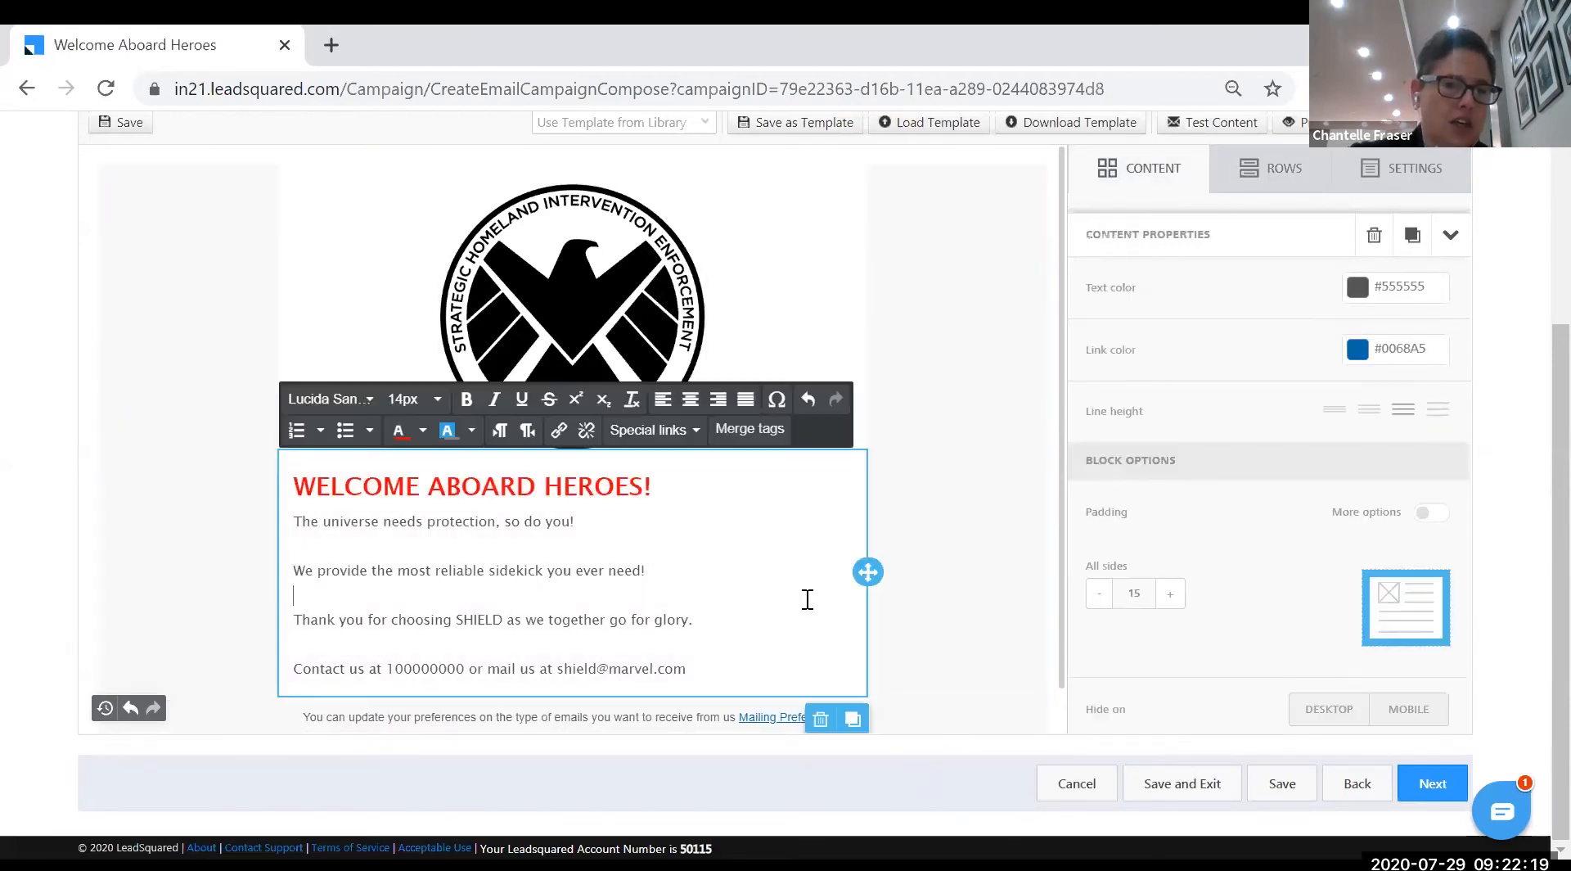
pyautogui.moveTo(296, 521); pyautogui.dragTo(575, 521)
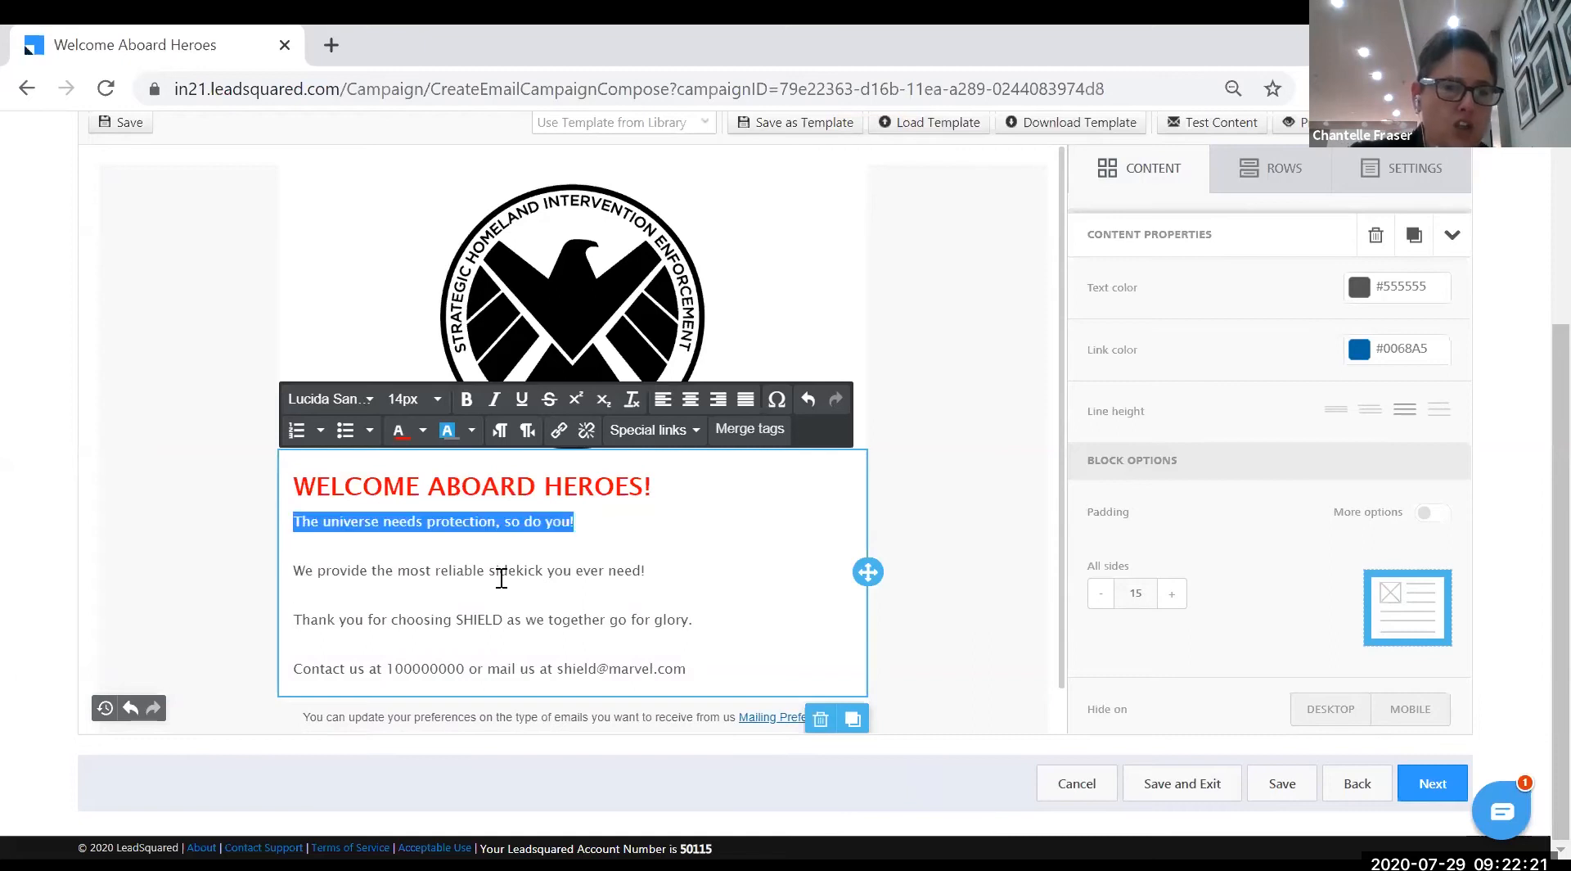
pyautogui.moveTo(500, 578); pyautogui.dragTo(726, 678)
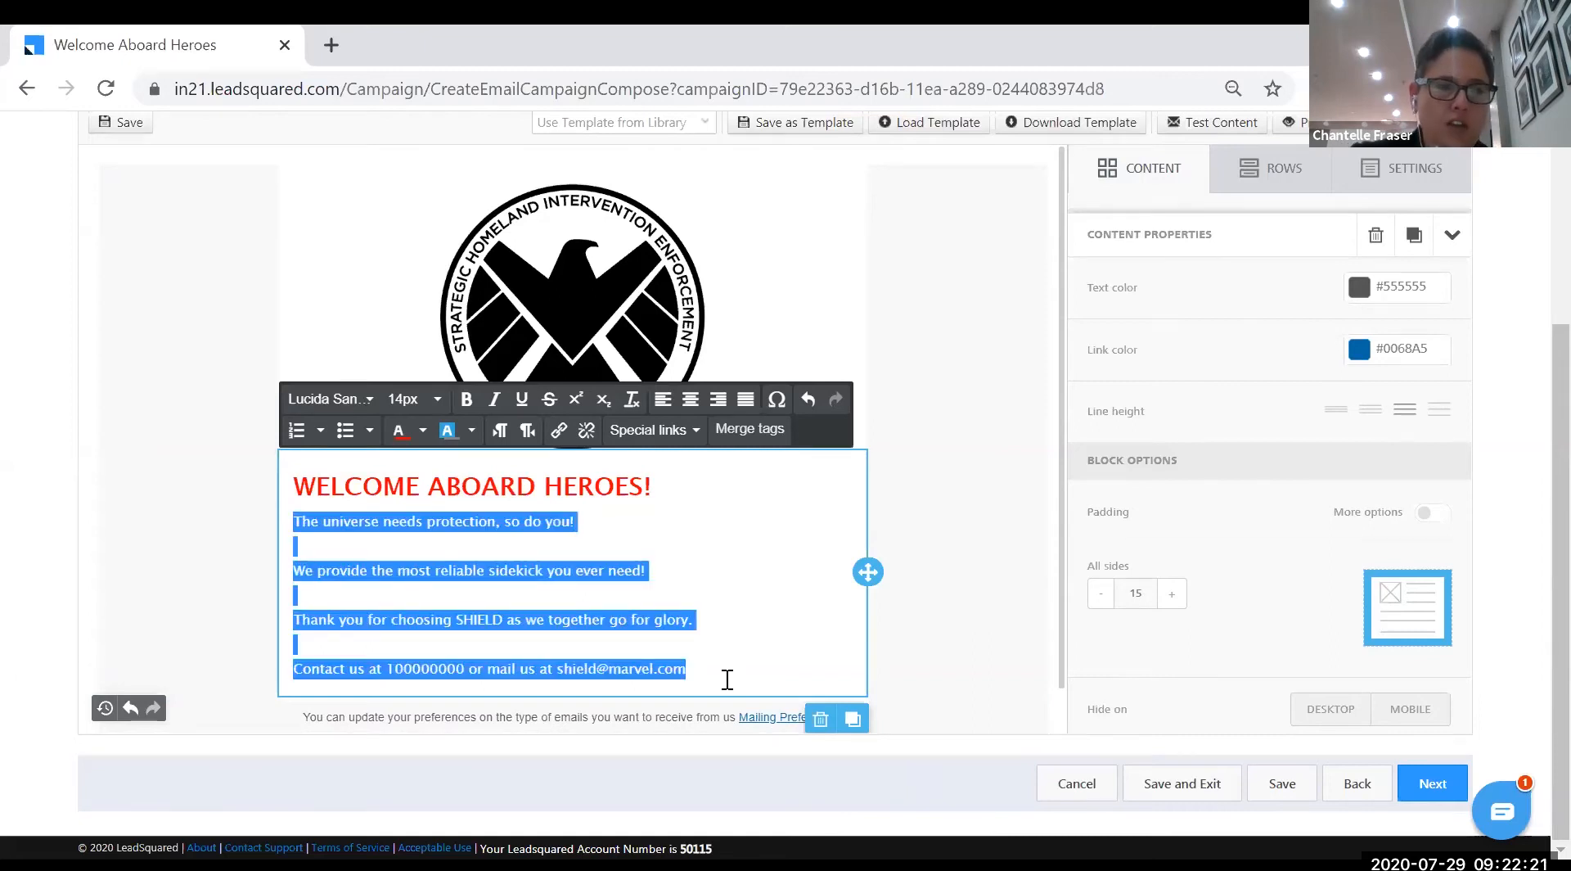
pyautogui.click(369, 401)
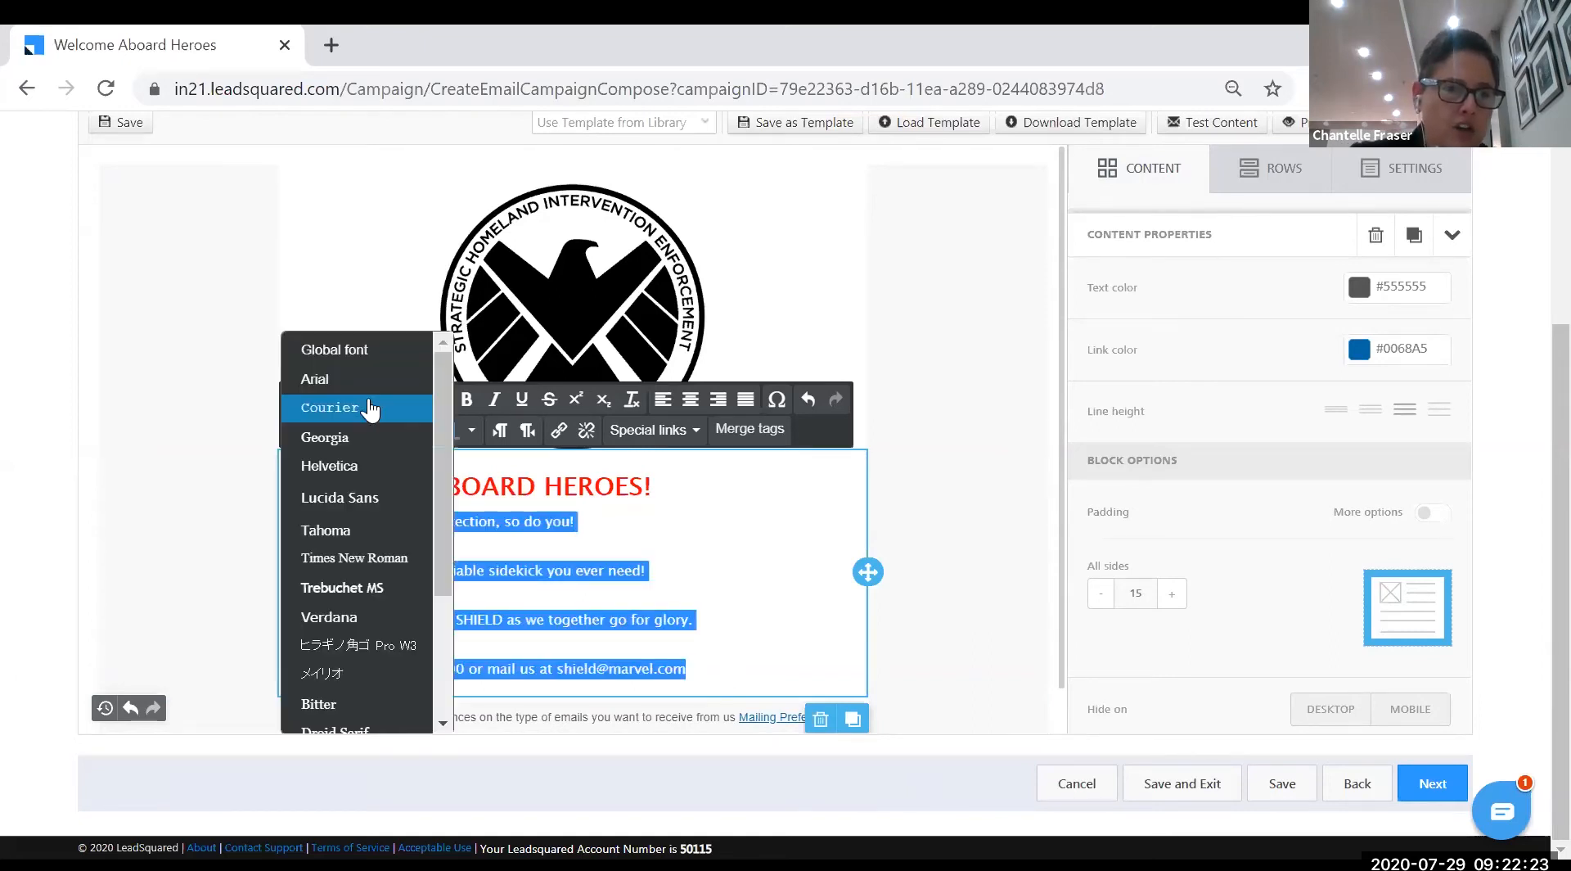
pyautogui.click(361, 533)
# - Set all four body lines to 16px
pyautogui.click(440, 401)
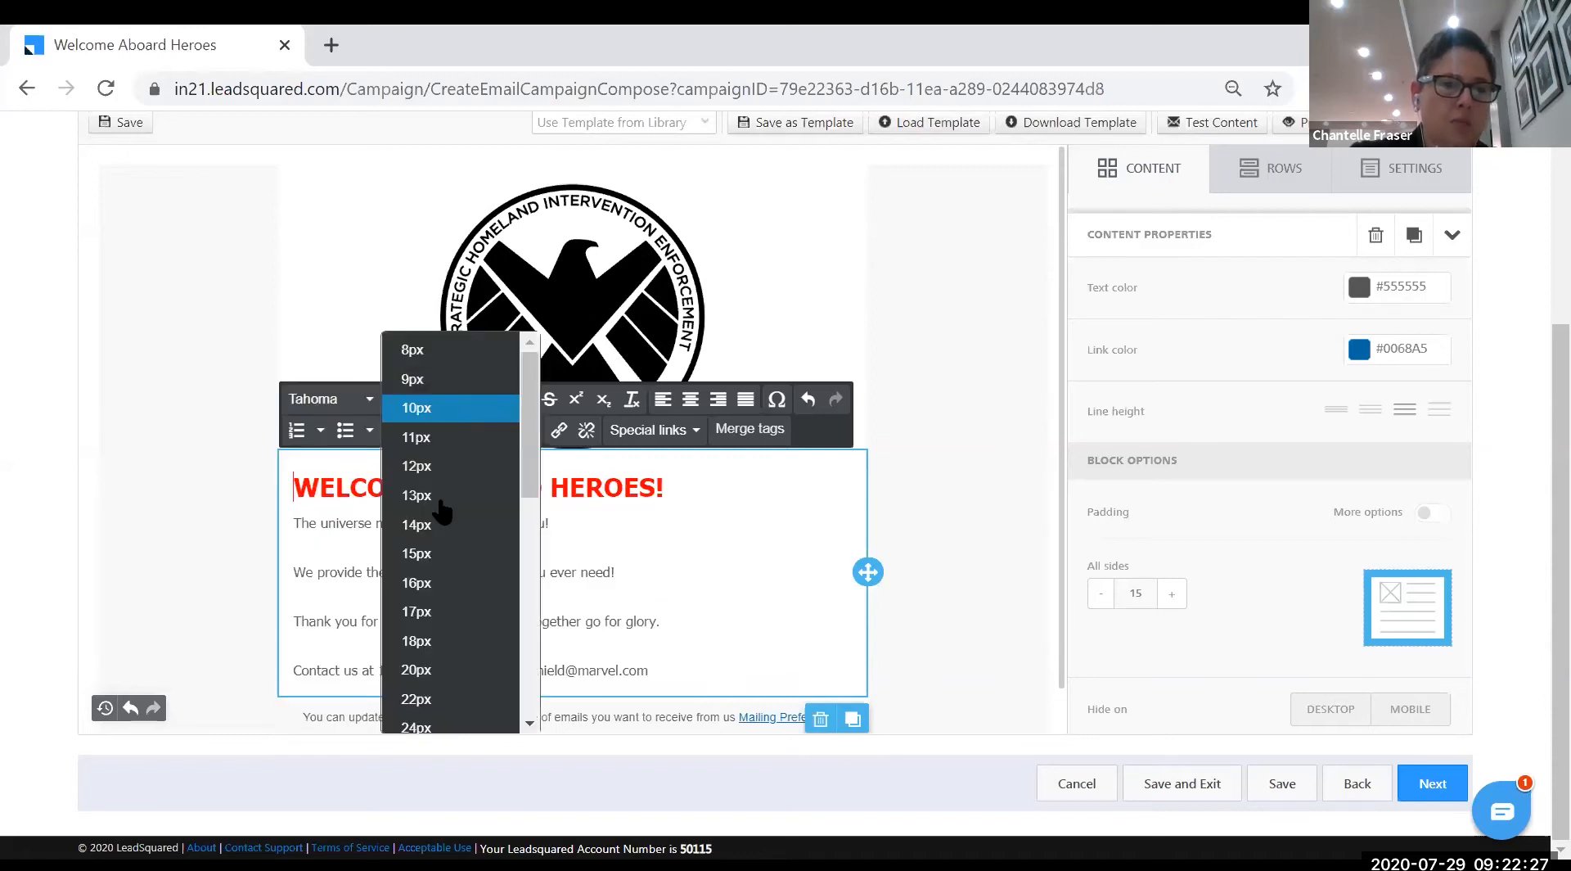
pyautogui.click(434, 586)
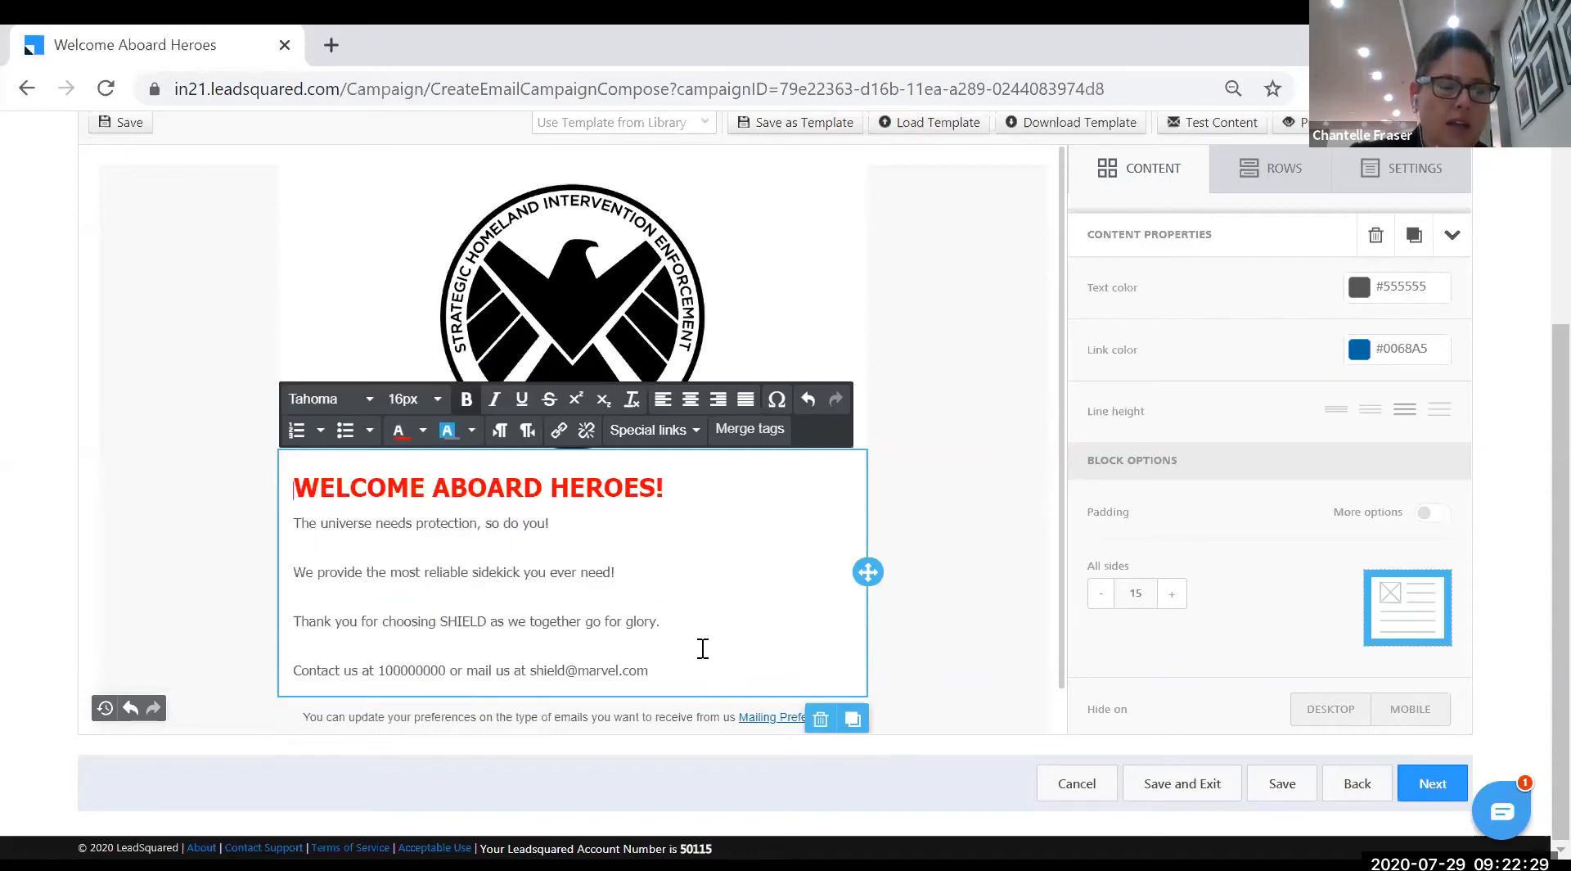
pyautogui.moveTo(651, 675); pyautogui.dragTo(292, 524)
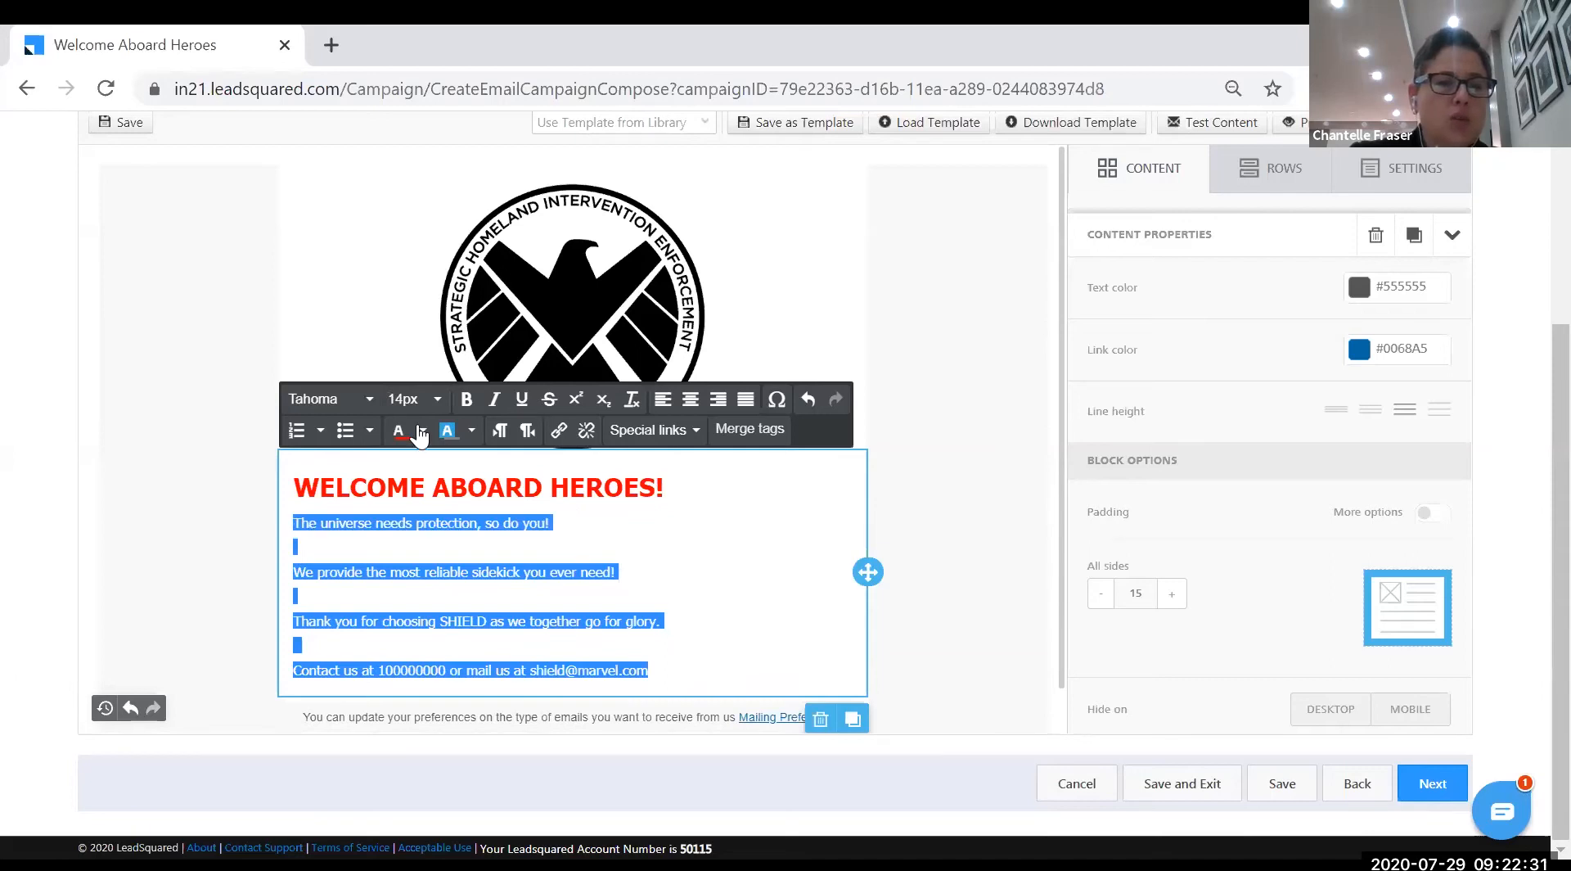
pyautogui.click(414, 398)
pyautogui.click(432, 583)
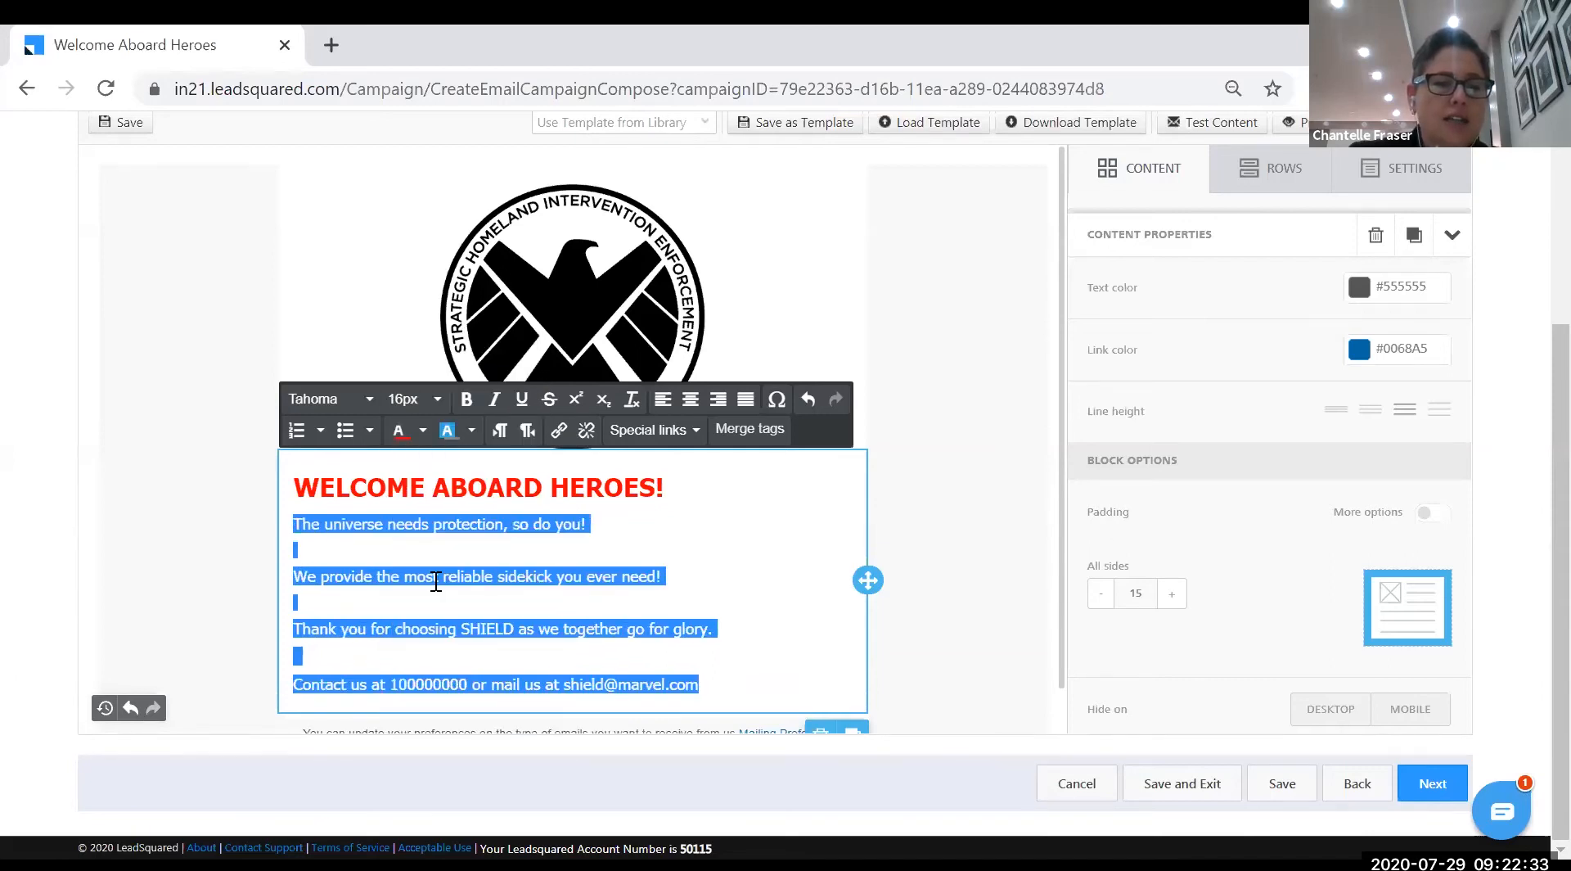
pyautogui.click(941, 656)
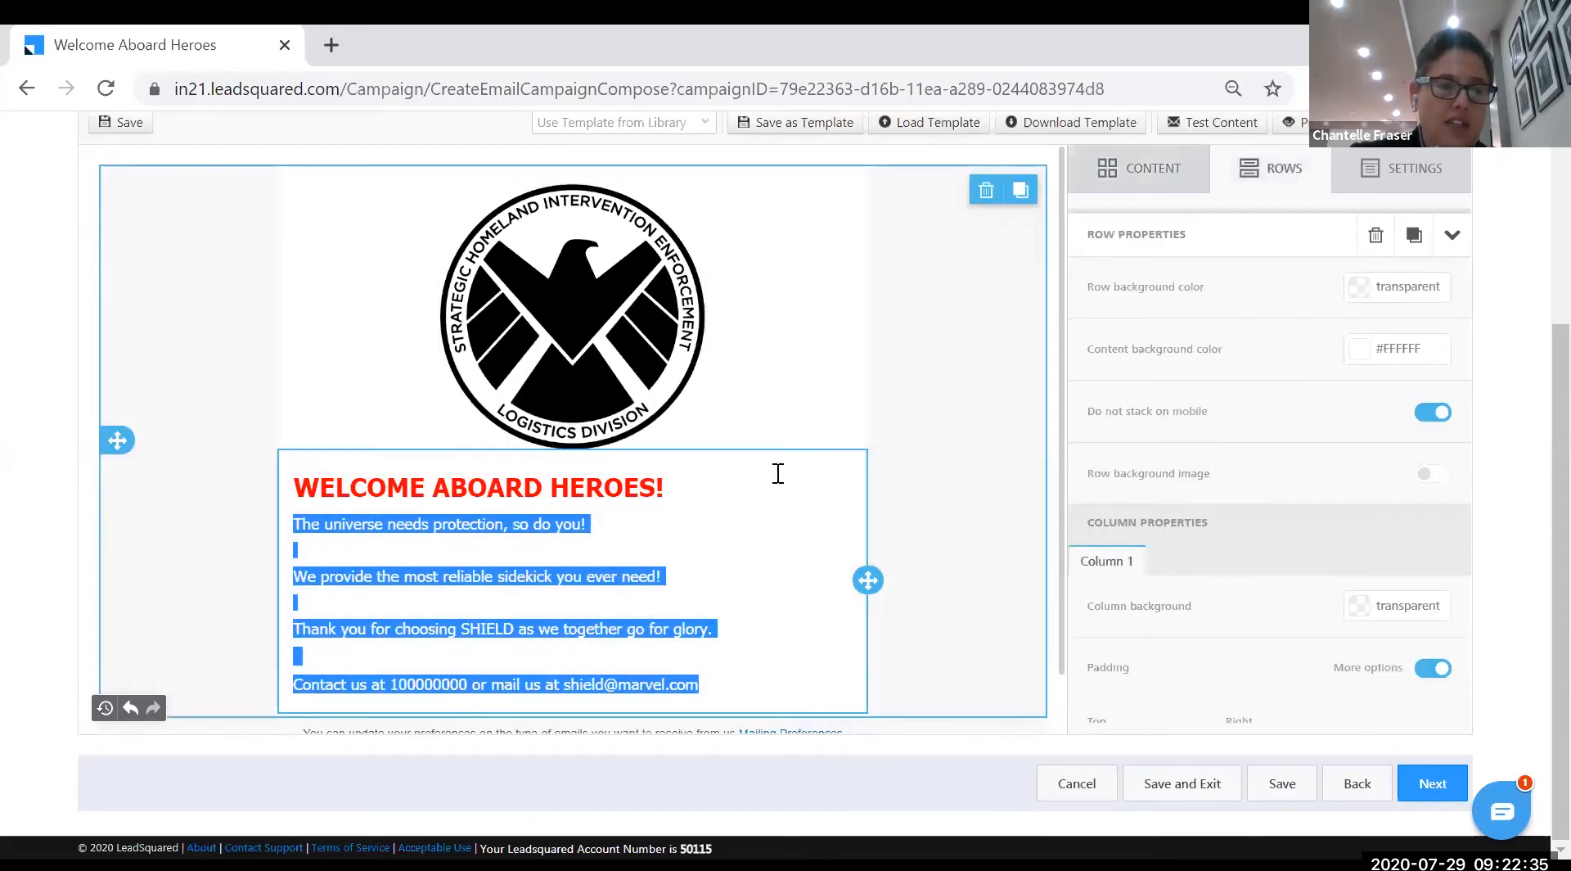
pyautogui.click(782, 373)
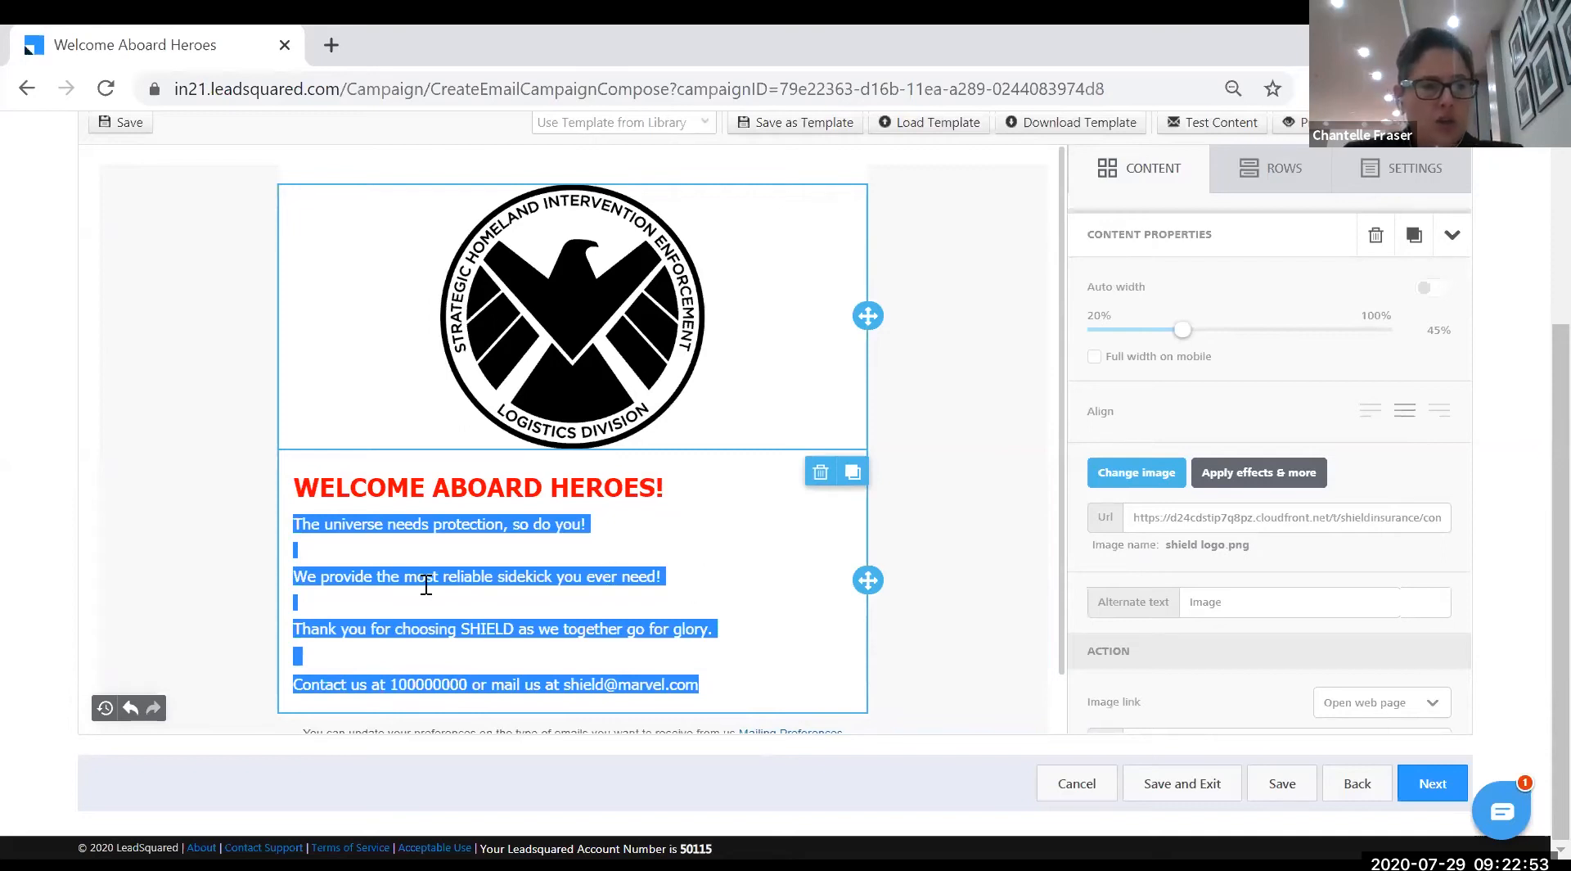
# - Select the content row and bring up the Content blocks panel
pyautogui.click(704, 600)
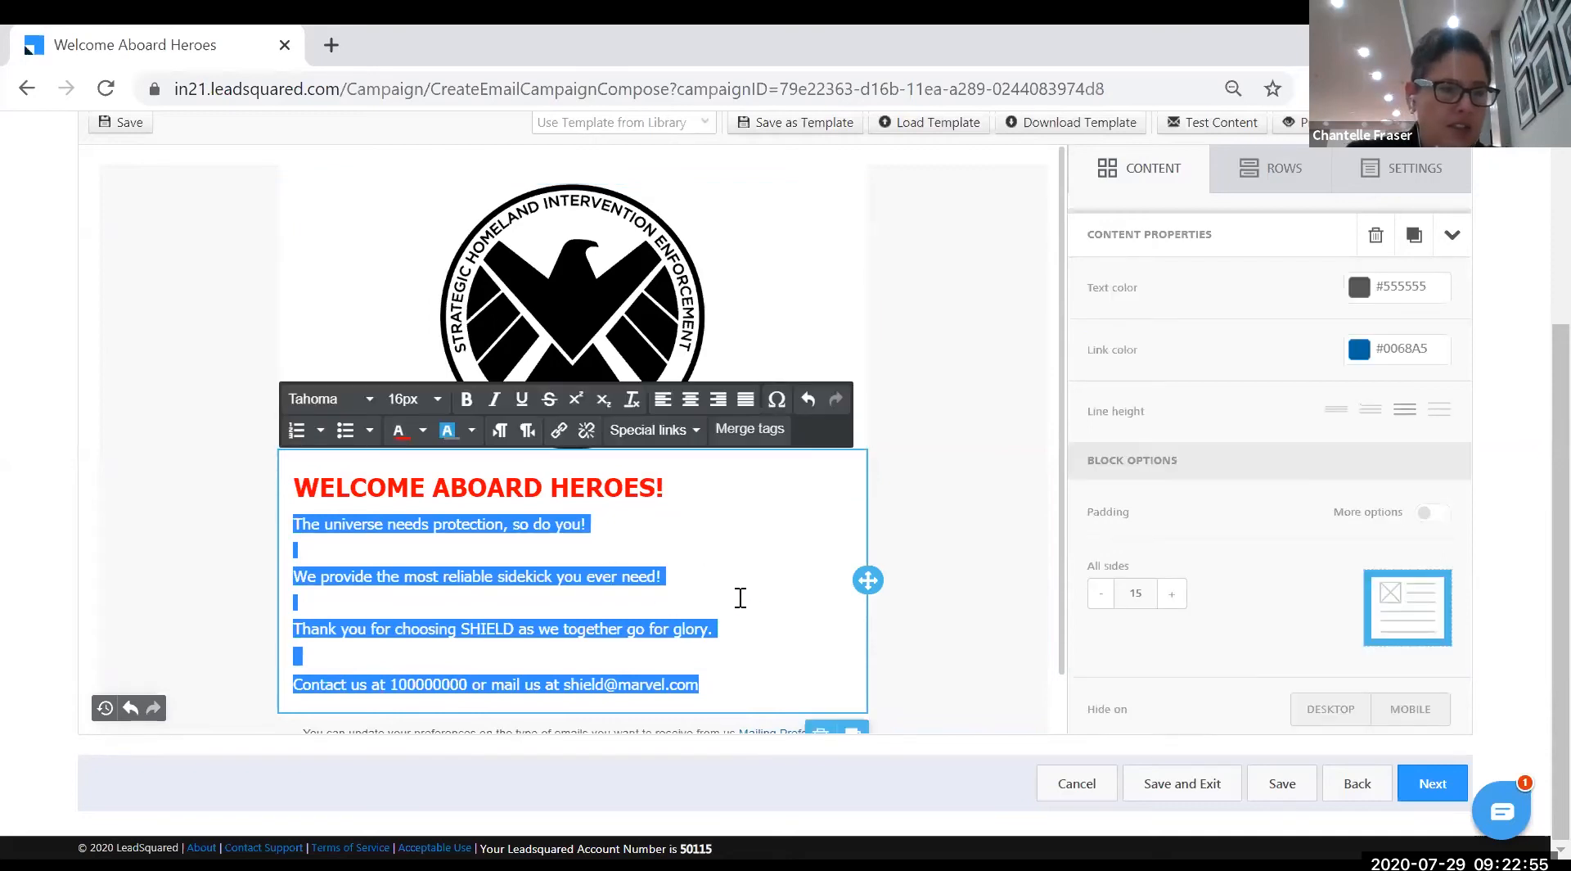
pyautogui.click(934, 555)
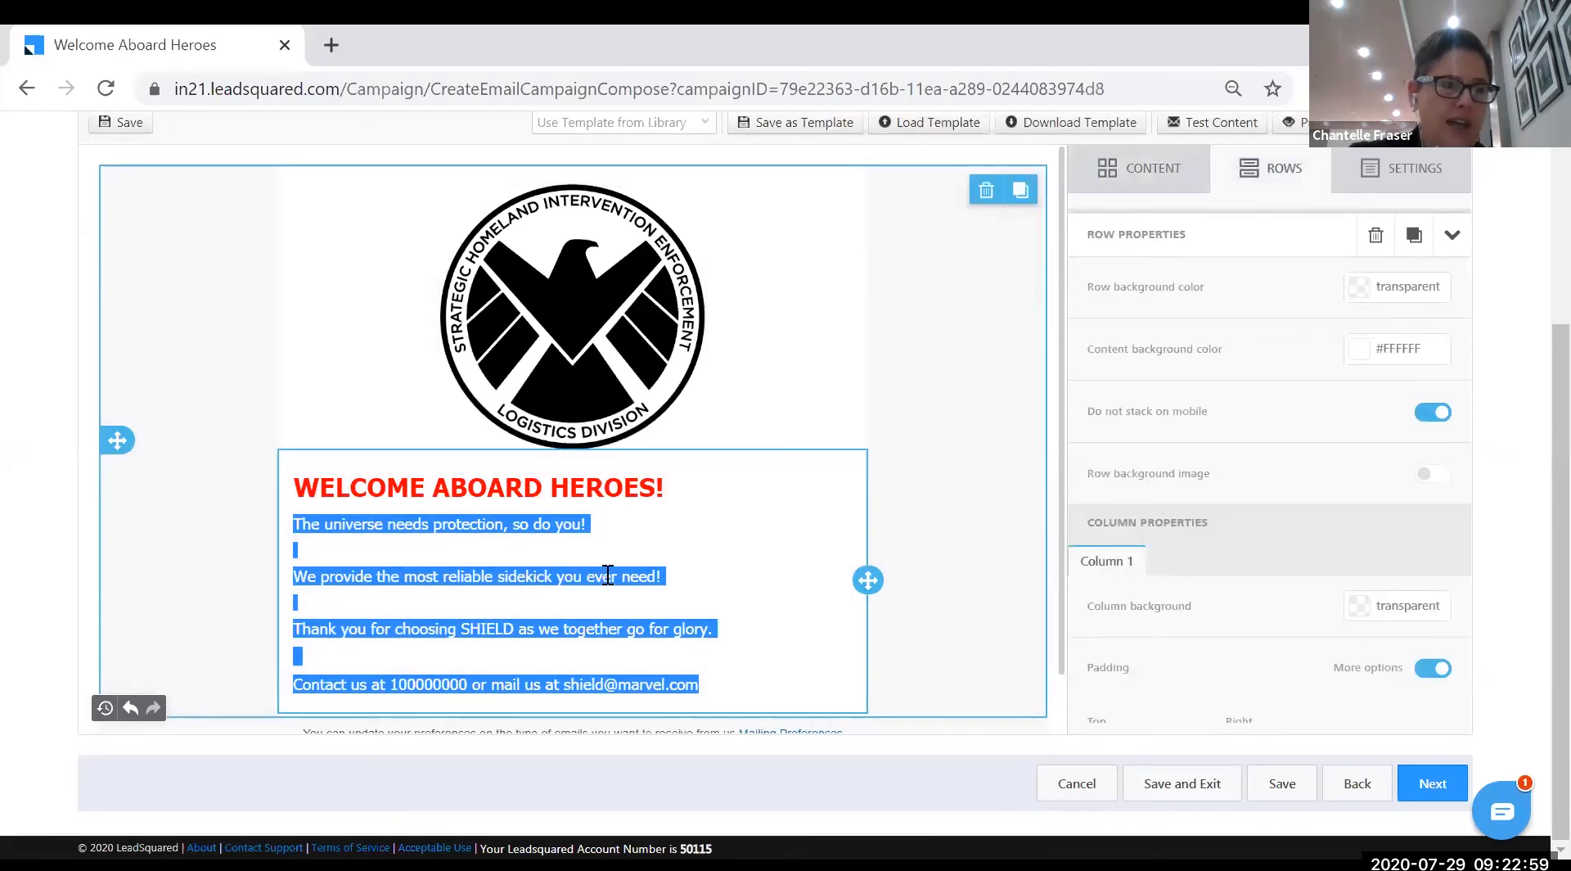
pyautogui.scroll(-1, 606, 571)
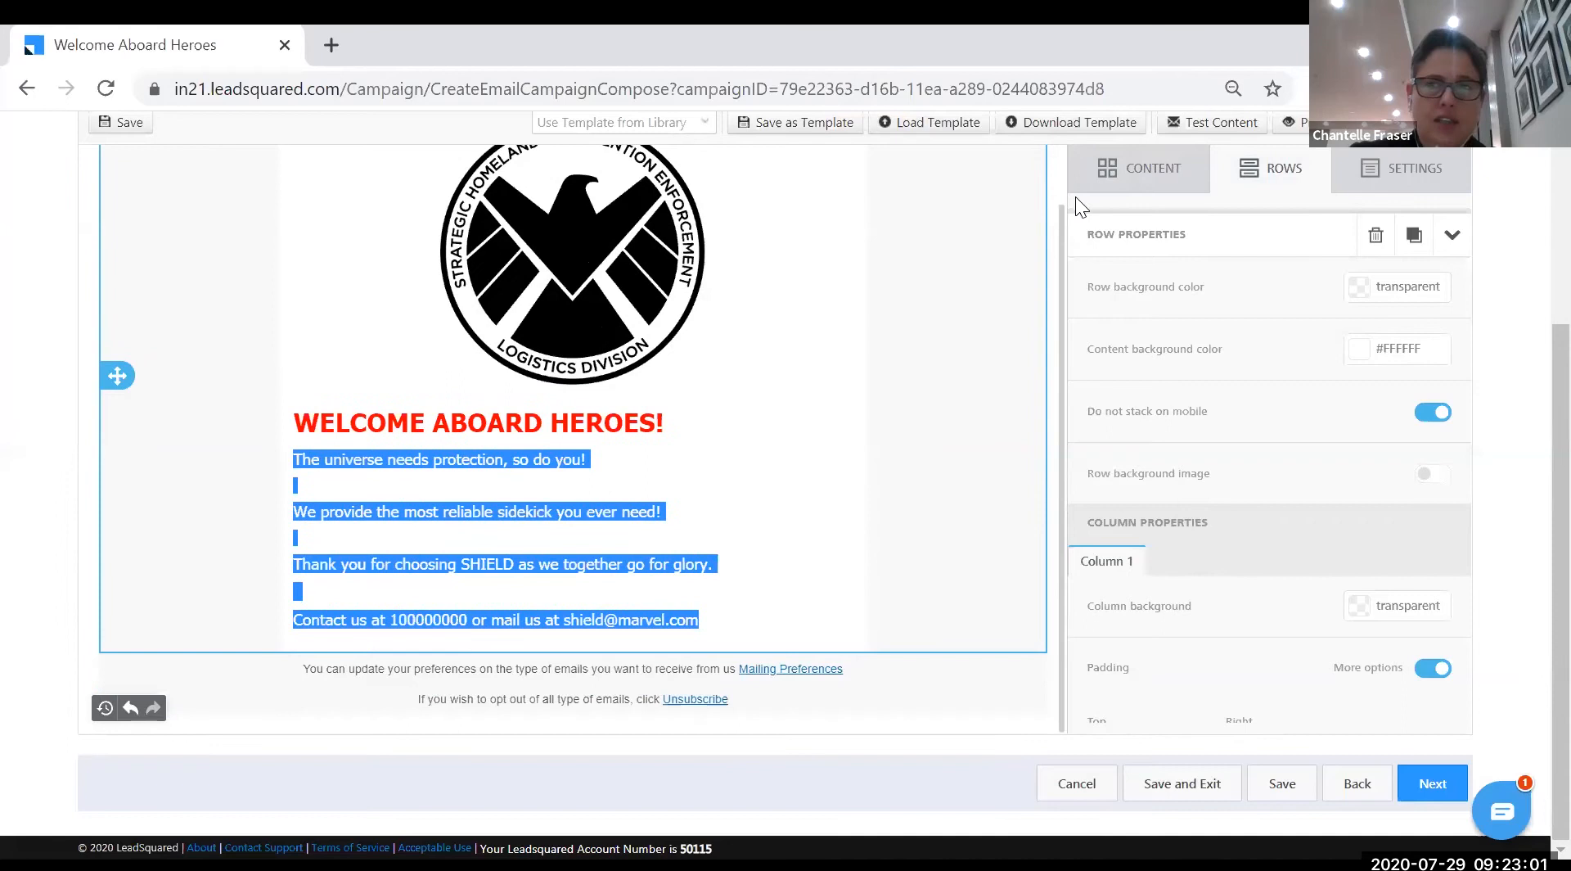
pyautogui.click(1117, 172)
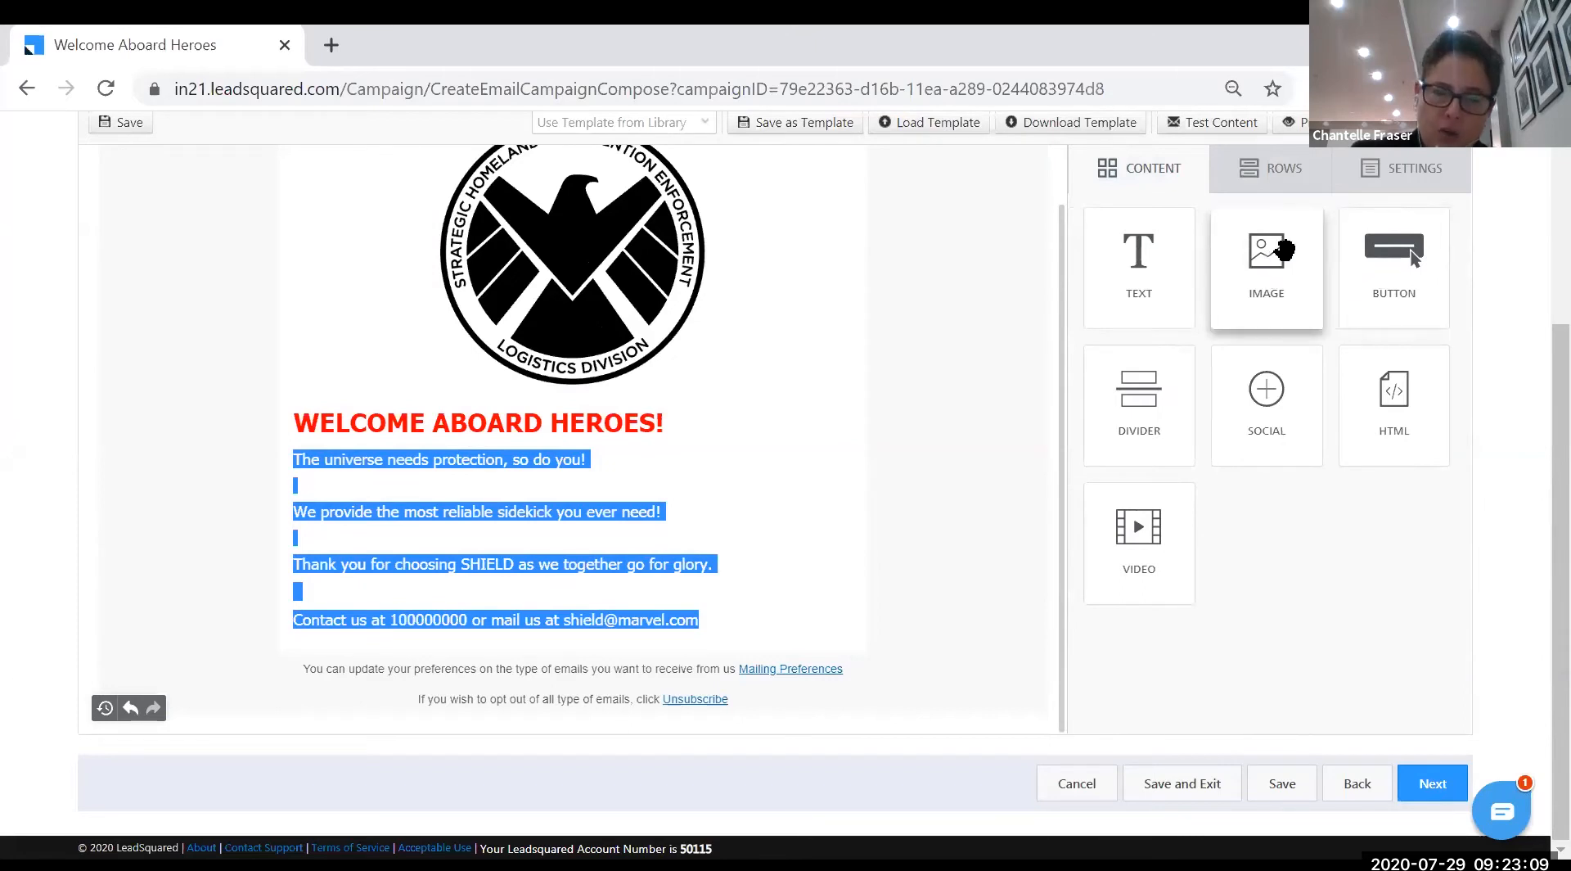
# - Drop a new Image block below the body text and browse its images folder
pyautogui.moveTo(1283, 251); pyautogui.dragTo(835, 340)
pyautogui.moveTo(657, 509)
pyautogui.mouseDown()
pyautogui.moveTo(588, 593)
pyautogui.moveTo(572, 646)
pyautogui.mouseUp()
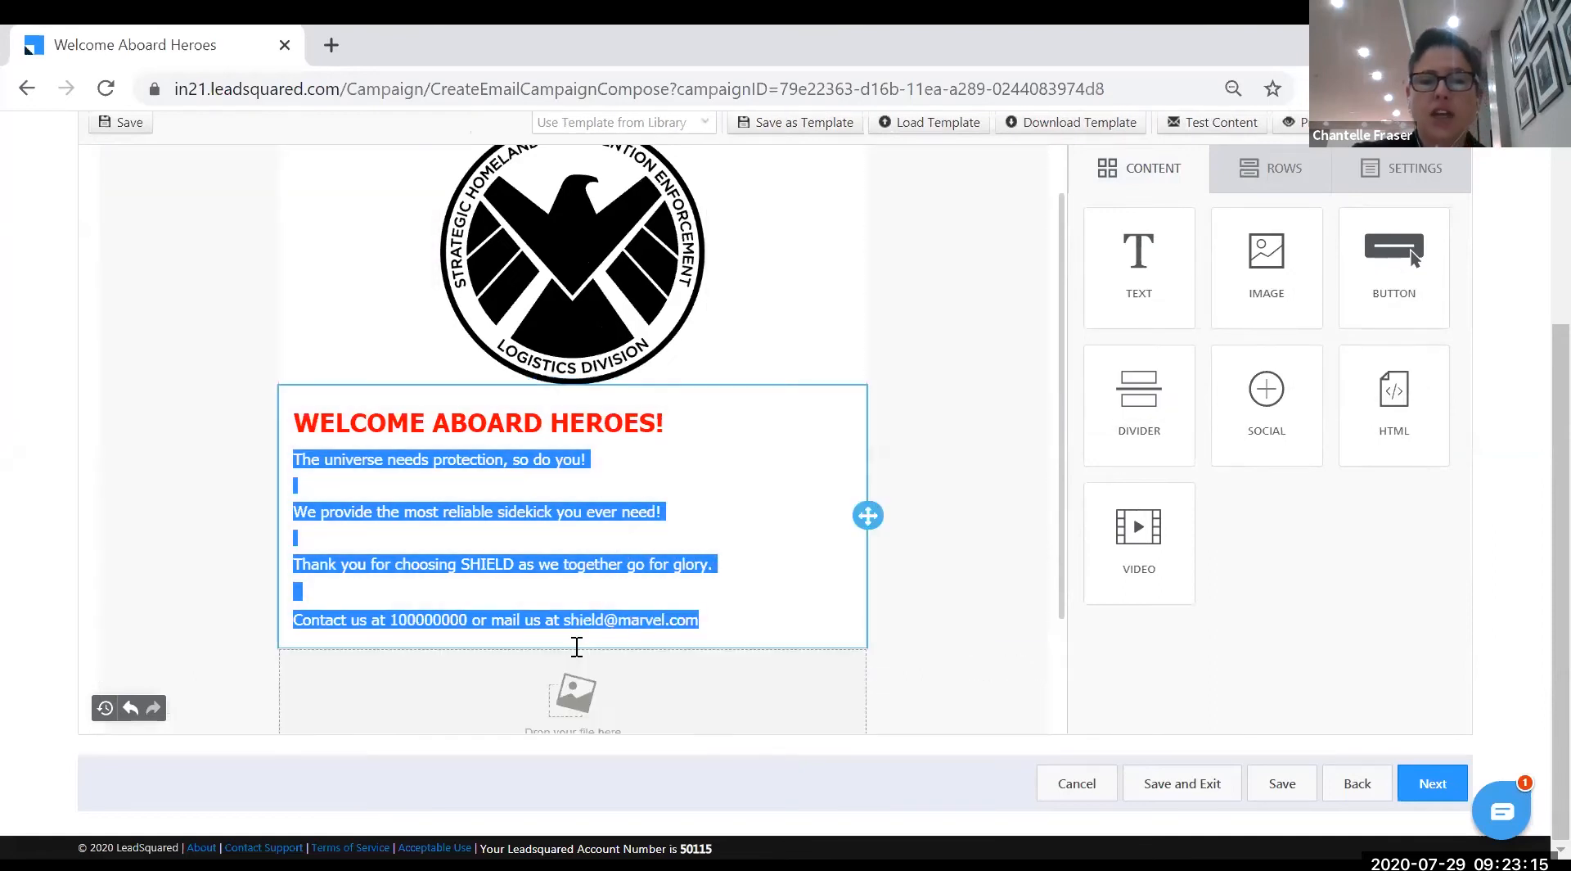
pyautogui.click(579, 618)
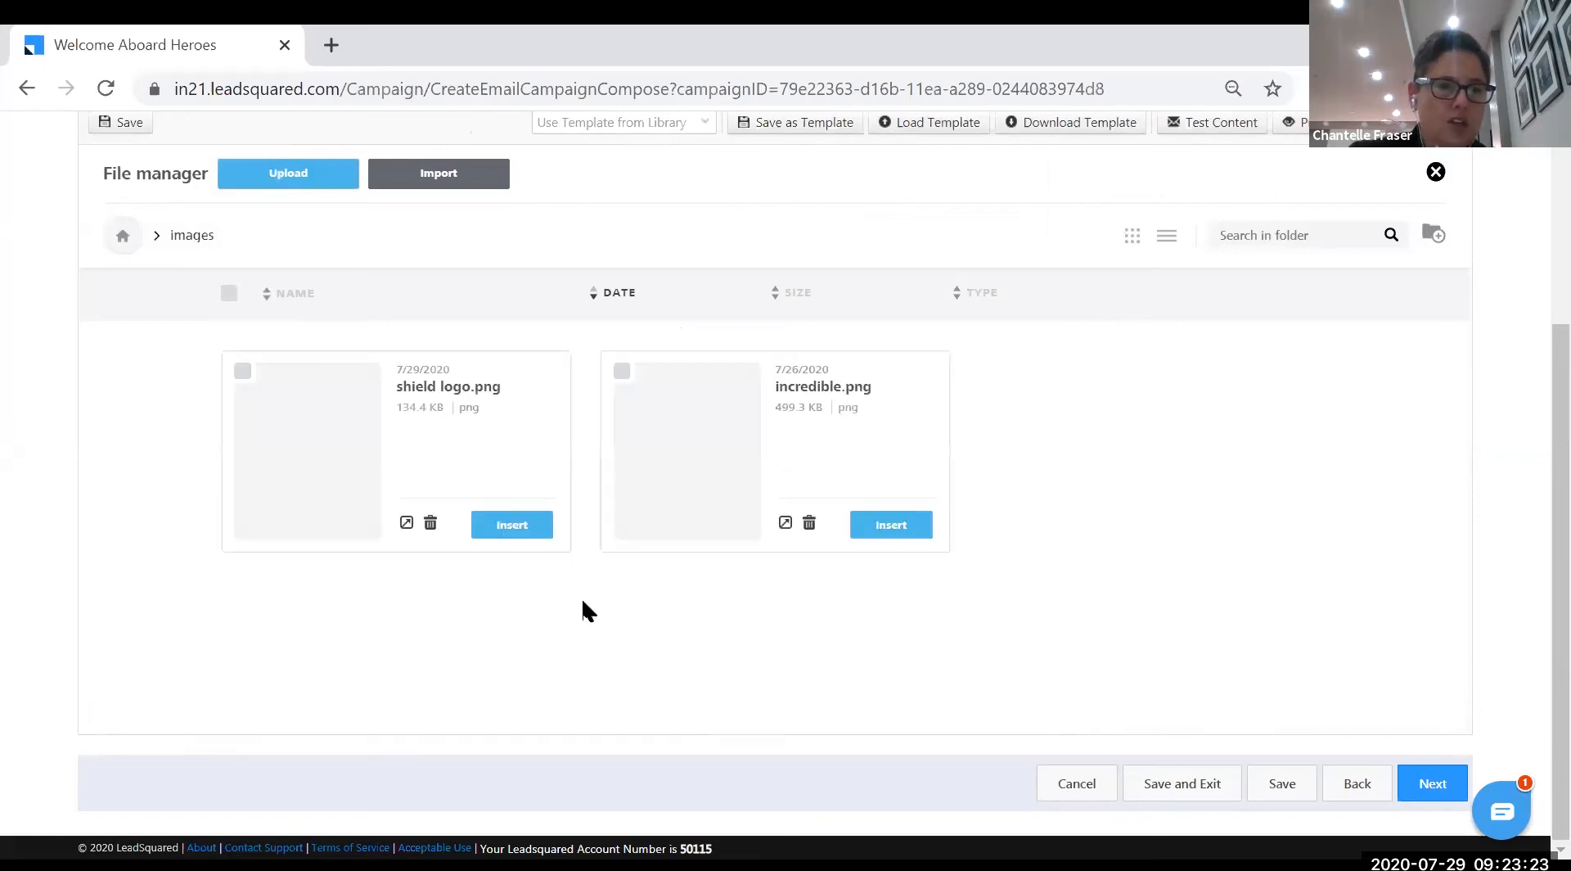
# - Upload captain life.jpg and insert it as the banner below the body text
pyautogui.click(319, 170)
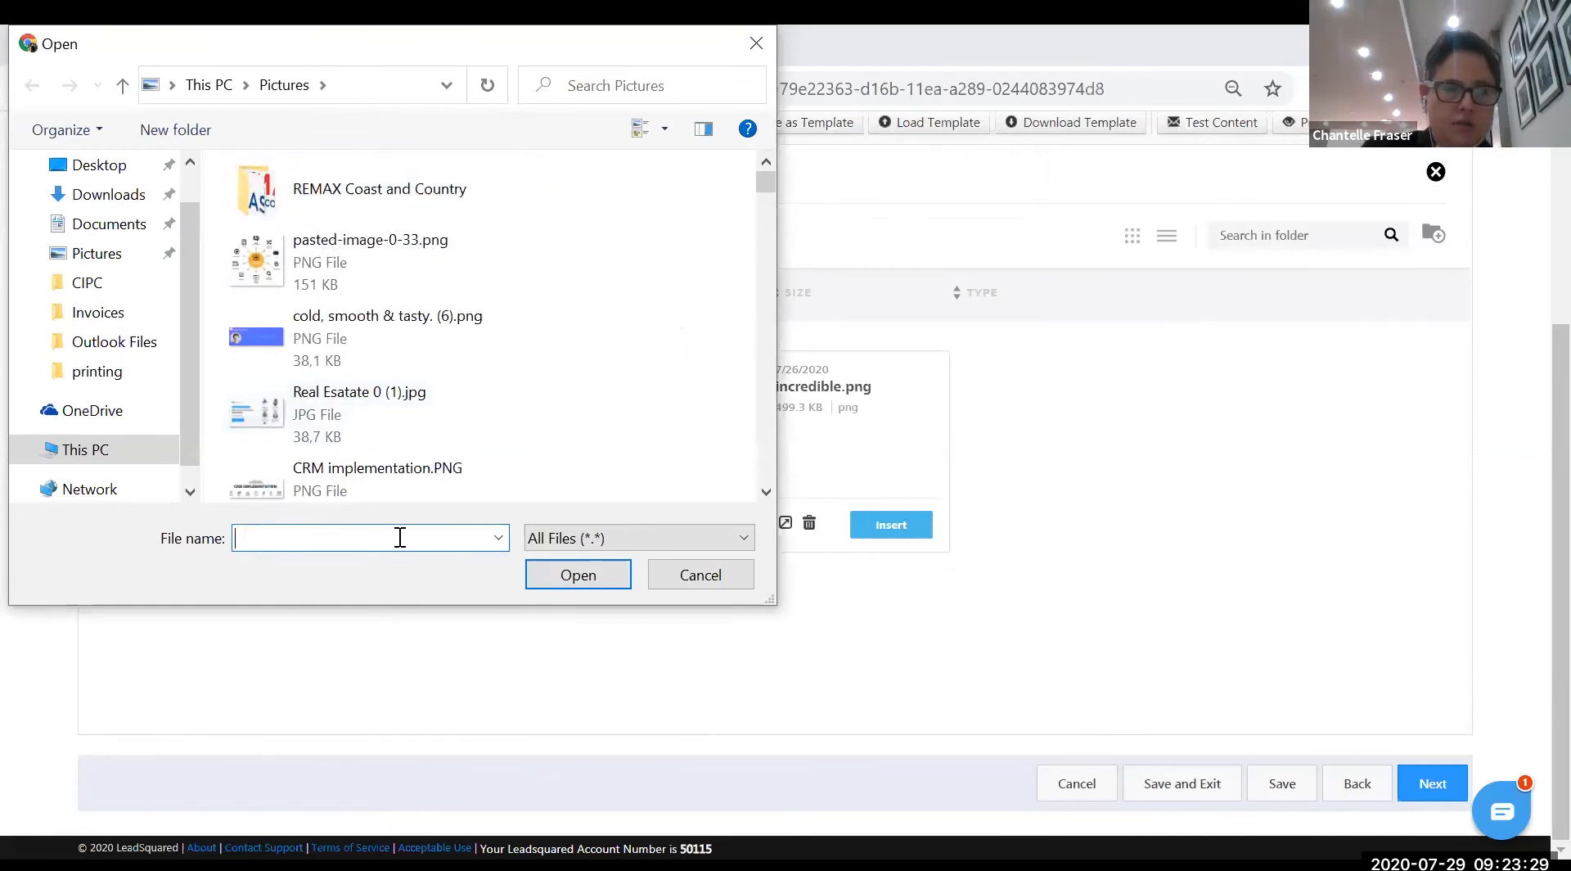
pyautogui.write('captain life.jpg')
pyautogui.press('Return')
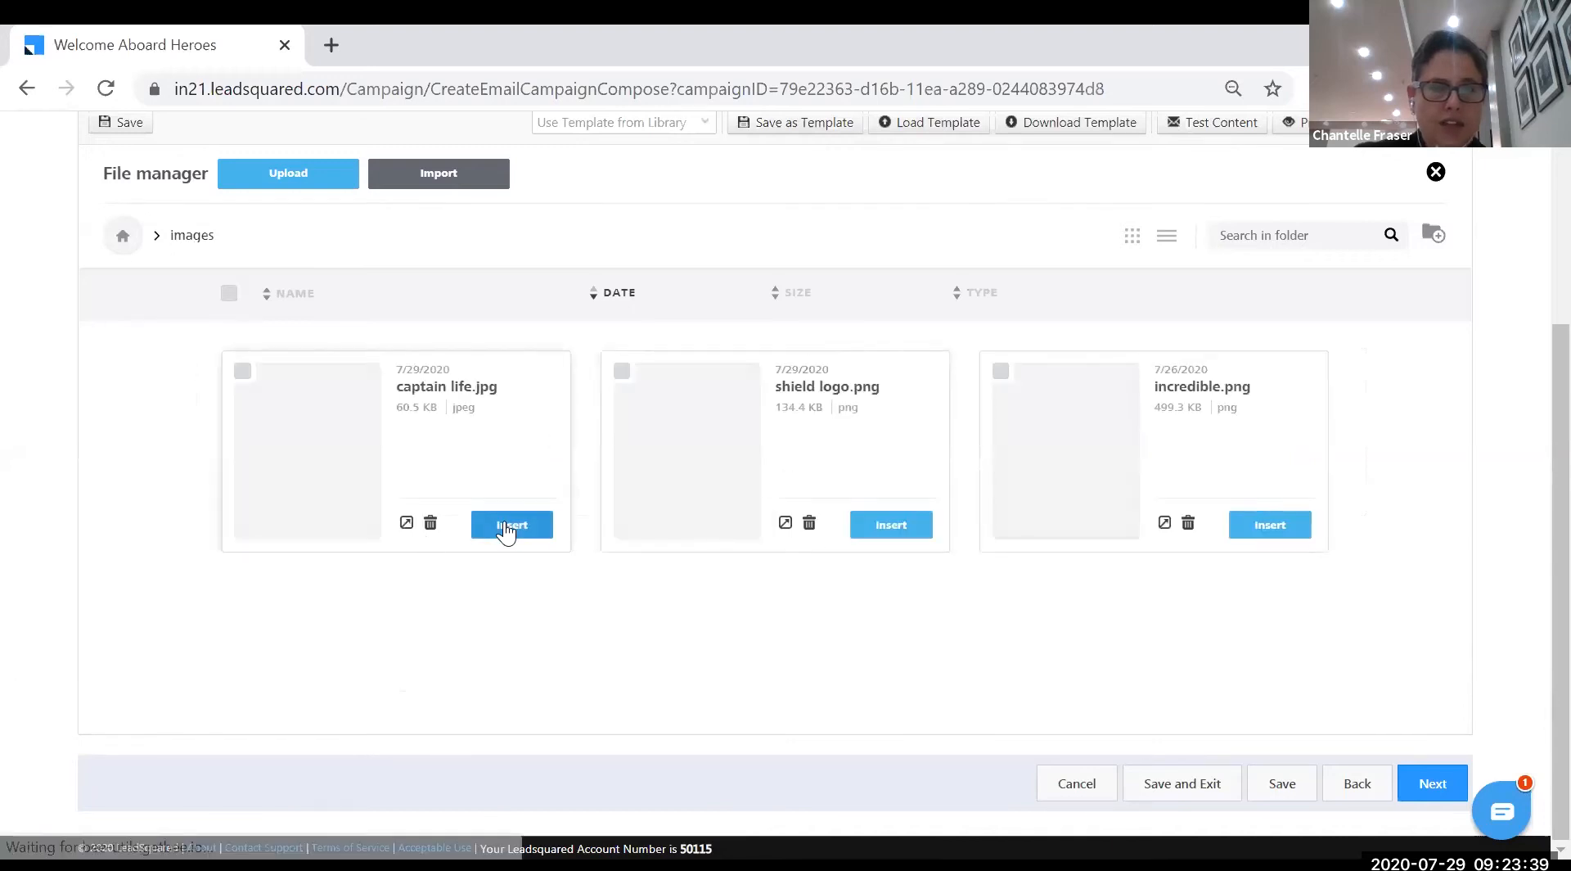
pyautogui.click(509, 526)
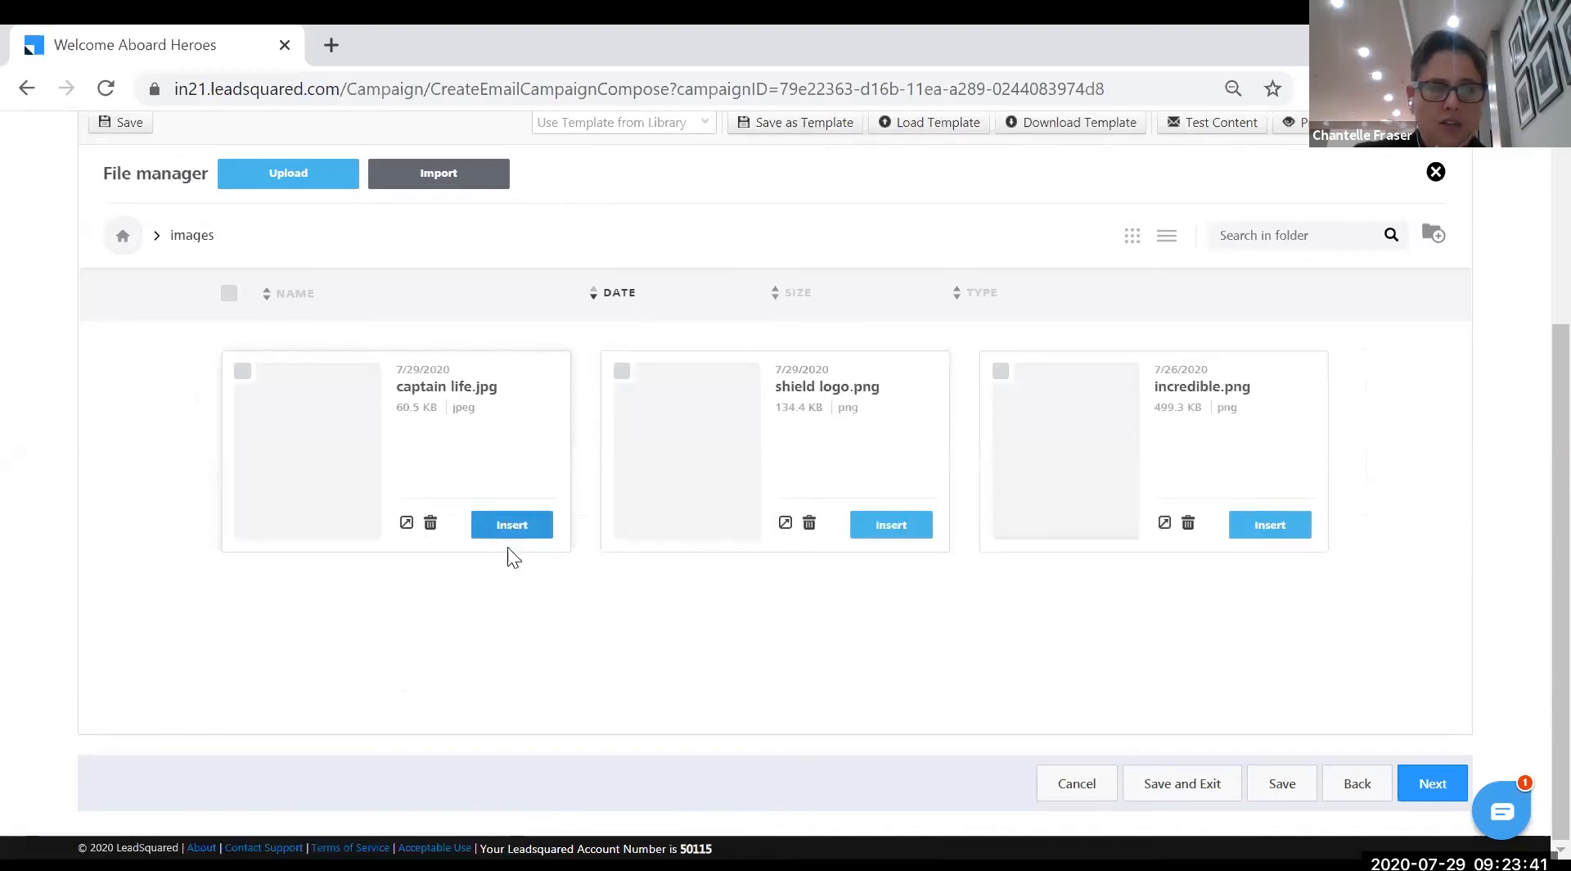
# - Select the banner row and return the right panel to the Content blocks
pyautogui.click(954, 571)
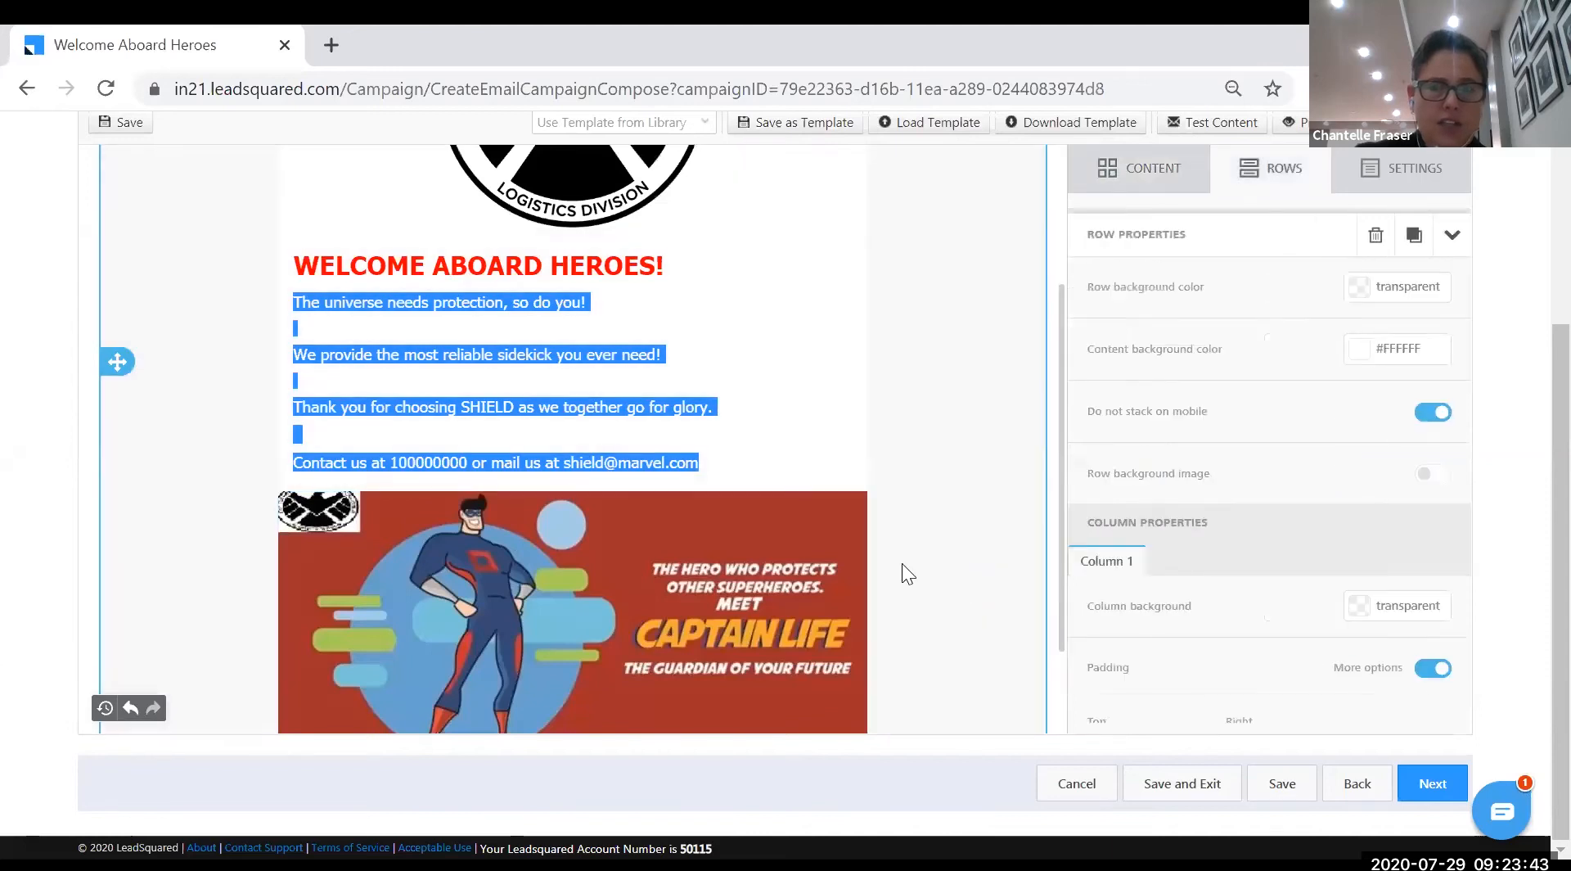
pyautogui.scroll(-2, 900, 560)
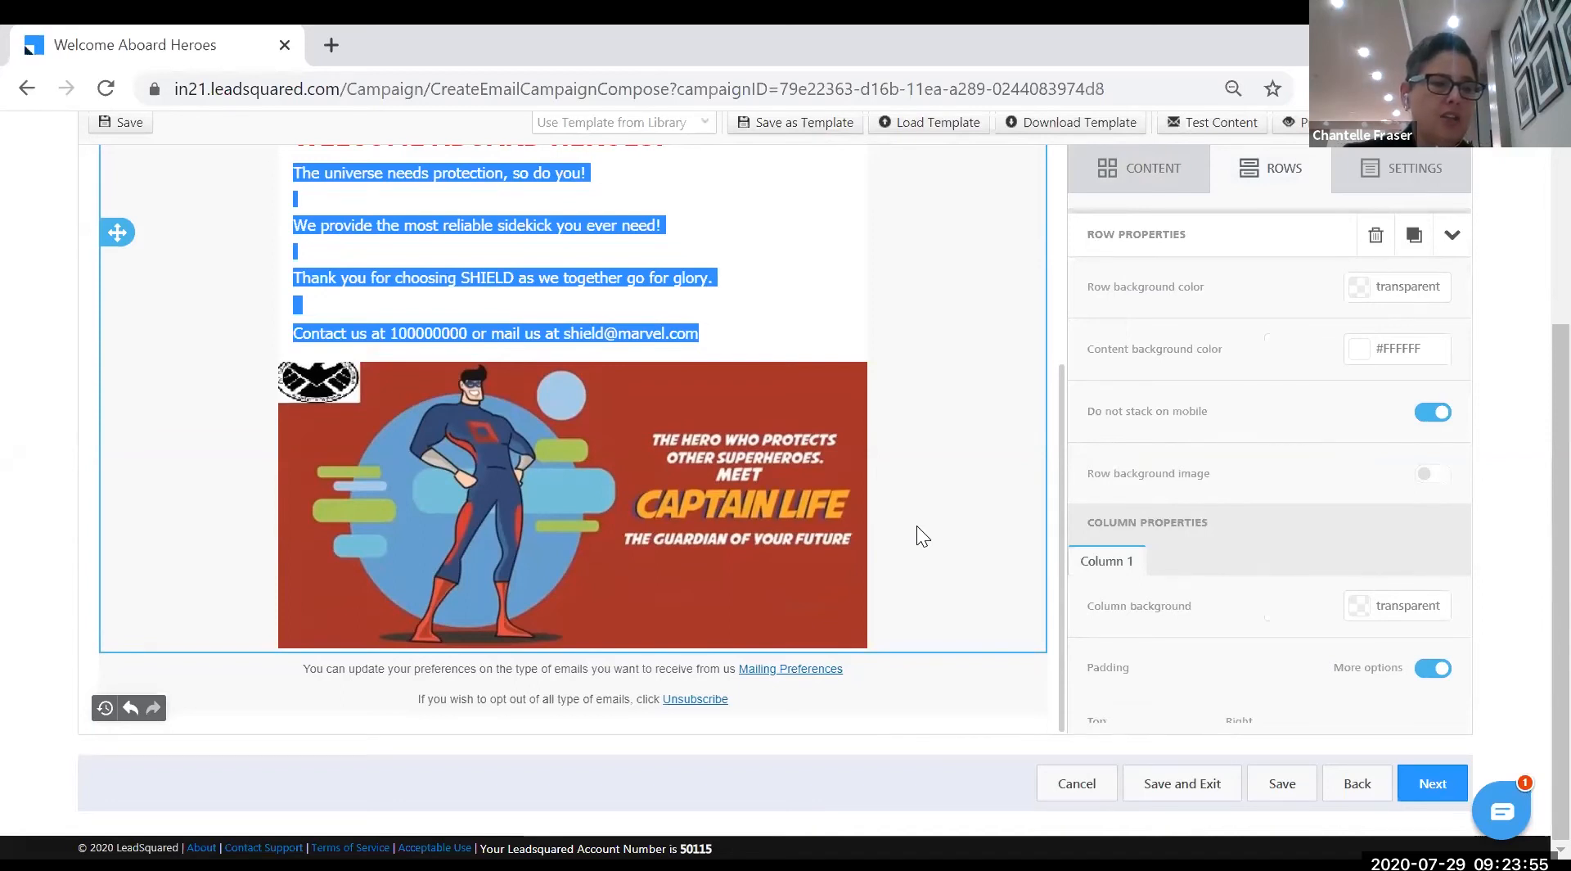
pyautogui.click(1144, 164)
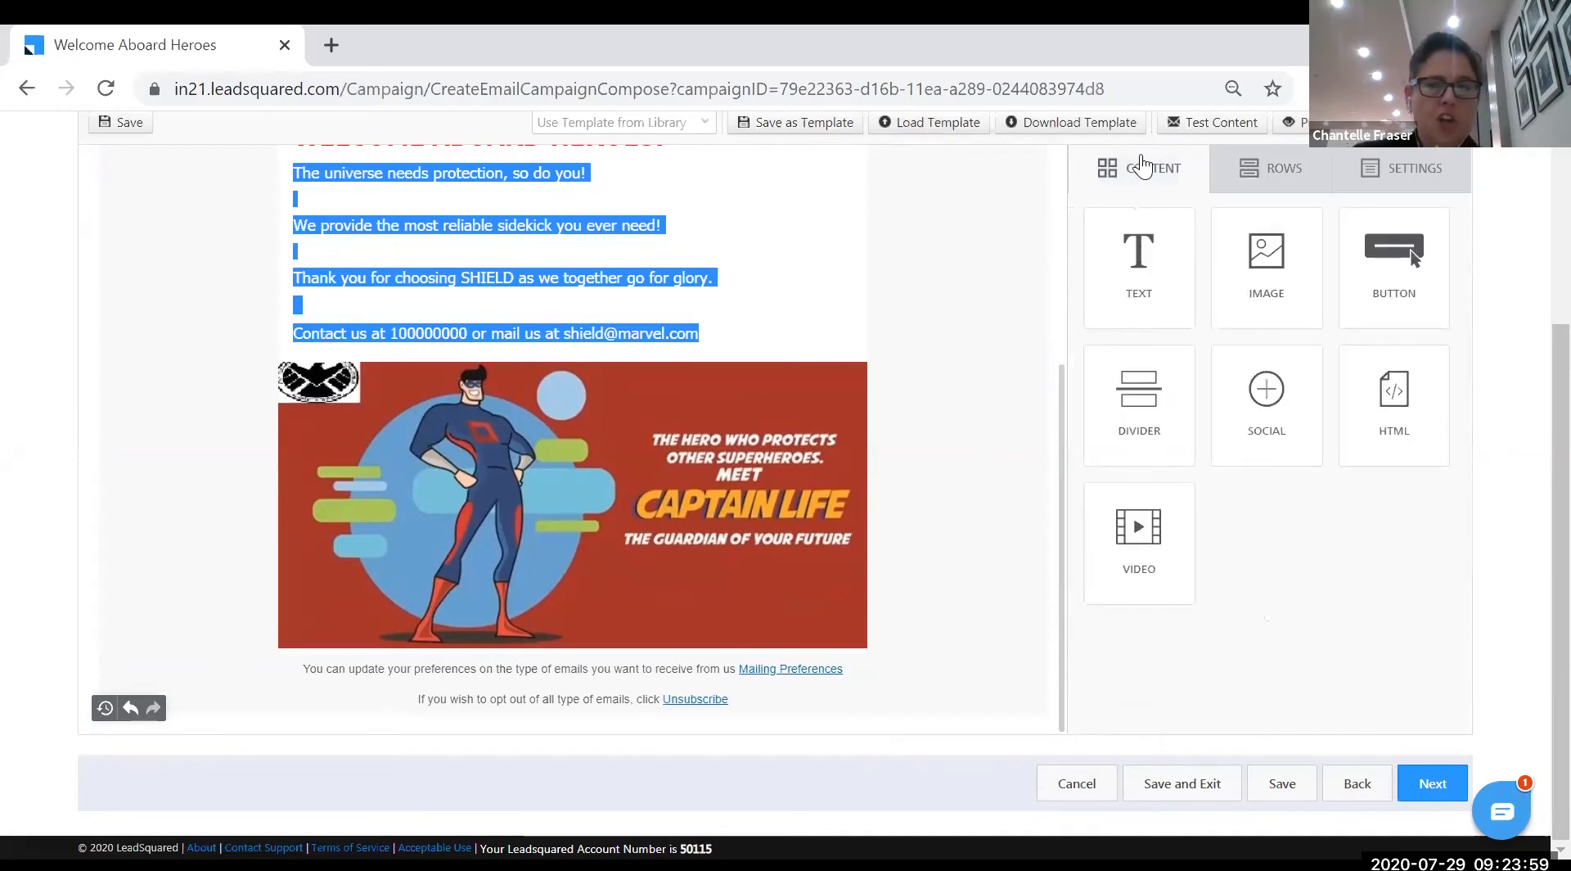
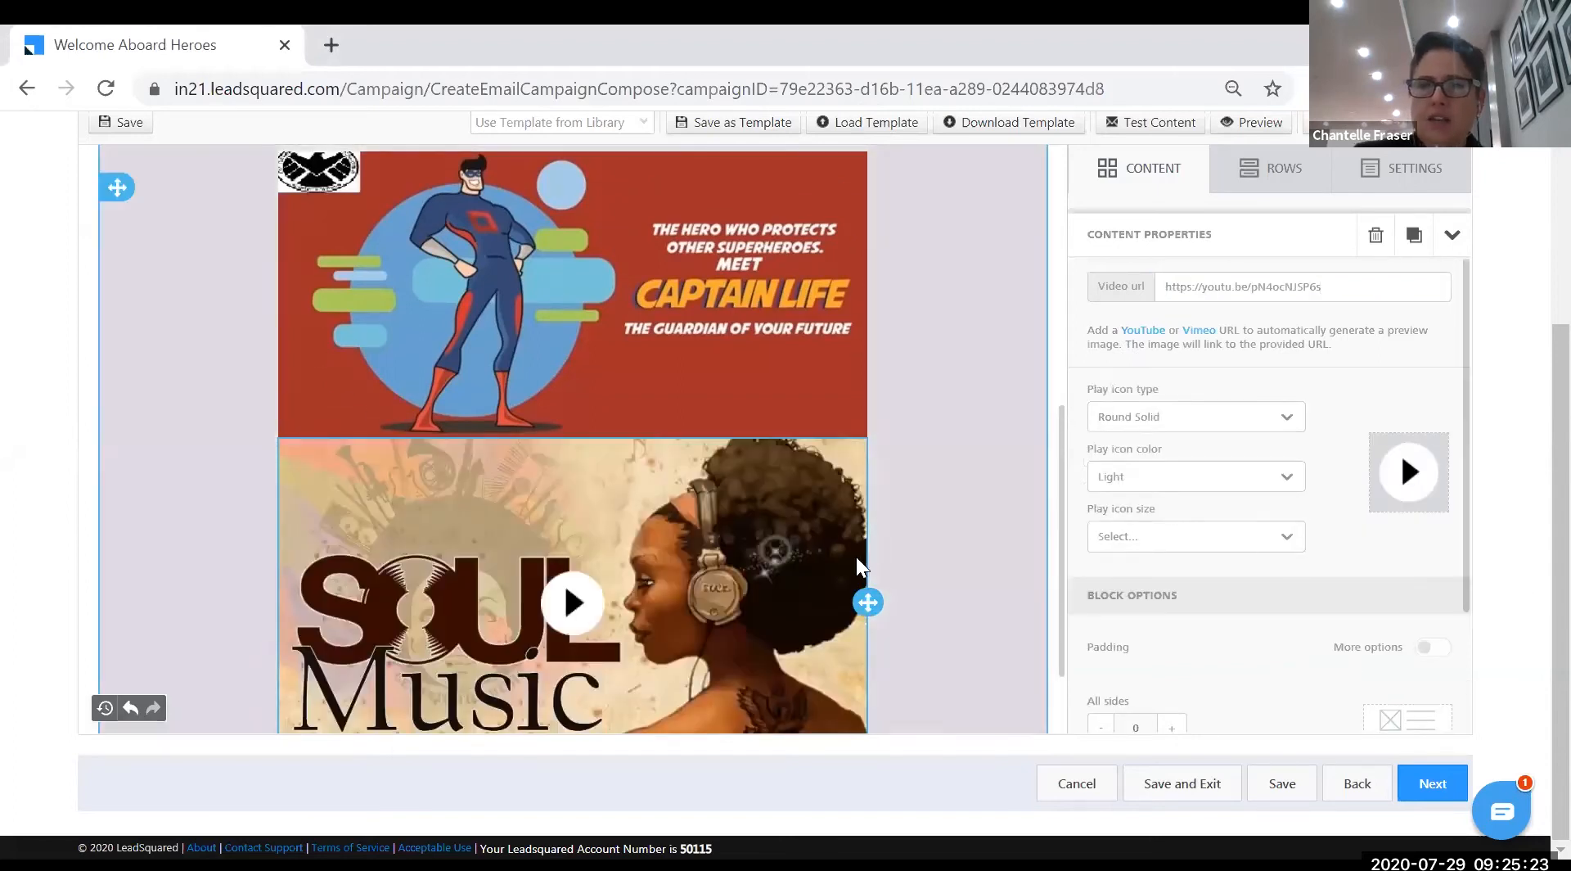
# - Show the Content block tiles in the right panel beside the Welcome Aboard Heroes email
pyautogui.scroll(-2, 858, 565)
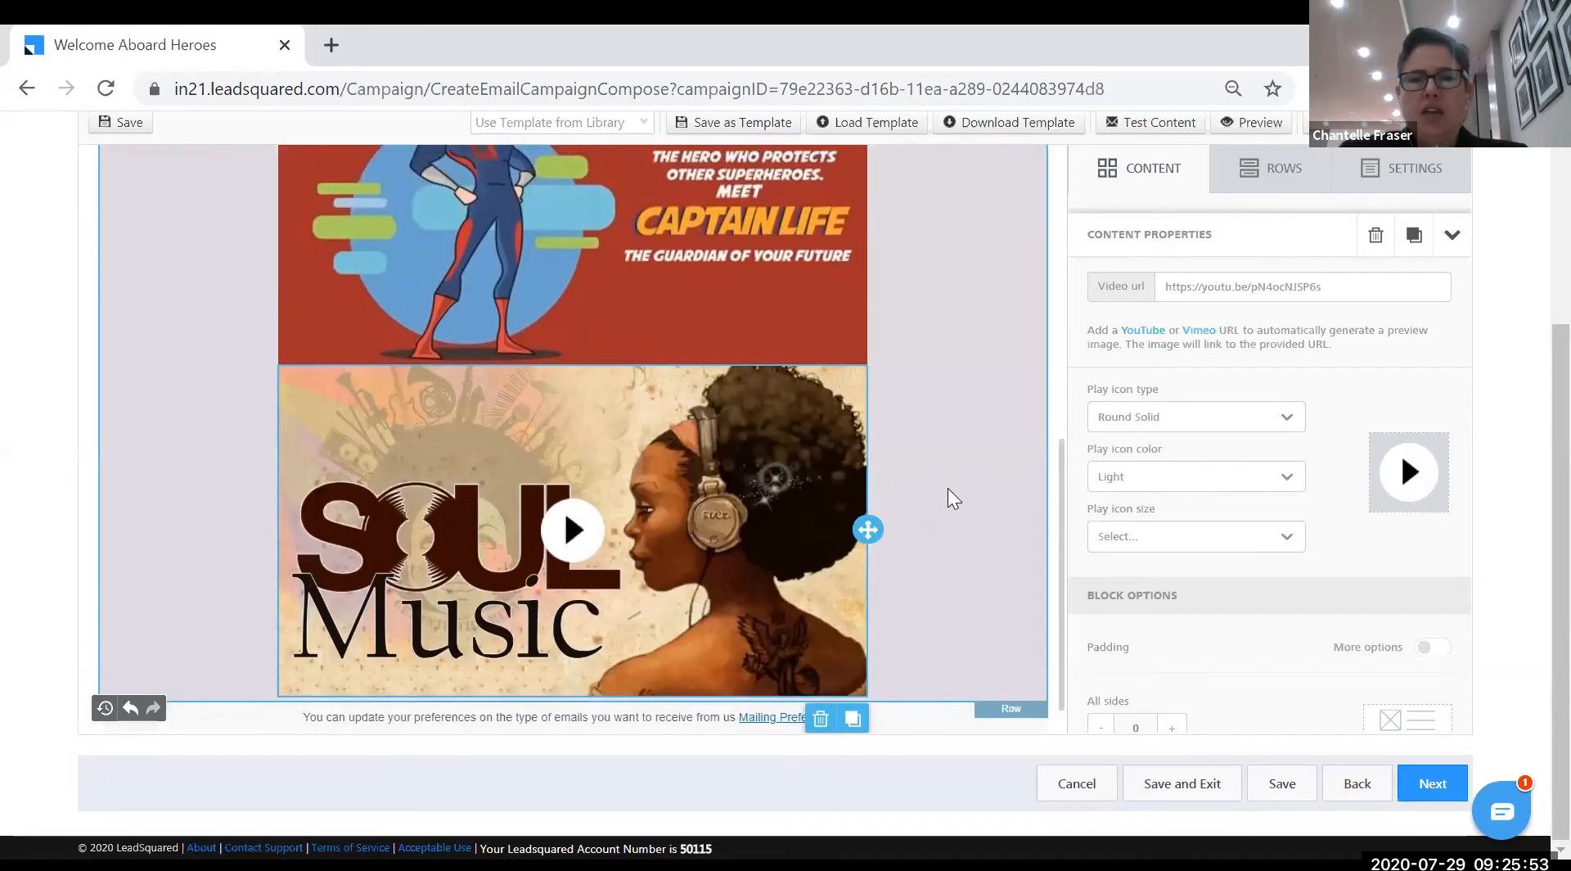
pyautogui.scroll(3, 941, 491)
pyautogui.click(1111, 186)
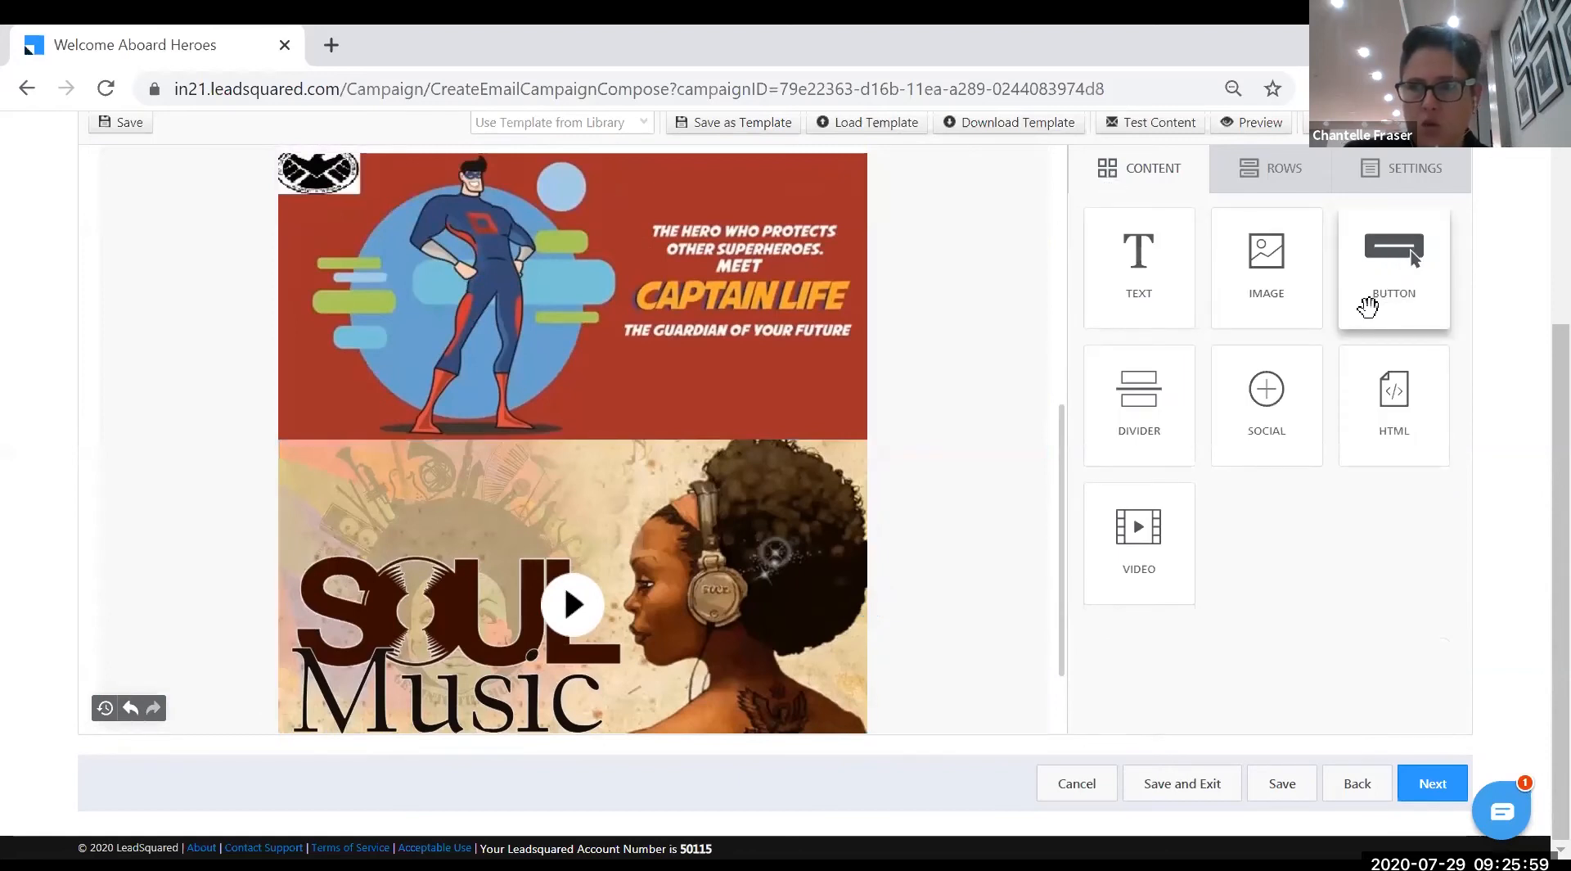
pyautogui.scroll(-2, 821, 438)
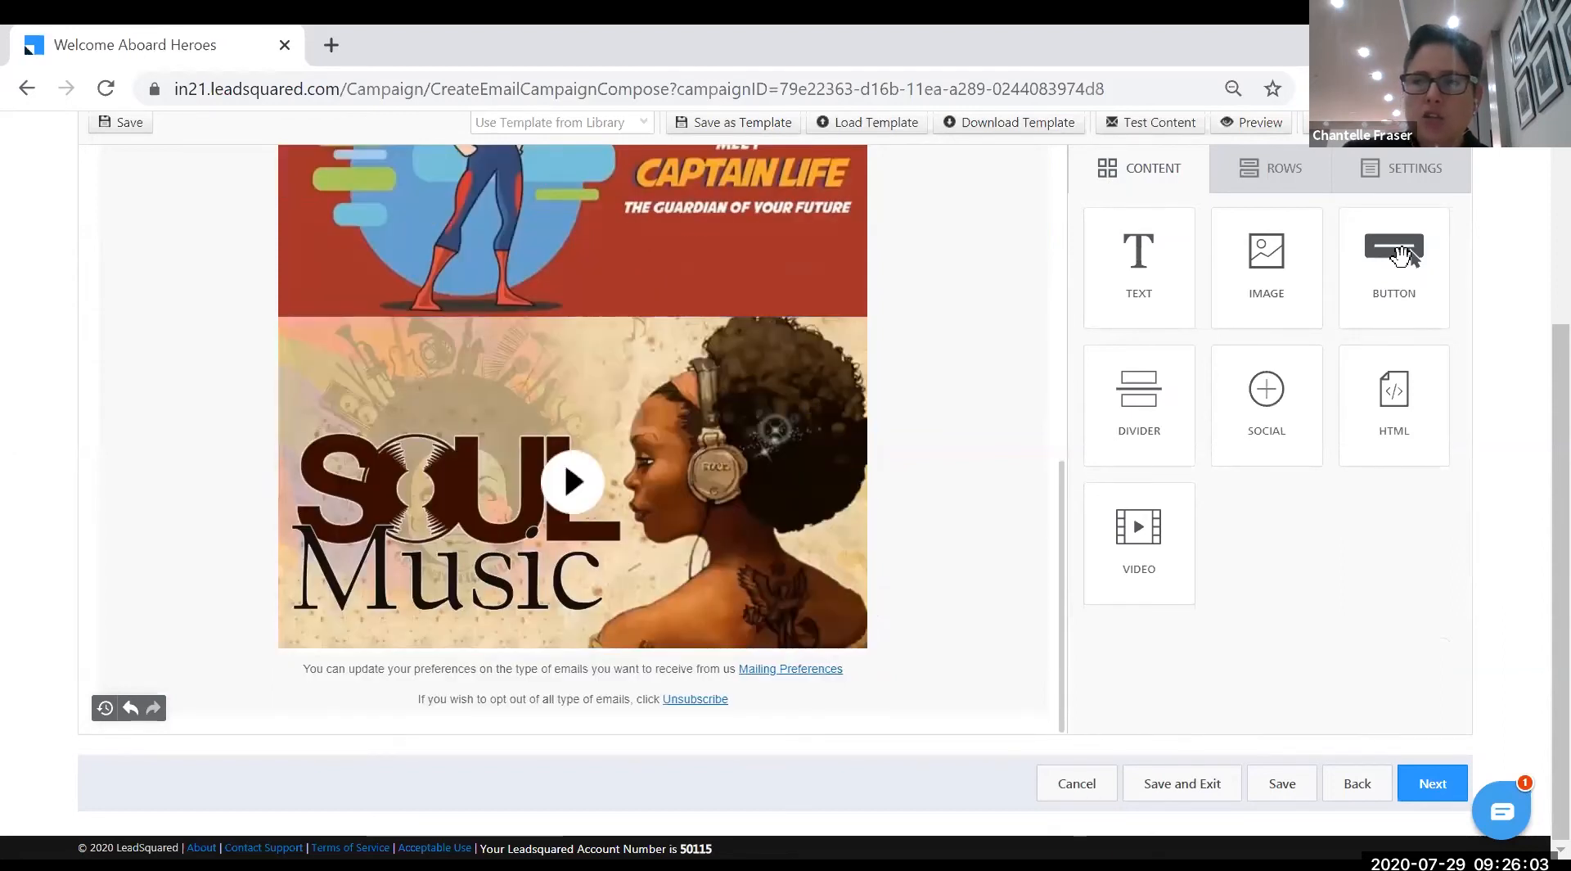
# - Drag a Button block onto the email below the Soul Music video
pyautogui.moveTo(1401, 255); pyautogui.dragTo(542, 652)
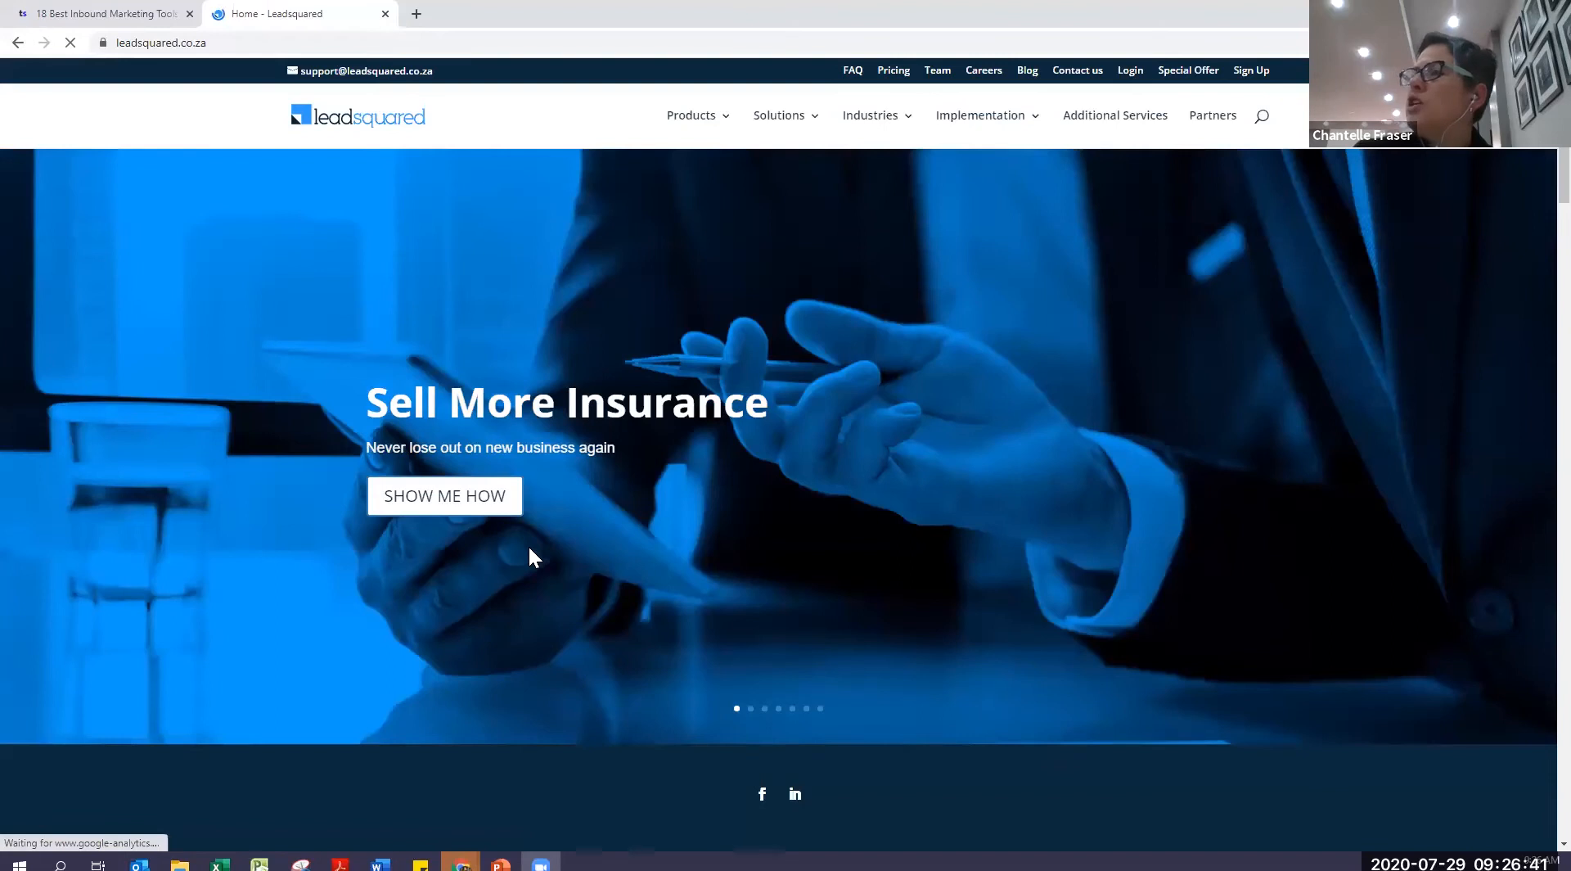
# - Open the website's Sign Up page and copy its address, leadsquared.co.za/sign-up/
pyautogui.click(1258, 79)
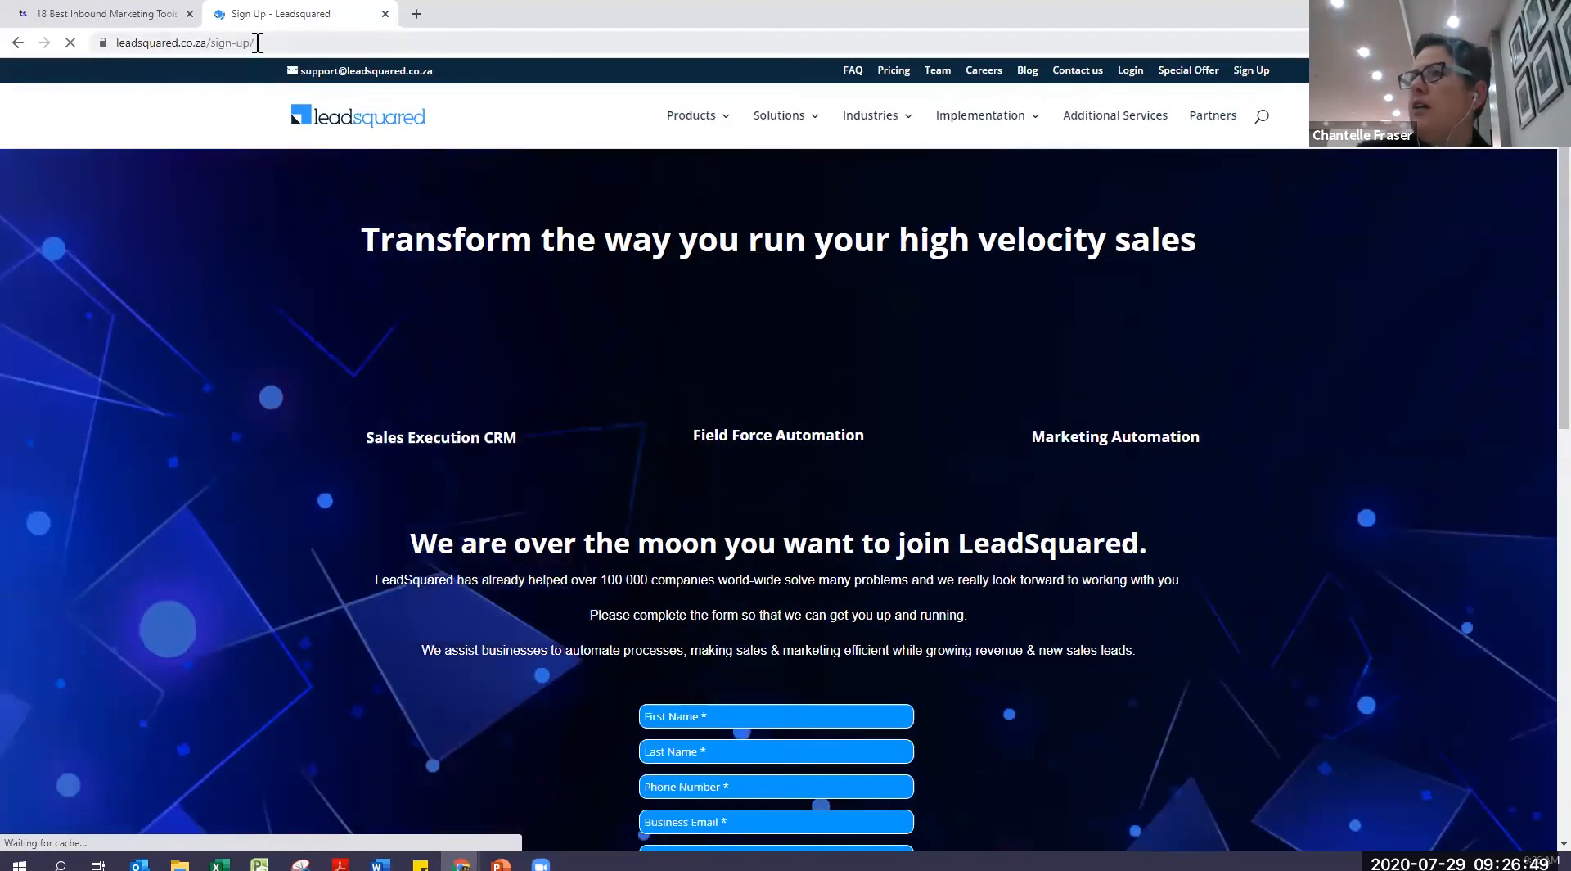
pyautogui.click(242, 42)
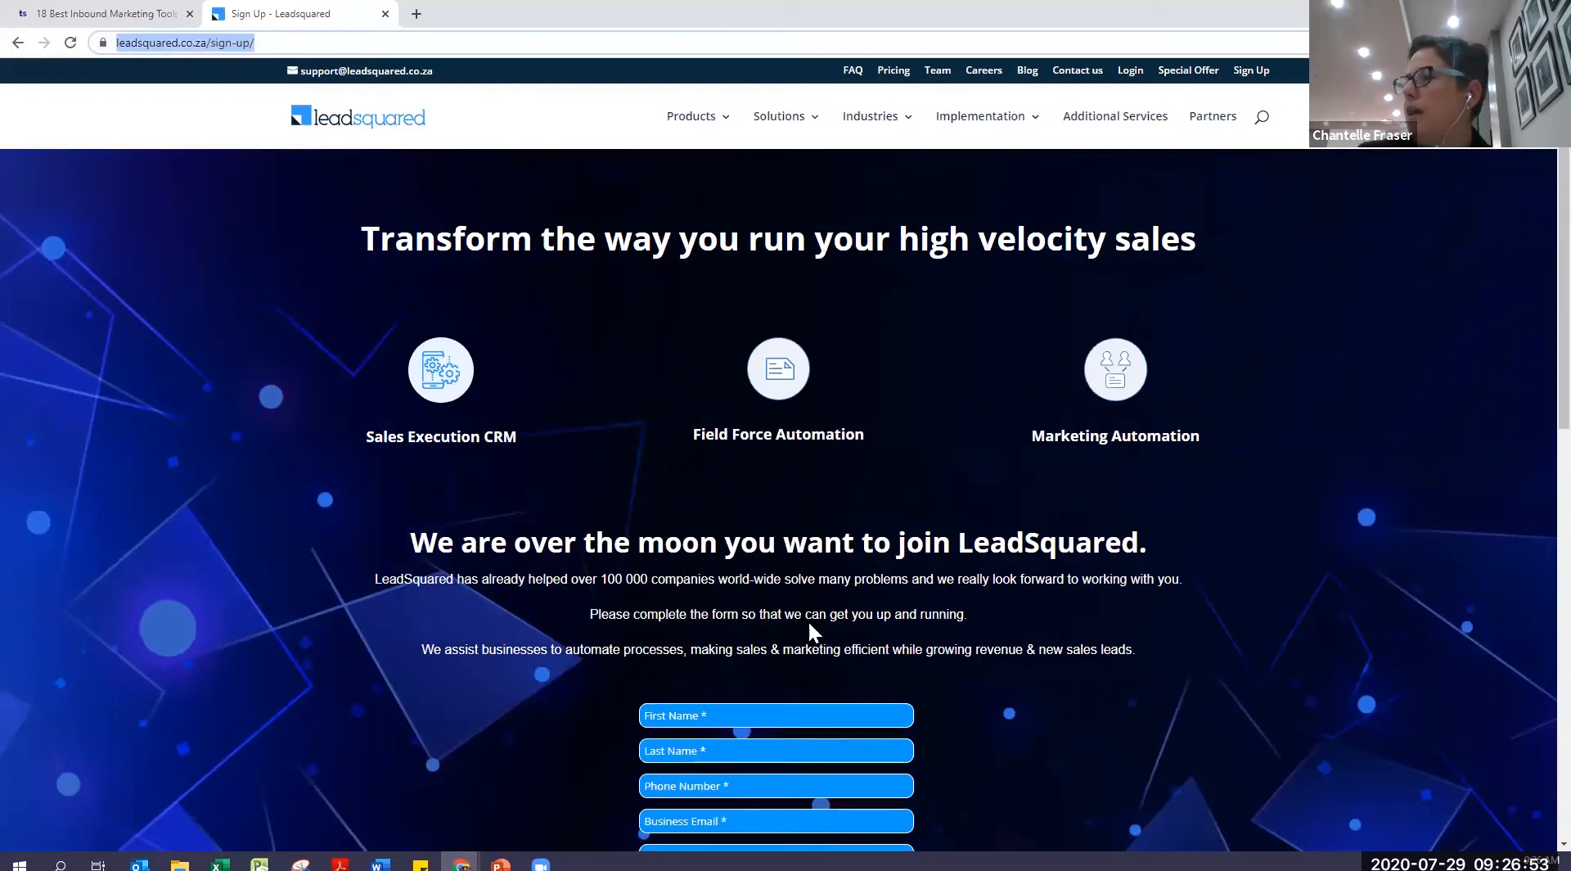
pyautogui.scroll(-4, 807, 620)
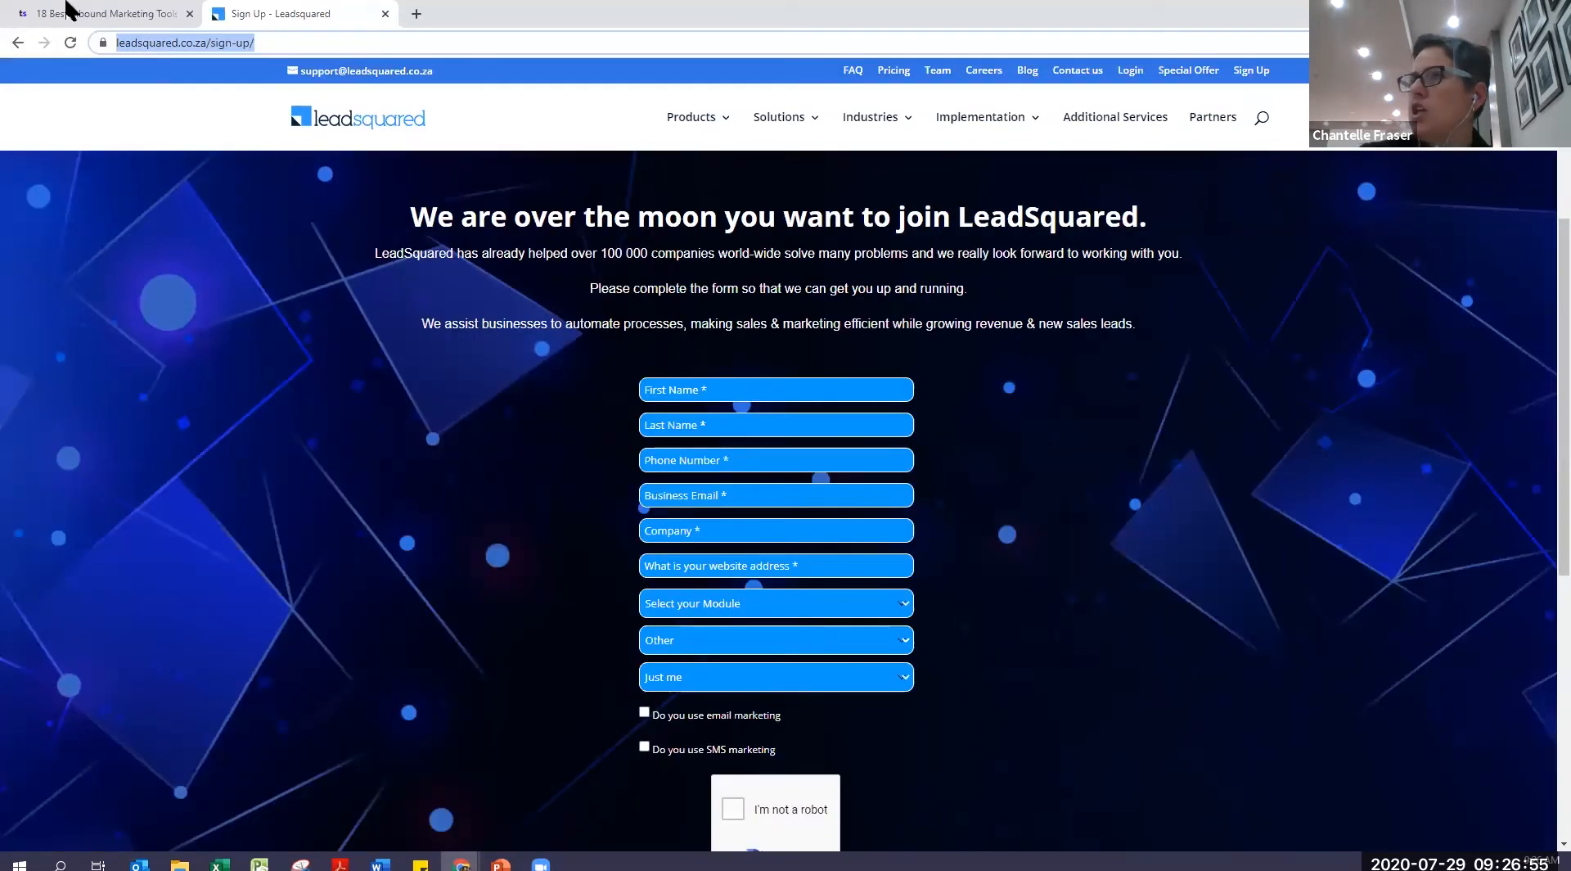
pyautogui.rightClick(172, 43)
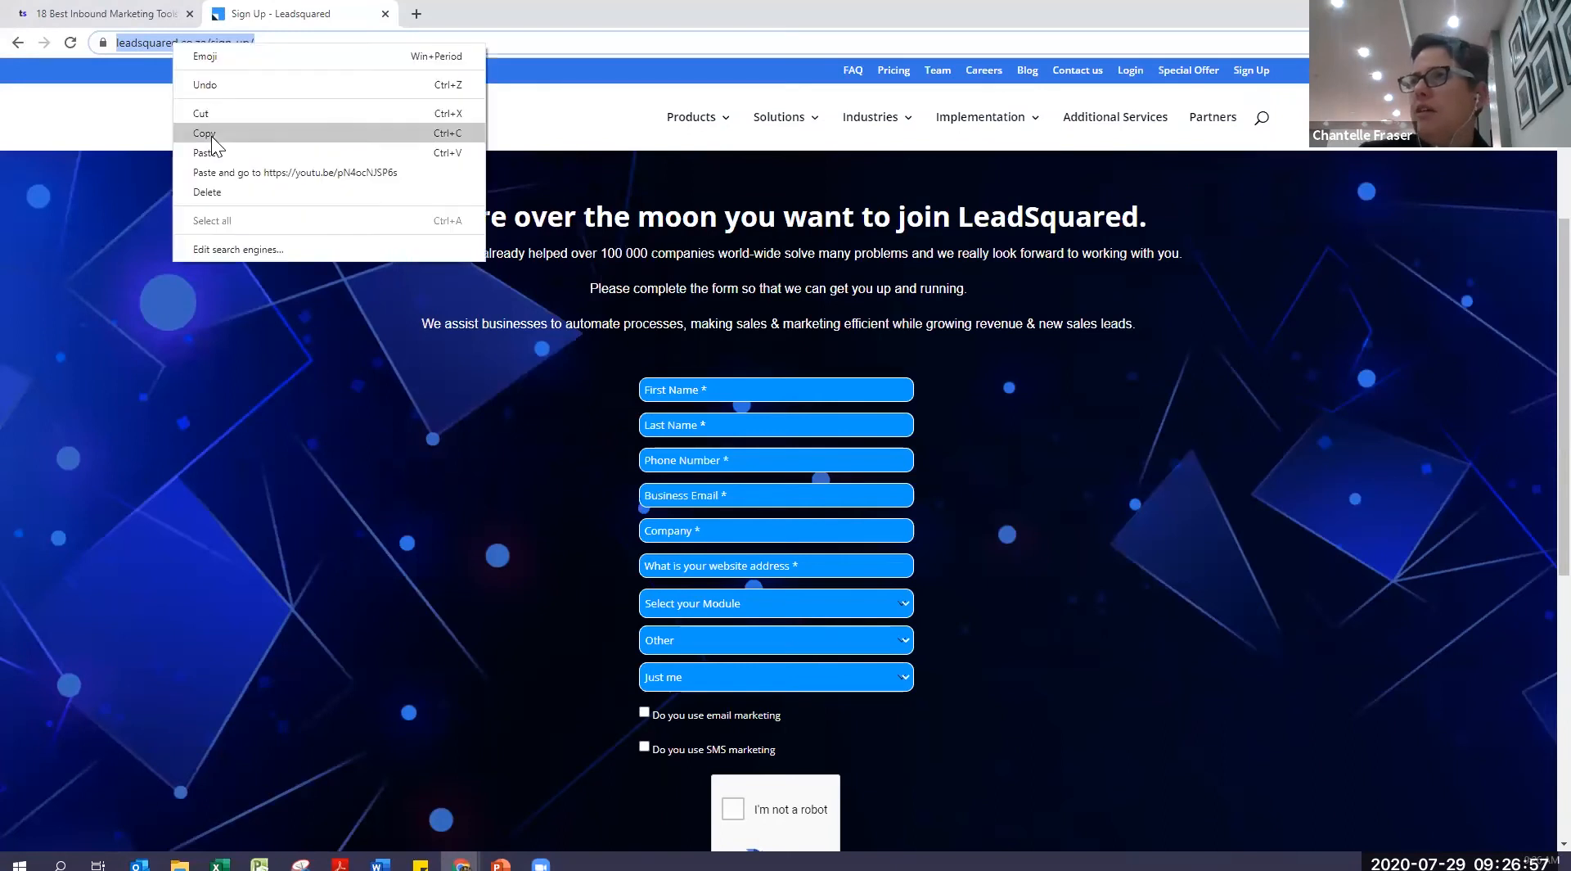
pyautogui.click(211, 136)
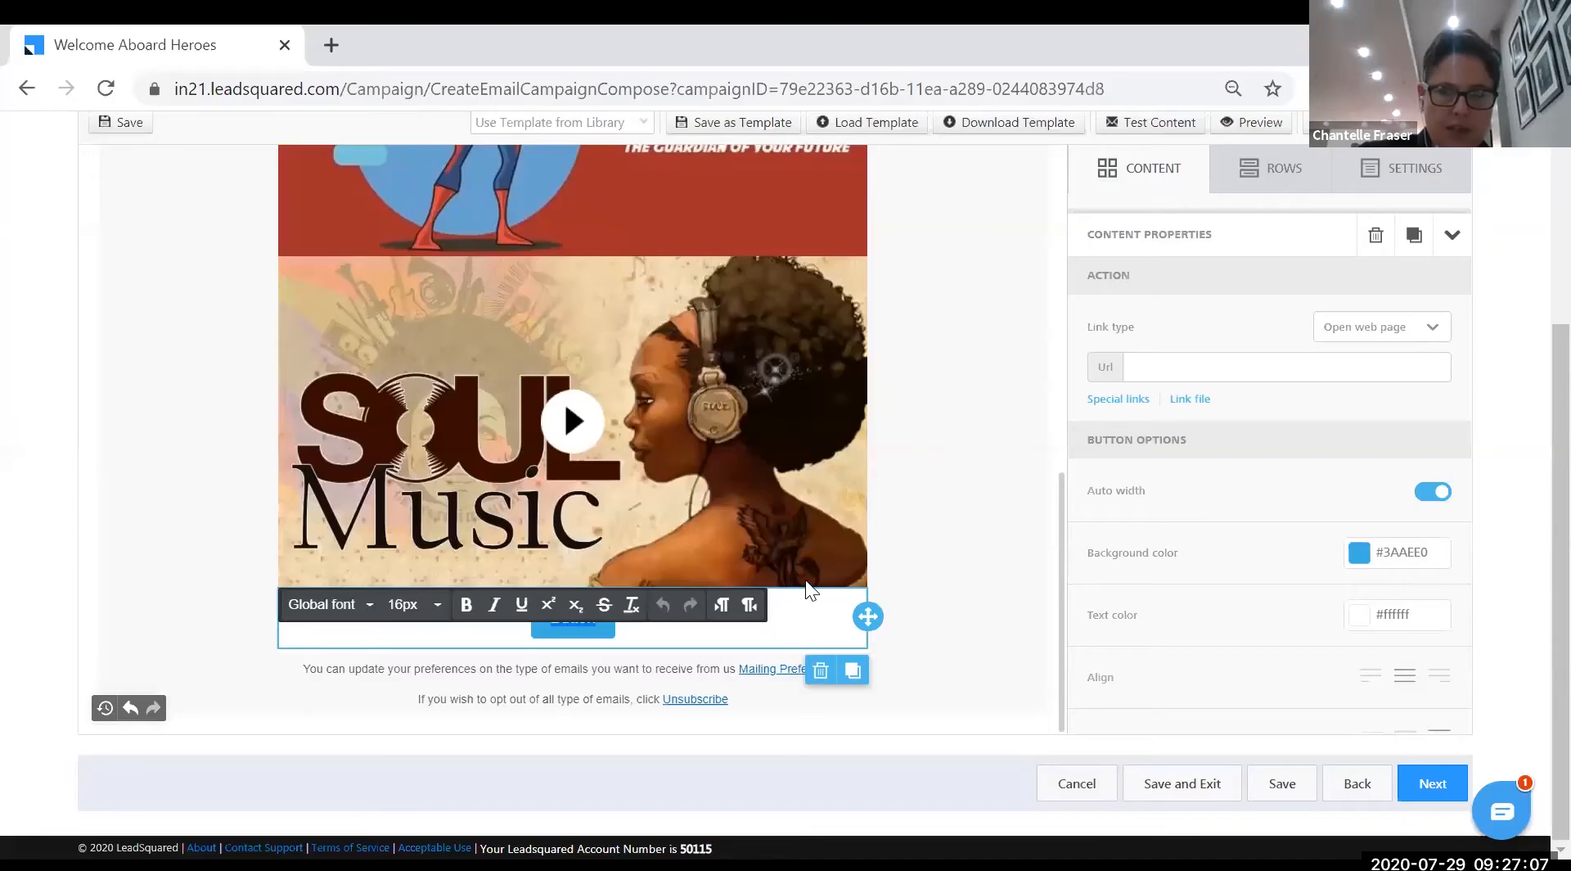
pyautogui.click(1165, 369)
pyautogui.hotkey('ctrl', 'v')
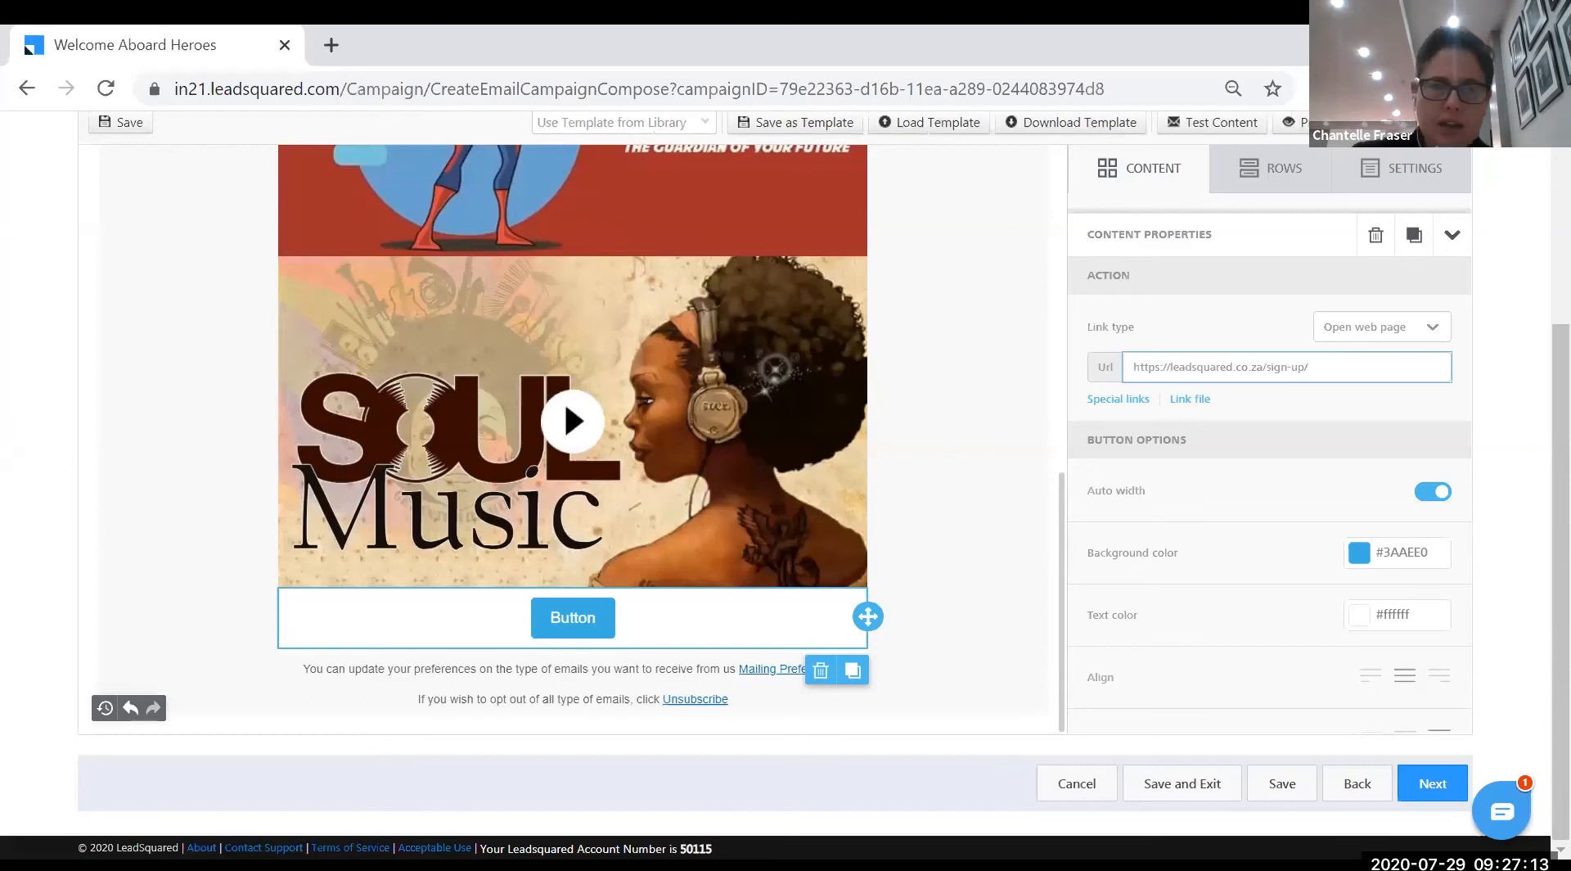
pyautogui.click(595, 617)
pyautogui.doubleClick(556, 619)
pyautogui.write('SIGN UP NOW')
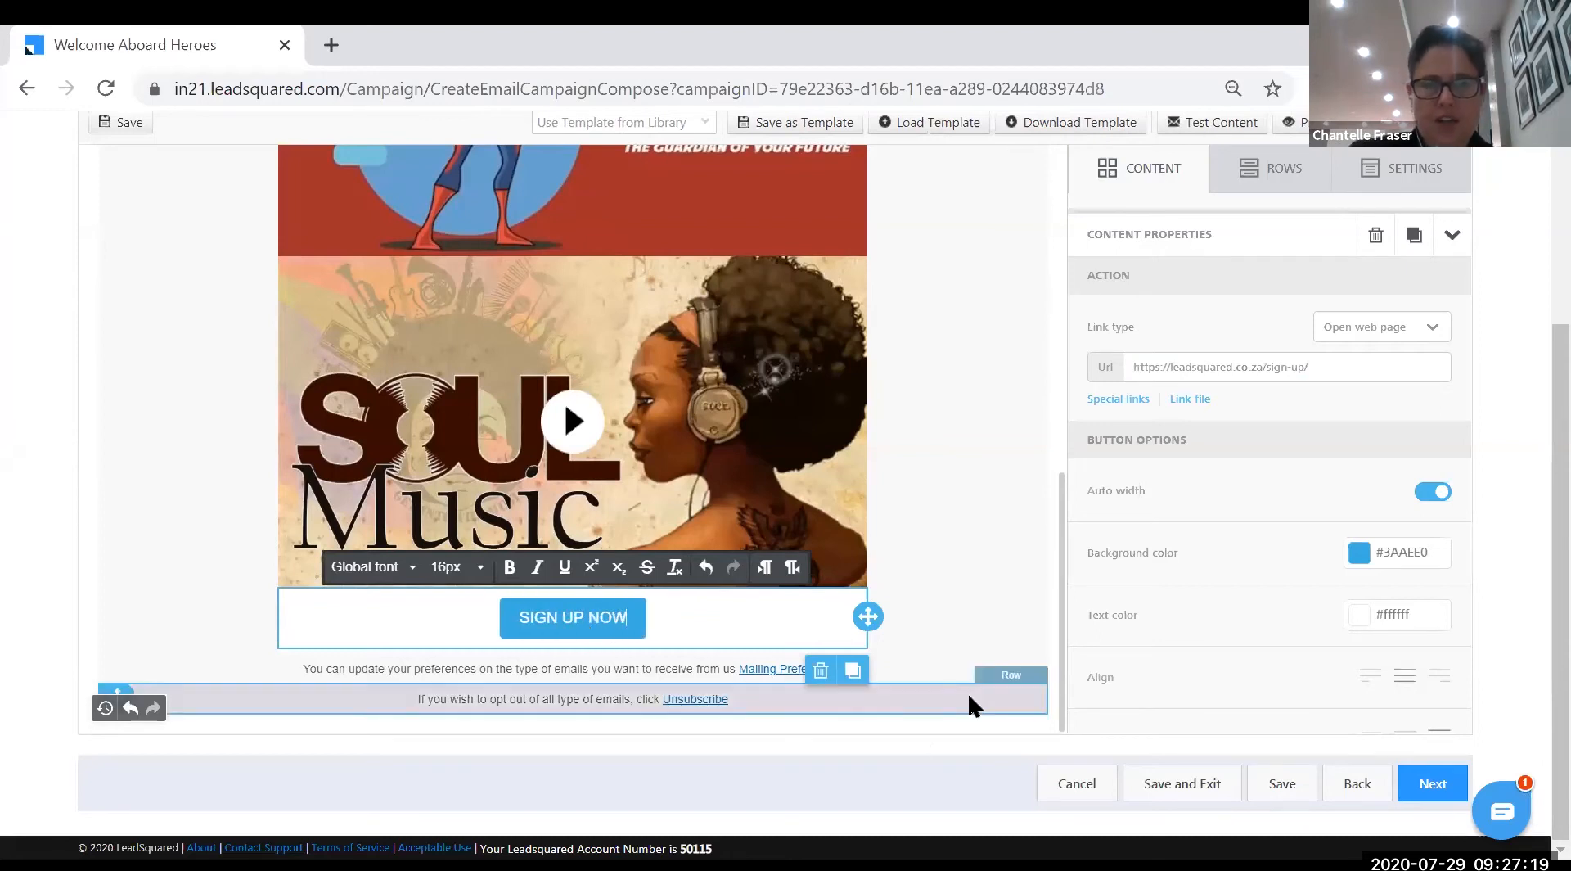
pyautogui.click(965, 692)
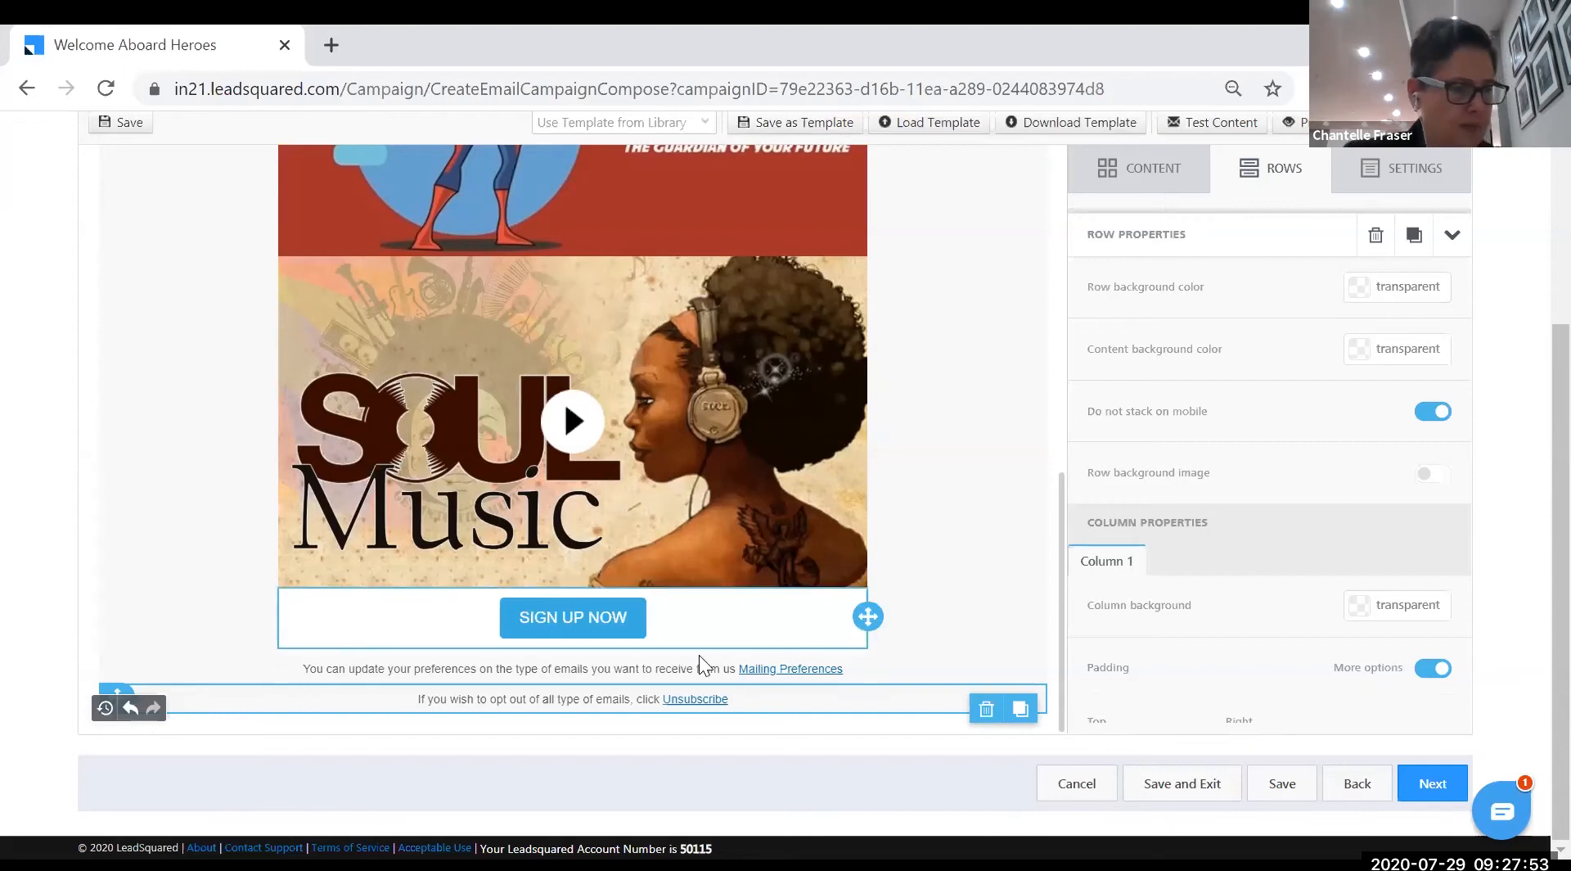
# - Add the line 'Download our brochure here' after the contact details and select 'Download'
pyautogui.click(1155, 169)
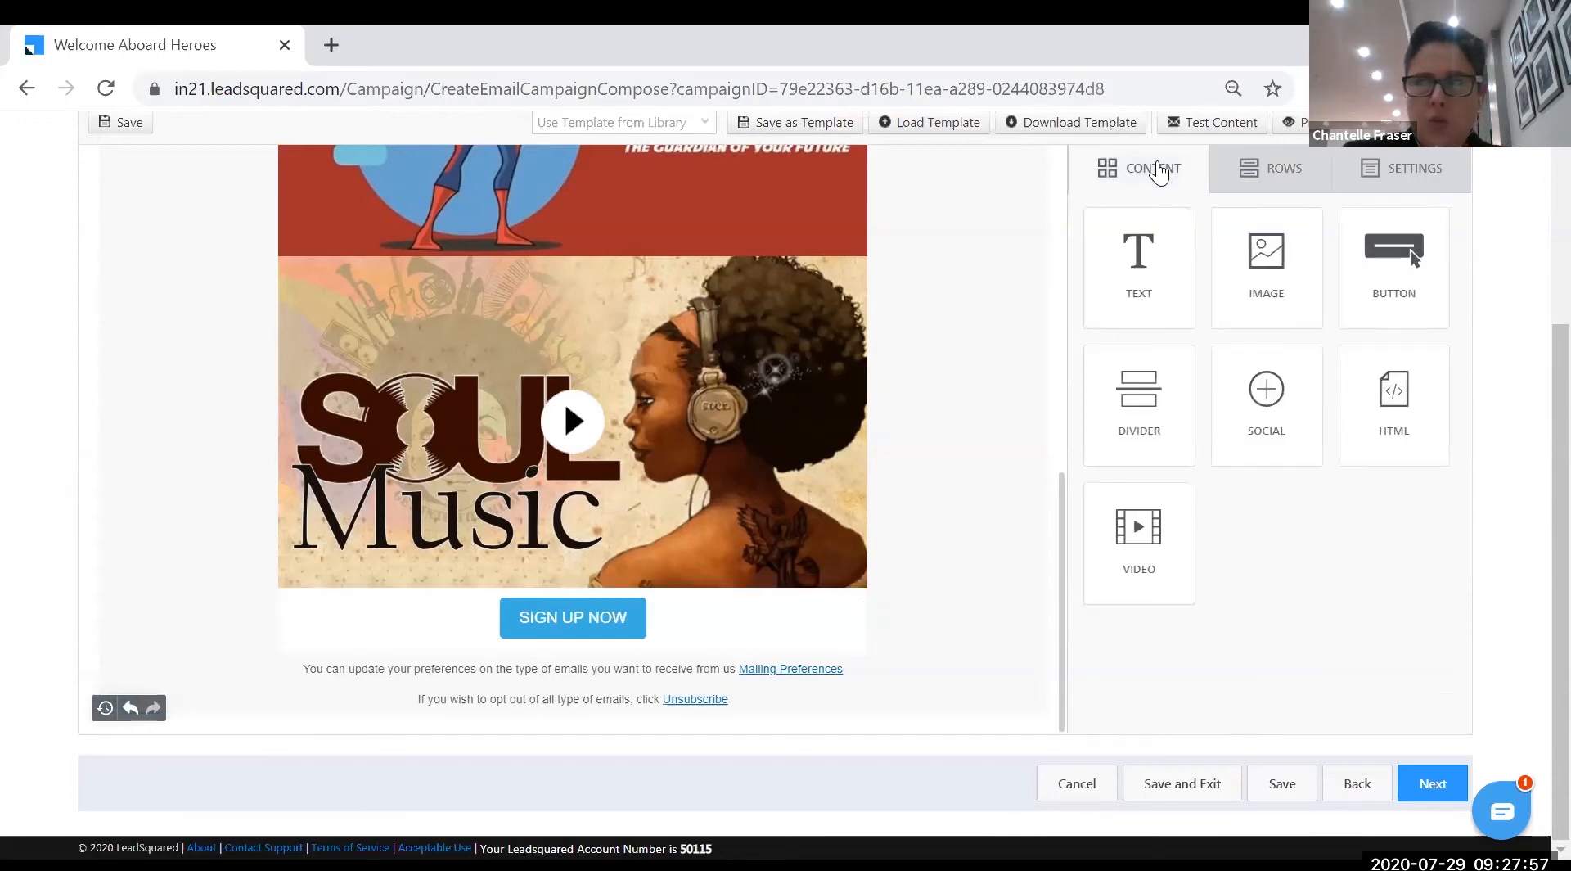
pyautogui.scroll(8, 757, 483)
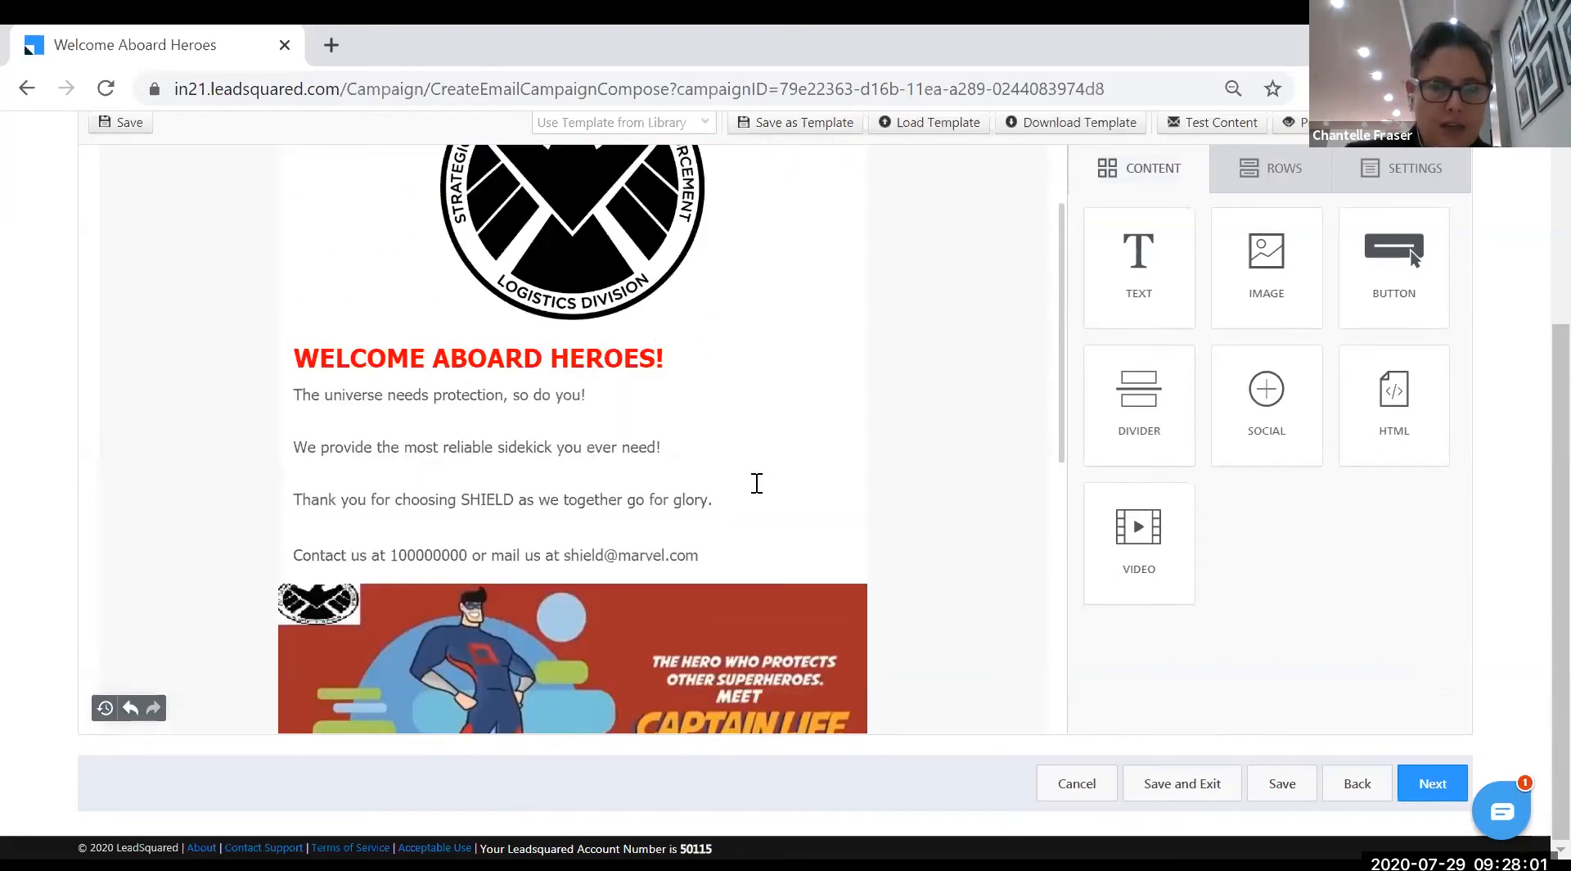
pyautogui.click(740, 552)
pyautogui.press('Return')
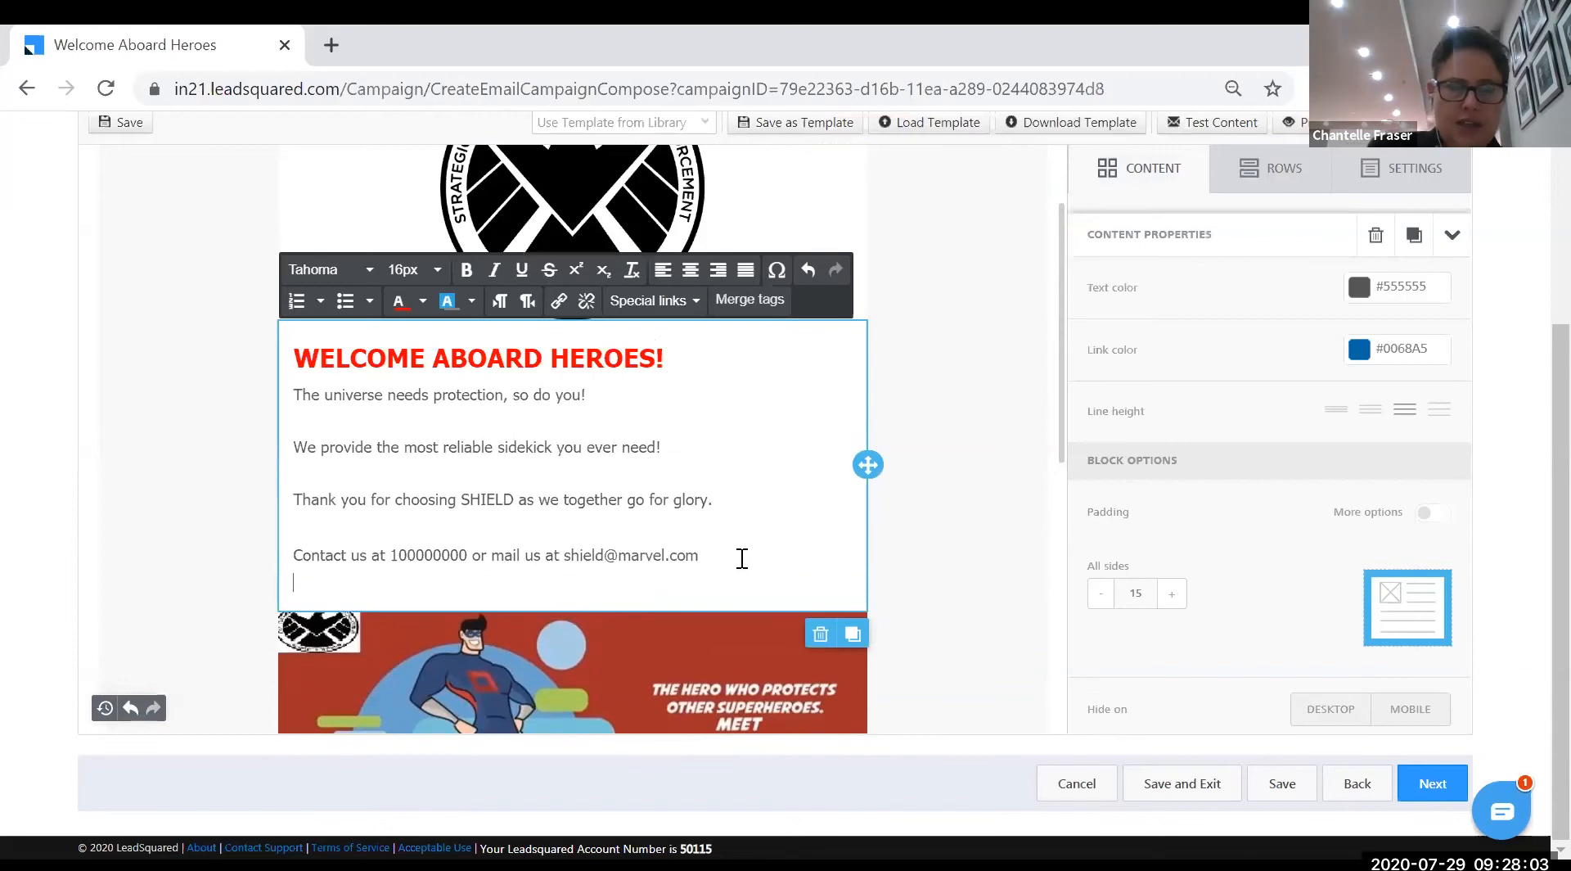
pyautogui.press('Return')
pyautogui.write('Downl')
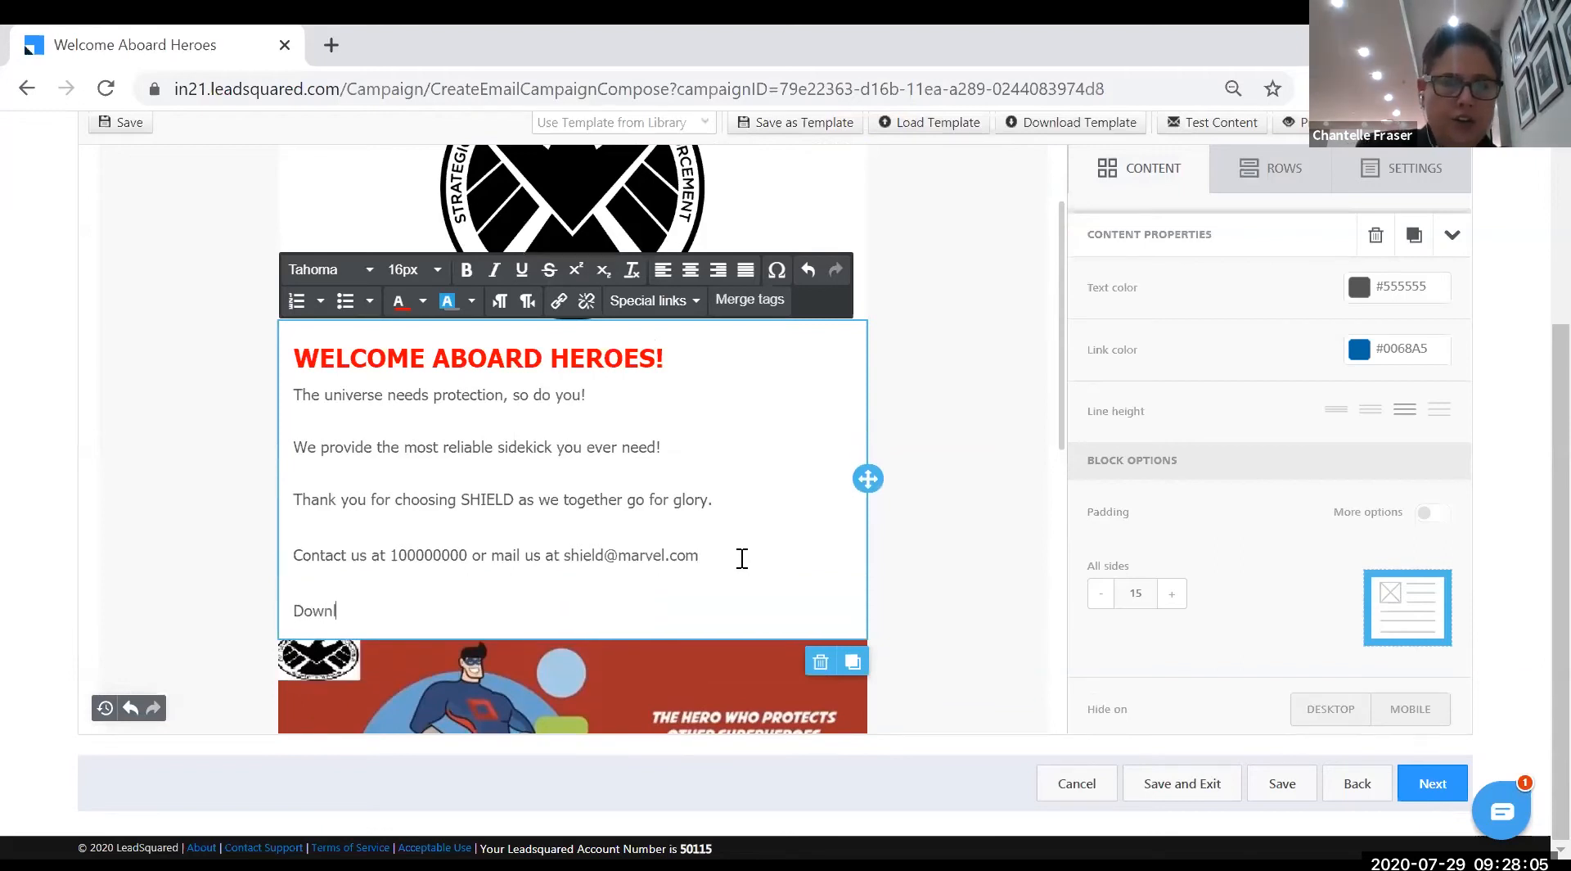
pyautogui.write('oad our brochure here')
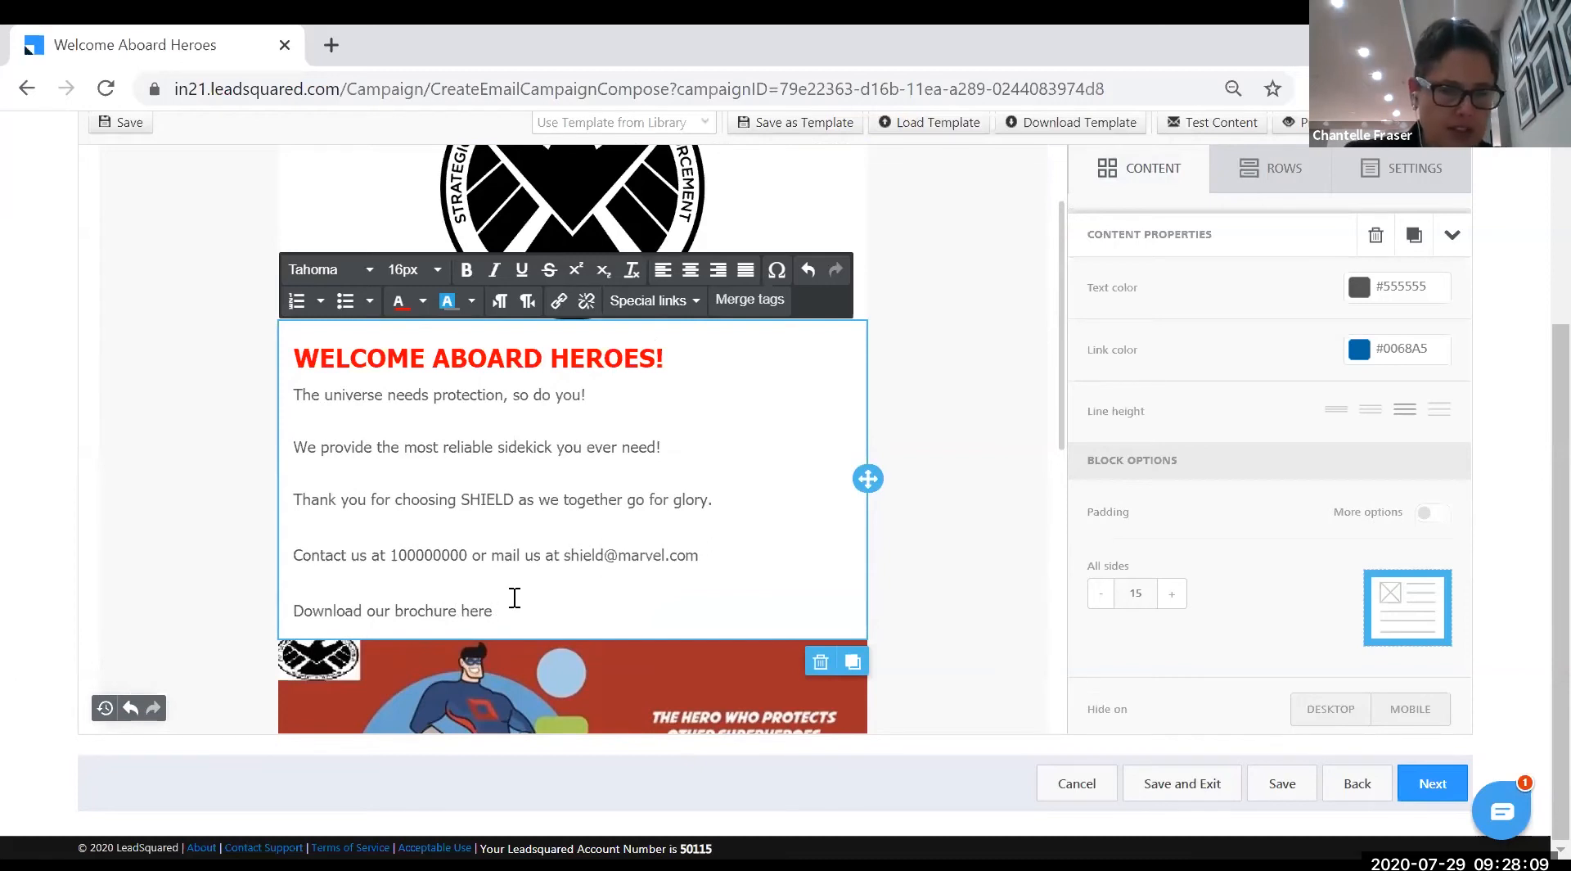
pyautogui.moveTo(303, 610); pyautogui.dragTo(362, 612)
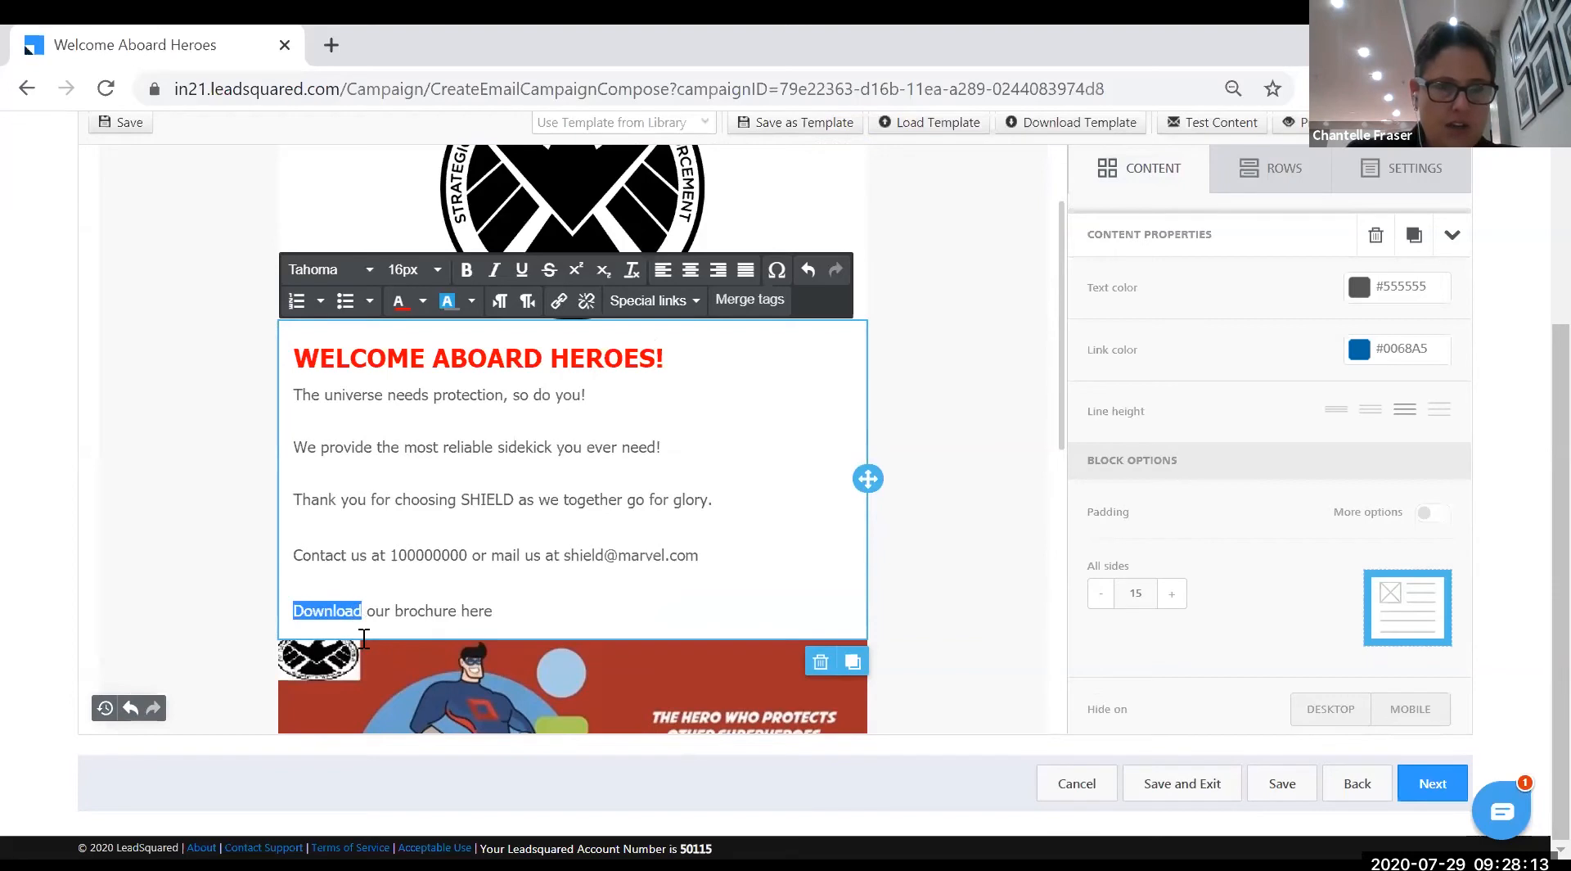
# - Start a link on 'Download' with File Manager as the link type
pyautogui.click(559, 309)
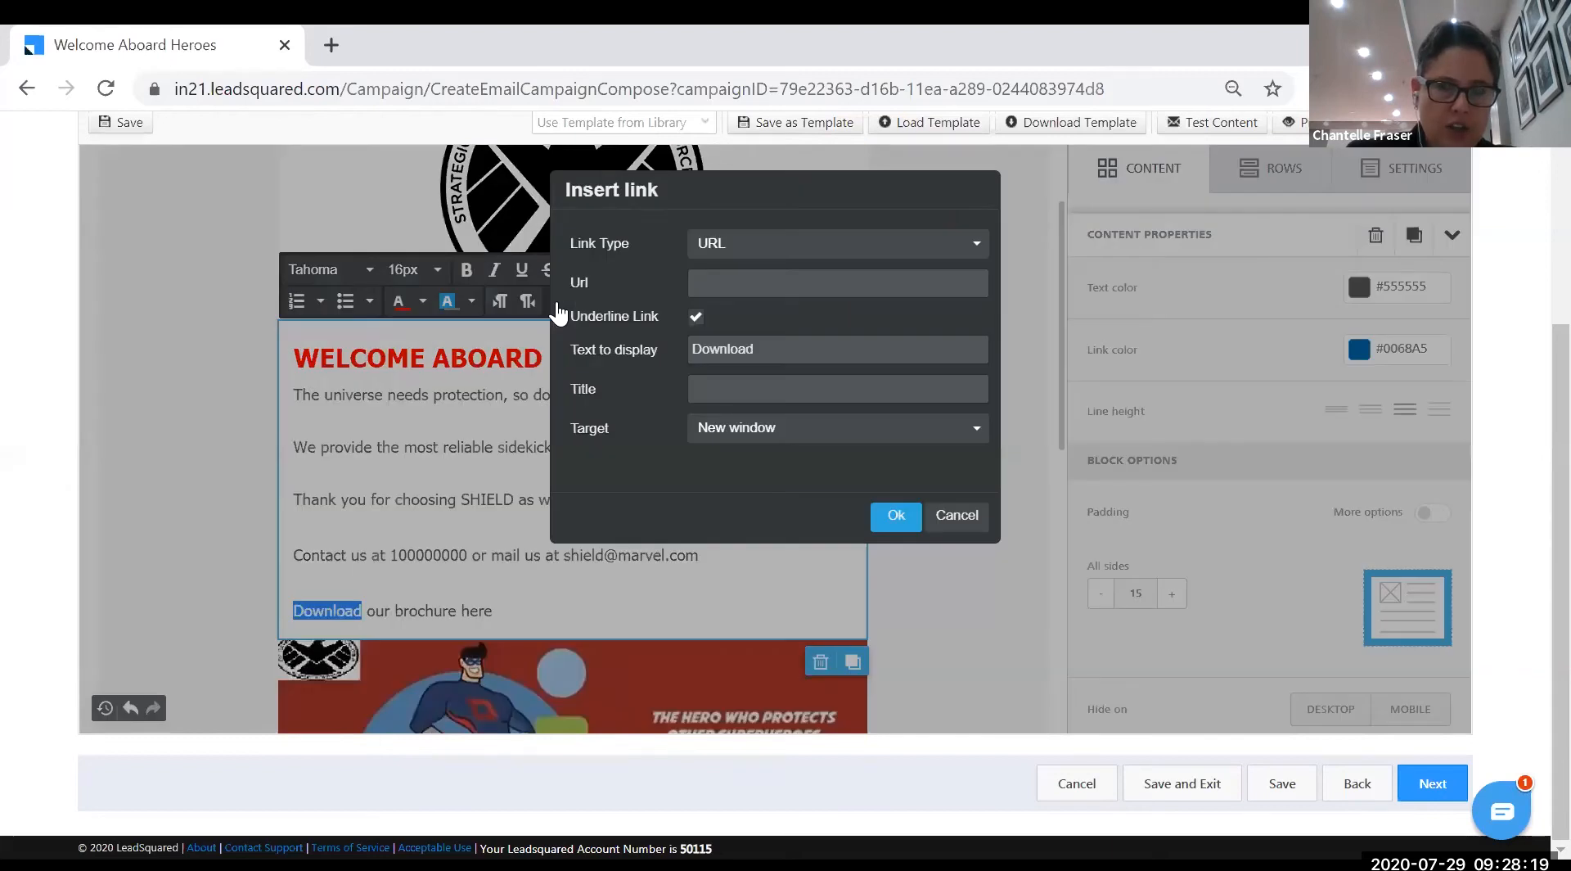
pyautogui.click(966, 244)
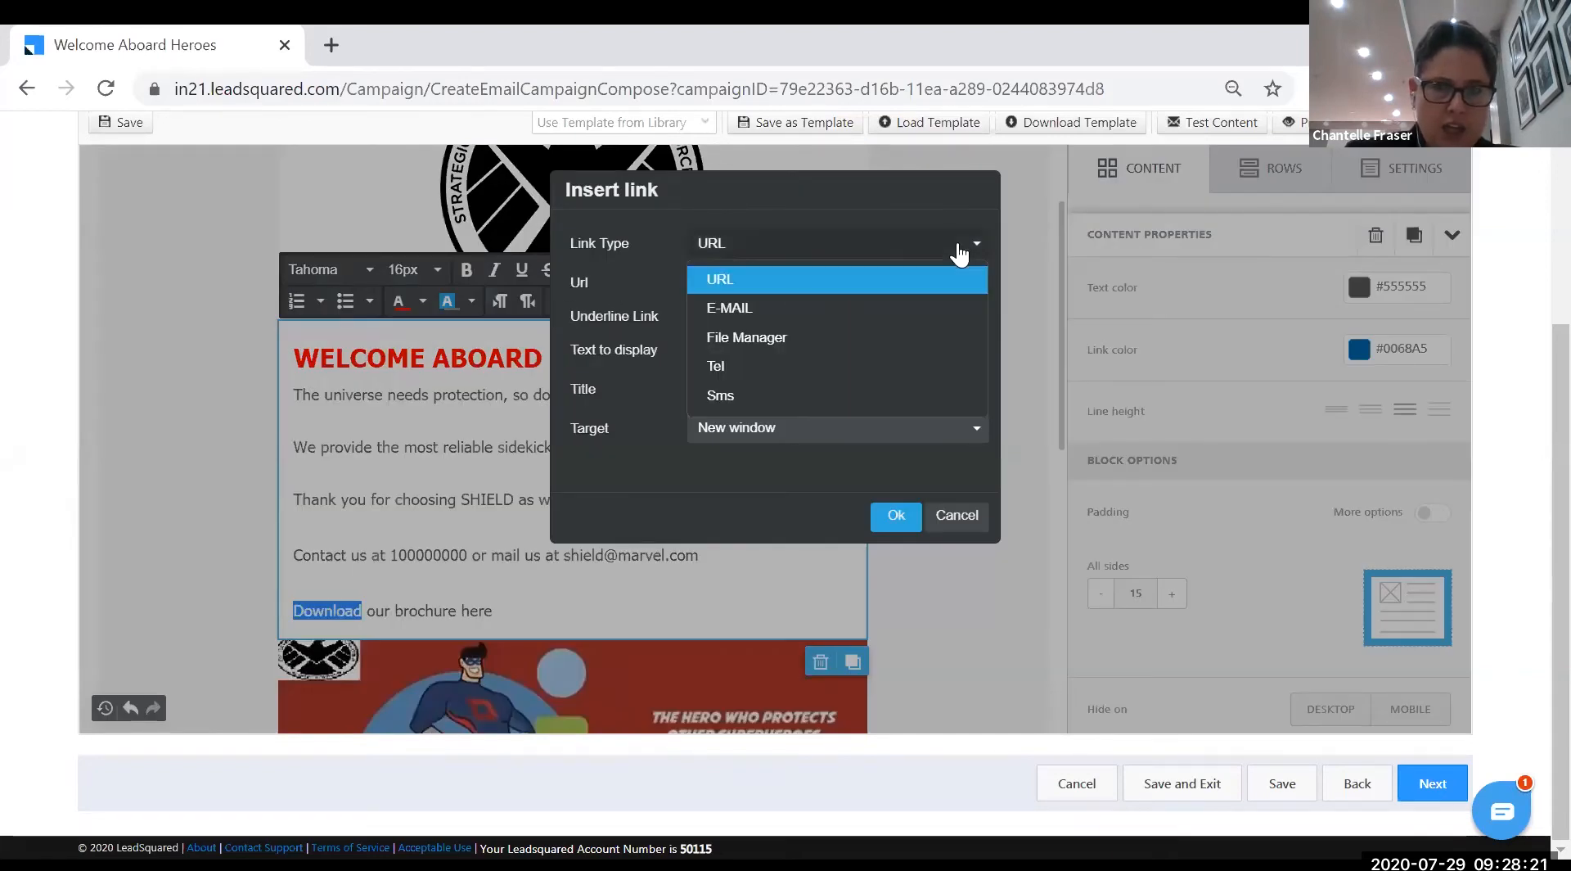
pyautogui.click(778, 349)
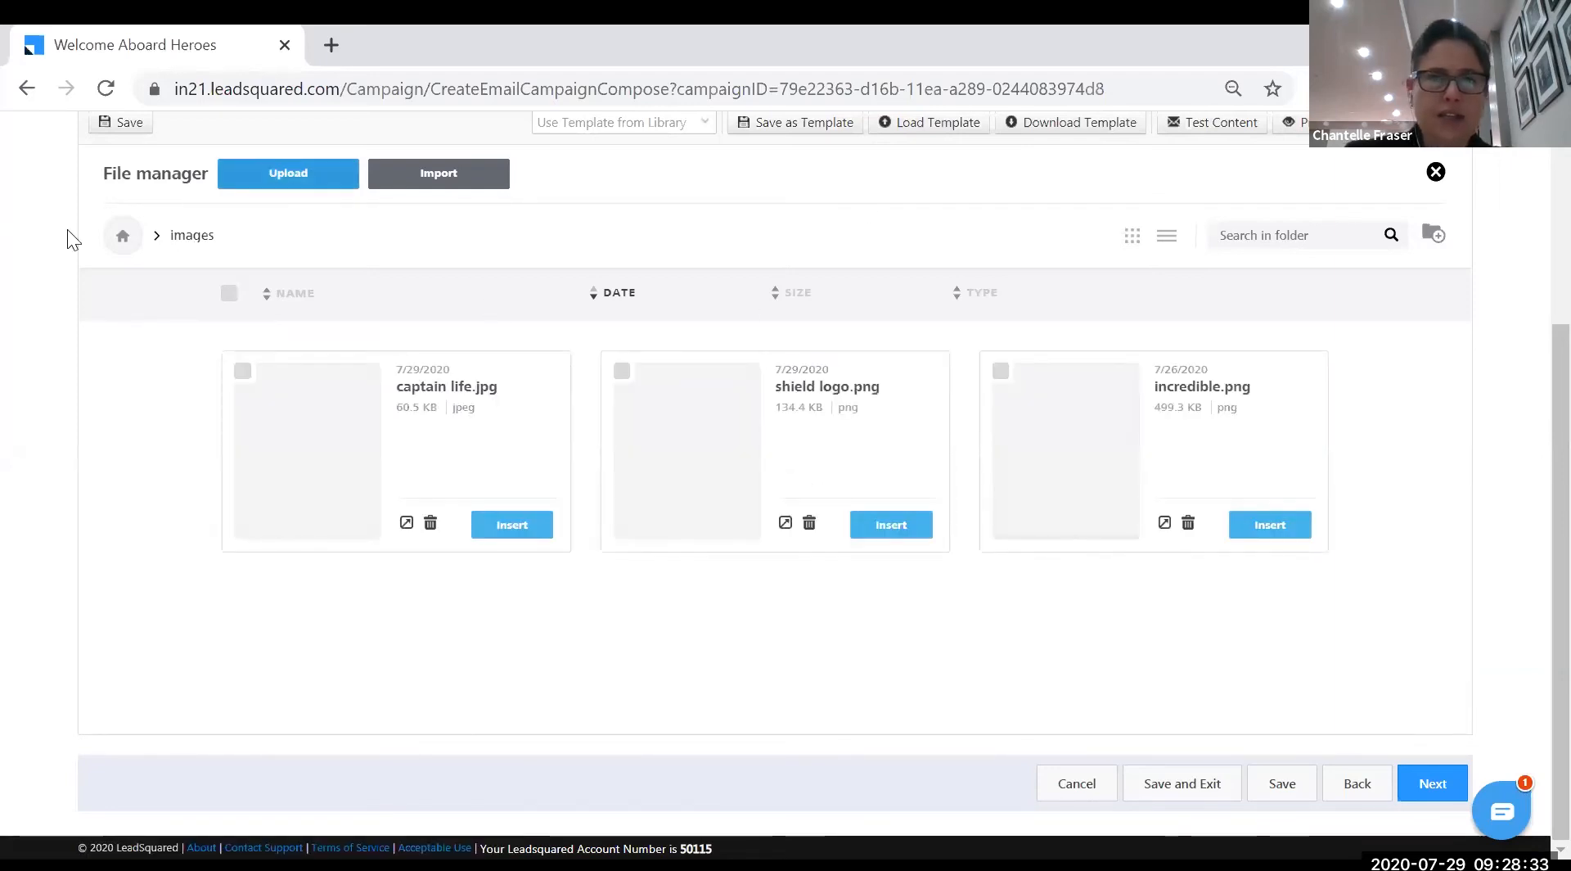
# - Upload the Desktop document 'Chapter 1 - Welcome to LeadSquared' into the documents folder
pyautogui.click(123, 238)
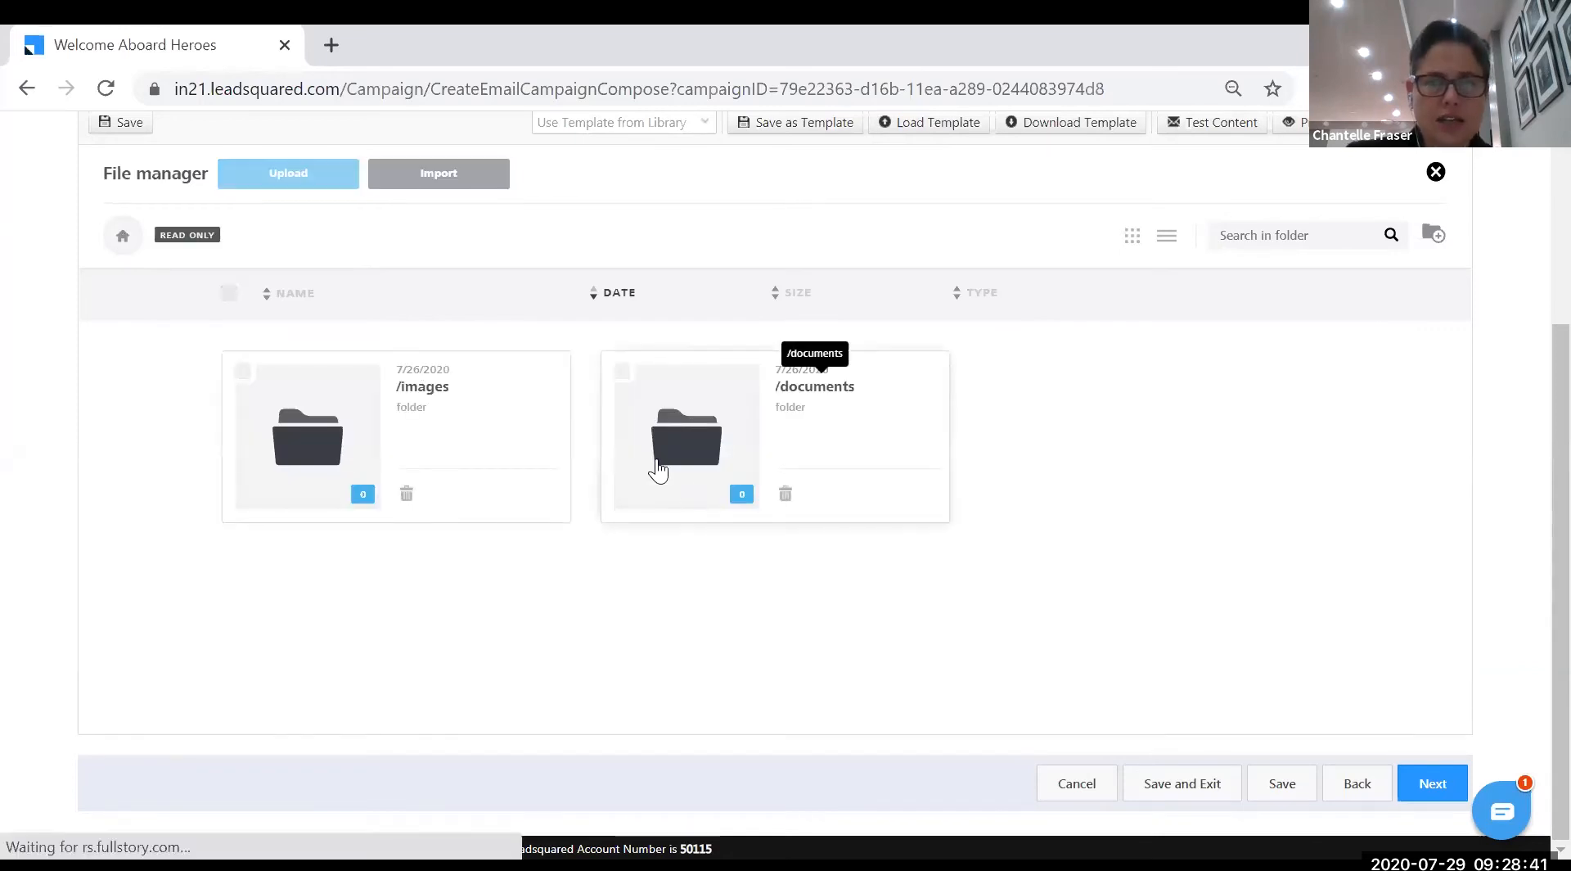
pyautogui.click(702, 501)
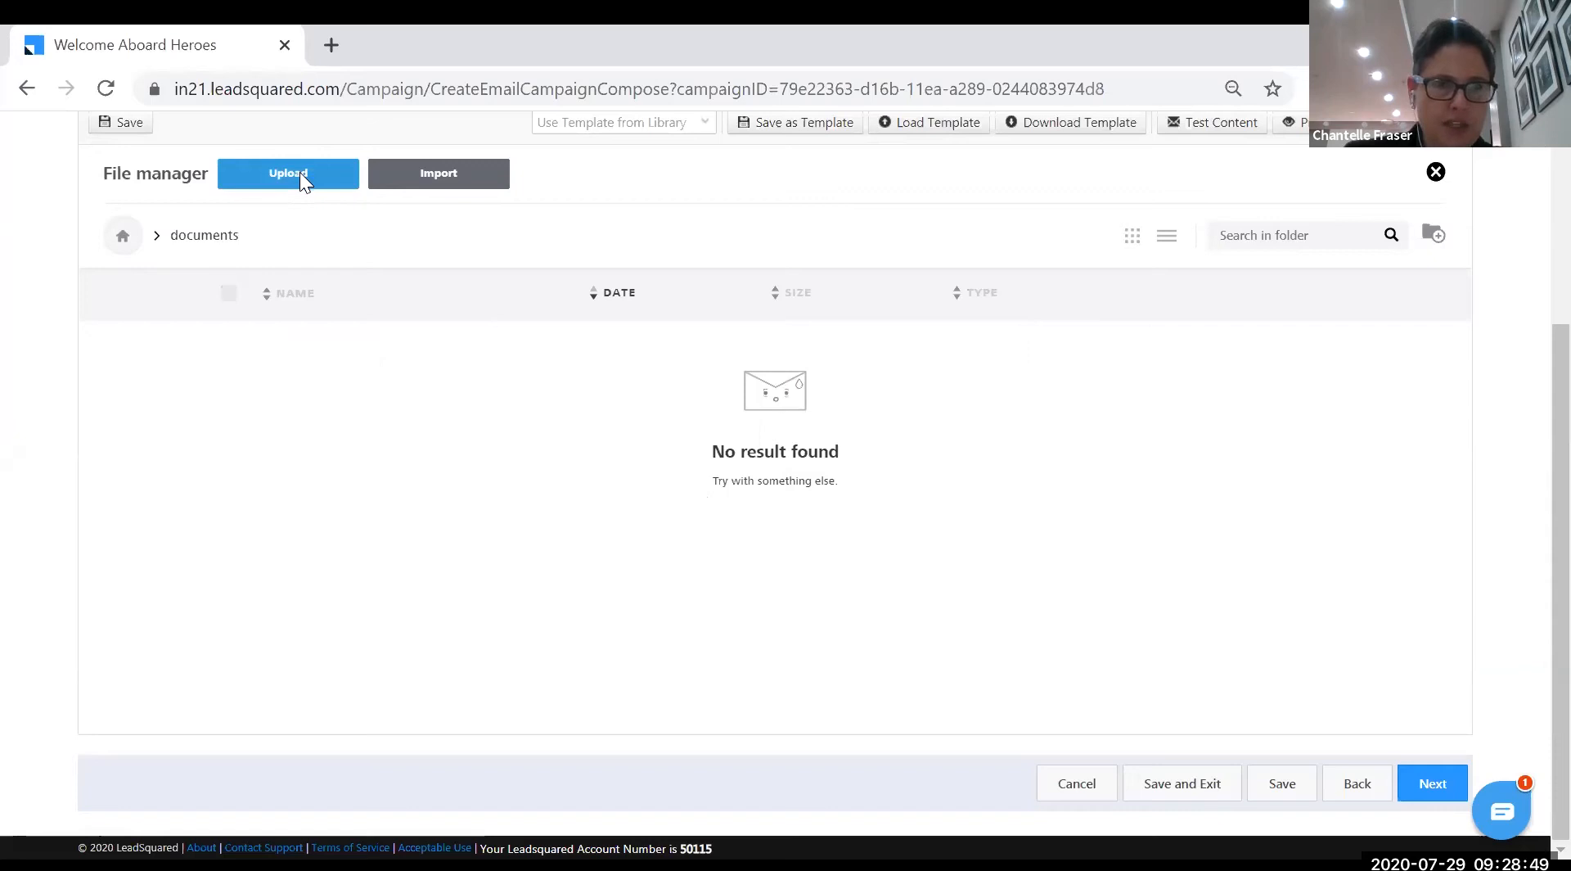
pyautogui.click(300, 174)
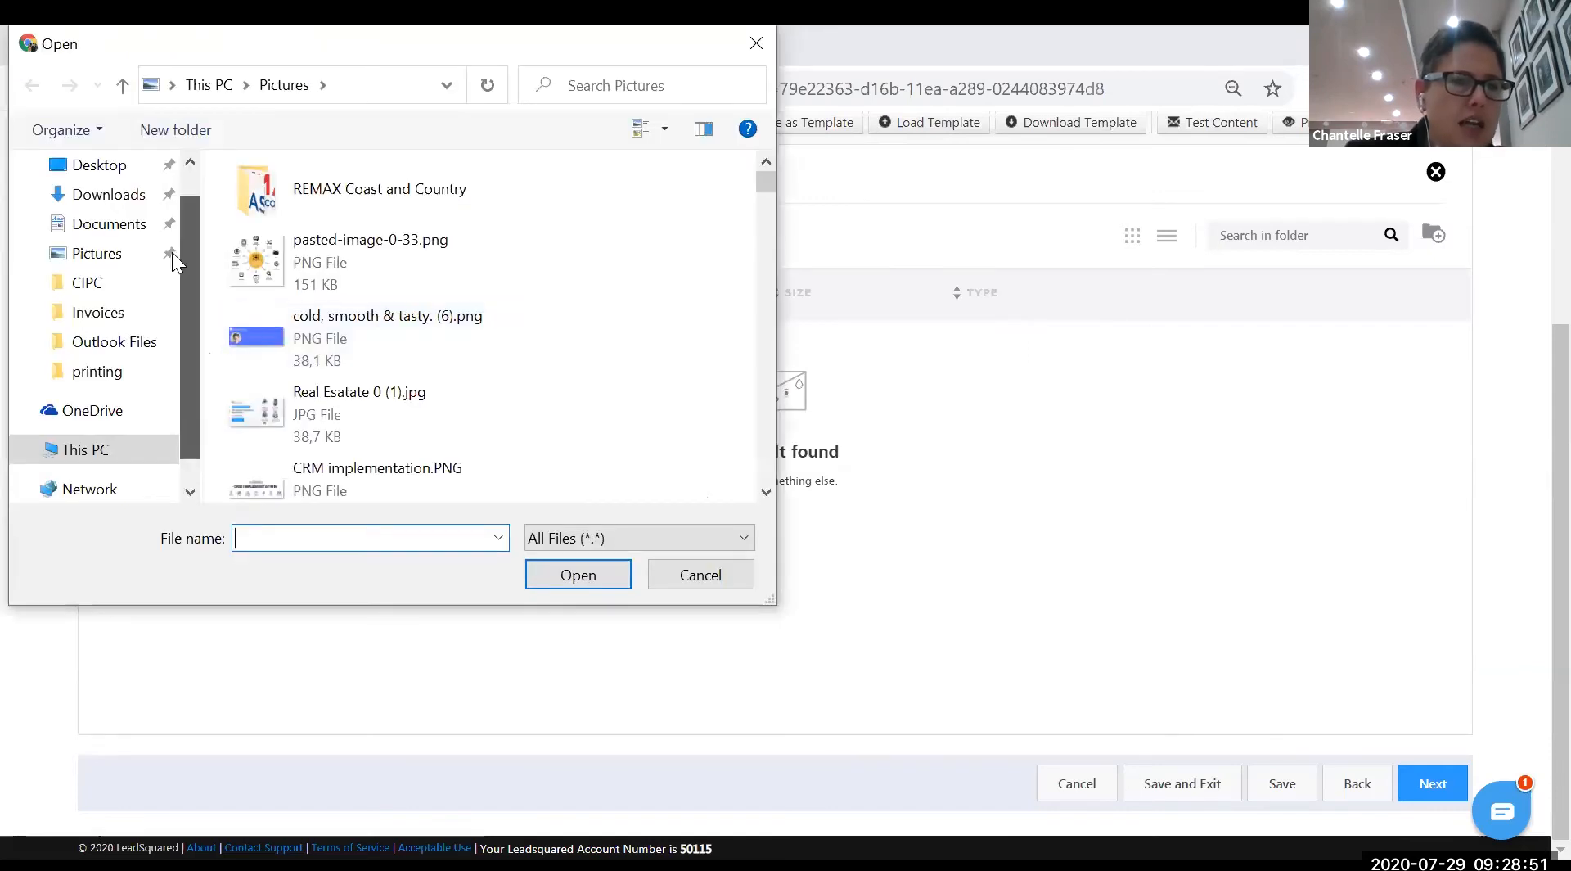
pyautogui.scroll(1, 139, 233)
pyautogui.click(102, 213)
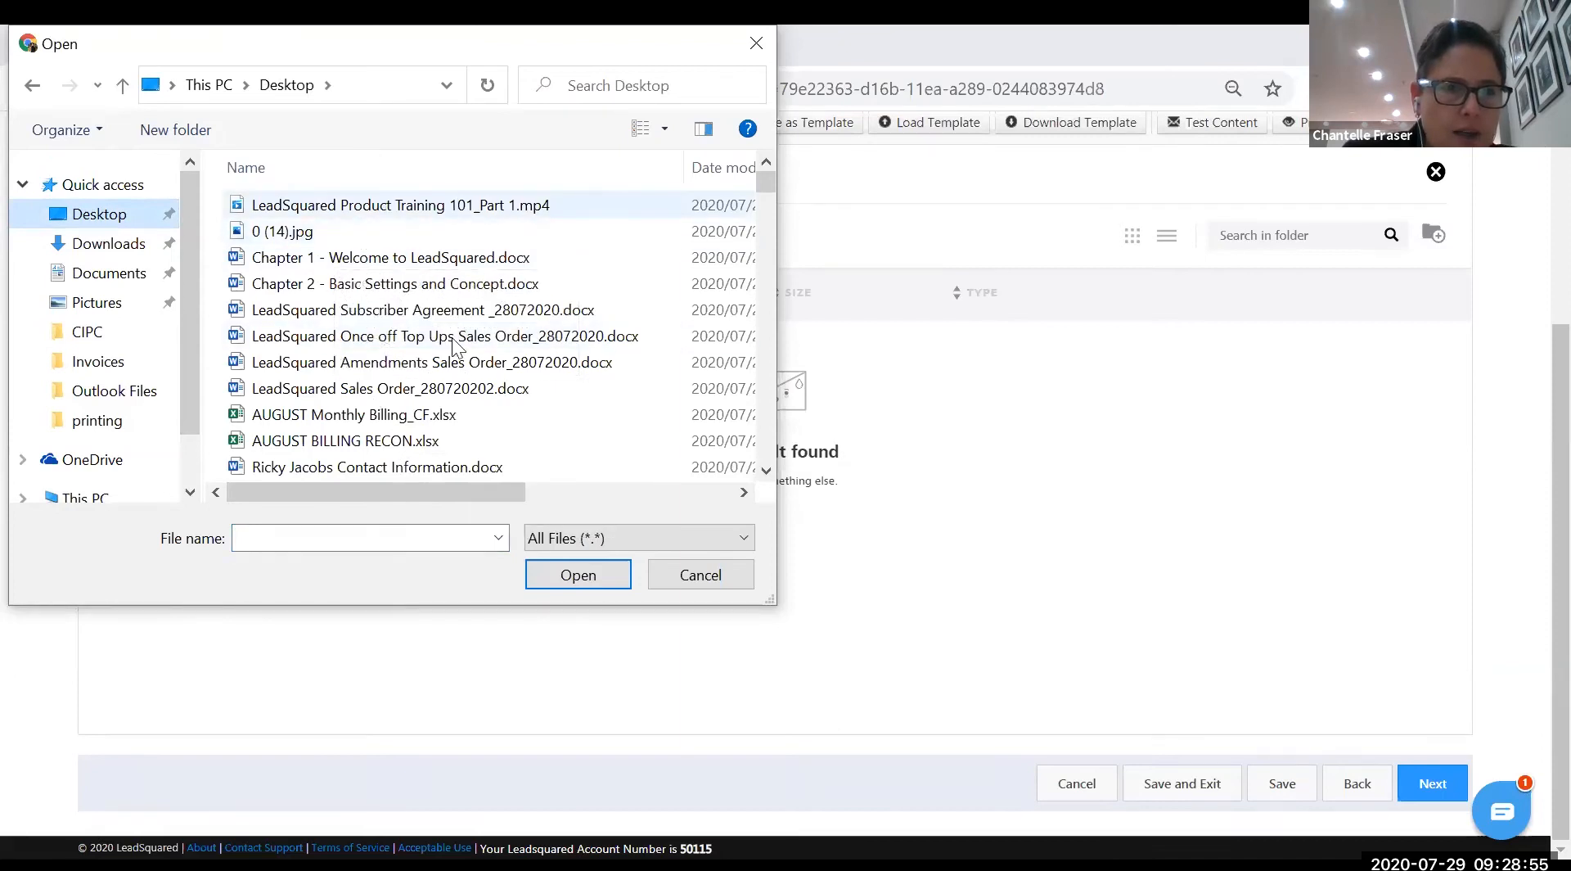
pyautogui.click(398, 265)
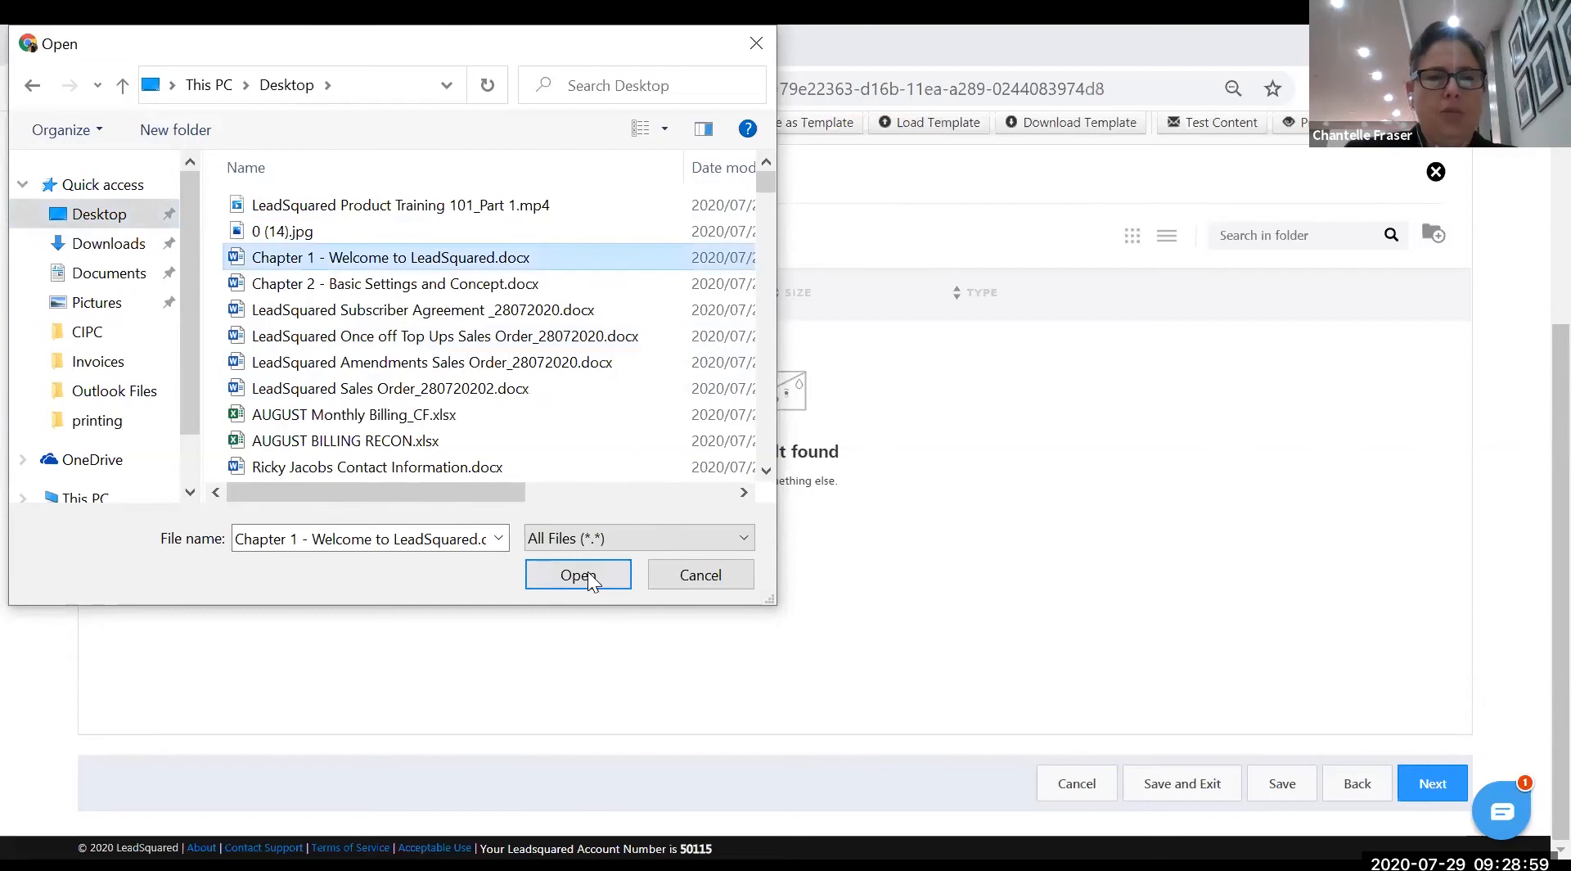
pyautogui.click(590, 576)
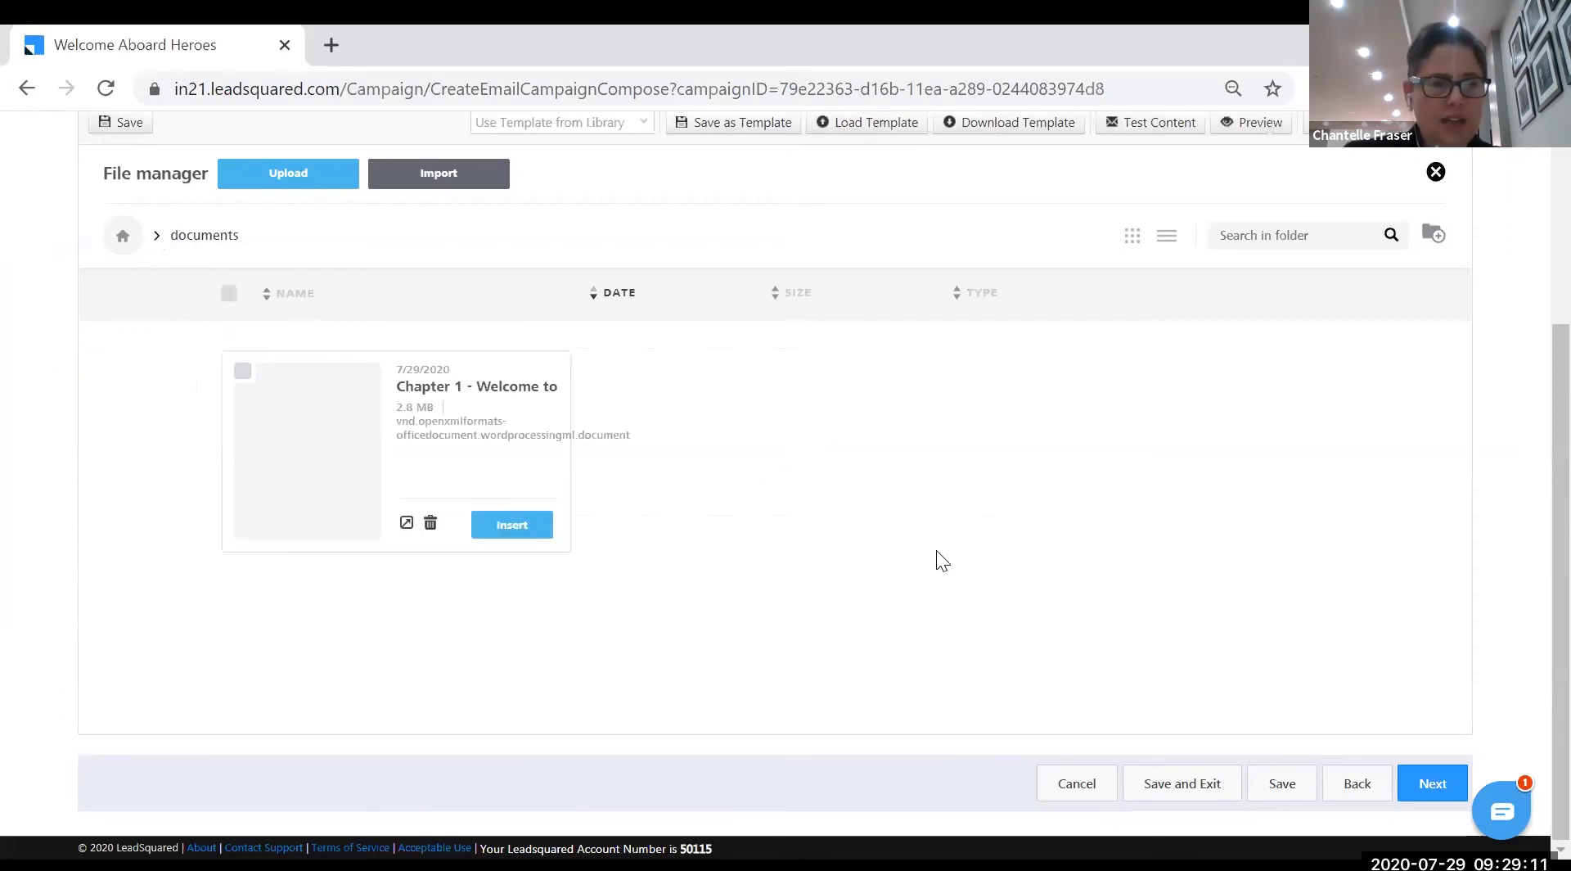
# - Link 'Download' to the uploaded brochure with the title 'Sales Brochure'
pyautogui.click(514, 525)
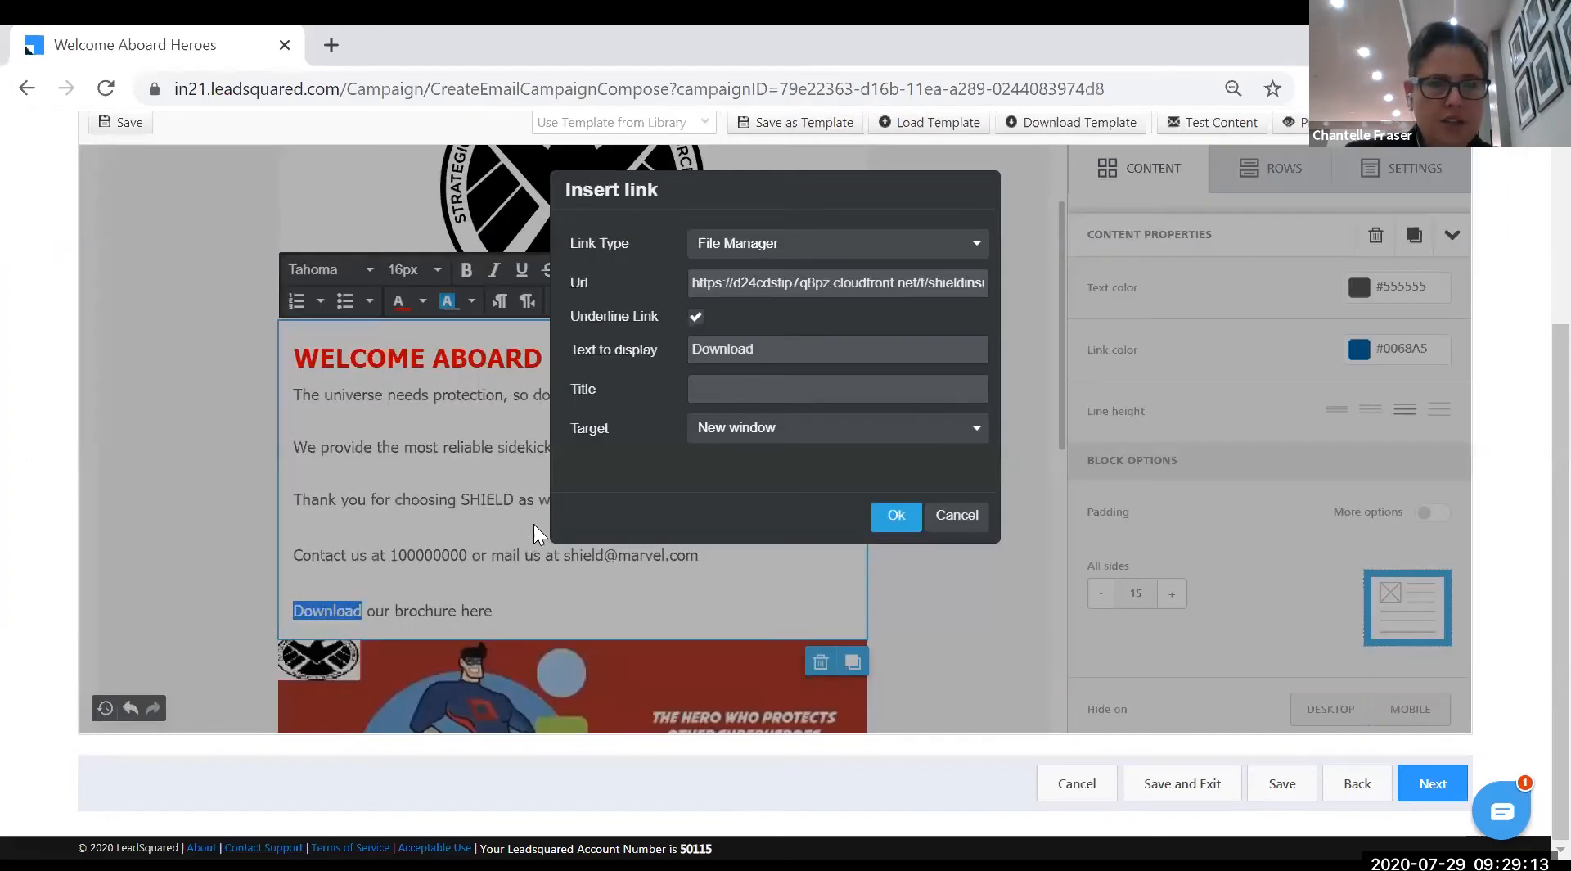
pyautogui.click(773, 381)
pyautogui.write('Sales Brochure')
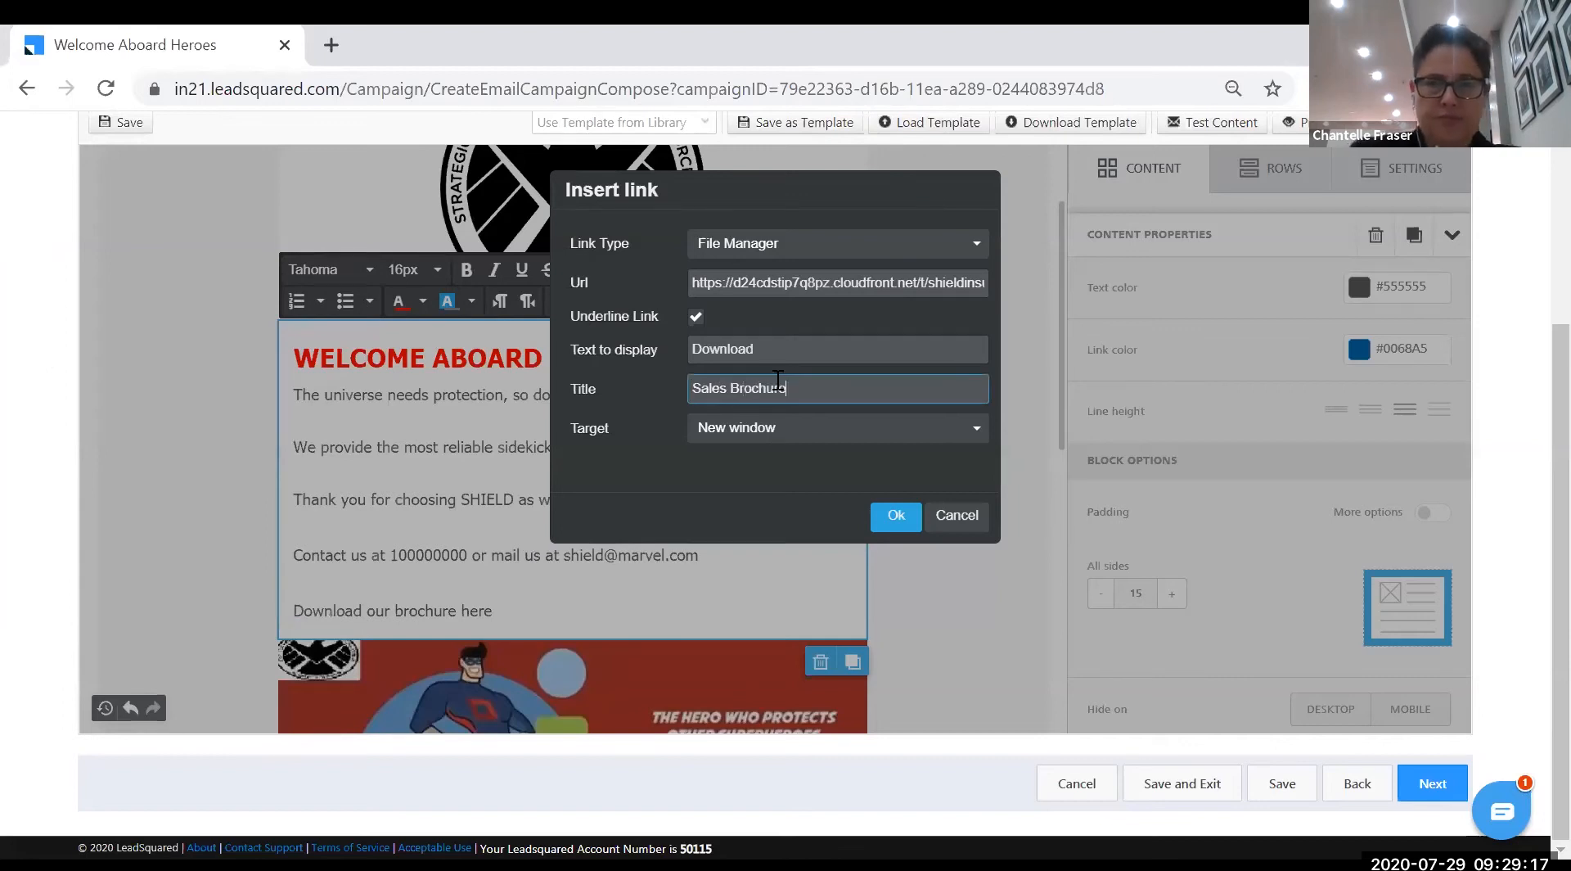
pyautogui.click(898, 517)
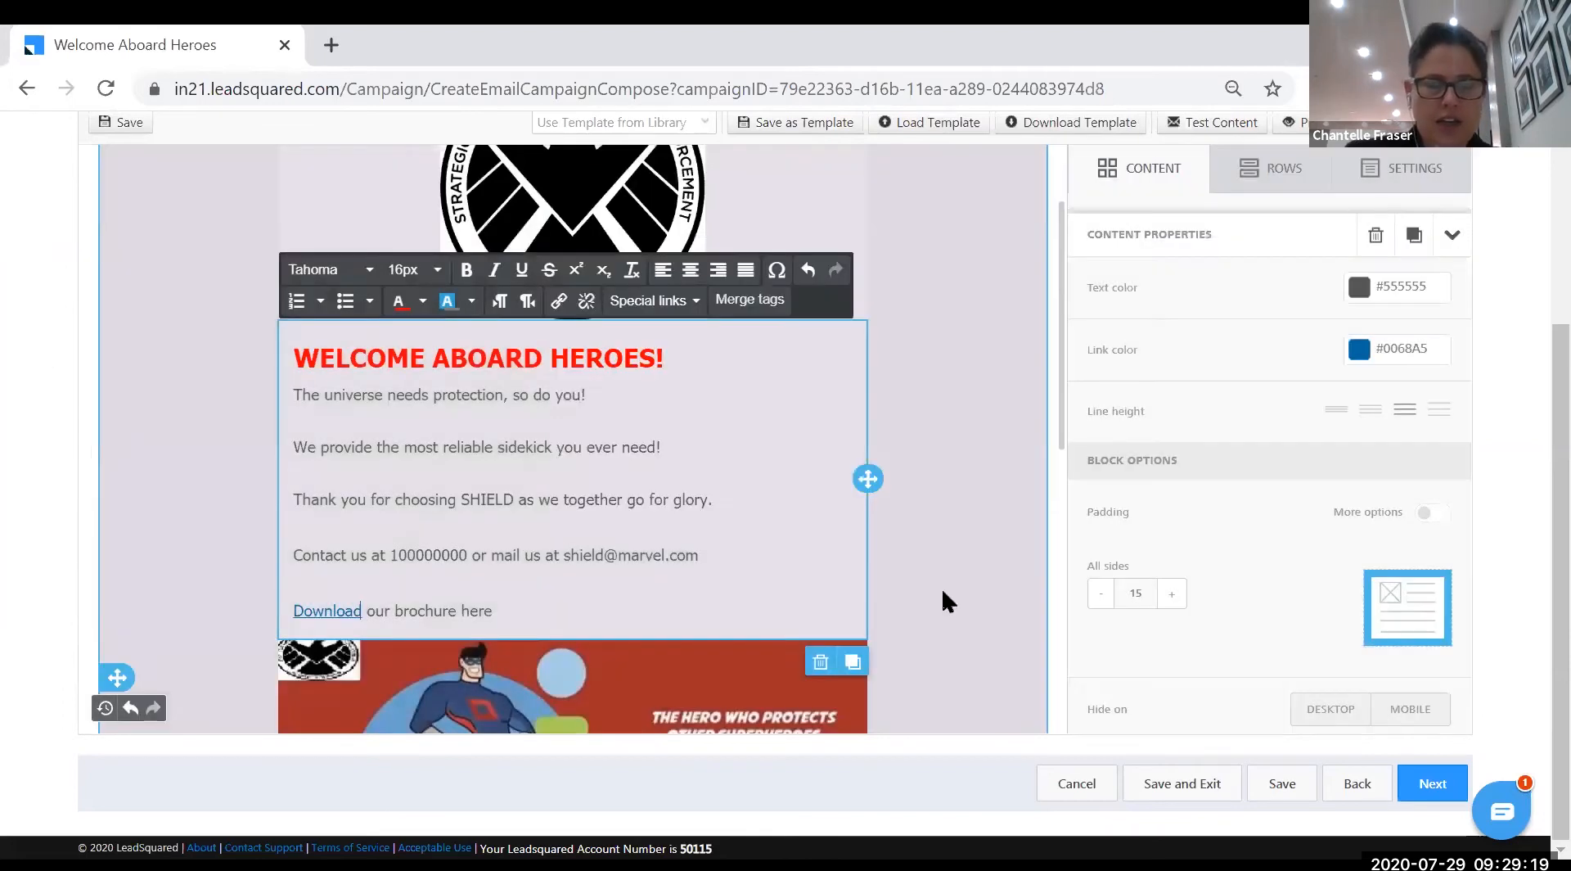
pyautogui.click(984, 625)
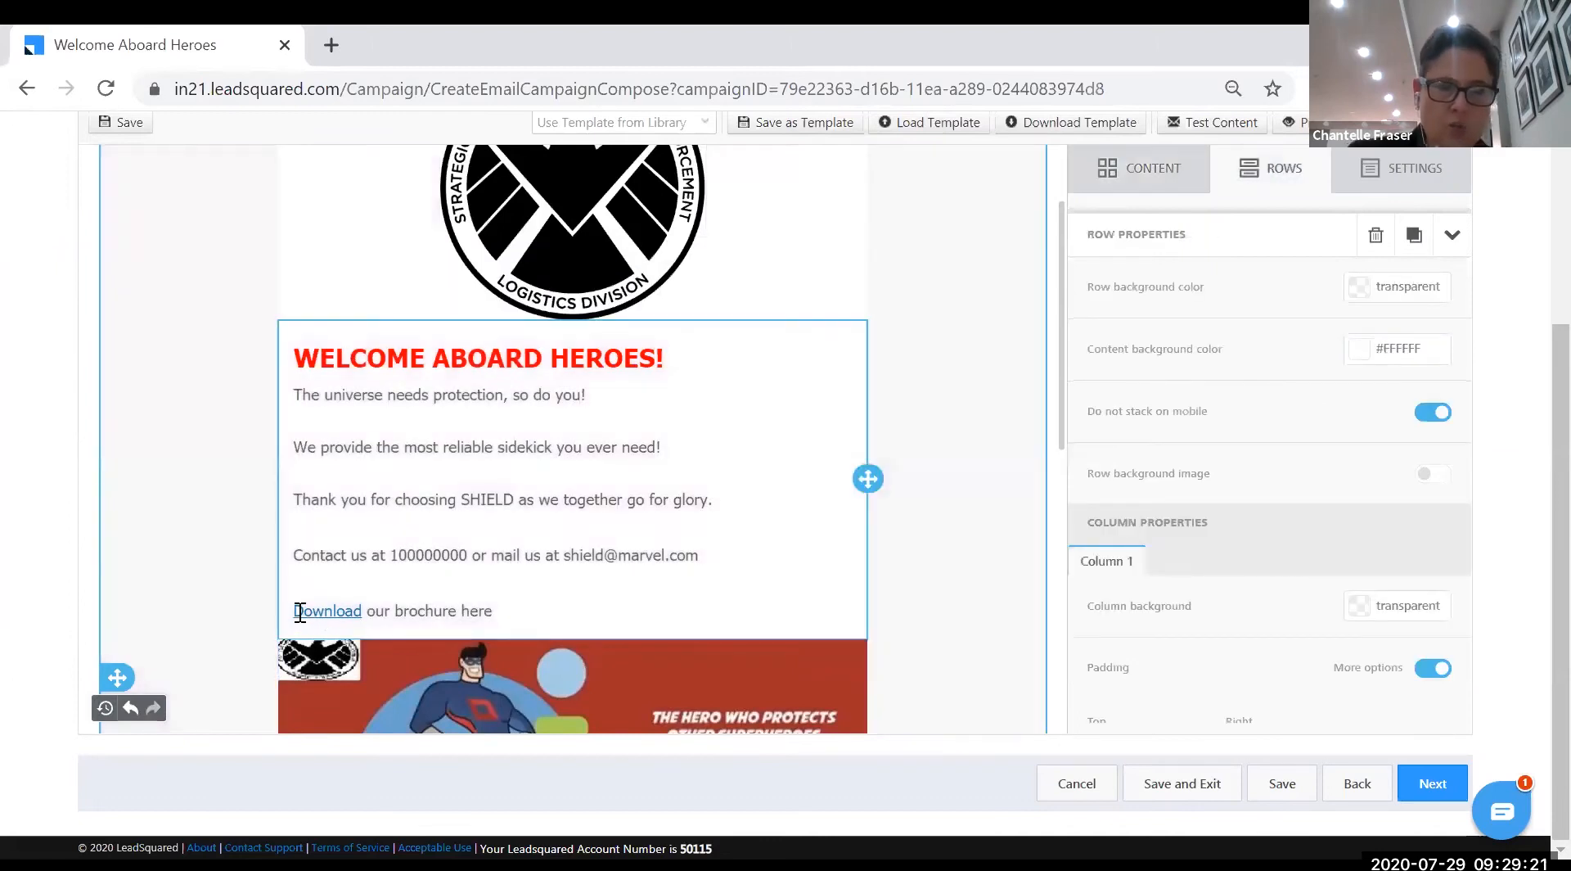
pyautogui.moveTo(324, 605)
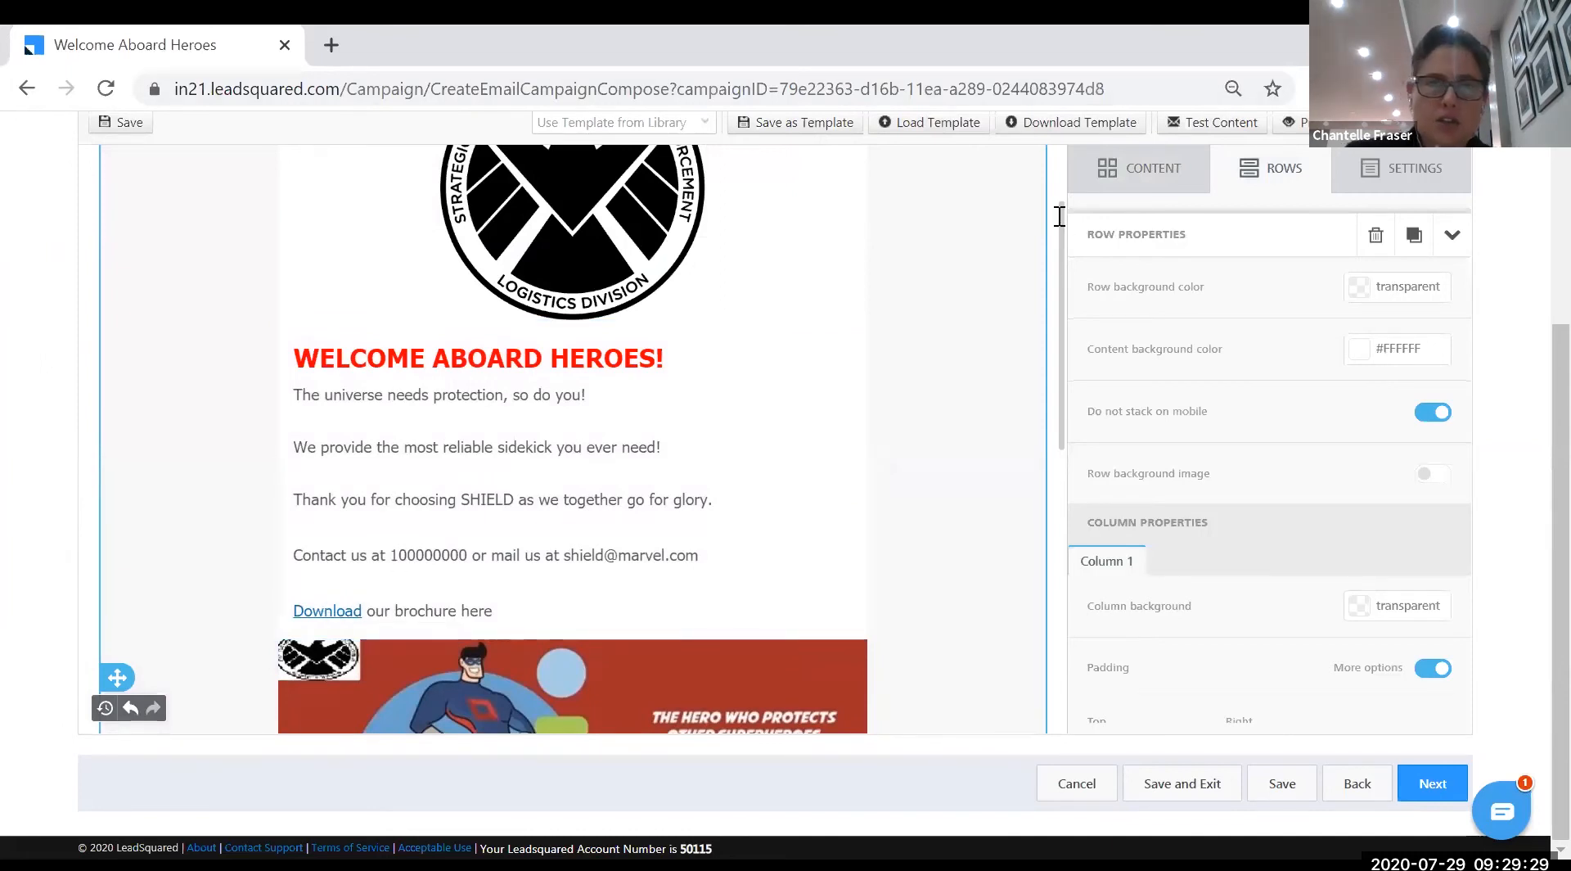
# - Preview the finished email in the desktop layout, scrolling through it
pyautogui.scroll(5, 702, 471)
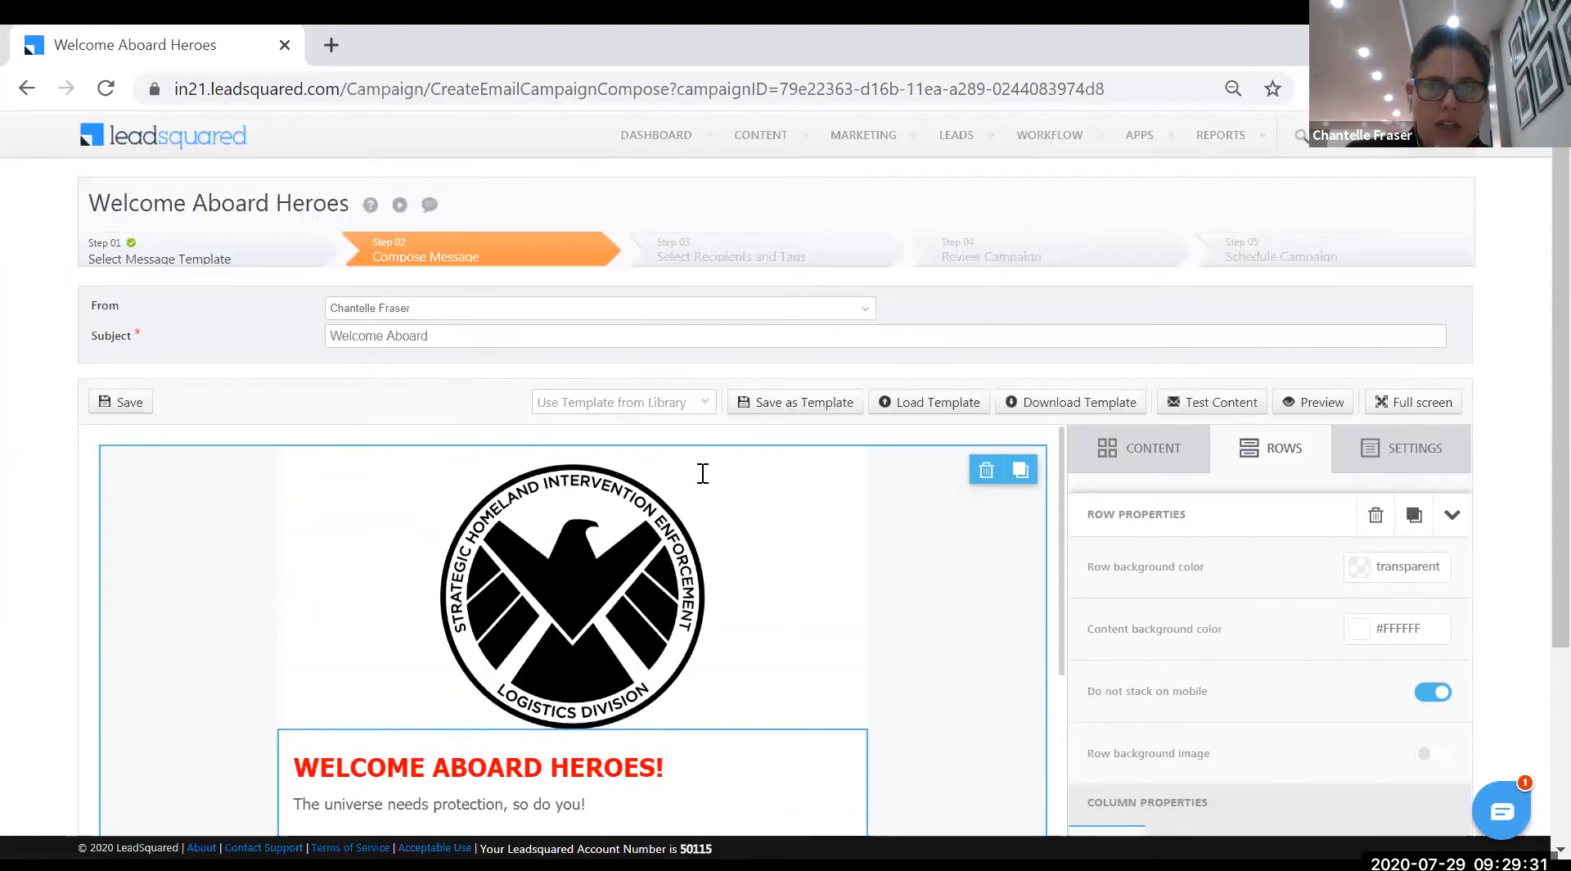
pyautogui.scroll(-10, 720, 524)
pyautogui.scroll(4, 761, 582)
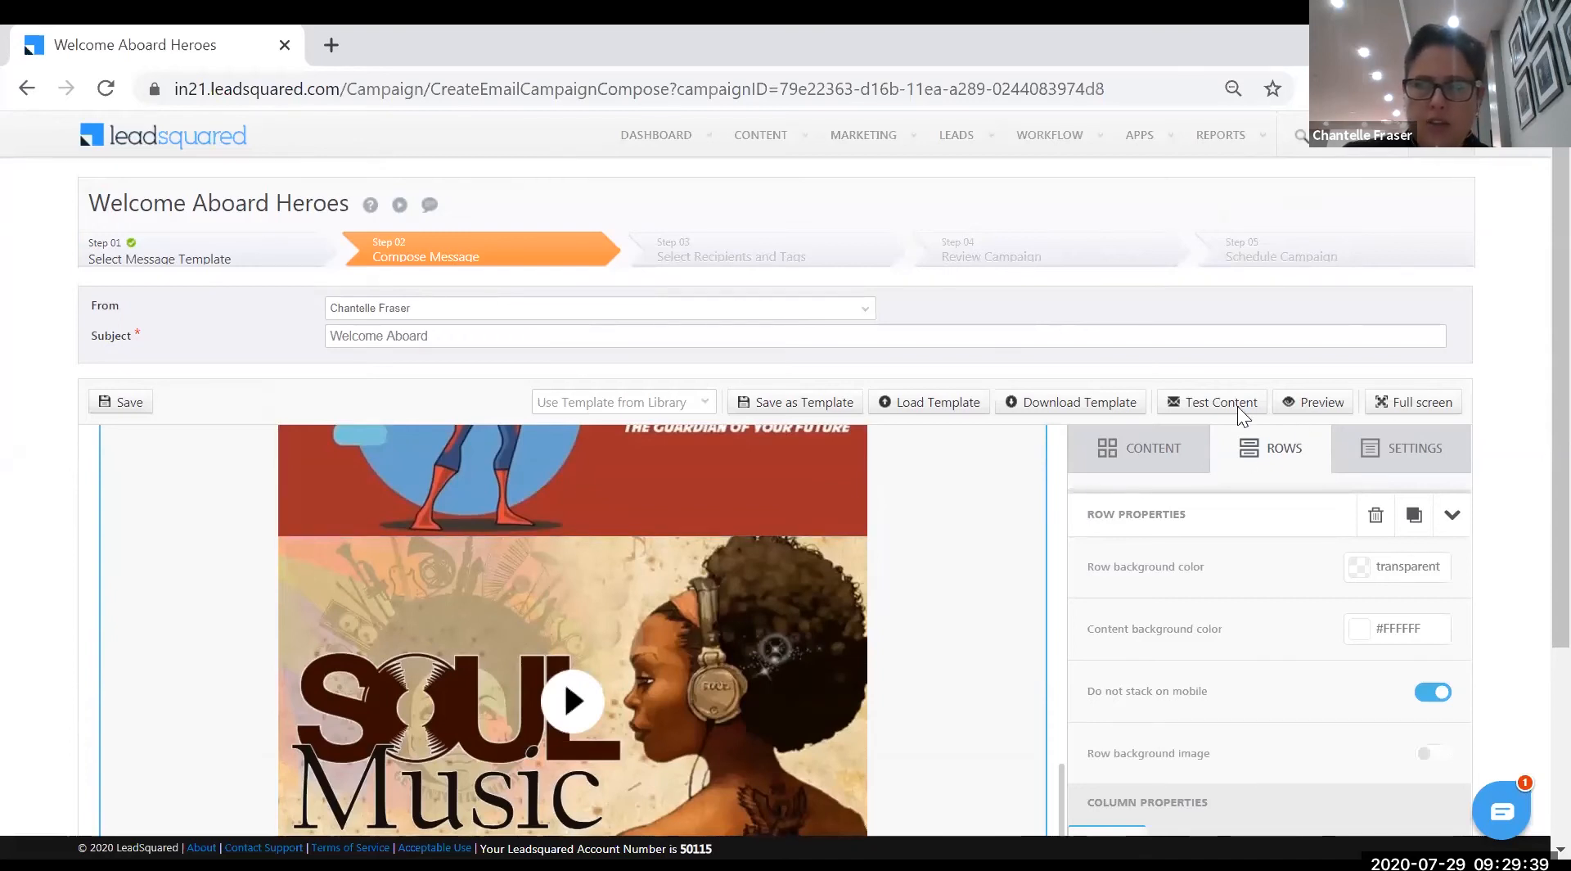
pyautogui.click(1312, 401)
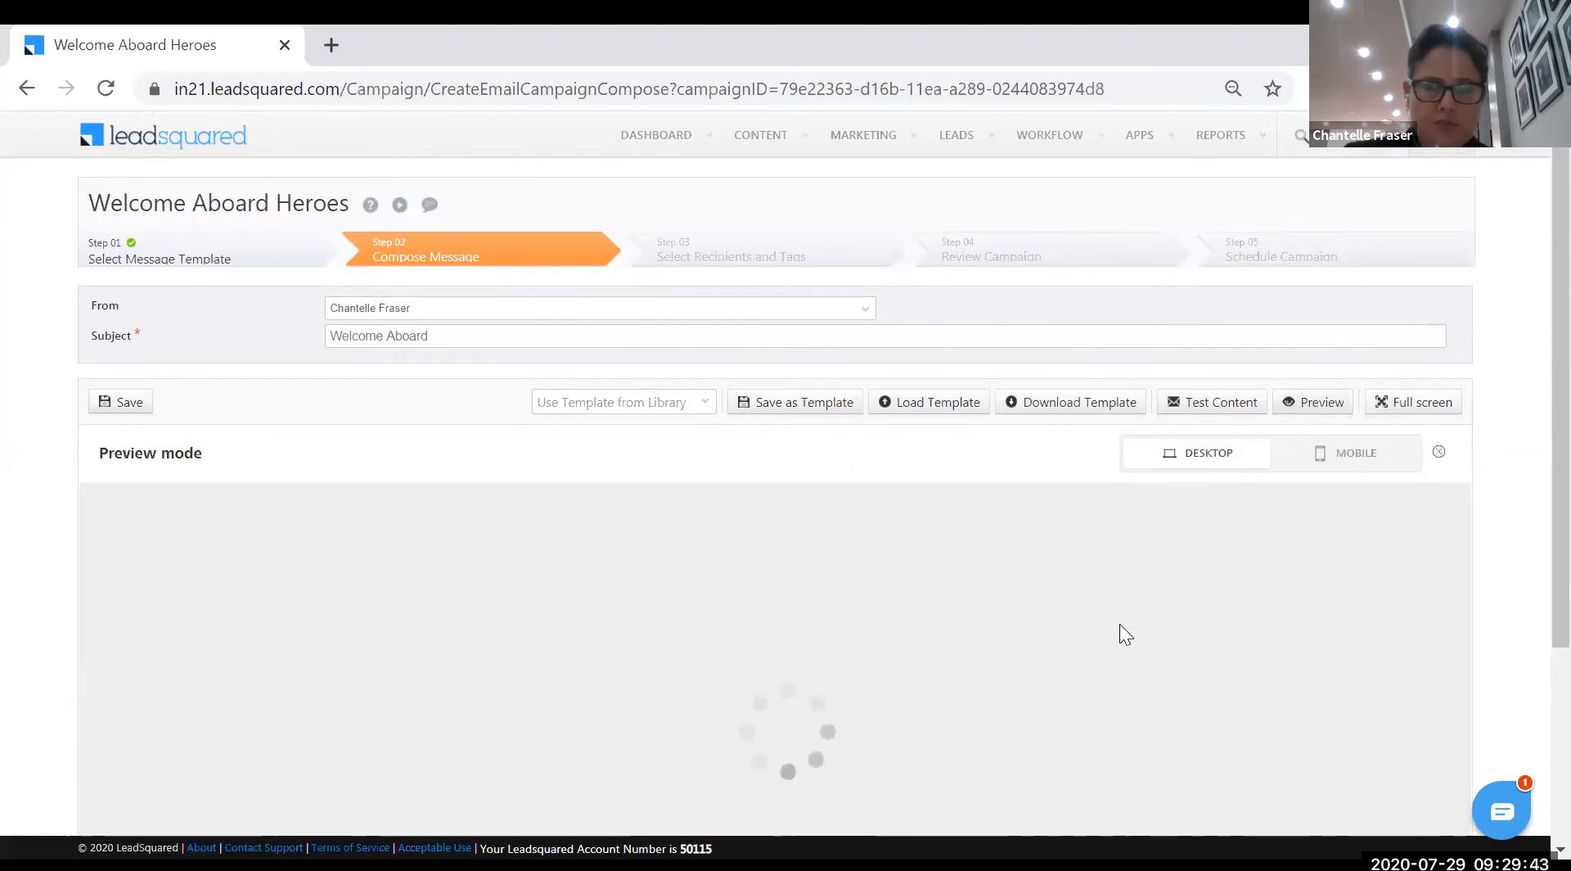
pyautogui.scroll(-3, 1121, 609)
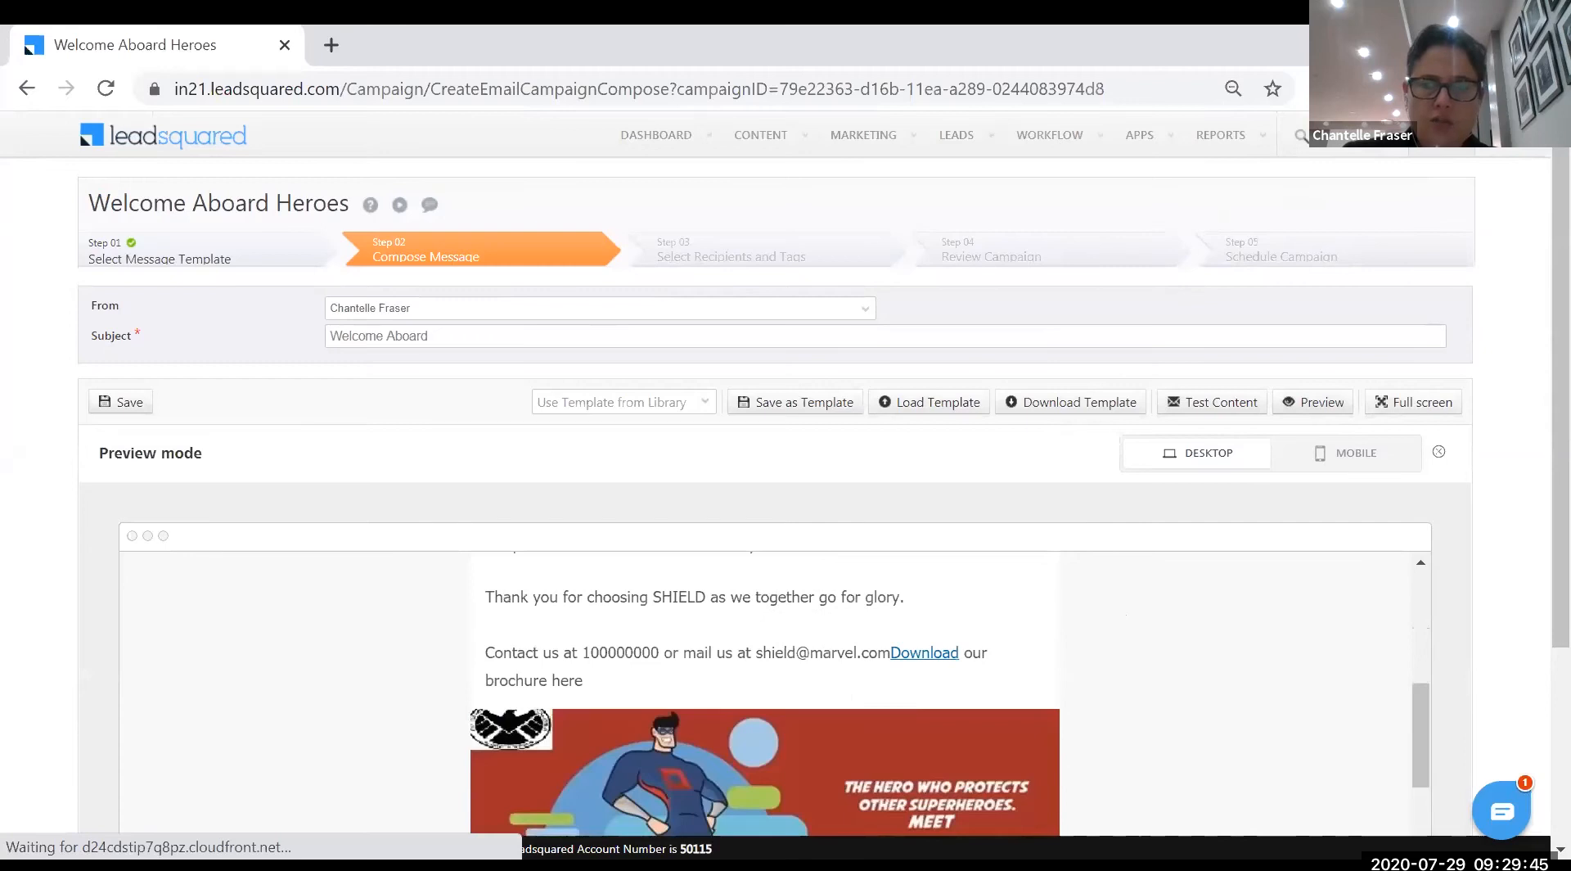
pyautogui.scroll(-1, 1121, 608)
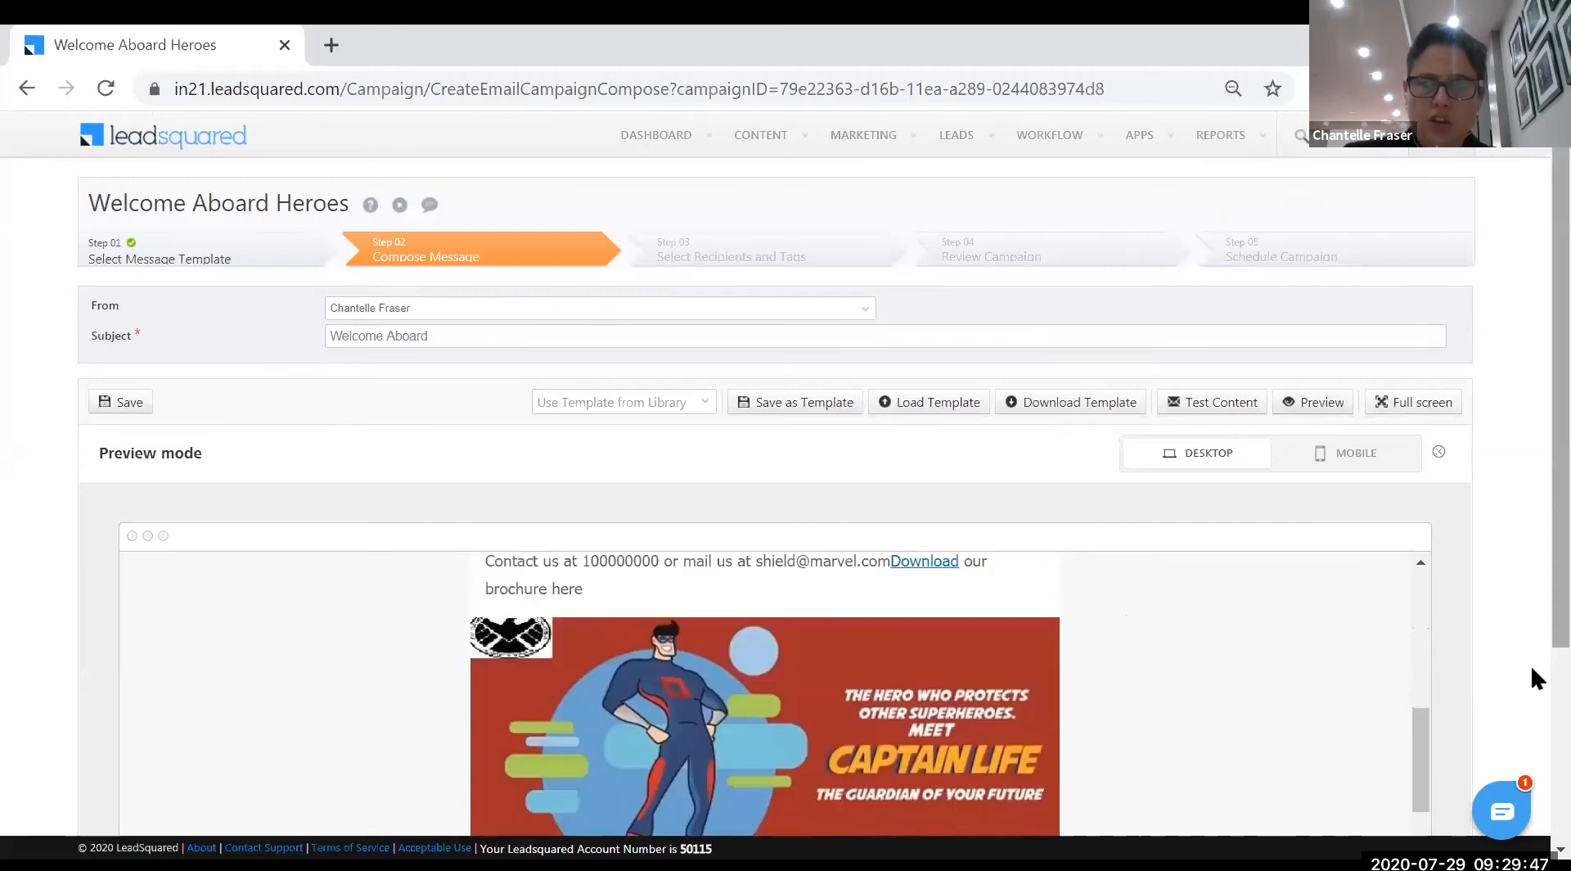
pyautogui.scroll(-3, 1532, 676)
pyautogui.scroll(5, 957, 468)
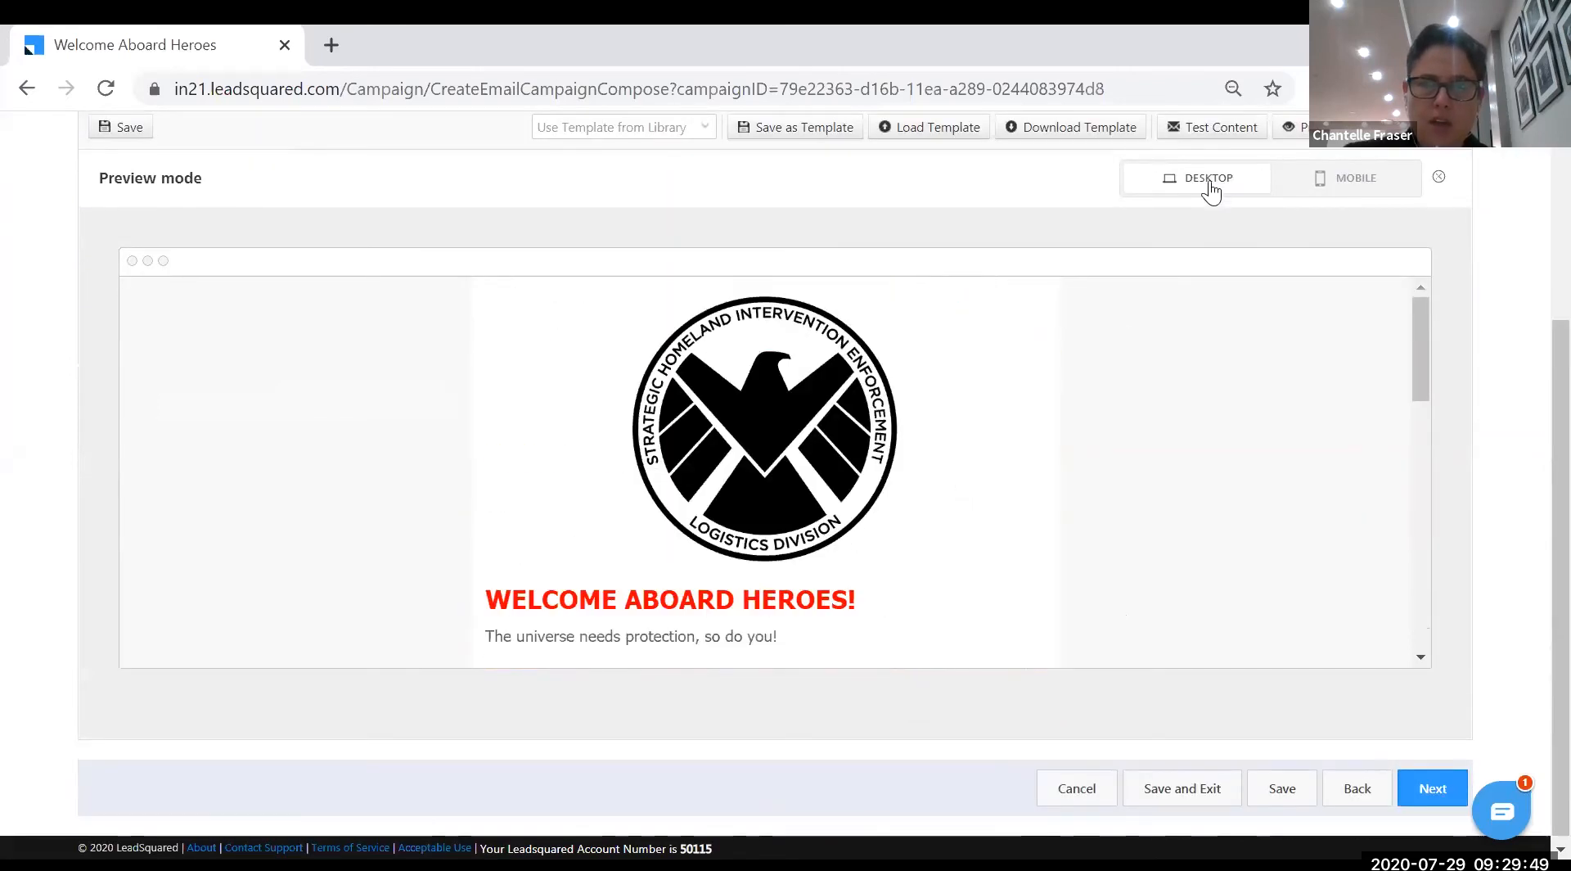
# - Check the mobile layout, return to desktop view, and save the email
pyautogui.click(1327, 180)
pyautogui.moveTo(933, 381); pyautogui.dragTo(1148, 214)
pyautogui.click(1179, 182)
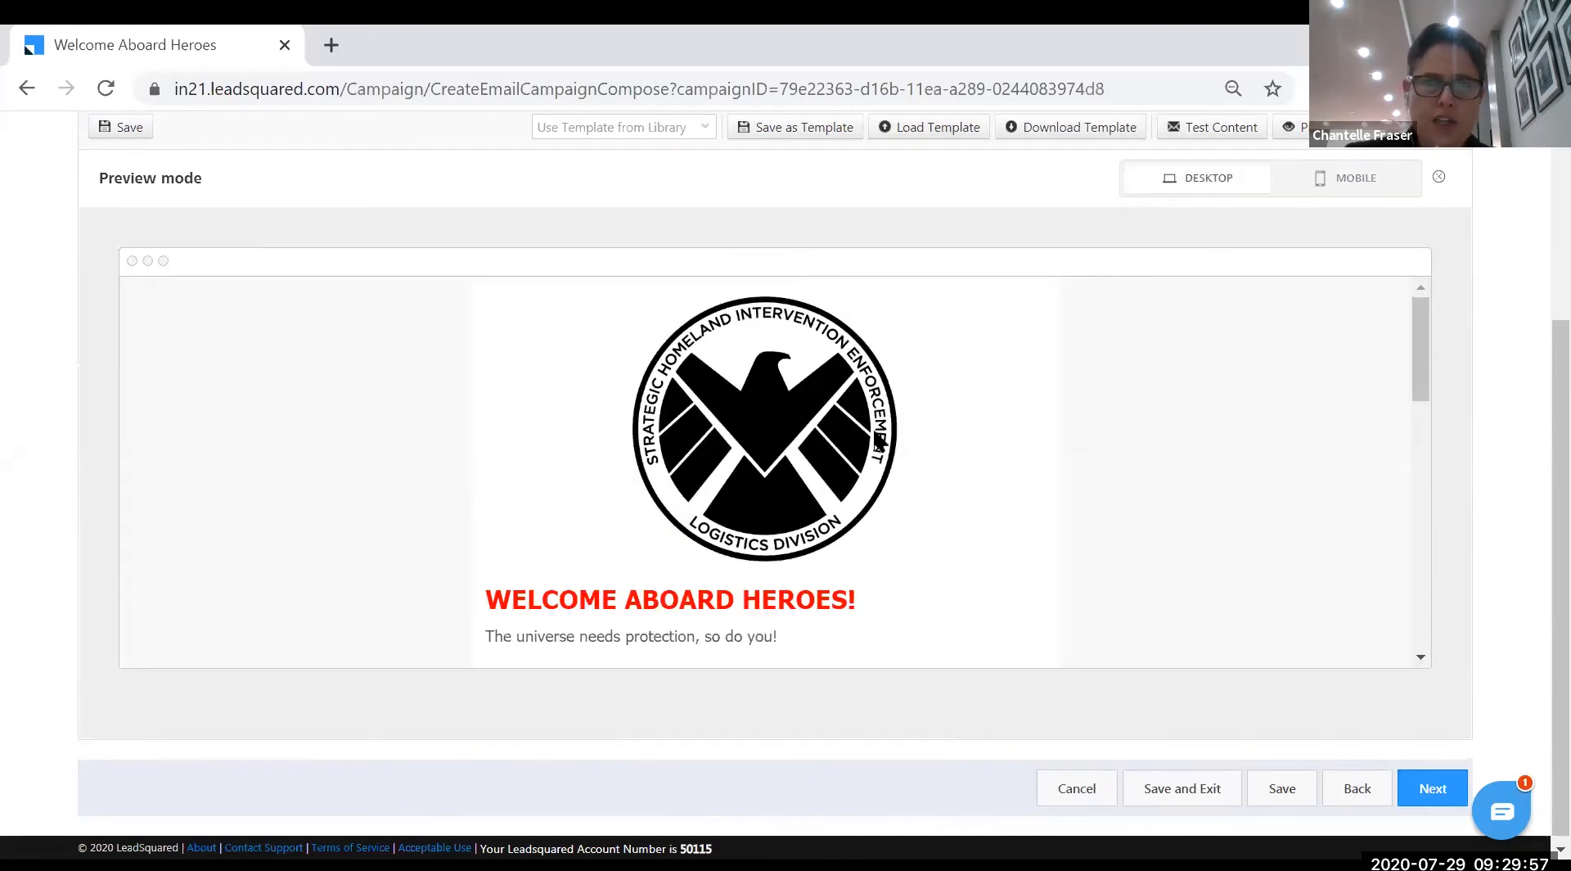
pyautogui.scroll(3, 877, 452)
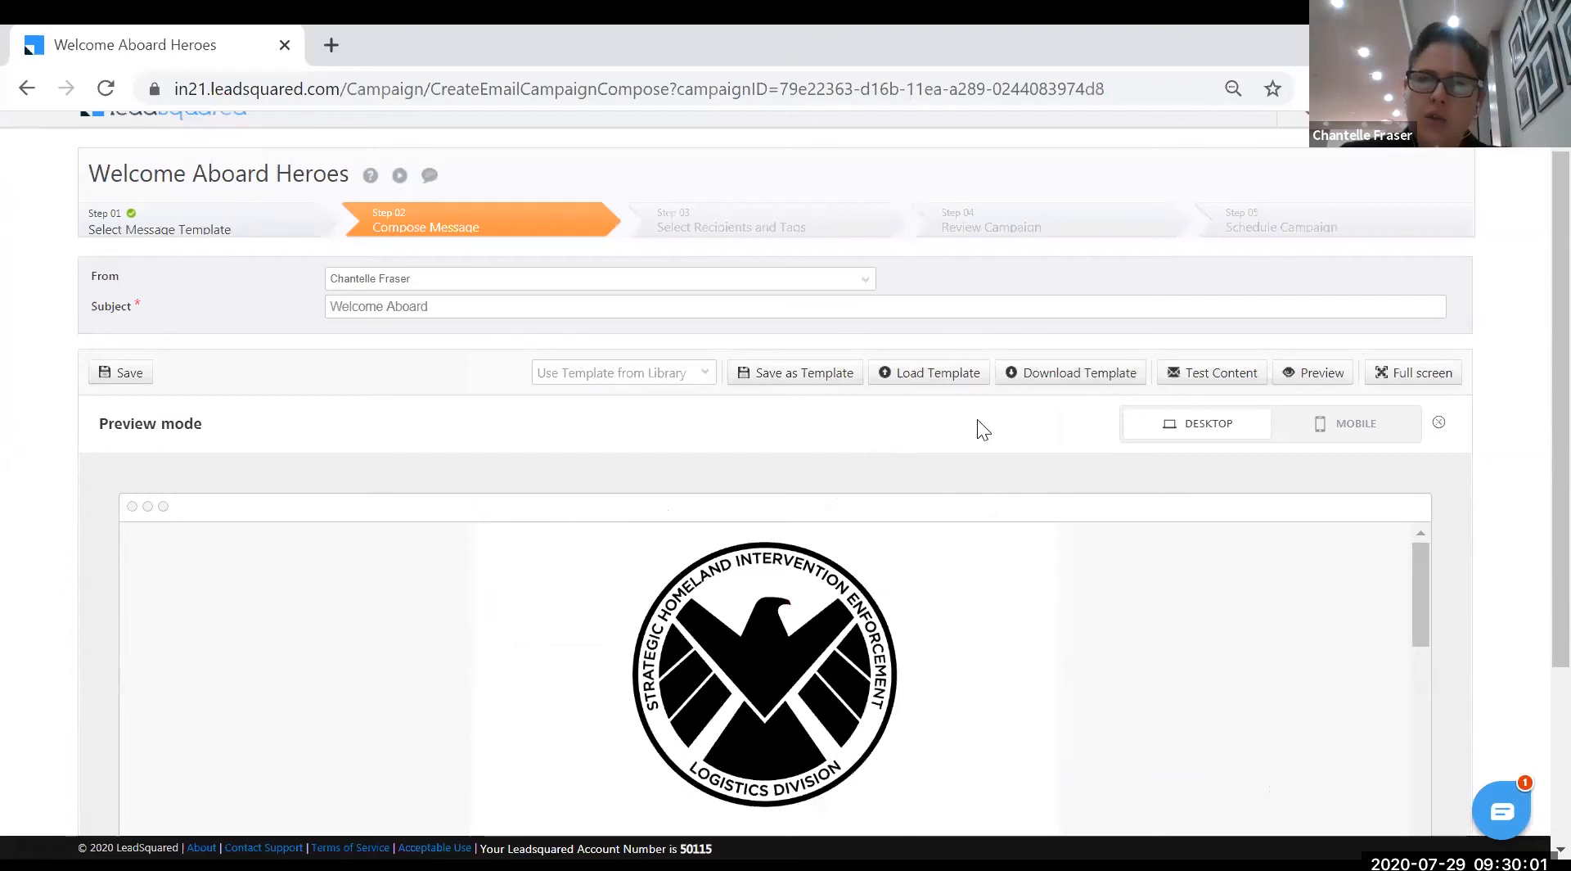
pyautogui.click(129, 378)
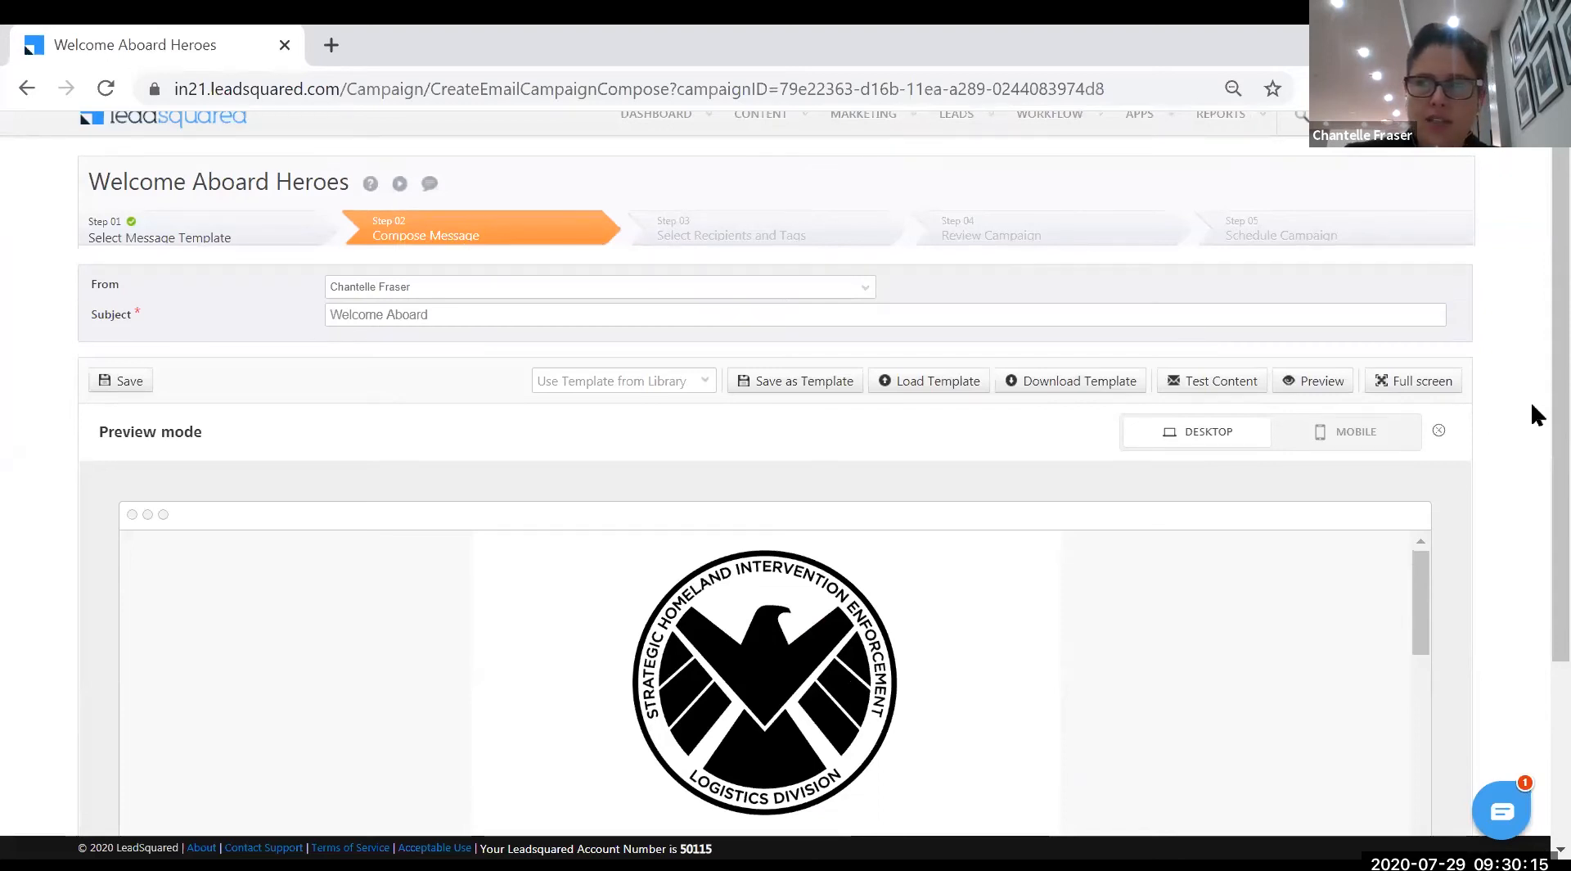
pyautogui.scroll(-3, 1529, 409)
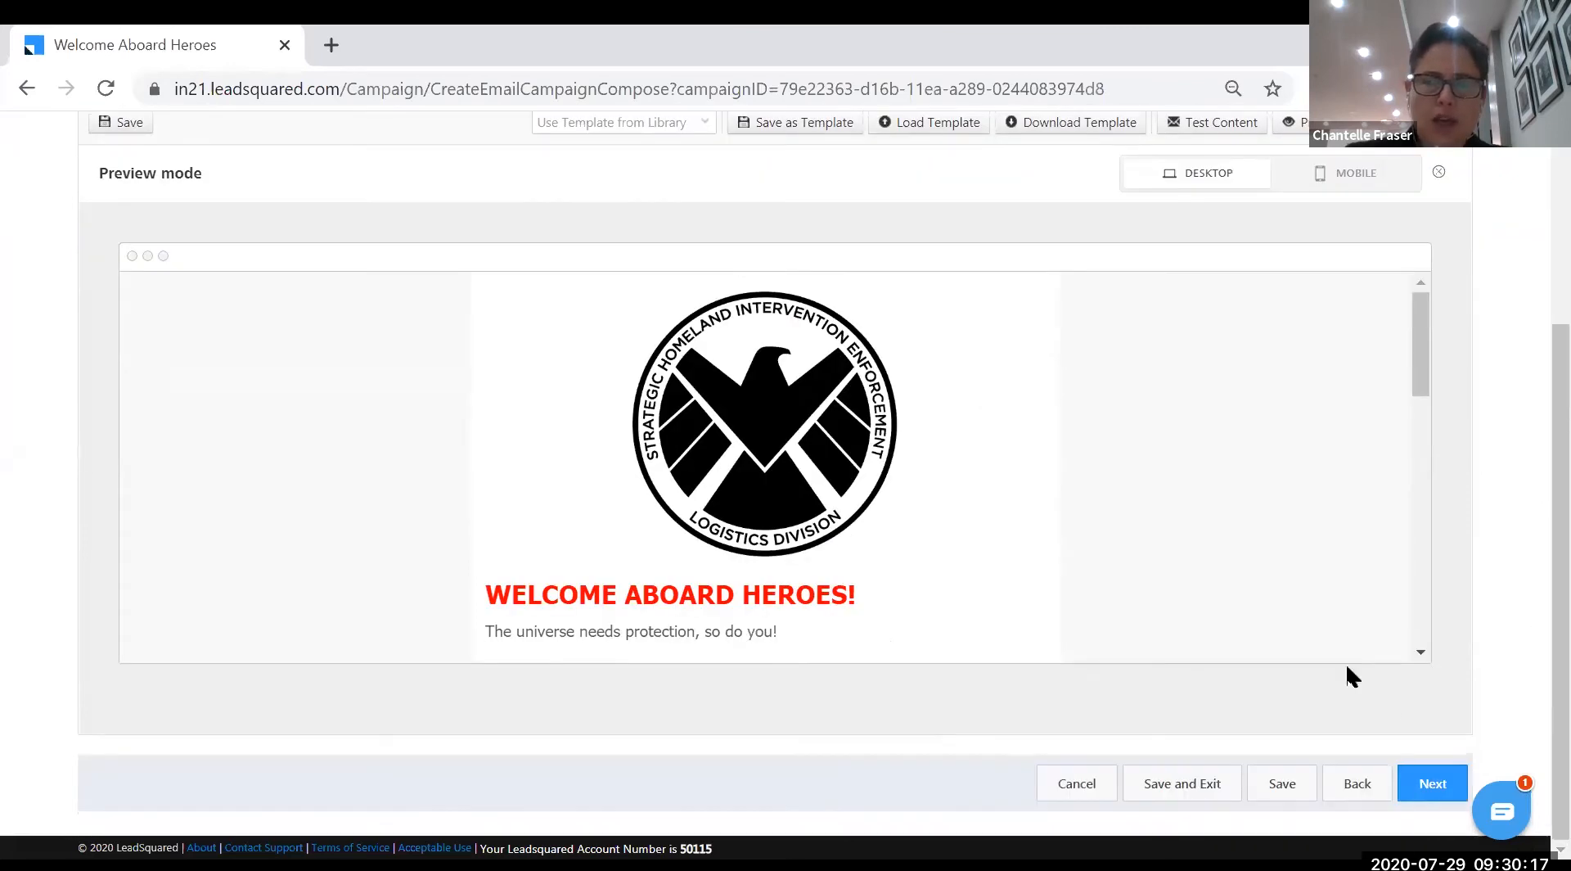
# - Dismiss the test-email warning, close the preview and send a test copy
pyautogui.click(1420, 785)
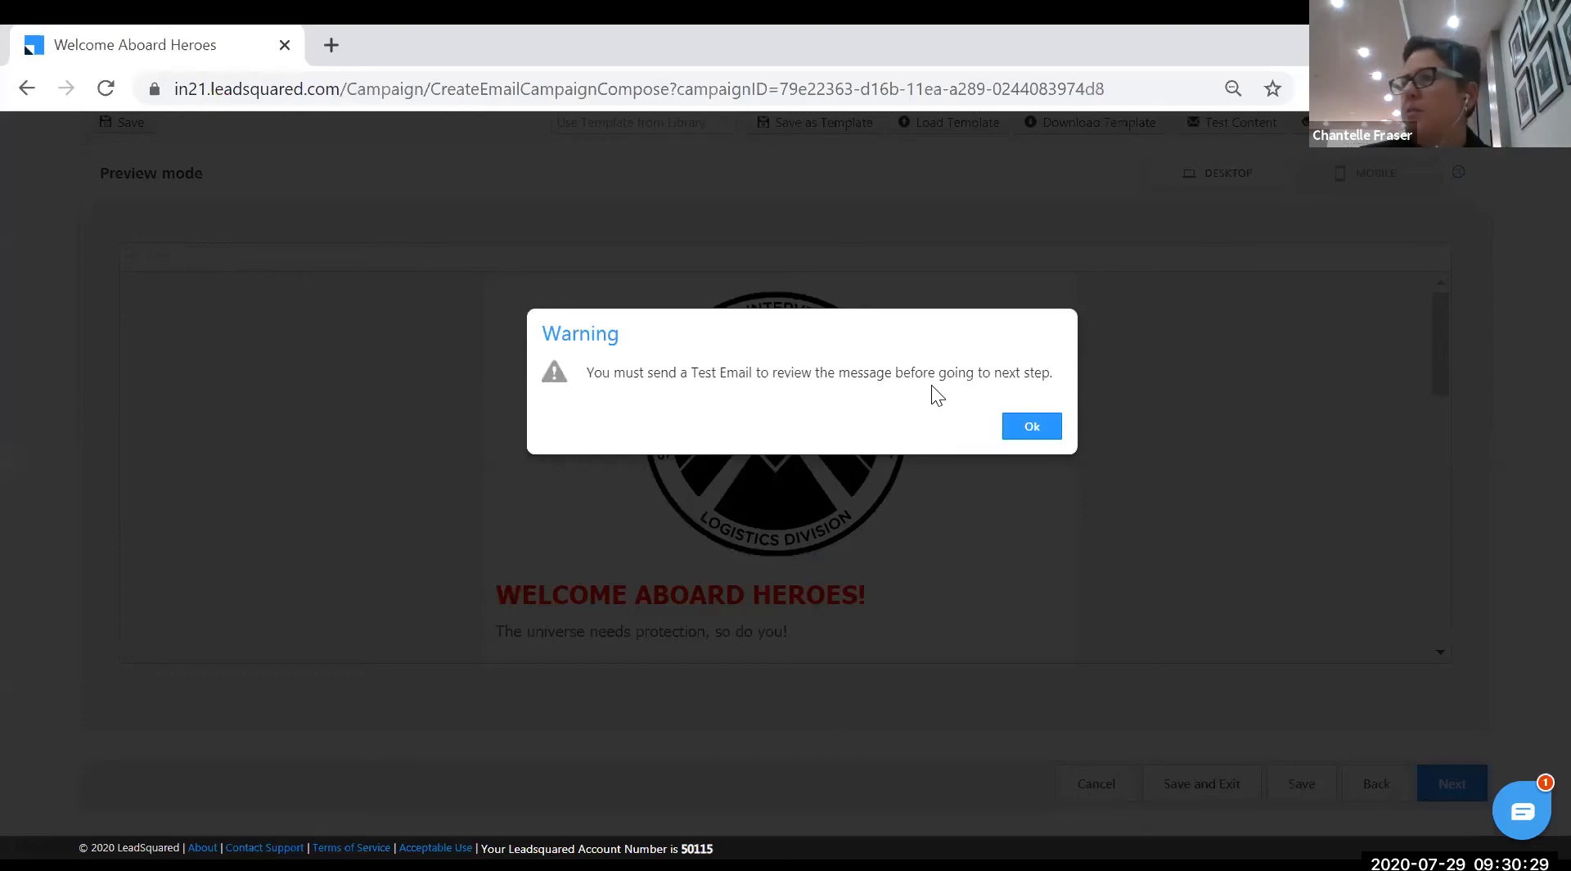
pyautogui.click(1029, 428)
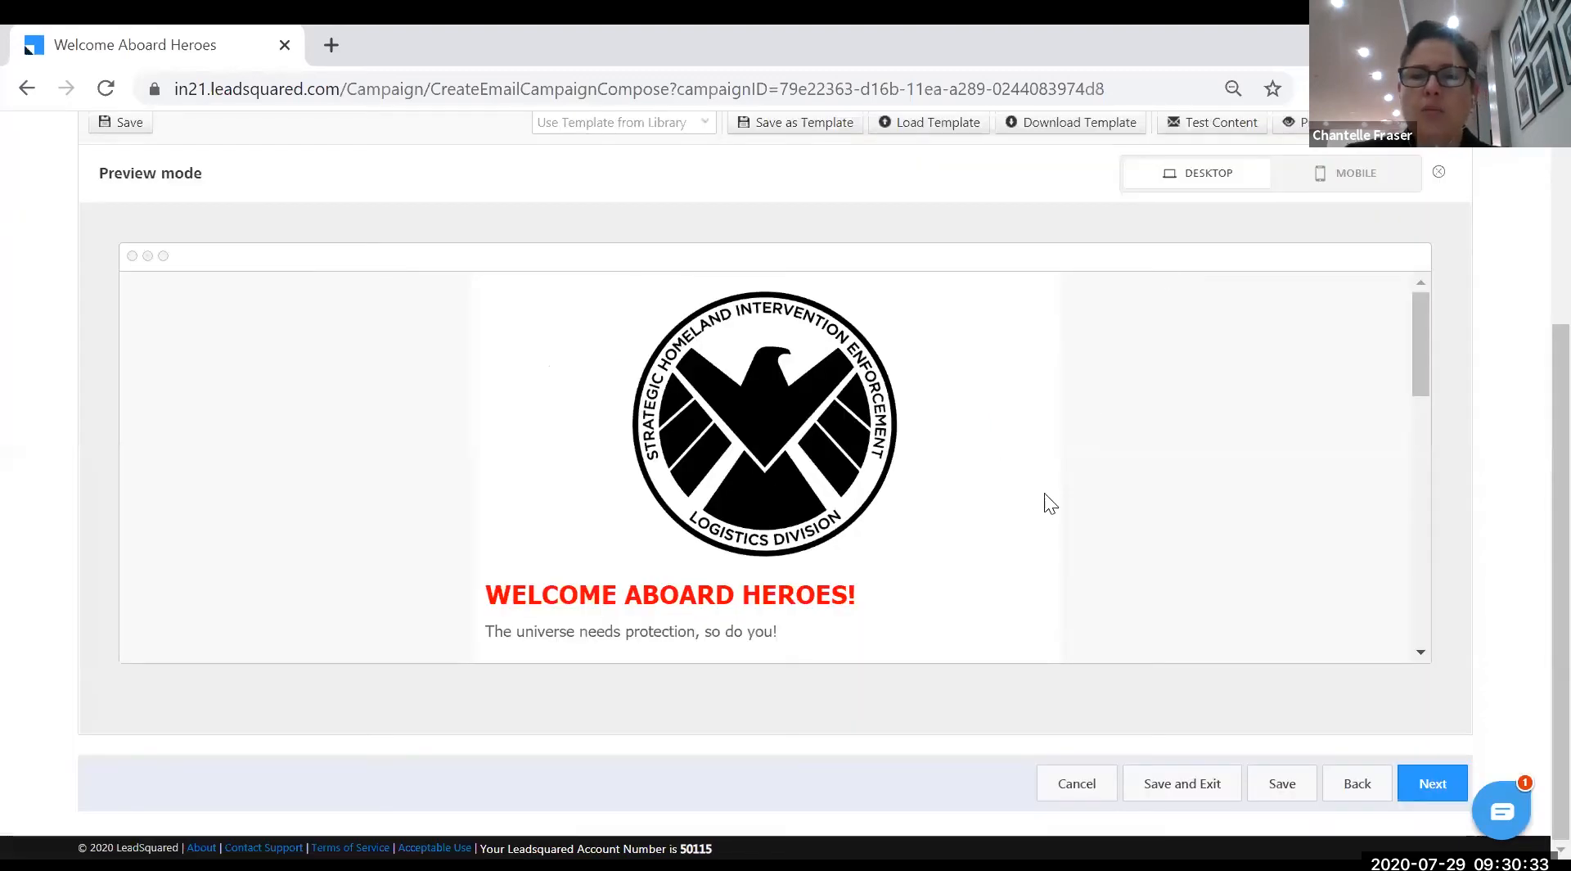
pyautogui.scroll(3, 1060, 373)
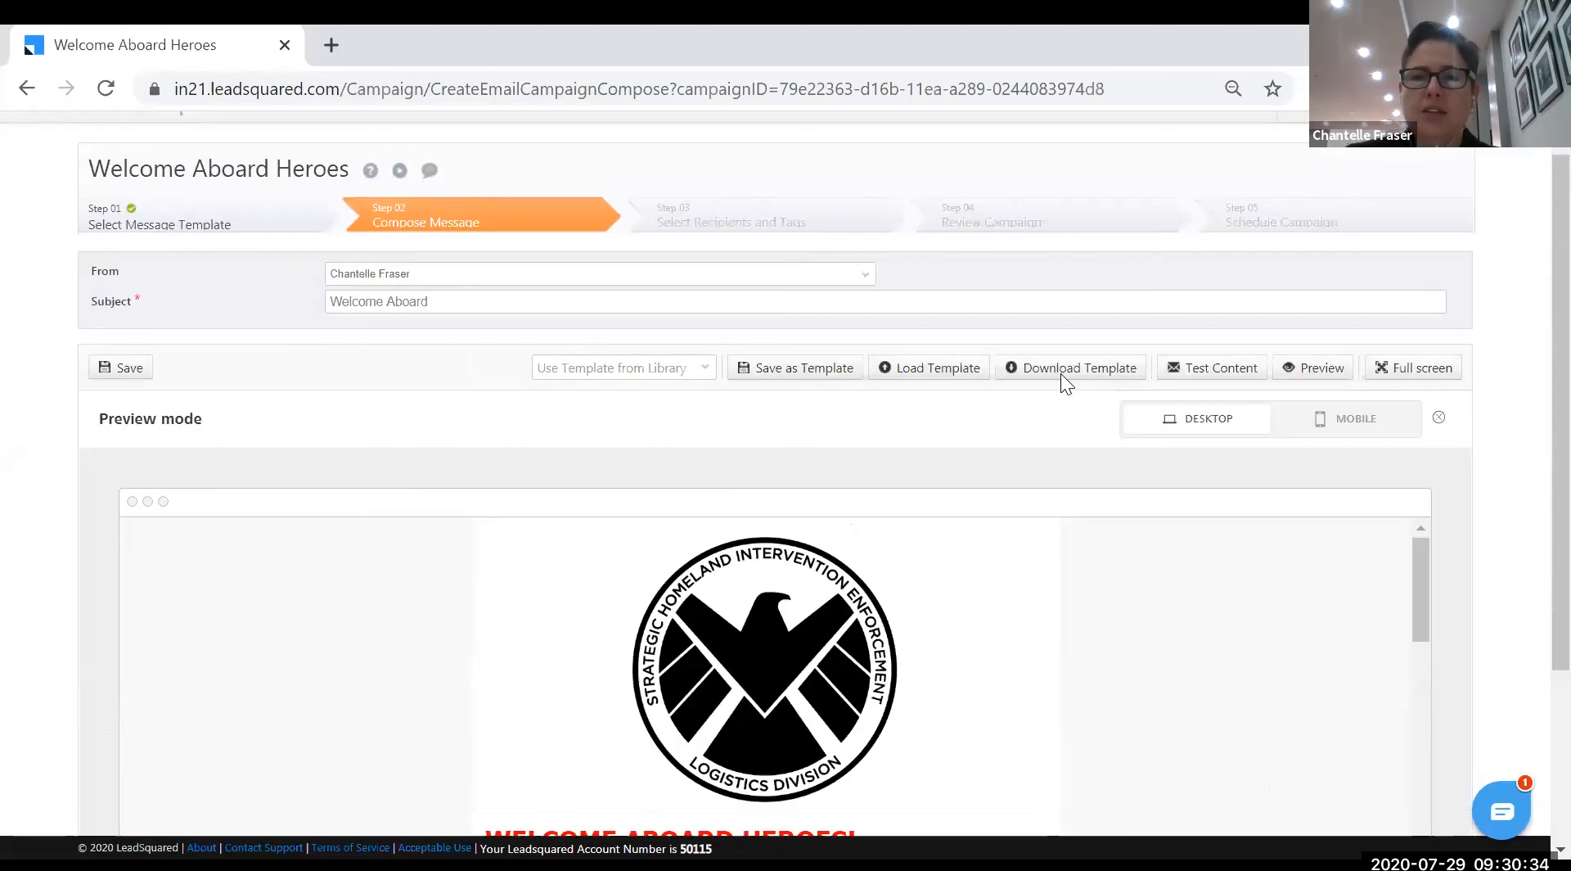
pyautogui.click(1438, 418)
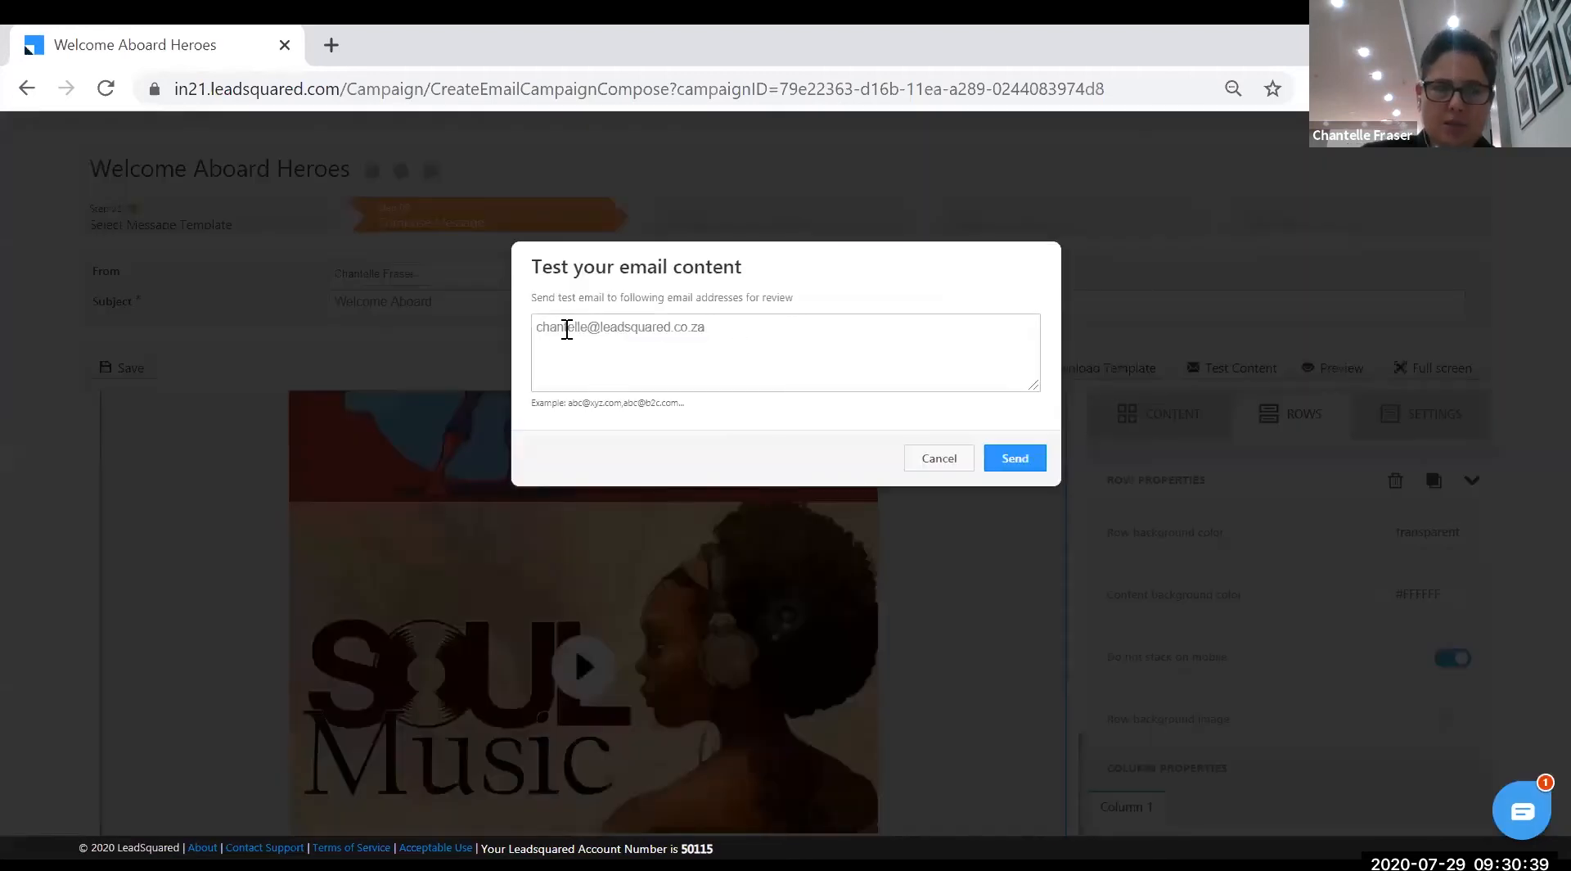
pyautogui.click(1015, 457)
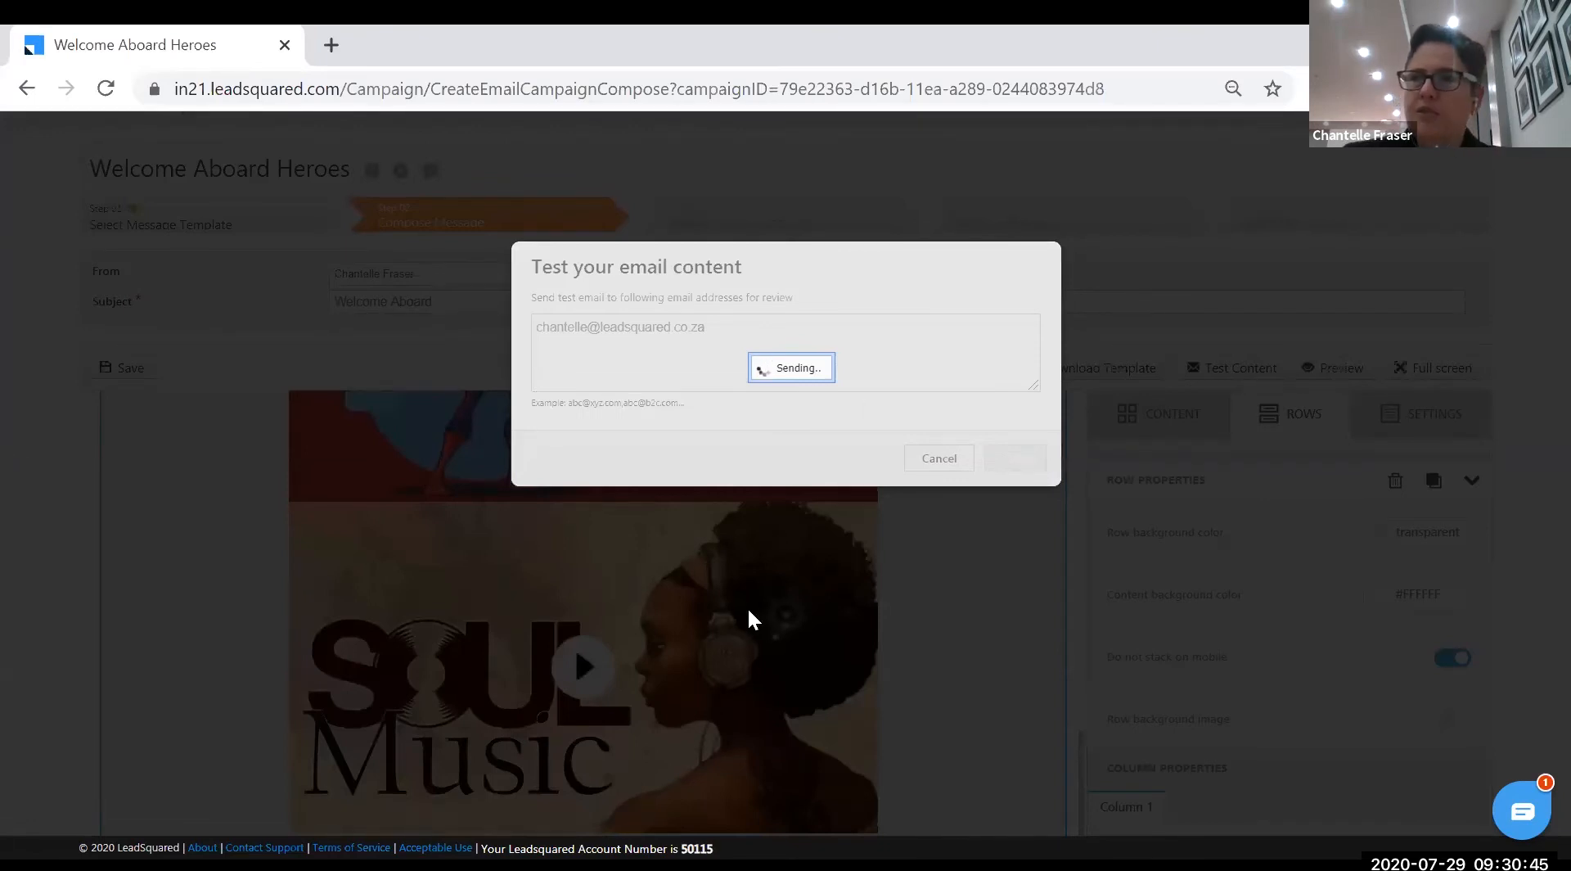
# - Check the SIGN UP NOW button block and continue to the recipients step
pyautogui.scroll(5, 720, 582)
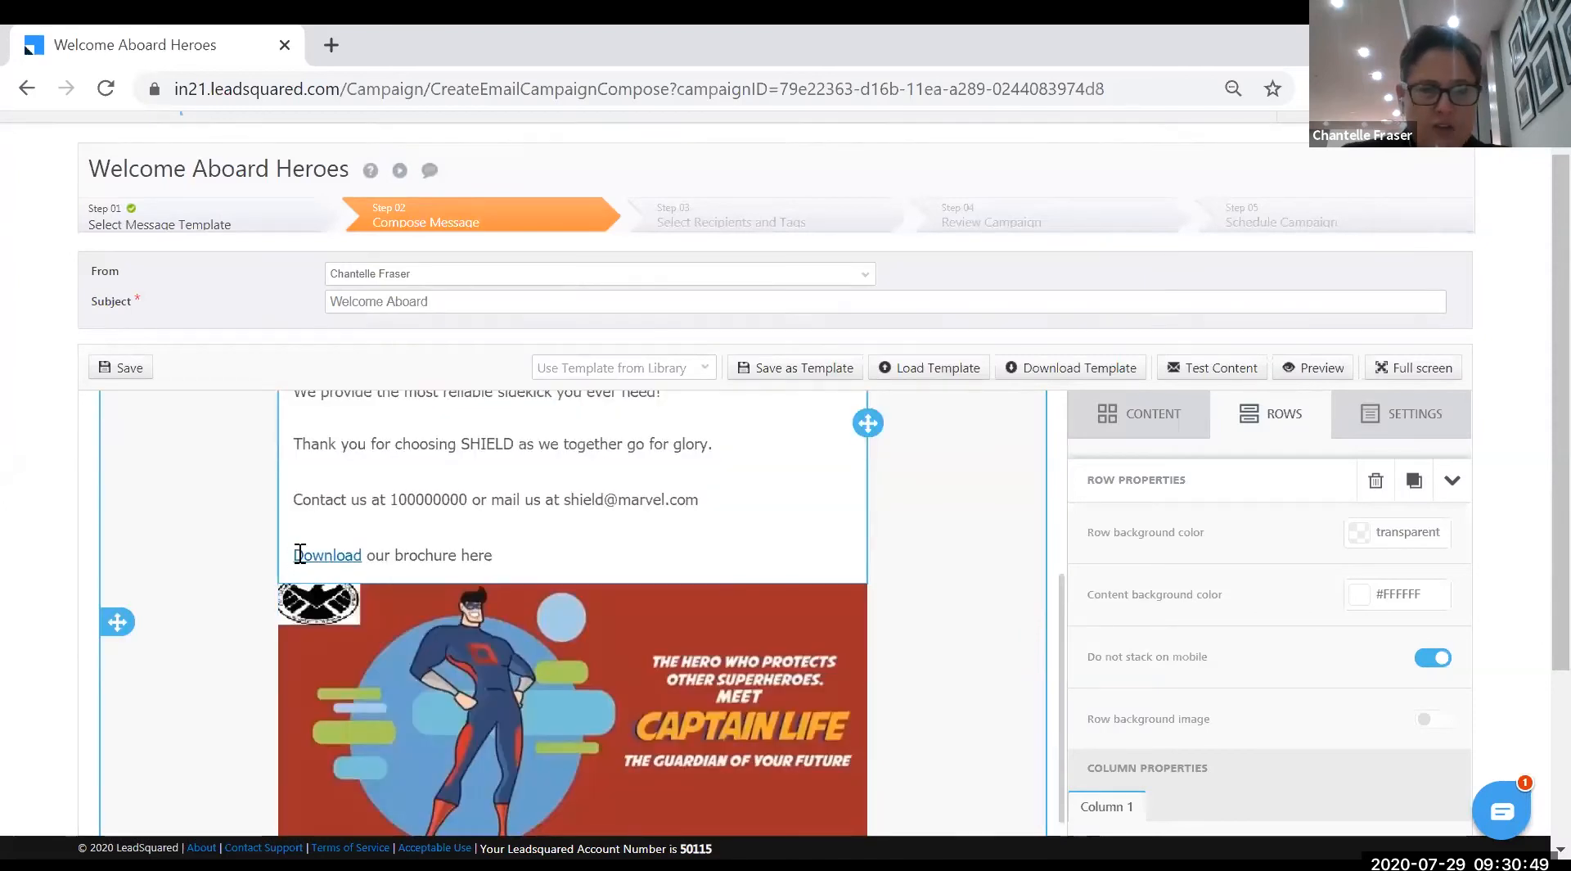
pyautogui.scroll(-5, 494, 623)
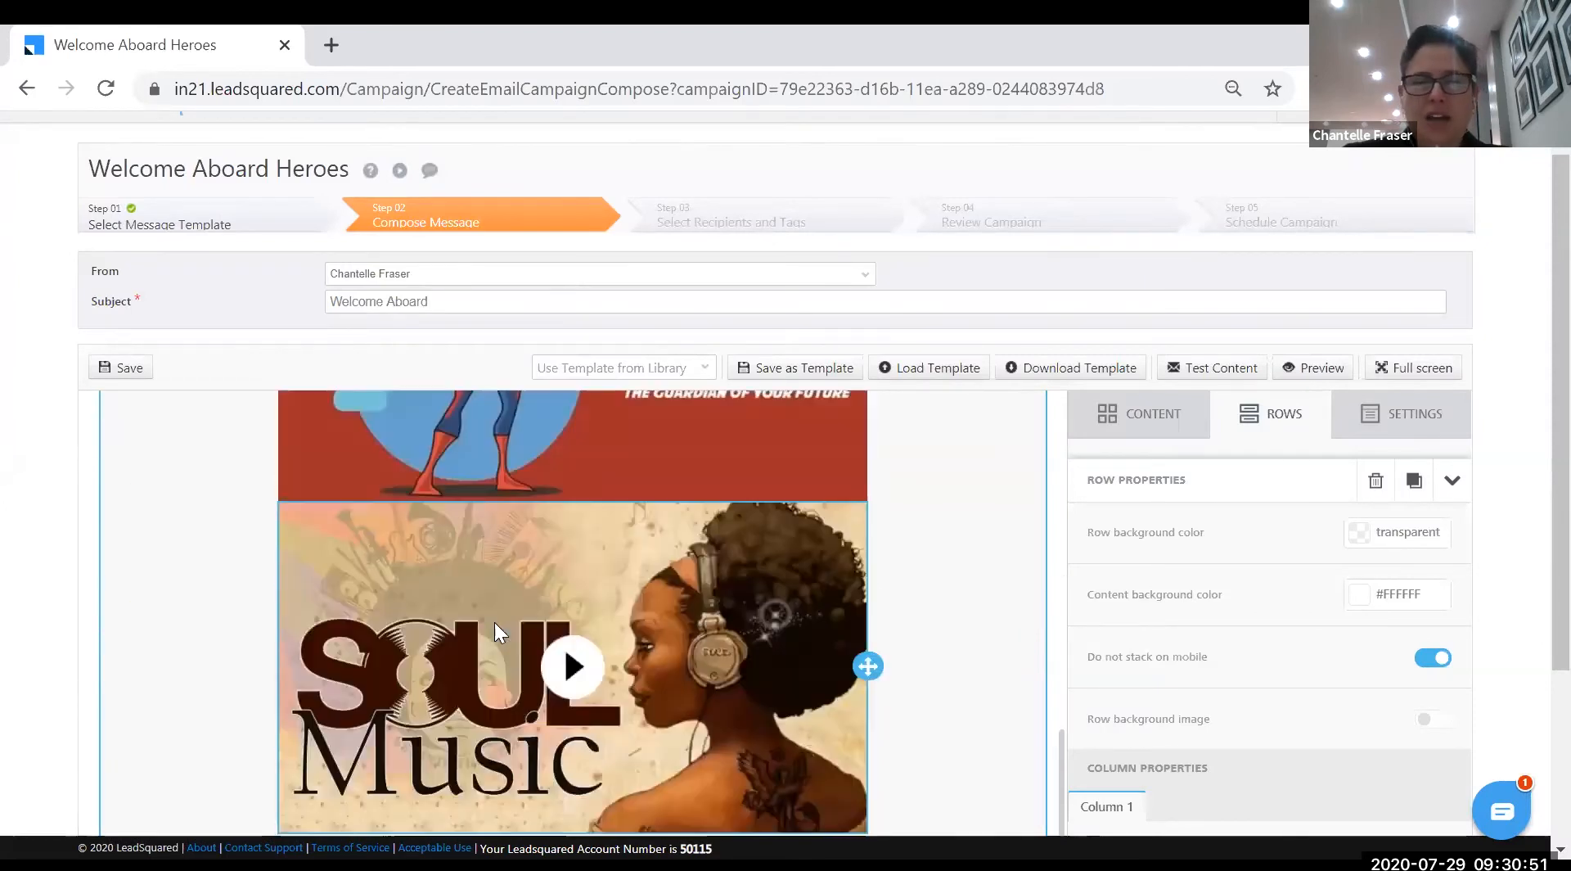
pyautogui.scroll(-3, 768, 689)
pyautogui.scroll(-2, 784, 673)
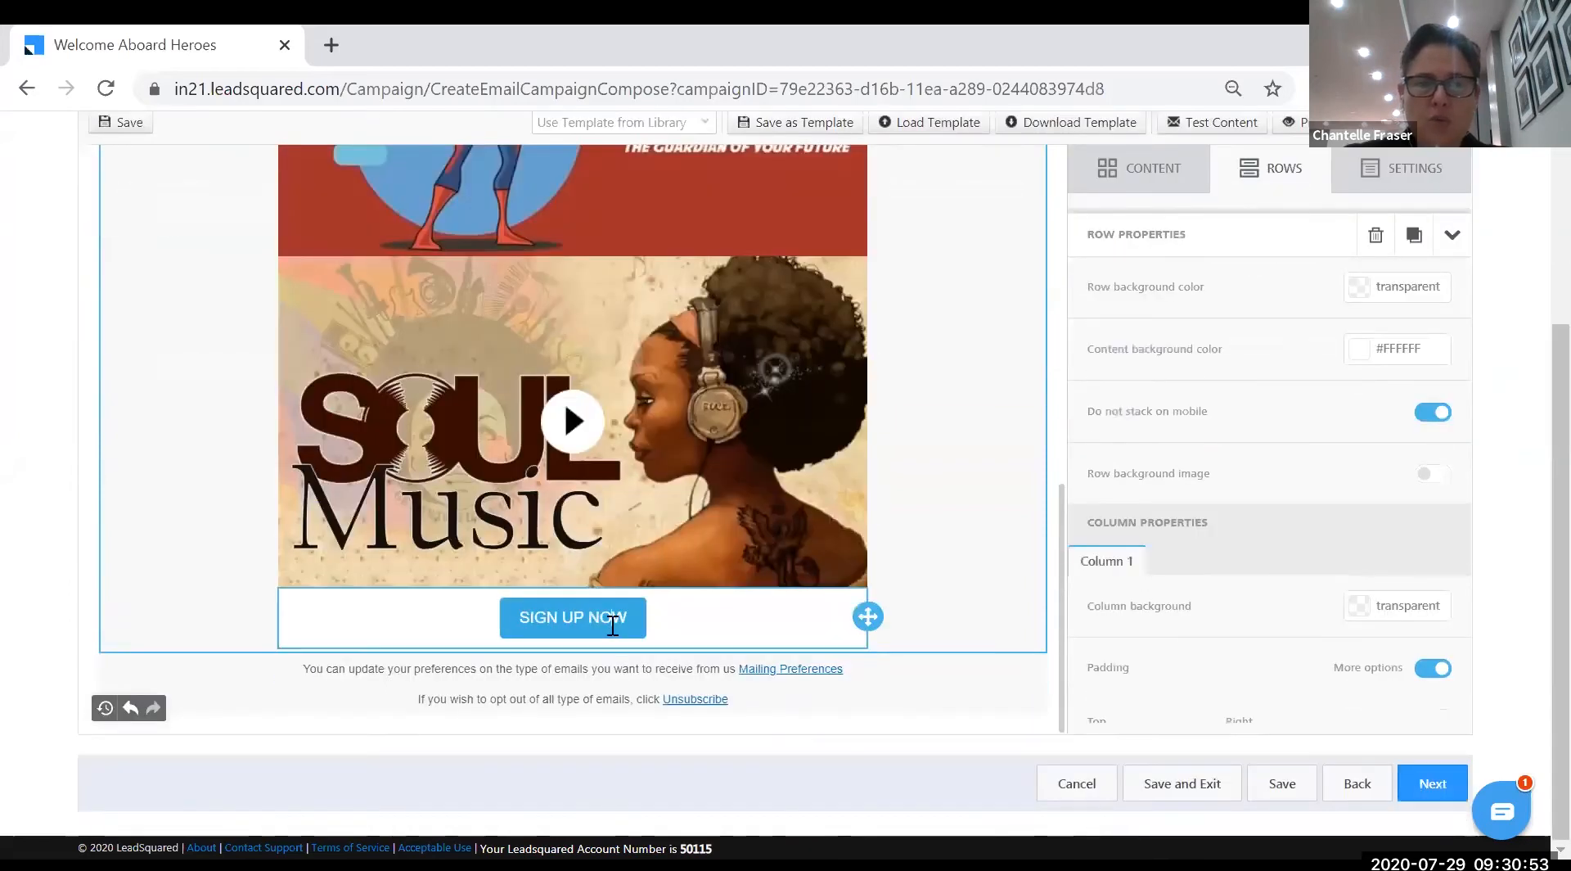
pyautogui.click(631, 617)
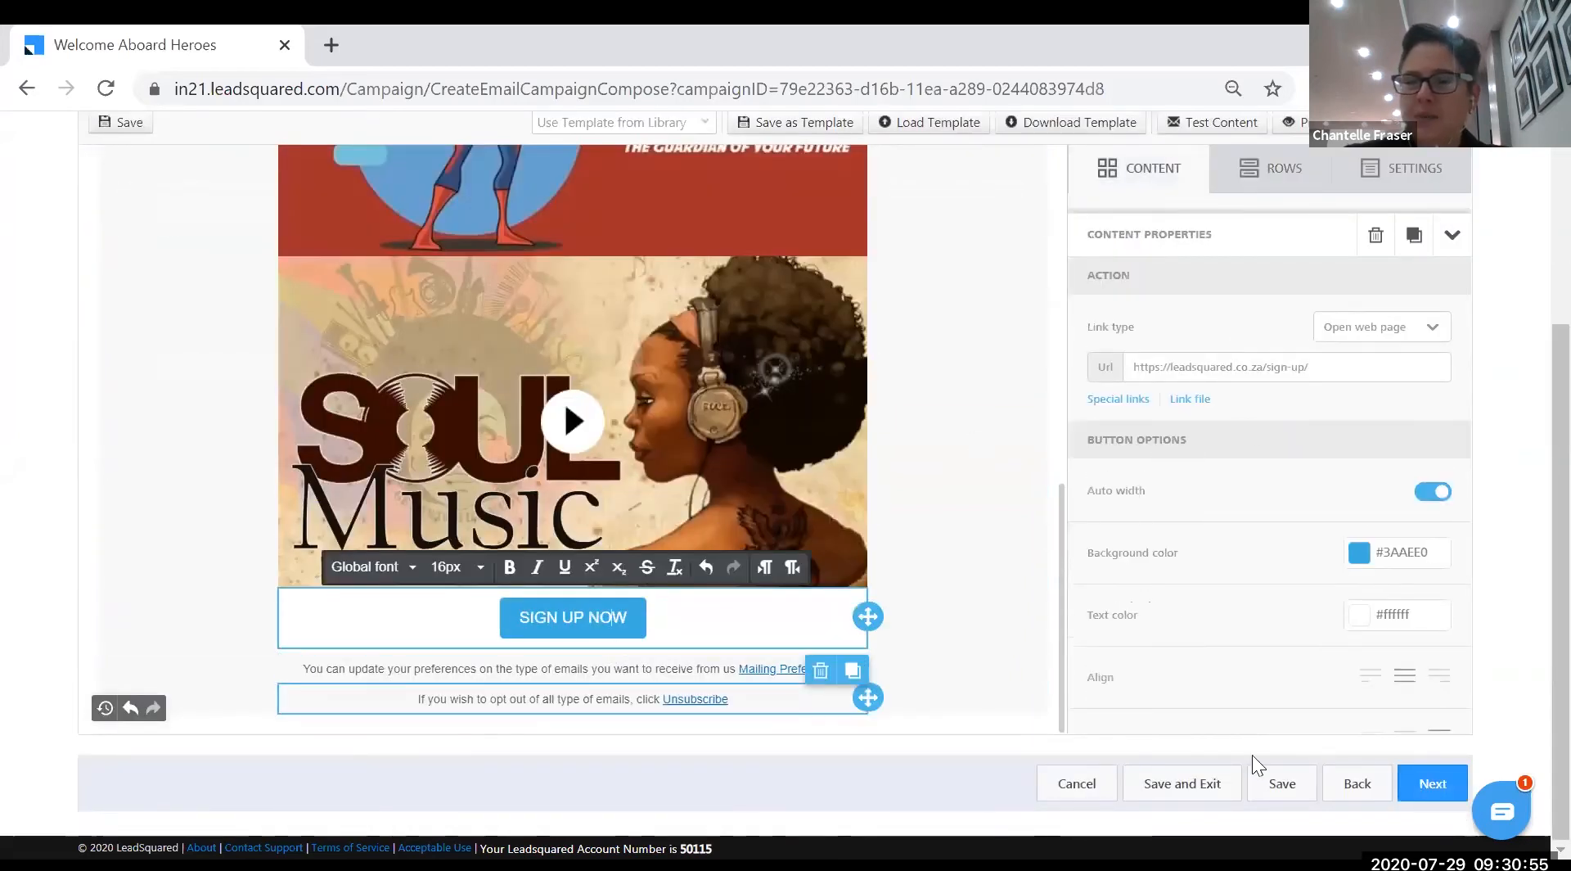
pyautogui.click(1423, 789)
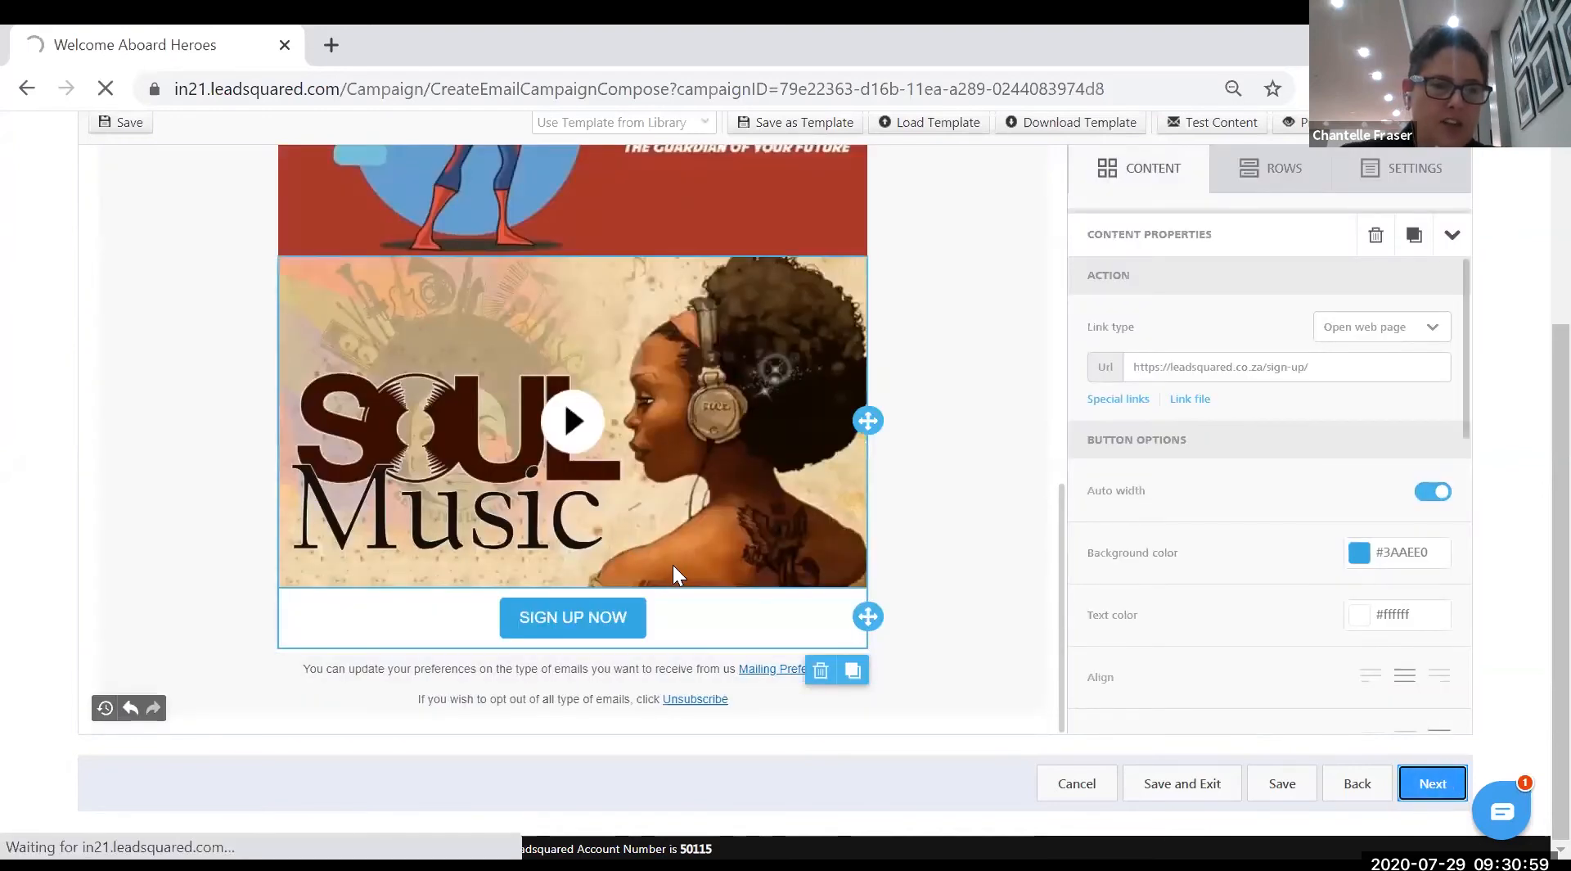
# - Choose All Leads as the recipient list and proceed to Review Campaign
pyautogui.scroll(8, 671, 567)
pyautogui.scroll(8, 869, 540)
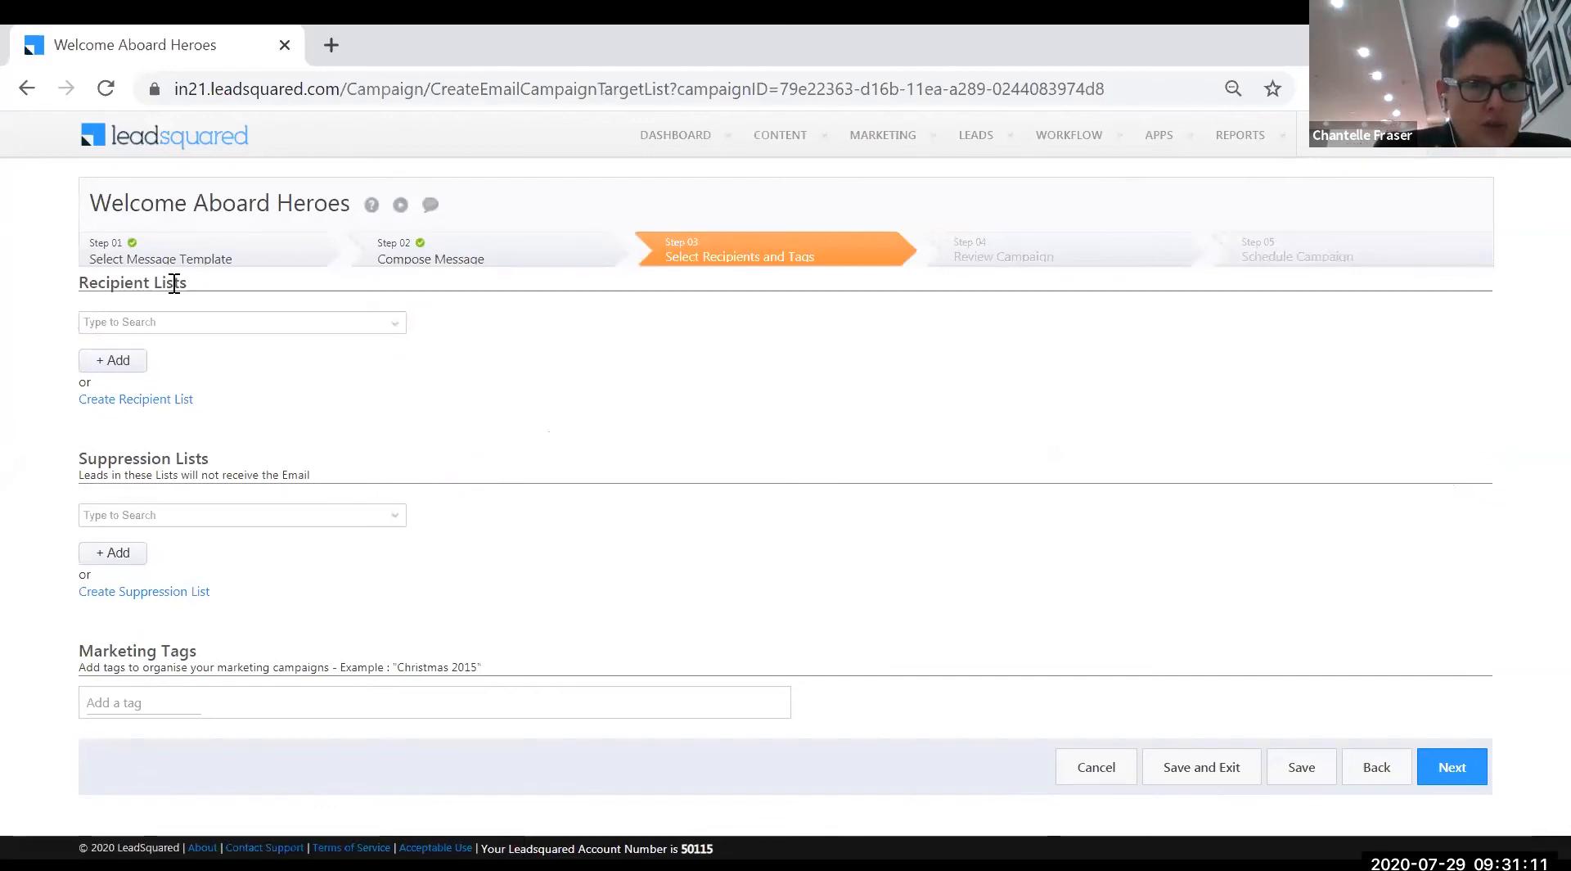
pyautogui.click(390, 326)
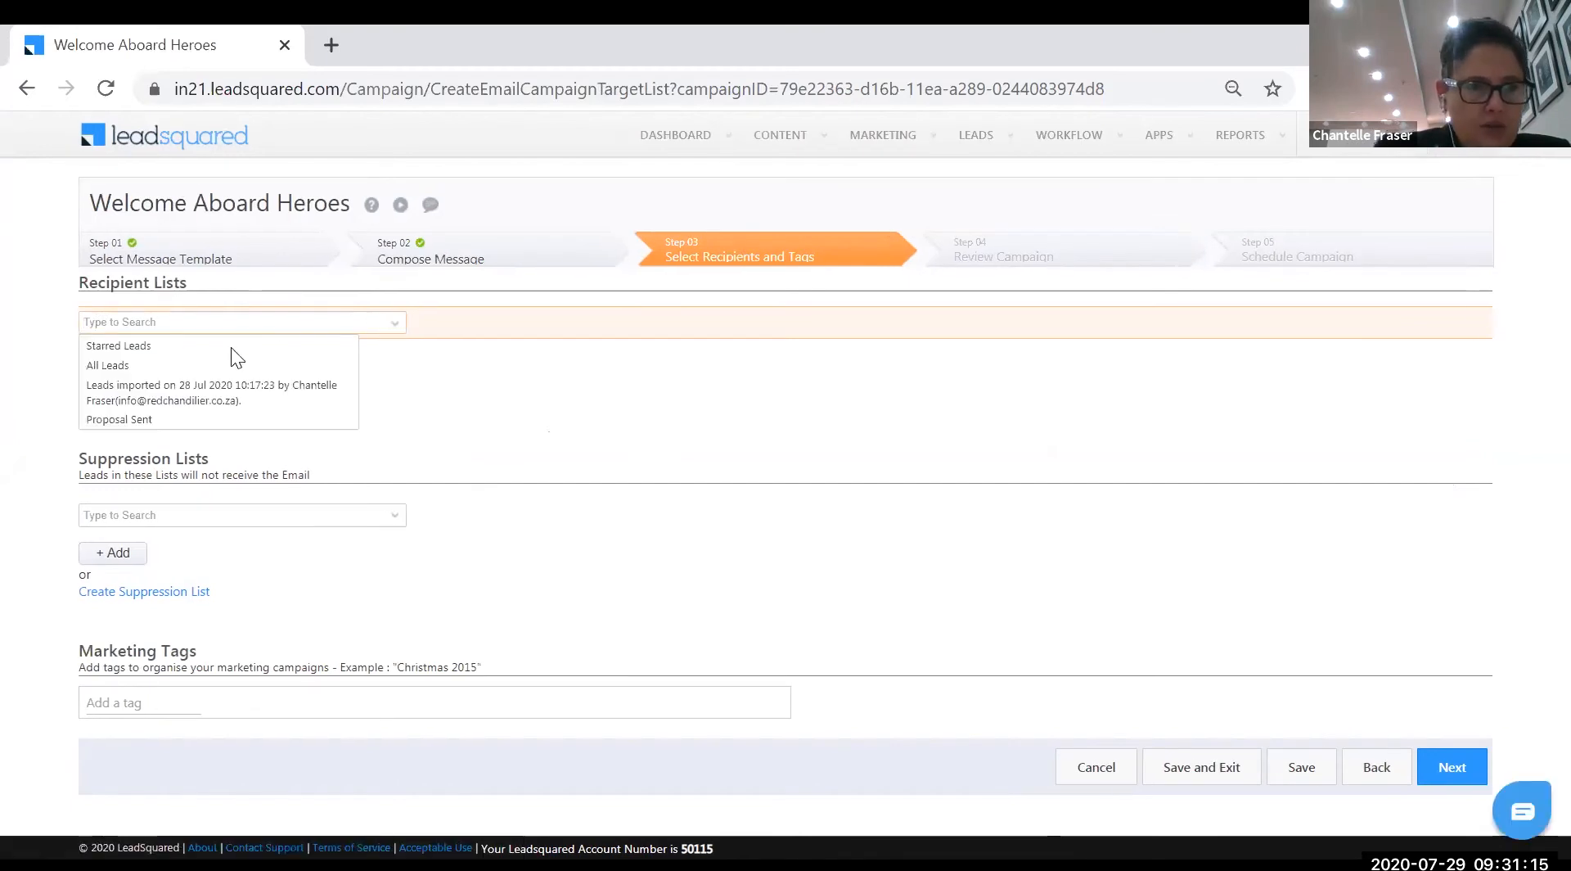
pyautogui.click(114, 419)
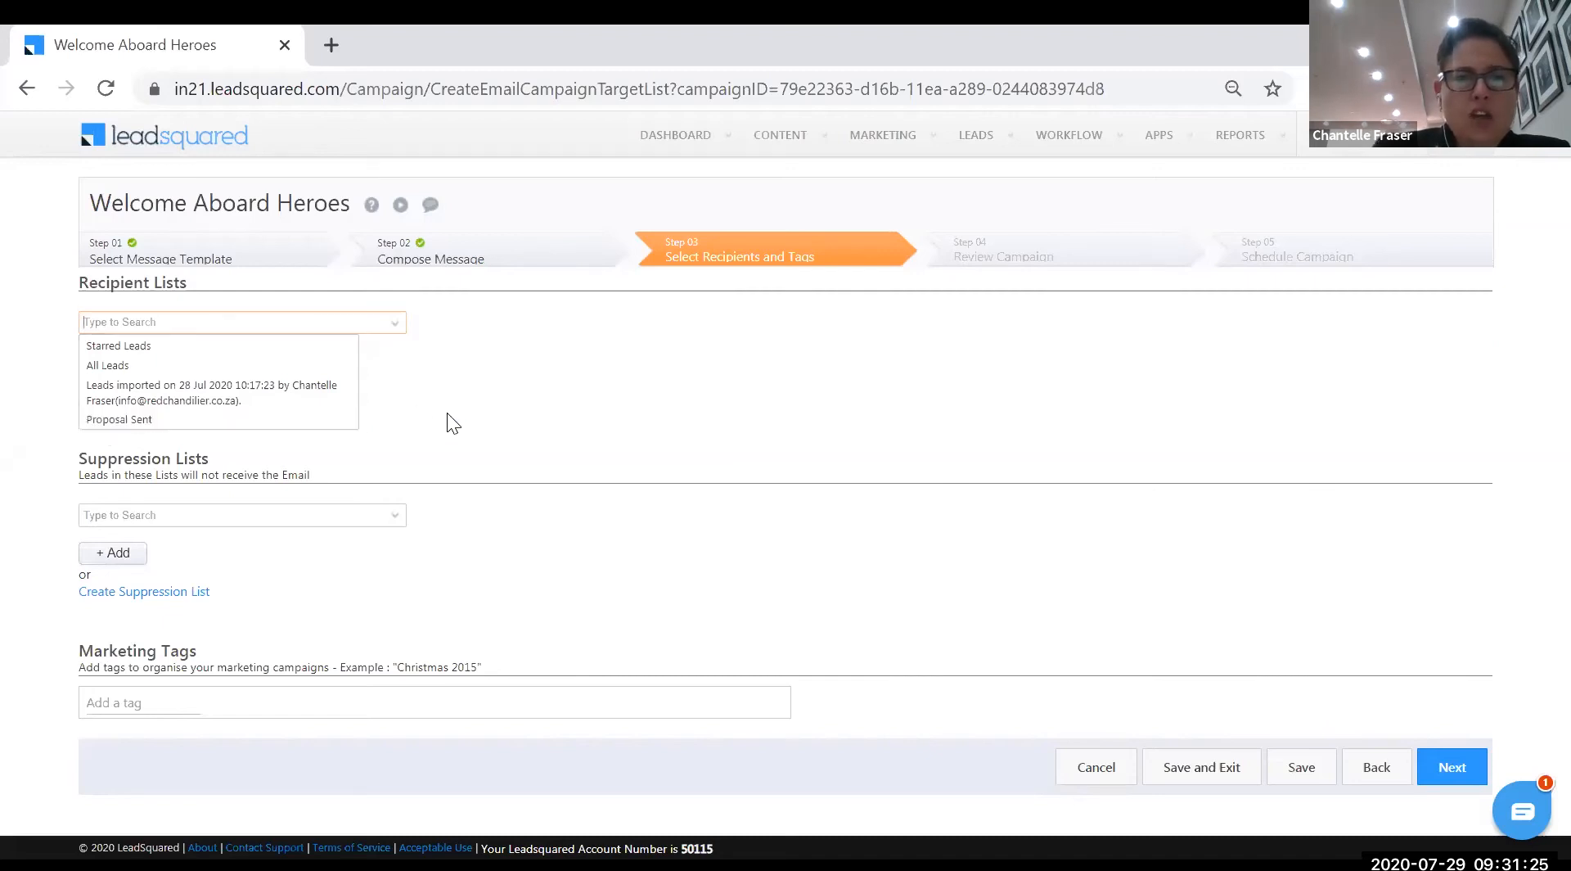
pyautogui.click(133, 366)
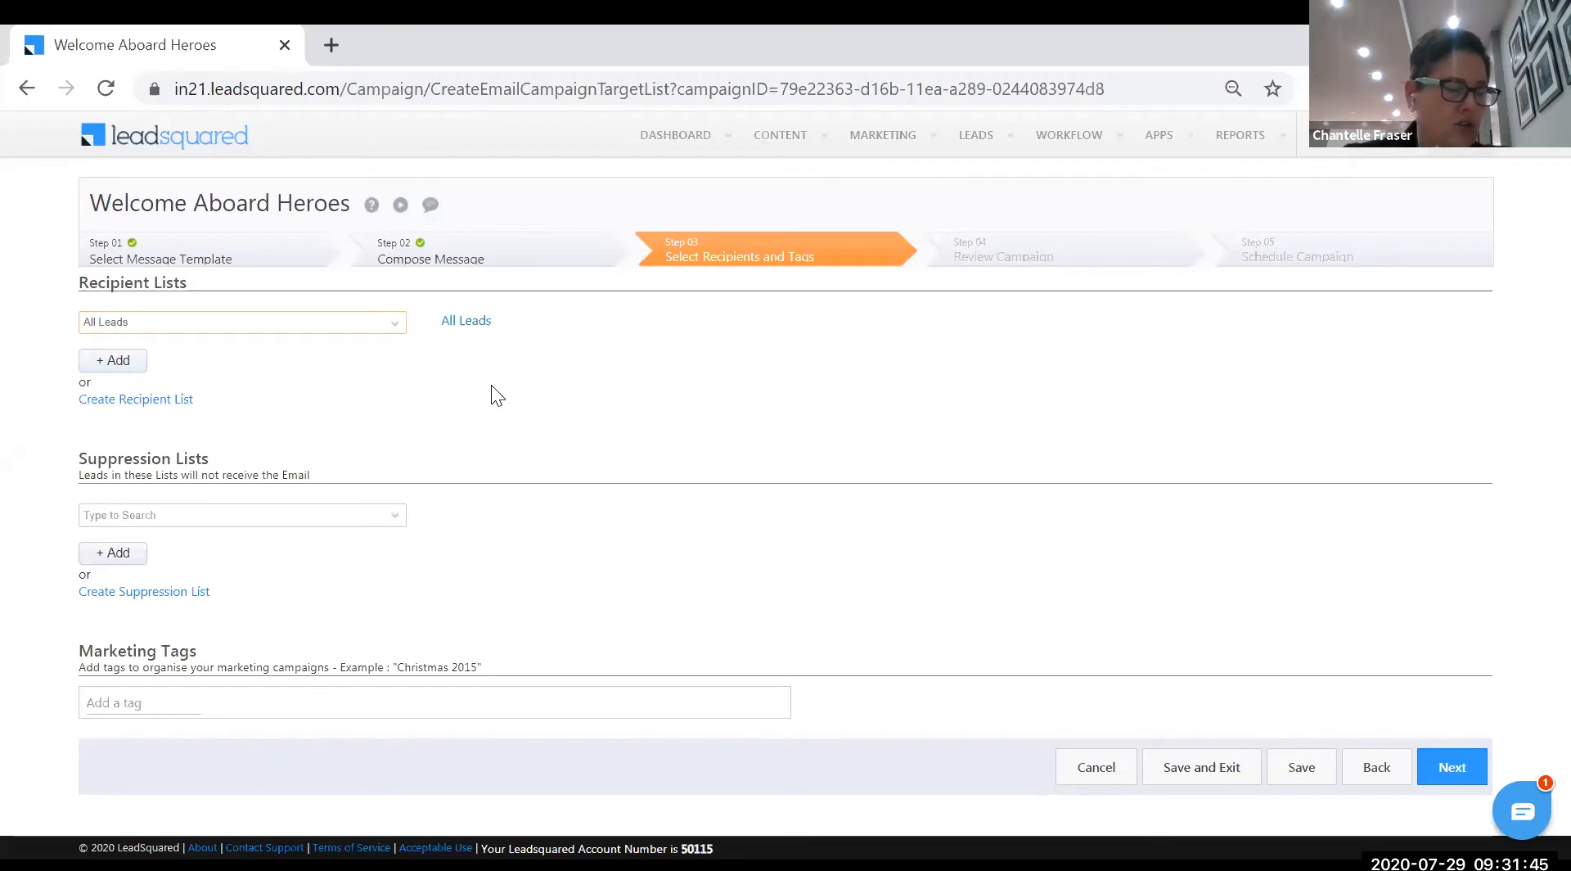
pyautogui.click(1457, 771)
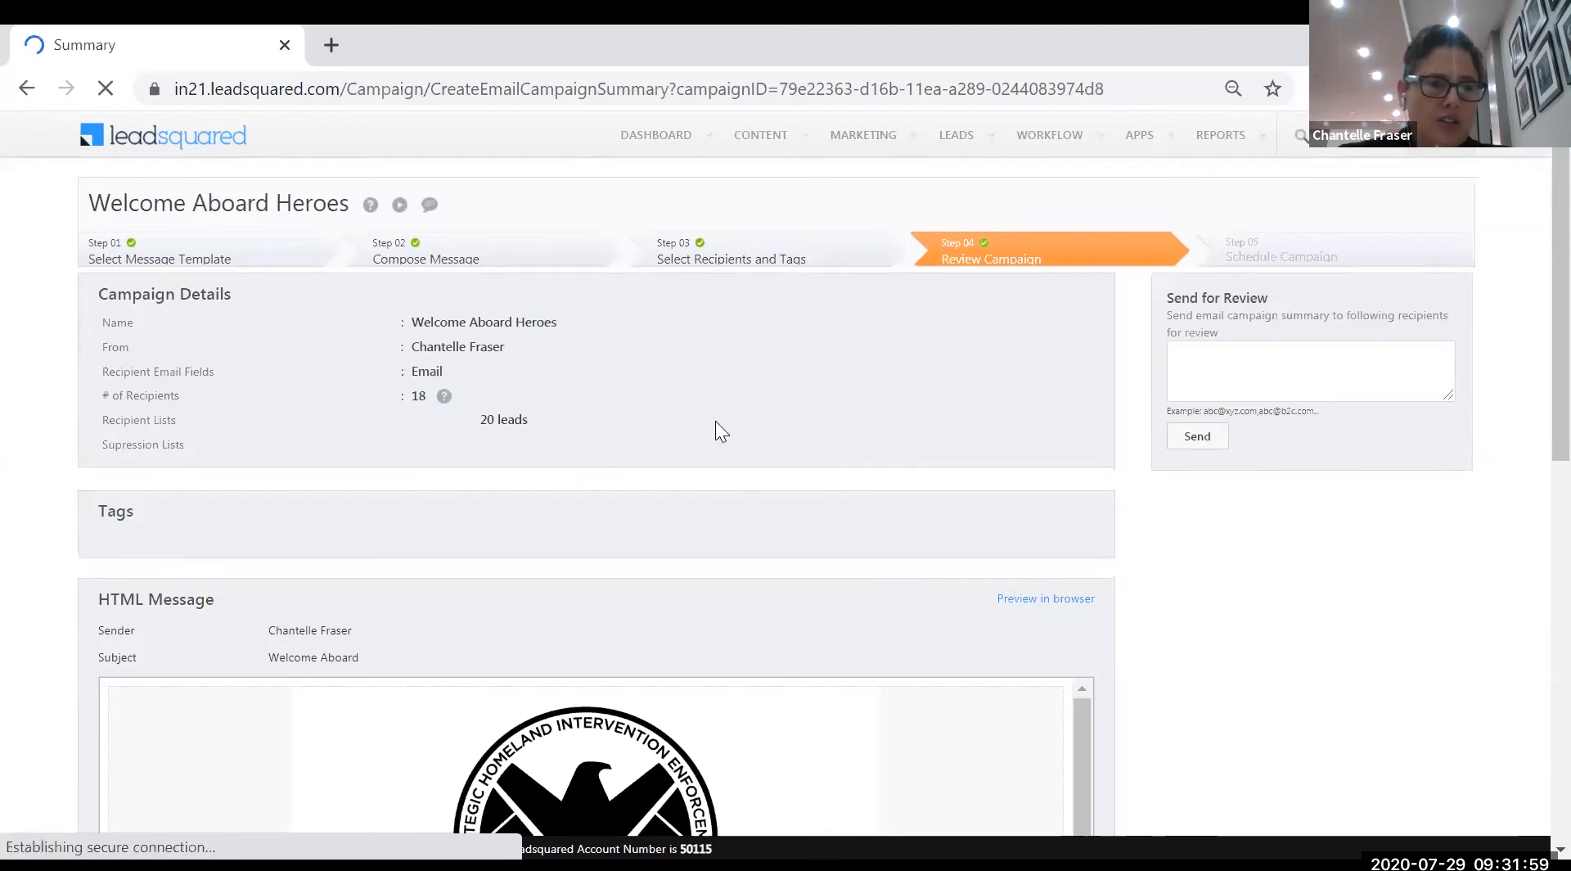
# - Confirm the campaign's 18 recipients and scroll through the email preview
pyautogui.doubleClick(413, 396)
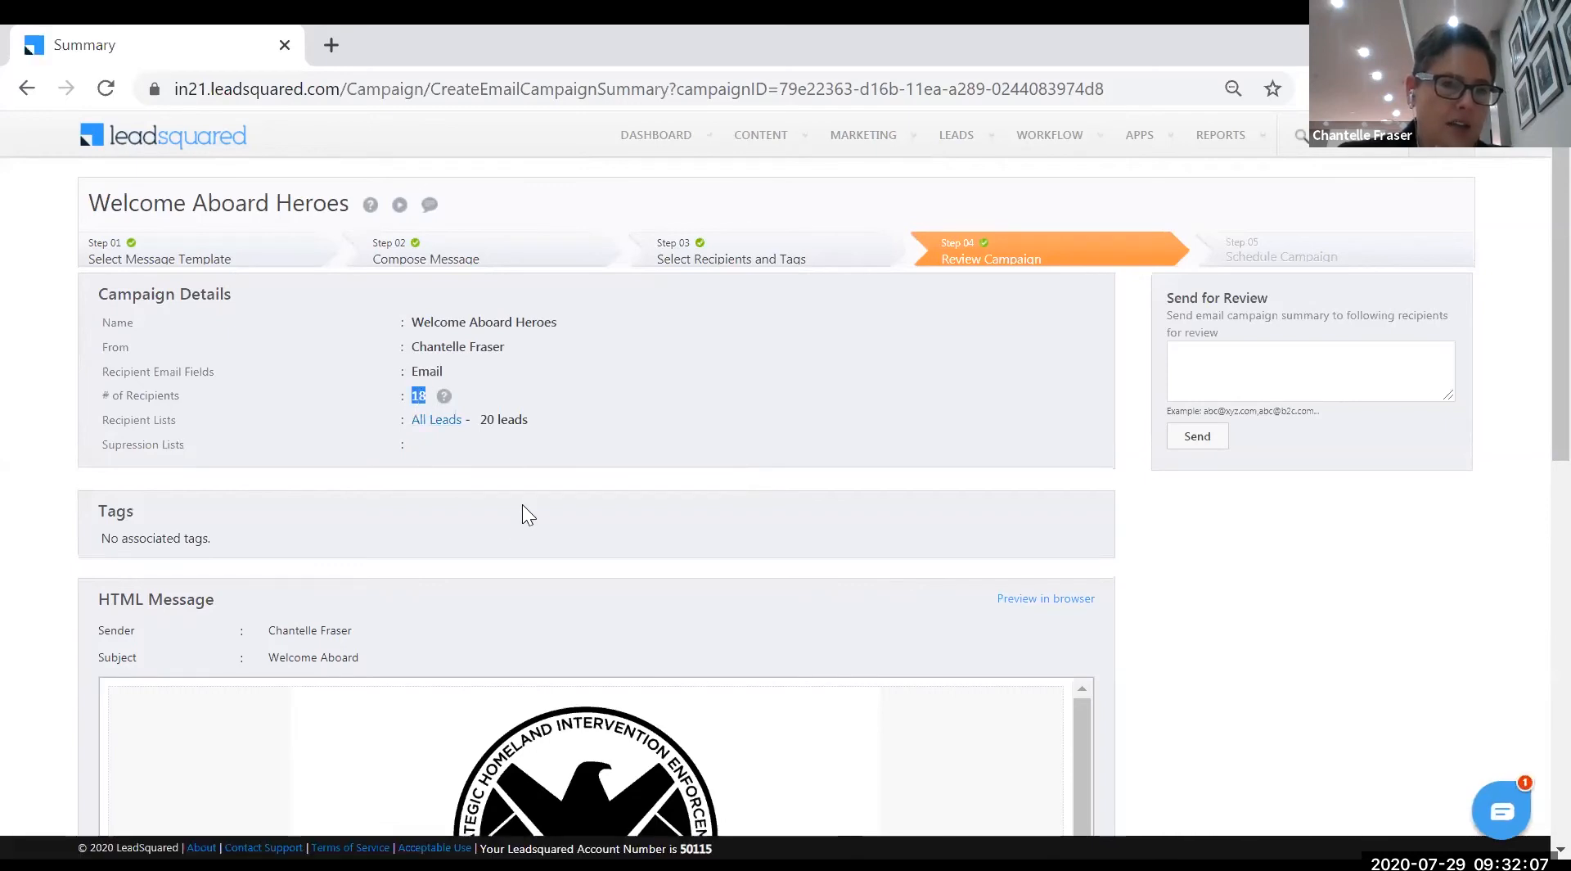
pyautogui.scroll(-2, 564, 558)
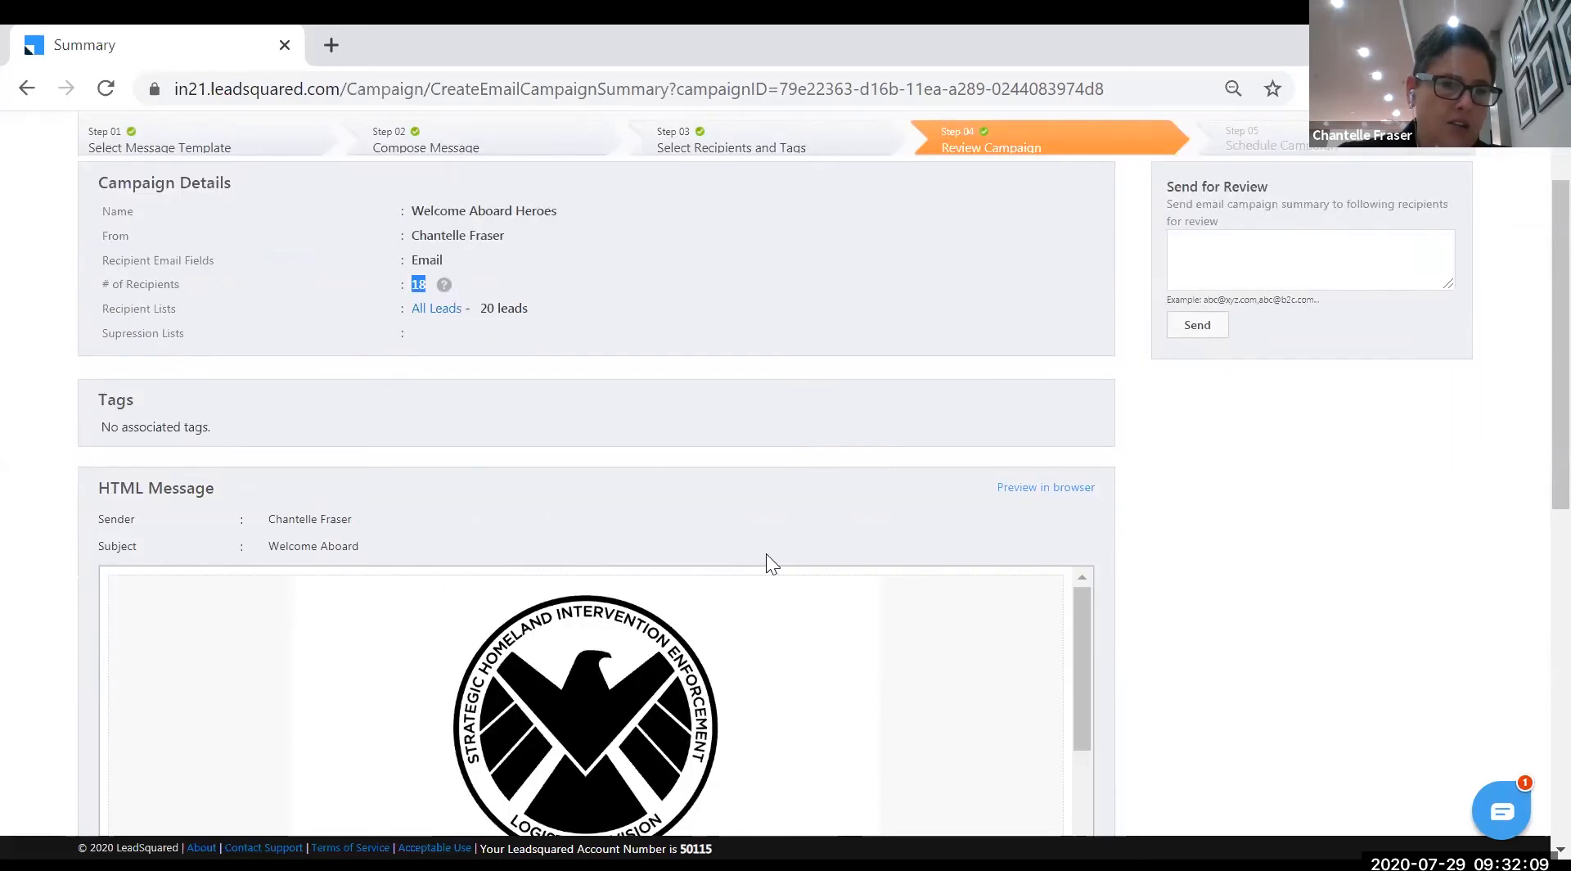
pyautogui.scroll(-5, 943, 639)
pyautogui.scroll(-2, 1481, 593)
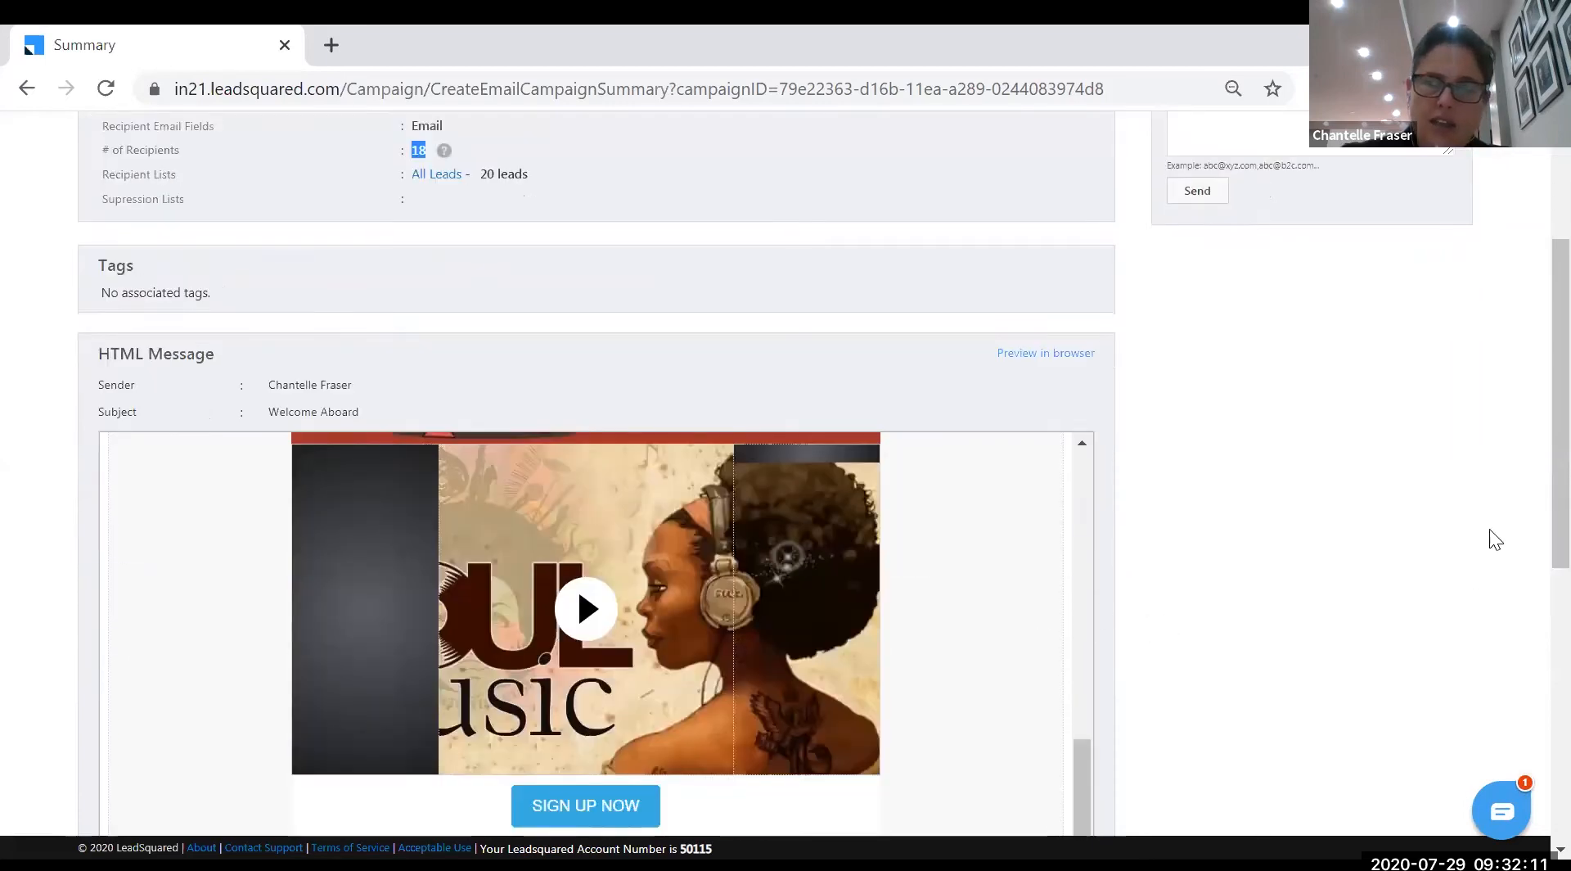
pyautogui.scroll(-8, 1530, 488)
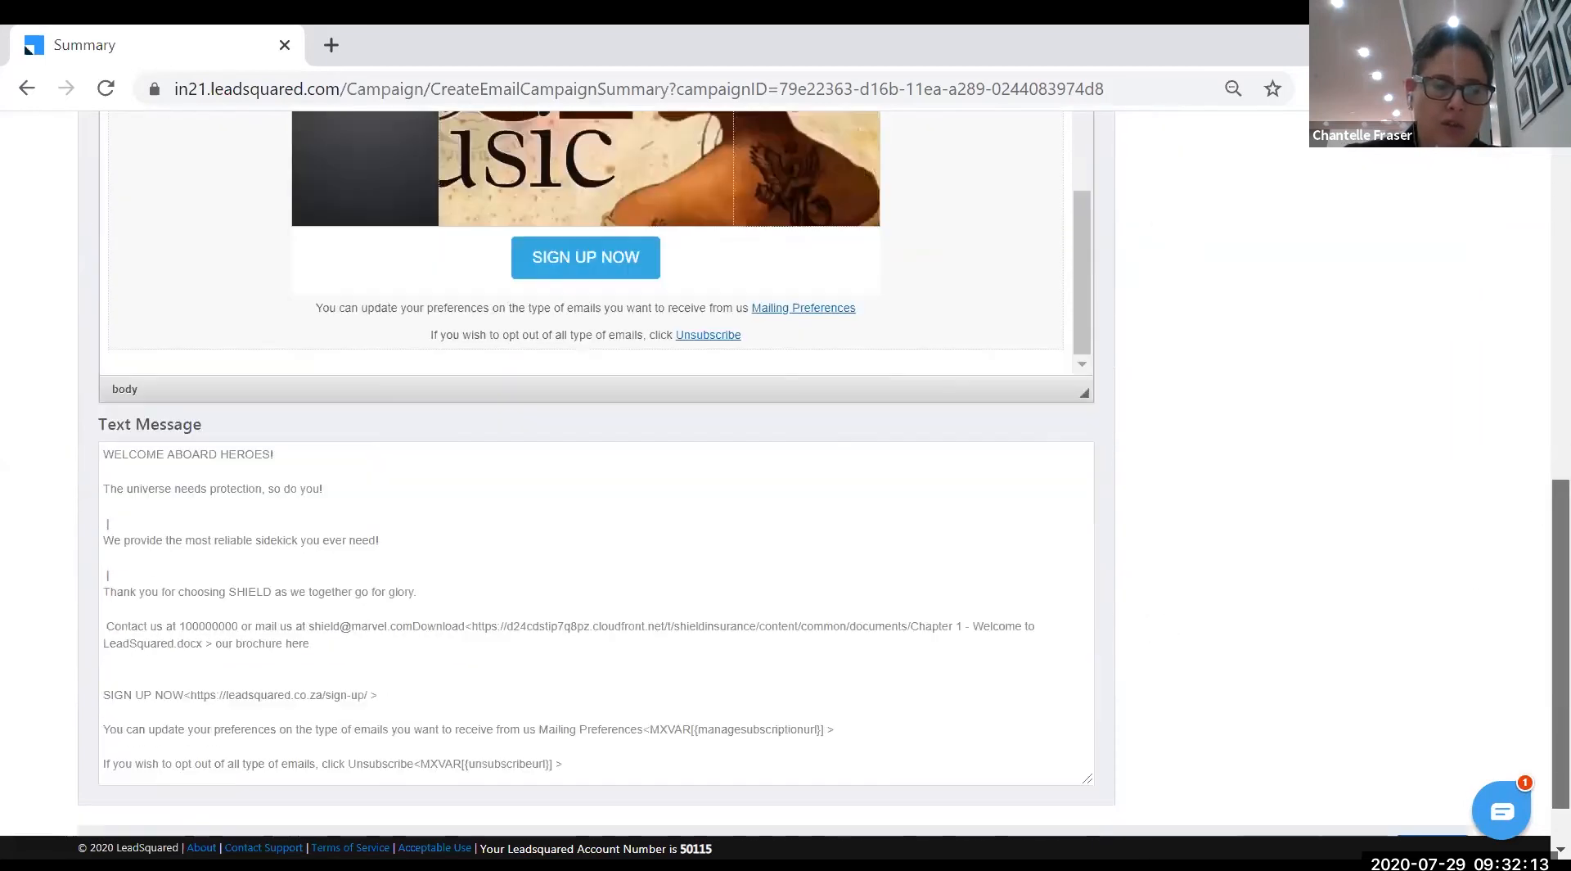
pyautogui.scroll(6, 1536, 419)
pyautogui.scroll(5, 1537, 419)
# - Send the campaign summary for review to a test email address
pyautogui.click(1205, 368)
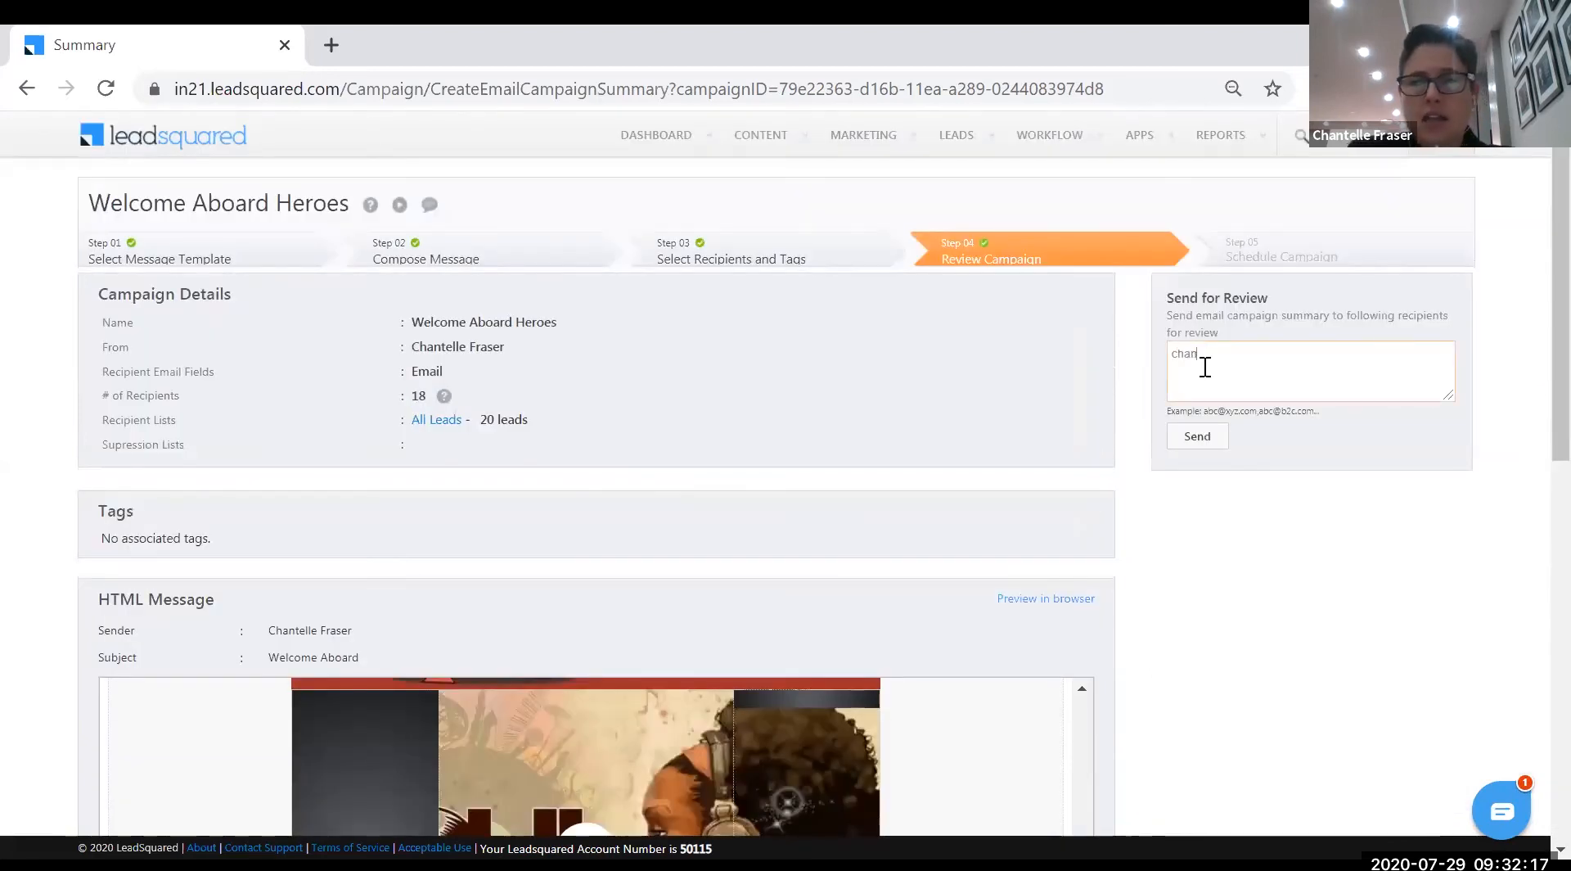
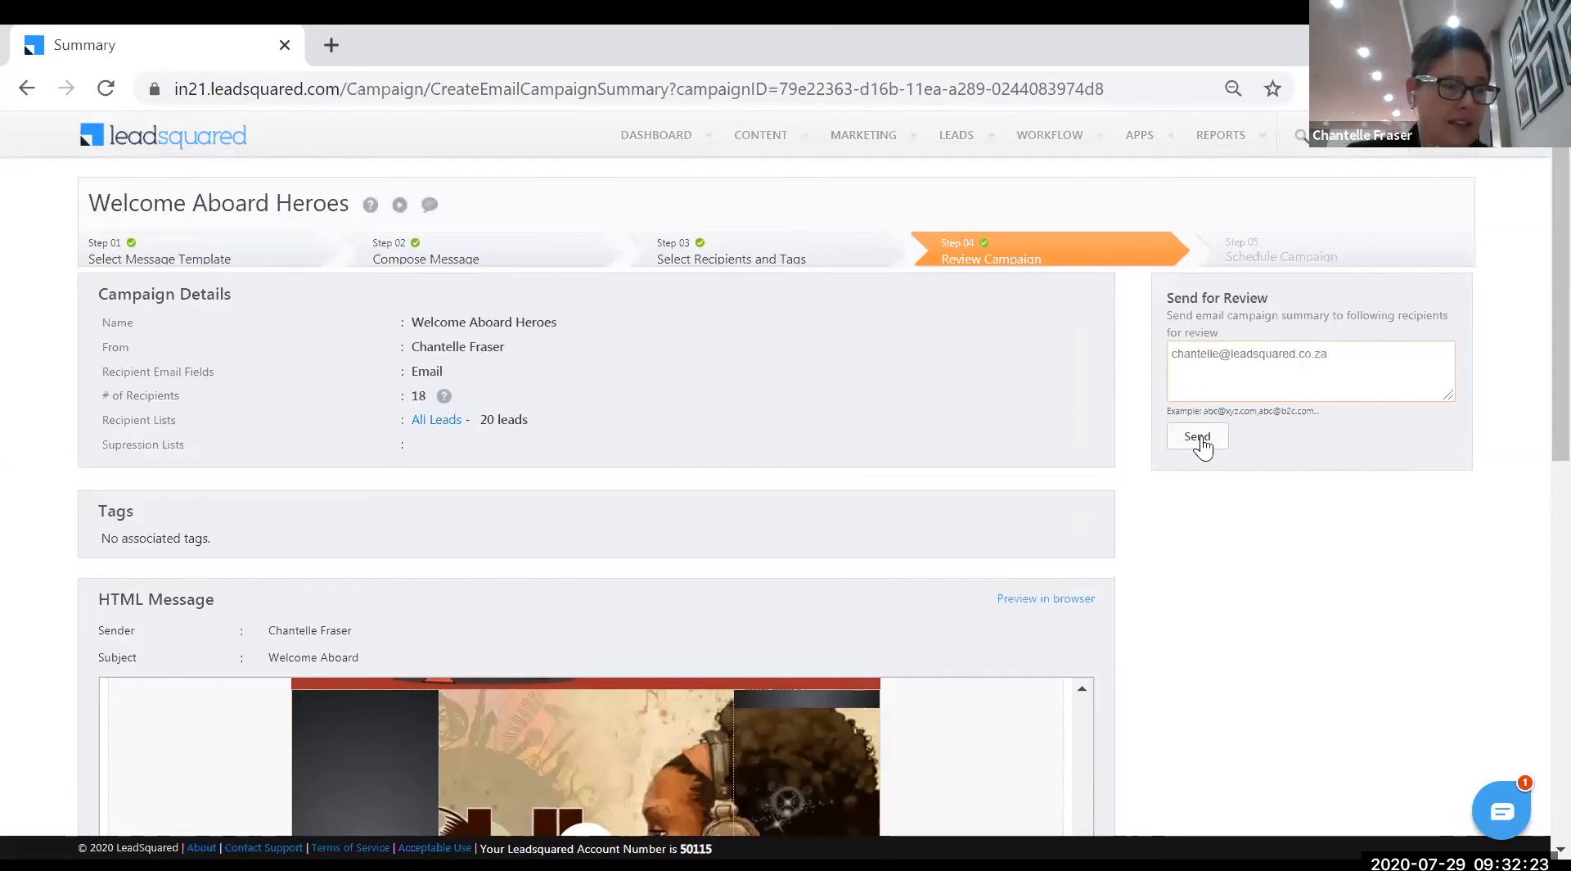
pyautogui.click(1204, 441)
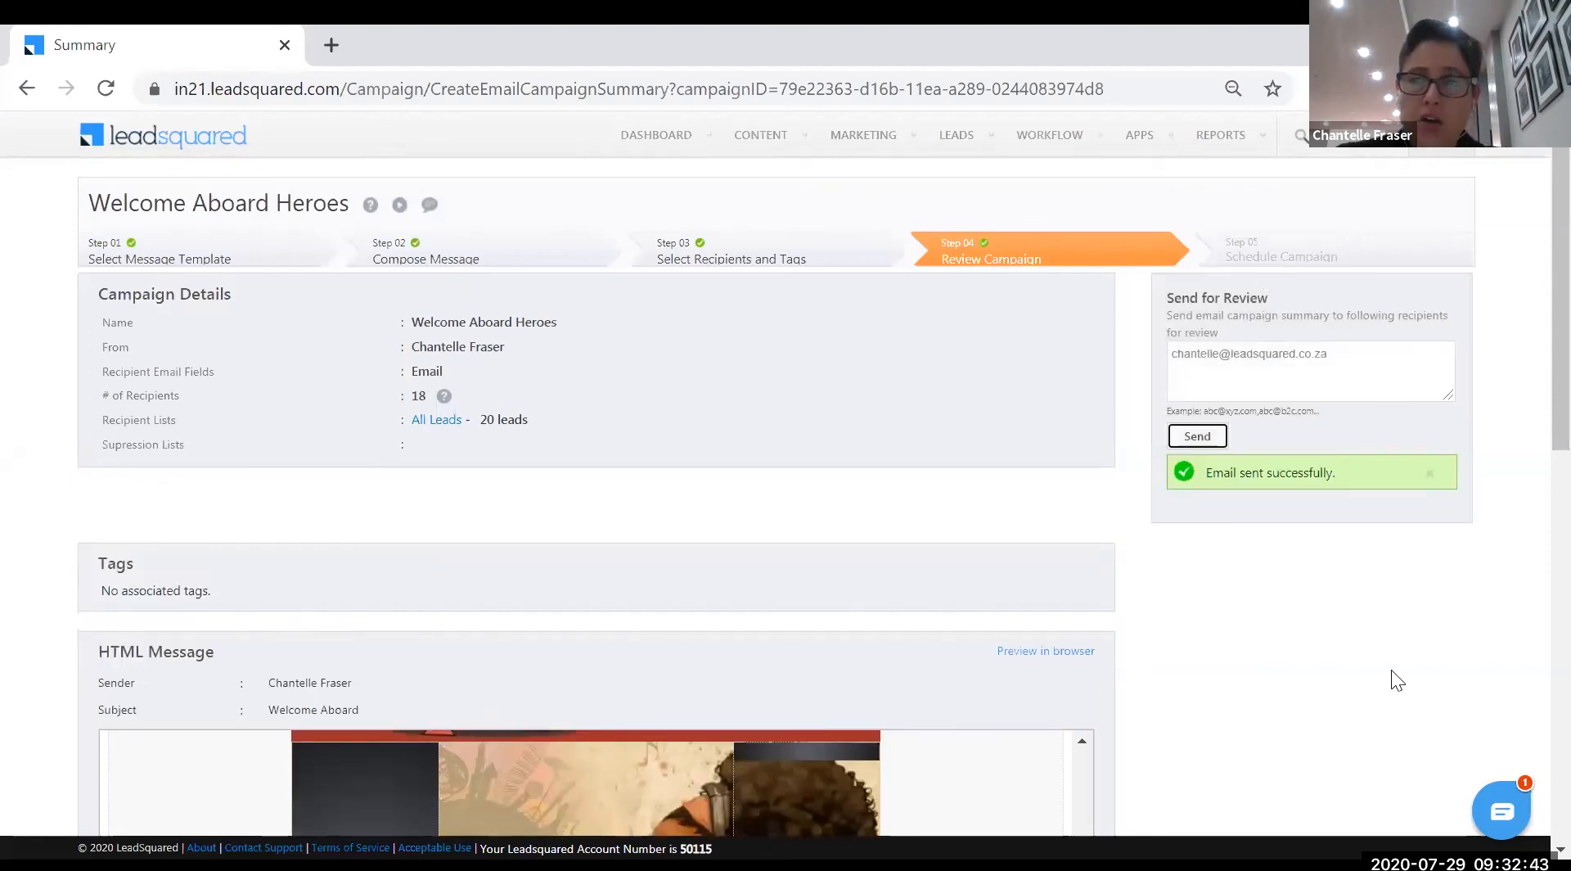
# - Continue to the Schedule Campaign step
pyautogui.scroll(-7, 1391, 692)
pyautogui.scroll(-3, 1391, 692)
pyautogui.click(1436, 781)
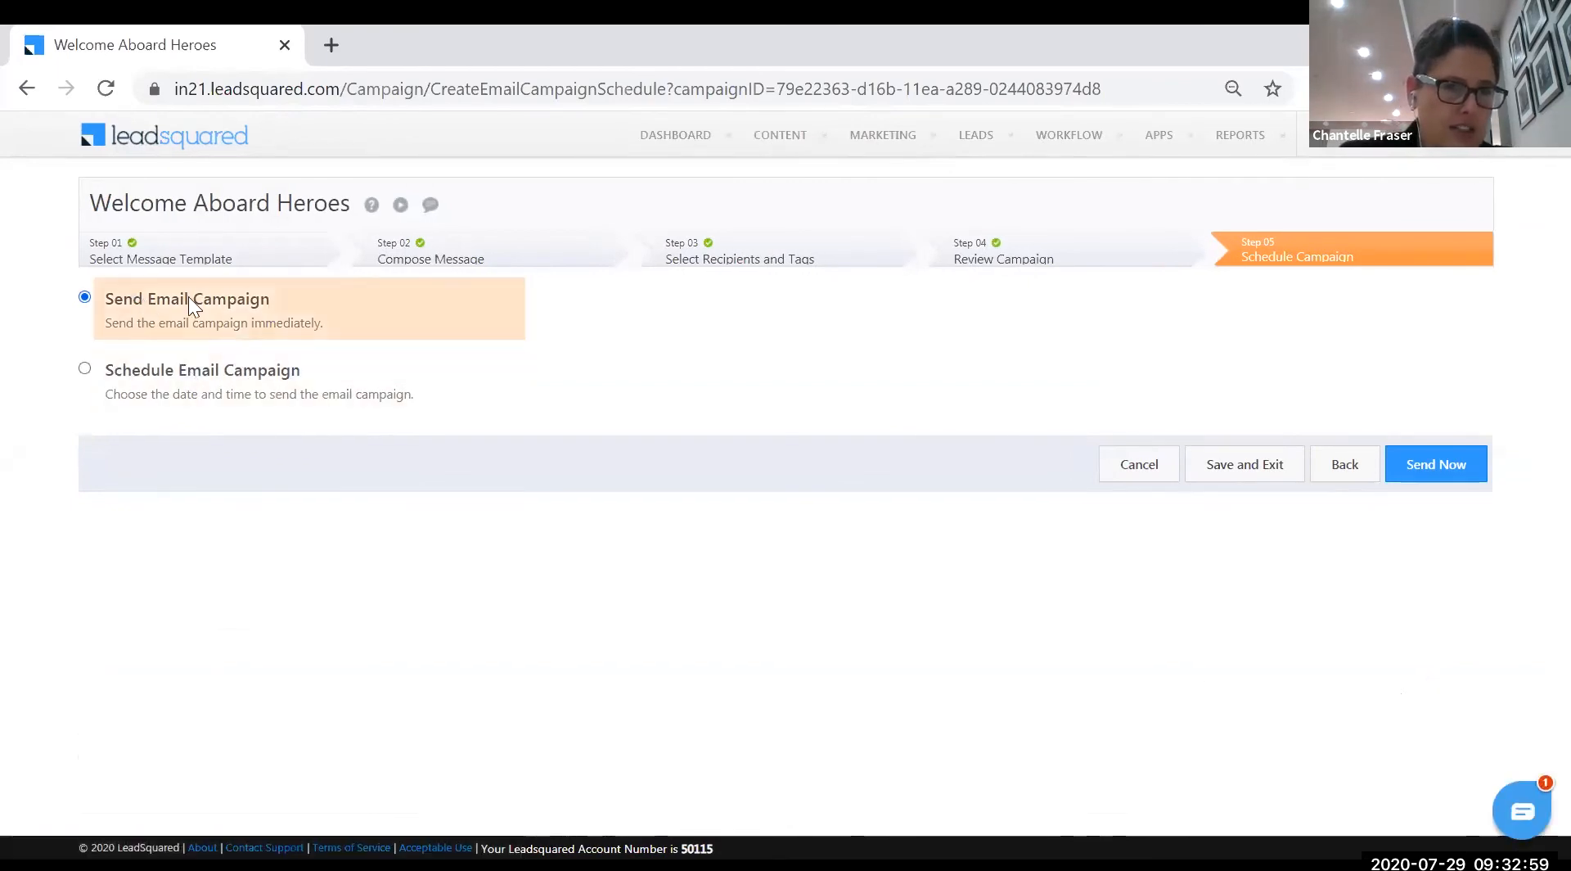
# - Try a 30 July scheduled send, then revert to Send Email Campaign and send now
pyautogui.click(85, 369)
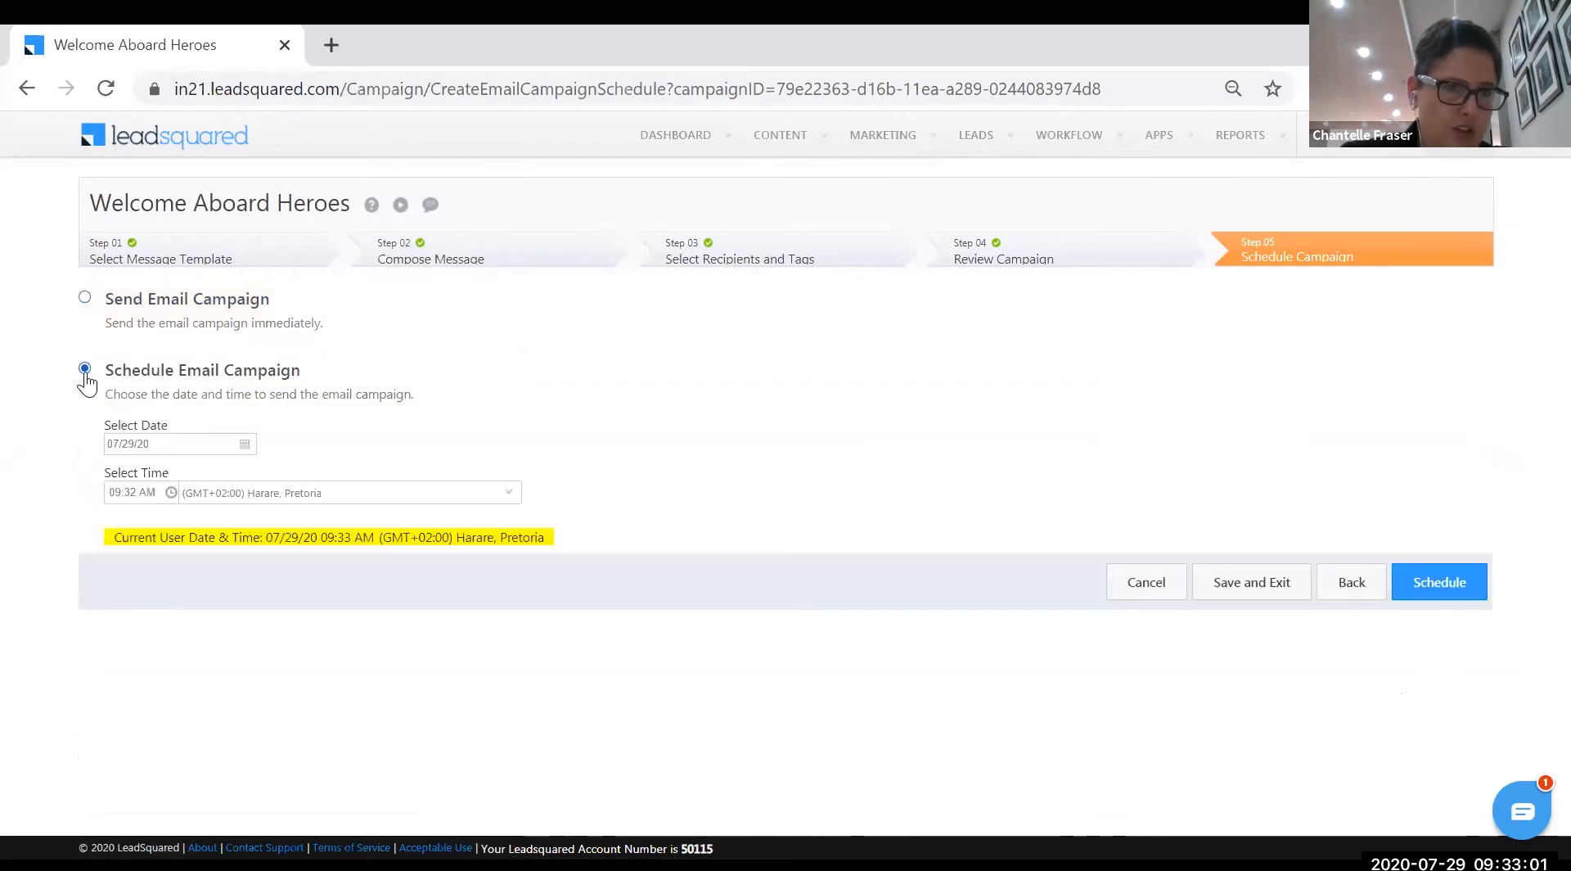
pyautogui.click(244, 445)
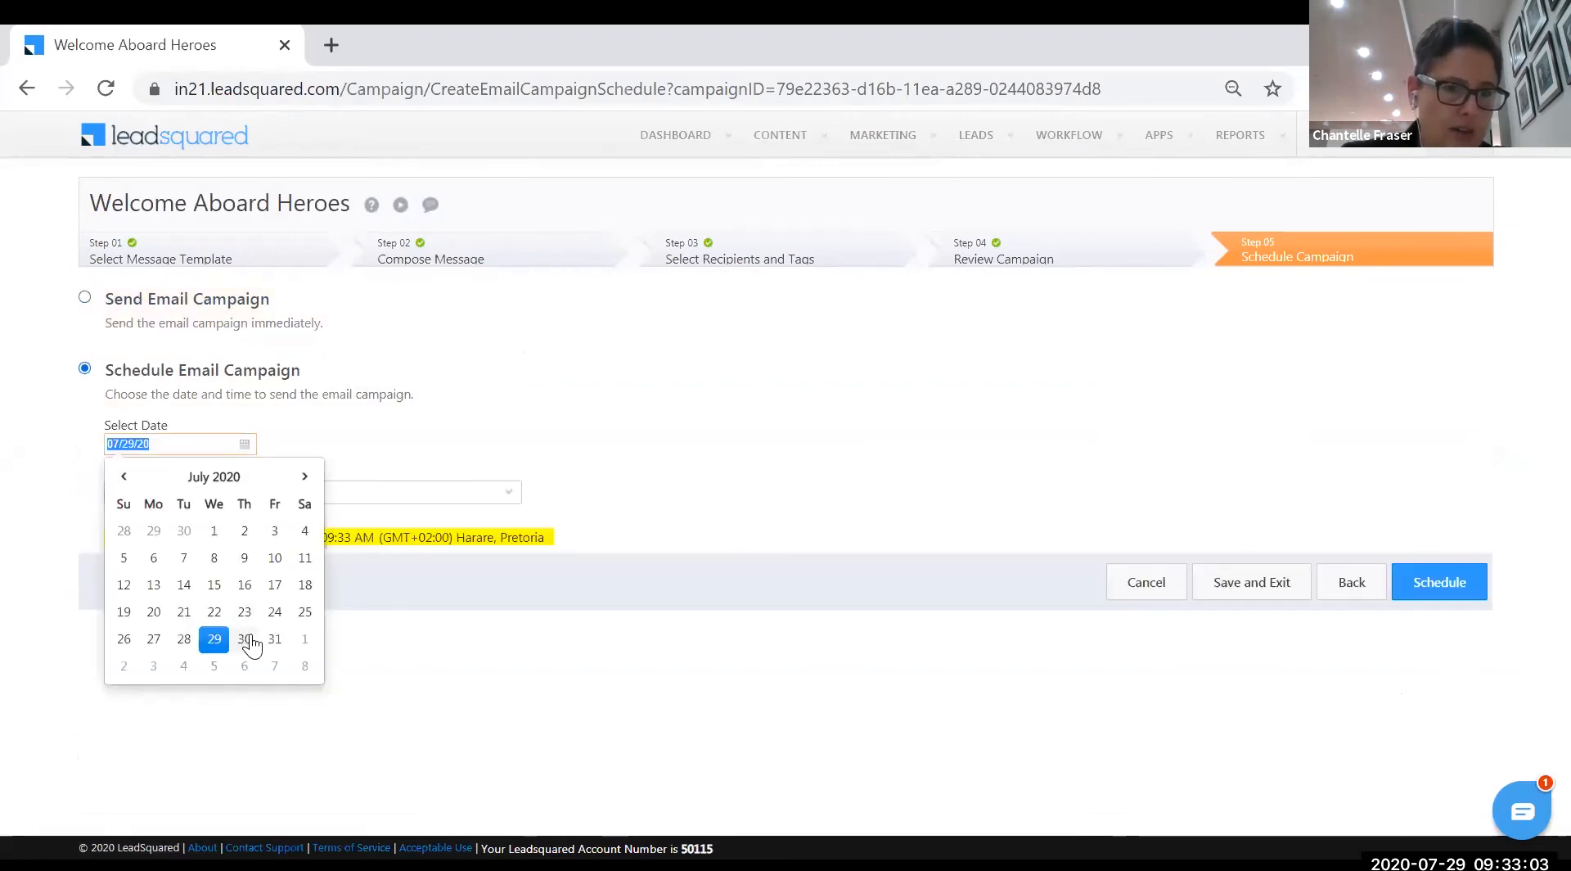
pyautogui.click(245, 639)
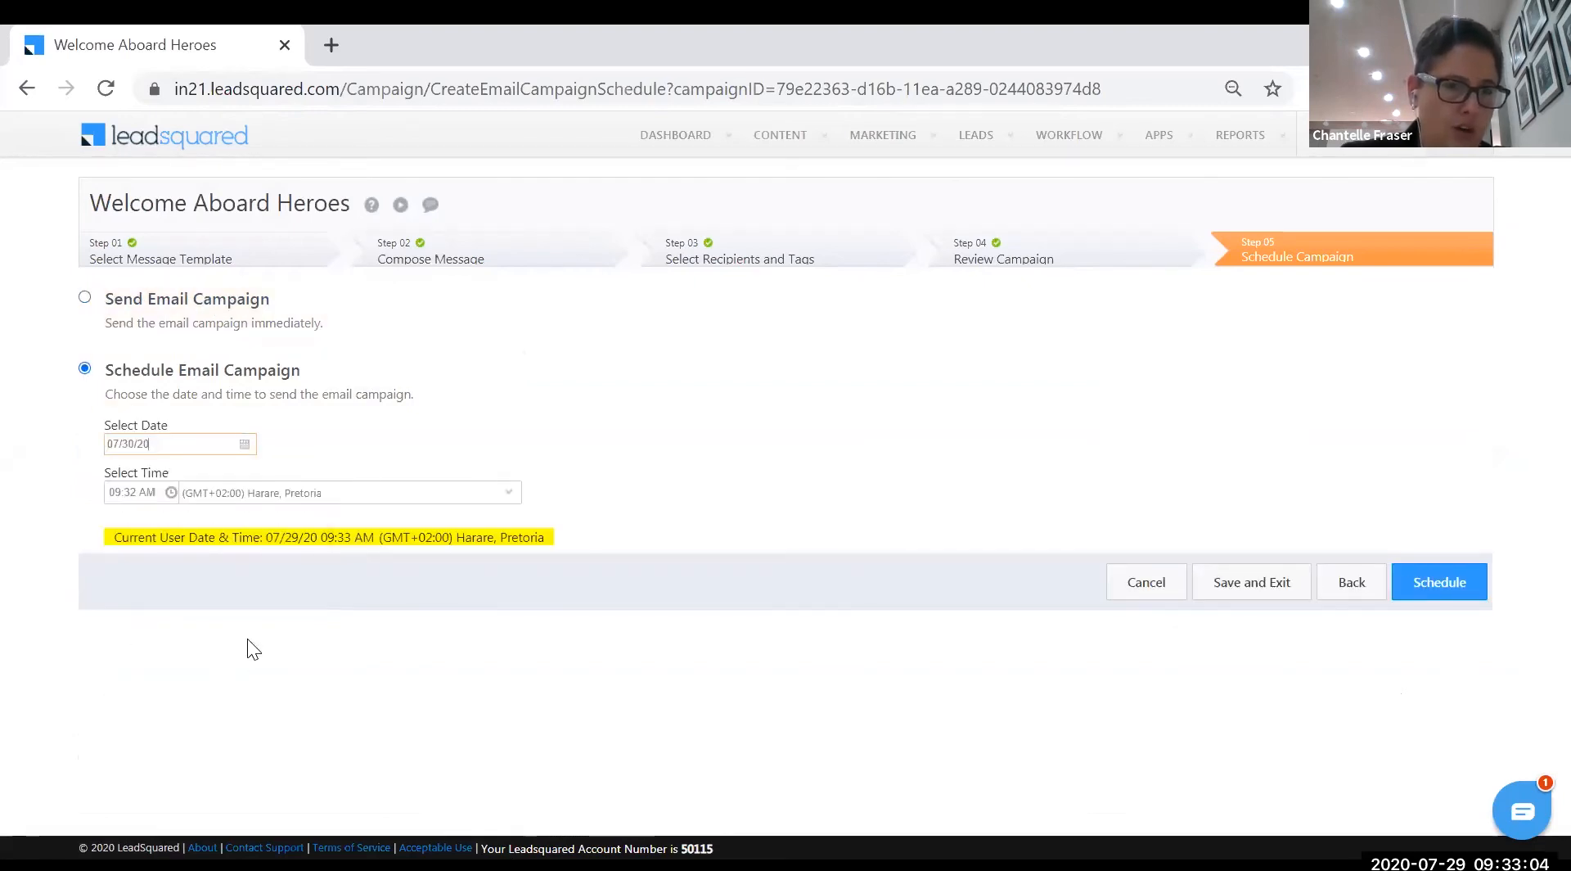
pyautogui.click(141, 493)
pyautogui.click(515, 449)
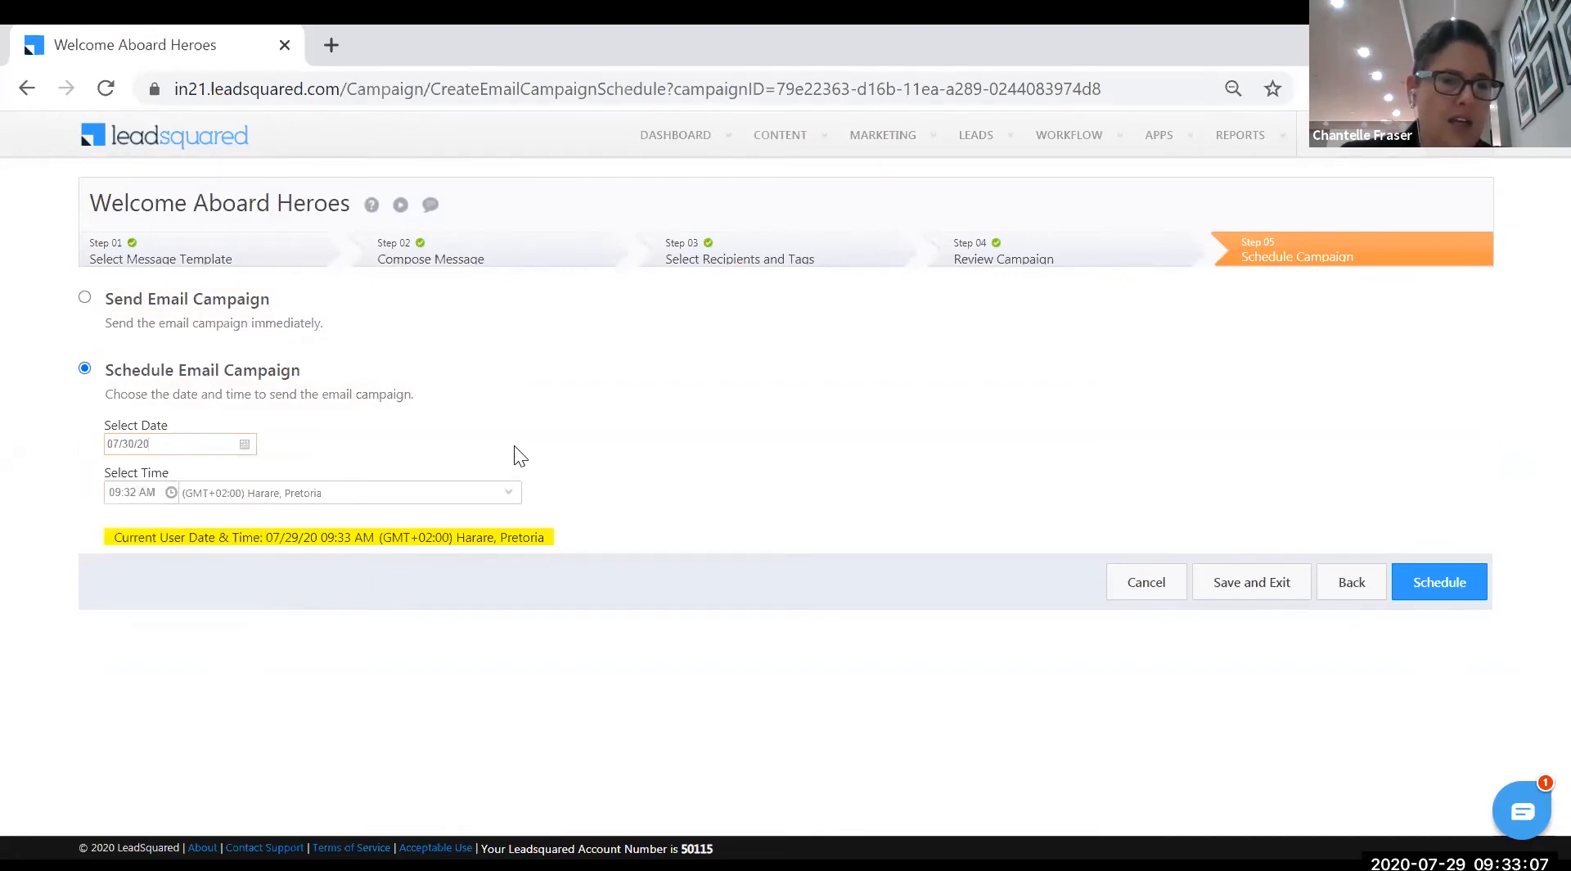
pyautogui.click(85, 301)
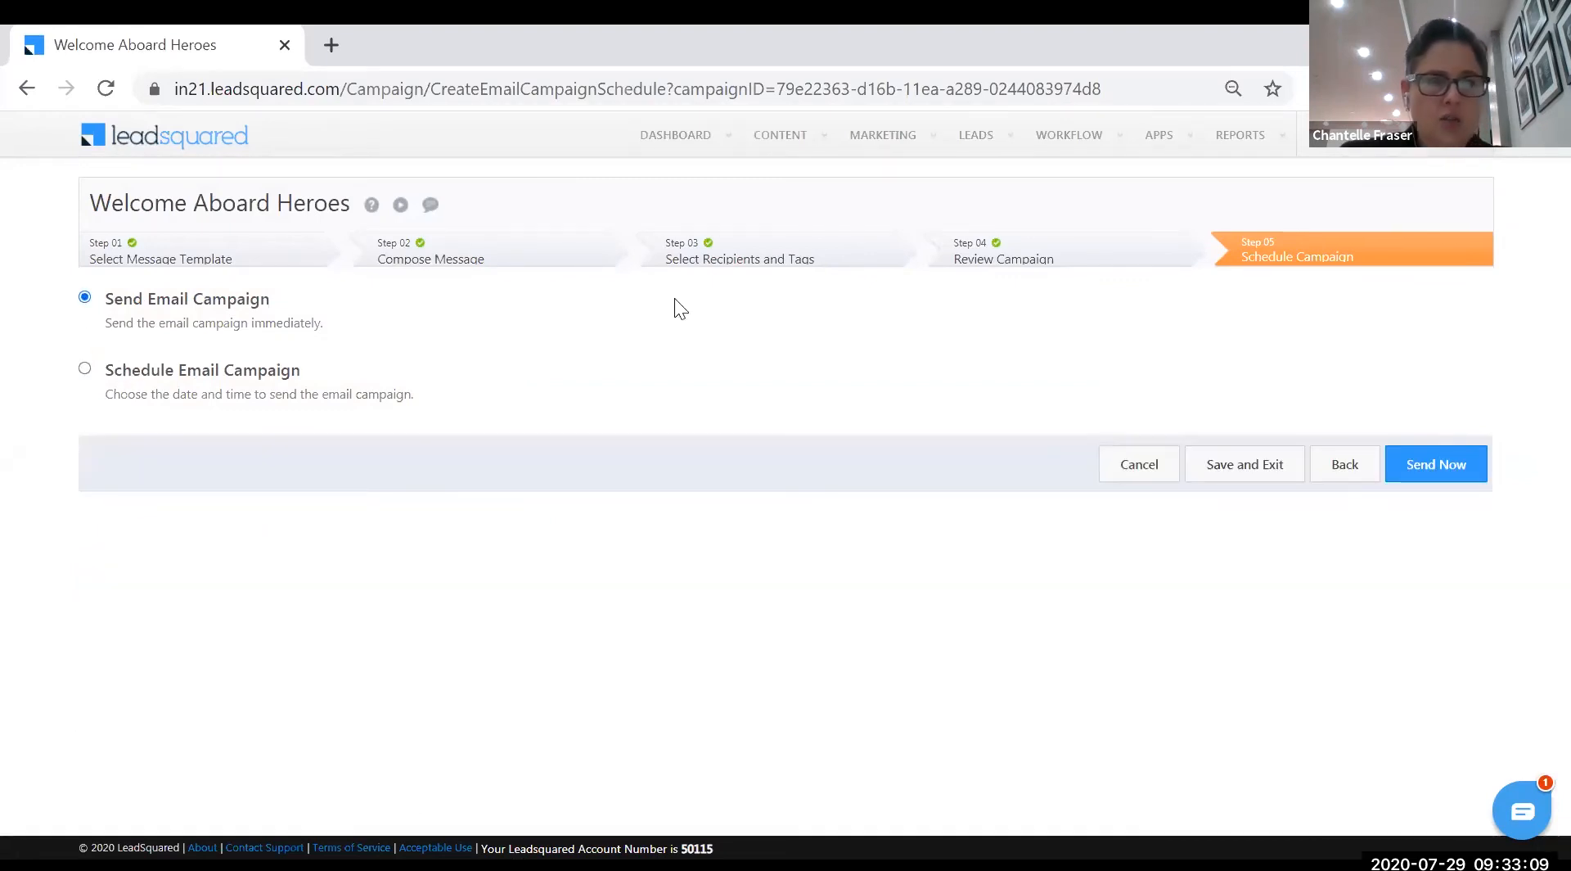
pyautogui.click(1449, 483)
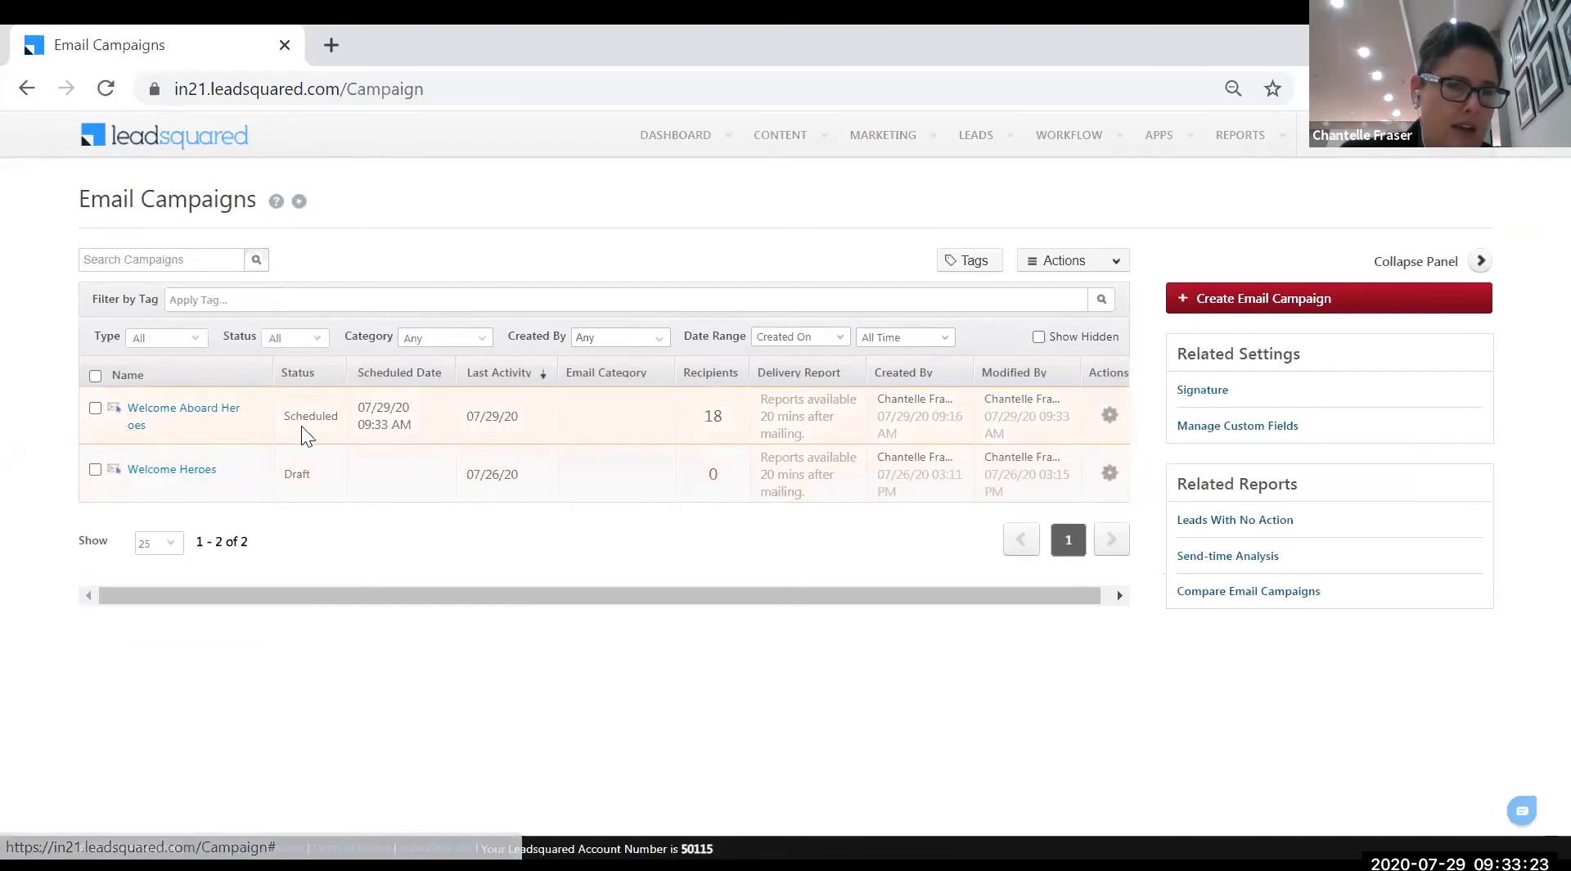
# - Inspect Welcome Aboard Heroes' 18-recipient count to see which lists it used
pyautogui.doubleClick(706, 416)
pyautogui.moveTo(709, 435)
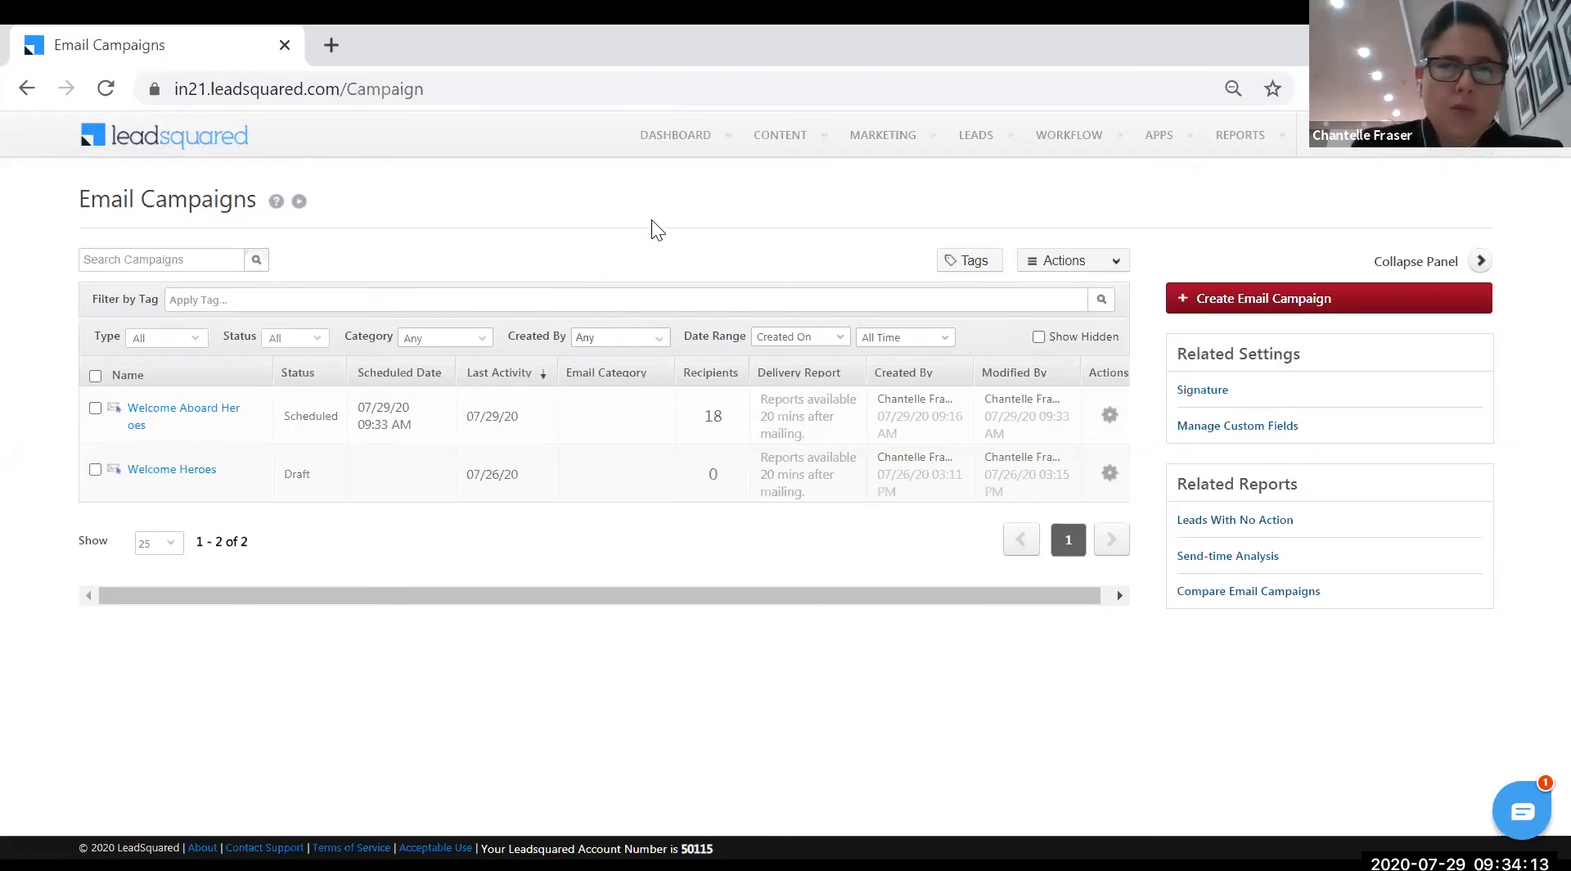
pyautogui.moveTo(779, 139)
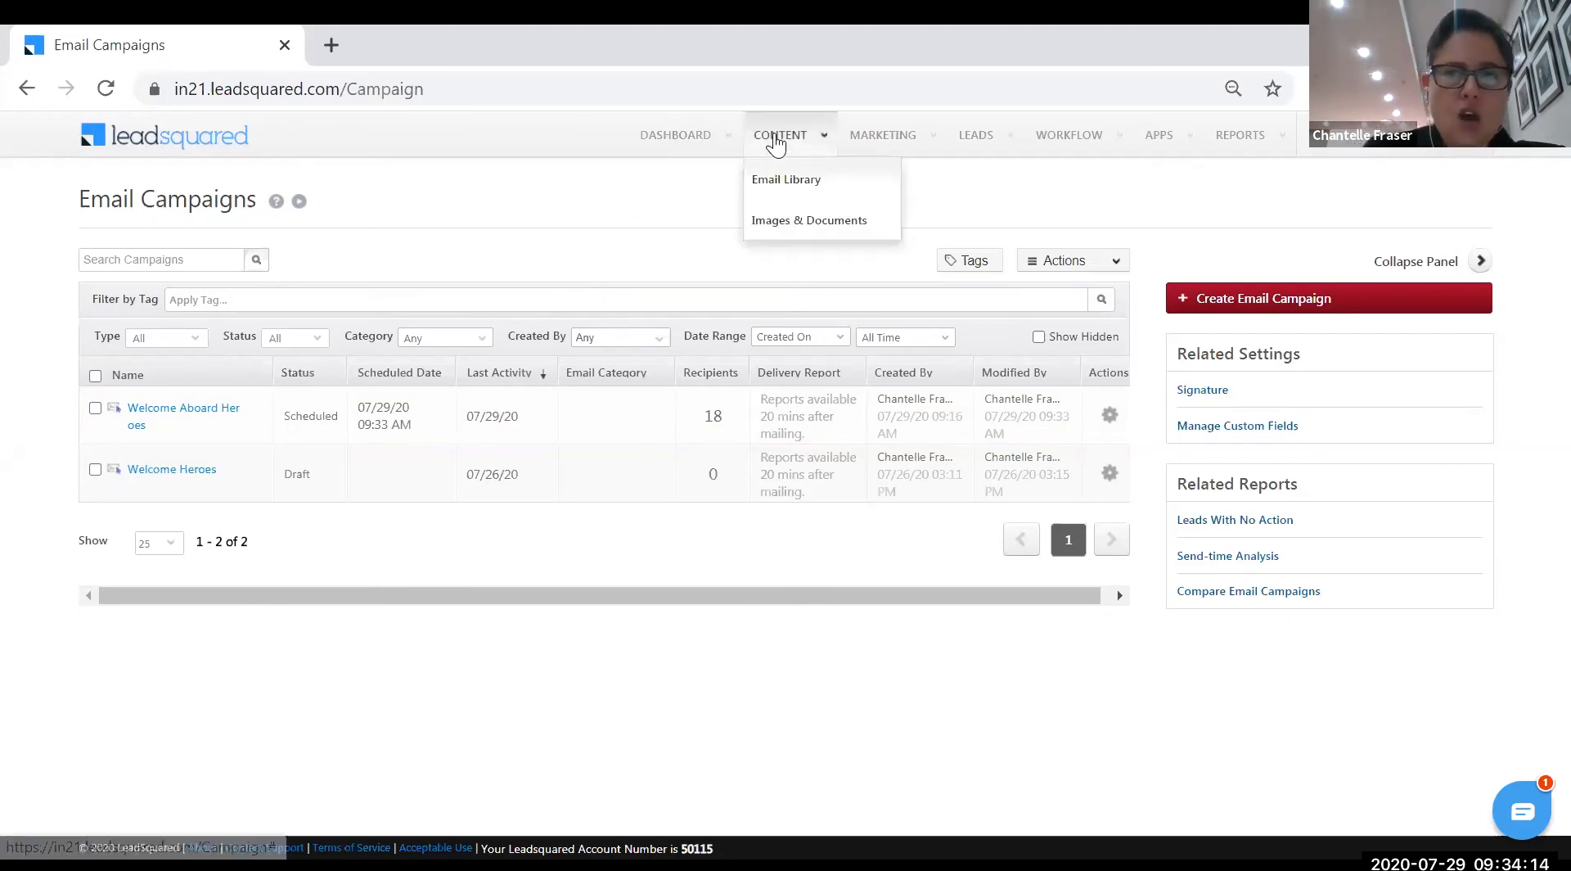
# - Browse the Email Library's 27 published templates and bring up the Announcing events actions
pyautogui.click(790, 185)
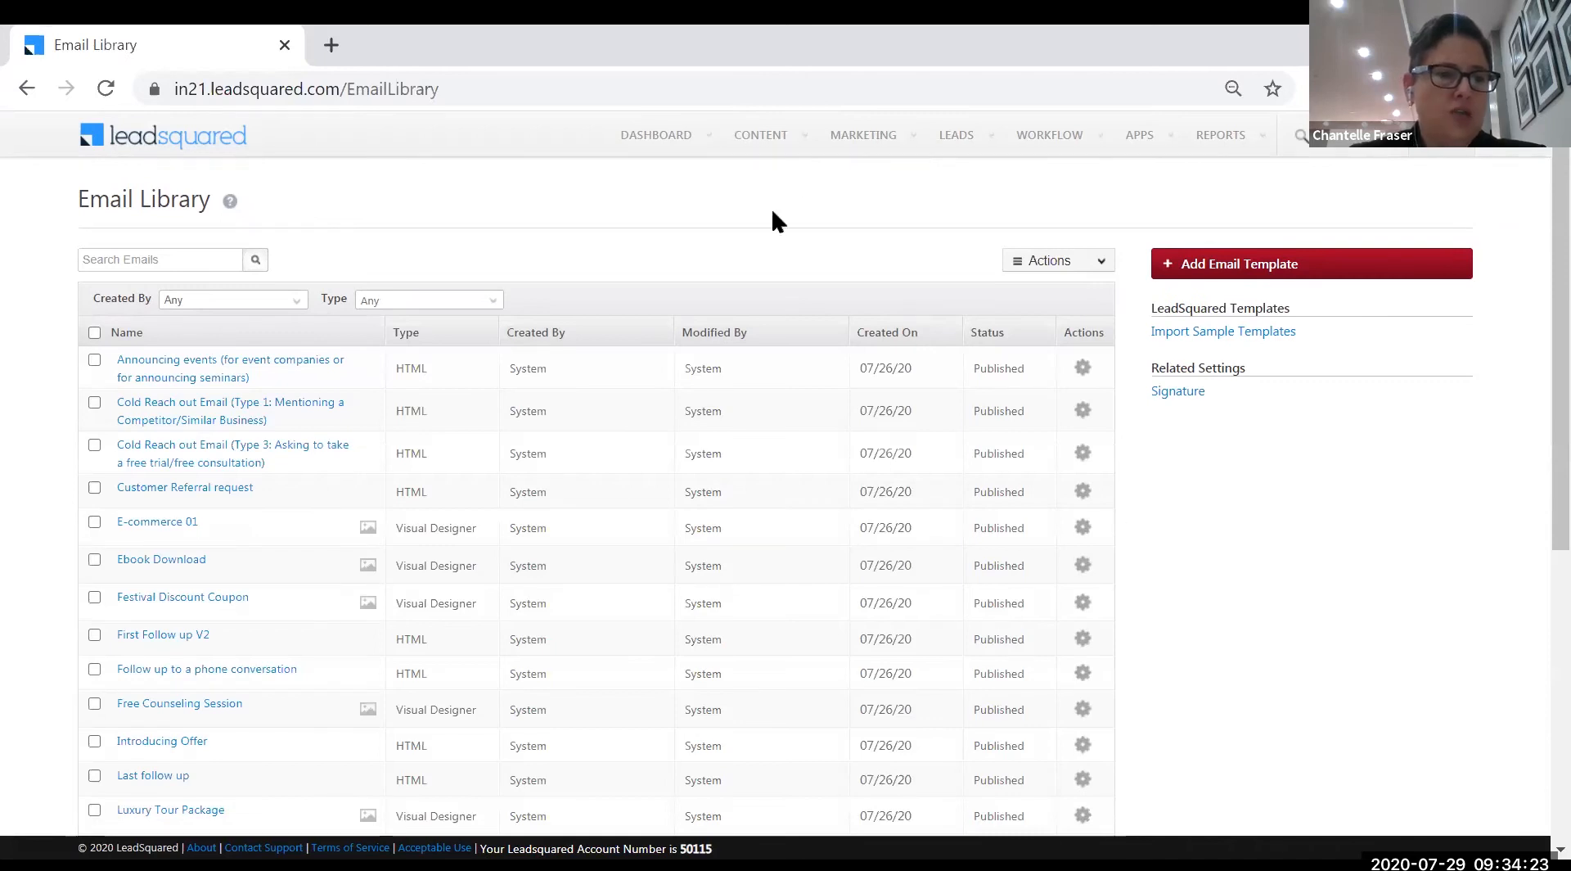
pyautogui.scroll(-5, 310, 519)
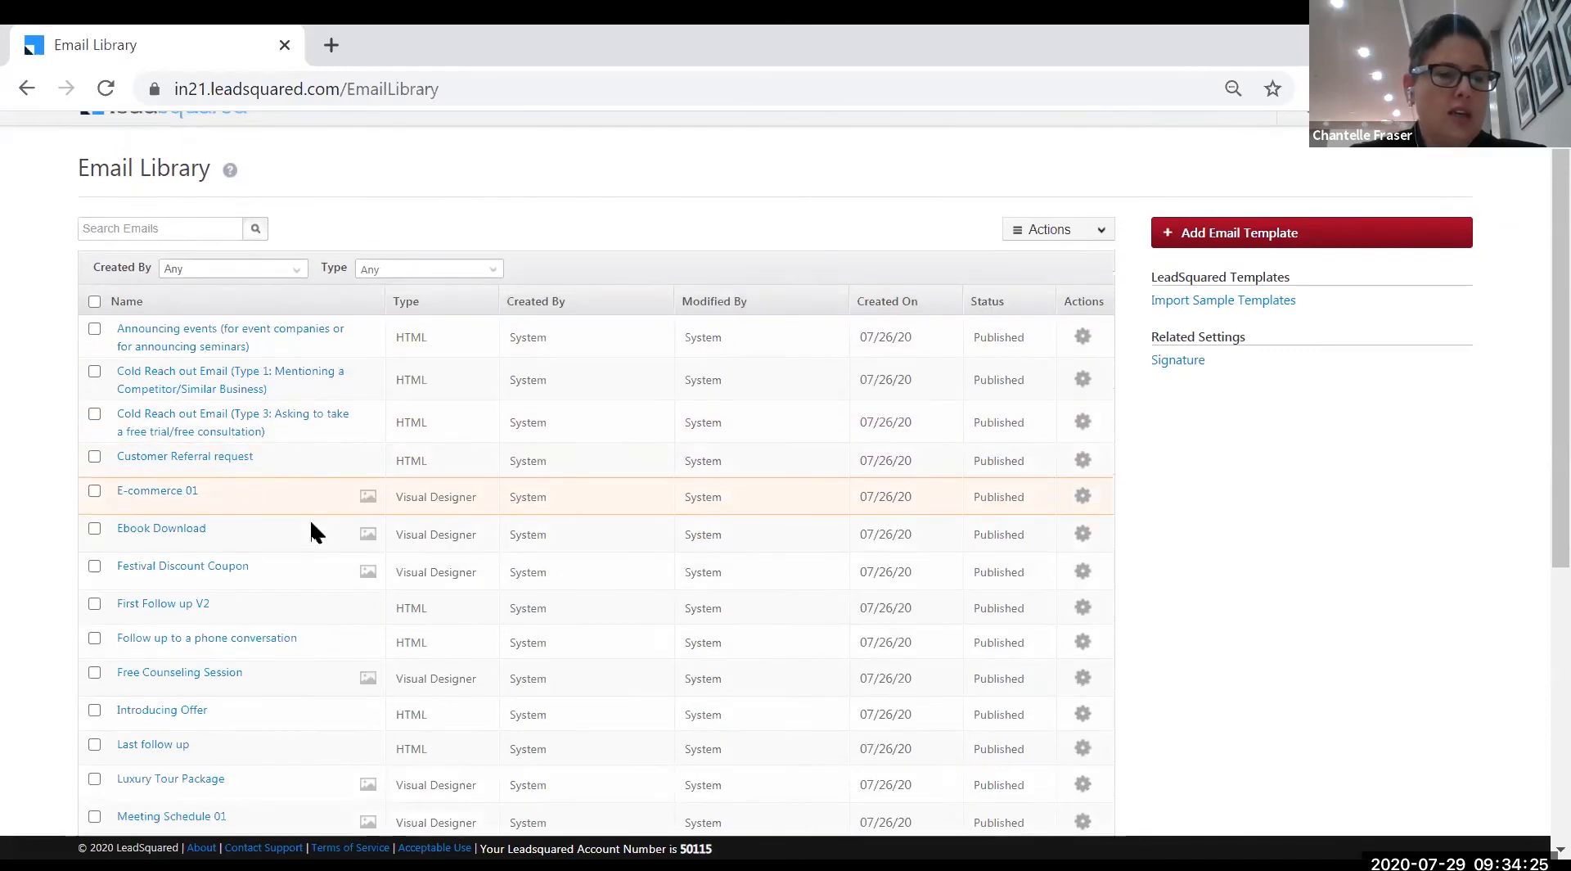
pyautogui.scroll(-3, 311, 529)
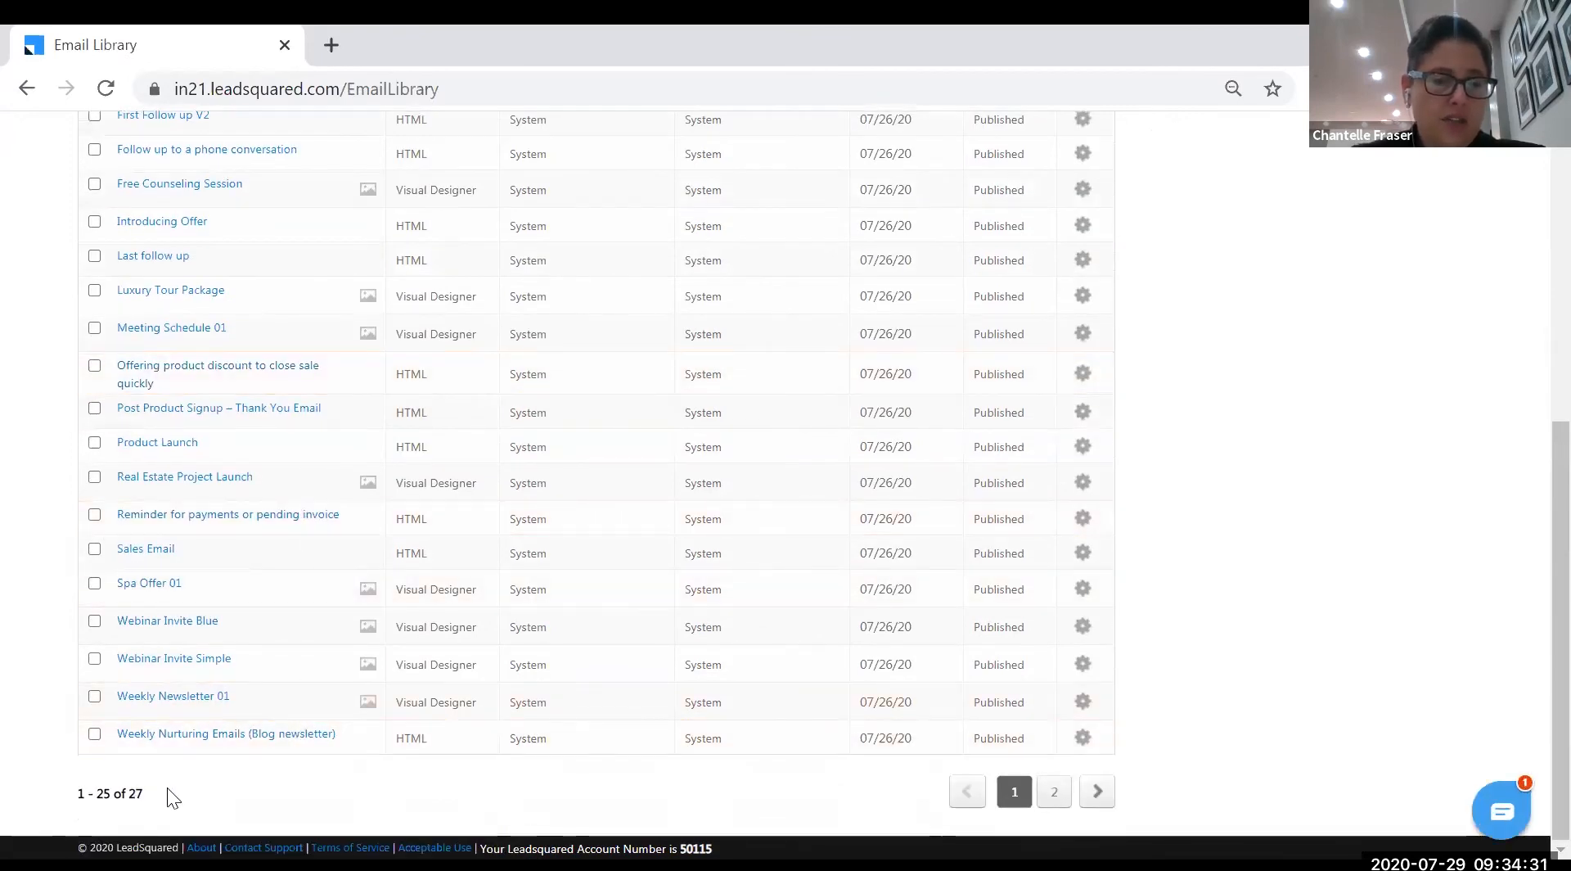
pyautogui.scroll(6, 226, 610)
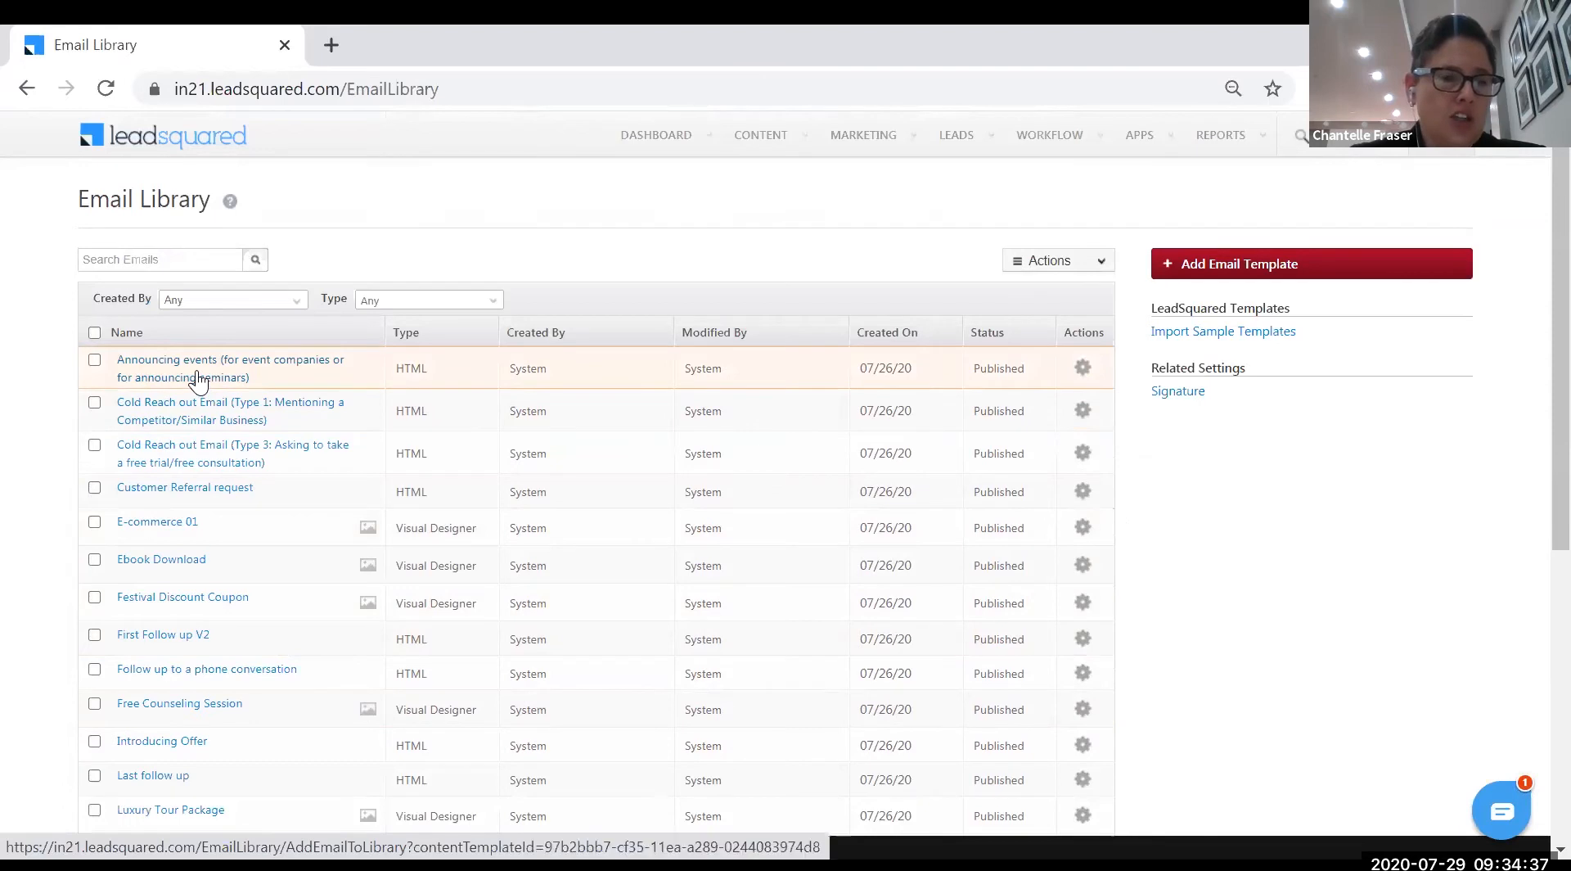
pyautogui.click(1086, 368)
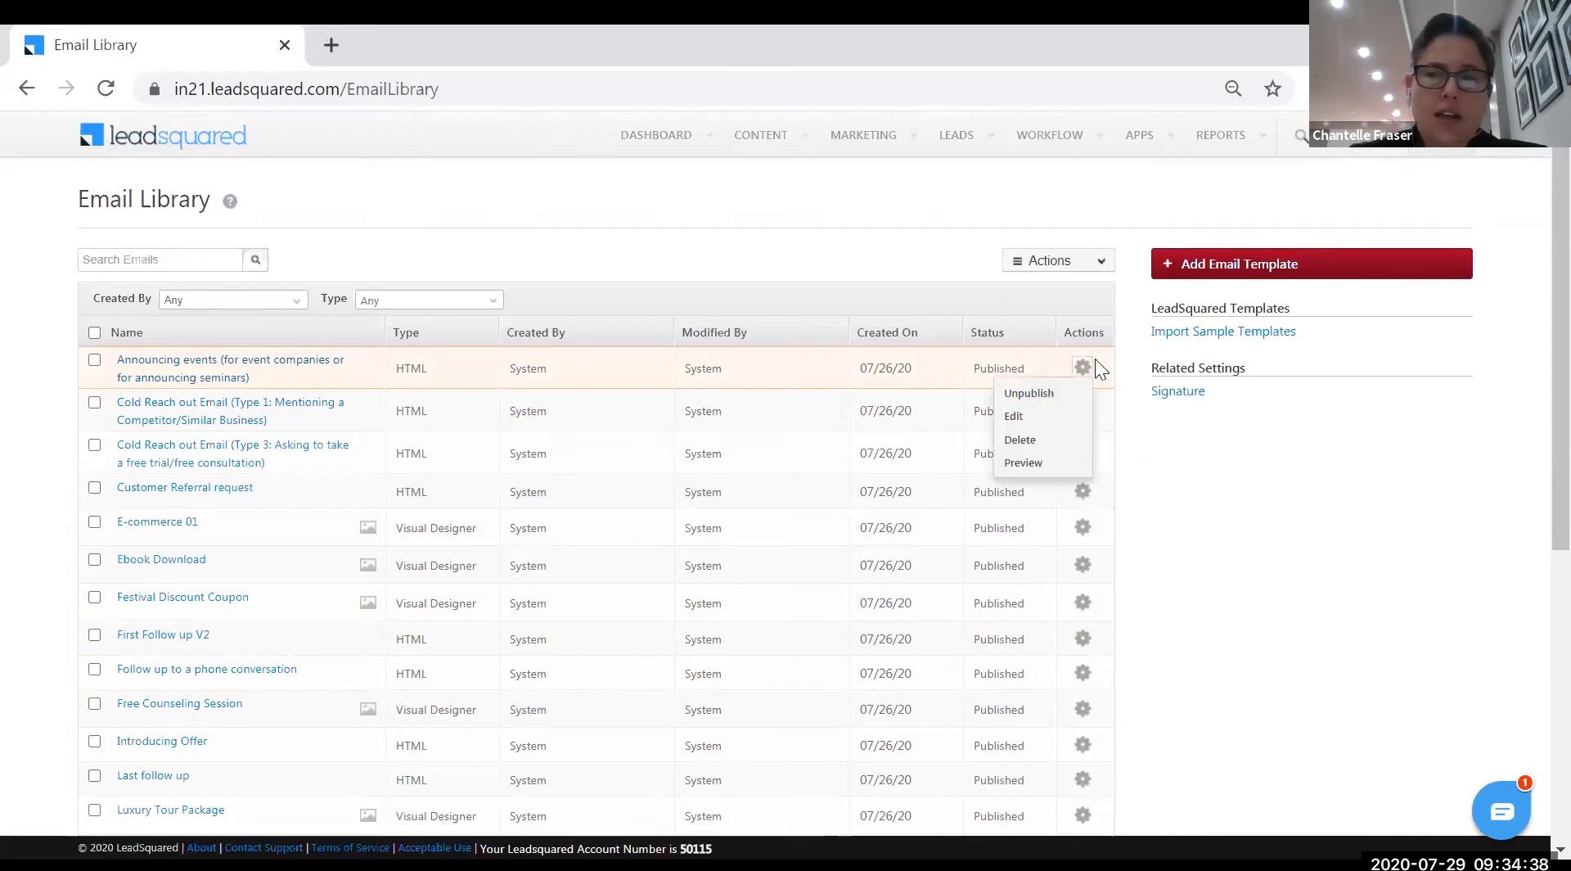
# - Edit the Announcing events template with its Free Seminar subject line
pyautogui.click(1031, 415)
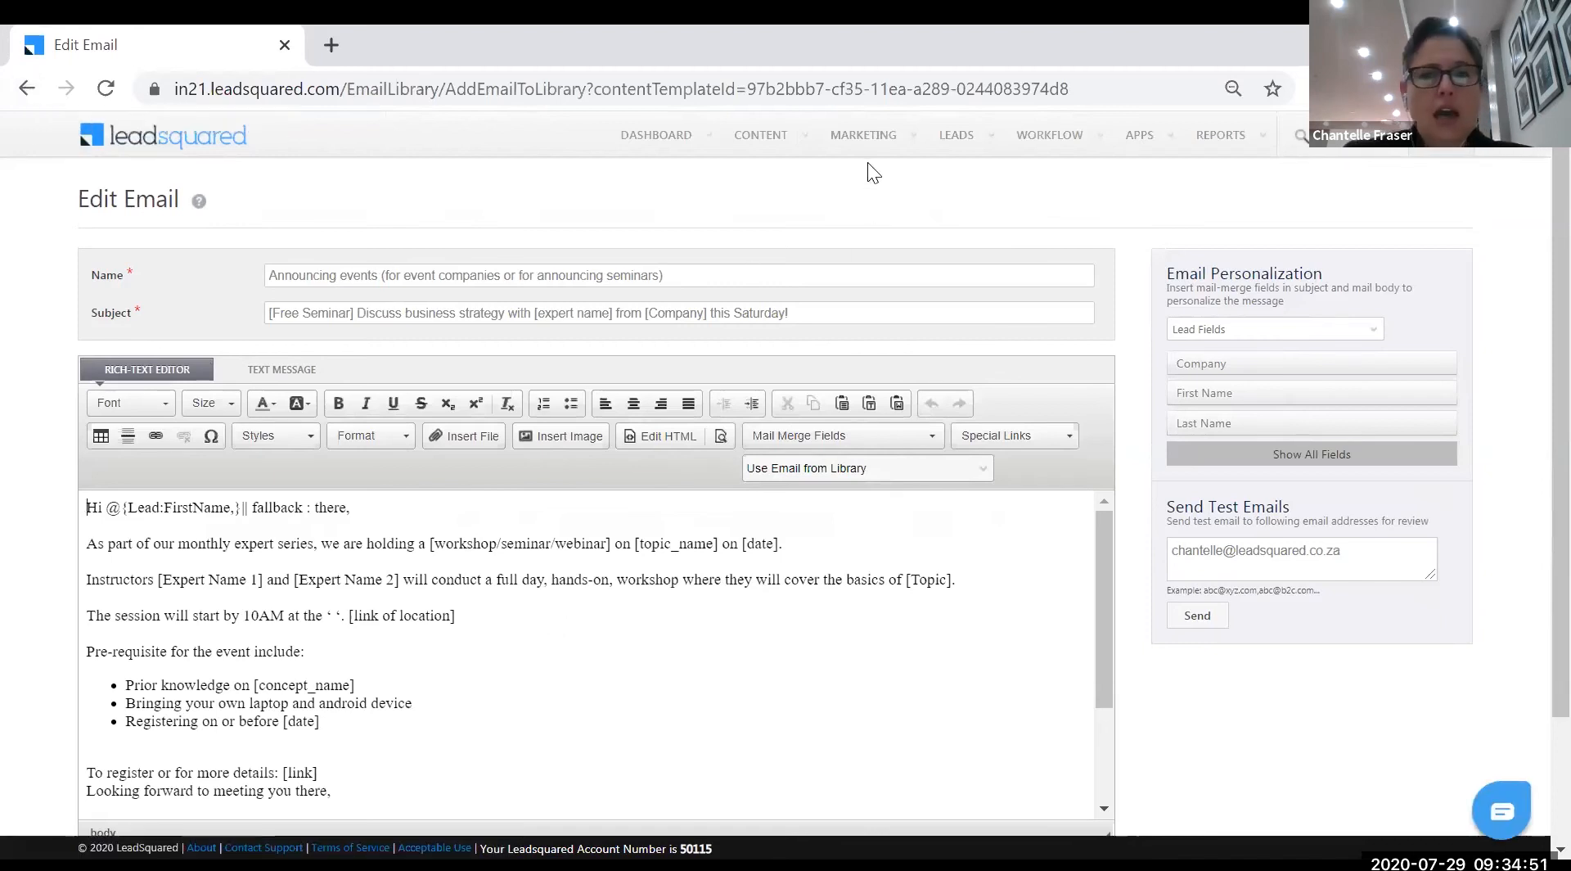
# - Return to the Email Library and add a new template using the Visual Designer
pyautogui.moveTo(863, 185)
pyautogui.moveTo(765, 138)
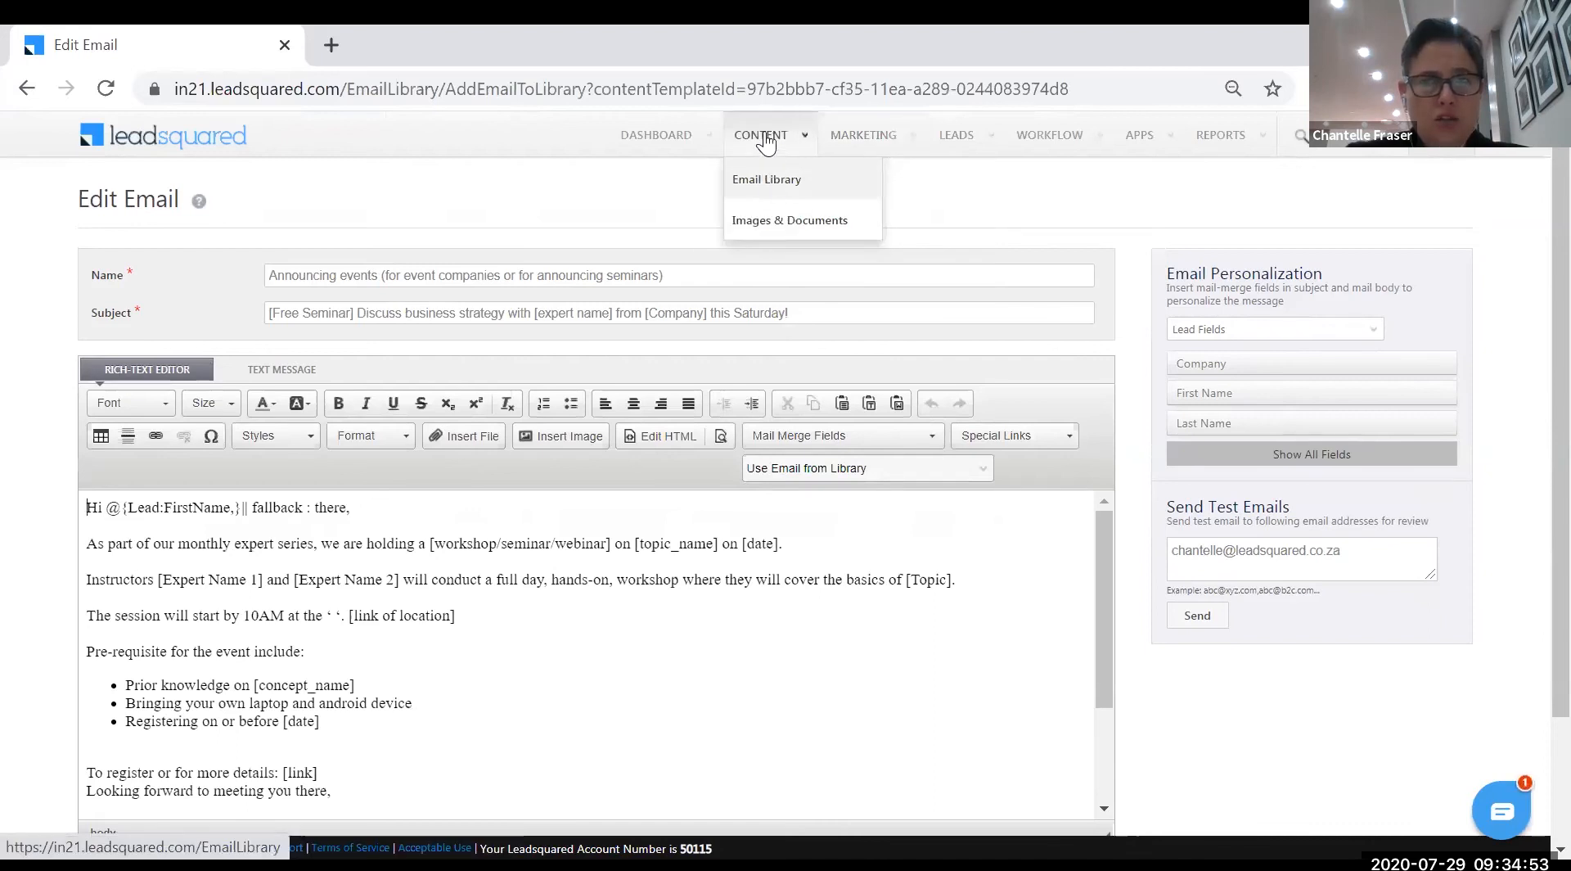
pyautogui.click(767, 181)
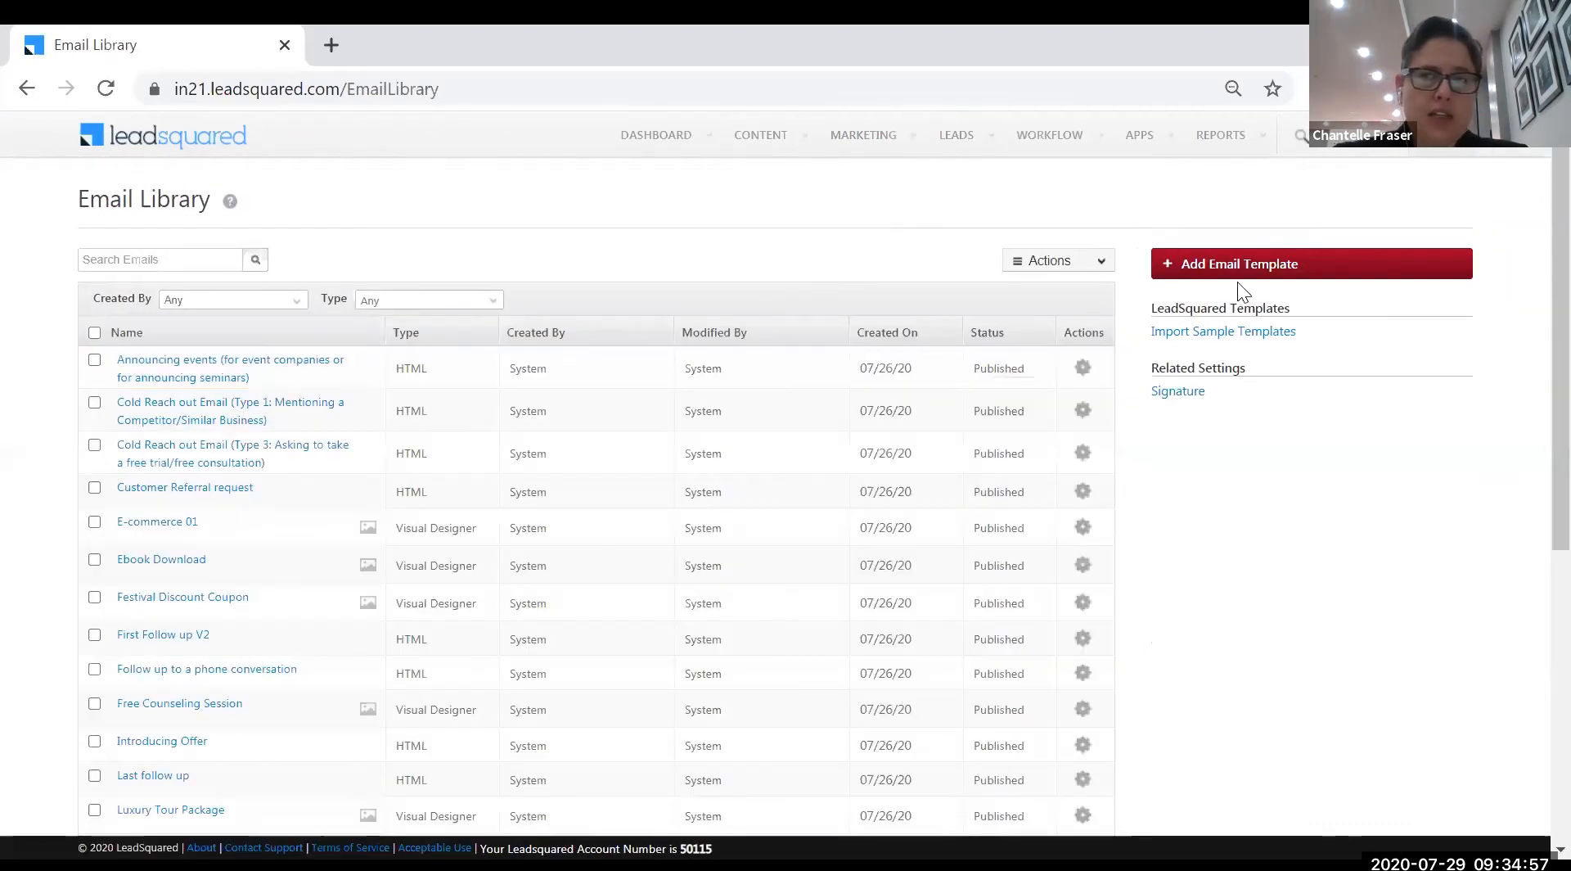
pyautogui.click(1229, 266)
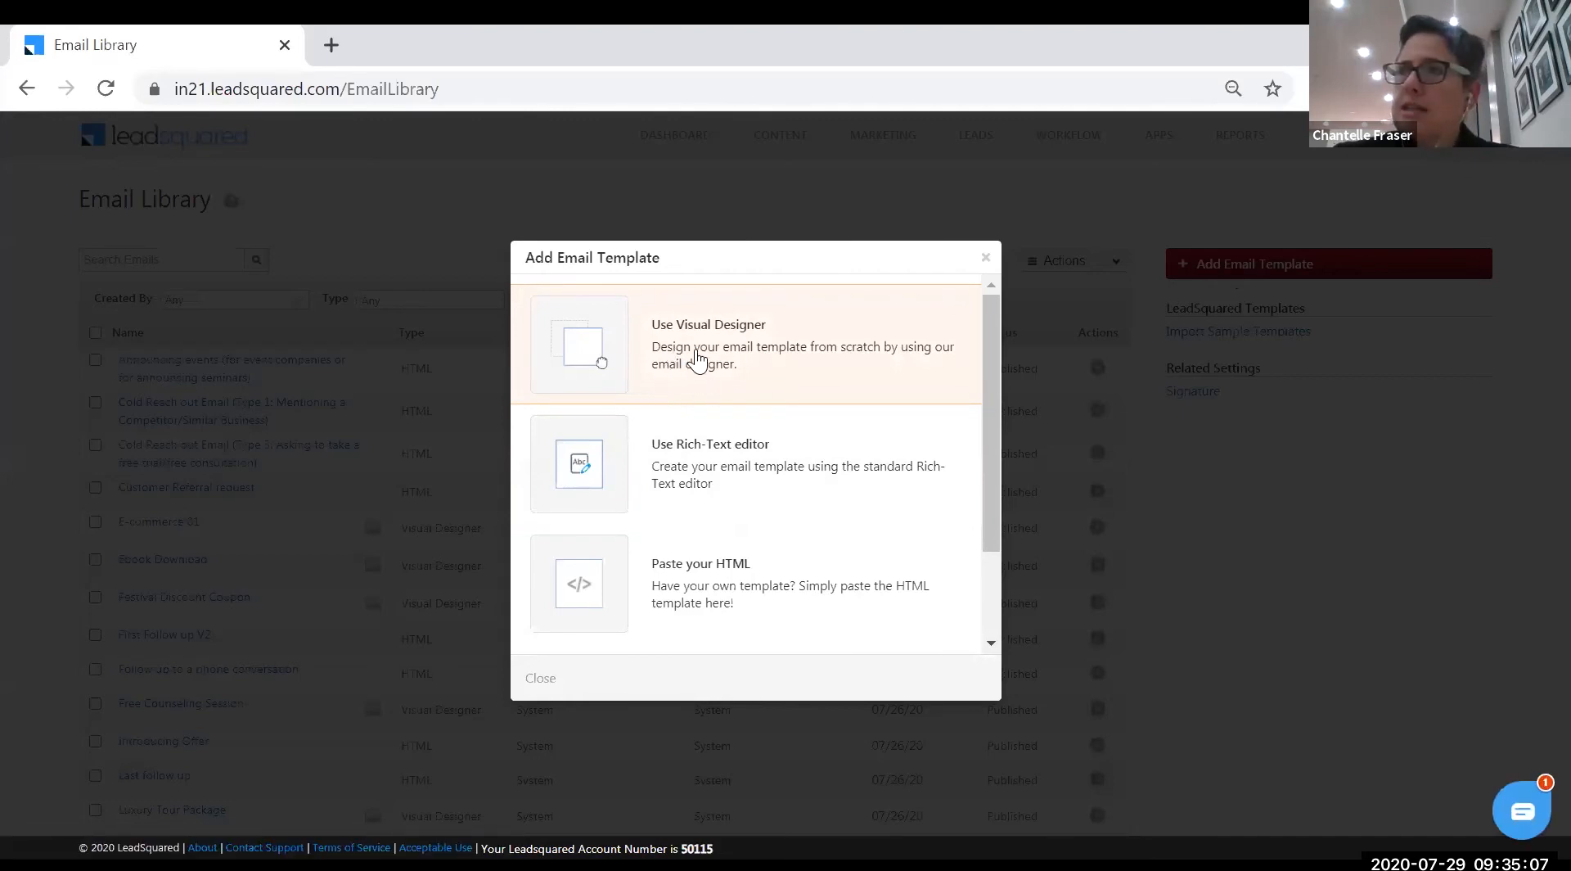
pyautogui.click(696, 360)
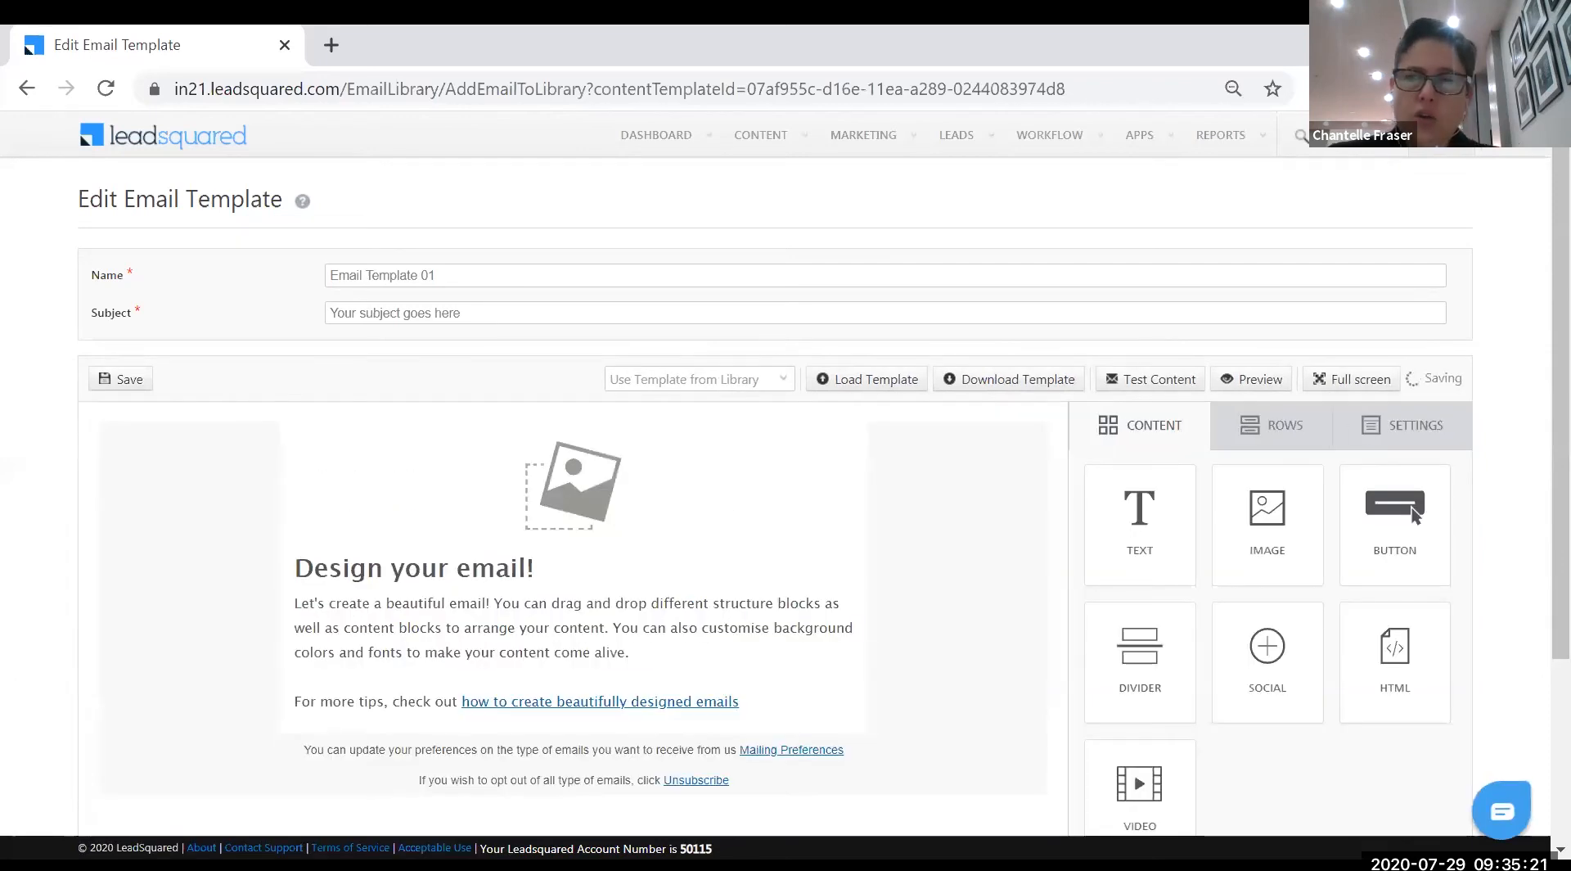
# - Search the library template dropdown to narrow it to Webinar Invite and Weekly Newsletter
pyautogui.scroll(-1, 1537, 470)
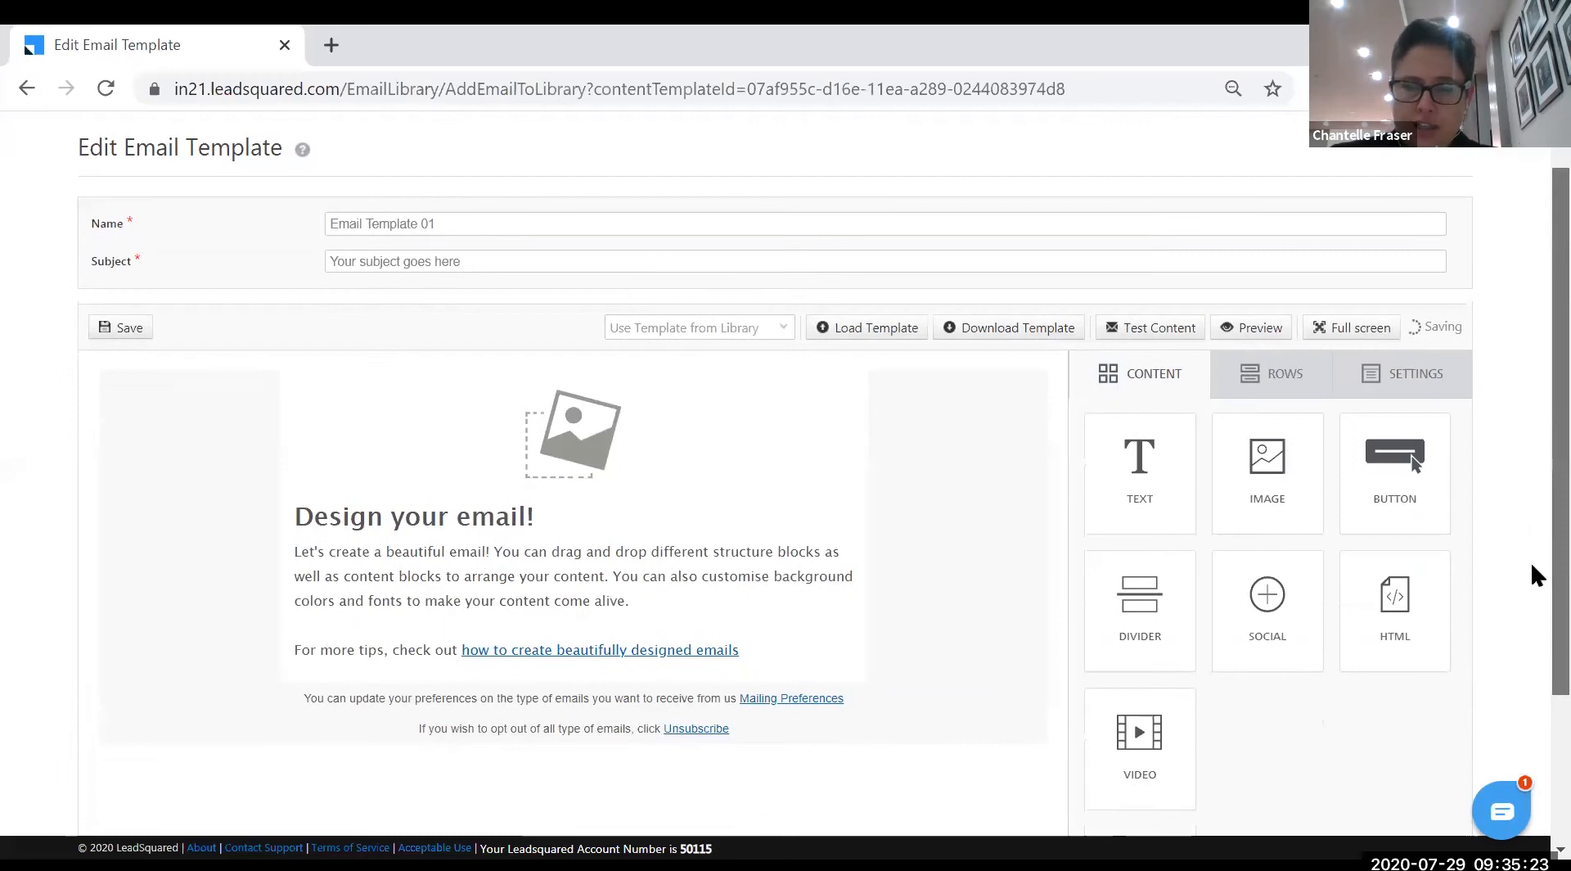
pyautogui.scroll(-4, 1532, 565)
pyautogui.scroll(2, 1532, 532)
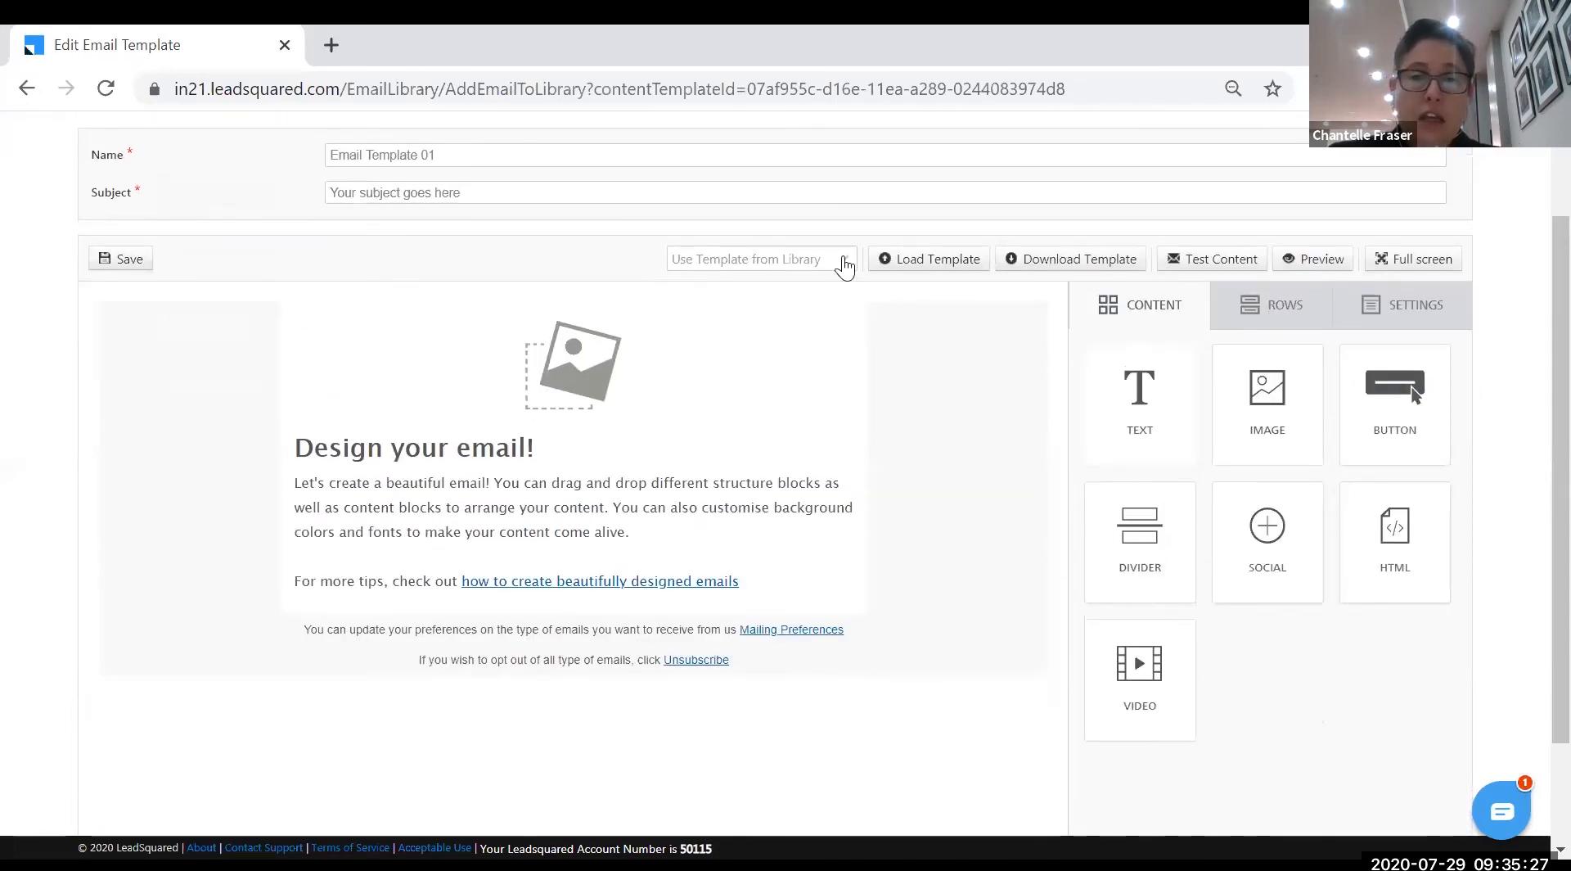
pyautogui.click(842, 266)
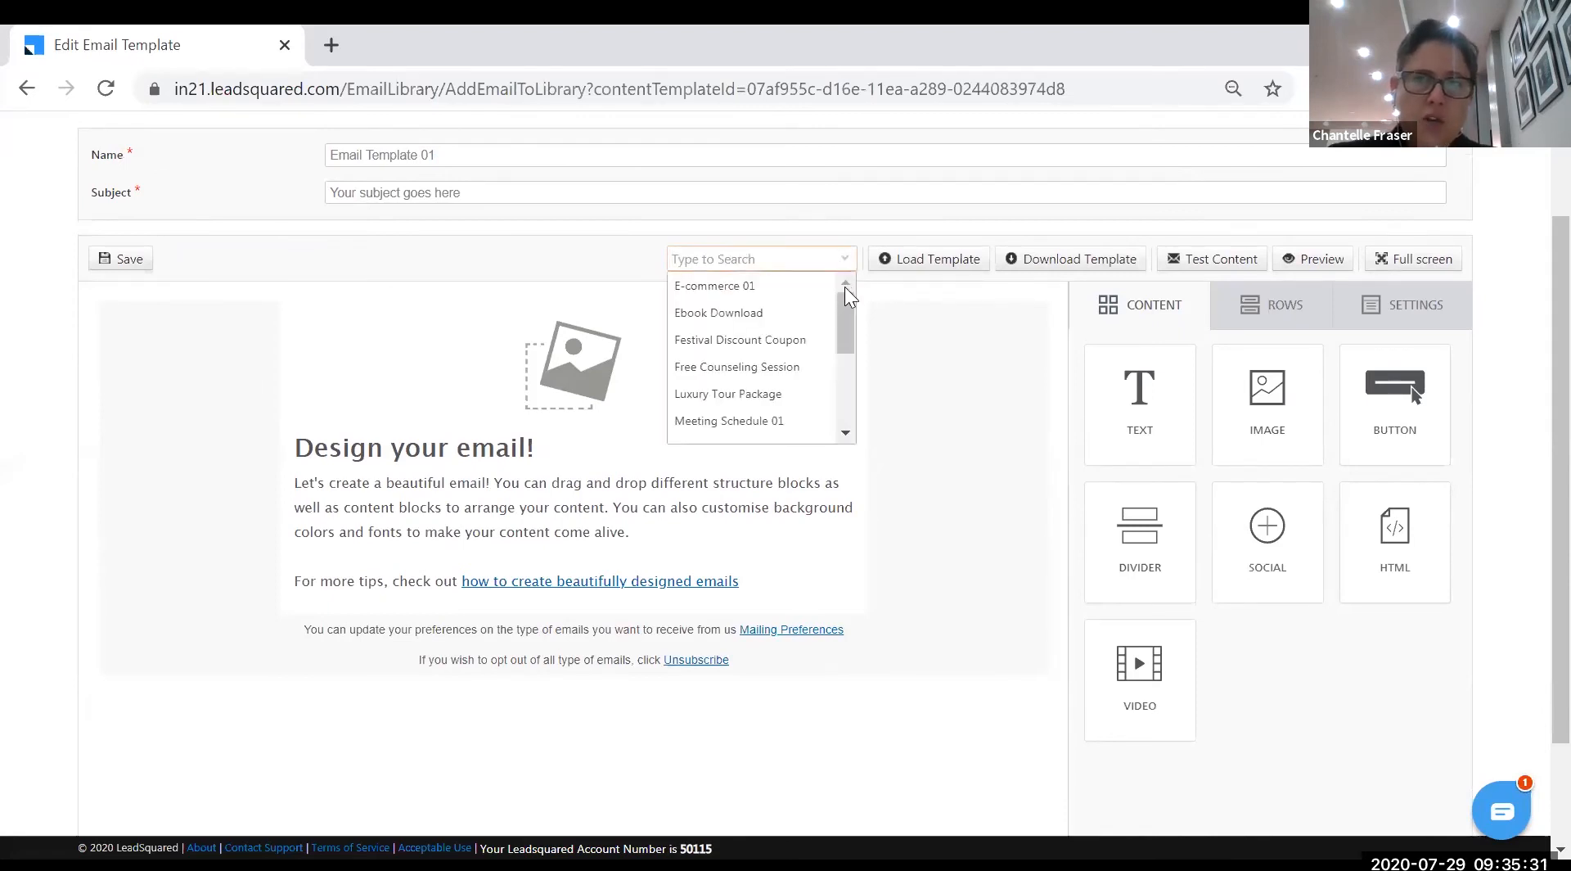
pyautogui.click(636, 260)
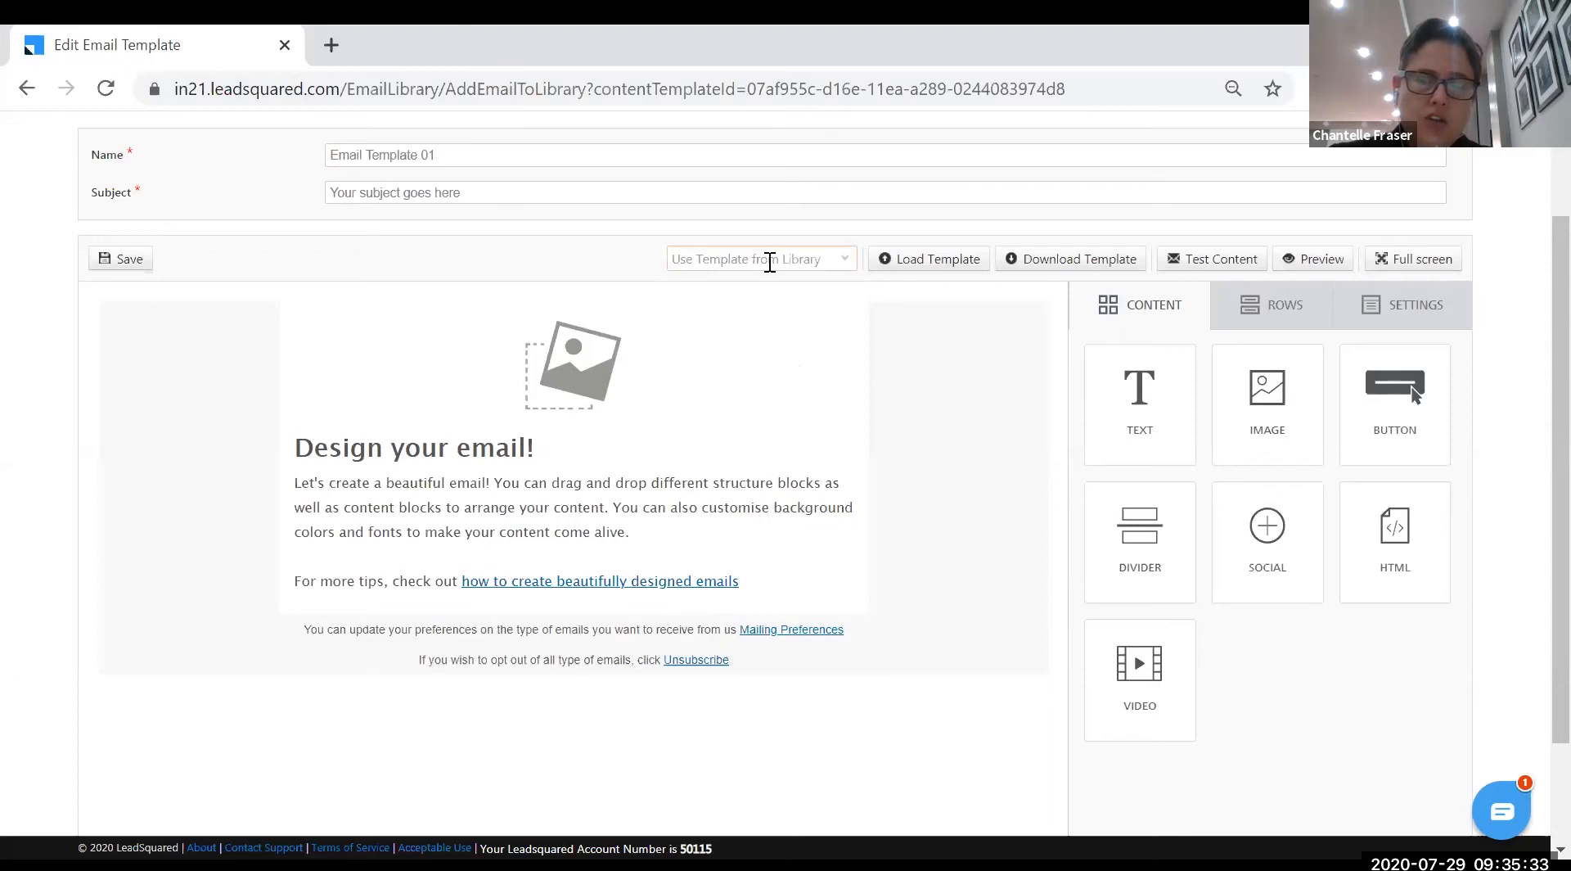
pyautogui.click(848, 265)
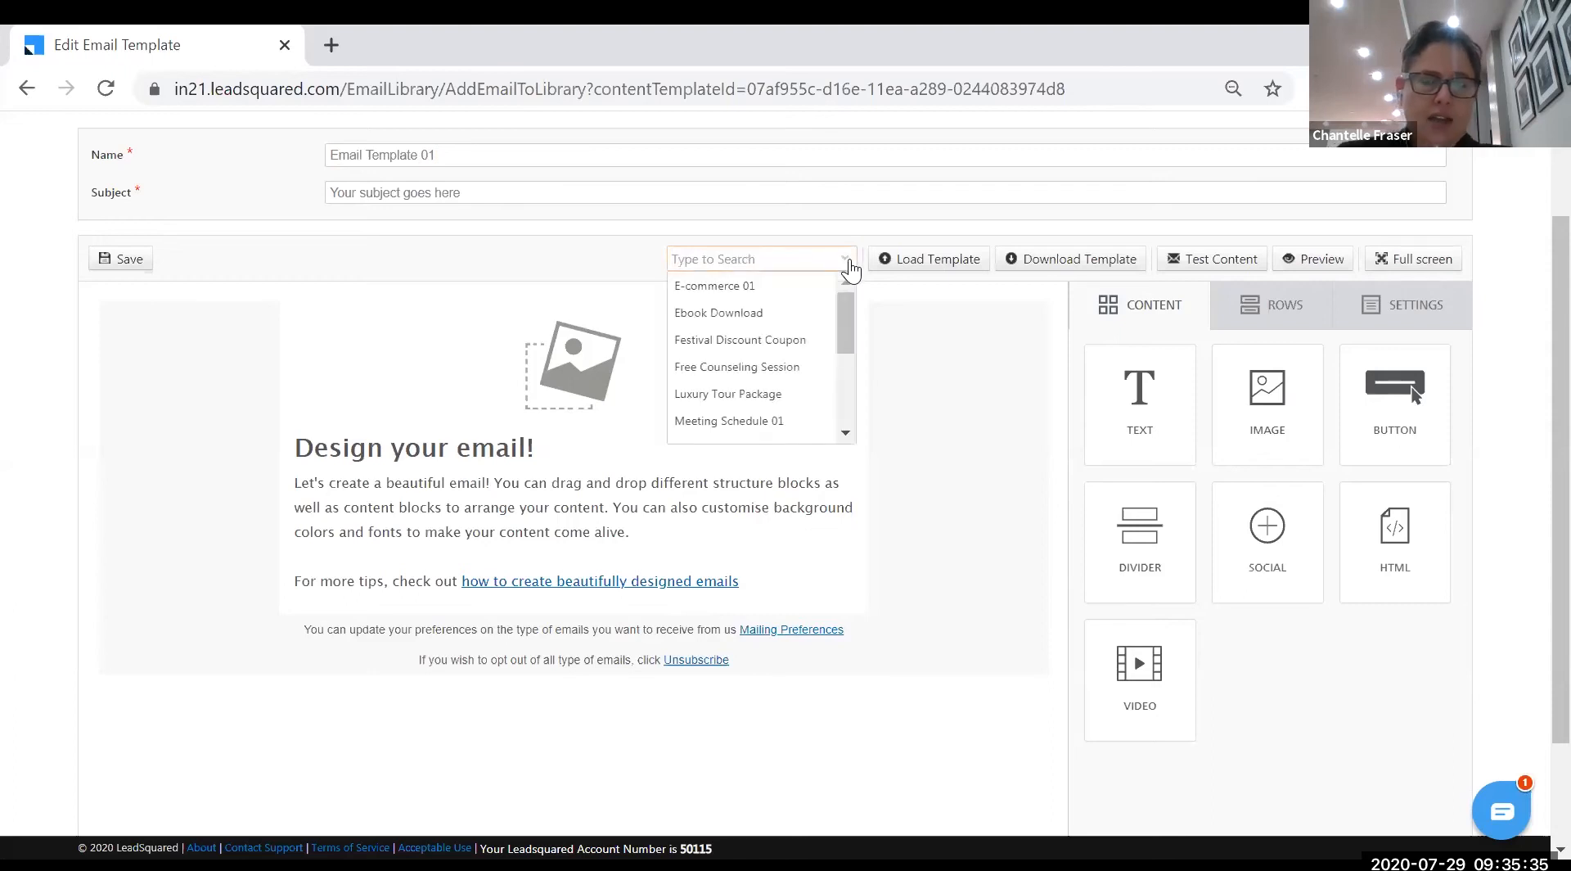
pyautogui.write('welc')
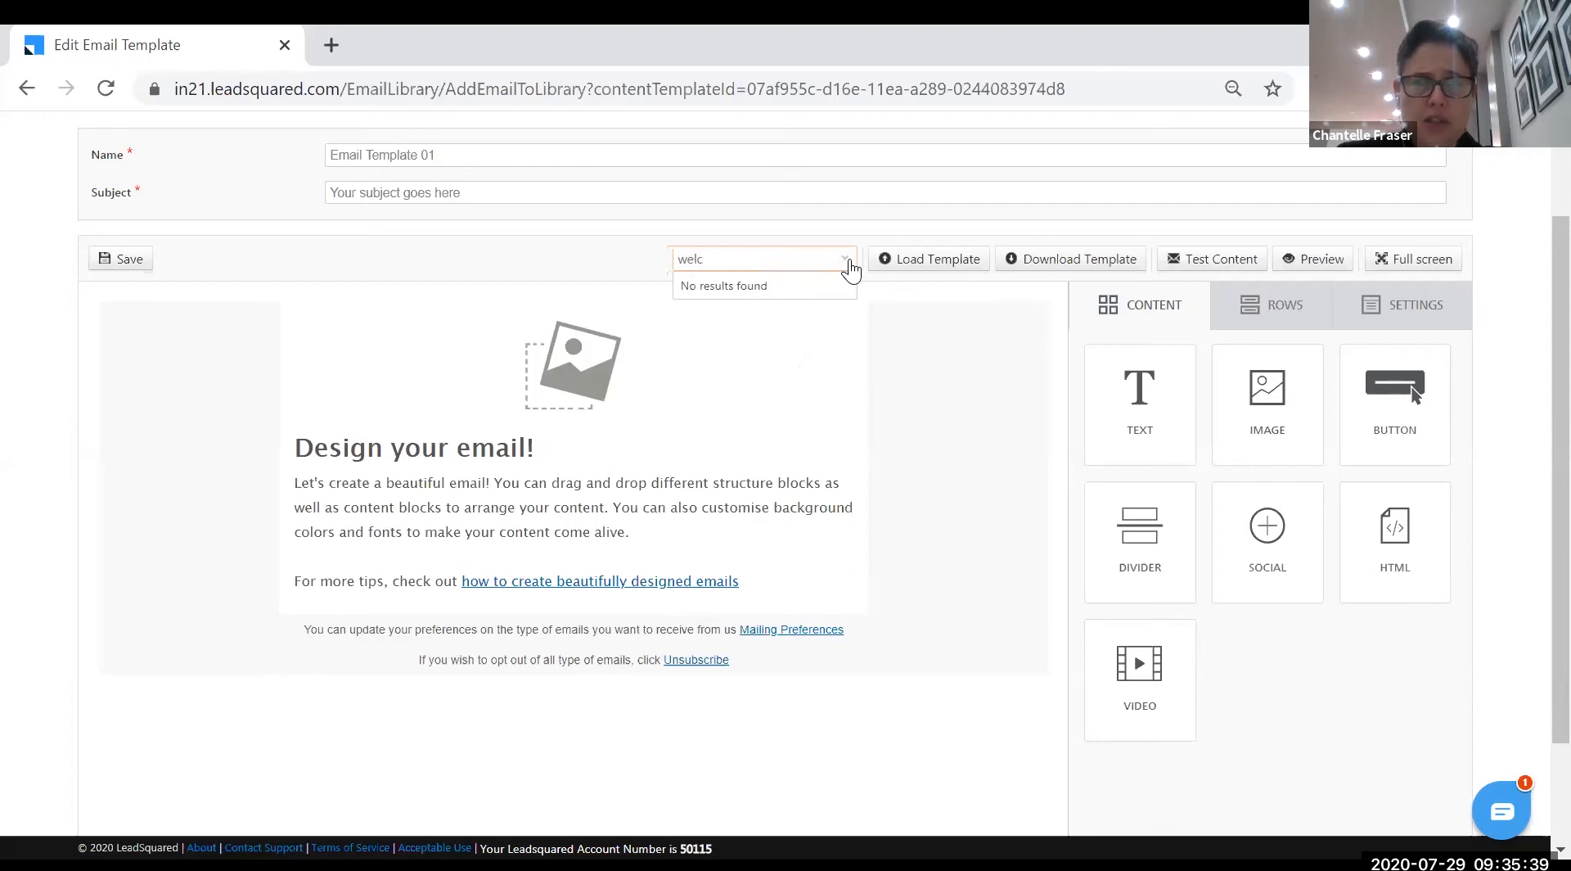
pyautogui.press('BackSpace')
pyautogui.press('BackSpace')
pyautogui.write('l')
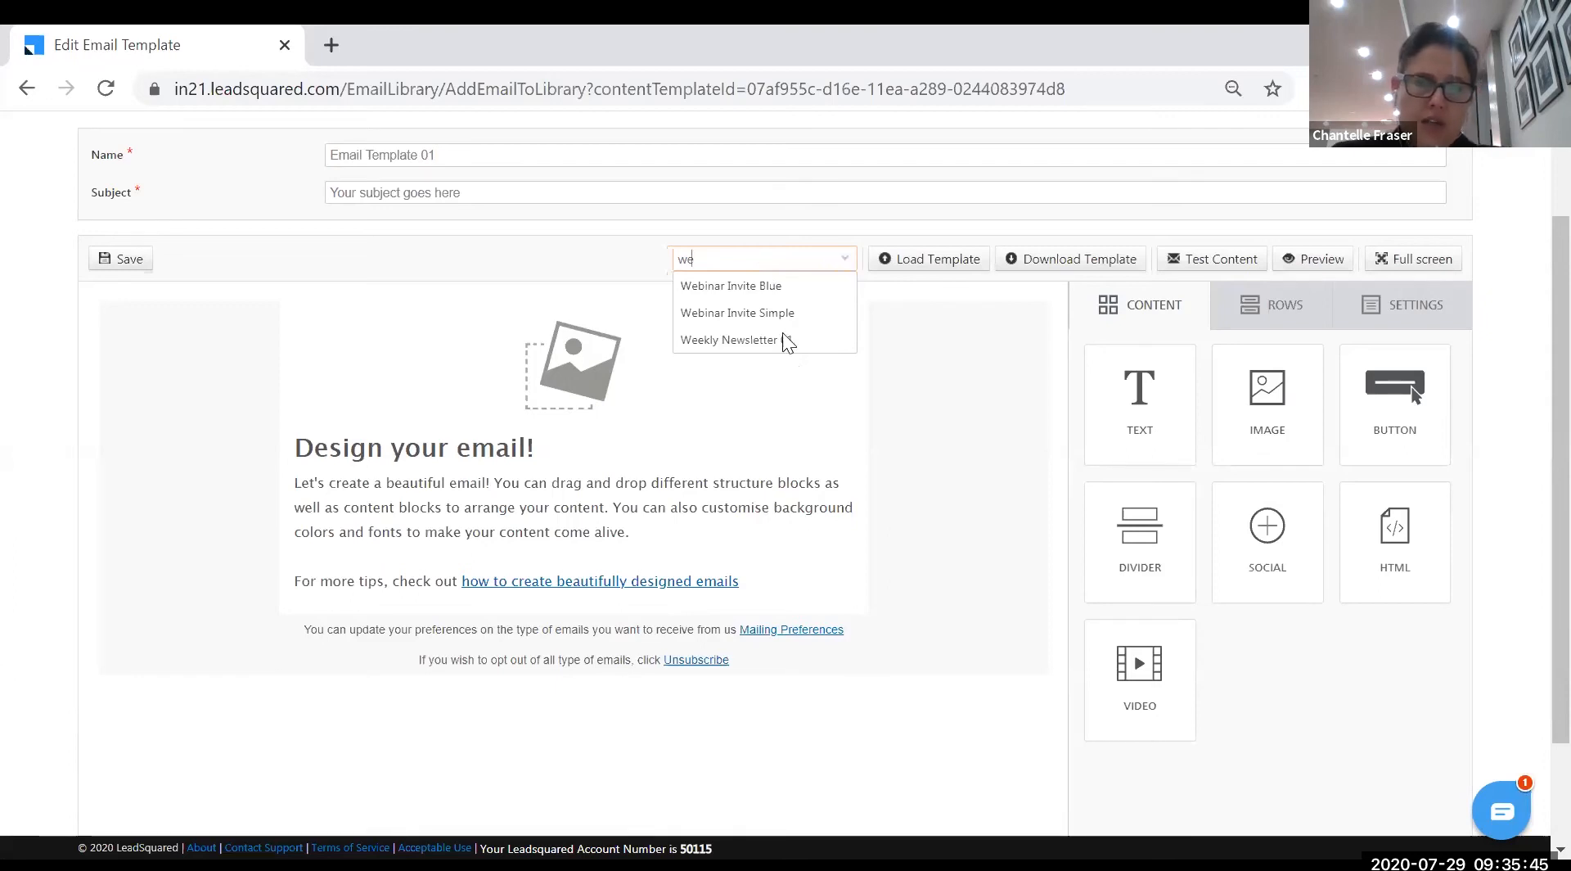
# - Apply Weekly Newsletter 01 to Email Template 01 and delete a stretch of placeholder text
pyautogui.click(781, 340)
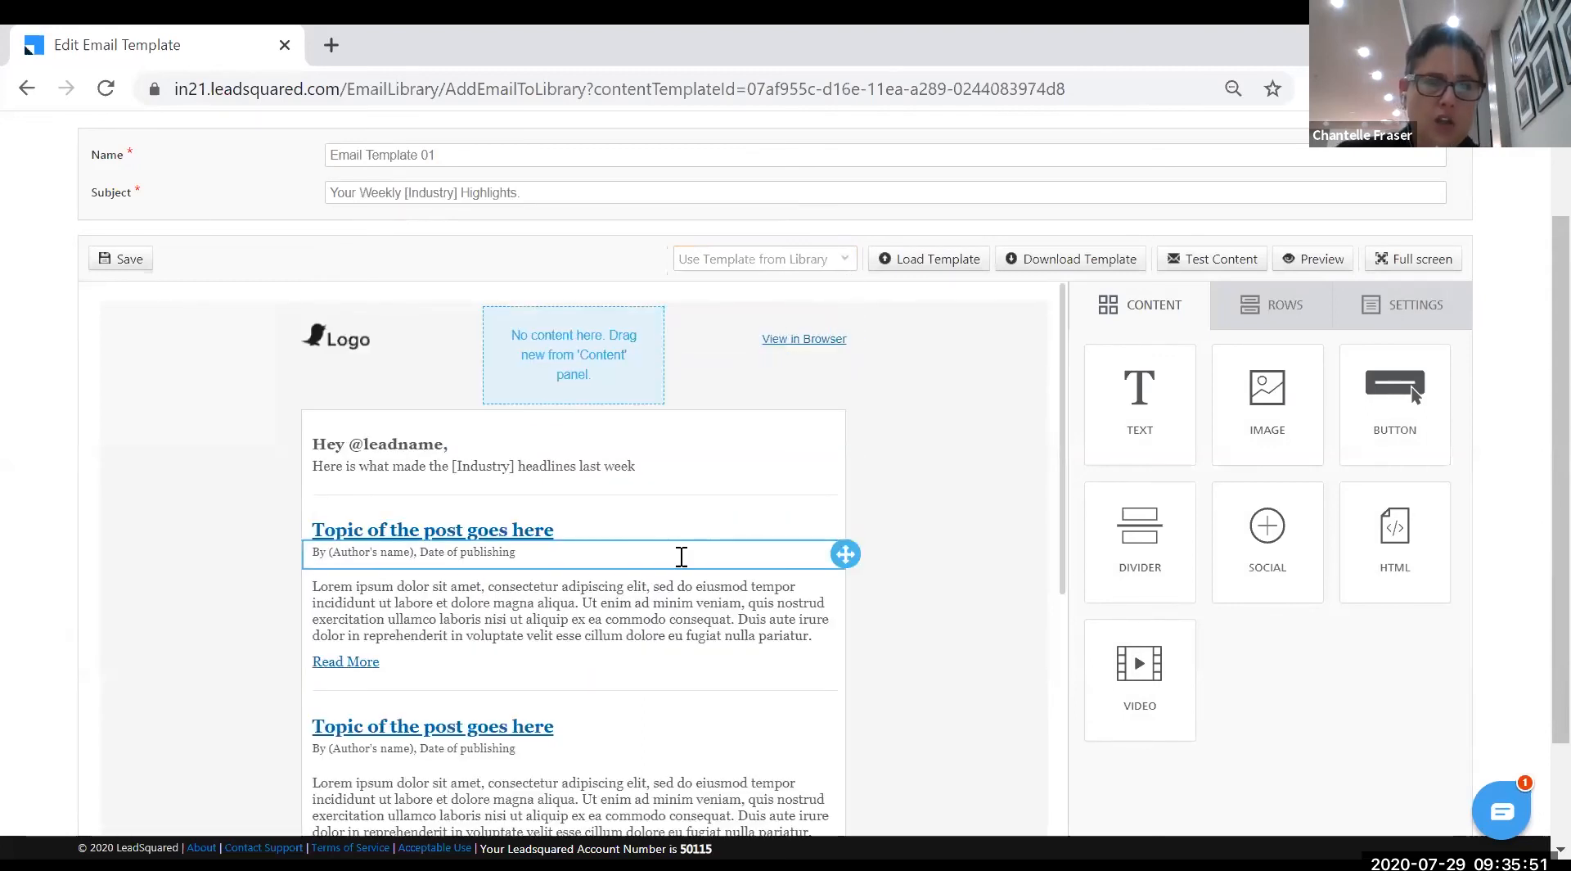
pyautogui.scroll(-2, 679, 565)
pyautogui.scroll(-2, 613, 555)
pyautogui.moveTo(382, 416); pyautogui.dragTo(480, 464)
pyautogui.press('Delete')
pyautogui.scroll(5, 584, 639)
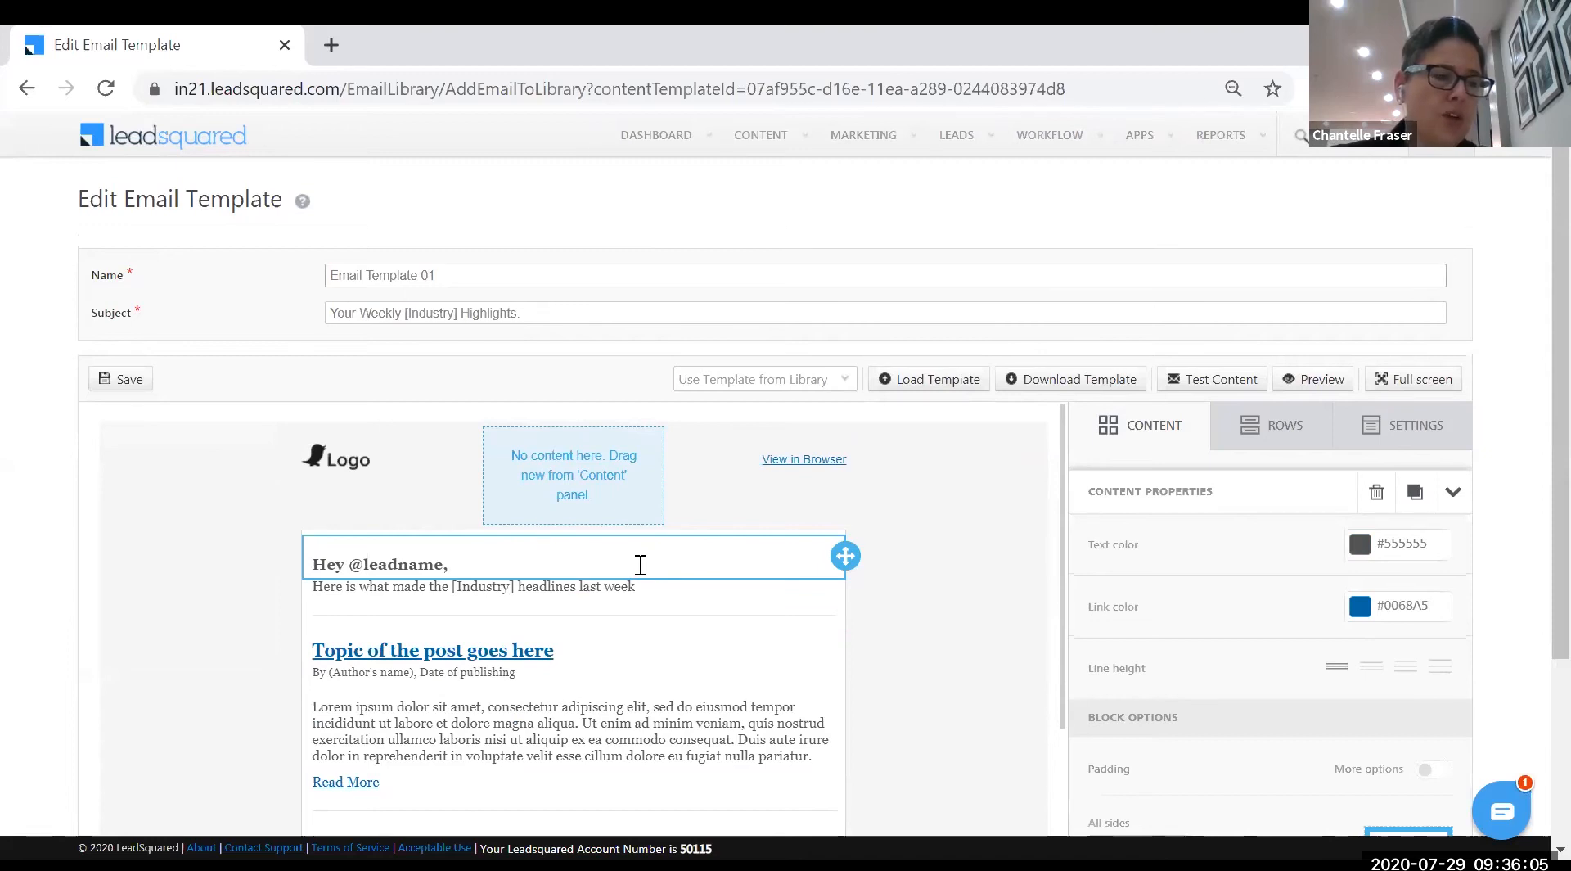
pyautogui.moveTo(787, 156)
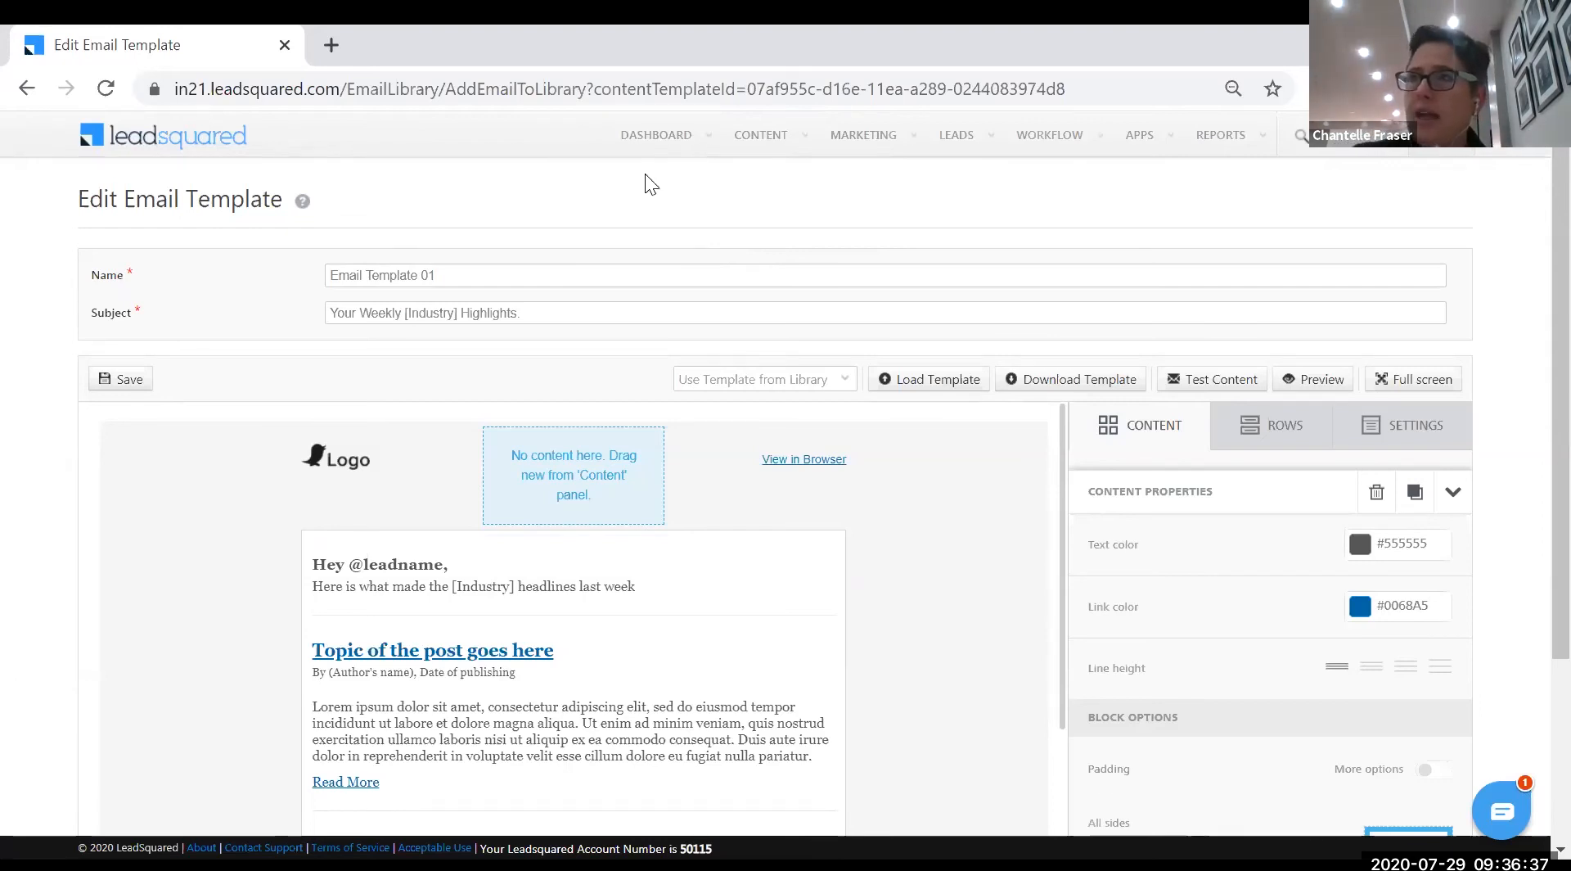
pyautogui.moveTo(640, 213)
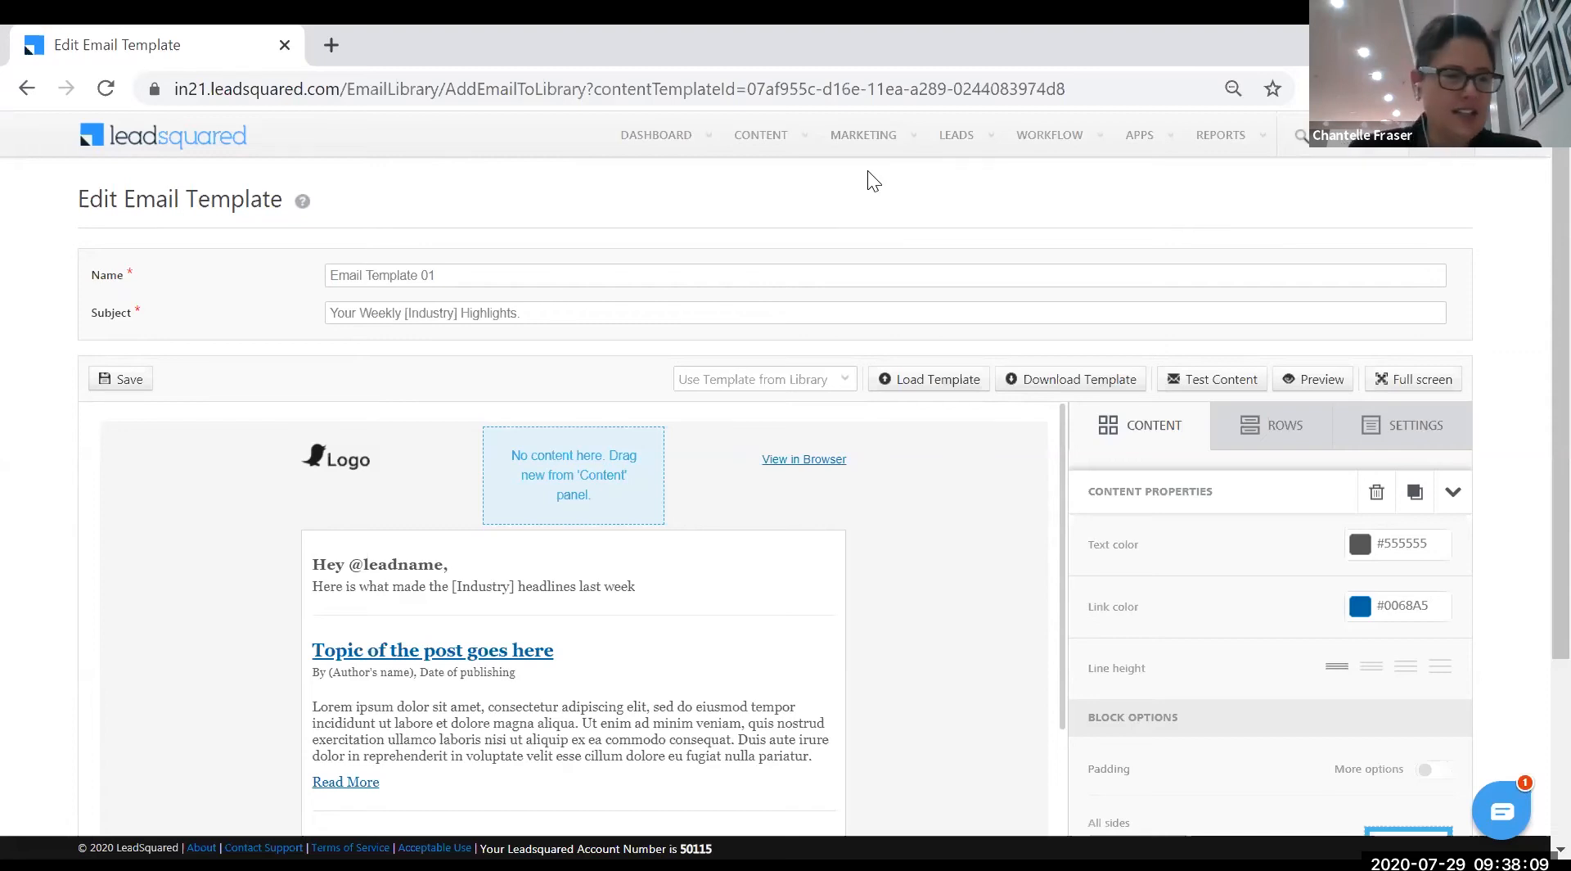
# - Go to MARKETING > Landing Pages, which has no pages yet
pyautogui.click(866, 139)
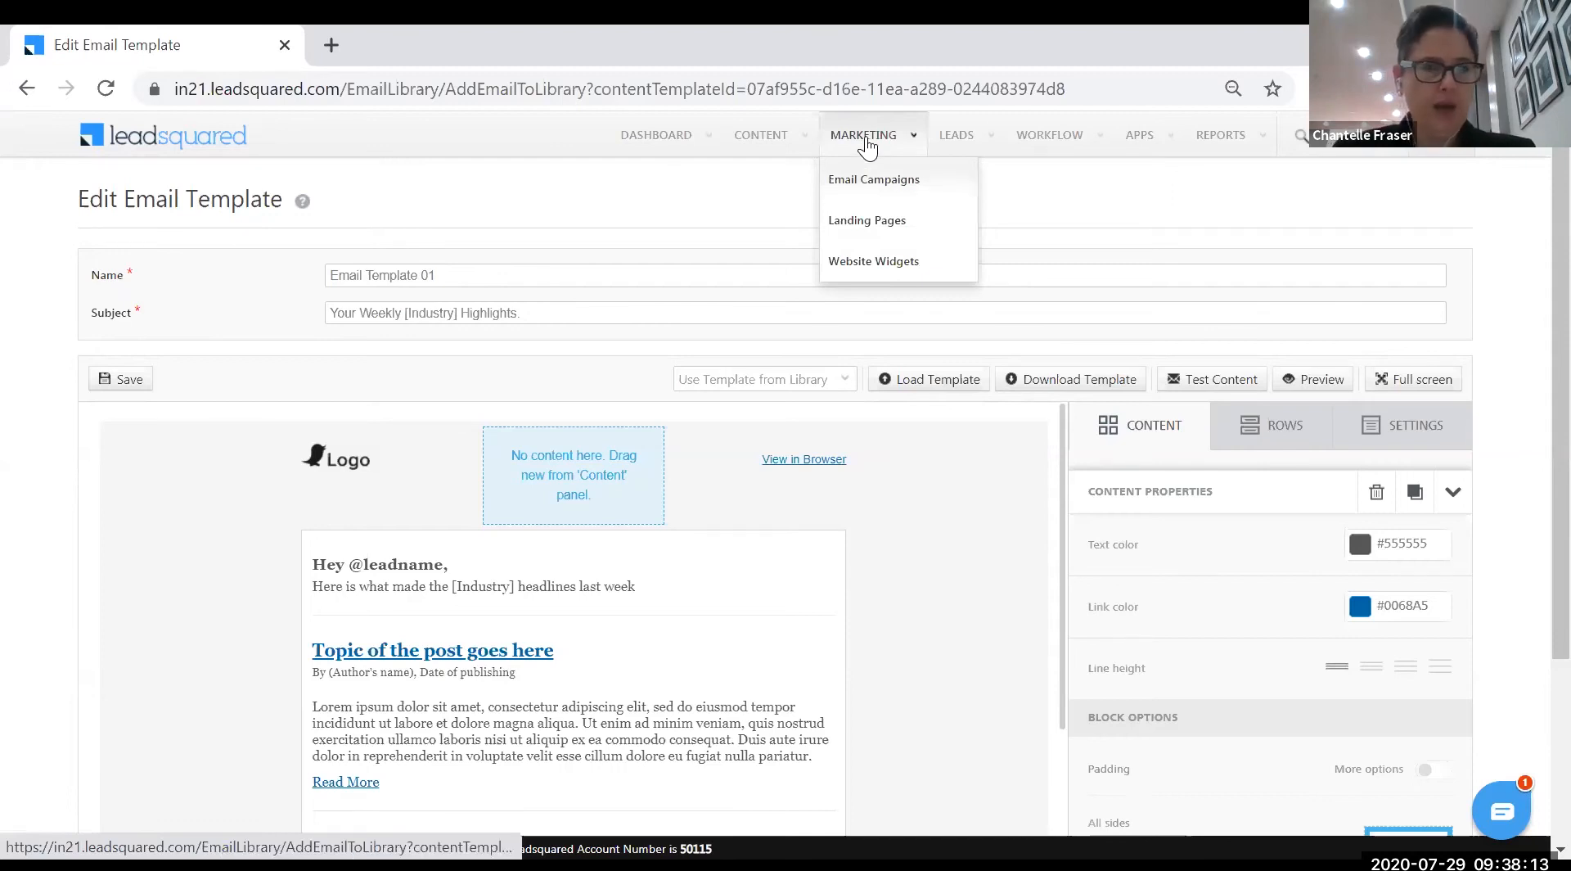
pyautogui.click(873, 222)
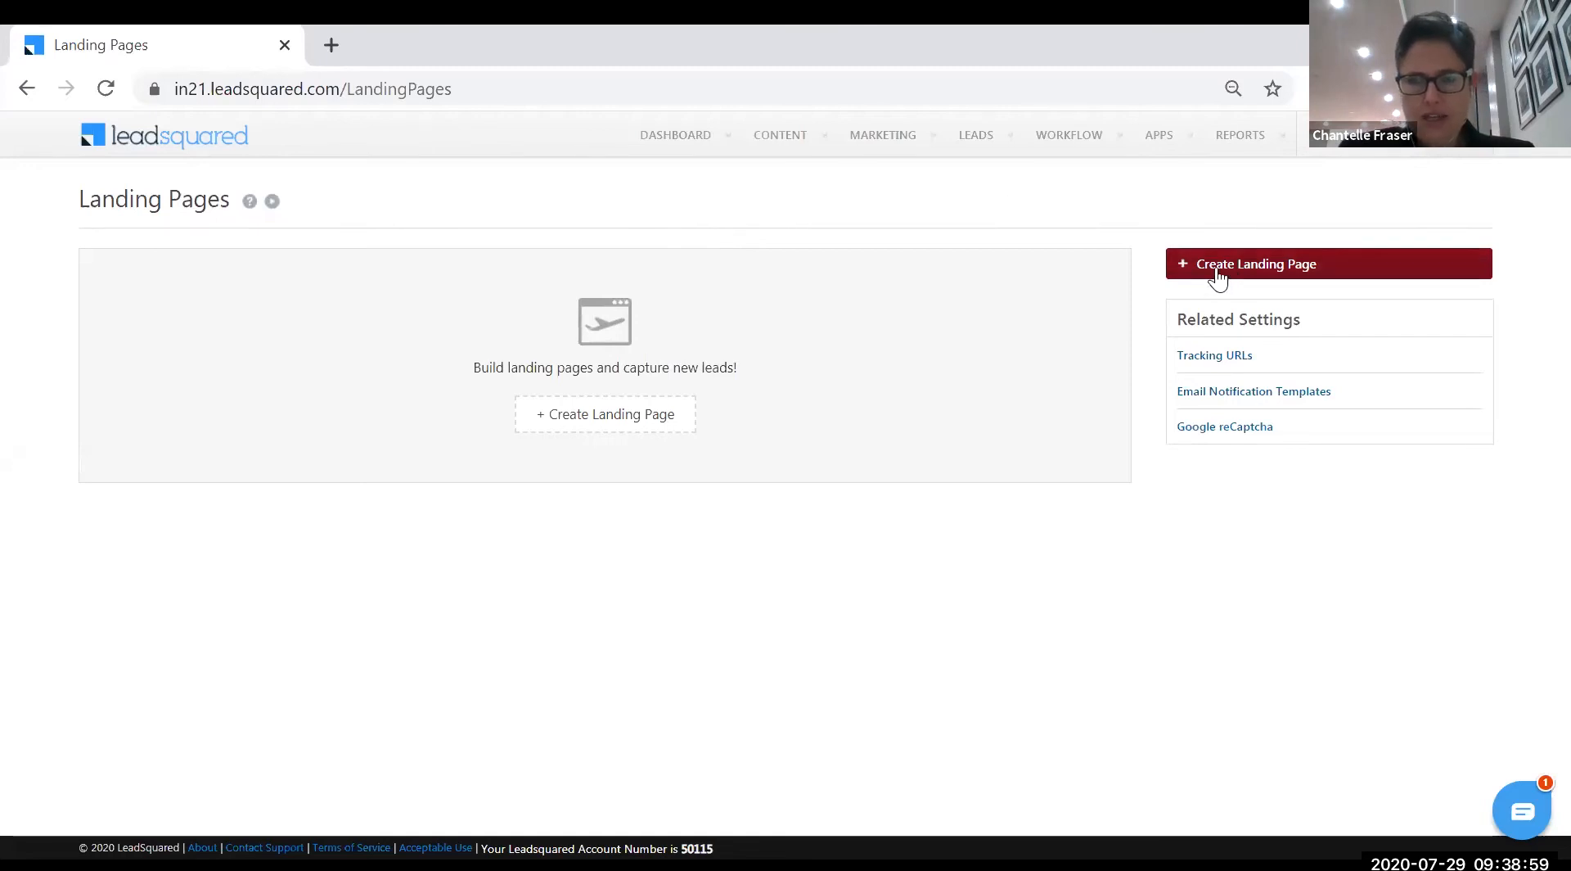
# - Create Landing Page 01 and browse responsive templates like Travel Deals and Coaching Course
pyautogui.click(1245, 275)
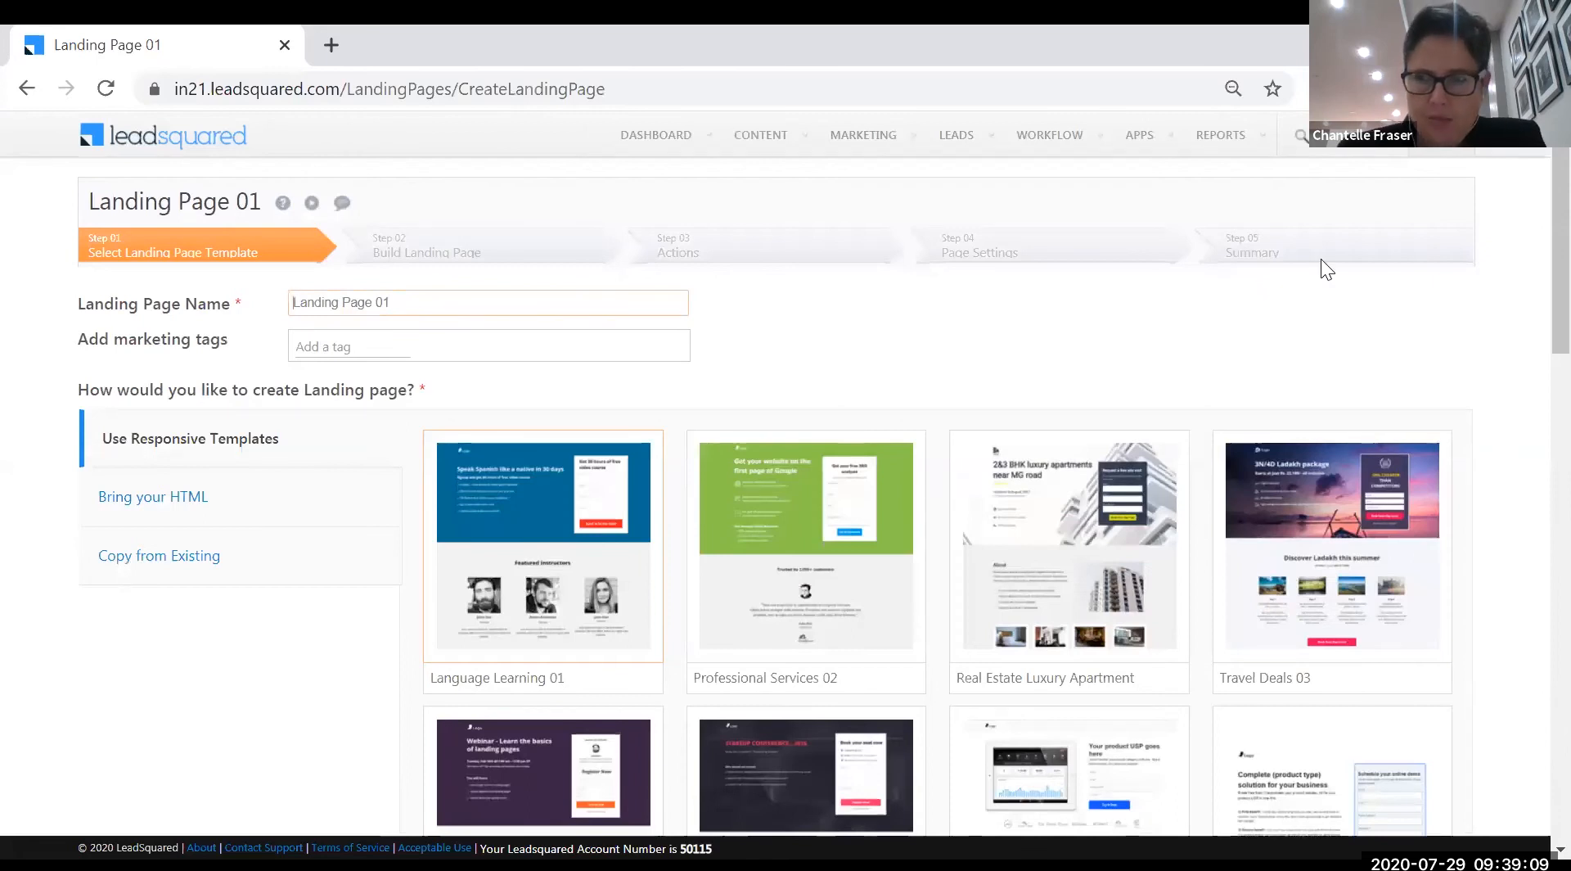
pyautogui.scroll(-12, 1529, 410)
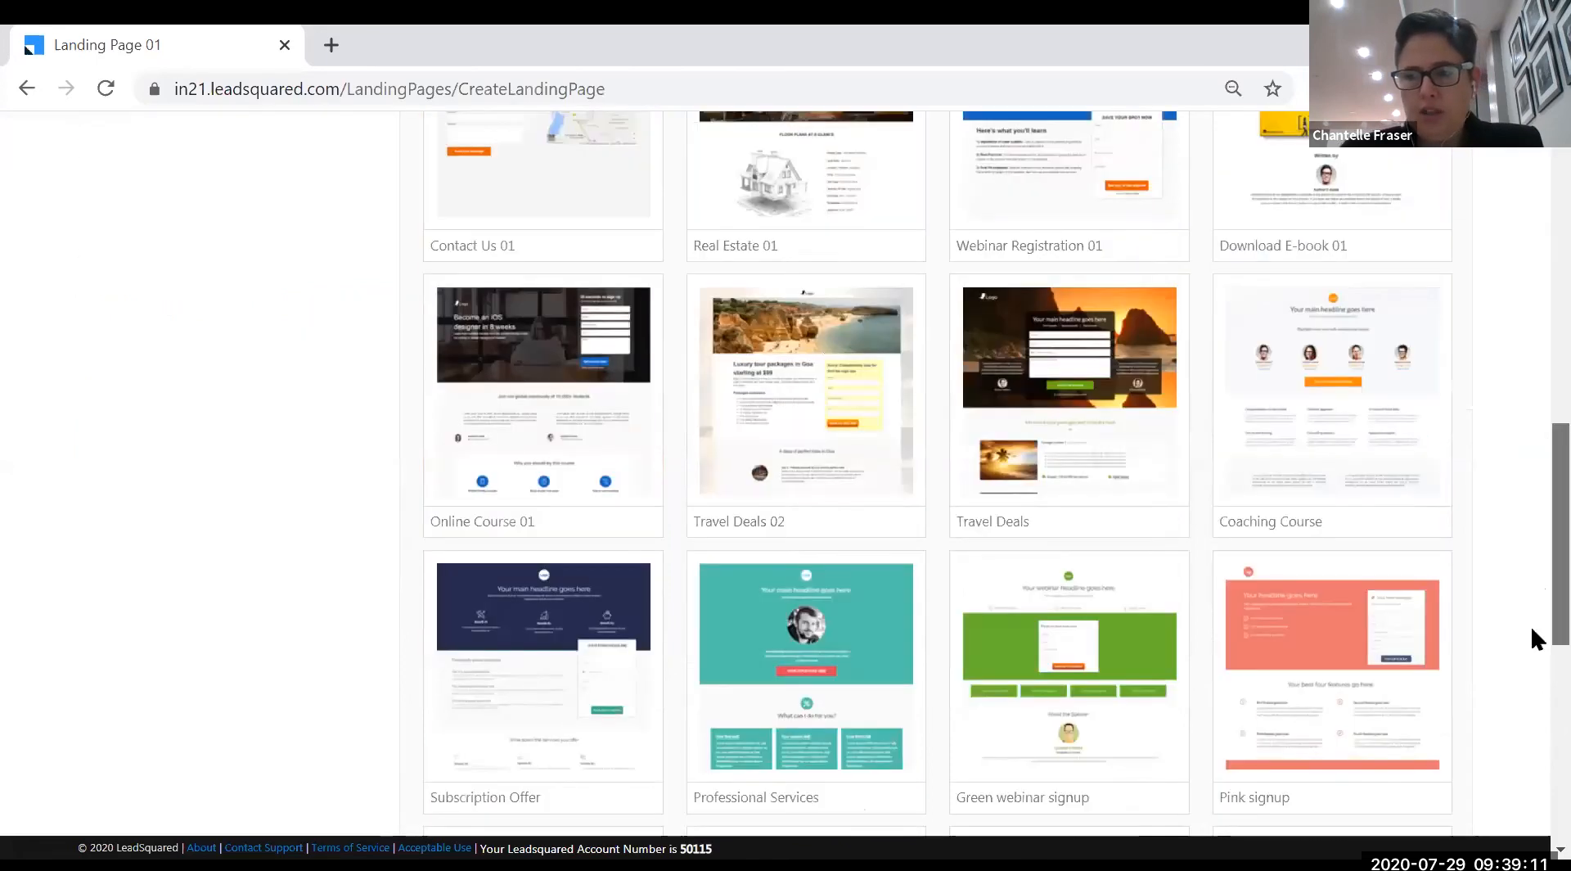
pyautogui.scroll(-7, 1530, 654)
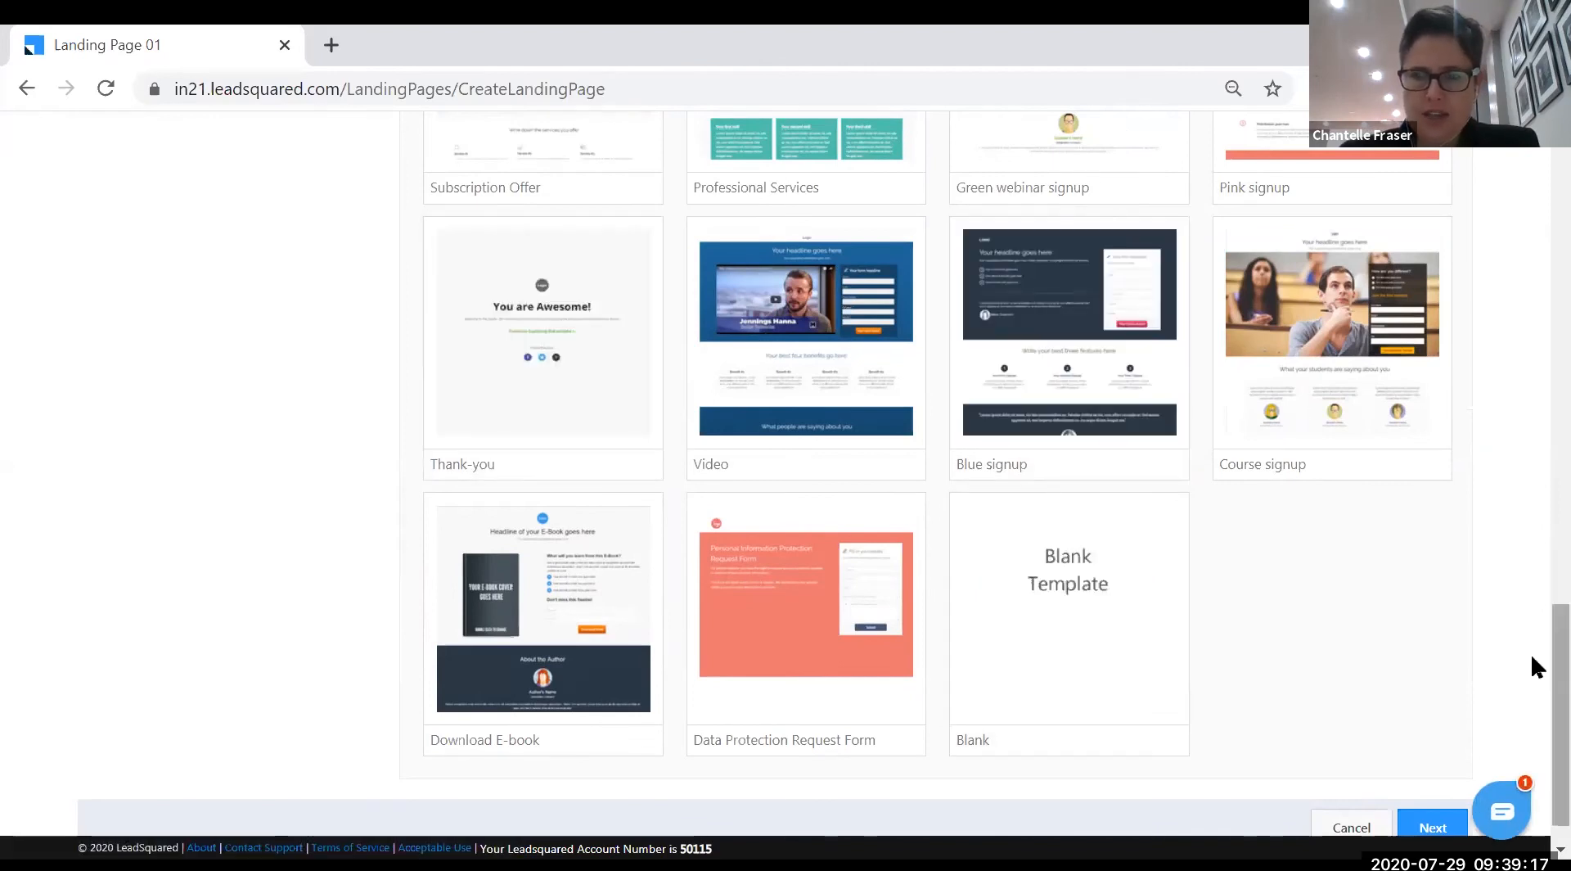
pyautogui.scroll(9, 1530, 652)
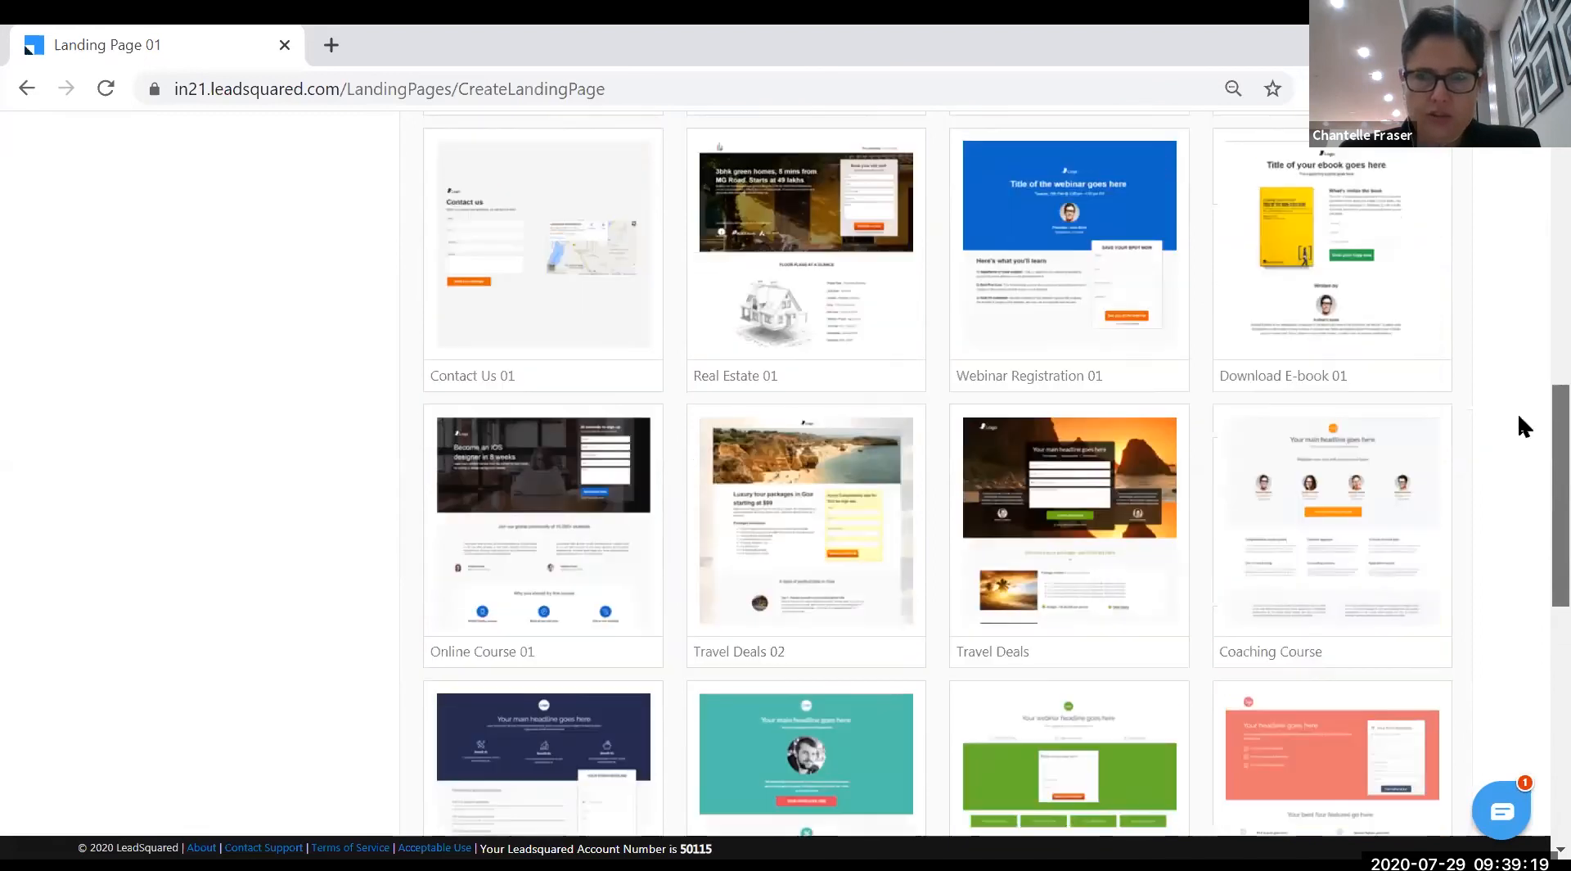
pyautogui.scroll(10, 1519, 418)
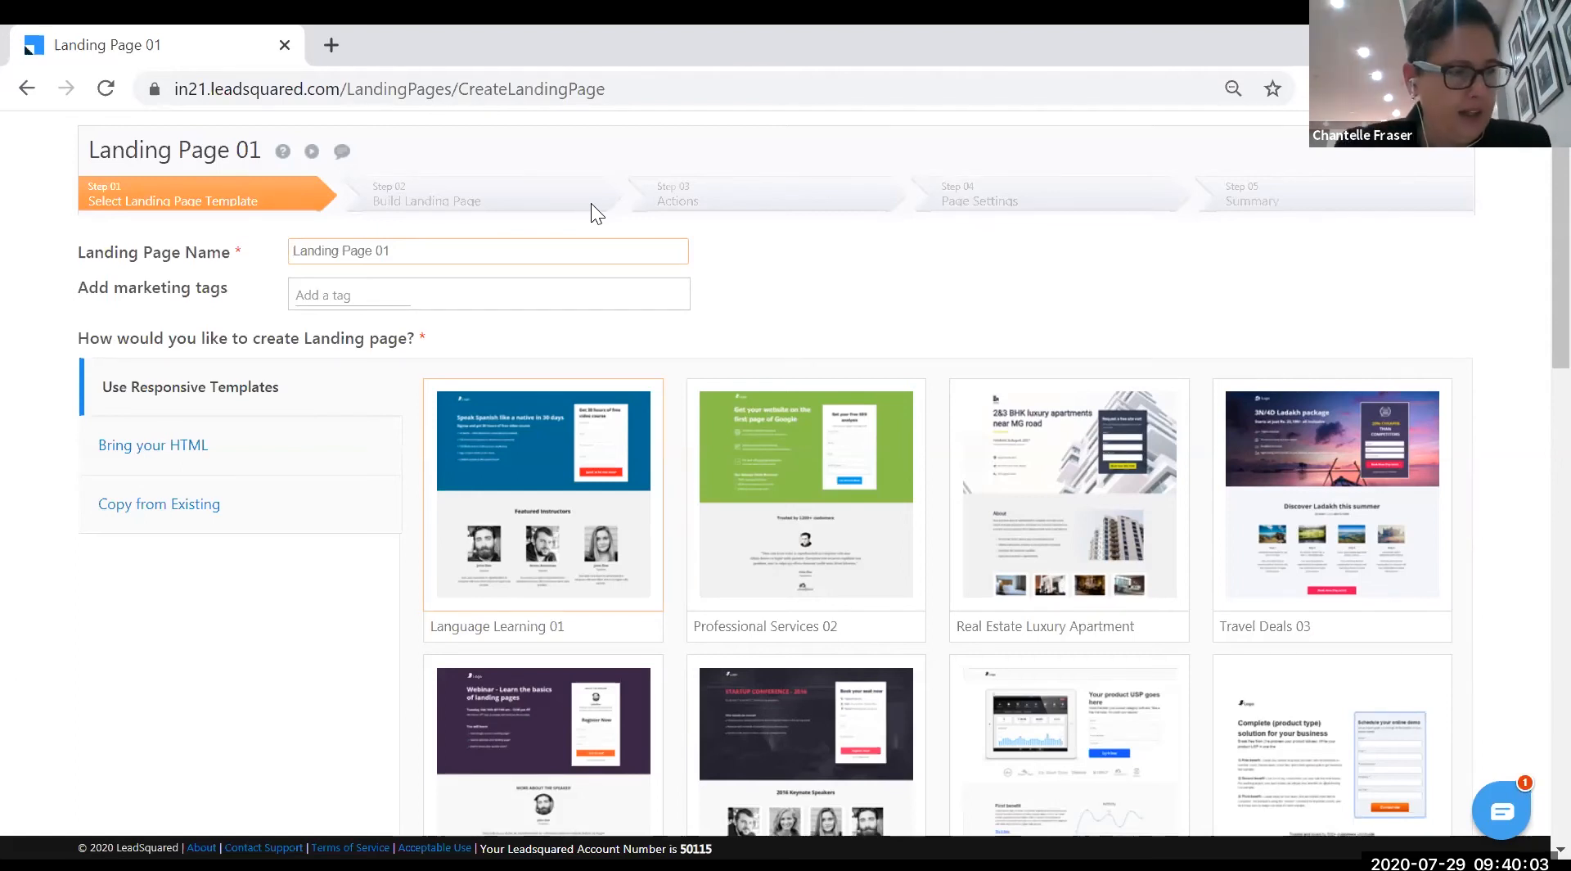
# - Replace the default name Landing Page 01 with 'New Hero Sign Ups'
pyautogui.hotkey('ctrl', 'a')
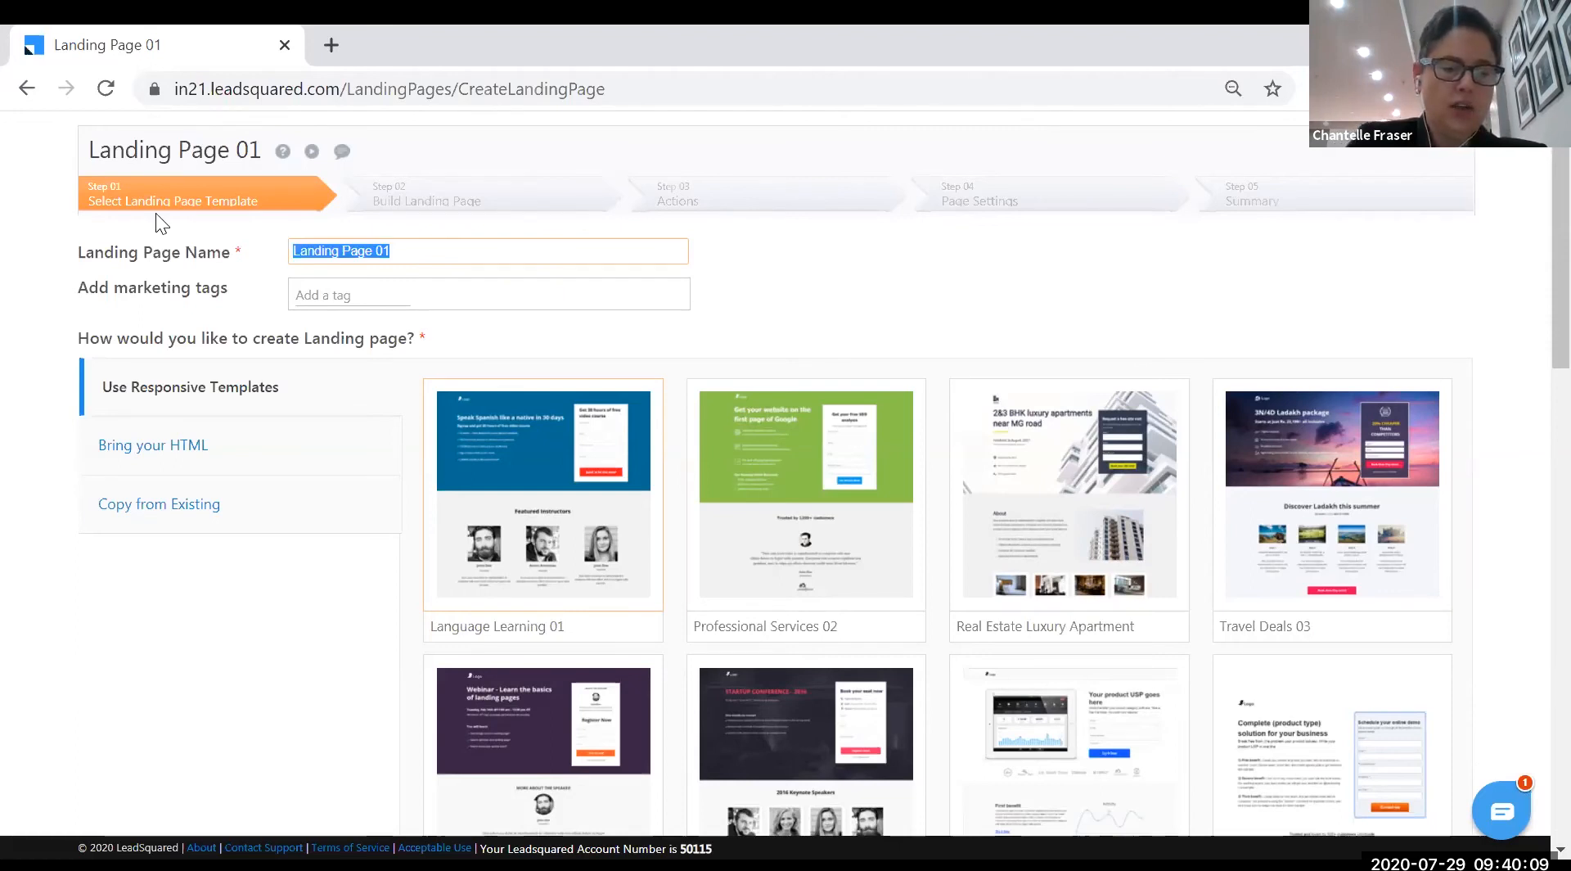
pyautogui.write('New Heroe')
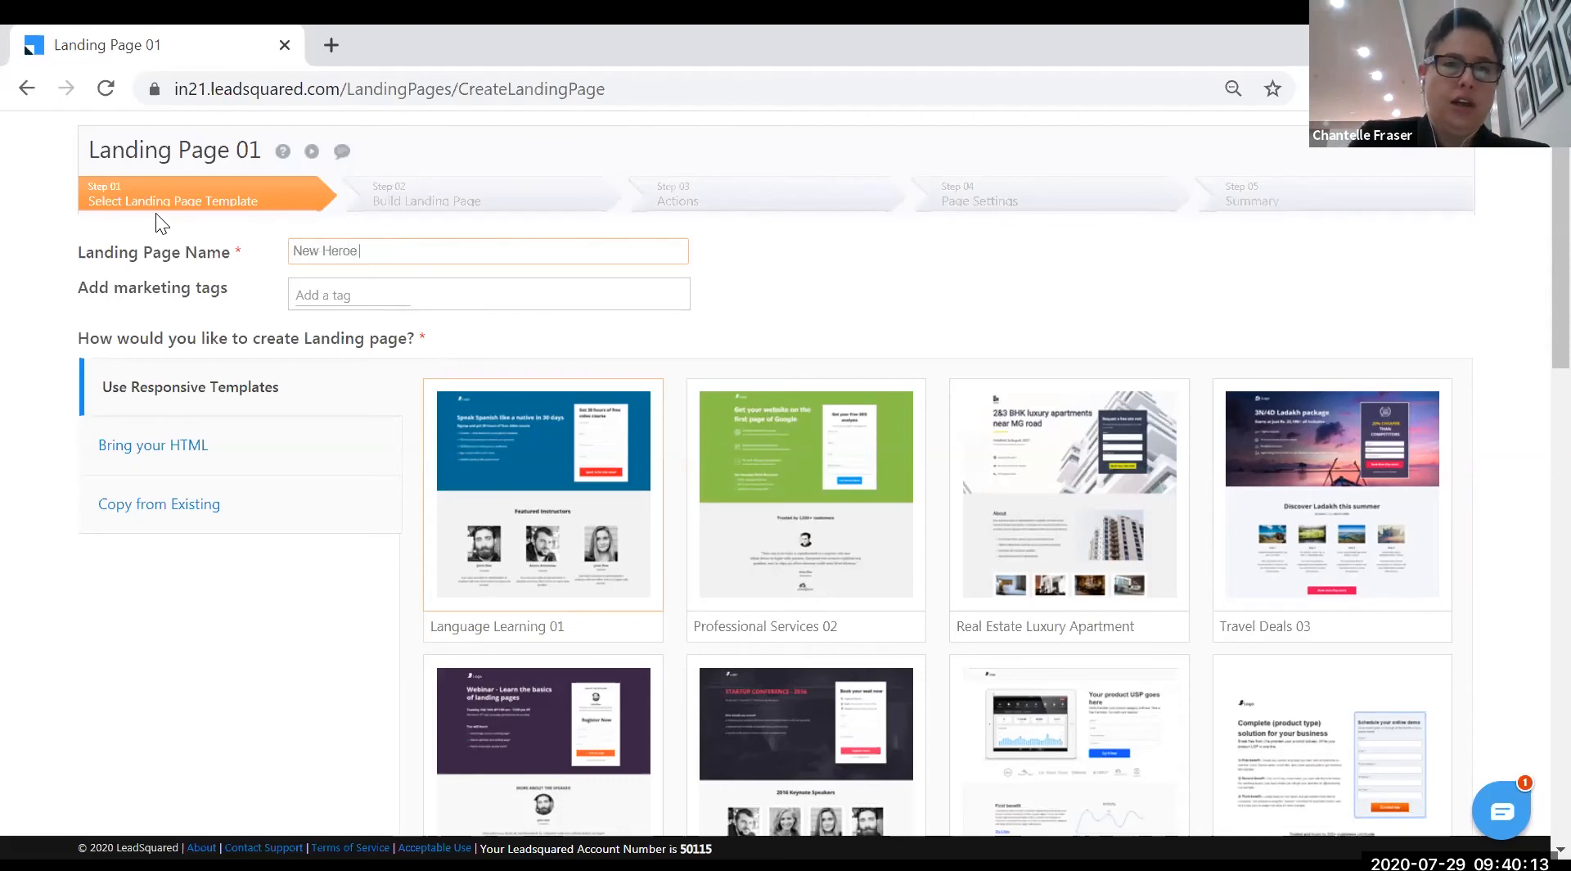
pyautogui.press('BackSpace')
pyautogui.write('Sign Up')
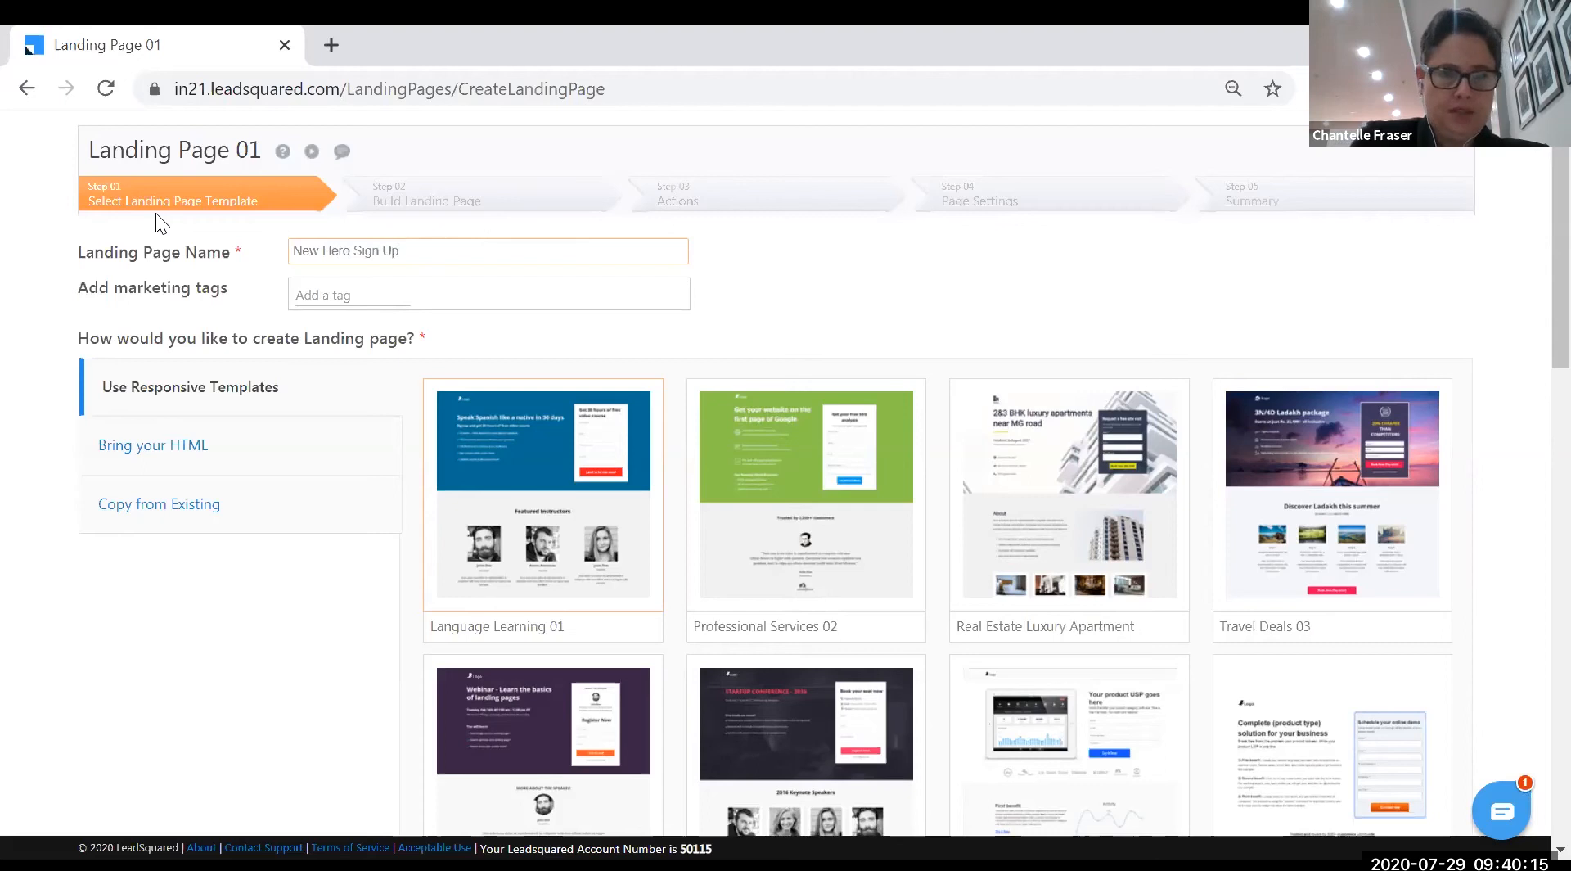
pyautogui.write('s')
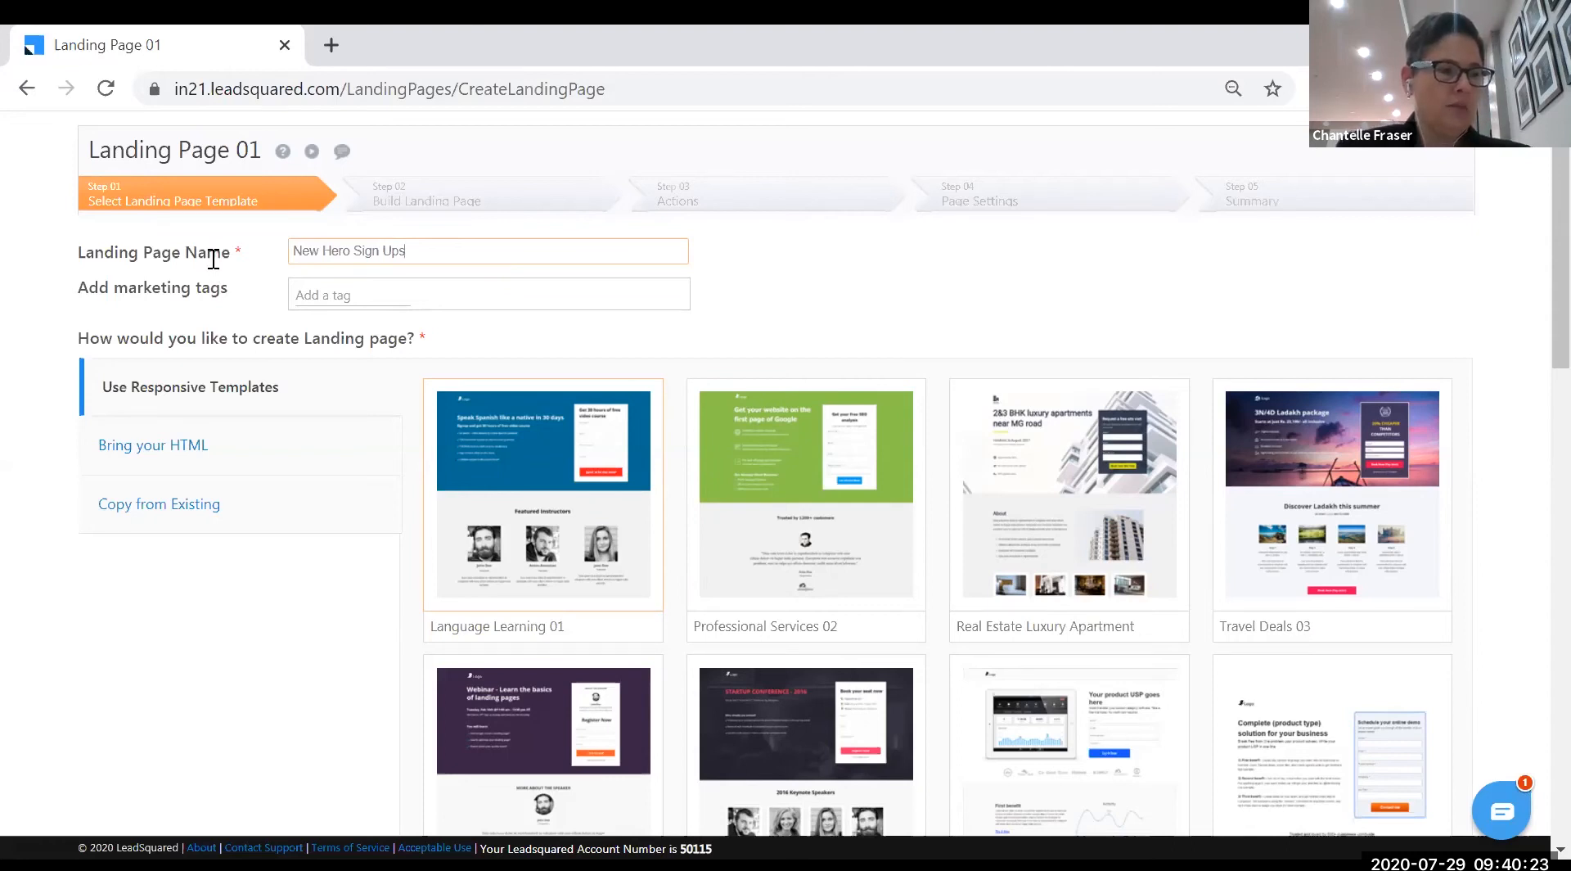
# - Choose the Travel Deals 03 template for the page
pyautogui.moveTo(600, 531)
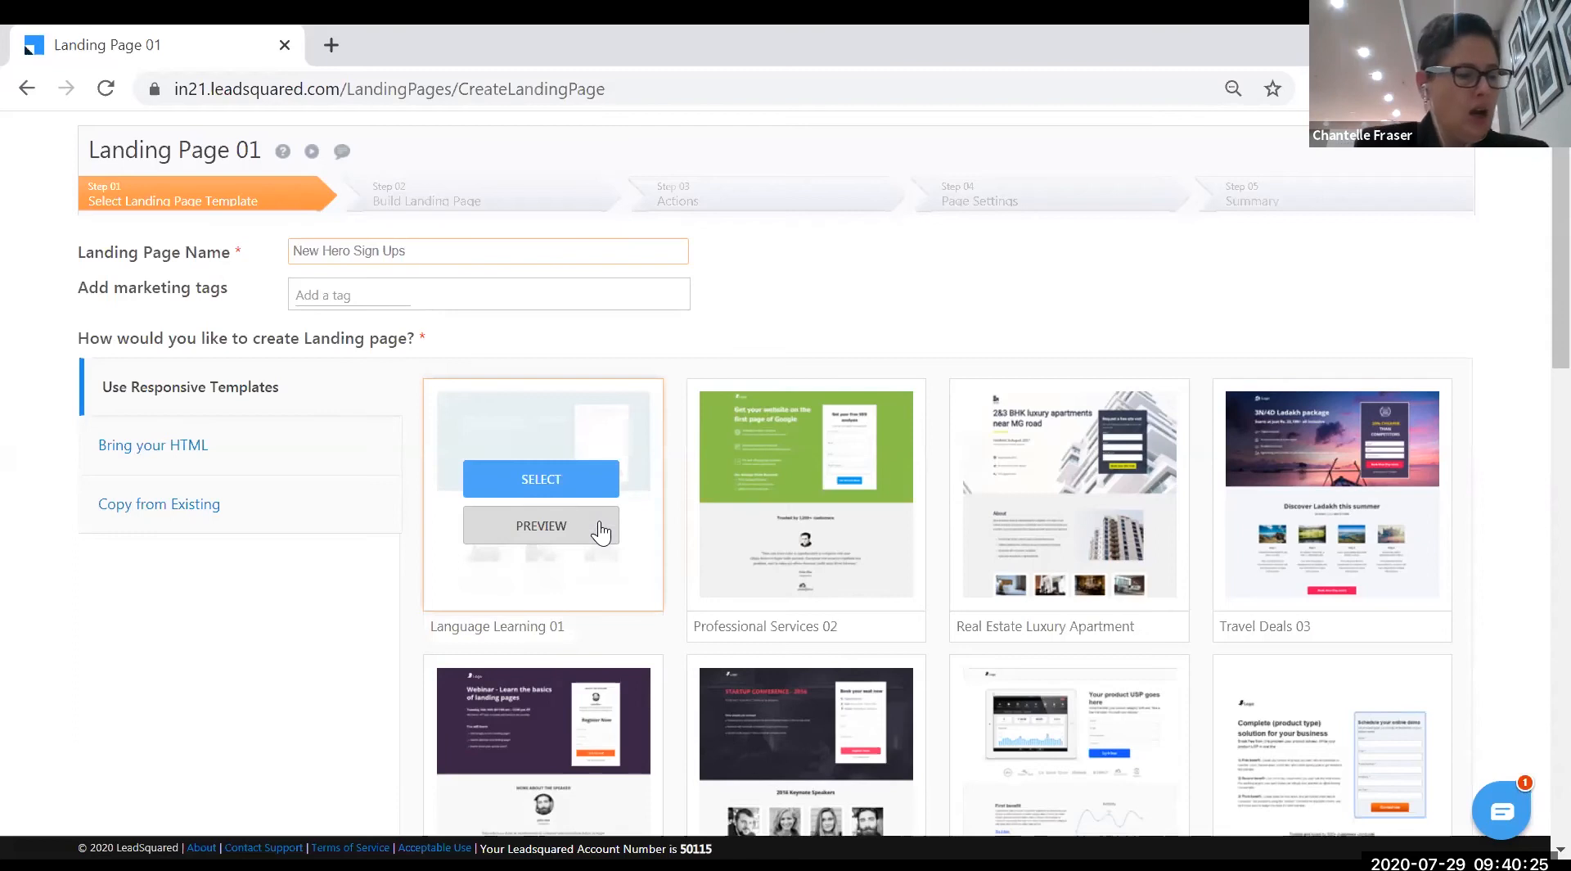
pyautogui.moveTo(1440, 396)
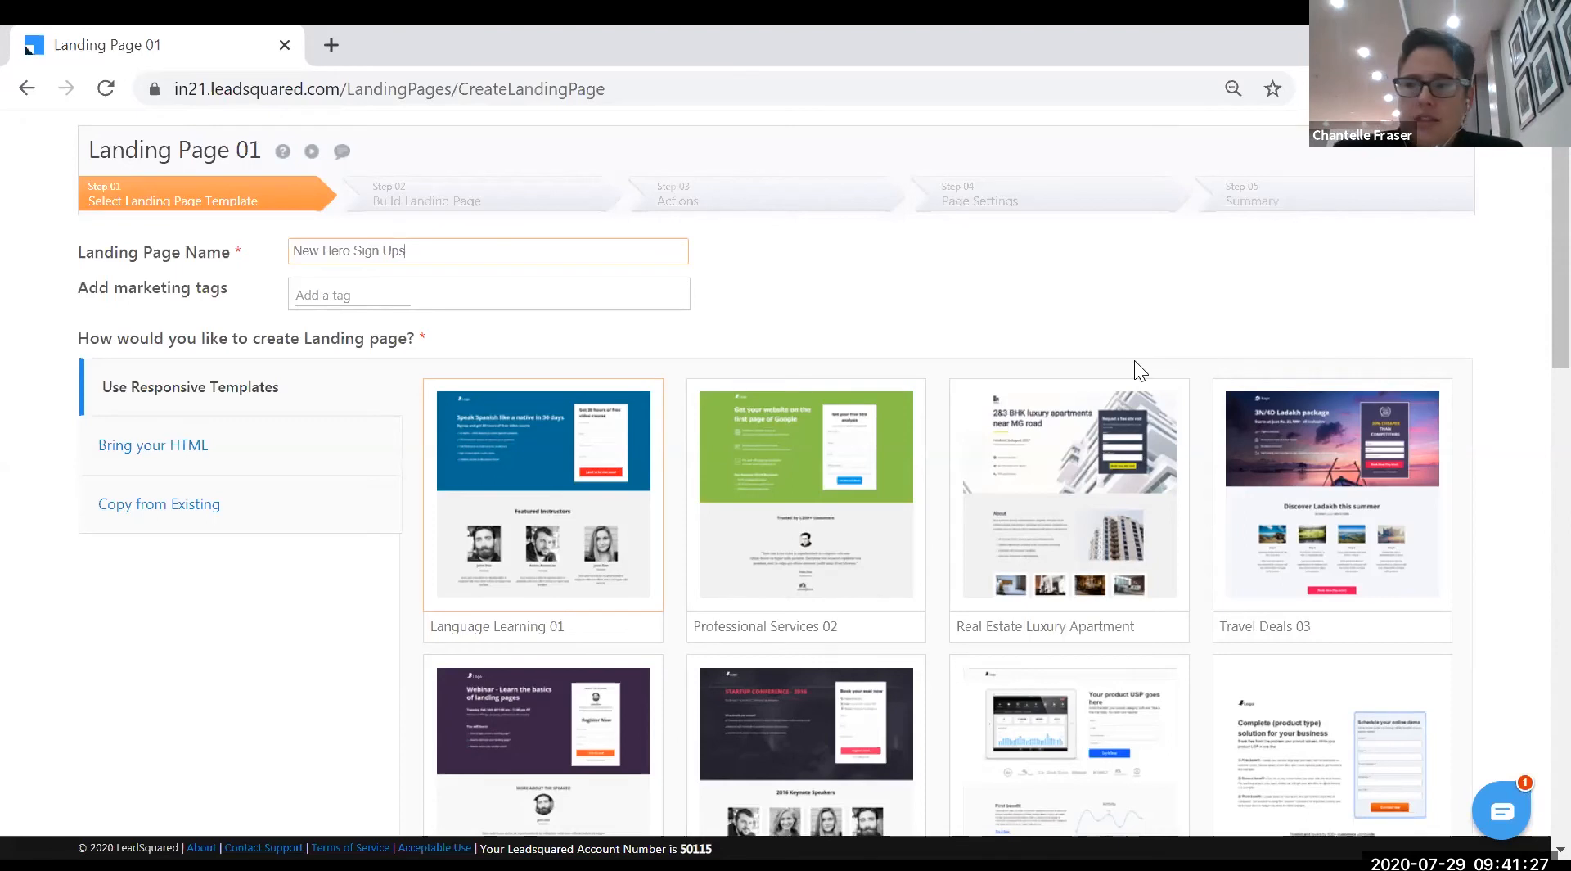
pyautogui.moveTo(1119, 468)
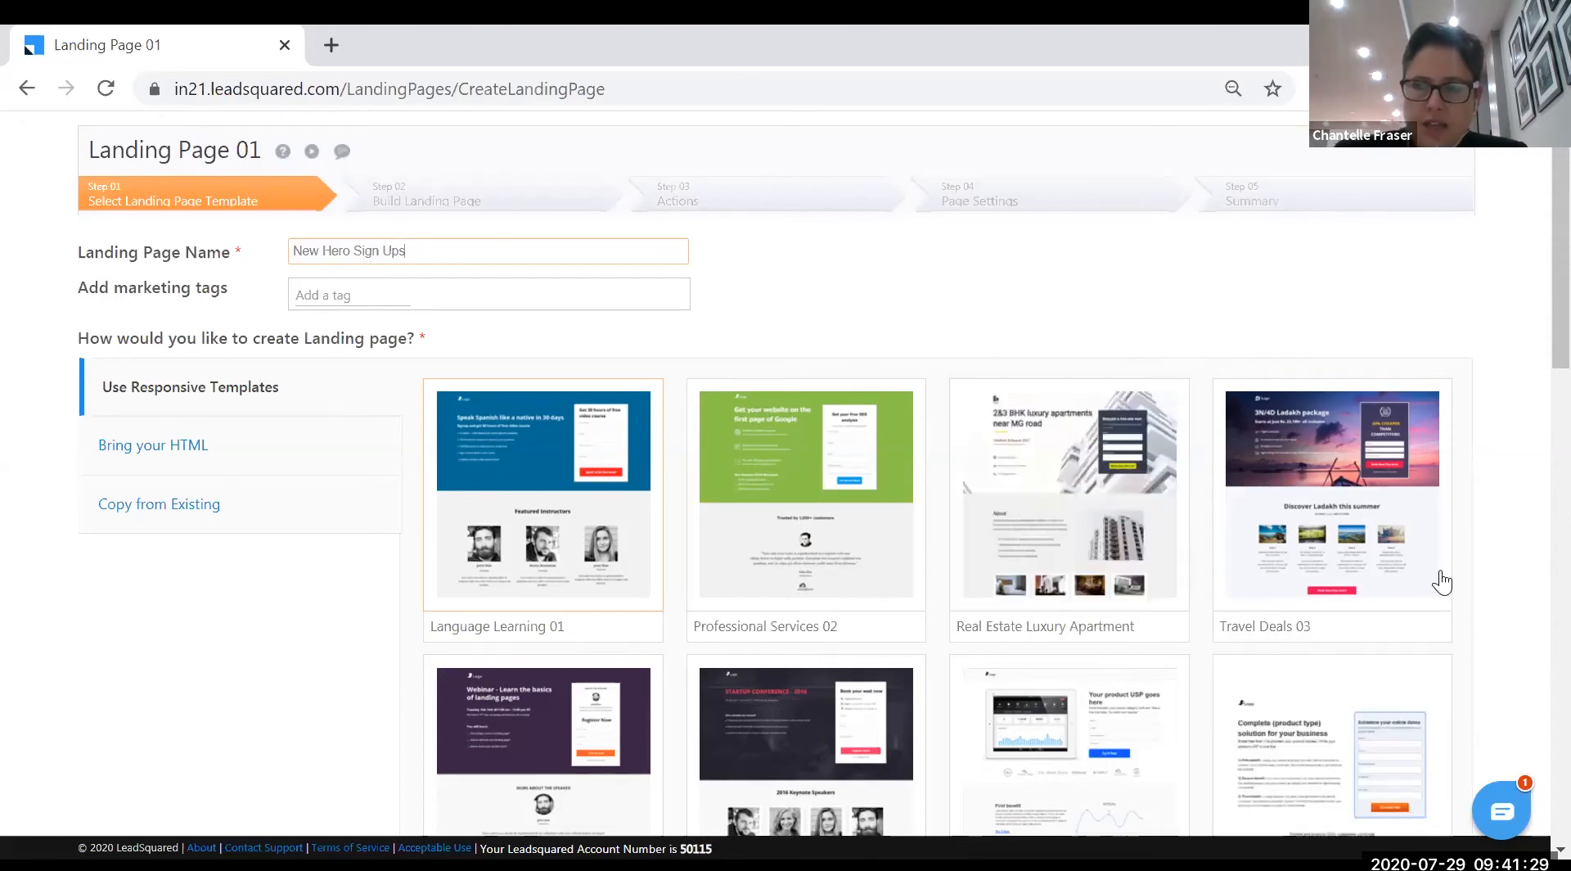
pyautogui.moveTo(1319, 504)
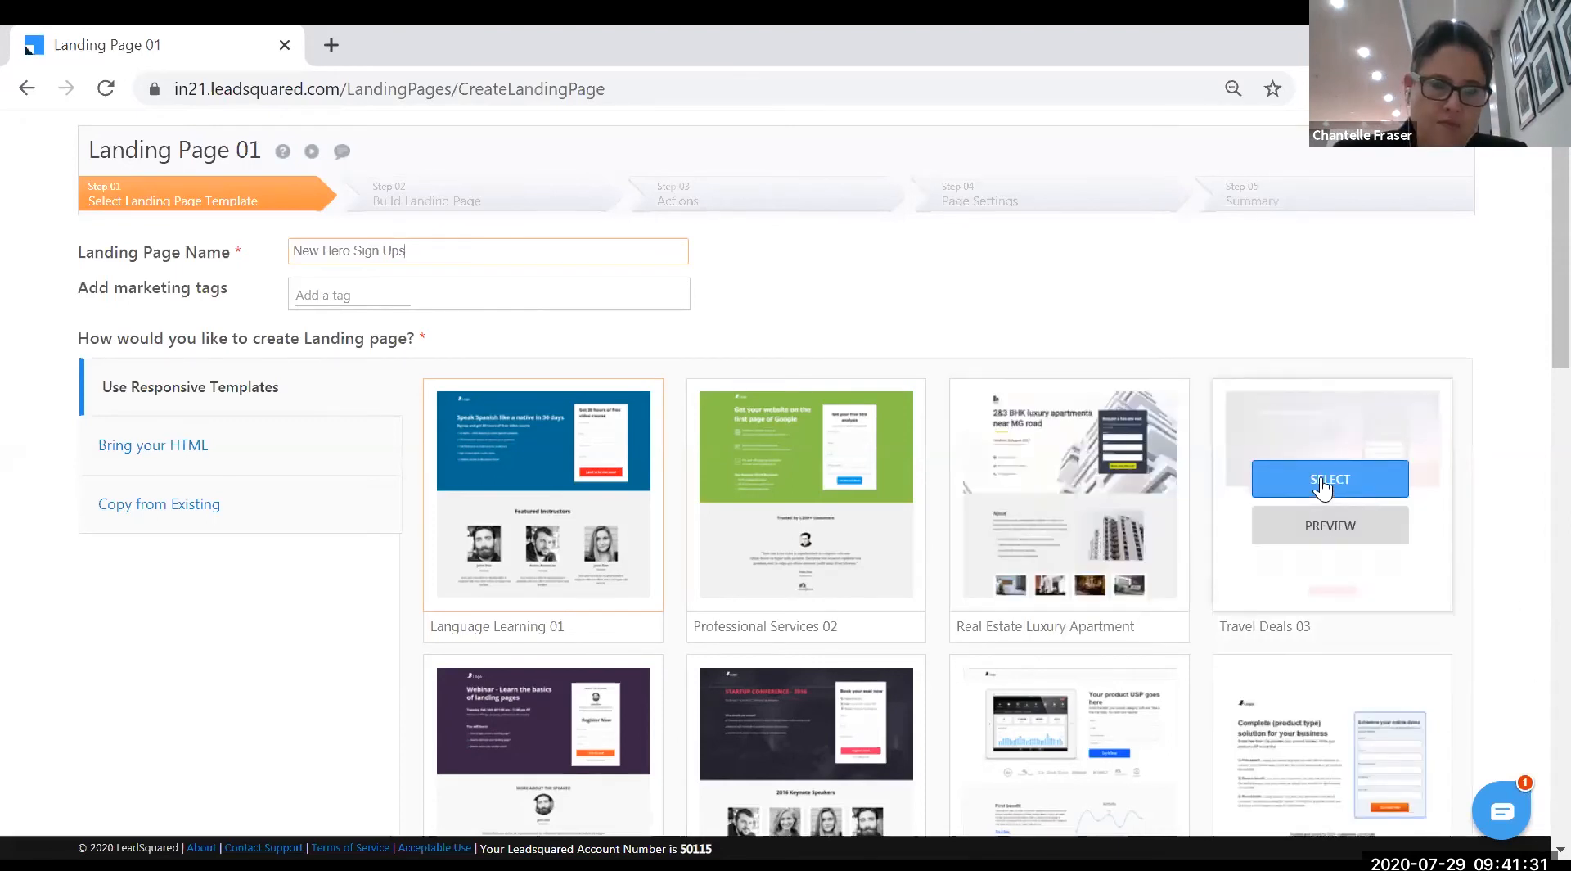
pyautogui.click(1321, 481)
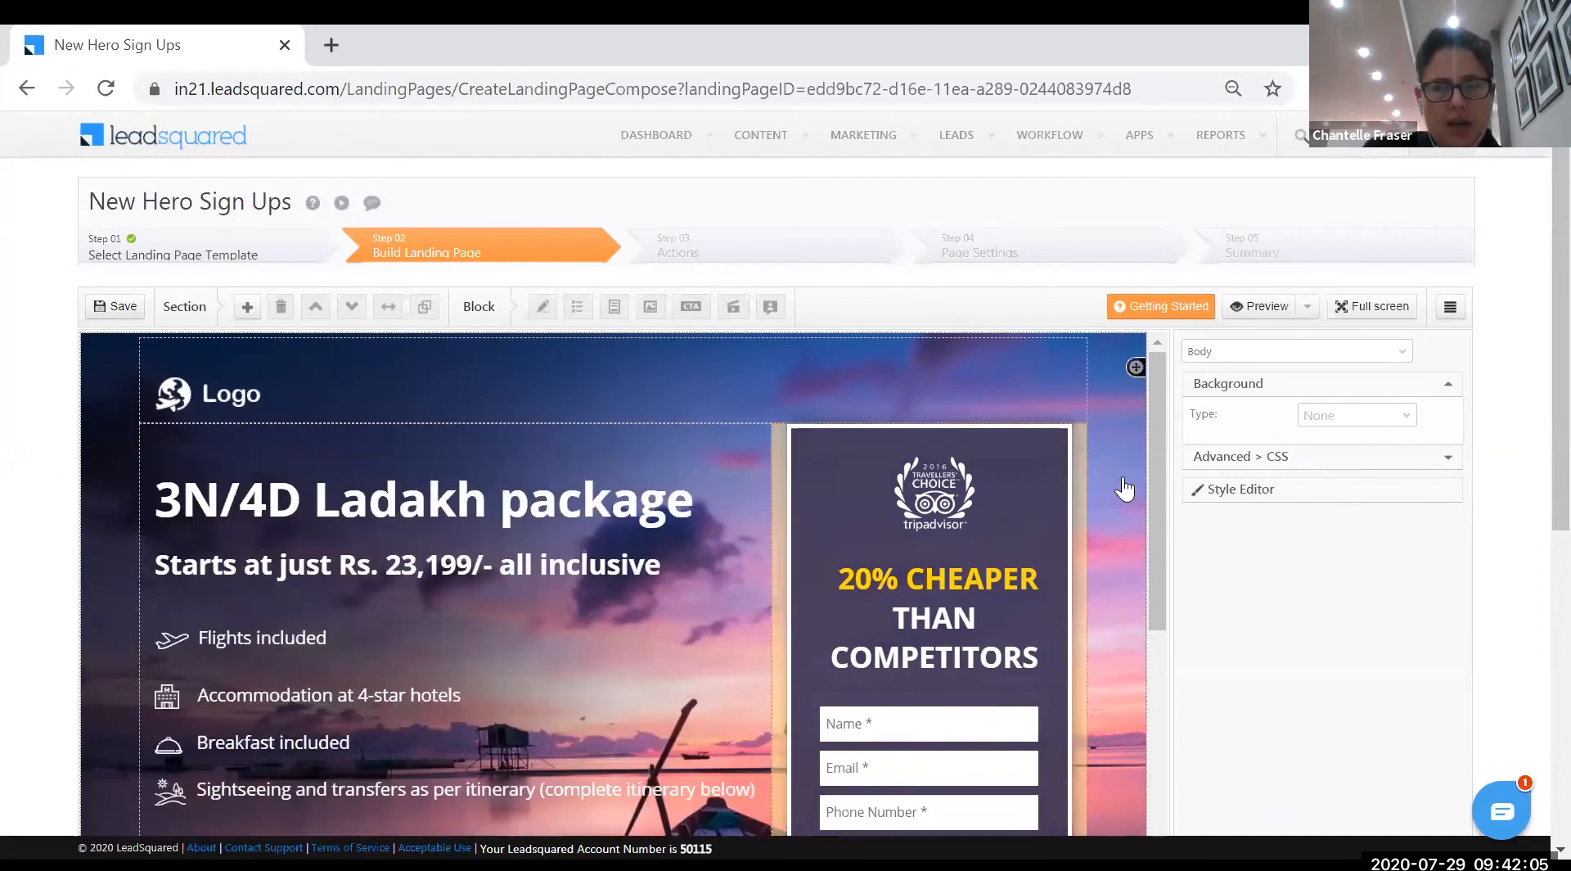
# - Select the top section (Section 9) to show its Dimension & Spacing settings
pyautogui.click(246, 311)
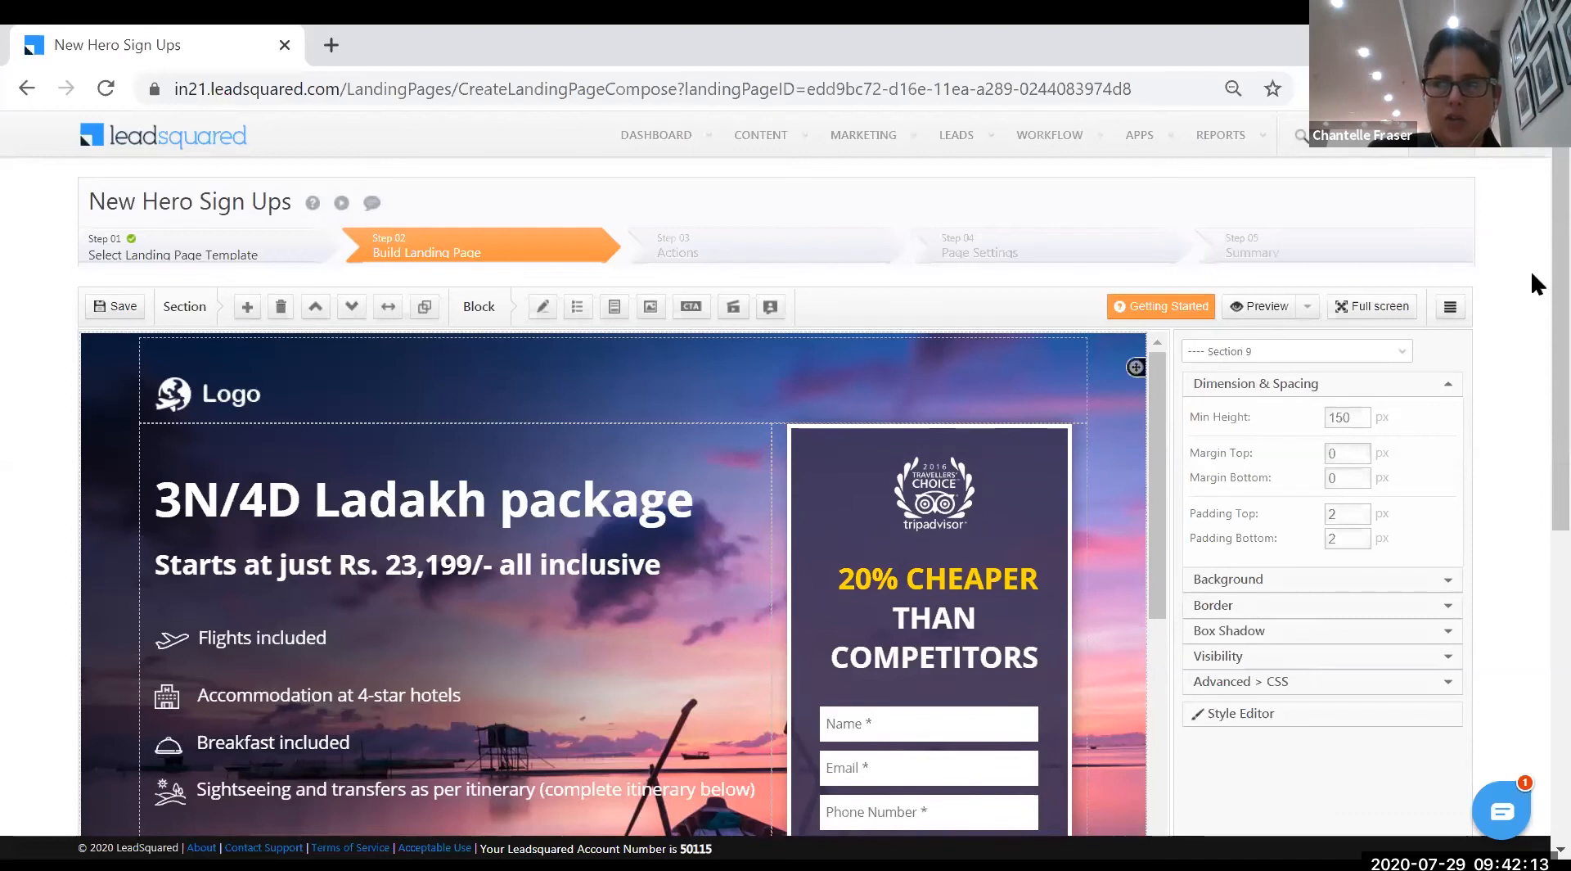
pyautogui.scroll(-5, 1150, 360)
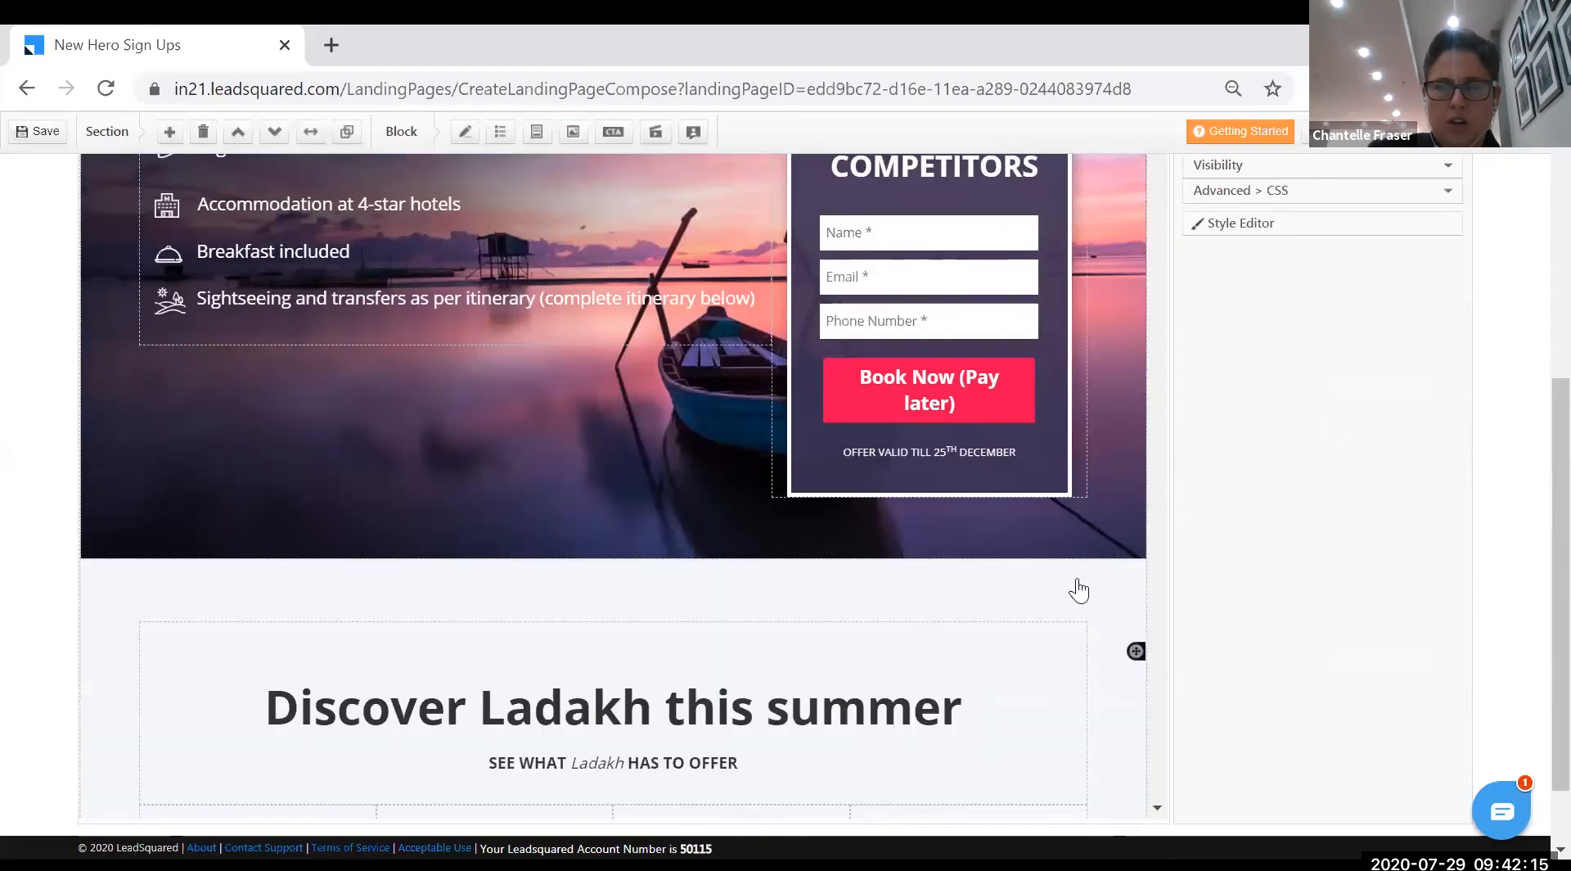
pyautogui.scroll(-15, 1077, 590)
pyautogui.scroll(-5, 1040, 716)
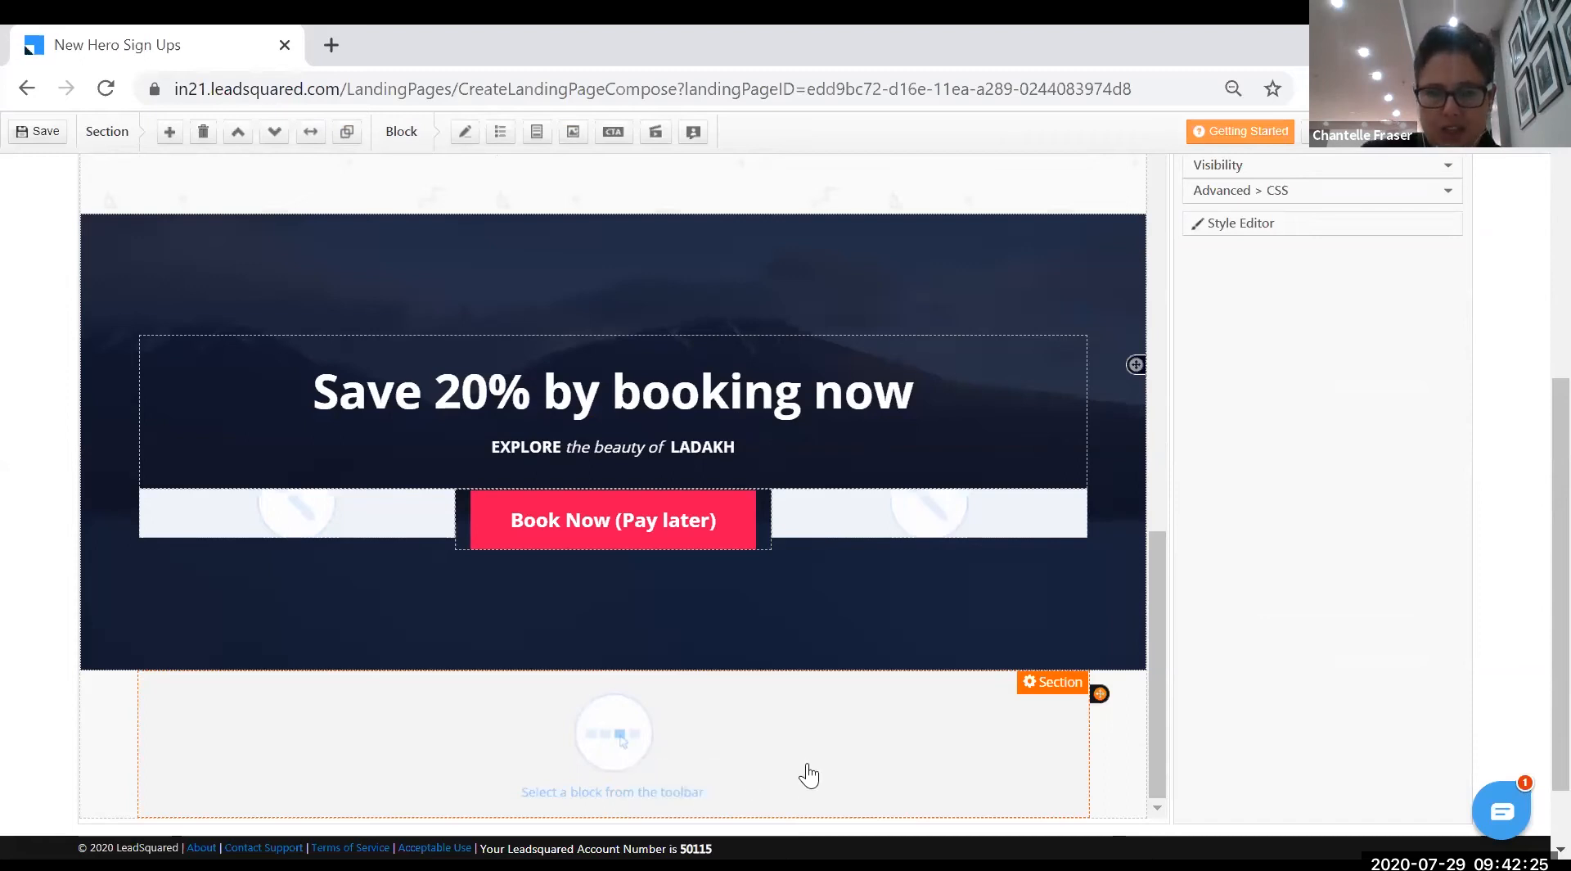
pyautogui.moveTo(1162, 713); pyautogui.dragTo(974, 359)
pyautogui.scroll(10, 973, 359)
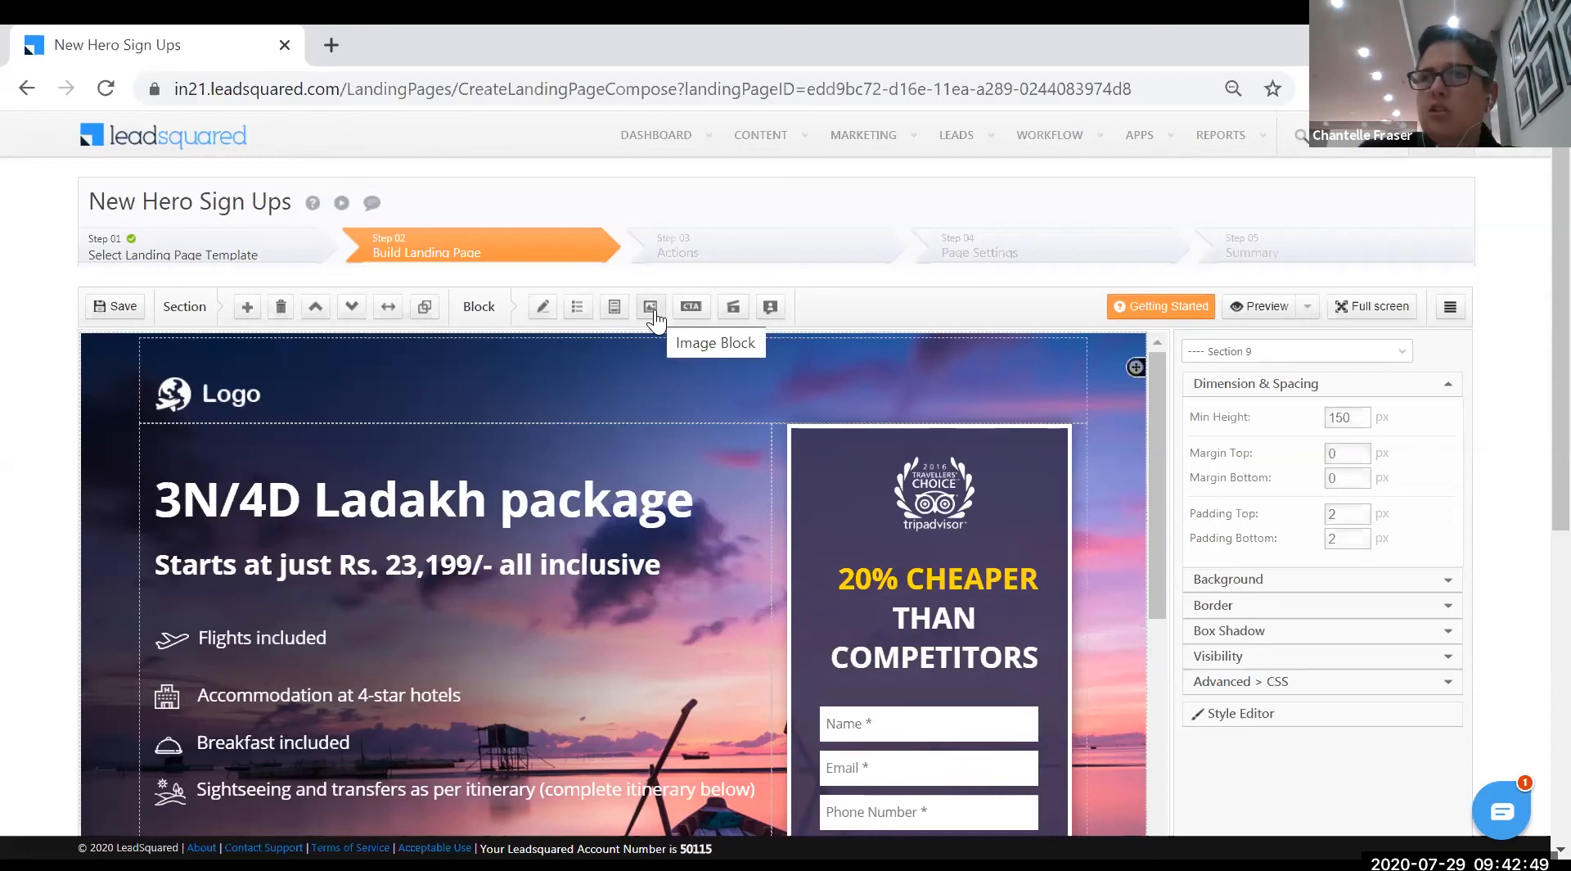
# - Add a Testimonial block to the empty bottom section
pyautogui.click(771, 311)
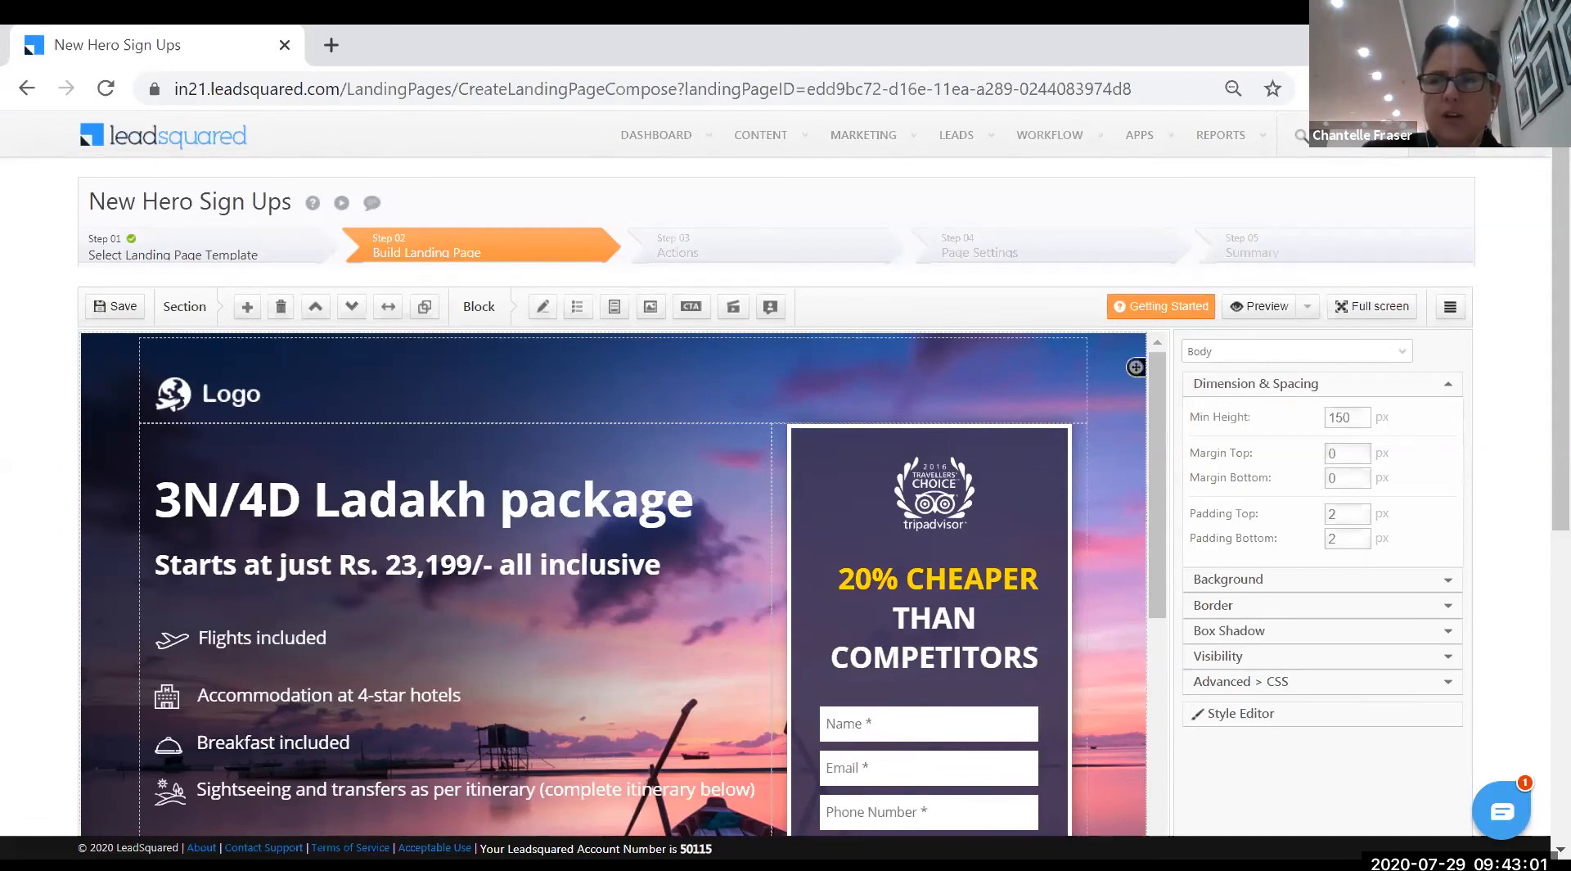
pyautogui.scroll(-10, 1052, 509)
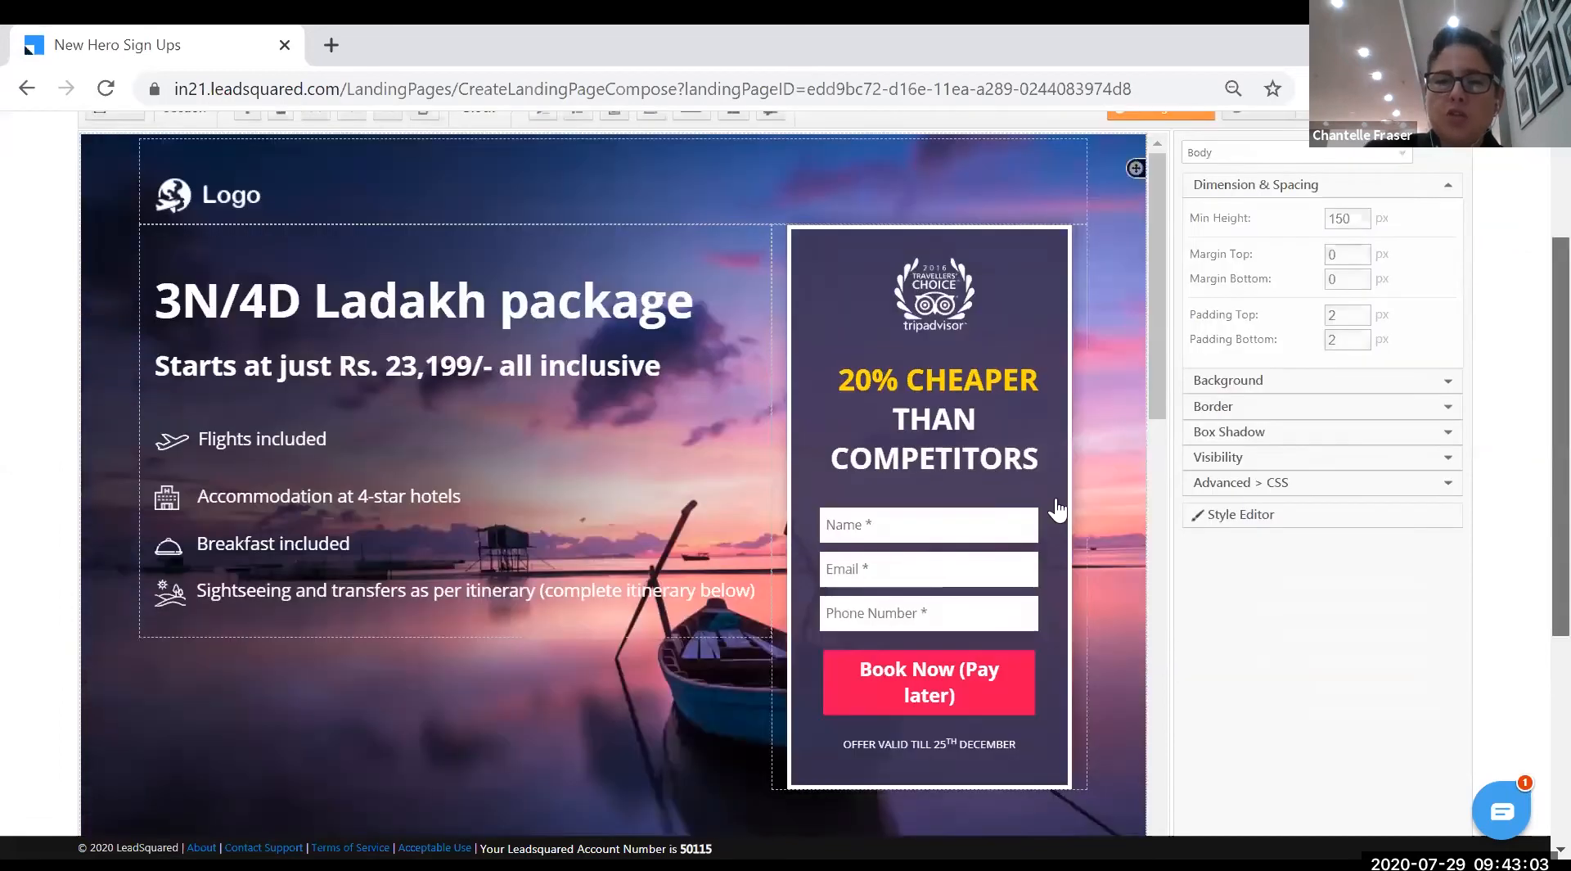
pyautogui.scroll(-10, 943, 613)
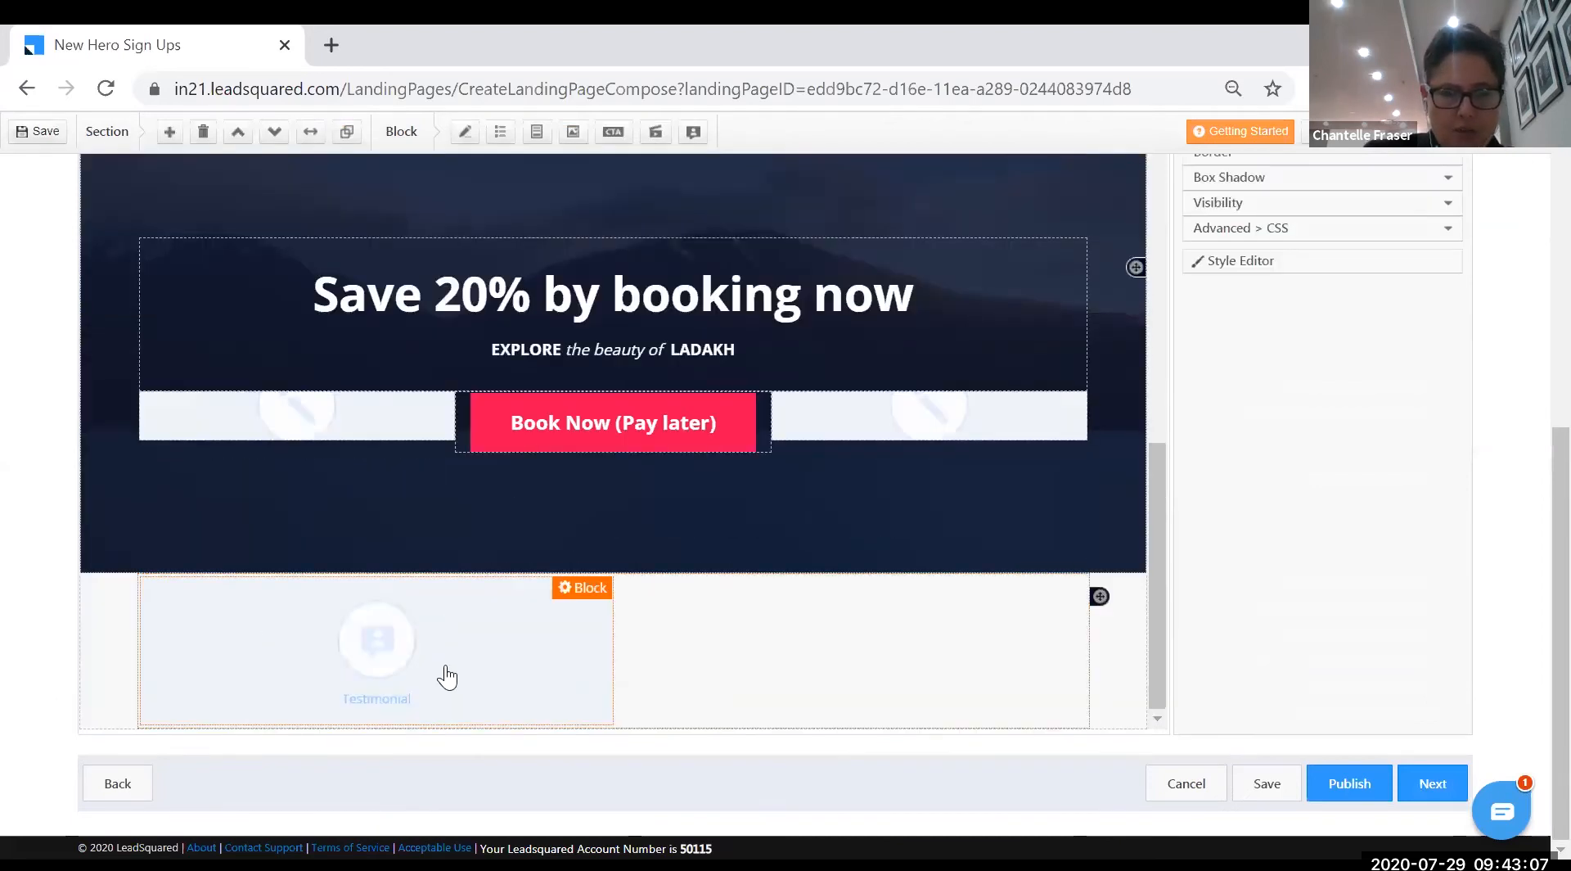
# - Stretch the testimonial block repeatedly until it spans the full section width
pyautogui.click(573, 589)
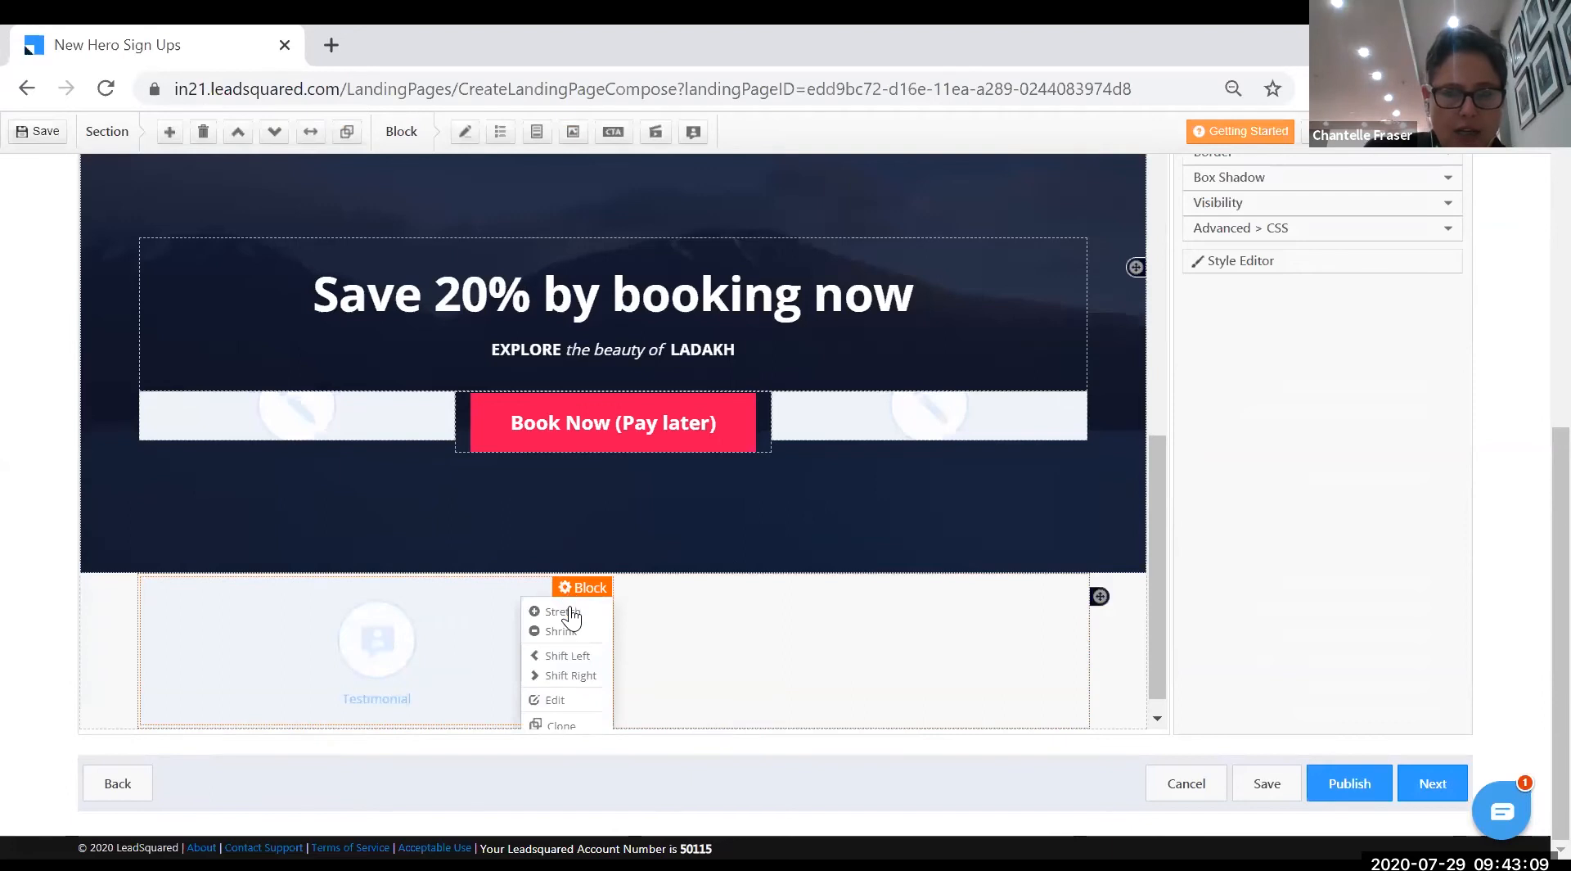
pyautogui.click(571, 614)
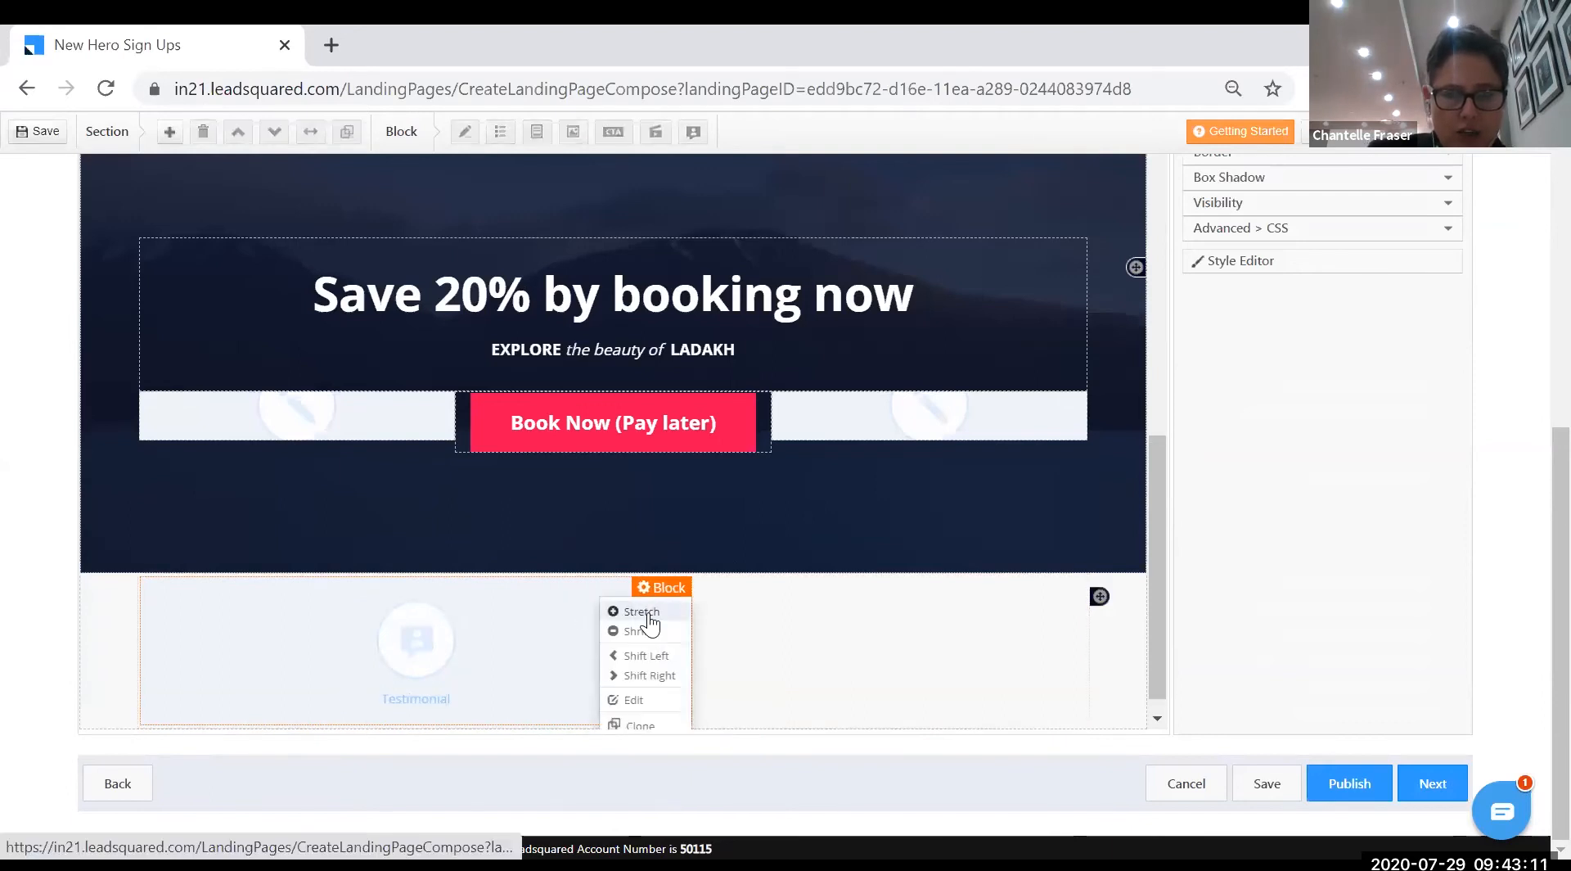
pyautogui.click(653, 613)
pyautogui.click(736, 589)
pyautogui.click(726, 614)
pyautogui.click(808, 591)
pyautogui.click(808, 620)
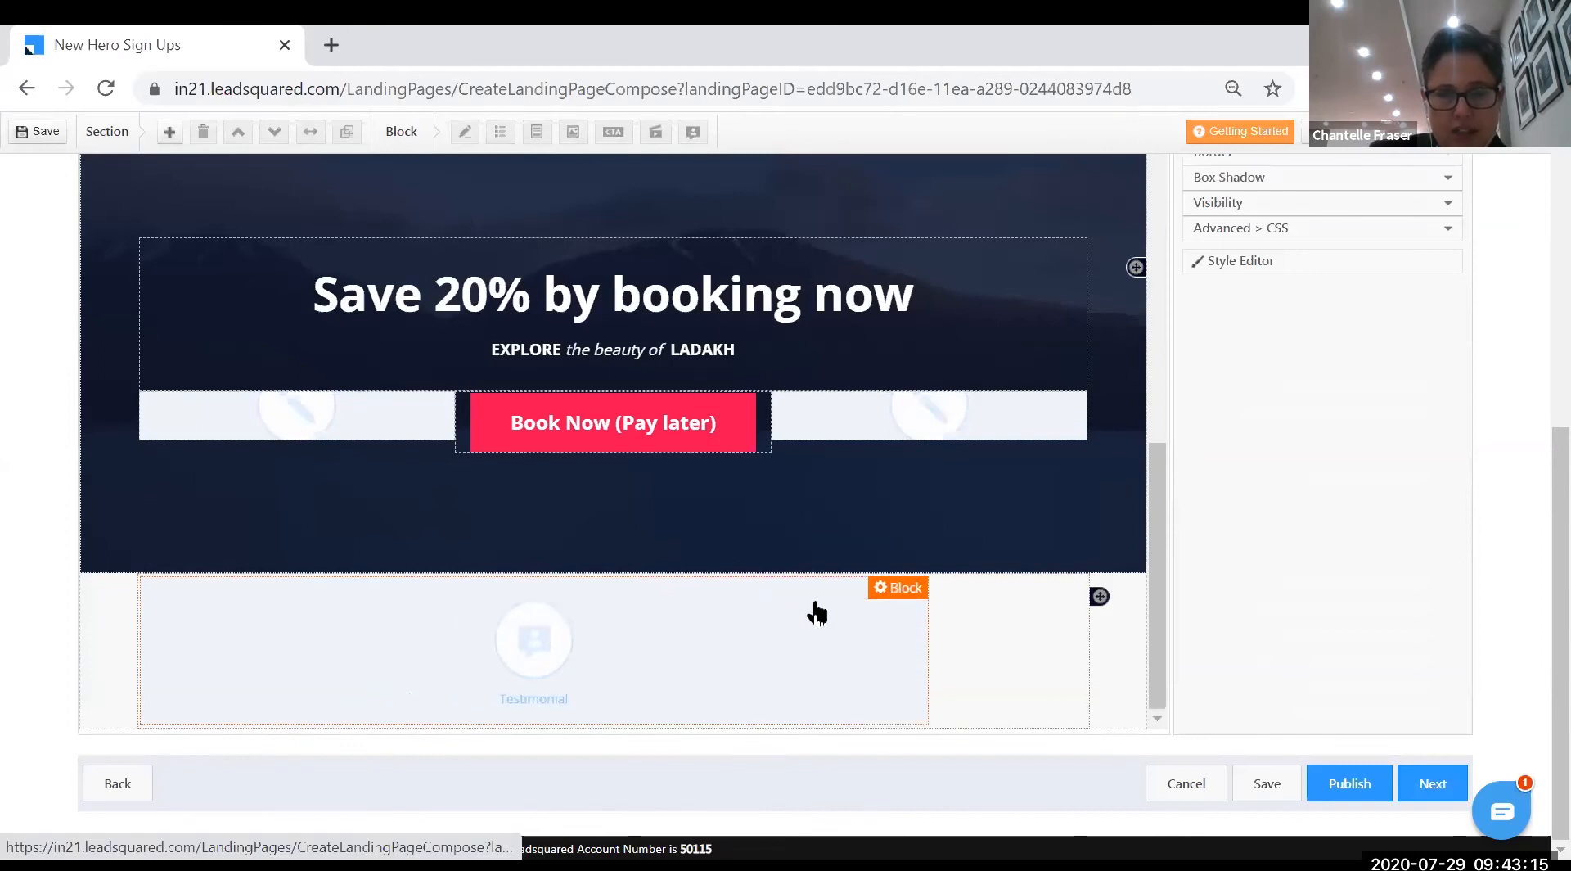
pyautogui.click(891, 591)
pyautogui.click(913, 612)
pyautogui.click(970, 588)
pyautogui.click(965, 612)
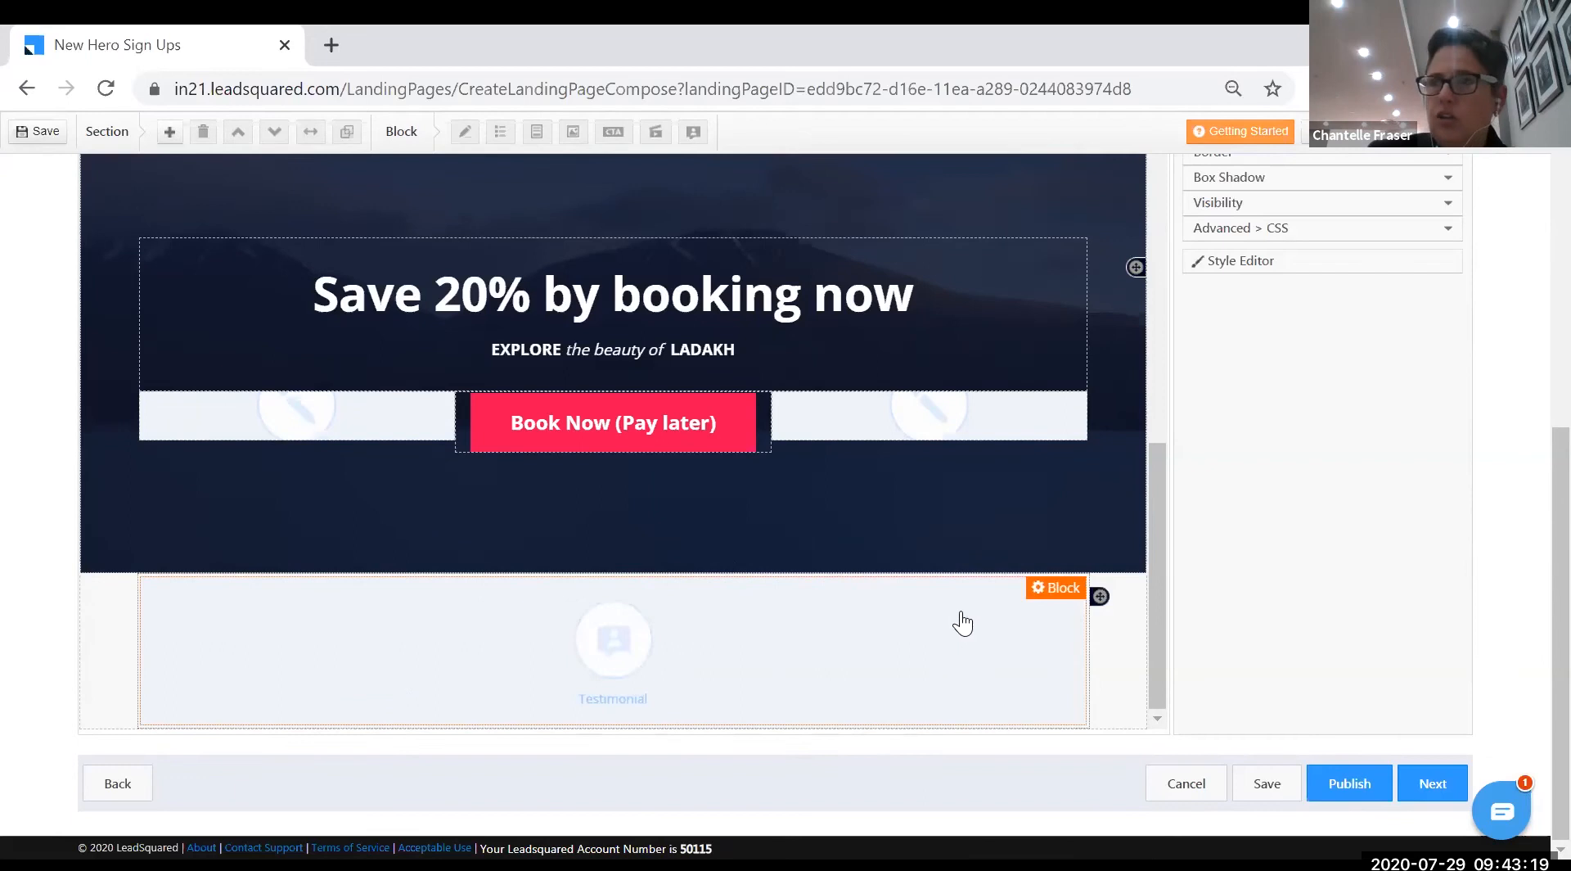
# - In the Testimonial Block Designer, try Templates 2 and 3, then settle on Template 1
pyautogui.click(635, 670)
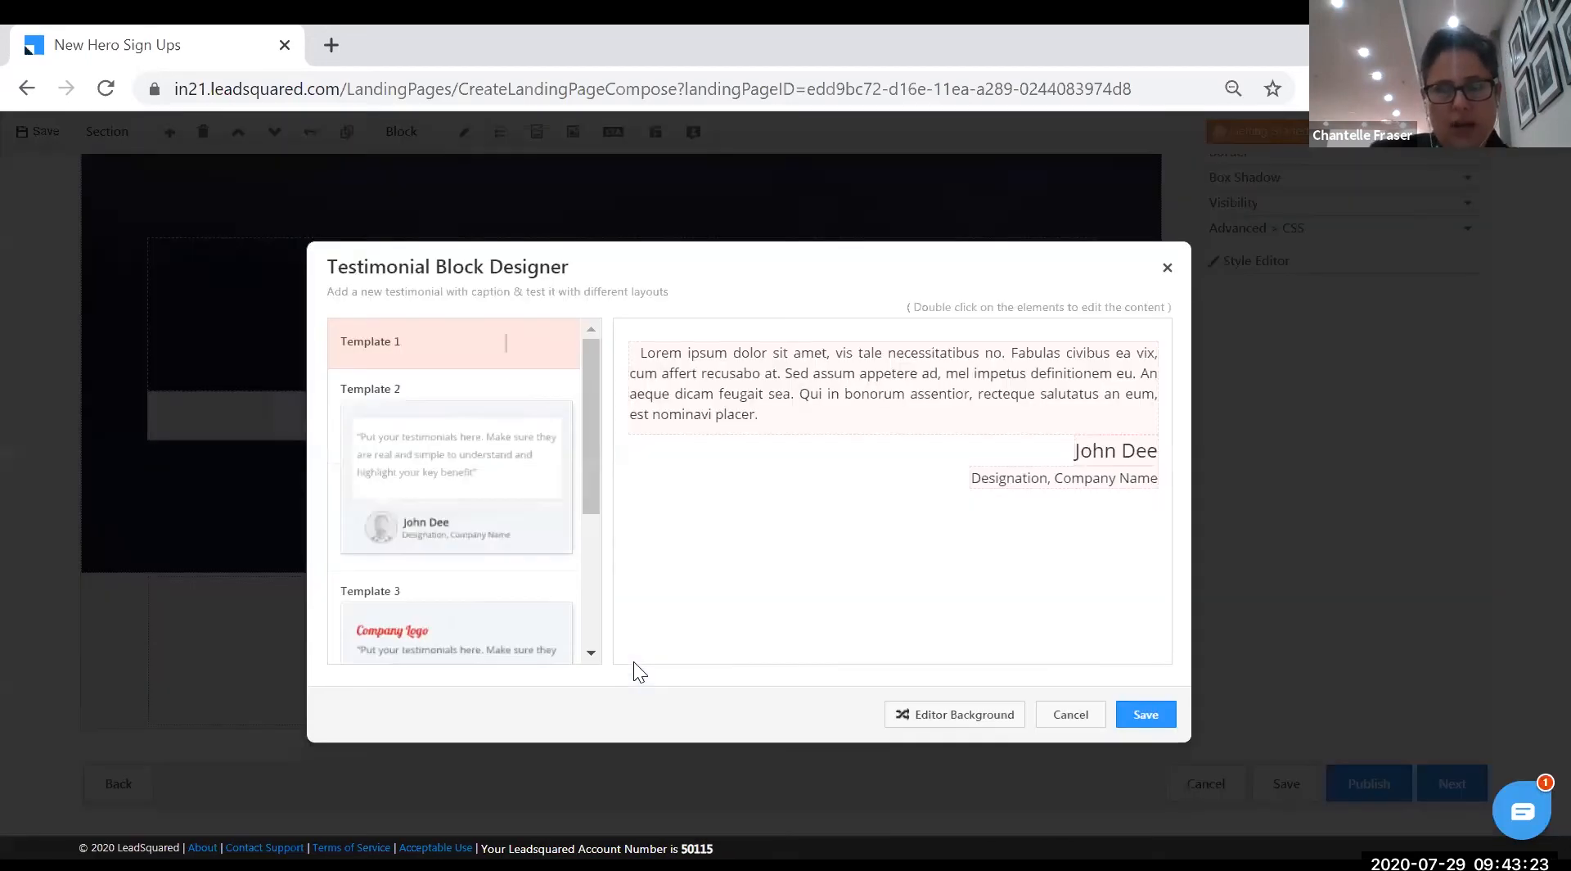
pyautogui.moveTo(581, 439); pyautogui.dragTo(598, 604)
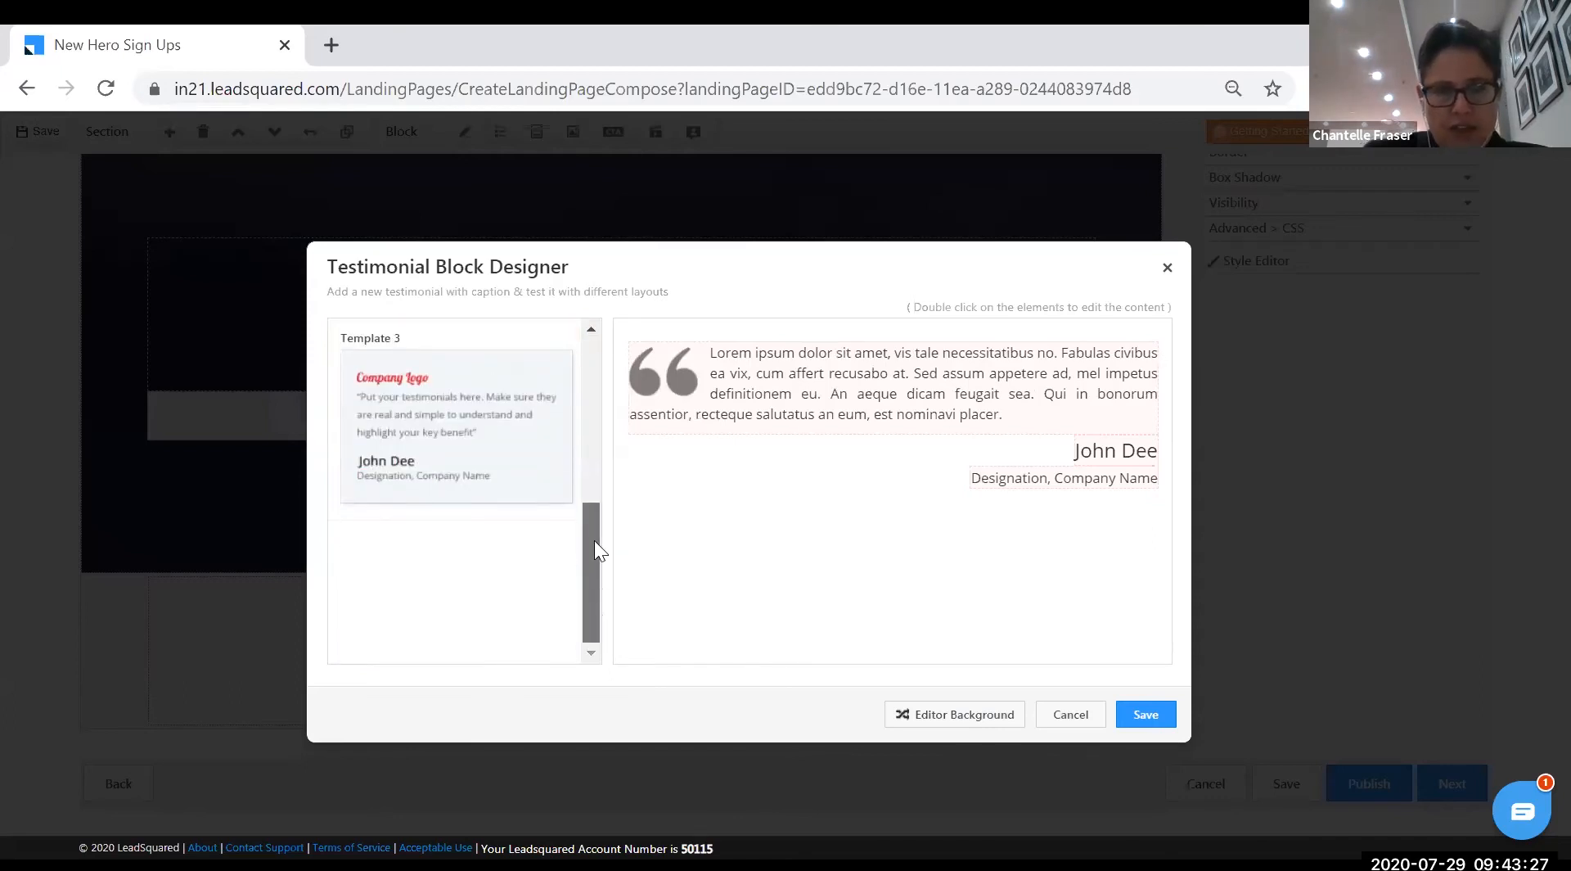
pyautogui.scroll(6, 594, 540)
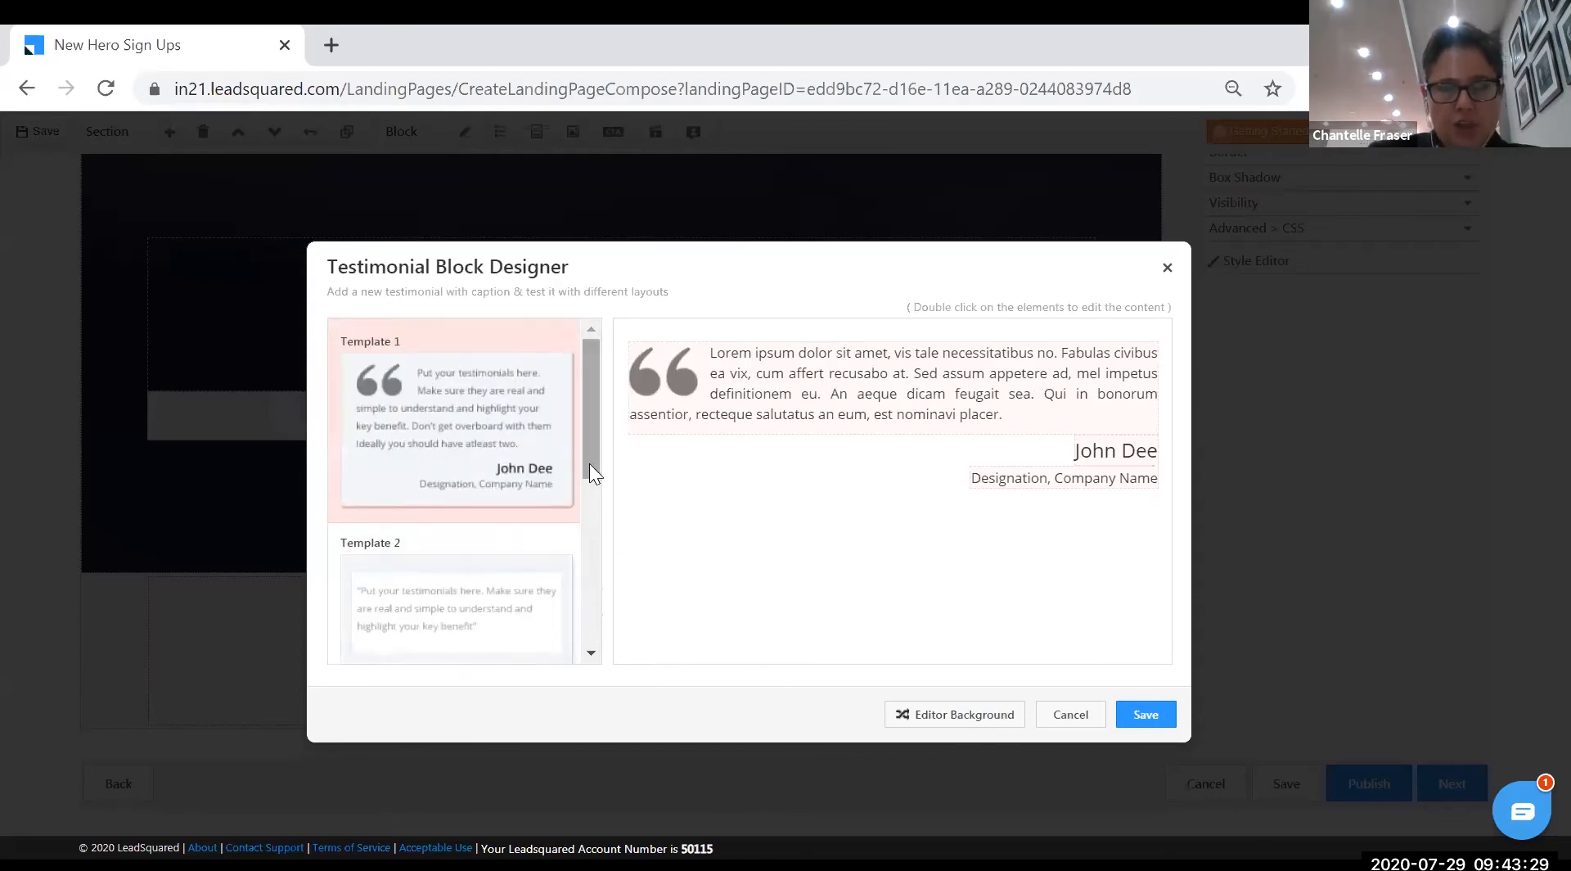
pyautogui.moveTo(590, 463); pyautogui.dragTo(594, 504)
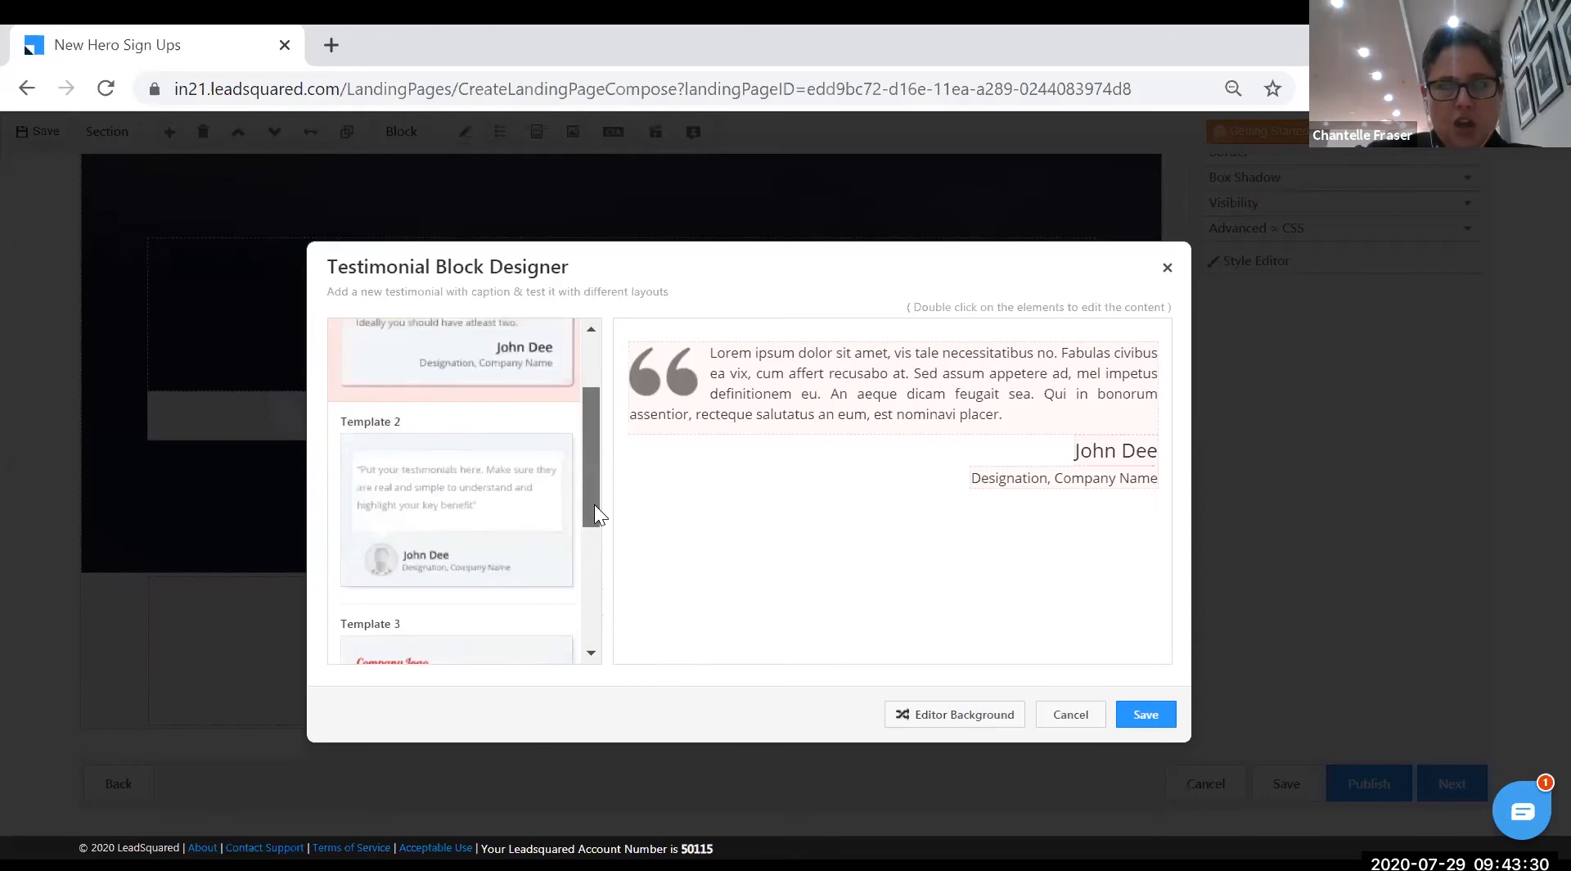
pyautogui.click(479, 570)
pyautogui.moveTo(593, 500); pyautogui.dragTo(576, 408)
pyautogui.click(495, 499)
pyautogui.click(502, 427)
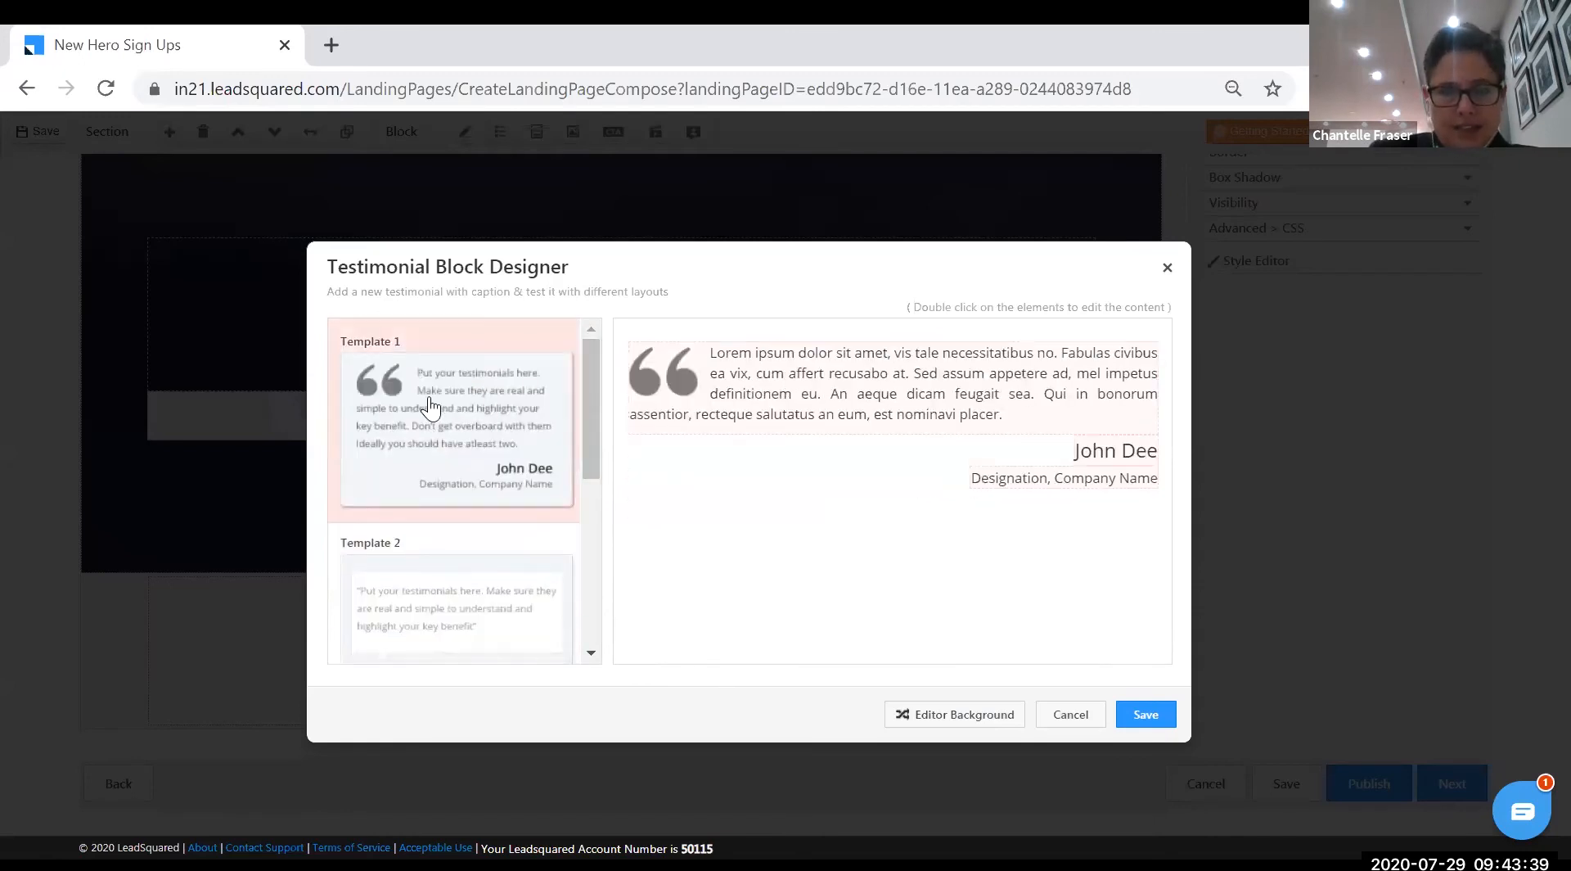
# - Replace the Lorem ipsum testimonial text with 'I am a super hero' and save
pyautogui.doubleClick(867, 378)
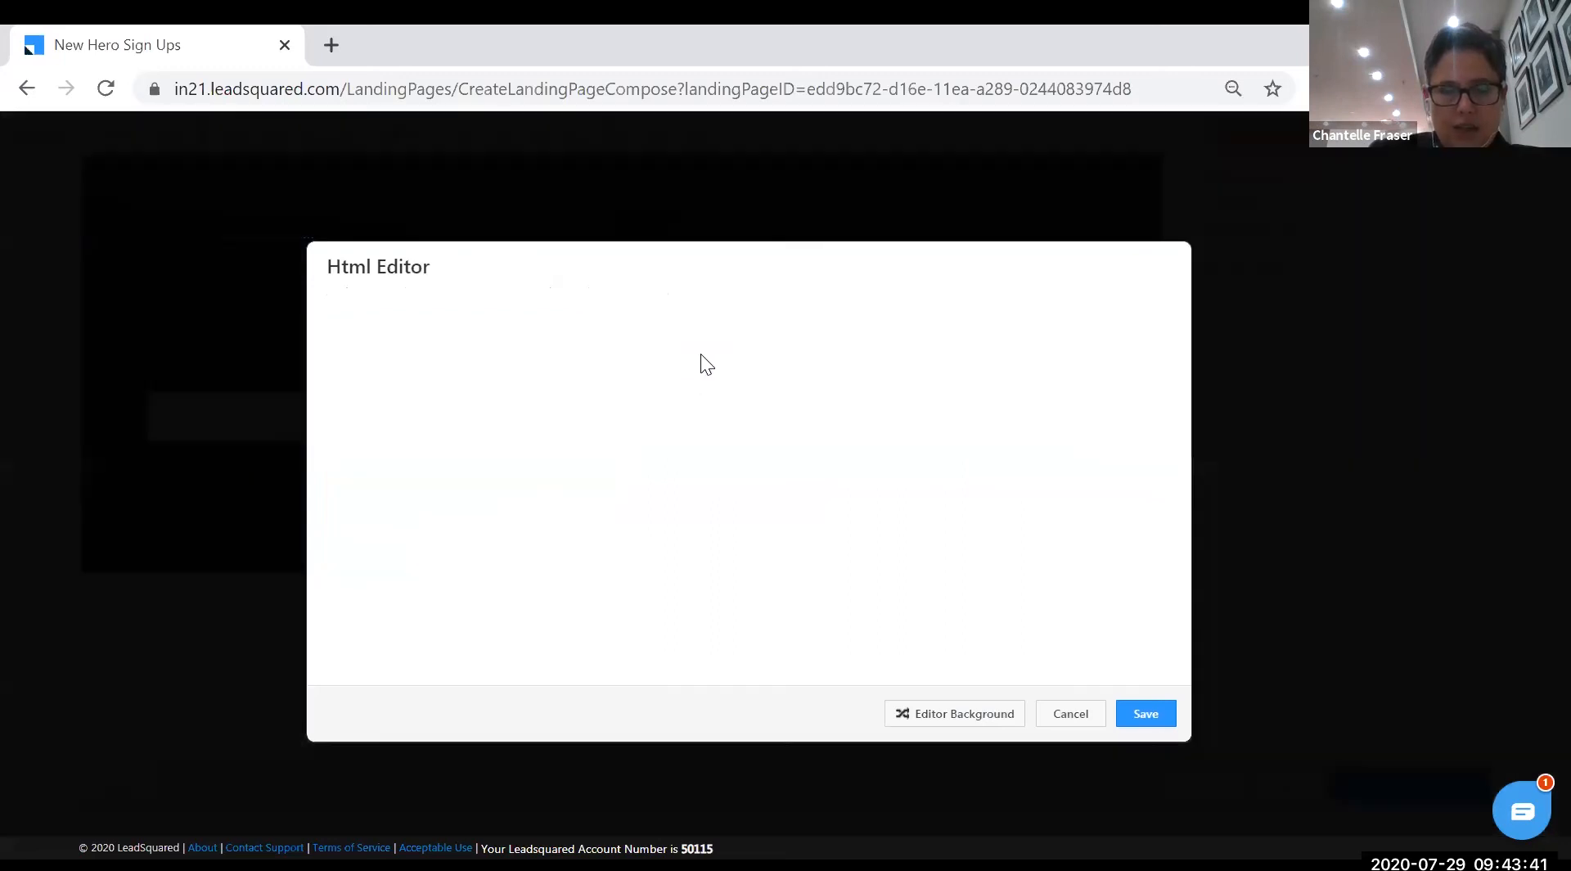
pyautogui.moveTo(341, 378); pyautogui.dragTo(1176, 393)
pyautogui.write('I')
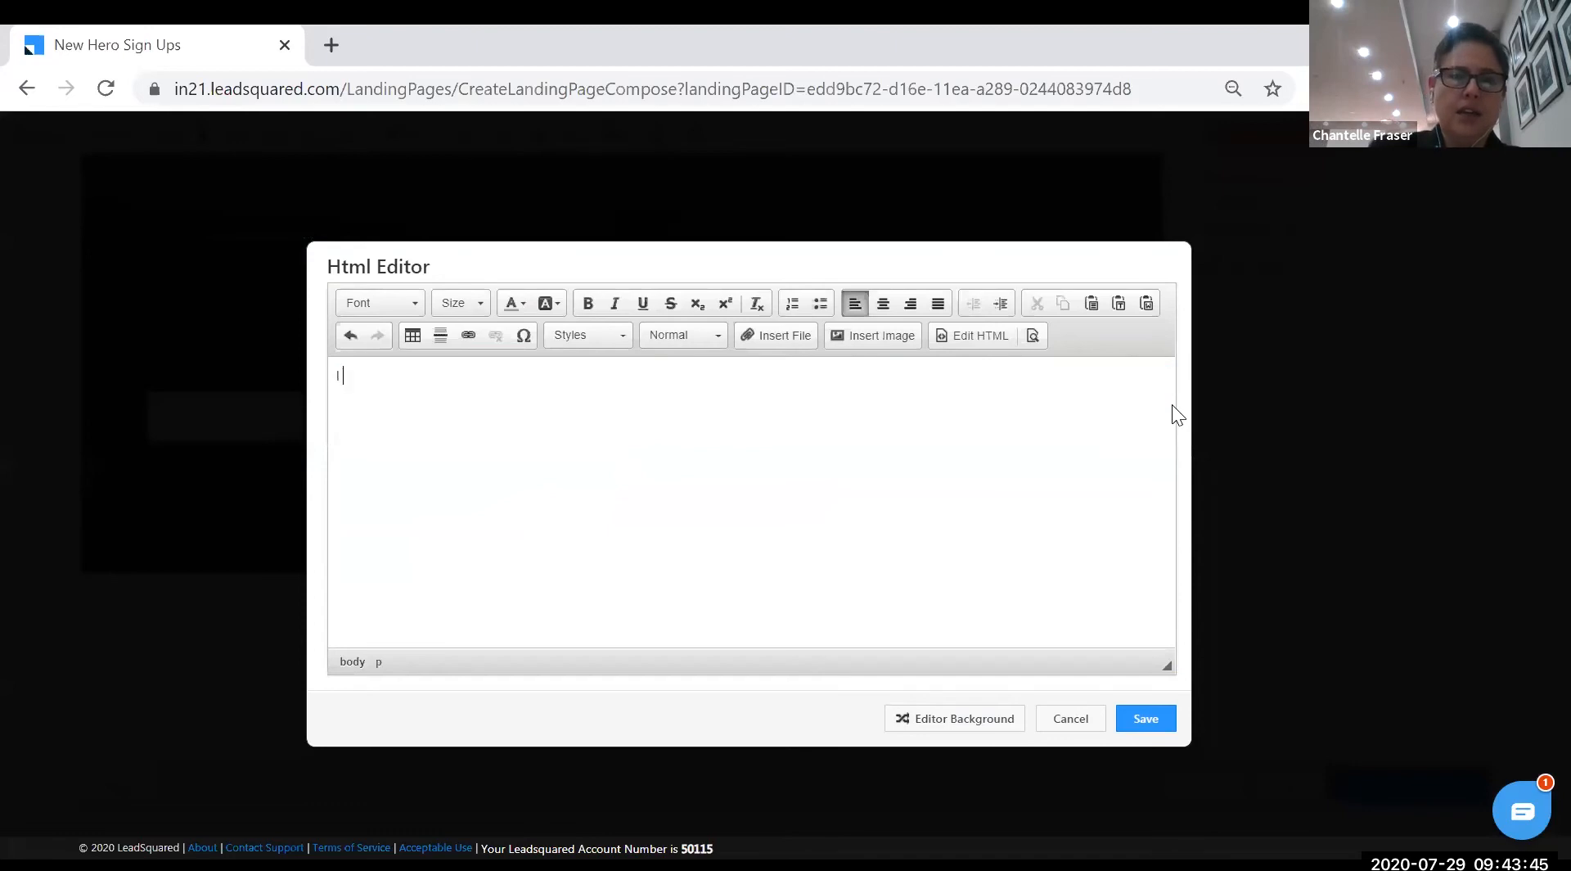
pyautogui.write(' am a super hero')
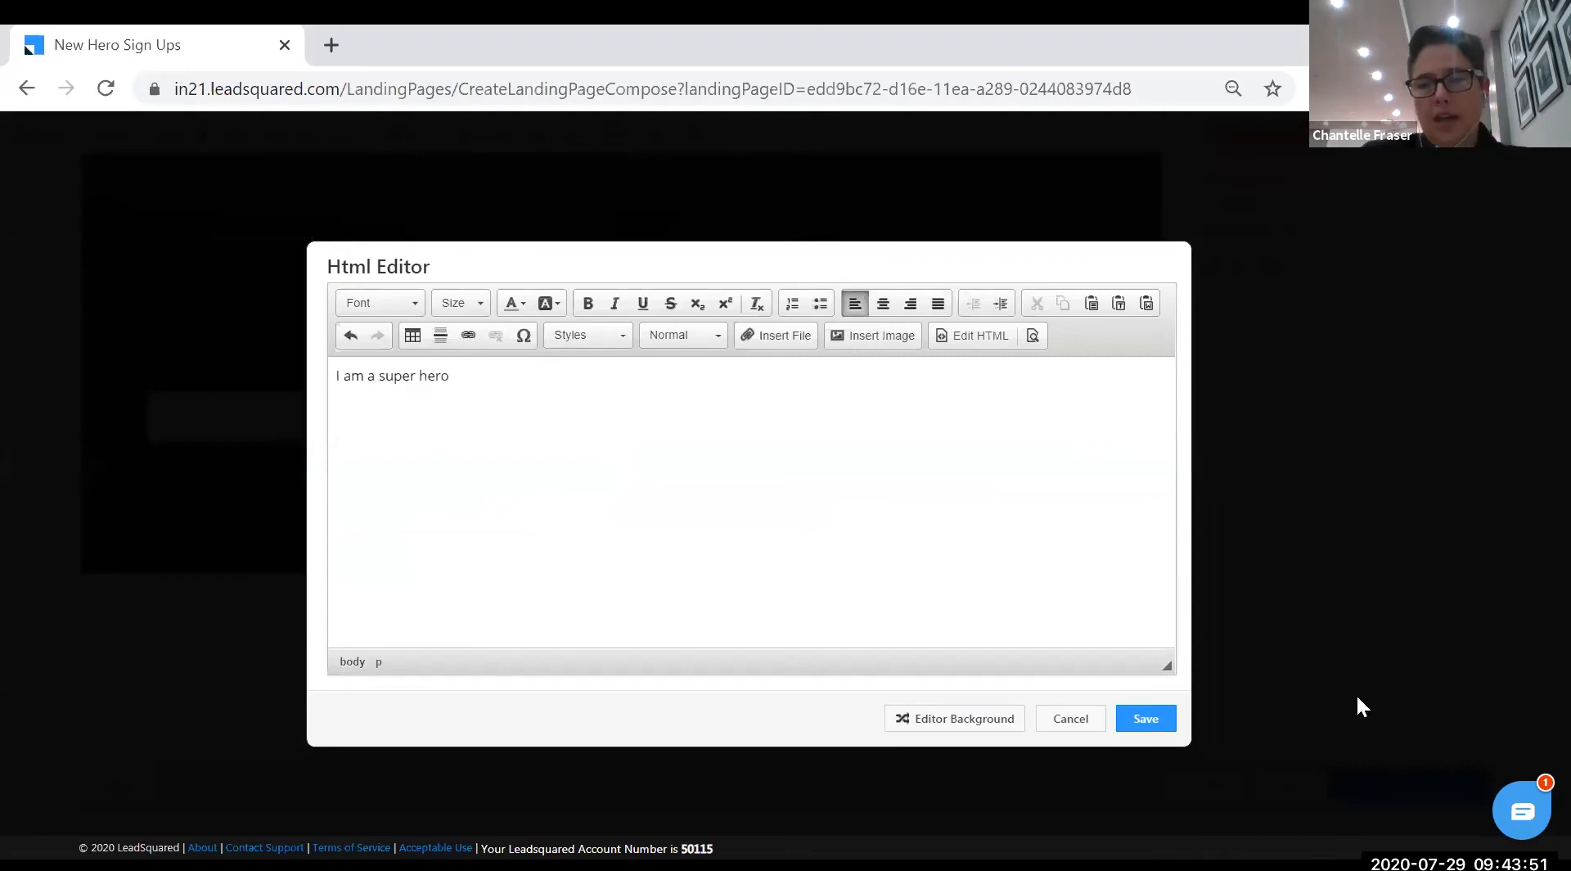
pyautogui.click(1171, 731)
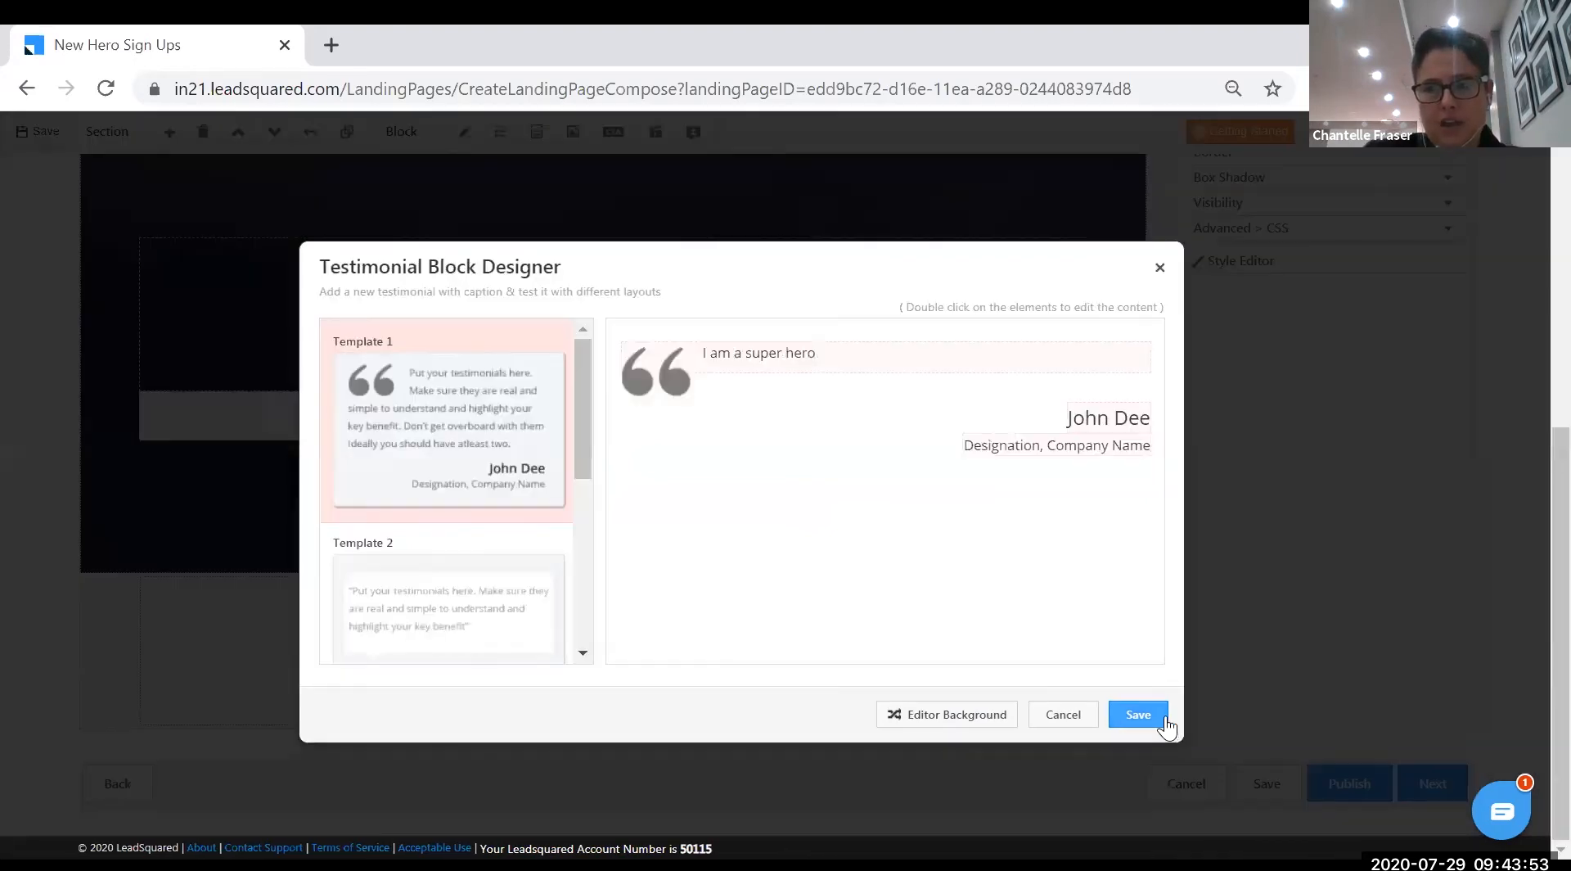
pyautogui.click(1138, 714)
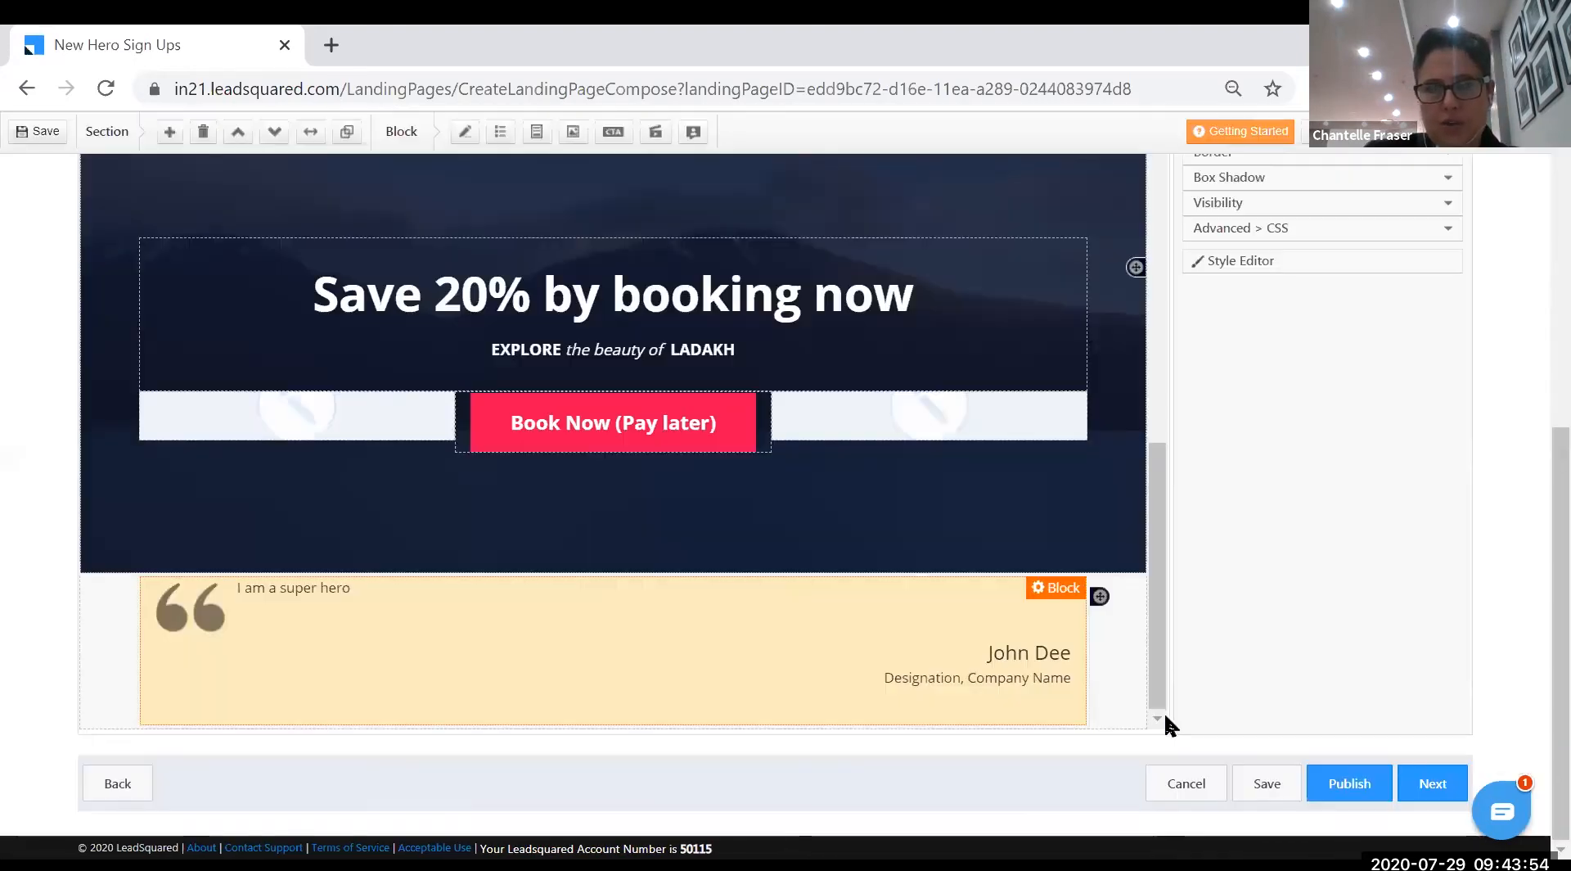
# - Insert shield logo.png into the Logo block in place of the placeholder and save
pyautogui.click(1094, 673)
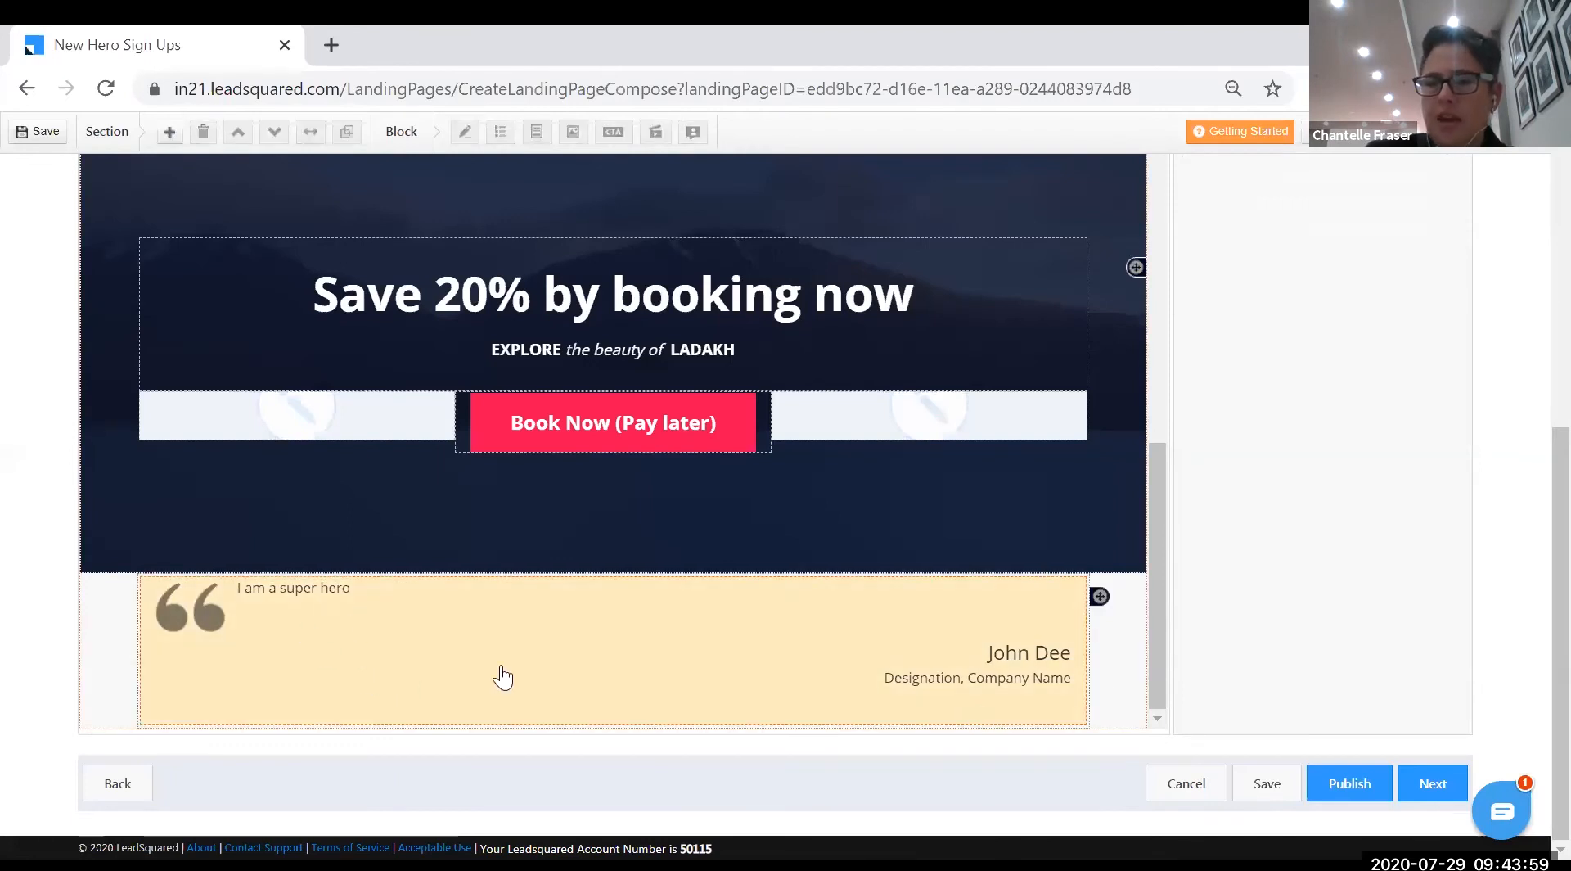
pyautogui.moveTo(1558, 605); pyautogui.dragTo(1526, 254)
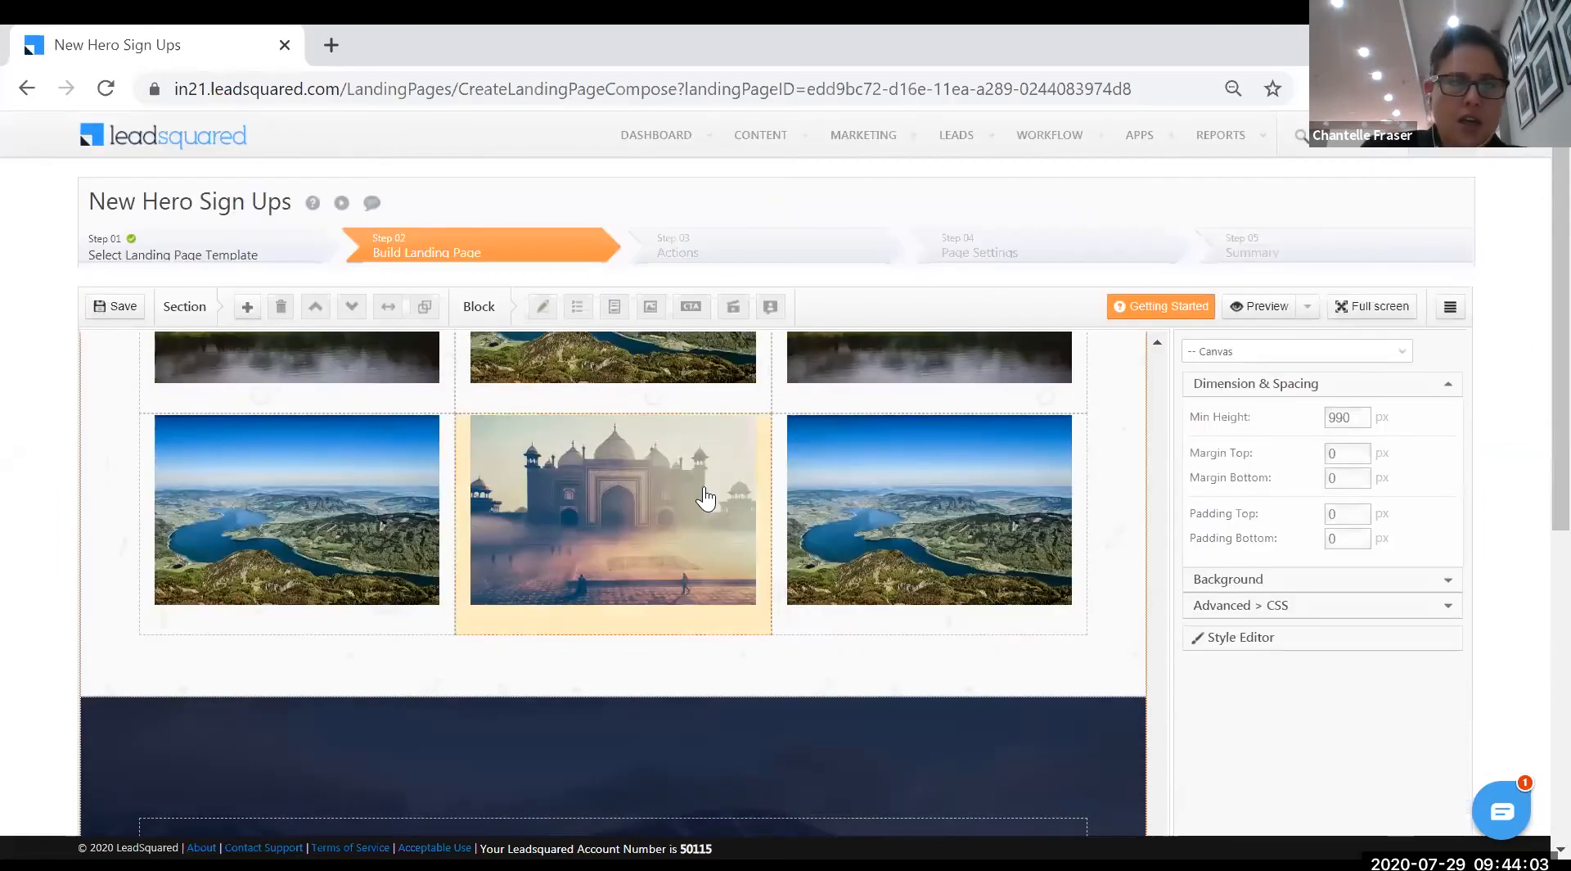
pyautogui.scroll(15, 705, 497)
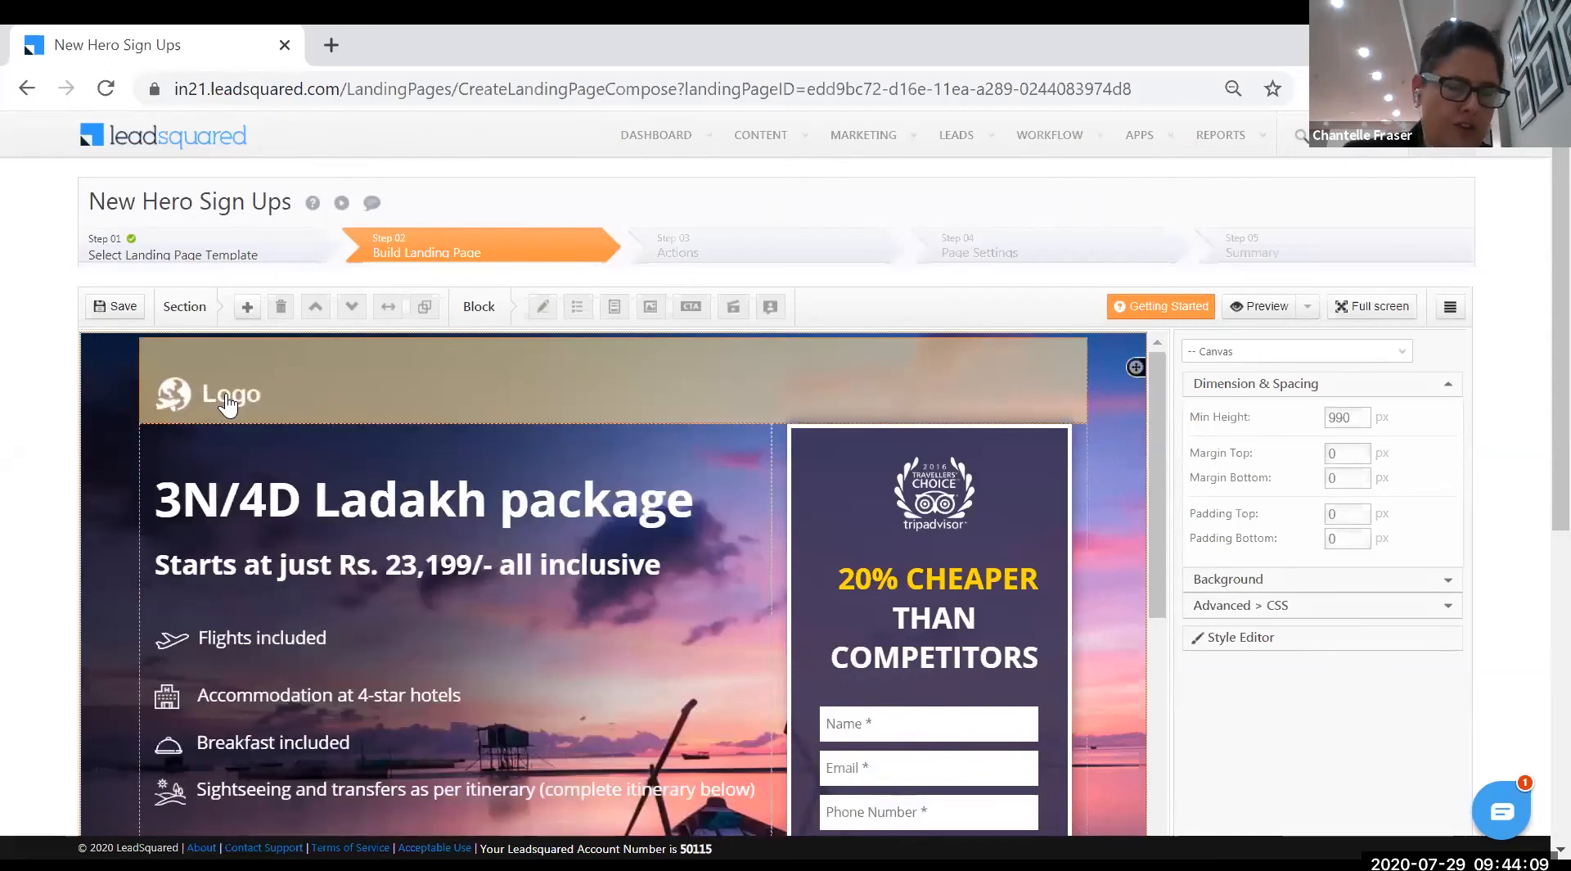
pyautogui.click(239, 398)
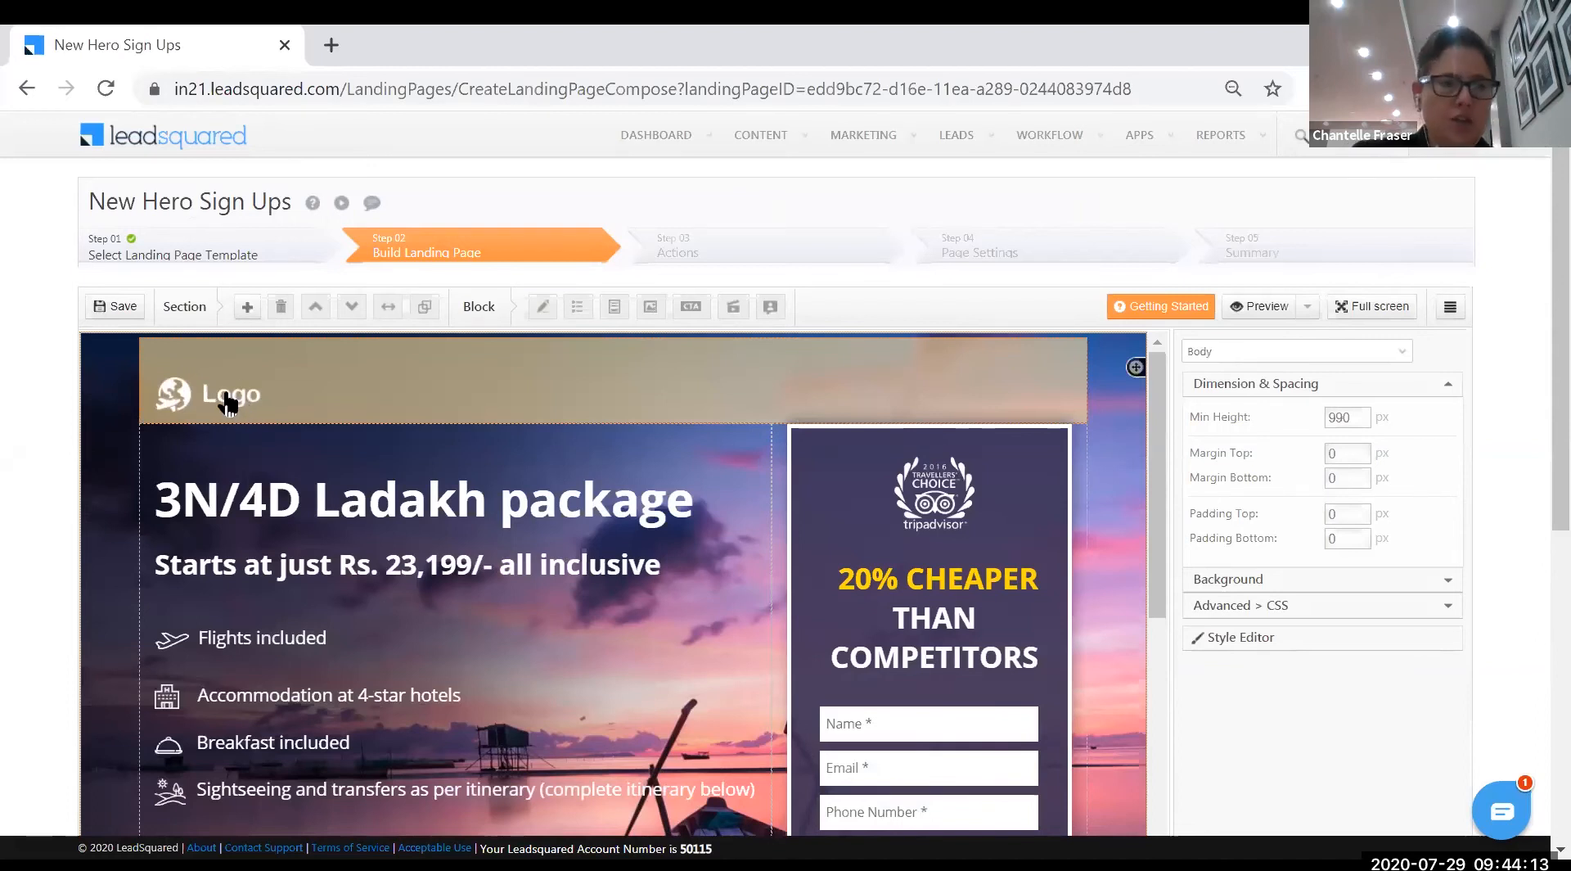
pyautogui.doubleClick(228, 400)
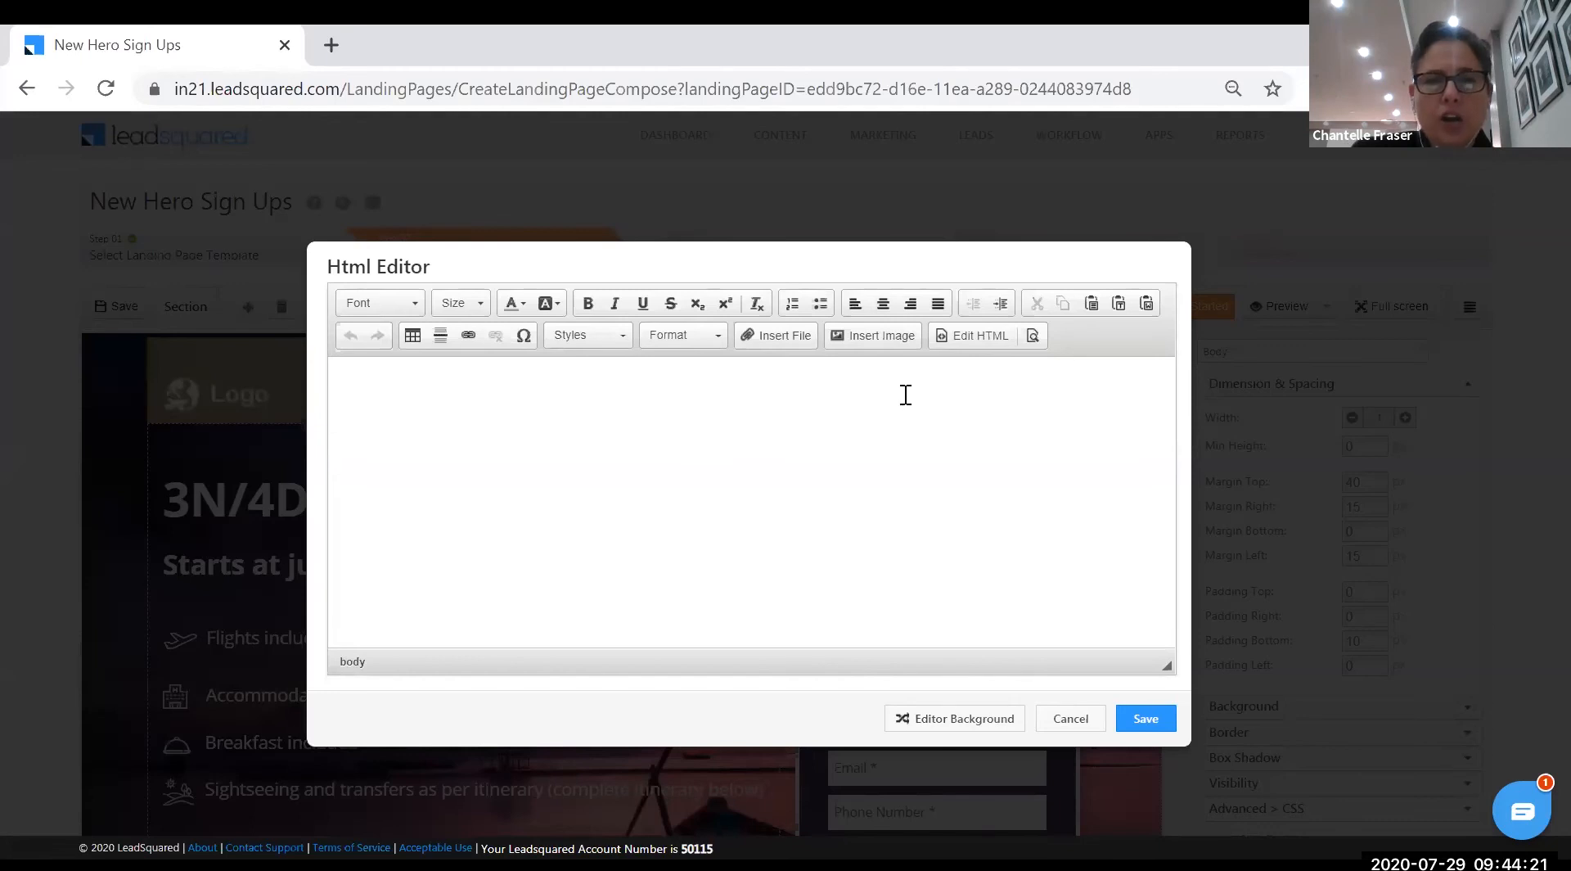
pyautogui.click(876, 341)
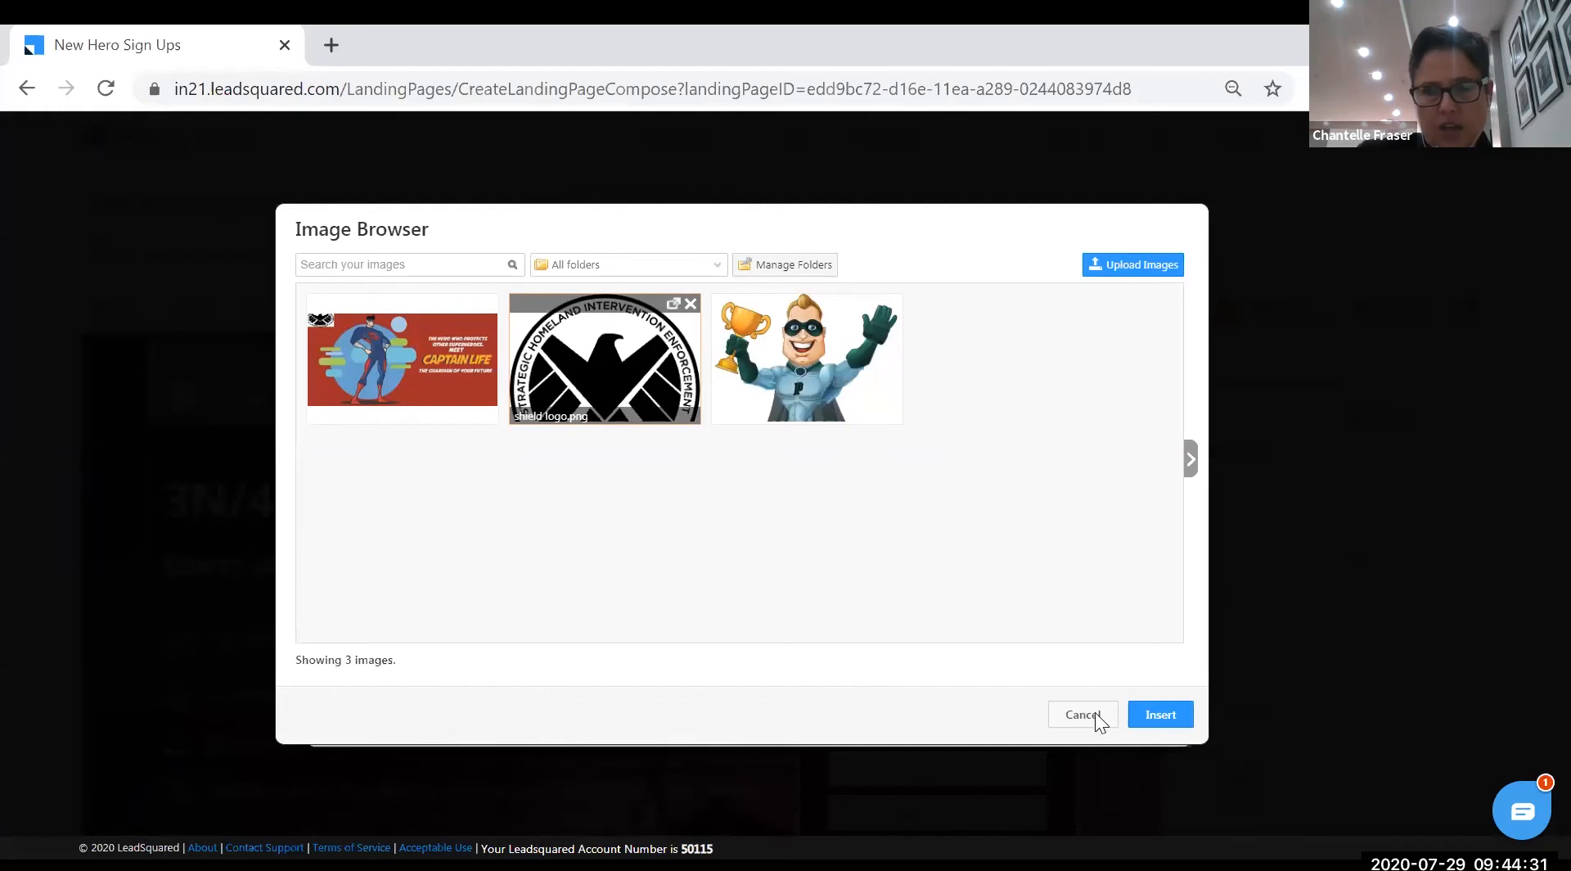
pyautogui.click(1173, 717)
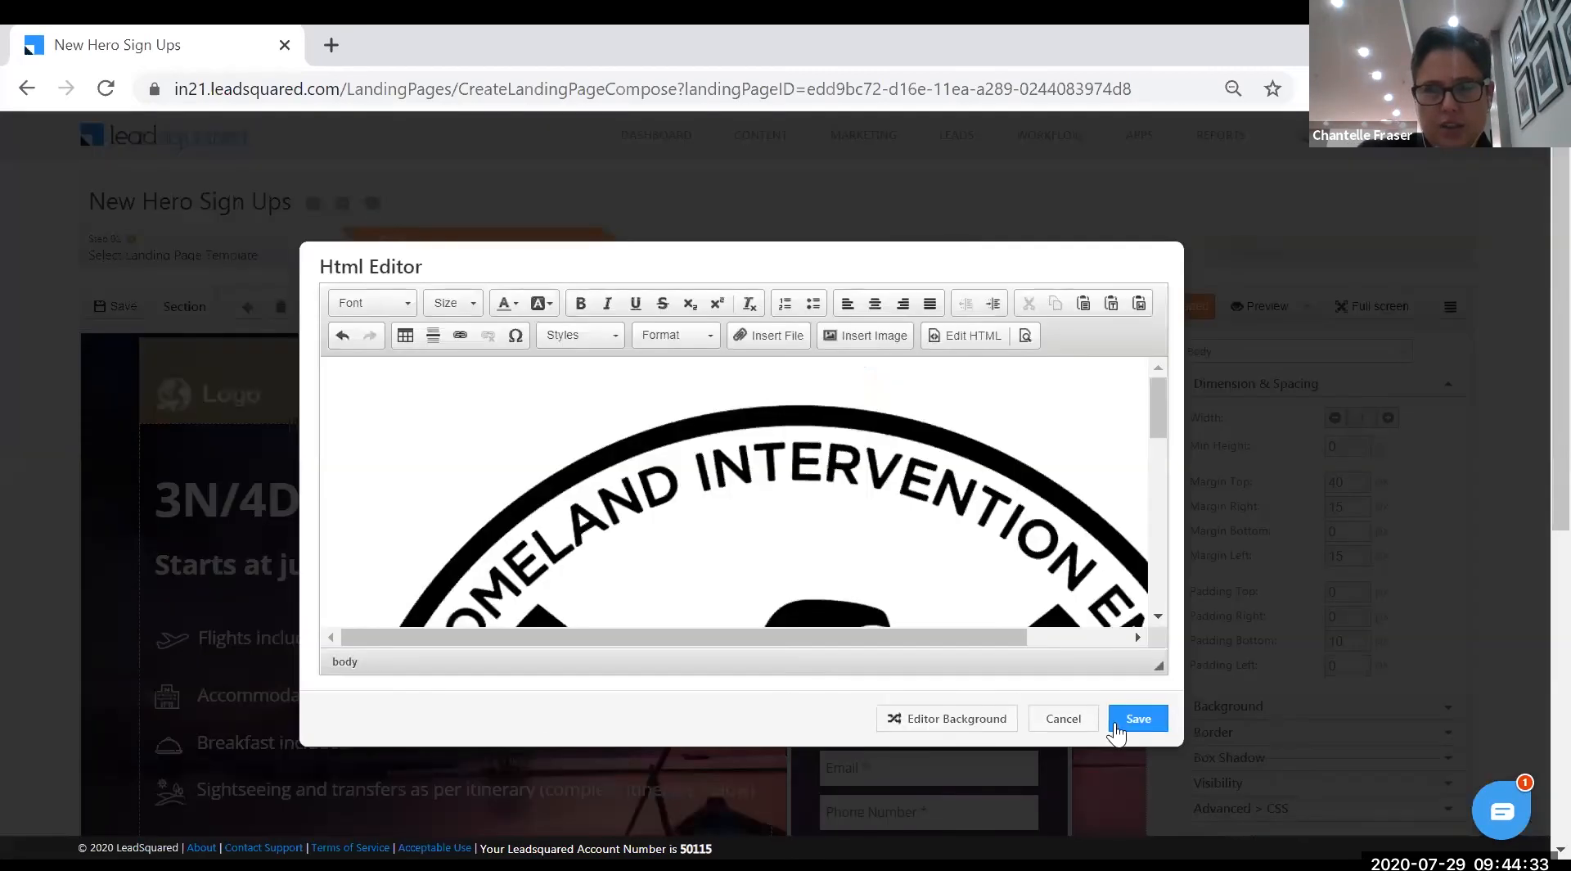
pyautogui.click(1137, 720)
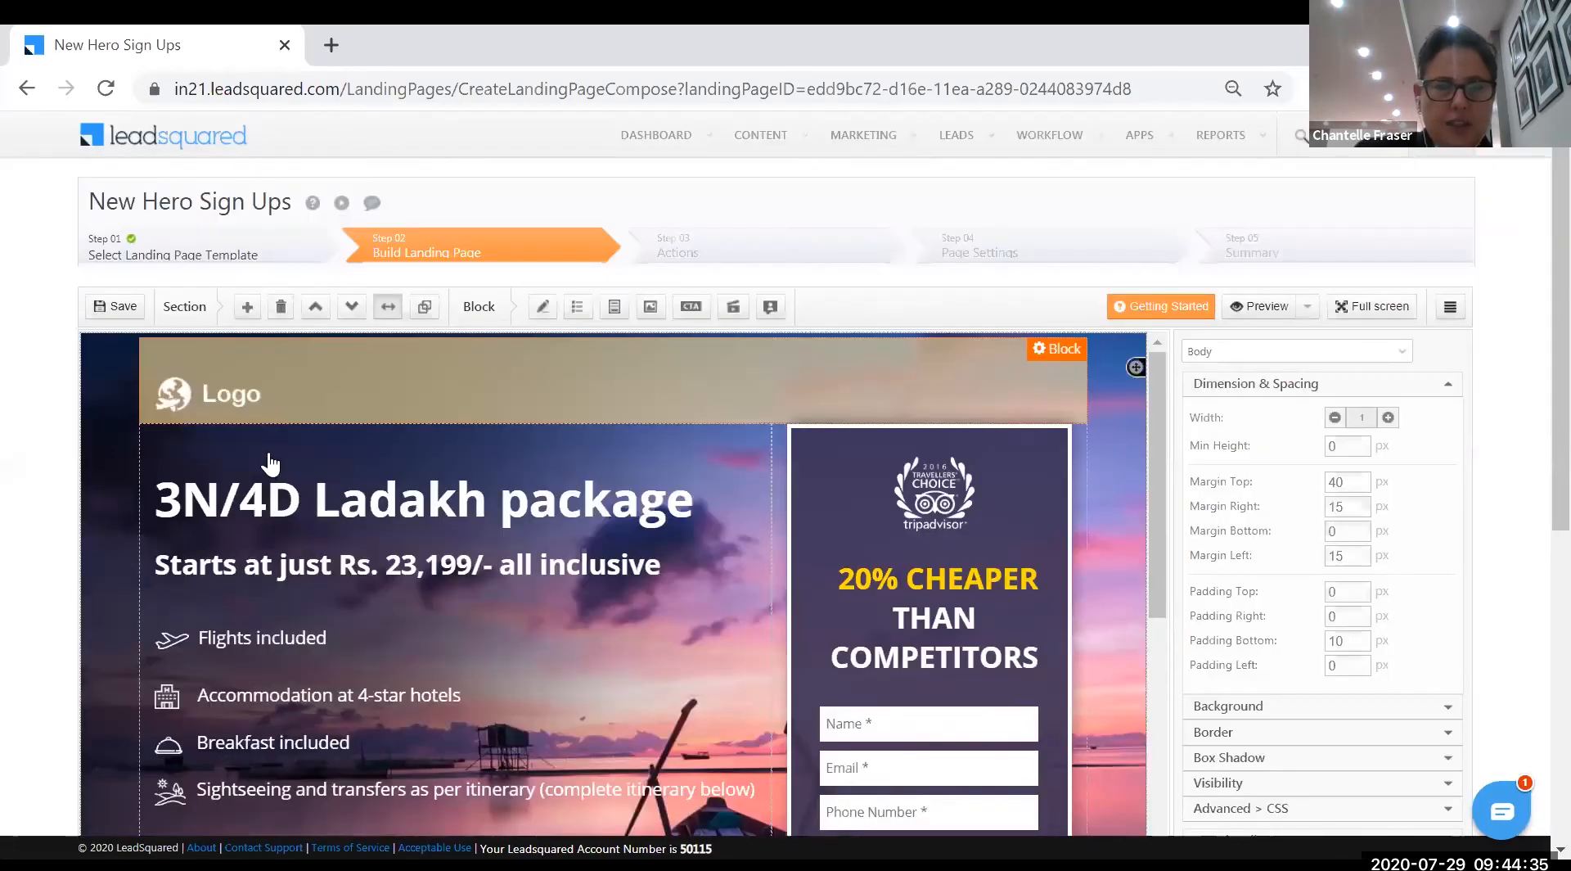
# - Delete the empty line above the shield image in the logo block and save
pyautogui.scroll(-5, 667, 632)
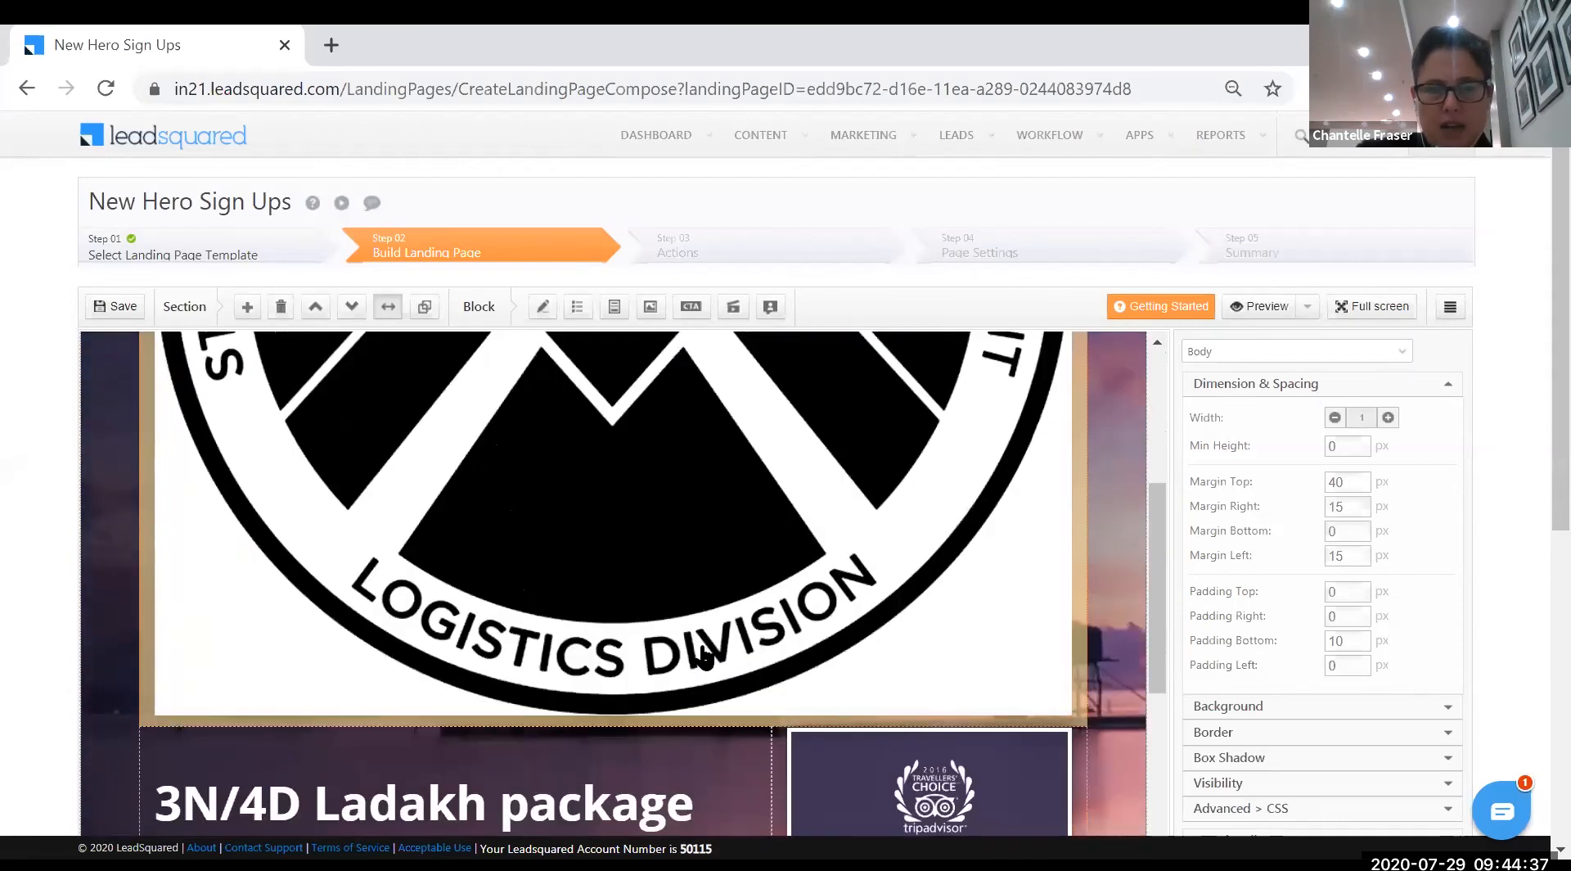
pyautogui.scroll(5, 679, 654)
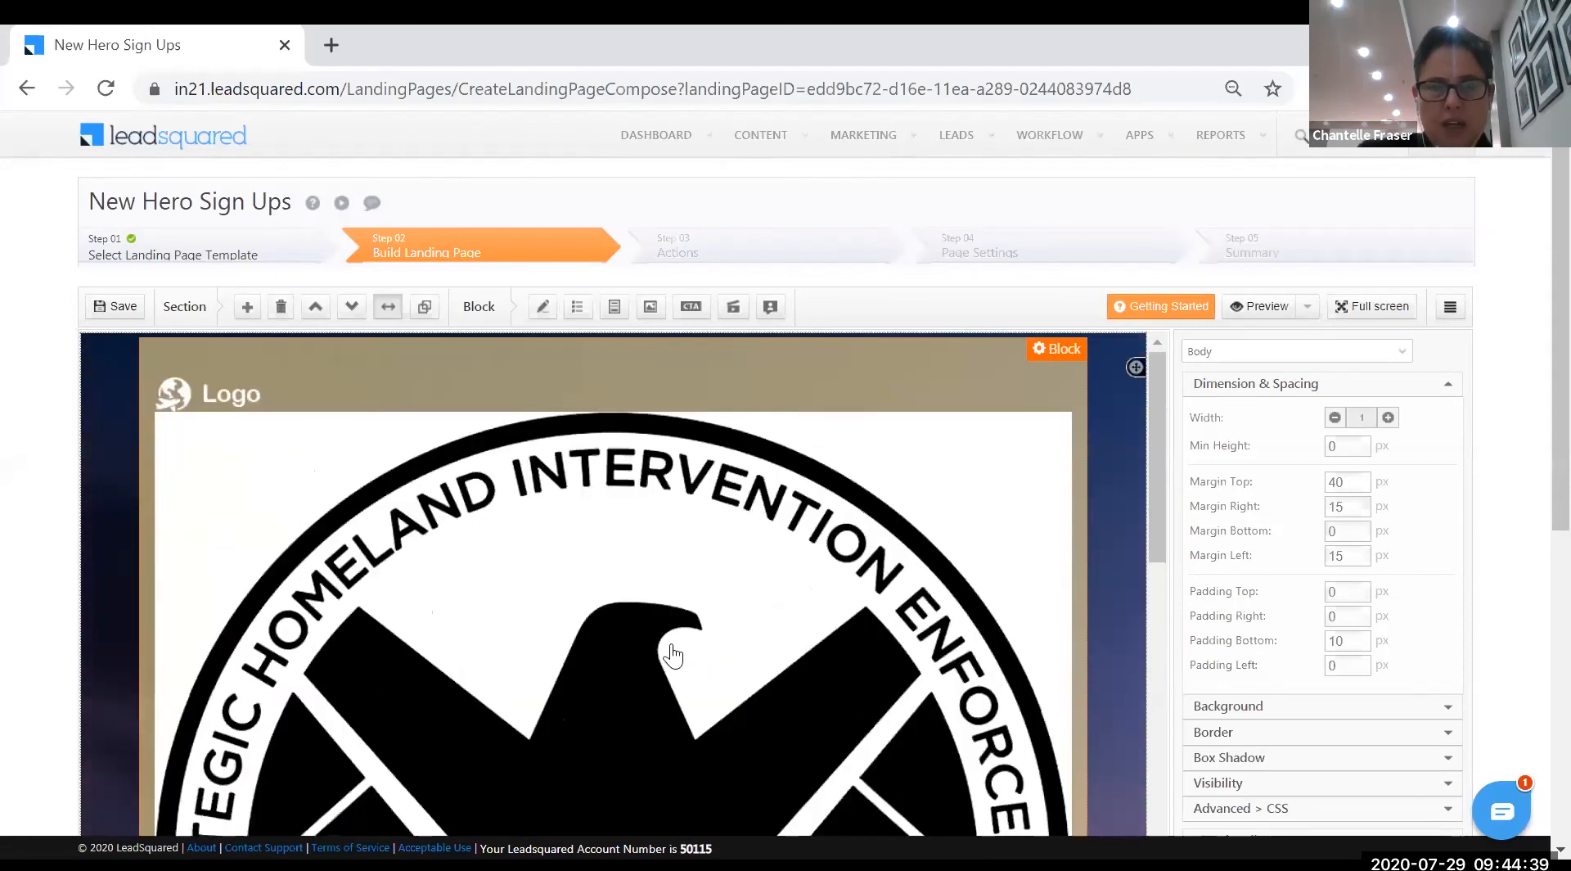
pyautogui.click(240, 394)
pyautogui.doubleClick(240, 393)
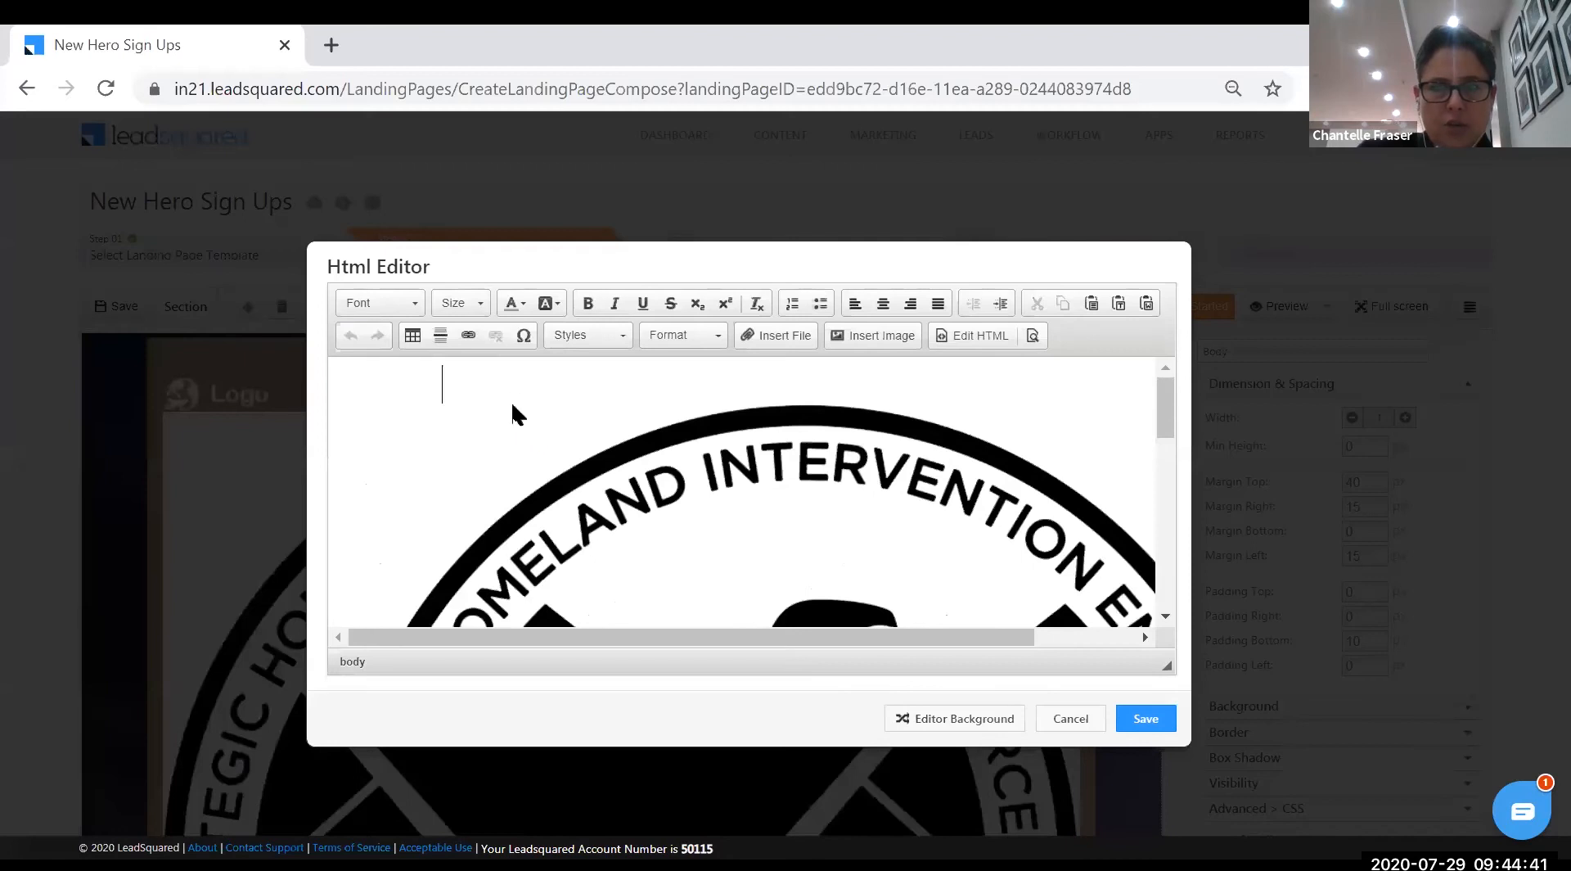
pyautogui.press('Delete')
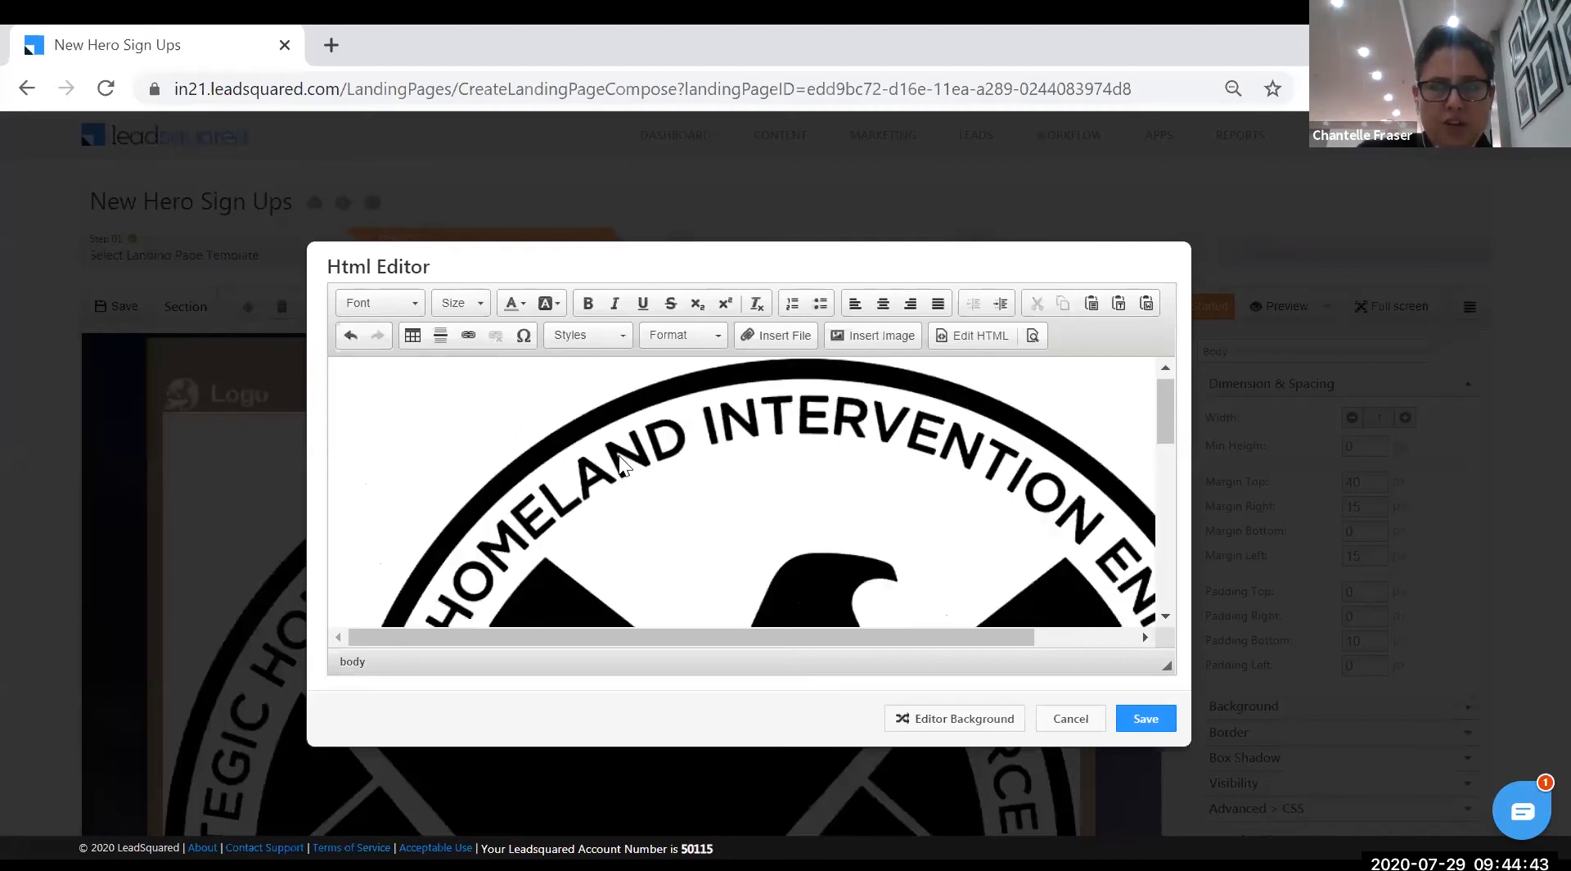
pyautogui.click(1144, 728)
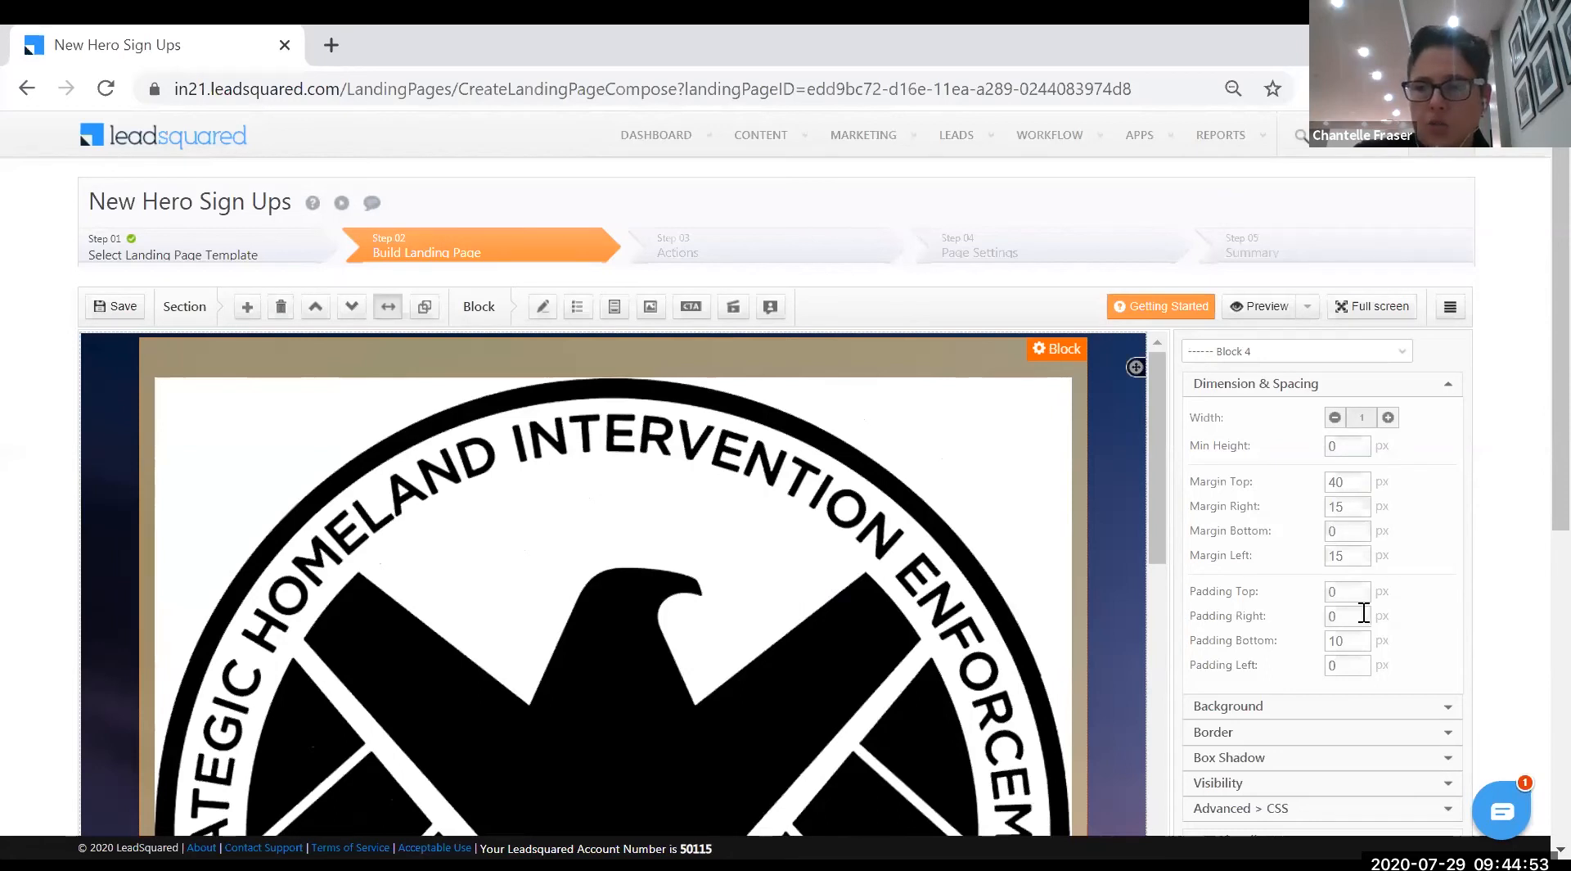
# - Set the logo block's top, right, bottom and left margins to 5 px
pyautogui.scroll(-2, 1360, 680)
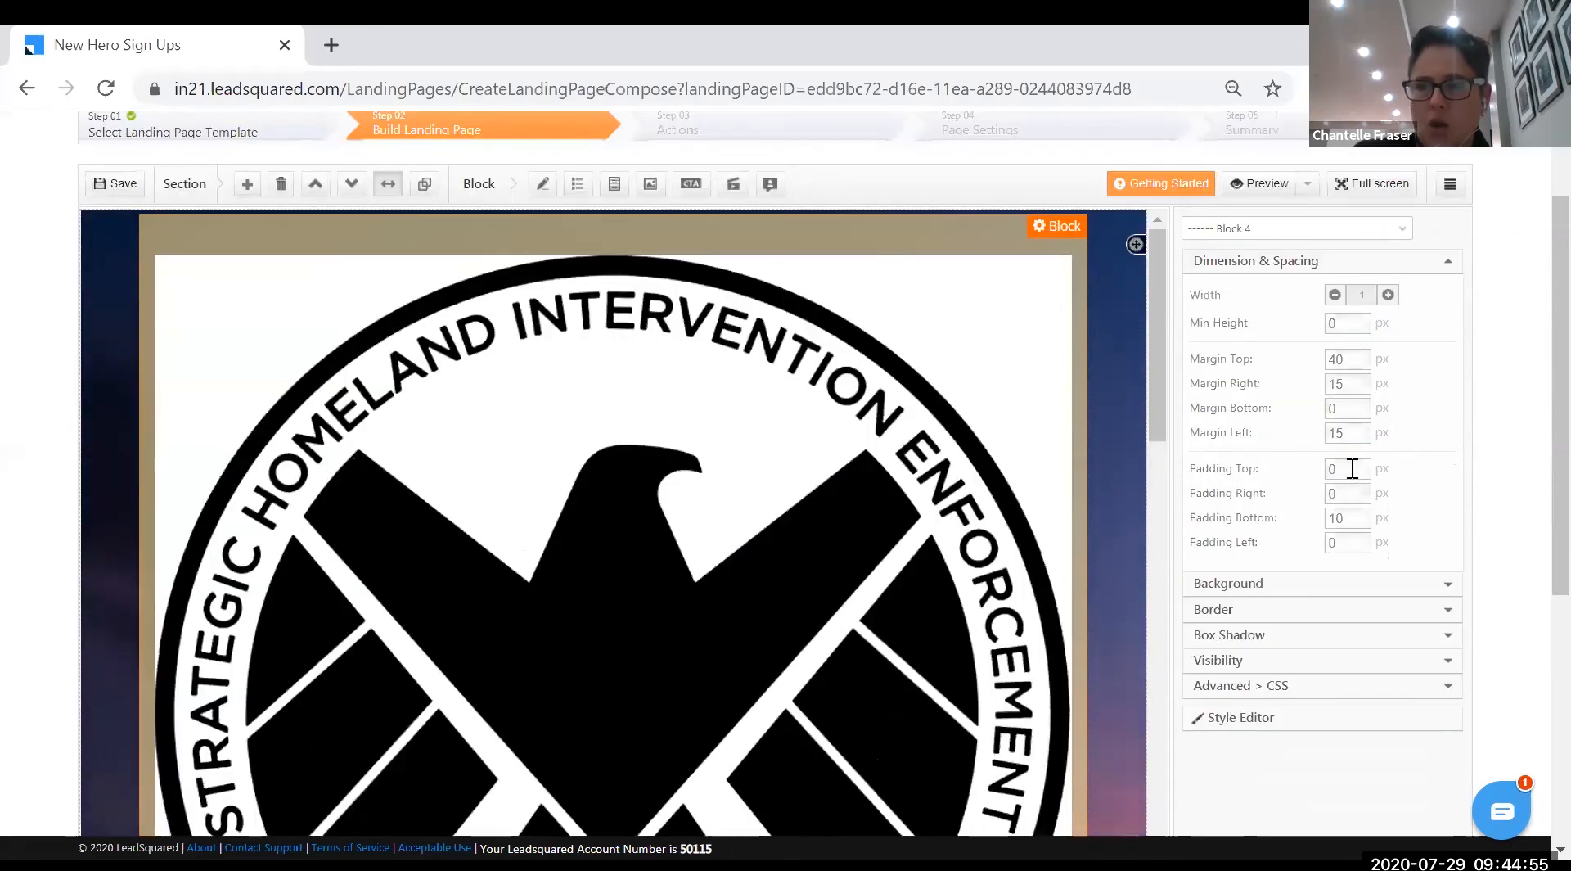
pyautogui.click(1352, 362)
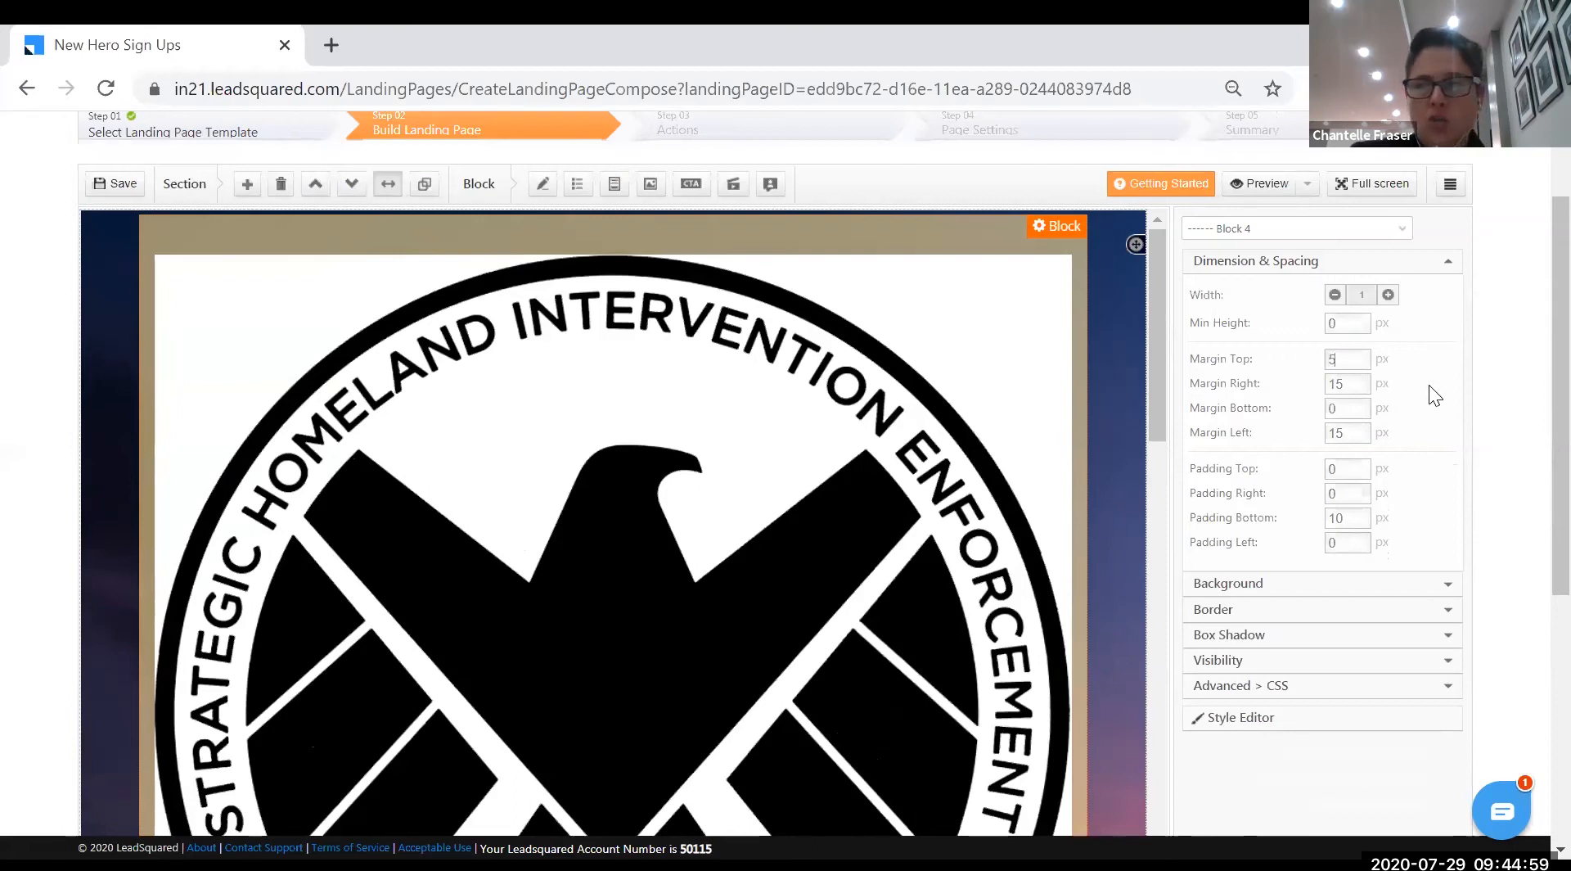
pyautogui.click(1363, 381)
pyautogui.write('5')
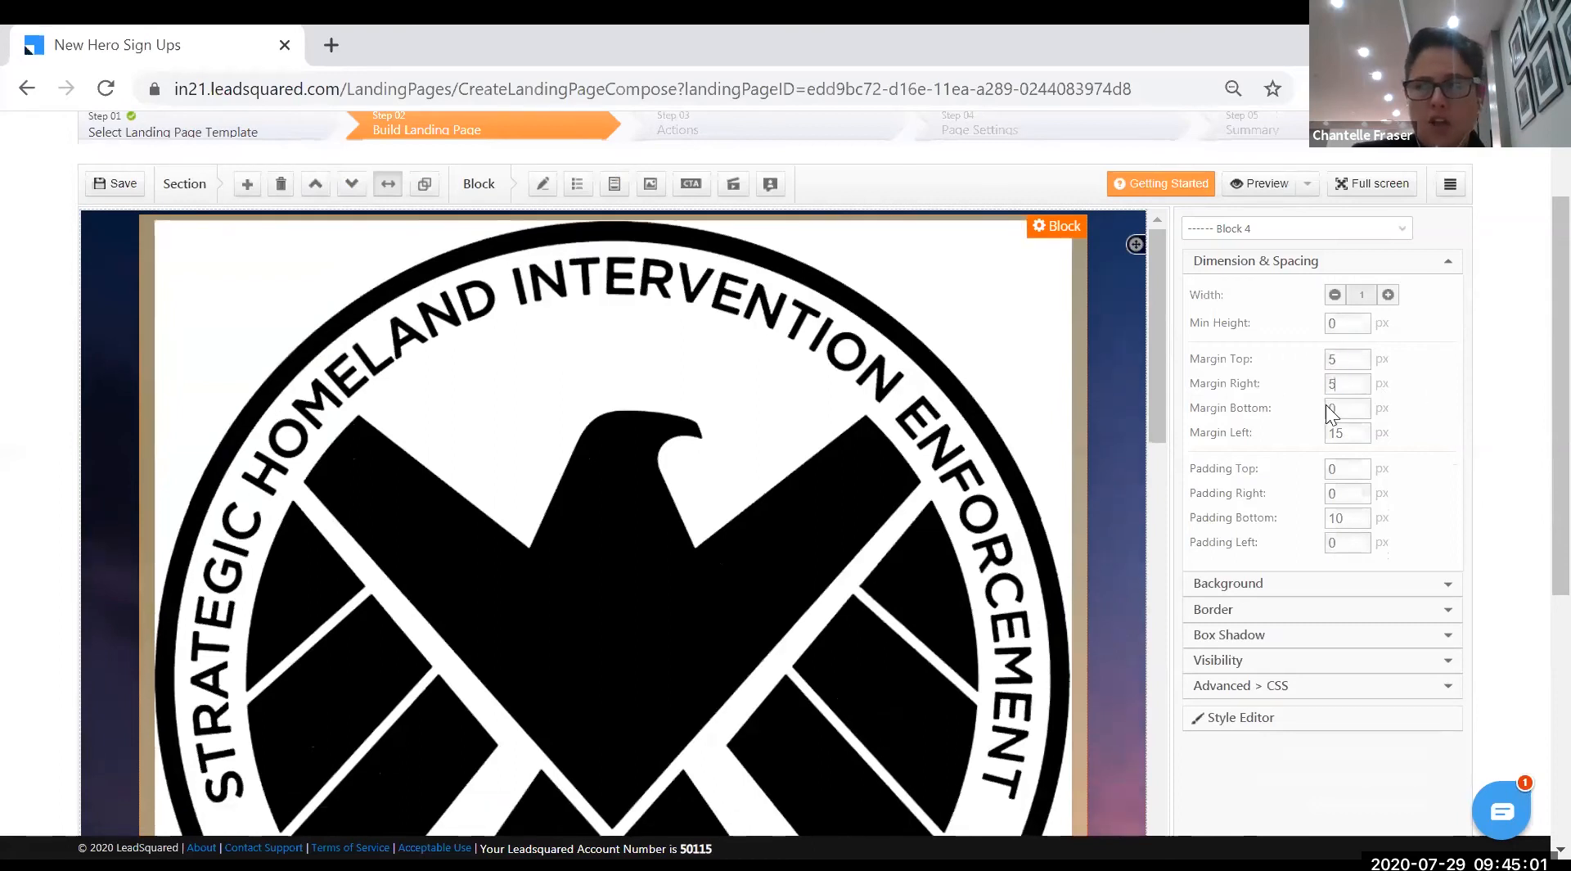
pyautogui.click(1347, 407)
pyautogui.click(1331, 427)
pyautogui.write('5')
pyautogui.click(1453, 480)
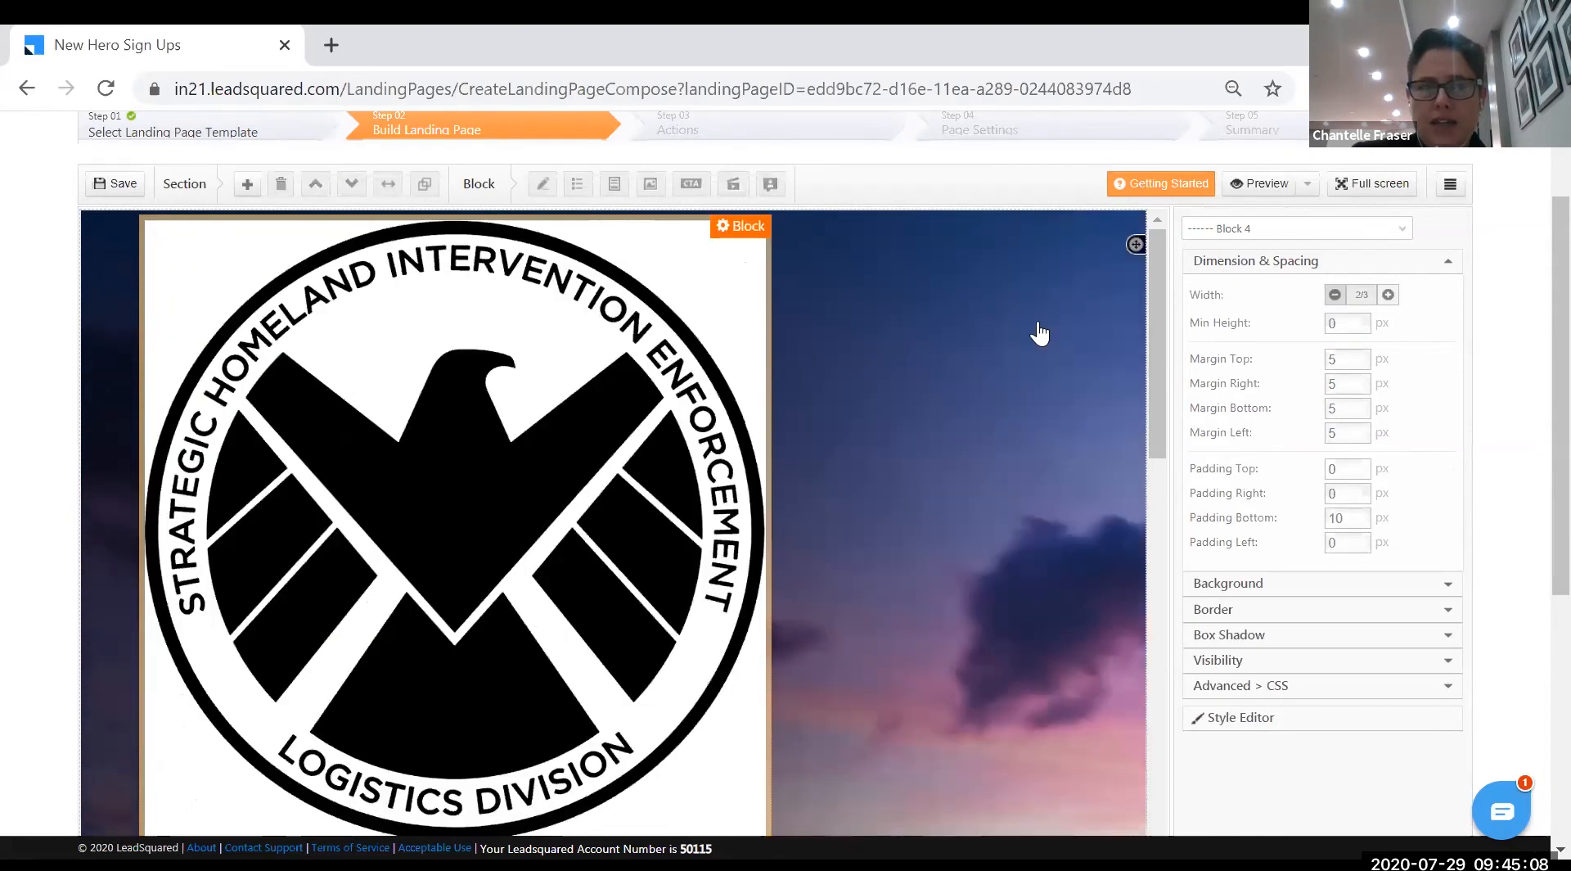
pyautogui.click(1037, 332)
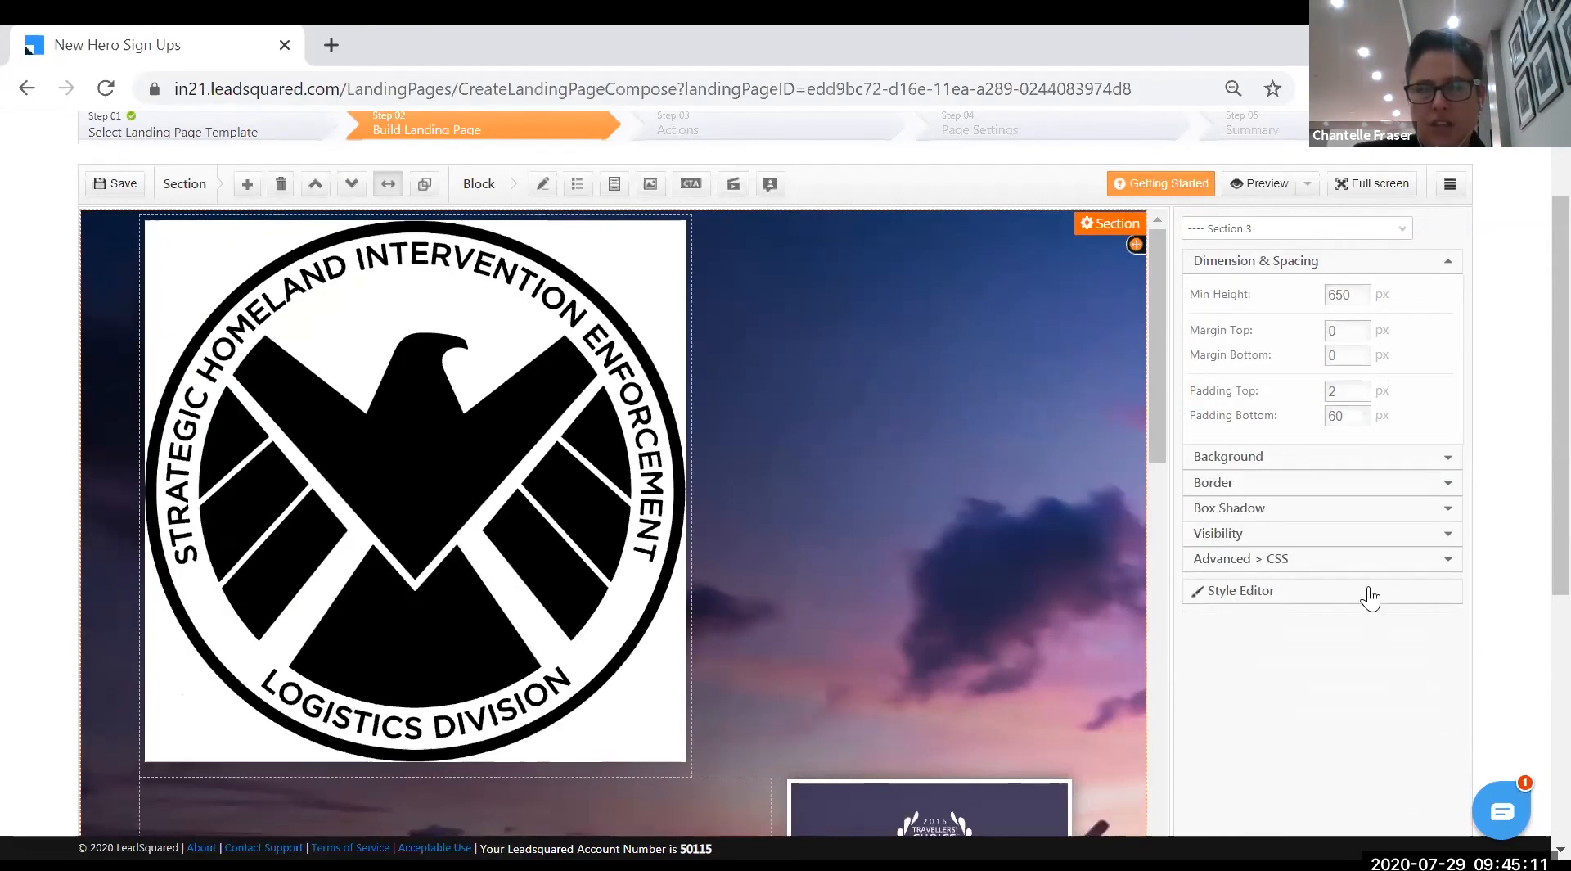
pyautogui.scroll(2, 631, 597)
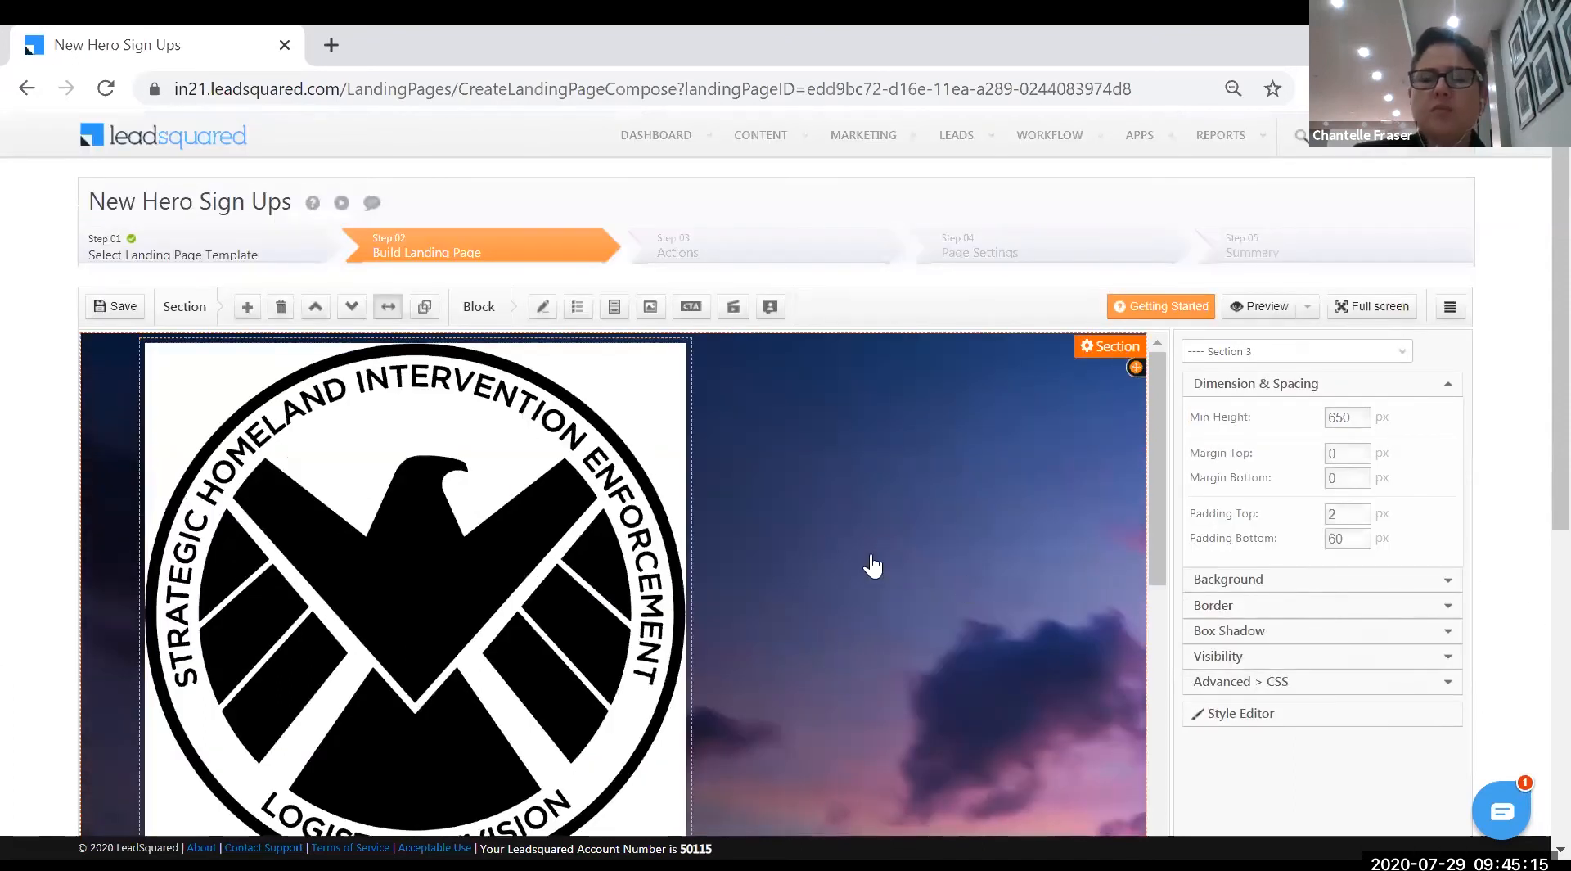
# - Replace the 3N/4D Ladakh package heading with 'Super hero SIGN UP' in the Html Editor and save
pyautogui.scroll(-5, 730, 596)
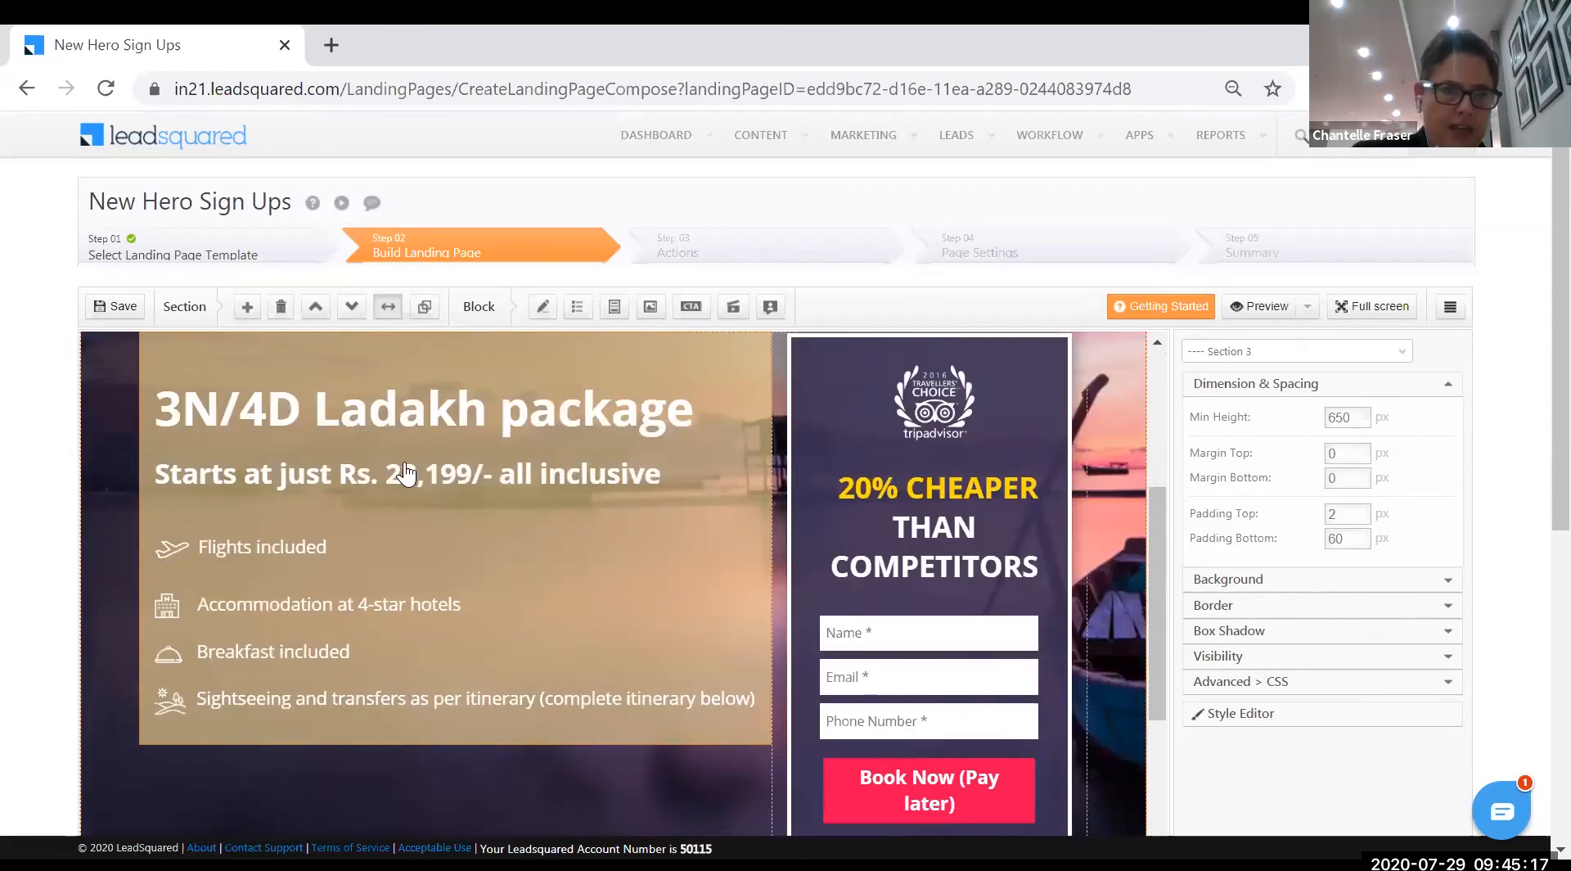
pyautogui.scroll(-1, 407, 473)
pyautogui.doubleClick(280, 373)
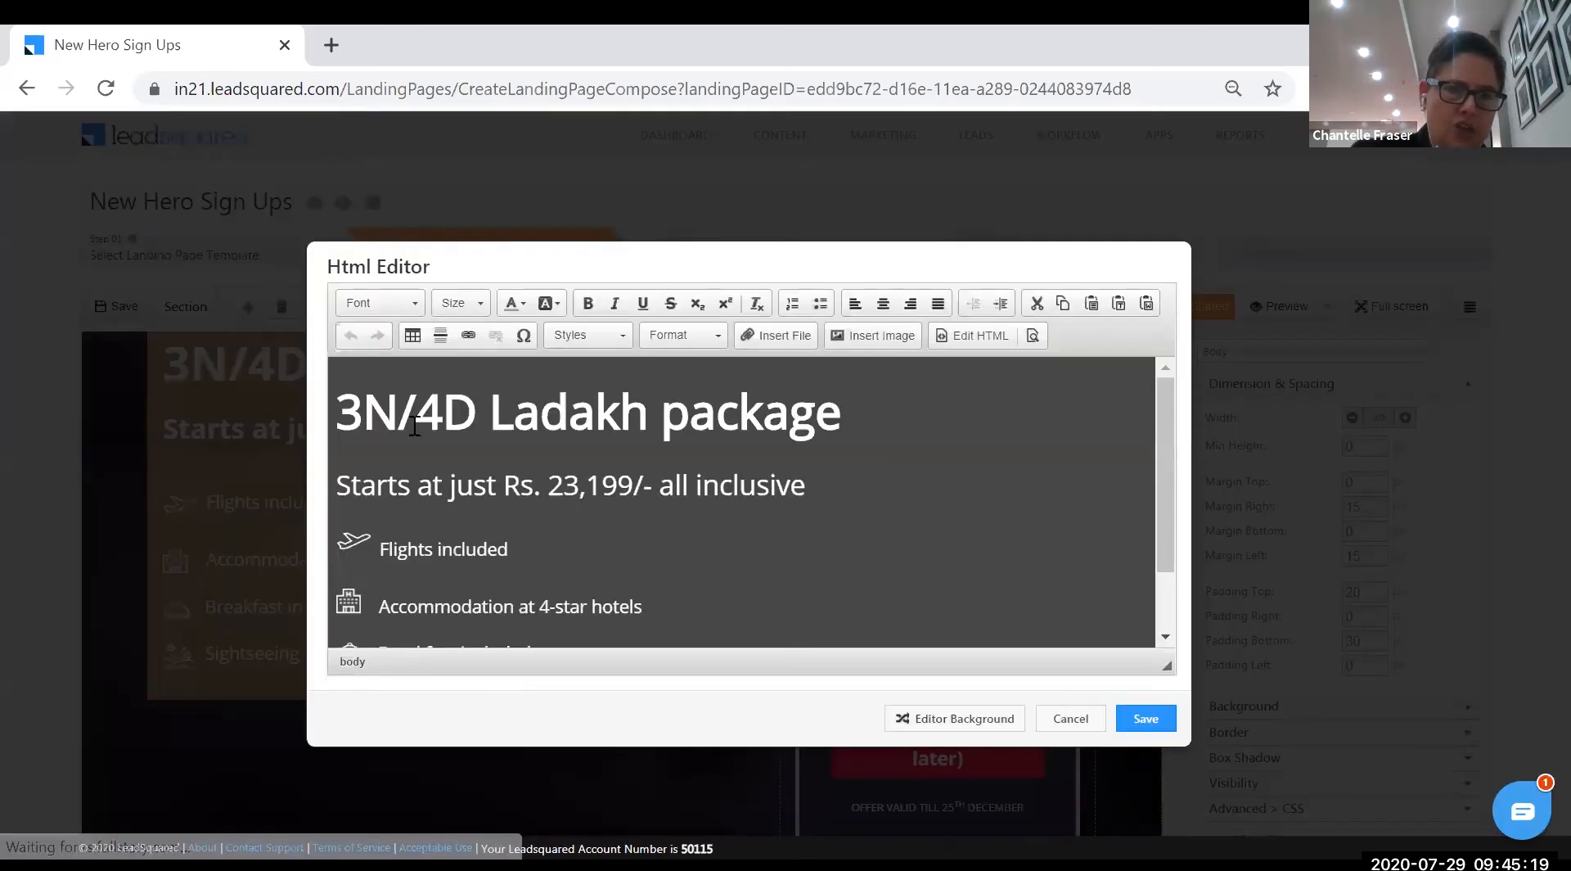
pyautogui.moveTo(339, 409); pyautogui.dragTo(873, 404)
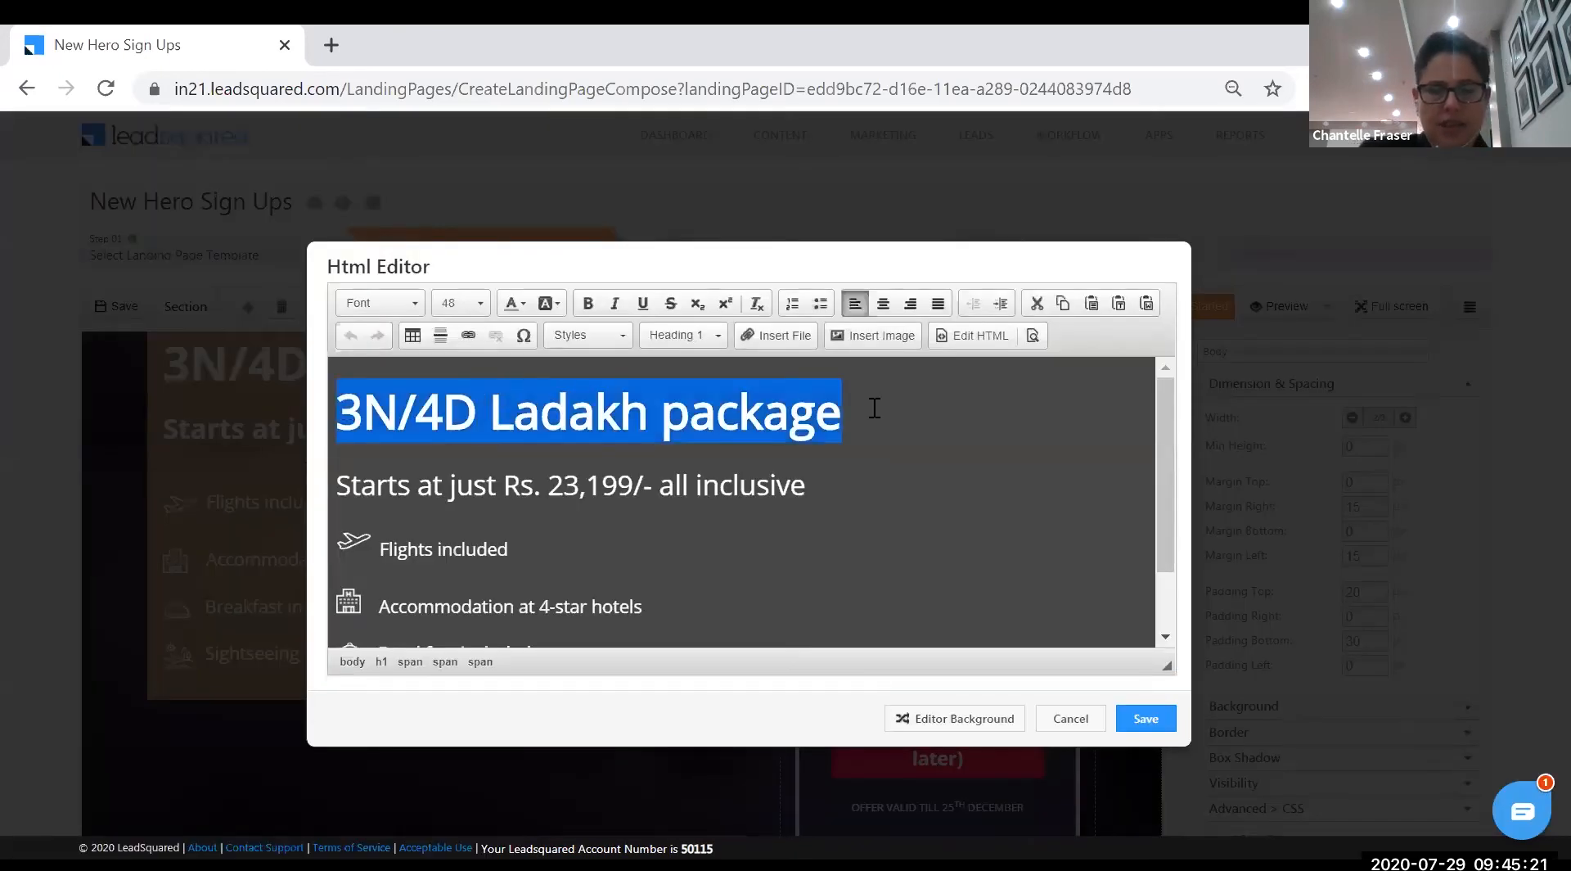
pyautogui.write('Th')
pyautogui.press('BackSpace')
pyautogui.press('BackSpace')
pyautogui.write('Super hero s')
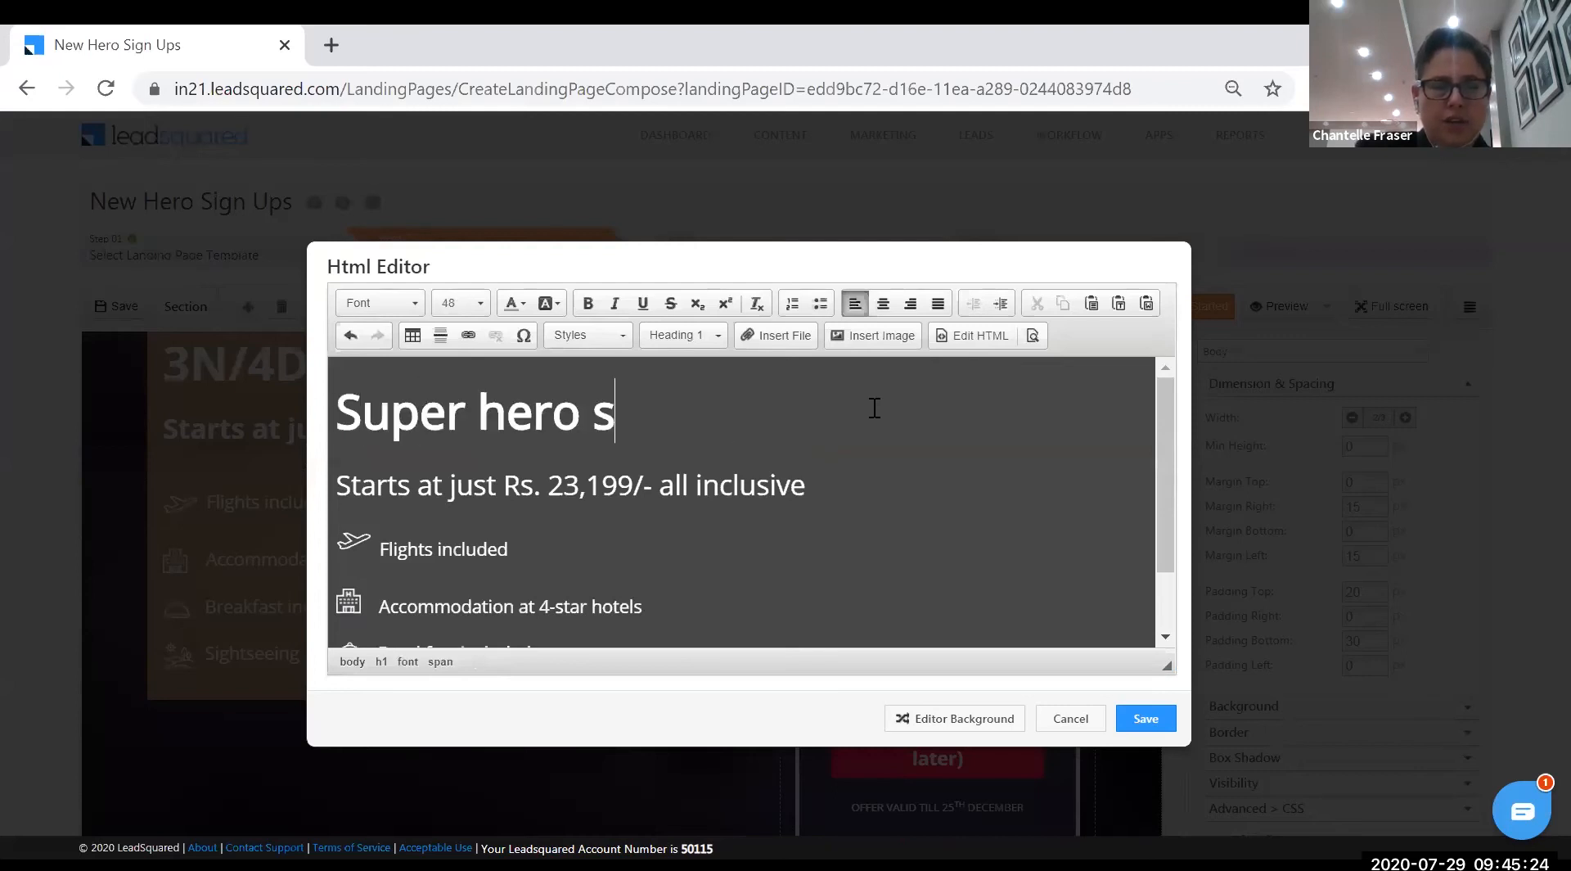
pyautogui.press('BackSpace')
pyautogui.write('SIGN UP')
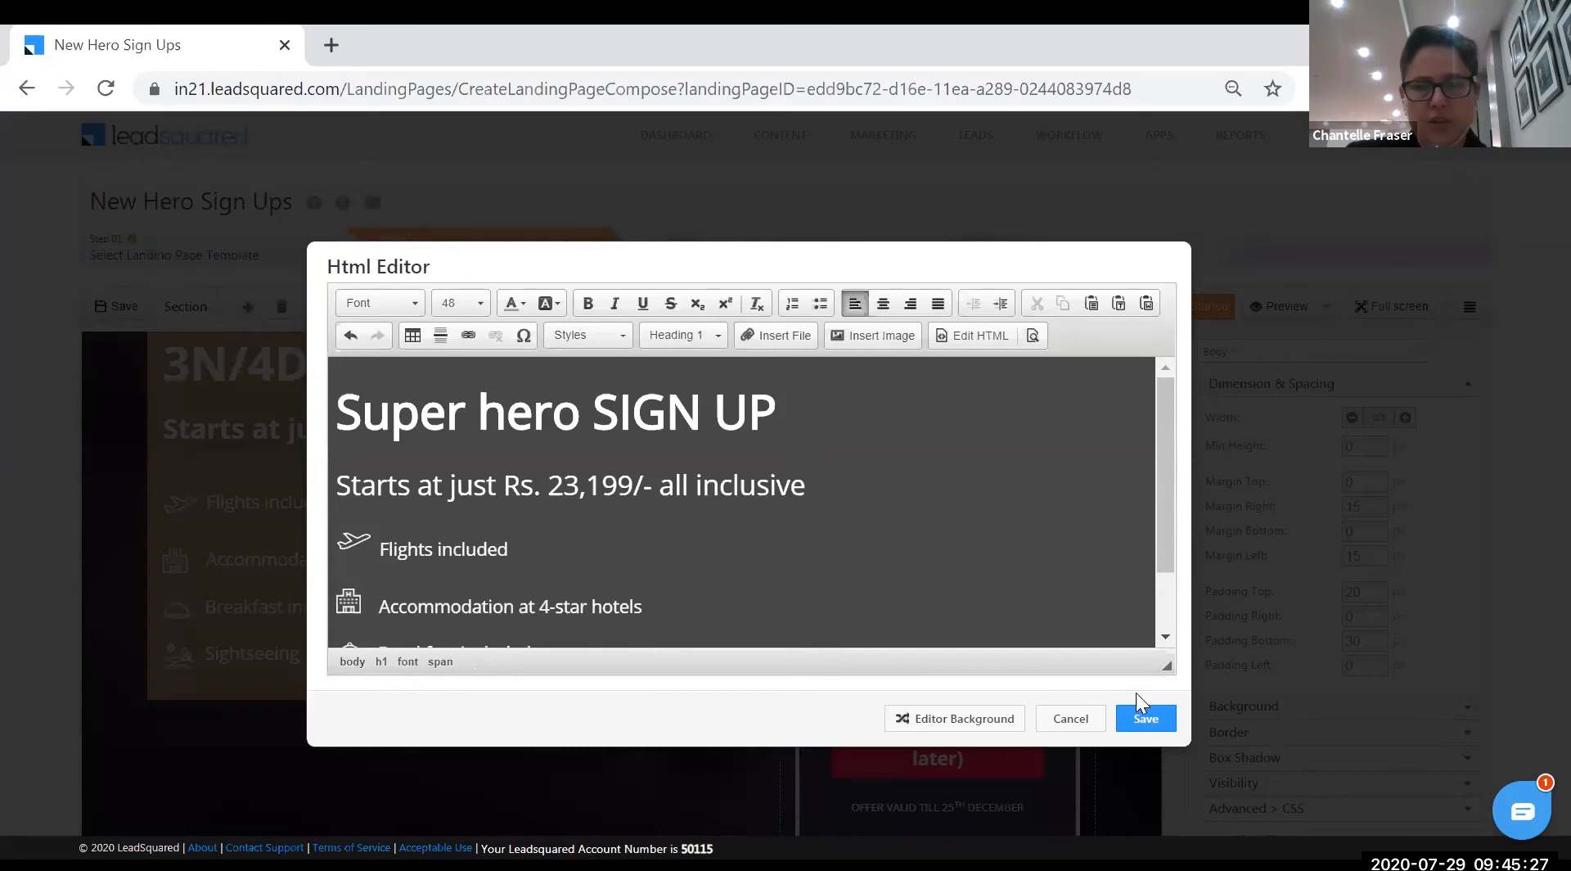
pyautogui.click(1123, 720)
pyautogui.click(628, 583)
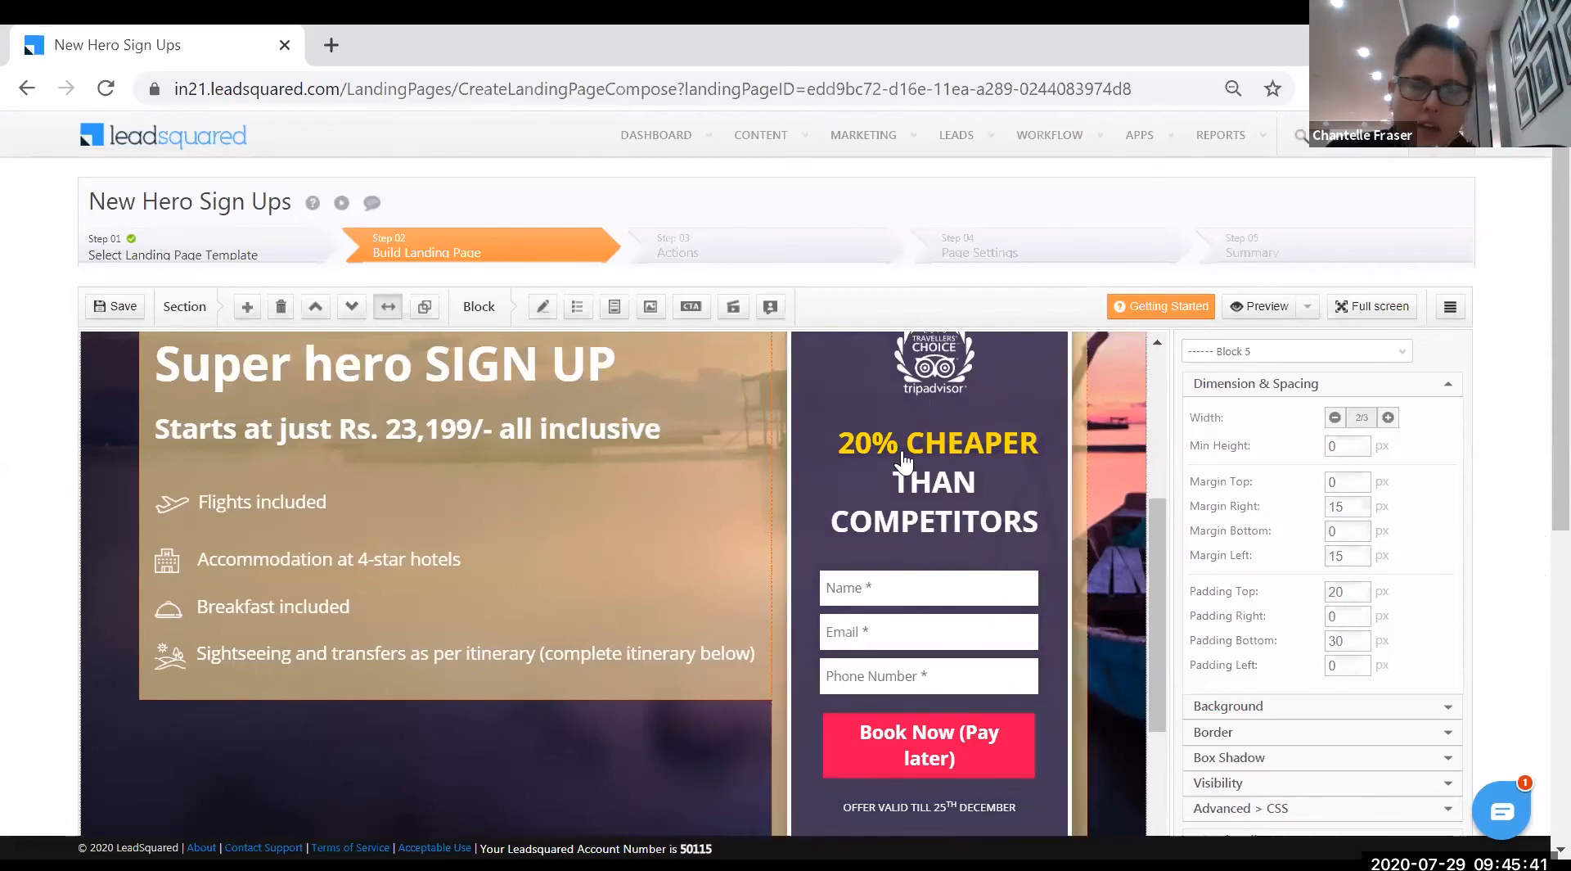
pyautogui.scroll(-2, 891, 513)
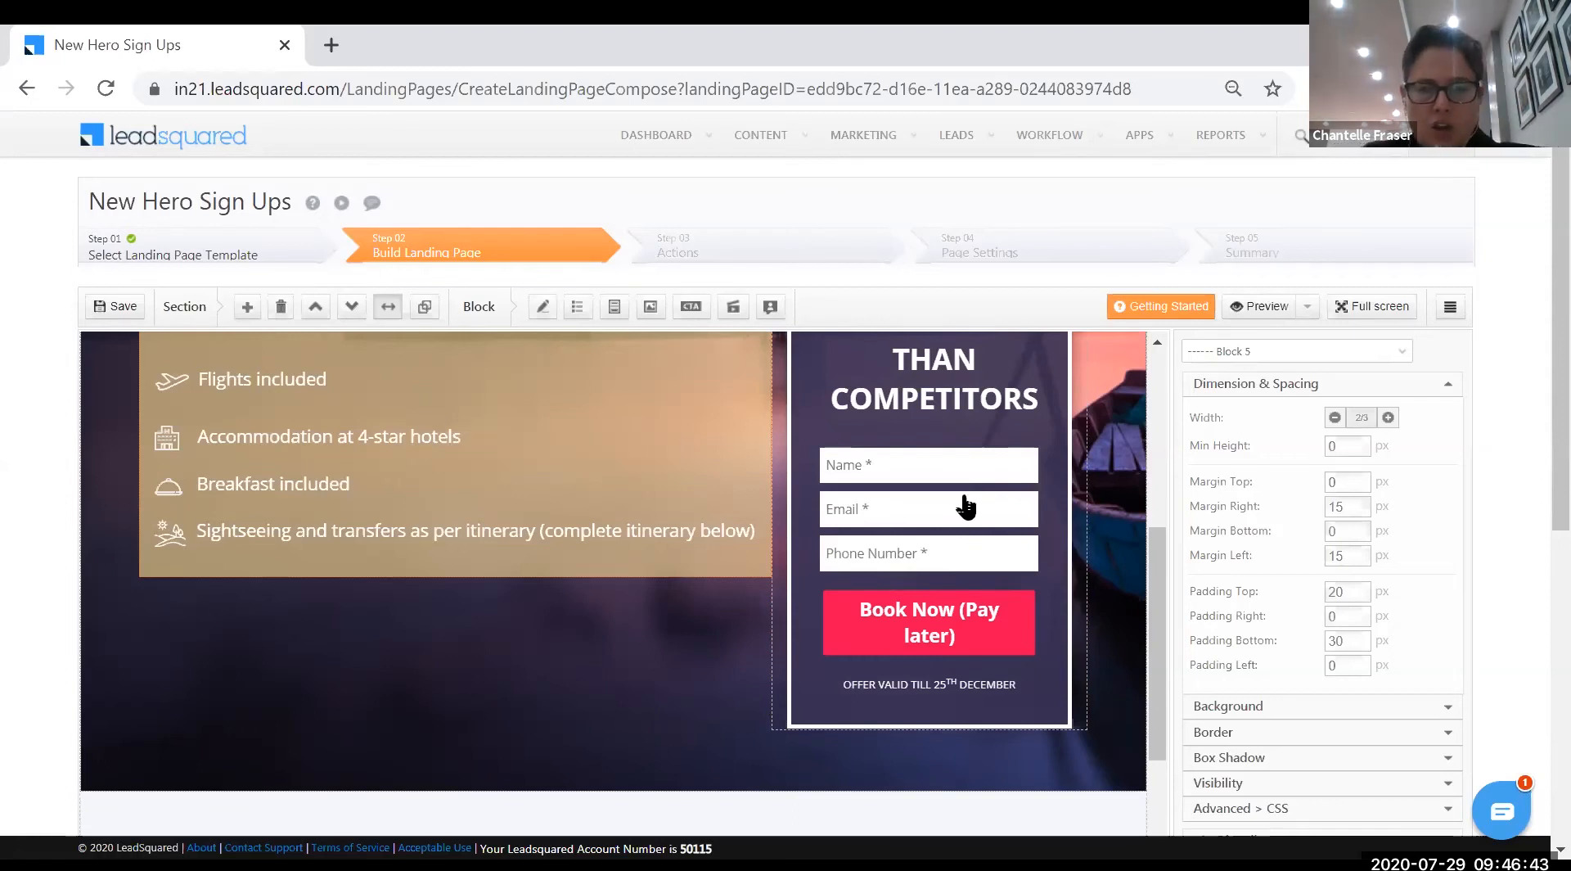
pyautogui.click(974, 459)
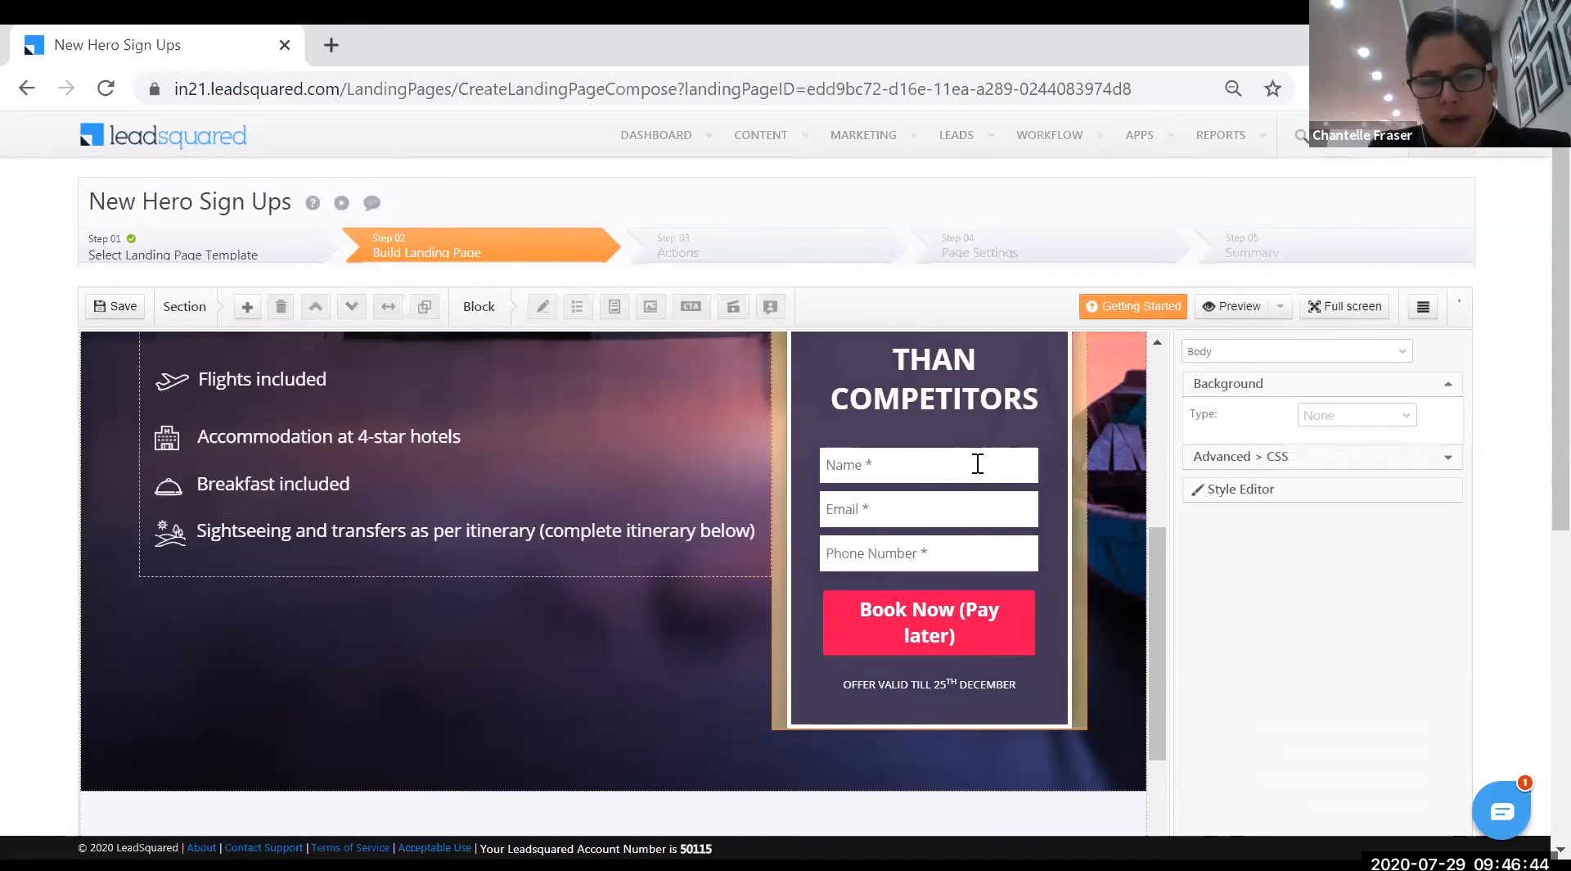
# - In Form Designer, add Company, Job Title and Address 1 fields to the booking form and save
pyautogui.doubleClick(902, 486)
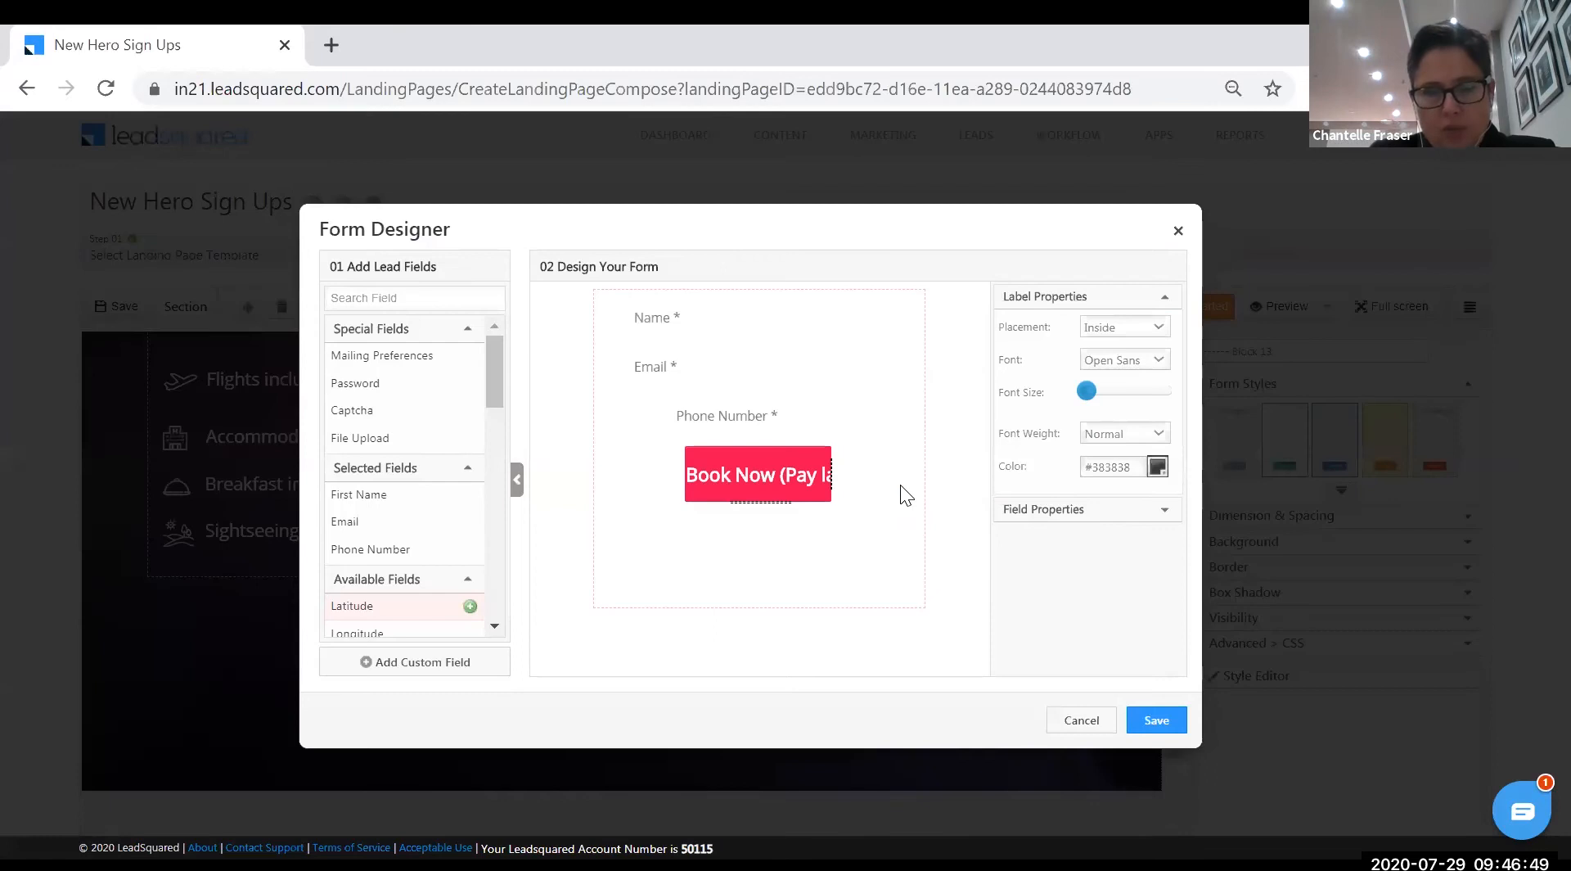
pyautogui.moveTo(499, 380); pyautogui.dragTo(497, 437)
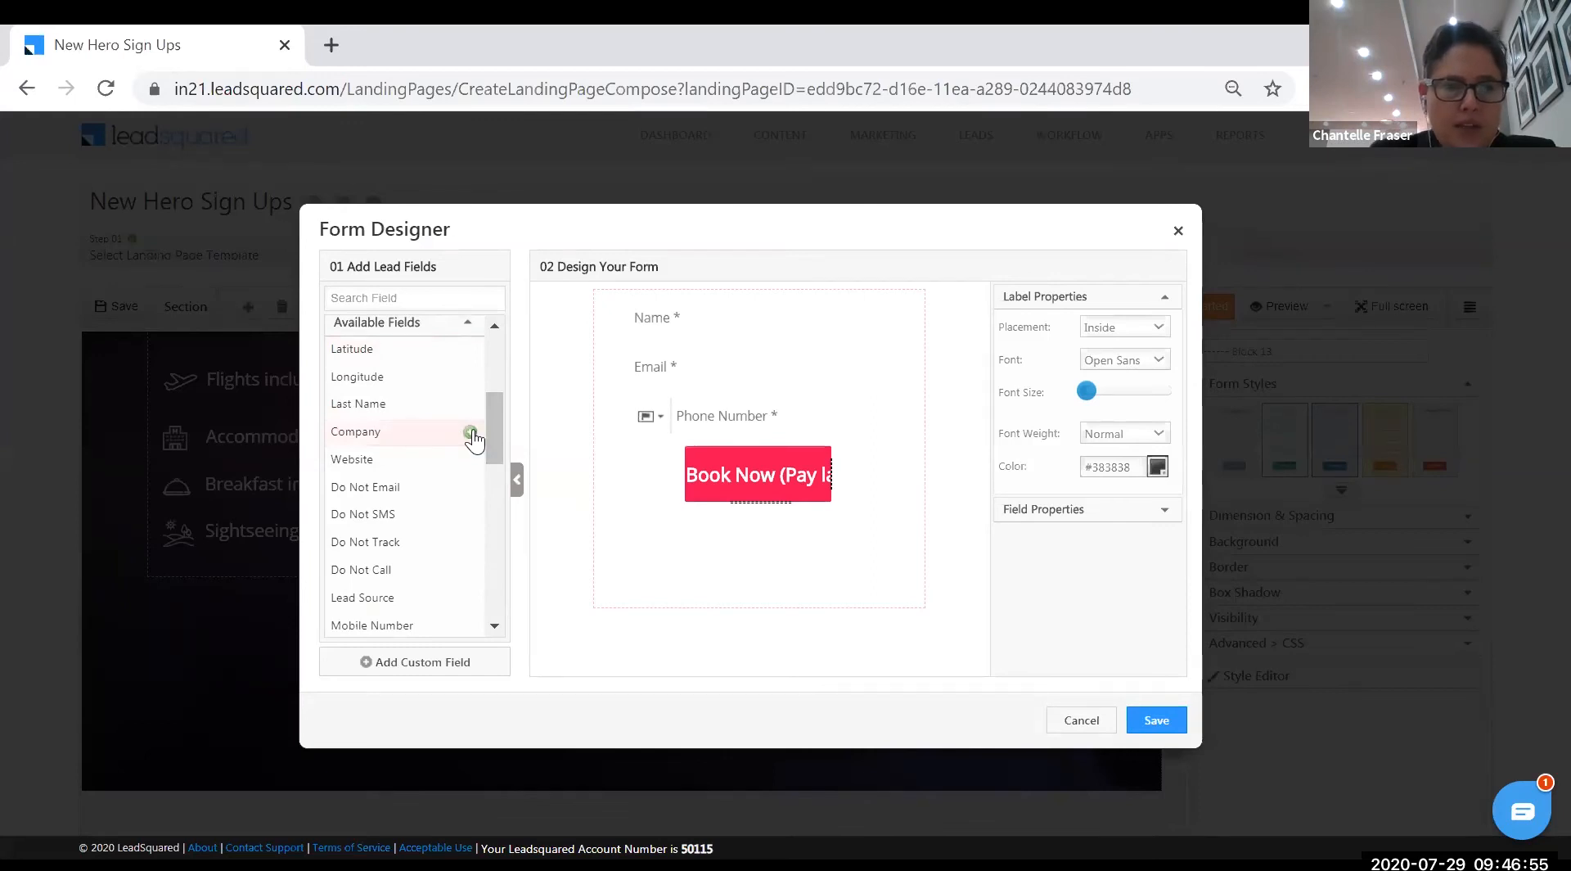
pyautogui.click(471, 432)
pyautogui.moveTo(486, 439); pyautogui.dragTo(489, 482)
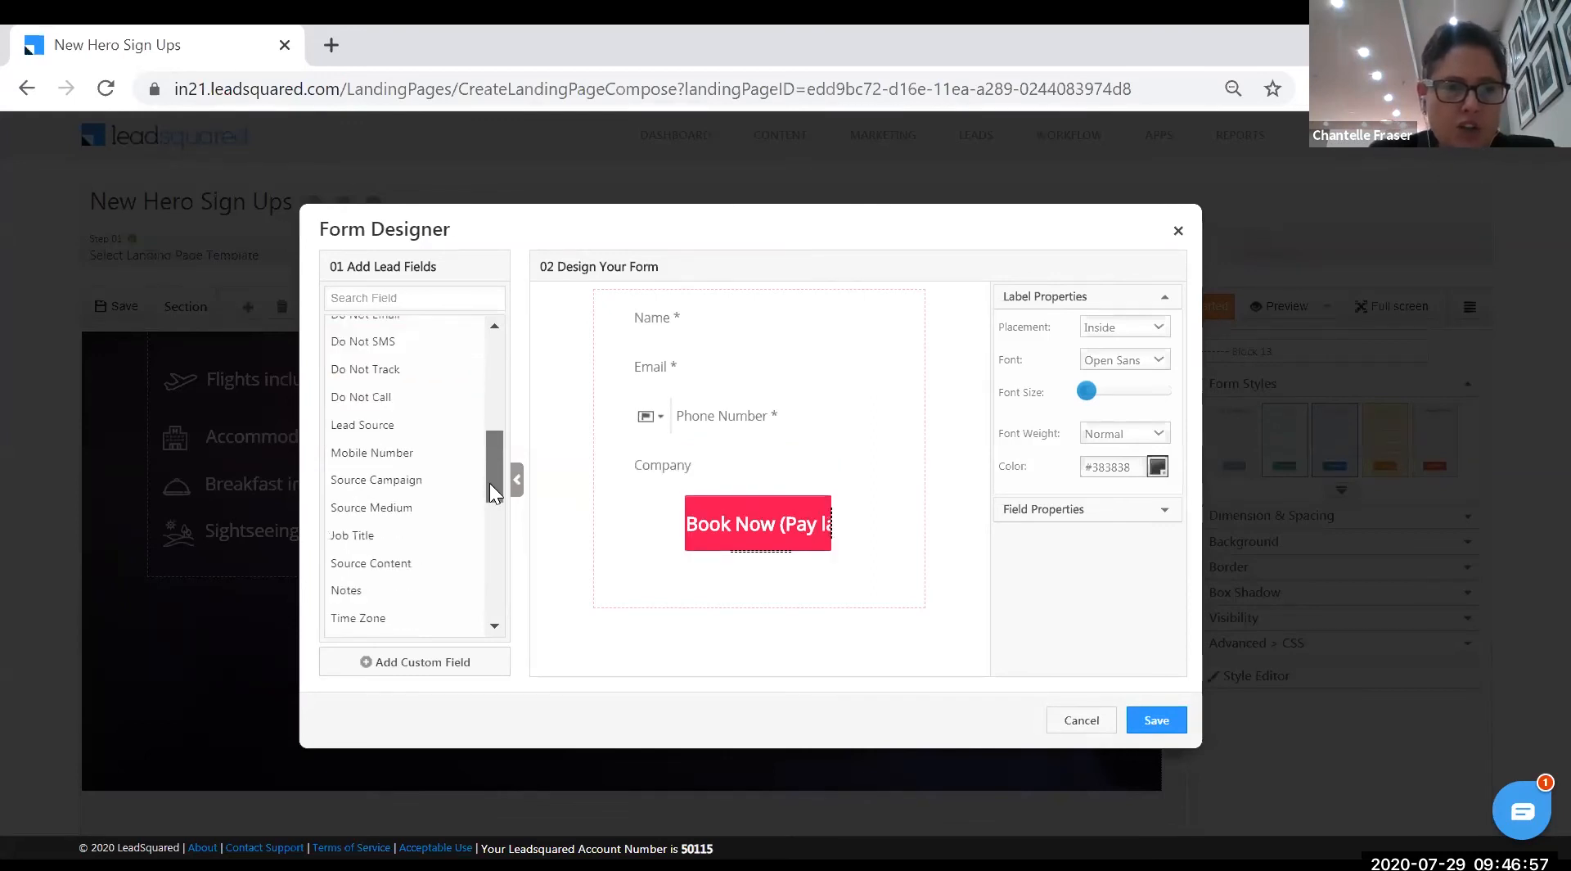
pyautogui.click(470, 535)
pyautogui.scroll(-2, 496, 532)
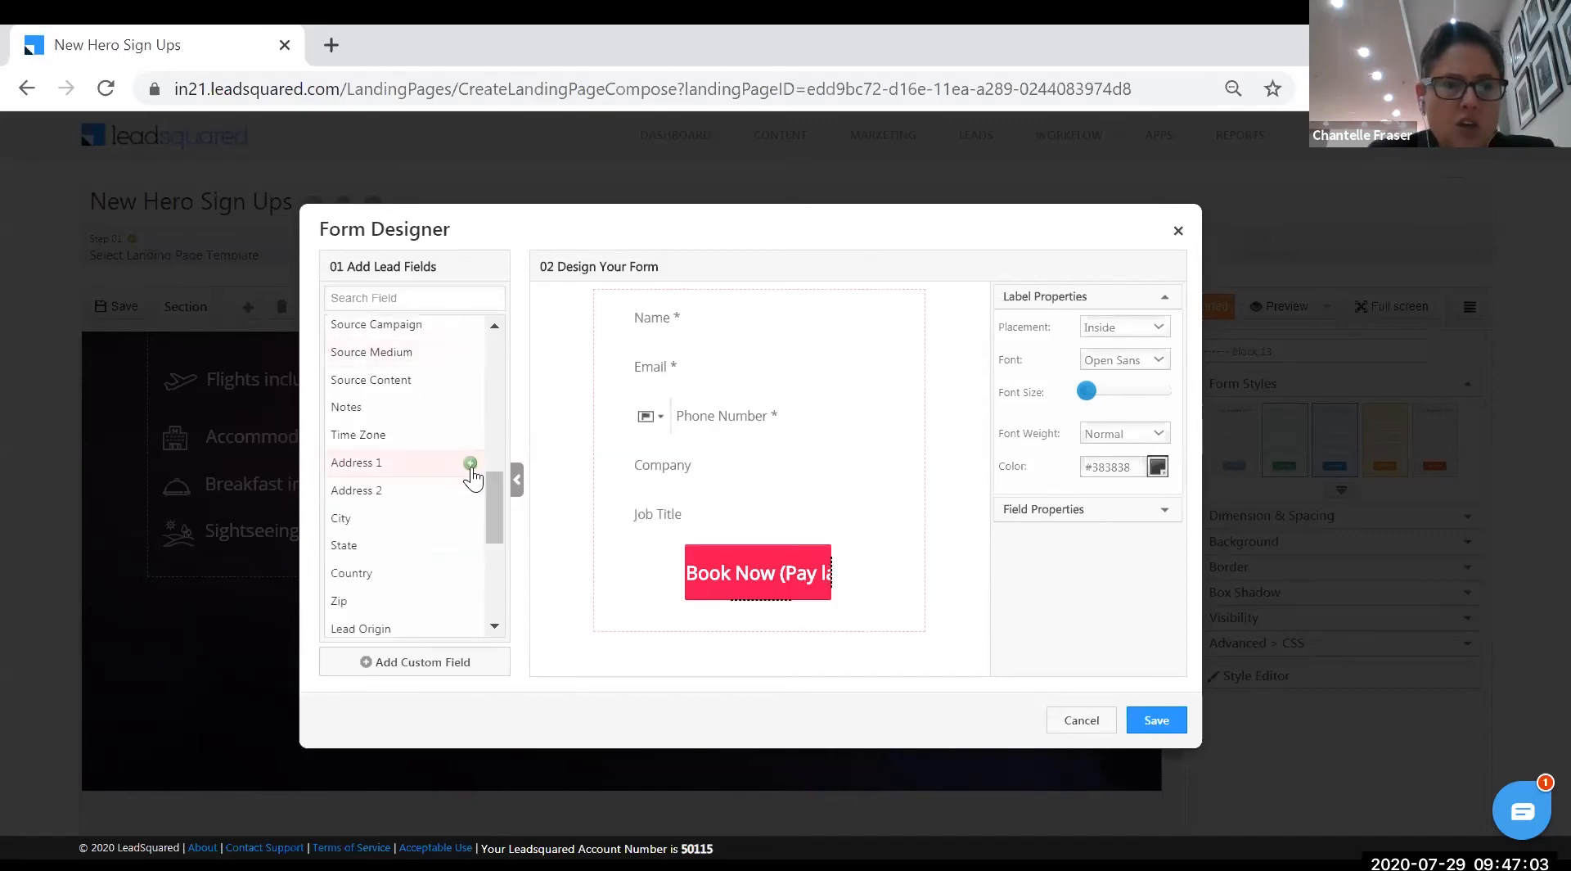
pyautogui.click(470, 464)
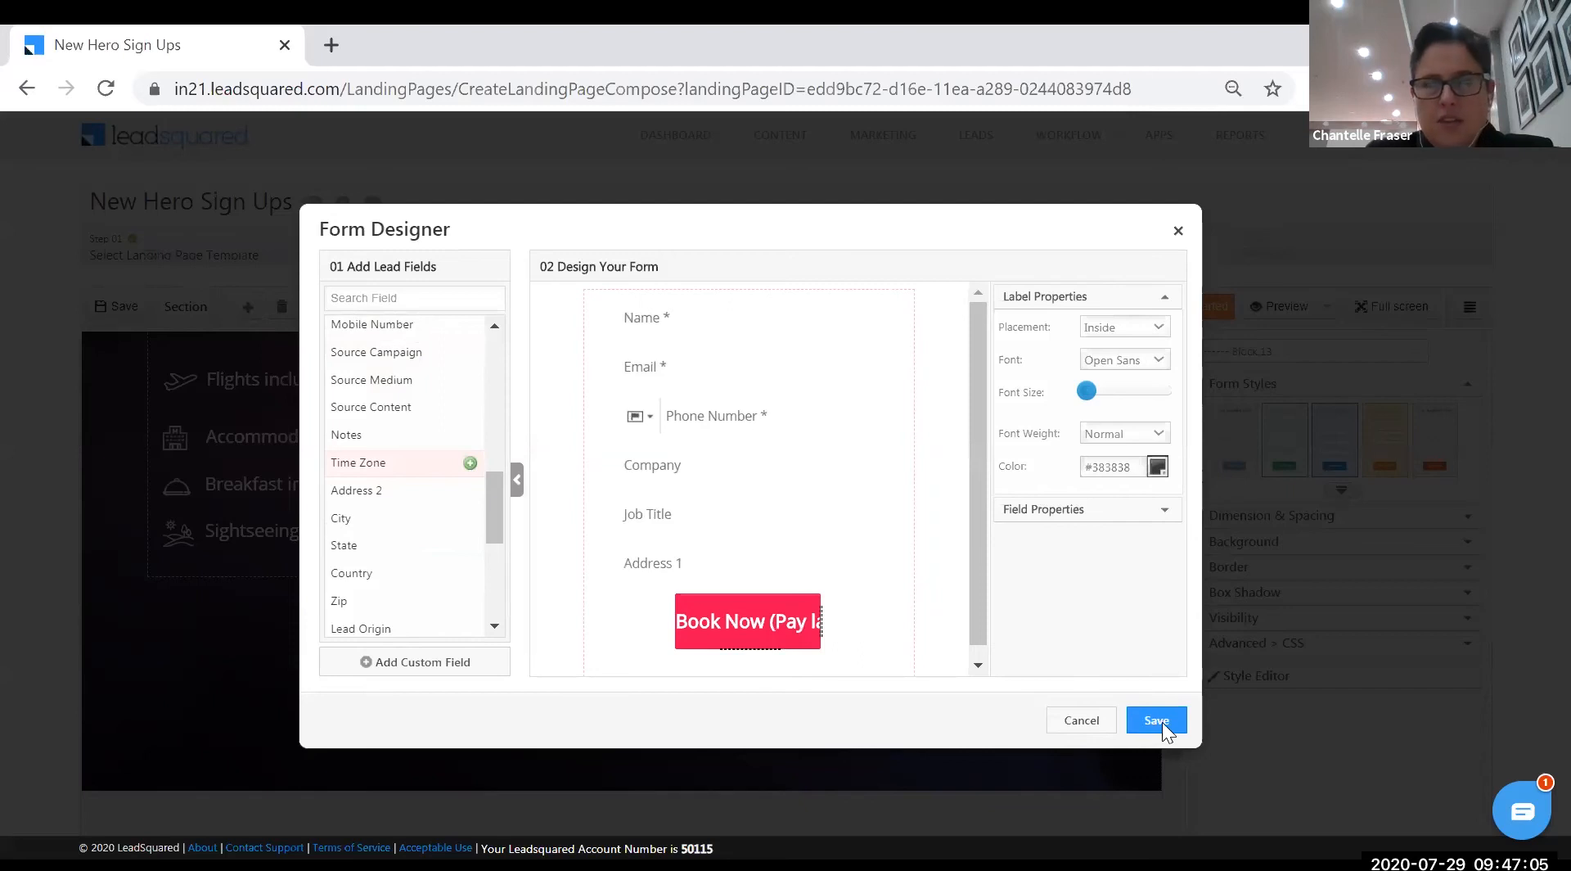
pyautogui.click(1162, 721)
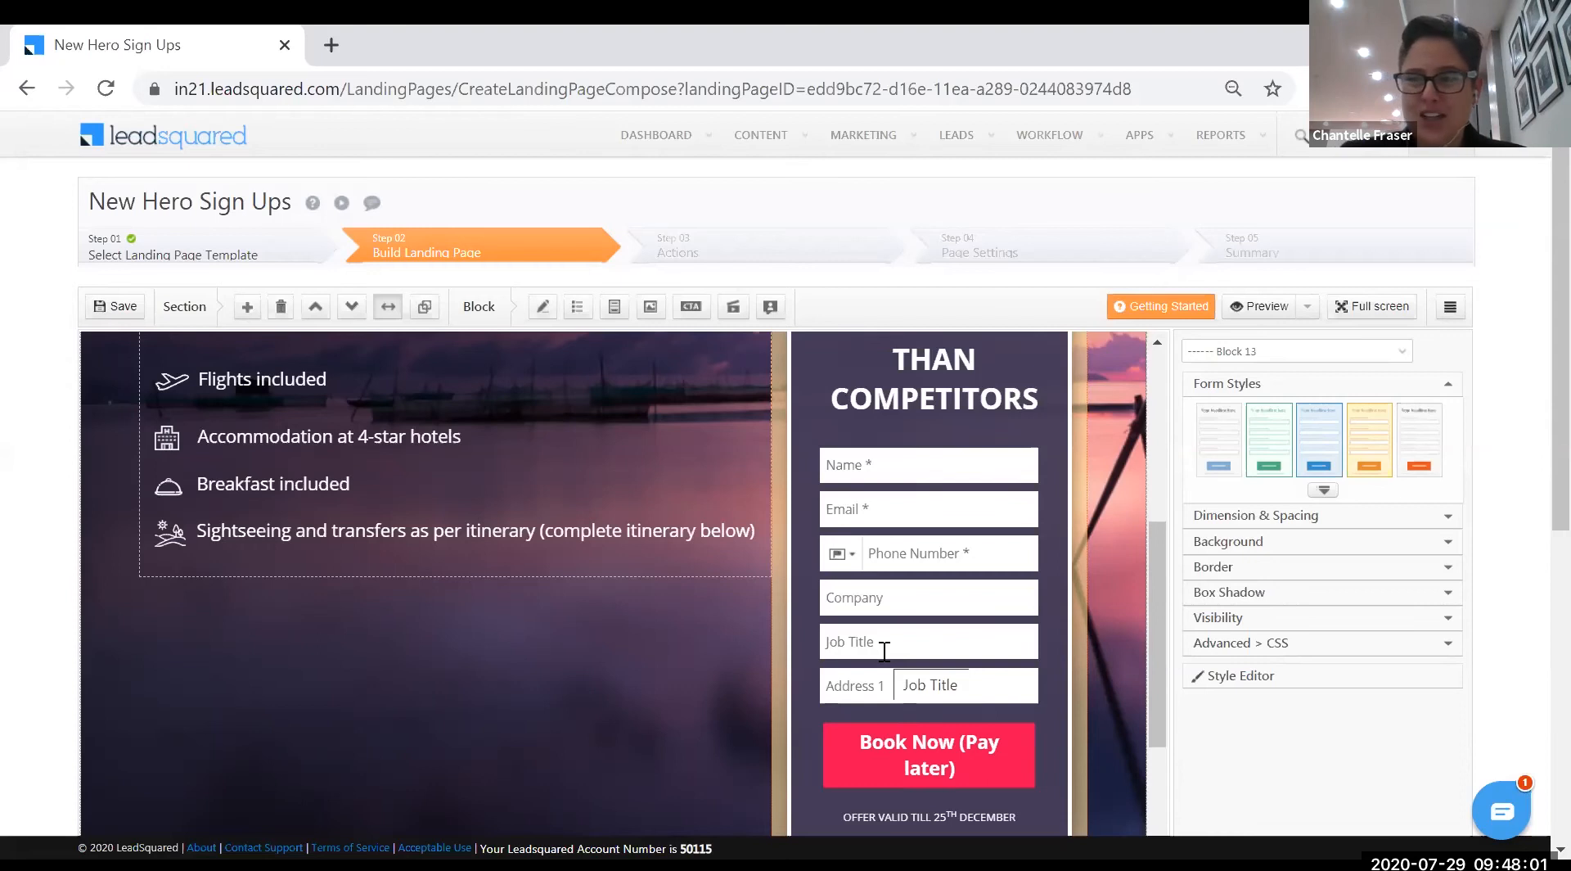
# - Add Vehicle Registration Number and Vehicle Make fields to the form, then select the new dropdown
pyautogui.doubleClick(896, 585)
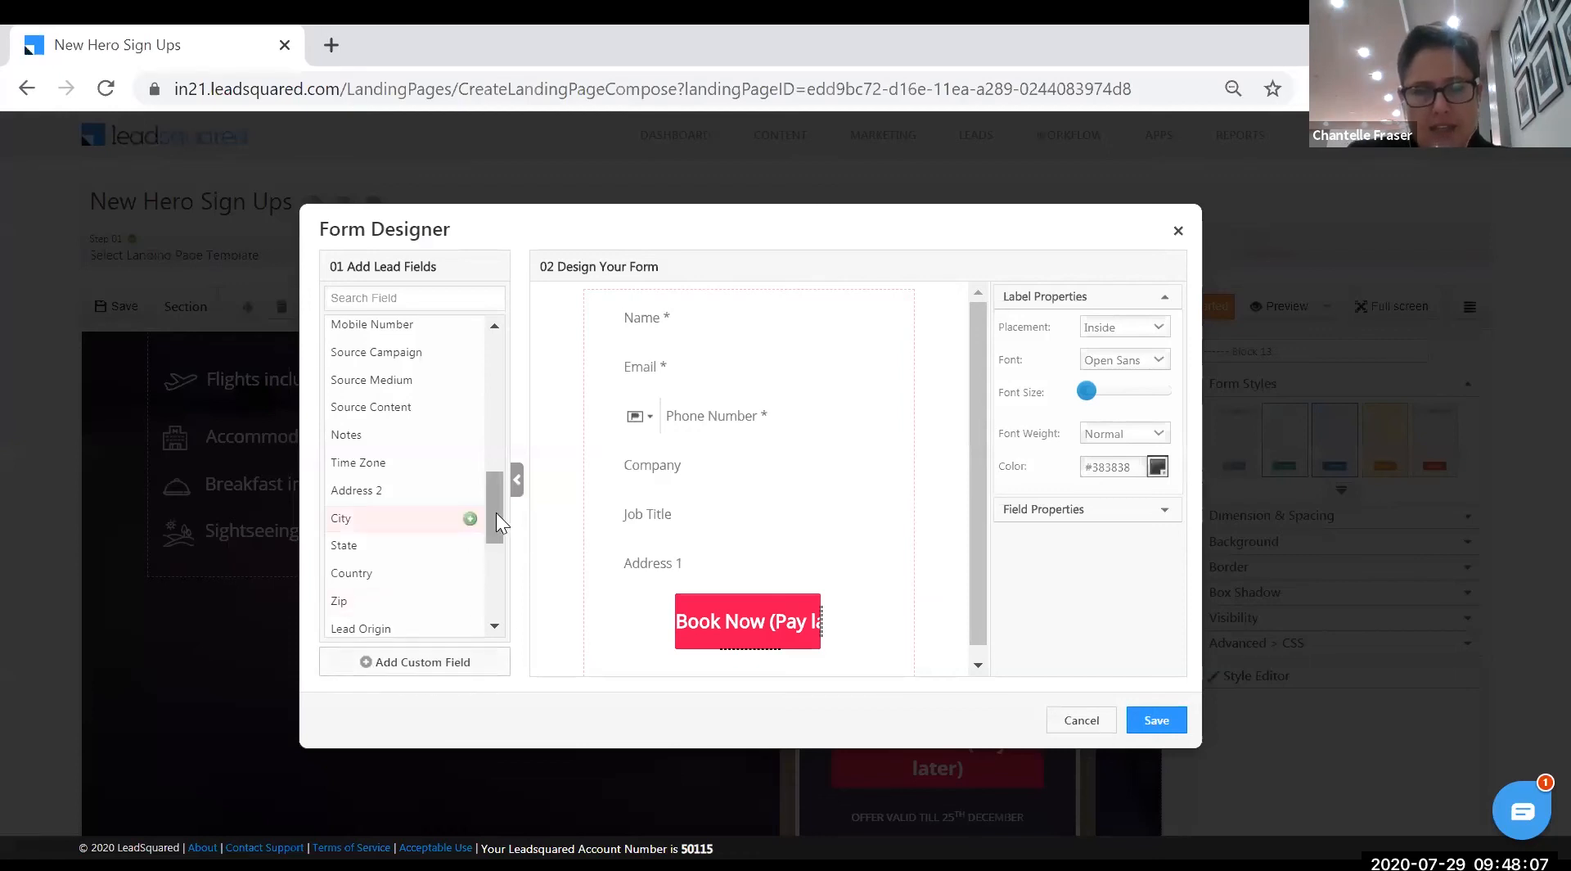
pyautogui.moveTo(496, 512); pyautogui.dragTo(500, 600)
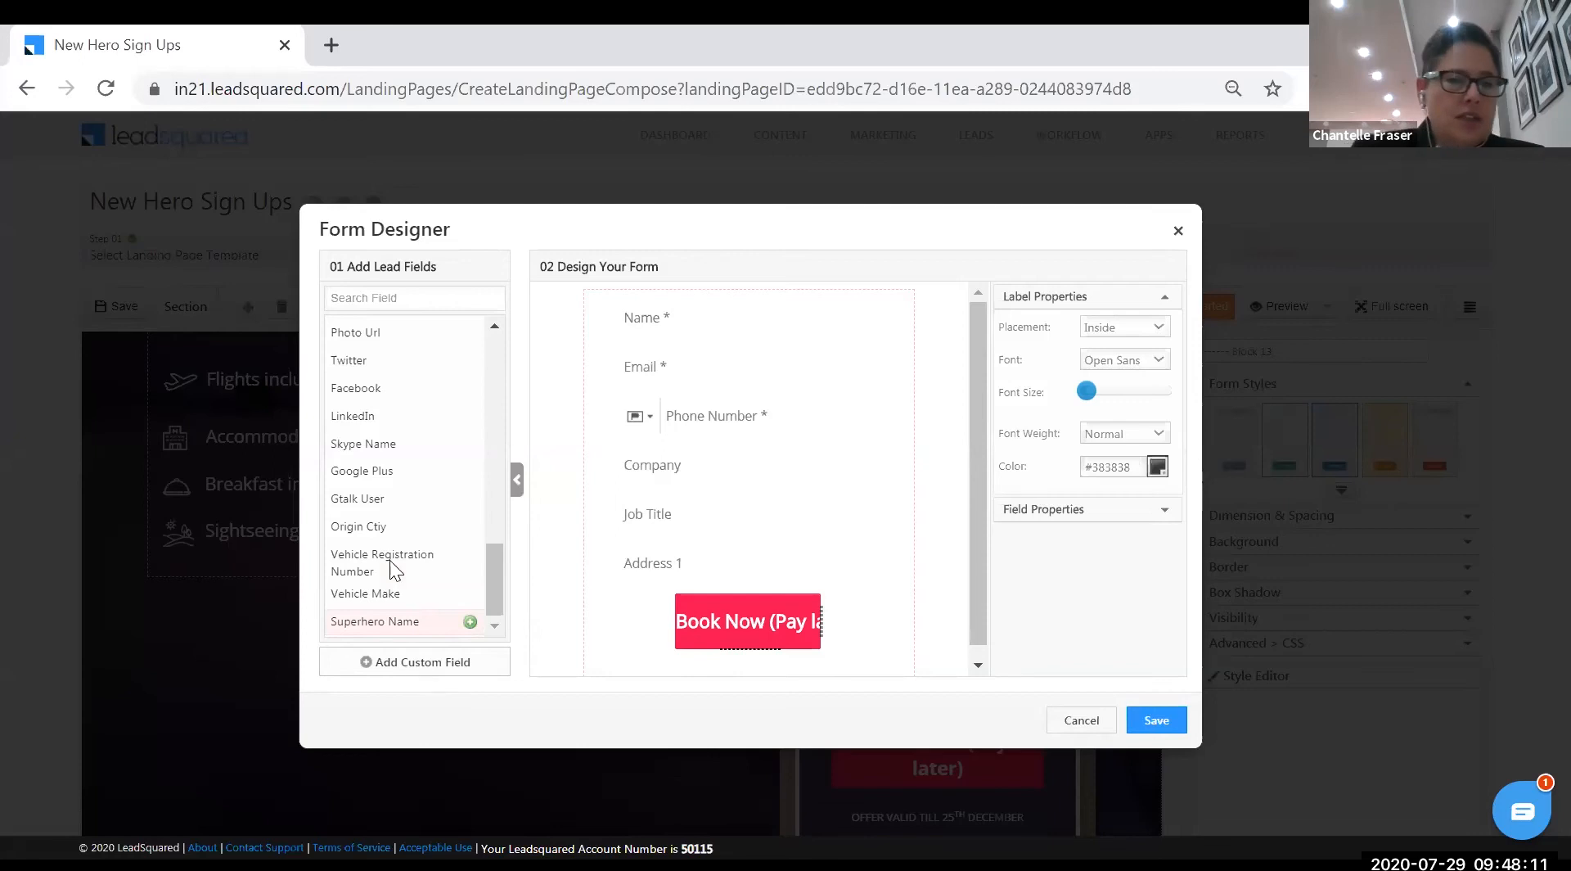
pyautogui.moveTo(389, 561)
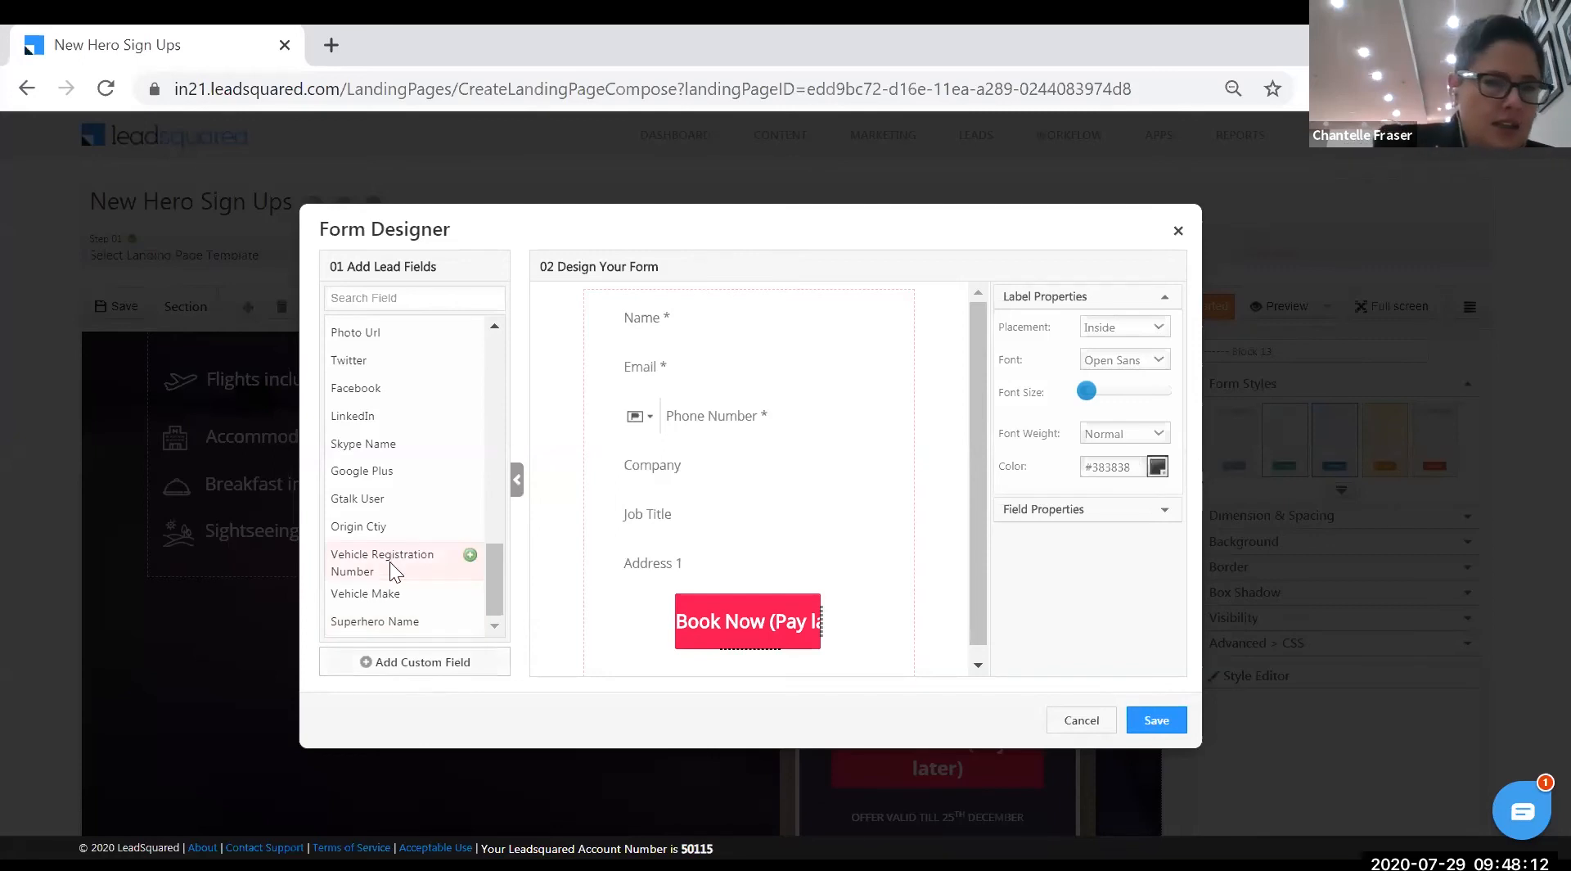
pyautogui.click(471, 555)
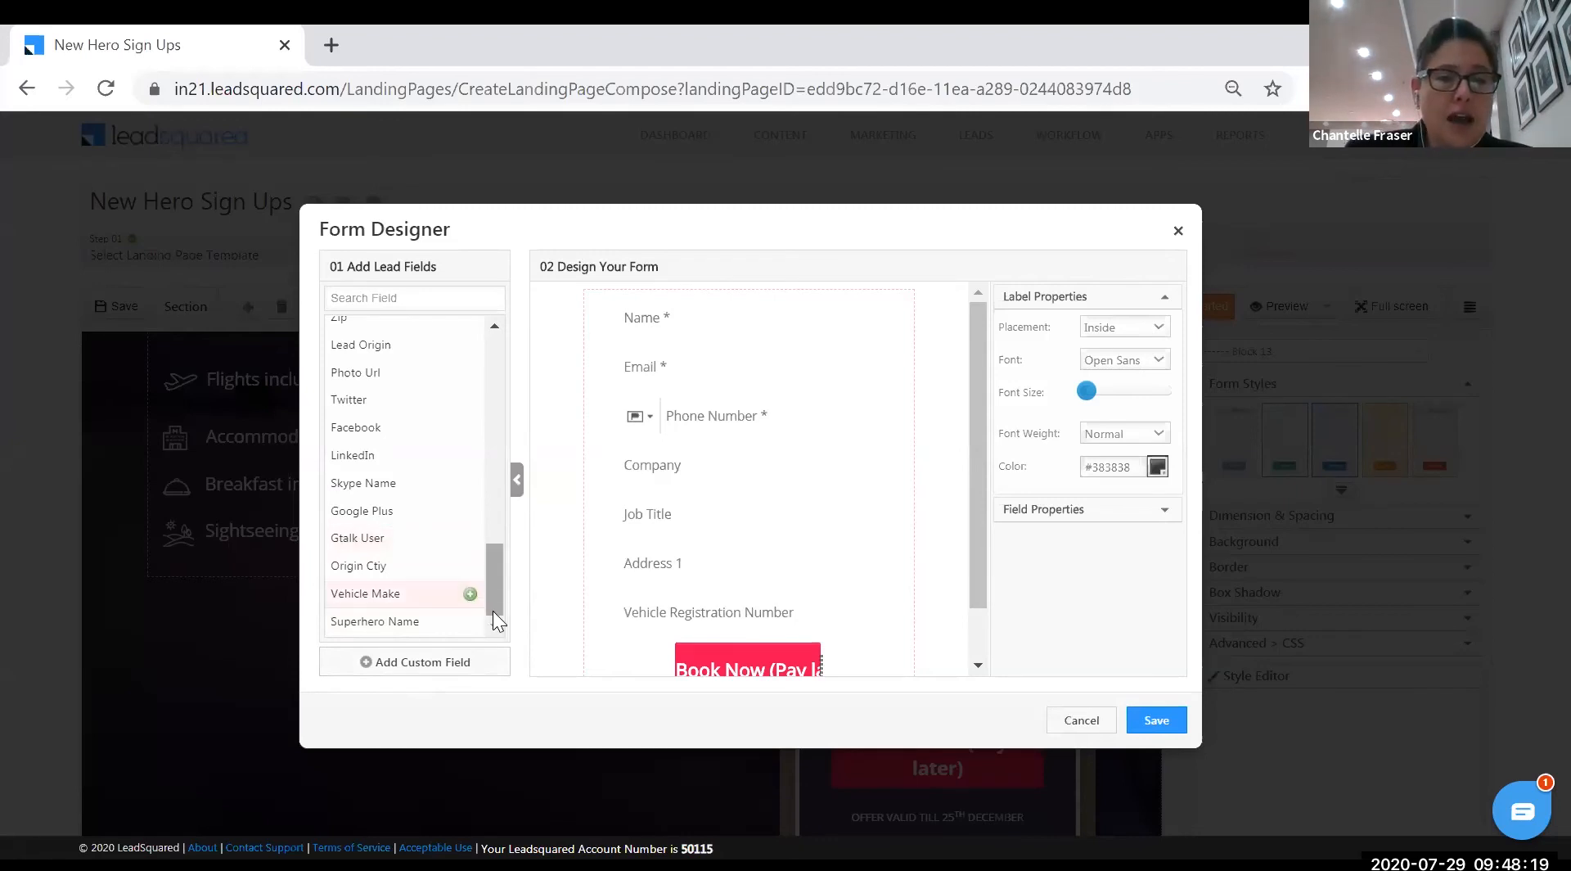
pyautogui.click(470, 593)
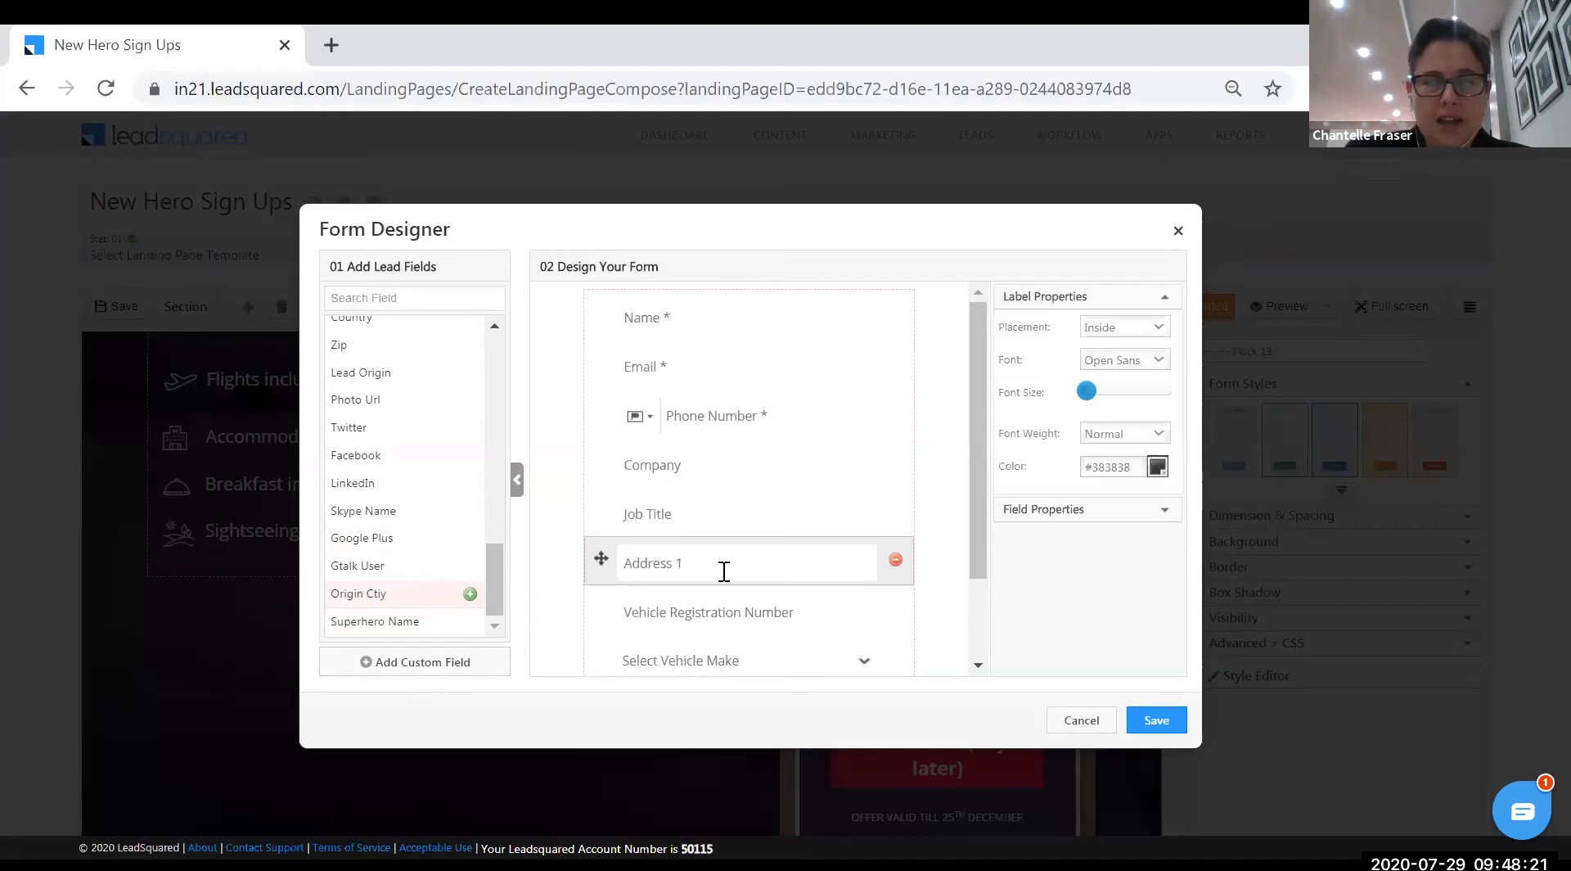
pyautogui.scroll(-2, 786, 564)
pyautogui.click(862, 558)
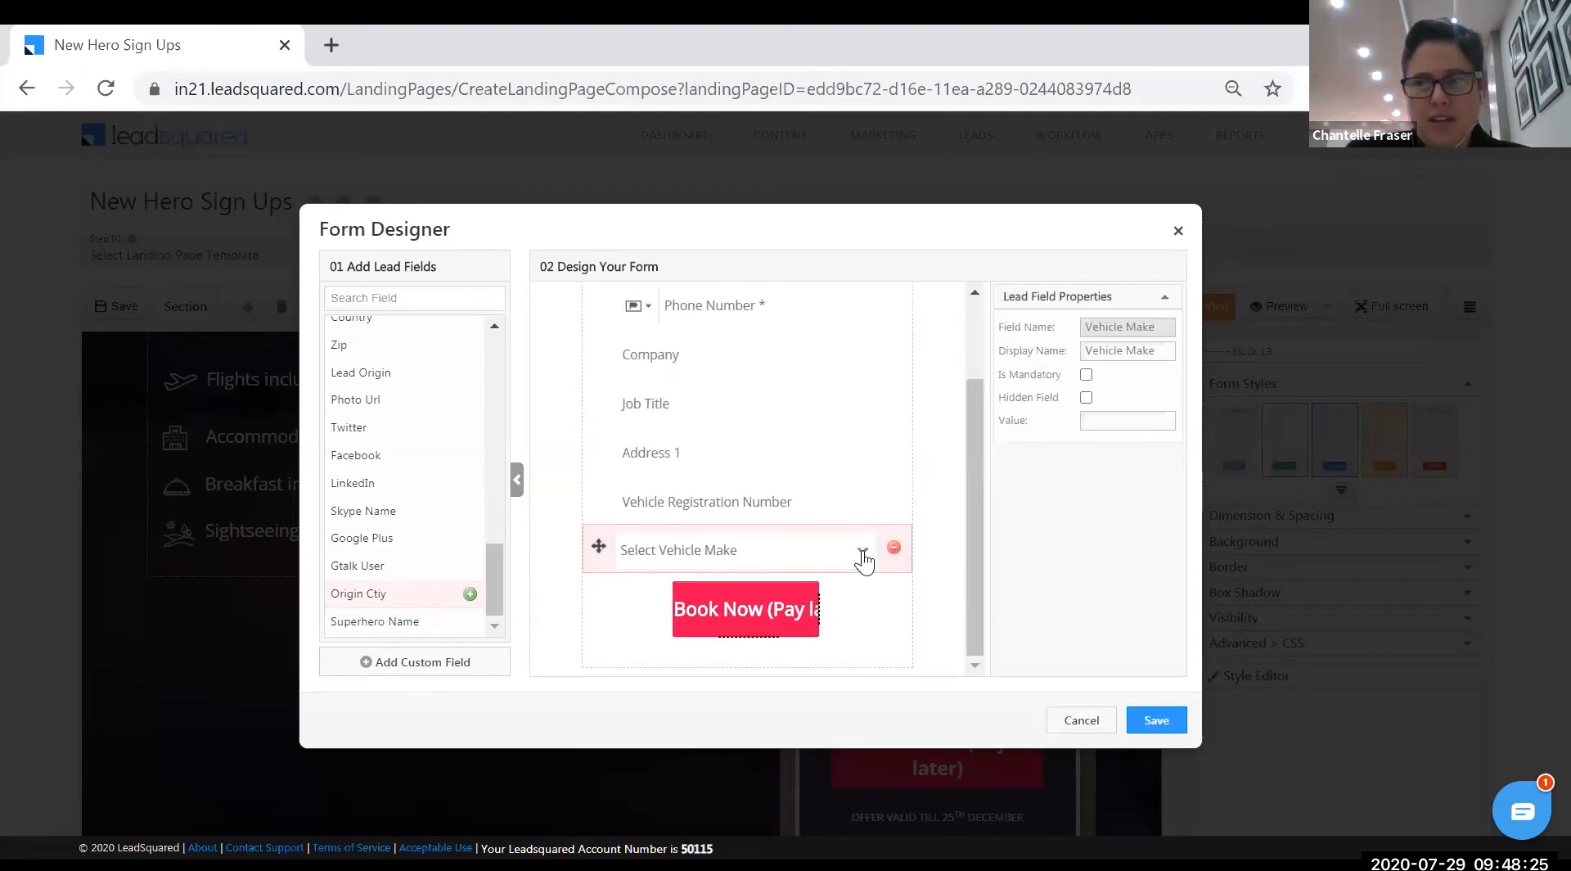
pyautogui.click(1162, 720)
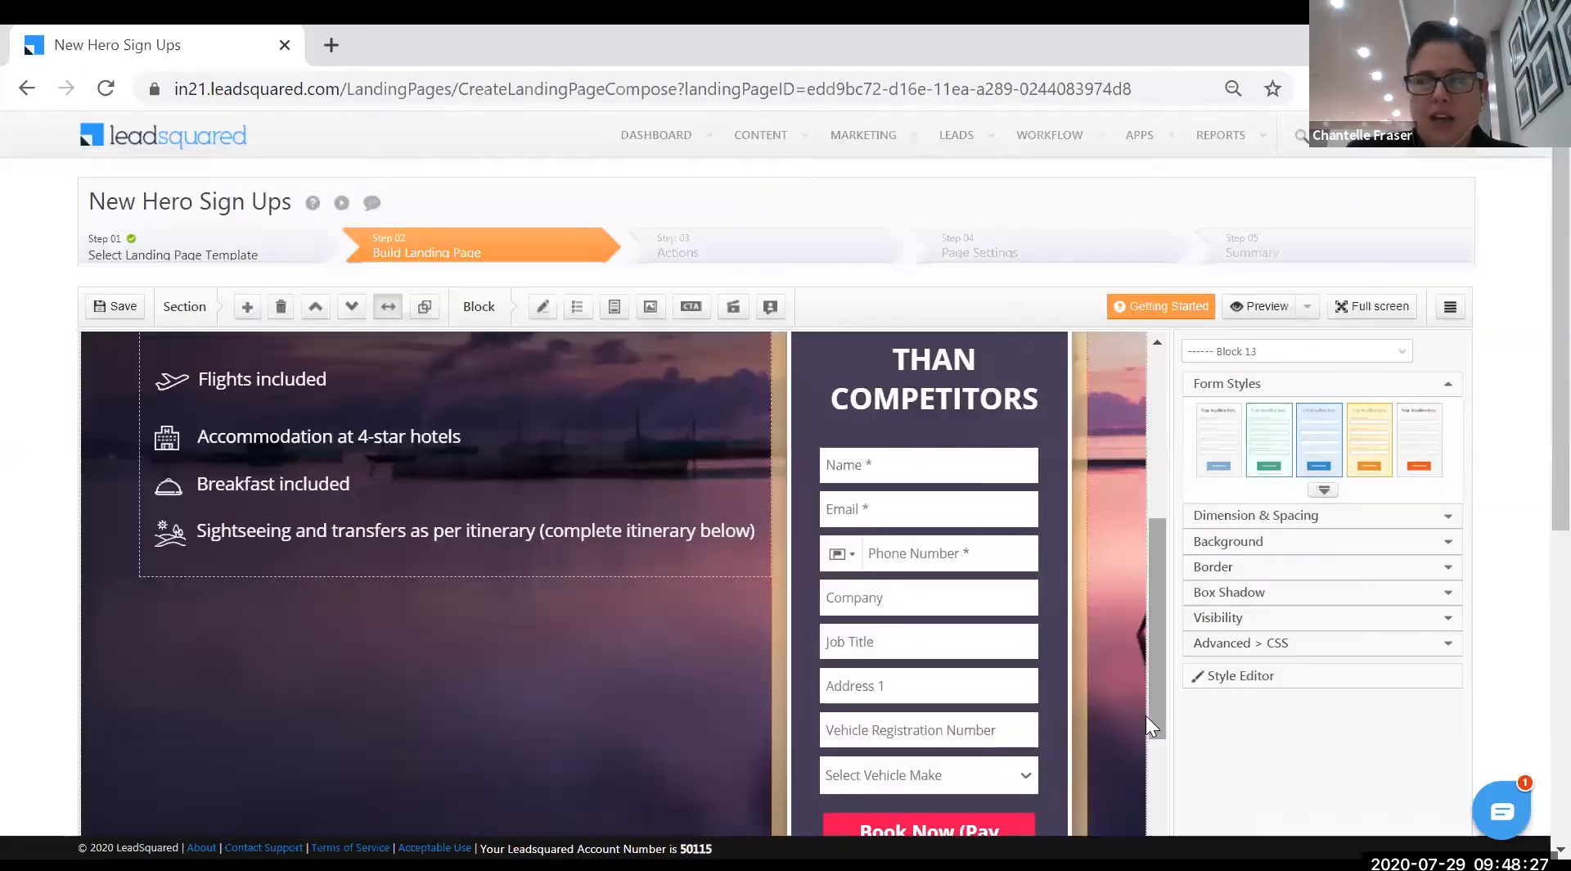
pyautogui.scroll(-3, 1020, 667)
pyautogui.scroll(3, 973, 676)
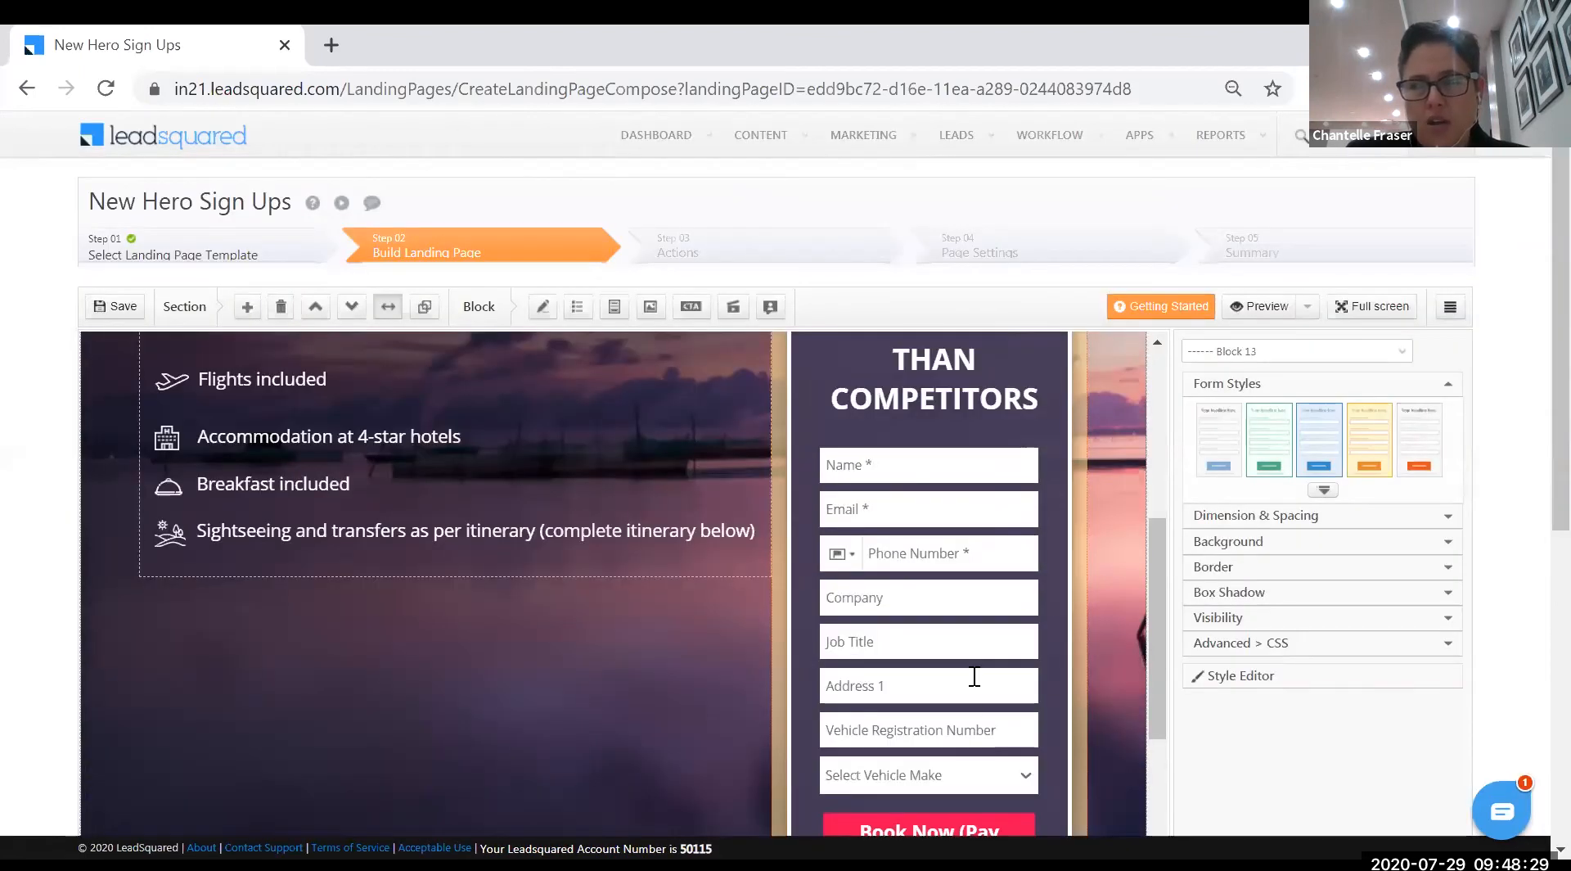
pyautogui.scroll(-8, 972, 684)
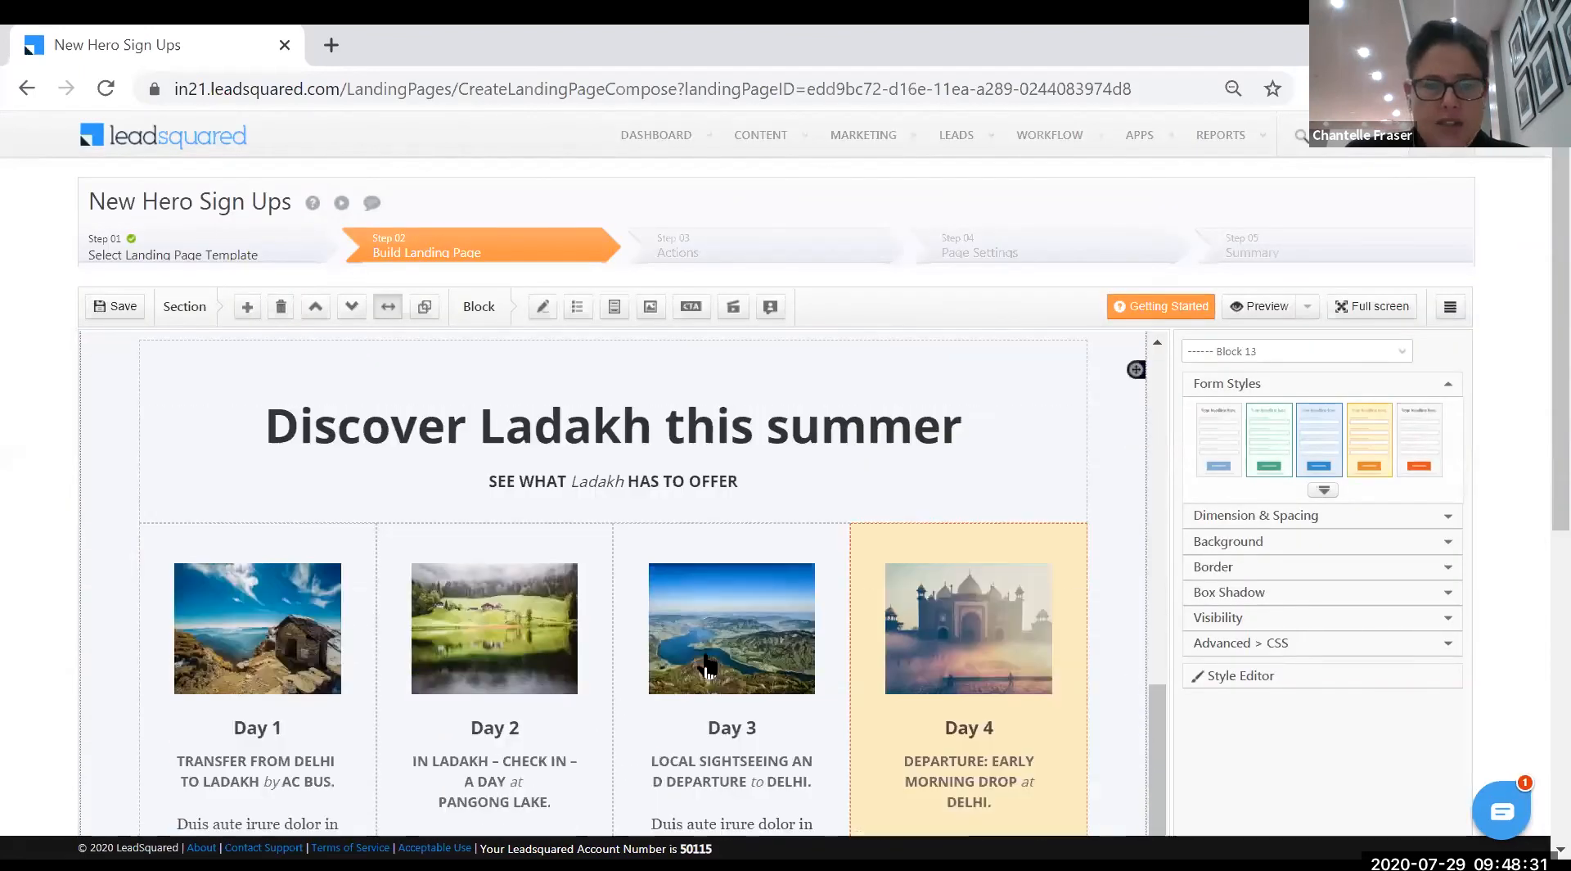
pyautogui.scroll(-2, 712, 662)
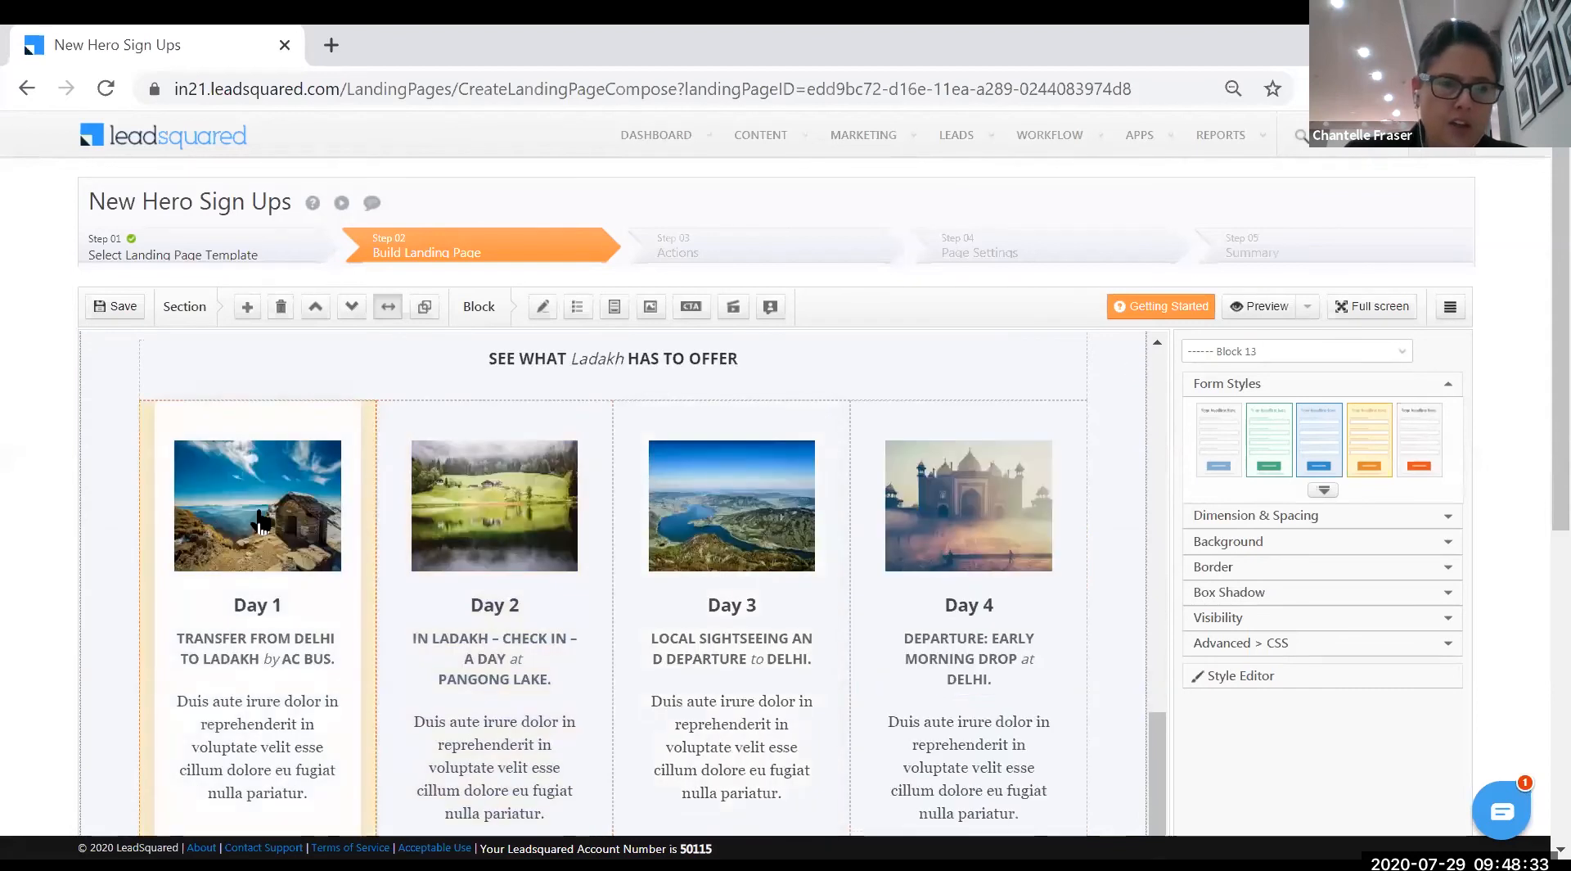
pyautogui.doubleClick(256, 514)
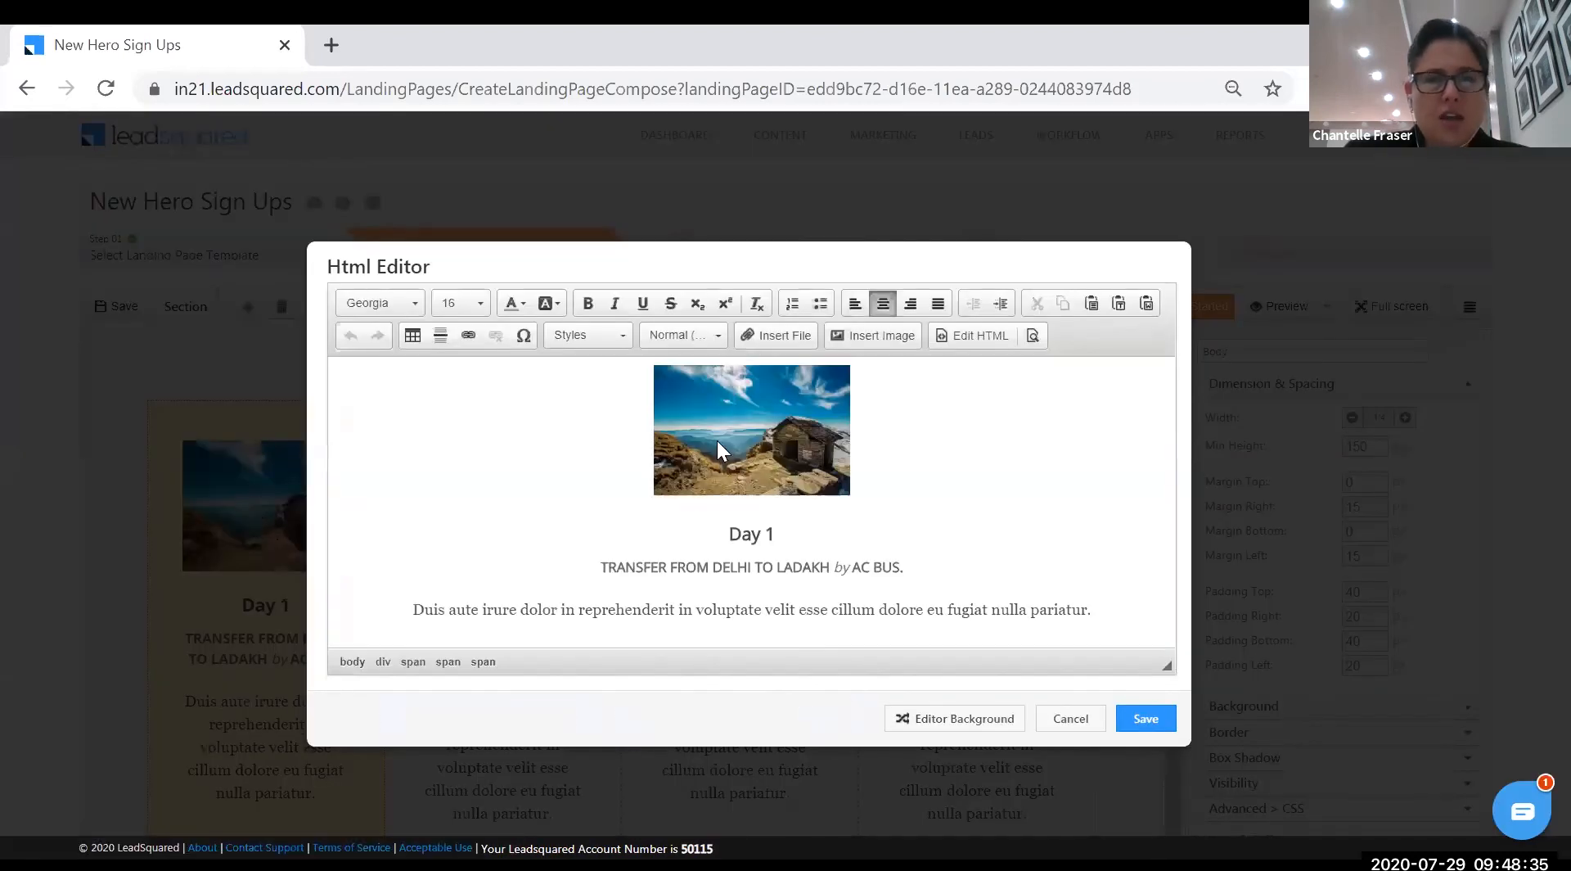
pyautogui.doubleClick(717, 440)
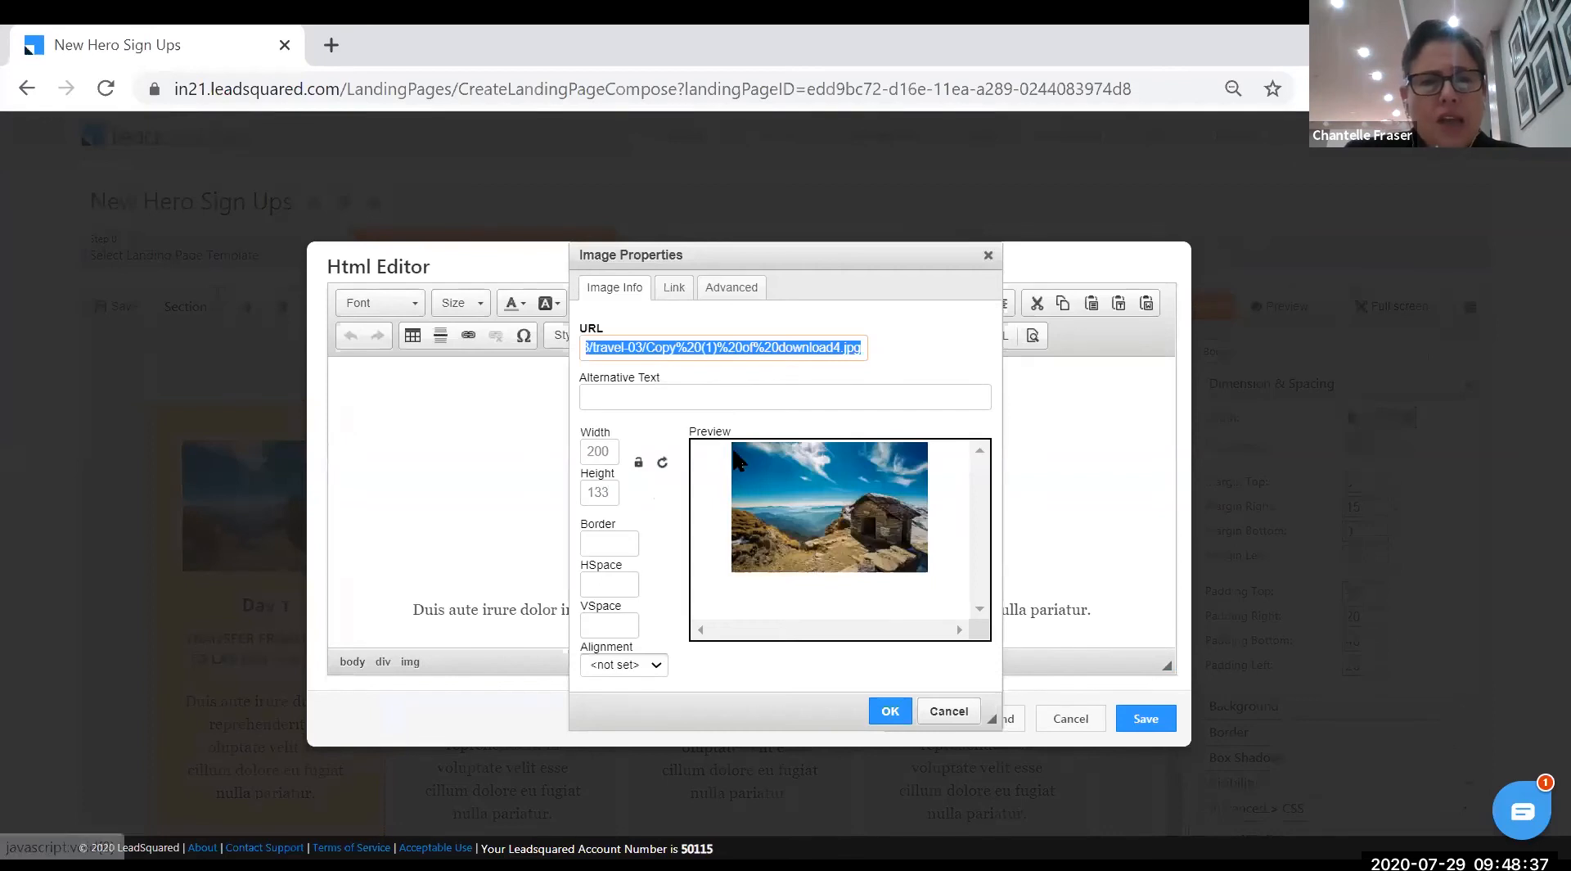
pyautogui.click(987, 255)
pyautogui.click(1145, 719)
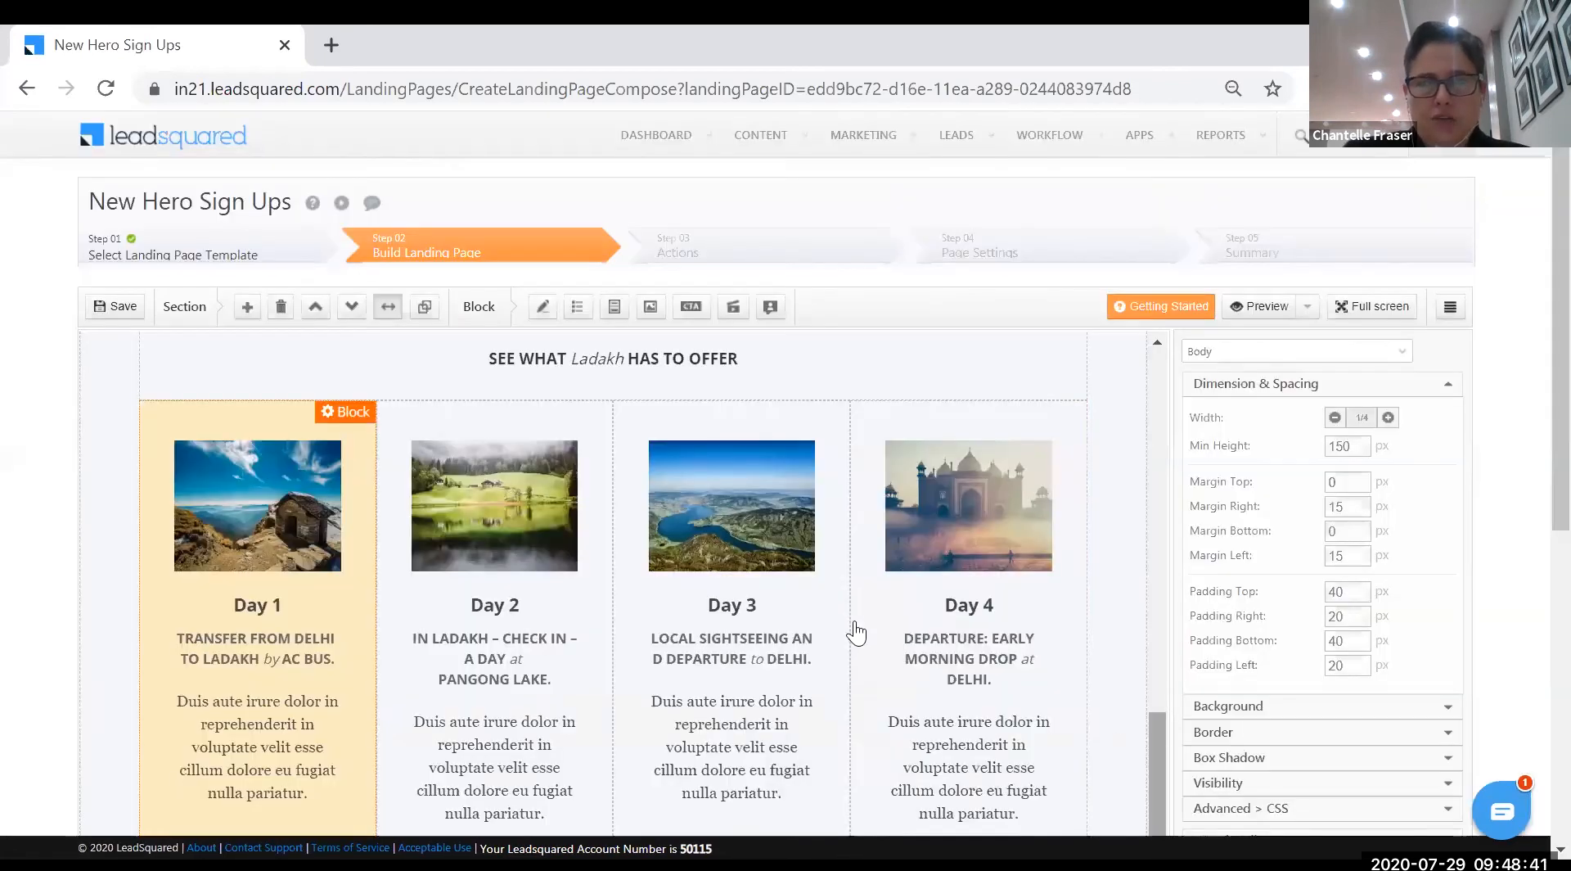
pyautogui.scroll(15, 854, 630)
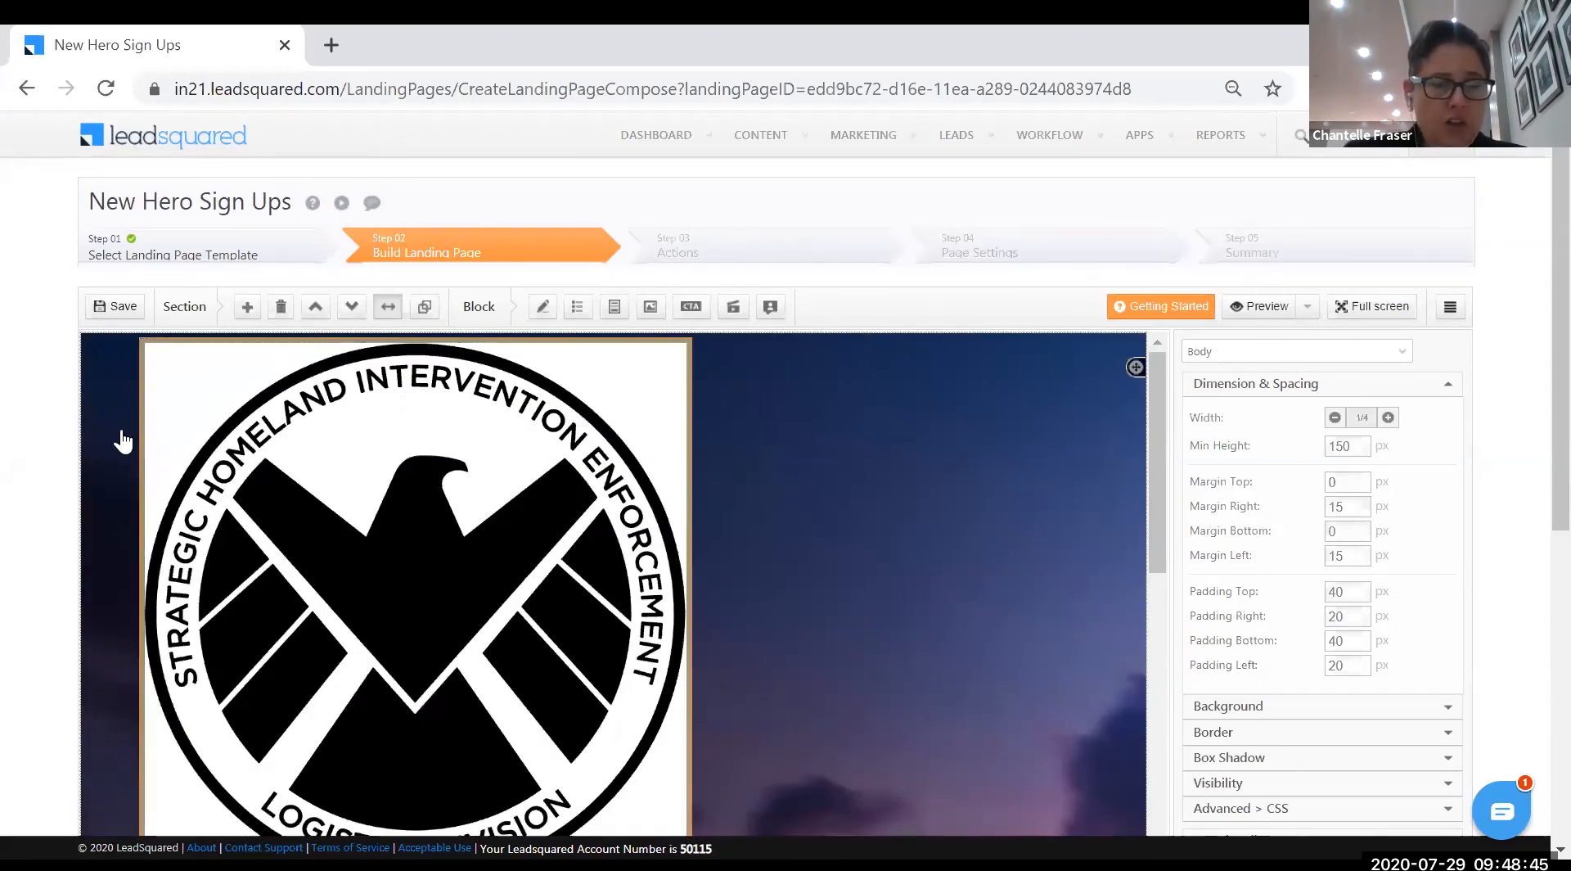
# - Save the New Hero Sign Ups landing page and scroll down toward Publish
pyautogui.click(117, 317)
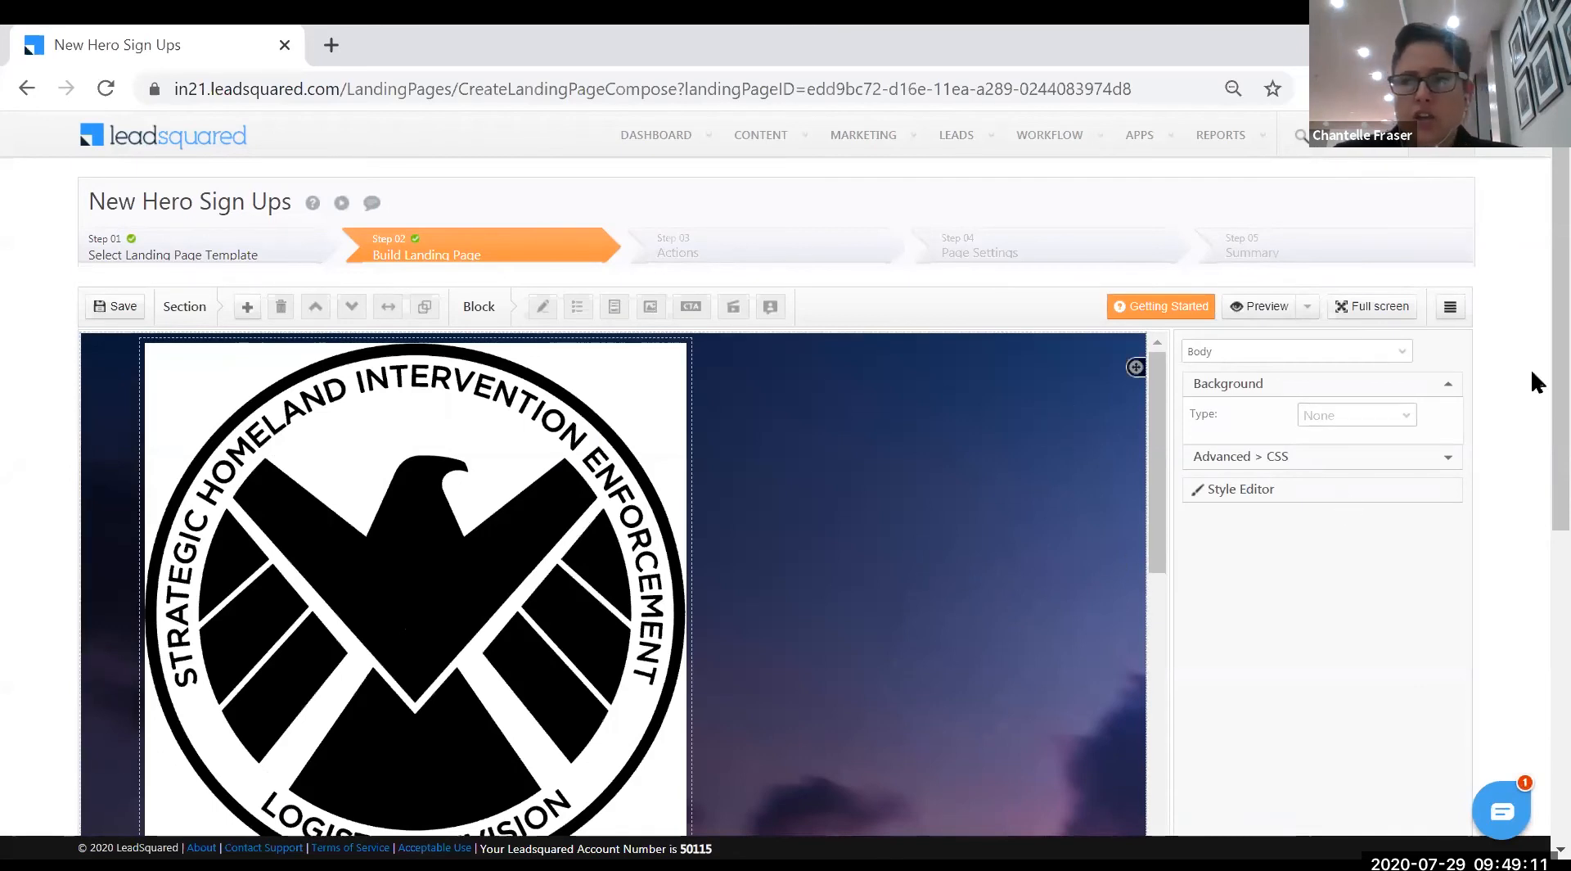
pyautogui.scroll(-7, 1373, 535)
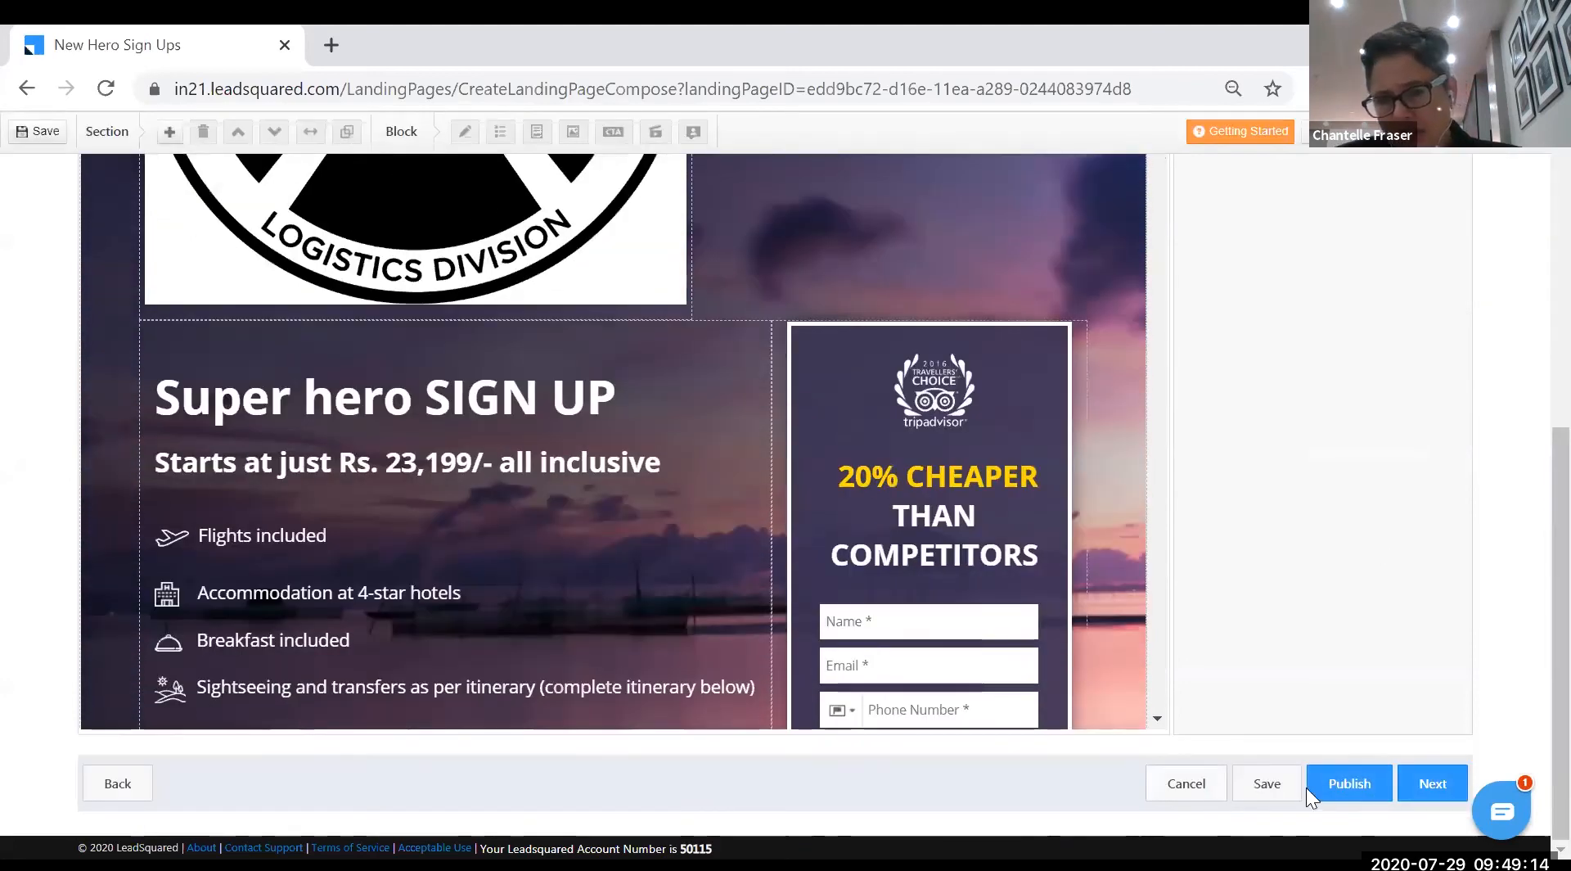
# - Publish New Hero Sign Ups, copy its live https link, and open the live page
pyautogui.click(1348, 783)
pyautogui.click(711, 409)
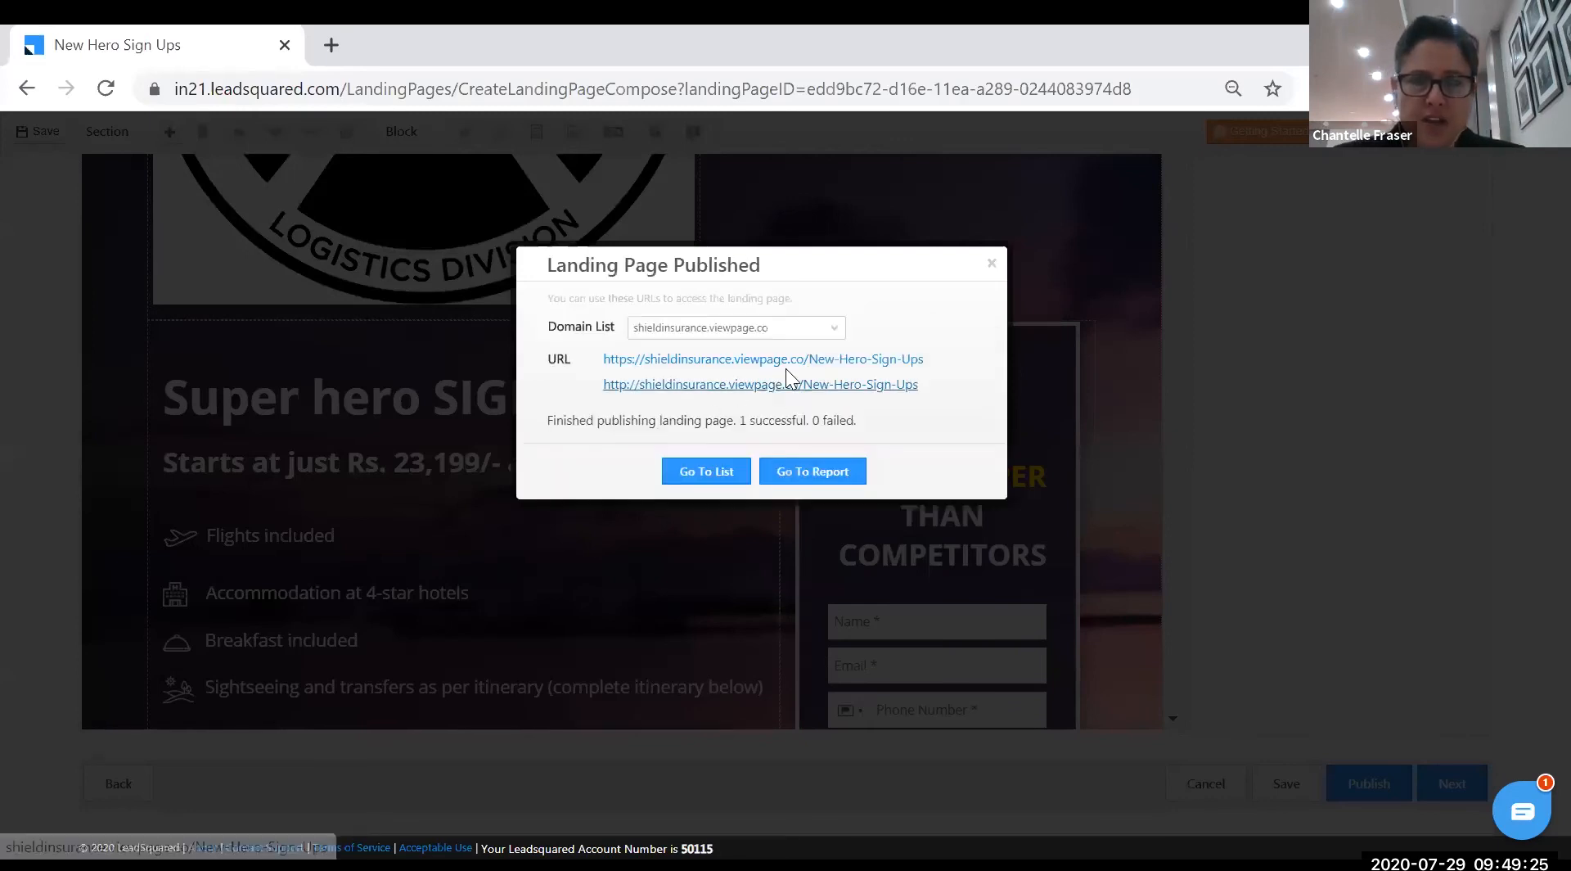
pyautogui.rightClick(884, 359)
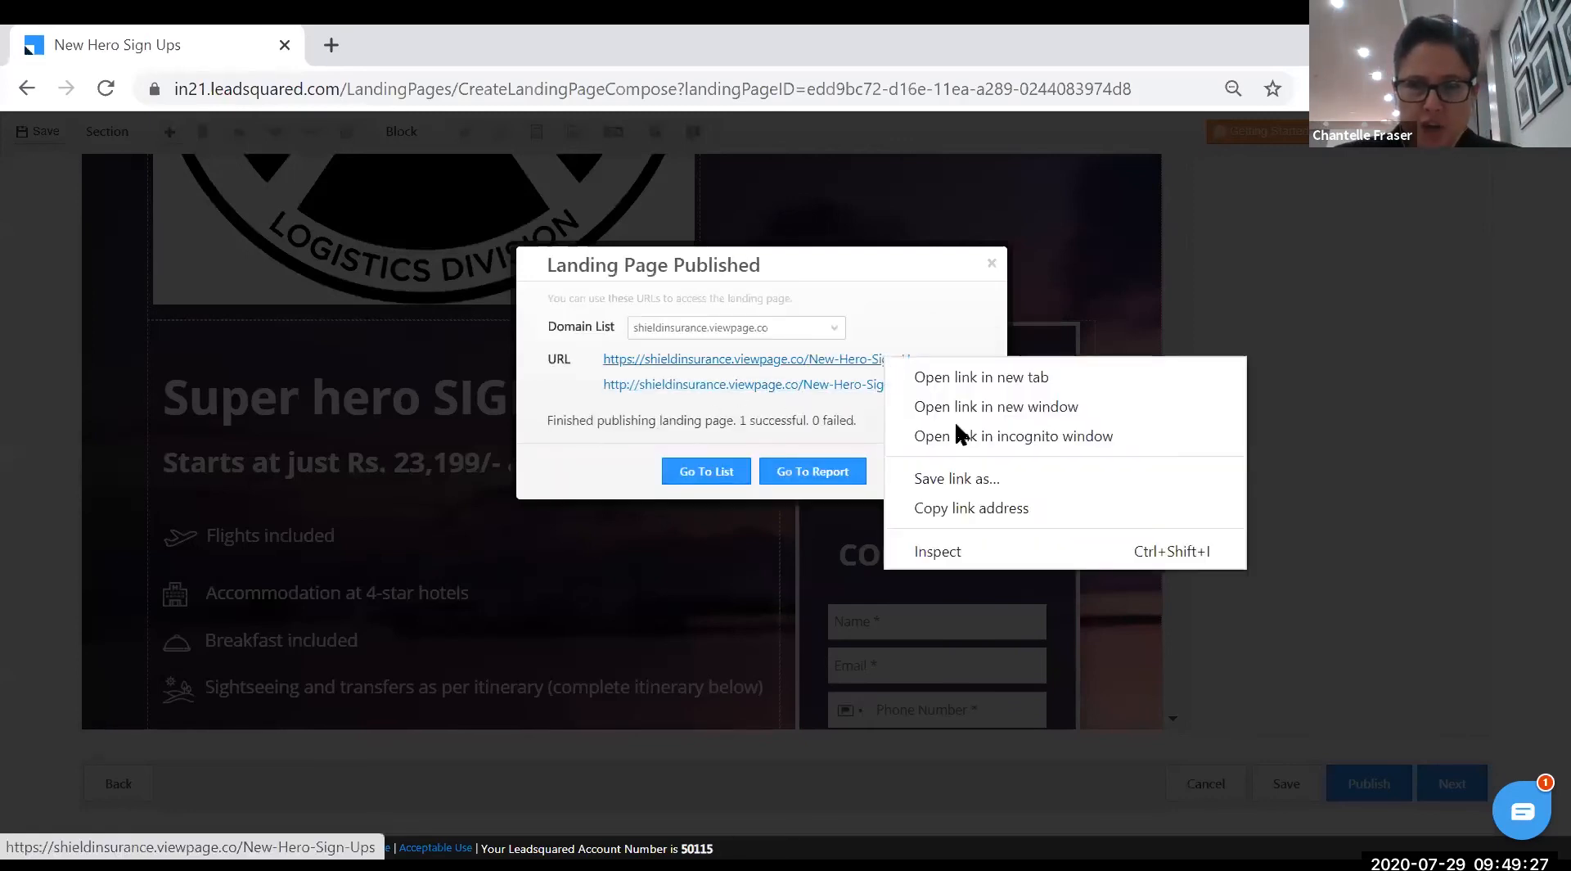
pyautogui.click(974, 509)
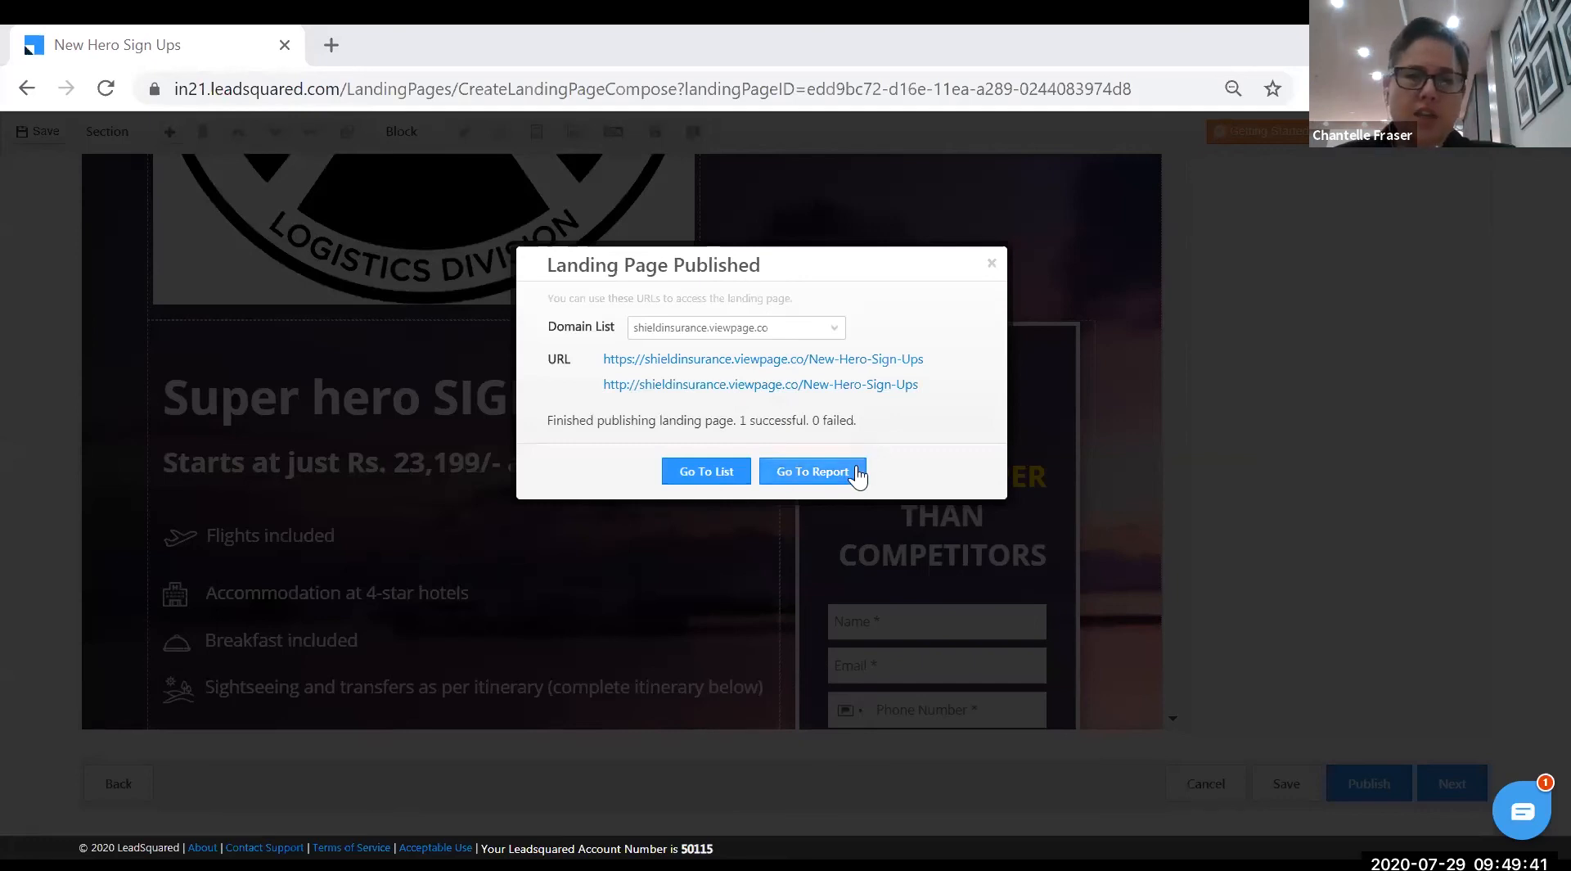
pyautogui.click(796, 363)
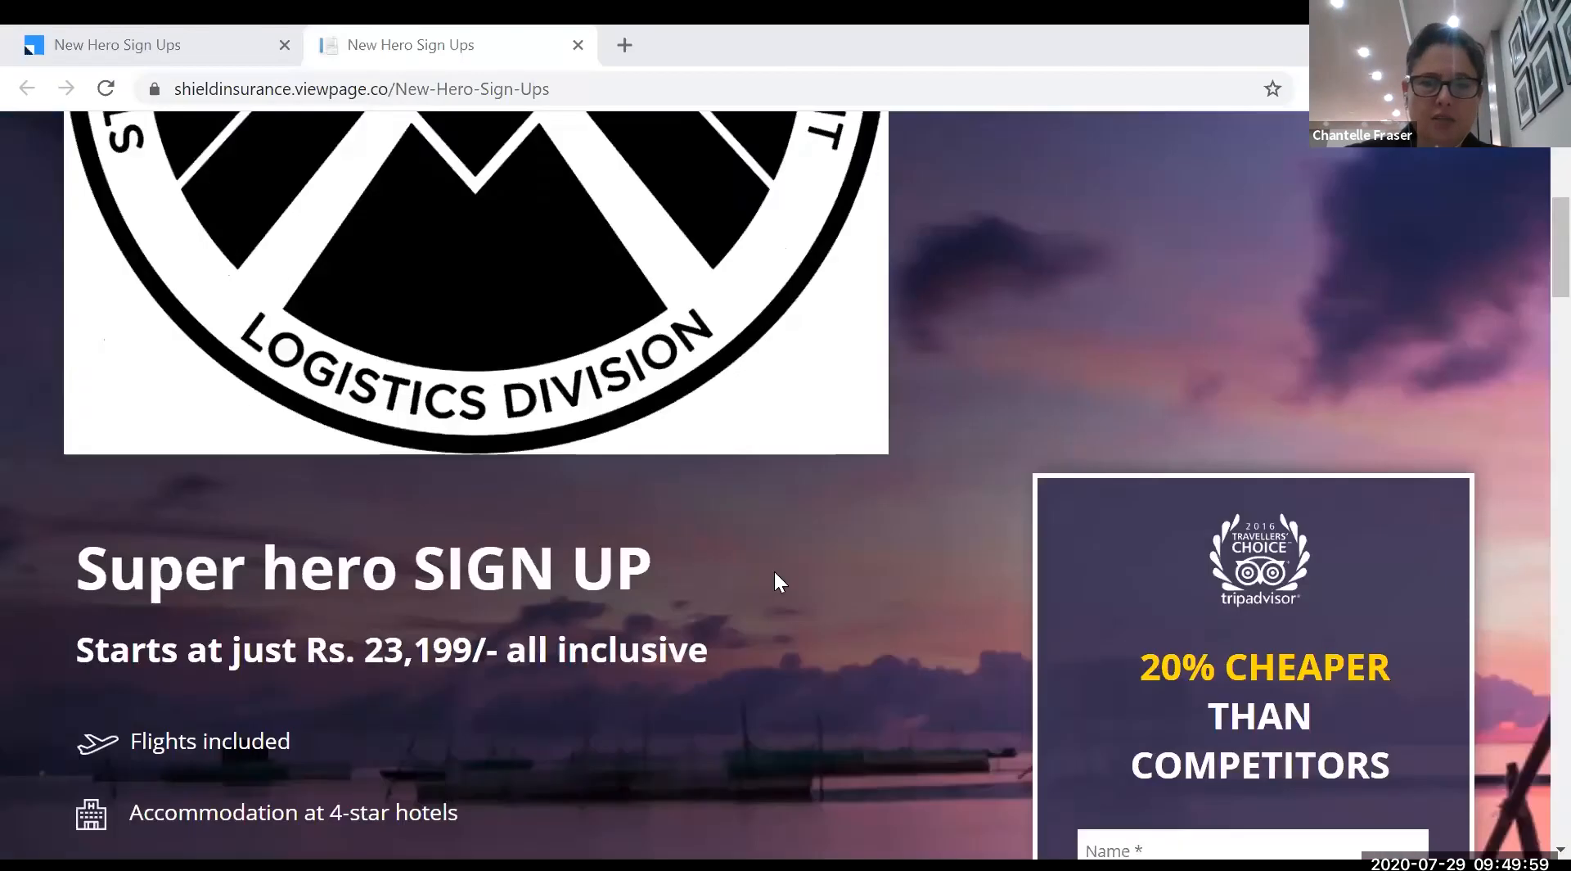
# - Fill the live form's Name, Email and Phone Number fields with test contact details
pyautogui.scroll(-6, 773, 567)
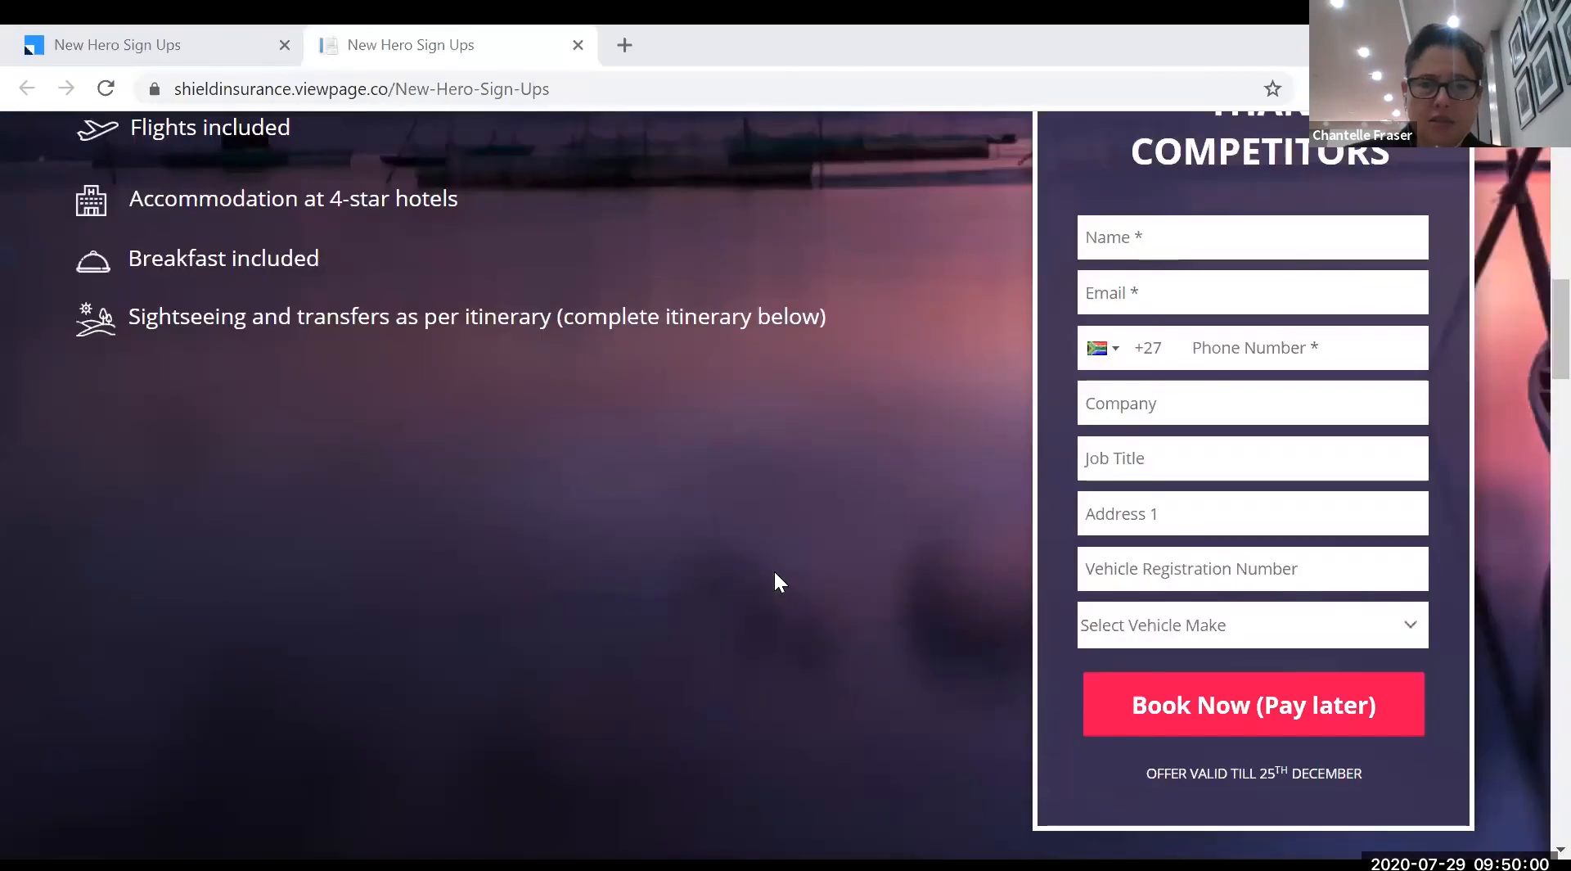
pyautogui.click(1200, 233)
pyautogui.write('Chantelle')
pyautogui.press('Tab')
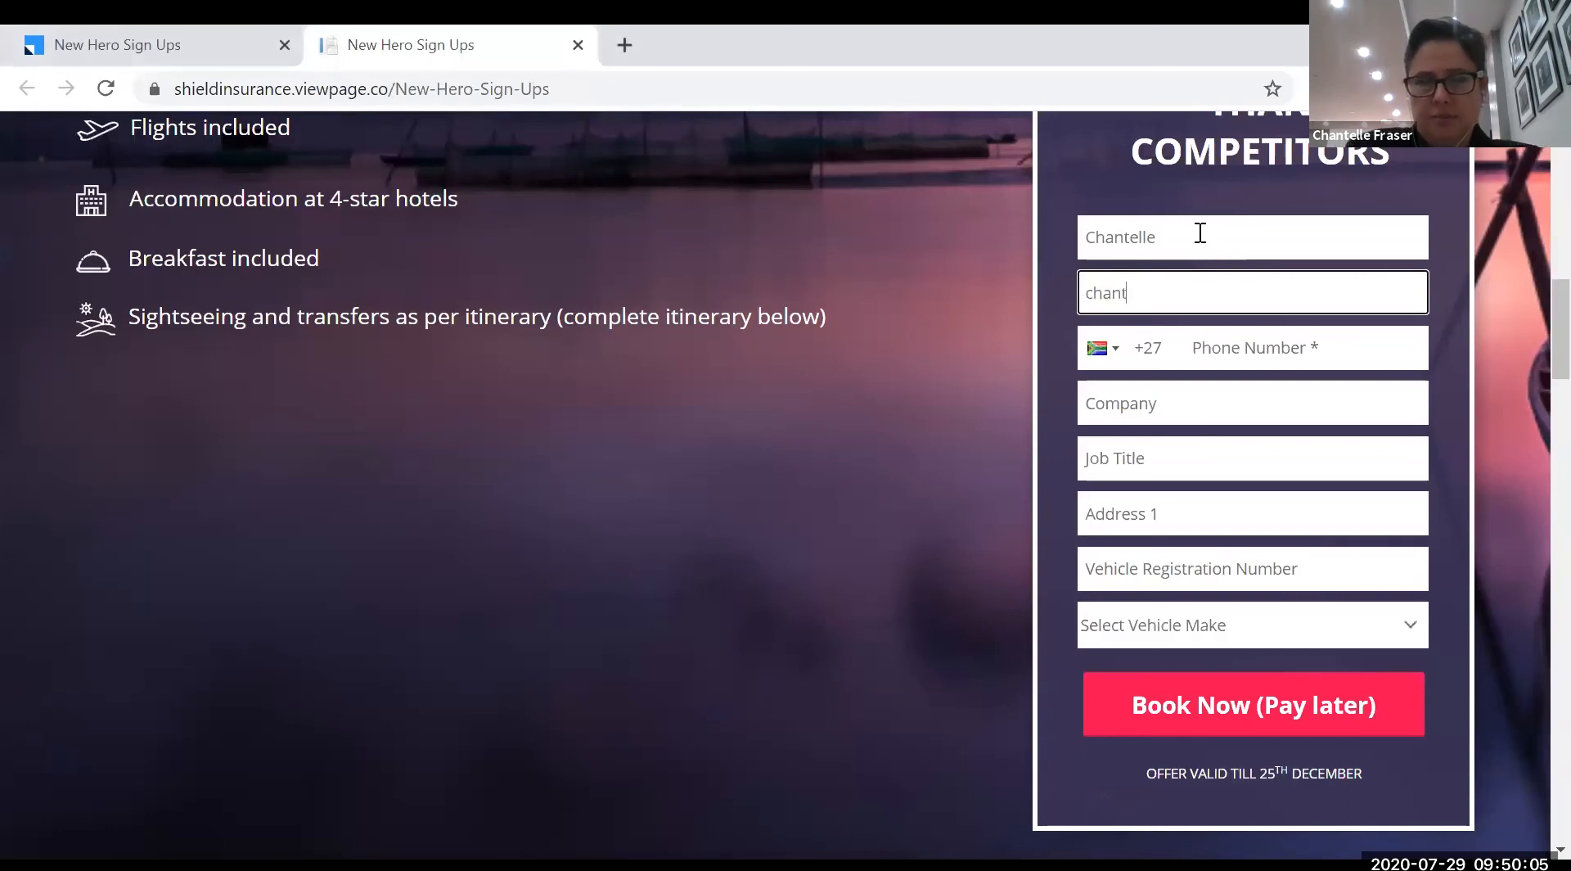
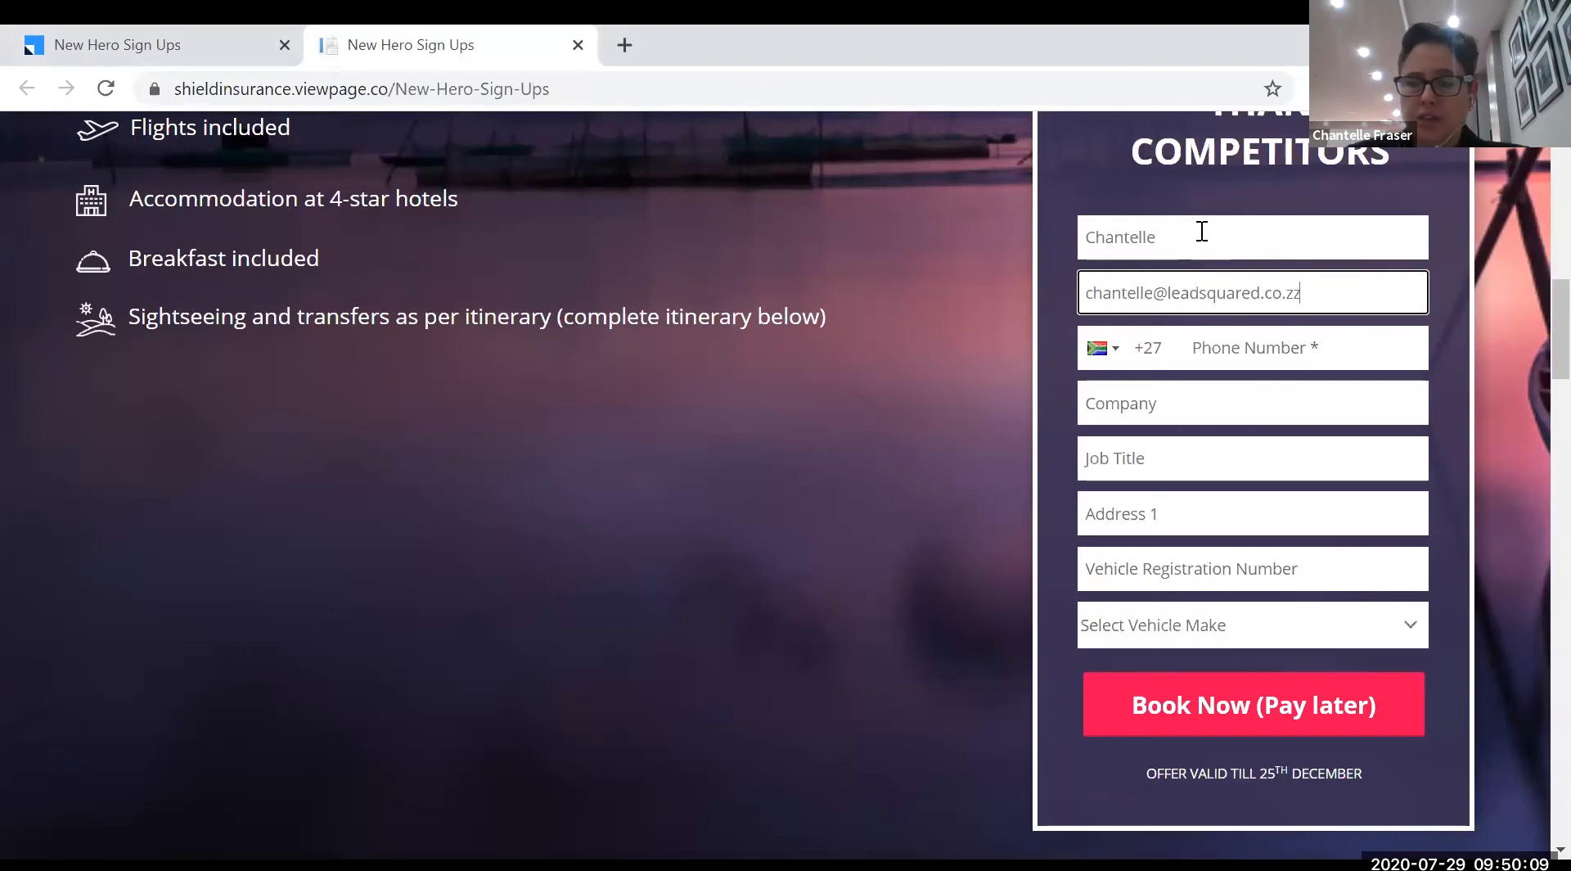
pyautogui.click(1246, 350)
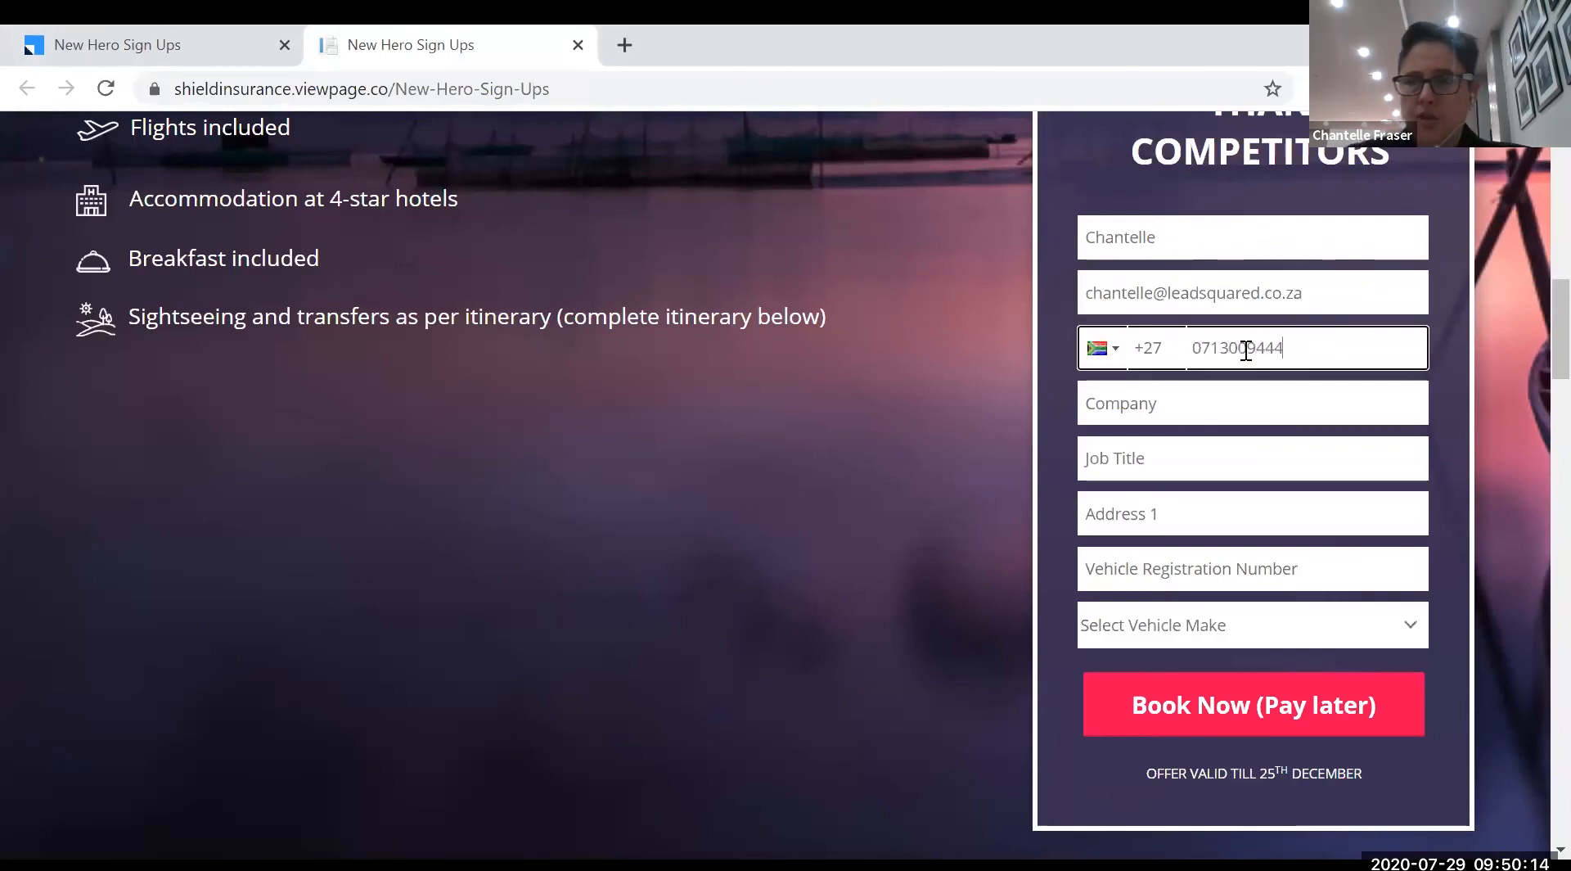
# - Enter 'test' for Company, Job Title and Address 1, add a registration, pick VW Polo, and submit
pyautogui.click(1262, 411)
pyautogui.write('test')
pyautogui.click(1233, 463)
pyautogui.write('test')
pyautogui.click(1204, 512)
pyautogui.write('test')
pyautogui.click(1279, 568)
pyautogui.write('BV65')
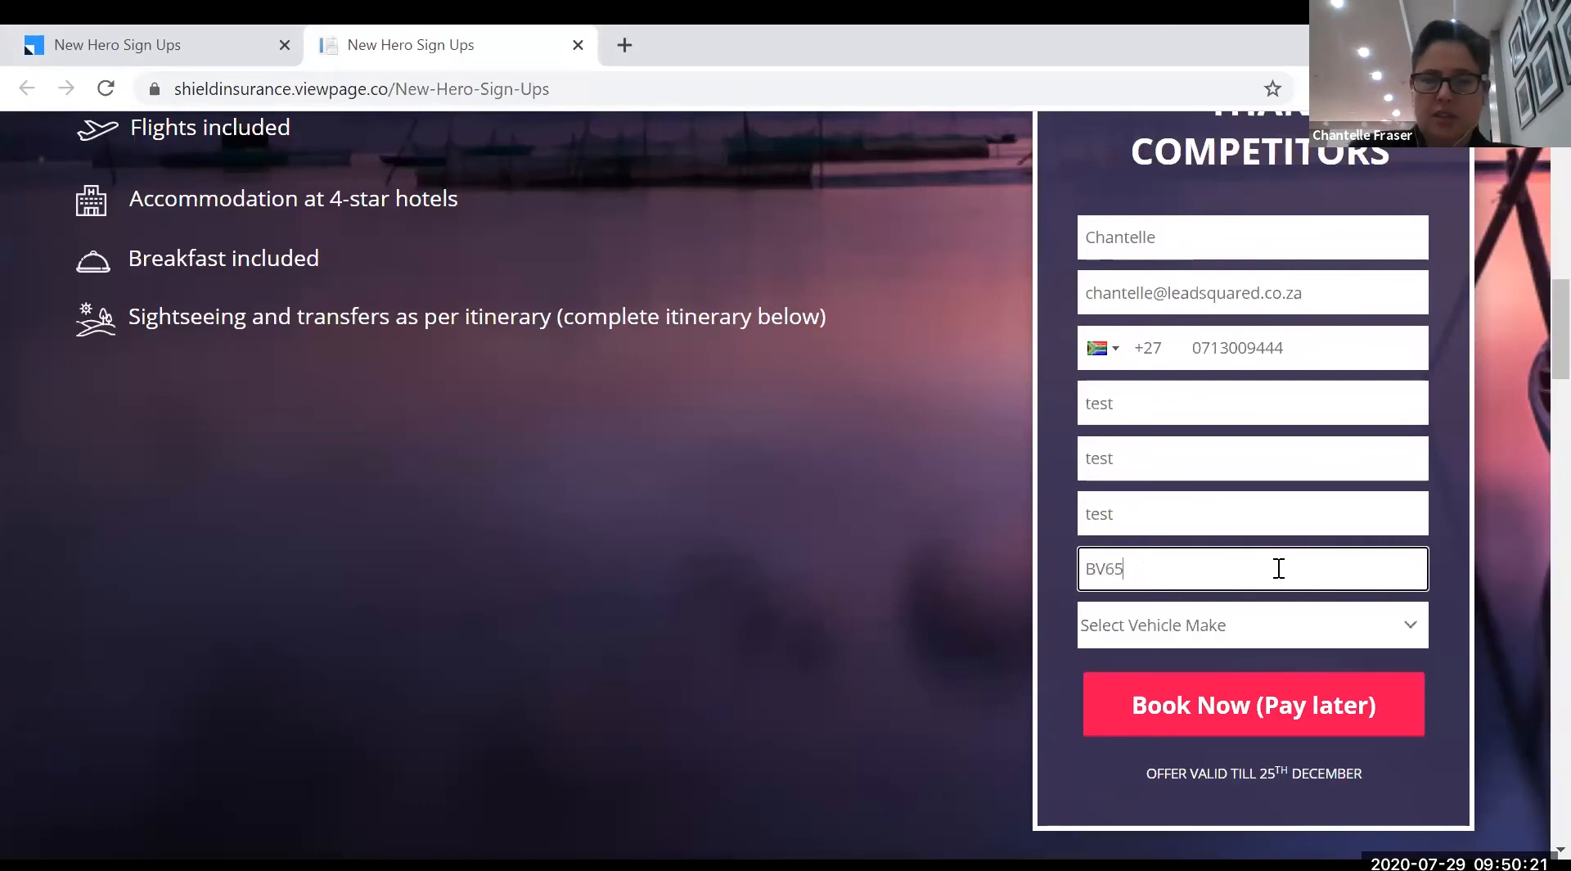
pyautogui.write('GP')
pyautogui.click(1287, 633)
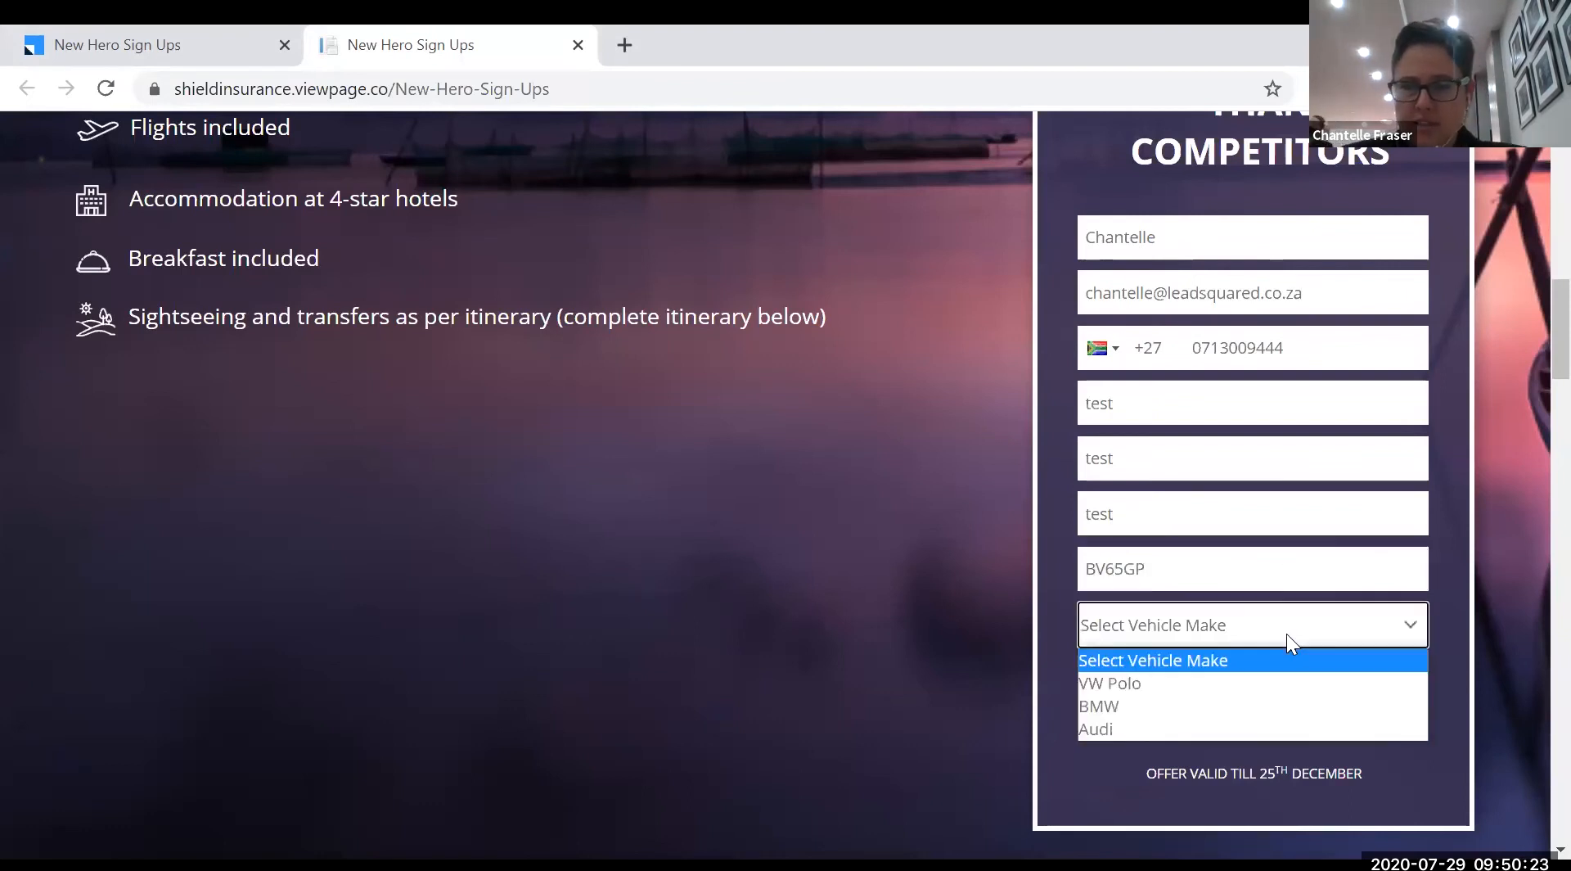
pyautogui.click(1193, 689)
pyautogui.click(1257, 710)
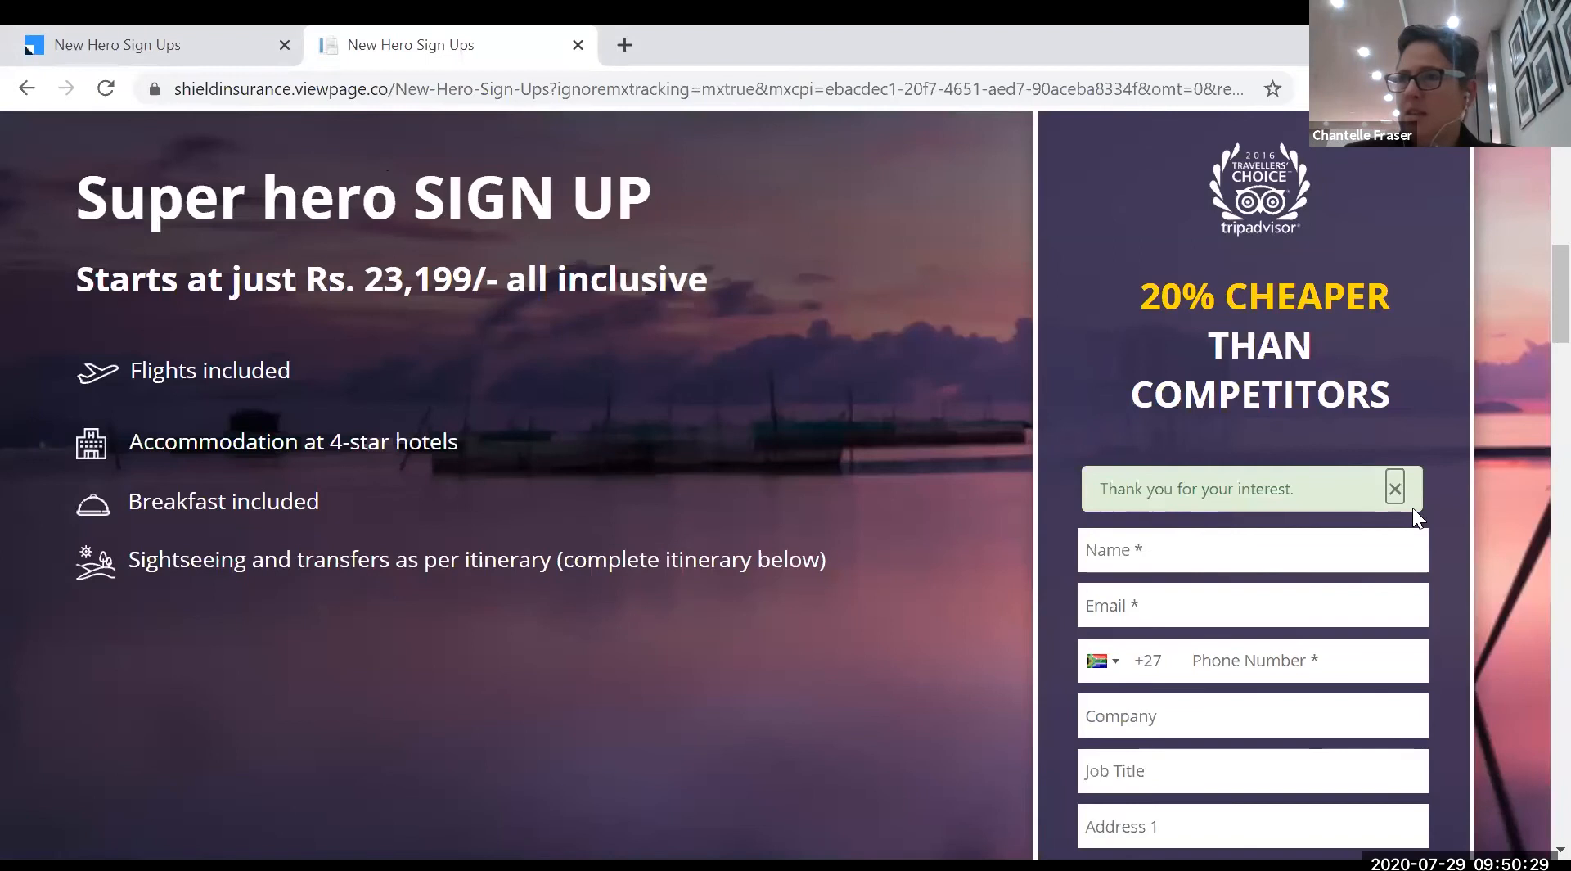
pyautogui.click(1411, 506)
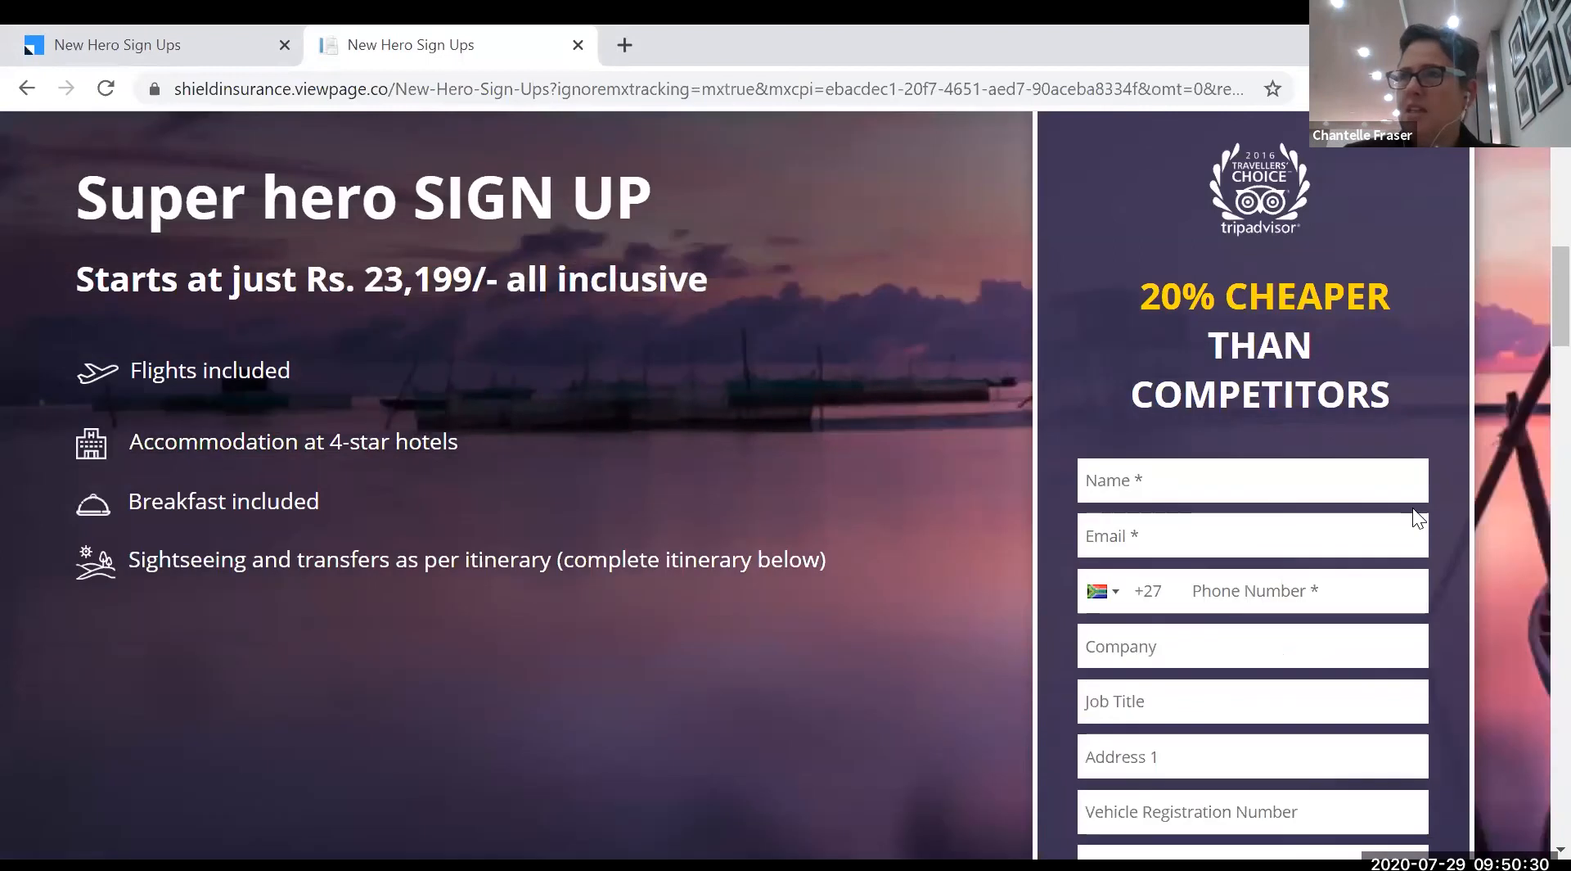
# - Close the live page's browser tab and the Landing Page Published dialog
pyautogui.click(578, 45)
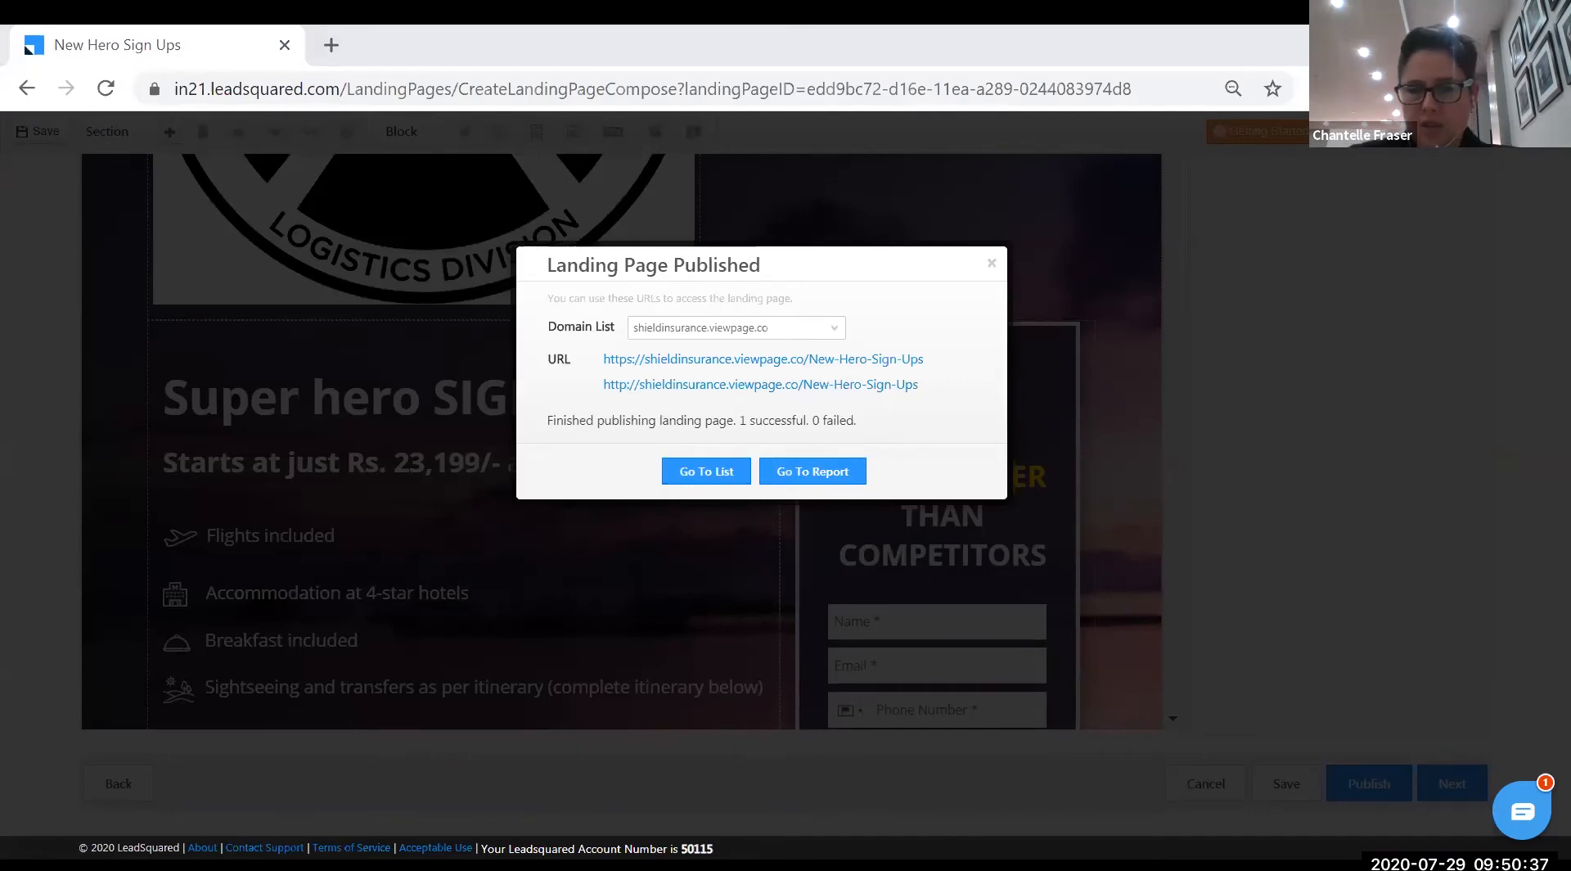
pyautogui.click(991, 266)
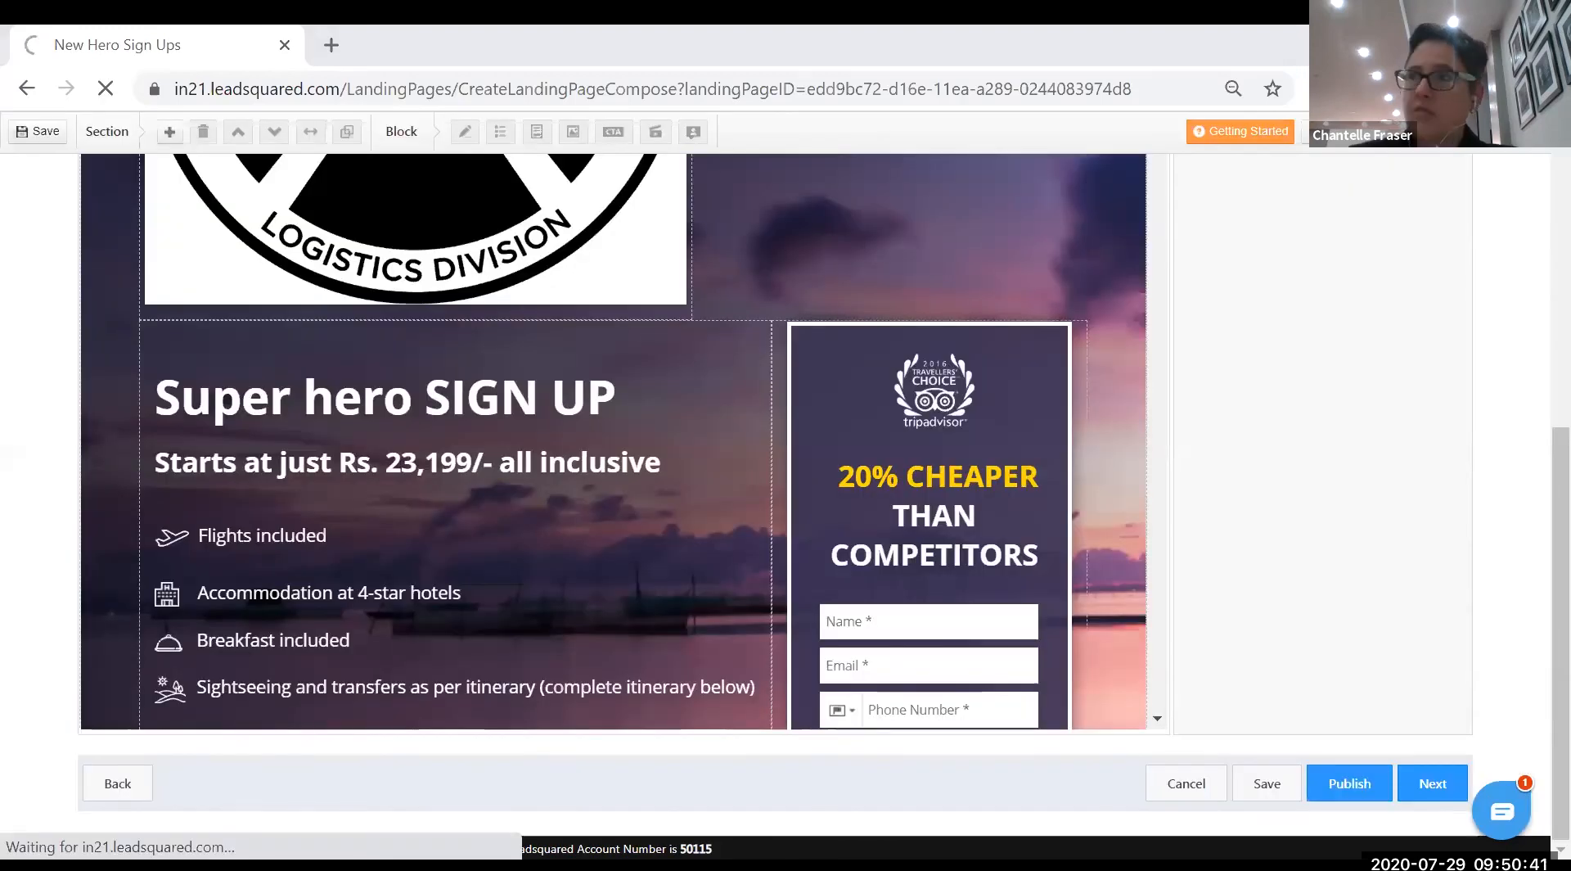
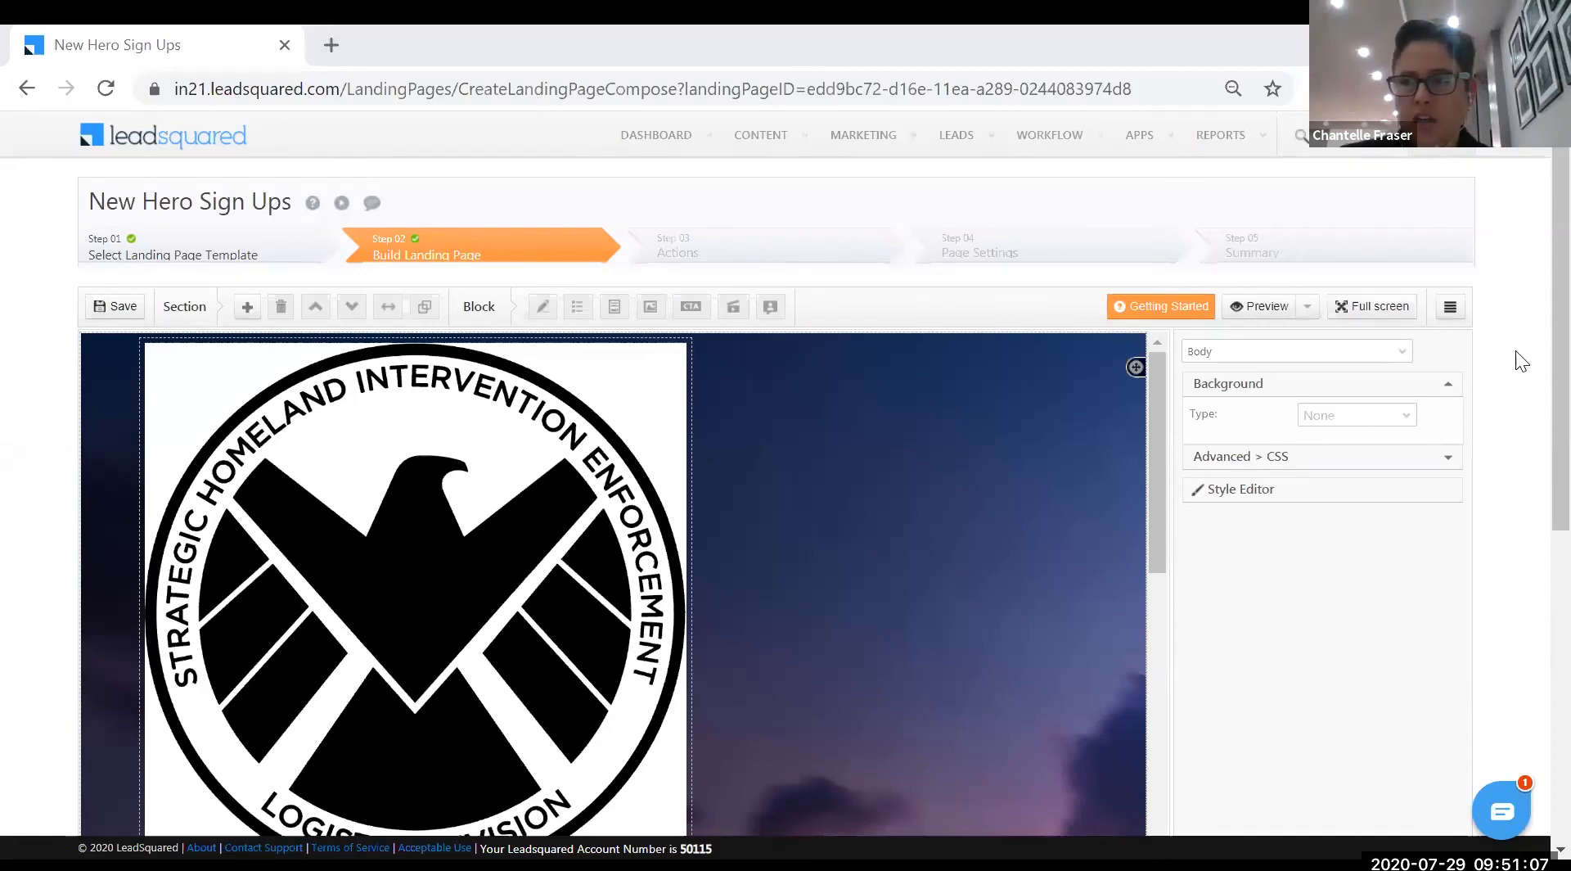
# - Advance to Step 03 Actions and type sample text into the Thank You message box
pyautogui.scroll(-5, 1293, 579)
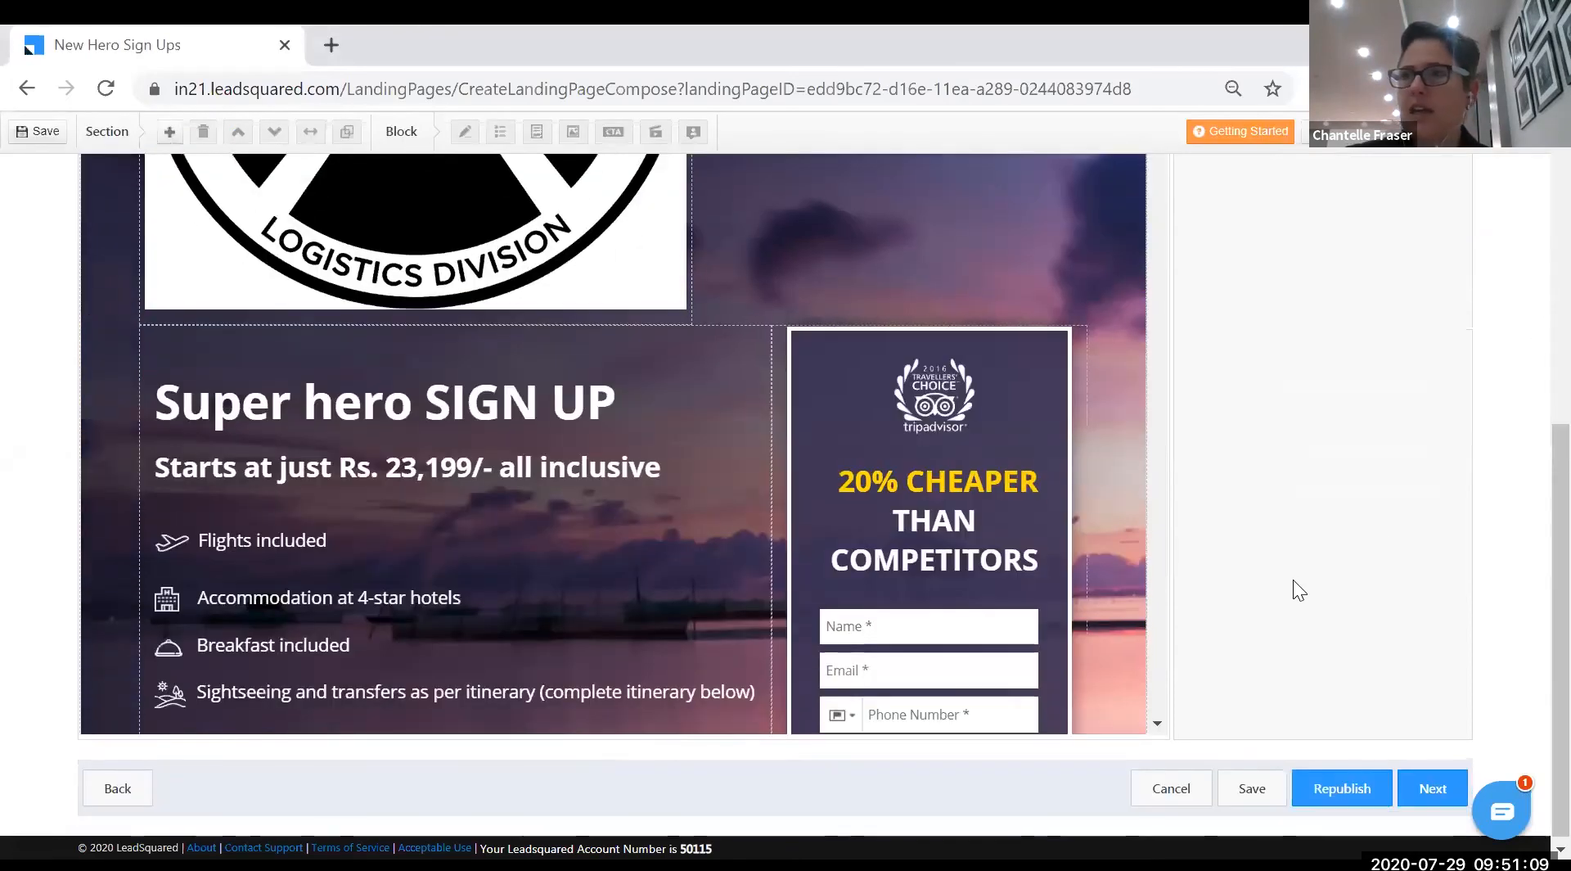
pyautogui.scroll(-1, 1293, 597)
pyautogui.click(1425, 789)
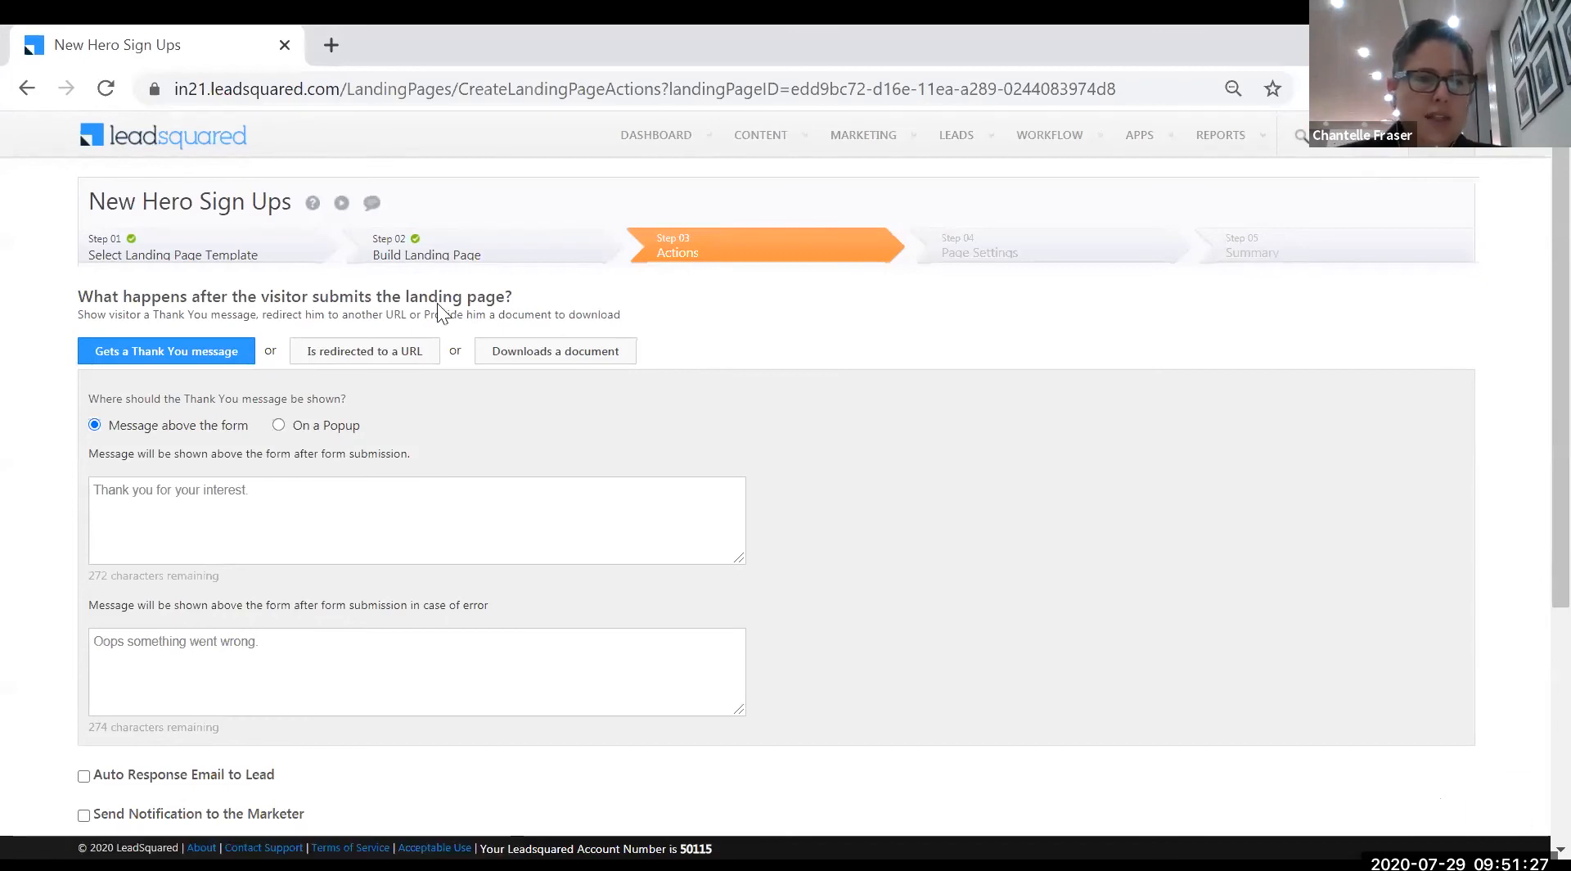
pyautogui.moveTo(78, 296); pyautogui.dragTo(514, 298)
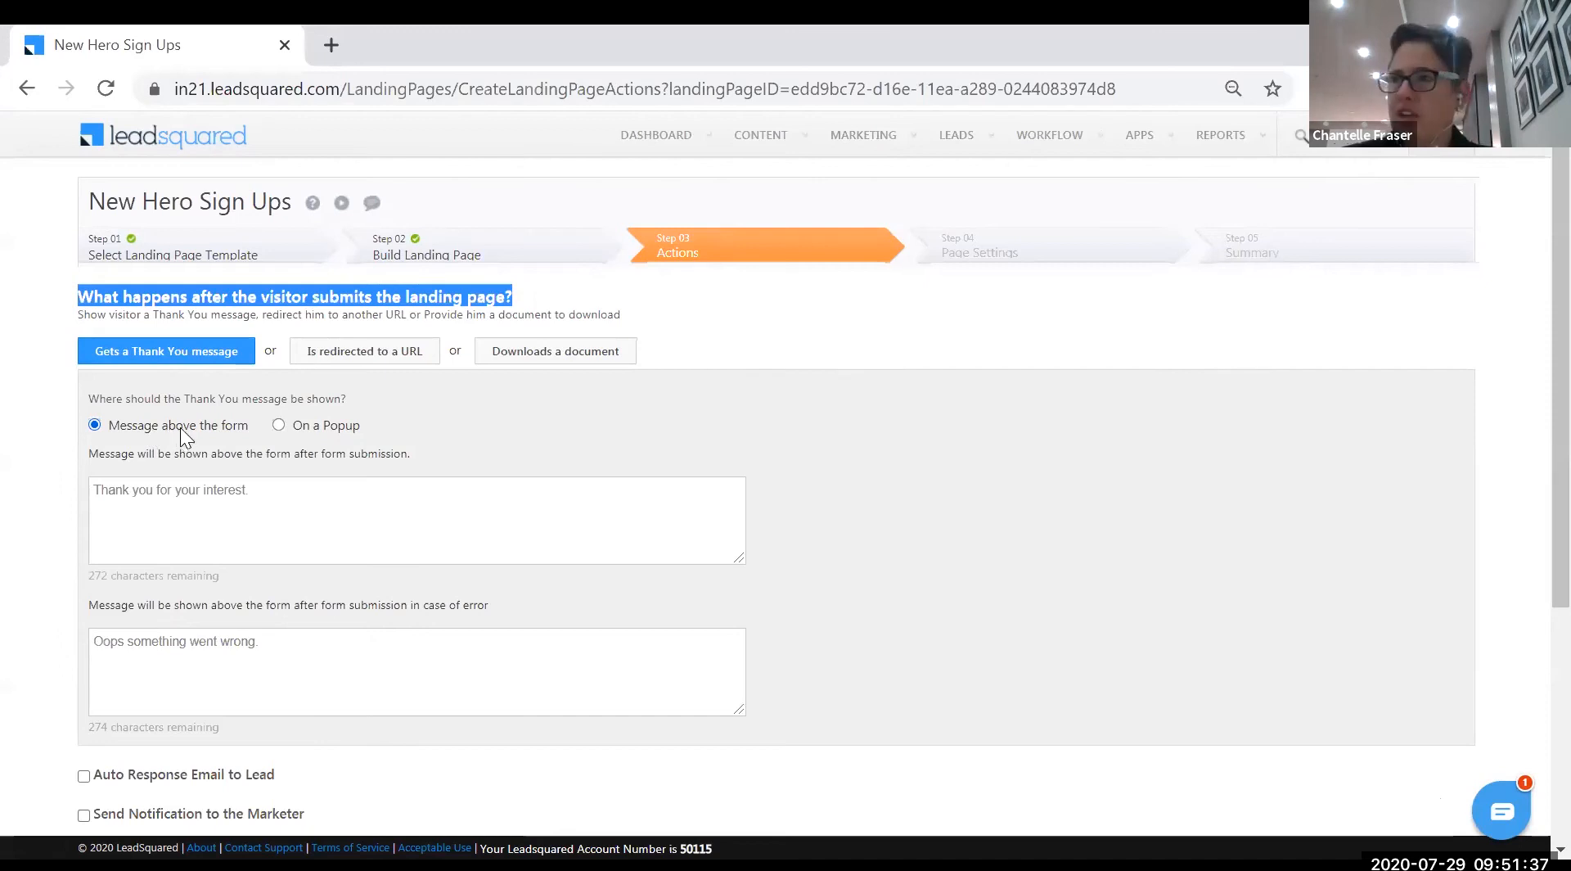
pyautogui.click(280, 493)
pyautogui.write('jdlfjlajlajf')
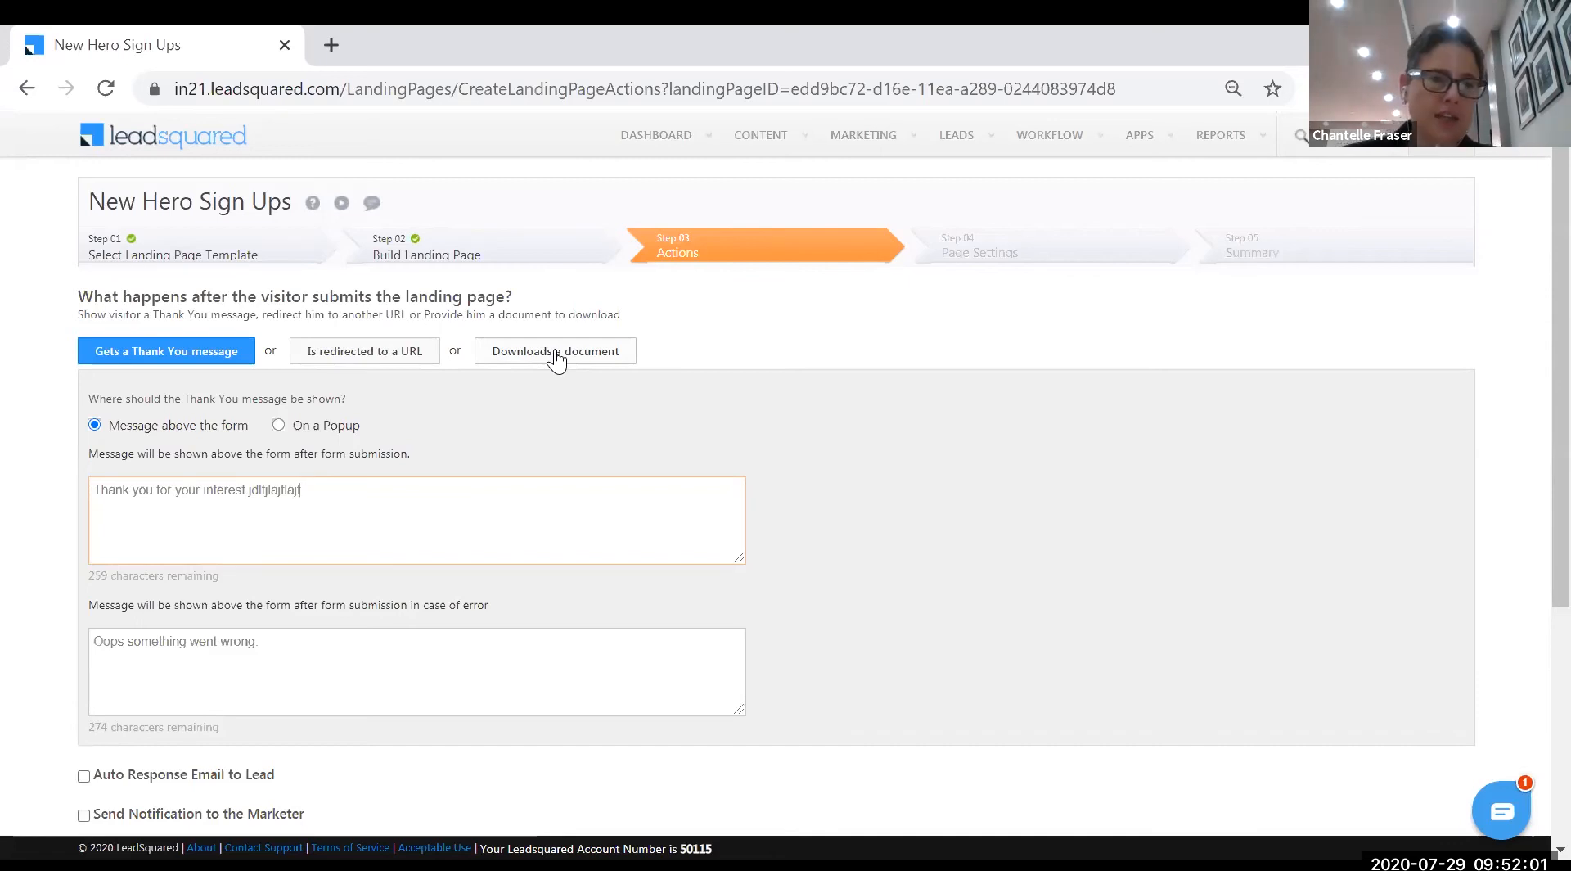
pyautogui.scroll(-3, 501, 516)
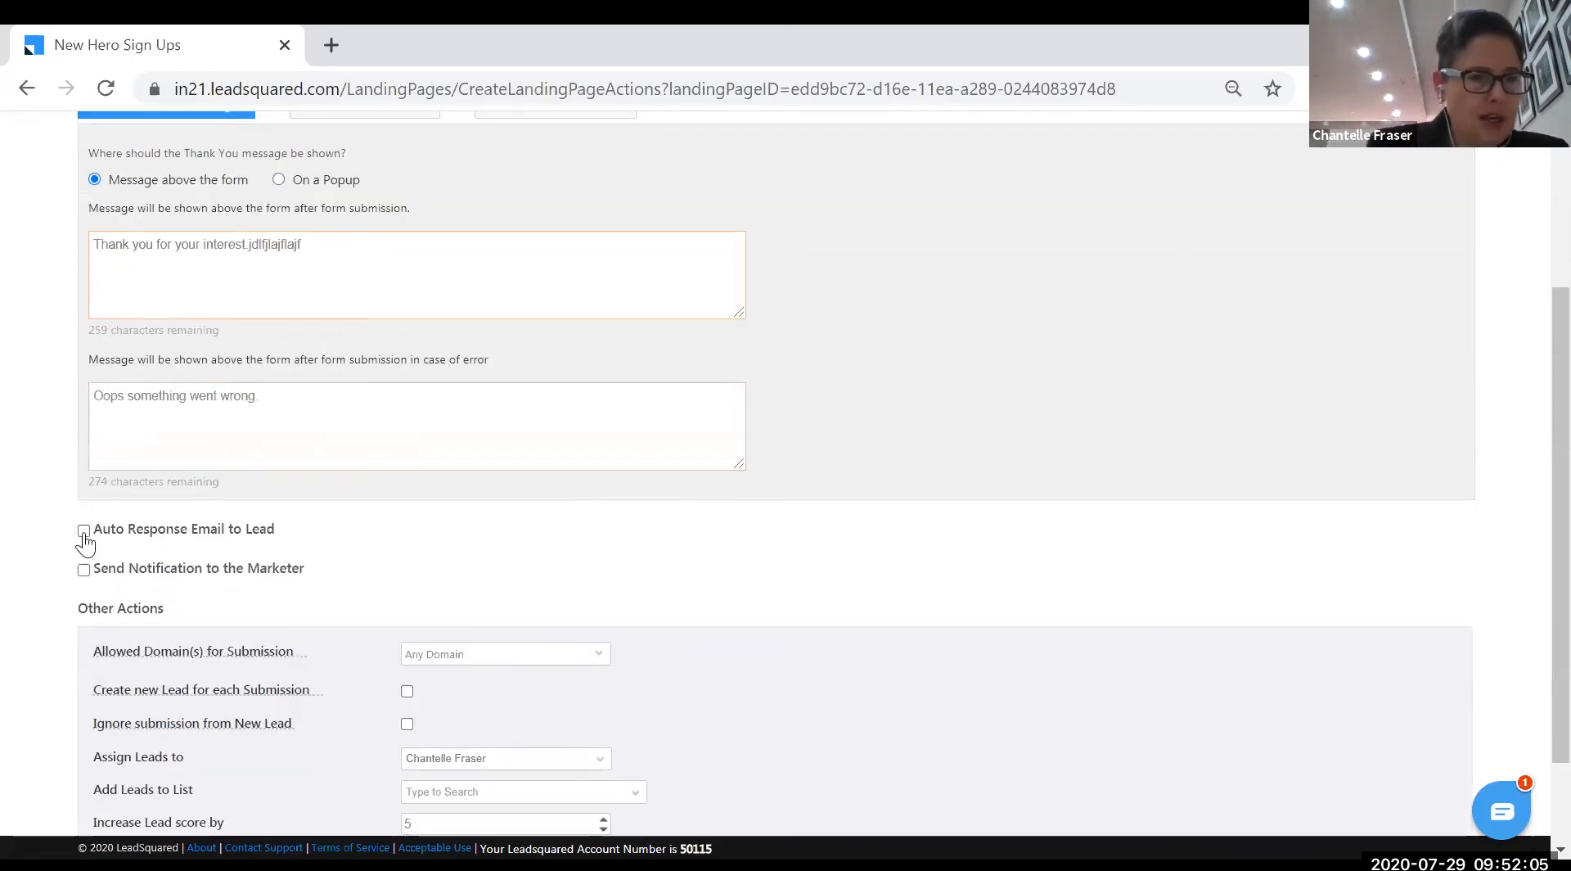
# - Enable Auto Response Email to Lead and choose a different team member as AutoResponder_From sender
pyautogui.click(83, 530)
pyautogui.scroll(-2, 341, 612)
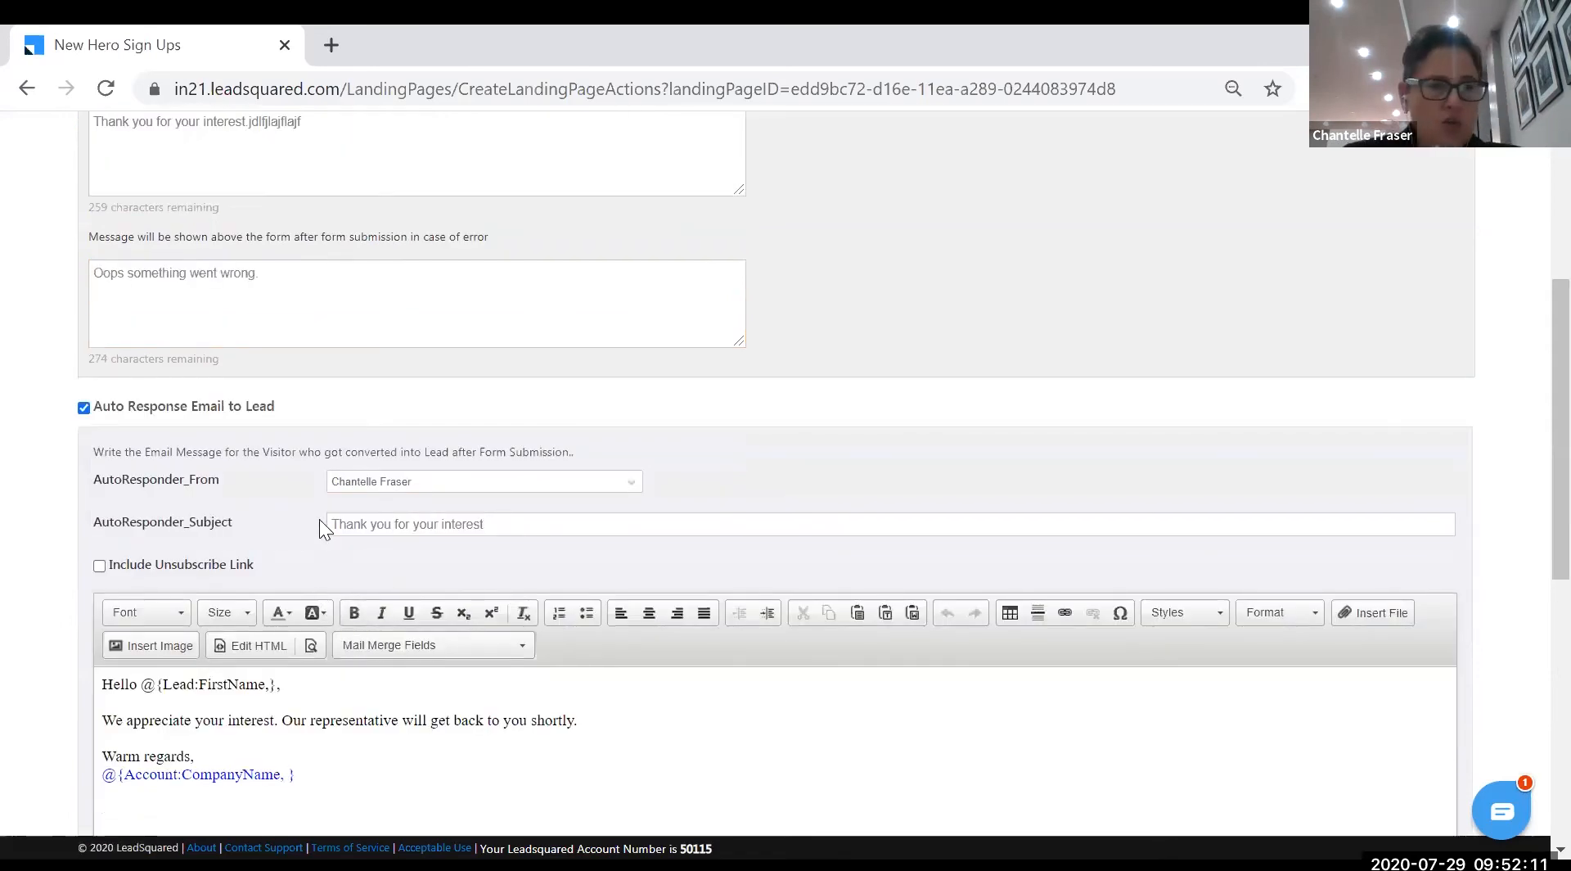
pyautogui.click(635, 491)
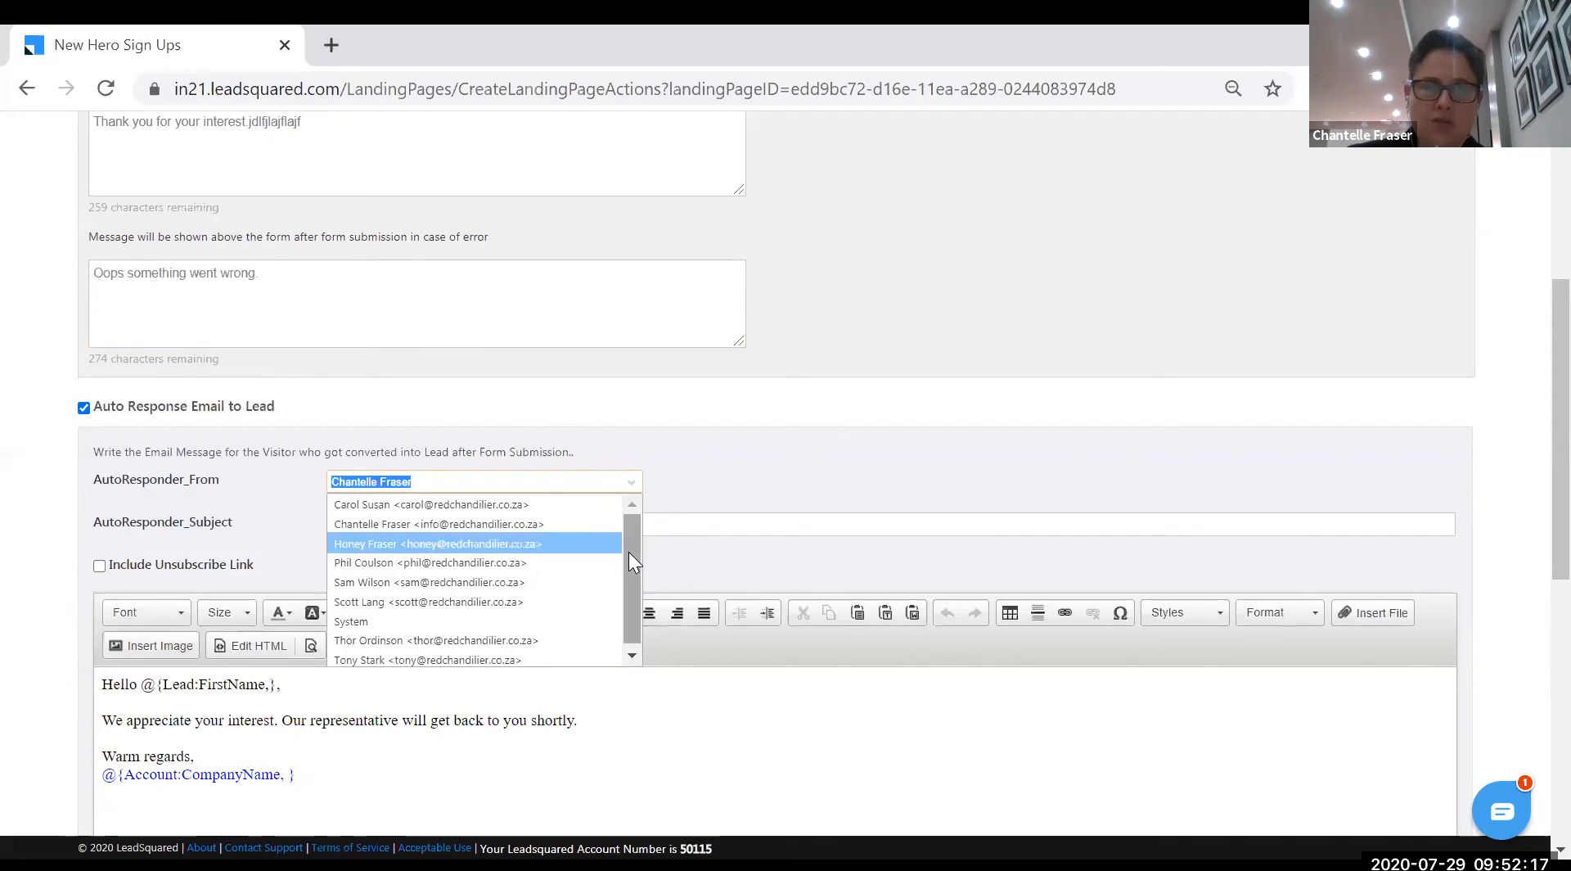
pyautogui.moveTo(634, 612); pyautogui.dragTo(628, 524)
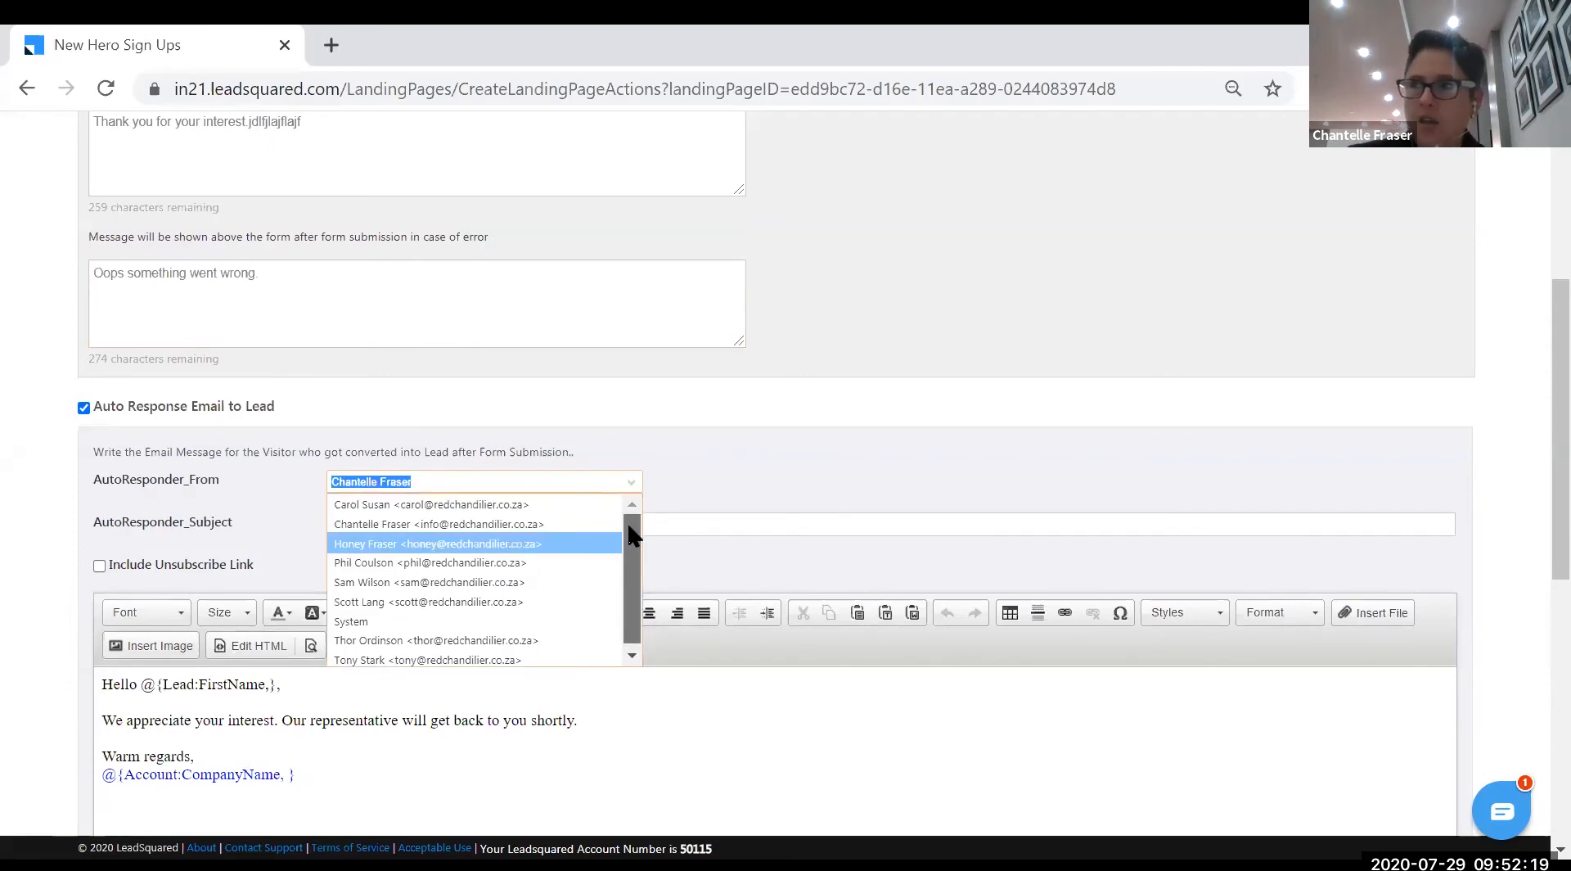
pyautogui.click(426, 563)
# - Append 'test' to the subject, insert 'We are so glad you want to be a super hero.', delete the CompanyName line
pyautogui.scroll(-3, 546, 438)
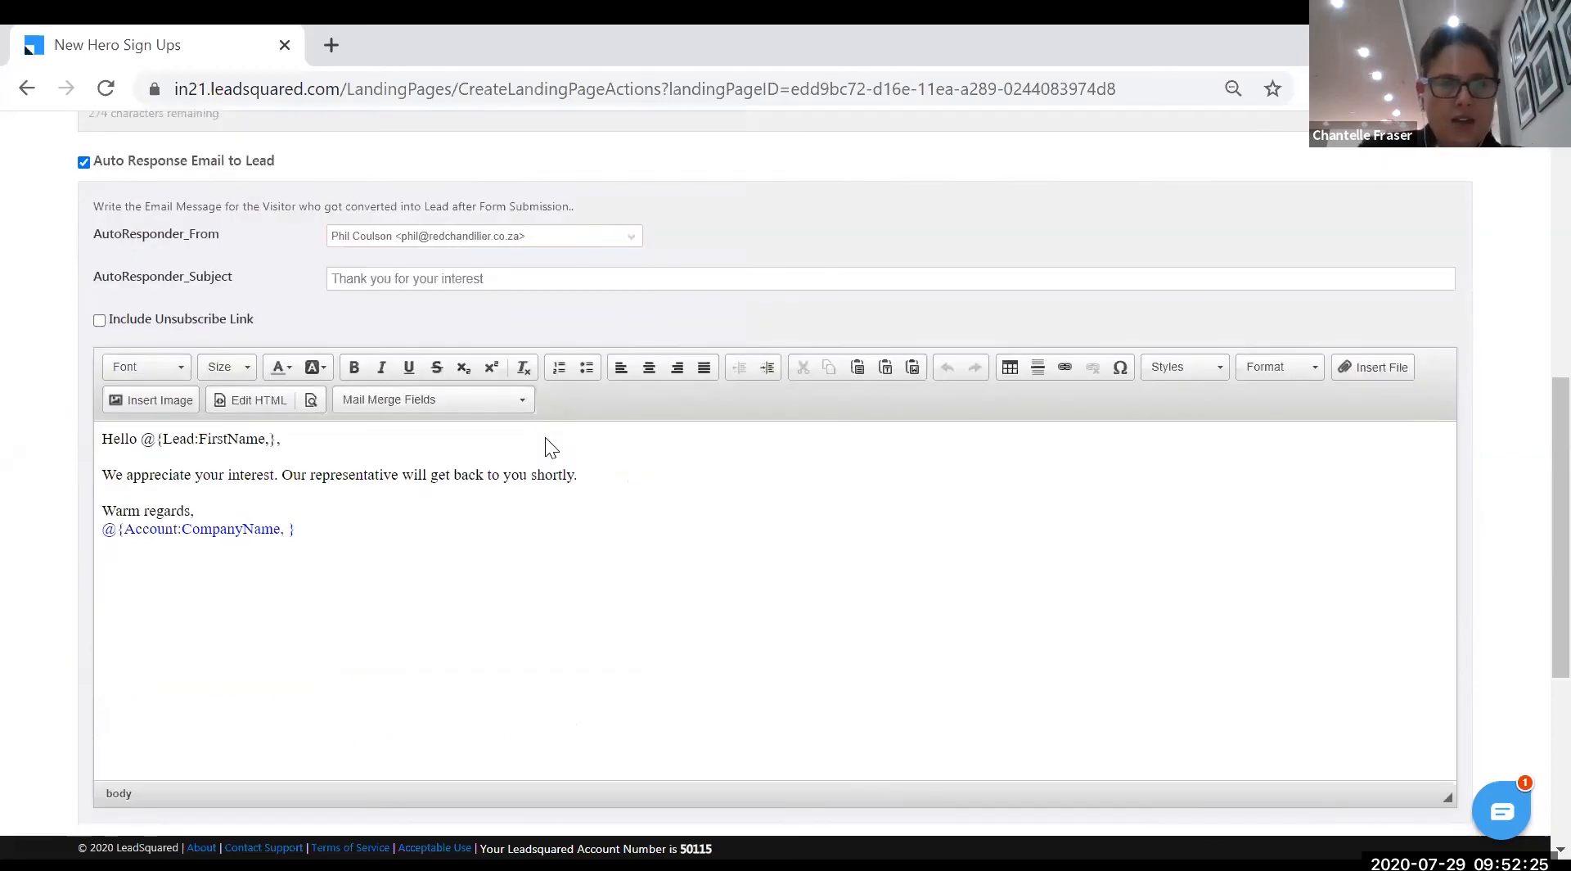
pyautogui.write('test')
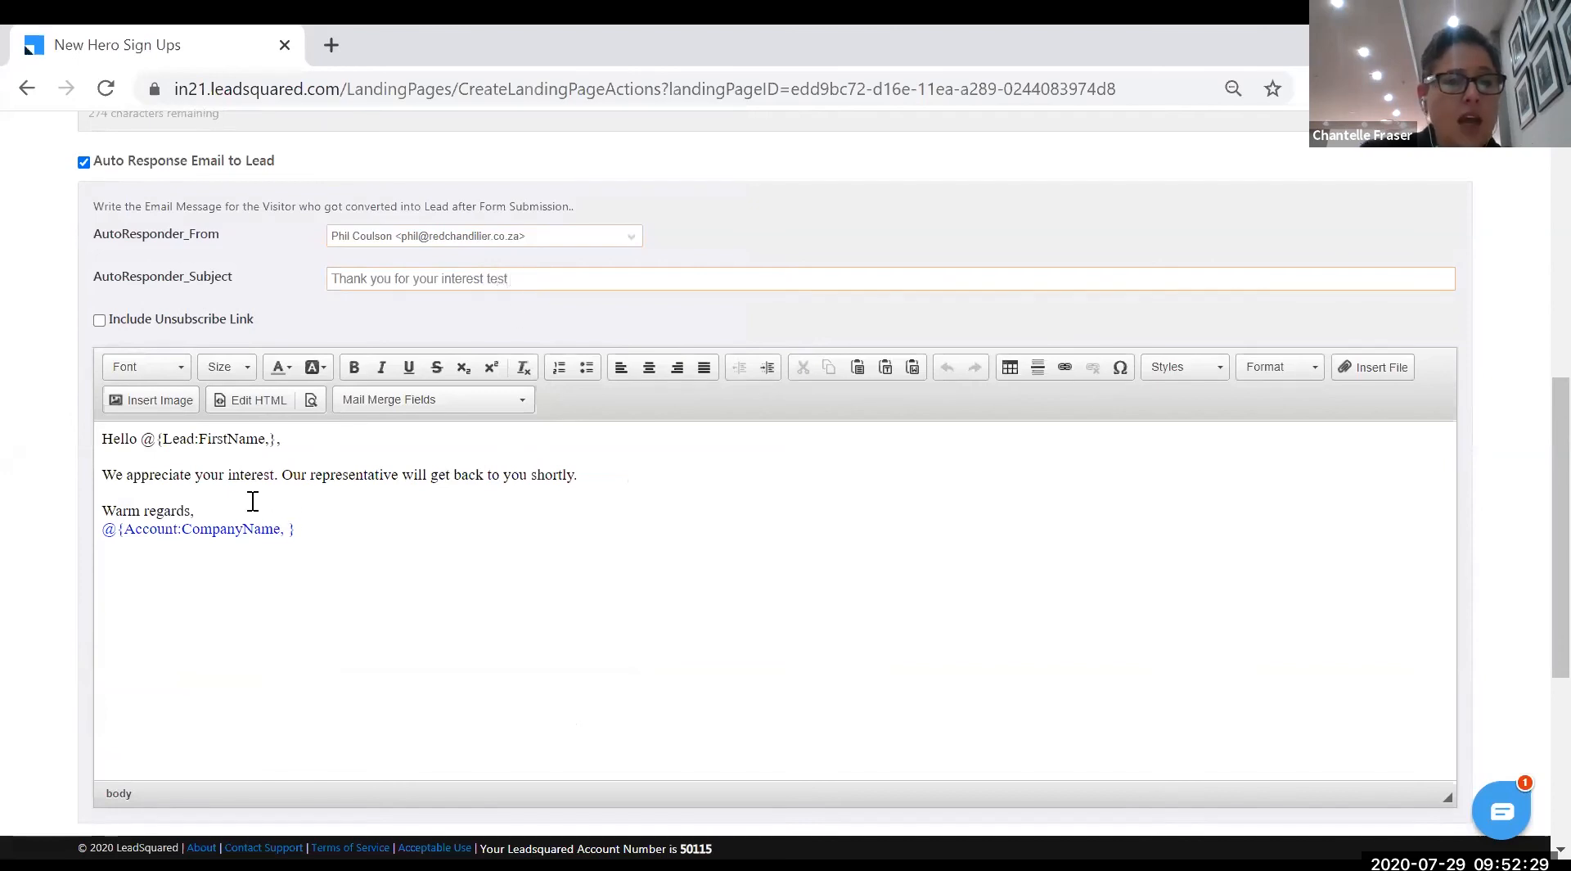
pyautogui.click(108, 472)
pyautogui.write('We are so glad you w')
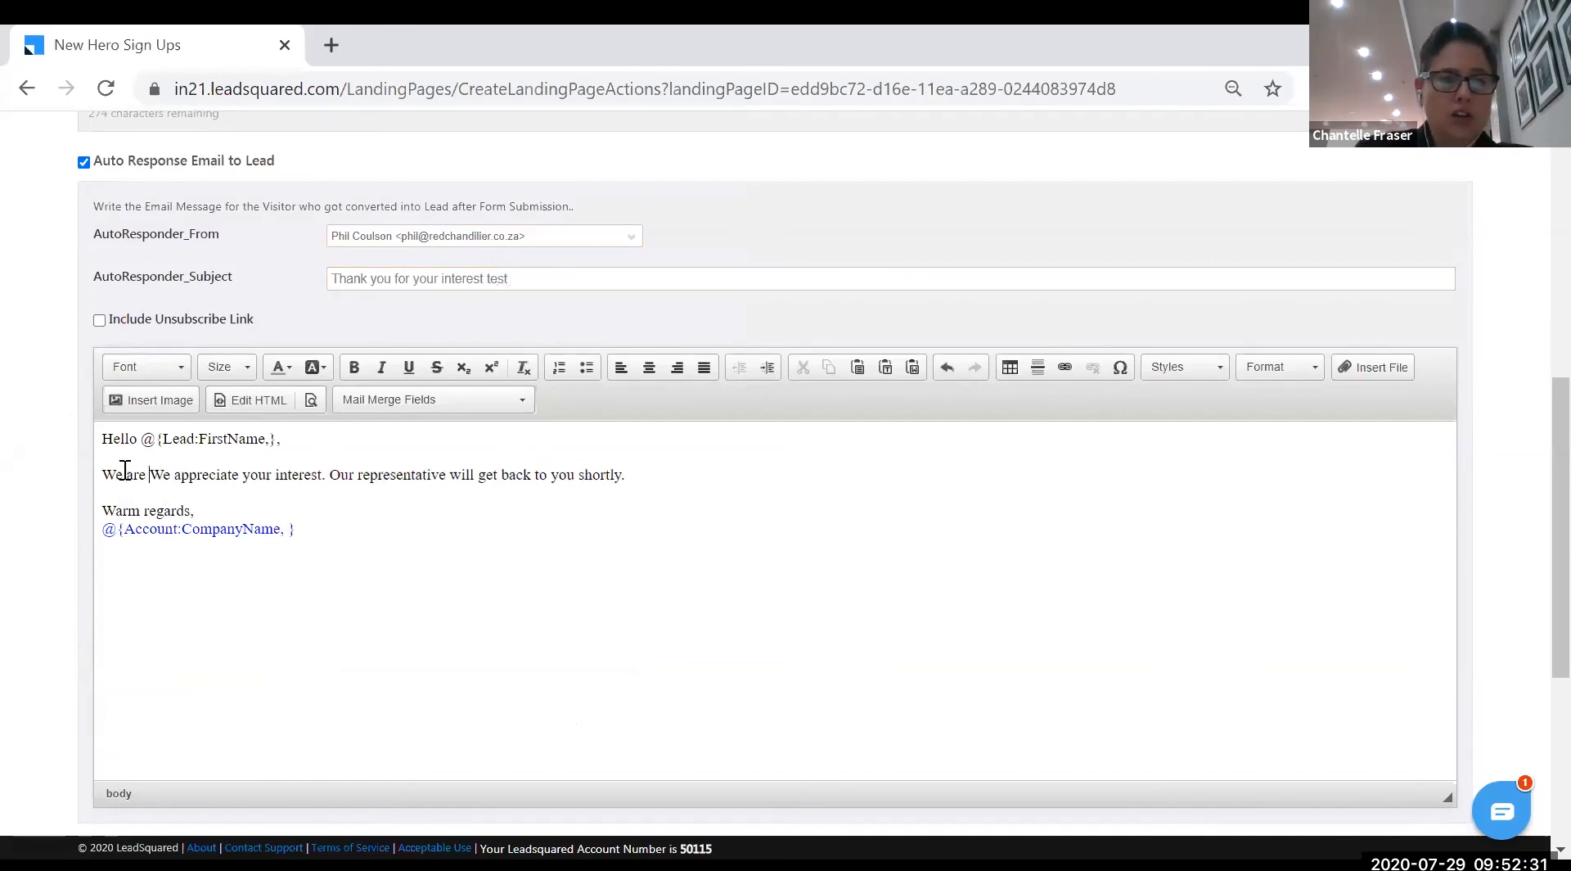
pyautogui.write('ant to be a suer')
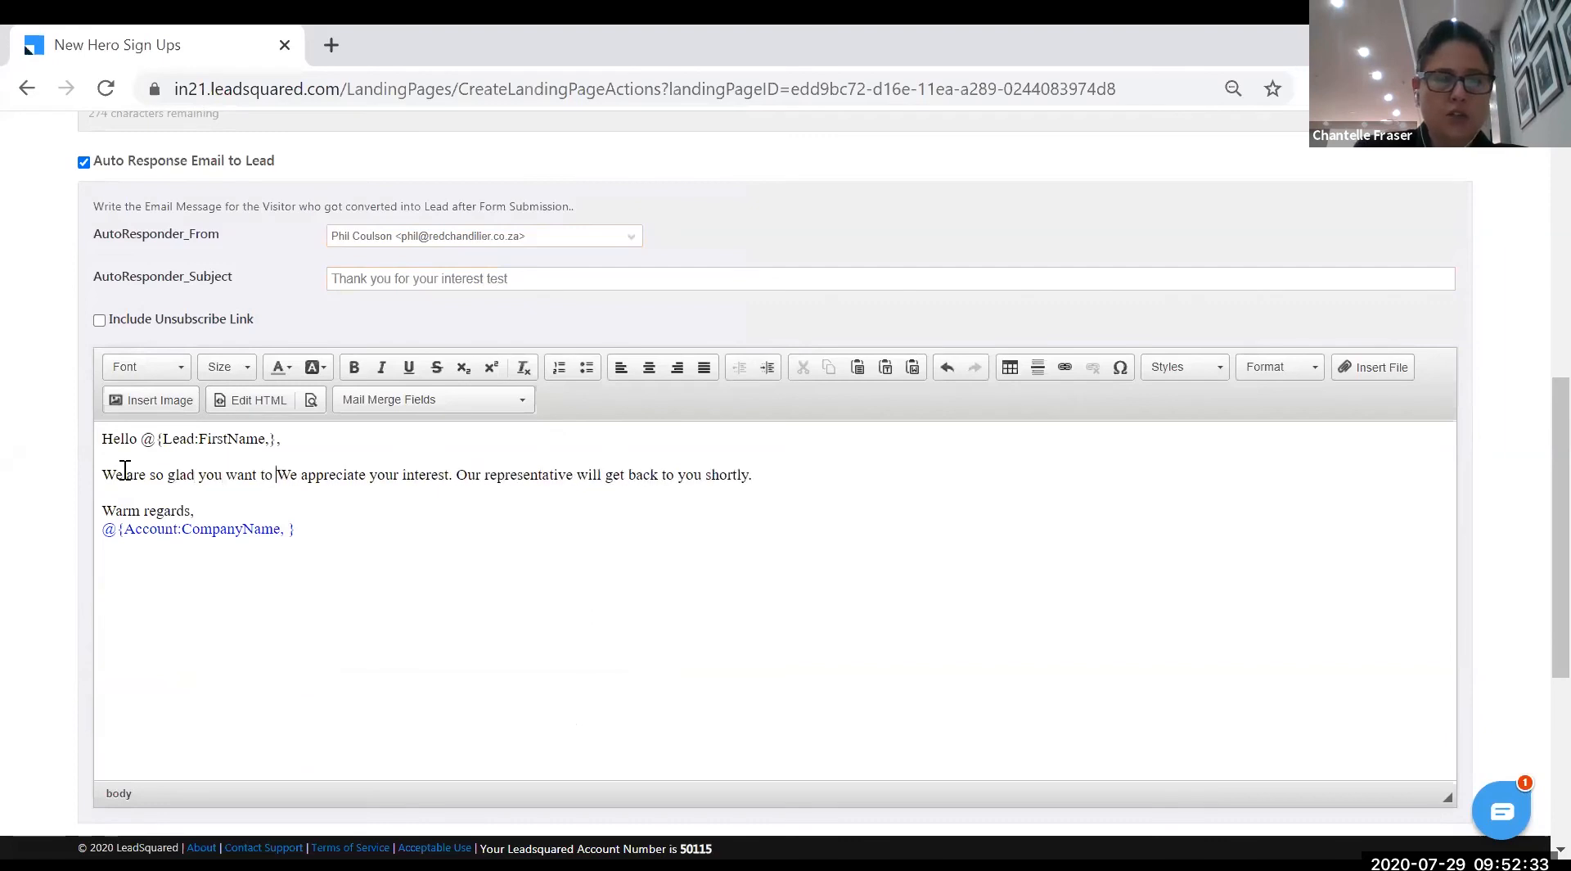
pyautogui.press('BackSpace')
pyautogui.press('BackSpace')
pyautogui.write('per hero')
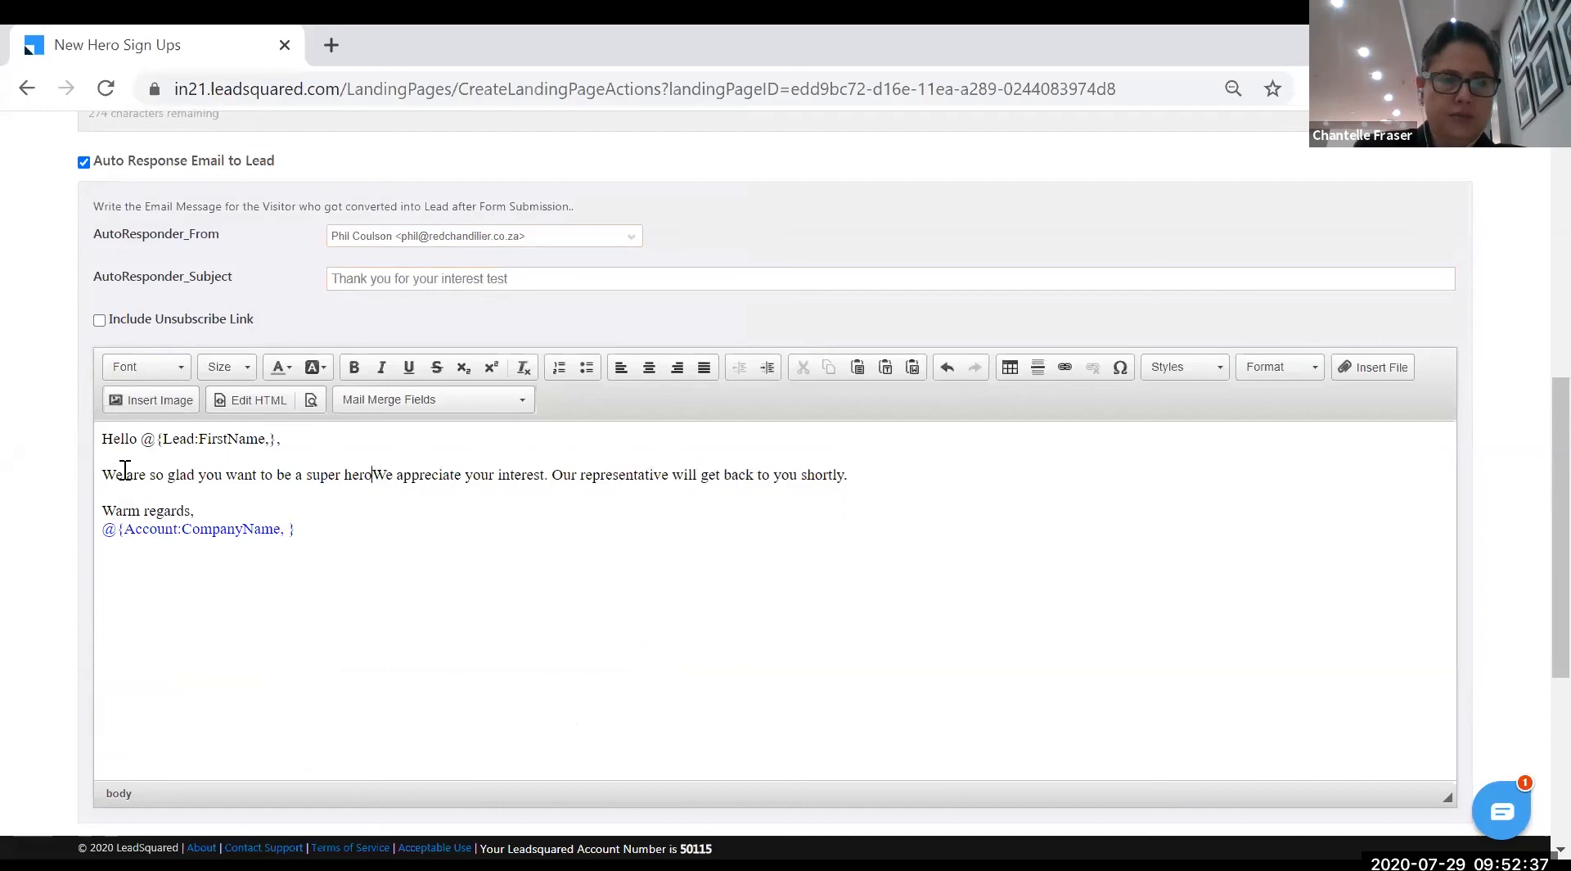
pyautogui.write('.')
pyautogui.press('Return')
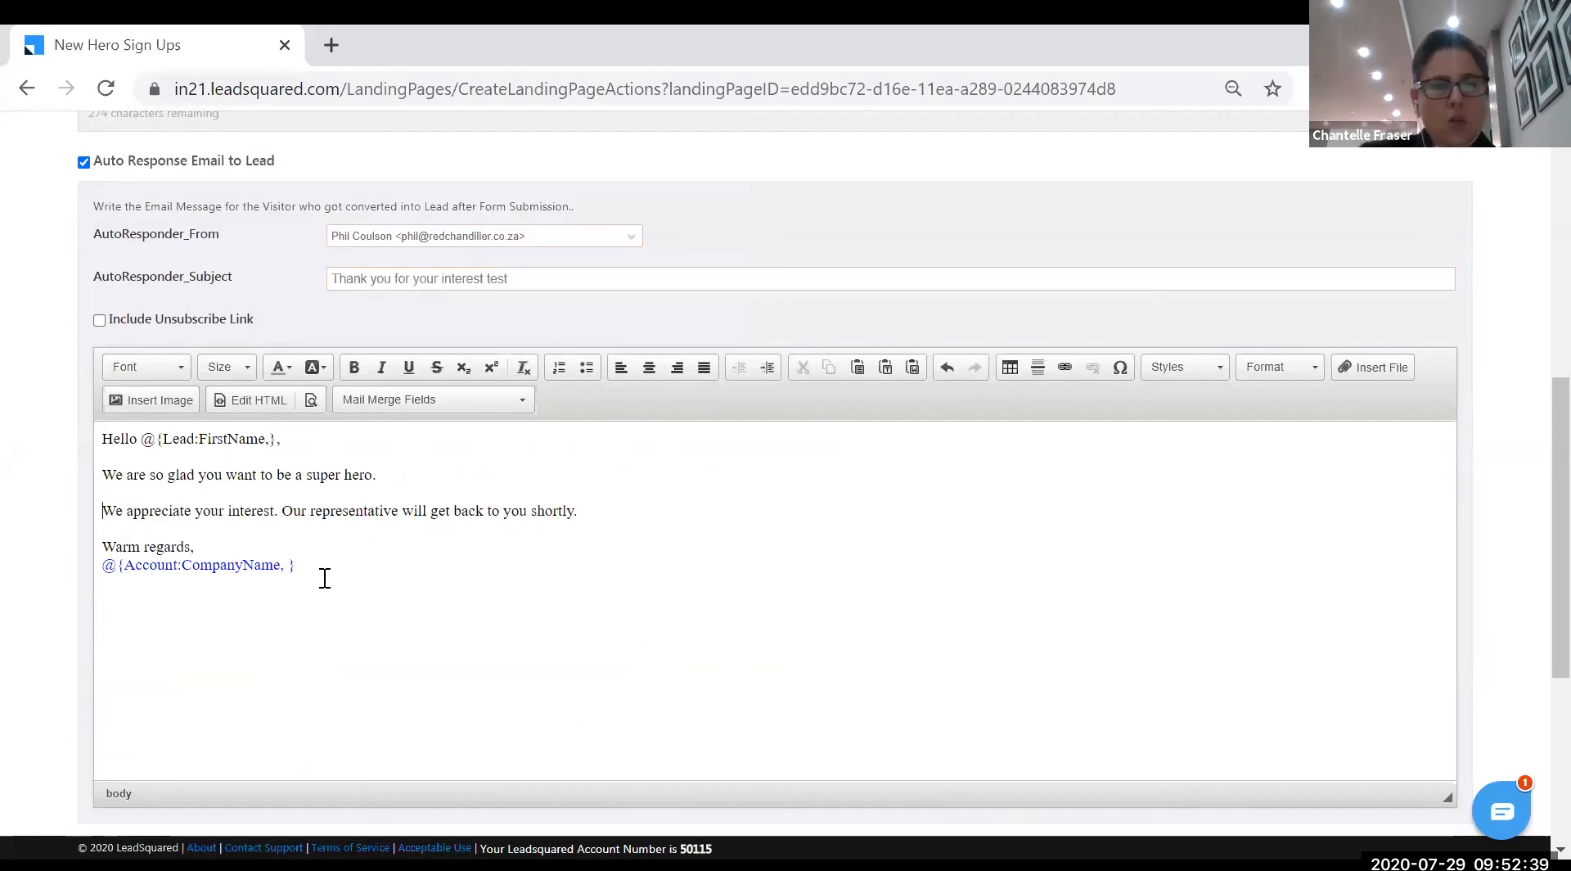
pyautogui.tripleClick(159, 565)
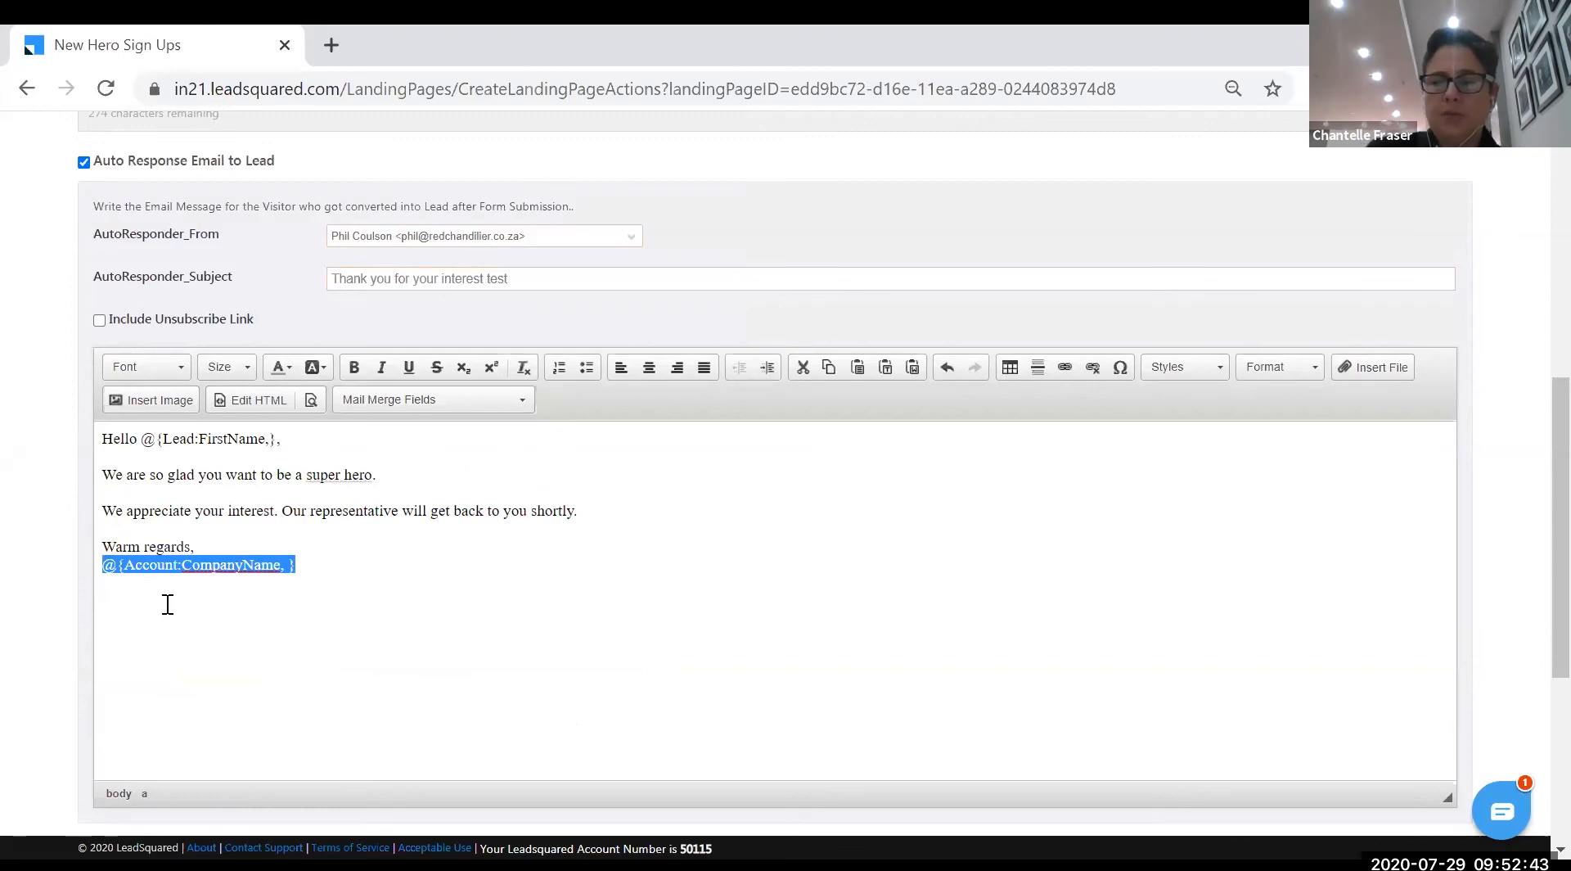
pyautogui.press('BackSpace')
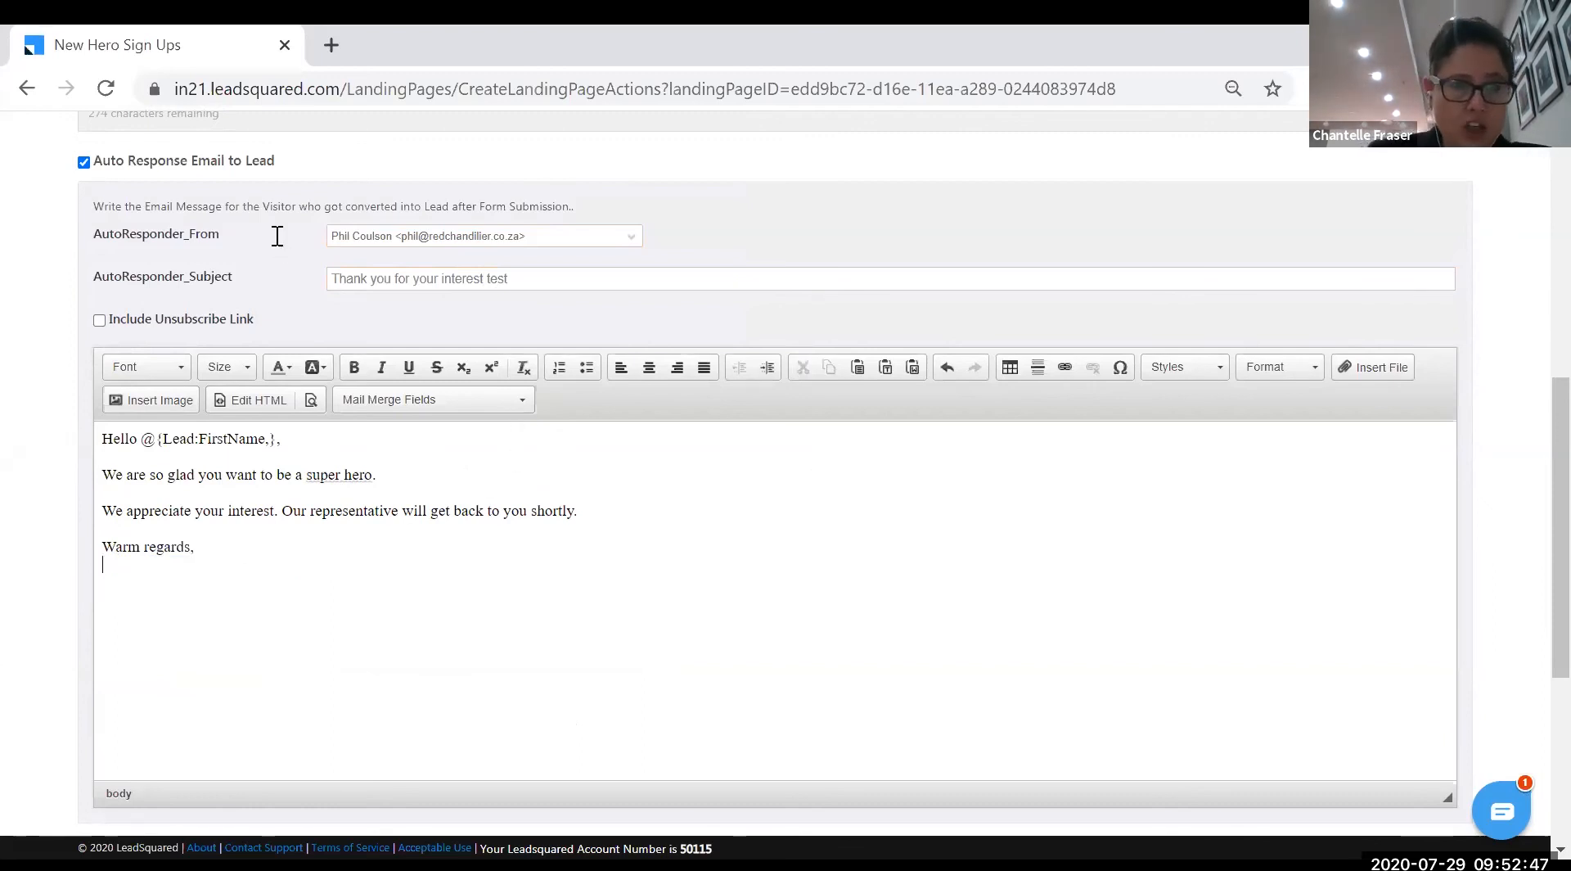
pyautogui.click(515, 399)
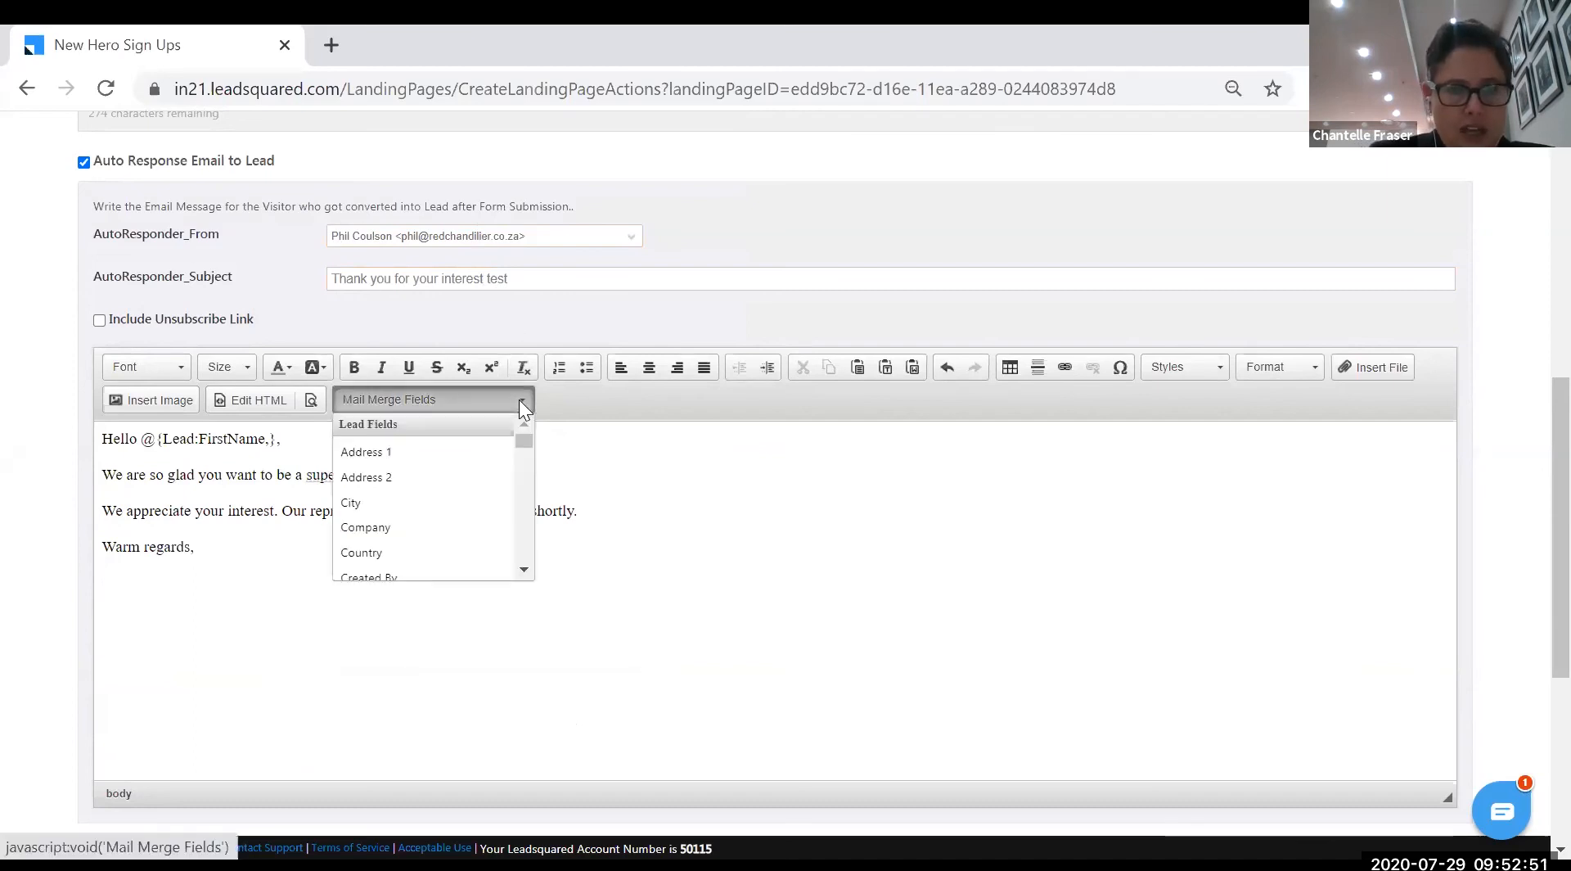
pyautogui.moveTo(525, 435); pyautogui.dragTo(527, 552)
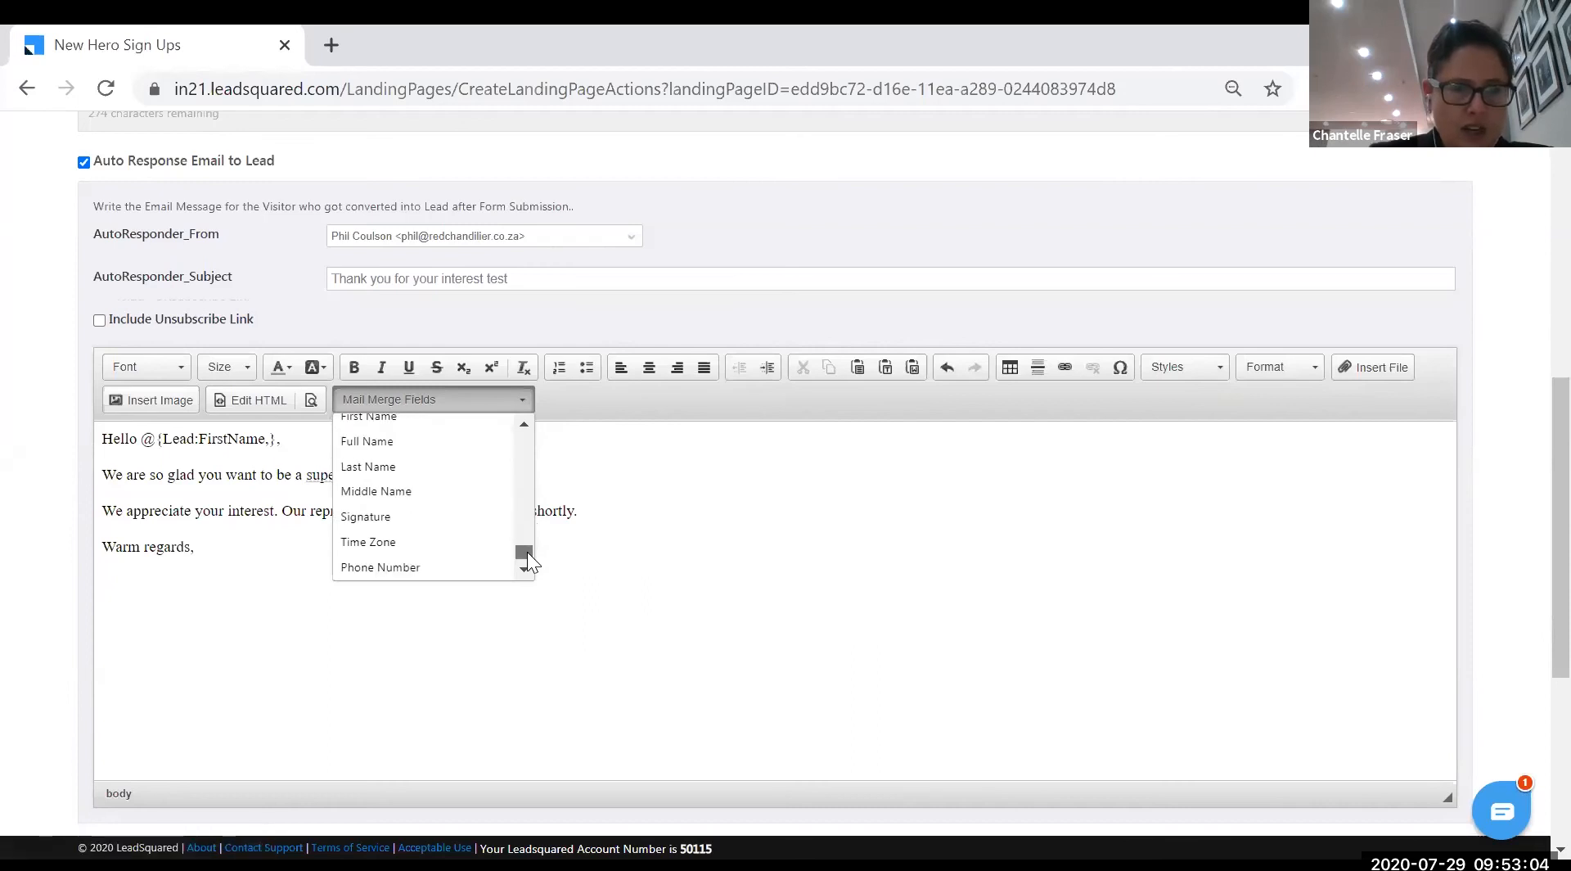
pyautogui.click(401, 518)
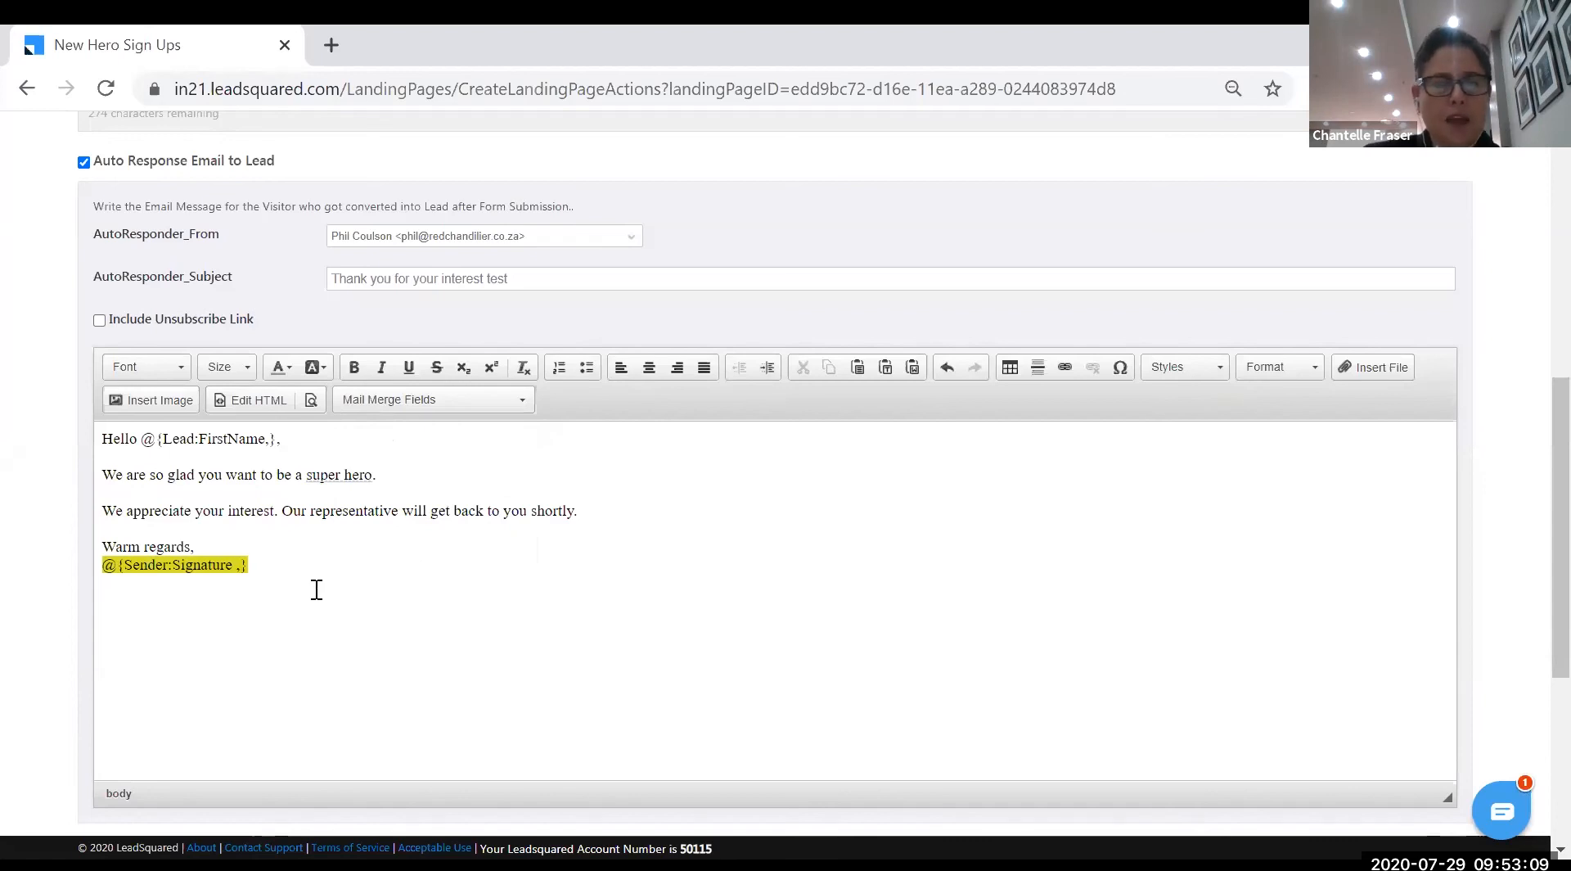
pyautogui.click(514, 481)
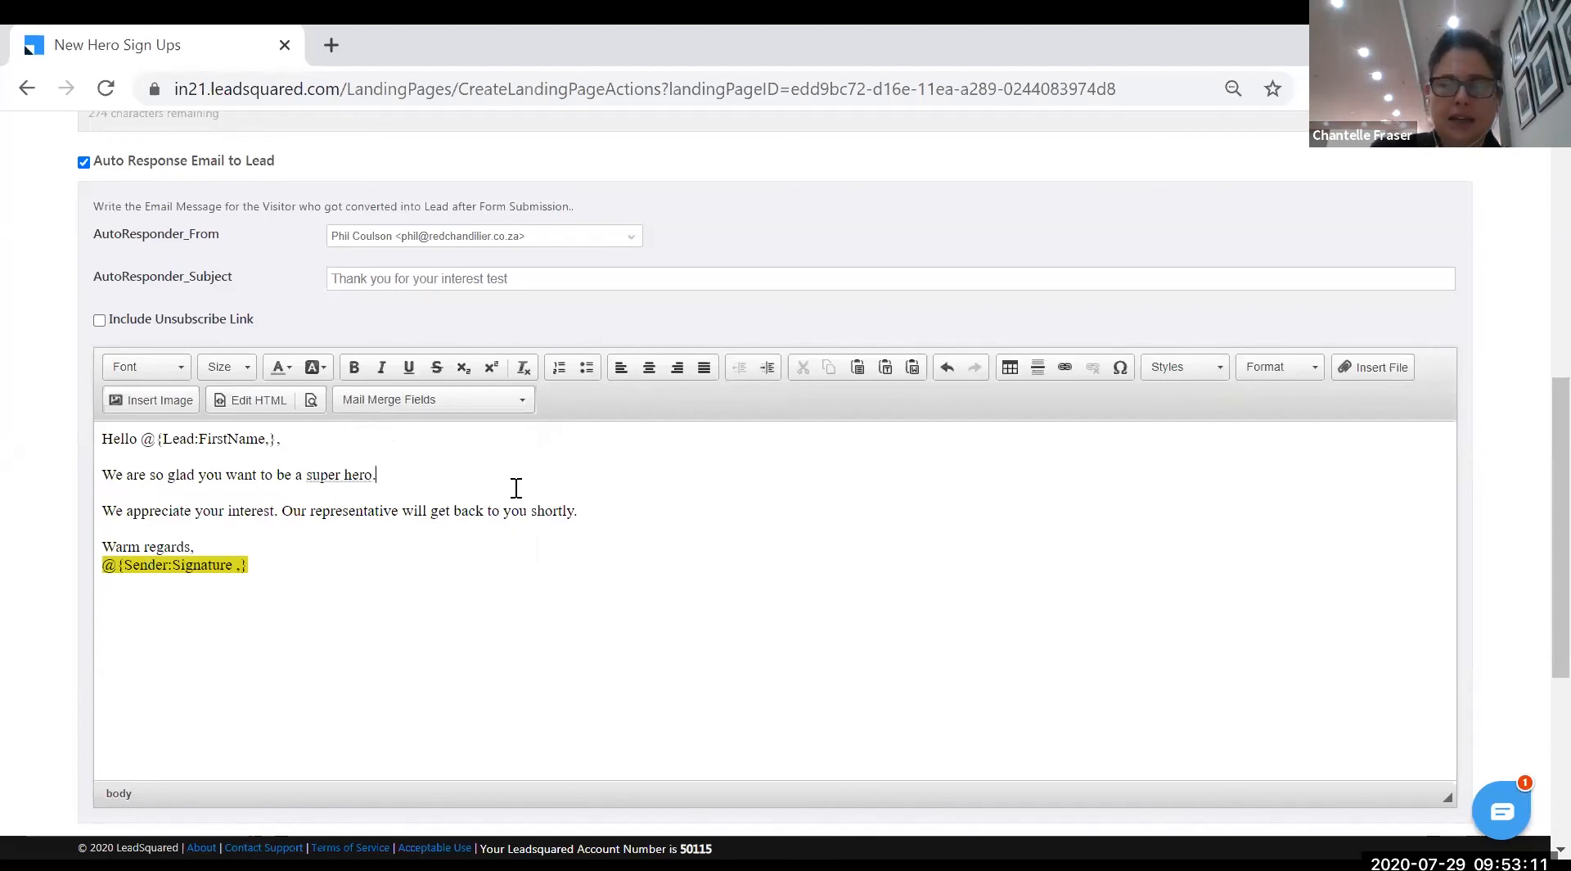
pyautogui.press('Return')
pyautogui.click(522, 398)
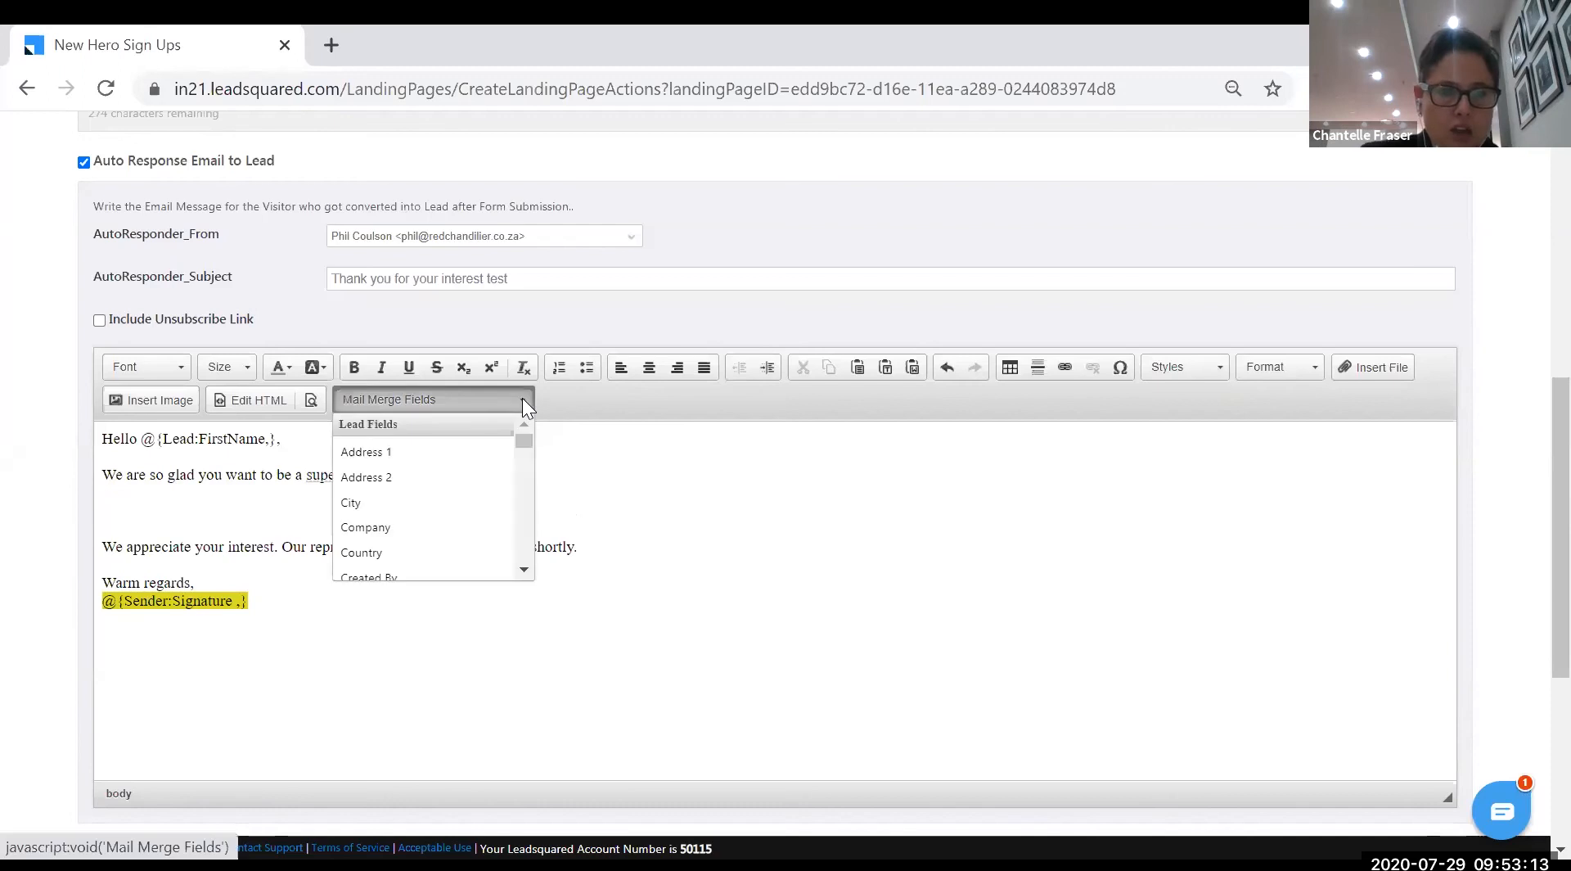
pyautogui.moveTo(528, 445); pyautogui.dragTo(534, 467)
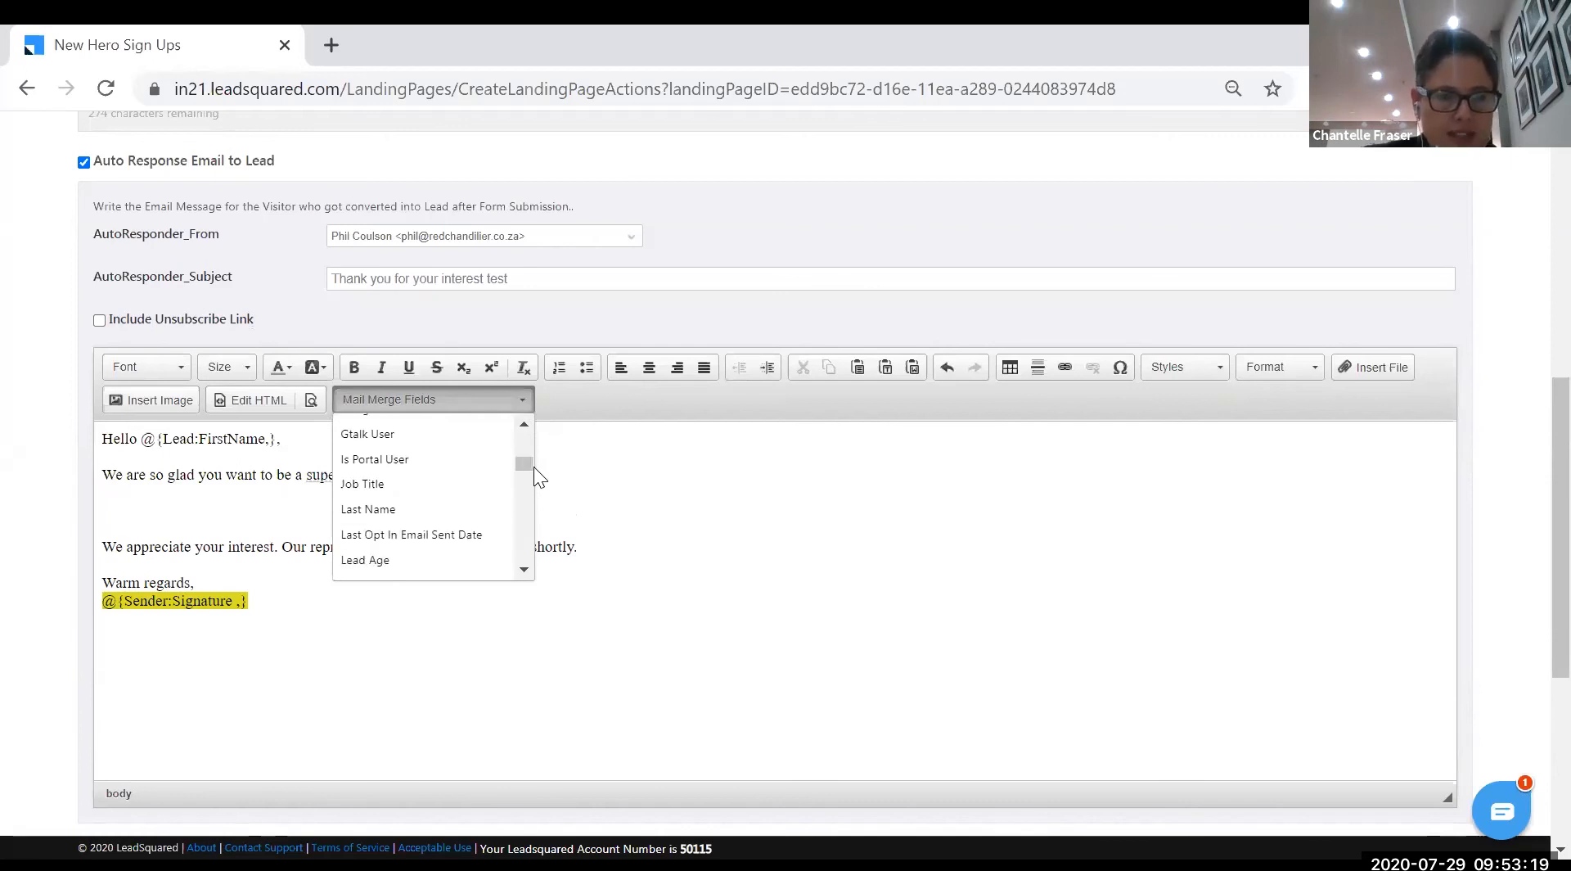
pyautogui.click(397, 486)
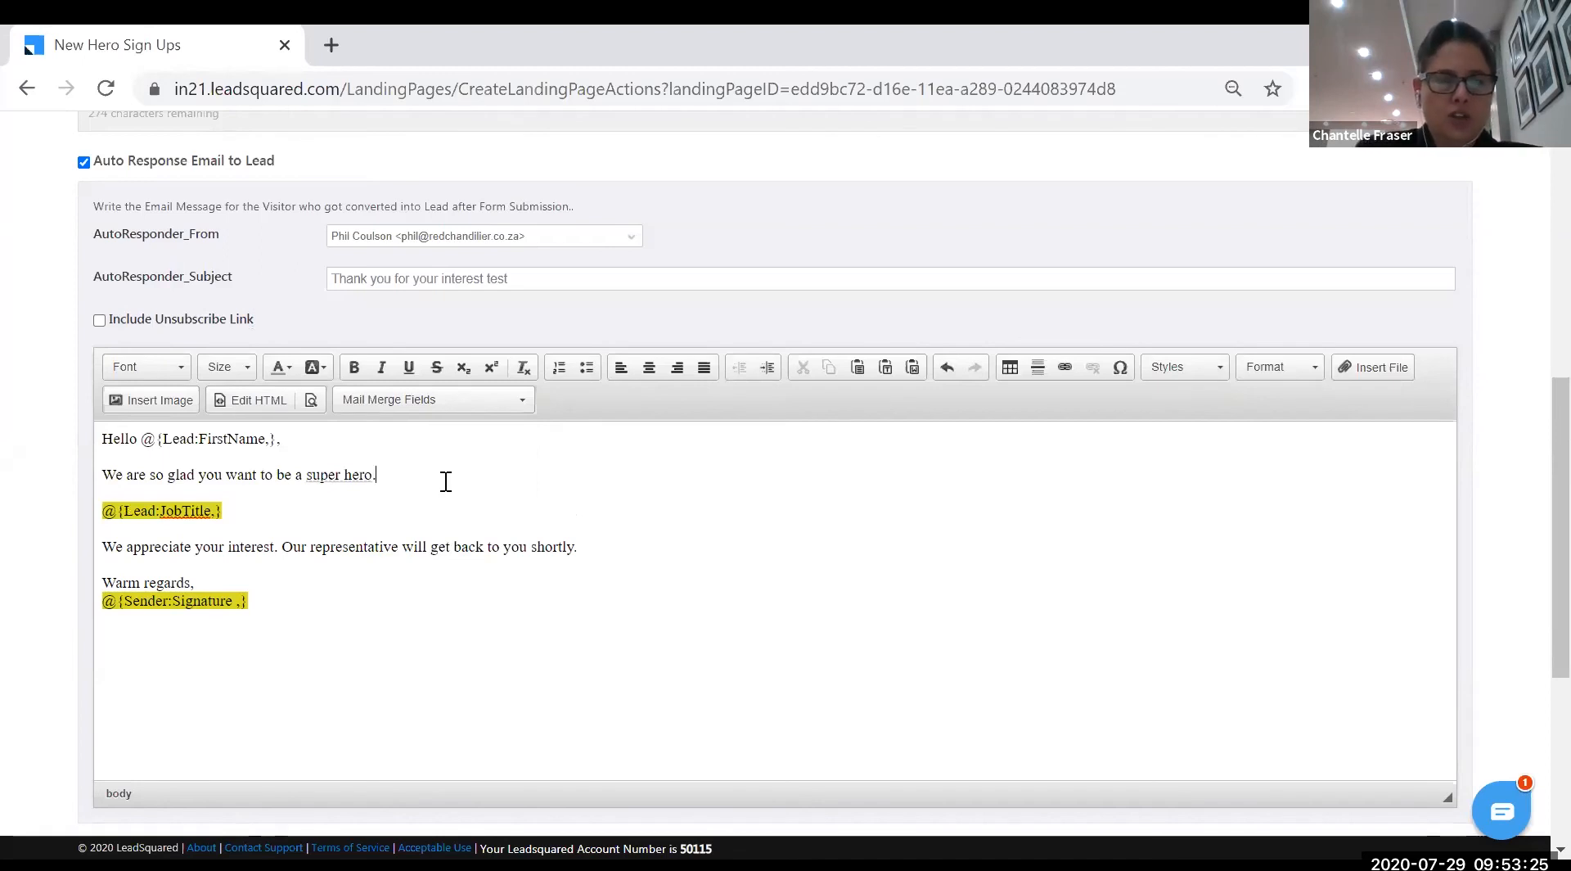
pyautogui.press('Return')
pyautogui.write('Because you ra')
pyautogui.press('BackSpace')
pyautogui.press('BackSpace')
pyautogui.write('are')
pyautogui.press('Delete')
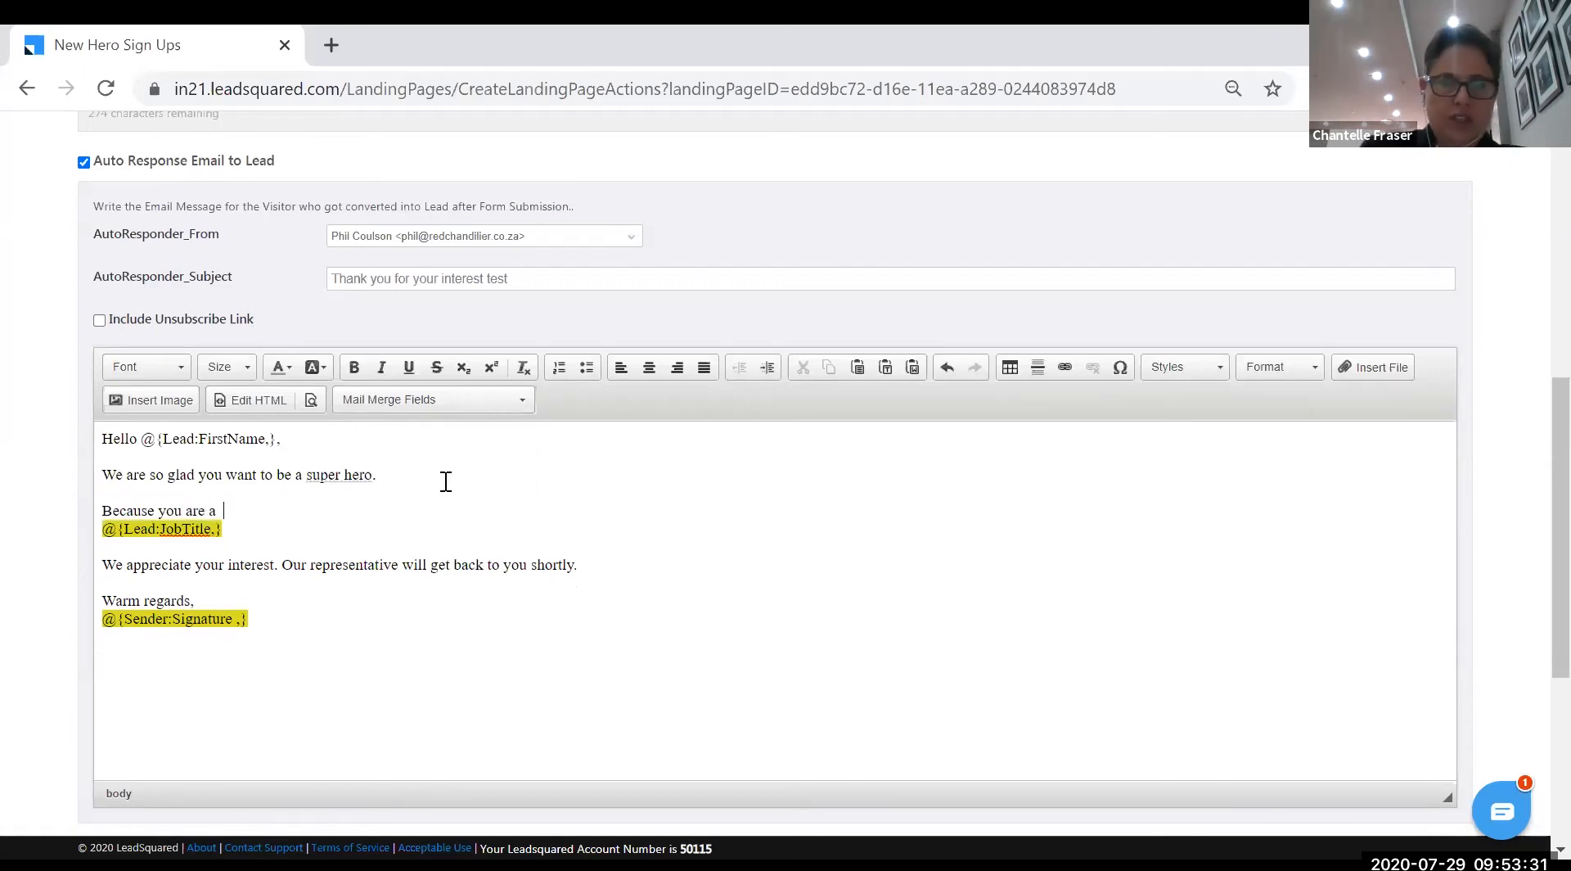
pyautogui.press('Delete')
pyautogui.write('you would be a great fit for our team.')
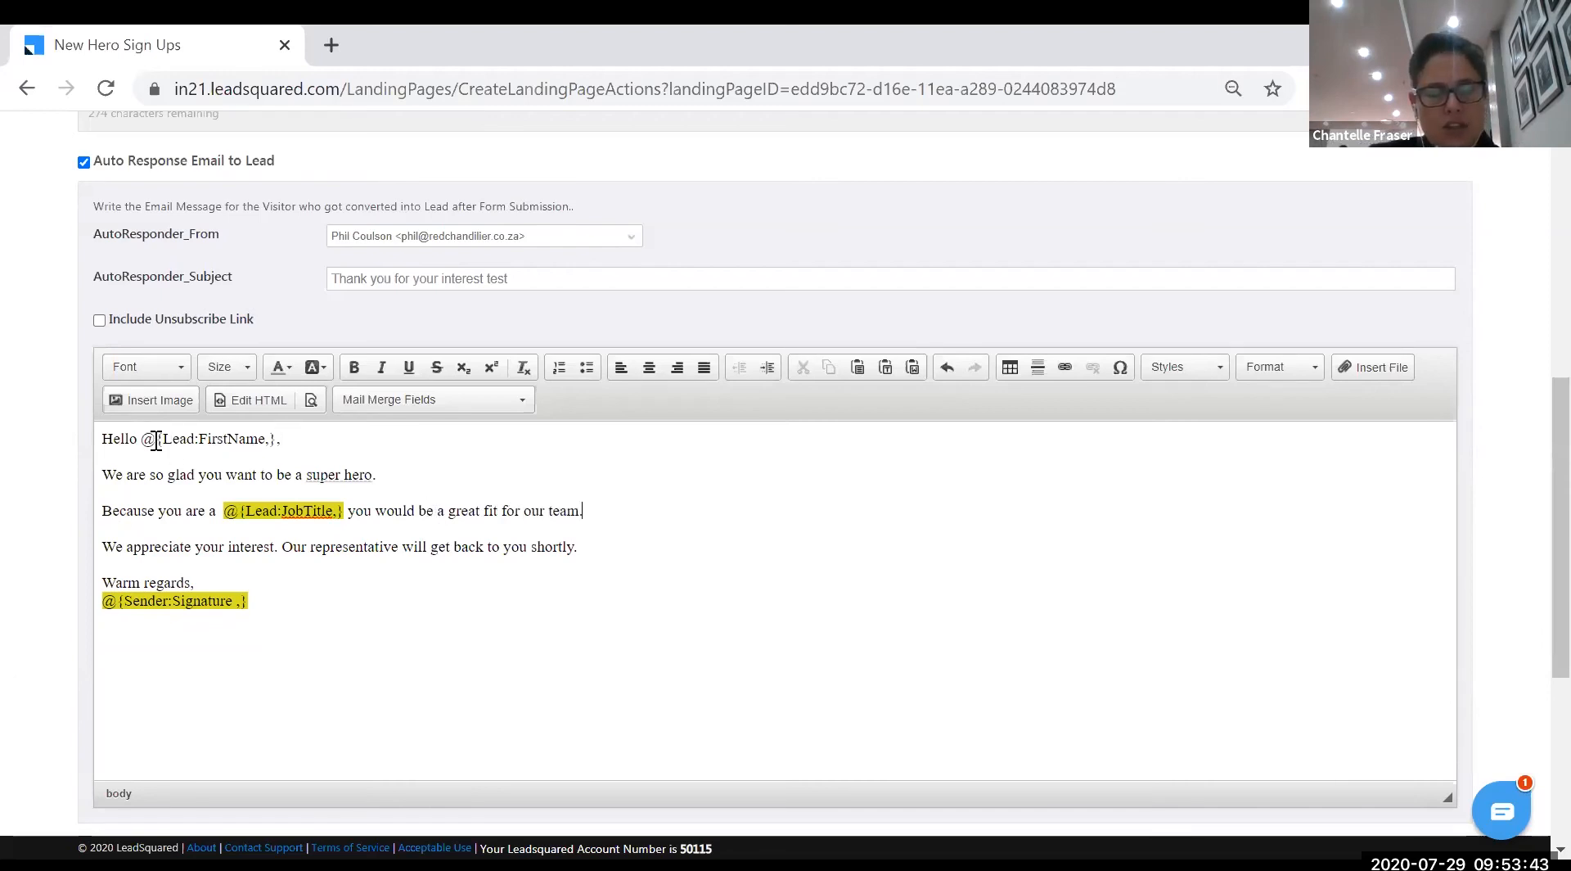
pyautogui.moveTo(281, 440); pyautogui.dragTo(106, 439)
pyautogui.write('H')
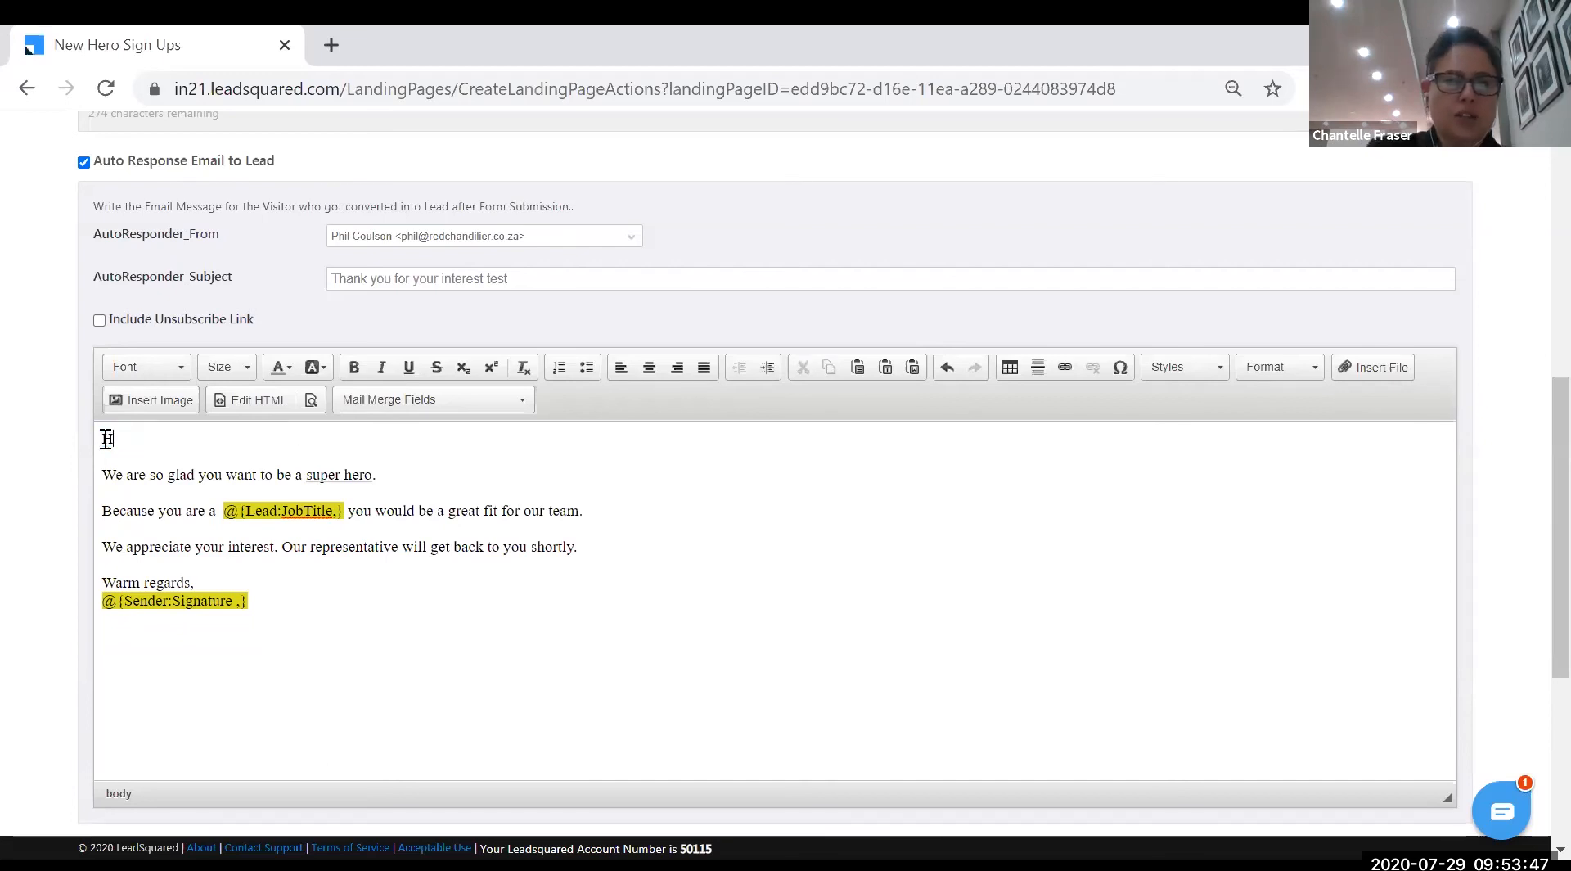
pyautogui.write('i')
pyautogui.click(524, 399)
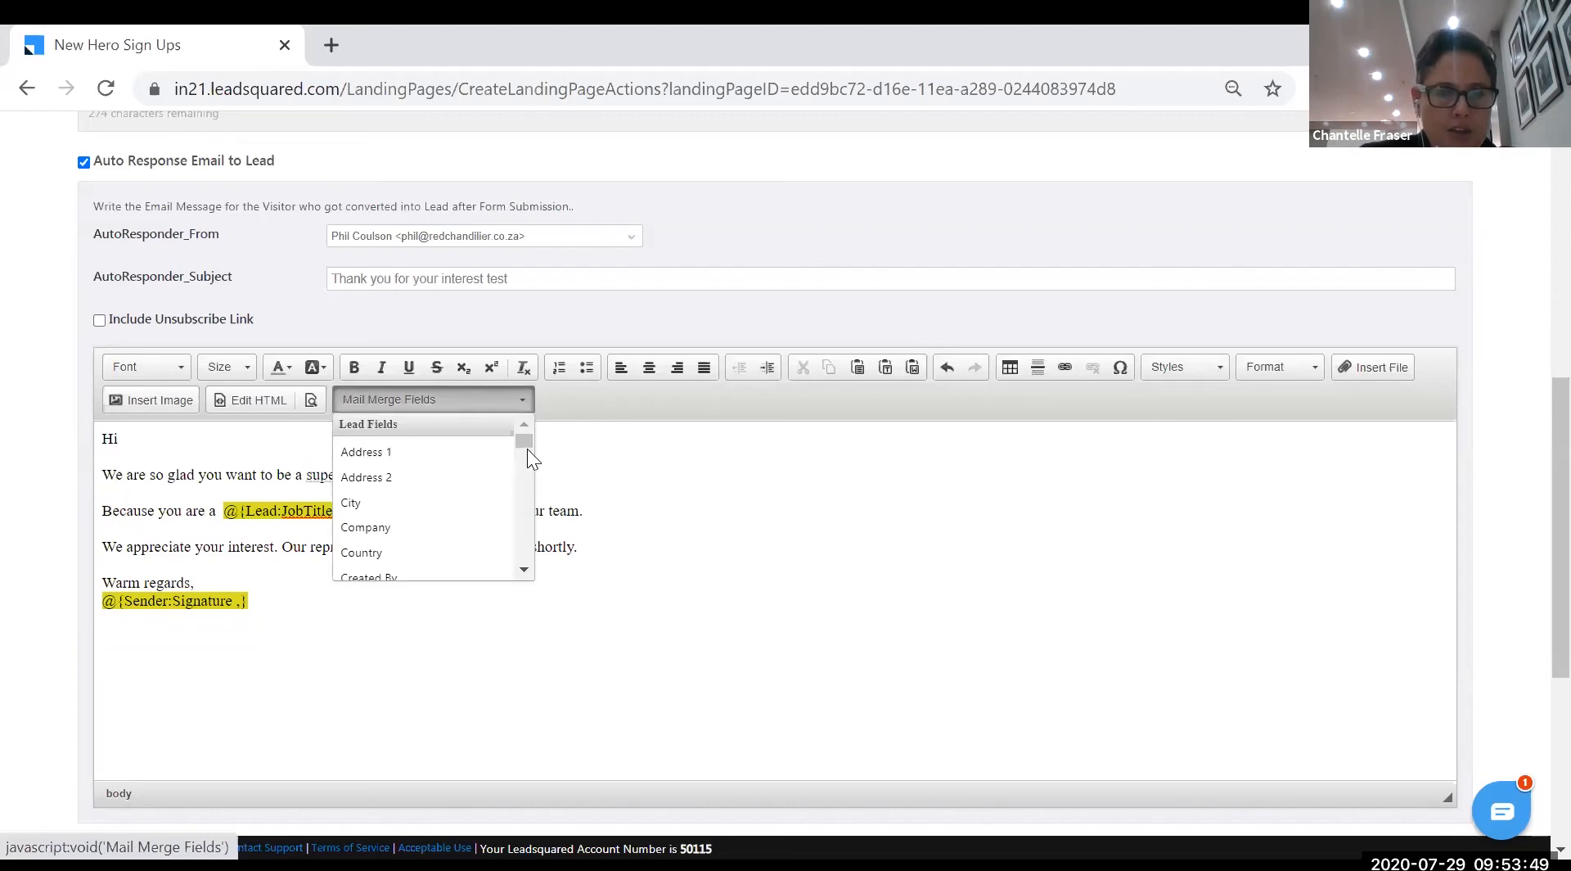
pyautogui.scroll(-2, 454, 507)
pyautogui.scroll(-2, 458, 503)
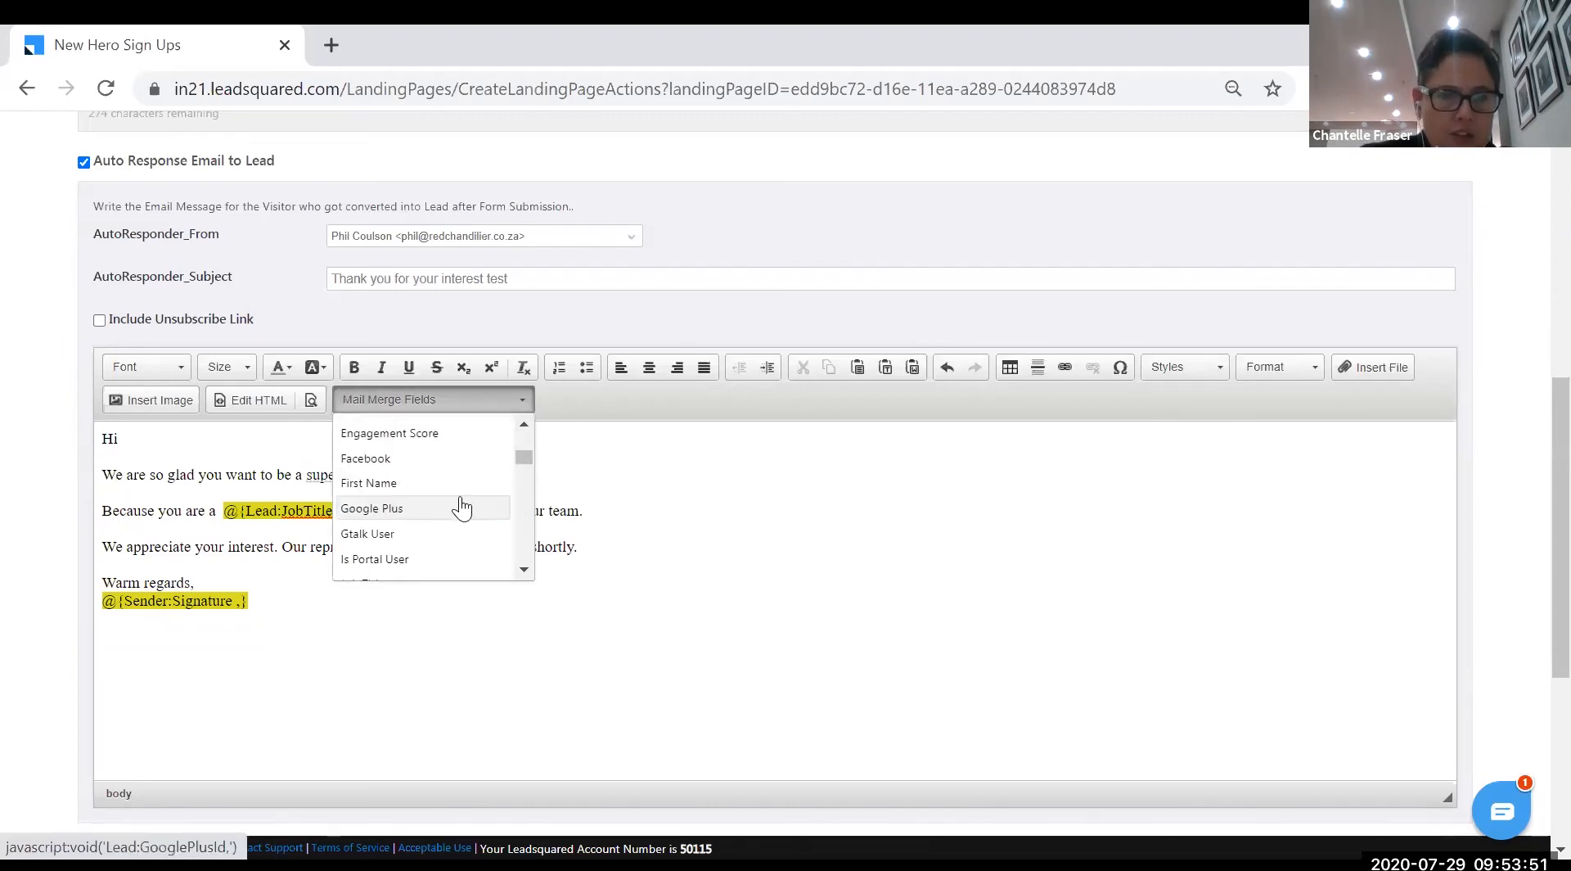
pyautogui.click(418, 484)
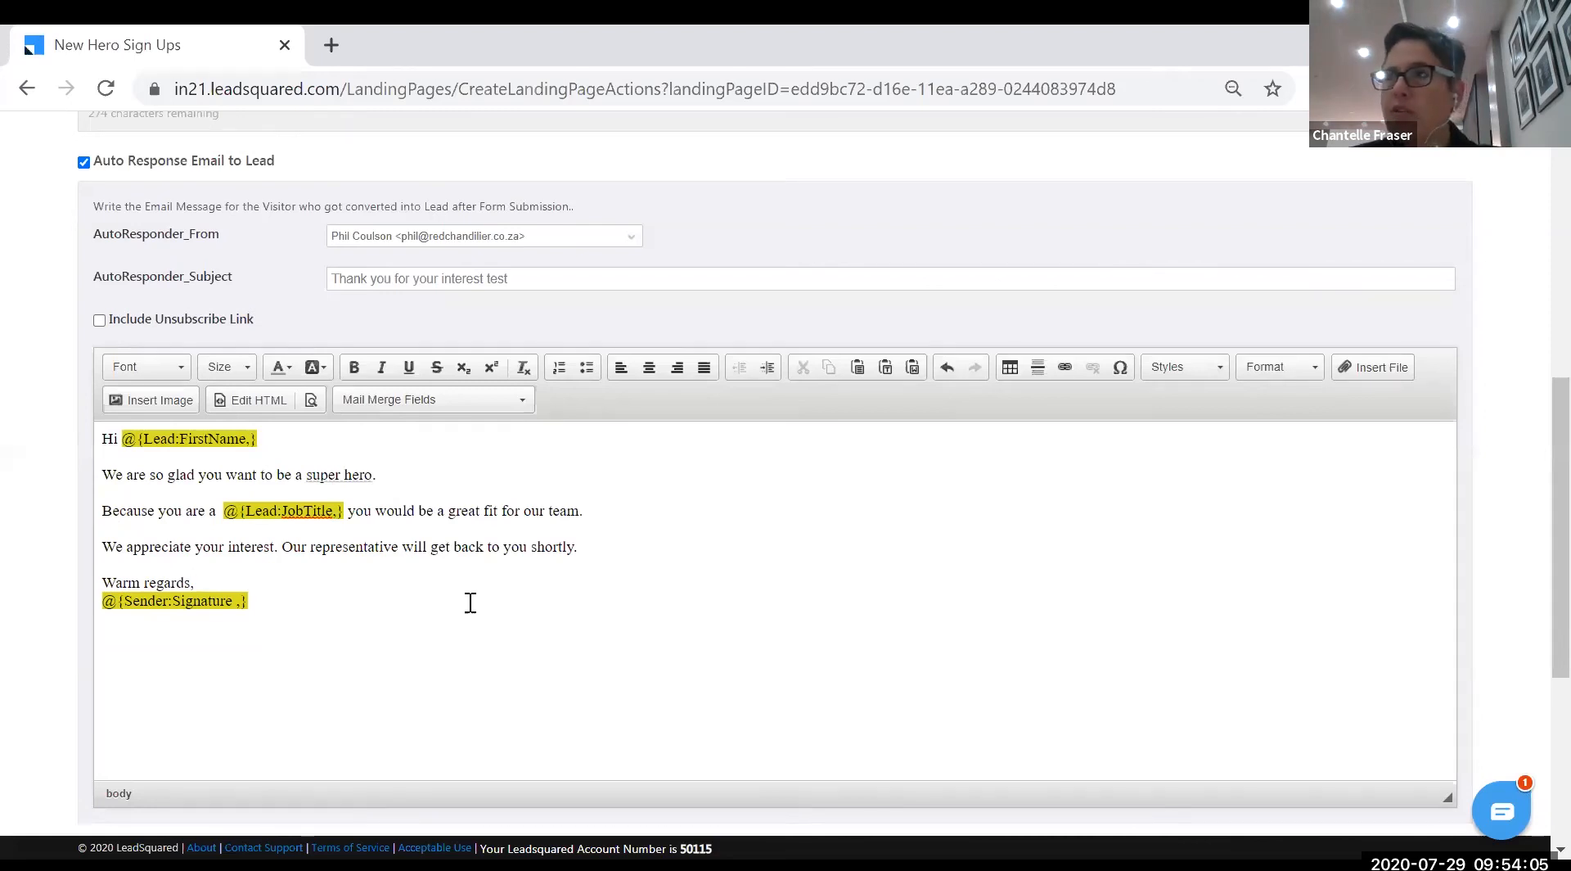
pyautogui.click(99, 323)
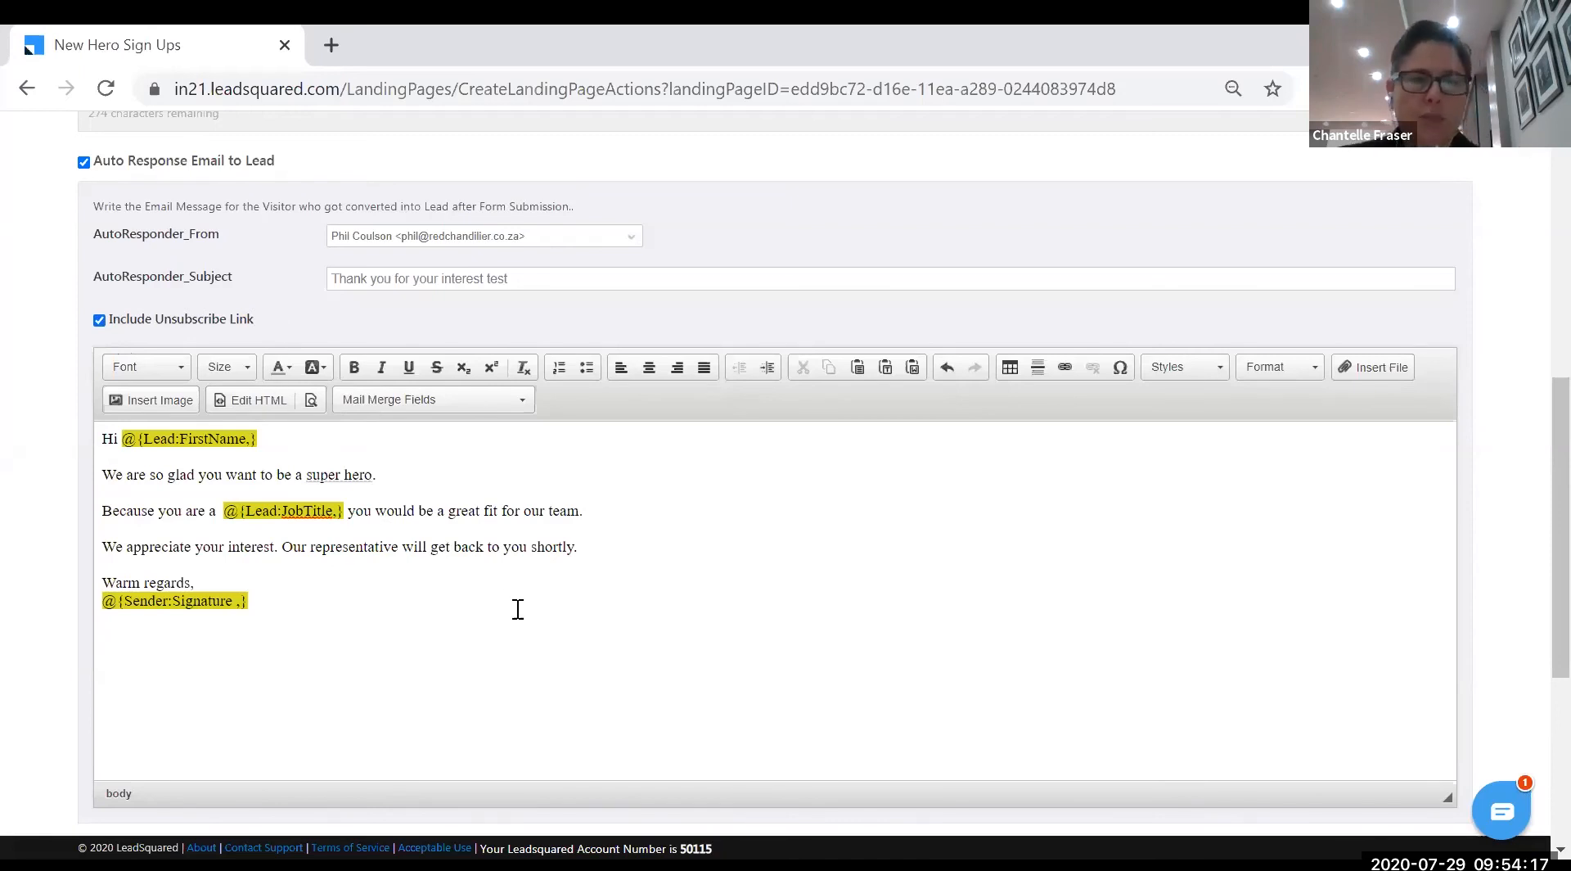
pyautogui.scroll(-3, 515, 605)
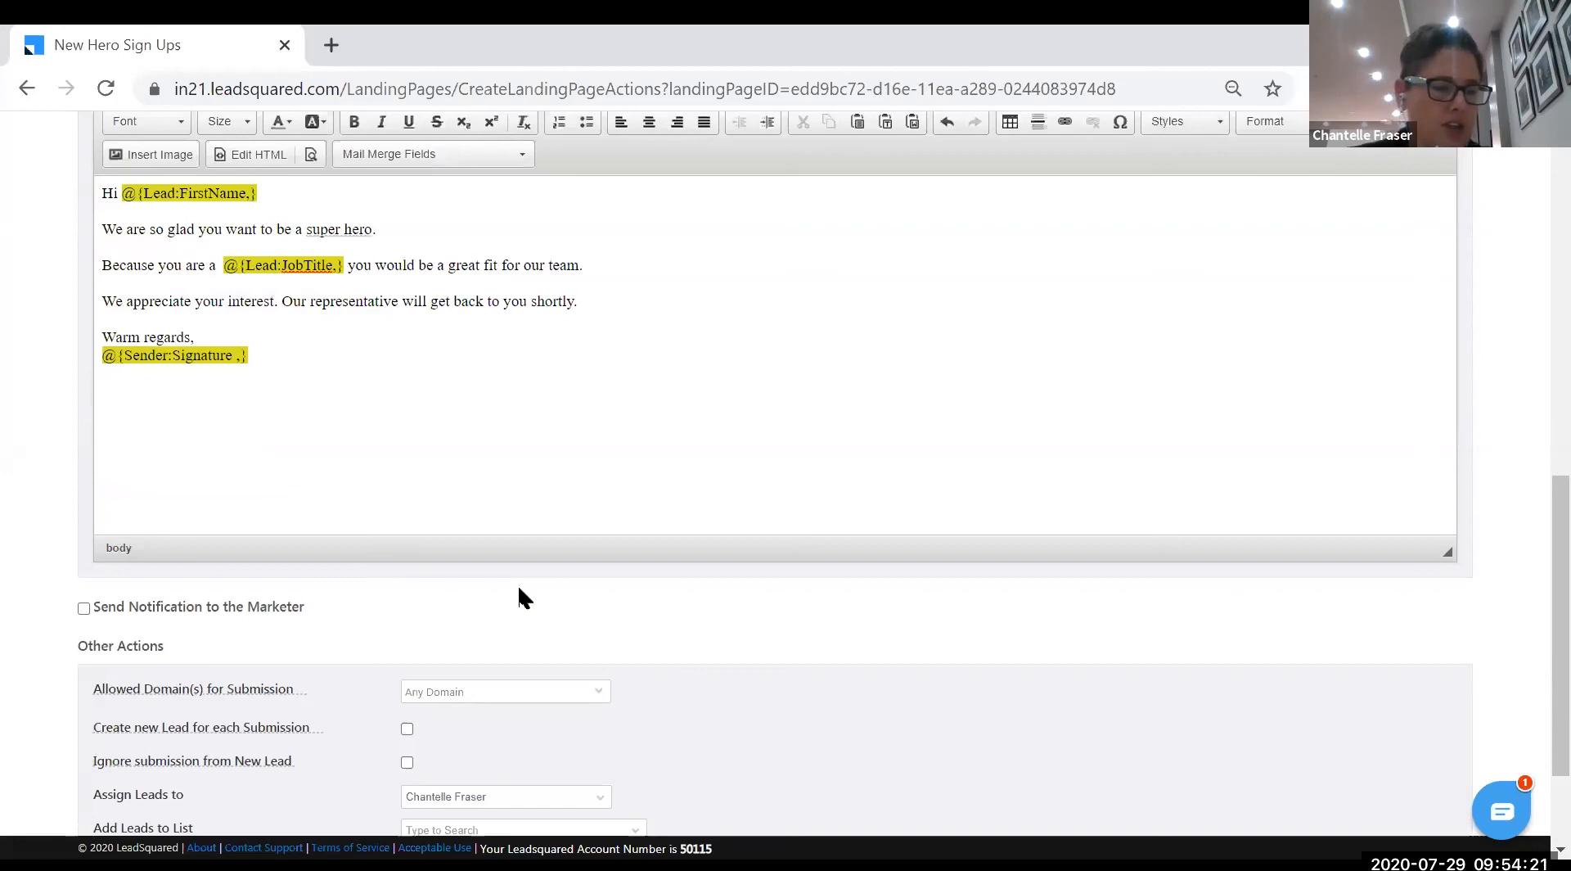
pyautogui.scroll(-2, 247, 547)
pyautogui.scroll(3, 238, 488)
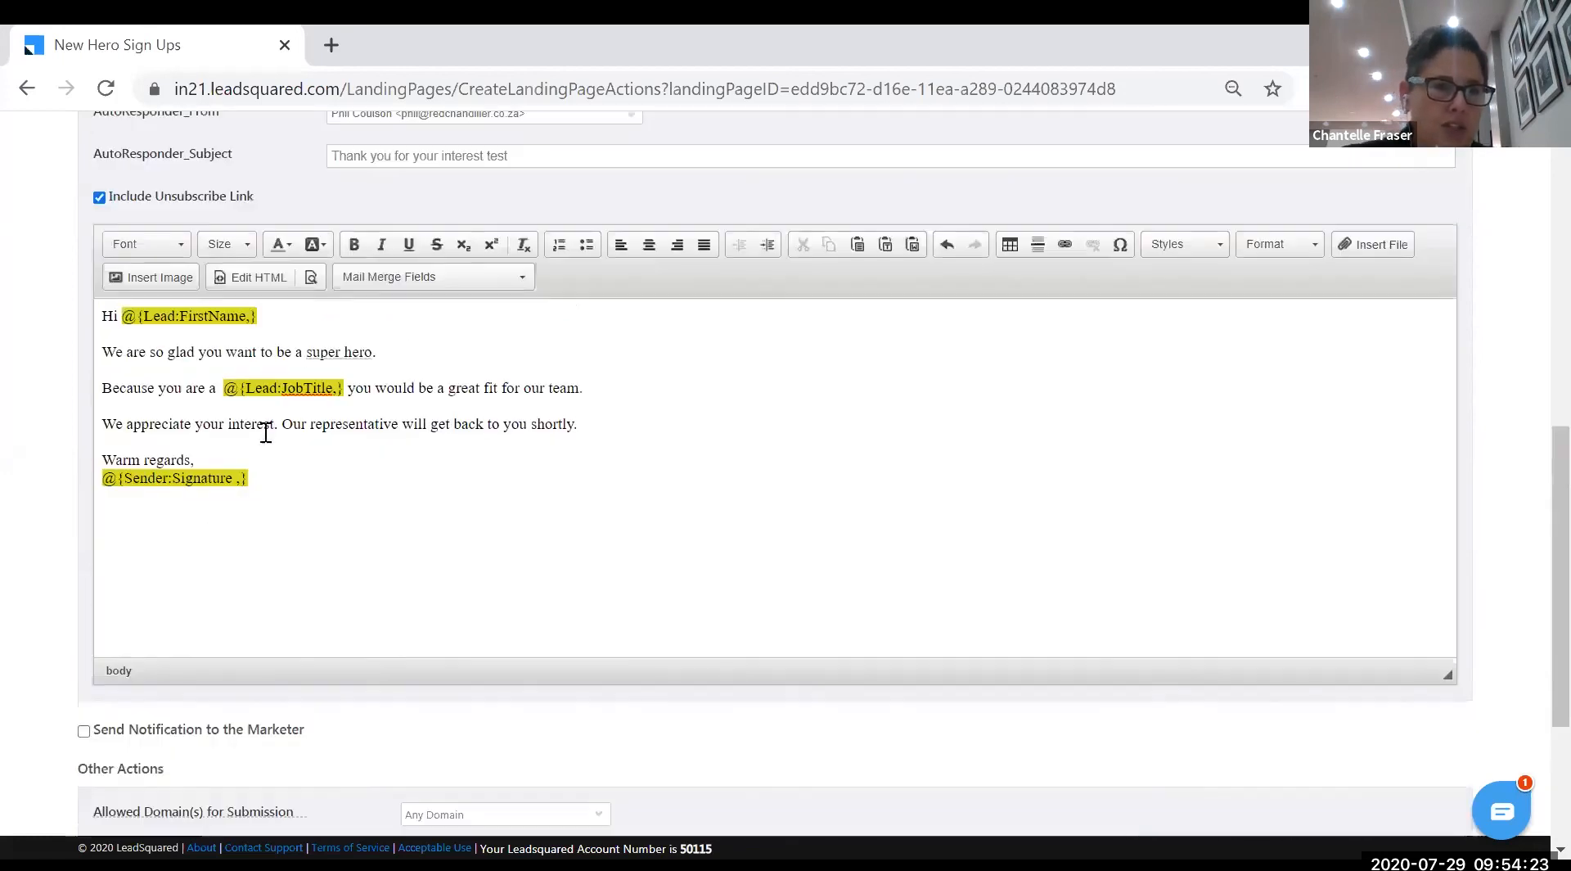
pyautogui.scroll(1, 380, 217)
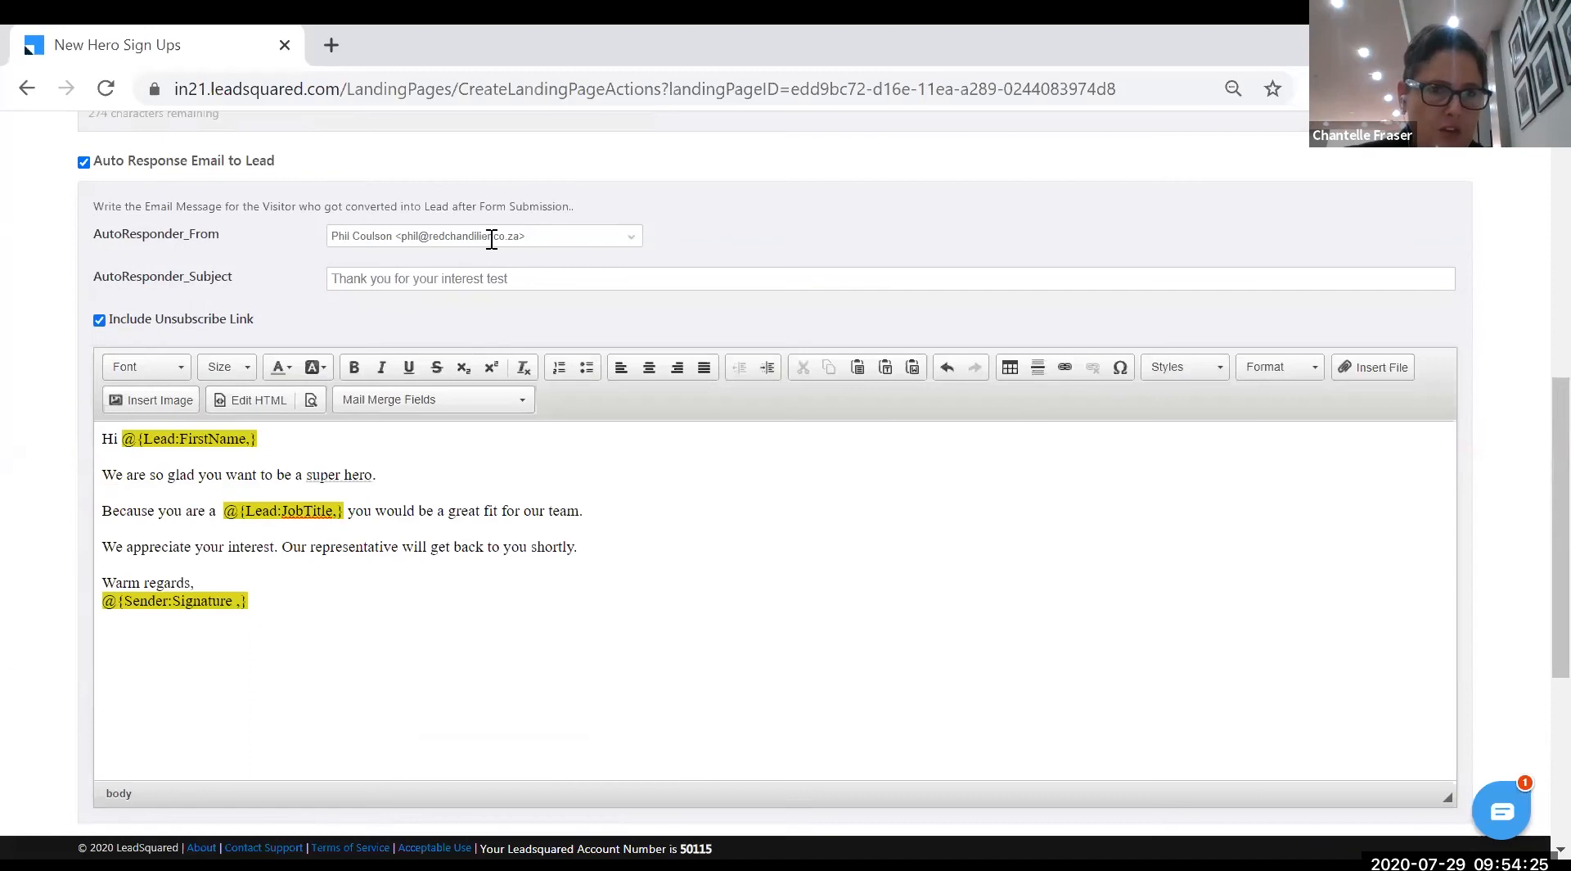
pyautogui.scroll(-3, 418, 526)
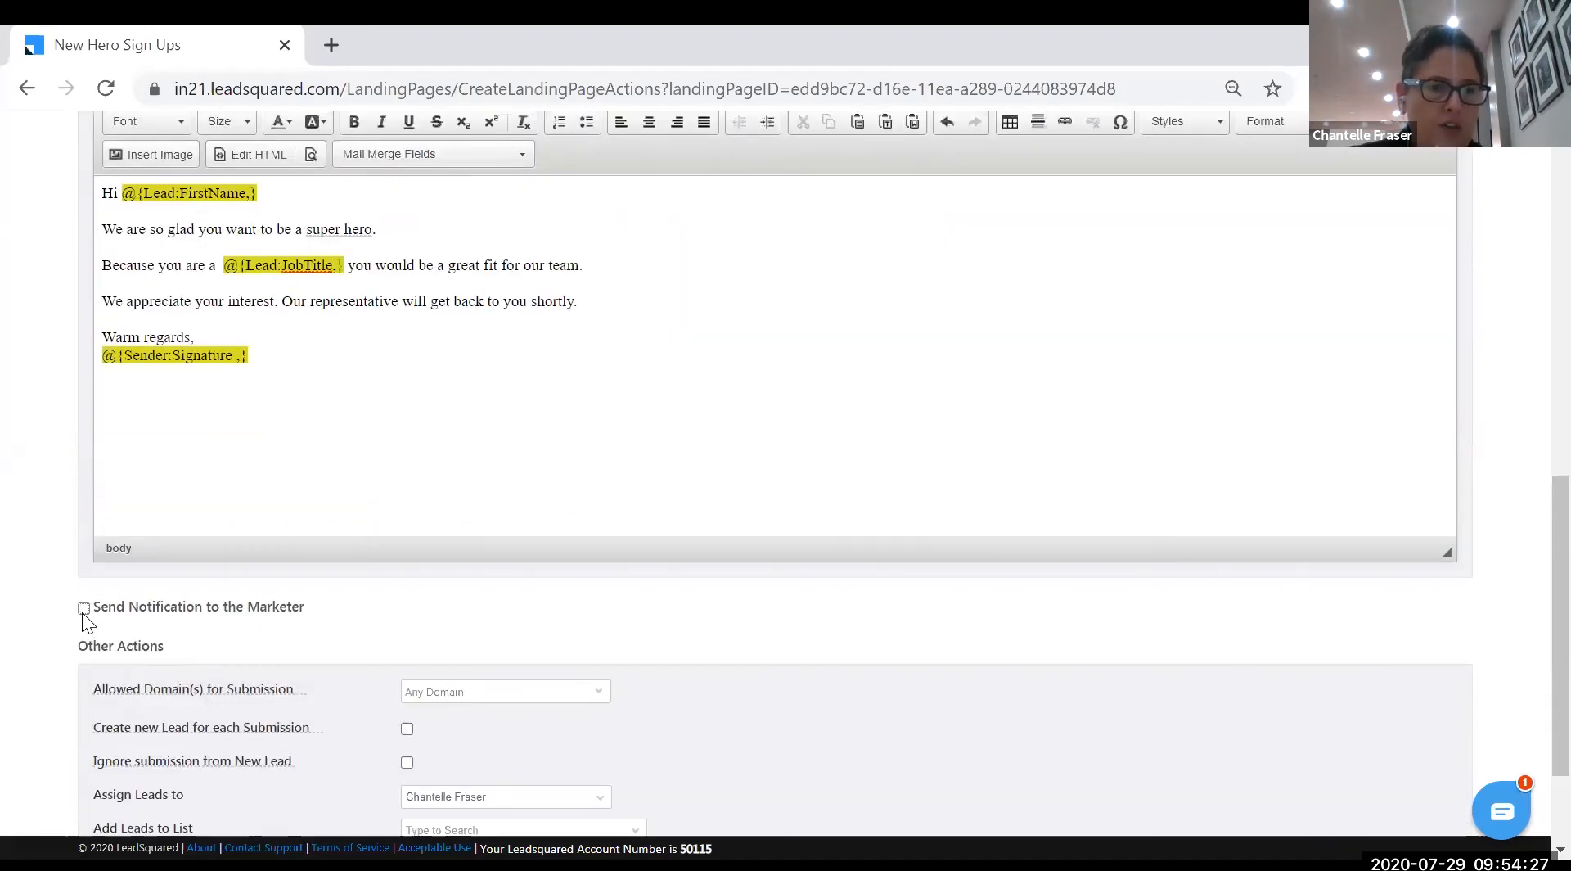
# - Enable Send Notification to the Marketer and add a colleague's address as Notification_Recipient
pyautogui.click(83, 610)
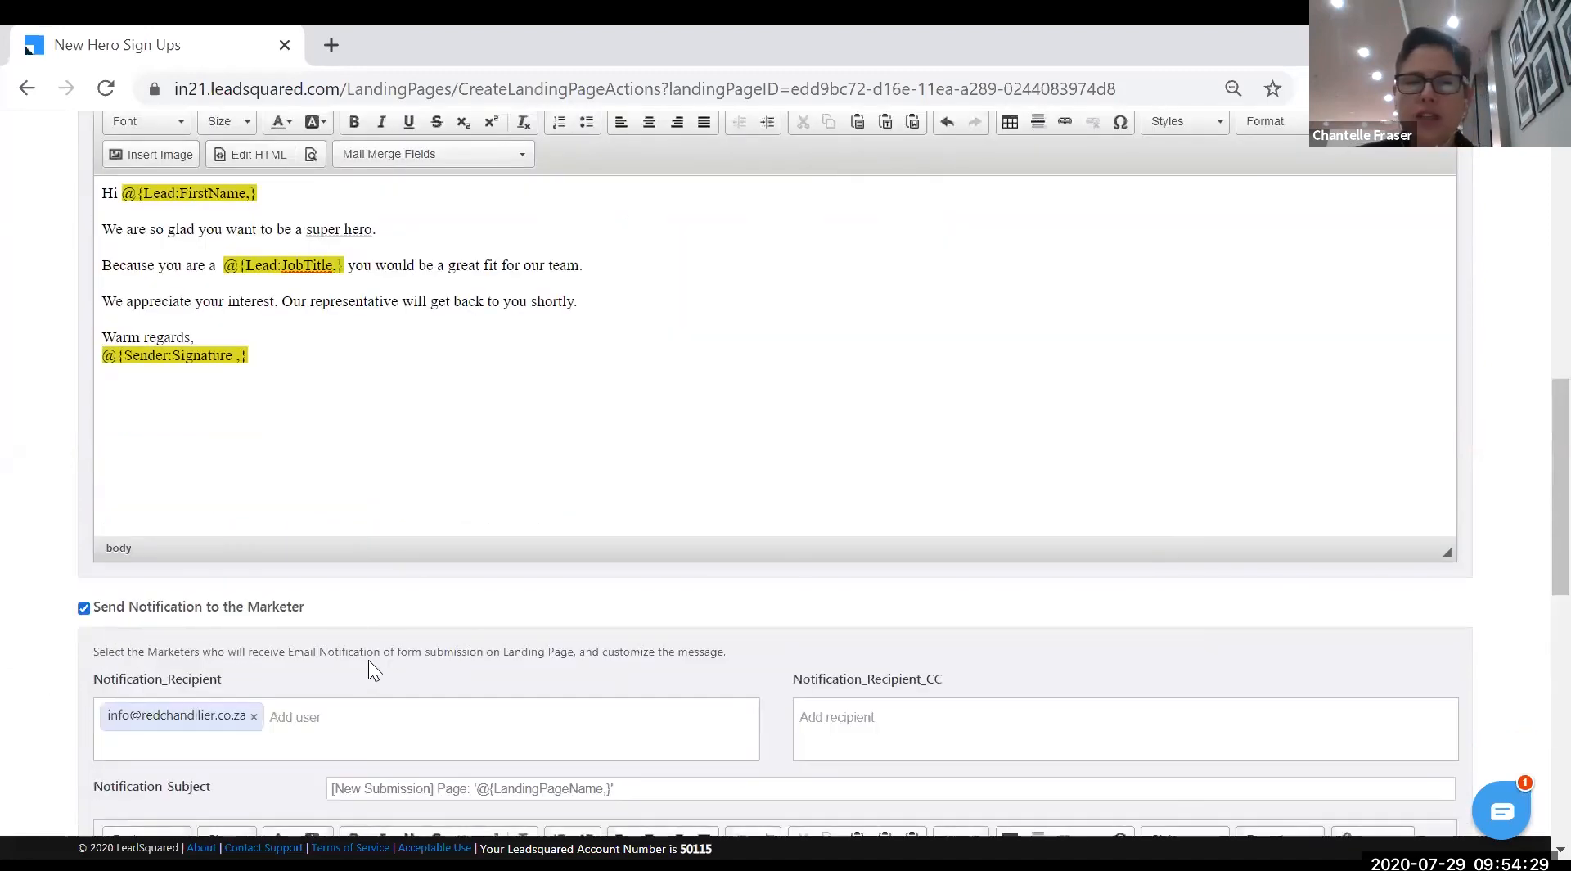
pyautogui.scroll(-2, 322, 719)
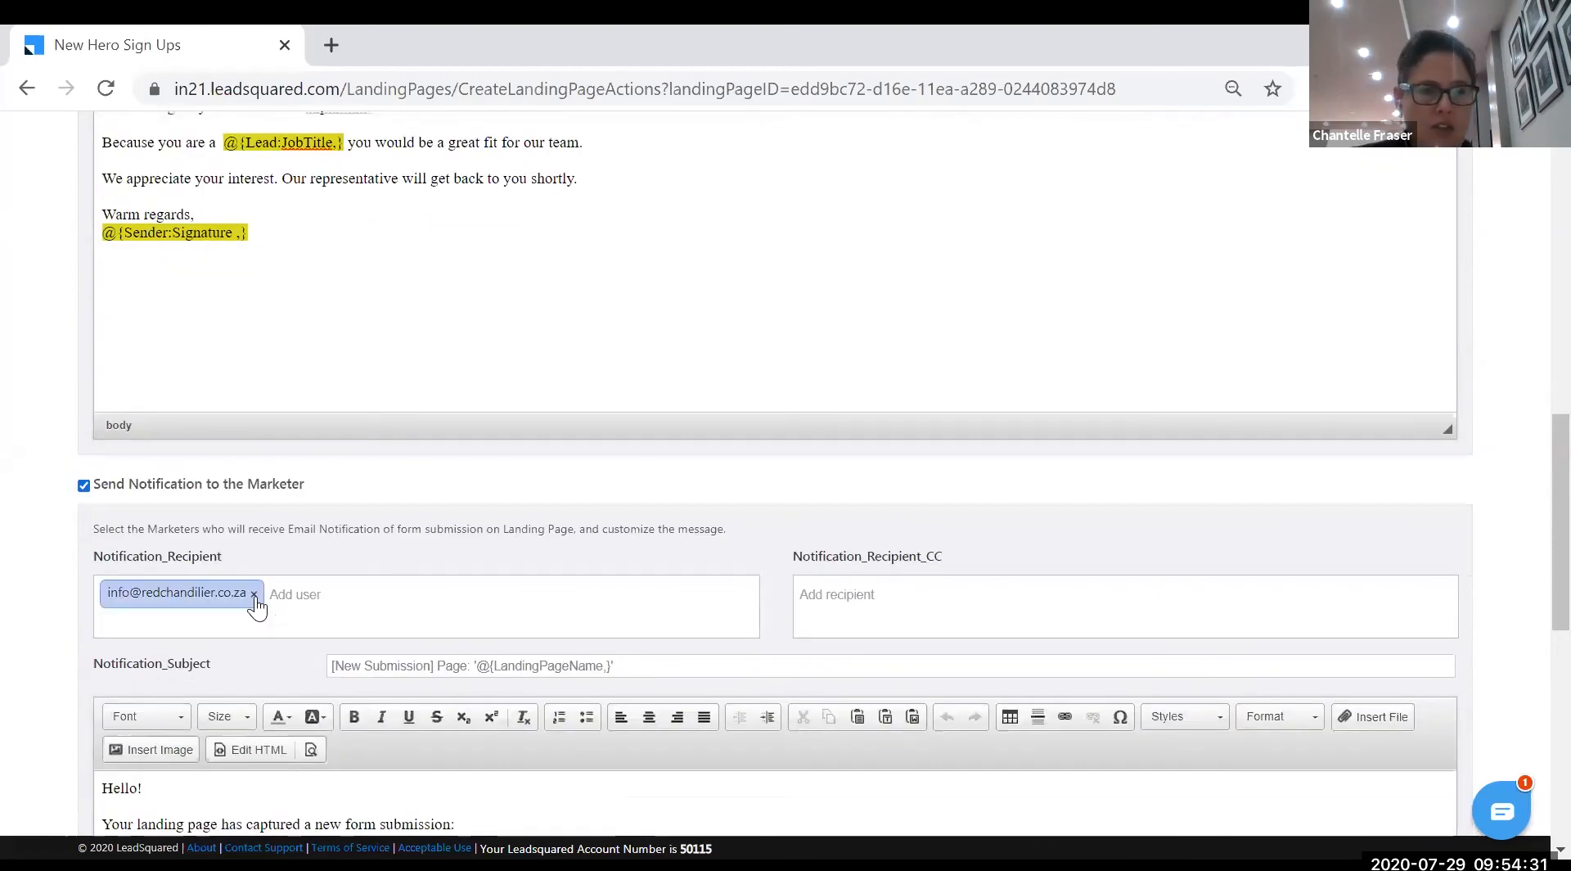
pyautogui.click(320, 594)
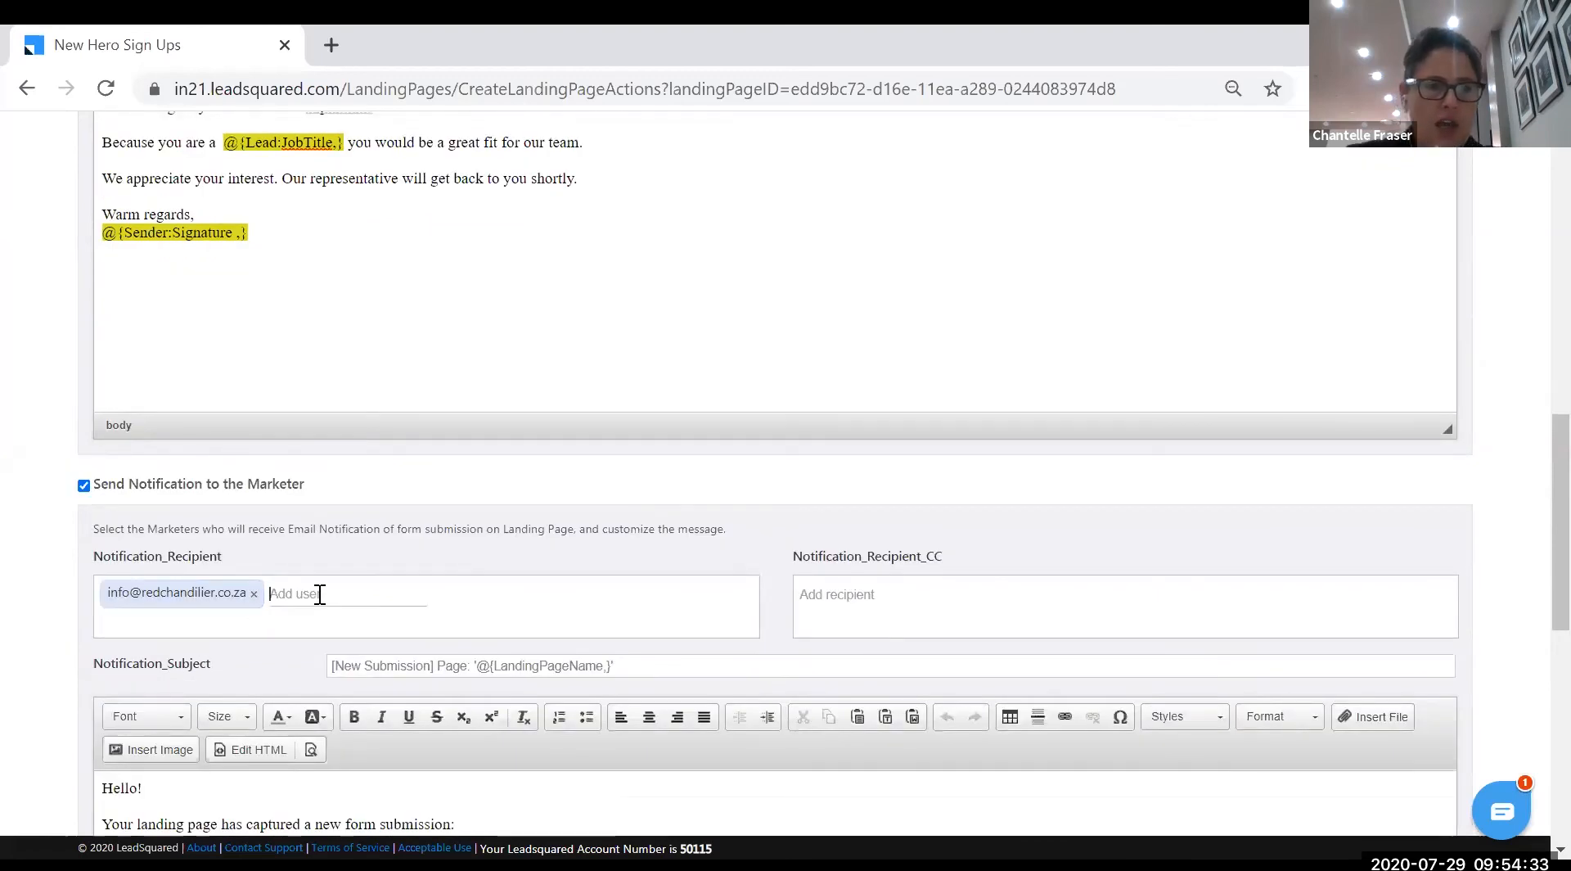
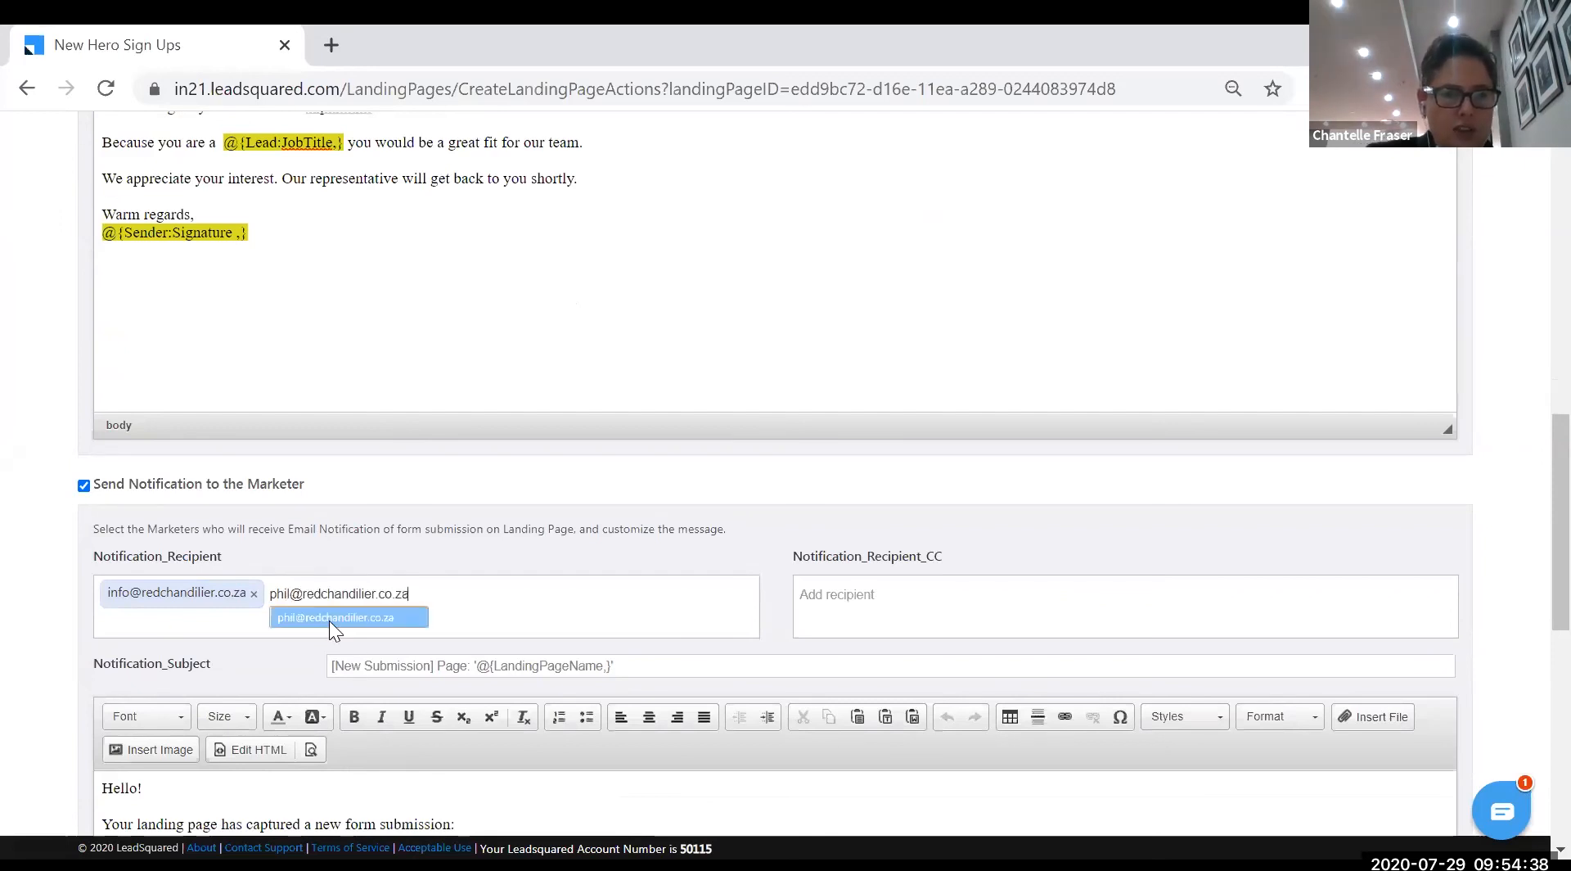
pyautogui.click(329, 618)
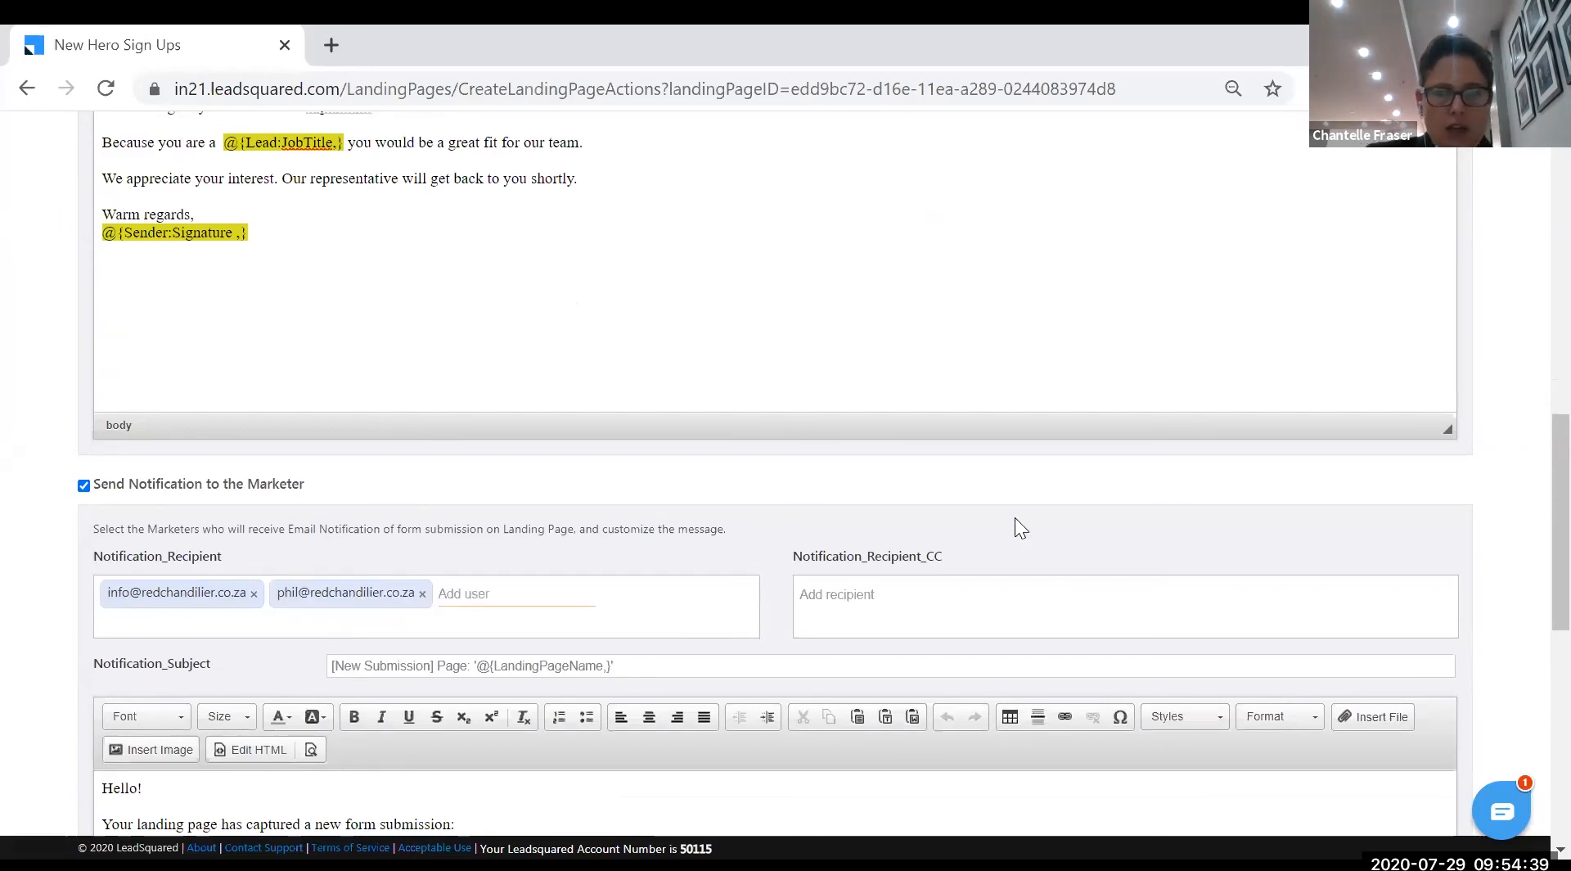
# - Search several colleague names in the CC field, then leave CC empty
pyautogui.click(873, 595)
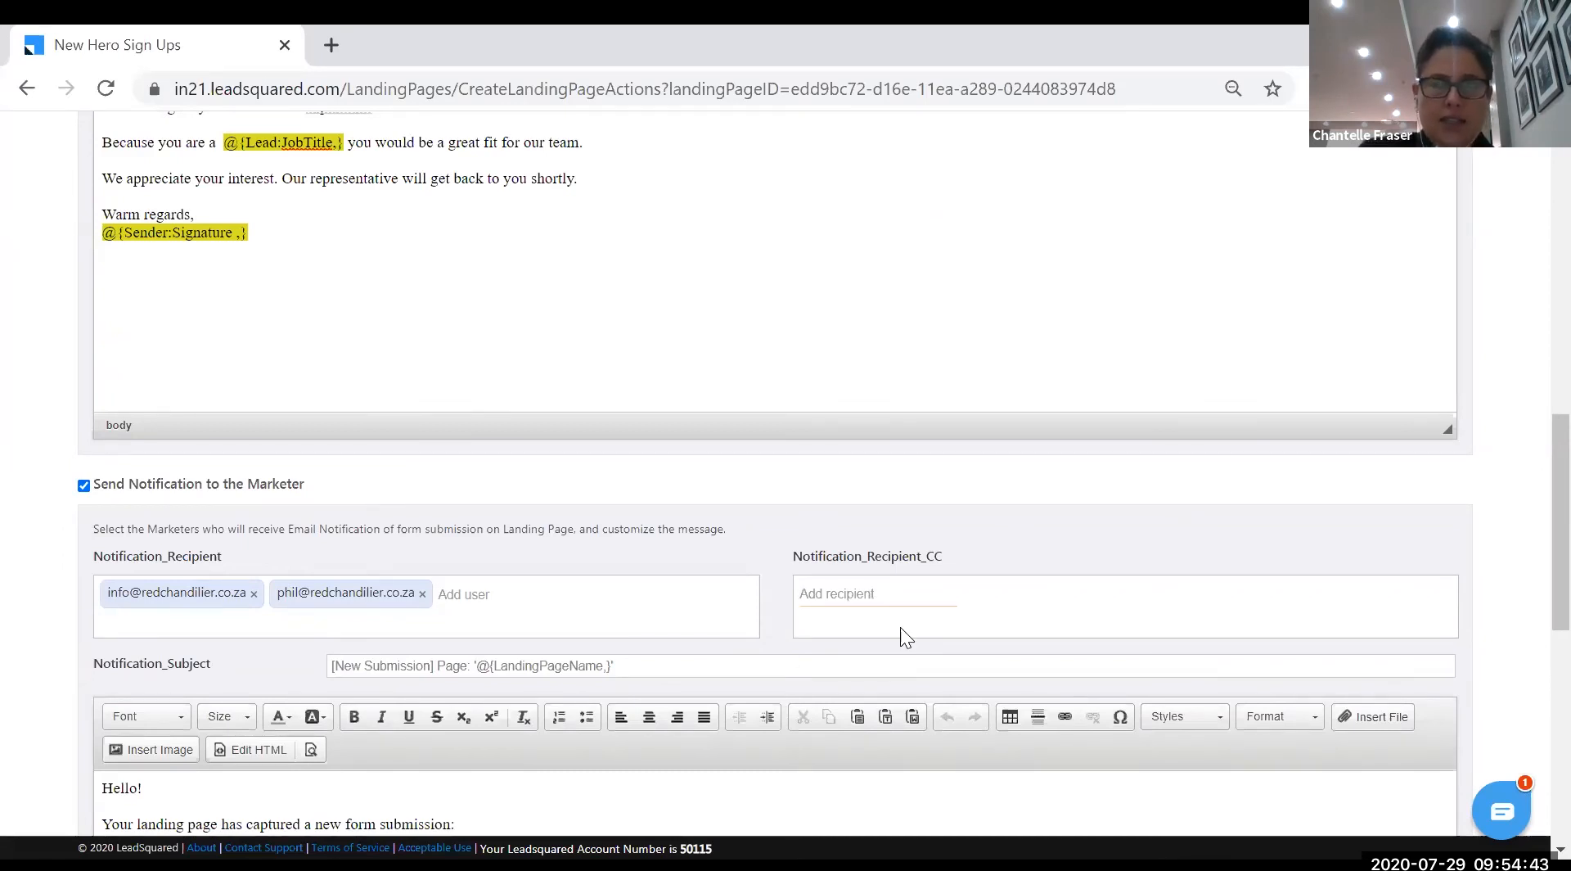
pyautogui.write('sar')
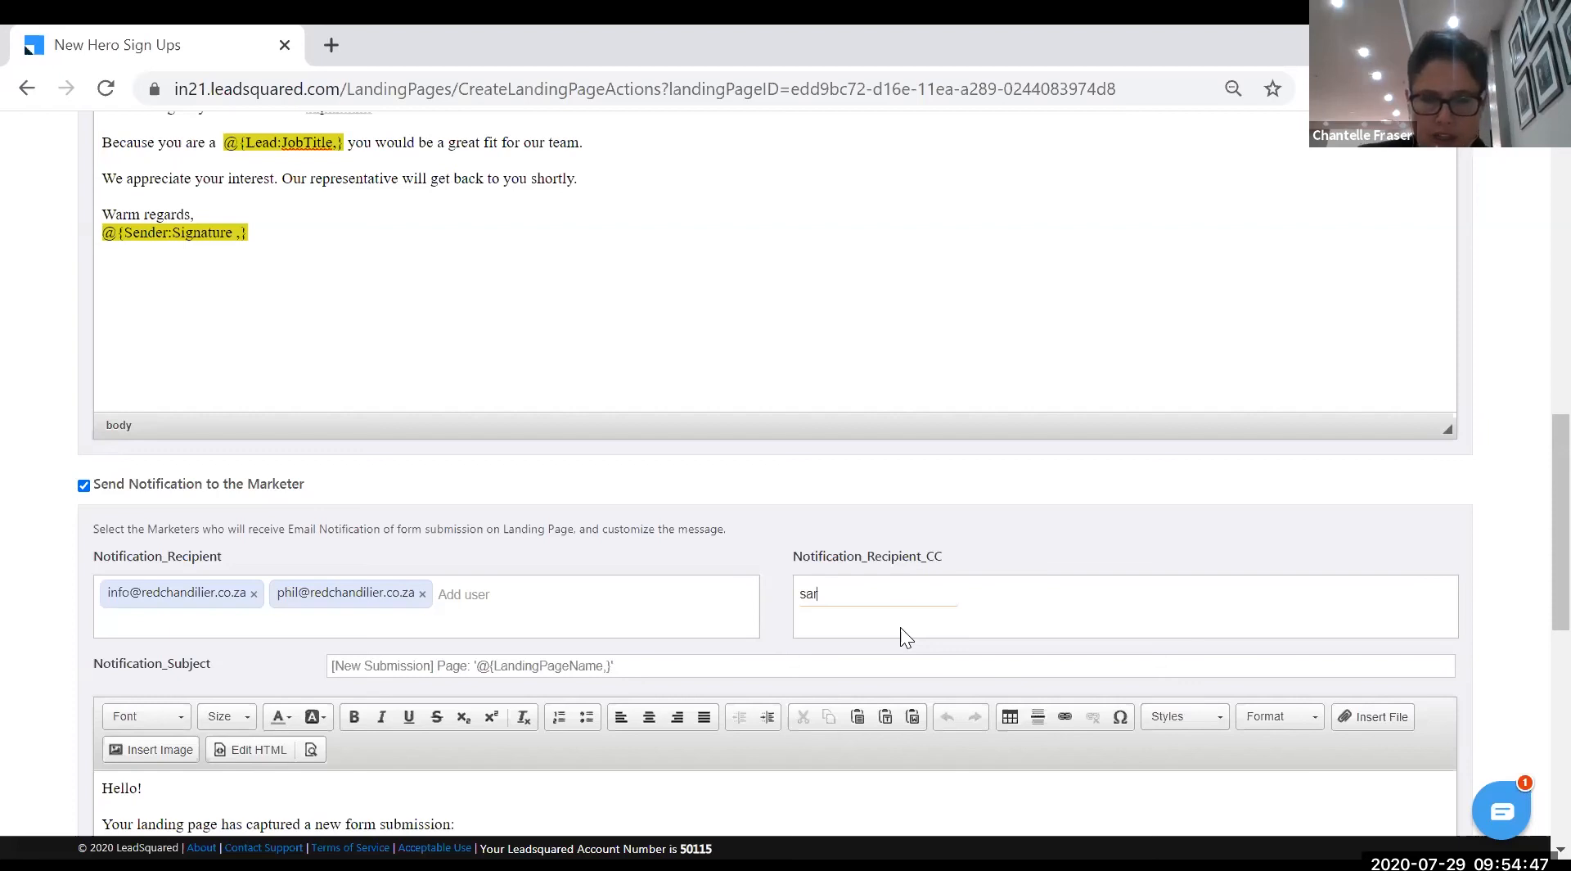
pyautogui.press('BackSpace')
pyautogui.press('BackSpace')
pyautogui.press('BackSpace')
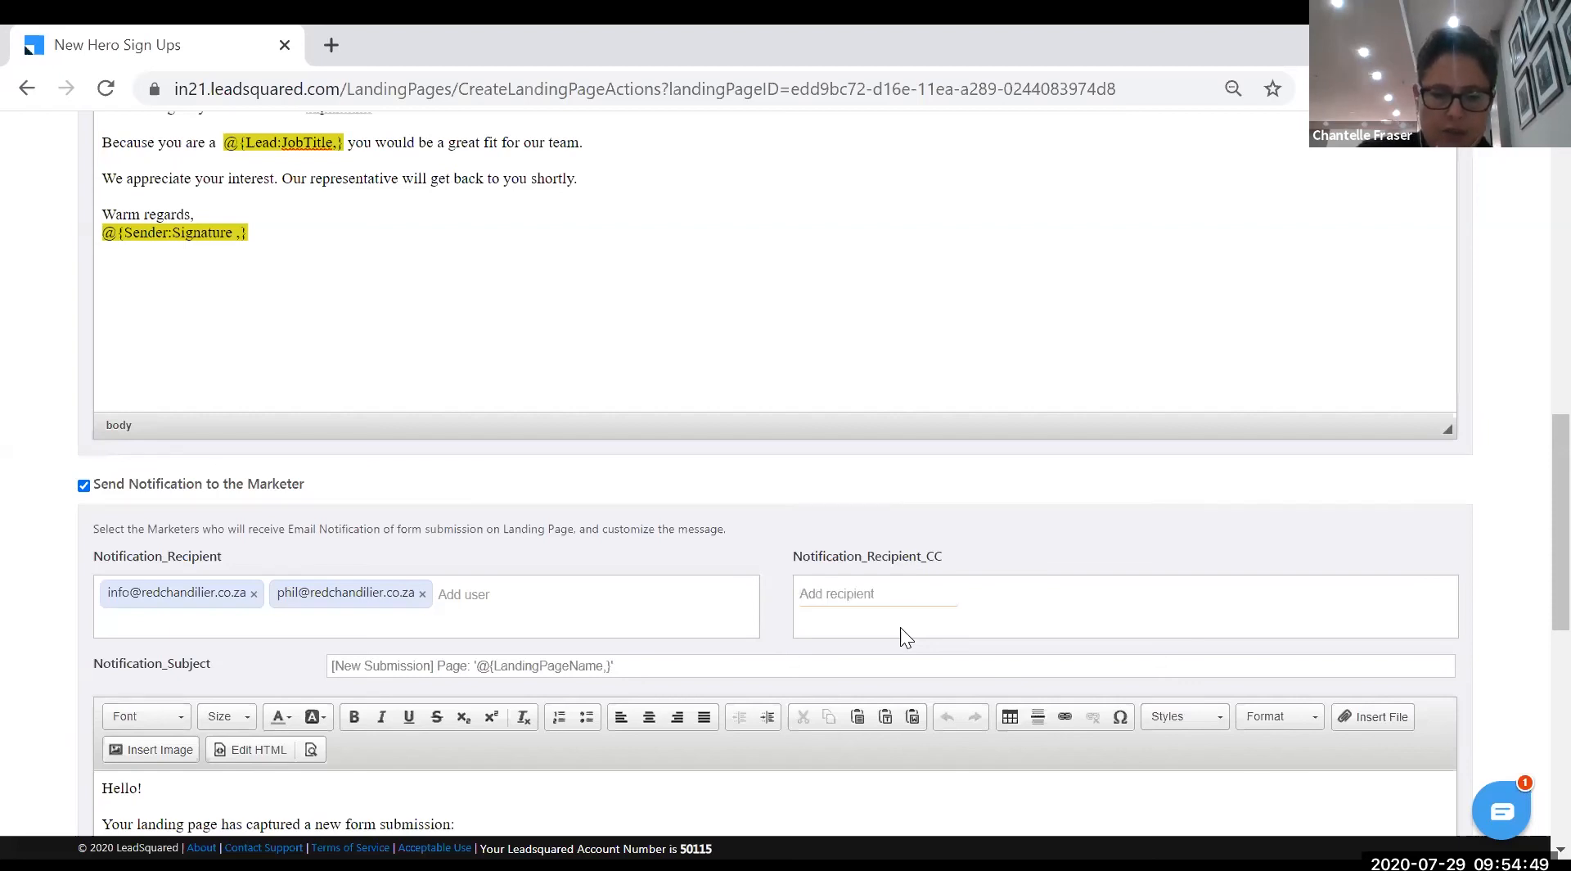
pyautogui.write('br')
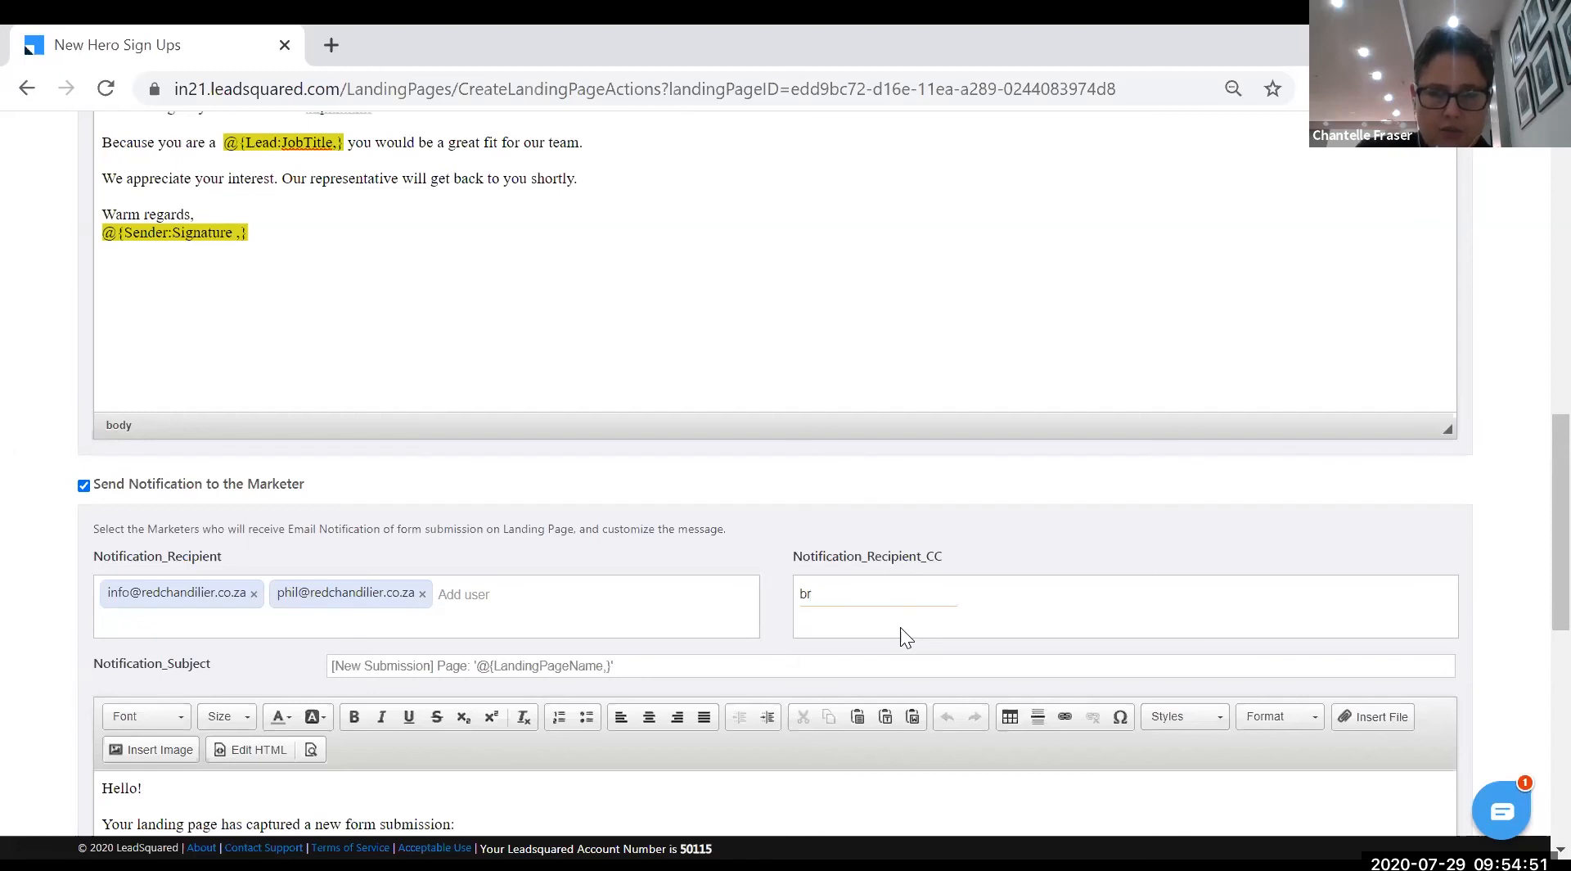
pyautogui.press('BackSpace')
pyautogui.press('BackSpace')
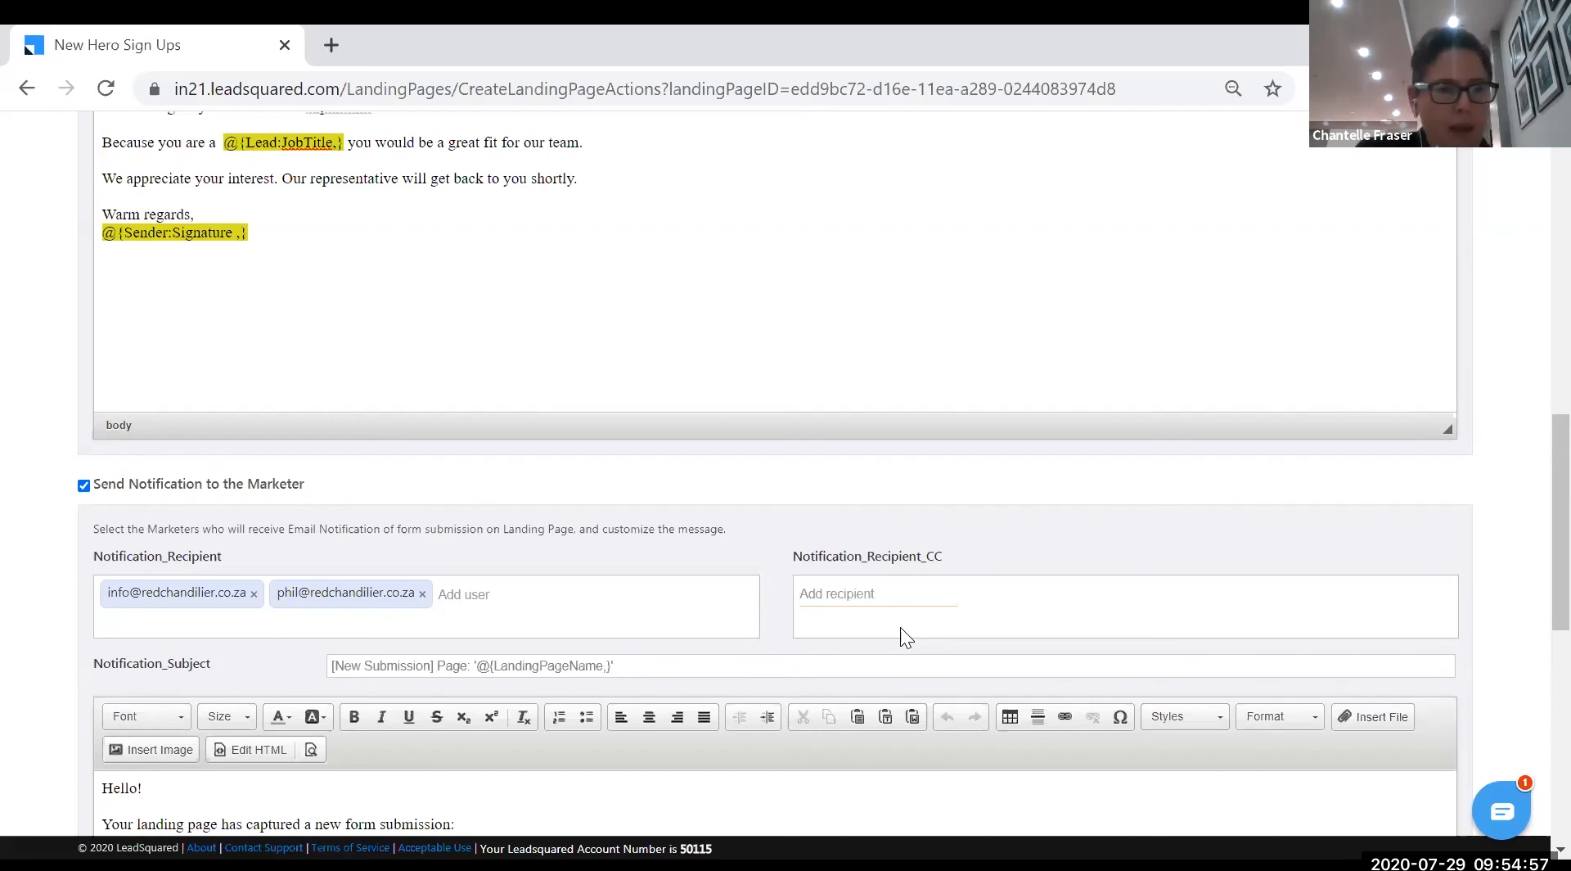
pyautogui.write('nick')
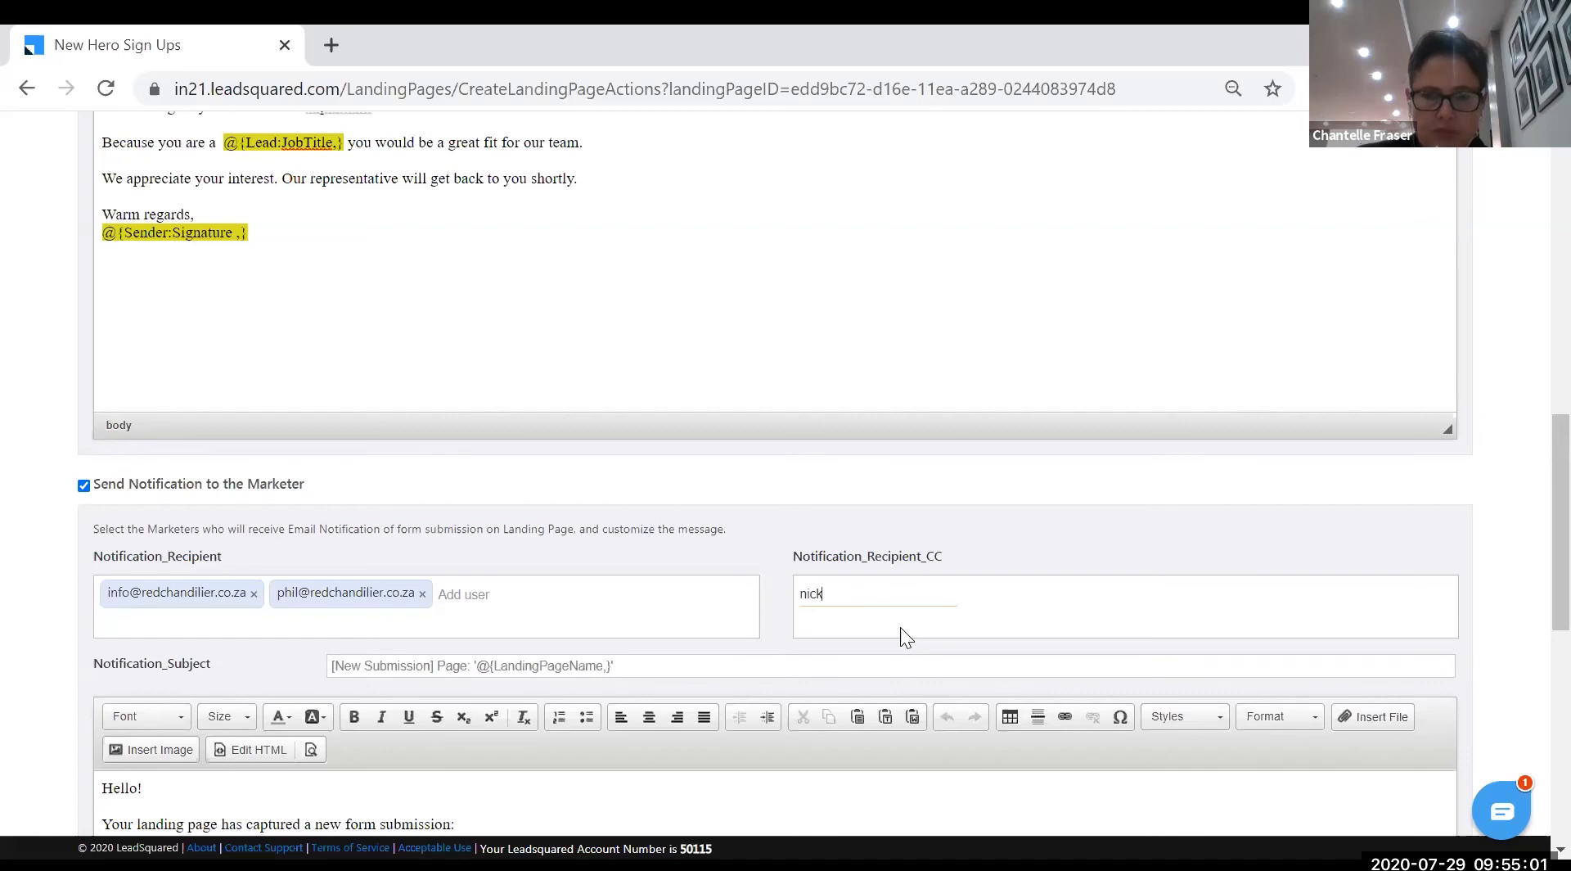
pyautogui.press('BackSpace')
pyautogui.press('BackSpace')
pyautogui.press('BackSpace')
pyautogui.write('chante')
pyautogui.press('BackSpace')
pyautogui.press('BackSpace')
pyautogui.press('BackSpace')
pyautogui.press('BackSpace')
pyautogui.press('BackSpace')
pyautogui.press('BackSpace')
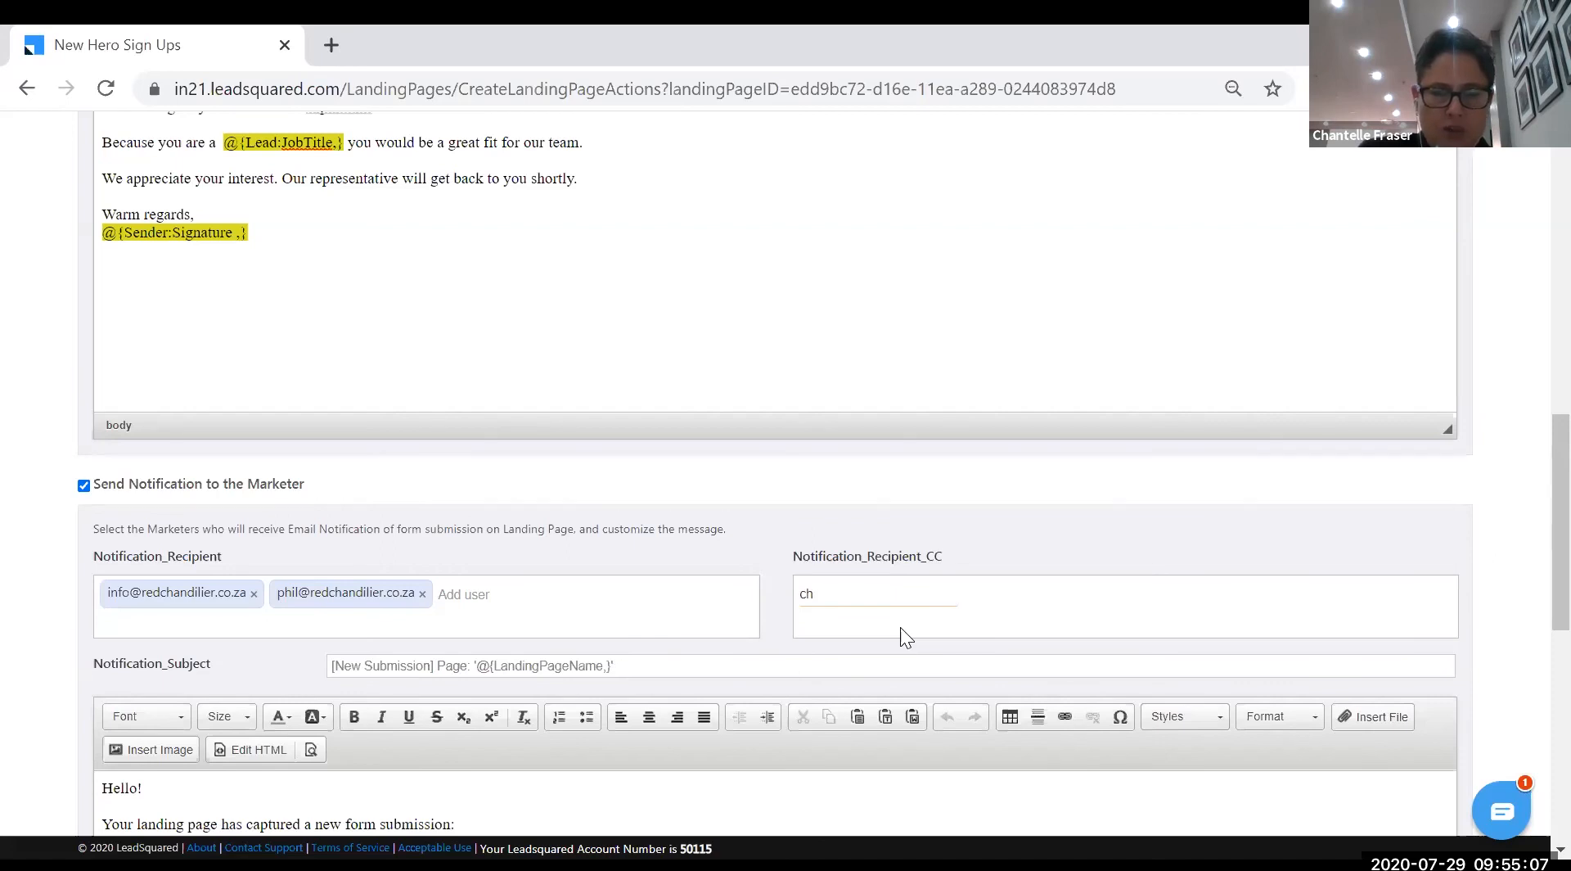
pyautogui.click(822, 536)
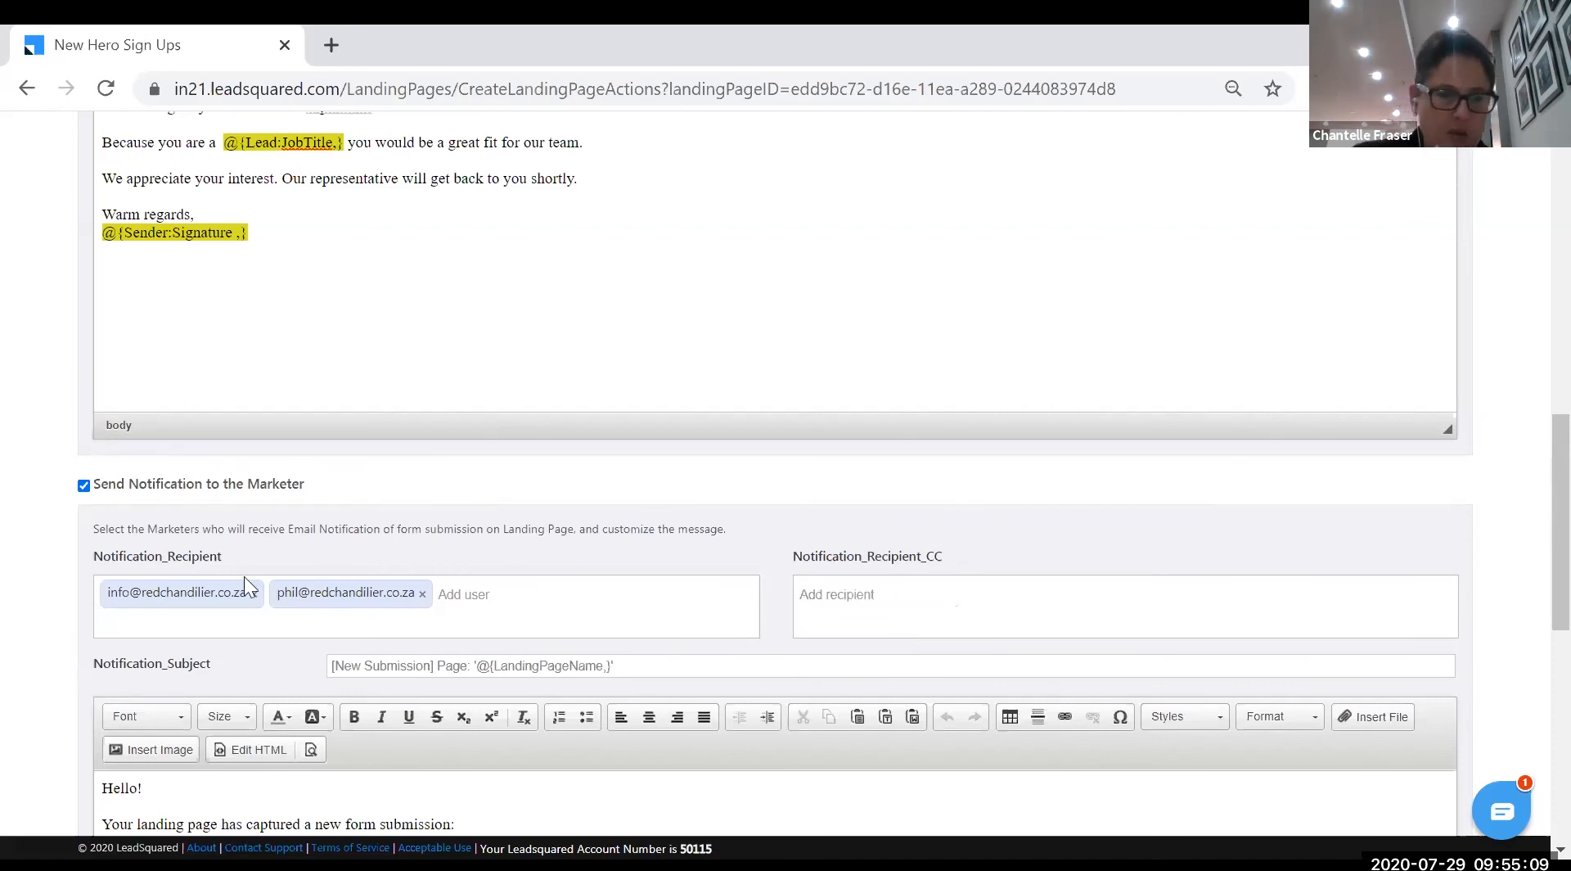
# - Remove the info@ address from the recipients and clear the partial CC entry
pyautogui.click(253, 594)
pyautogui.click(892, 600)
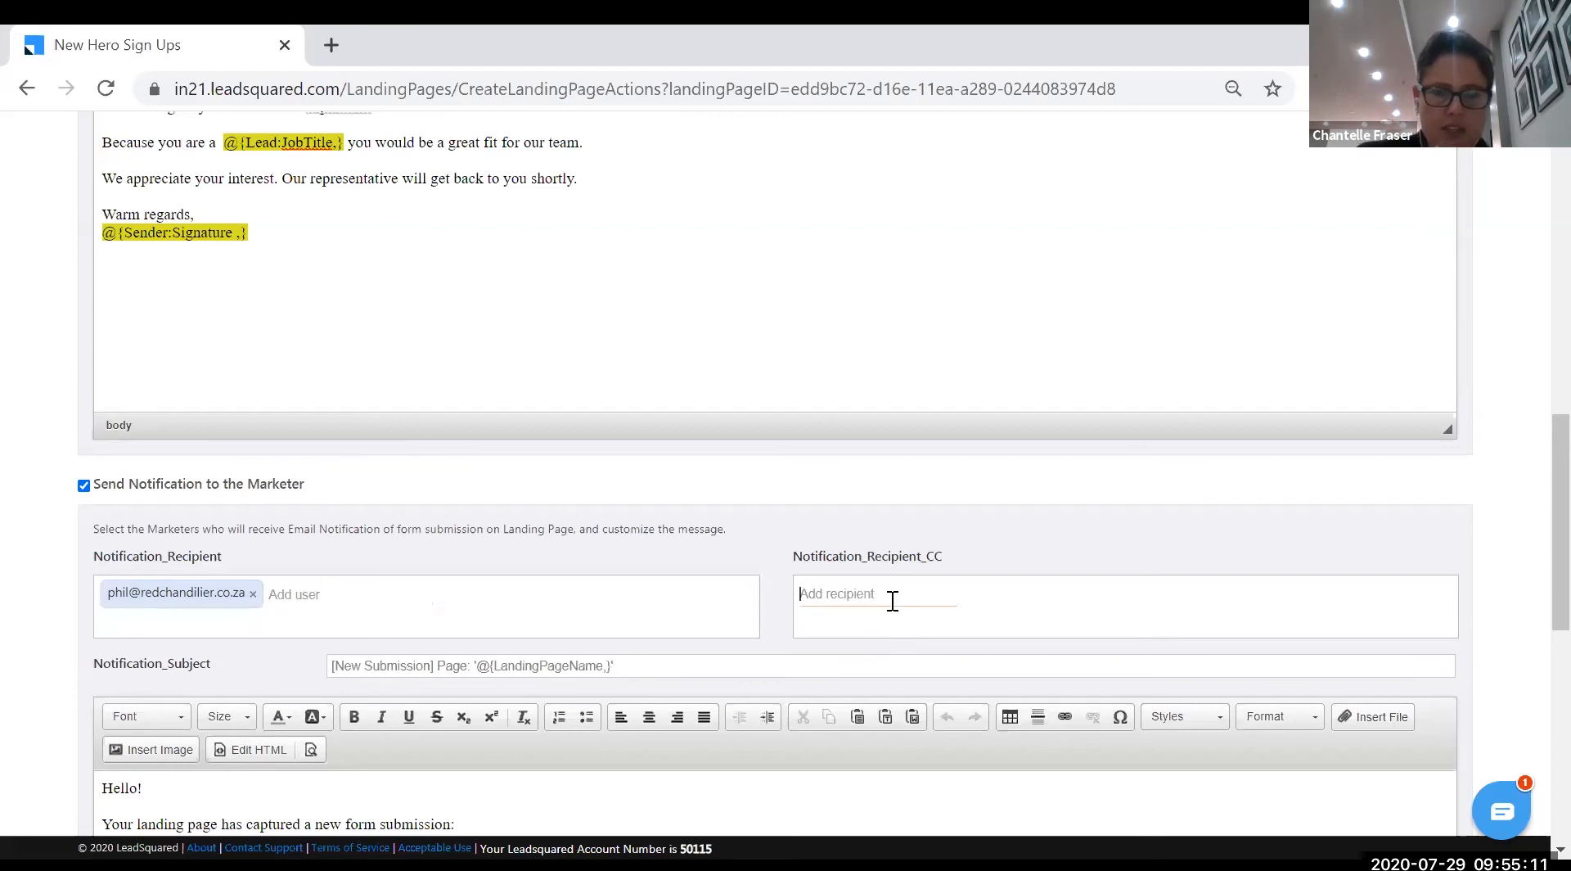
pyautogui.write('info')
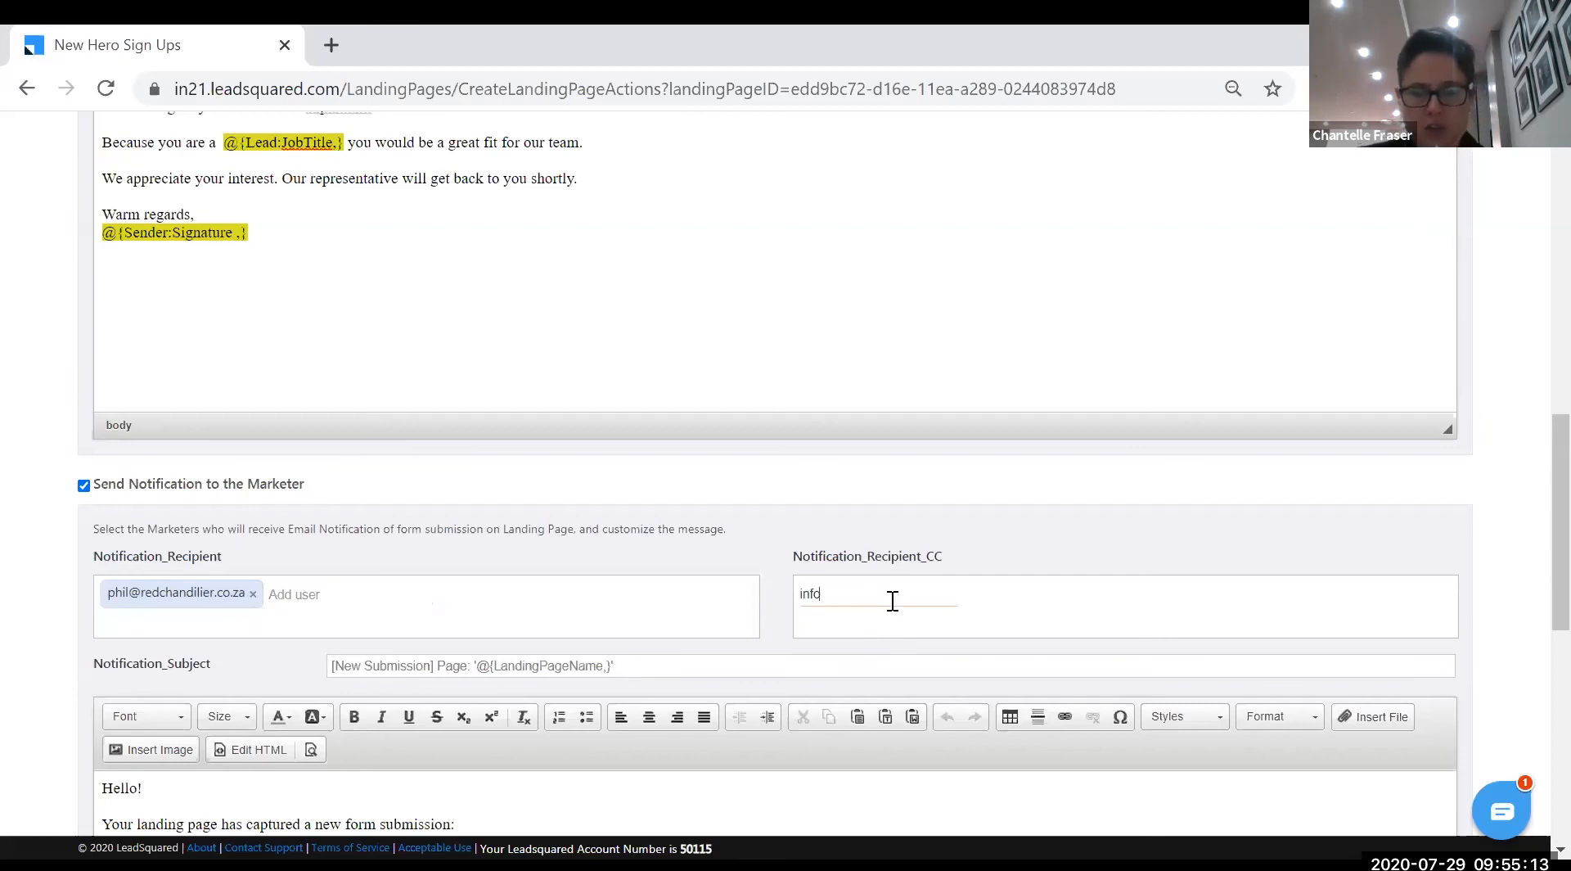
pyautogui.press('BackSpace')
pyautogui.press('BackSpace')
pyautogui.scroll(-3, 124, 502)
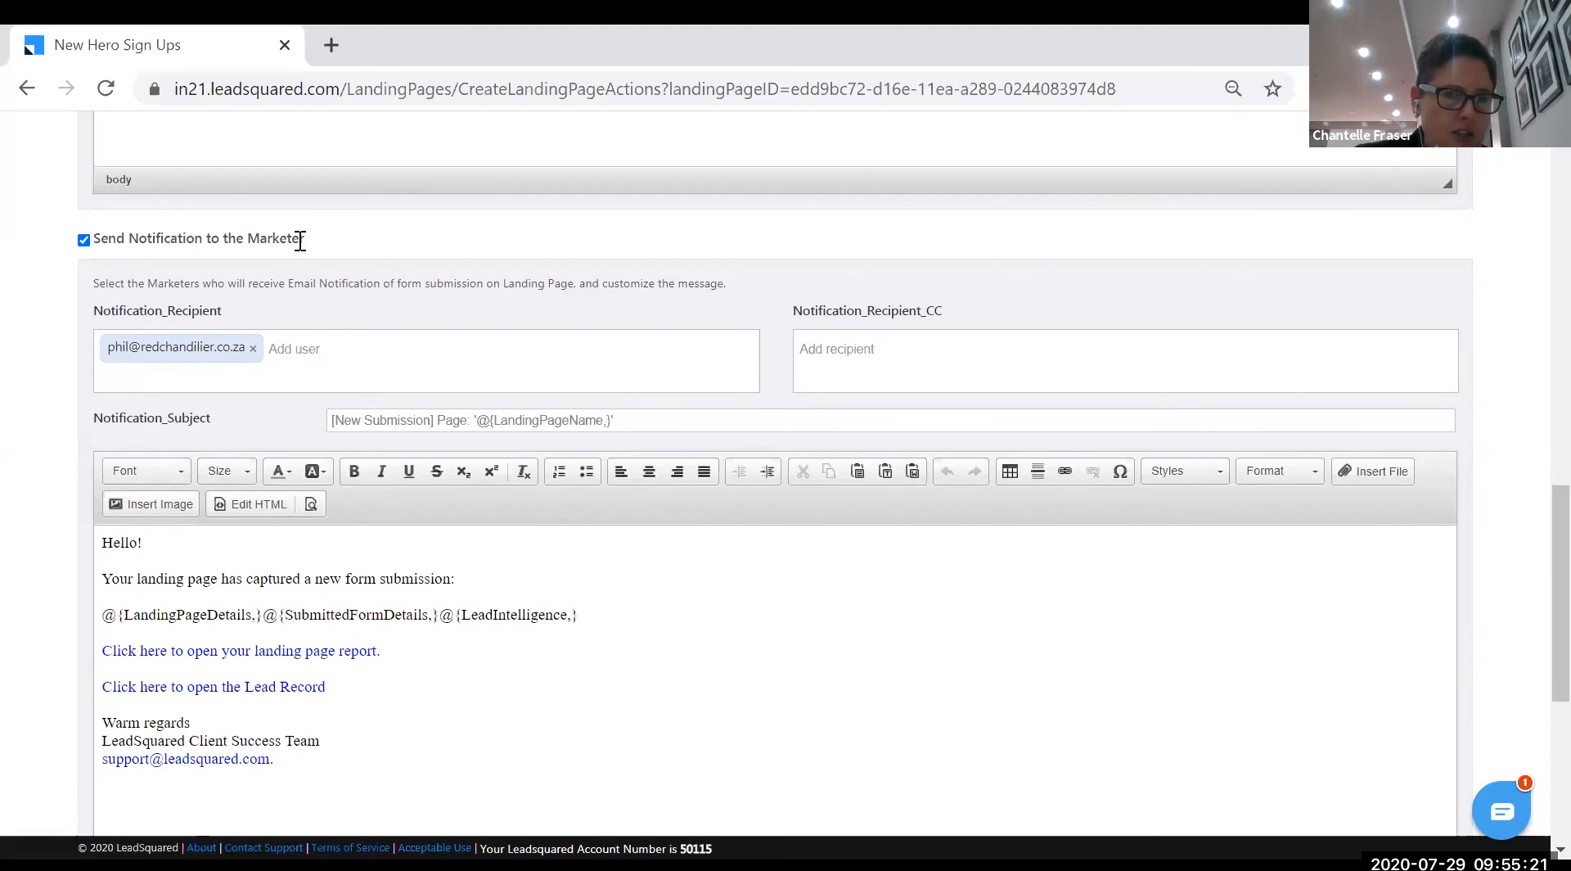
pyautogui.scroll(-2, 474, 663)
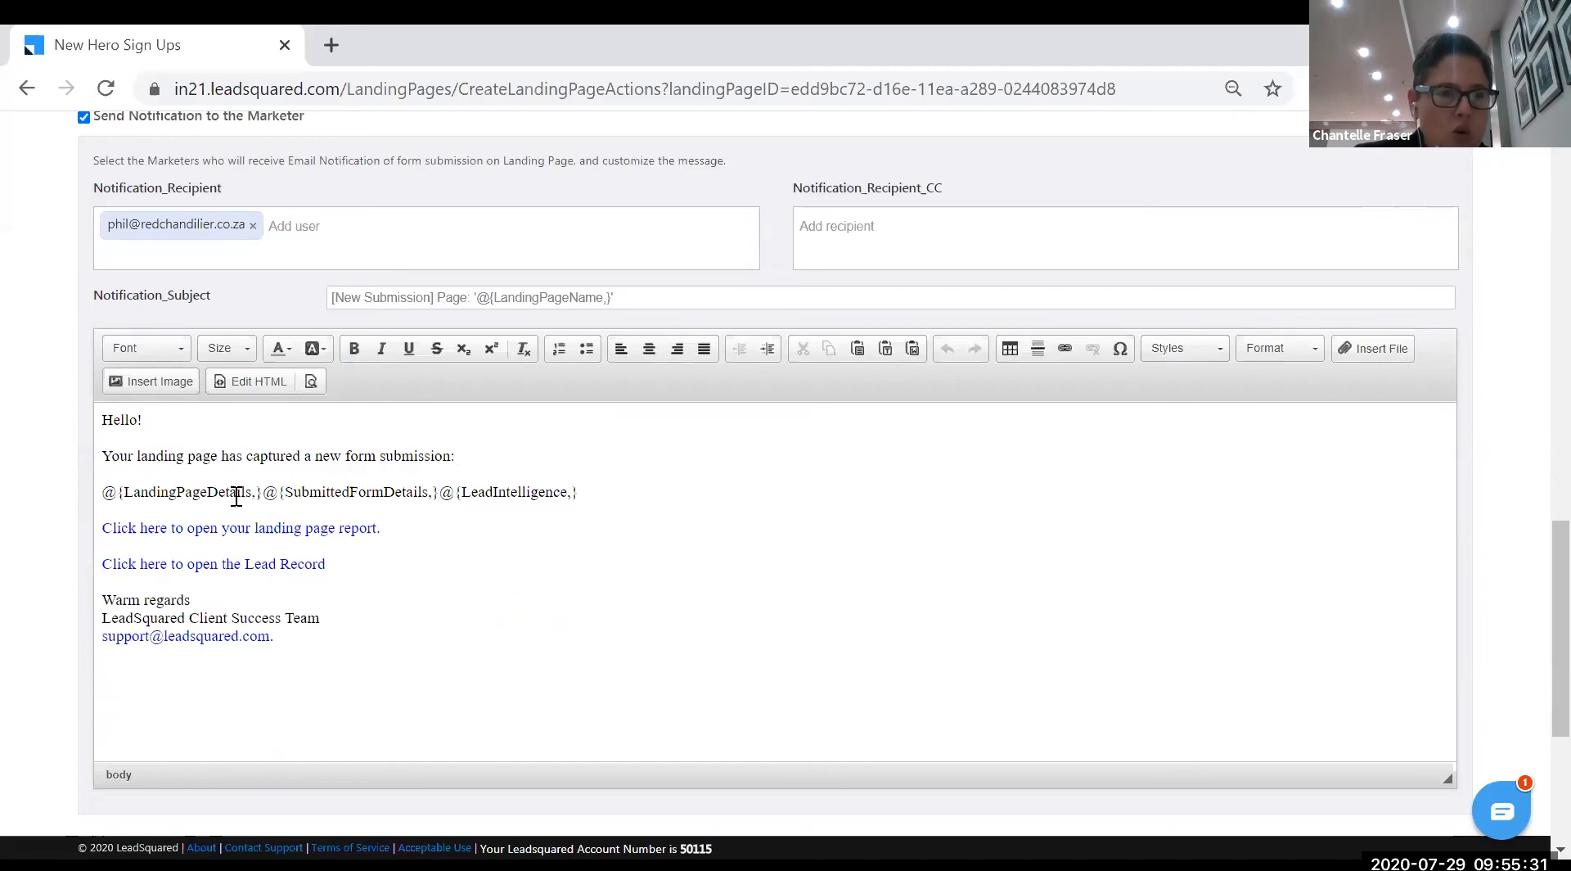
pyautogui.click(662, 492)
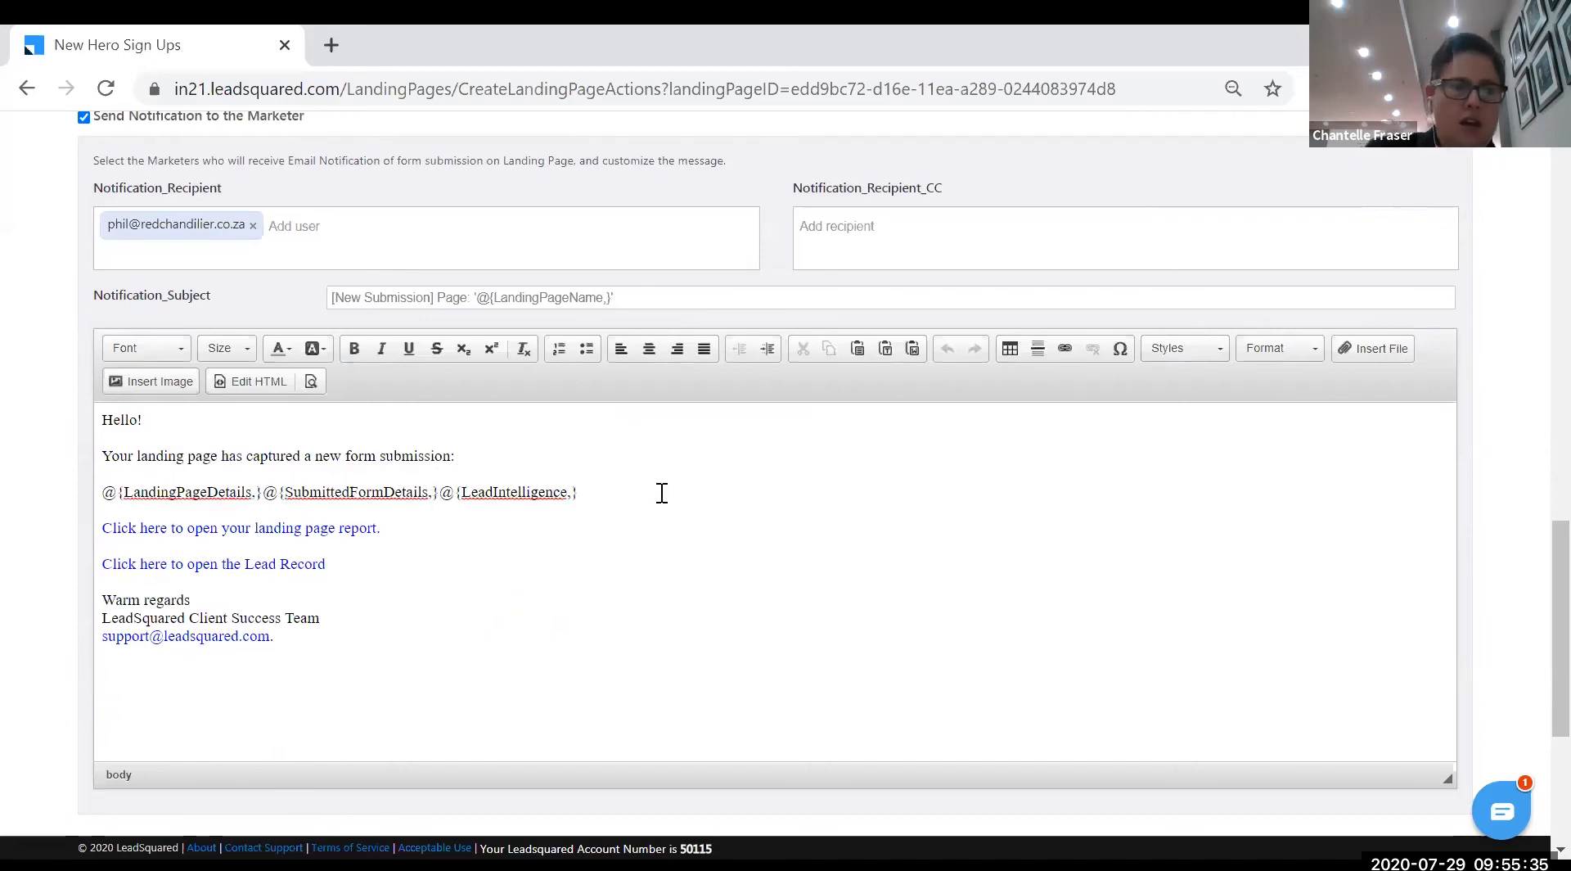
pyautogui.scroll(-1, 496, 601)
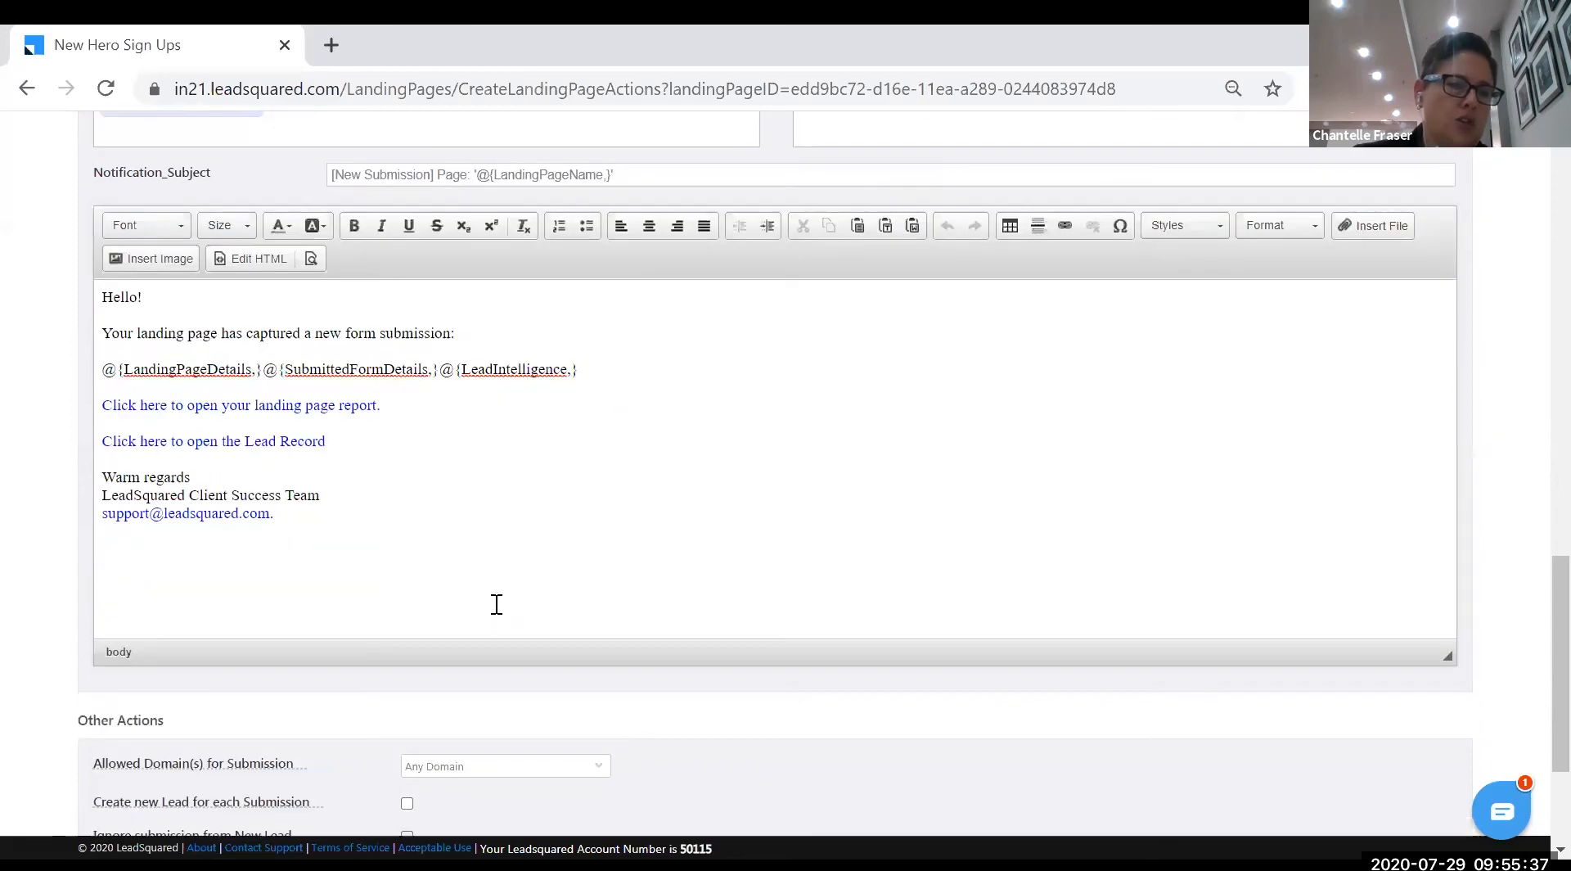
pyautogui.scroll(-1, 496, 600)
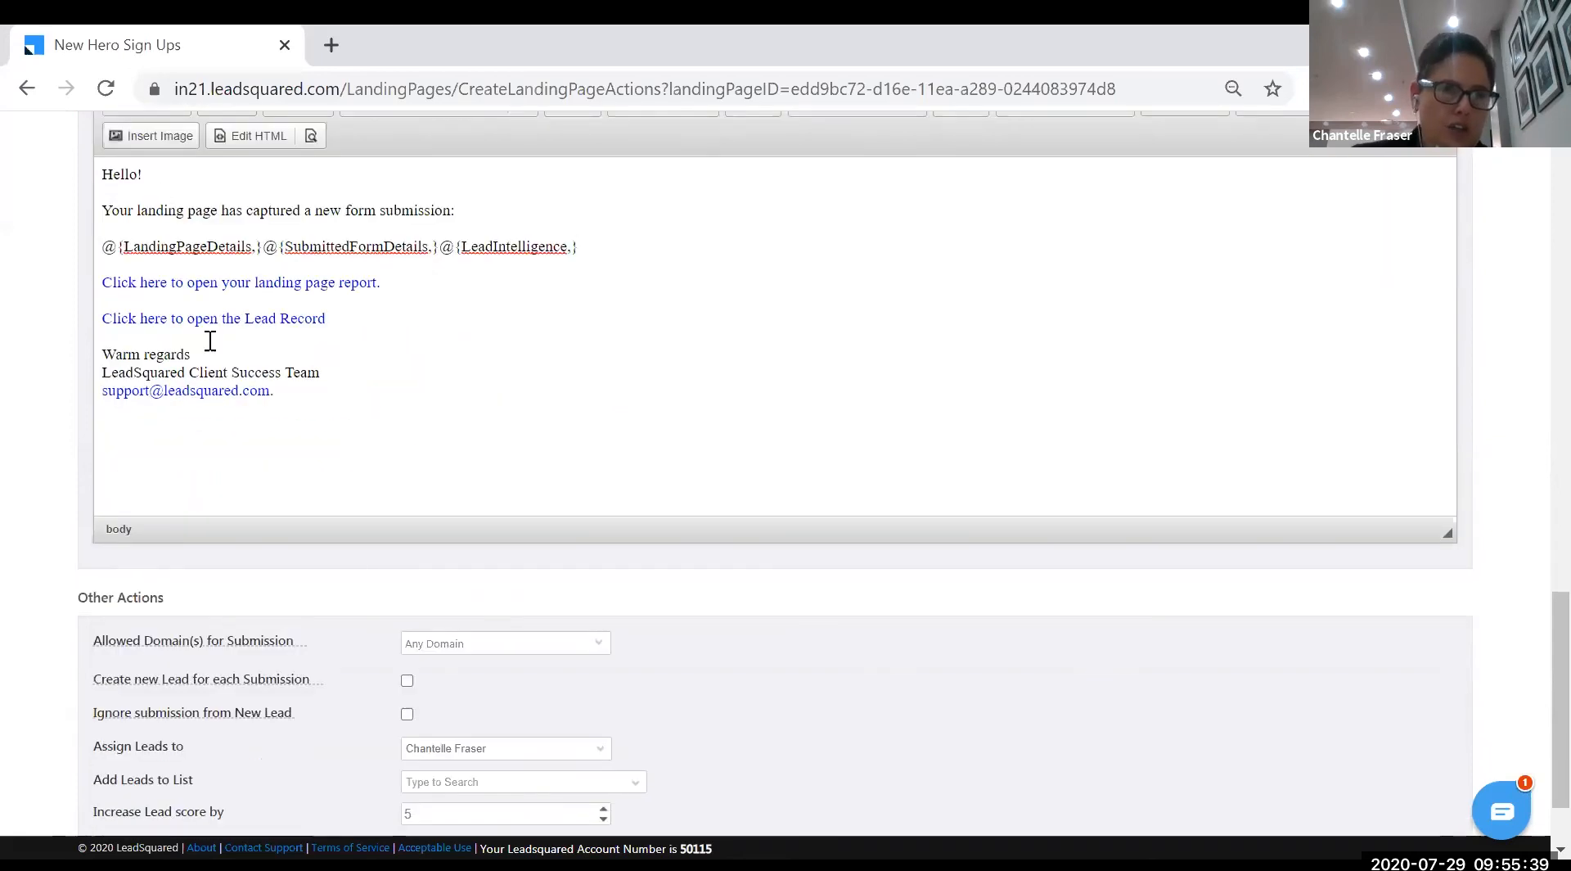
pyautogui.scroll(-1, 278, 407)
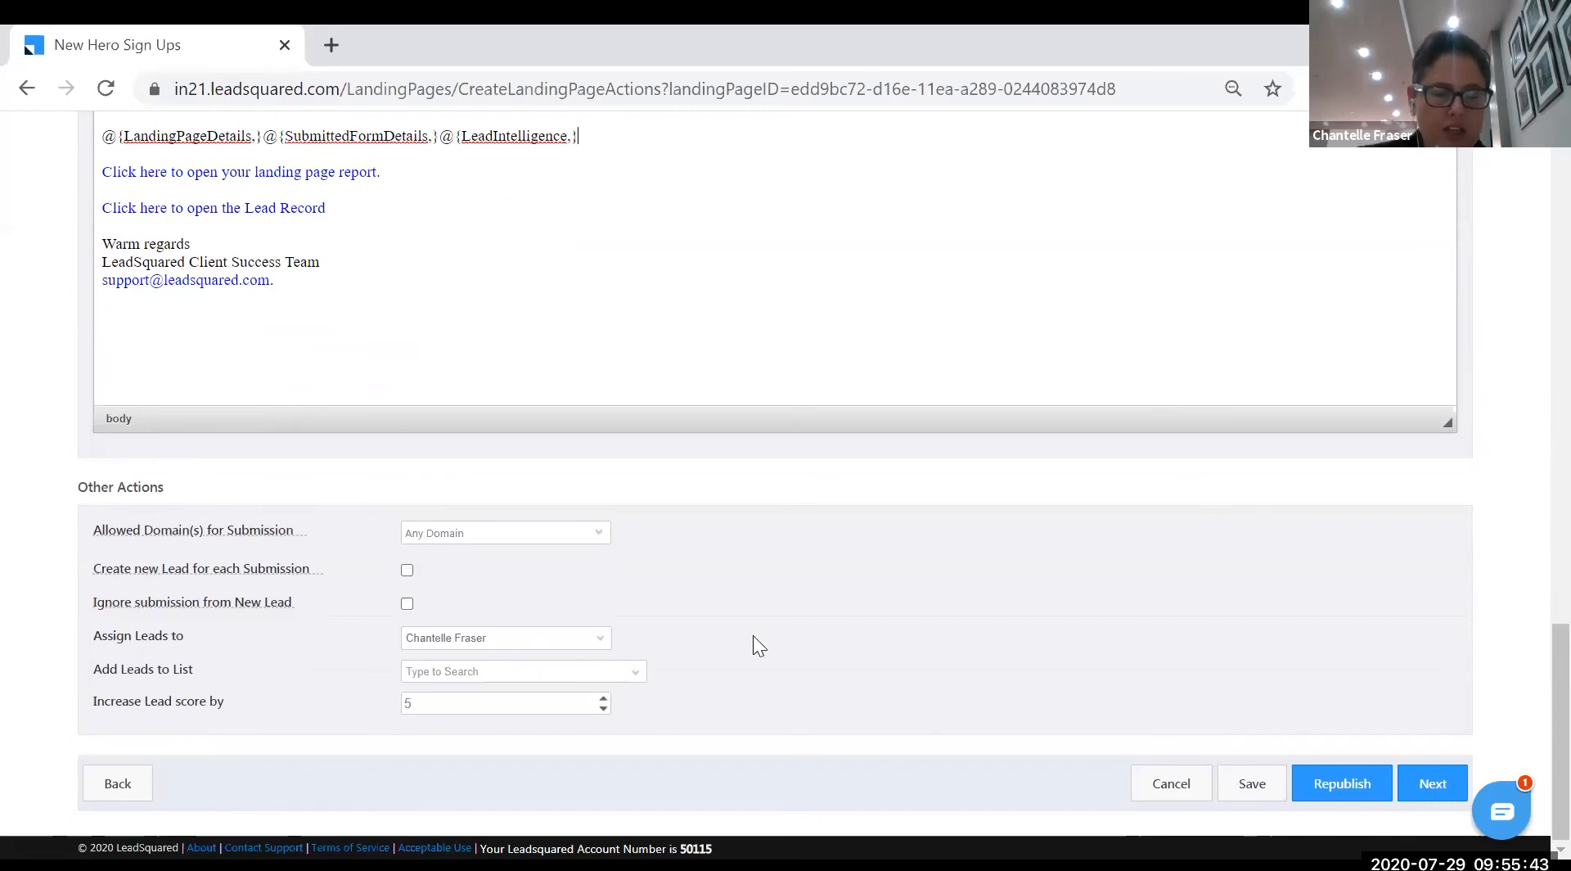
pyautogui.scroll(7, 698, 578)
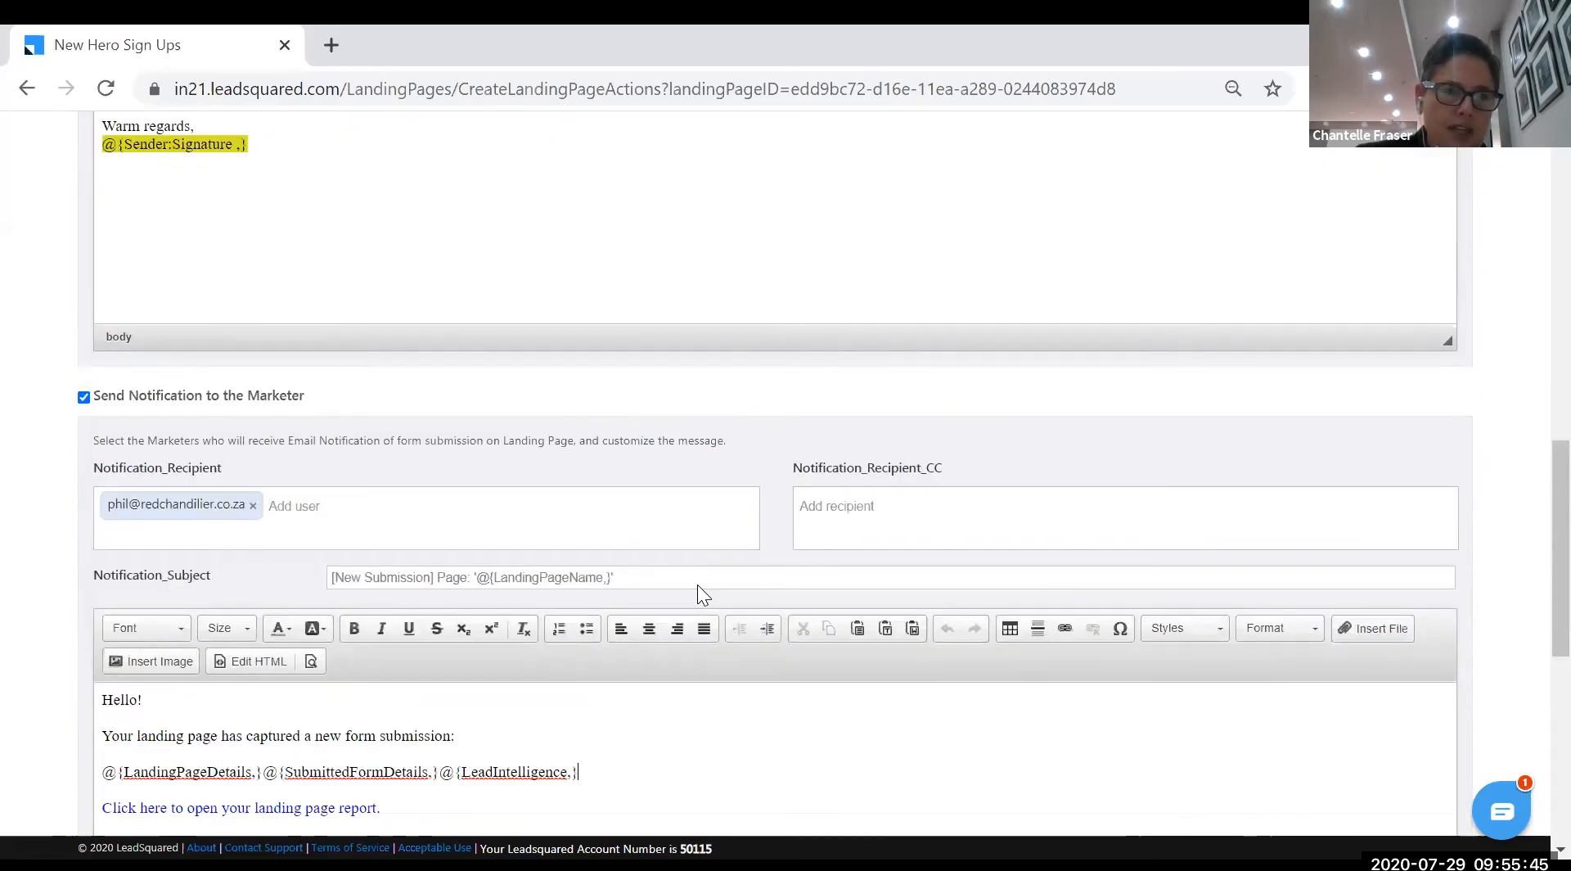
pyautogui.scroll(3, 407, 340)
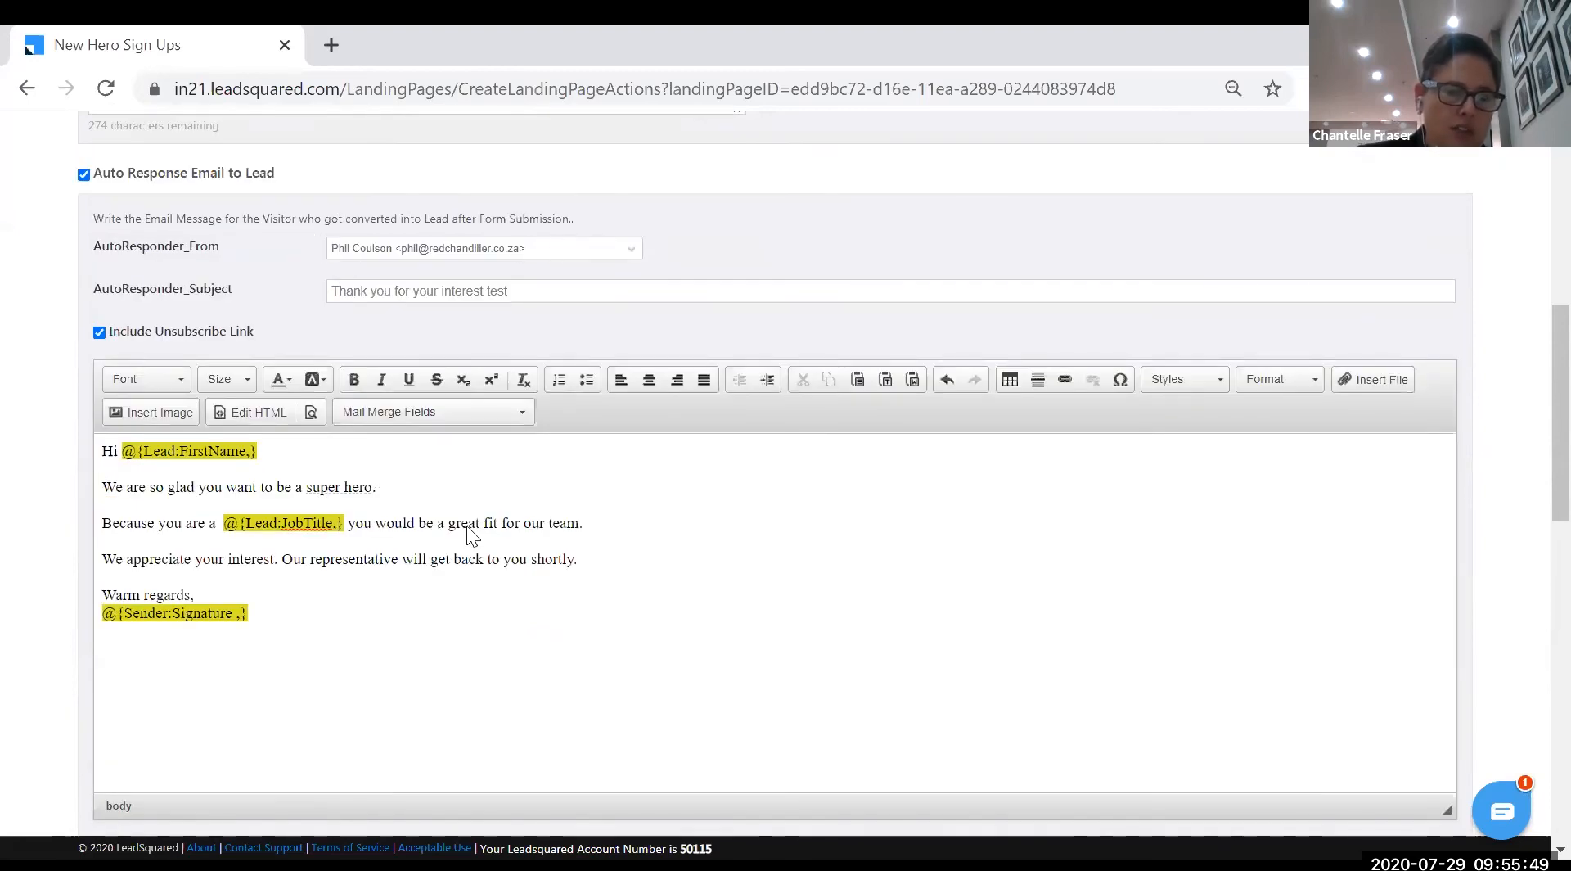
pyautogui.scroll(-3, 548, 648)
pyautogui.scroll(-8, 547, 642)
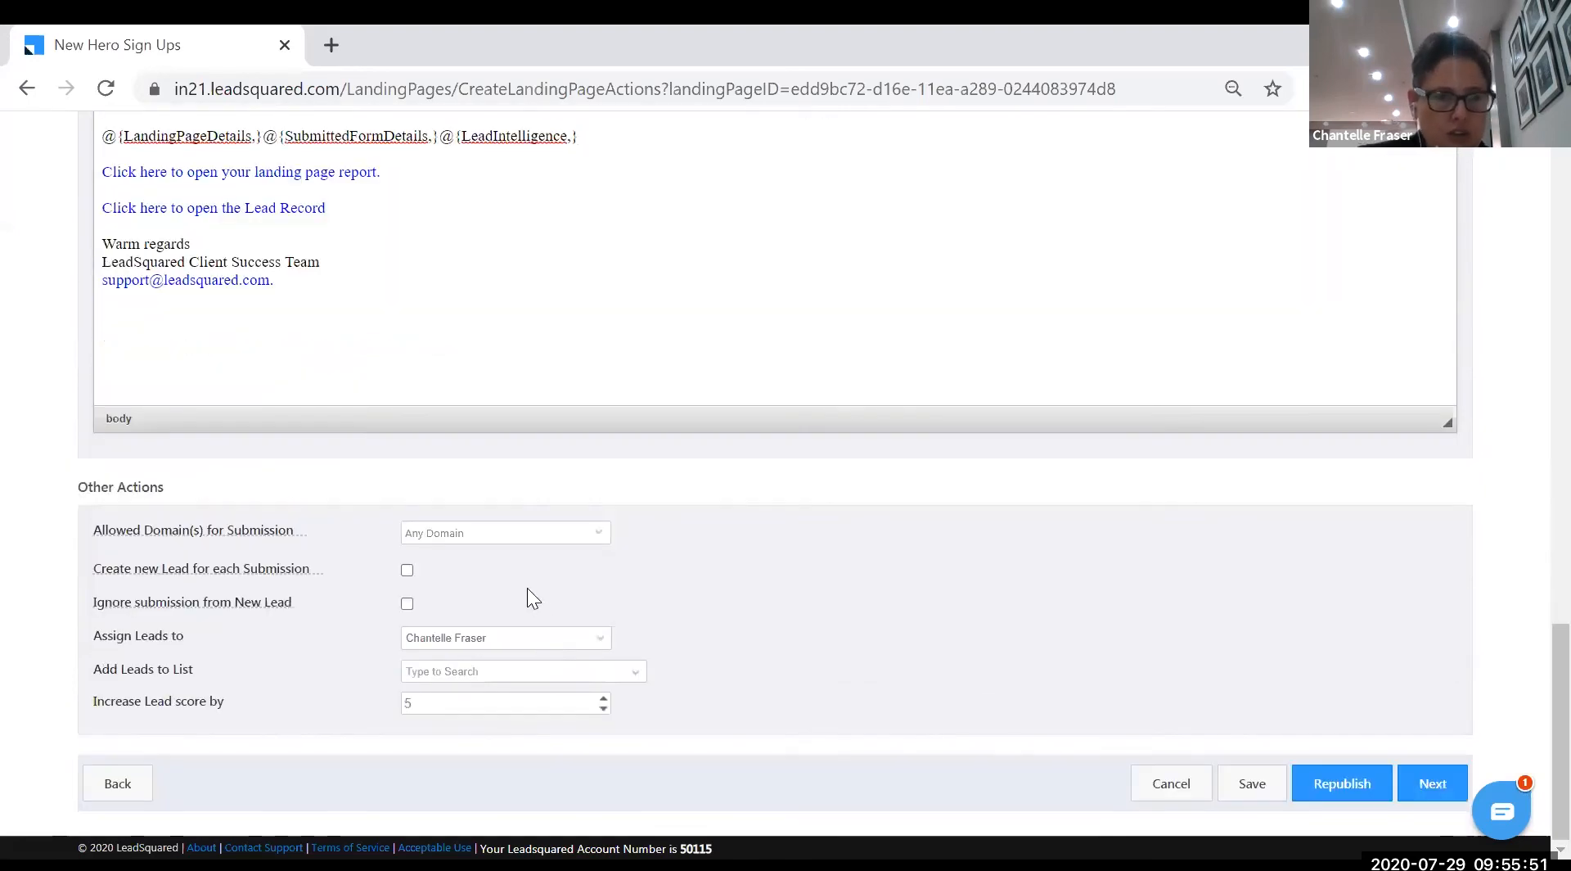
# - Assign new leads to the chosen user and add them to a new list 'New Super Hero Sign Ups'
pyautogui.click(595, 645)
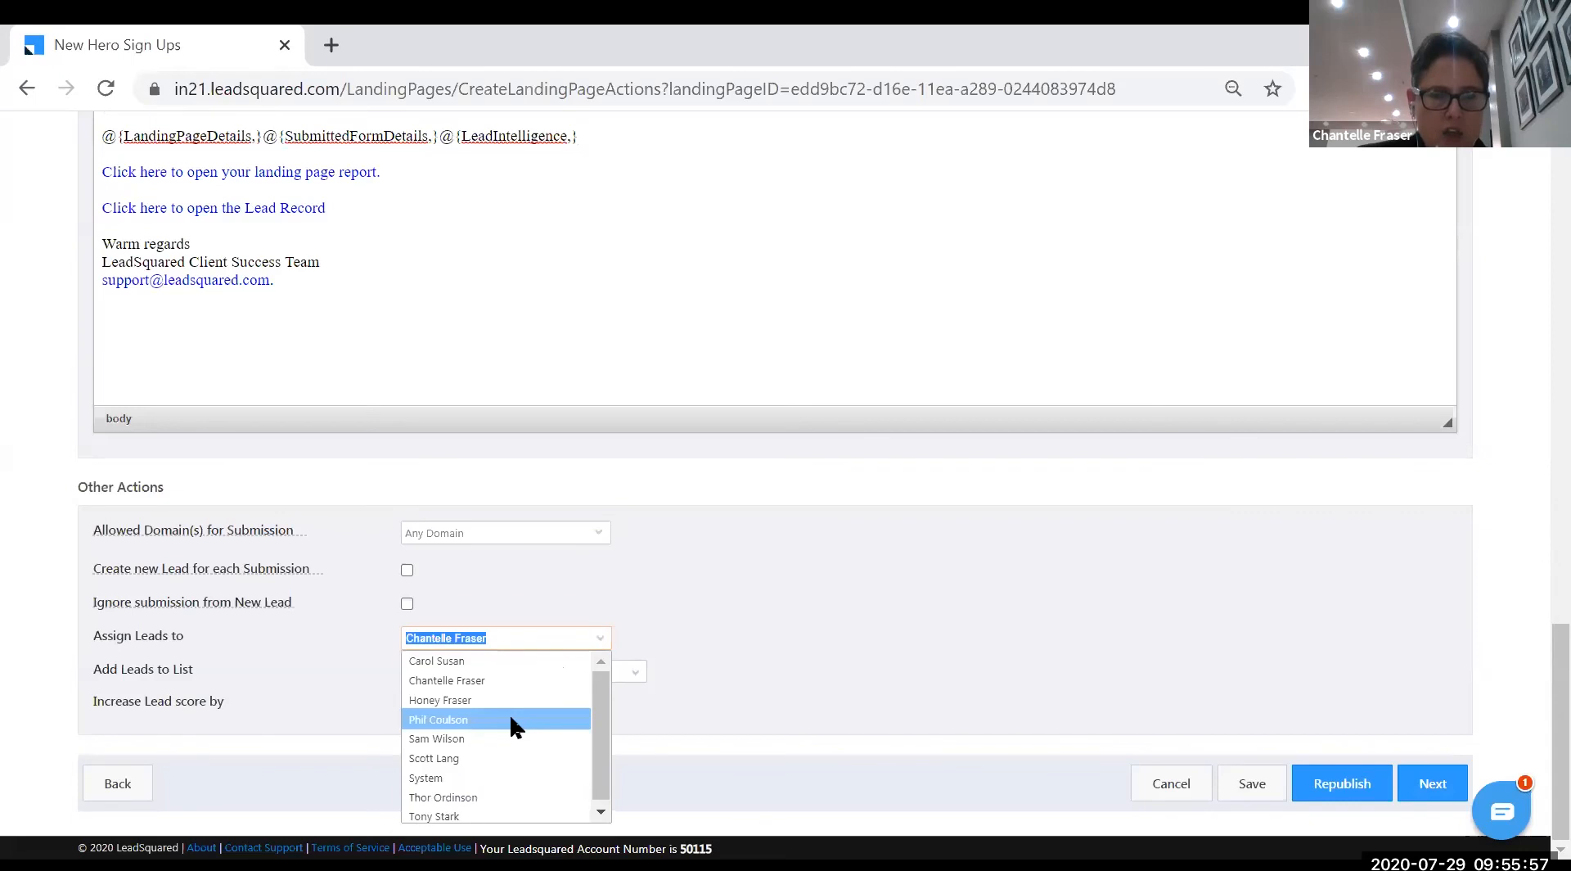
pyautogui.click(513, 720)
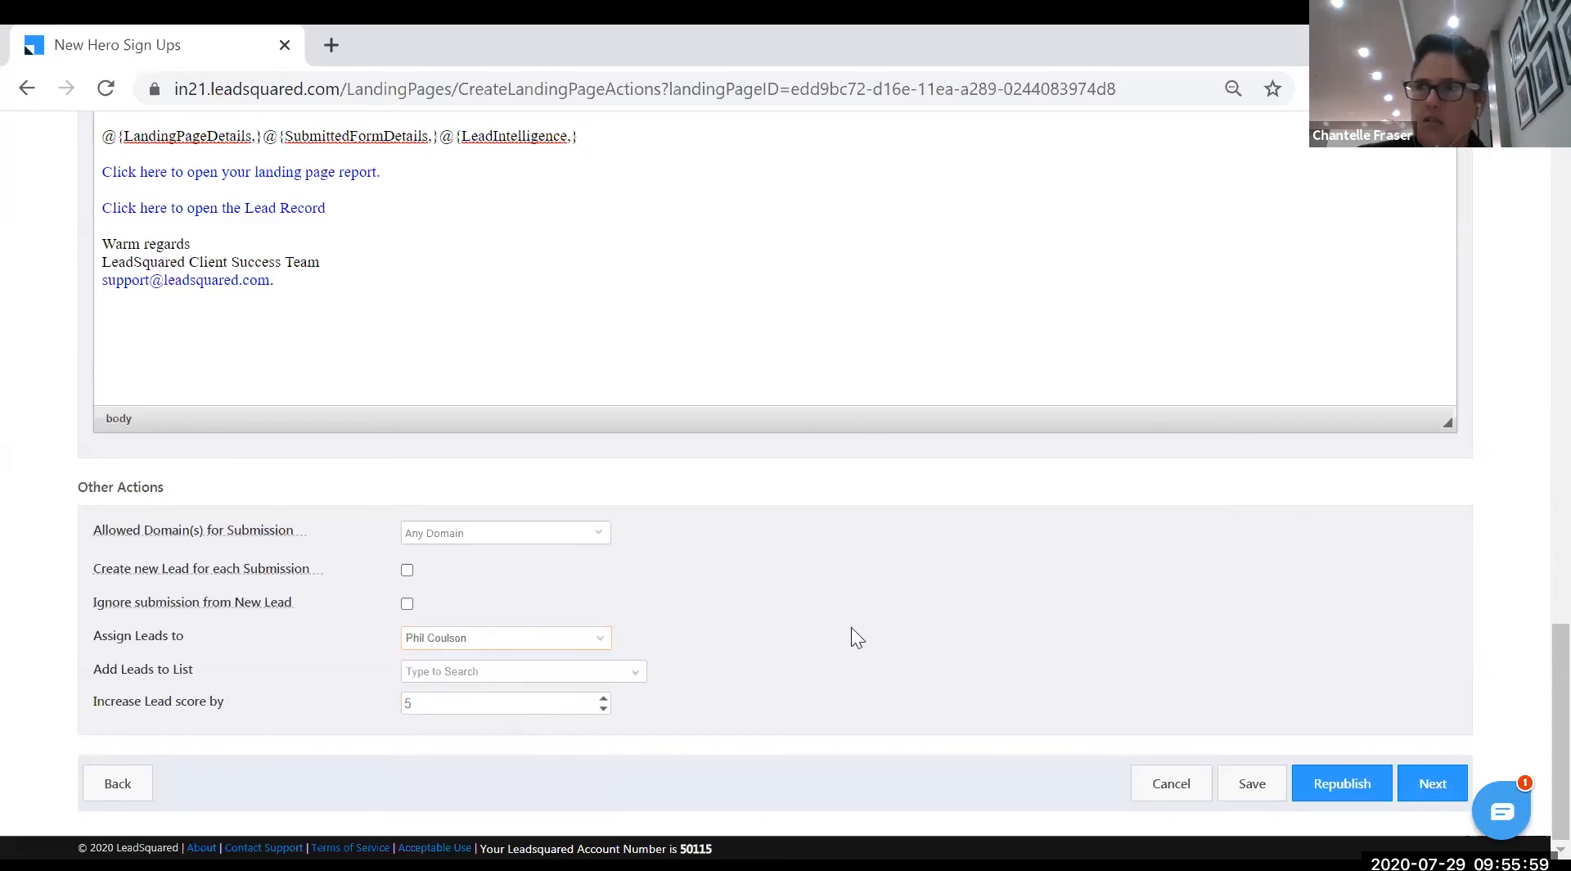
pyautogui.click(640, 678)
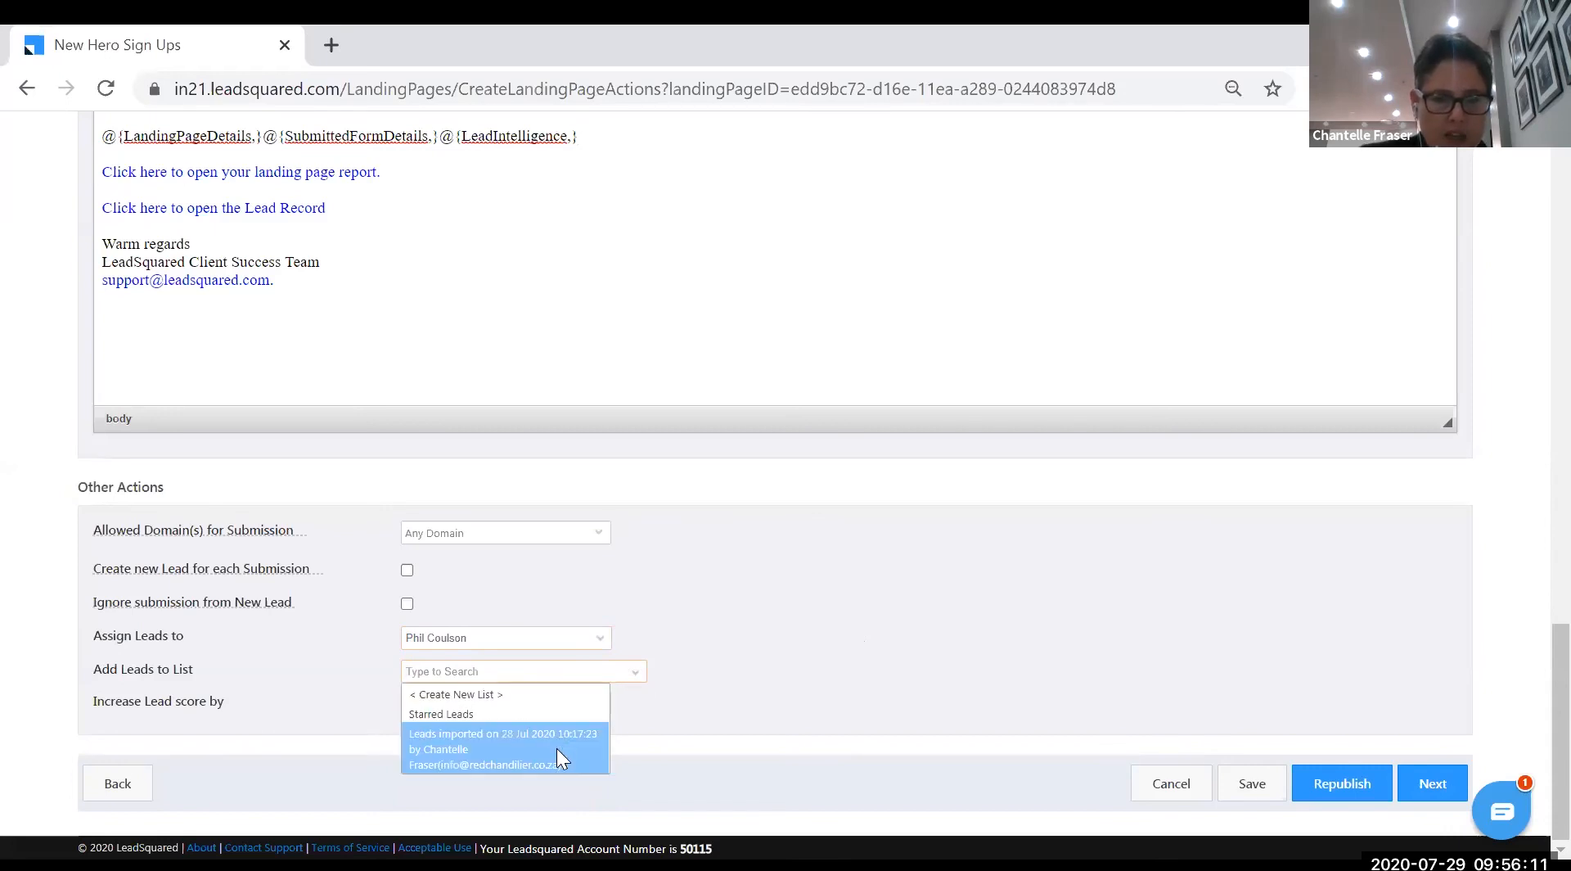
pyautogui.click(553, 699)
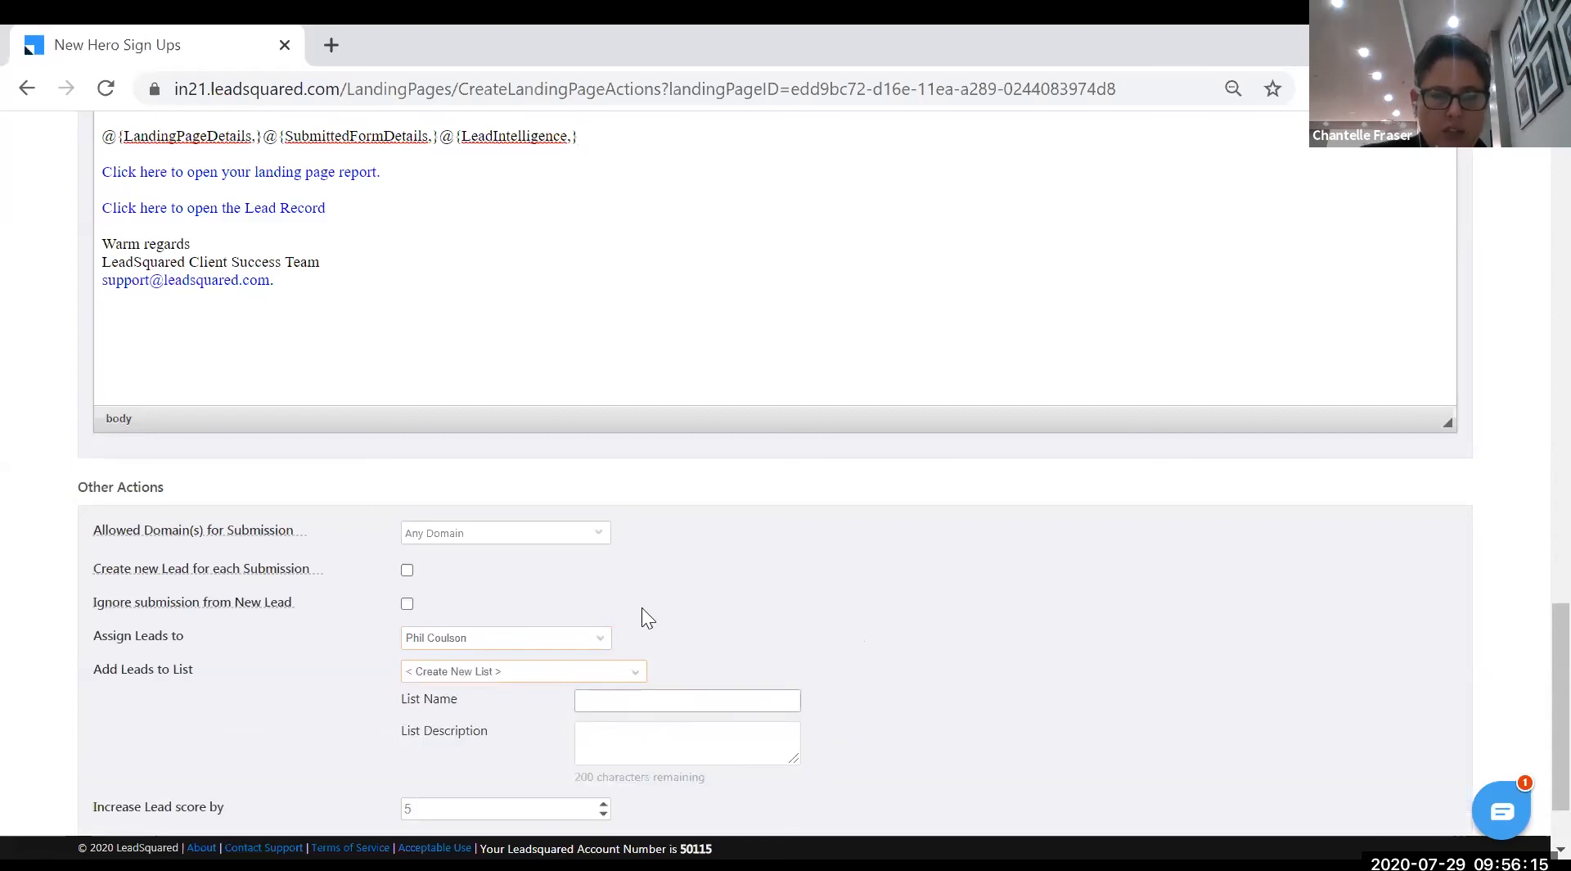
pyautogui.scroll(-2, 641, 607)
pyautogui.write('New Super Hero Sign Ups')
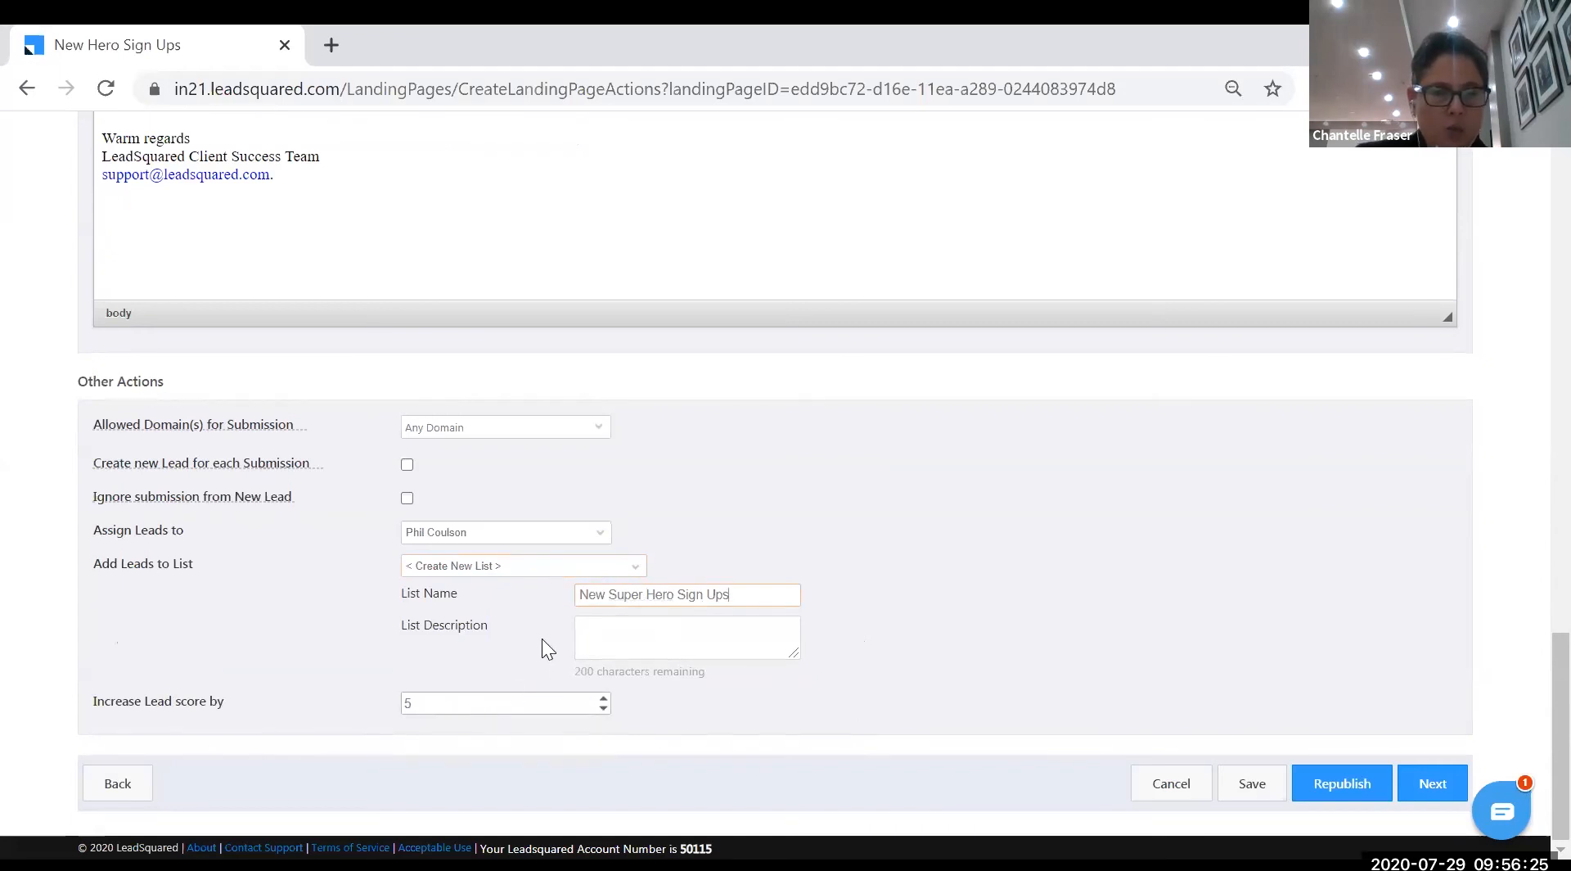
# - Set Increase Lead score by 20 and save the landing page actions
pyautogui.click(472, 708)
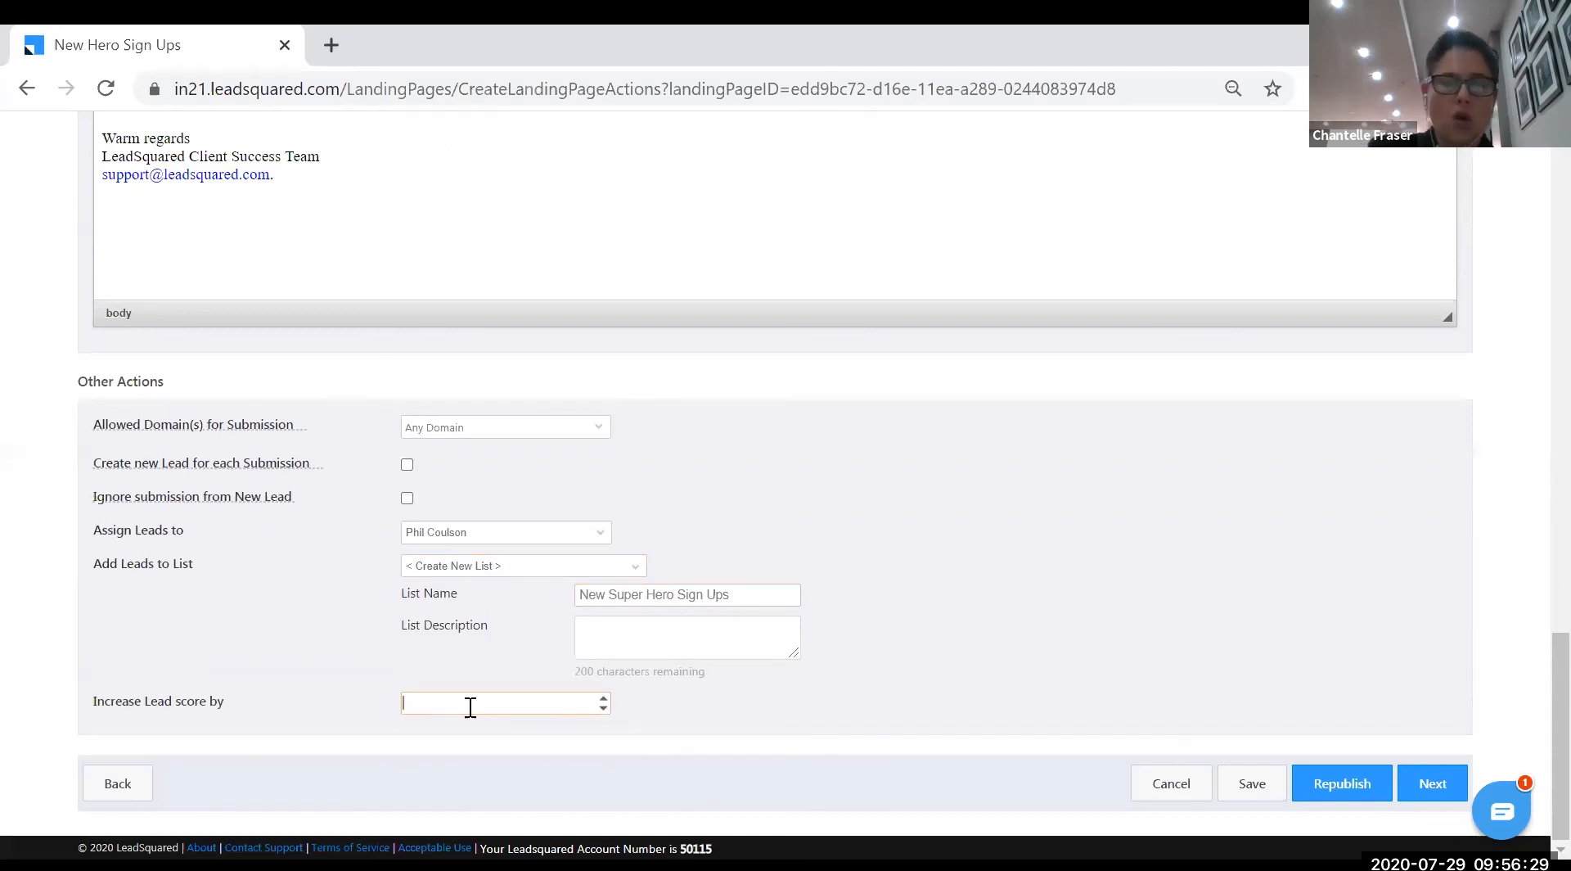
pyautogui.write('20')
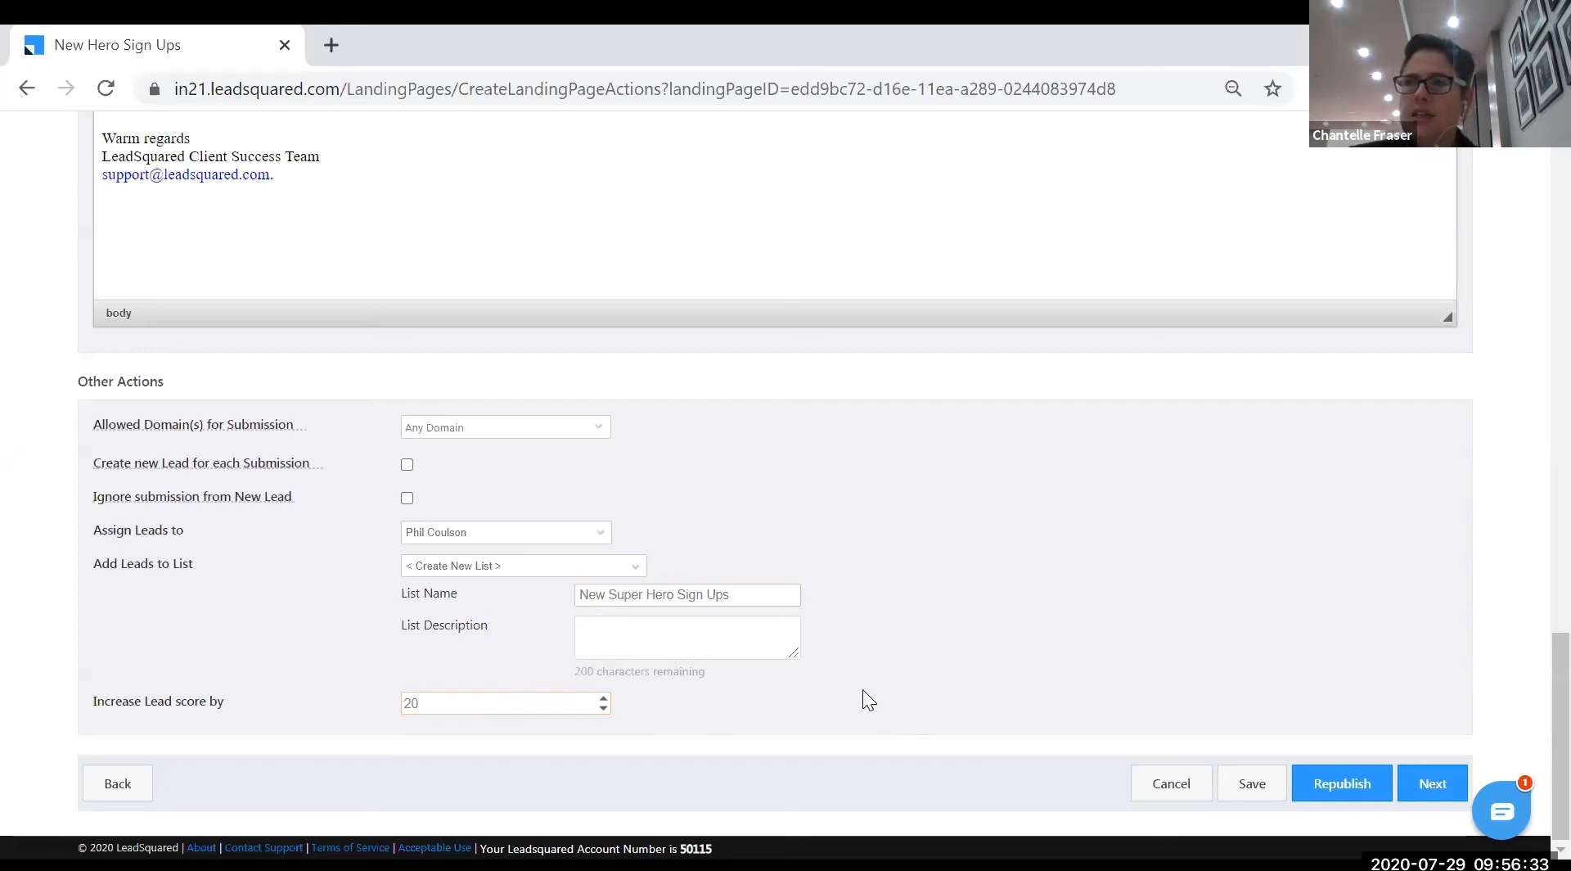
pyautogui.click(1250, 784)
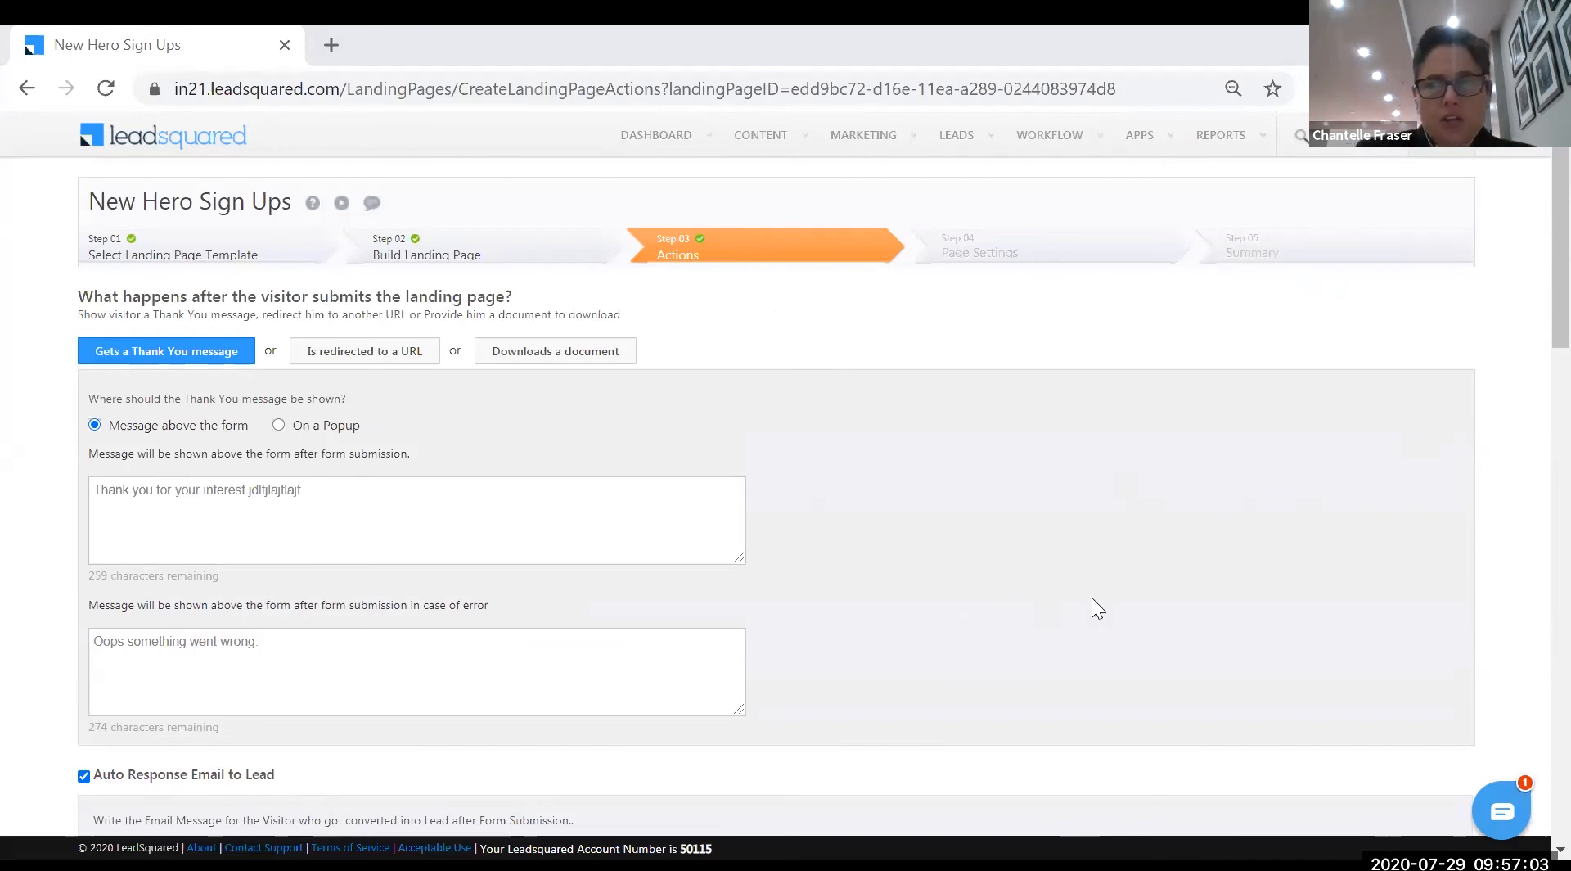
pyautogui.scroll(-15, 1410, 726)
pyautogui.scroll(-10, 1336, 689)
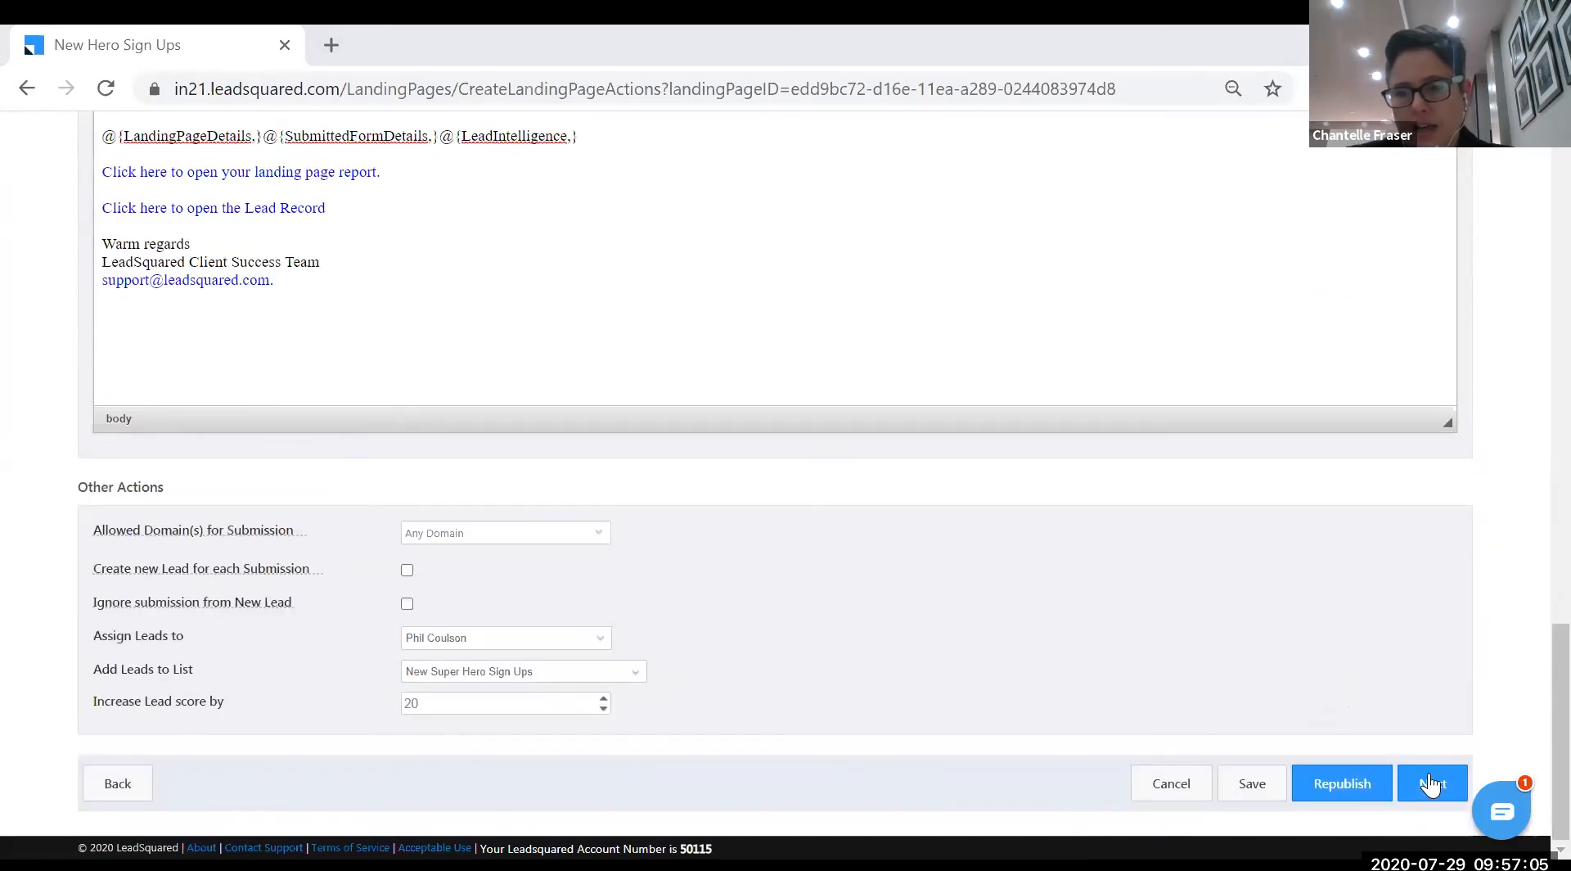
# - Advance to Step 04 Page Settings and review the meta, SEO and Embed JavaScript sections
pyautogui.click(1432, 784)
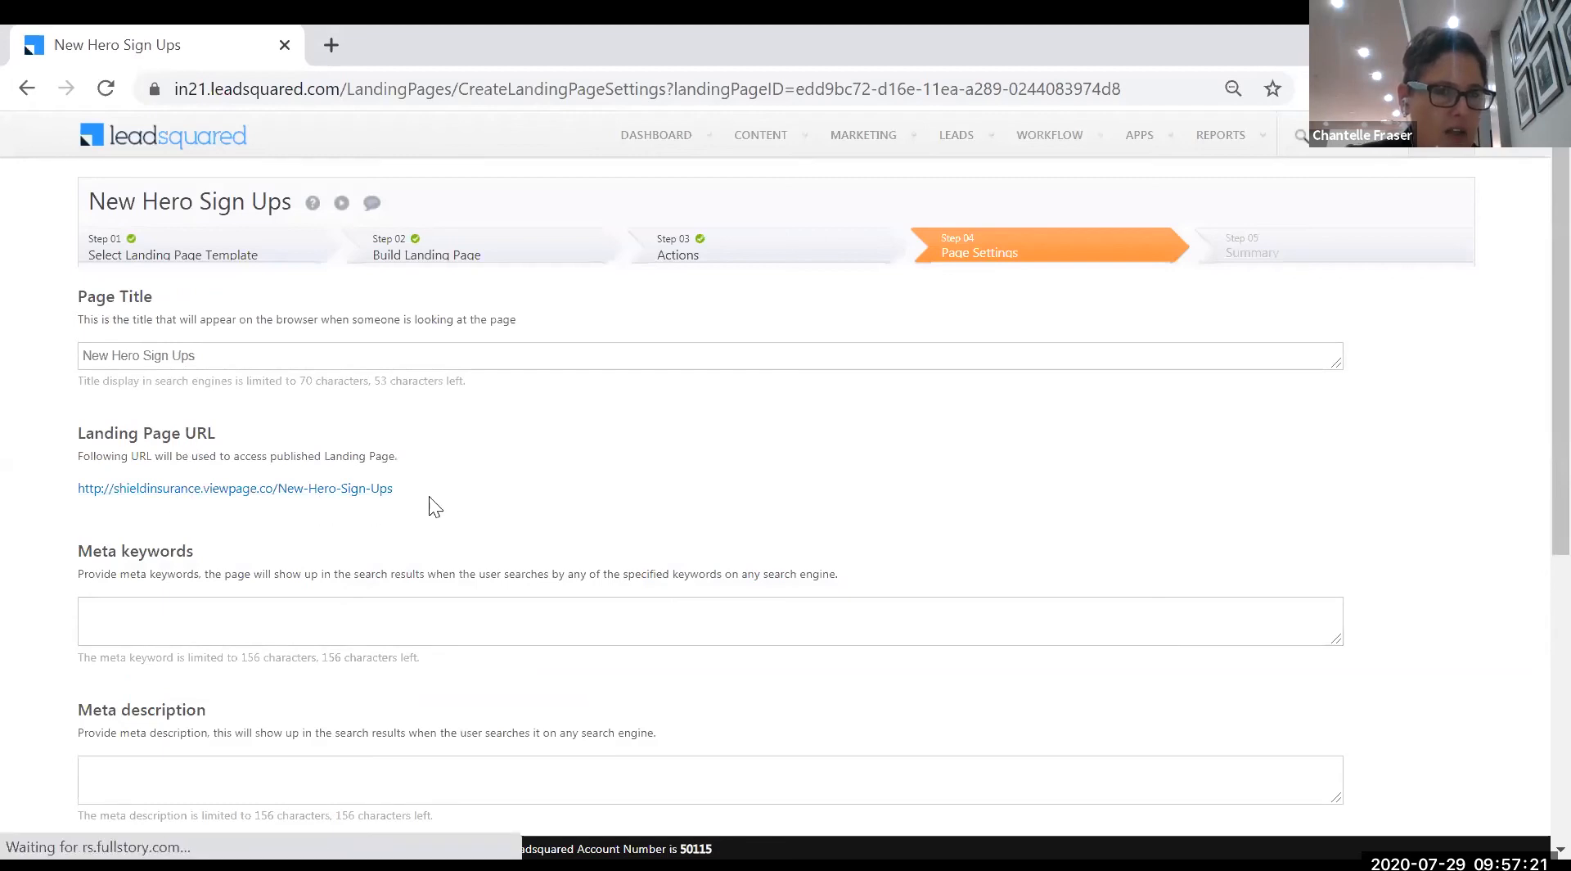
pyautogui.scroll(-2, 221, 528)
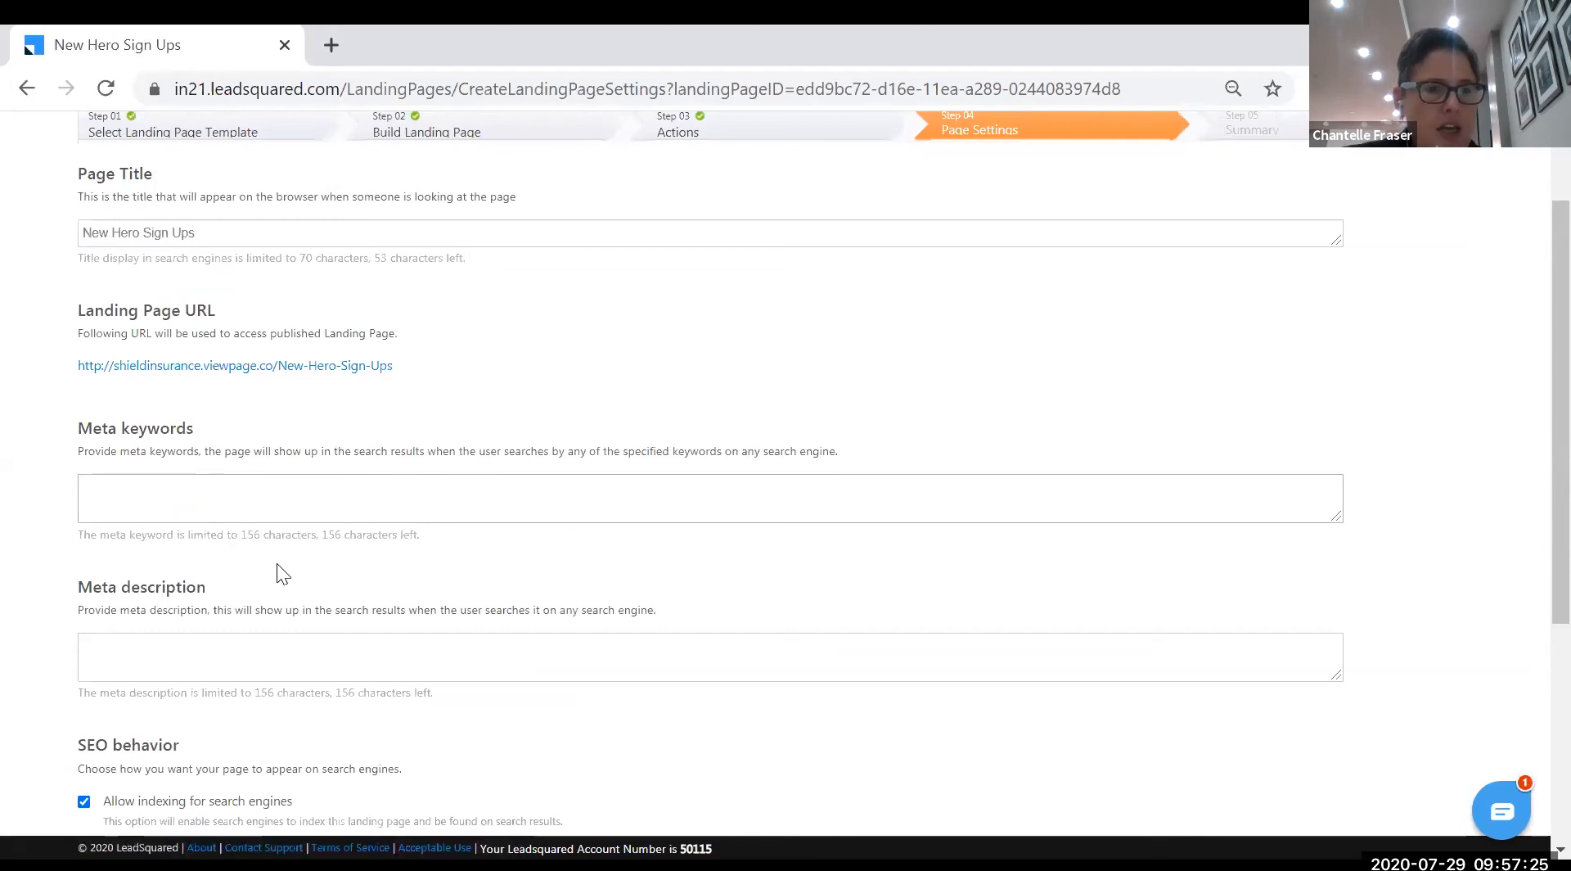
pyautogui.scroll(-2, 239, 555)
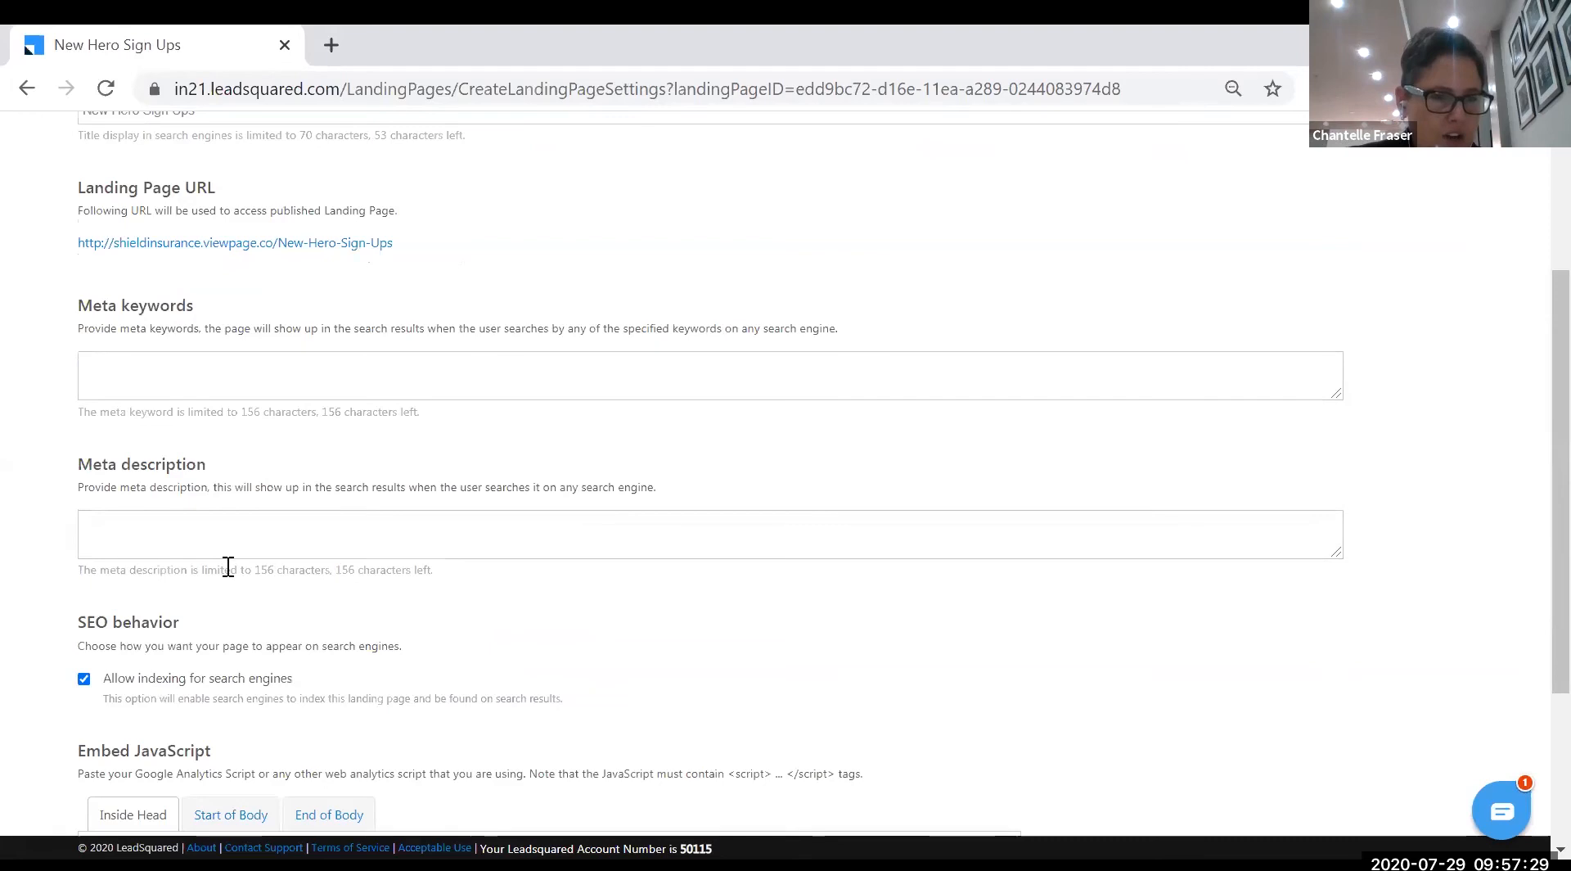
pyautogui.scroll(-2, 228, 566)
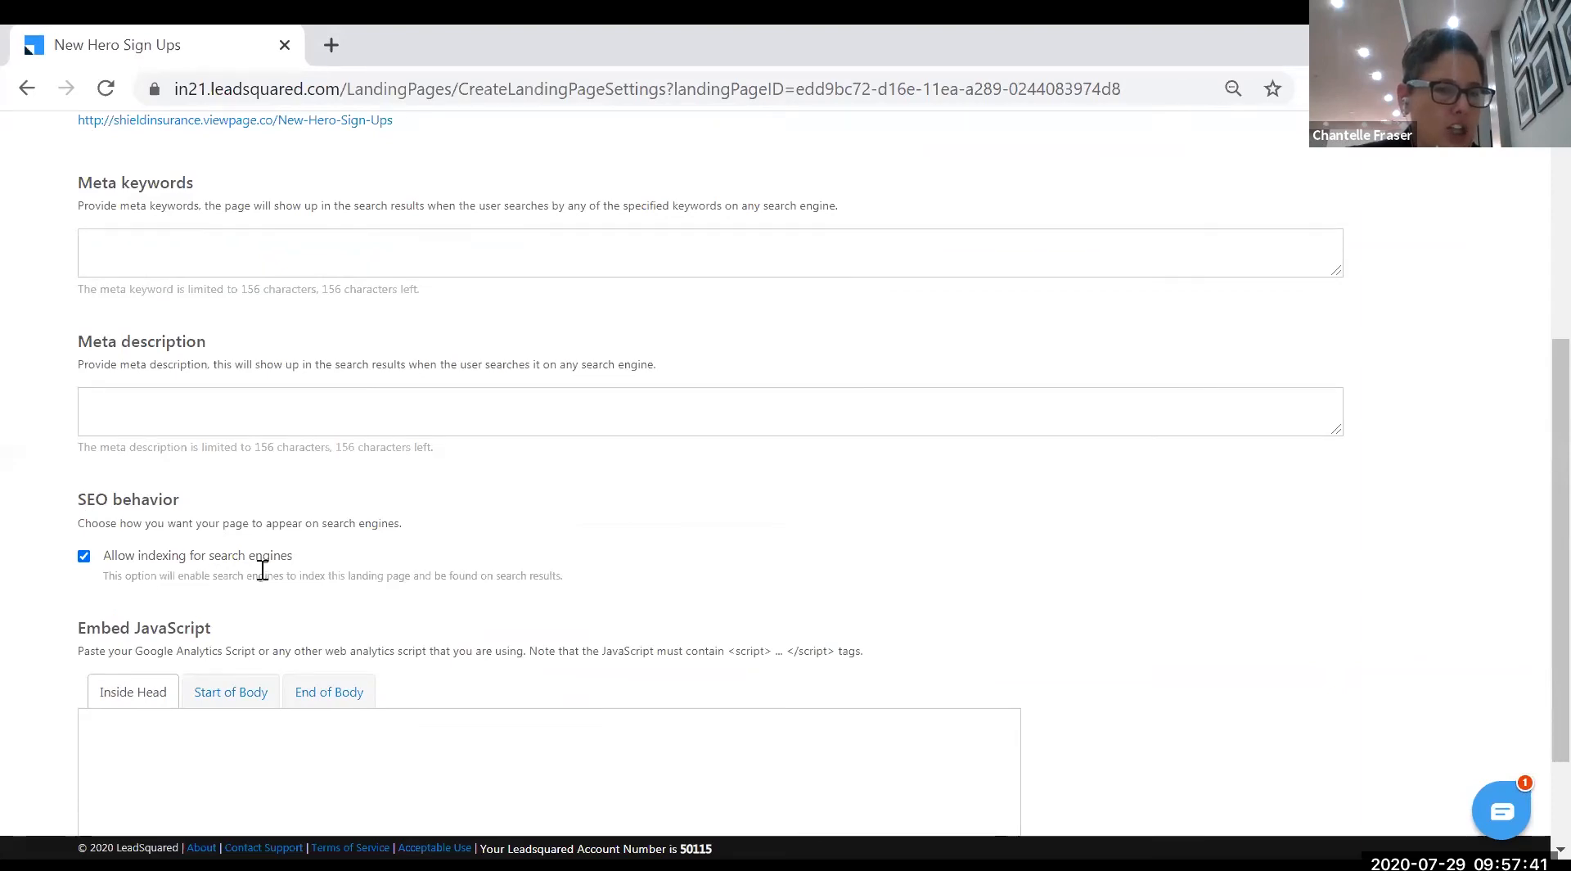
pyautogui.scroll(-2, 258, 565)
pyautogui.scroll(-1, 176, 609)
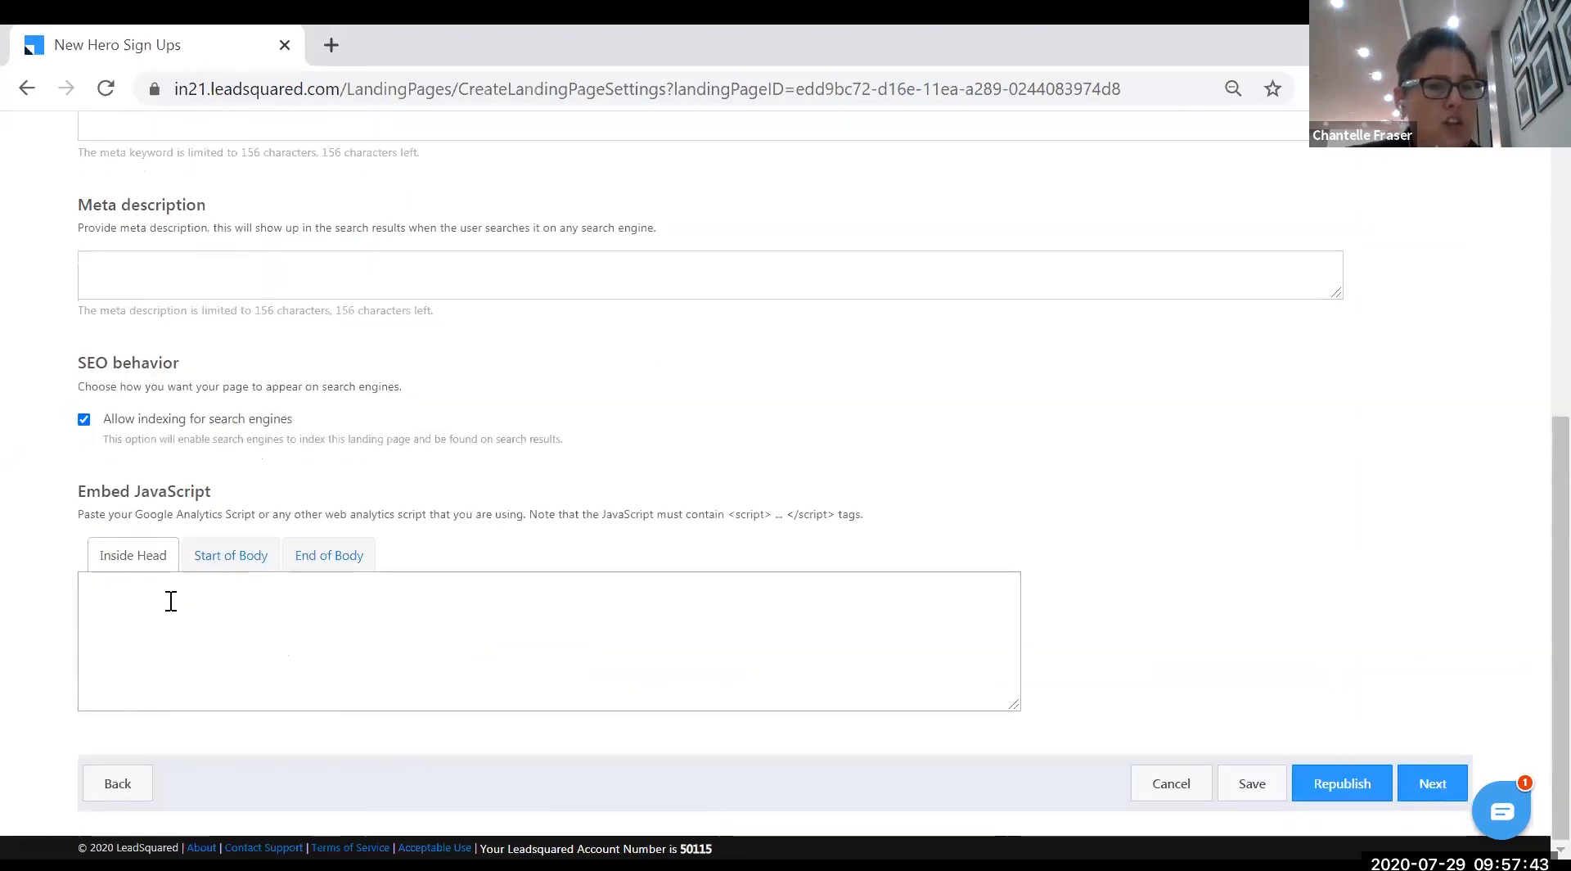
pyautogui.click(170, 601)
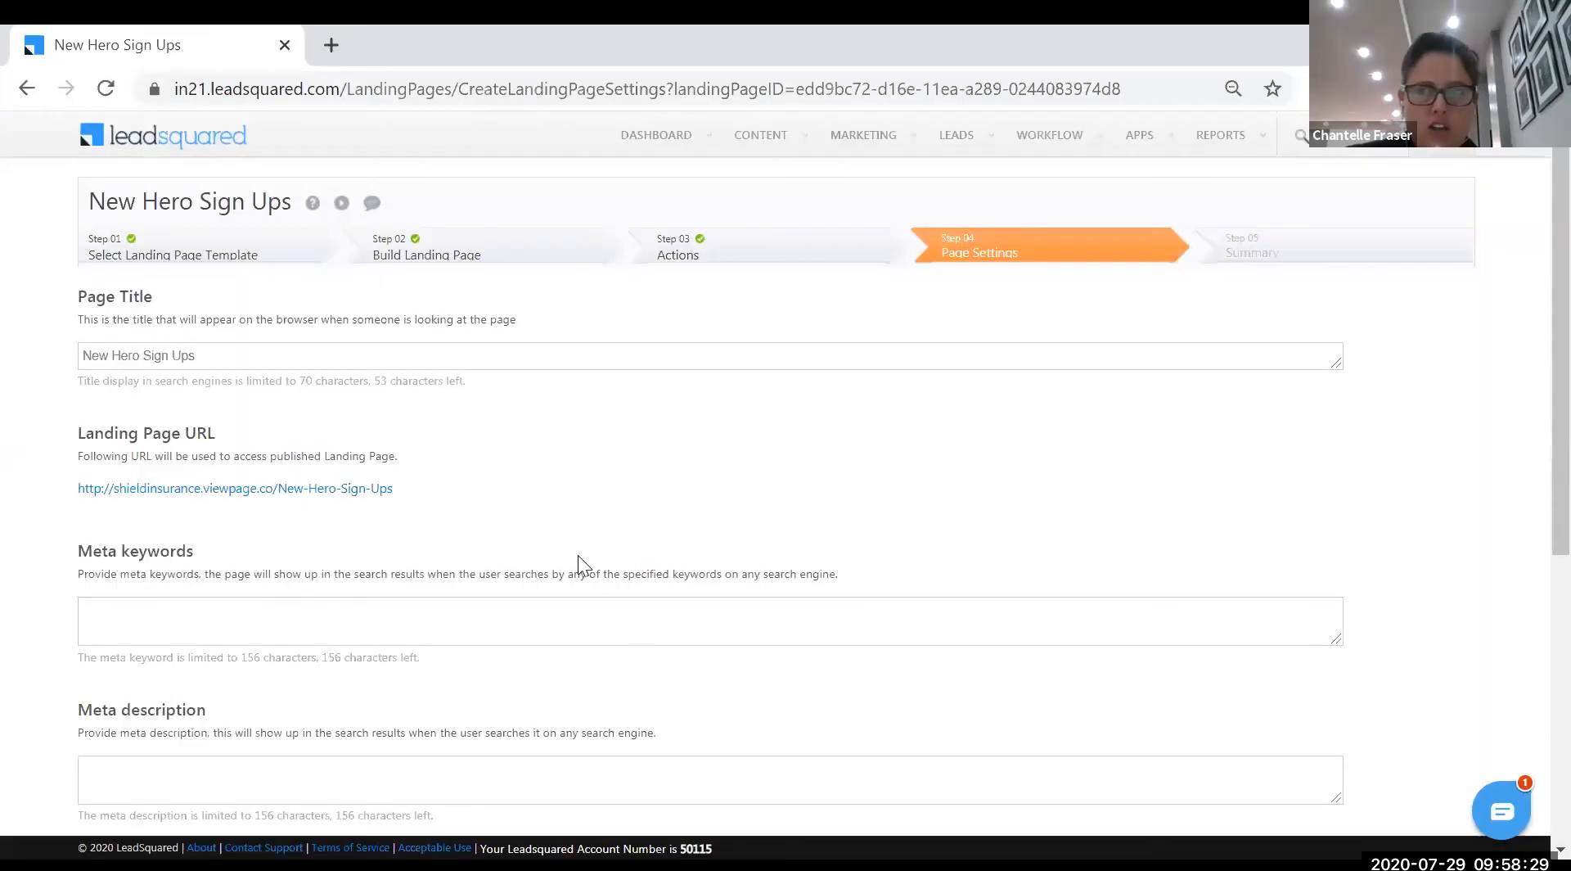
pyautogui.scroll(-5, 1098, 730)
# - Go to the Summary, send it to a reviewer's e-mail address for review, and choose Republish
pyautogui.click(1433, 787)
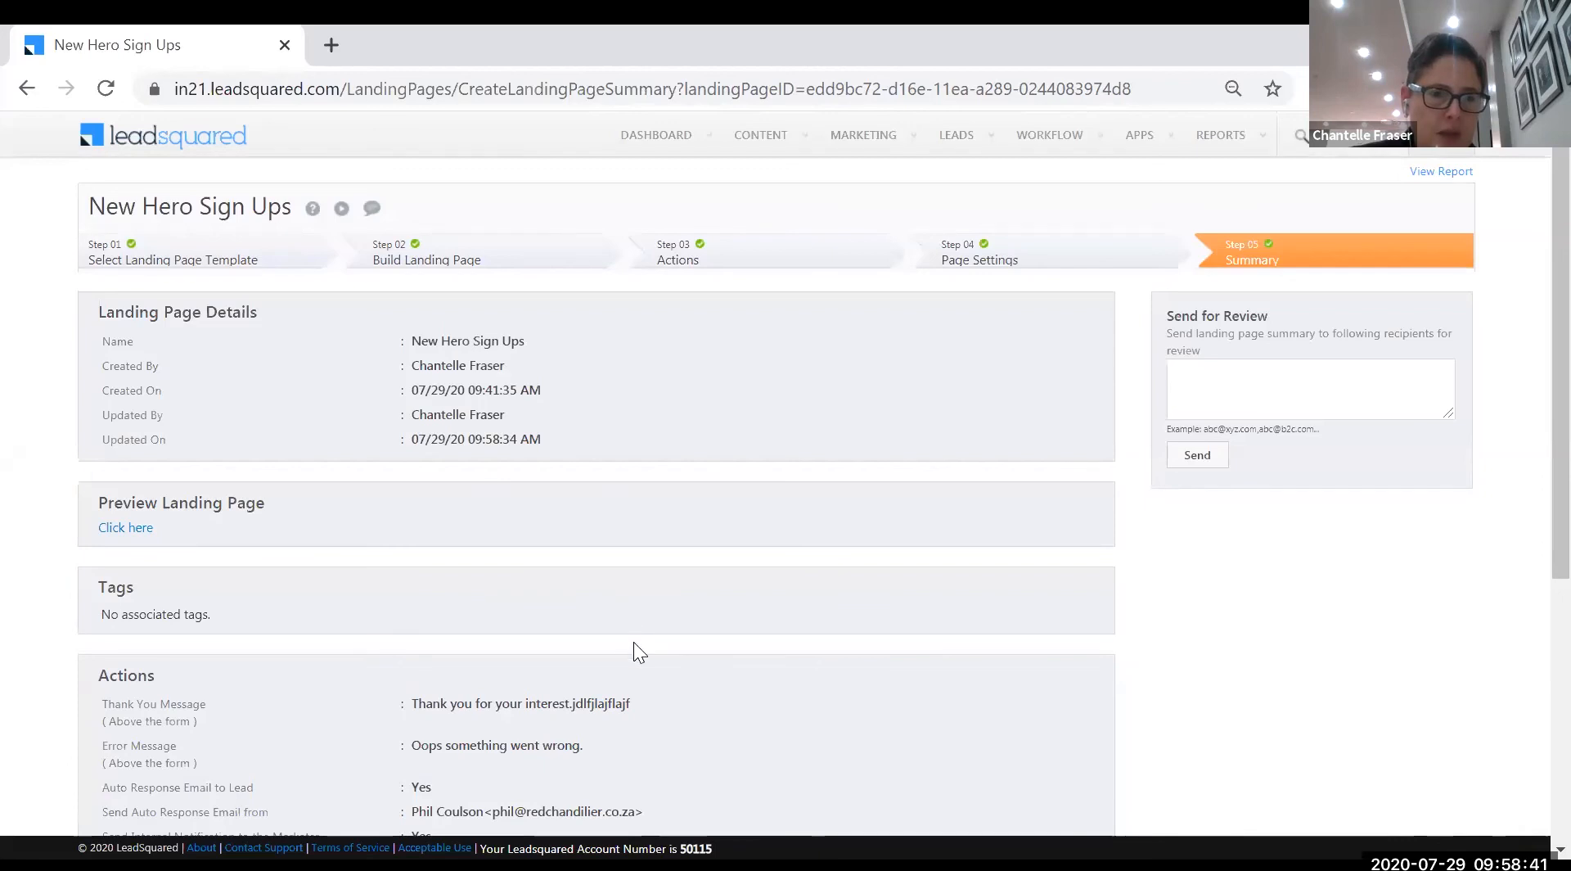
pyautogui.scroll(-5, 637, 652)
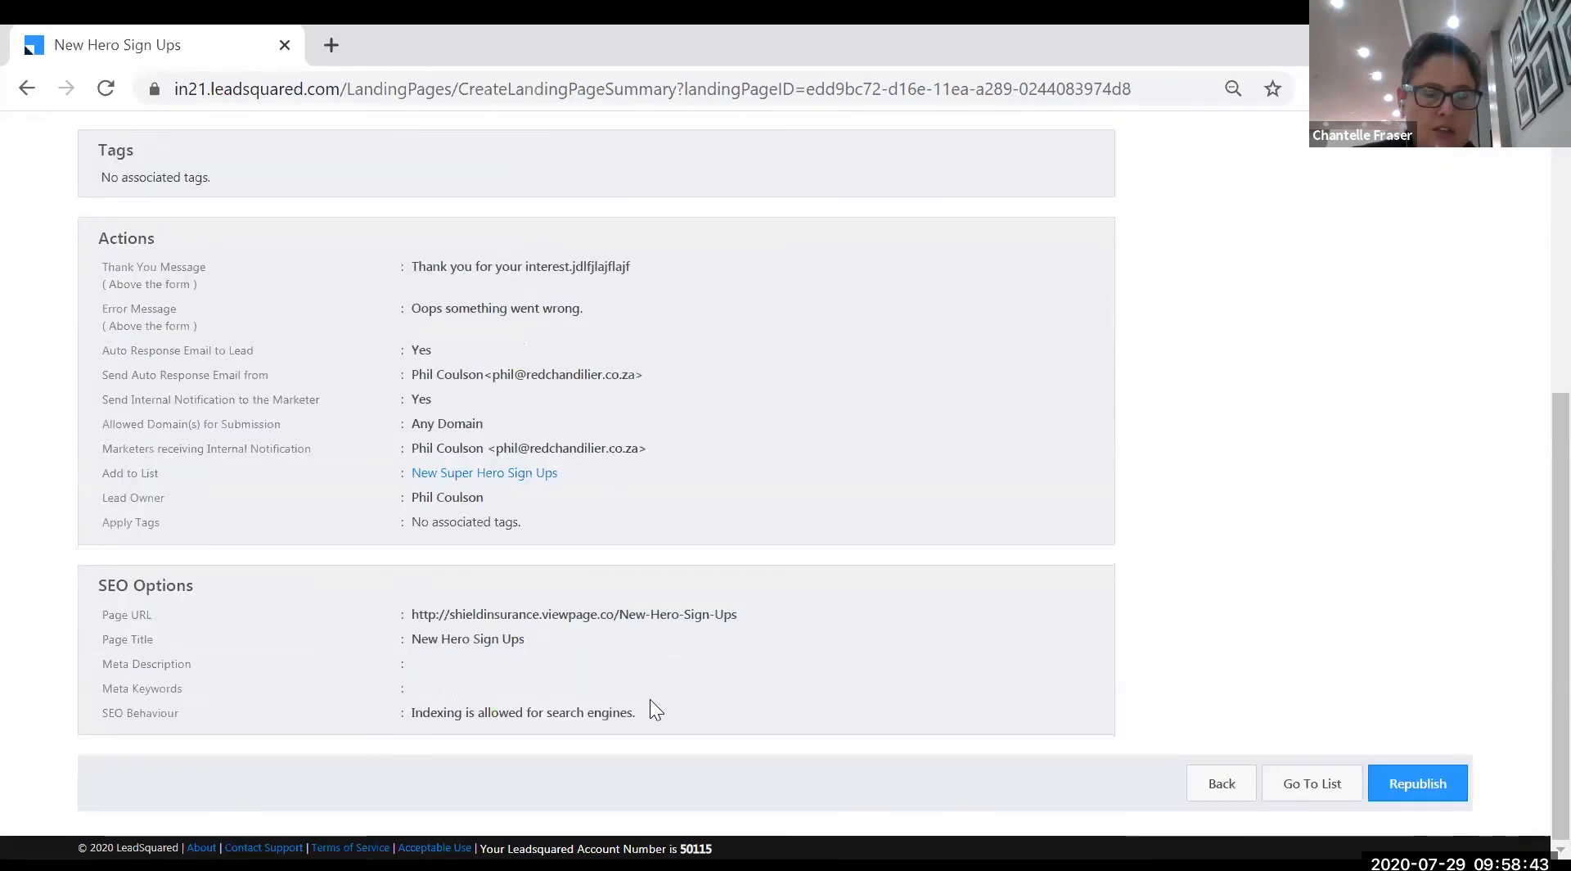
pyautogui.scroll(5, 650, 699)
pyautogui.click(1315, 399)
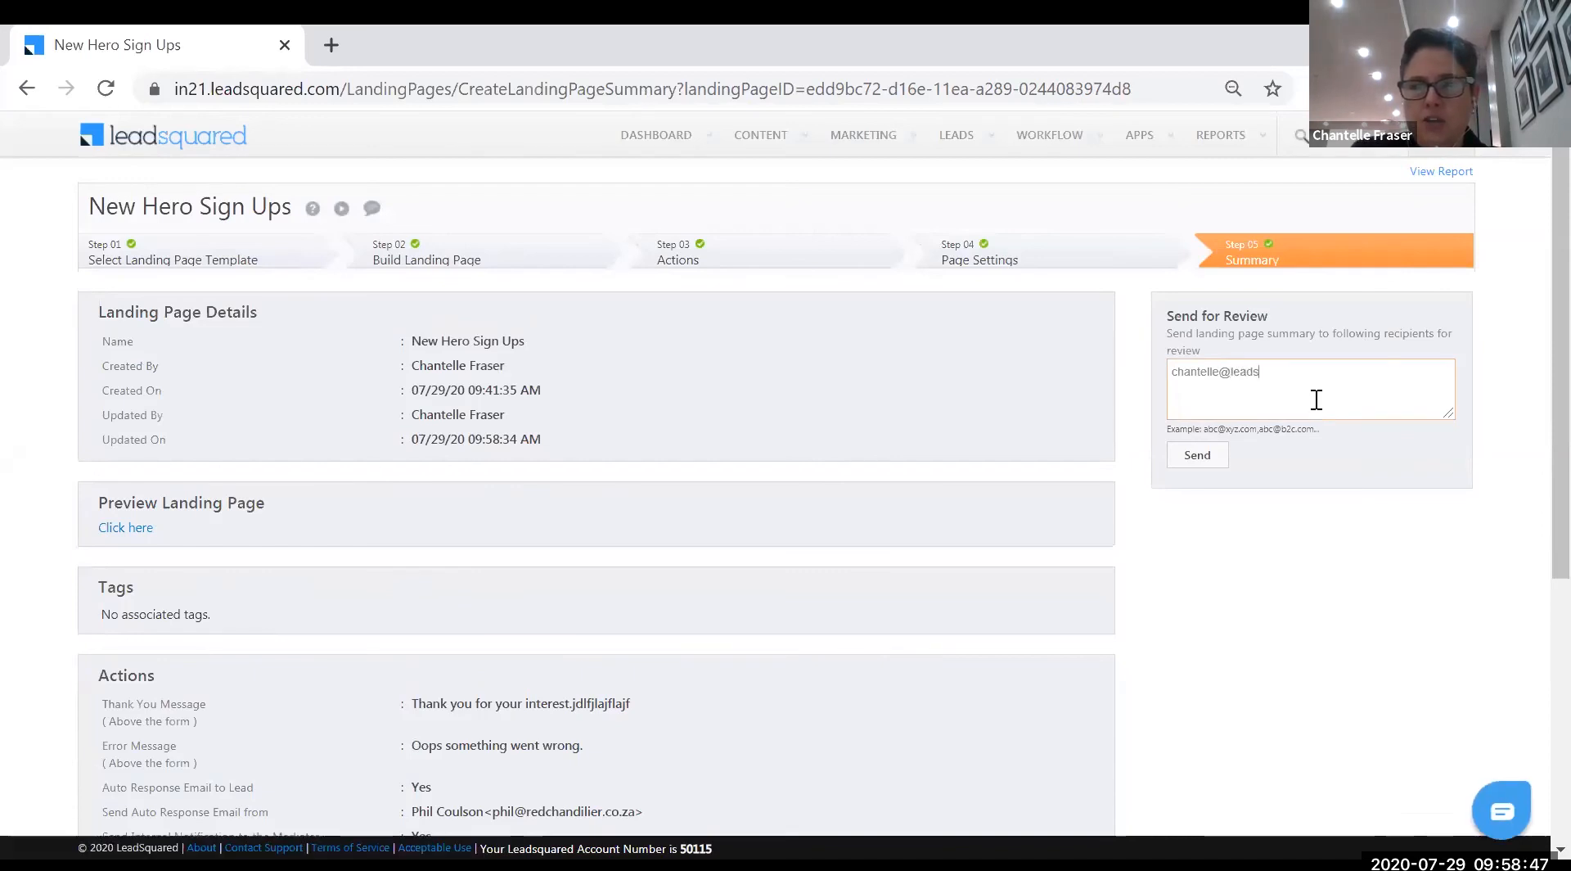
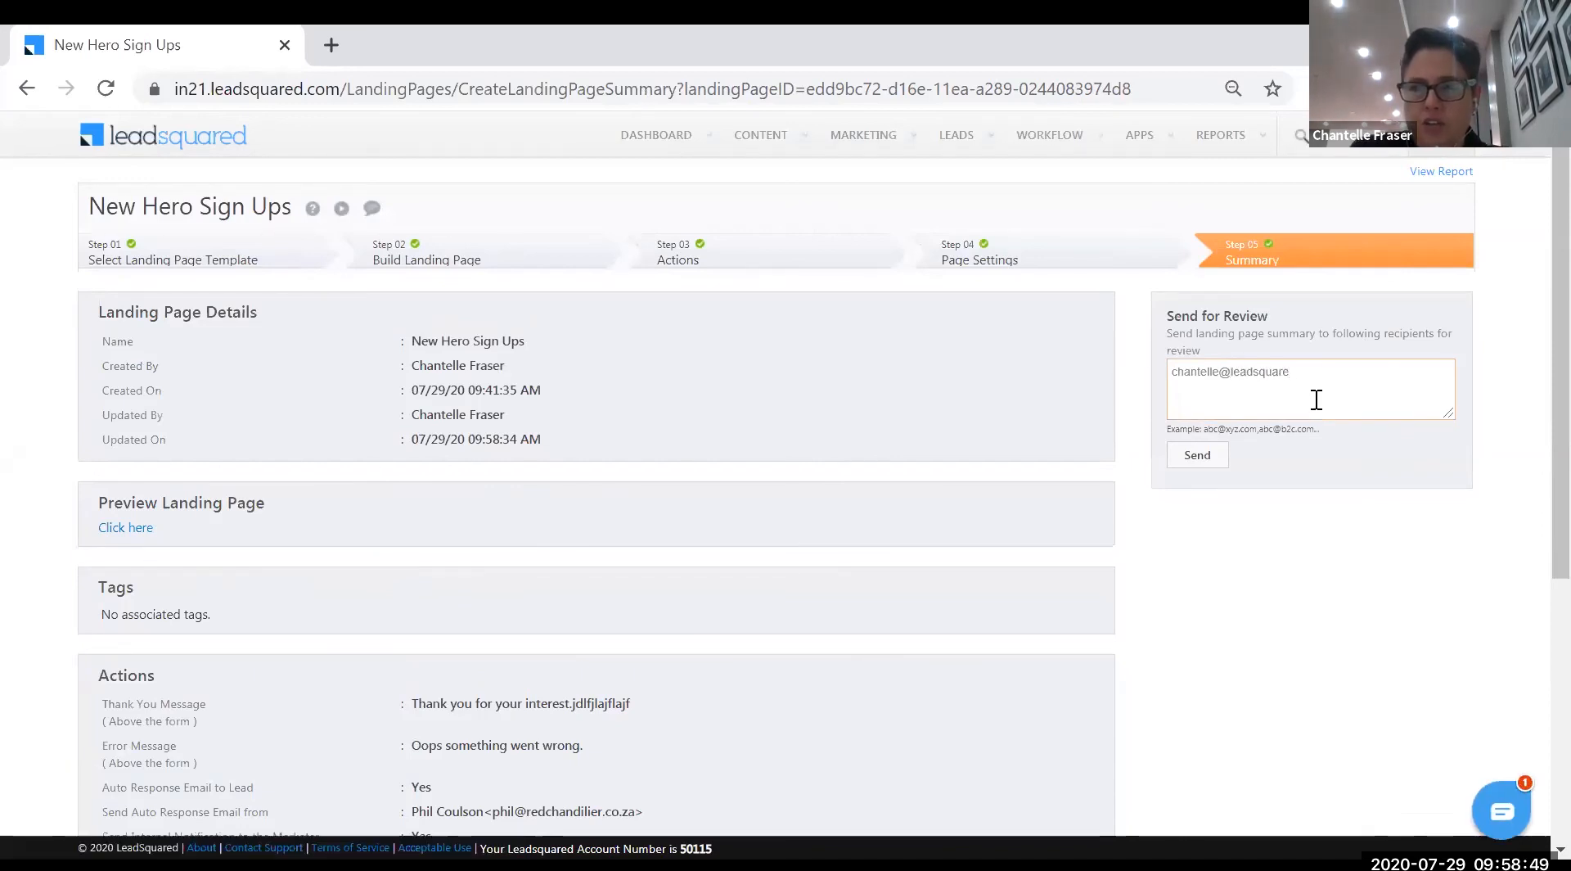
pyautogui.click(1184, 458)
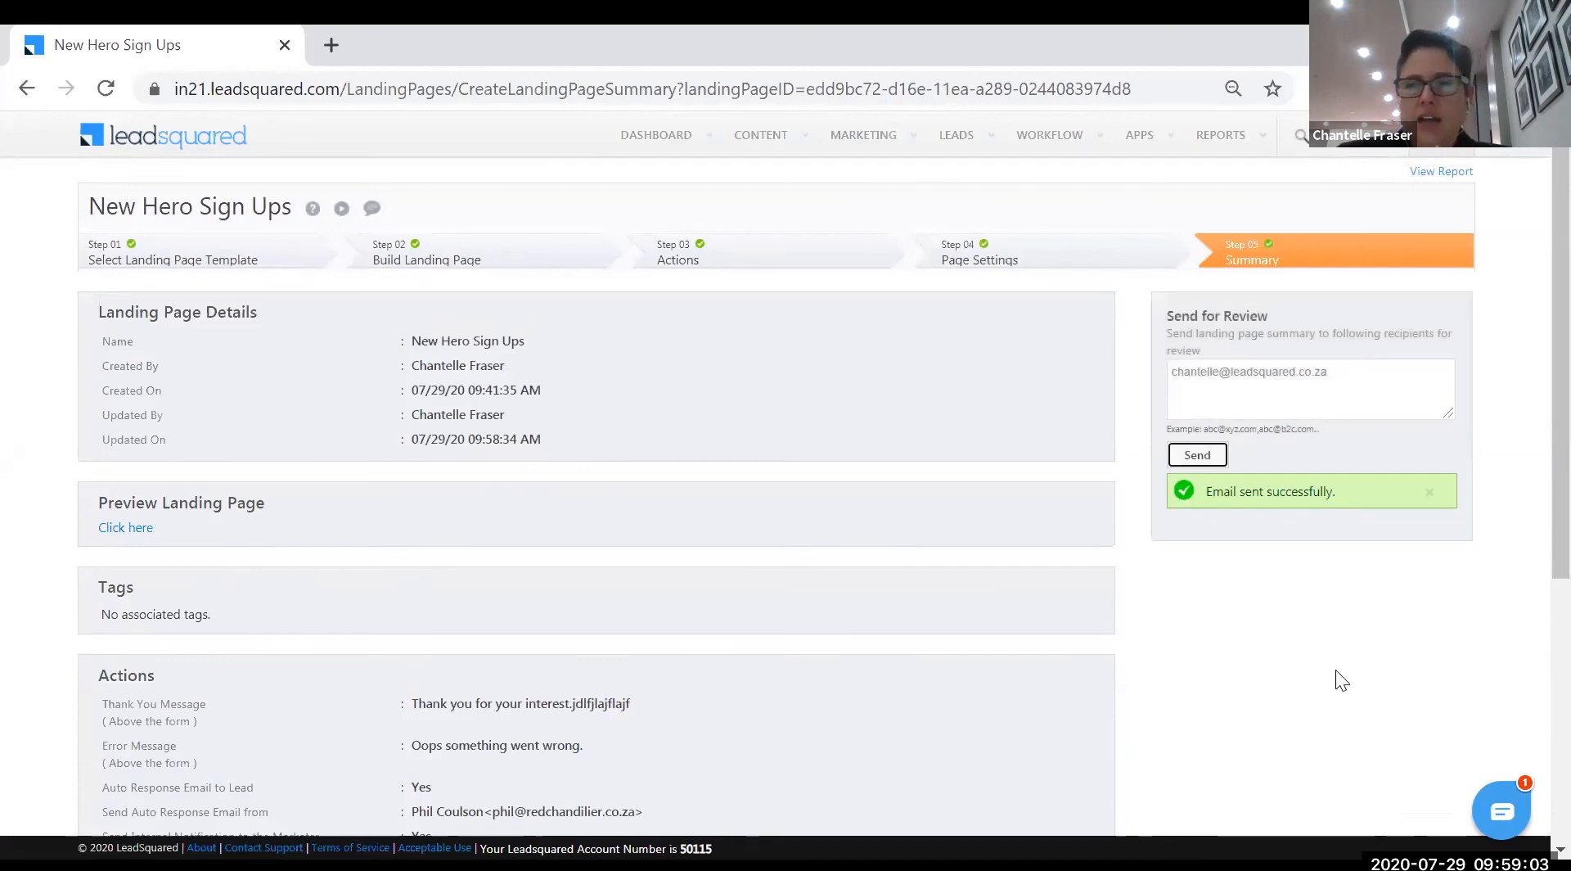
pyautogui.scroll(-5, 1335, 669)
pyautogui.click(1416, 782)
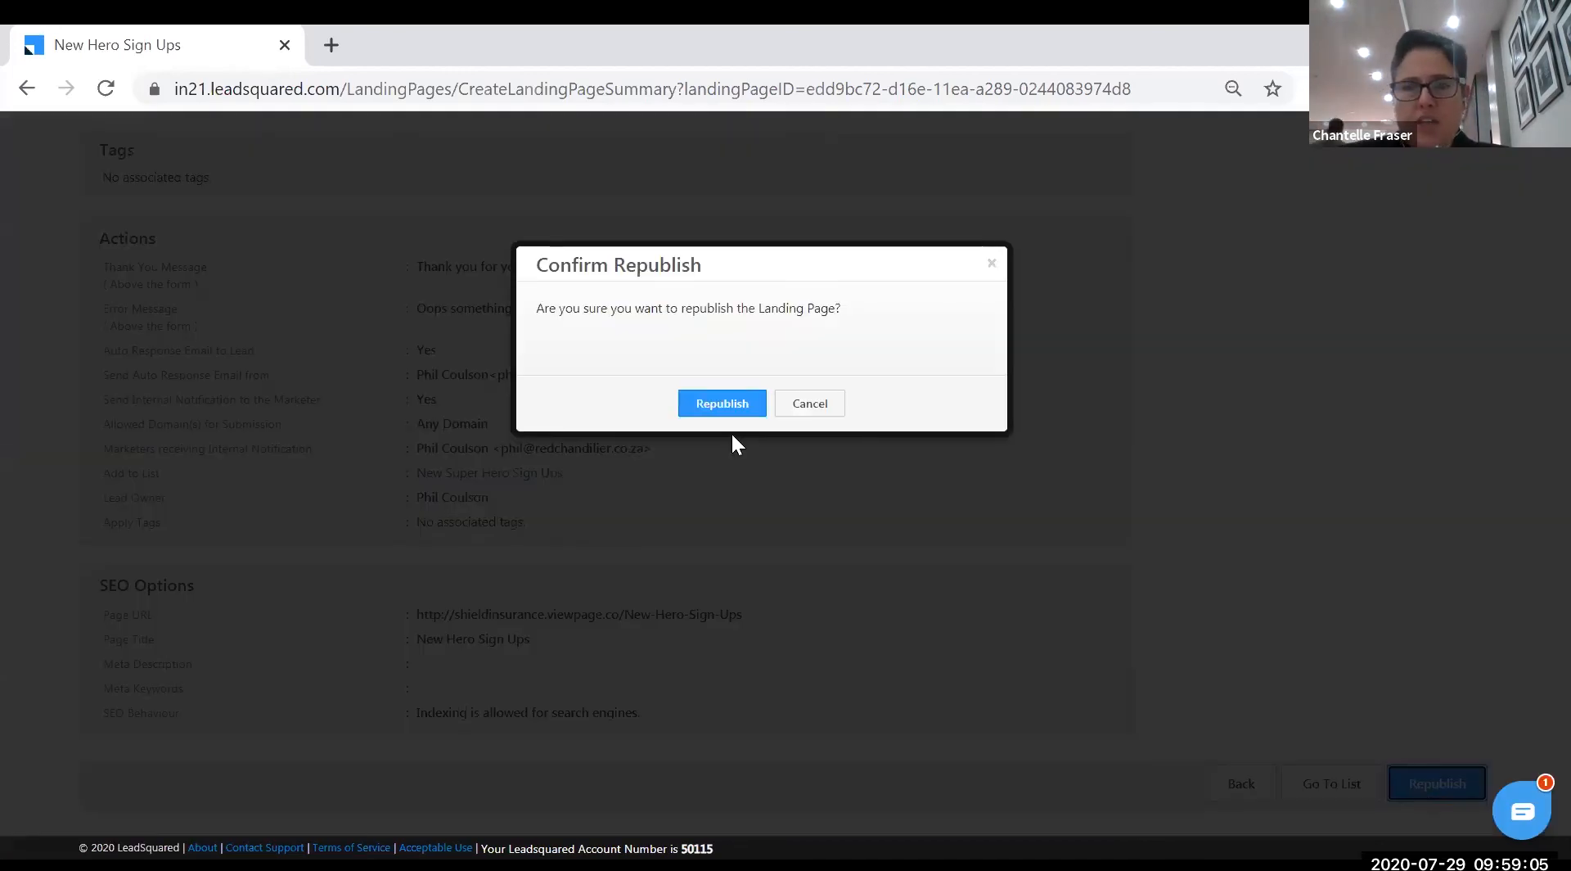
# - Confirm republishing New Hero Sign Ups and close the Landing Page Republished dialog
pyautogui.click(737, 407)
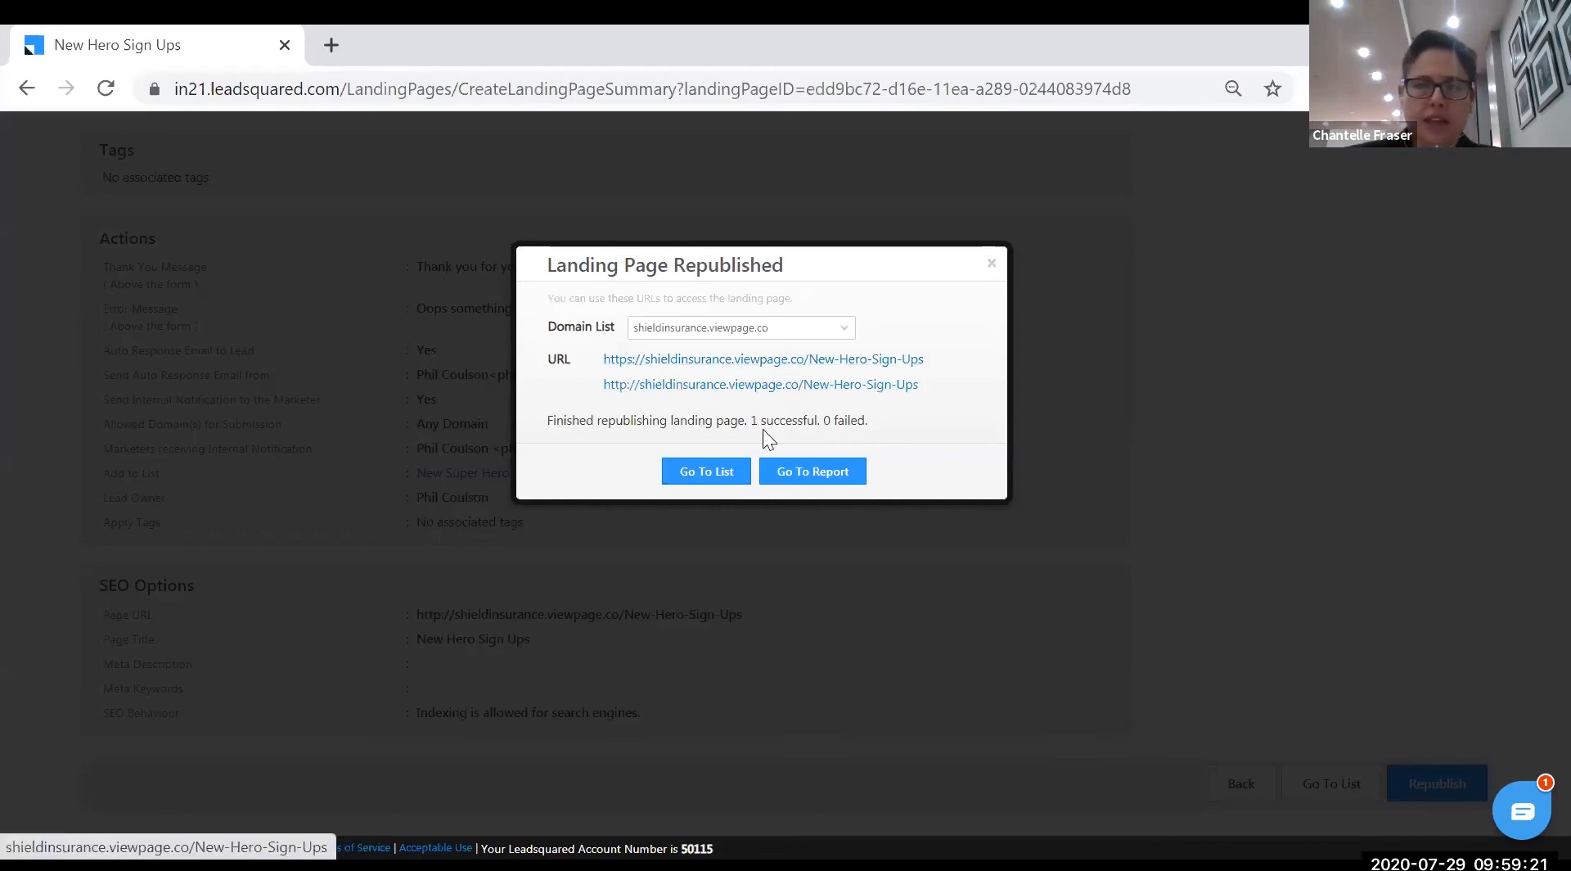
pyautogui.click(991, 263)
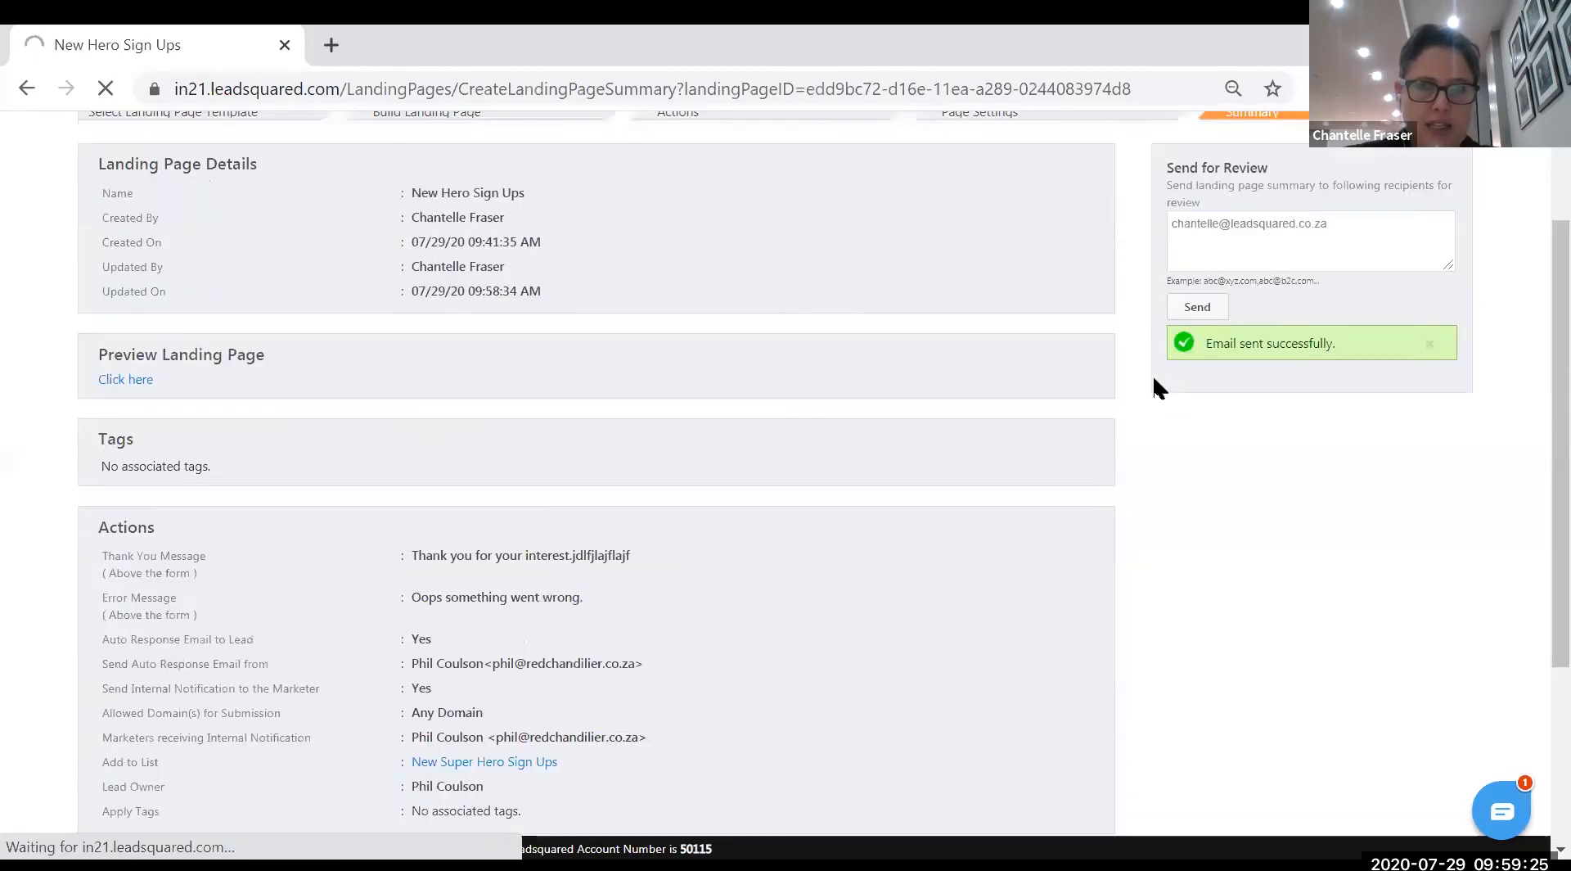
pyautogui.moveTo(959, 140)
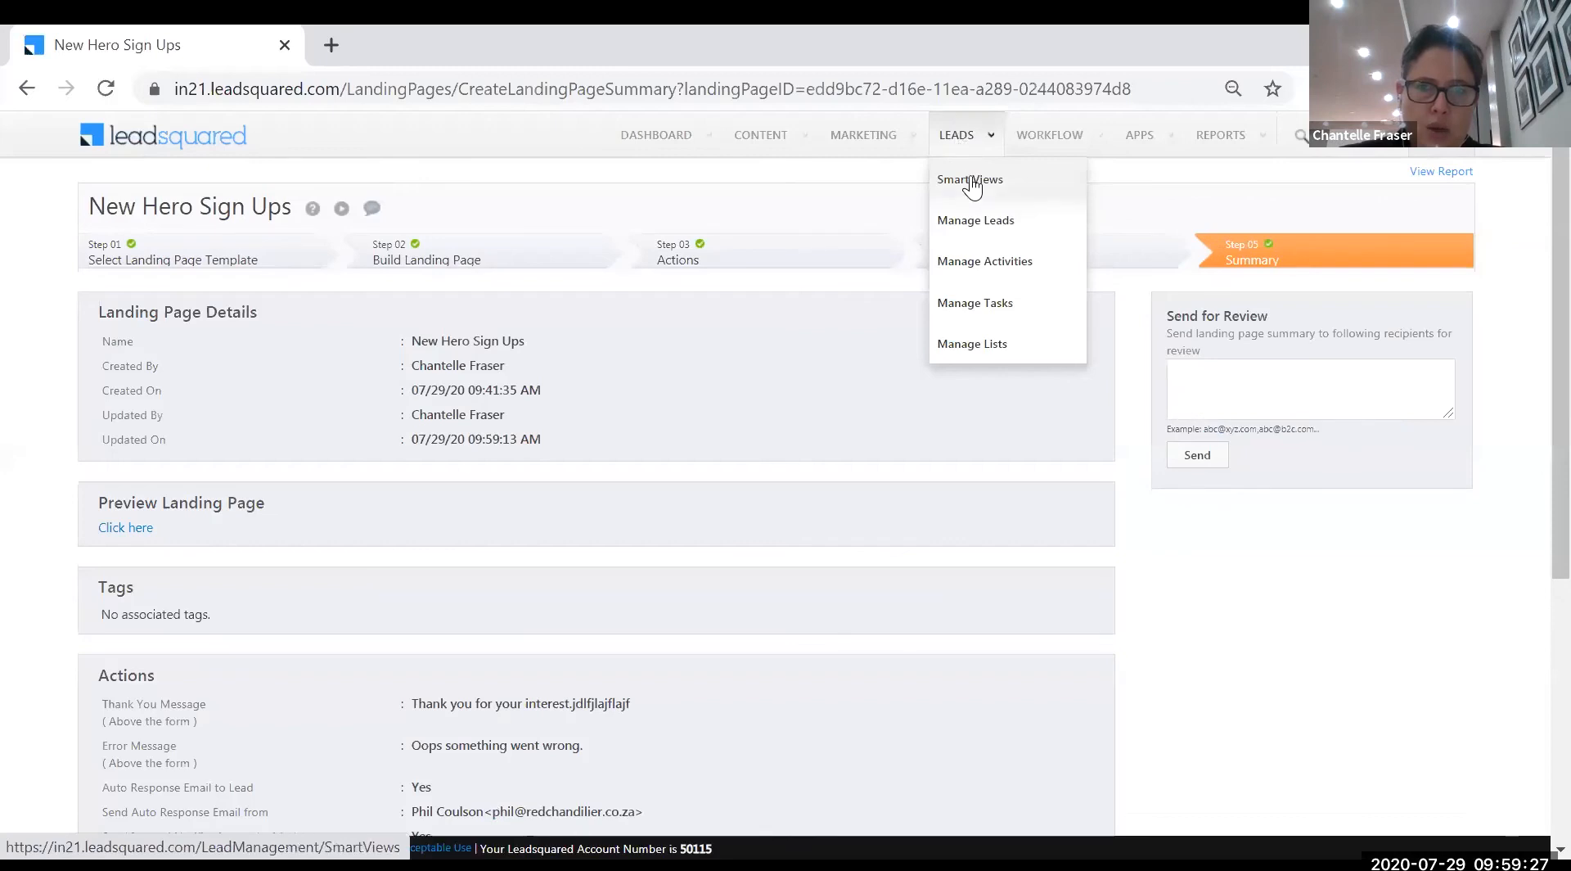
# - Open Manage Leads, view the top lead's details, and go back to the leads list
pyautogui.click(974, 219)
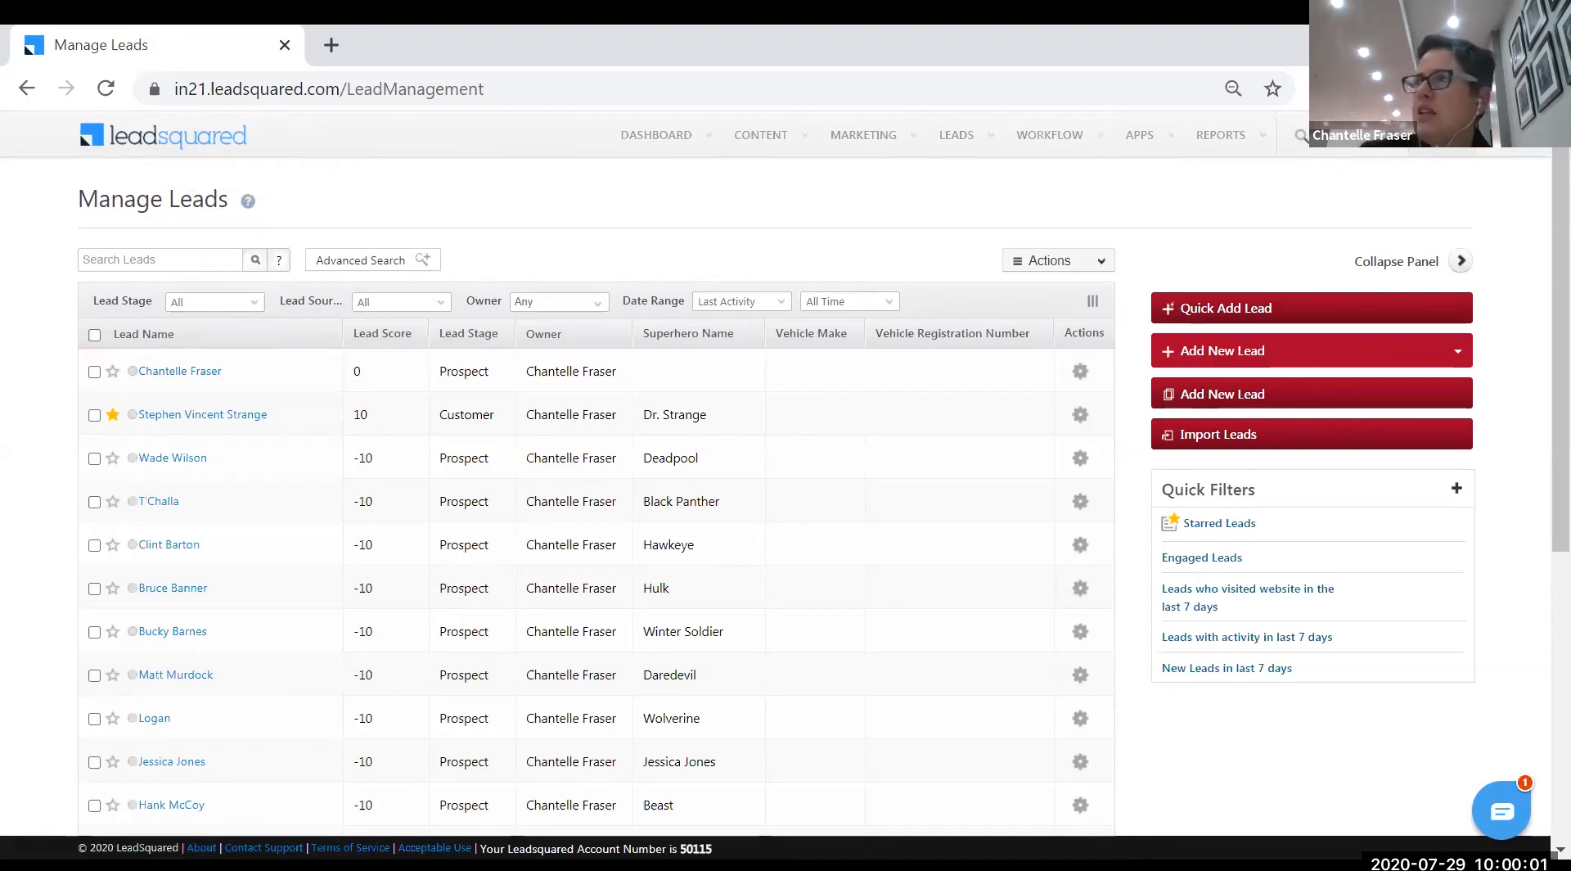
pyautogui.click(197, 375)
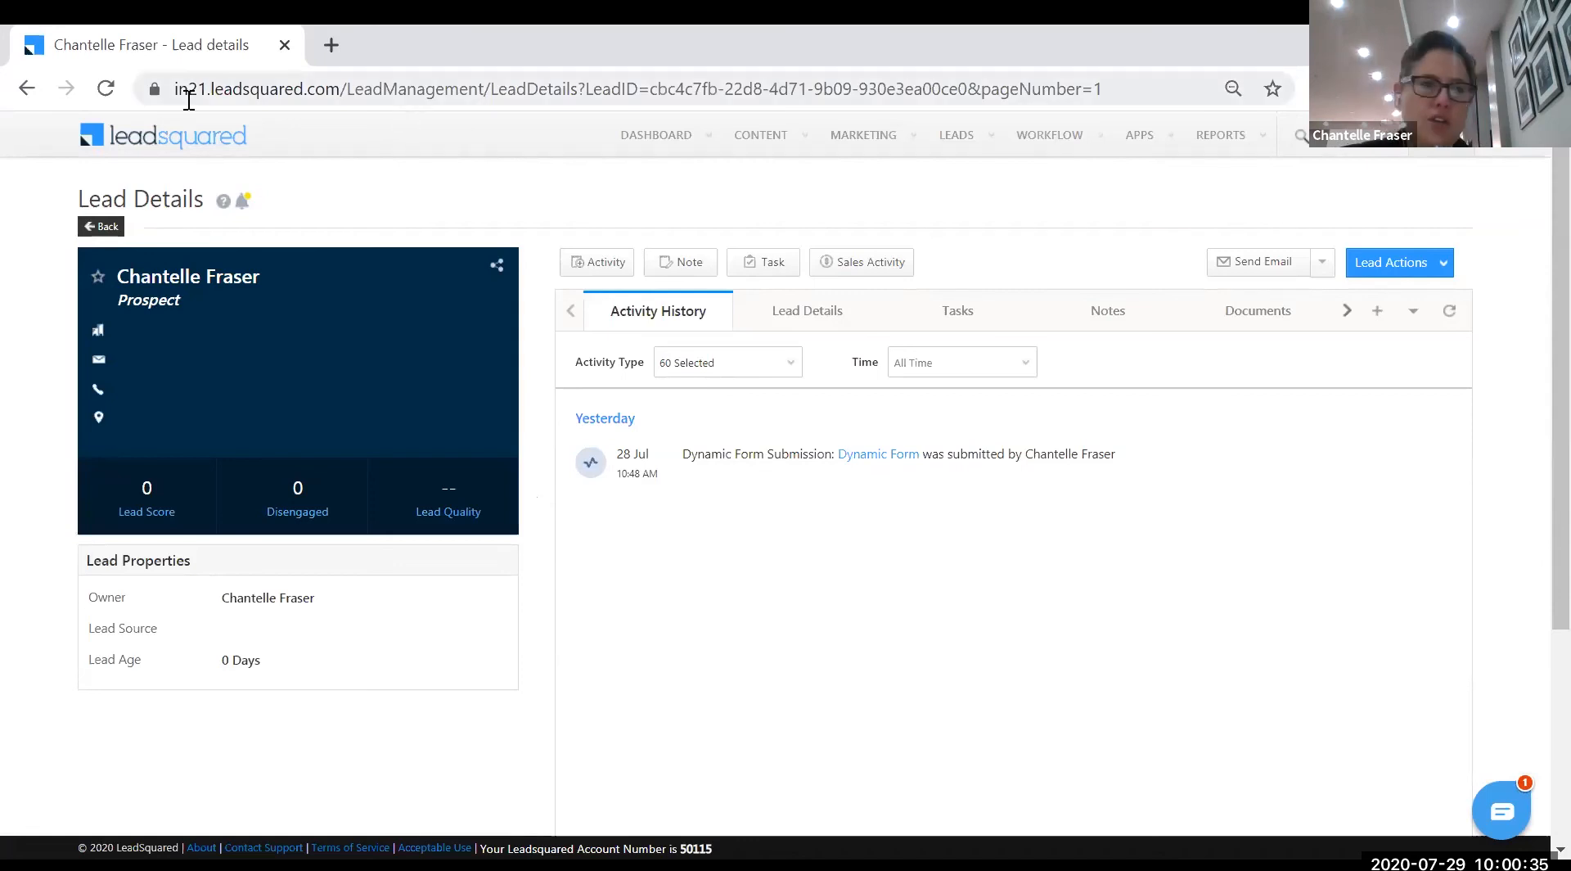
pyautogui.click(102, 226)
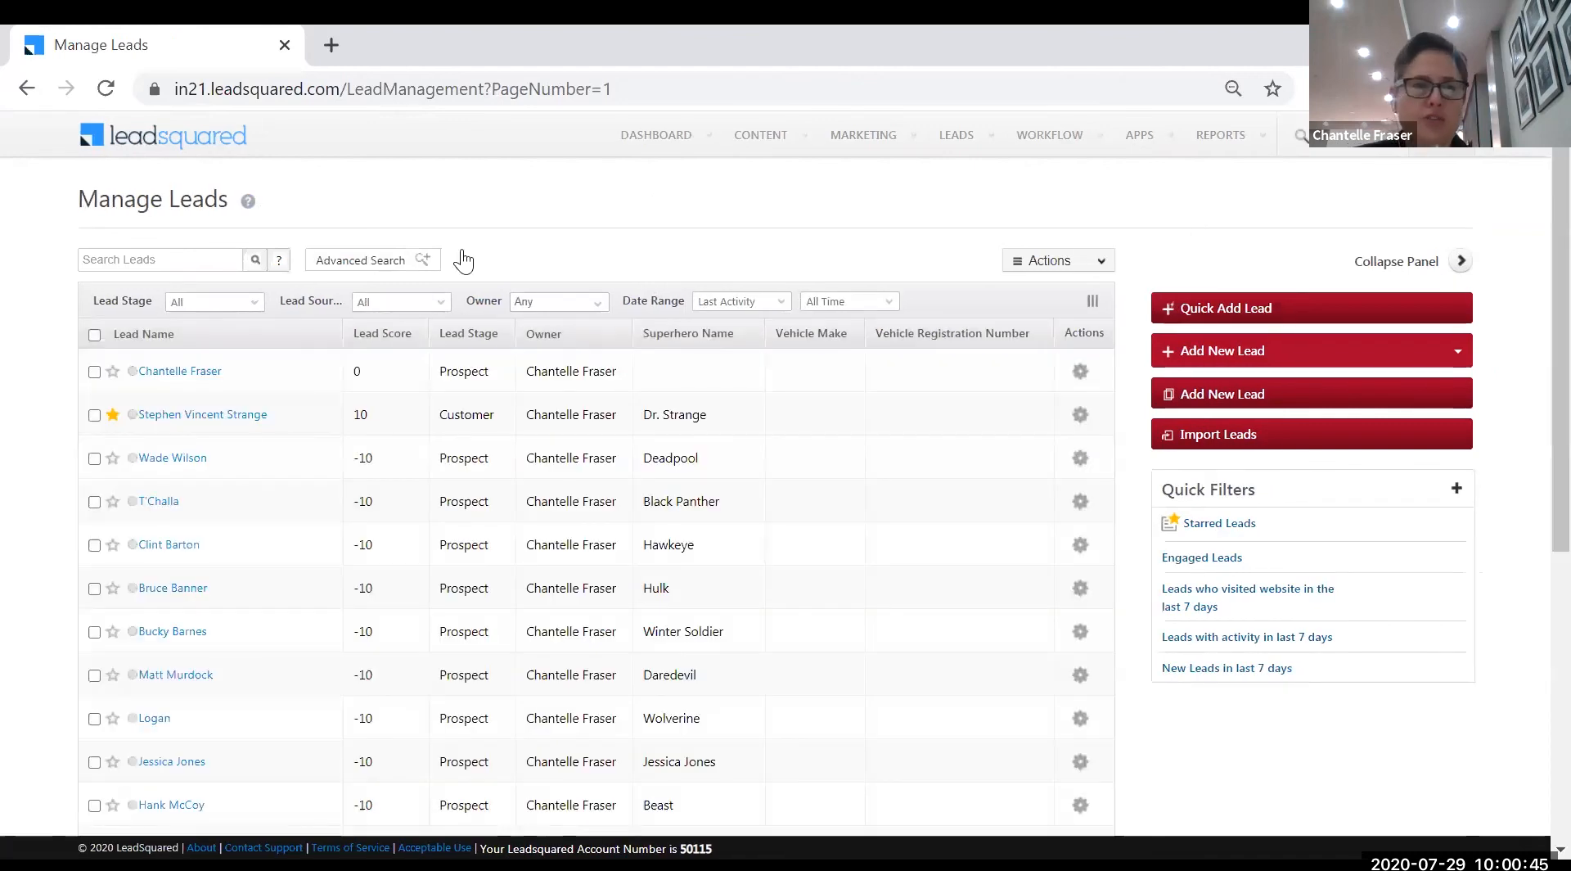
pyautogui.click(110, 86)
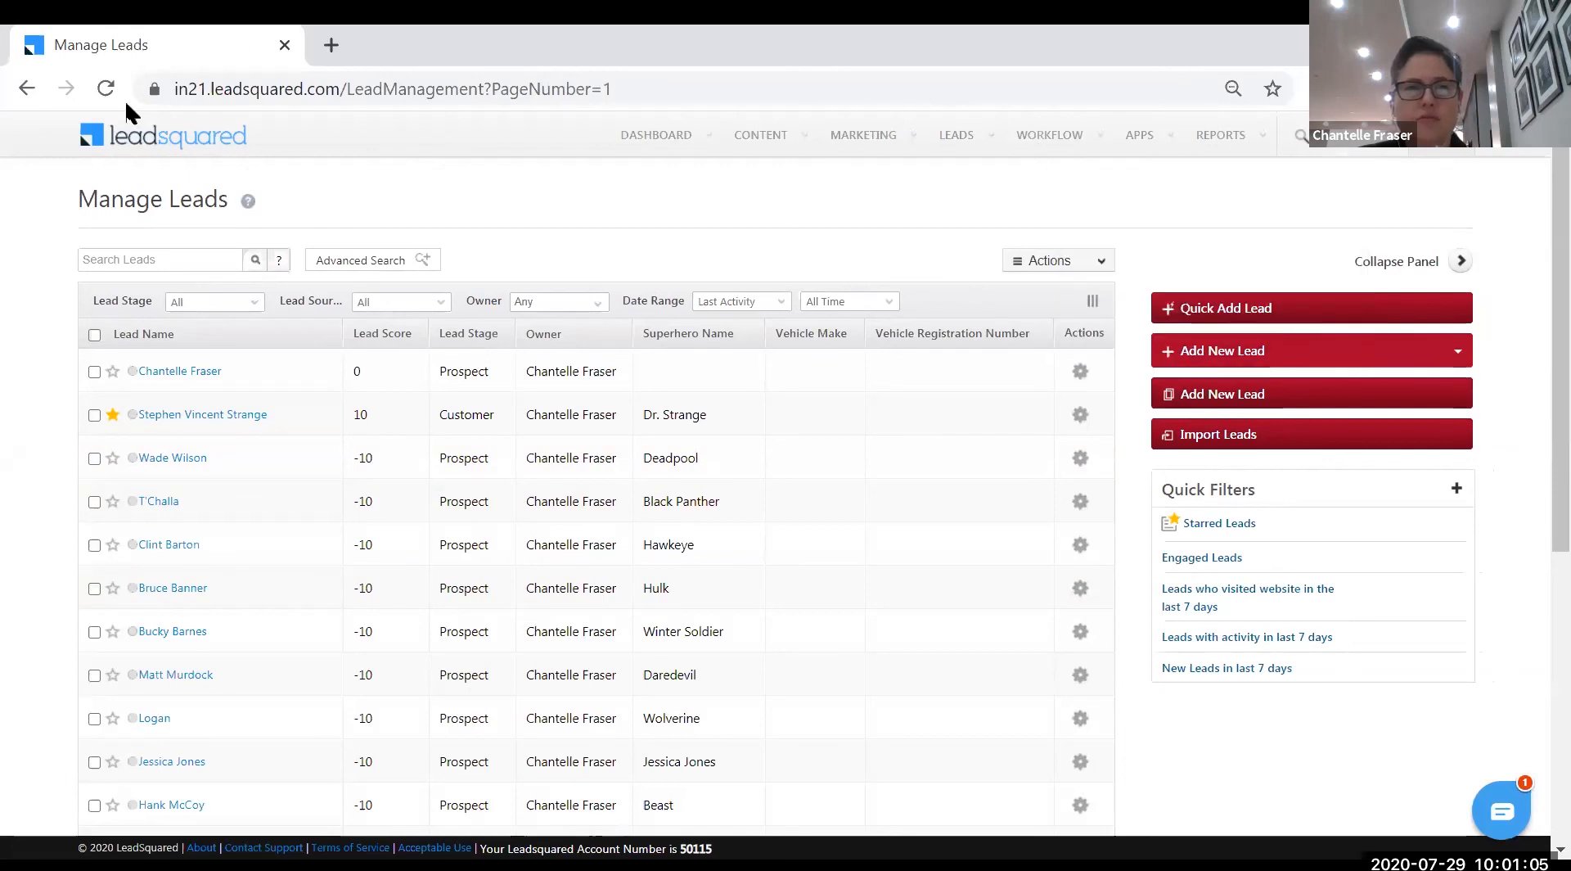
pyautogui.click(107, 87)
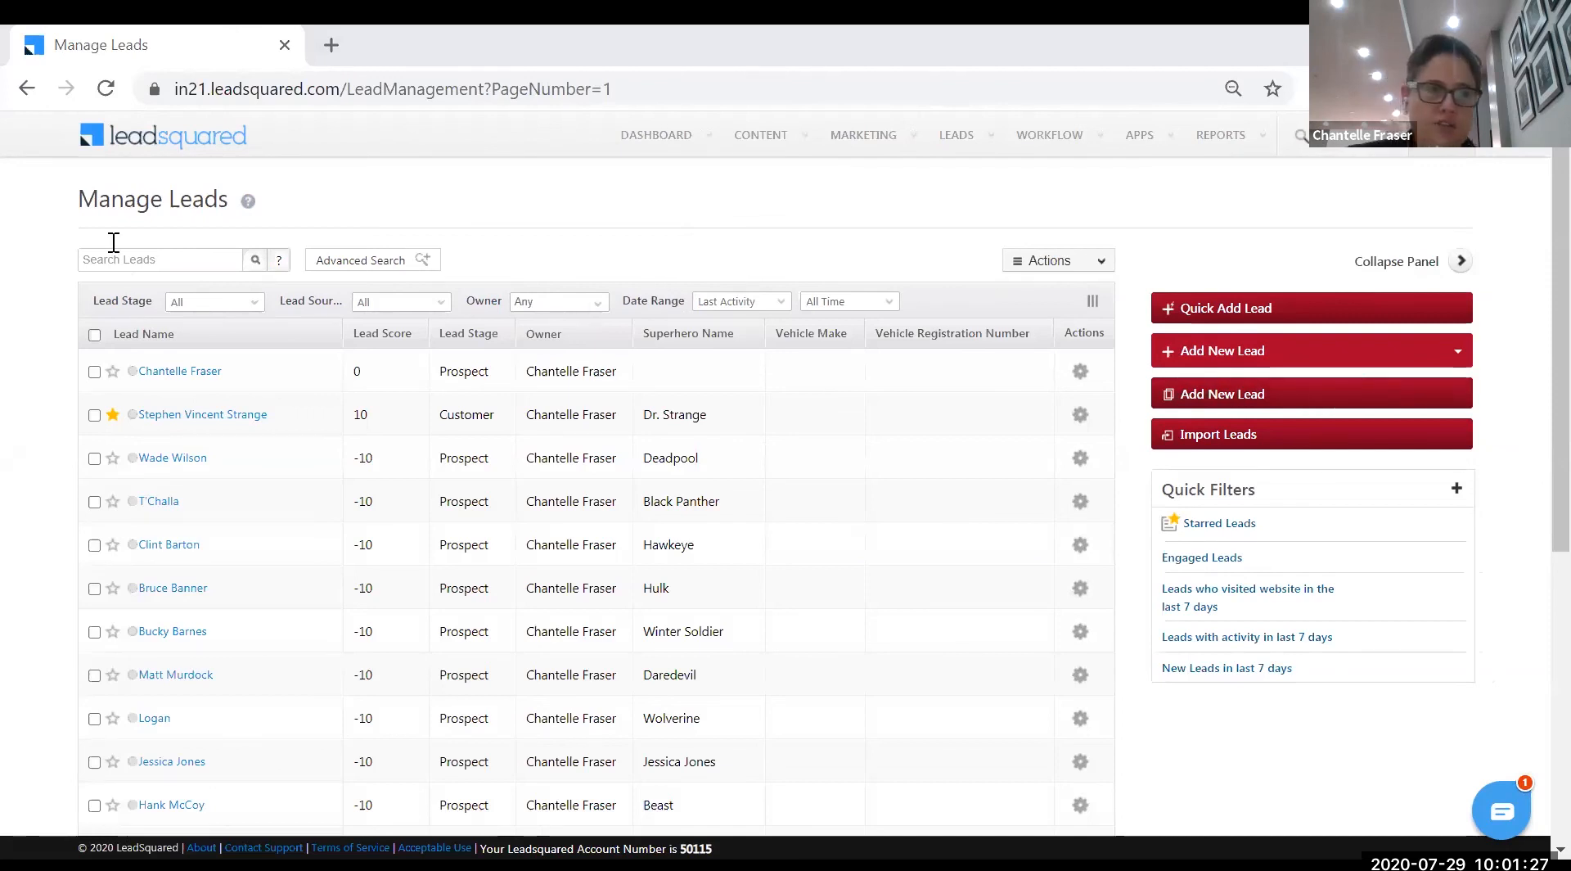
pyautogui.click(101, 92)
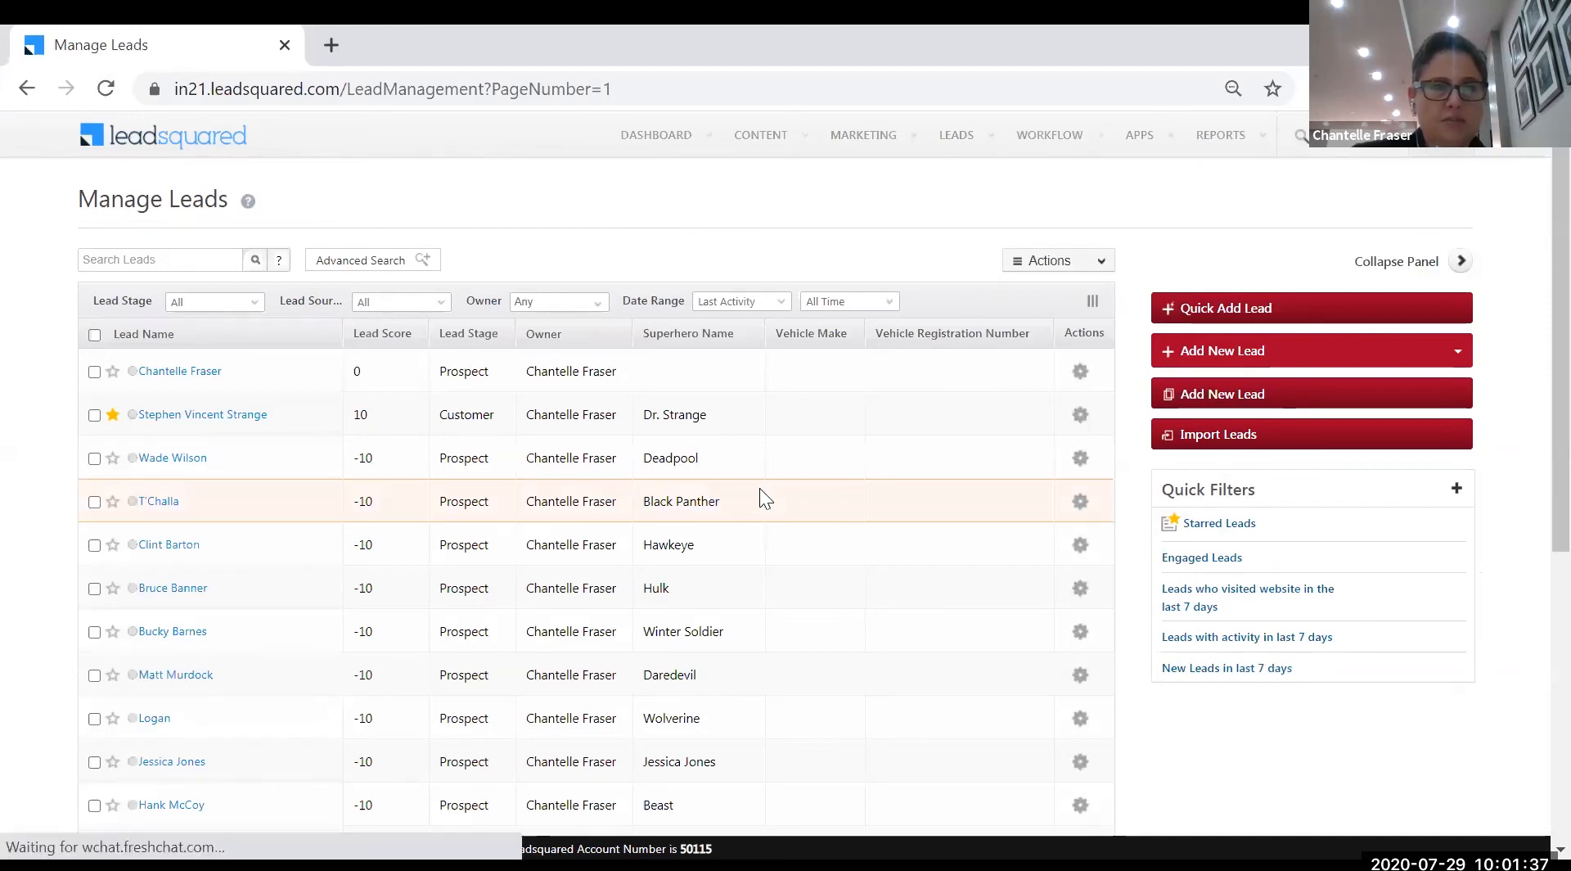
pyautogui.scroll(-3, 759, 488)
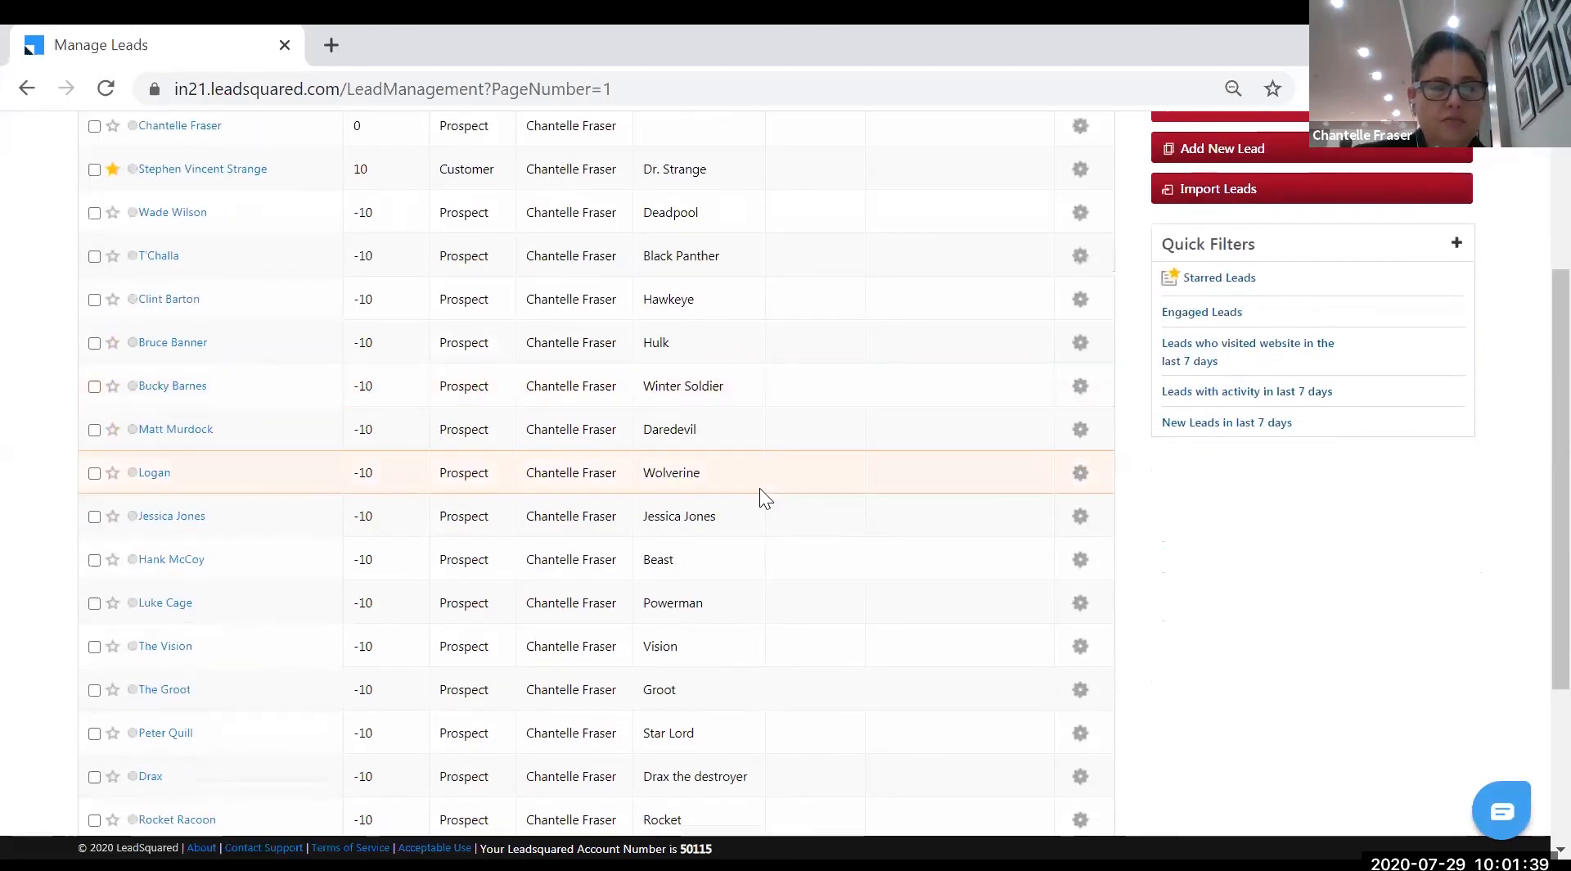
pyautogui.scroll(-3, 760, 491)
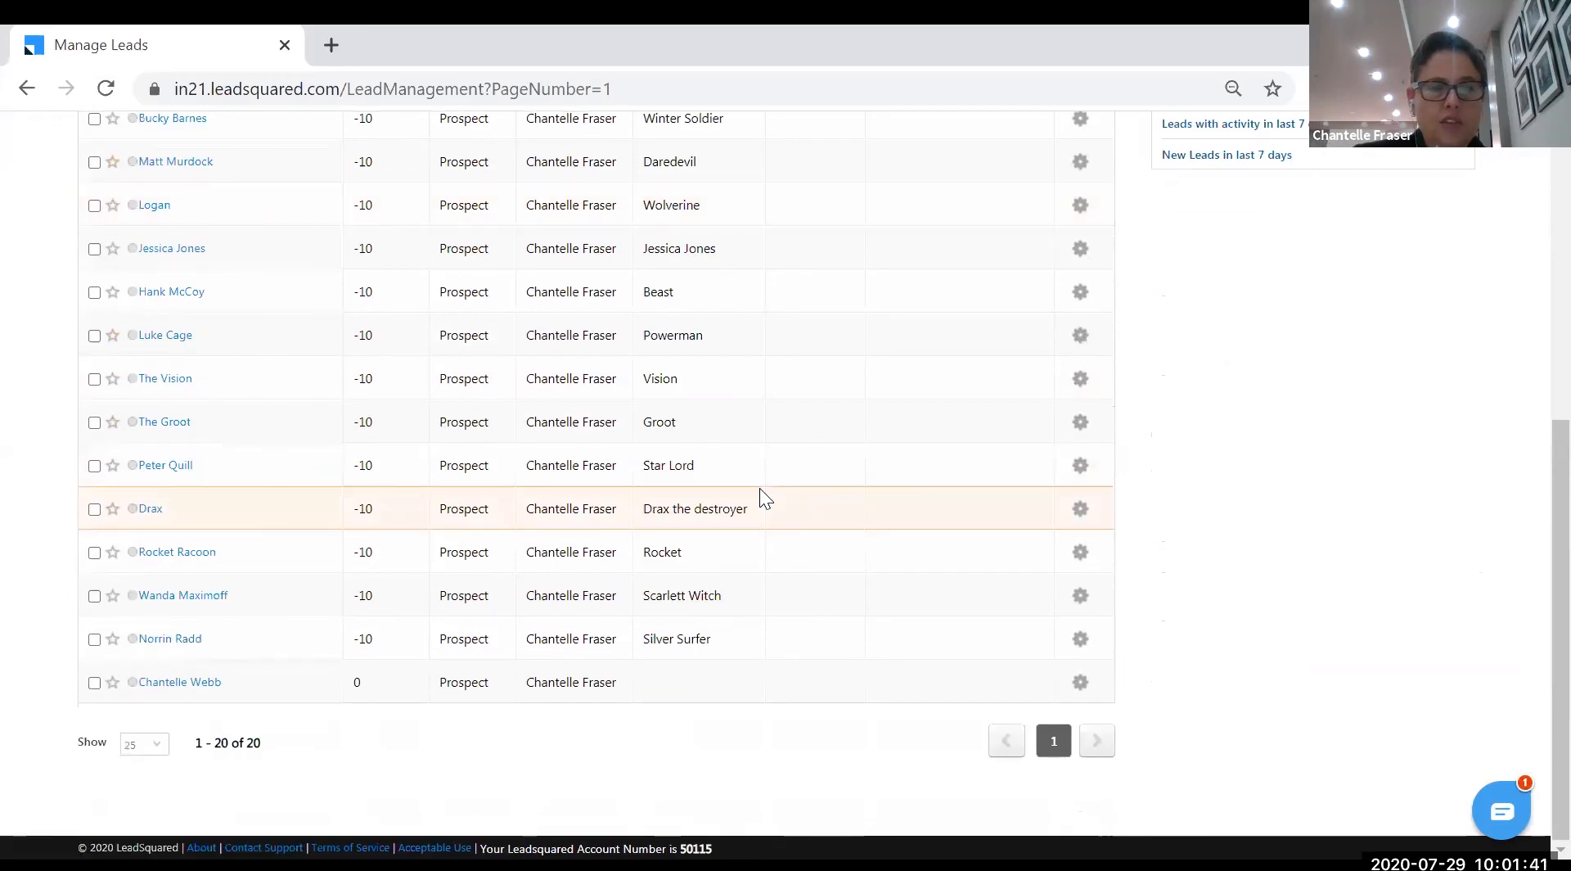
pyautogui.scroll(7, 759, 488)
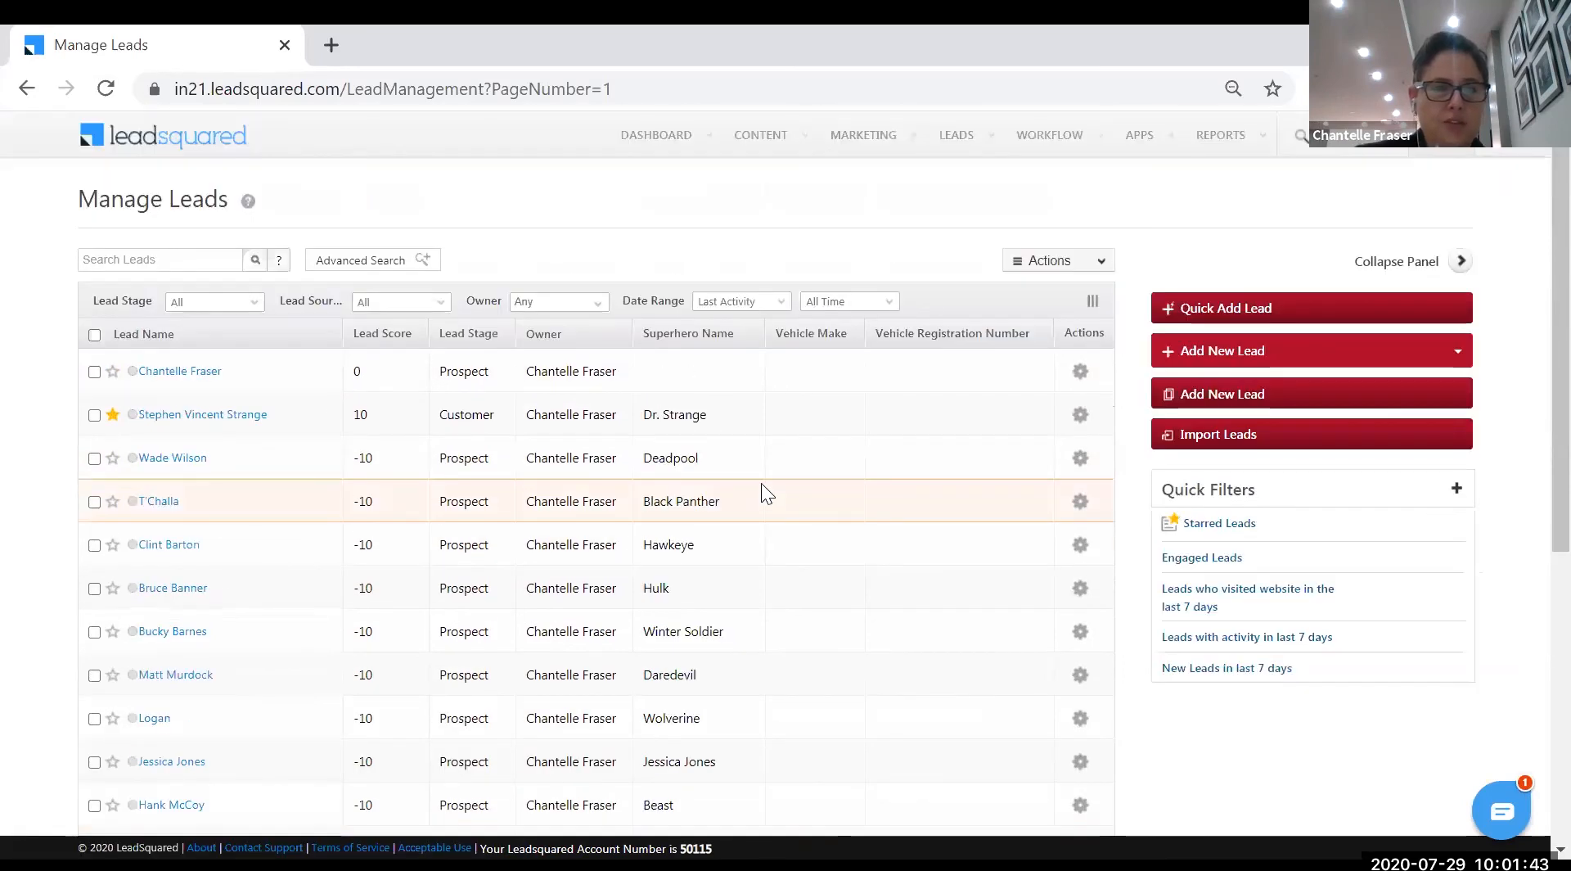
pyautogui.moveTo(634, 136)
pyautogui.moveTo(739, 136)
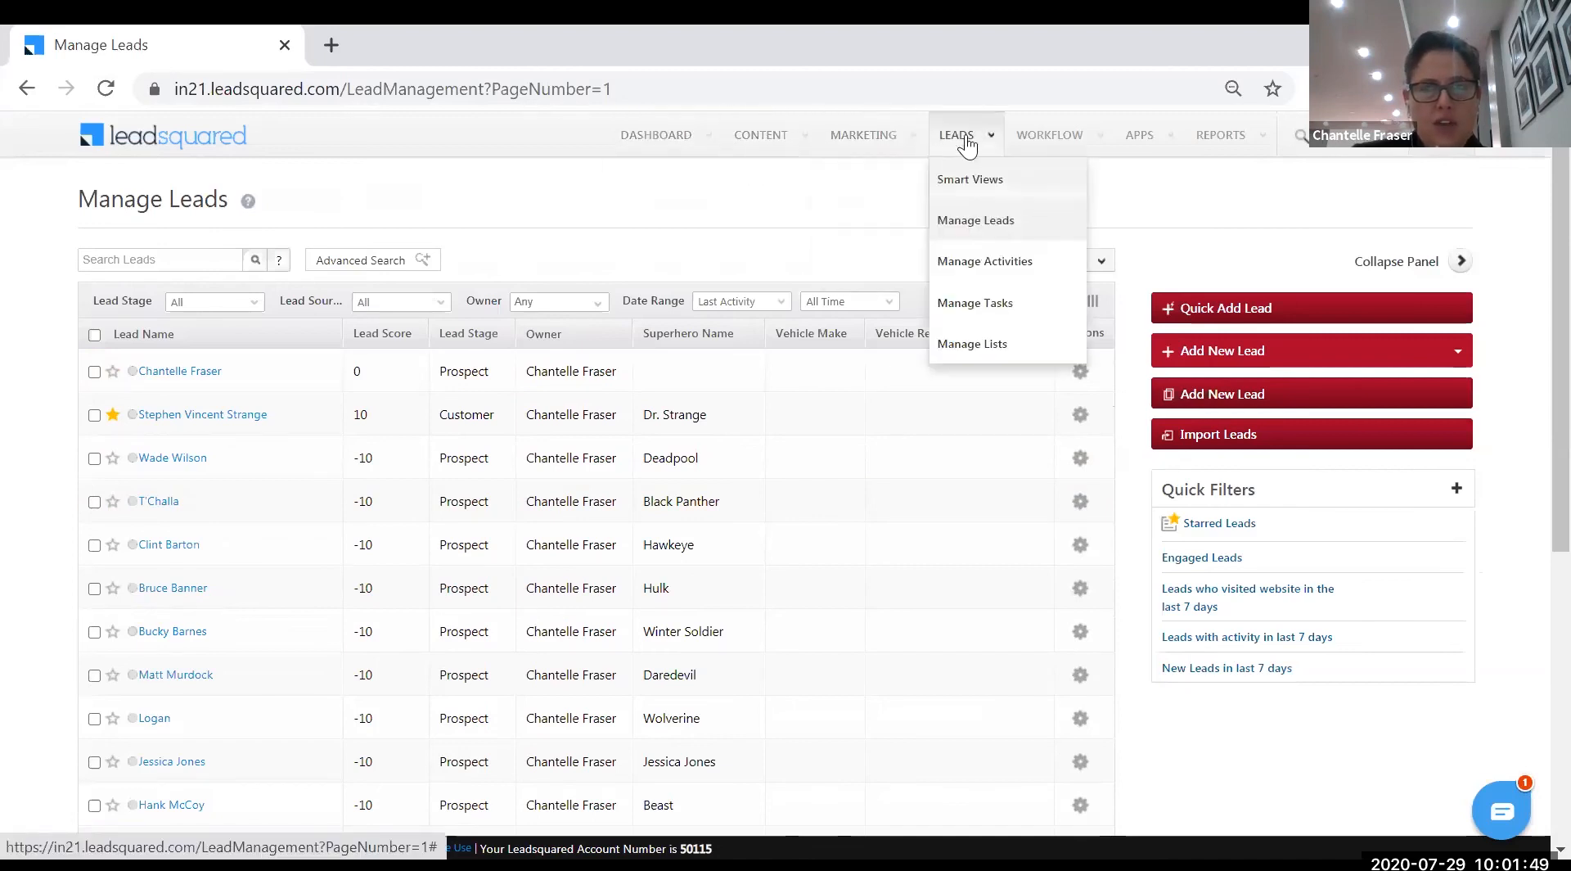
pyautogui.moveTo(851, 146)
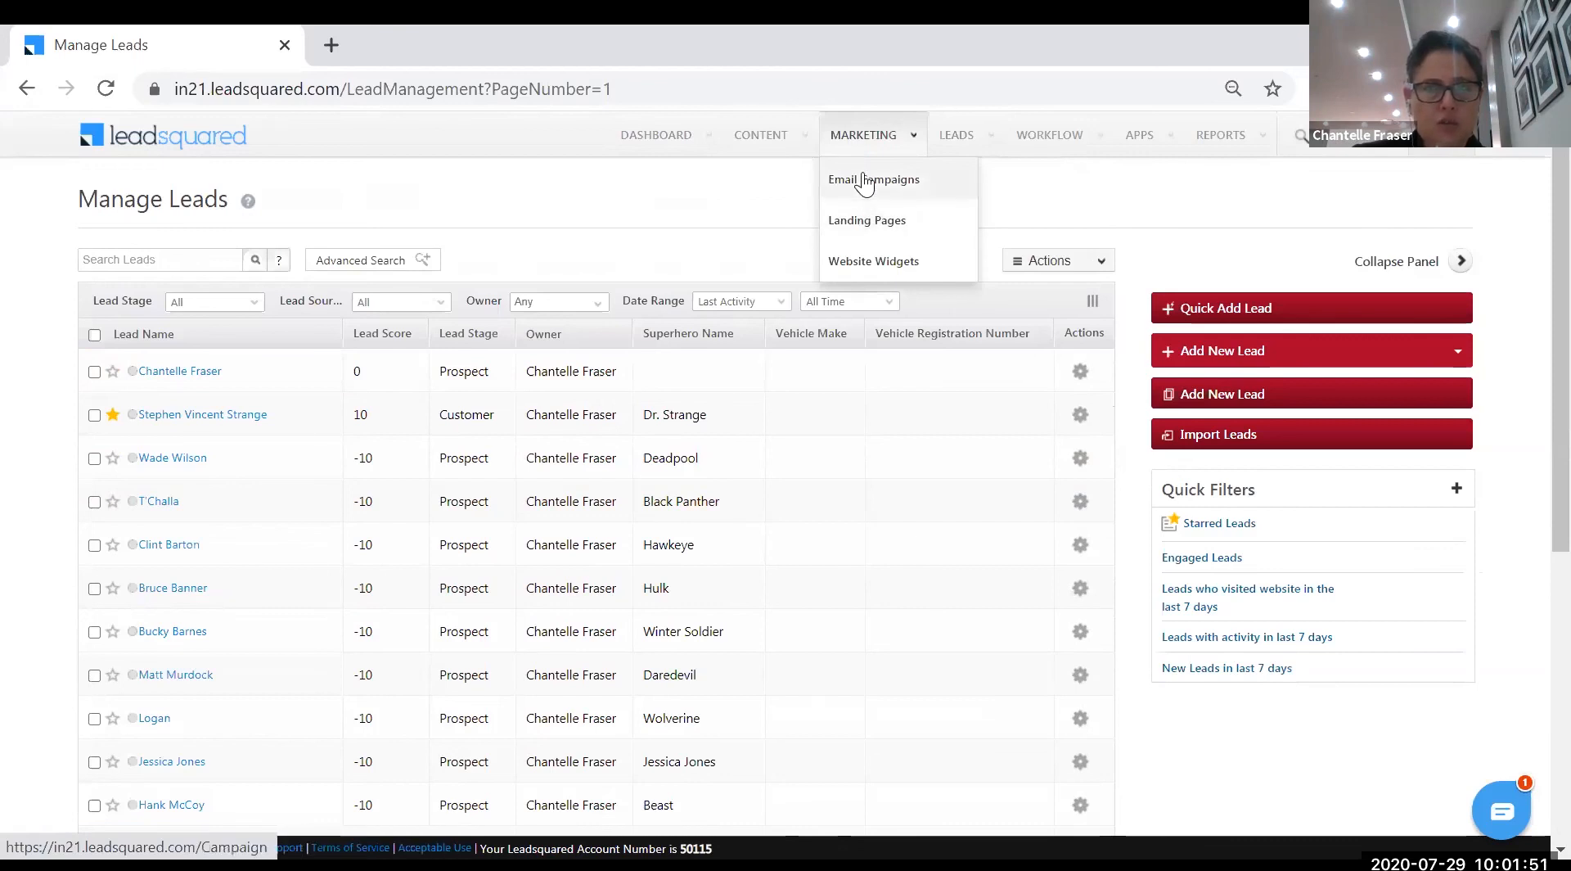
# - Open Marketing > Email Campaigns to see Welcome Aboard Heroes and the Welcome Heroes draft
pyautogui.click(870, 183)
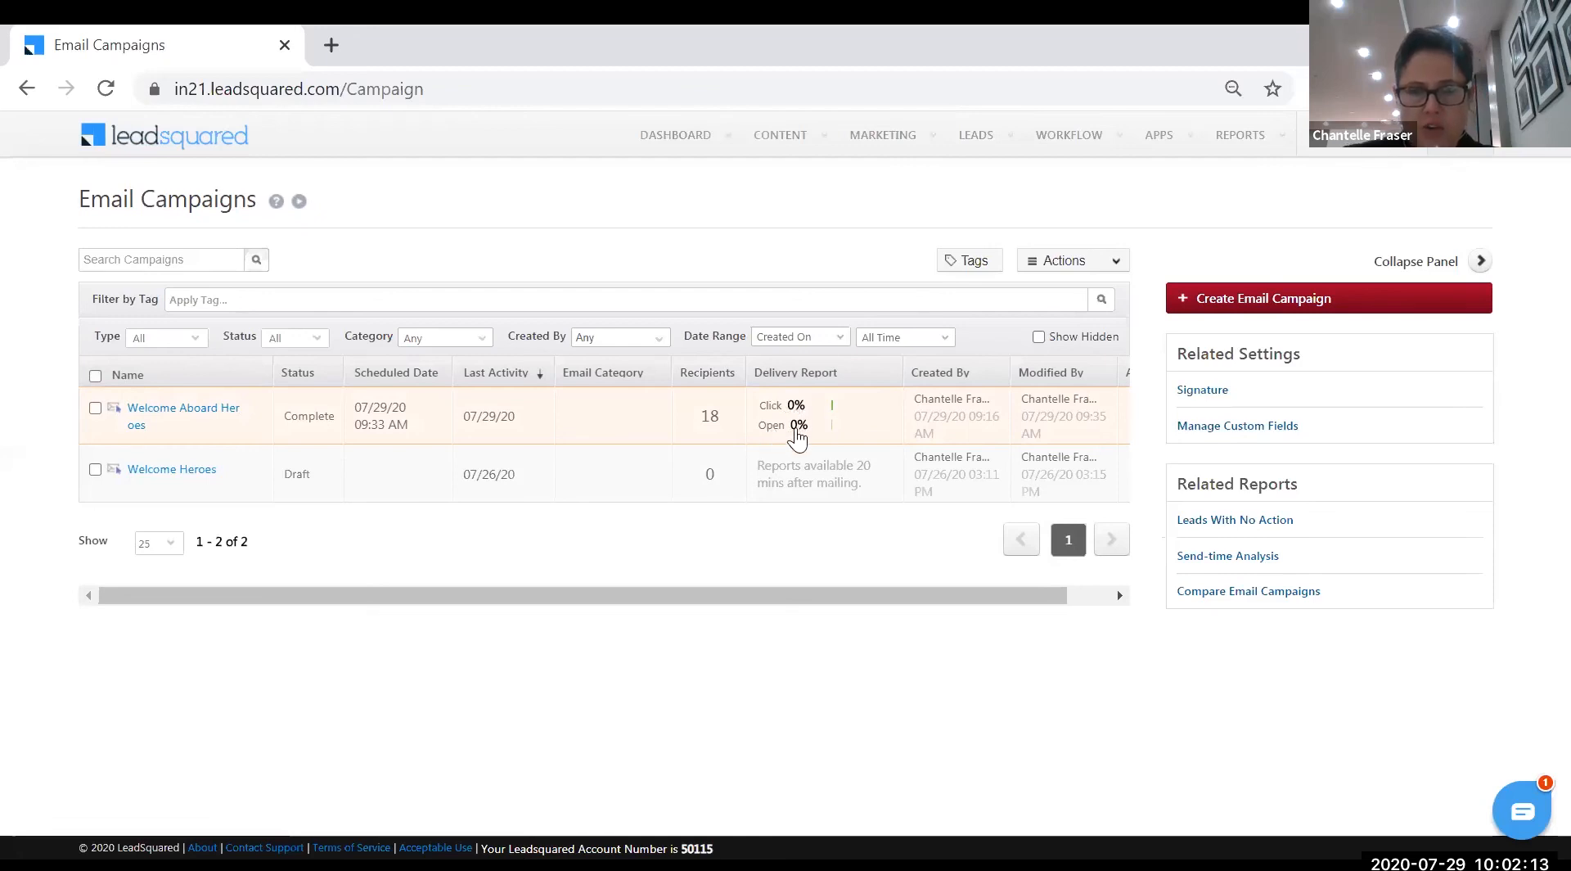
# - Open the Welcome Aboard Heroes report and highlight the Leads Engaging with Email Campaign heading
pyautogui.click(206, 416)
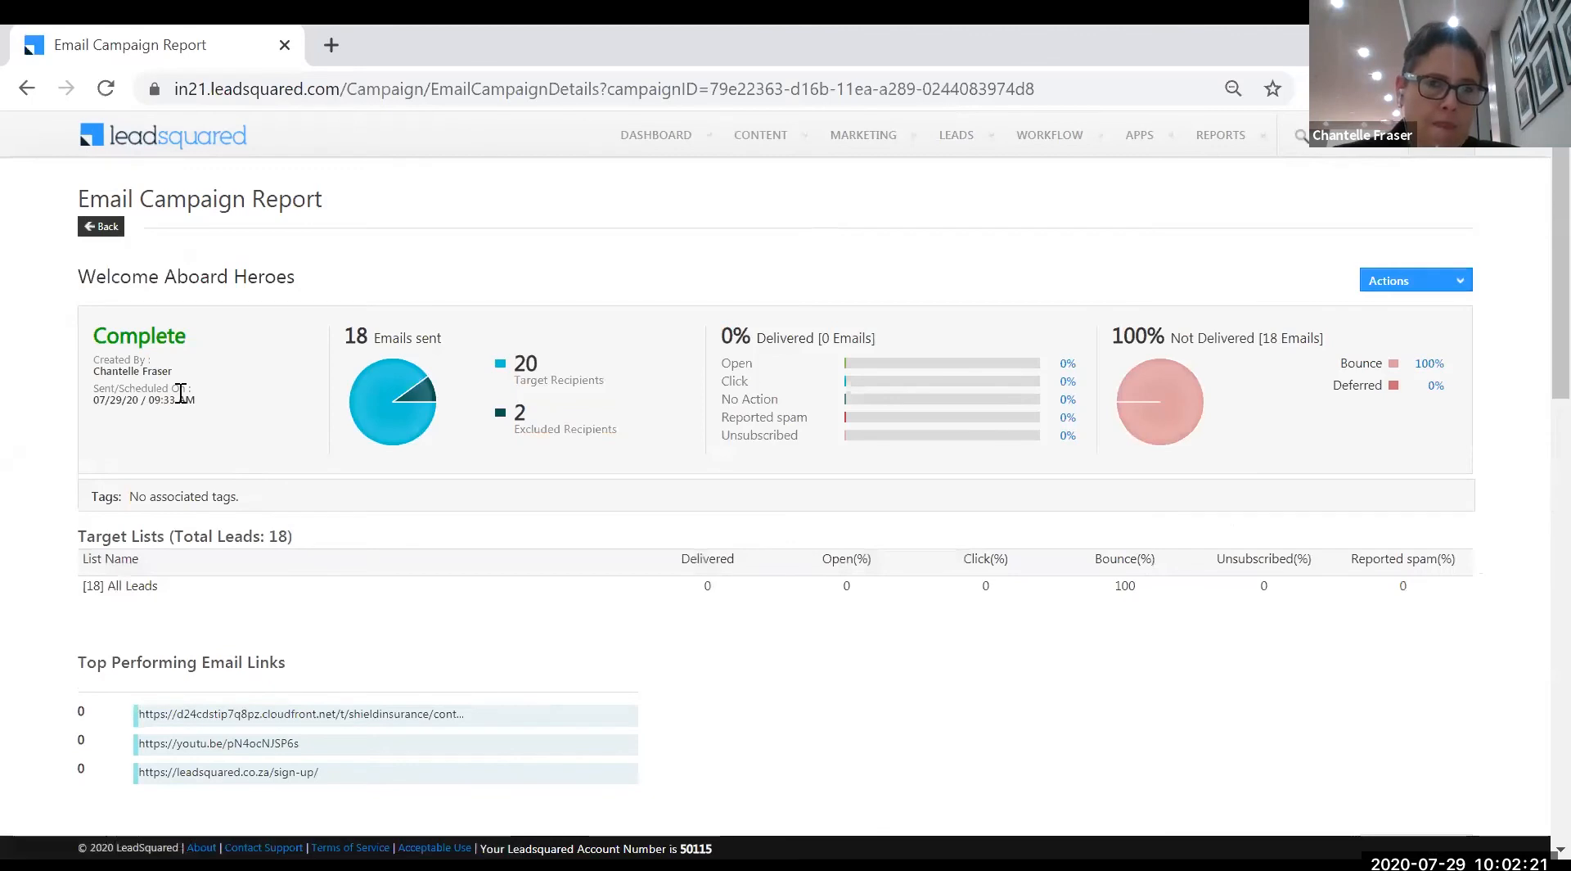
pyautogui.scroll(-2, 455, 663)
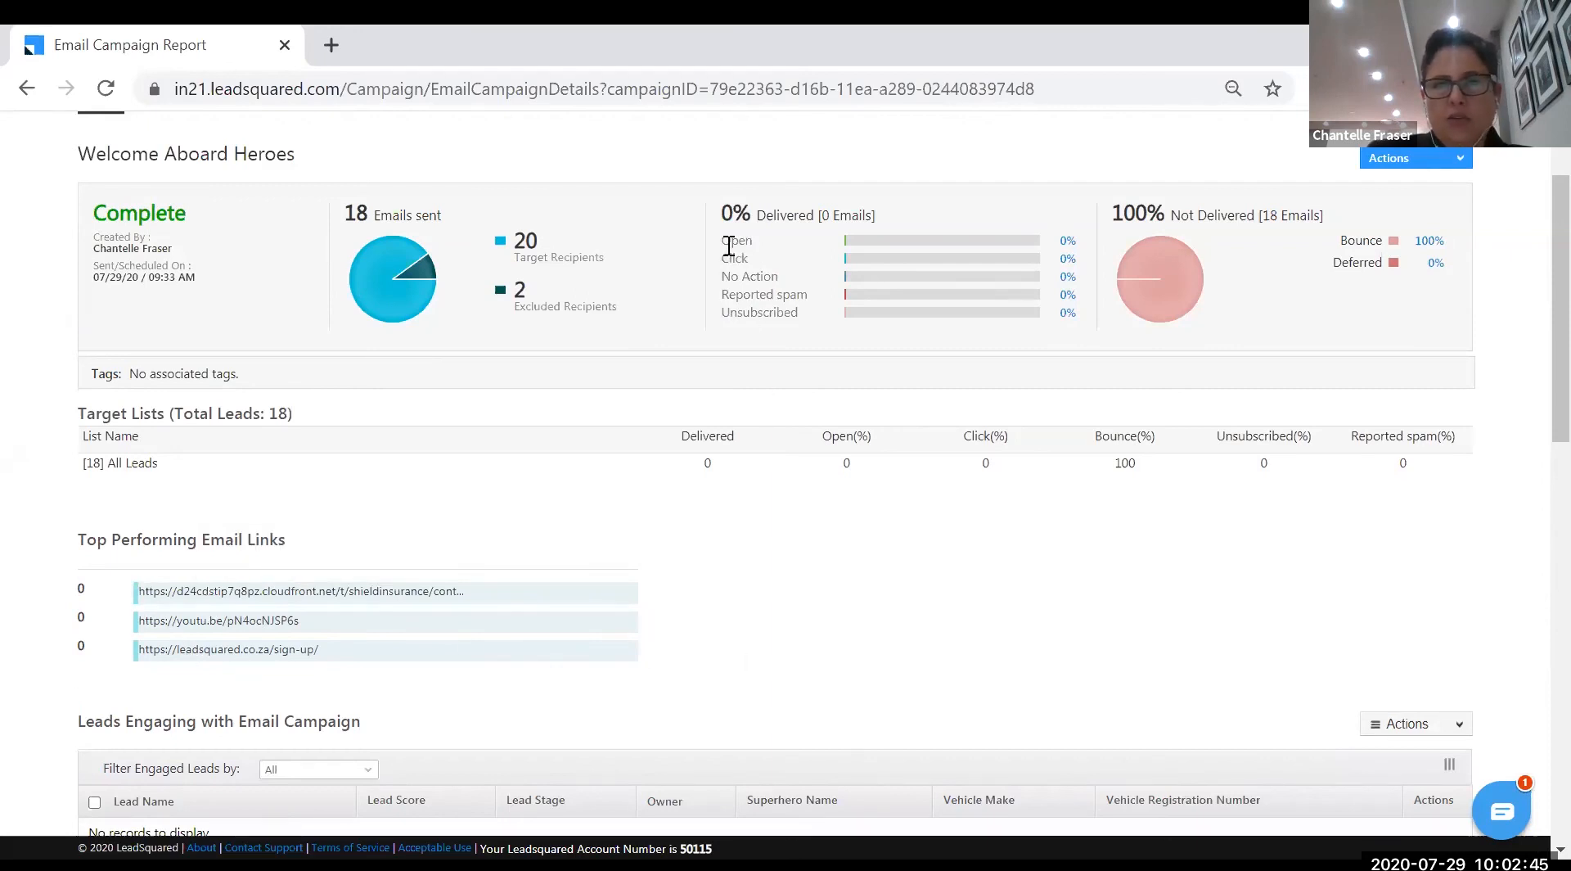
pyautogui.scroll(-3, 747, 680)
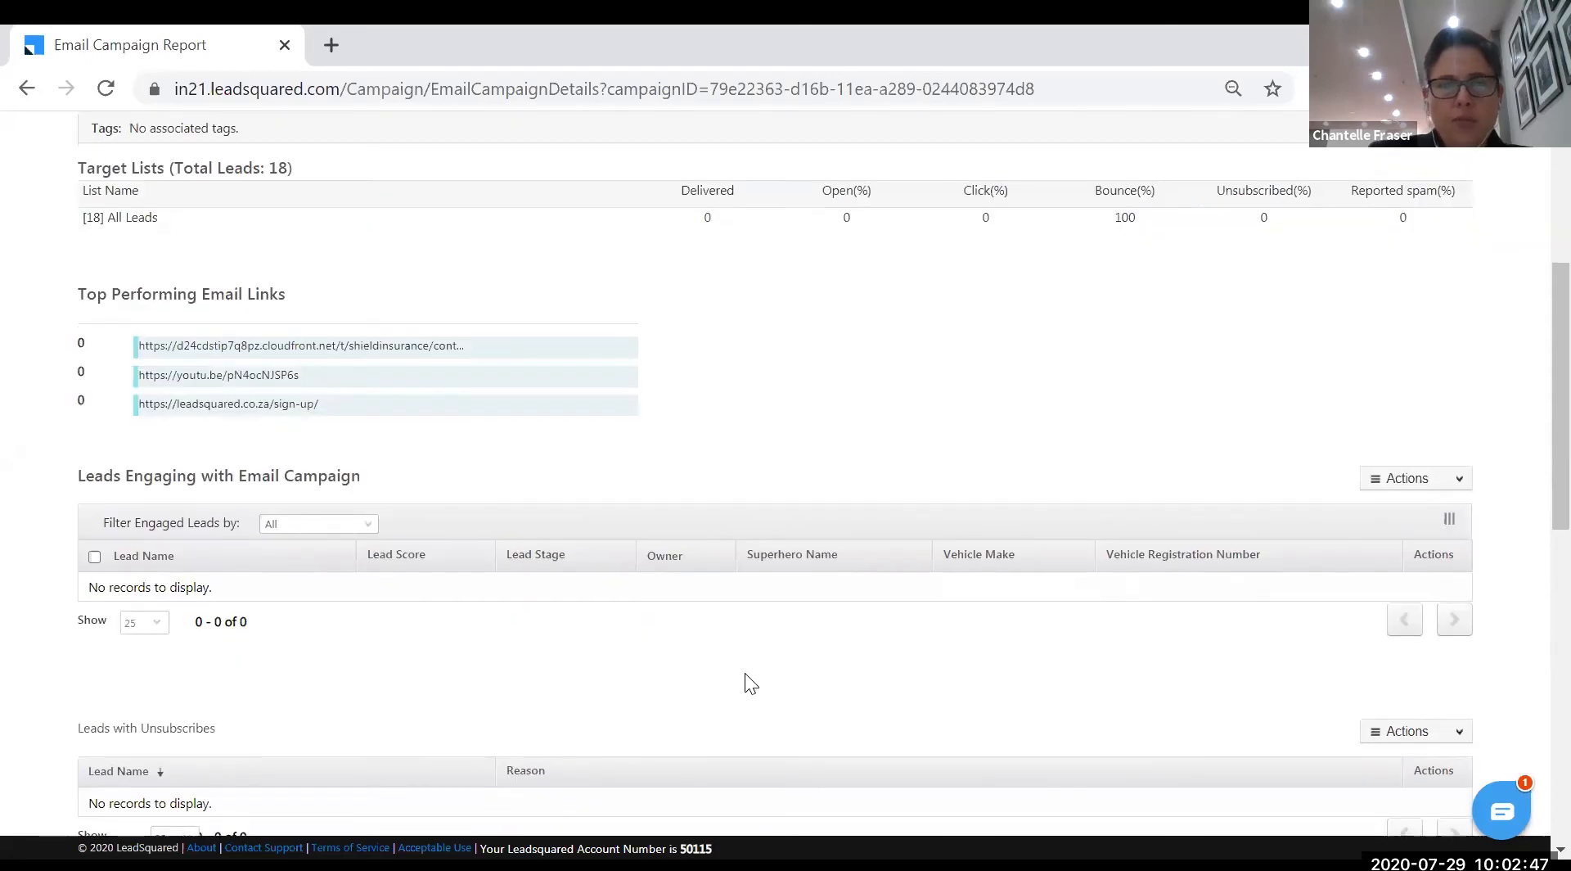
pyautogui.scroll(-2, 743, 671)
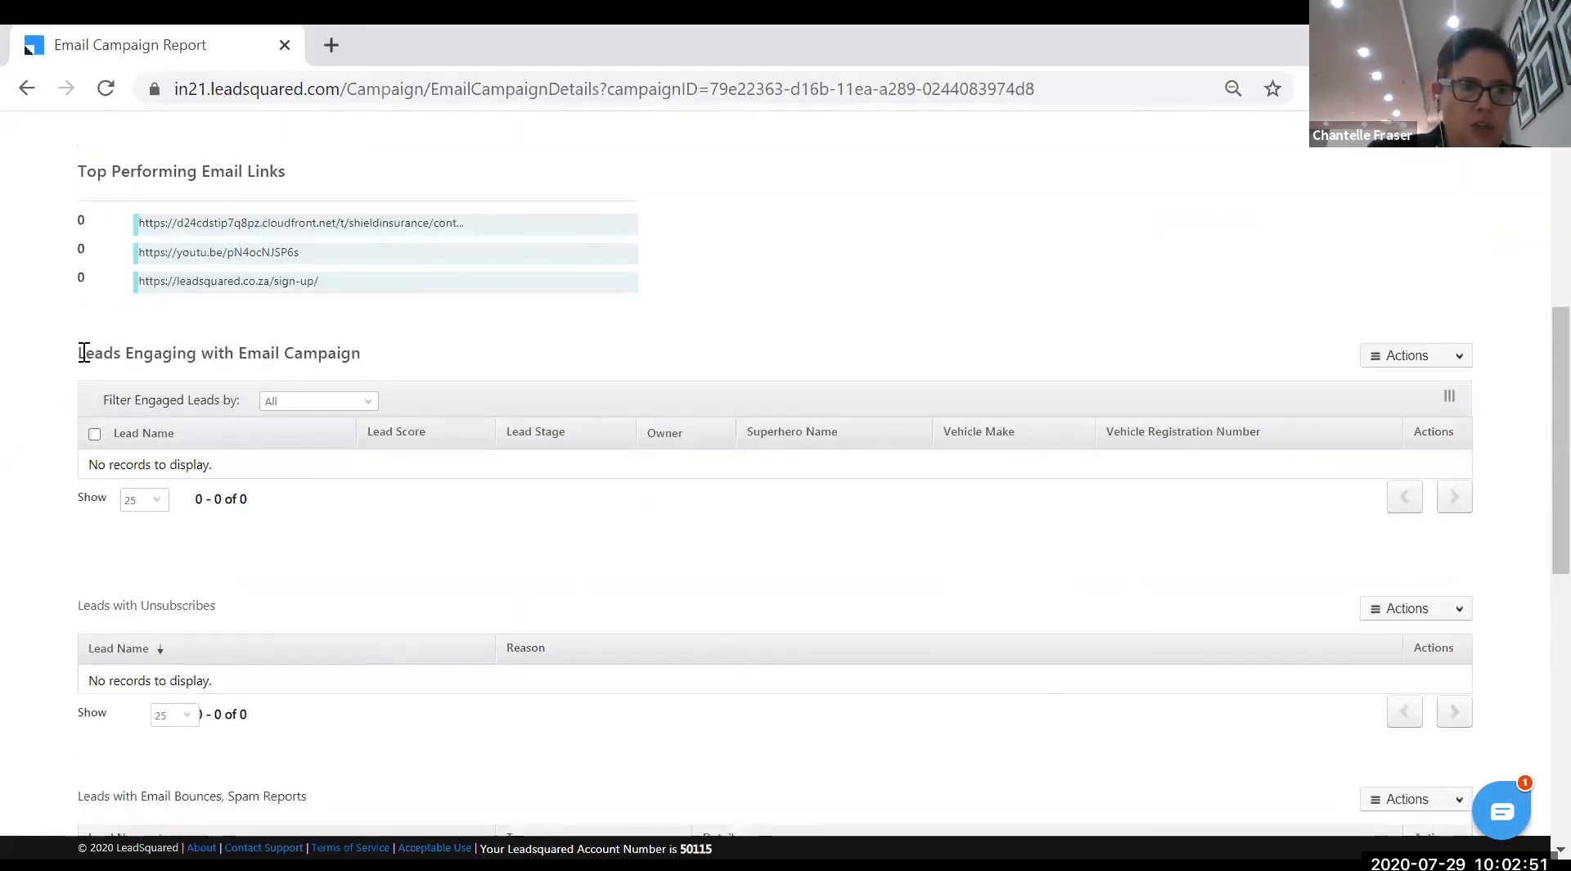
pyautogui.moveTo(77, 353); pyautogui.dragTo(360, 358)
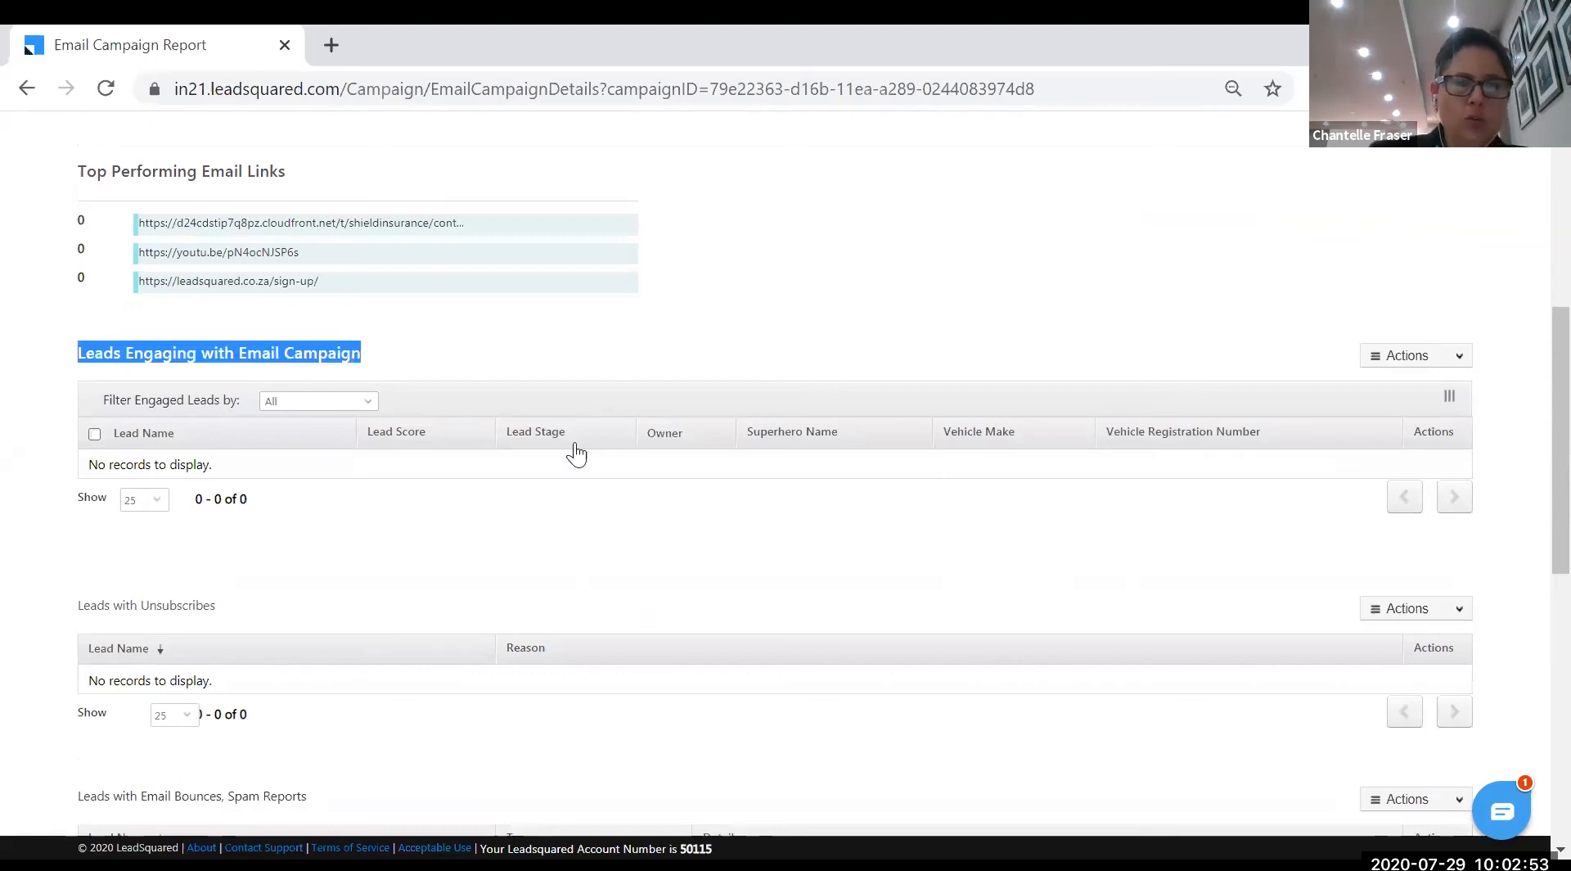
# - Highlight the Leads with Email Bounces, Spam Reports heading, then return to the report's top
pyautogui.scroll(-1, 619, 525)
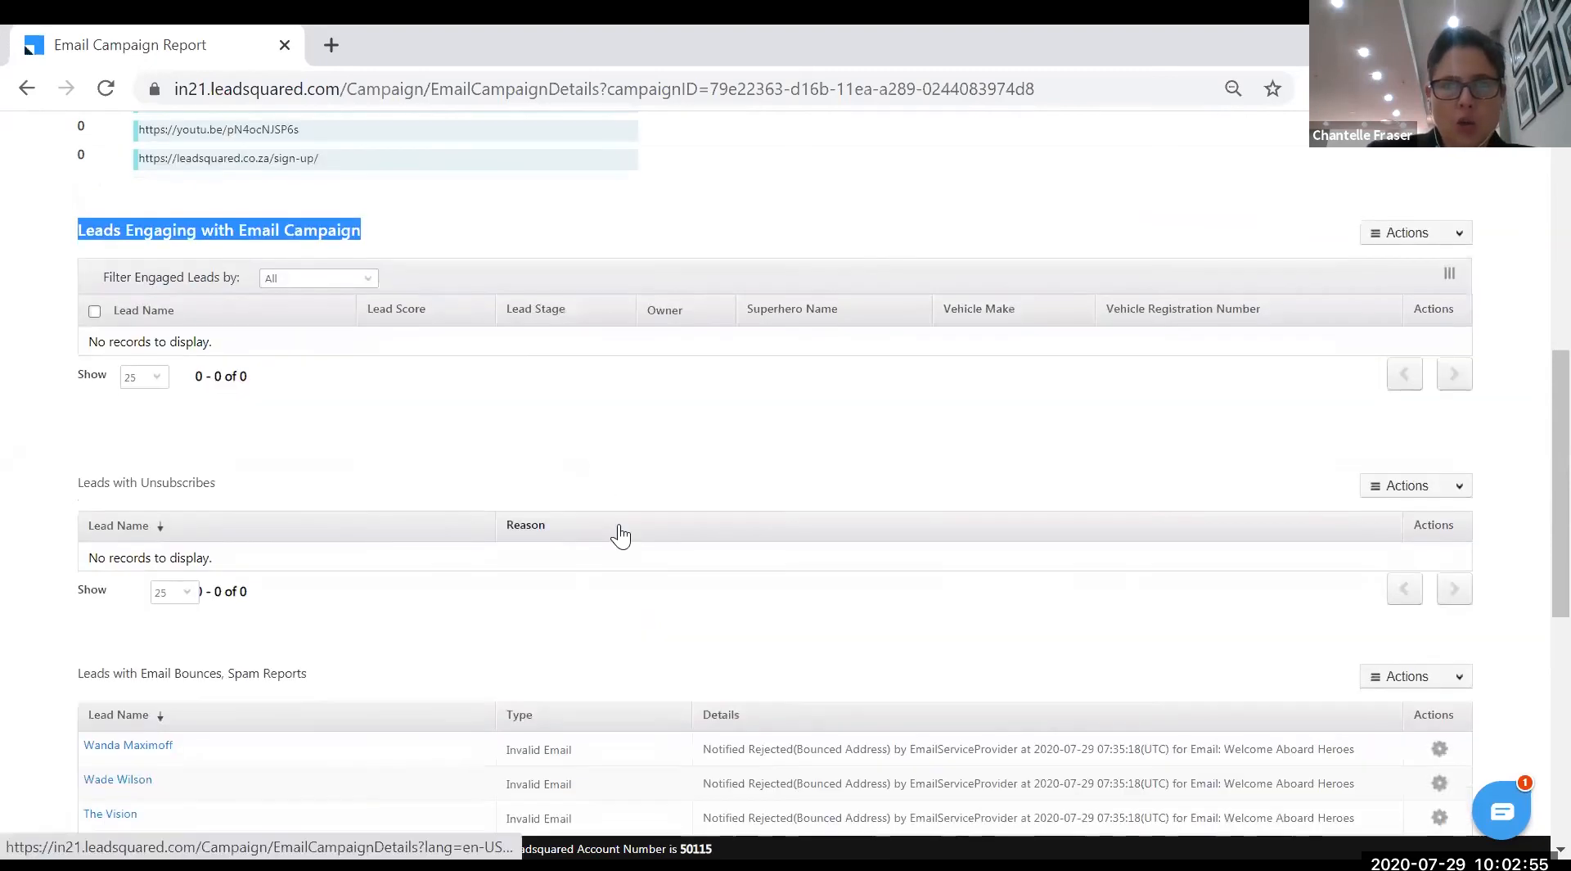
pyautogui.scroll(-1, 619, 526)
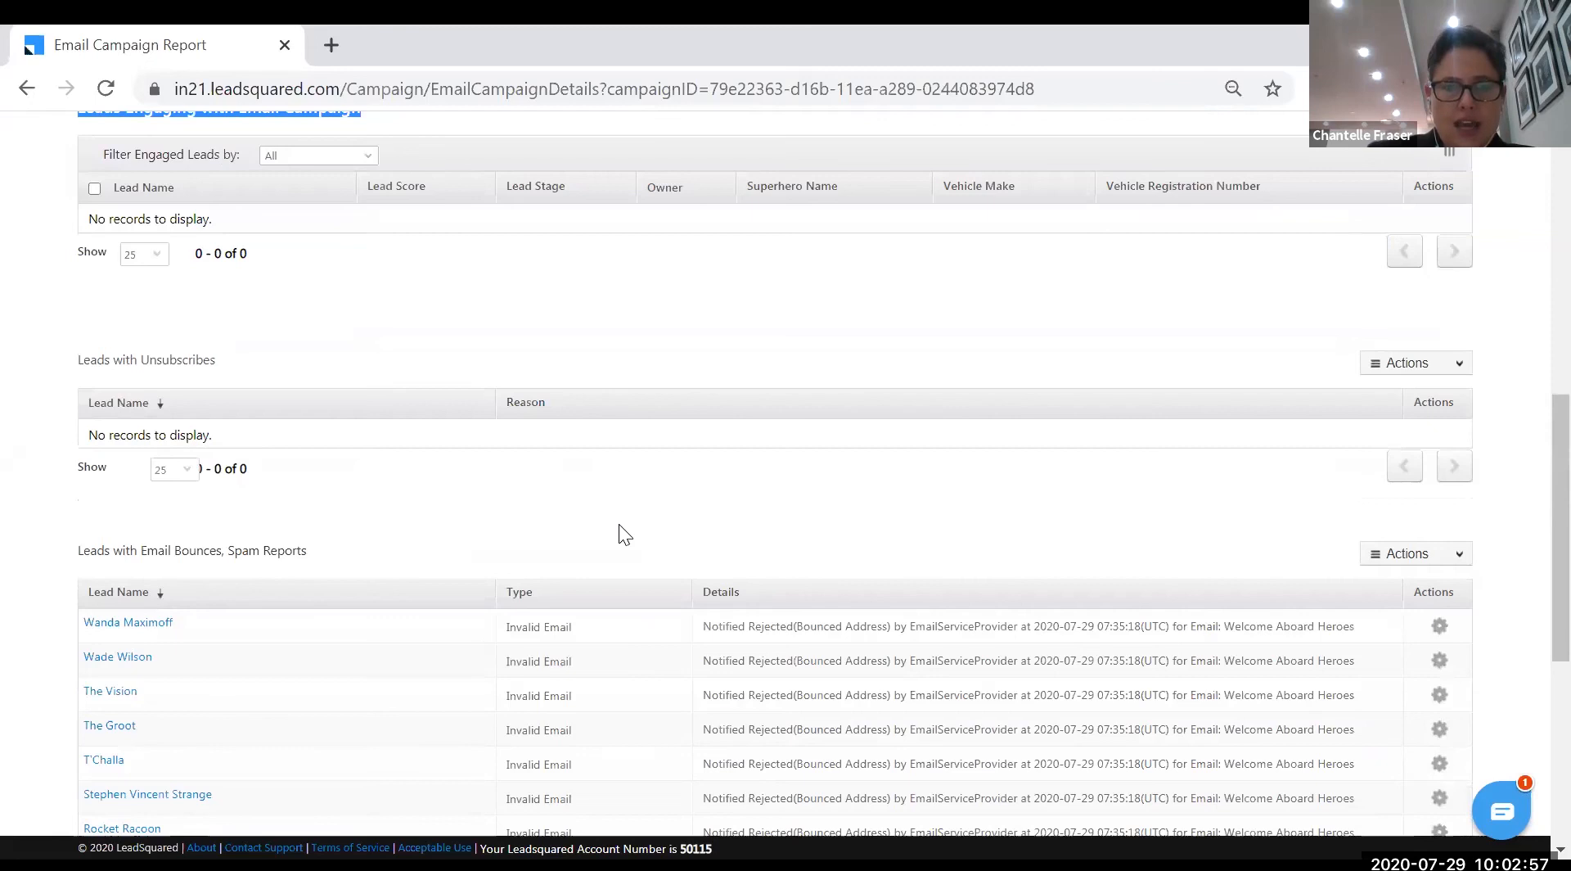
pyautogui.scroll(-3, 619, 529)
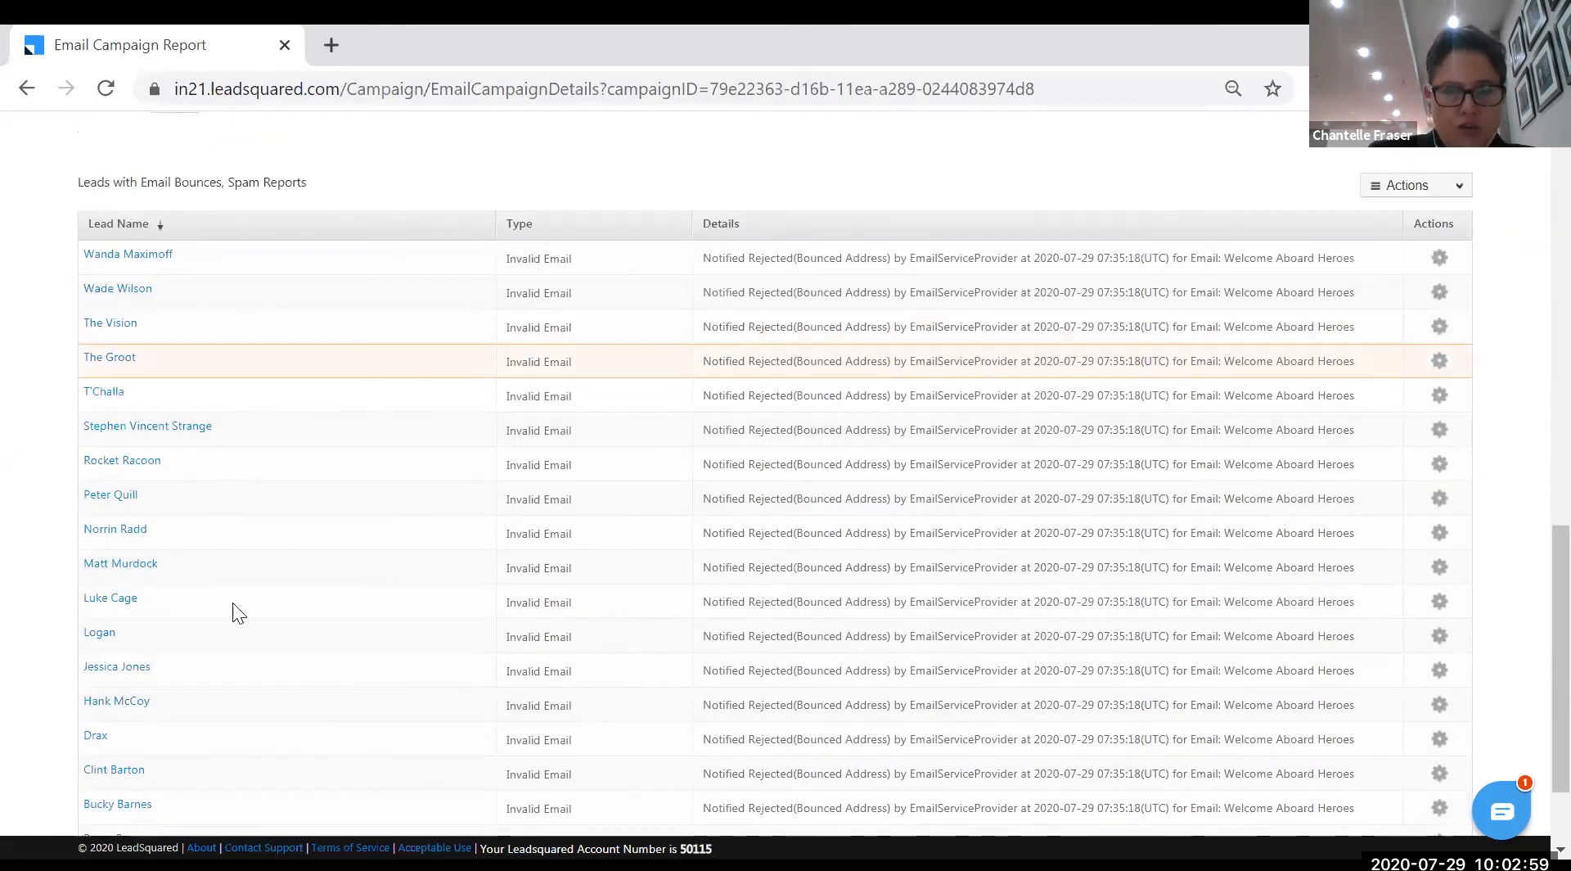
pyautogui.tripleClick(131, 183)
pyautogui.scroll(-1, 226, 417)
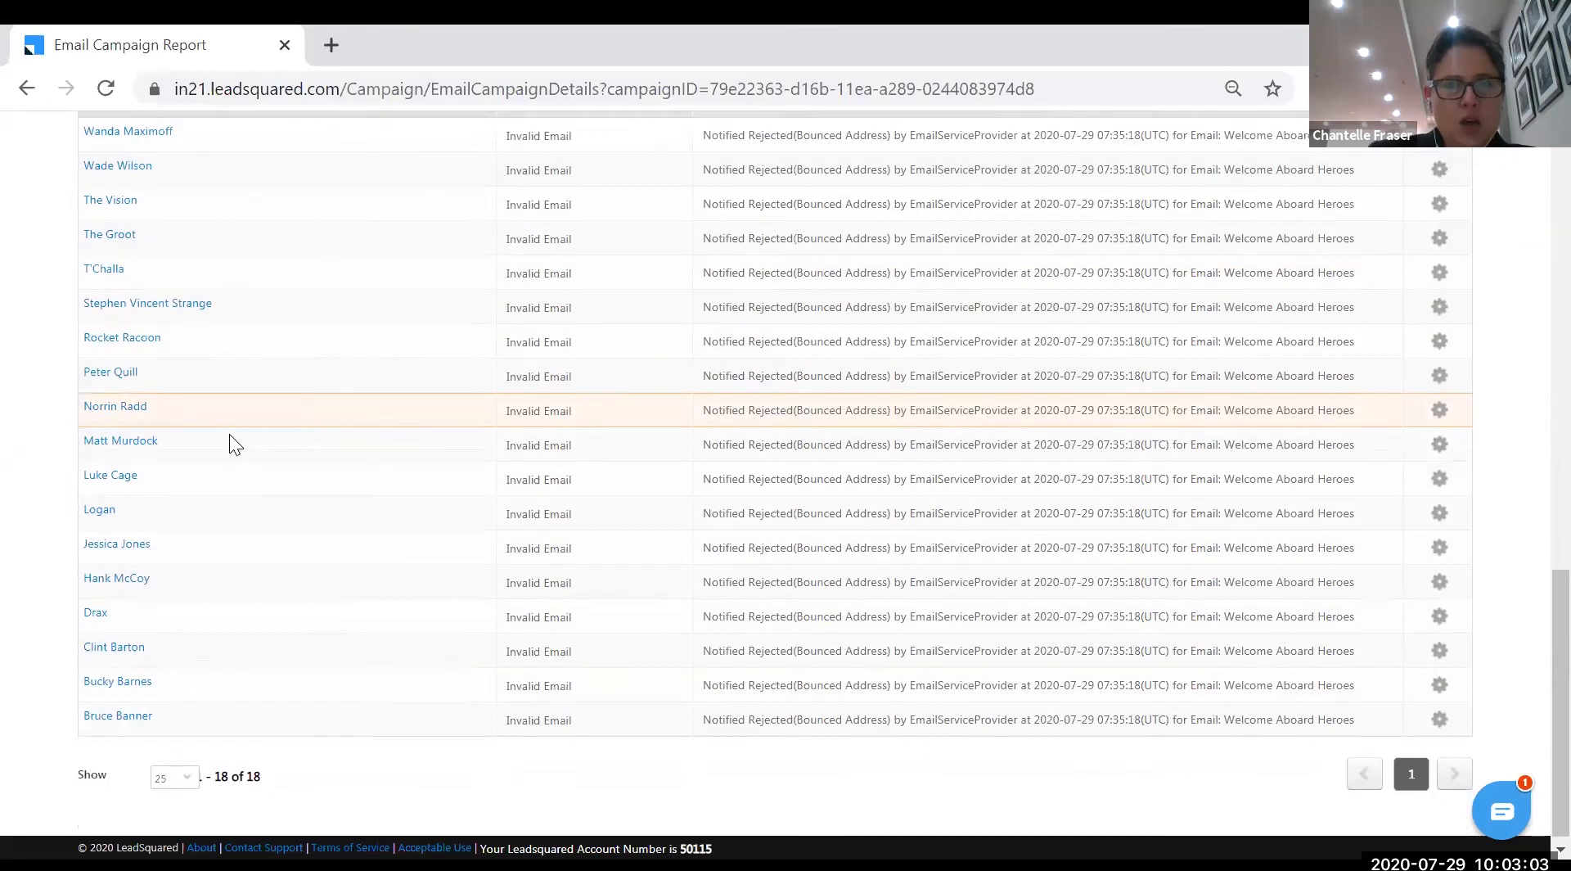
pyautogui.scroll(2, 289, 584)
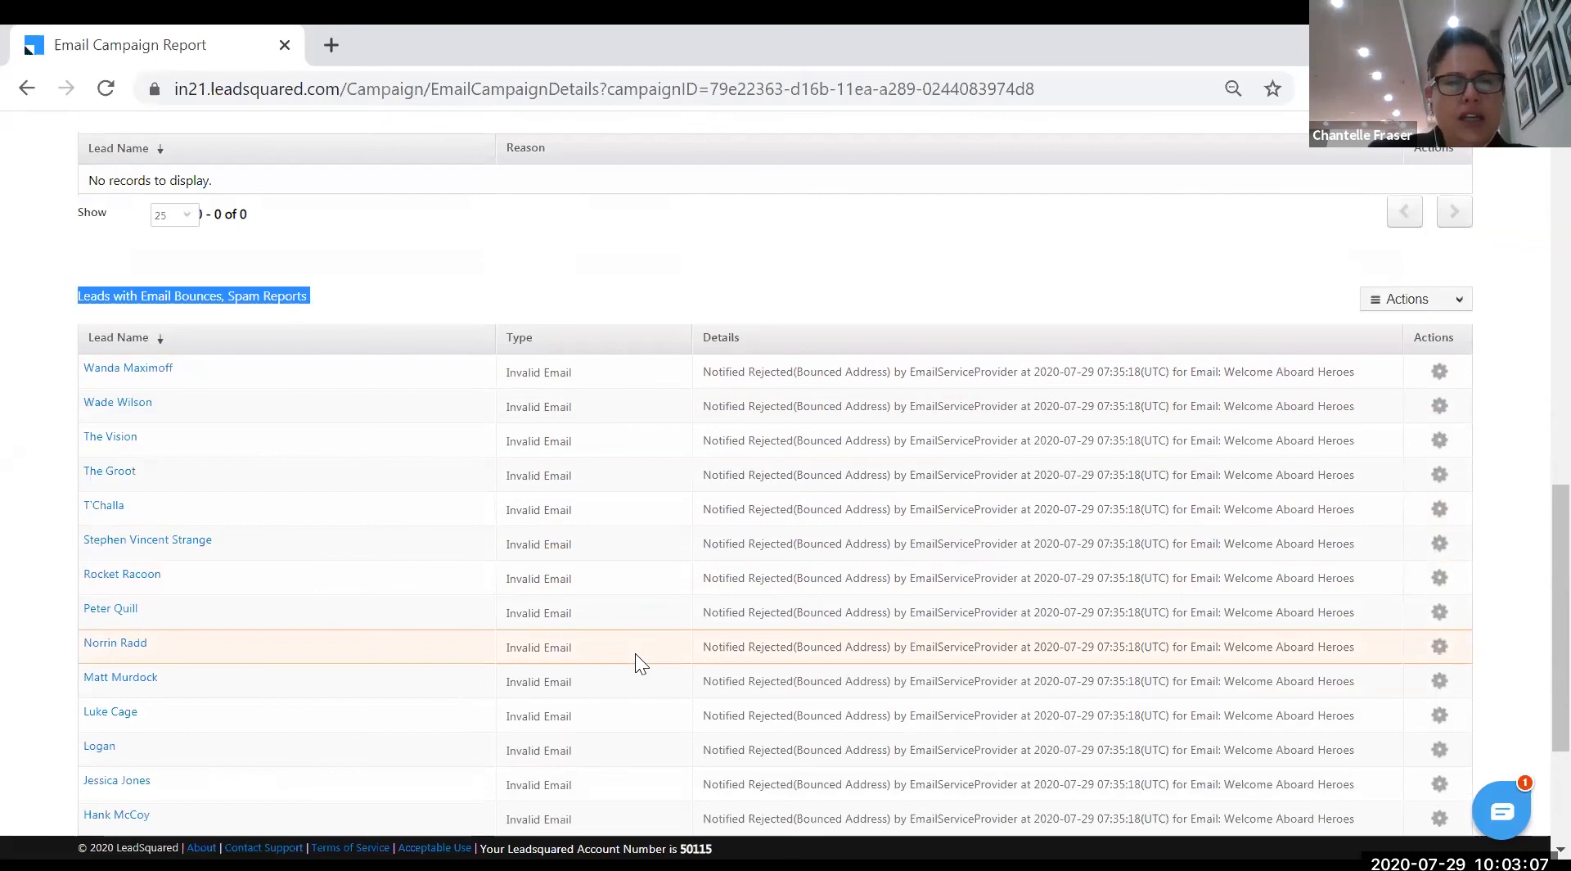
pyautogui.scroll(-2, 635, 653)
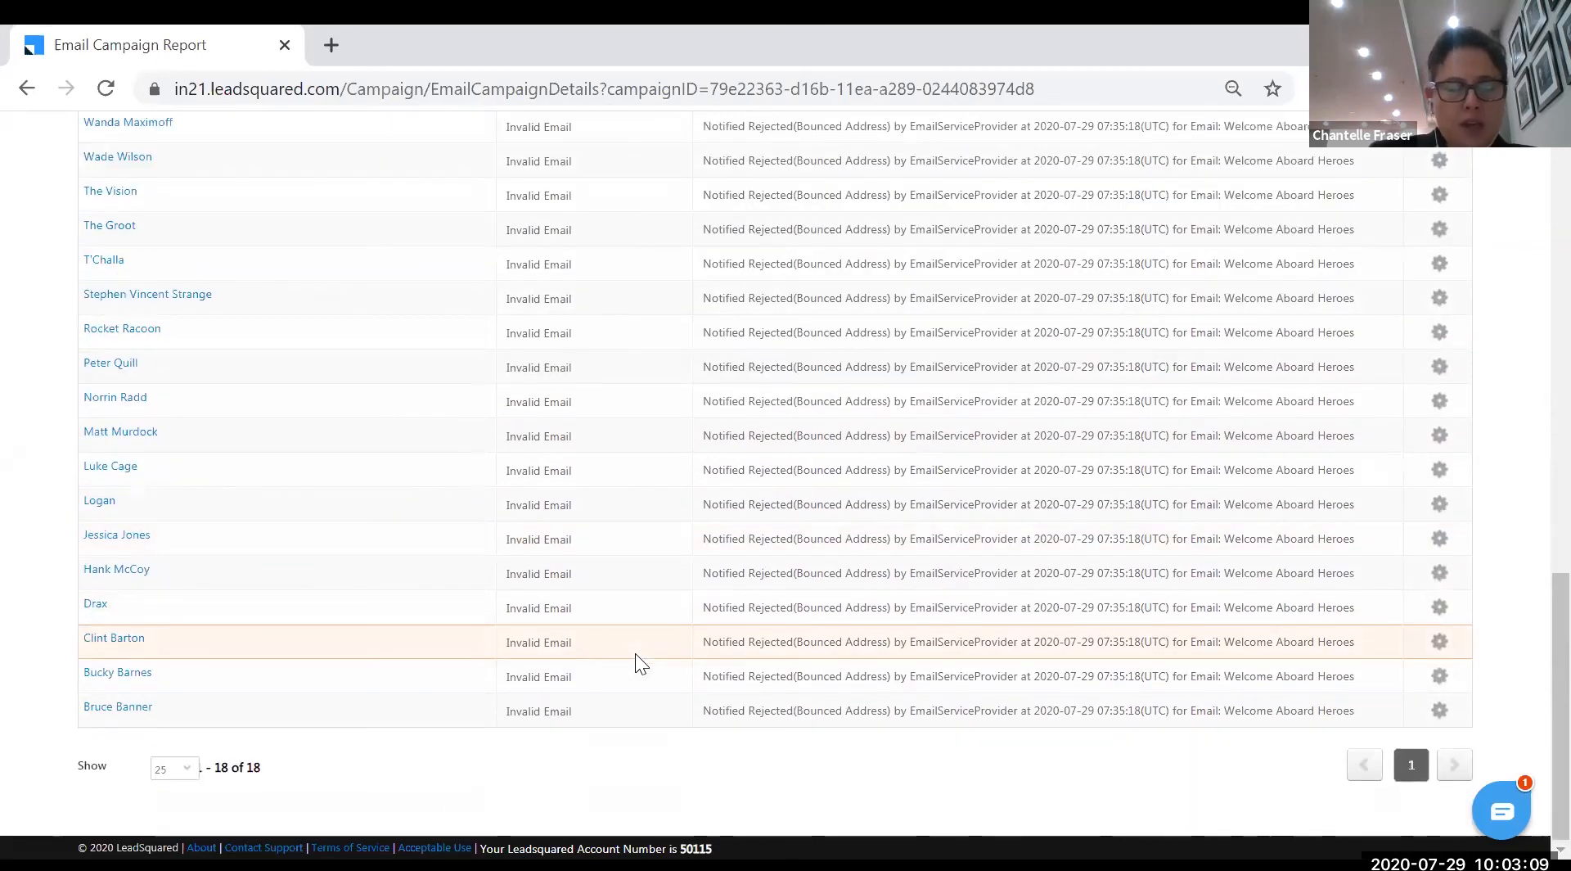
pyautogui.scroll(10, 635, 654)
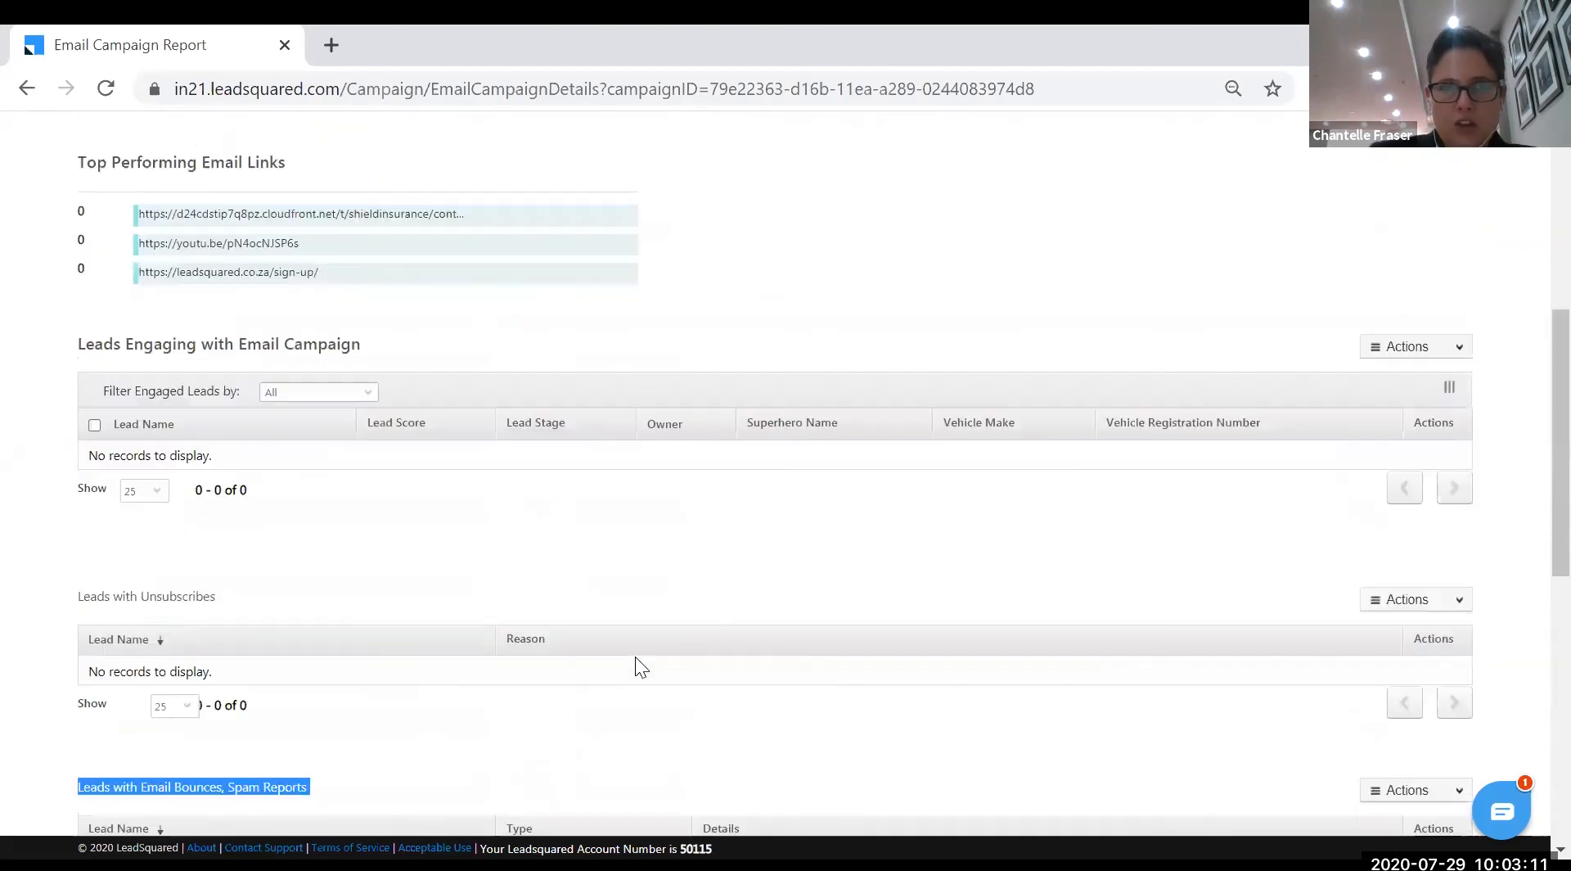
pyautogui.scroll(1, 635, 658)
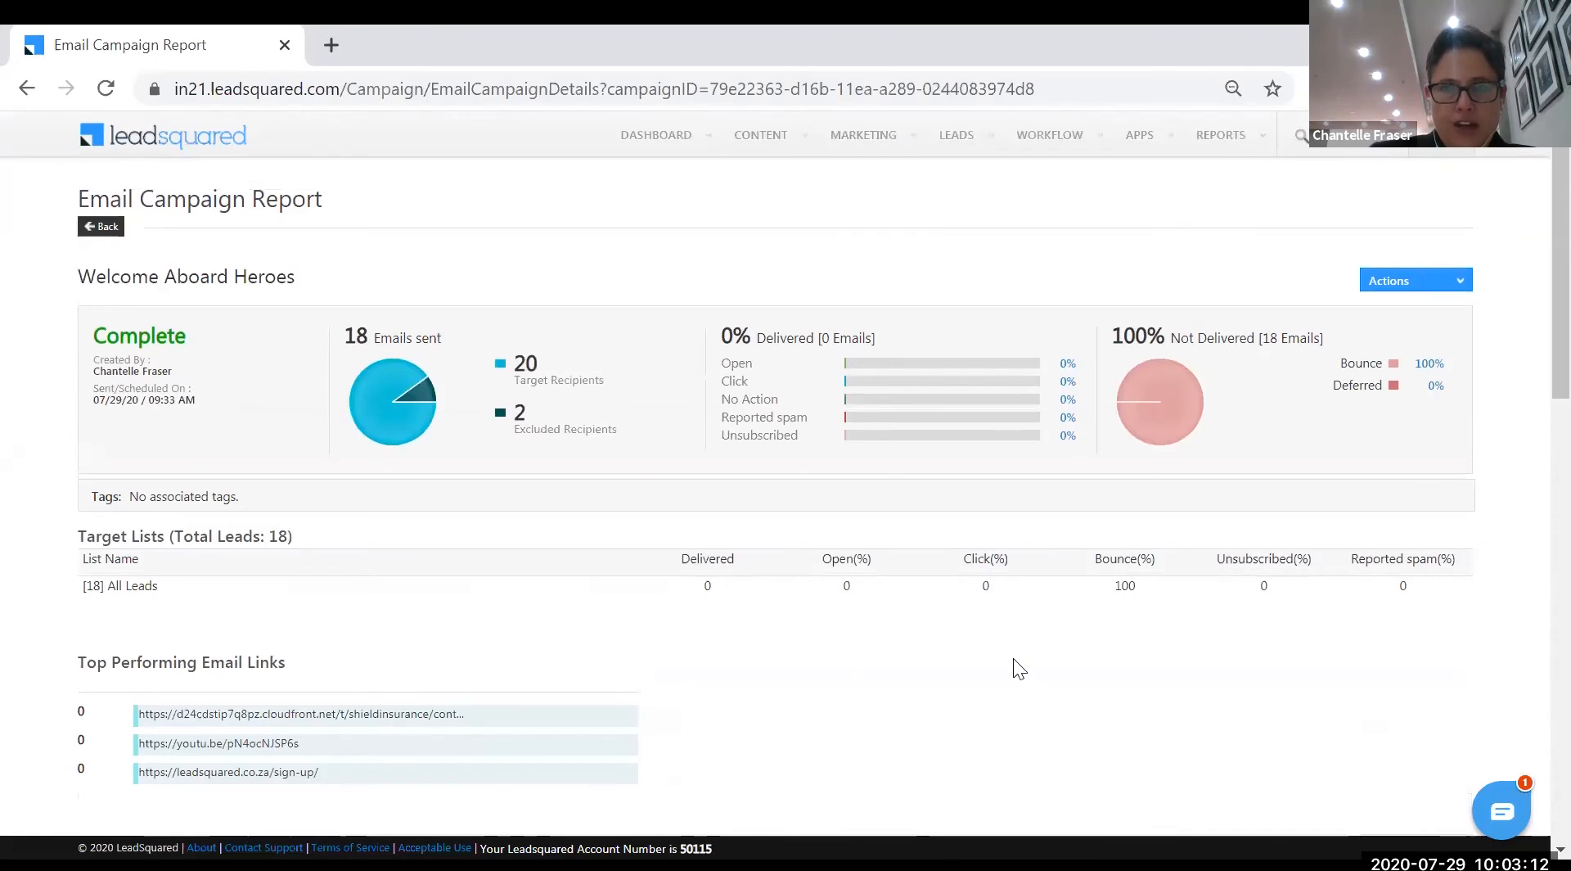
# - Go to Marketing > Landing Pages and highlight New Hero Sign Ups' 12 views and 6 submissions
pyautogui.click(103, 229)
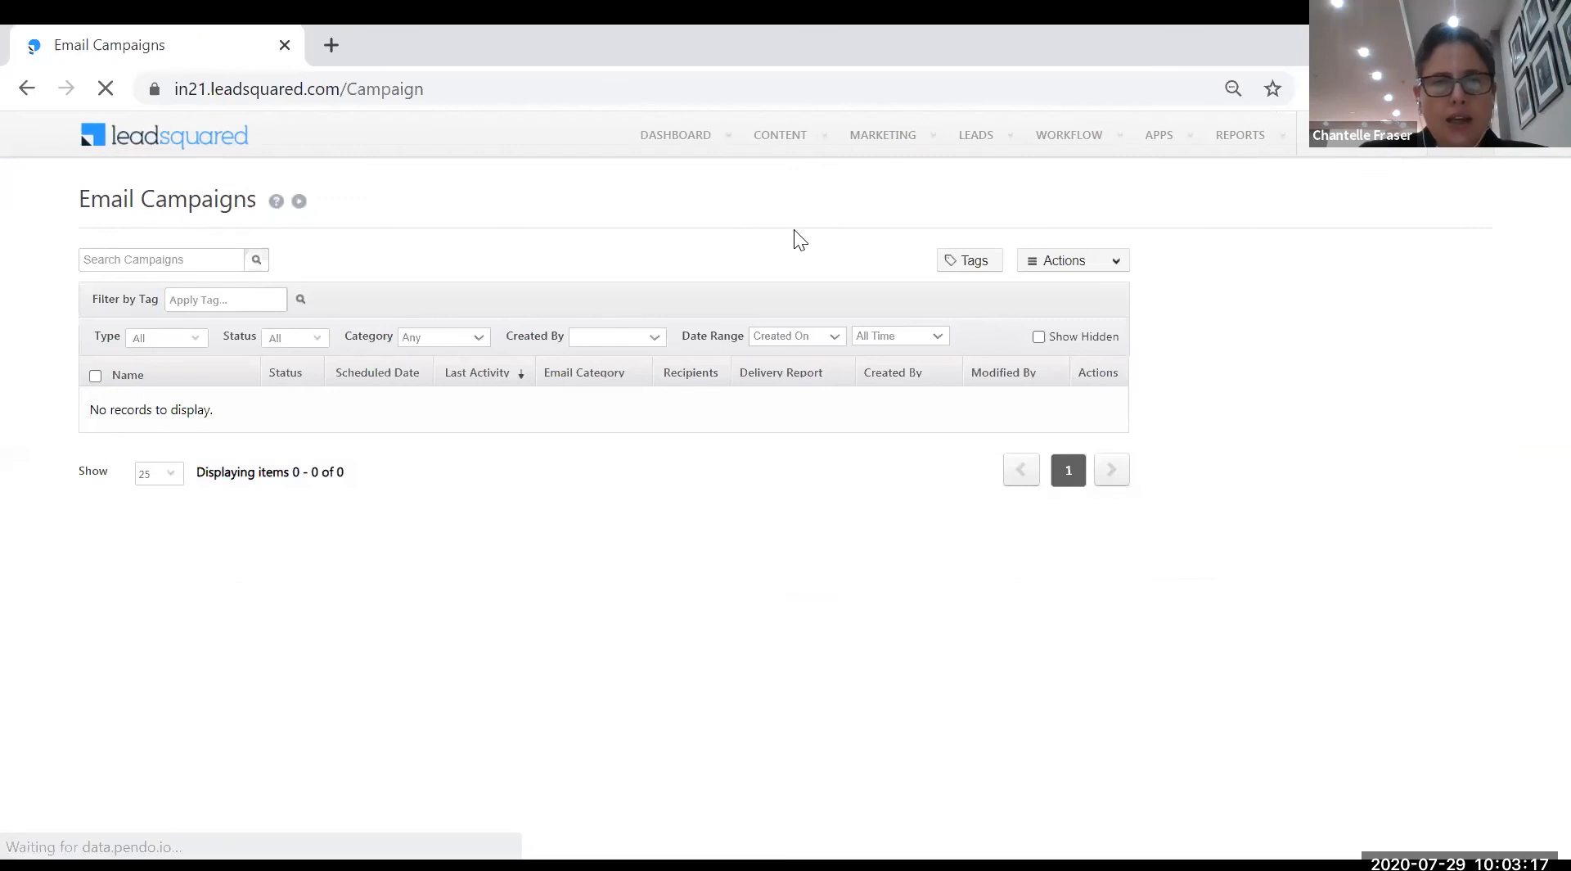
pyautogui.moveTo(884, 136)
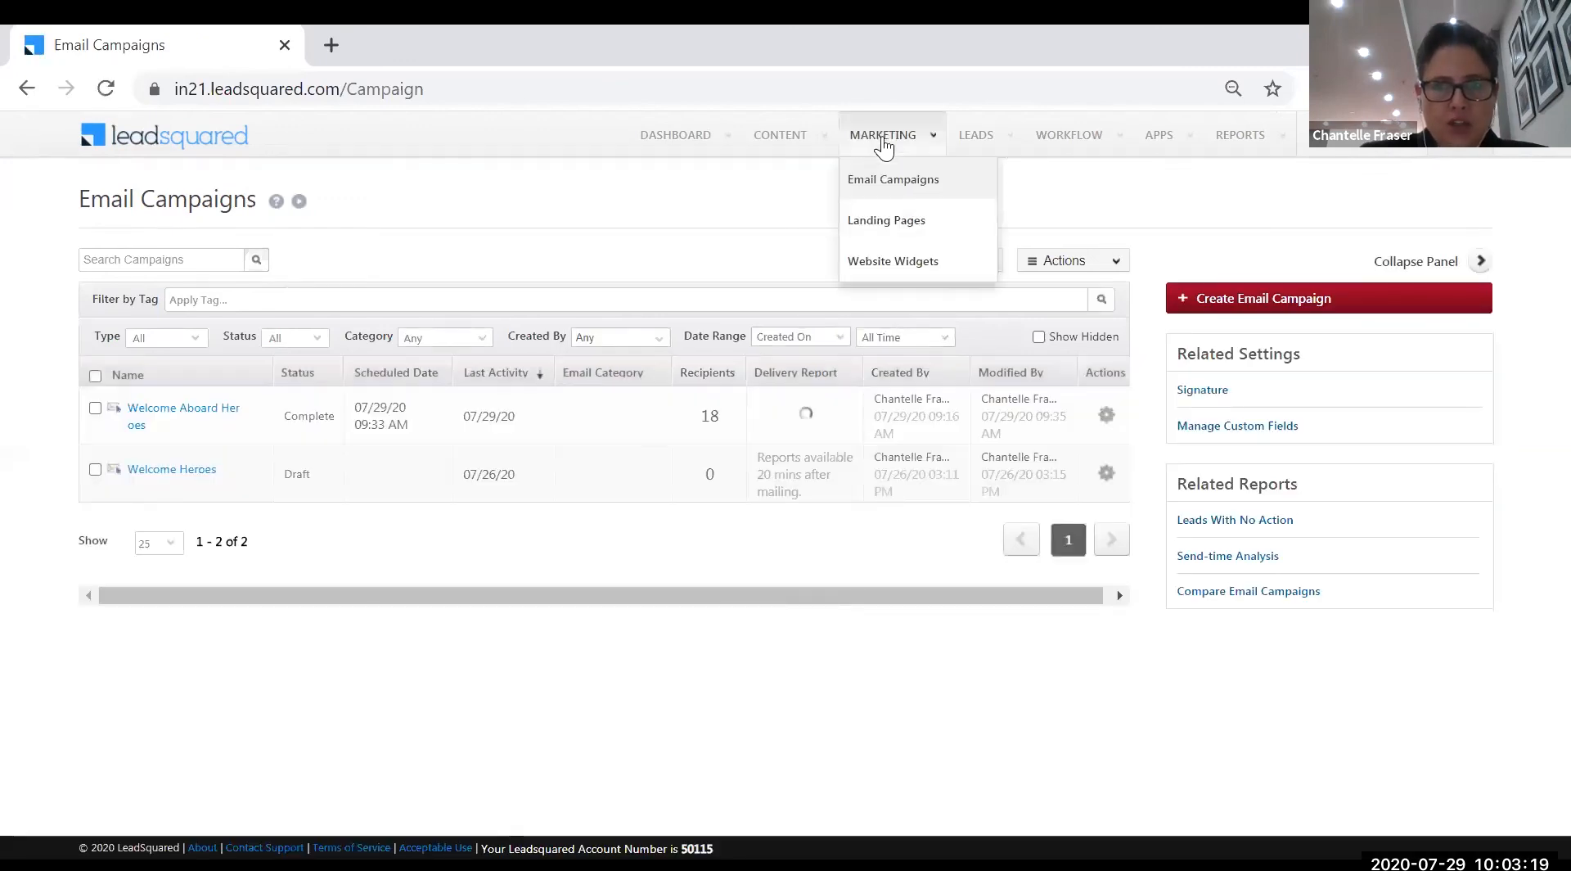
pyautogui.click(893, 225)
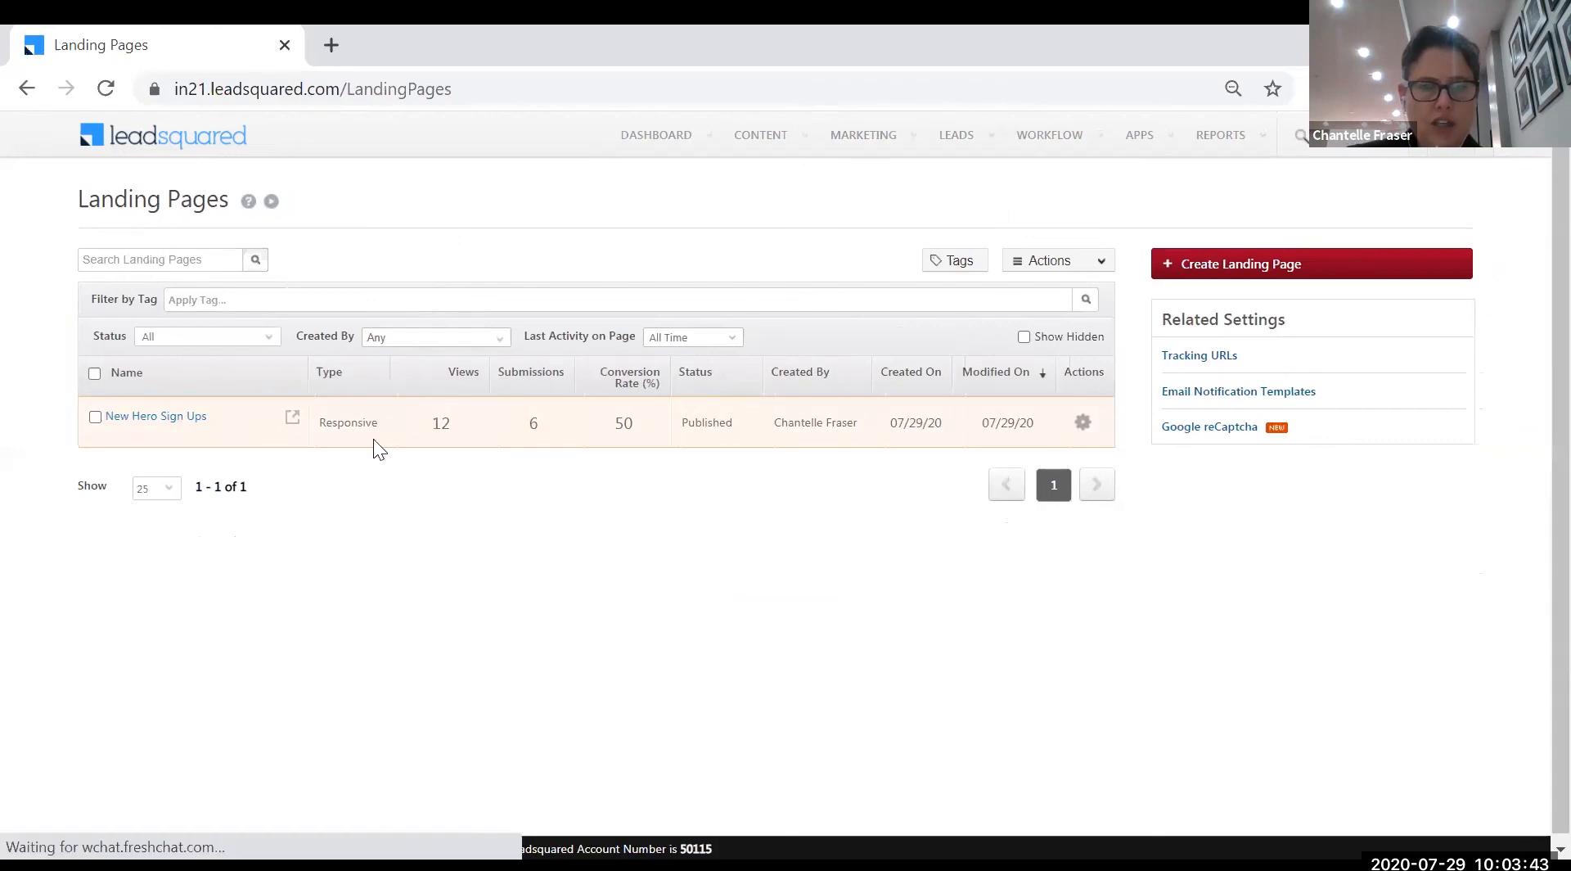
pyautogui.doubleClick(443, 422)
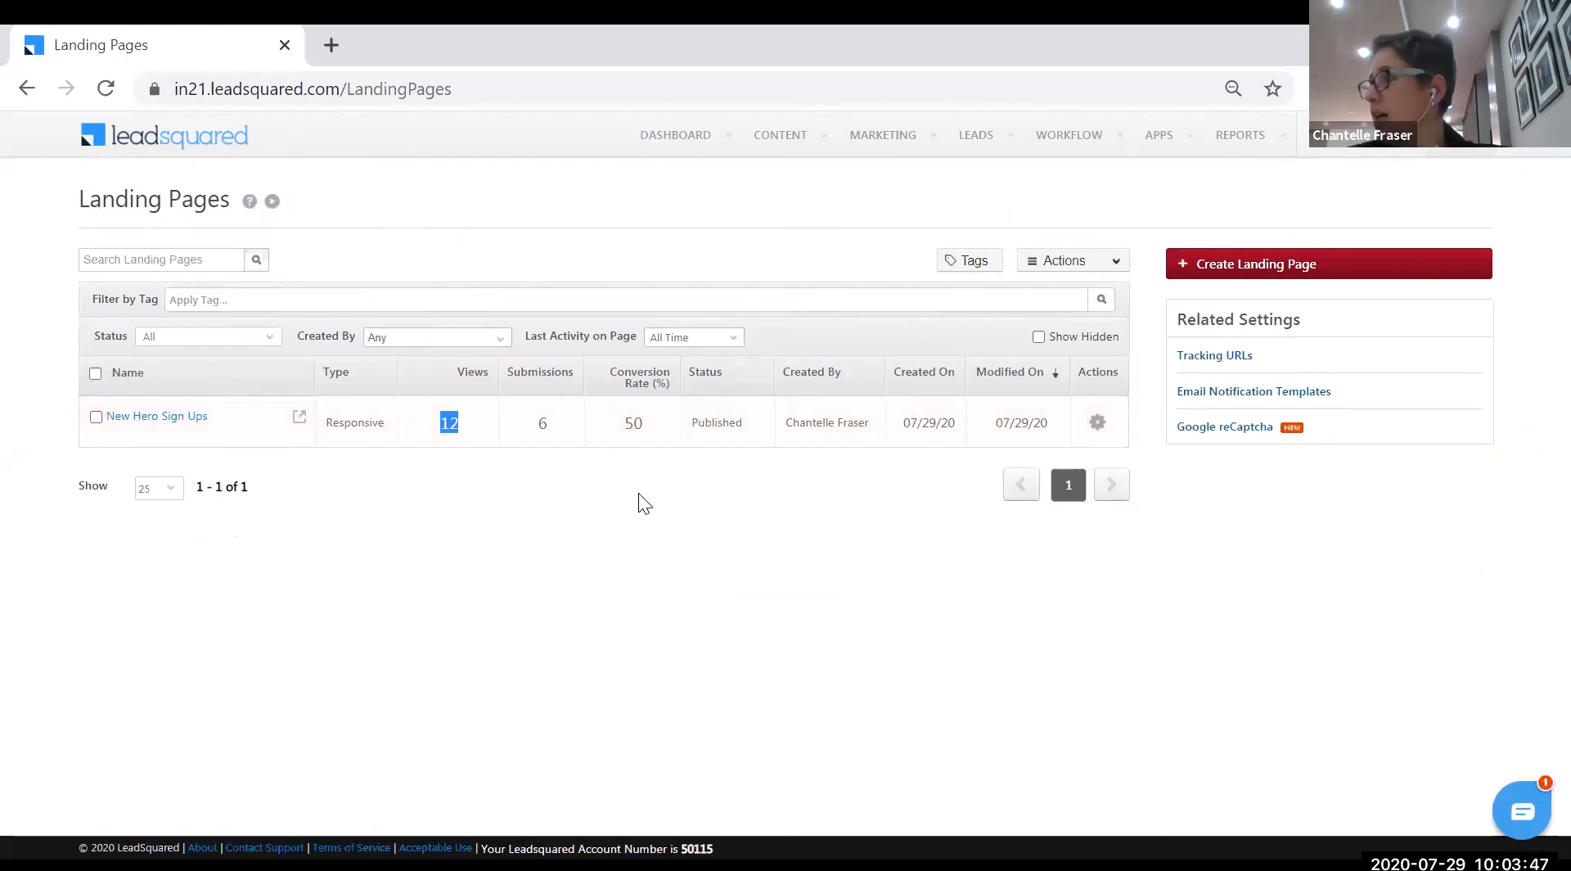
pyautogui.doubleClick(543, 423)
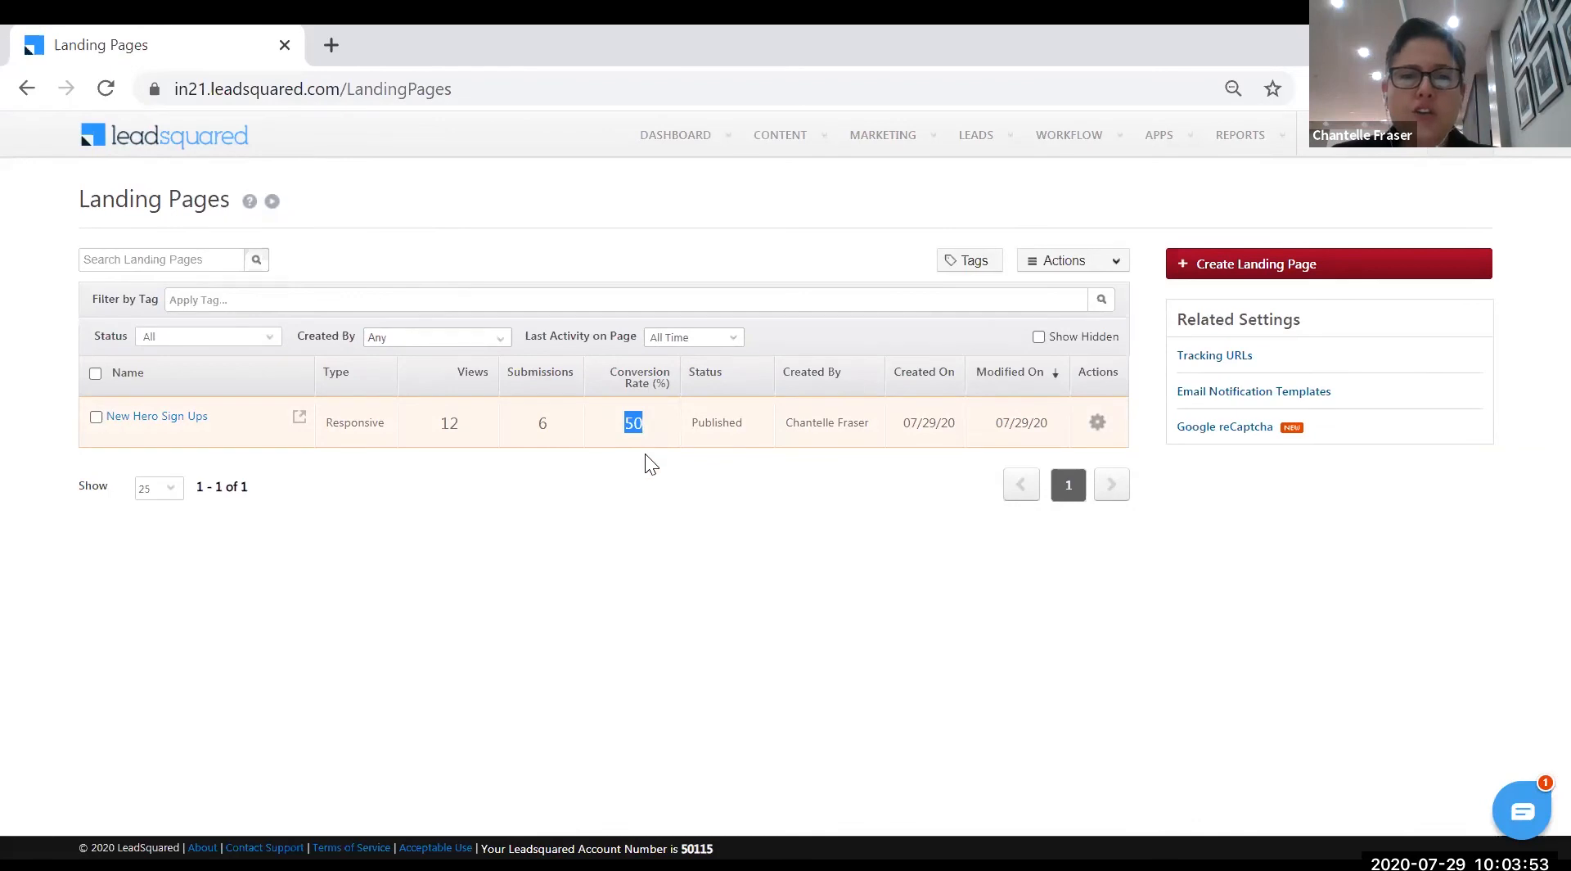
pyautogui.click(160, 418)
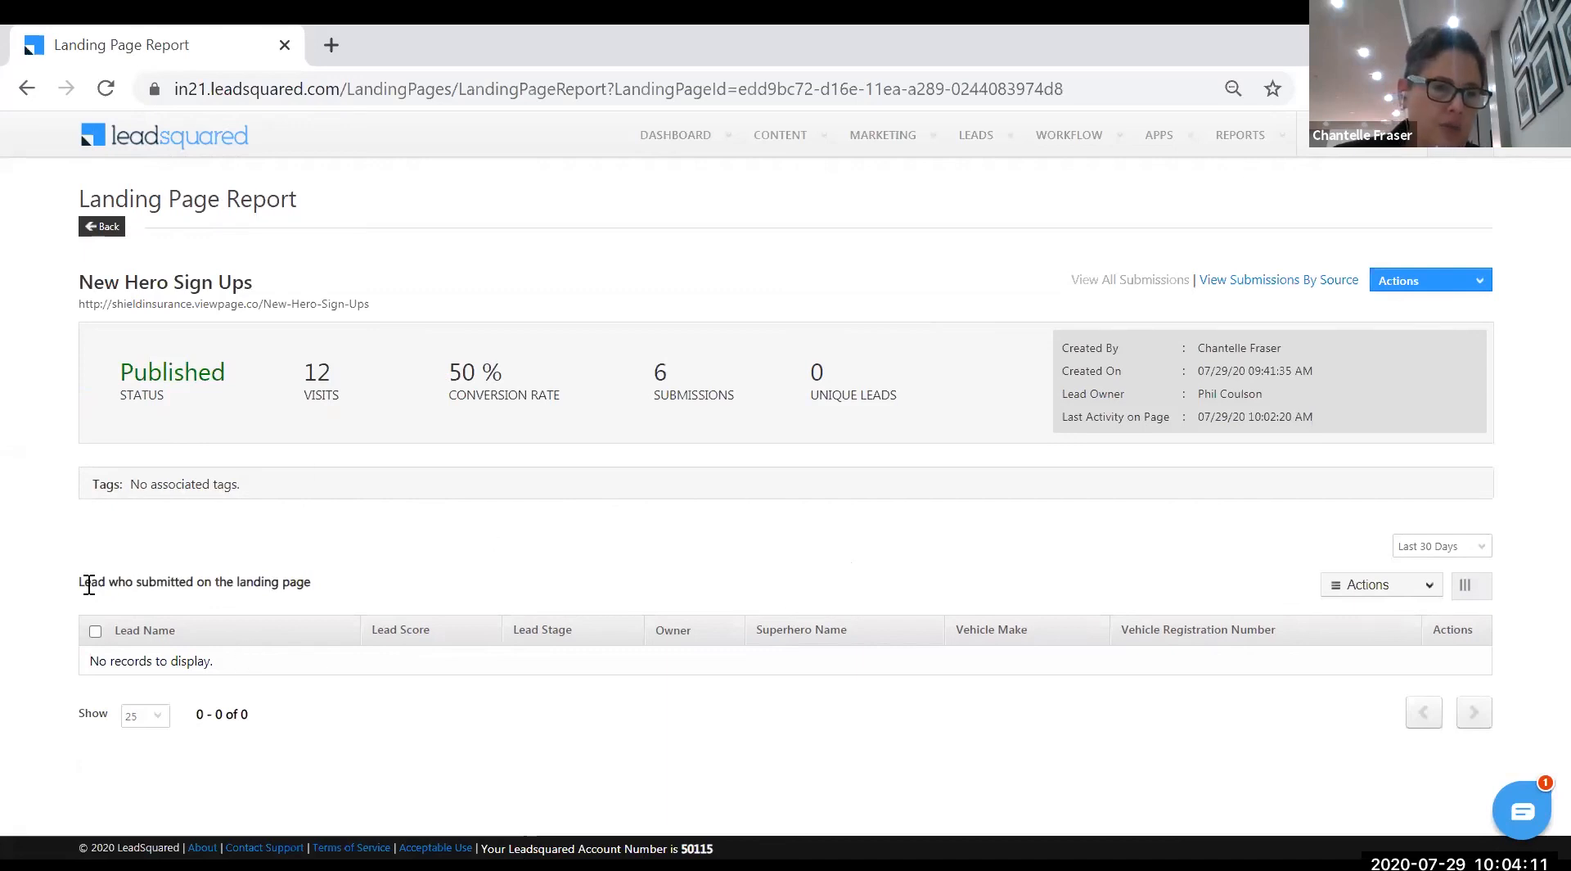
pyautogui.moveTo(80, 583); pyautogui.dragTo(318, 583)
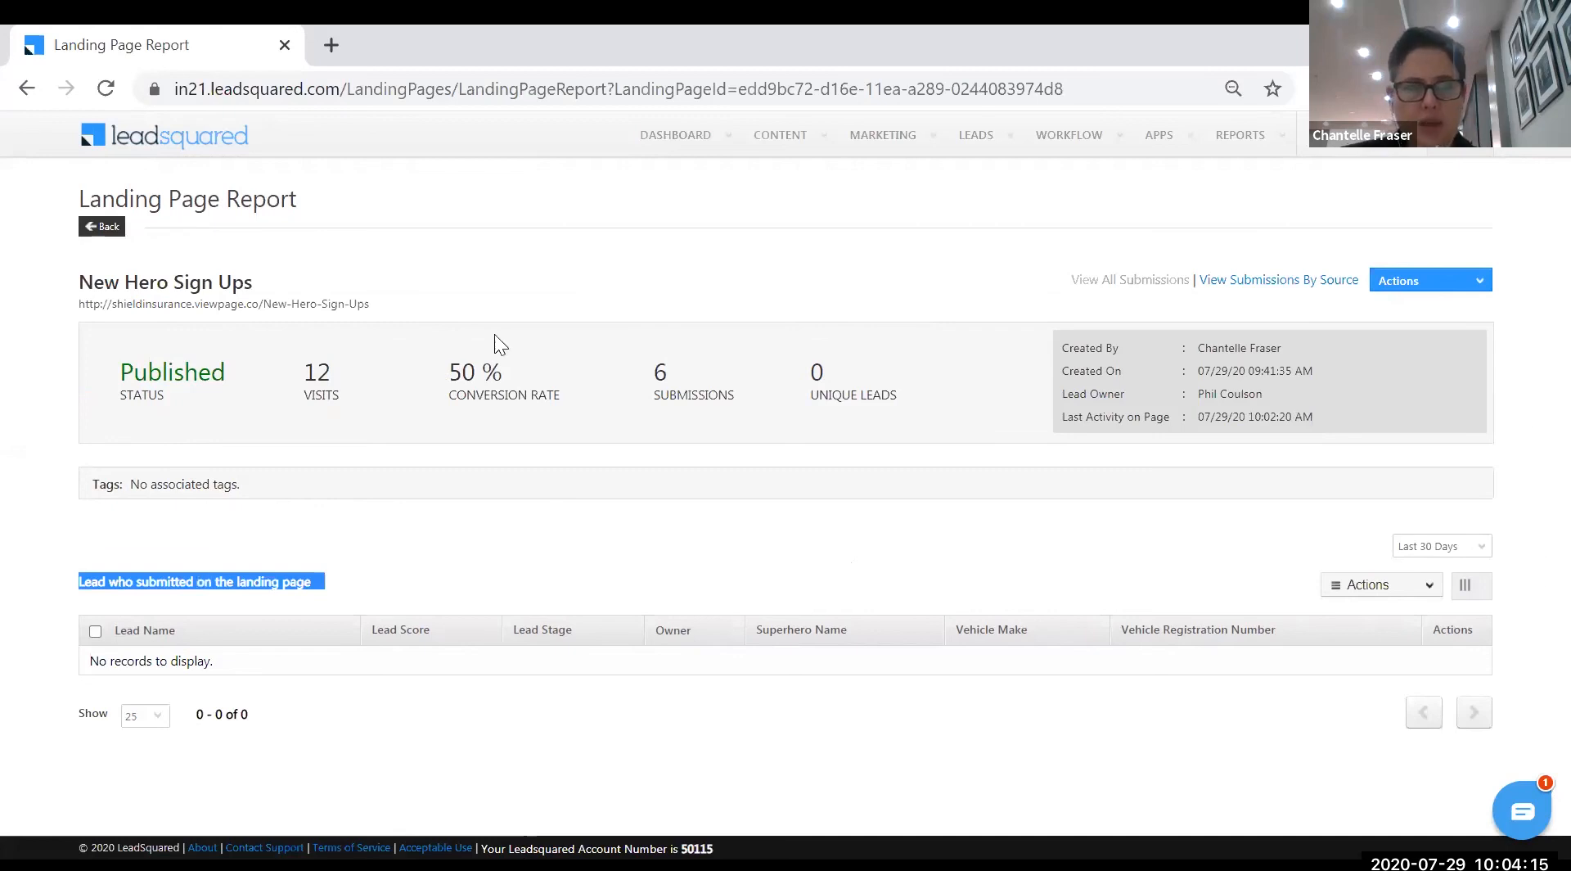
pyautogui.click(117, 230)
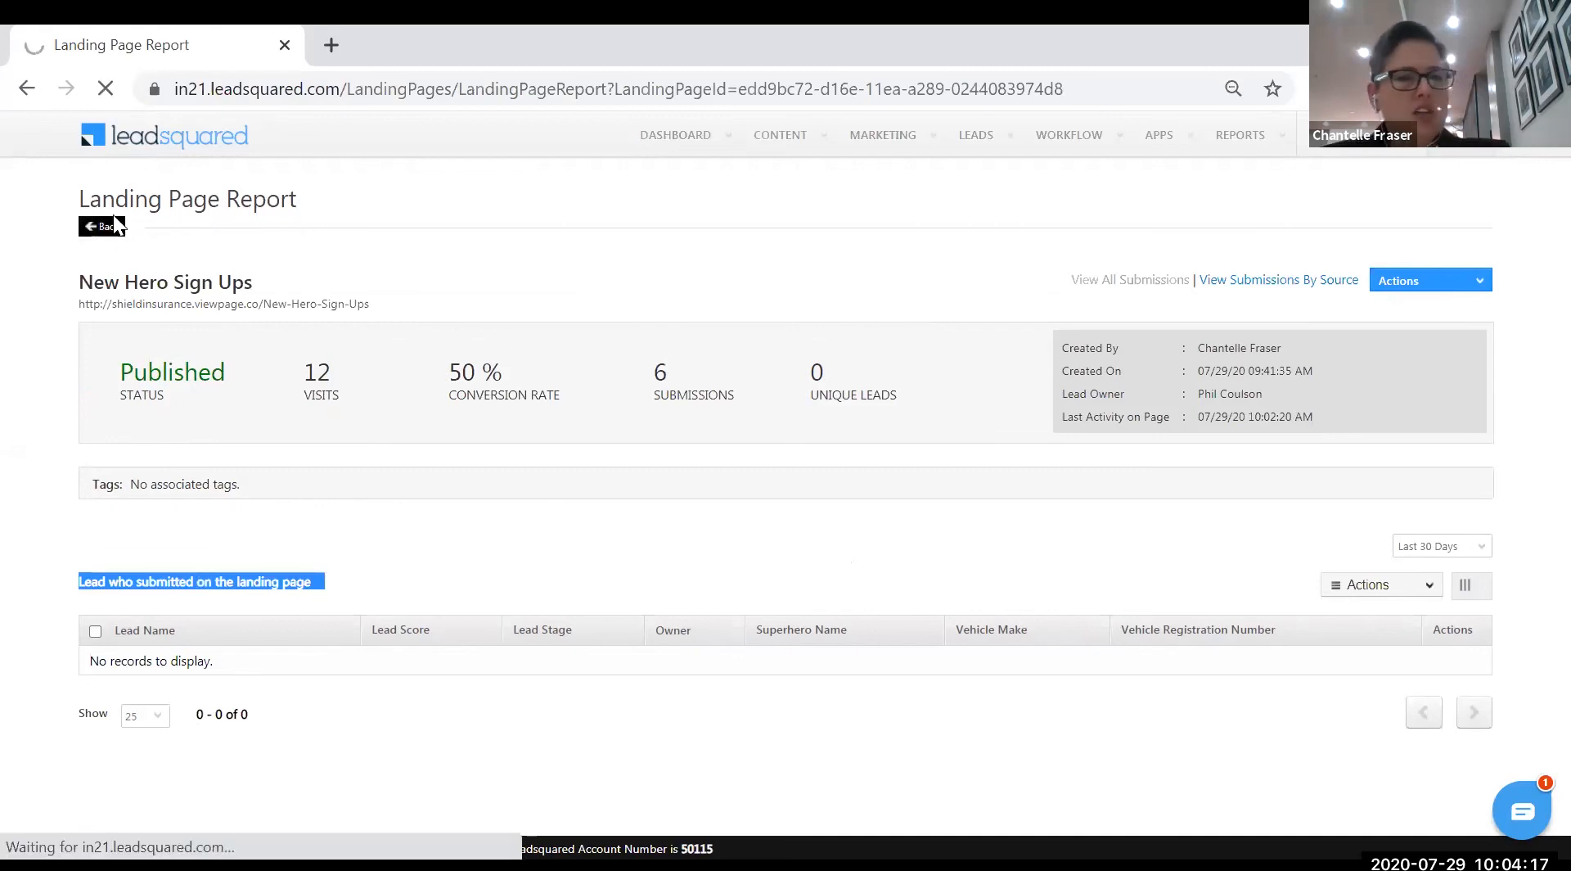
pyautogui.moveTo(931, 147)
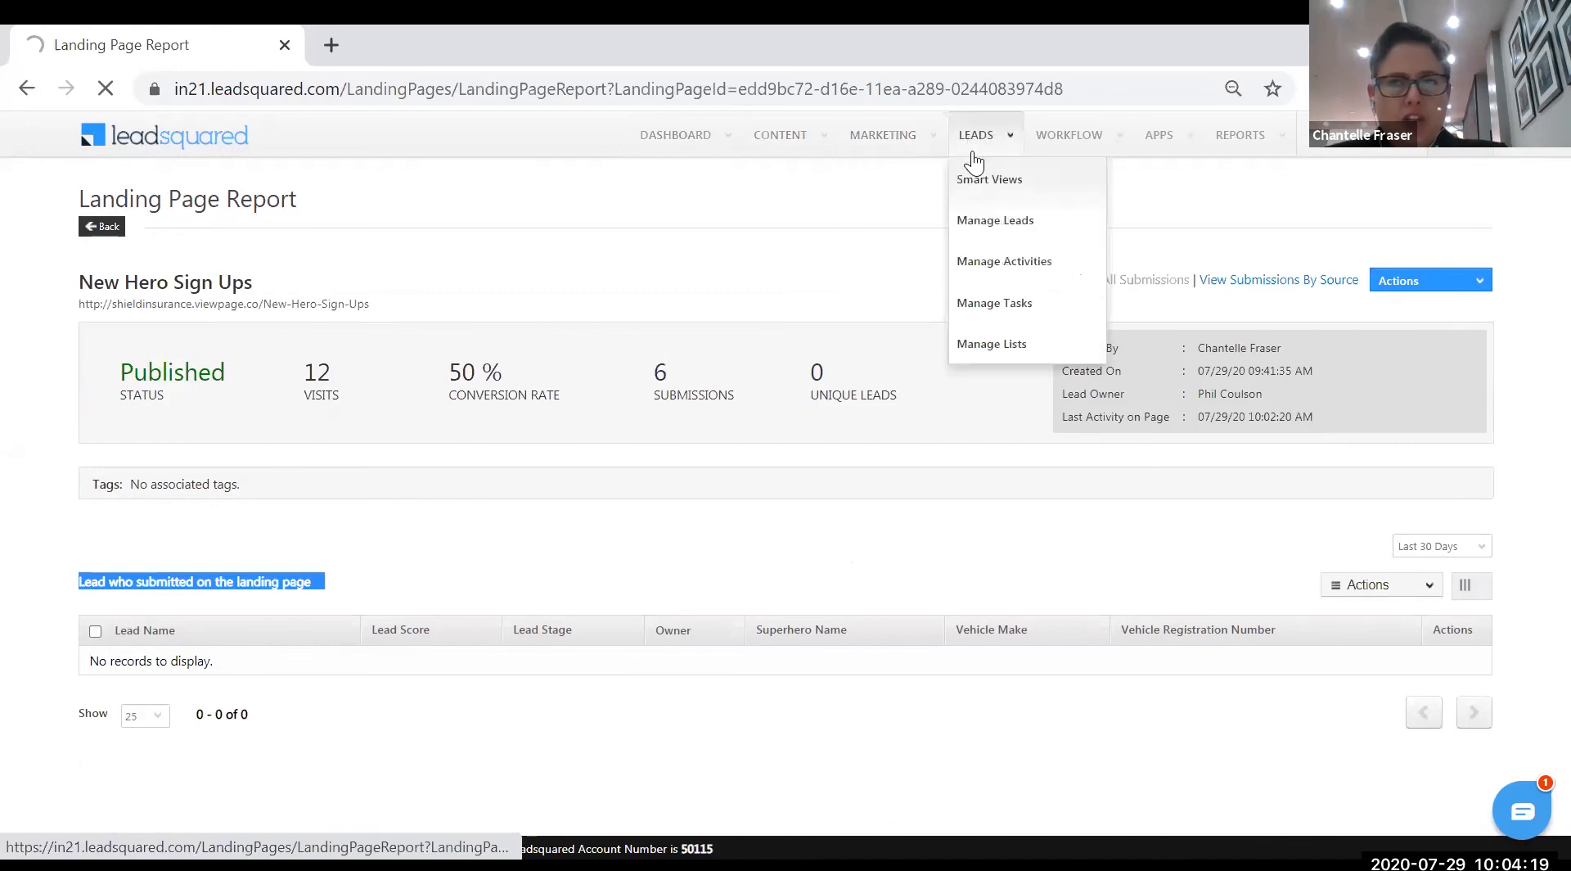
pyautogui.moveTo(993, 150)
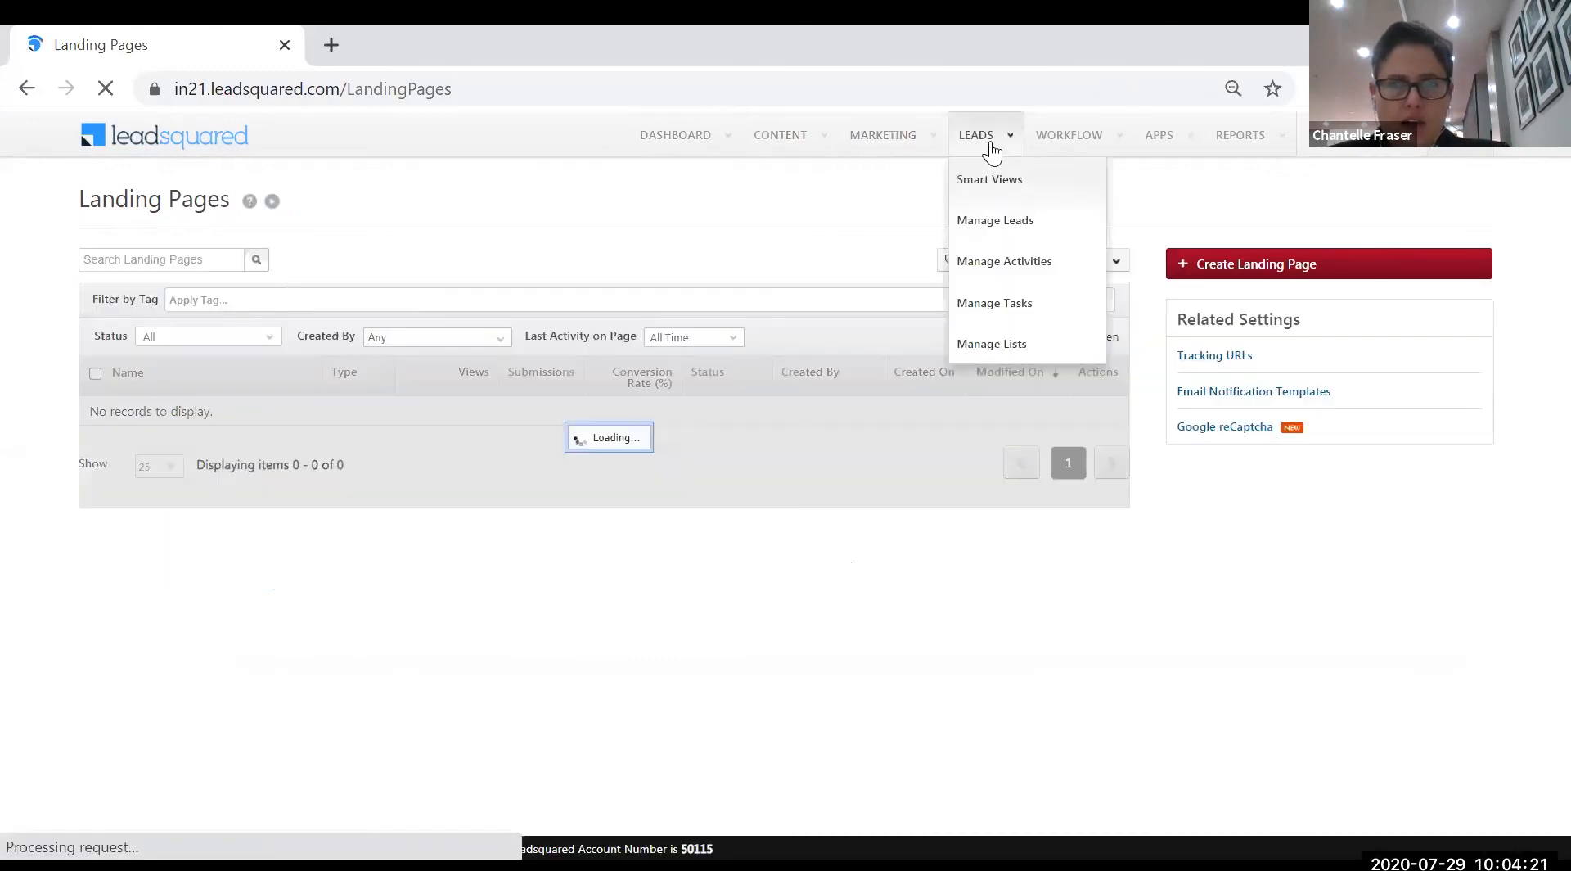
pyautogui.click(1000, 228)
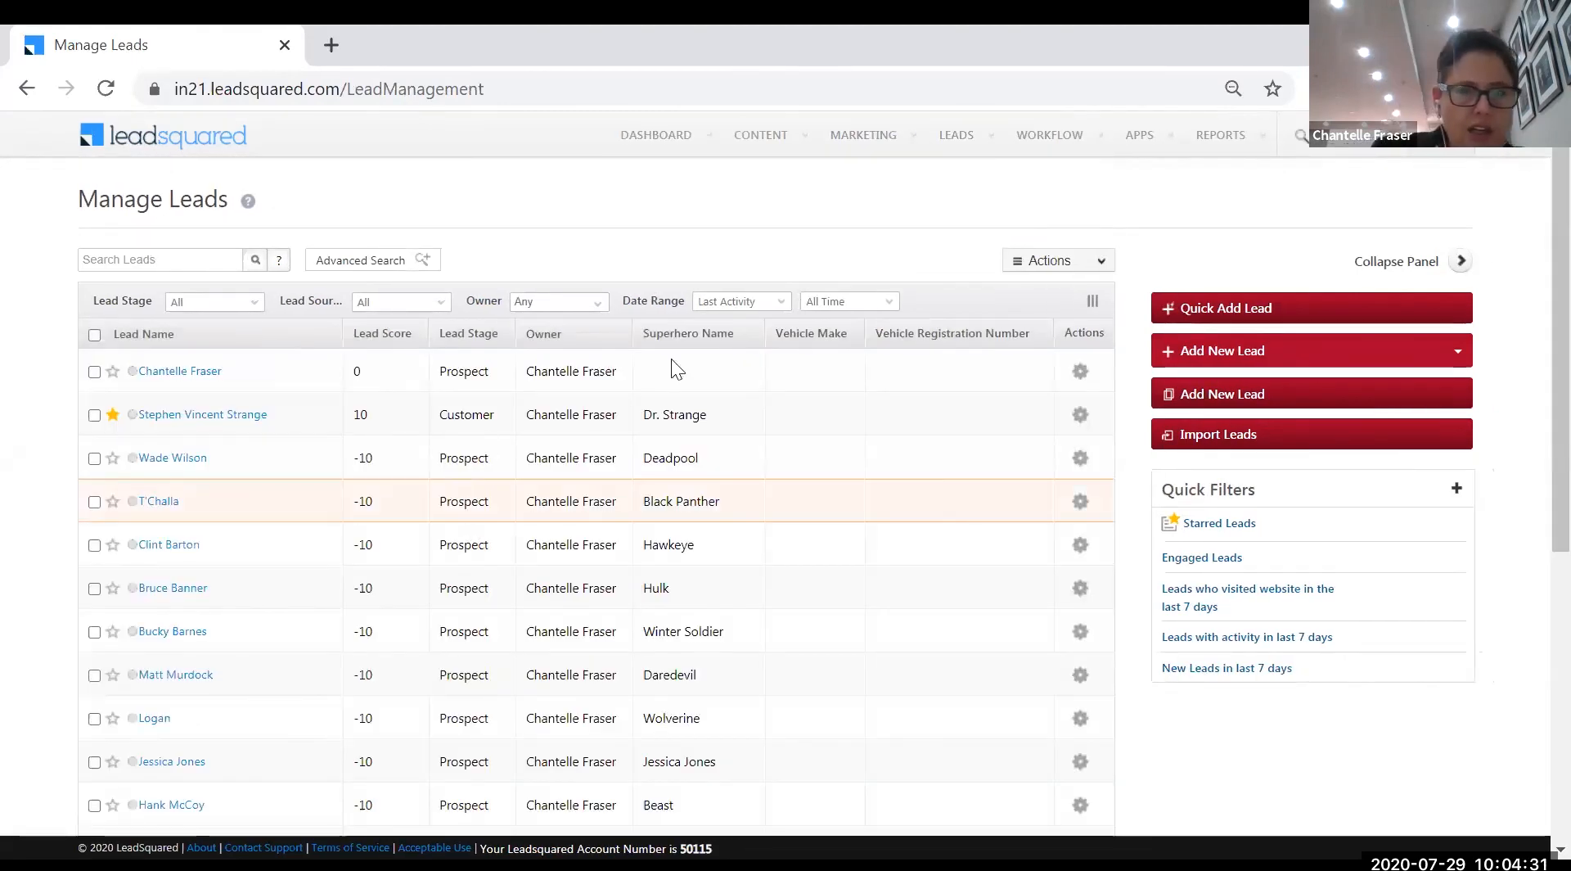
pyautogui.click(891, 301)
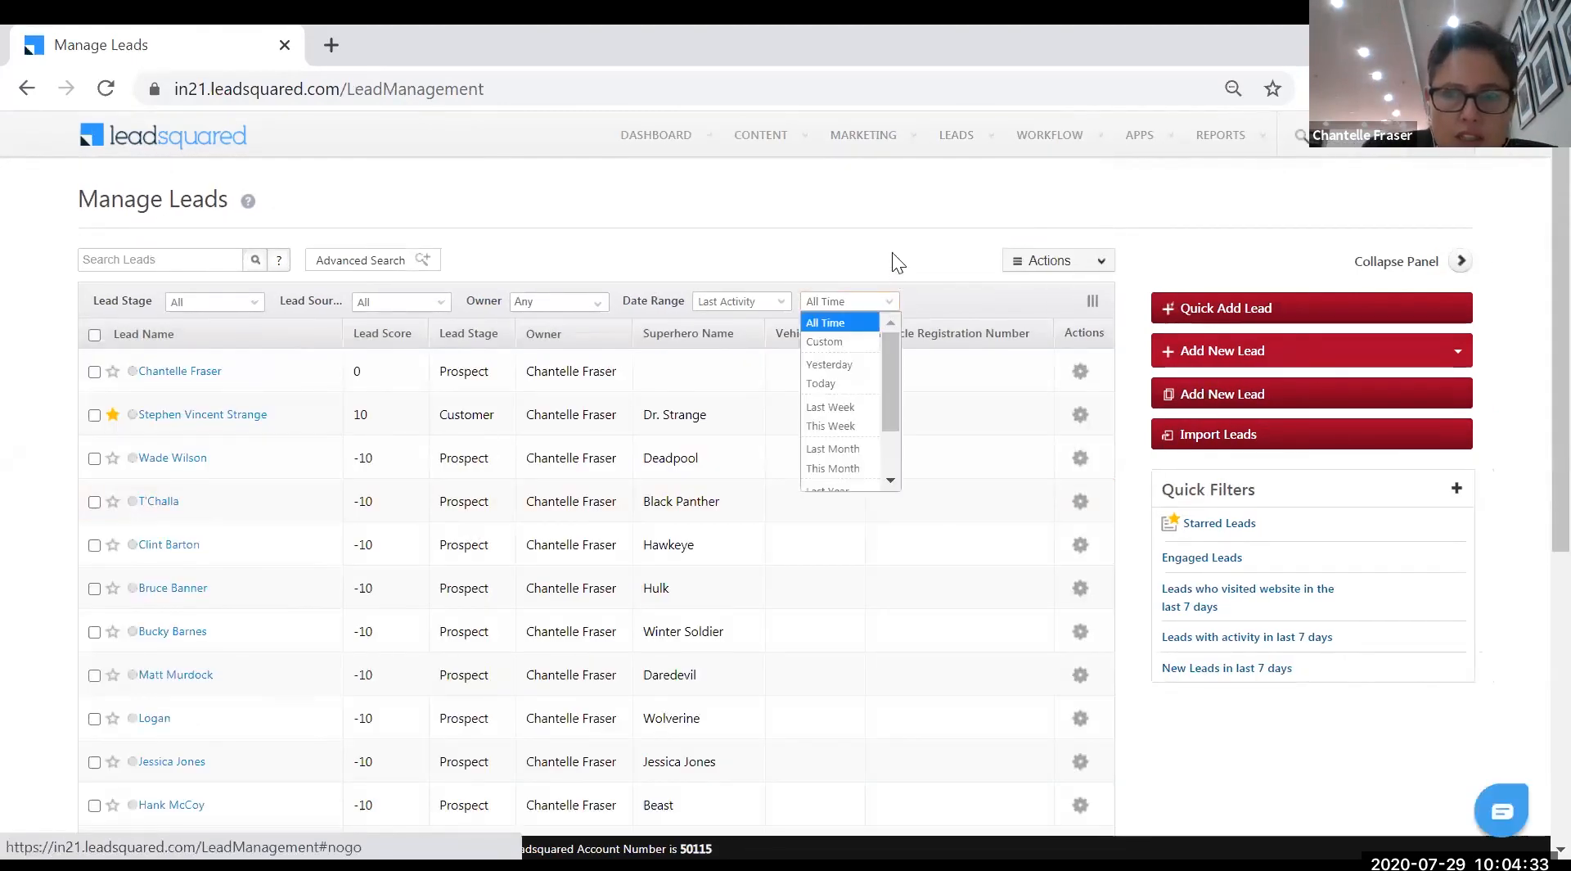
pyautogui.click(774, 302)
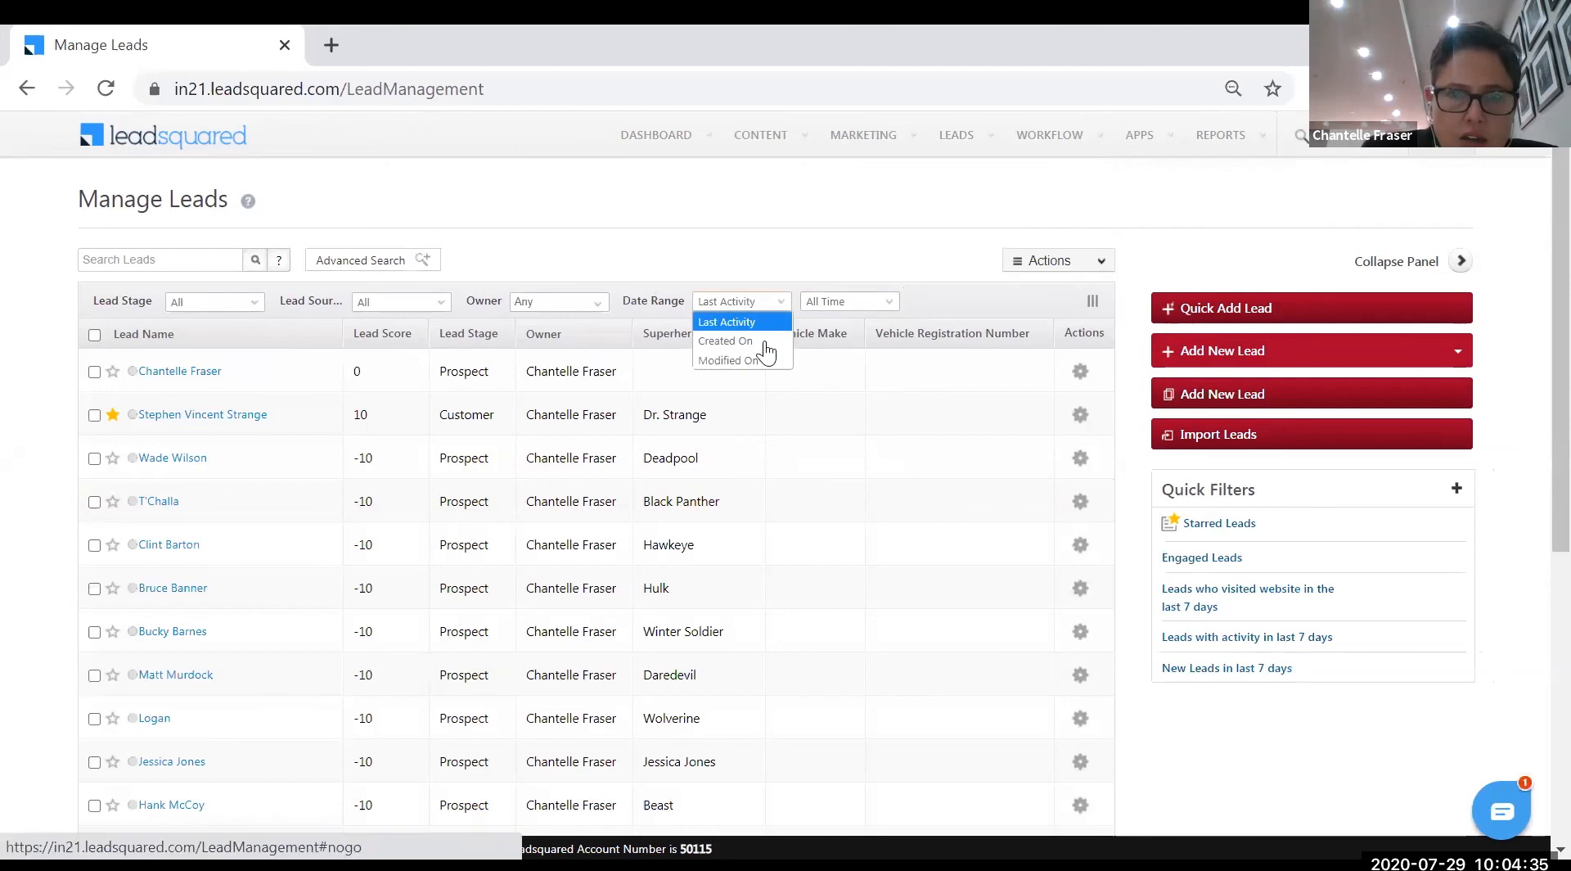
pyautogui.click(762, 341)
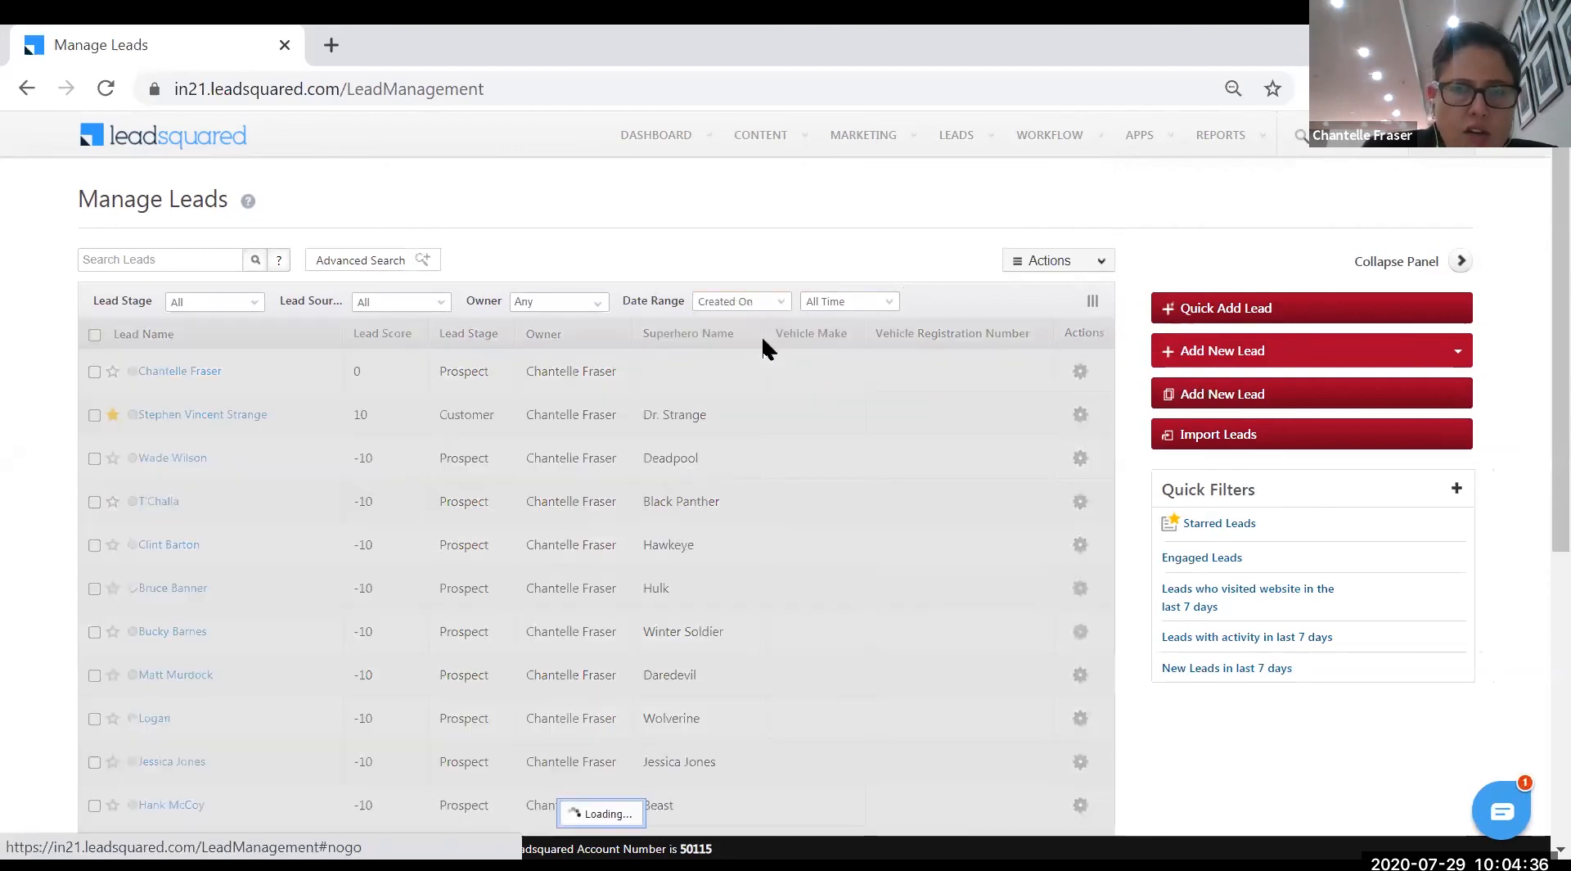
pyautogui.click(876, 311)
pyautogui.click(882, 250)
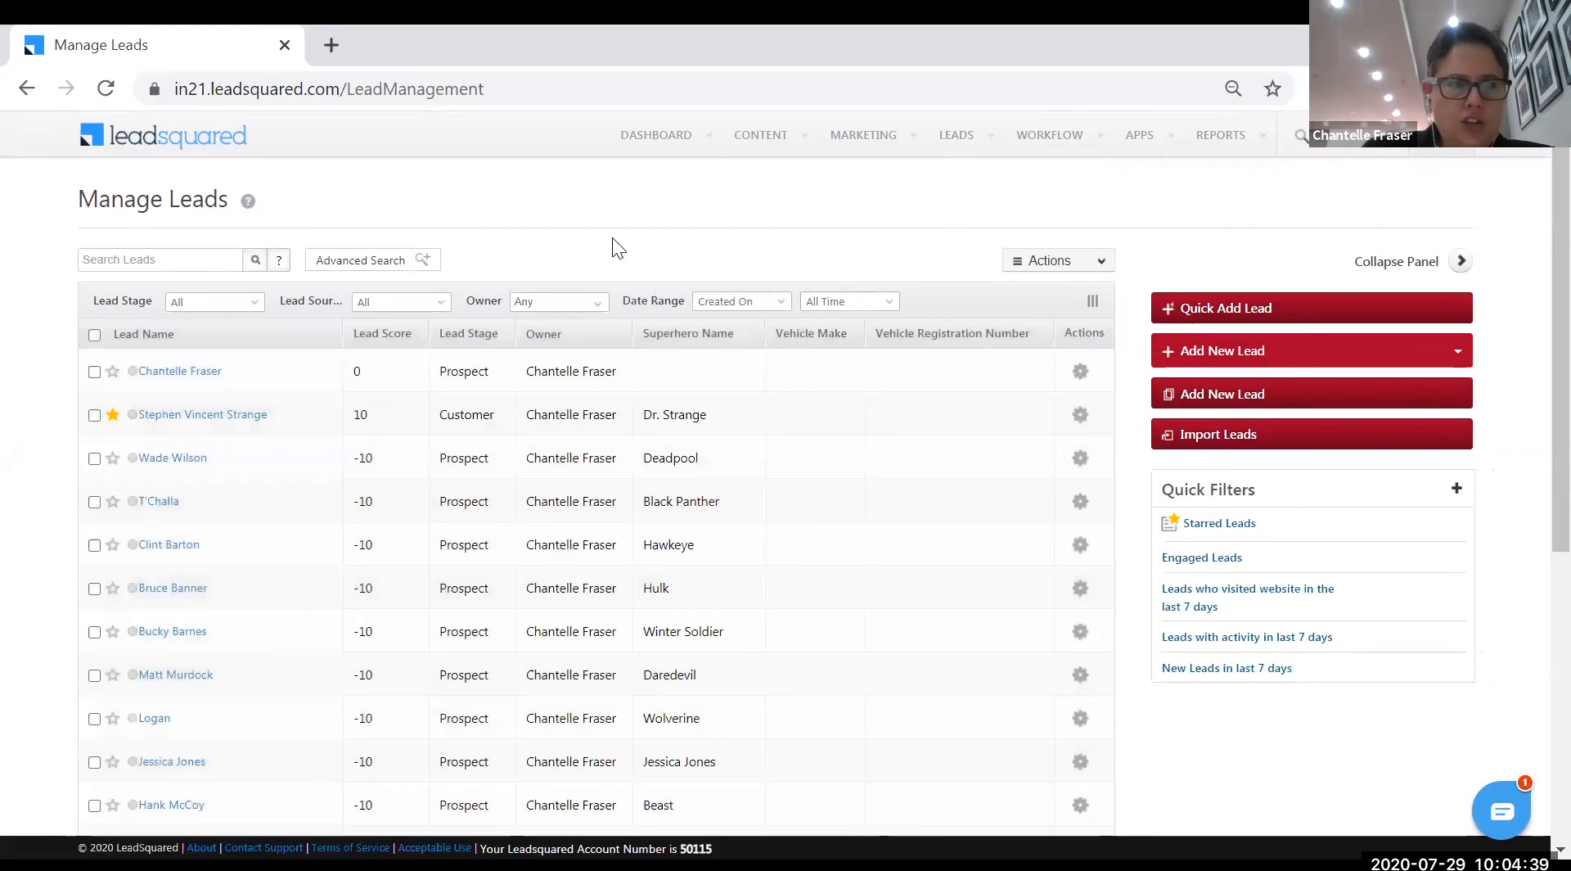
pyautogui.click(245, 311)
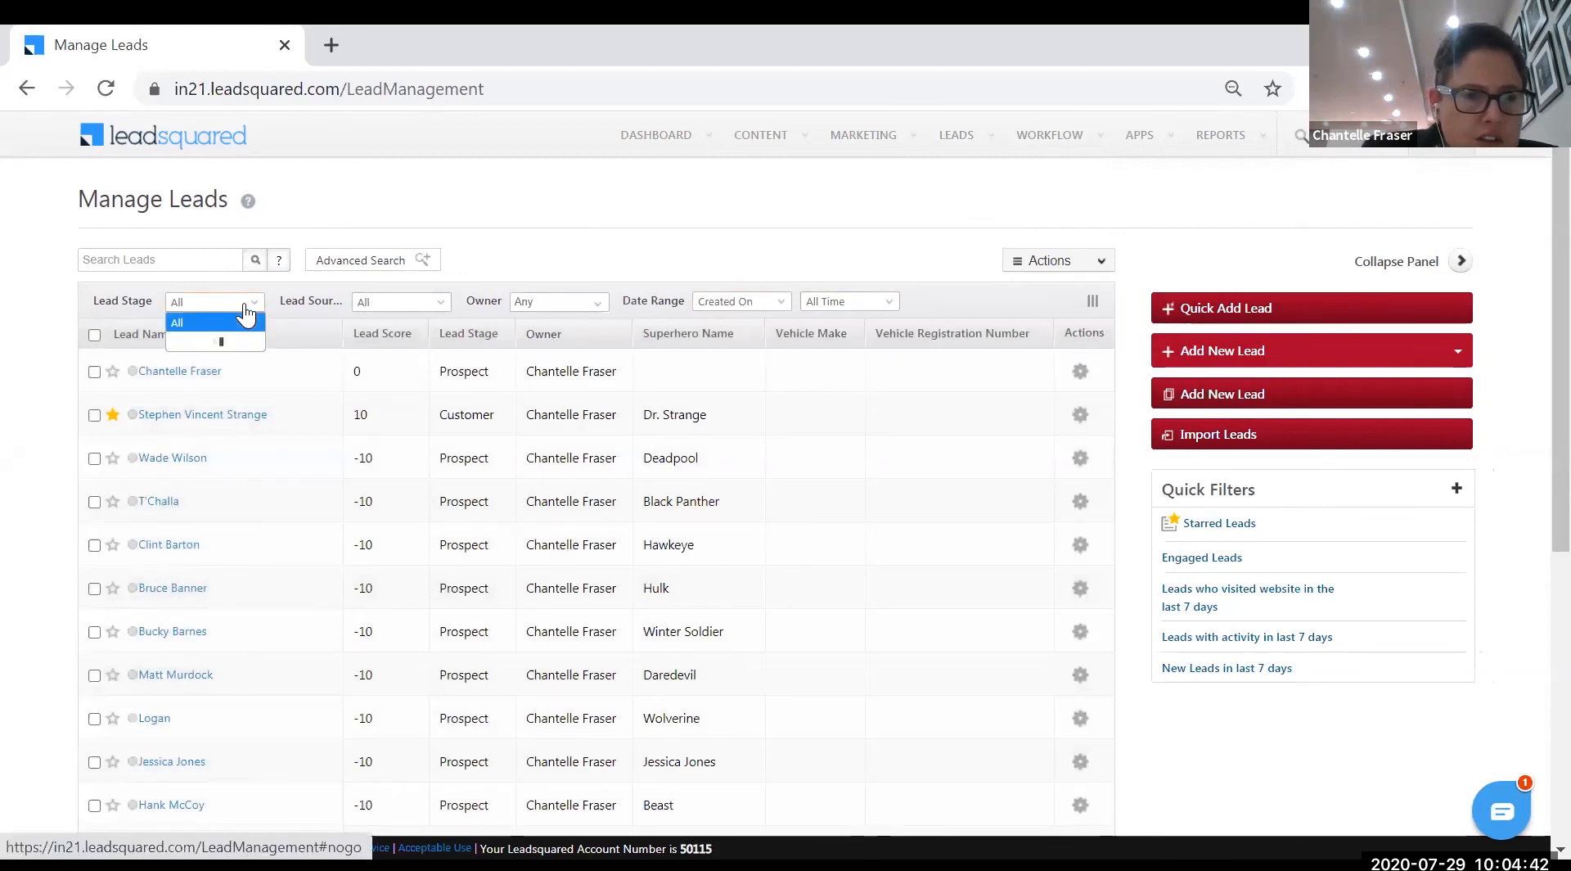
pyautogui.click(442, 304)
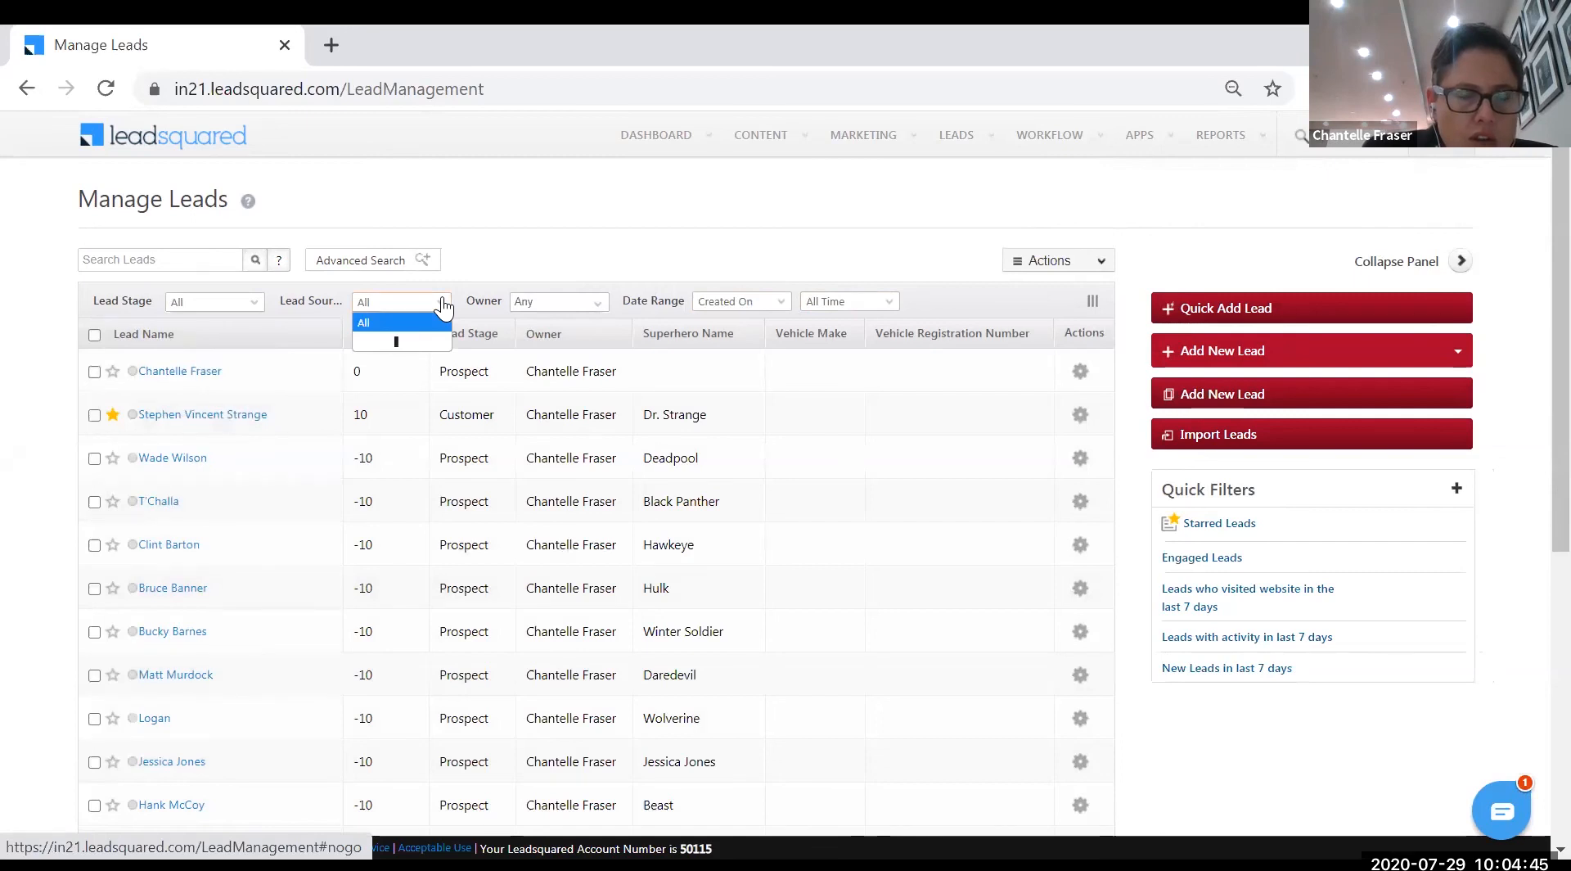
pyautogui.click(522, 216)
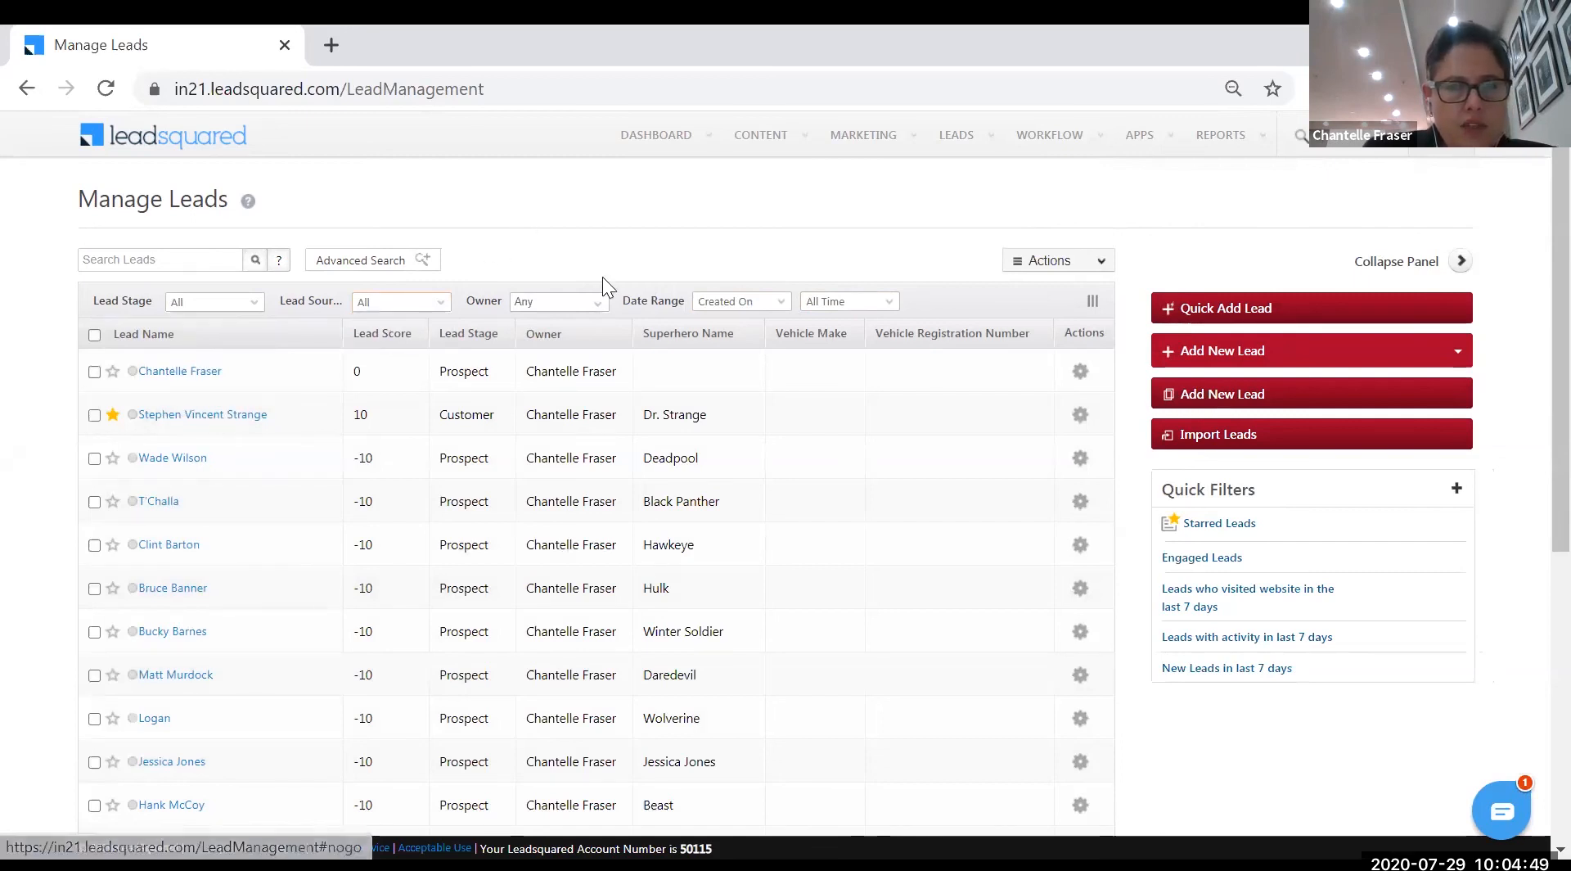
pyautogui.click(890, 304)
pyautogui.click(861, 382)
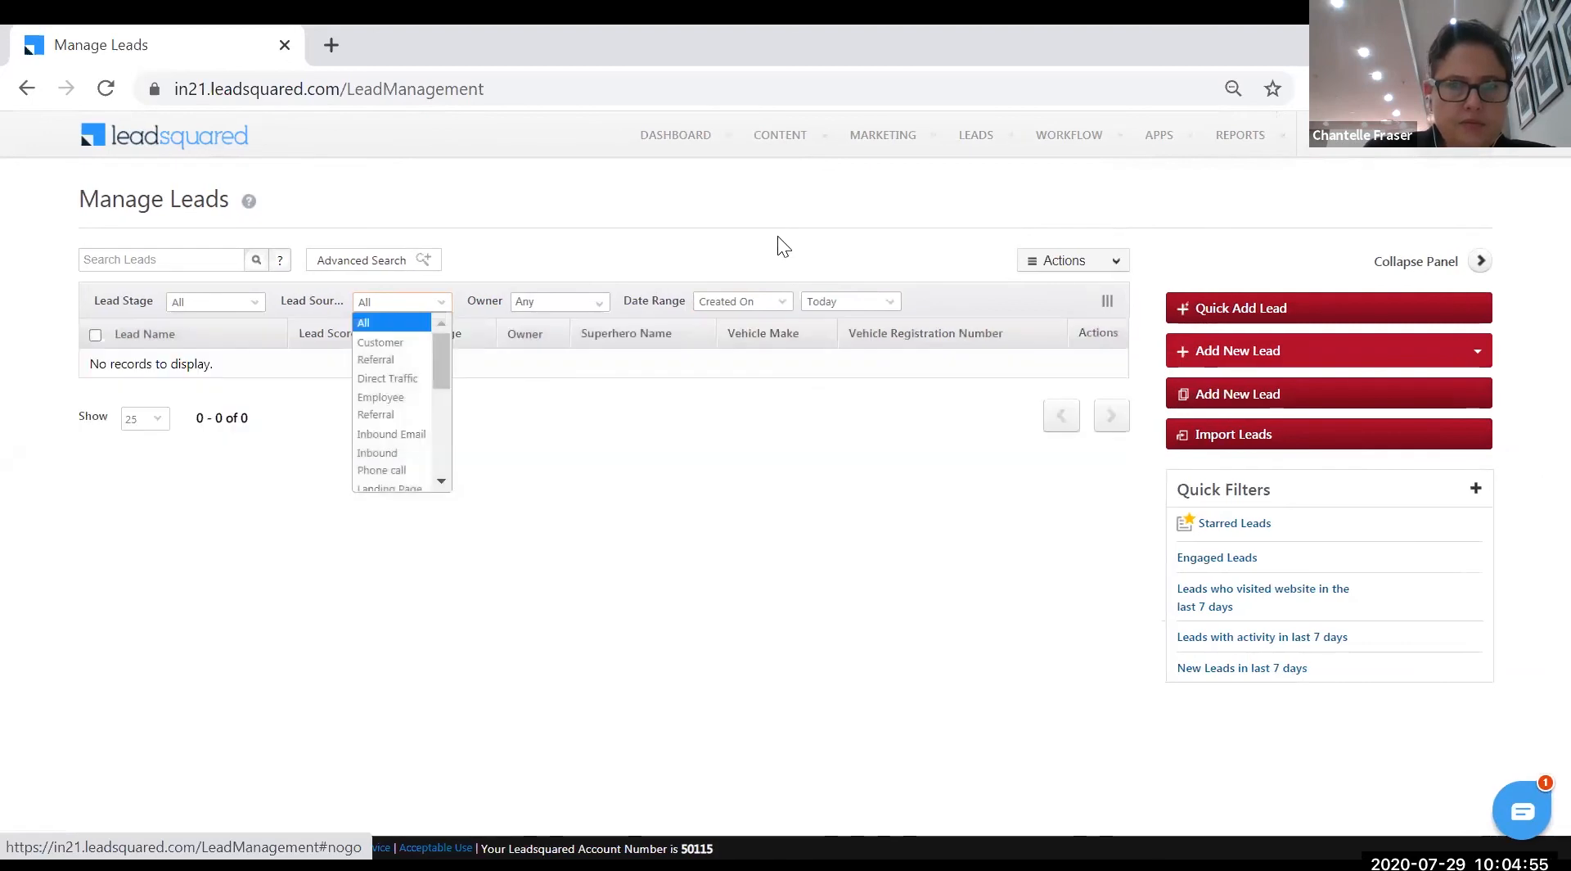
pyautogui.click(887, 304)
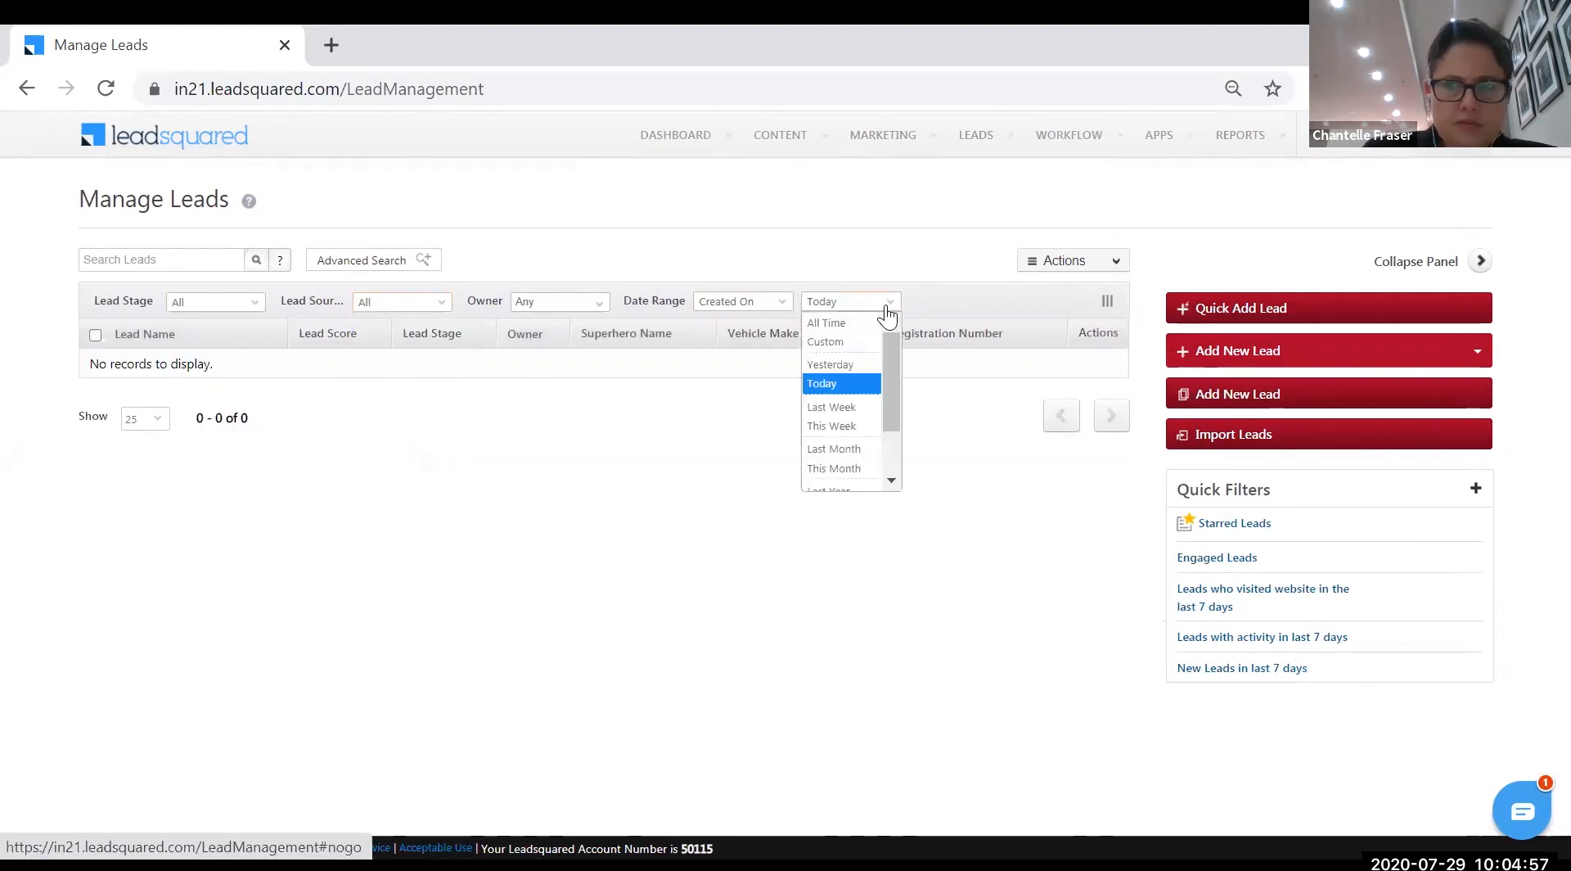
pyautogui.click(814, 319)
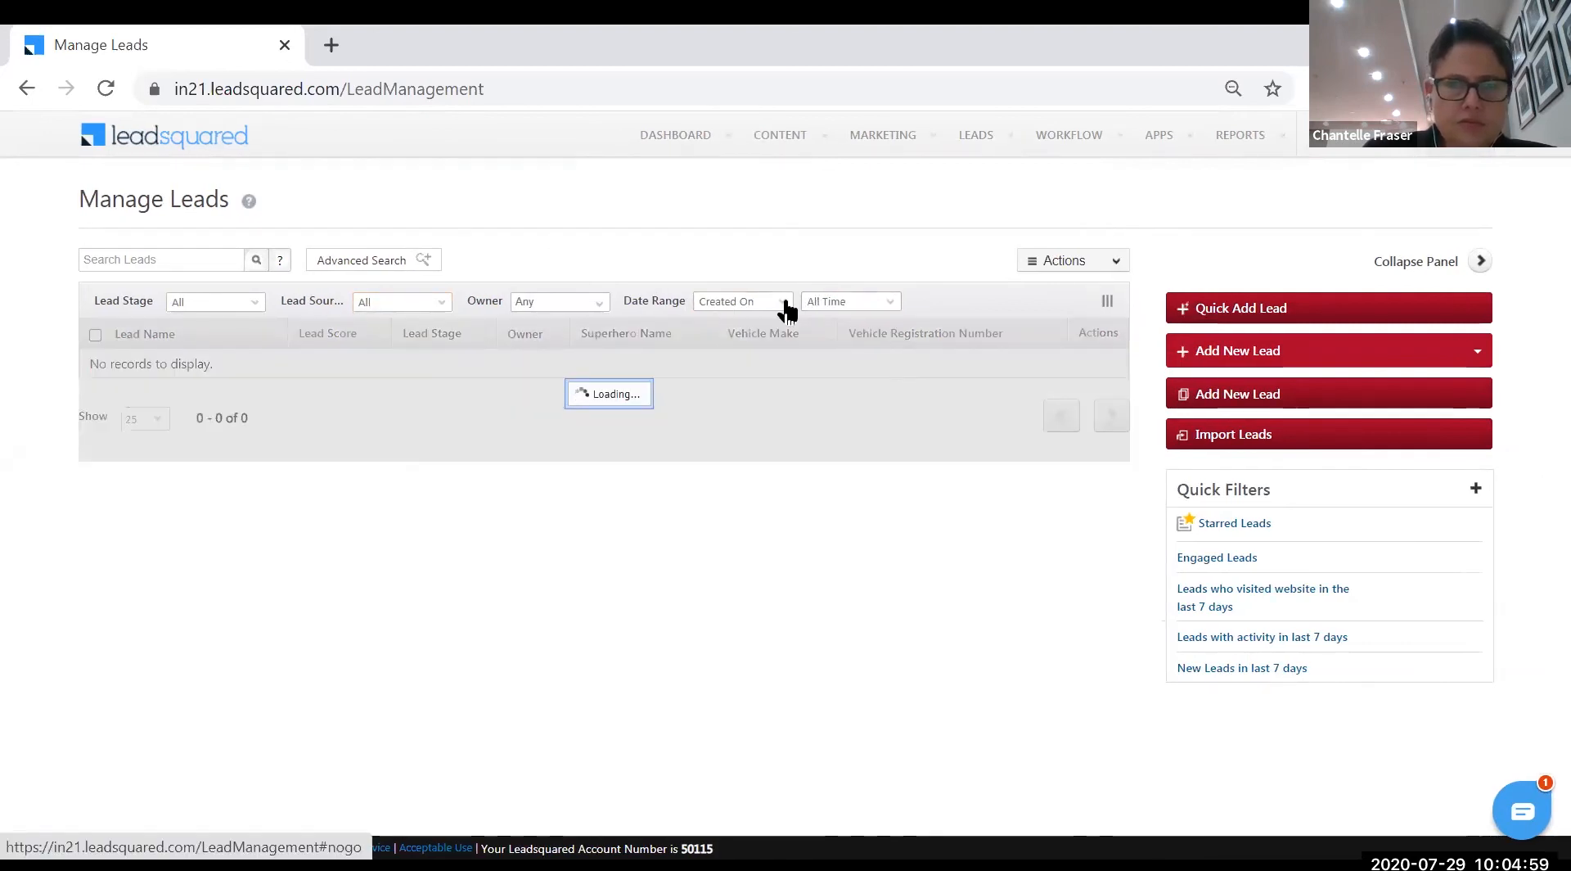
pyautogui.click(785, 308)
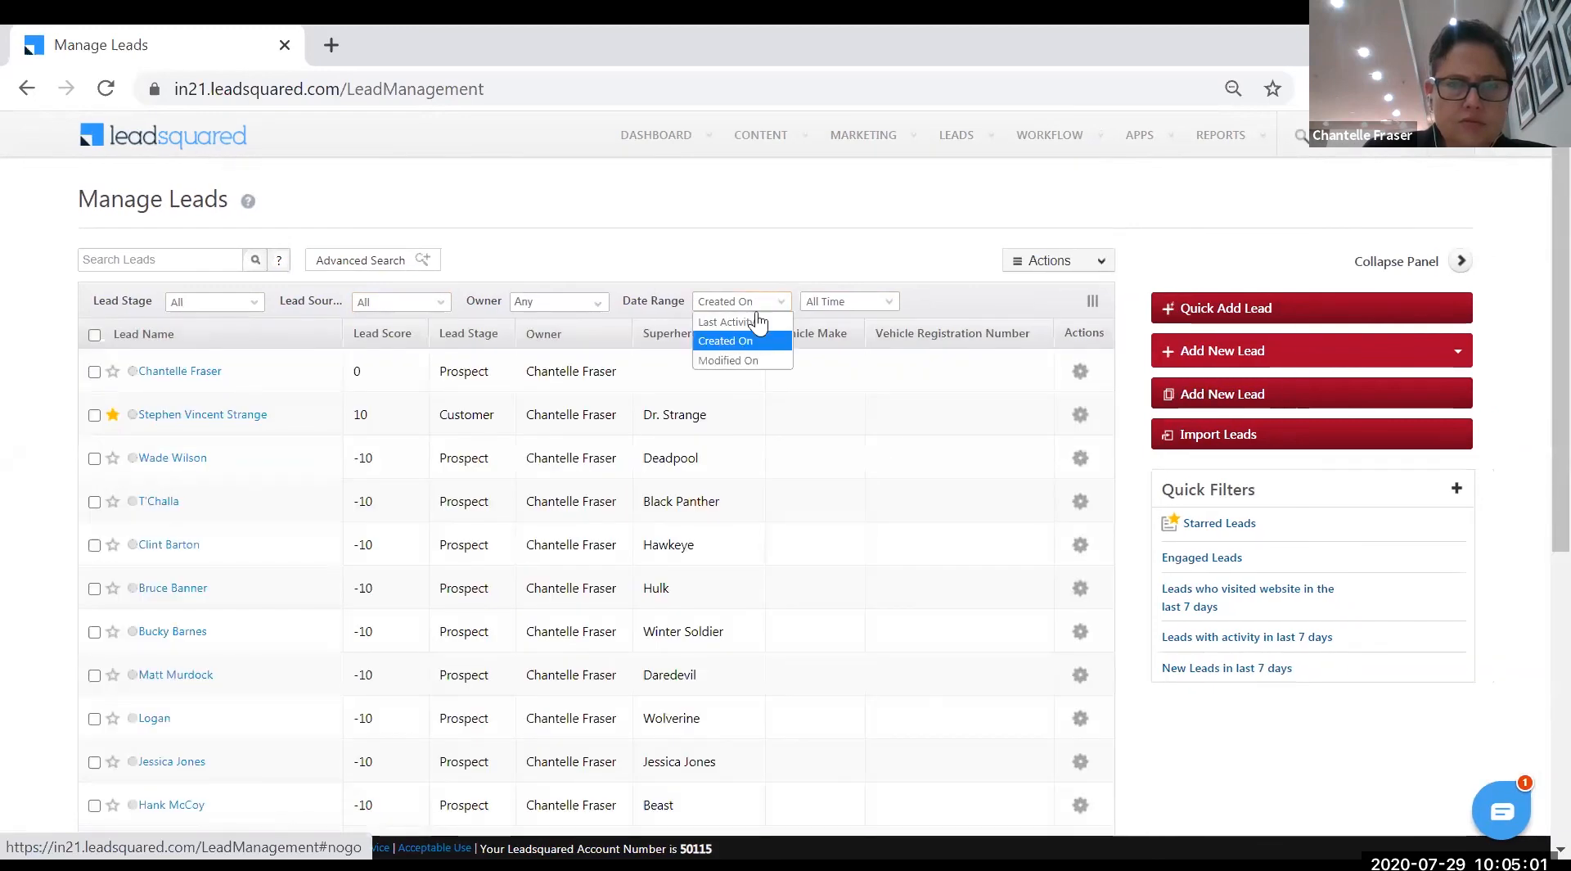
pyautogui.click(756, 317)
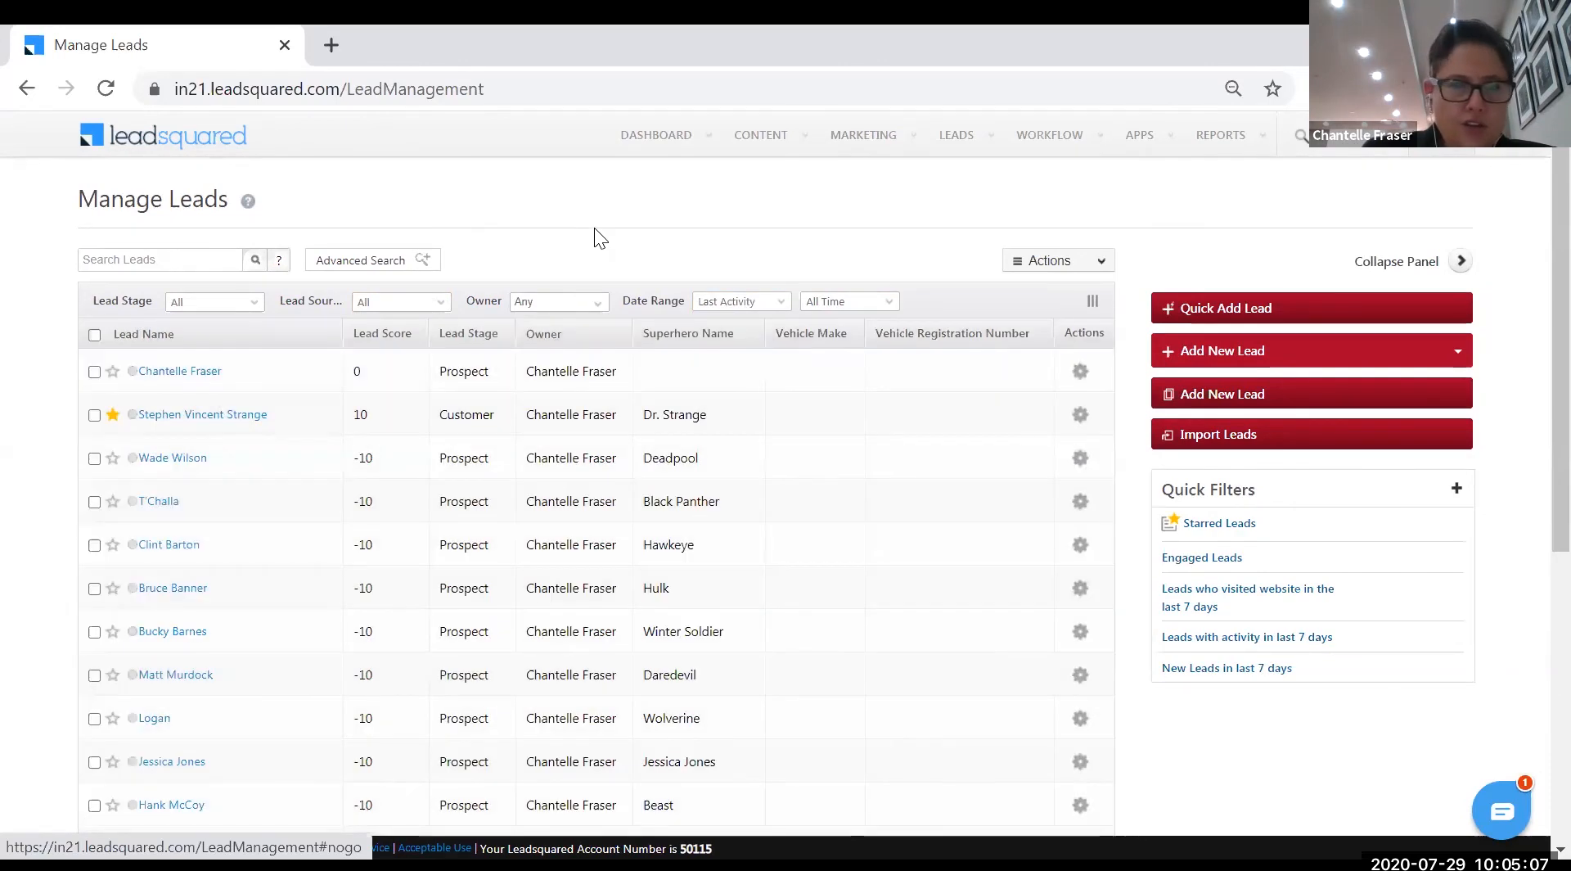
# - Search leads by name, clear the fruitless search, and open the last listed lead's details
pyautogui.click(1309, 143)
pyautogui.write('js')
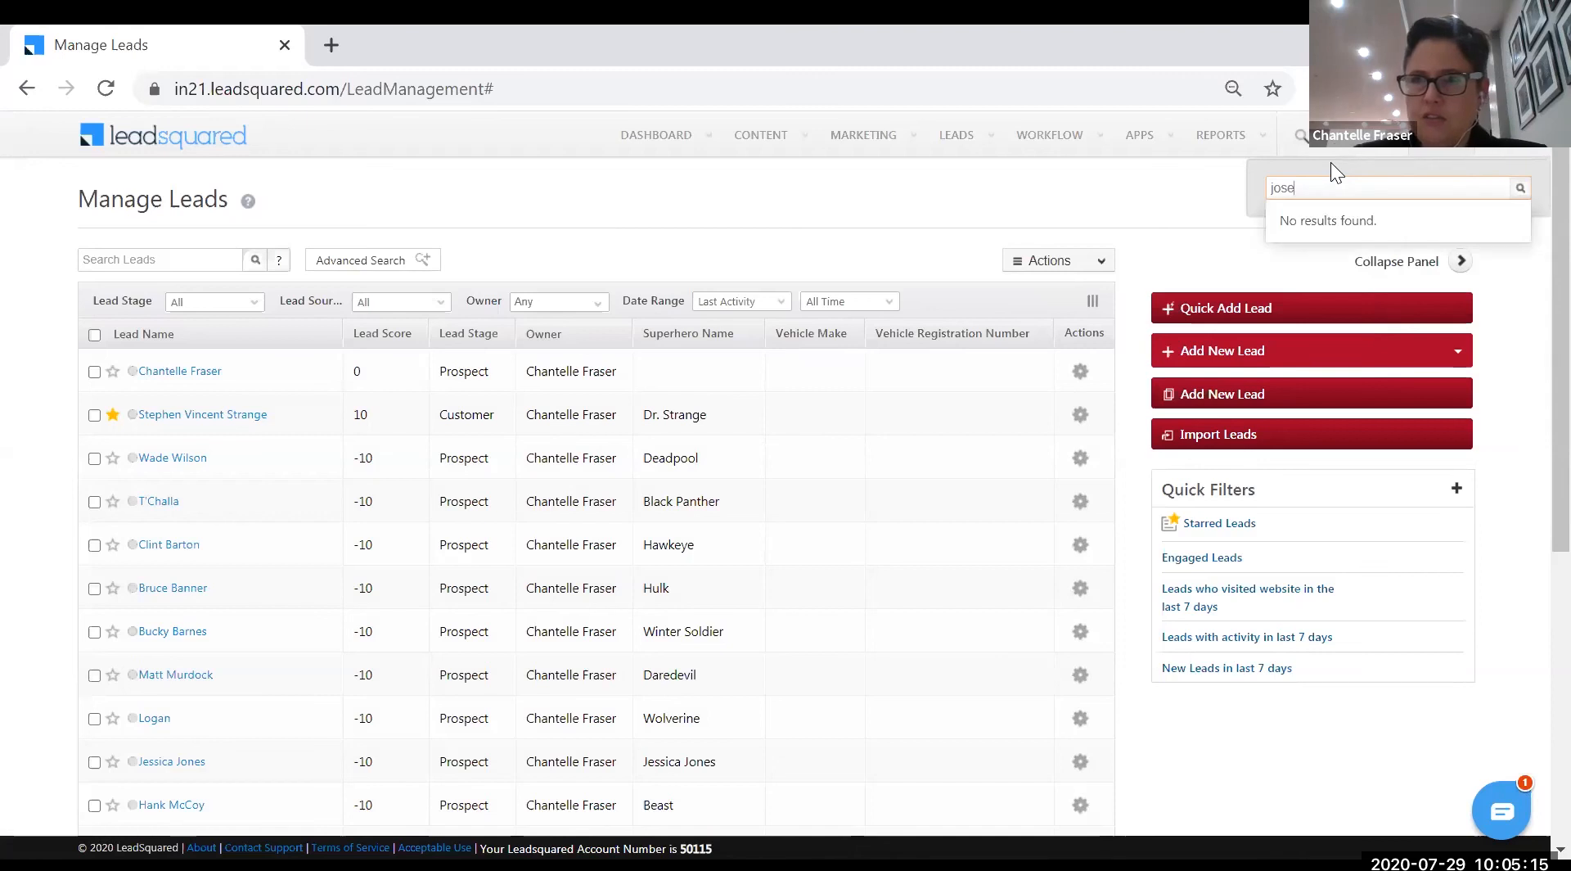
pyautogui.press('BackSpace')
pyautogui.press('BackSpace')
pyautogui.press('BackSpace')
pyautogui.press('BackSpace')
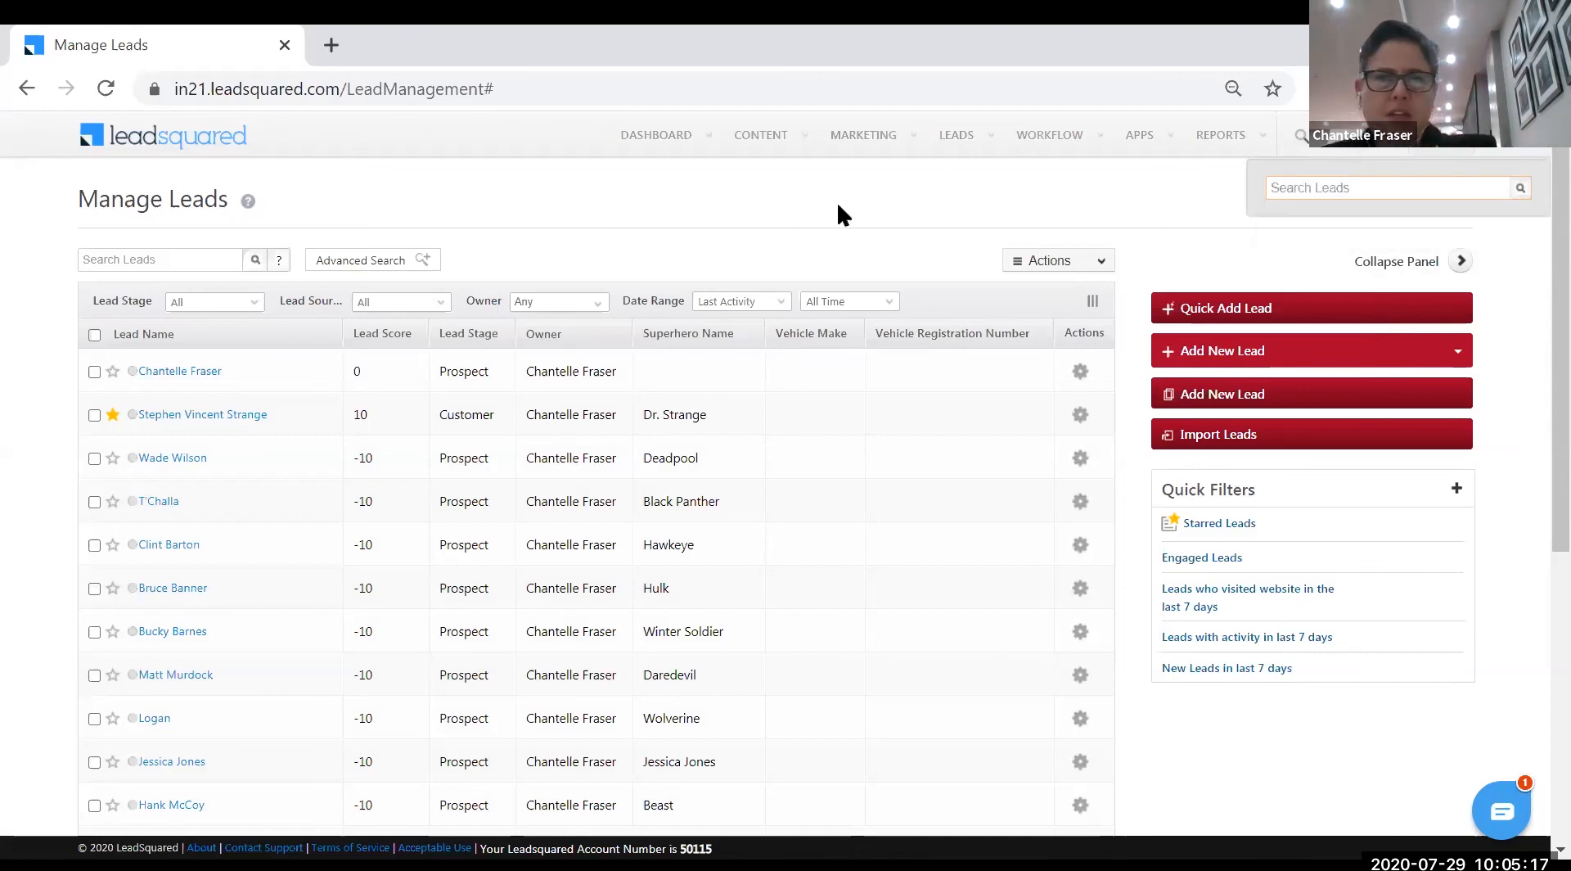
pyautogui.scroll(-5, 285, 587)
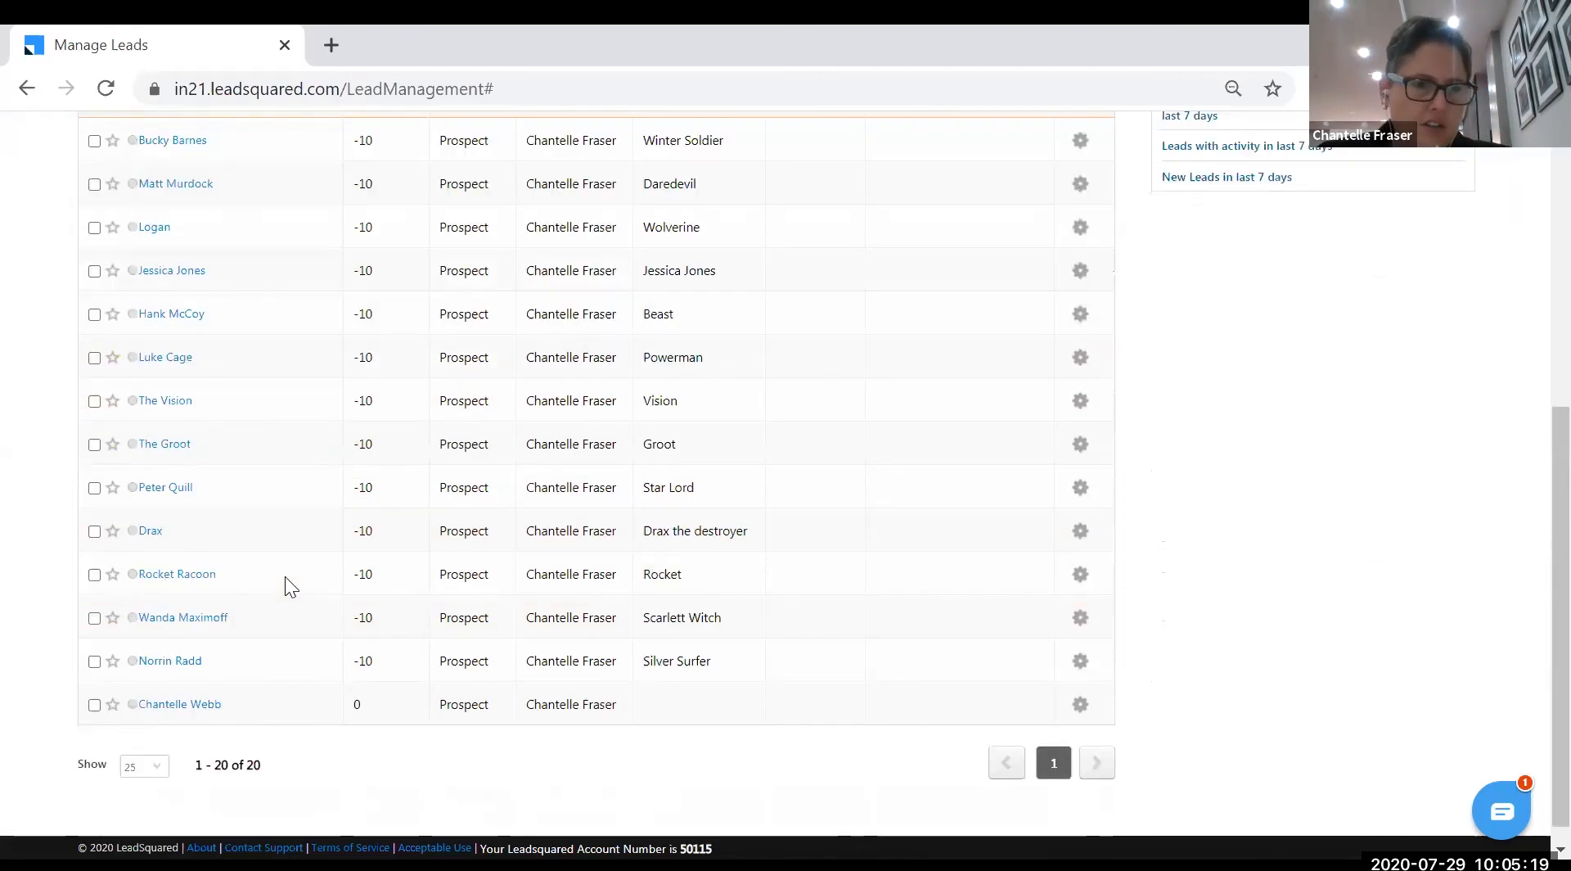
pyautogui.click(196, 704)
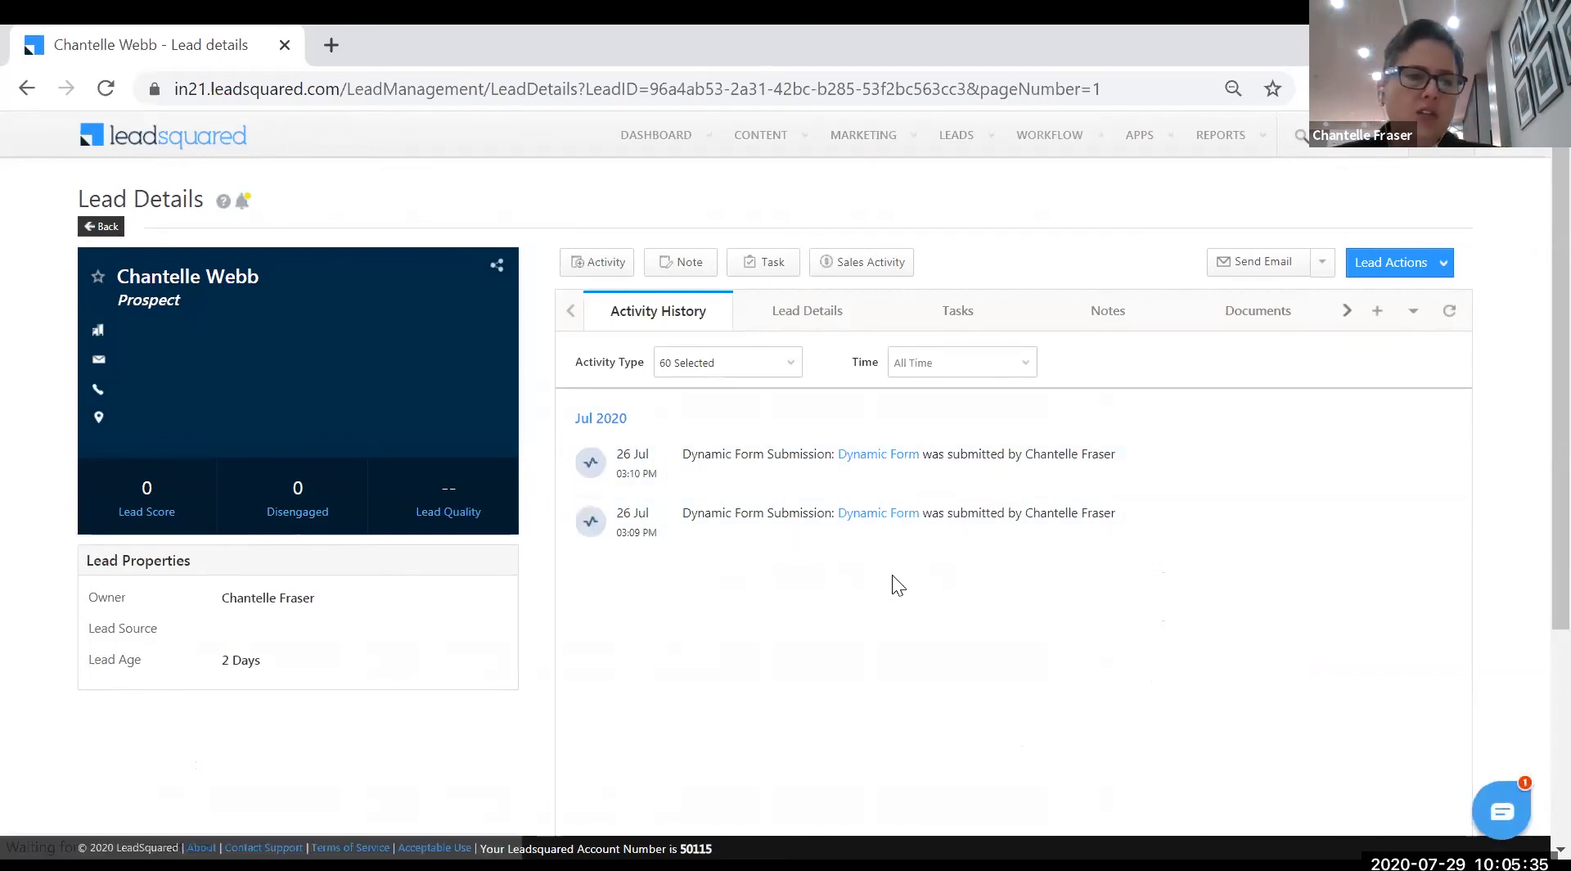
# - View the lead's Dynamic Form submission data, close it, and go back to Manage Leads
pyautogui.click(877, 522)
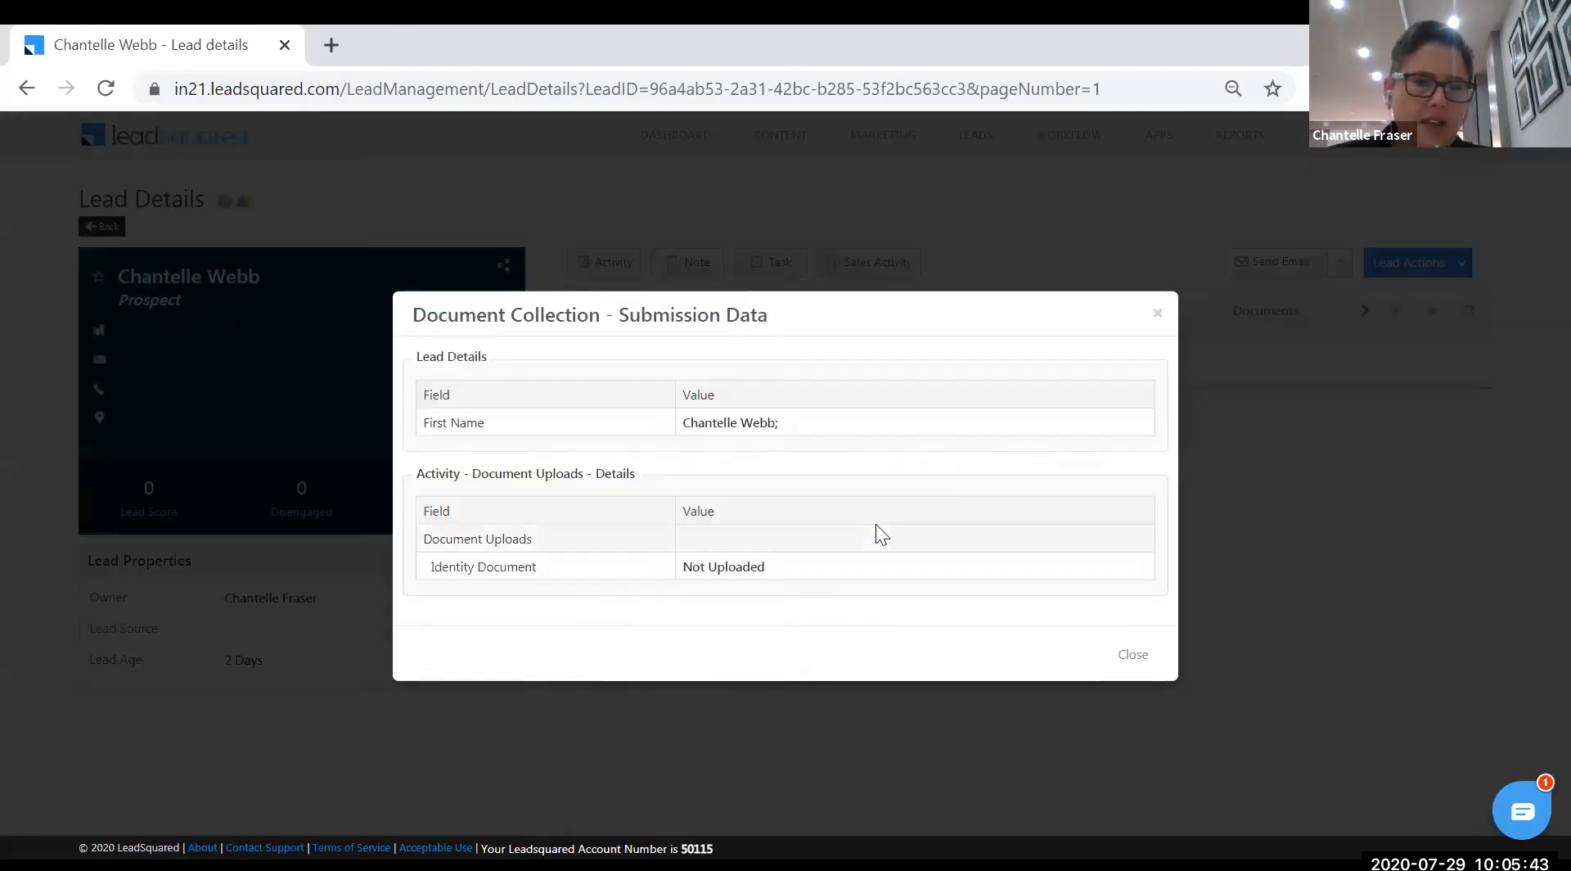
pyautogui.click(1133, 661)
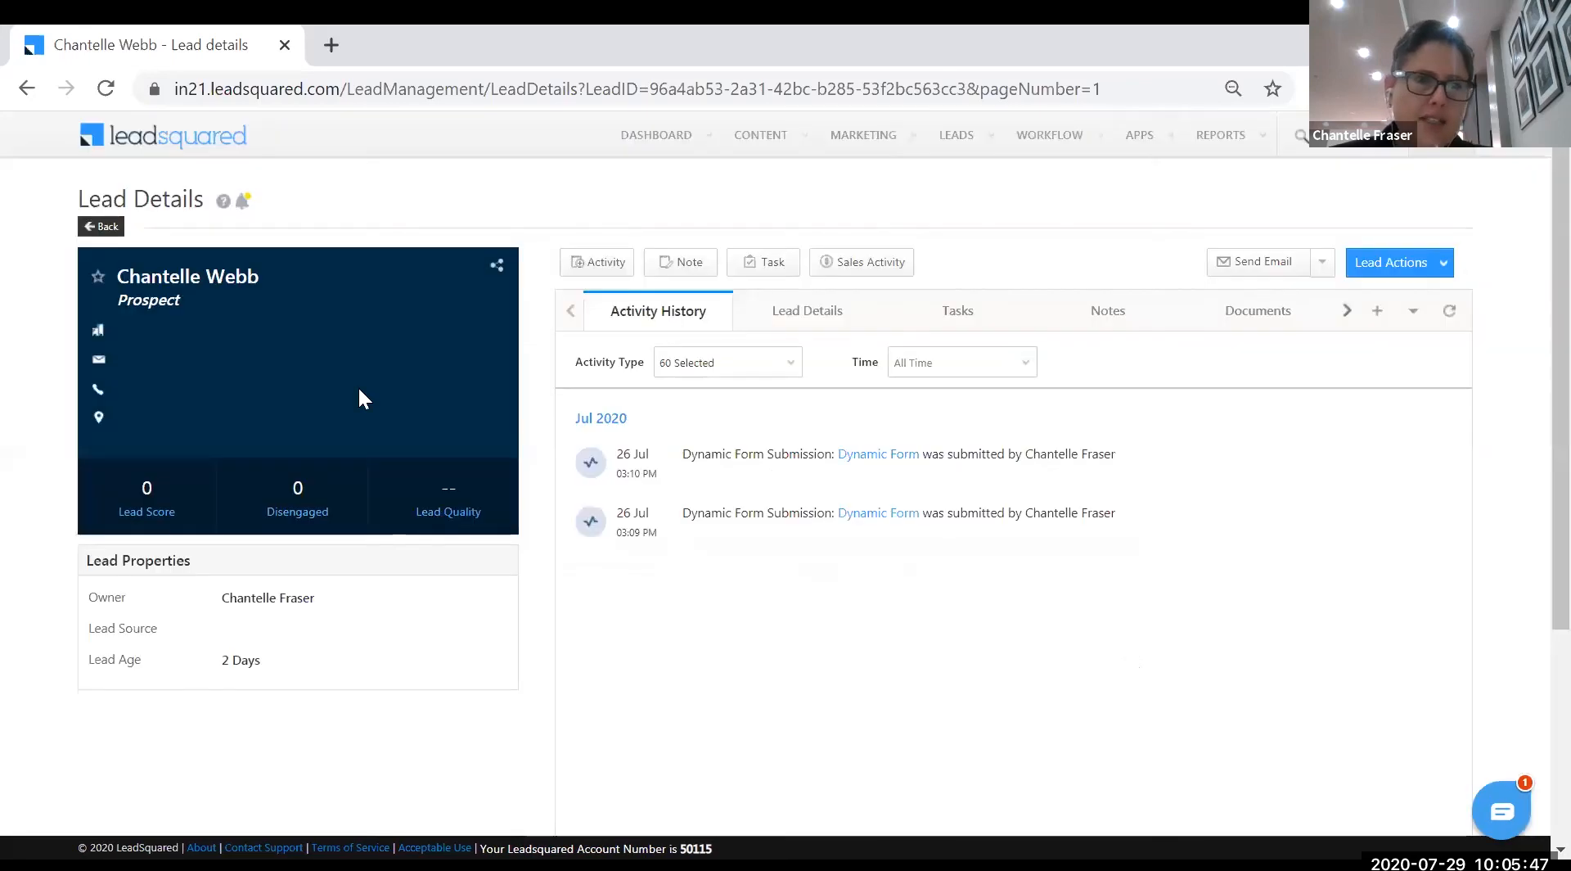
pyautogui.click(105, 233)
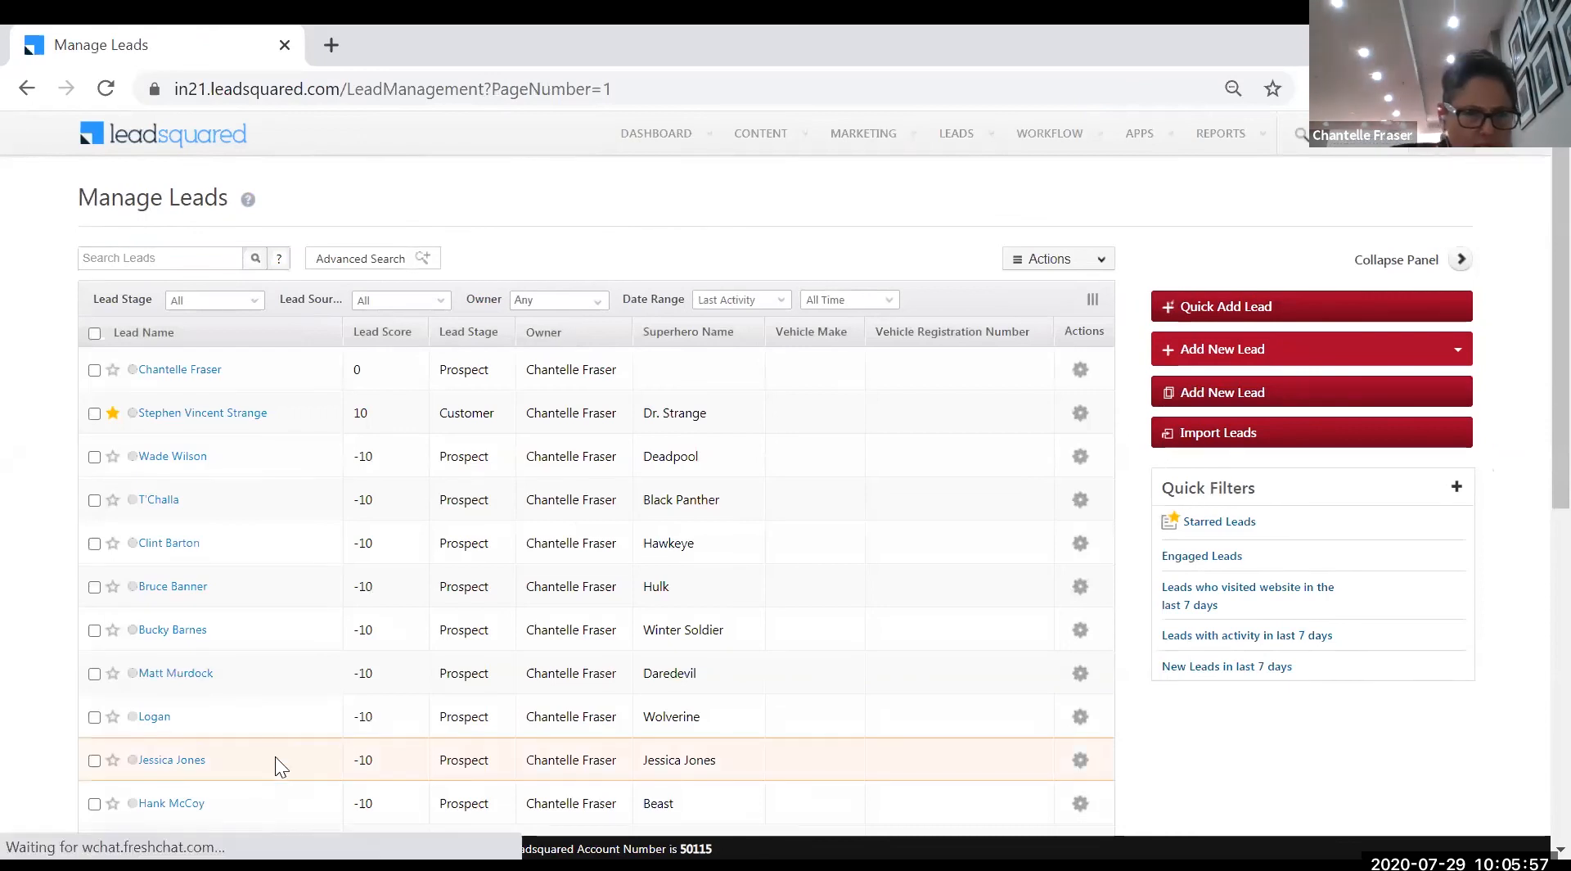
pyautogui.scroll(-6, 275, 754)
pyautogui.scroll(6, 273, 751)
pyautogui.click(176, 259)
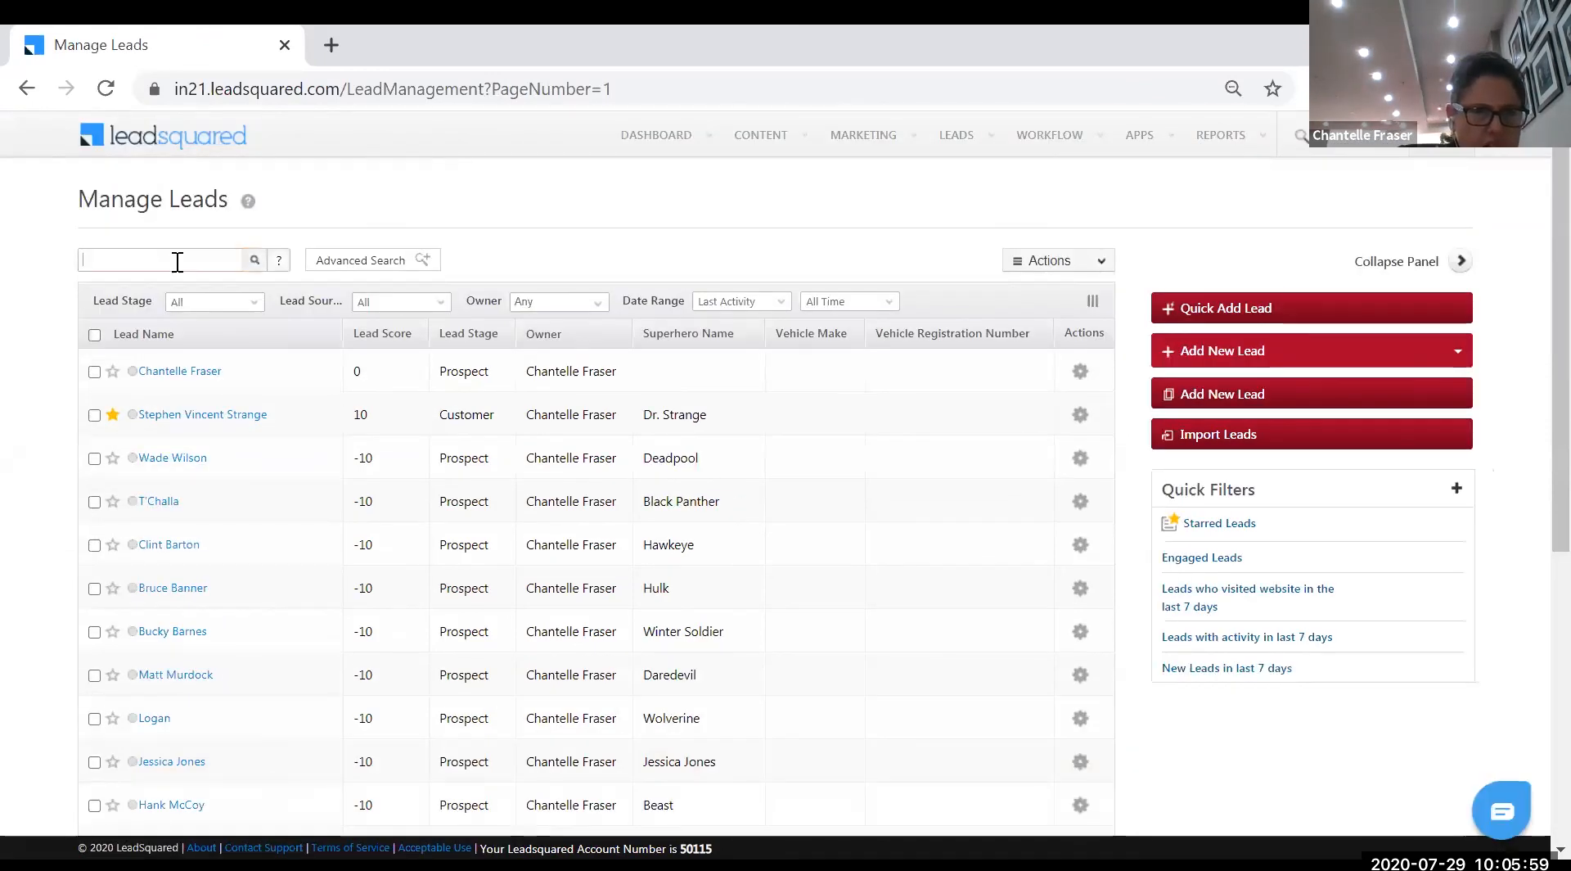
pyautogui.write('joseph')
pyautogui.press('Return')
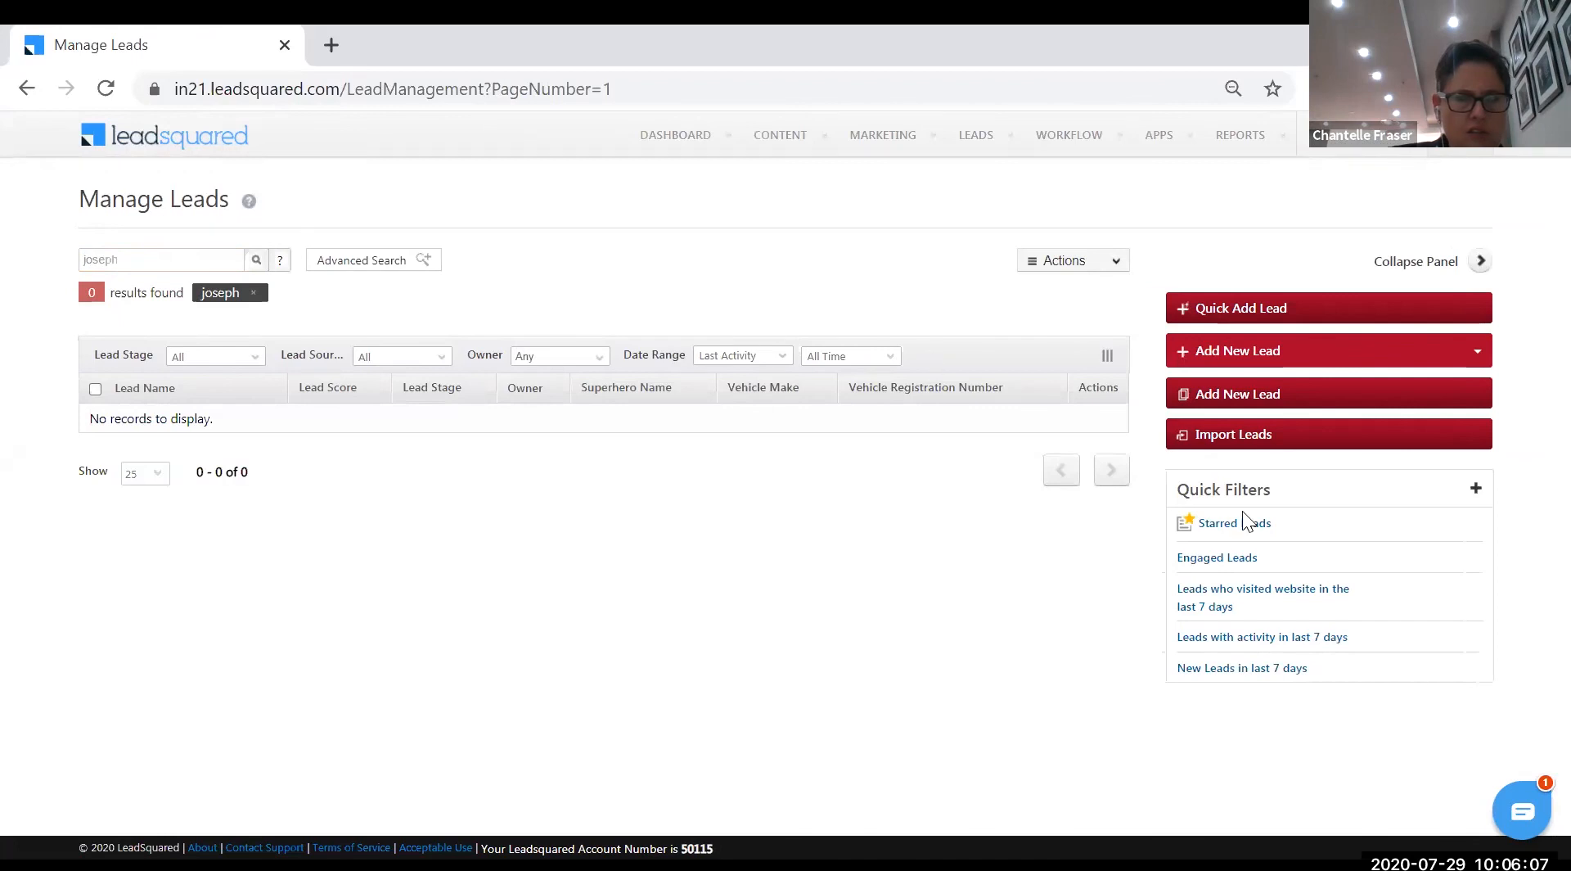
pyautogui.click(1254, 602)
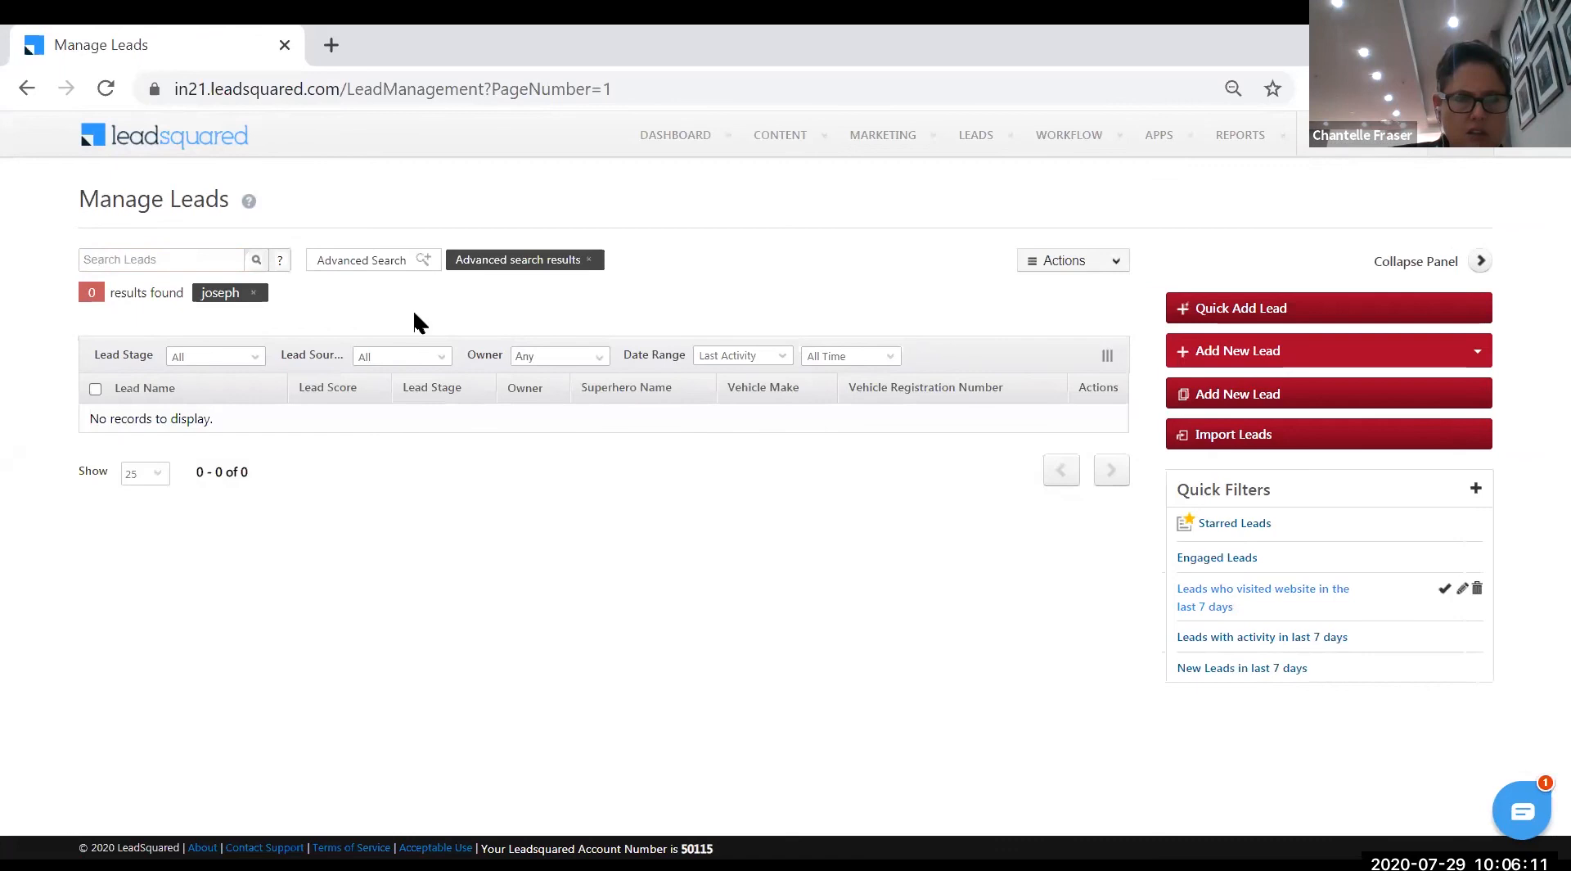
pyautogui.click(254, 292)
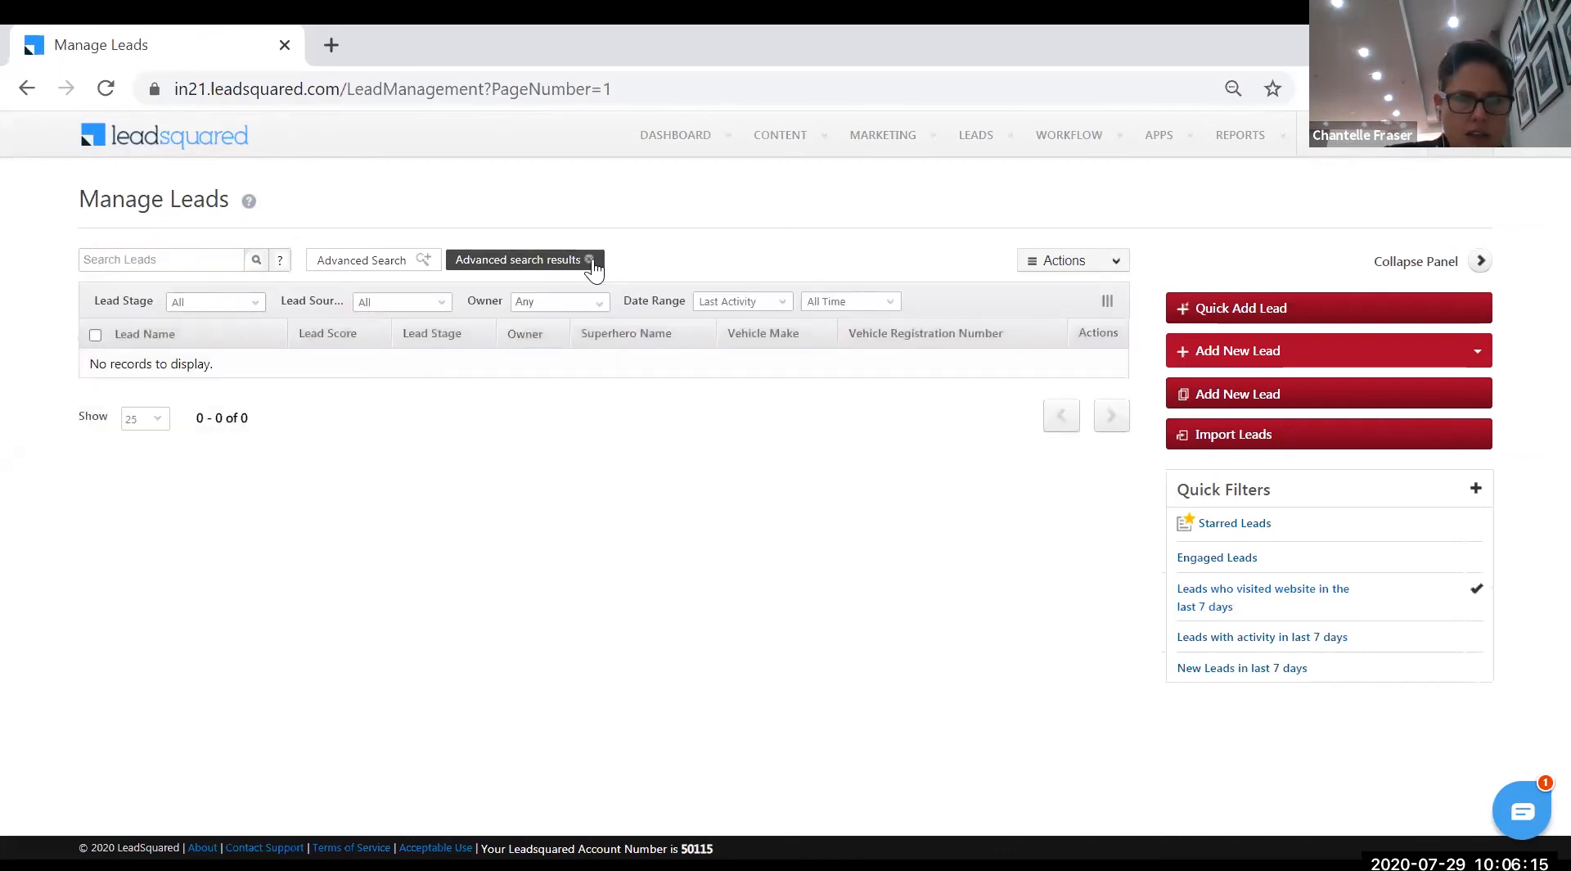
pyautogui.click(589, 260)
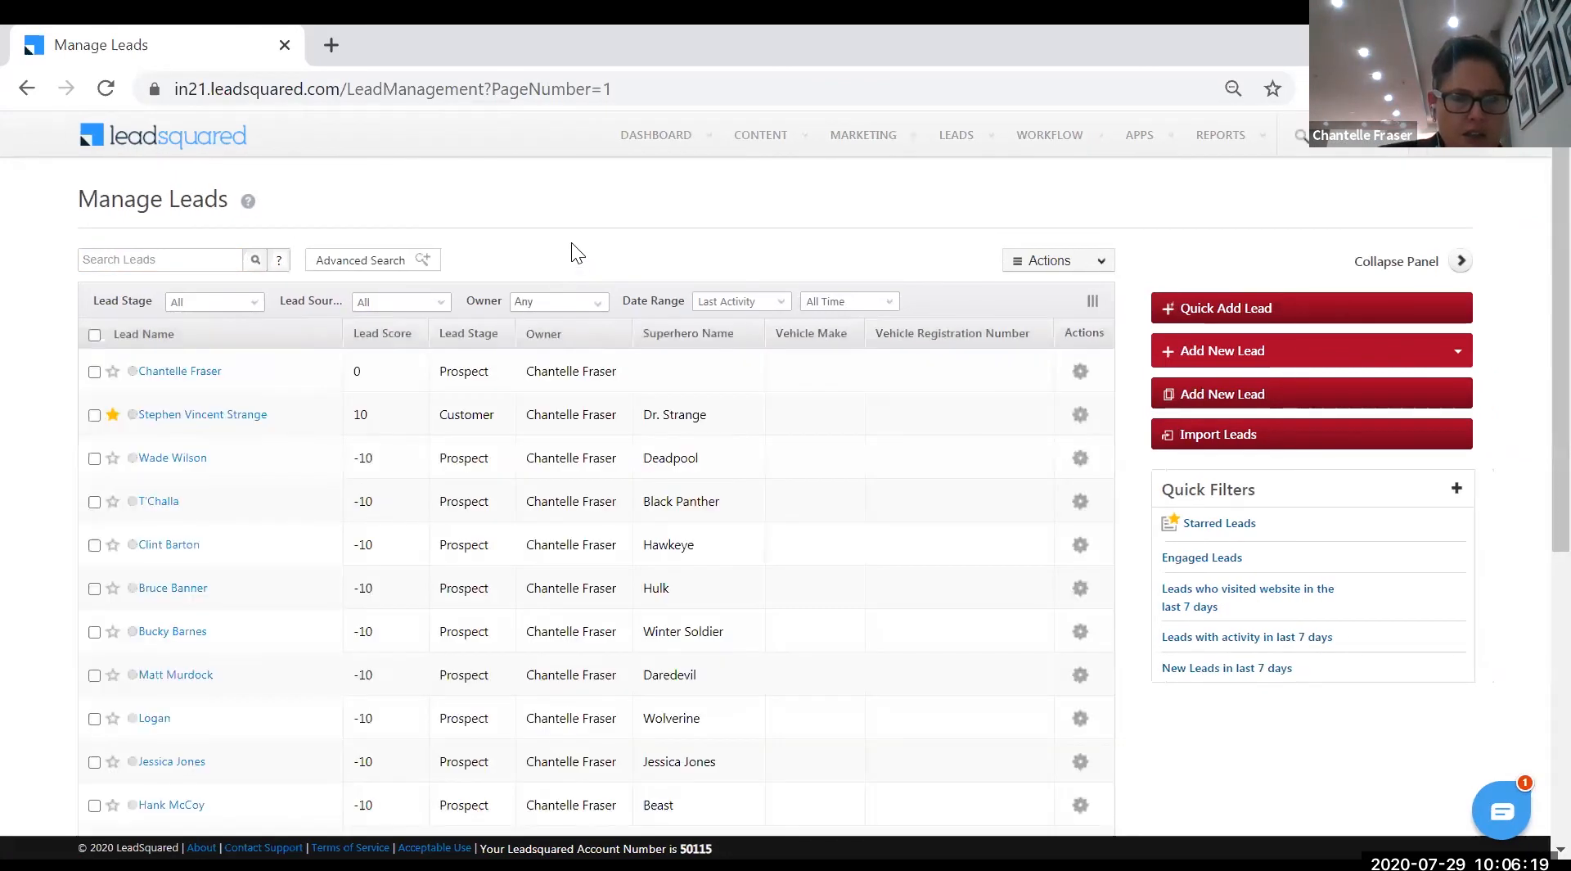
pyautogui.scroll(-5, 347, 570)
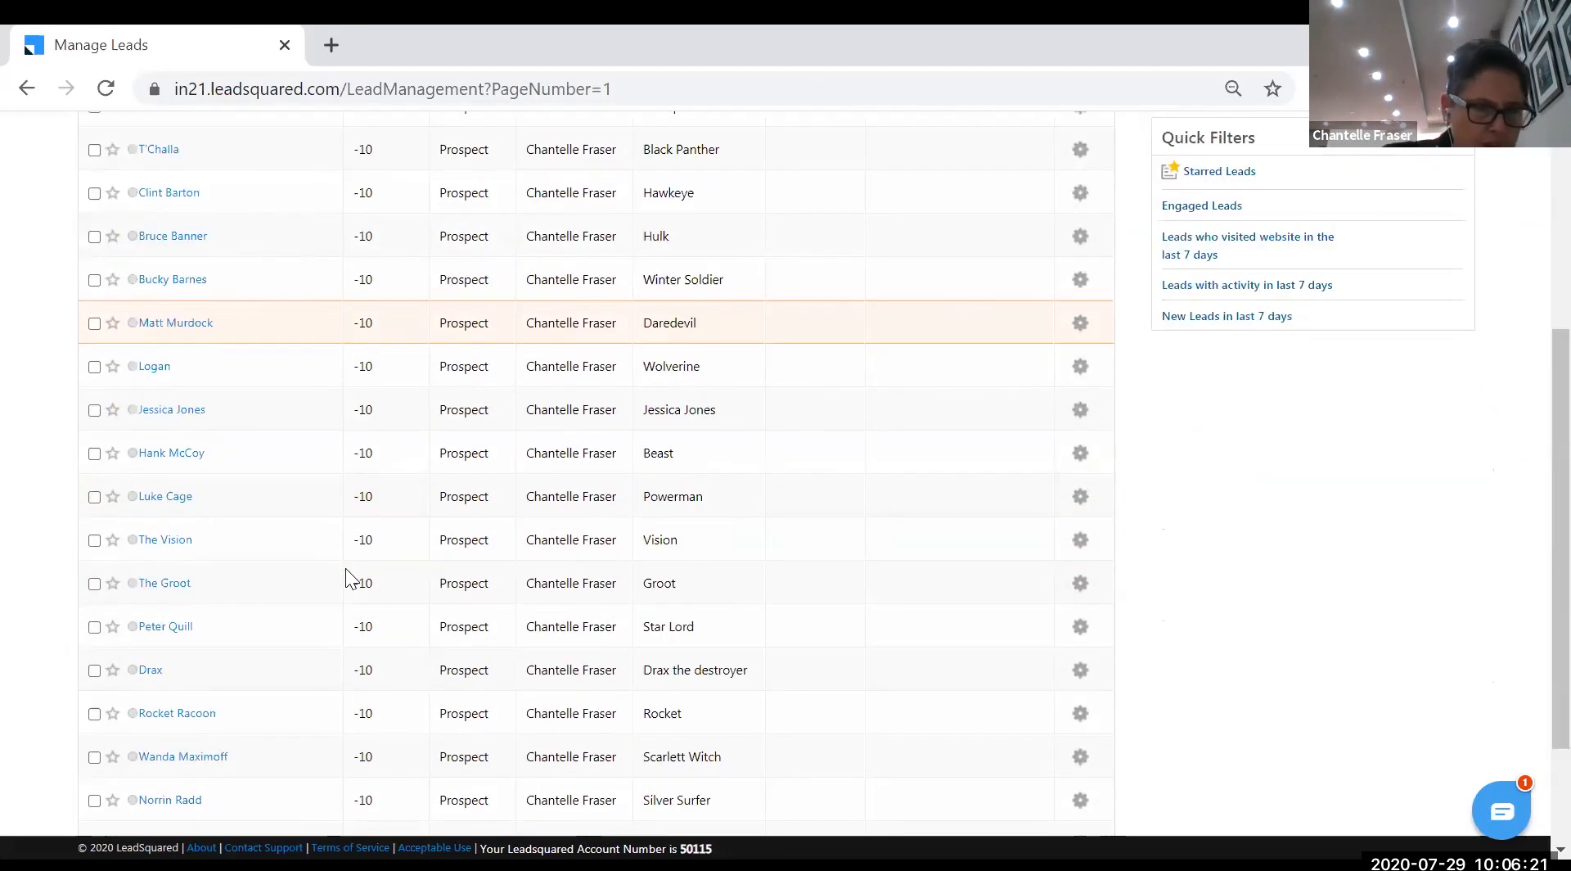
pyautogui.scroll(-2, 345, 568)
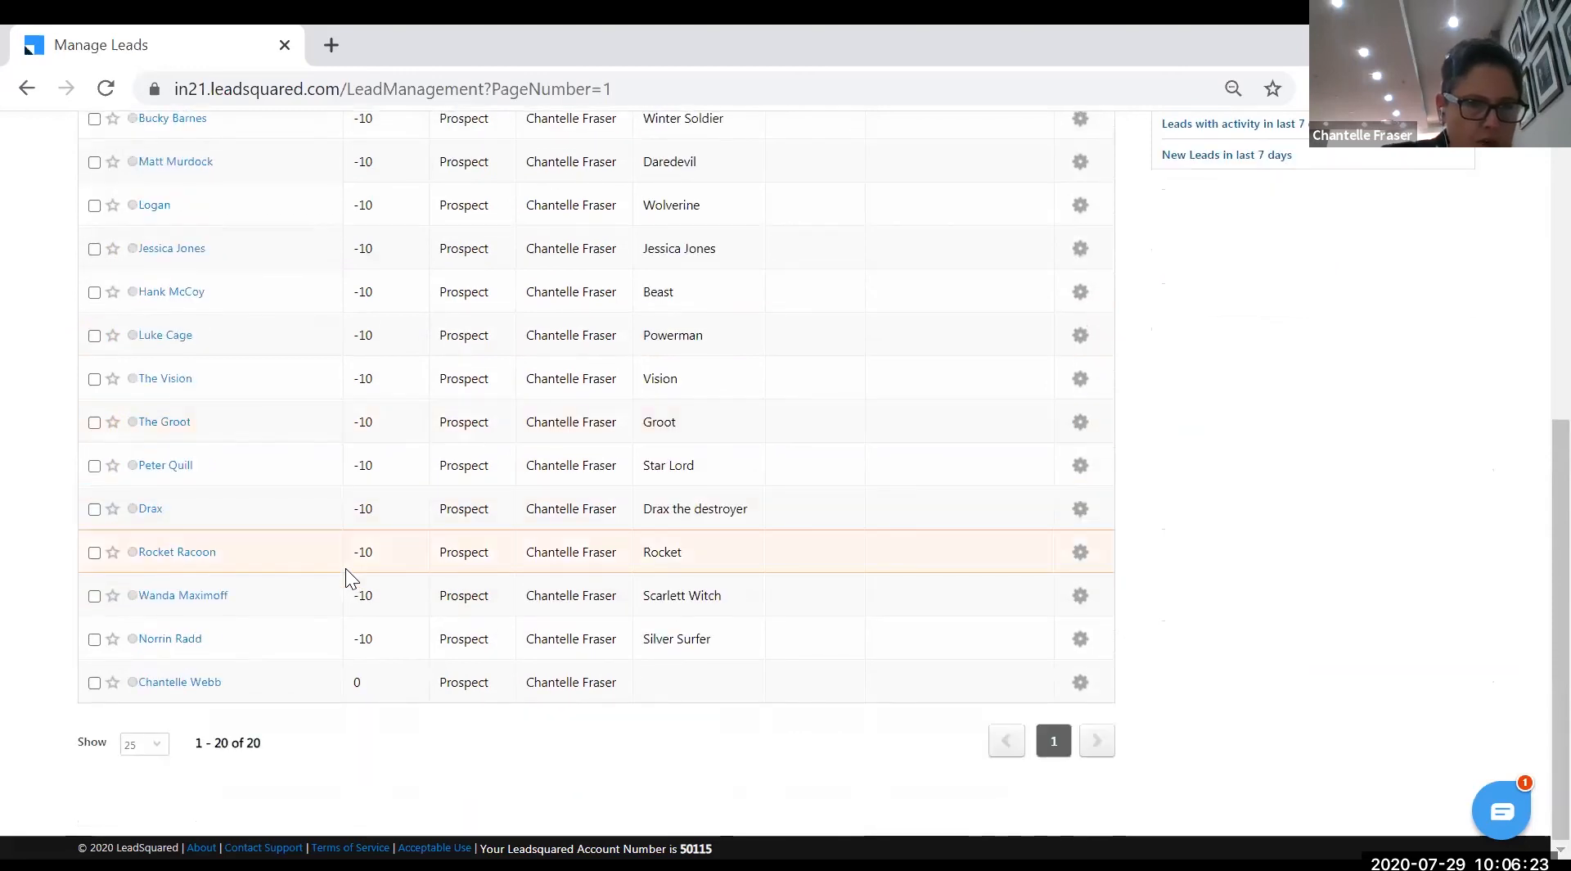
pyautogui.scroll(7, 349, 564)
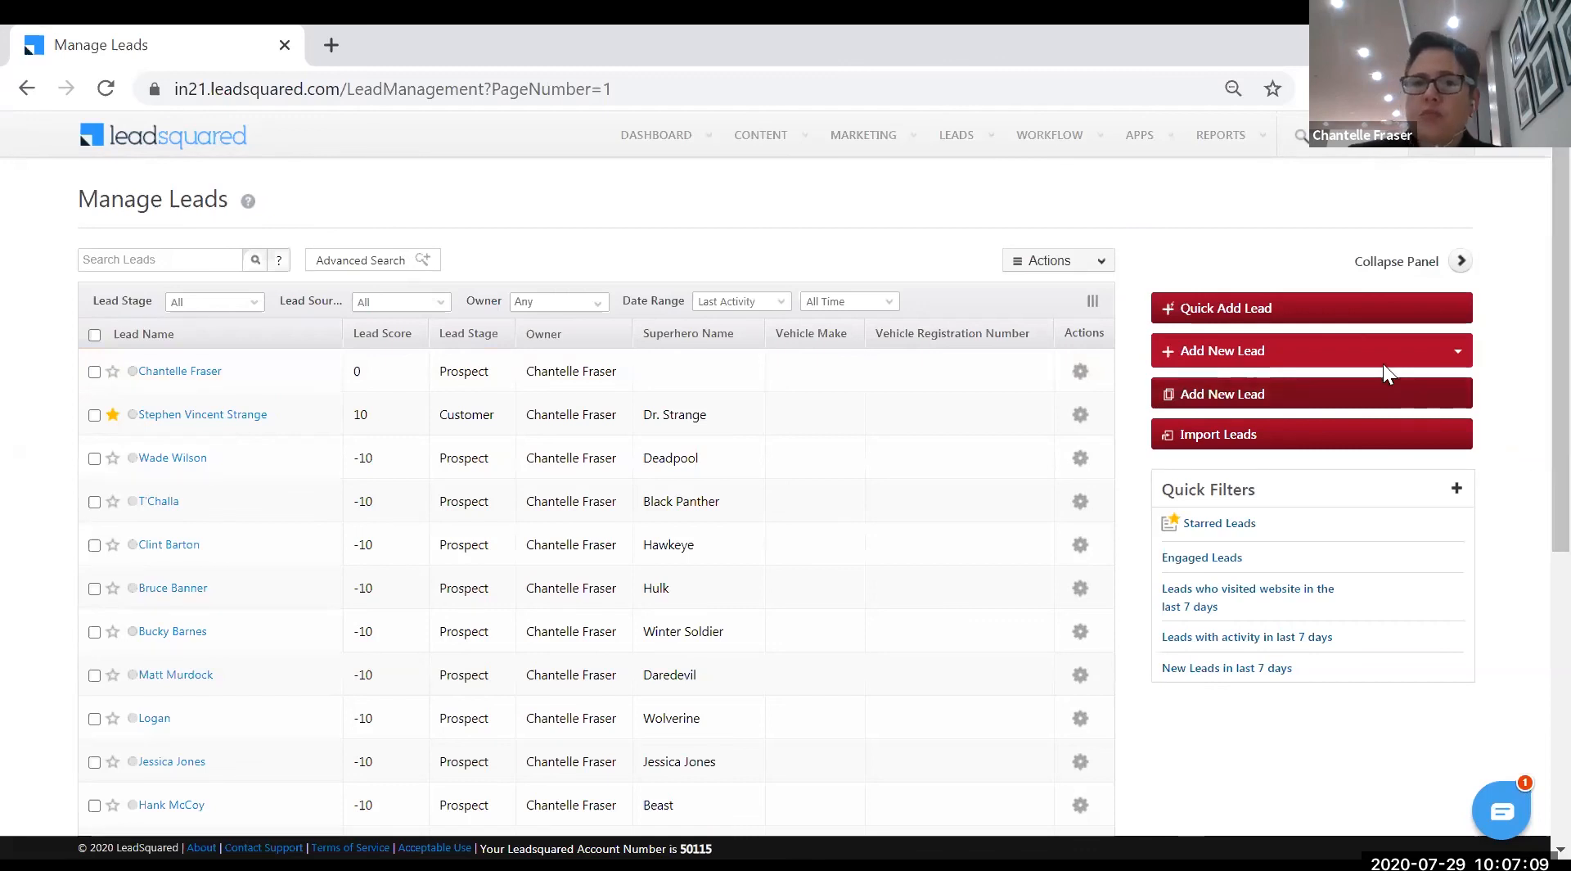
# - Go to WORKFLOW > Automation to reach the still-empty Automation page
pyautogui.moveTo(1058, 140)
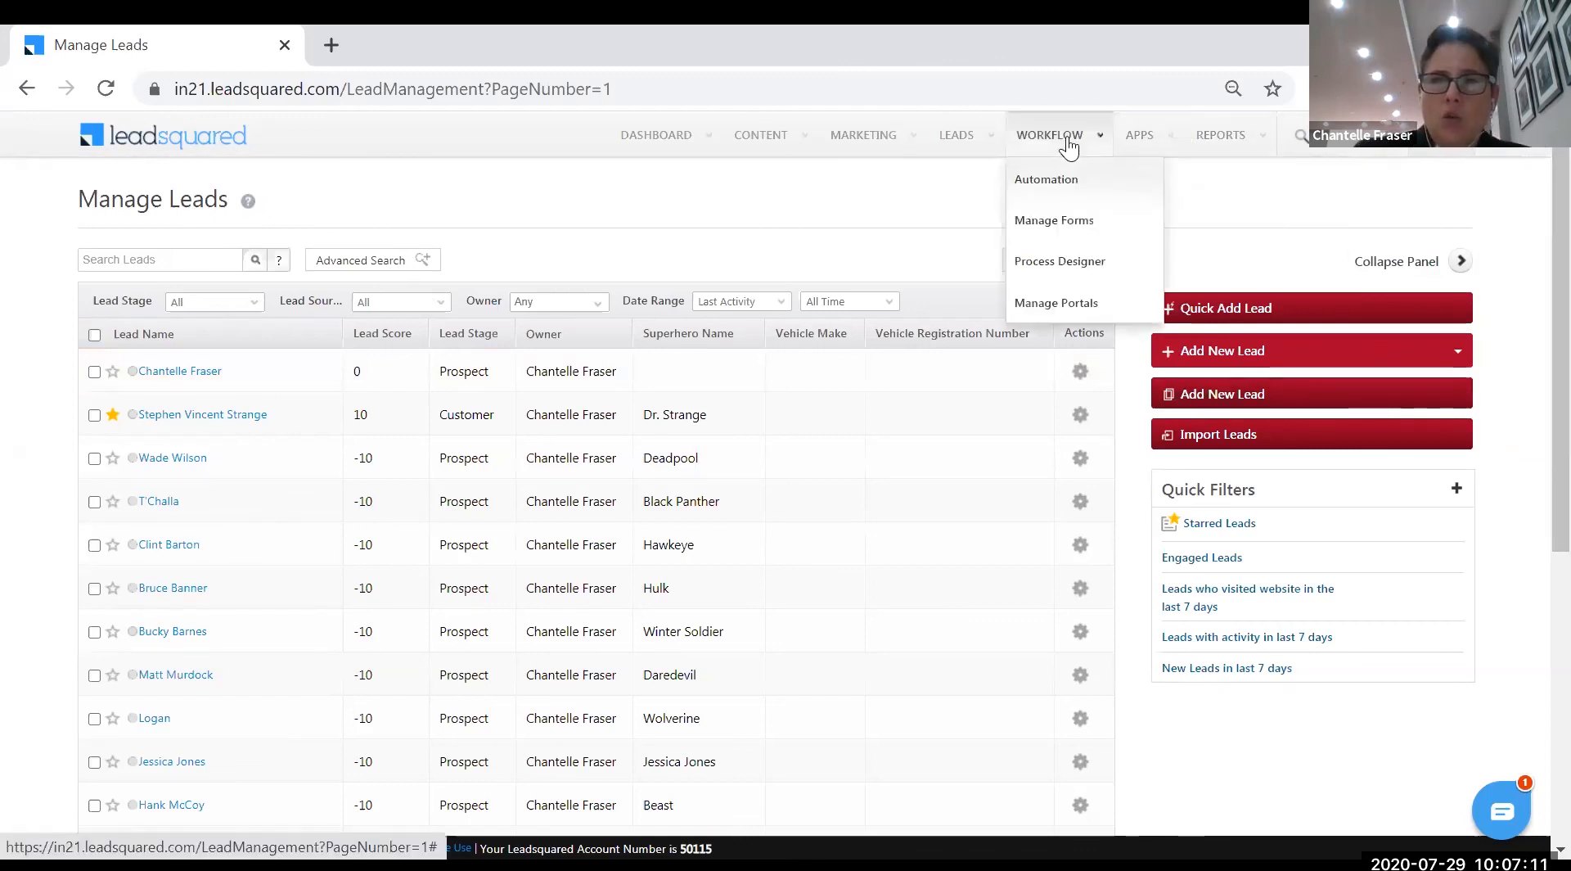
pyautogui.click(1033, 191)
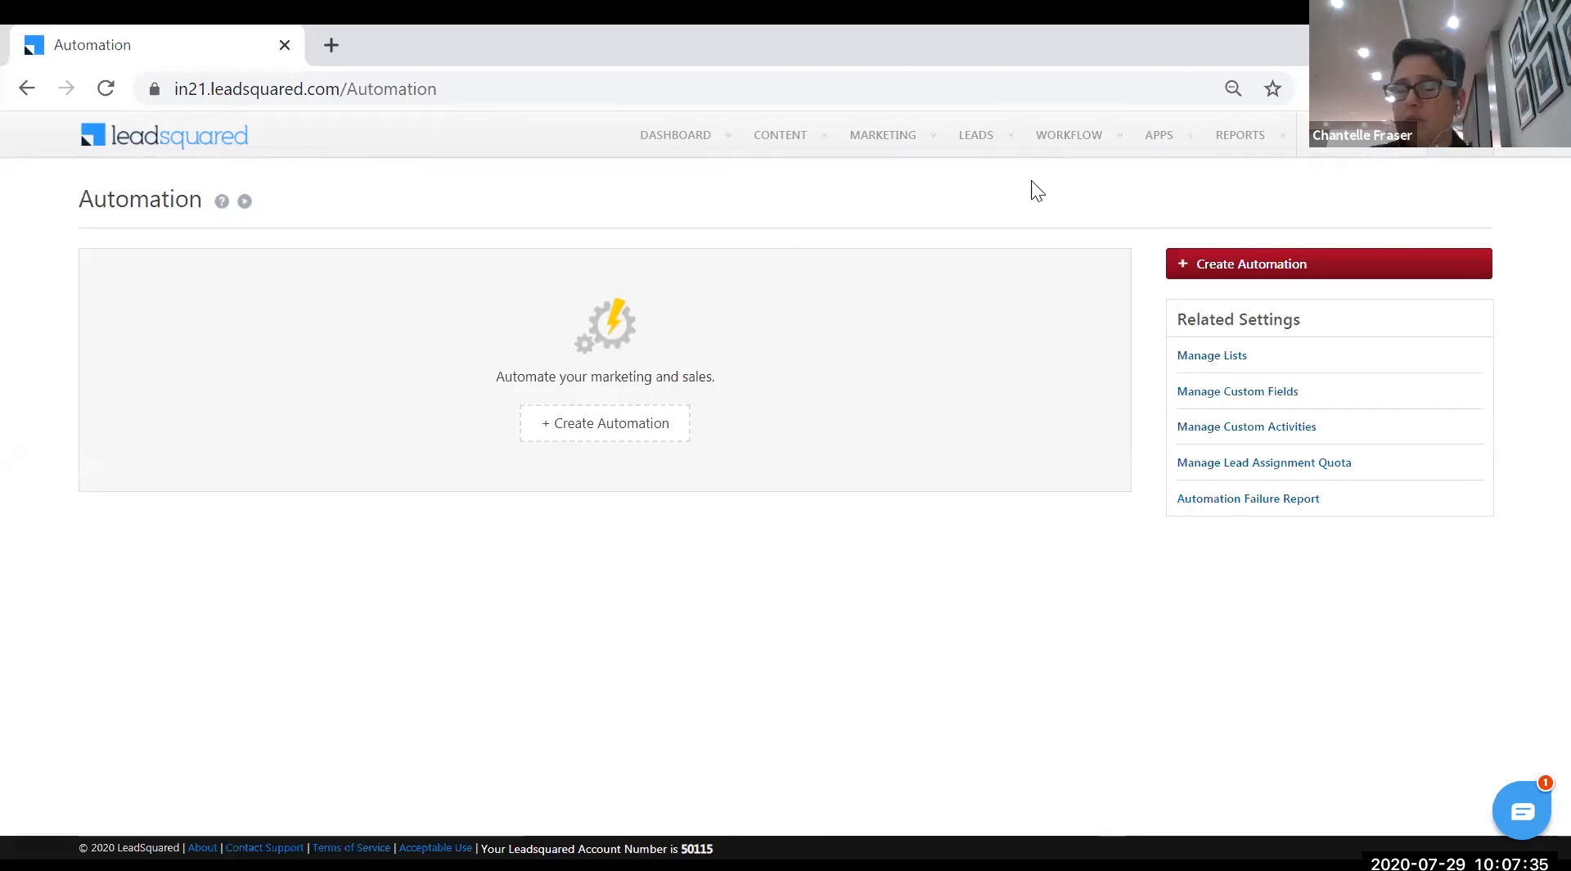
pyautogui.moveTo(763, 154)
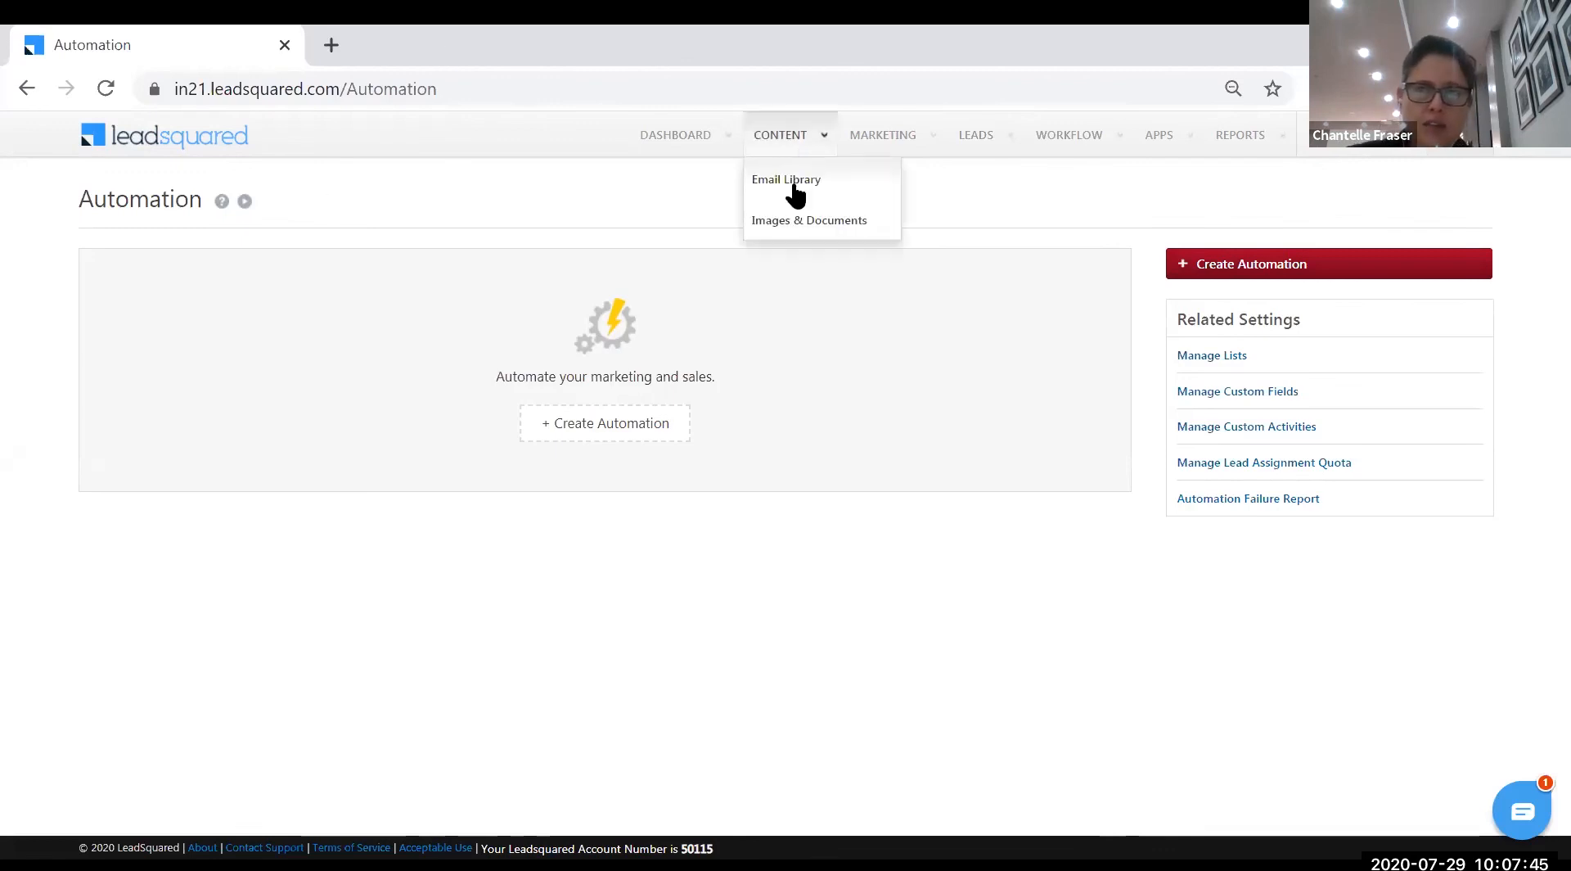
# - Copy the https Landing Page URL of New Hero Sign Ups, then close the URLs dialog
pyautogui.click(885, 224)
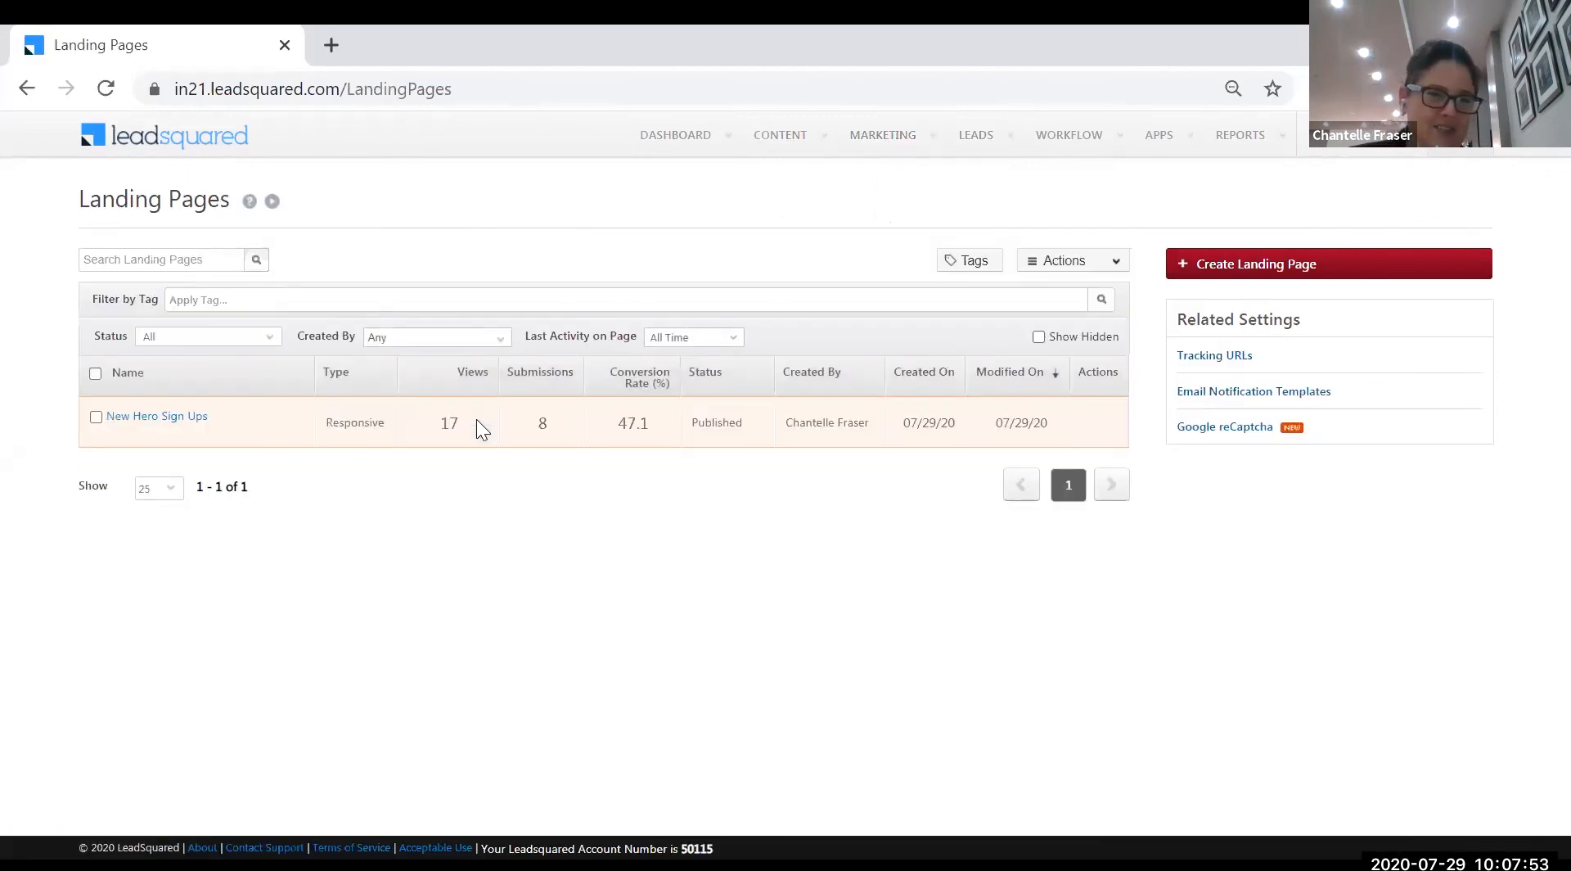
pyautogui.click(1097, 422)
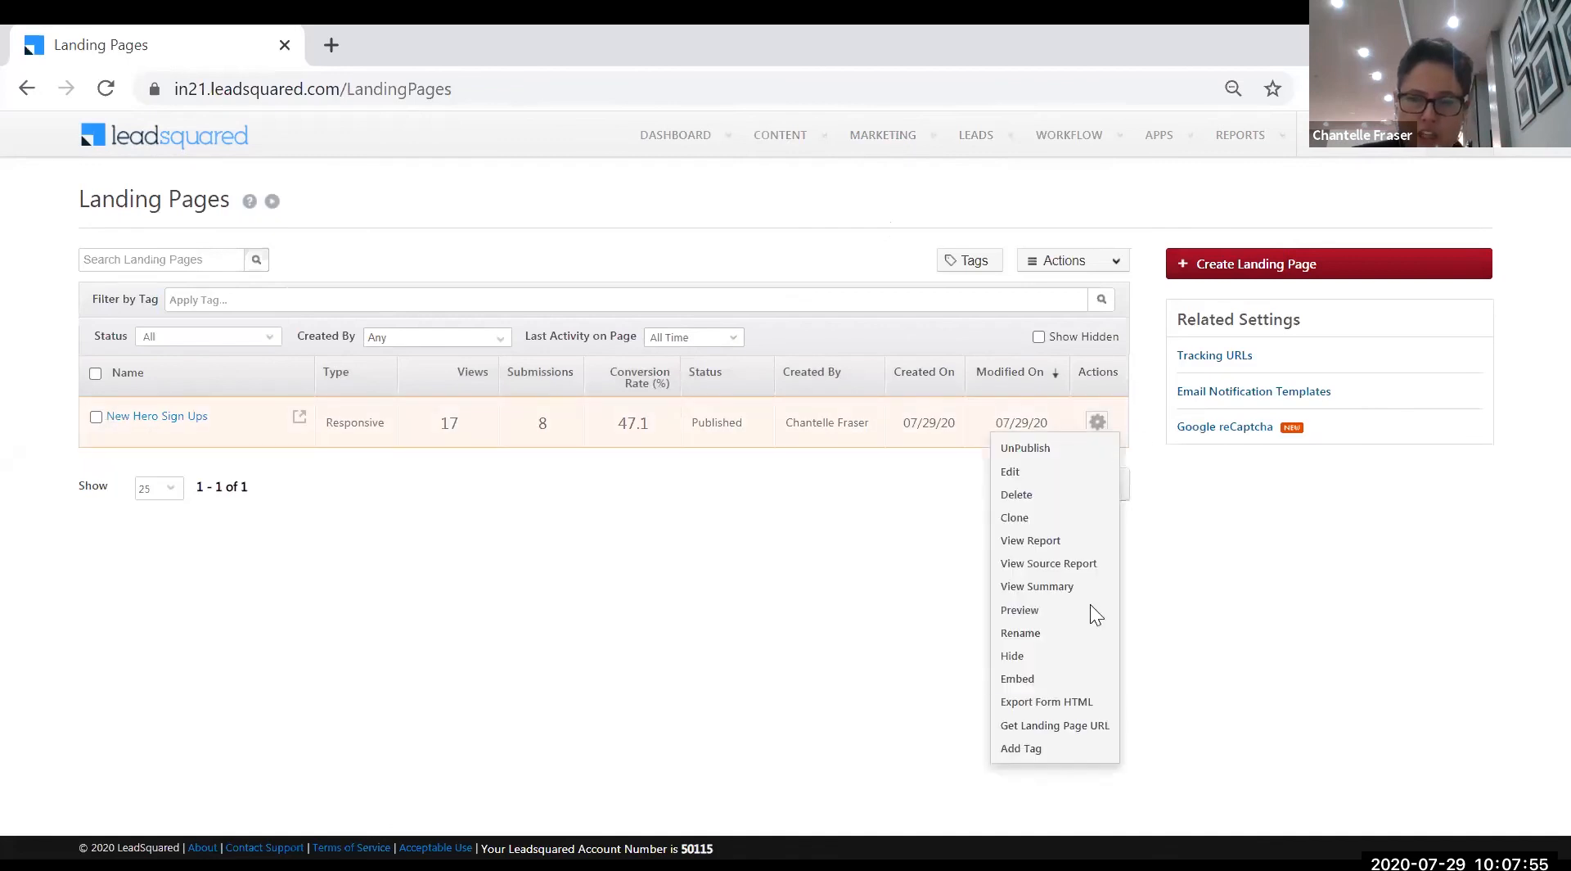
pyautogui.click(1091, 727)
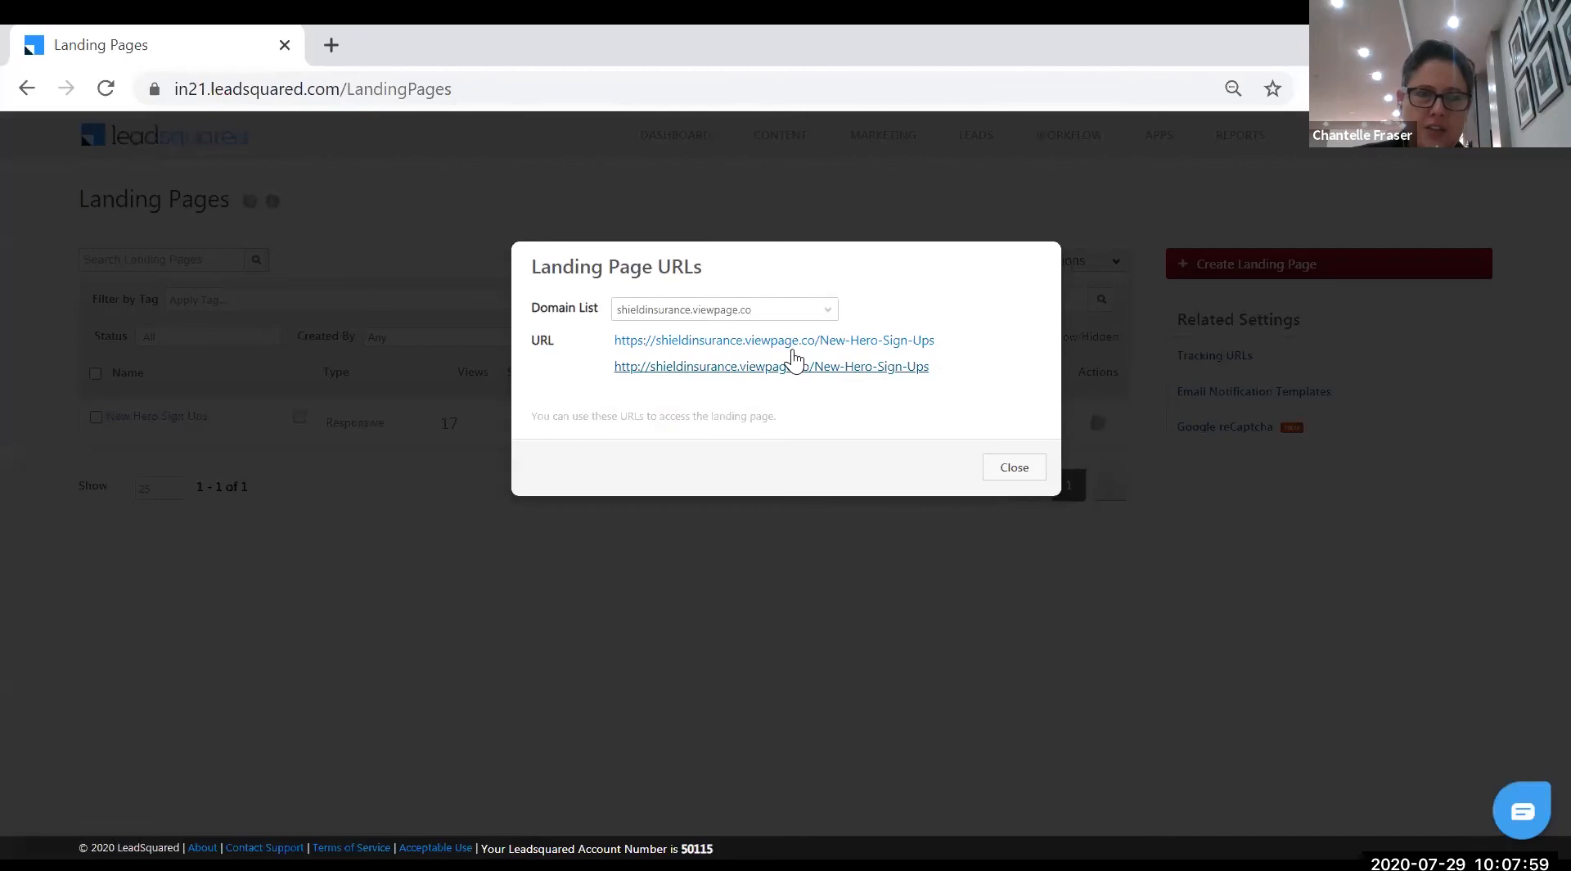
pyautogui.rightClick(907, 340)
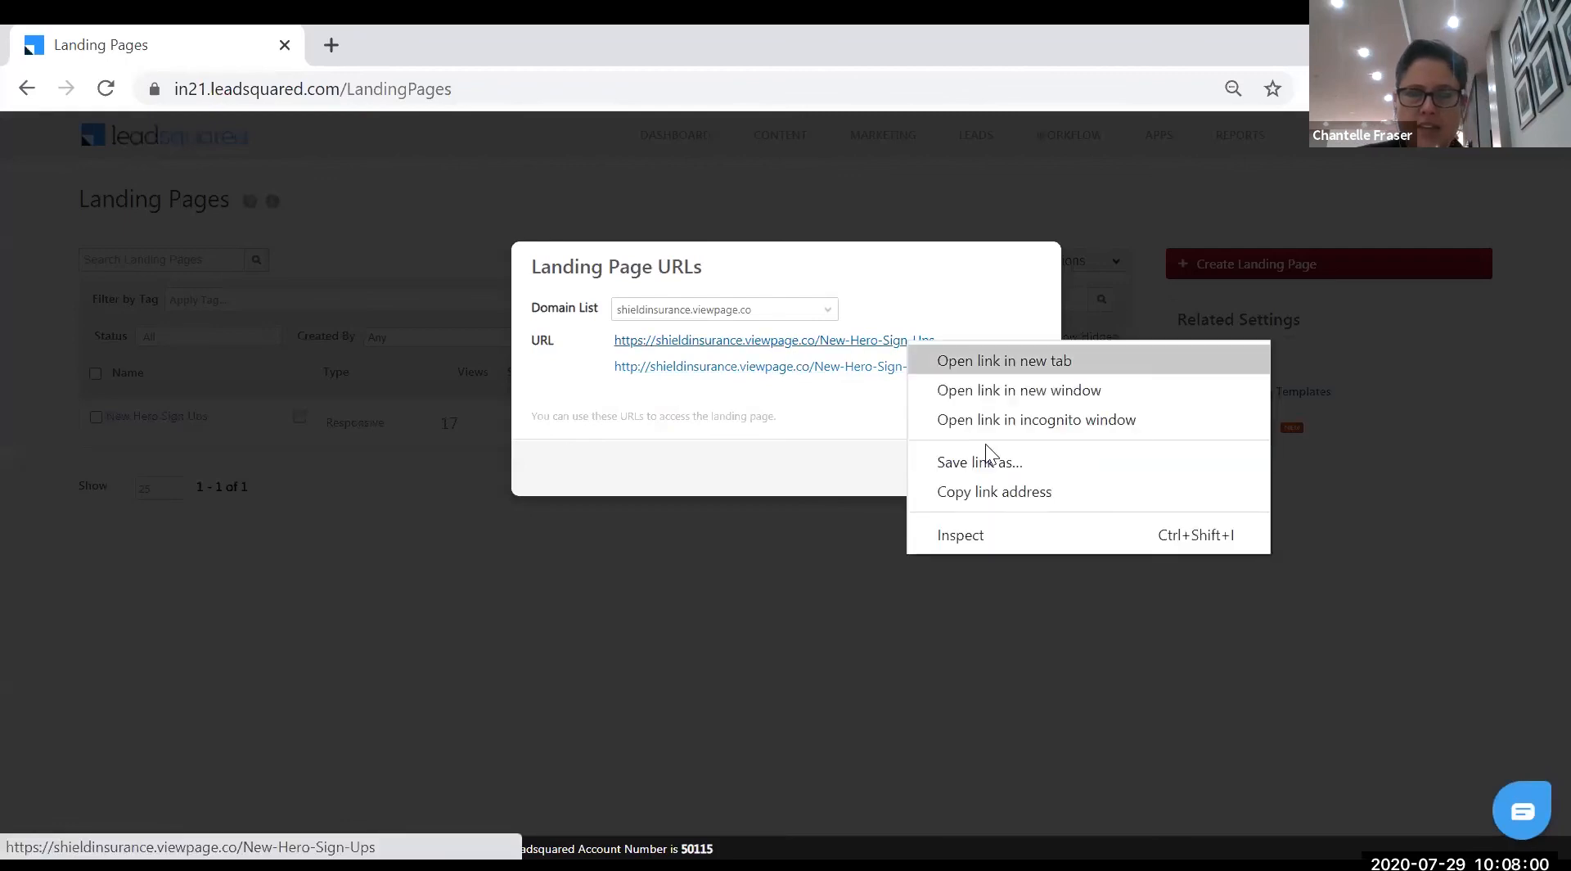
pyautogui.click(1007, 491)
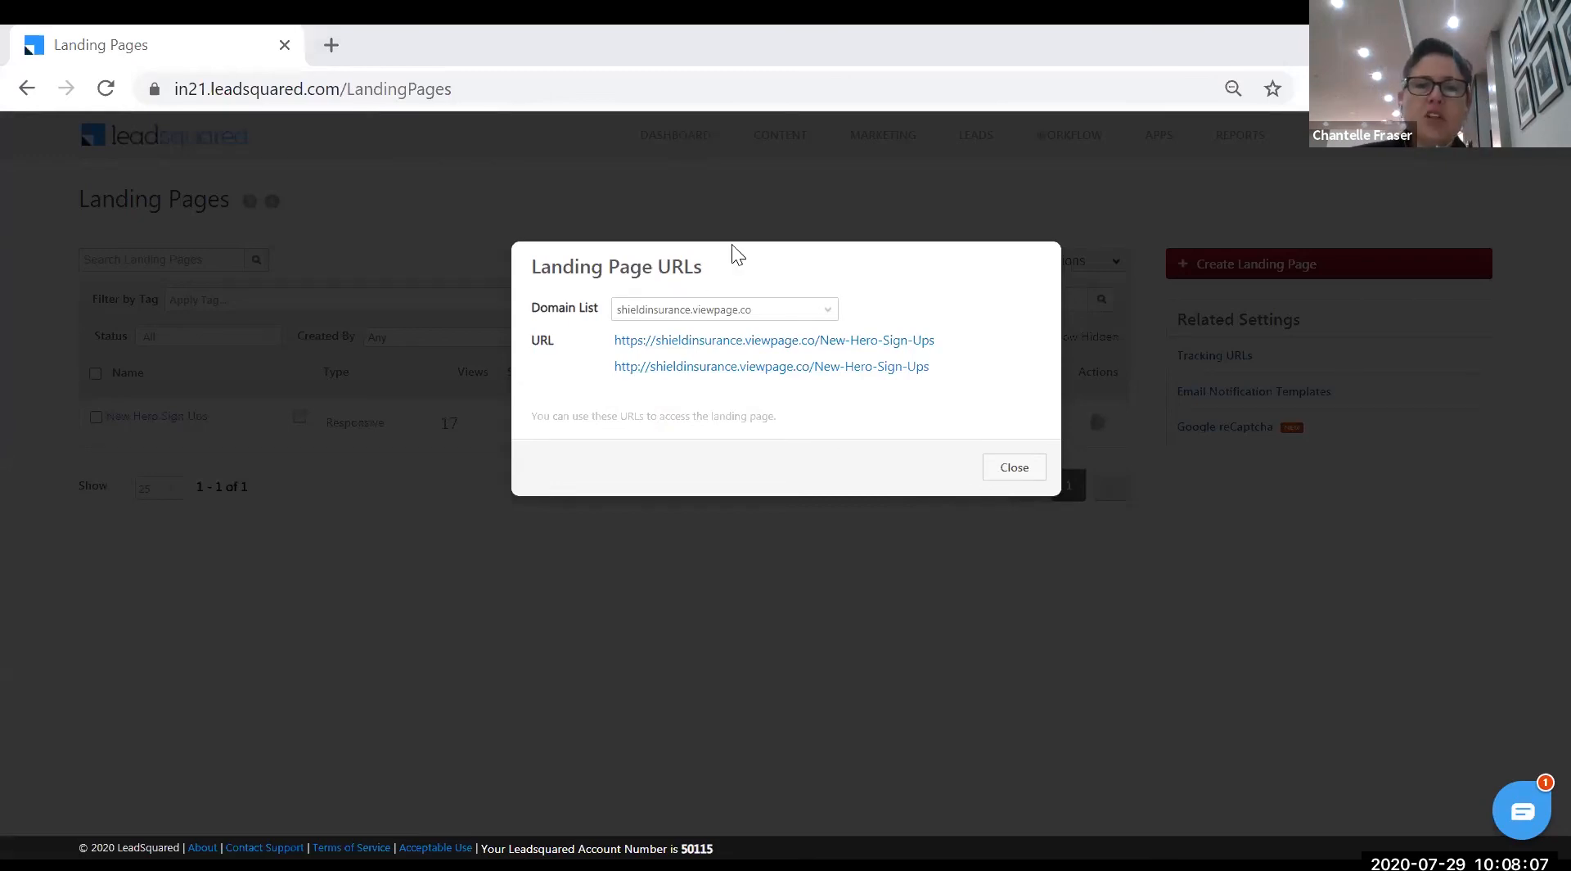
pyautogui.click(1015, 468)
# - Return to the Automation page through WORKFLOW > Automation
pyautogui.moveTo(1082, 135)
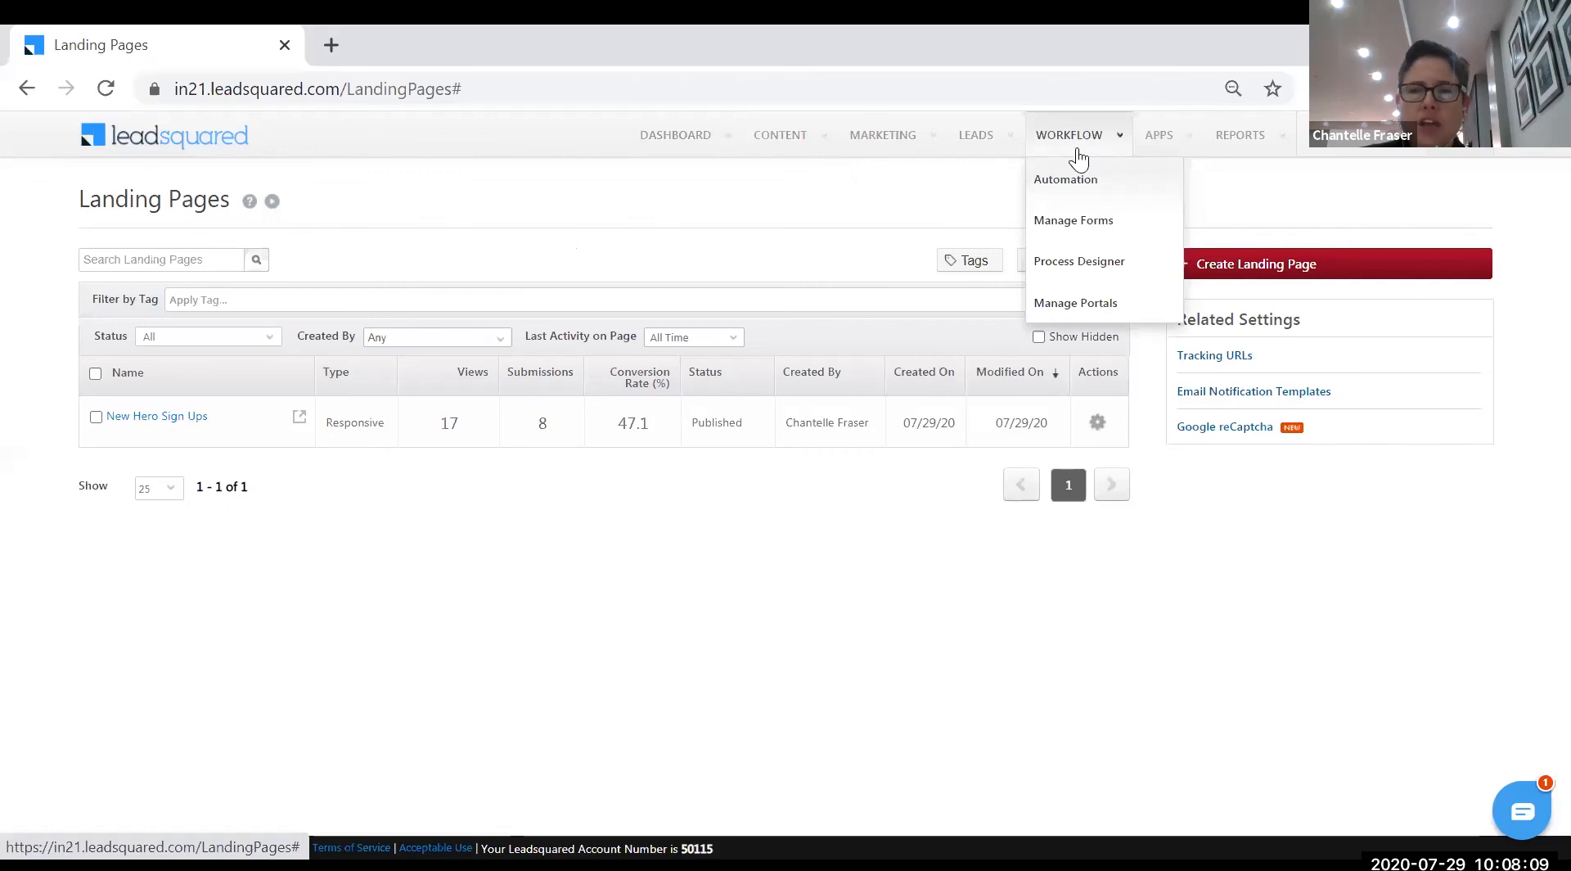
pyautogui.click(1081, 187)
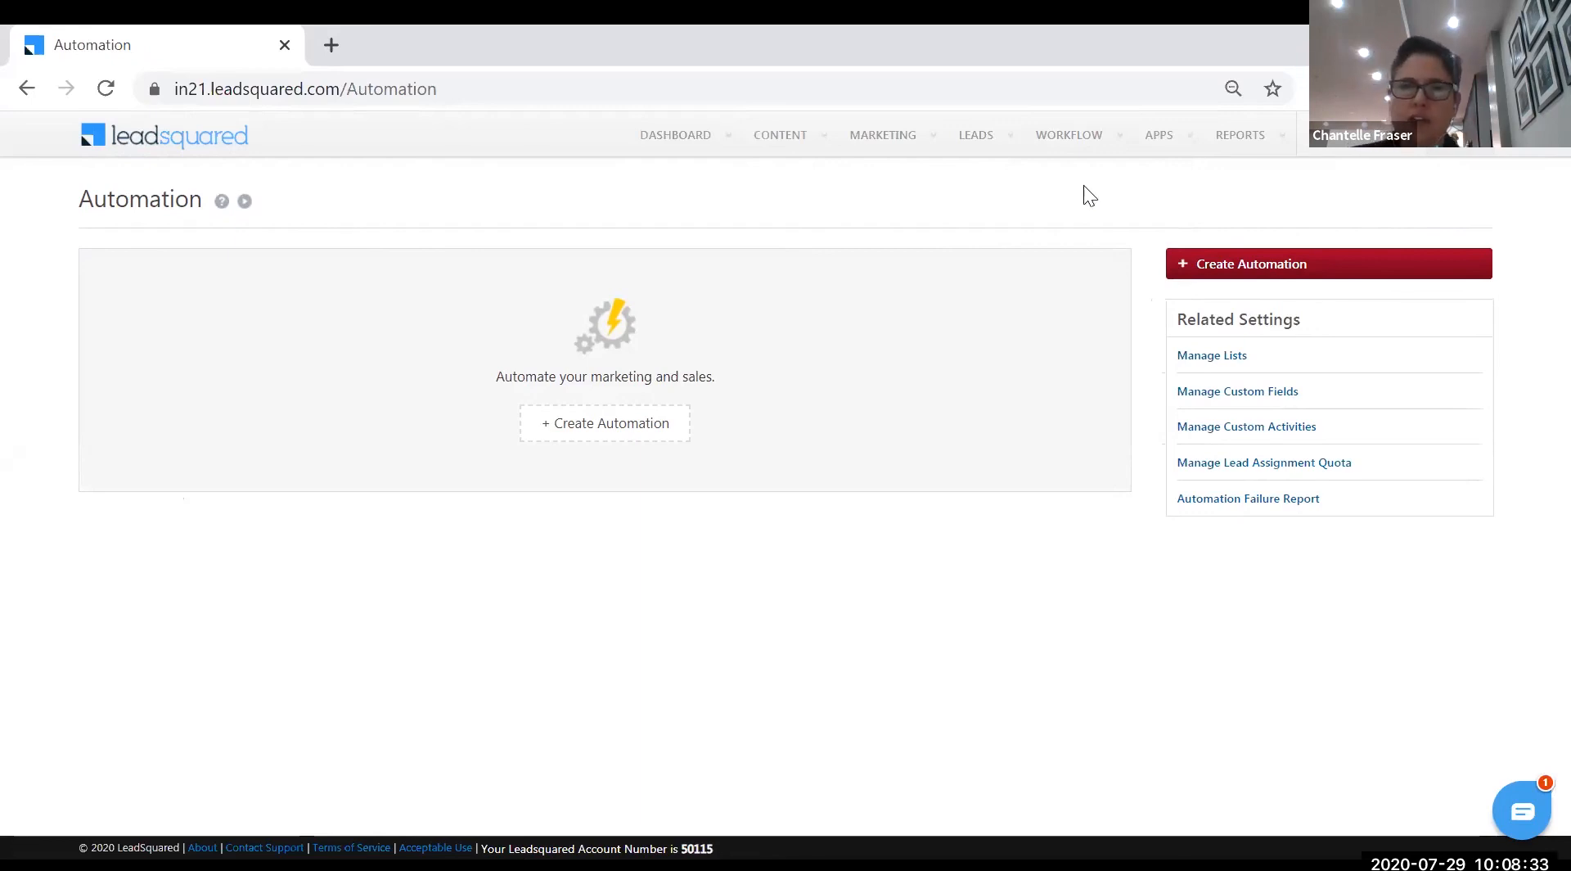
# - Create a new automation, skip the intro, and pick the Blank Build from Scratch template
pyautogui.click(1309, 268)
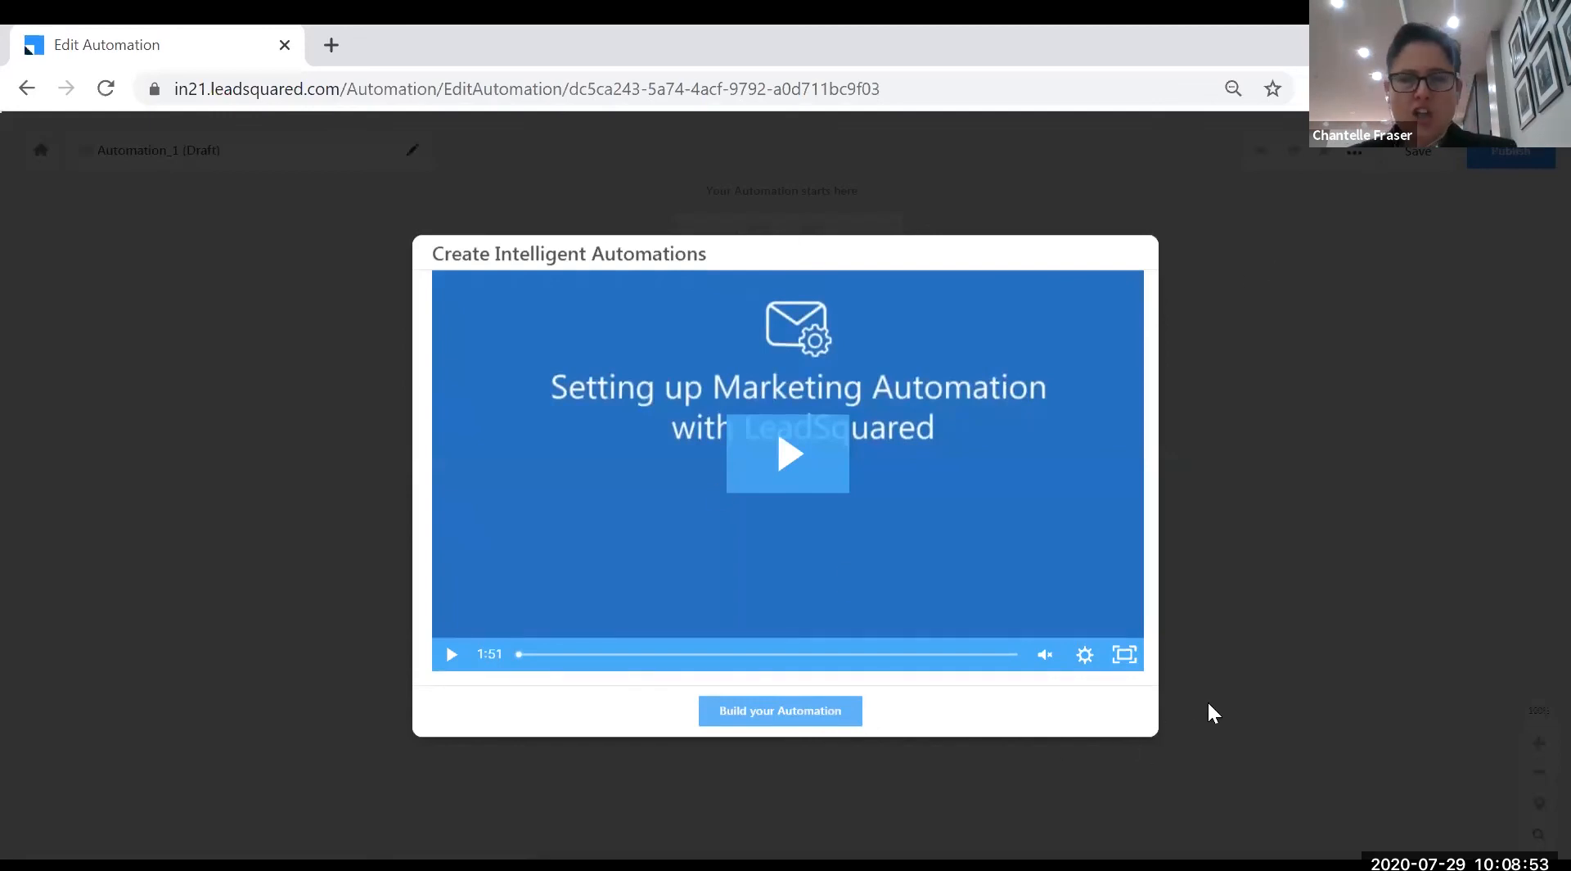
pyautogui.click(831, 713)
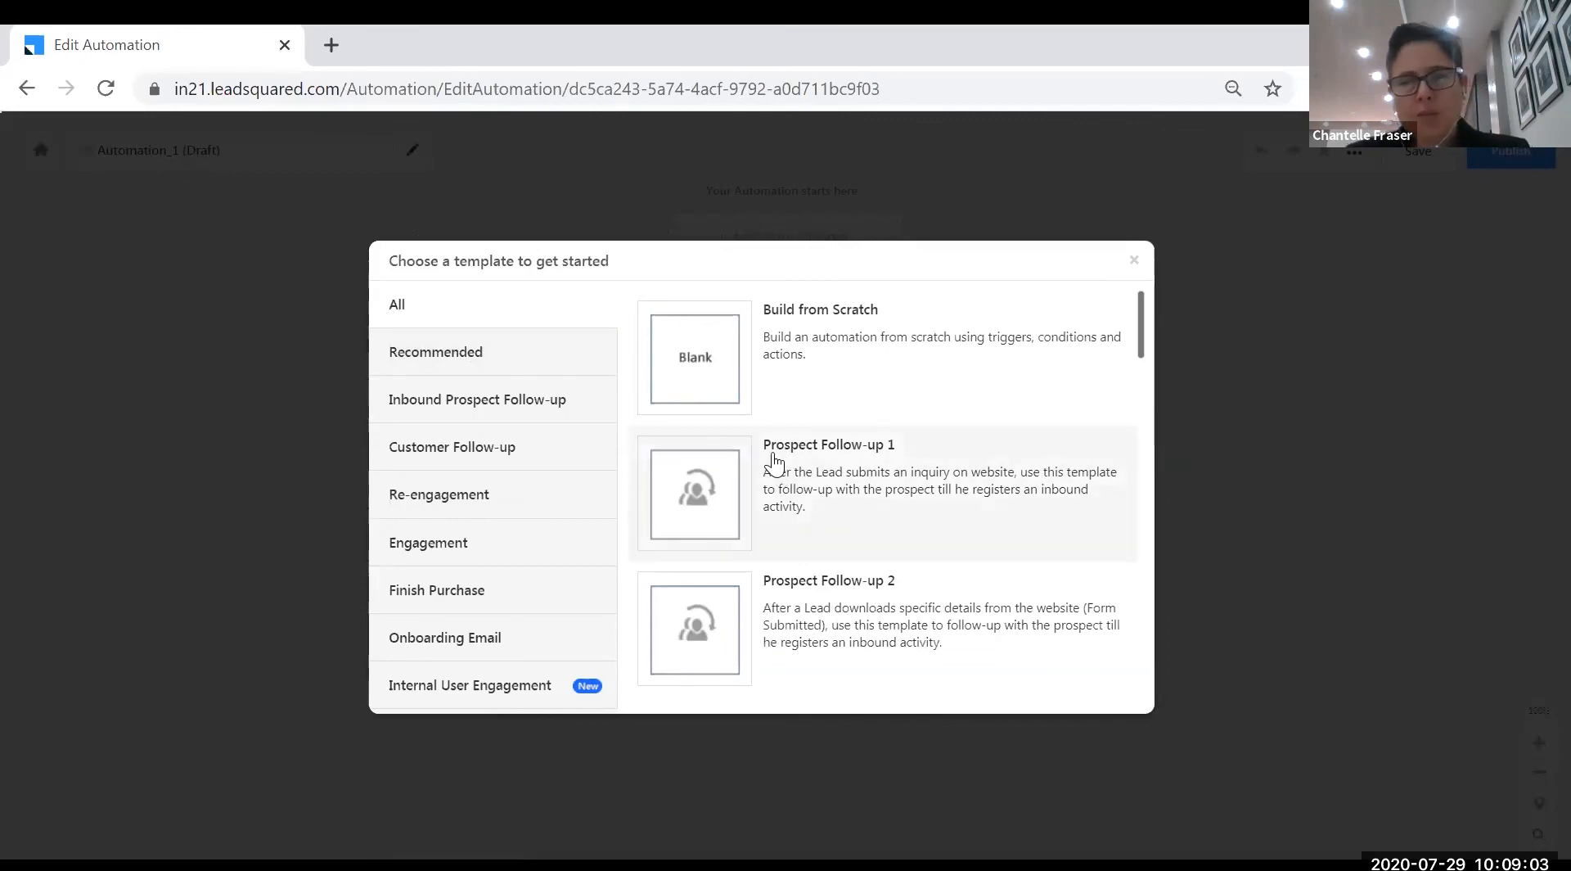
pyautogui.scroll(-3, 1139, 337)
pyautogui.scroll(-12, 1144, 448)
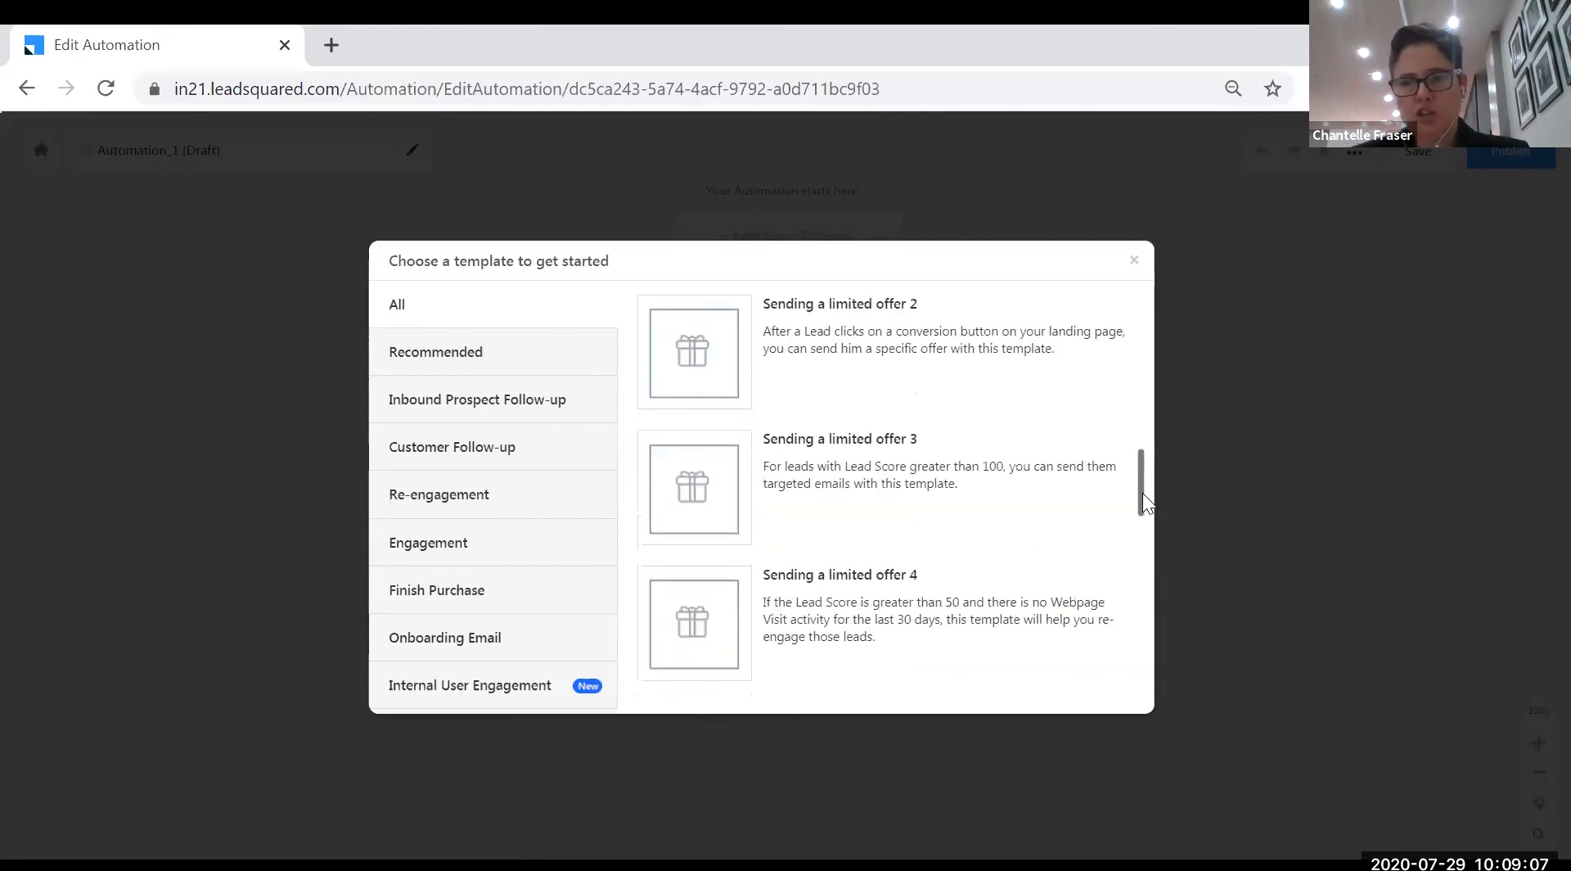
pyautogui.scroll(-5, 1140, 593)
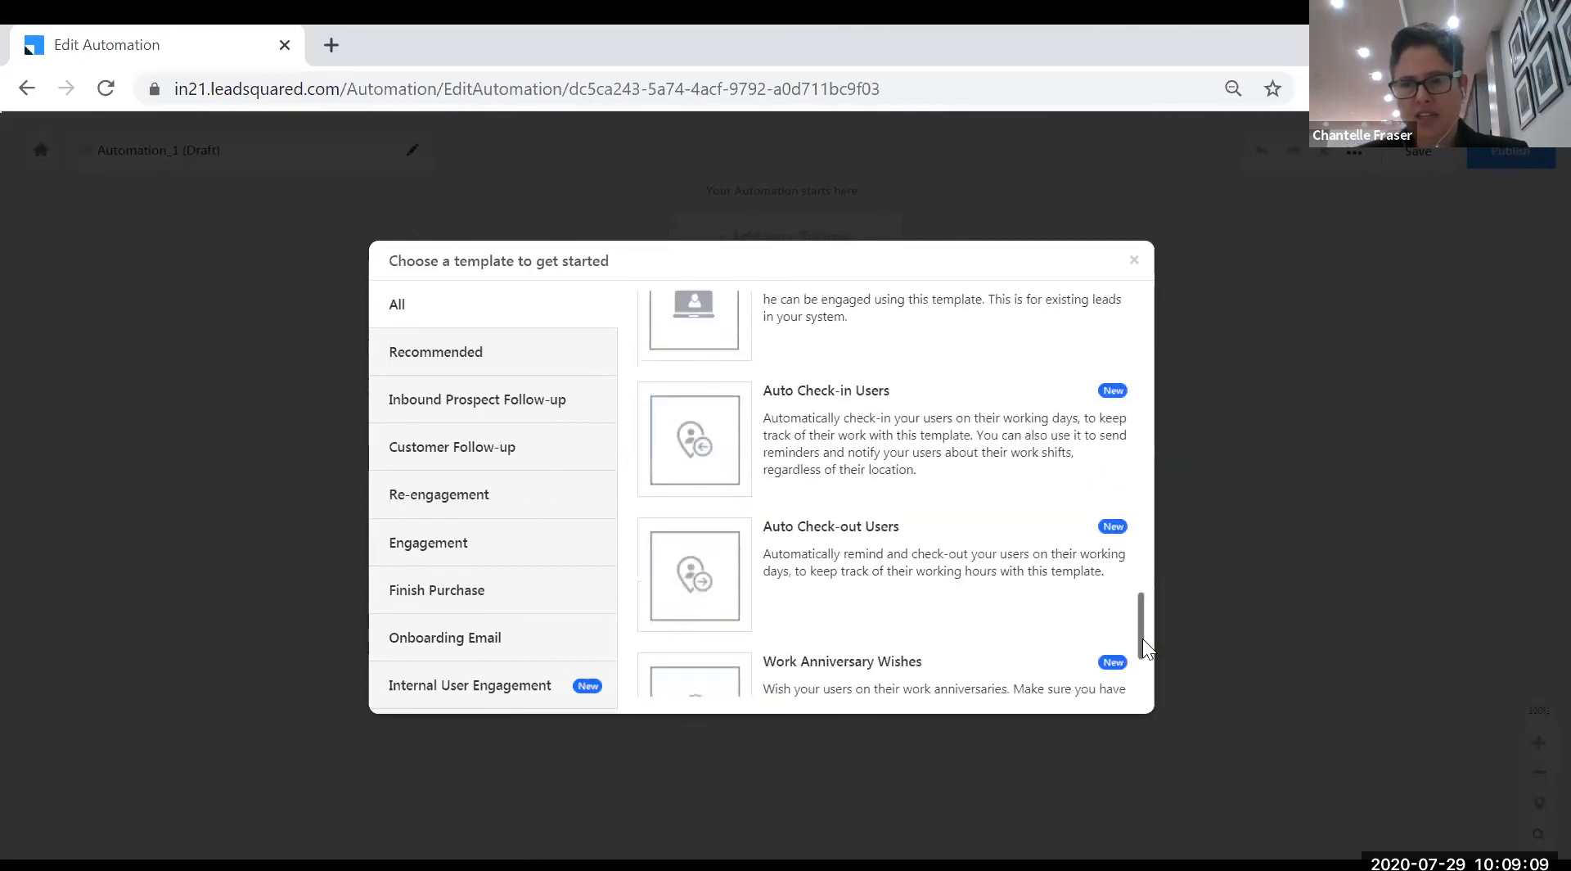
pyautogui.scroll(-1, 1146, 661)
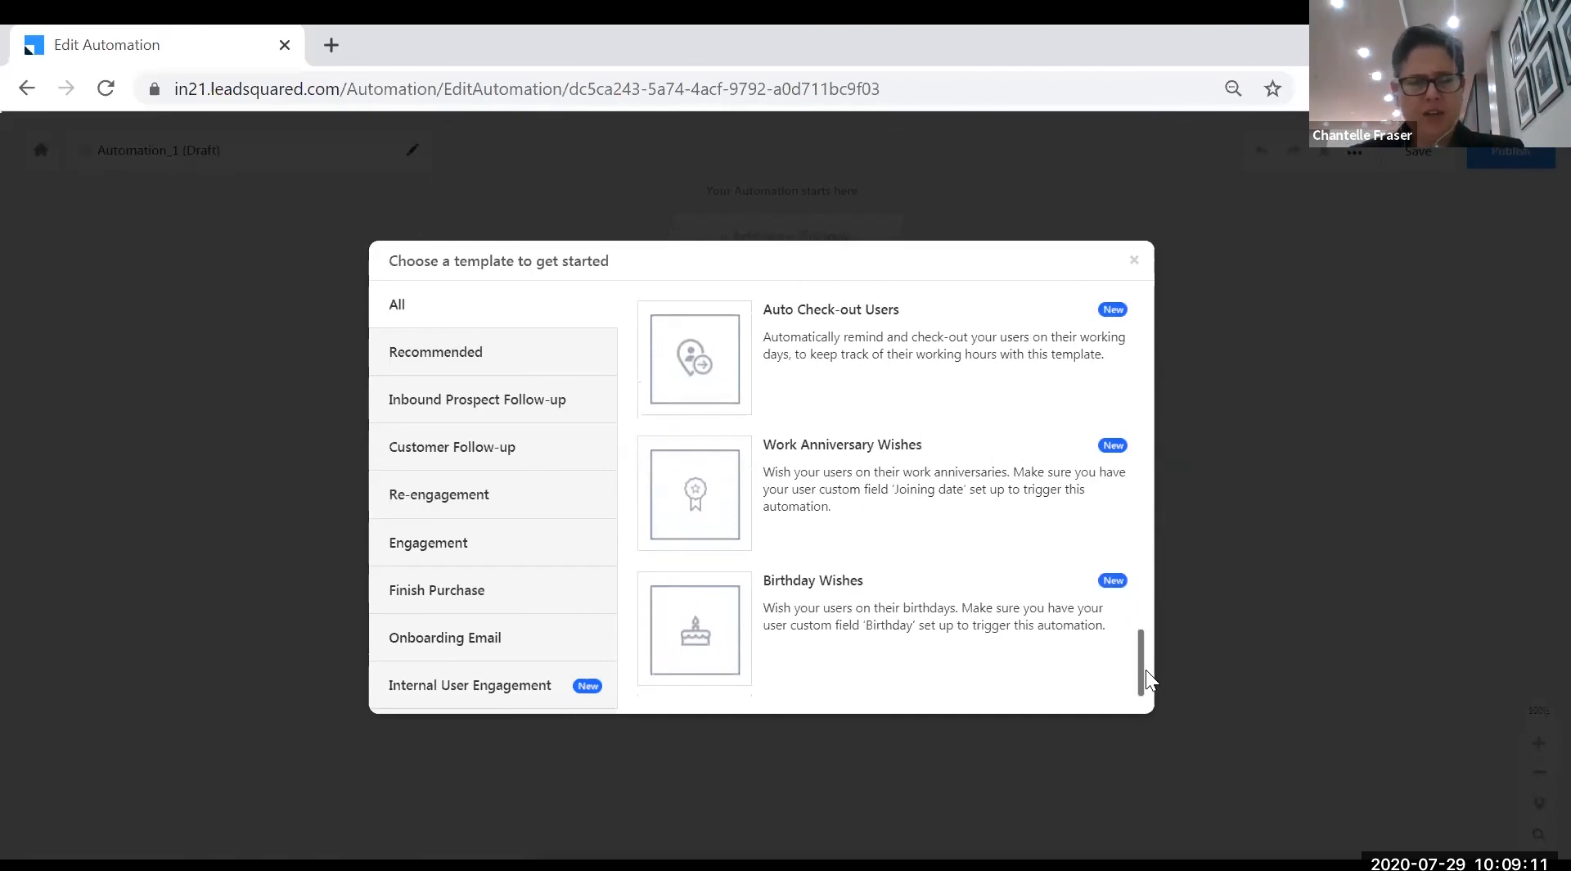
pyautogui.moveTo(1142, 680); pyautogui.dragTo(1133, 325)
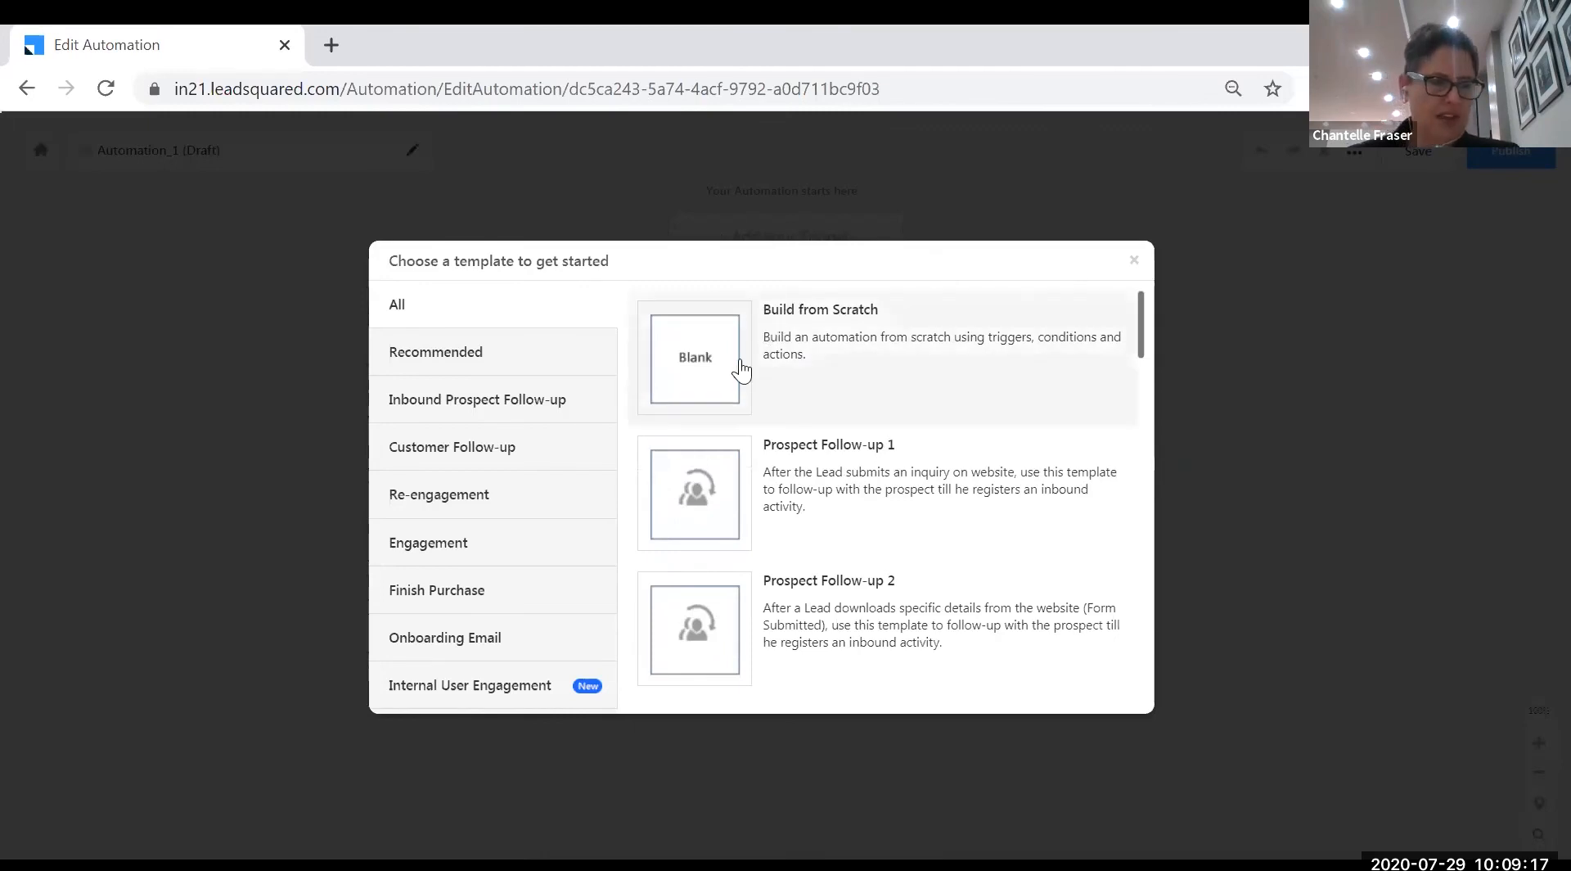
pyautogui.click(688, 368)
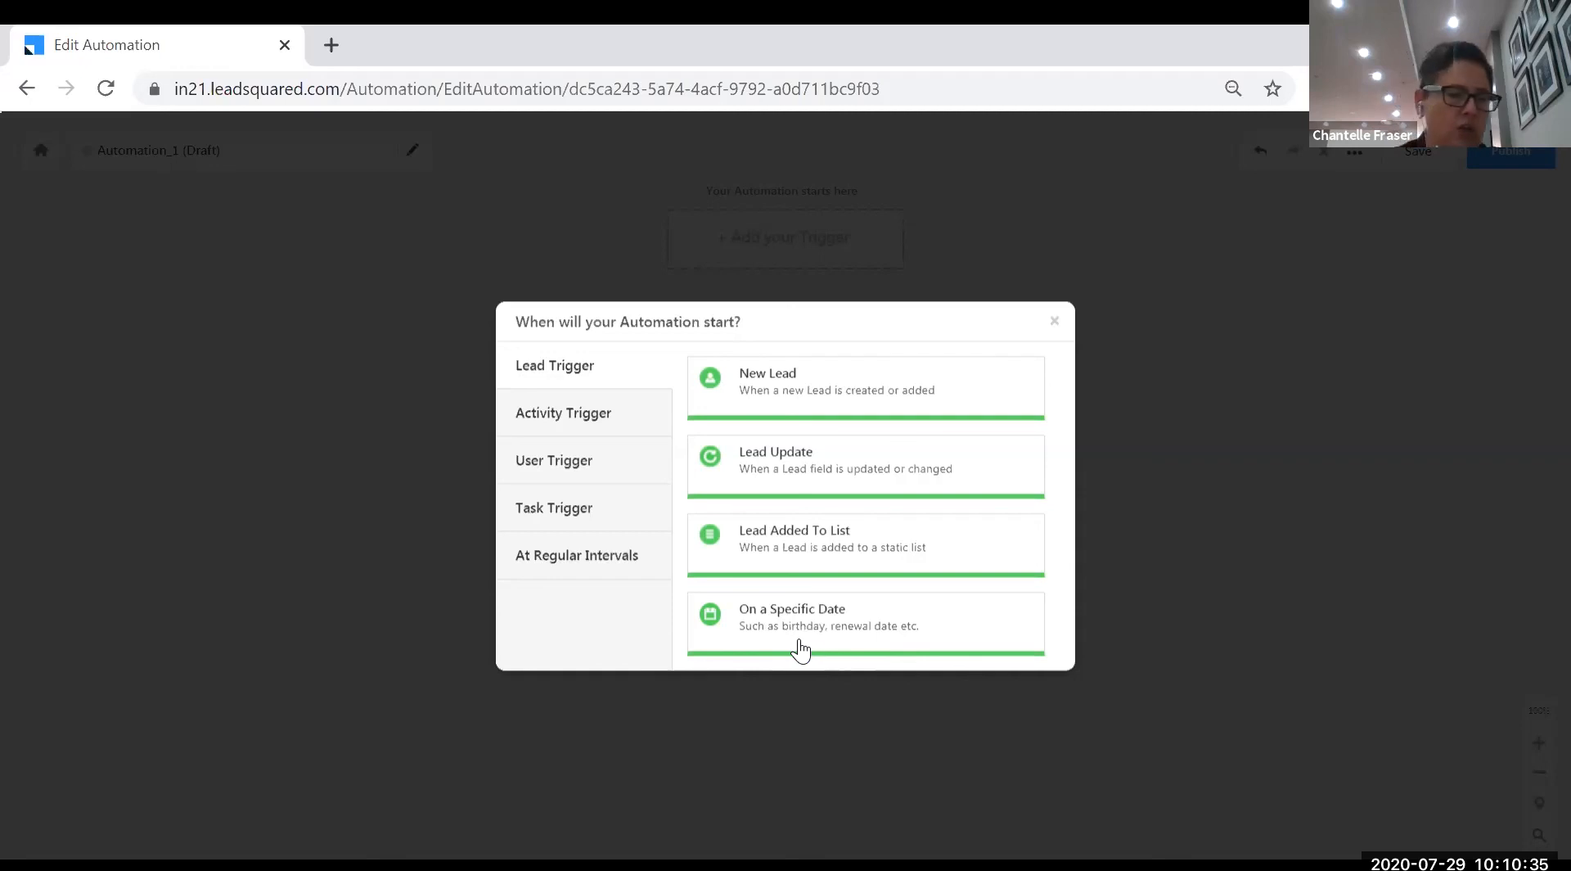
# - Switch the trigger picker to its Activity Trigger options
pyautogui.click(620, 426)
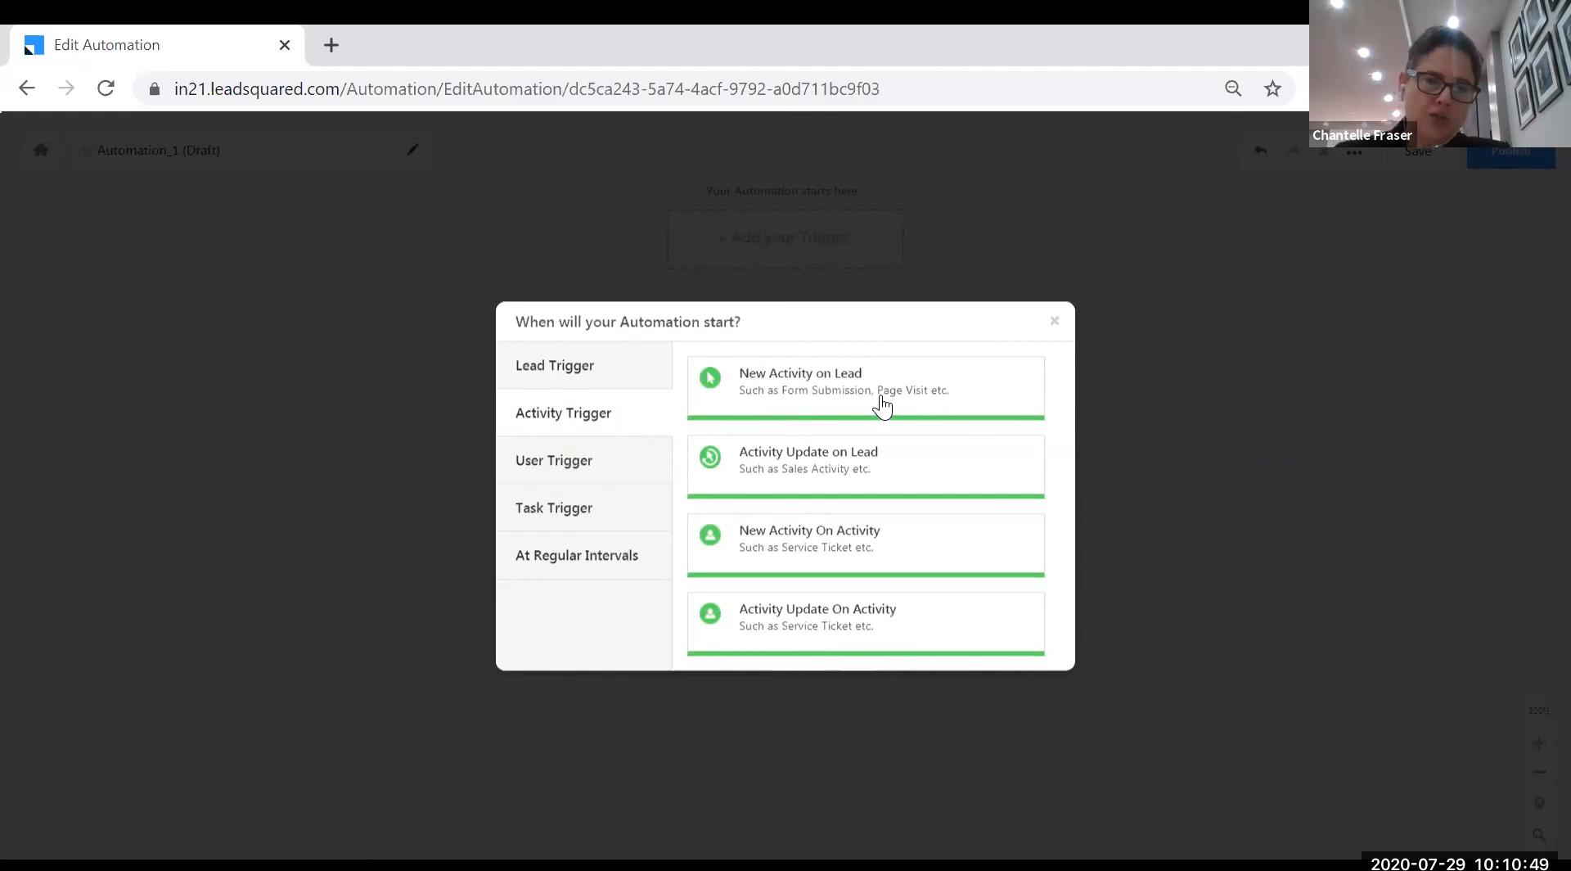
# - Discard the Activity Update on Lead trigger and start a second draft, Automation_2
pyautogui.click(905, 474)
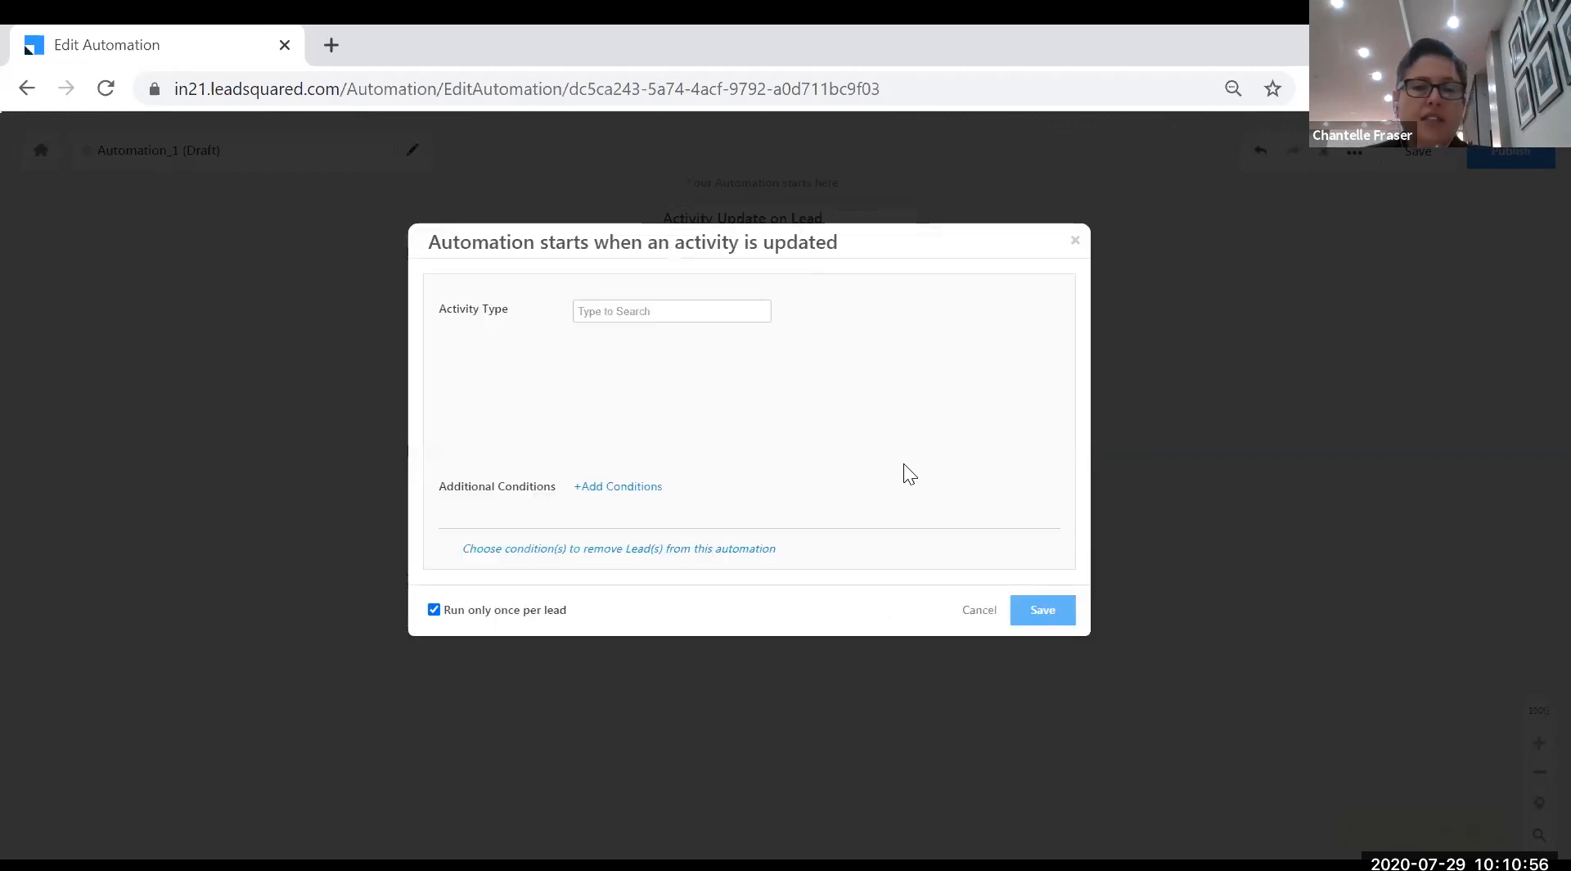
pyautogui.click(1073, 241)
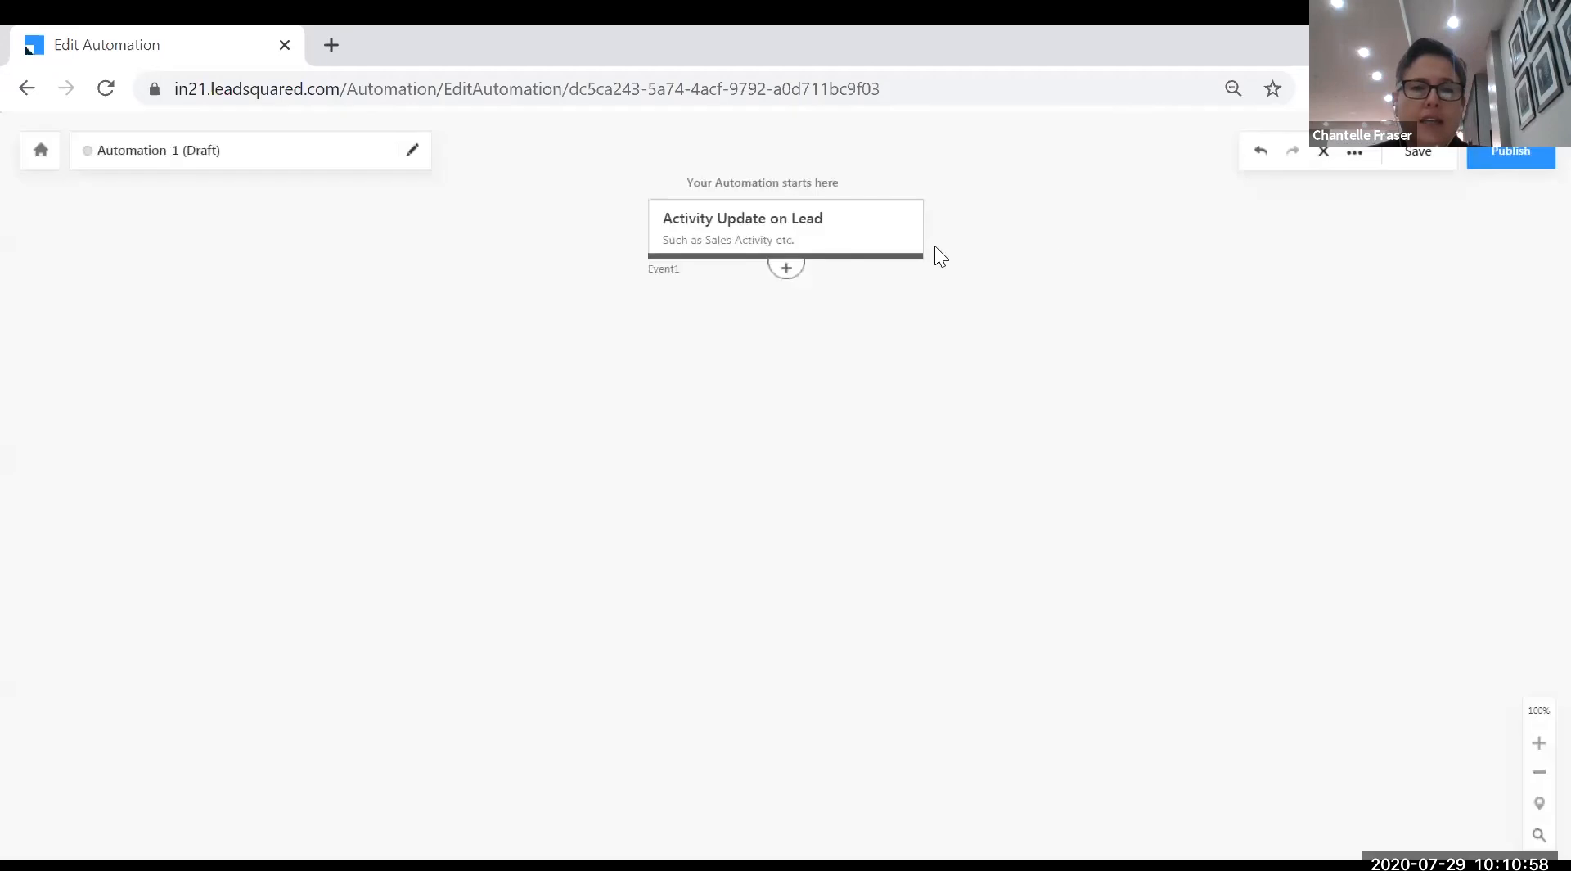
pyautogui.click(27, 89)
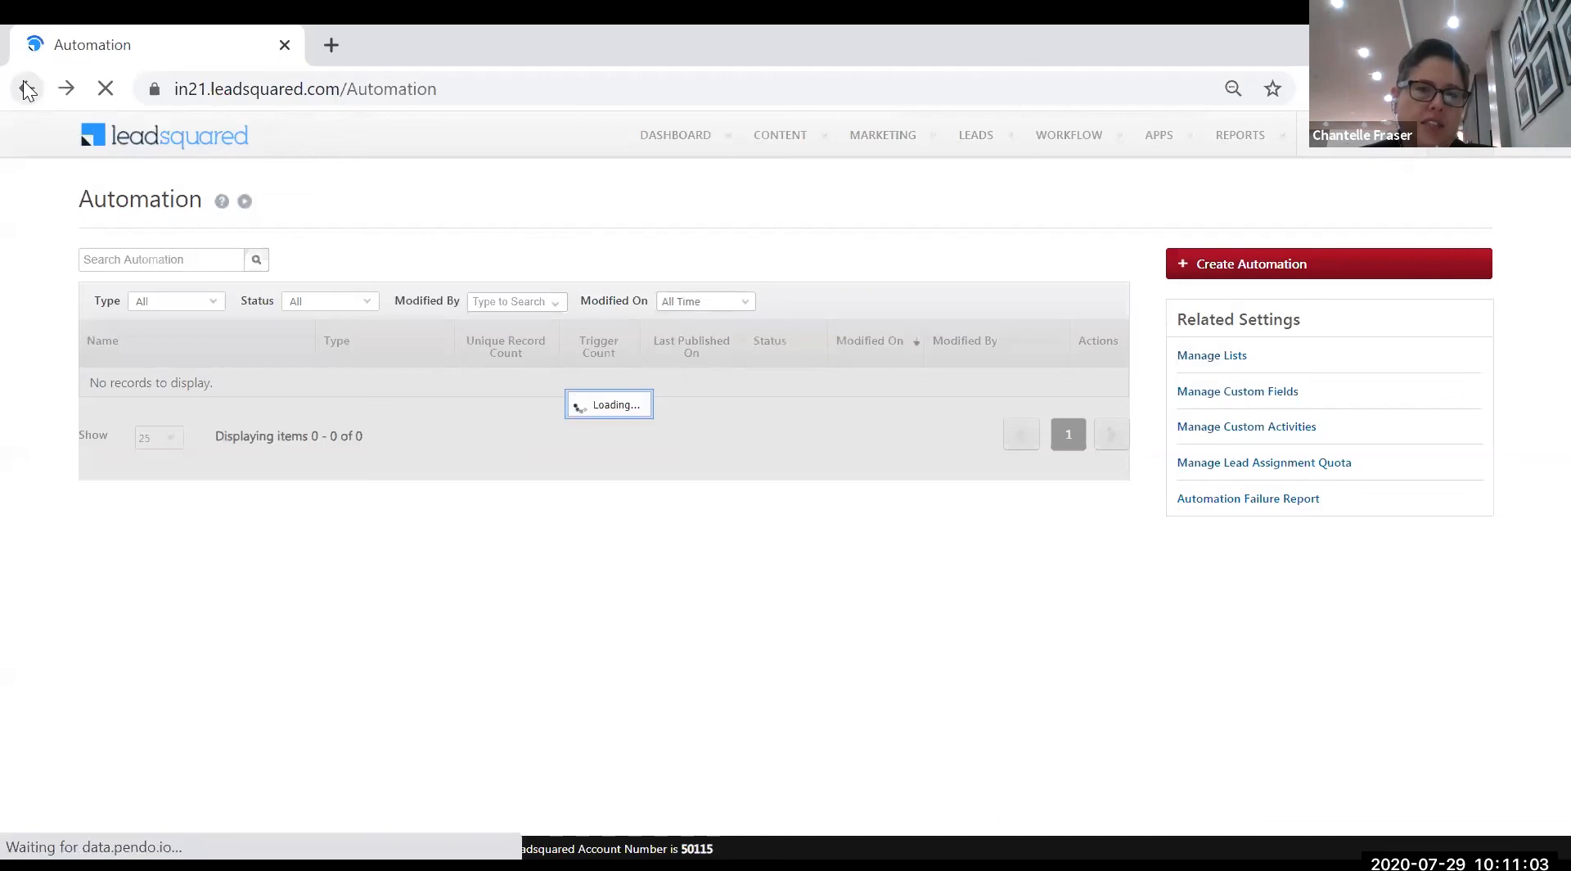
pyautogui.click(1258, 265)
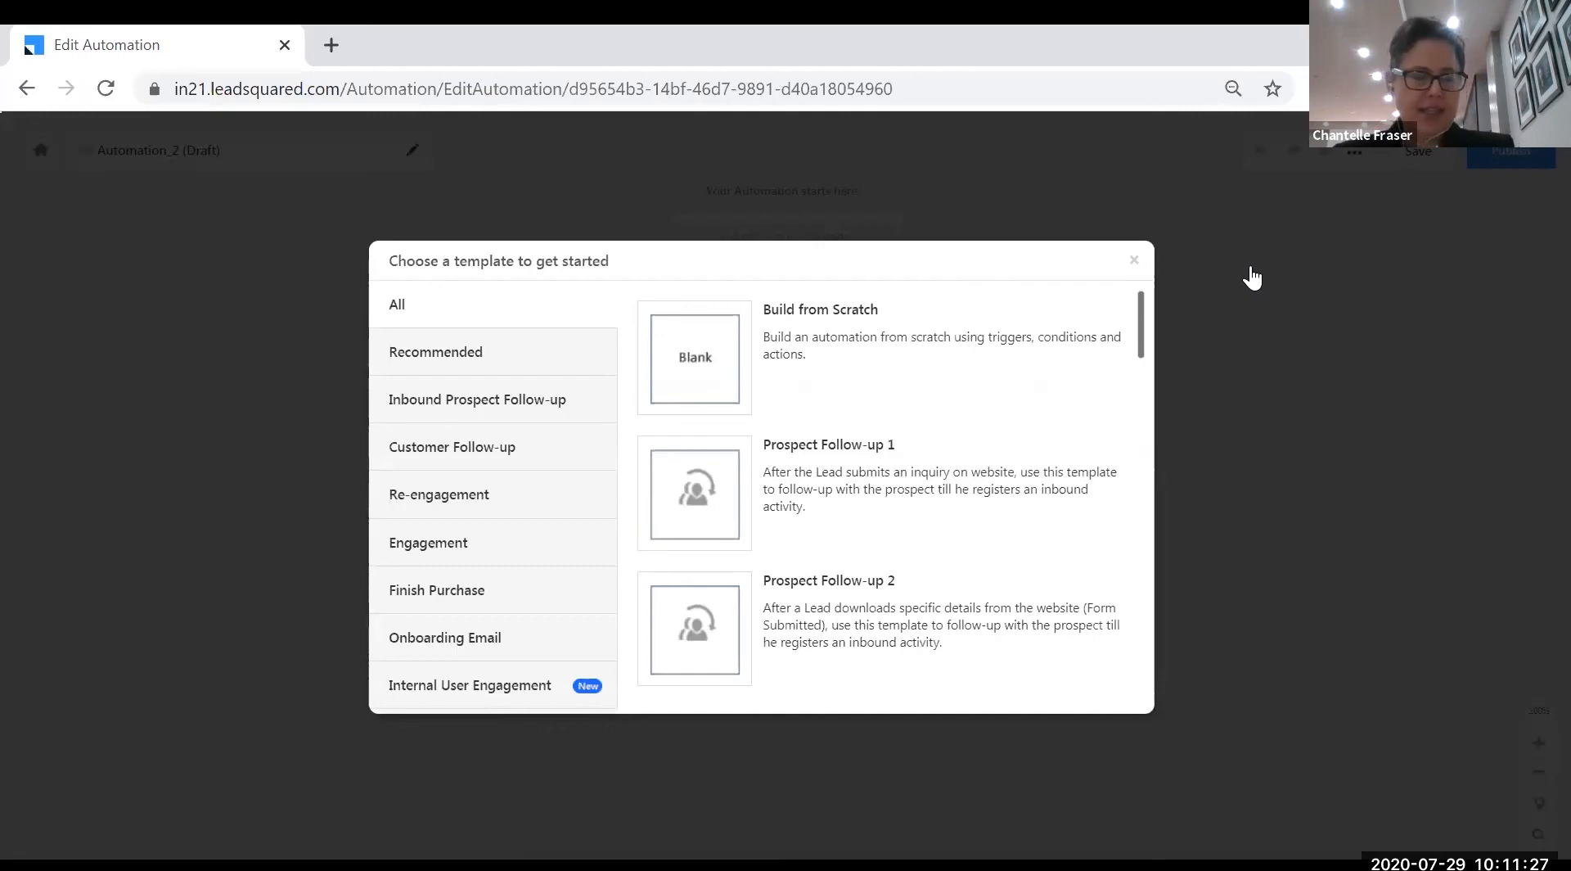
# - Start Automation_2 from scratch and set its trigger to New Lead
pyautogui.click(804, 343)
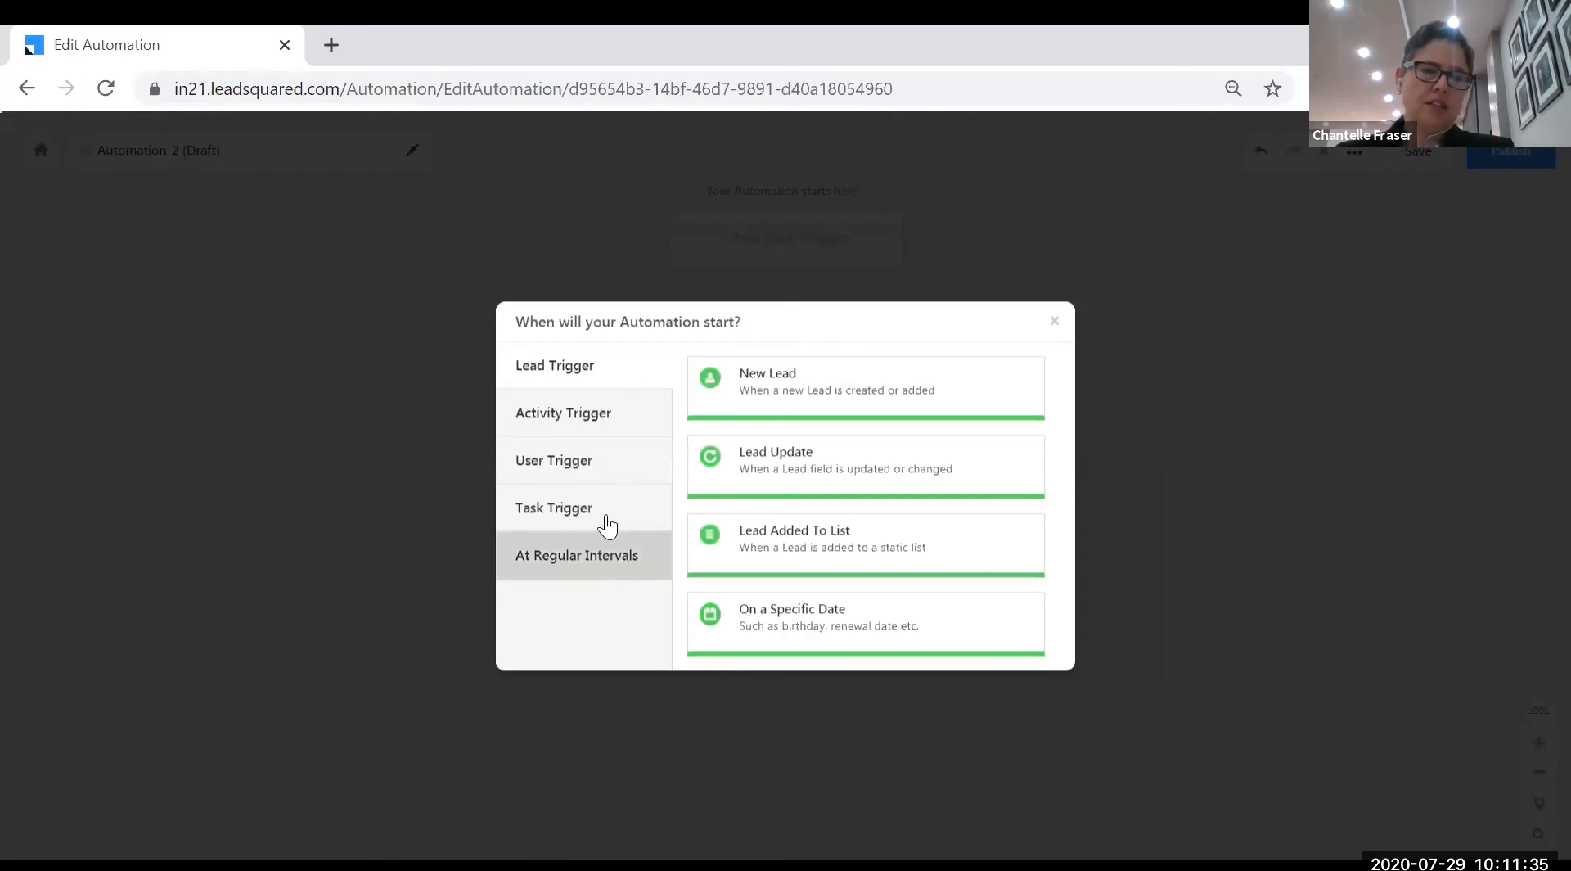
pyautogui.click(616, 474)
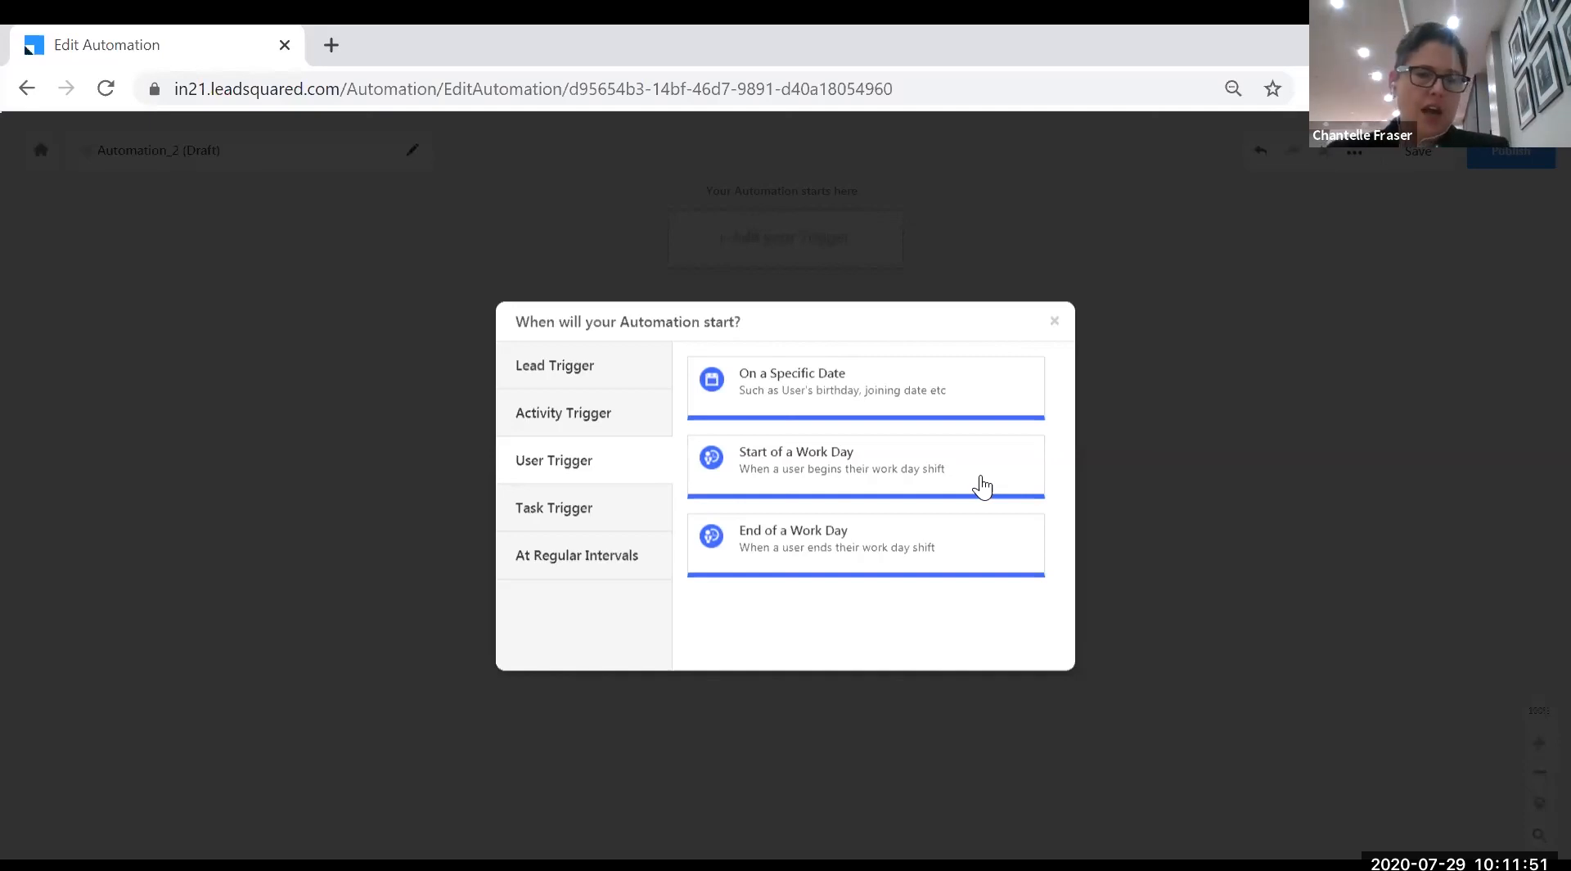
pyautogui.click(632, 570)
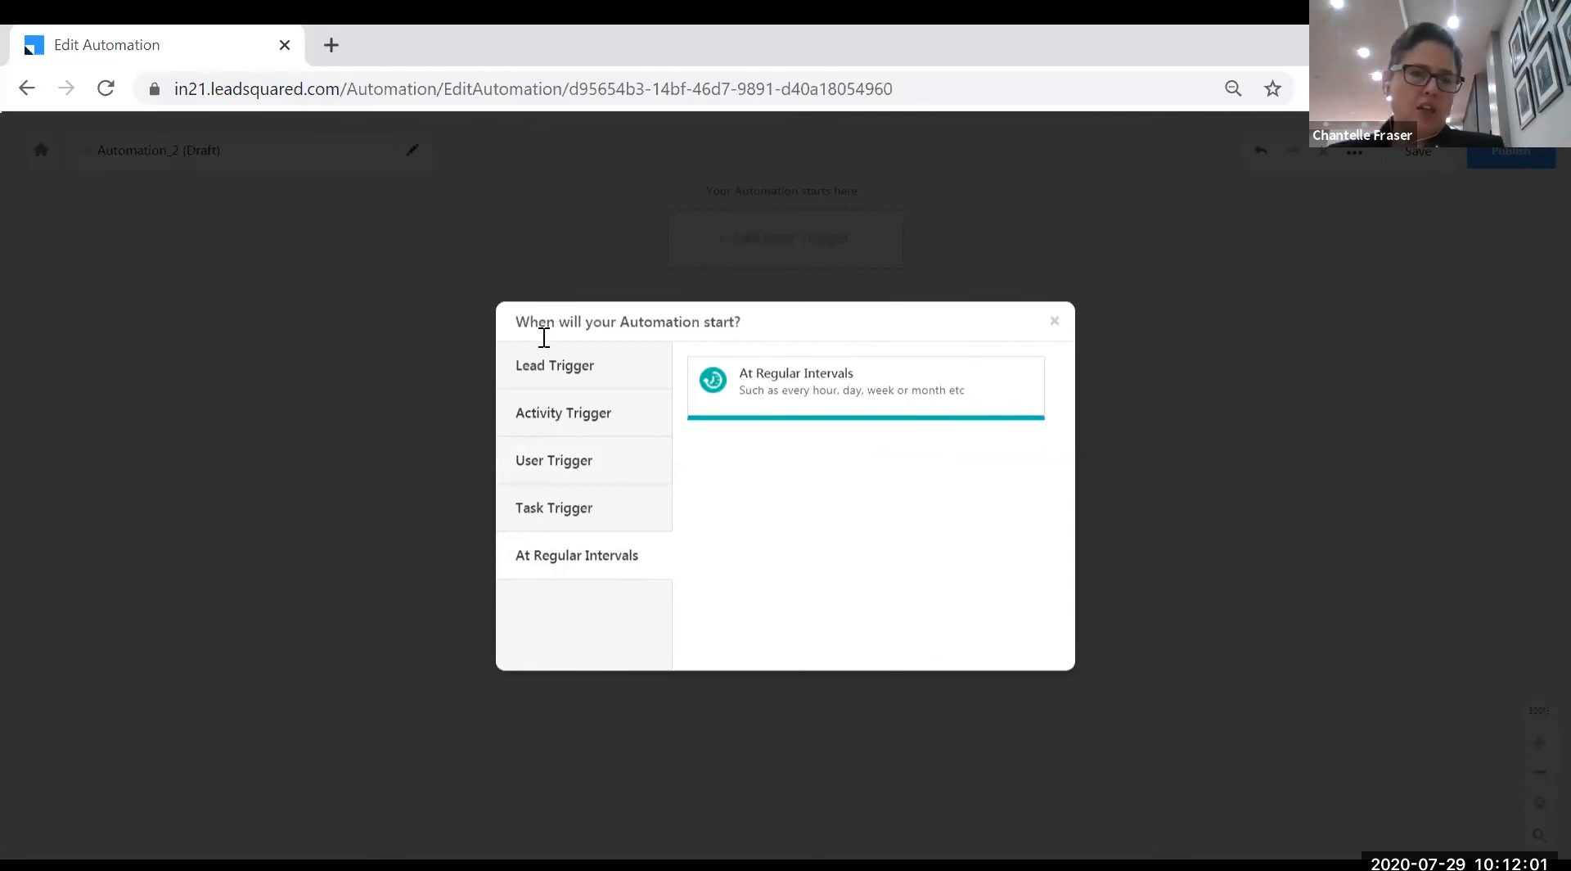
pyautogui.click(597, 369)
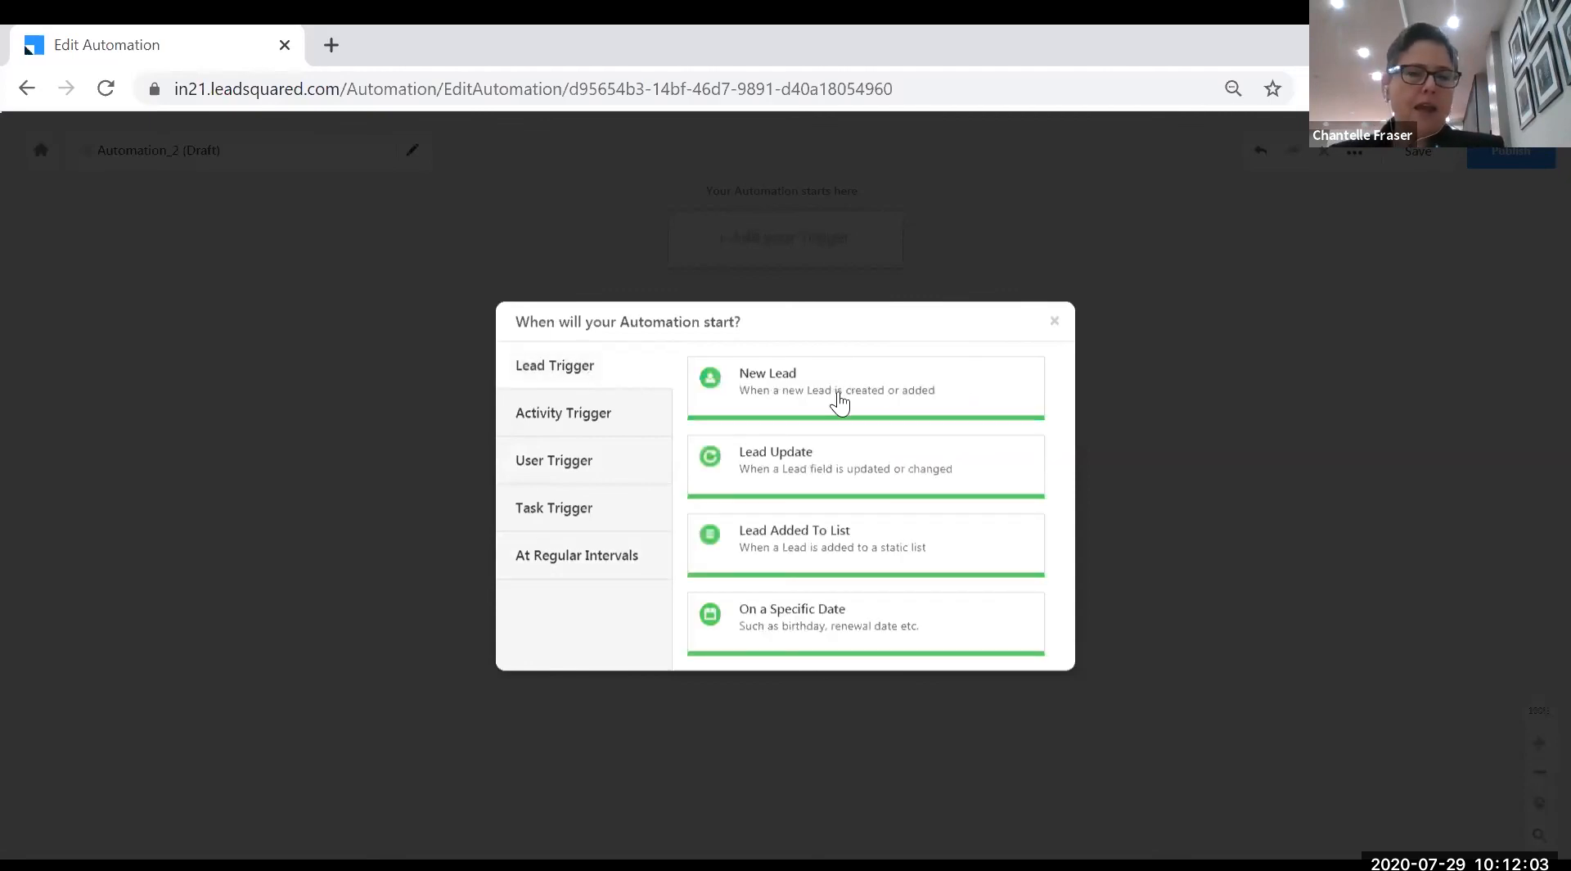
pyautogui.click(882, 372)
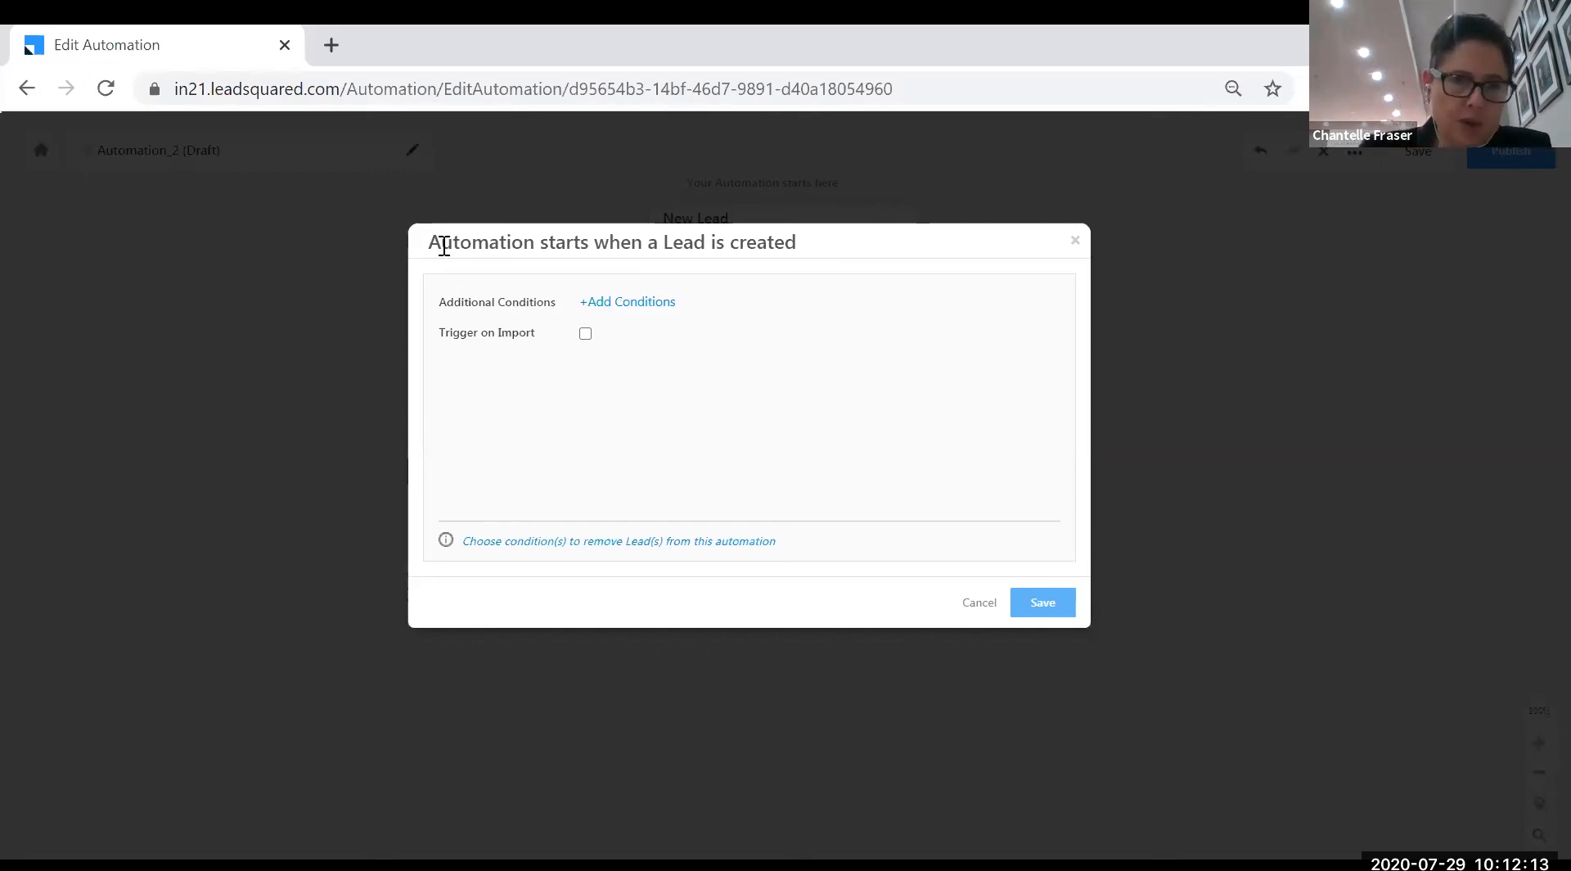
# - Limit the New Lead trigger to Form Submitted on Website for the New Hero Sign Ups page, and save
pyautogui.click(632, 303)
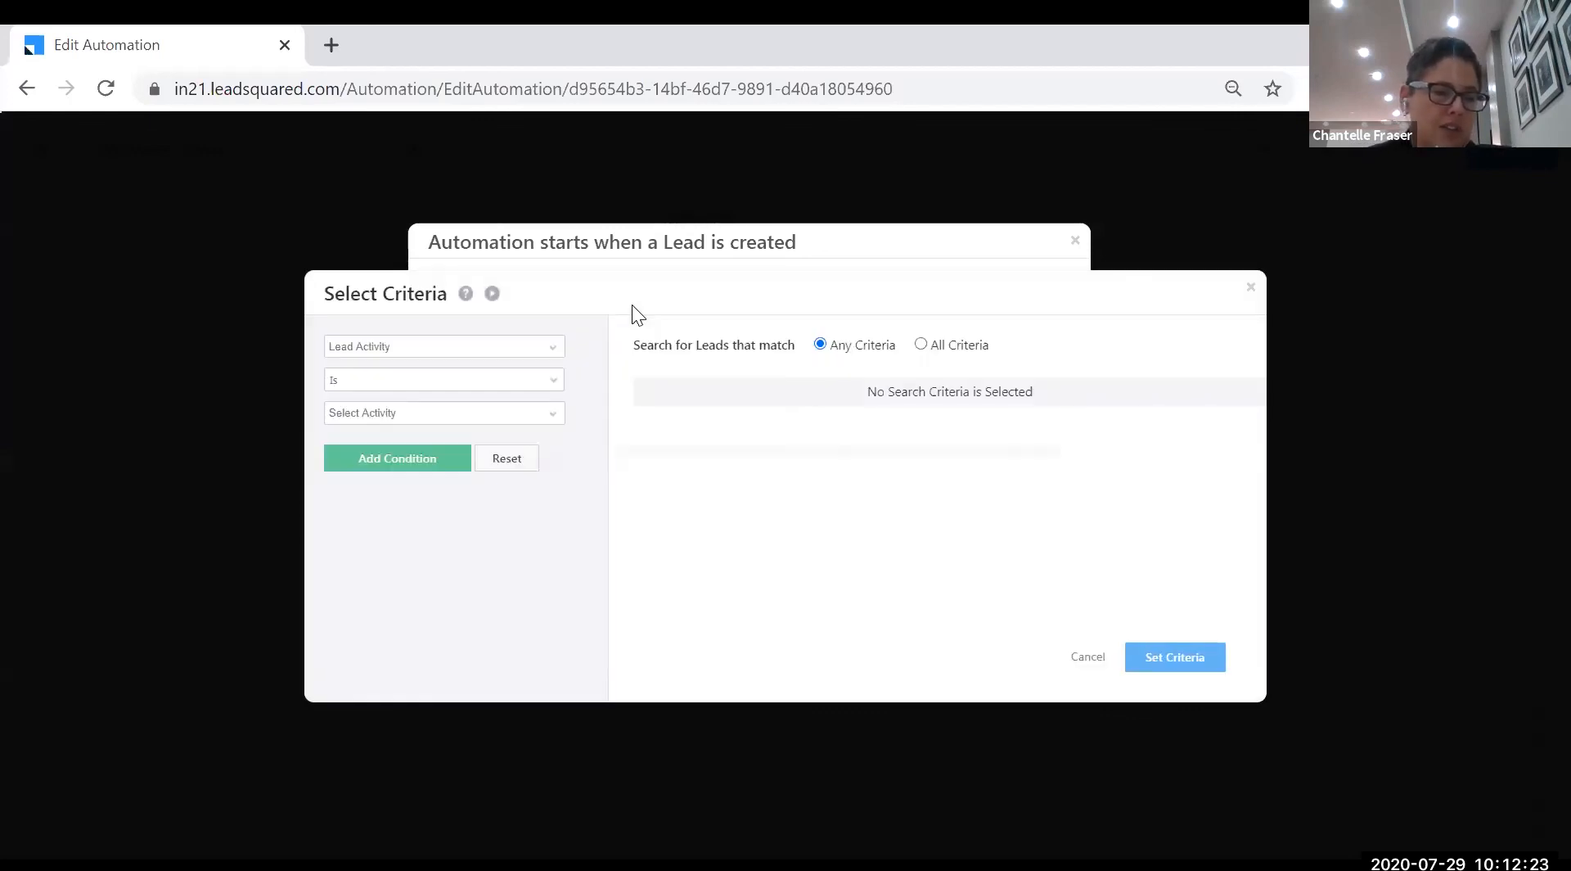
pyautogui.click(555, 423)
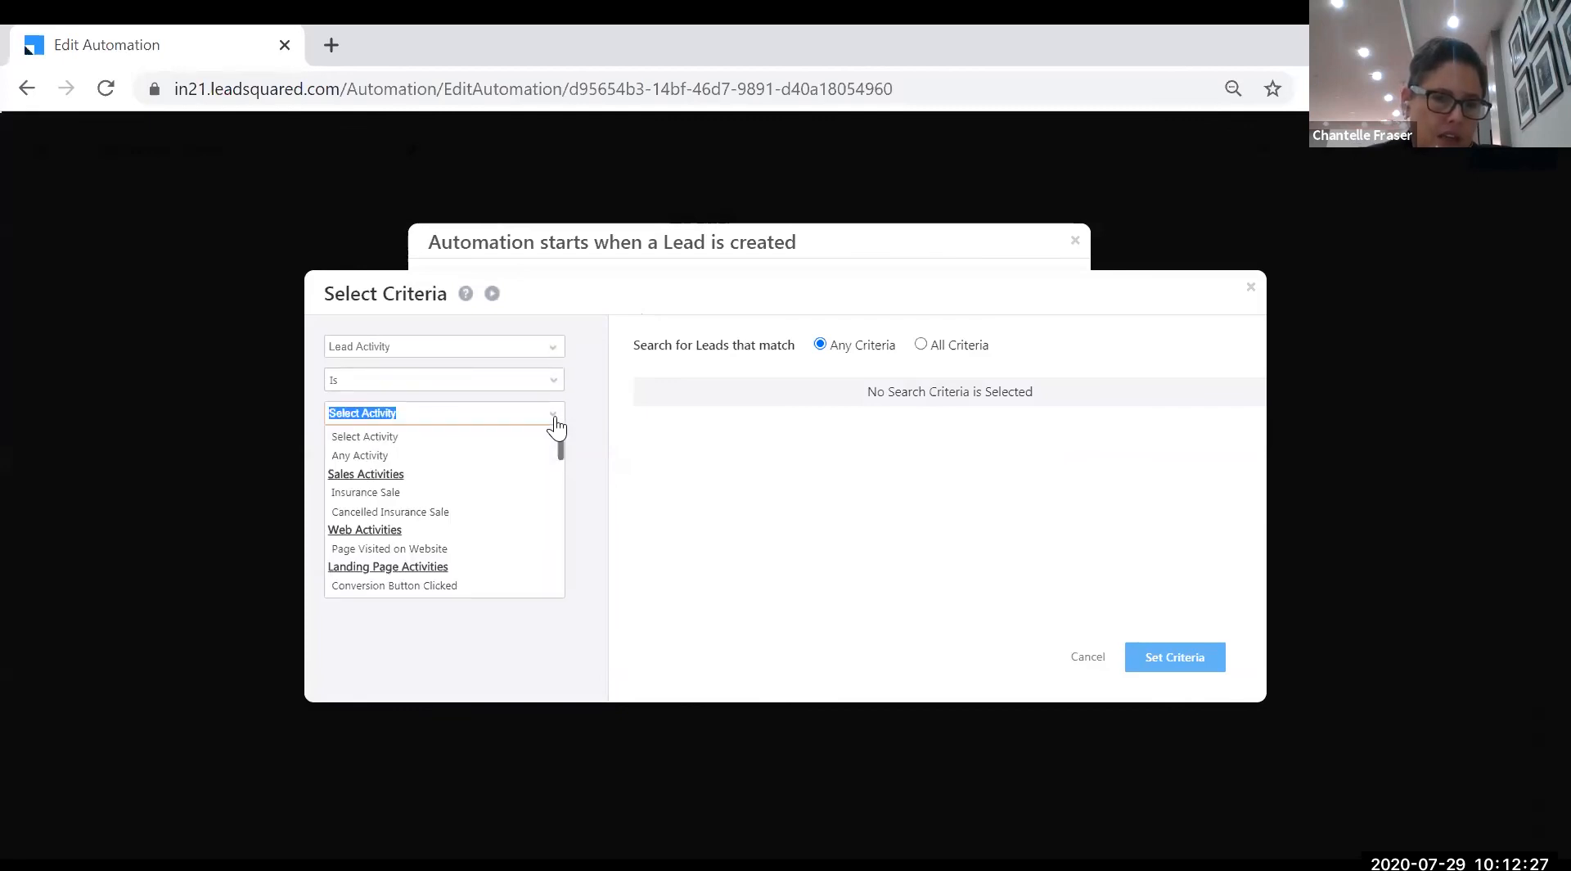
pyautogui.scroll(-2, 507, 514)
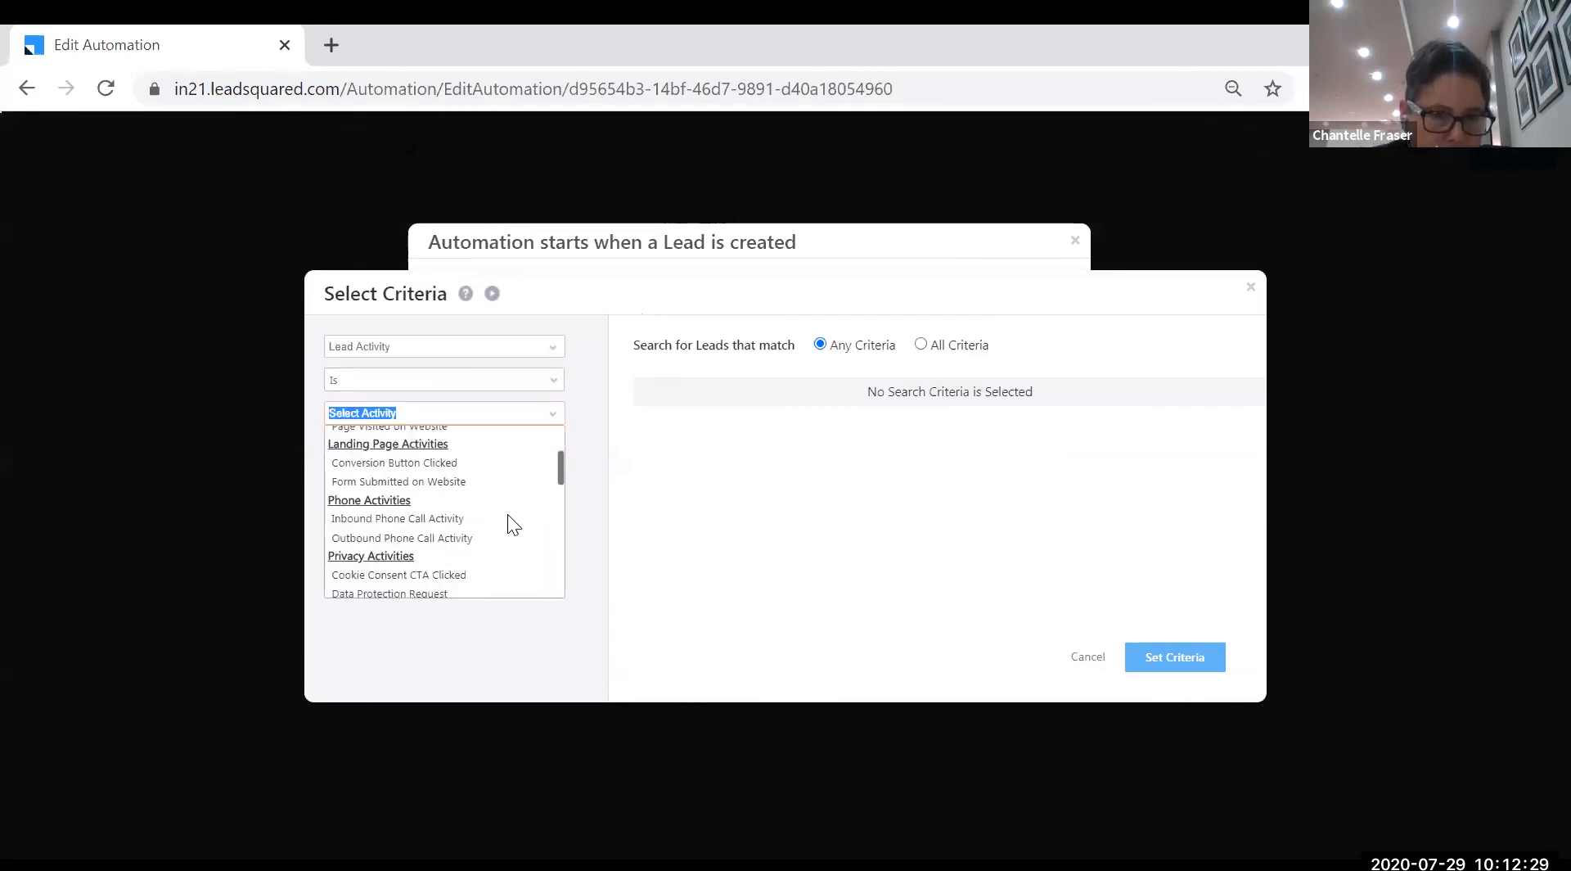
pyautogui.click(368, 481)
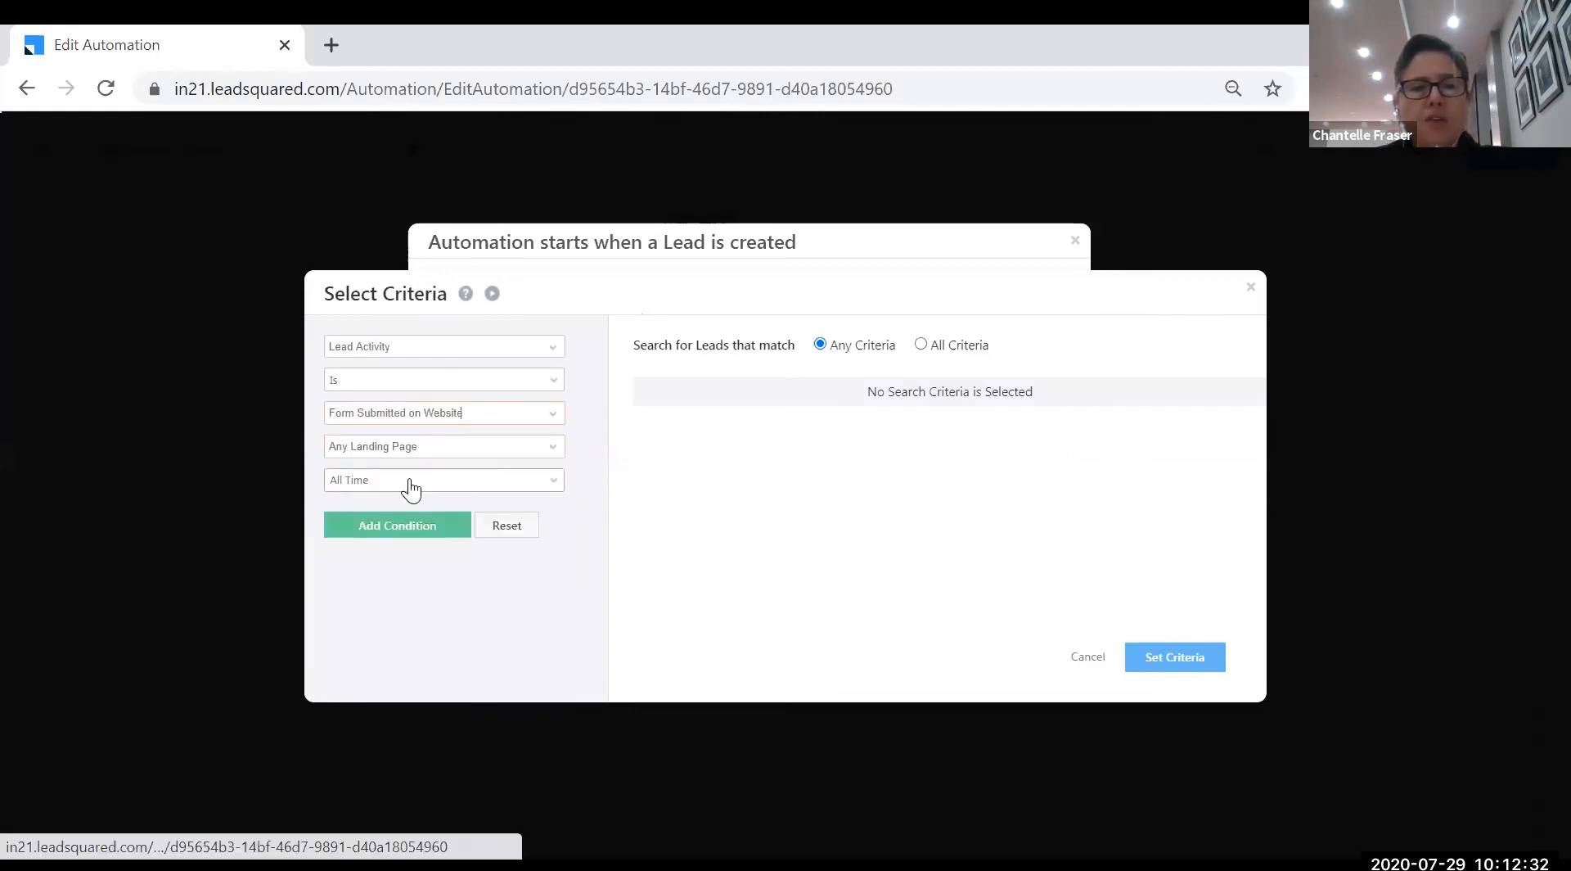
pyautogui.click(557, 455)
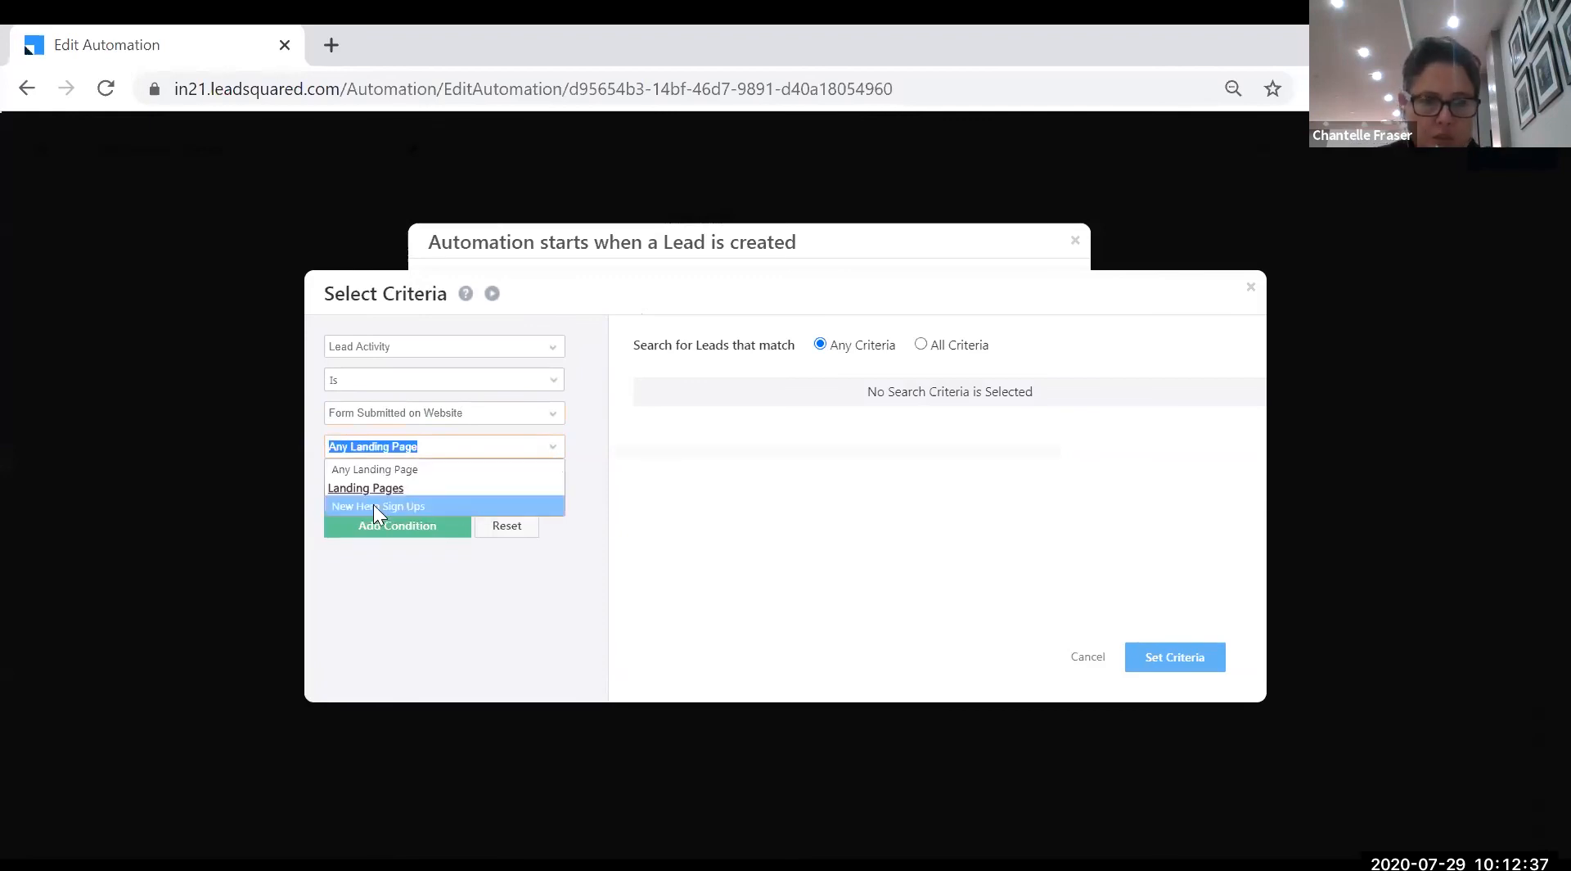
pyautogui.click(343, 507)
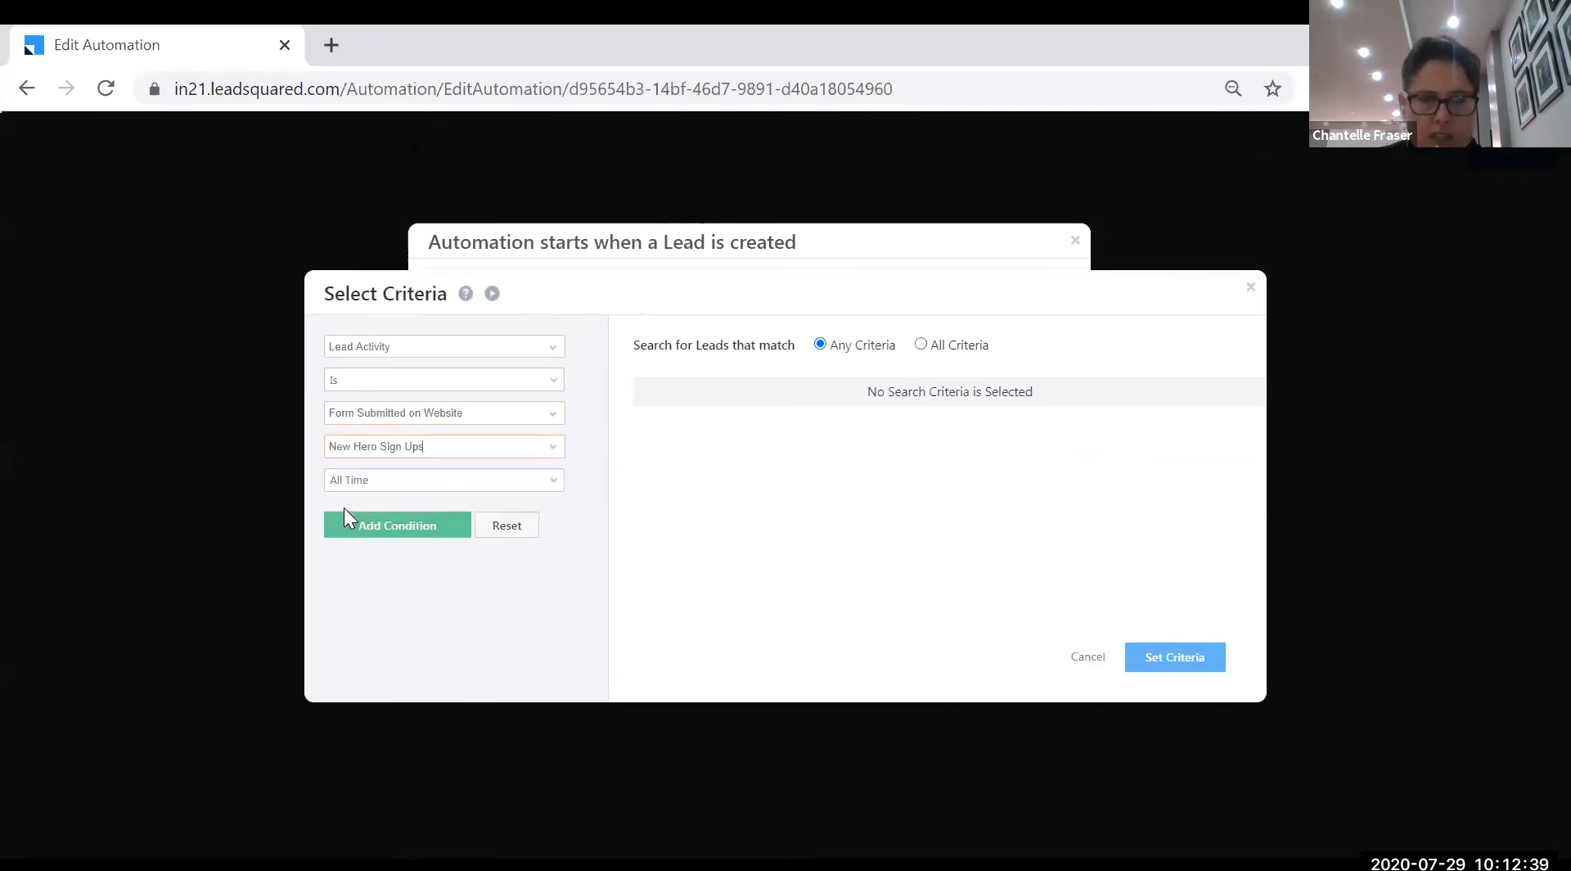
pyautogui.click(398, 527)
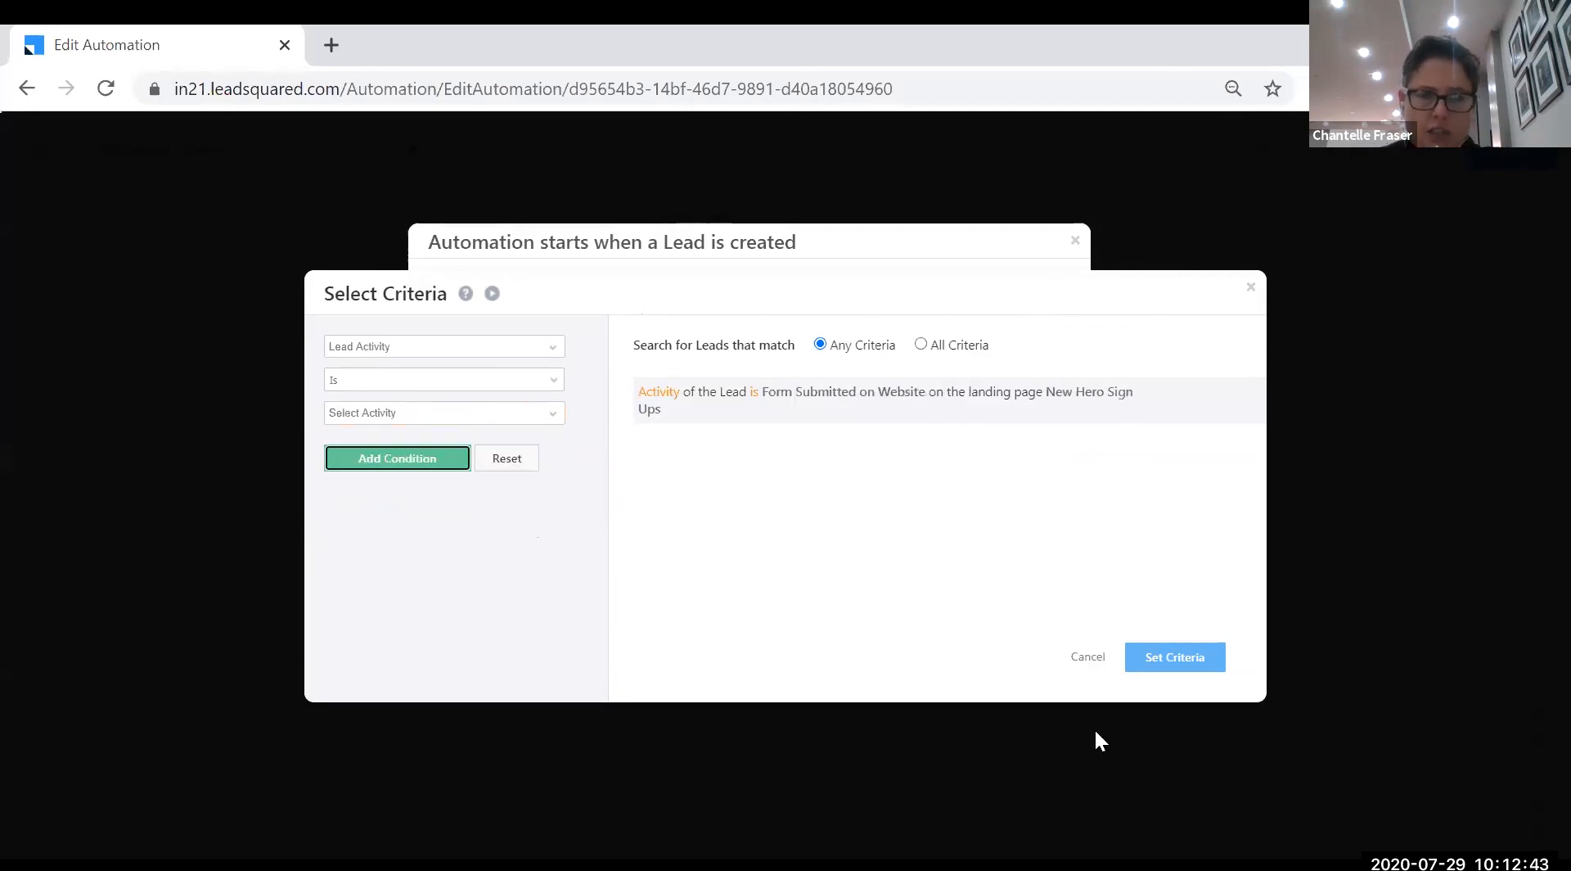
pyautogui.click(1187, 663)
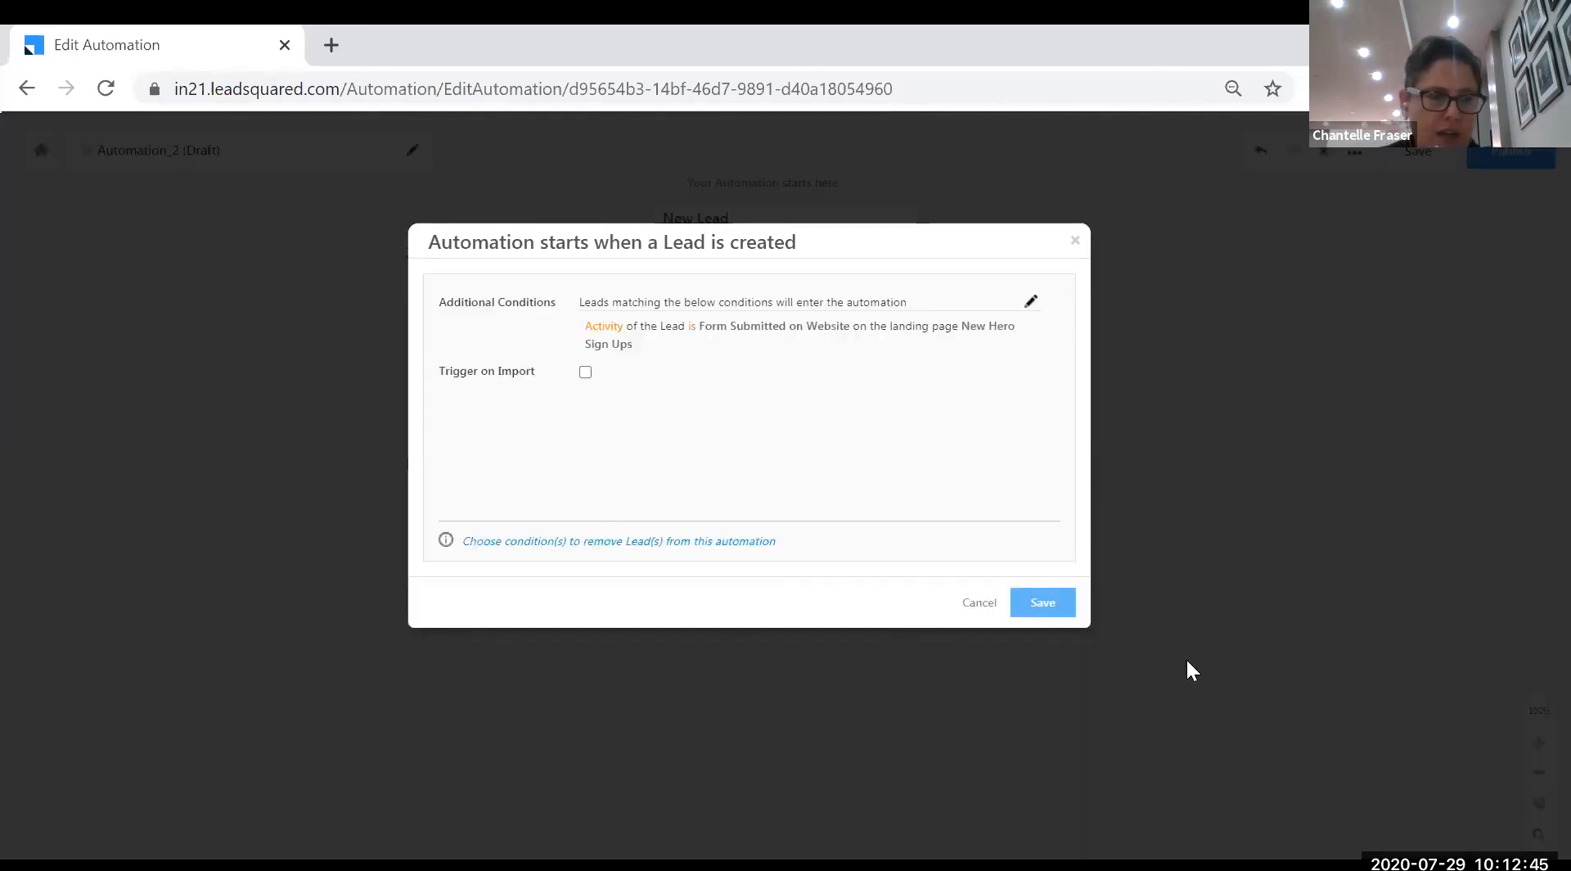
pyautogui.click(1043, 606)
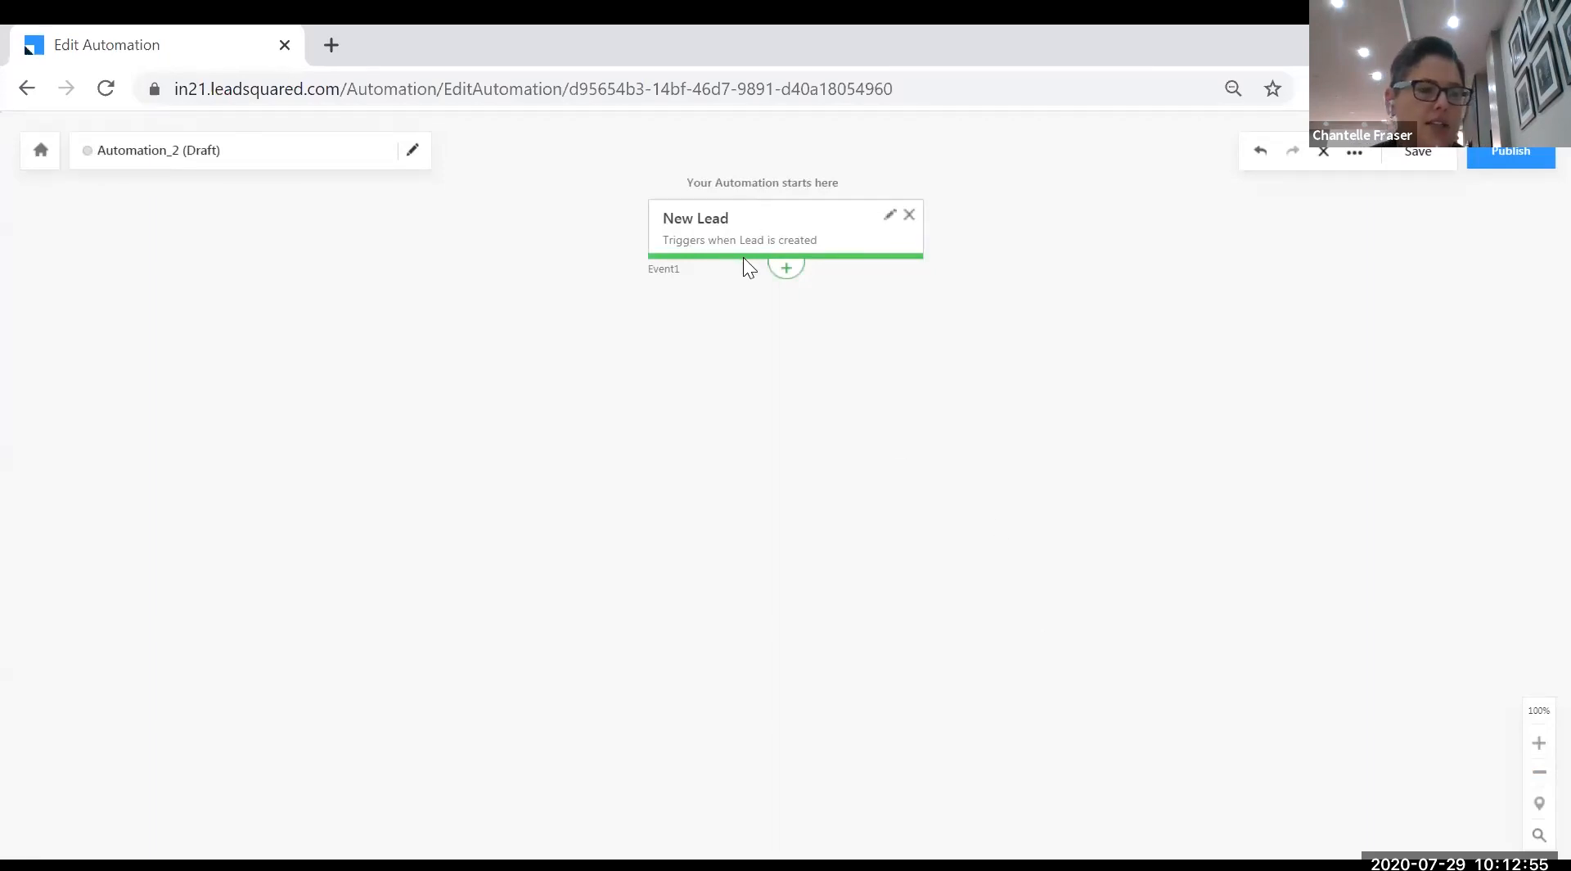
# - Add a Wait step of 10 Minute(s) after New Lead and save it
pyautogui.click(788, 274)
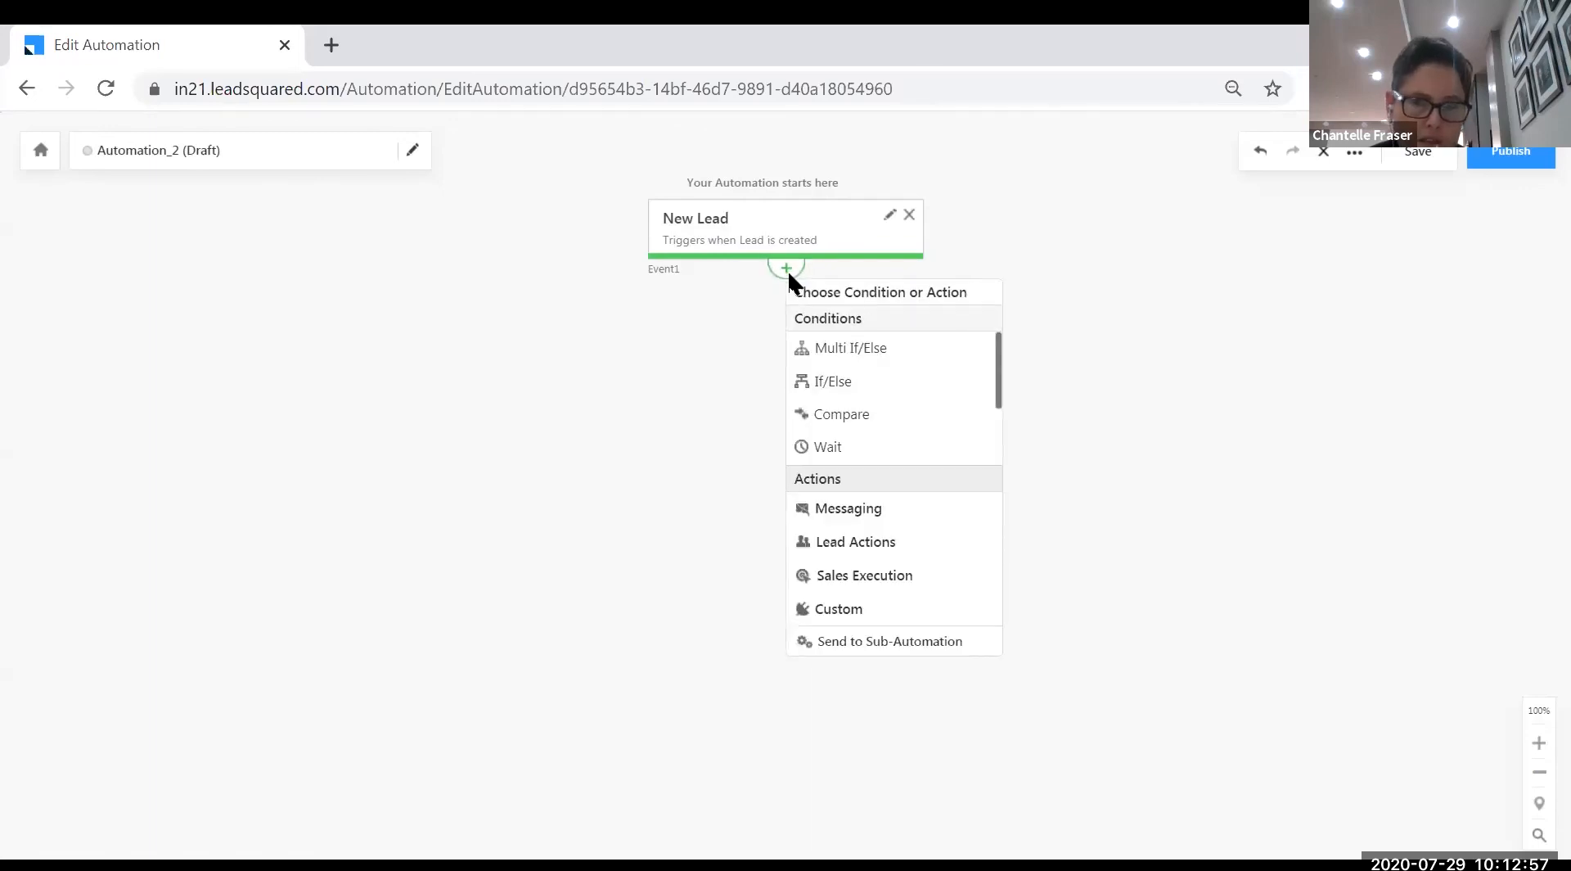
pyautogui.click(843, 460)
pyautogui.moveTo(640, 446); pyautogui.dragTo(589, 446)
pyautogui.write('10')
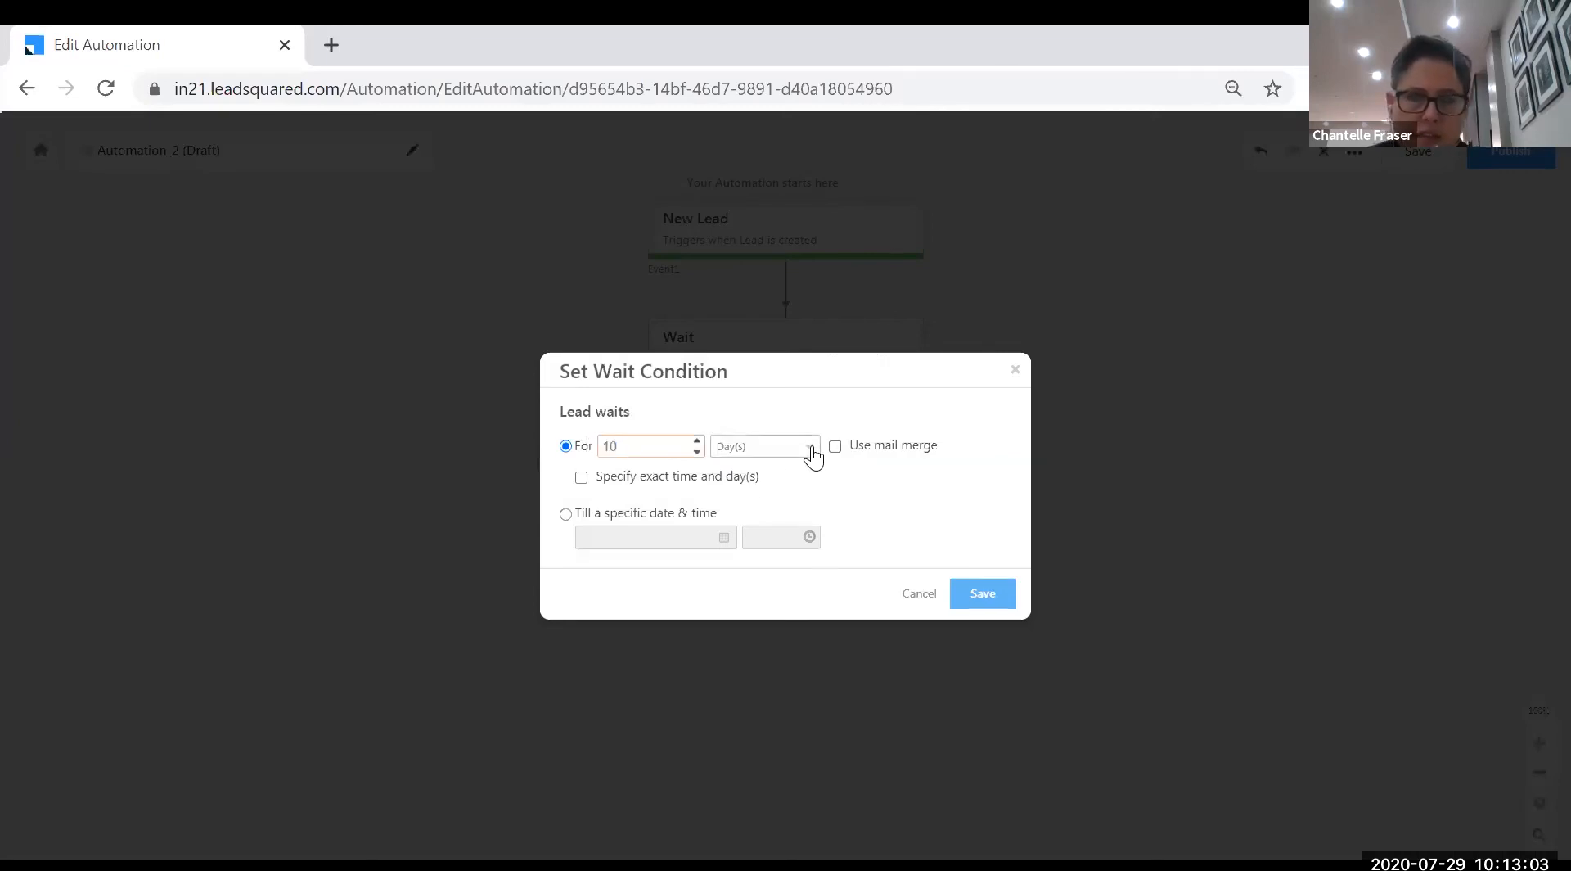
pyautogui.click(769, 448)
pyautogui.click(760, 471)
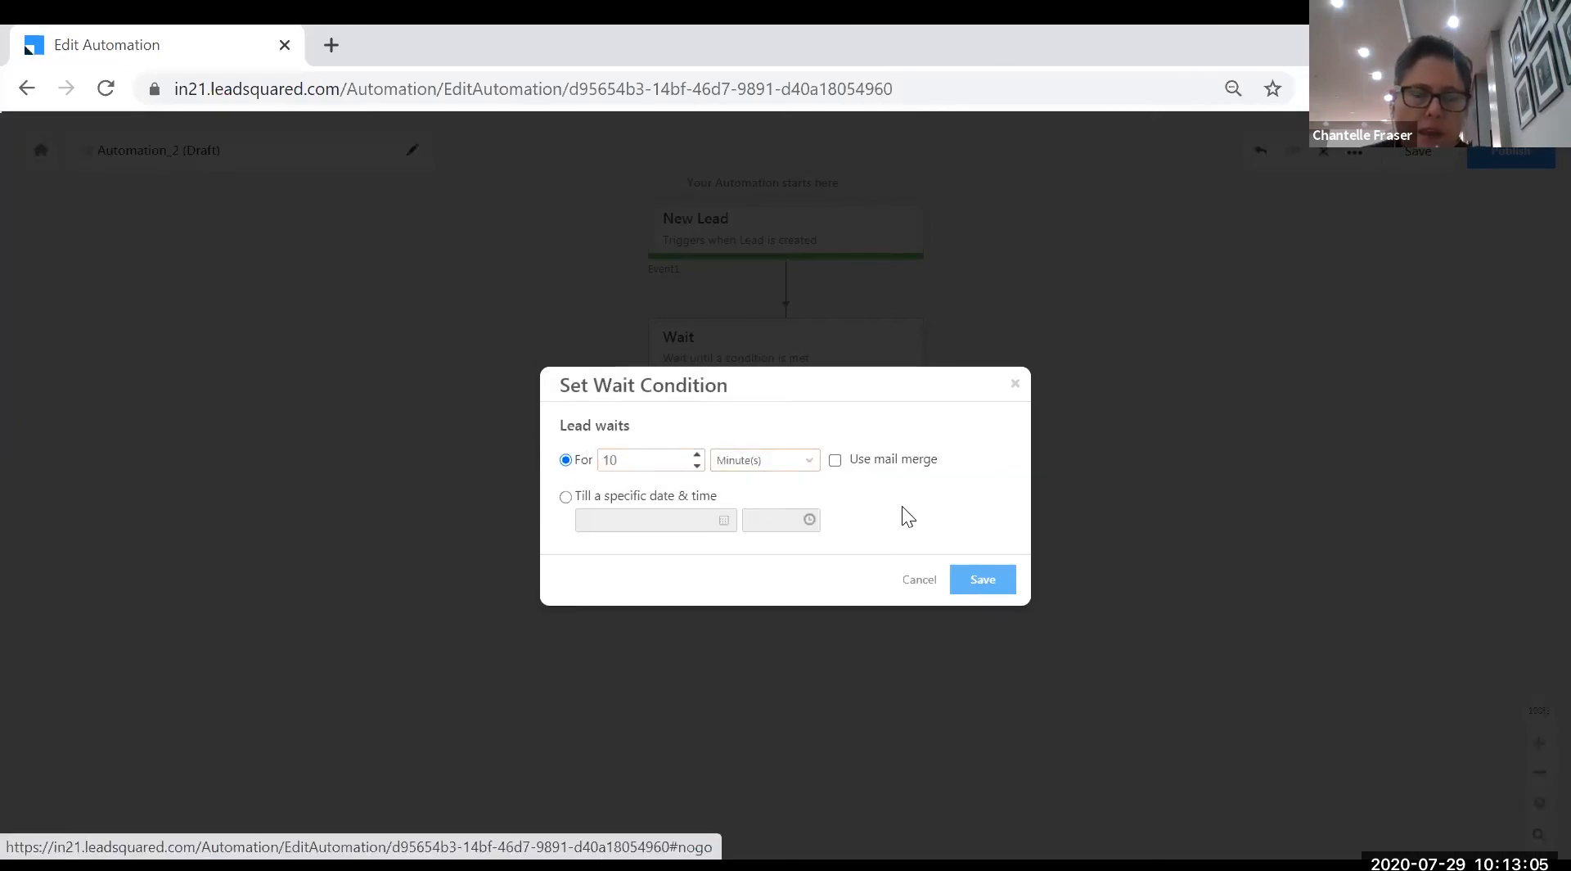
pyautogui.click(986, 591)
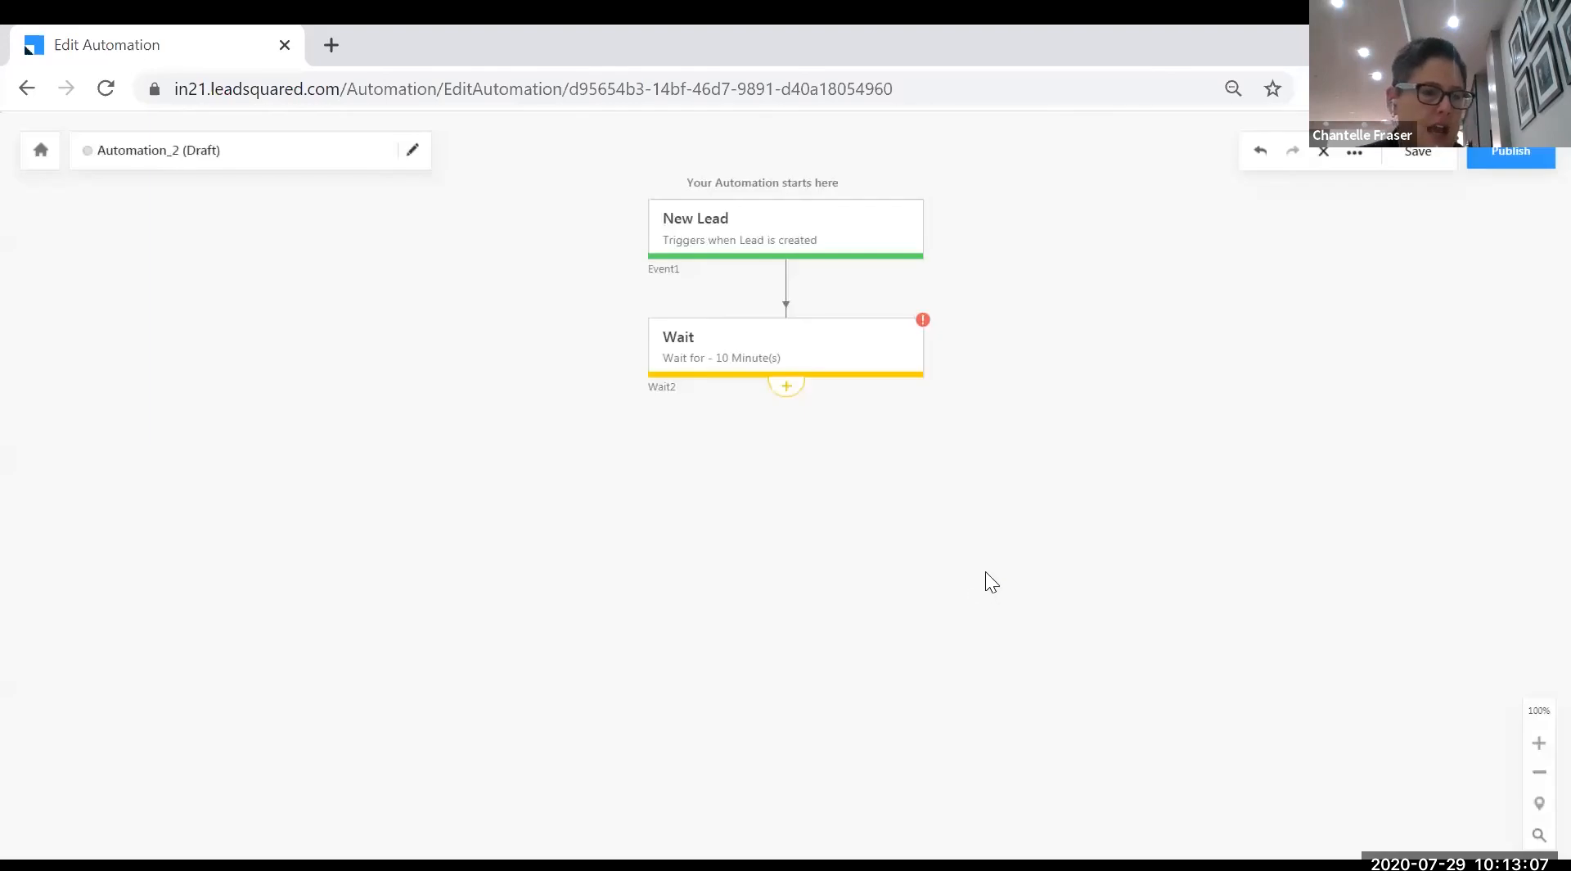
# - Add a Send Email step after the wait, copying the Welcome Aboard Heroes sent campaign
pyautogui.click(791, 396)
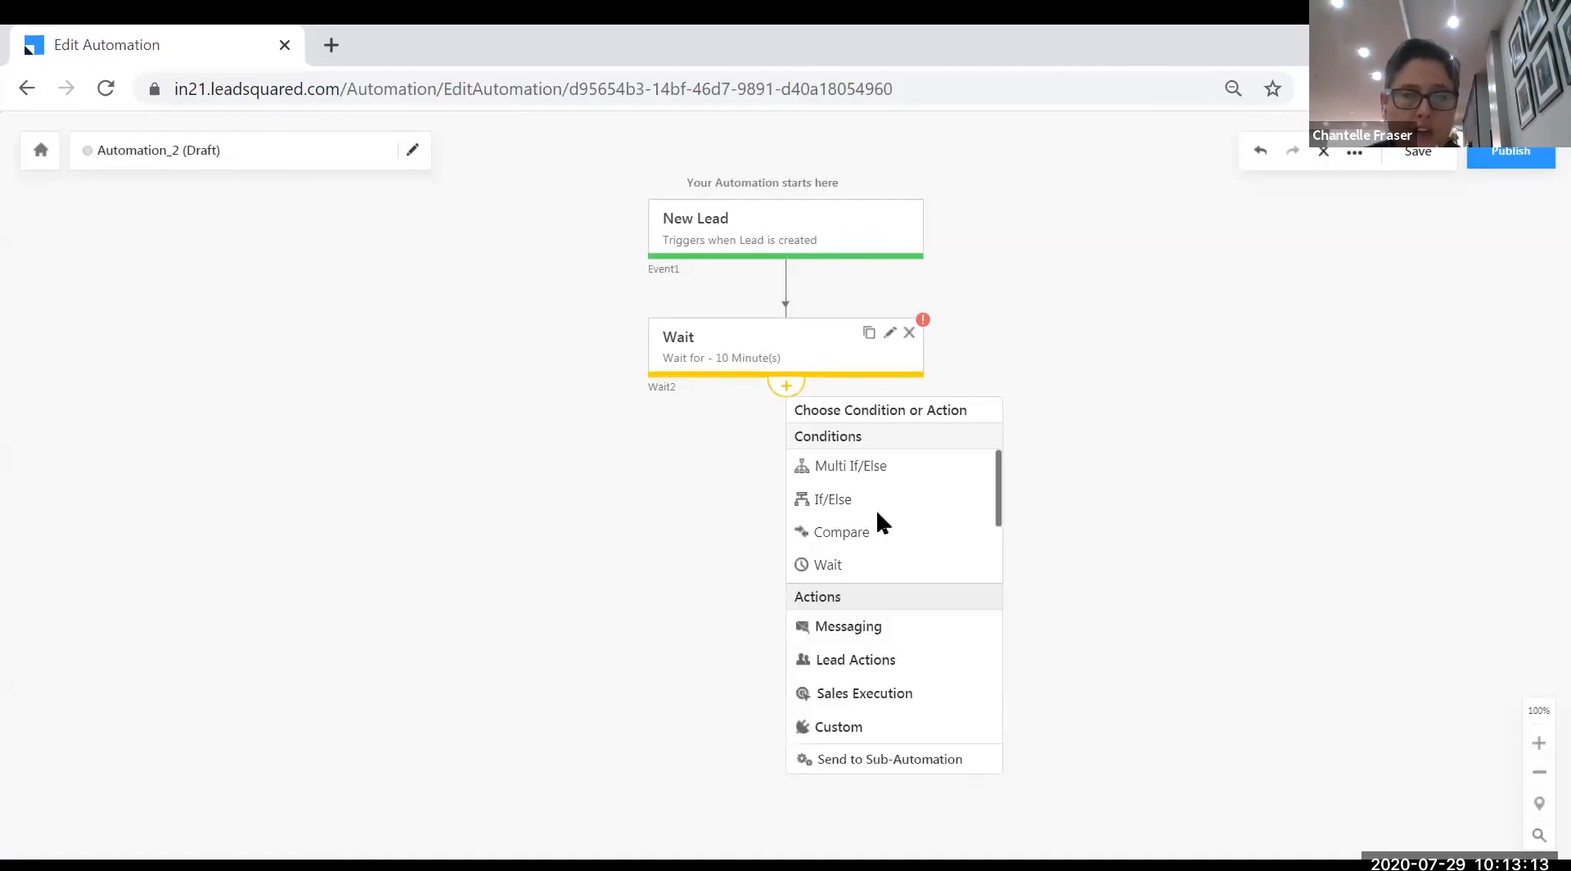
pyautogui.click(877, 629)
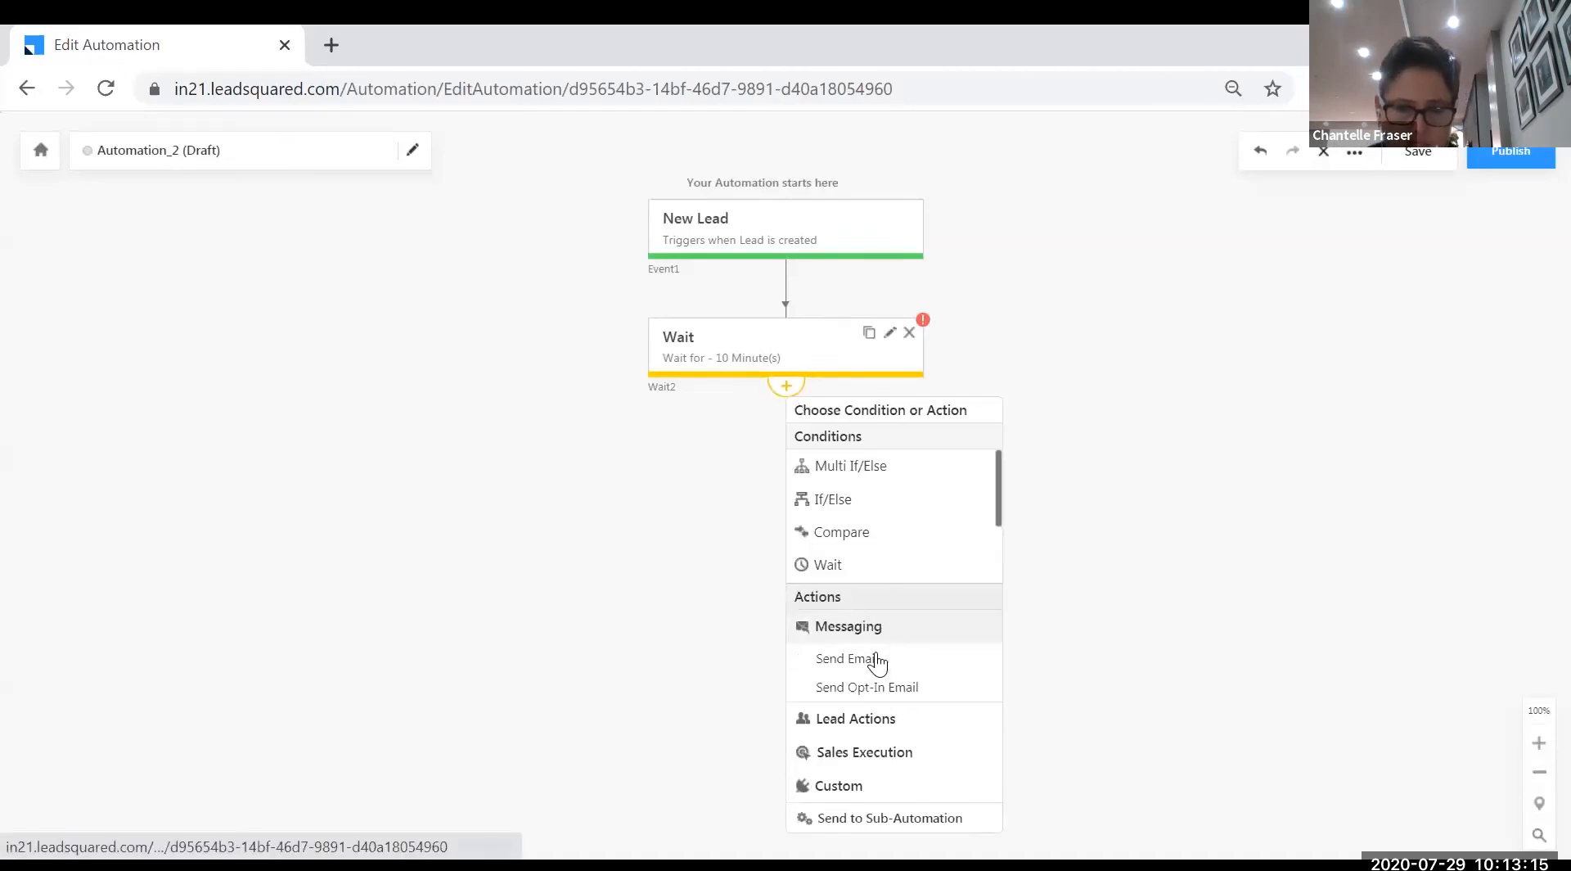
pyautogui.click(877, 663)
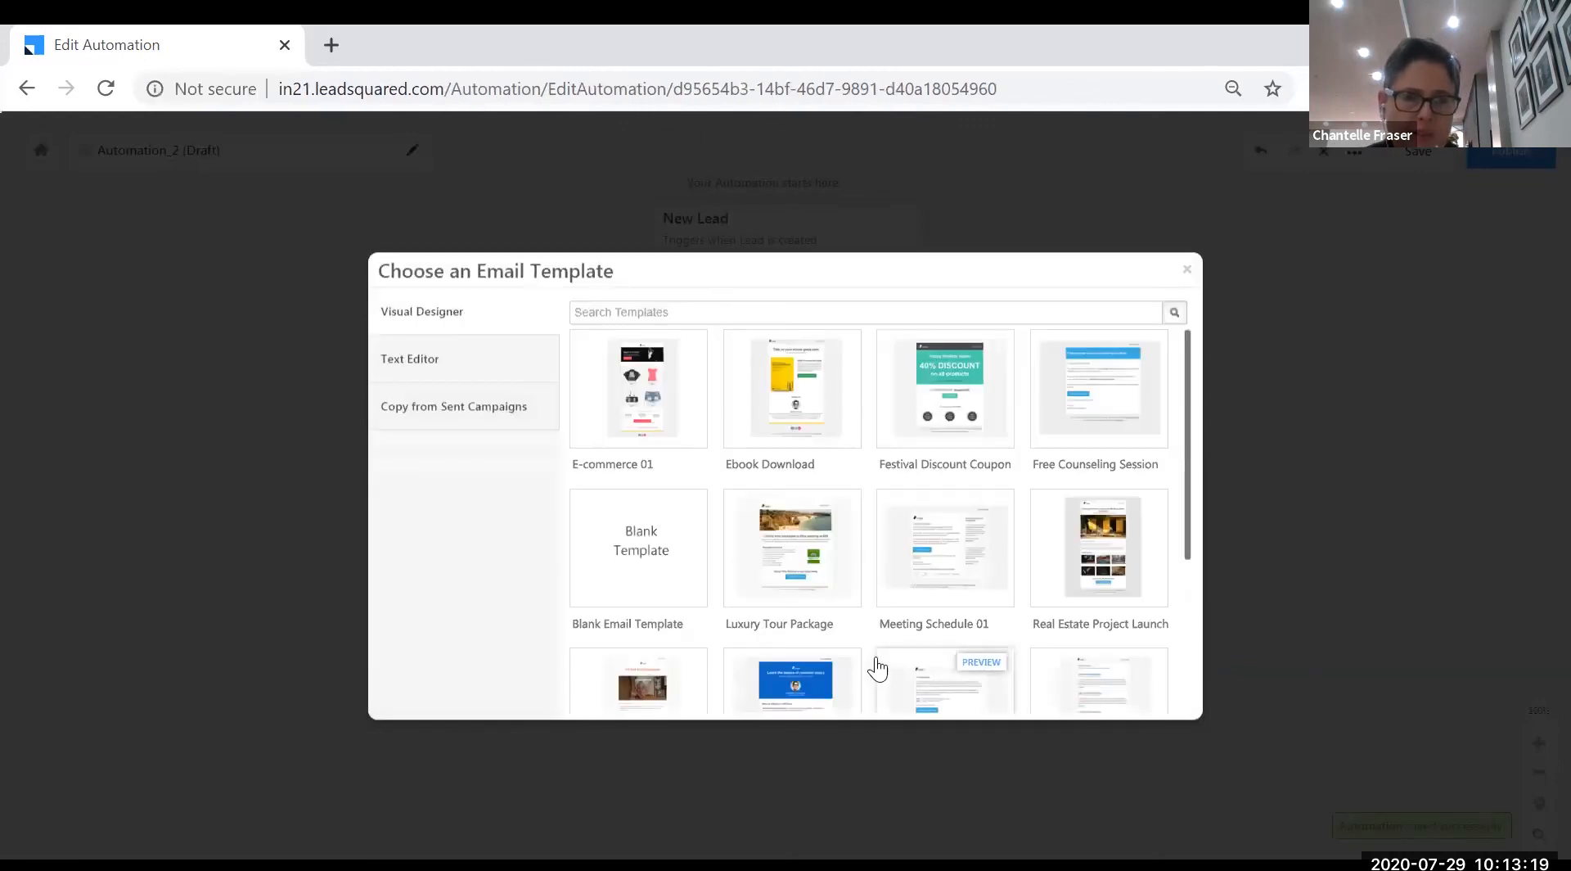
pyautogui.moveTo(1188, 438); pyautogui.dragTo(1202, 383)
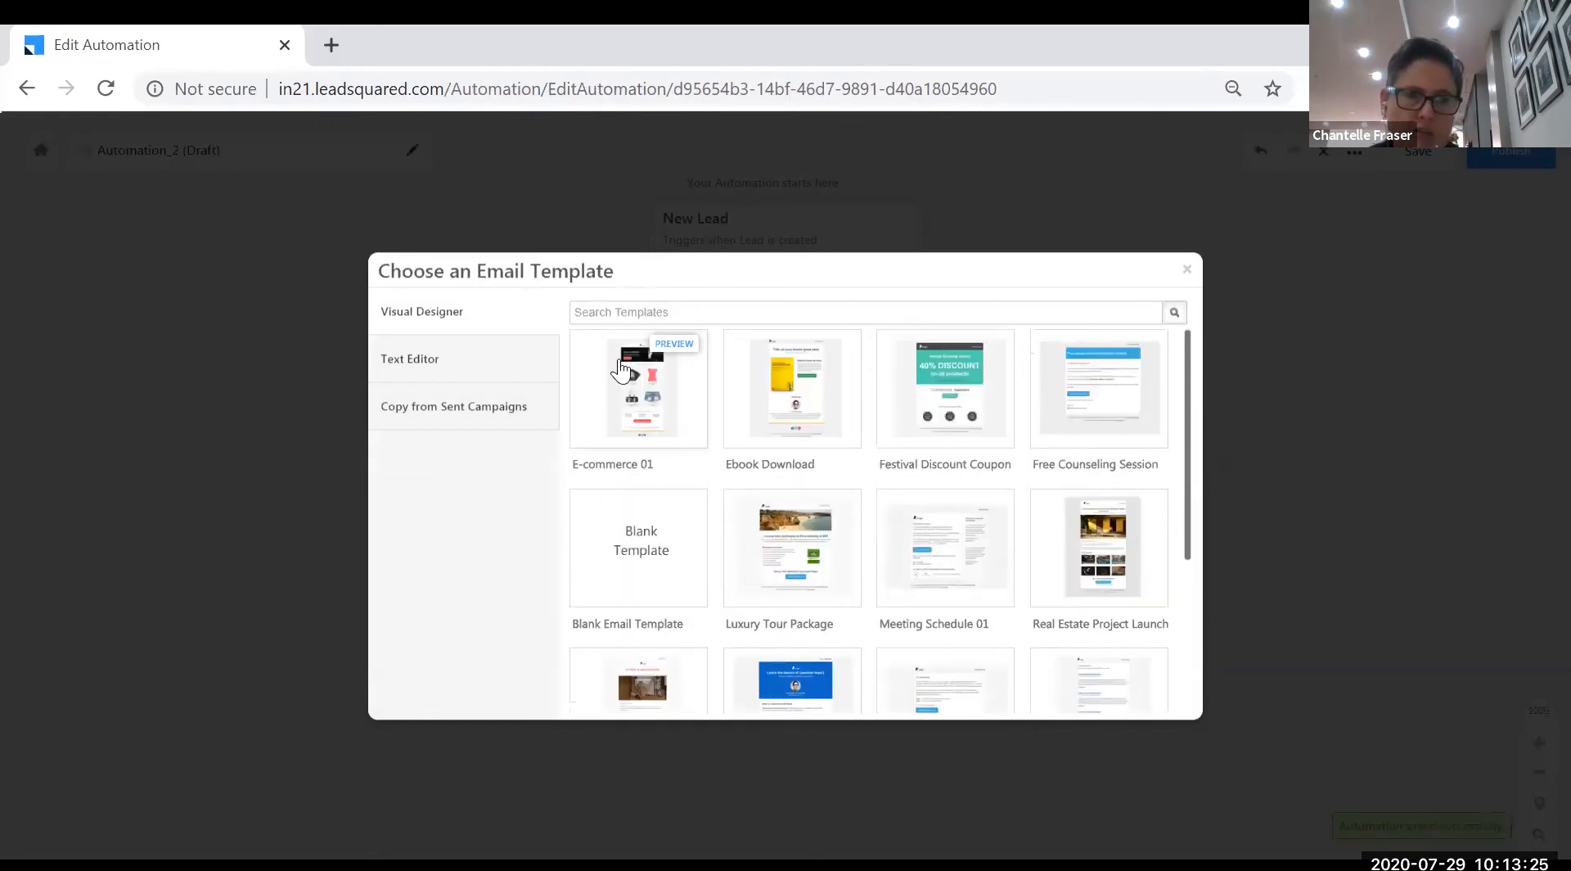
pyautogui.click(507, 407)
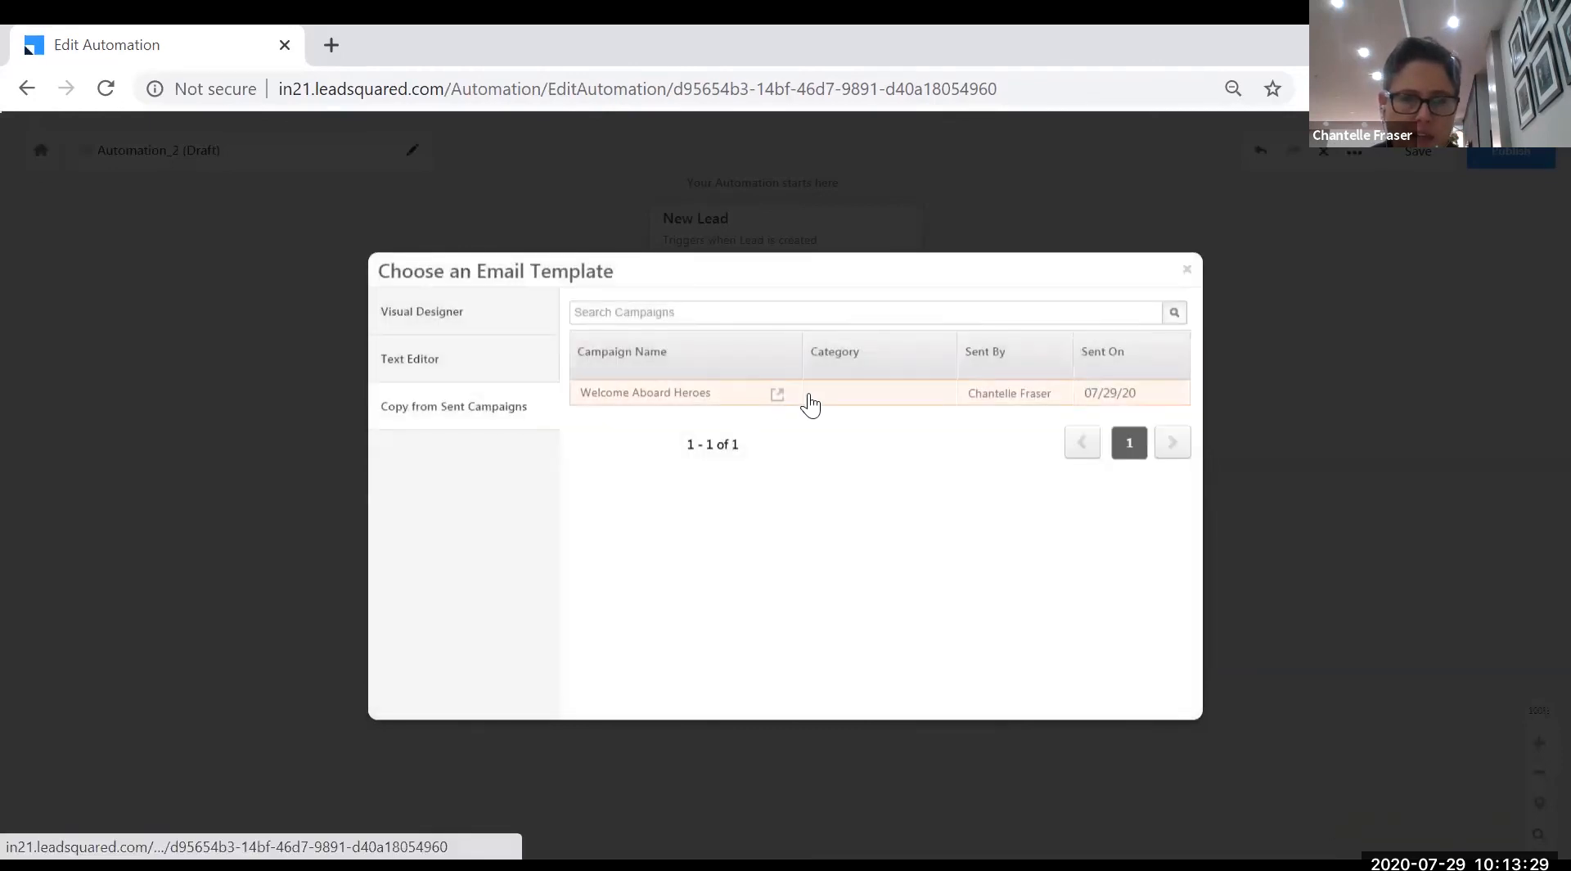
pyautogui.click(695, 394)
pyautogui.click(1063, 716)
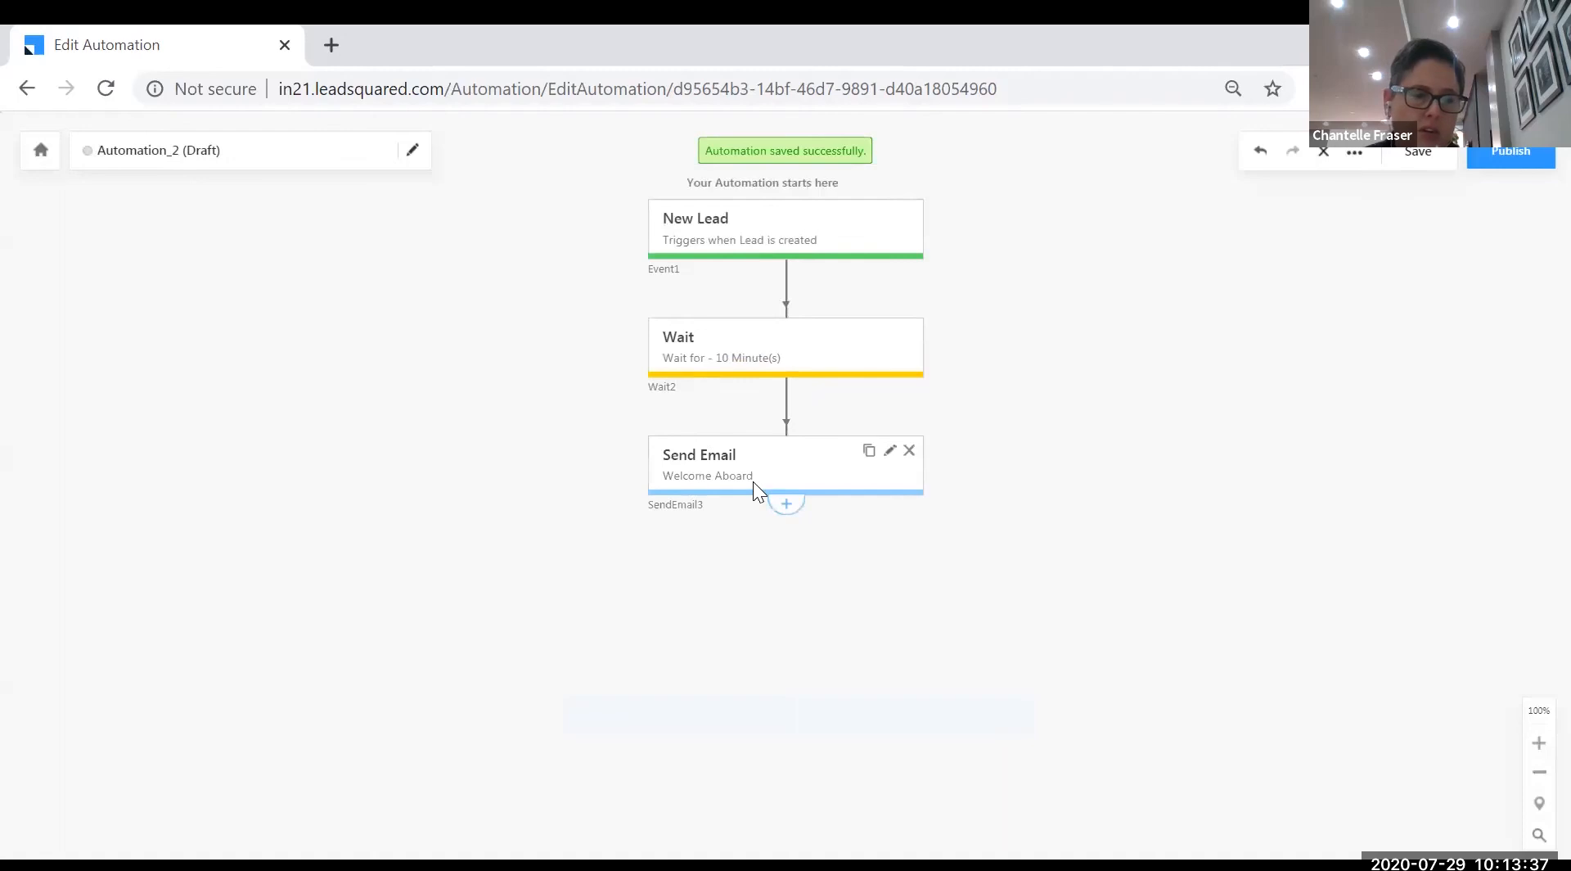
# - Add an If Email Open/Click condition checking whether SendEmail3's email was opened
pyautogui.click(787, 517)
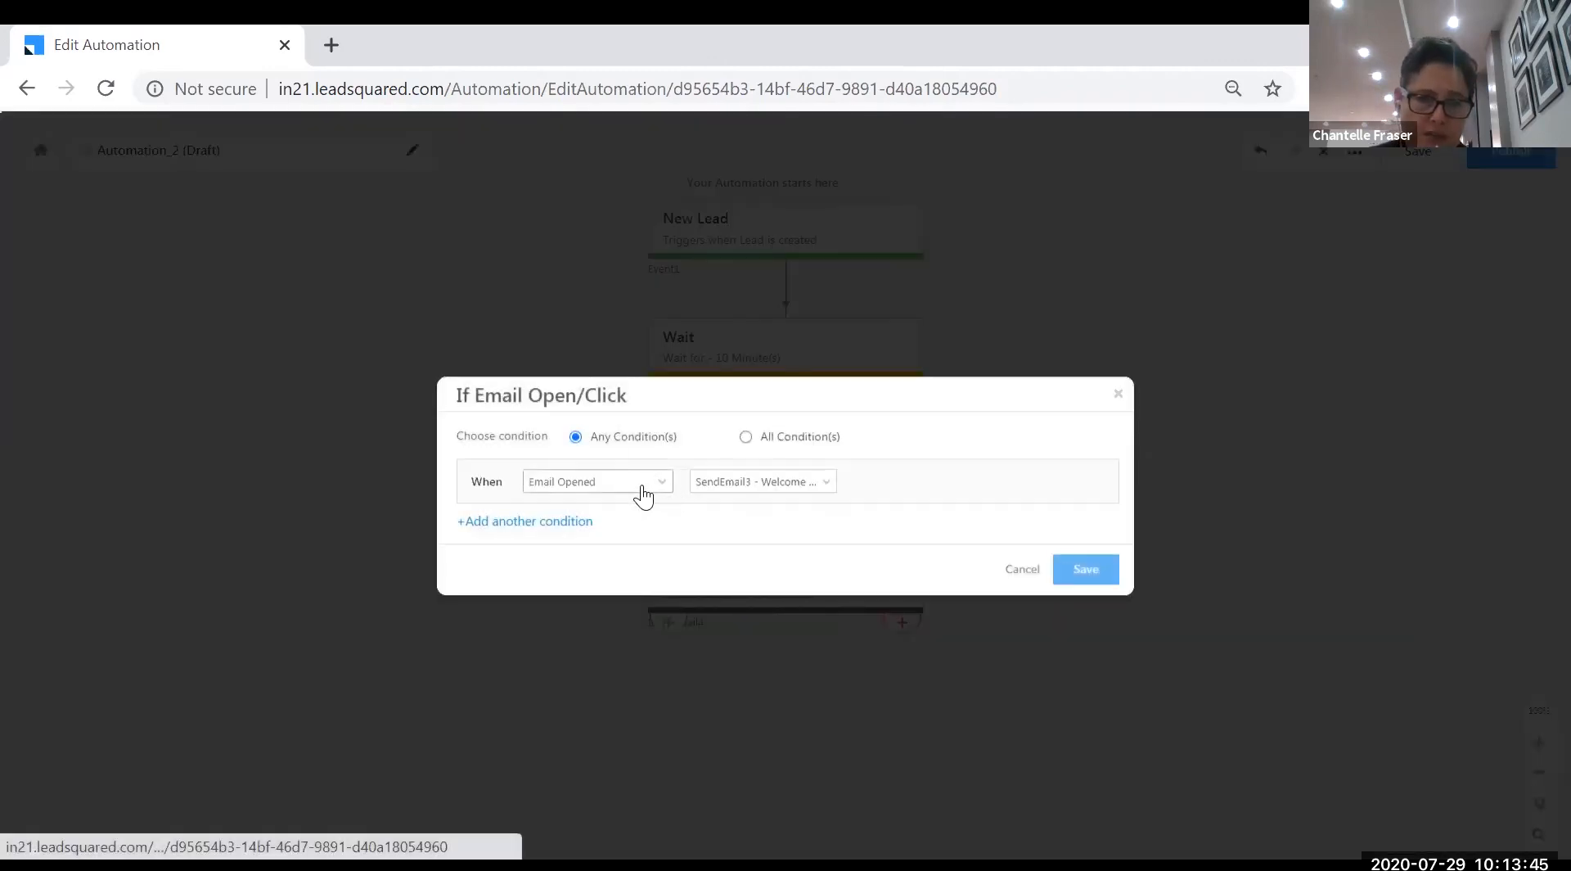
pyautogui.click(1087, 572)
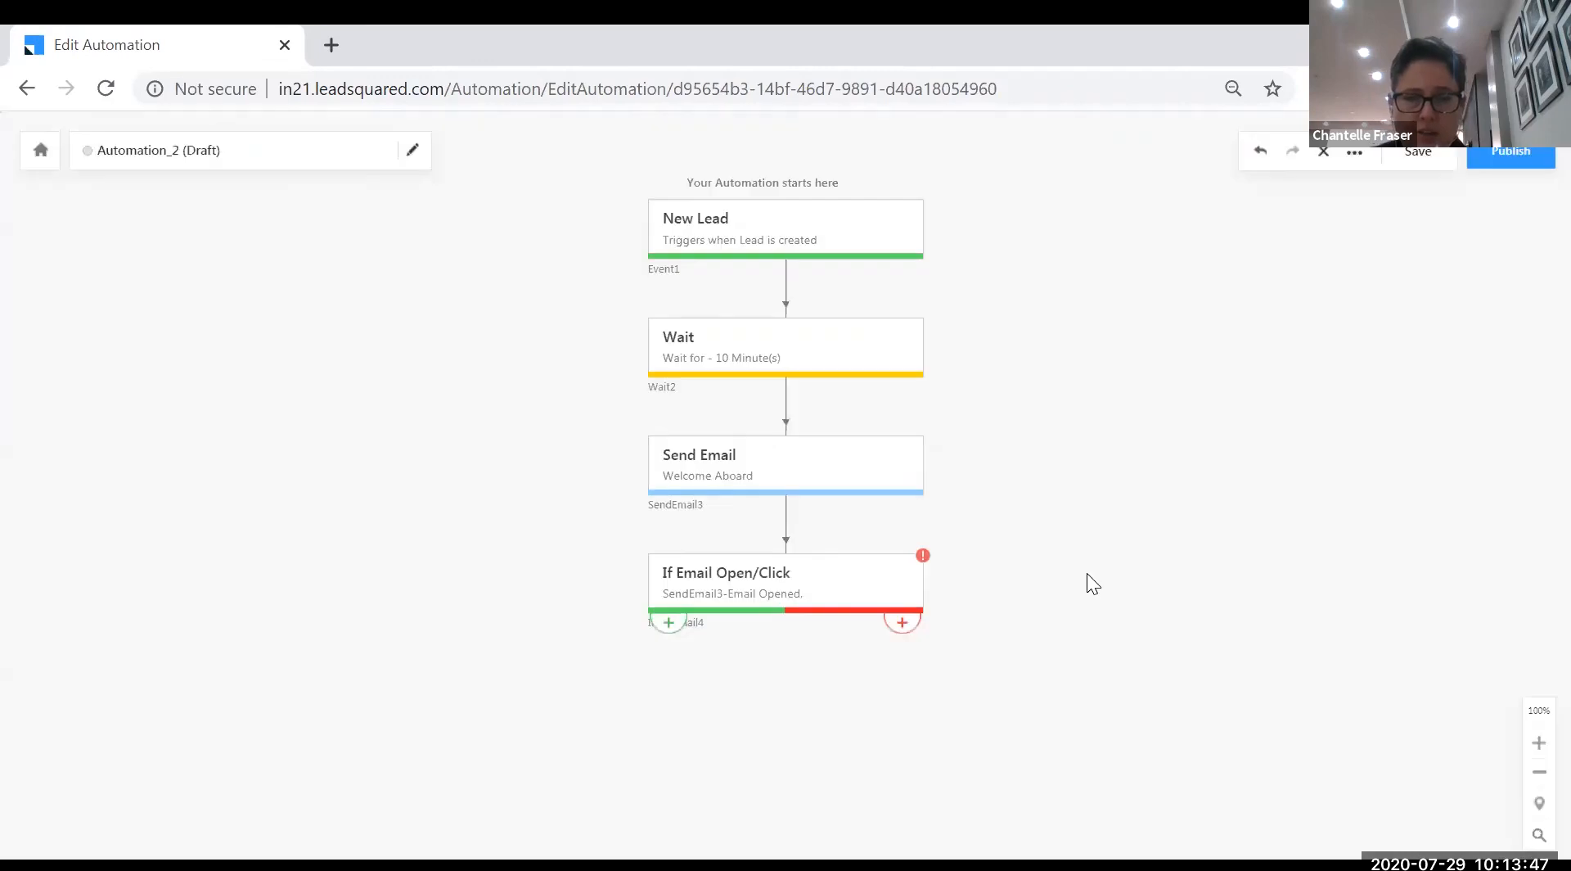
pyautogui.click(668, 622)
pyautogui.scroll(-3, 676, 596)
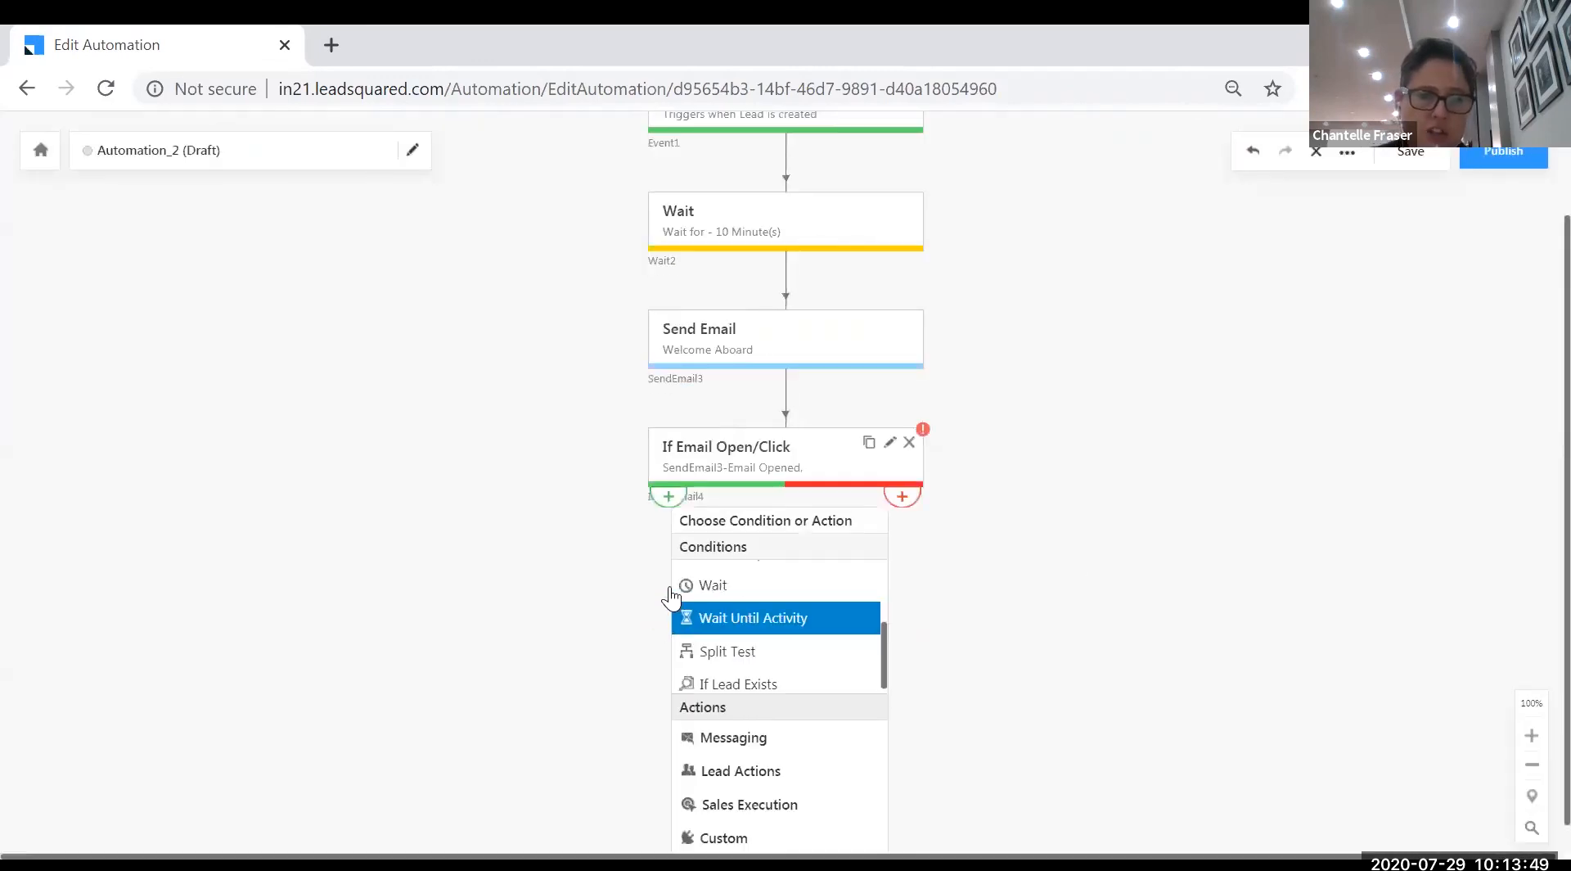
pyautogui.click(719, 773)
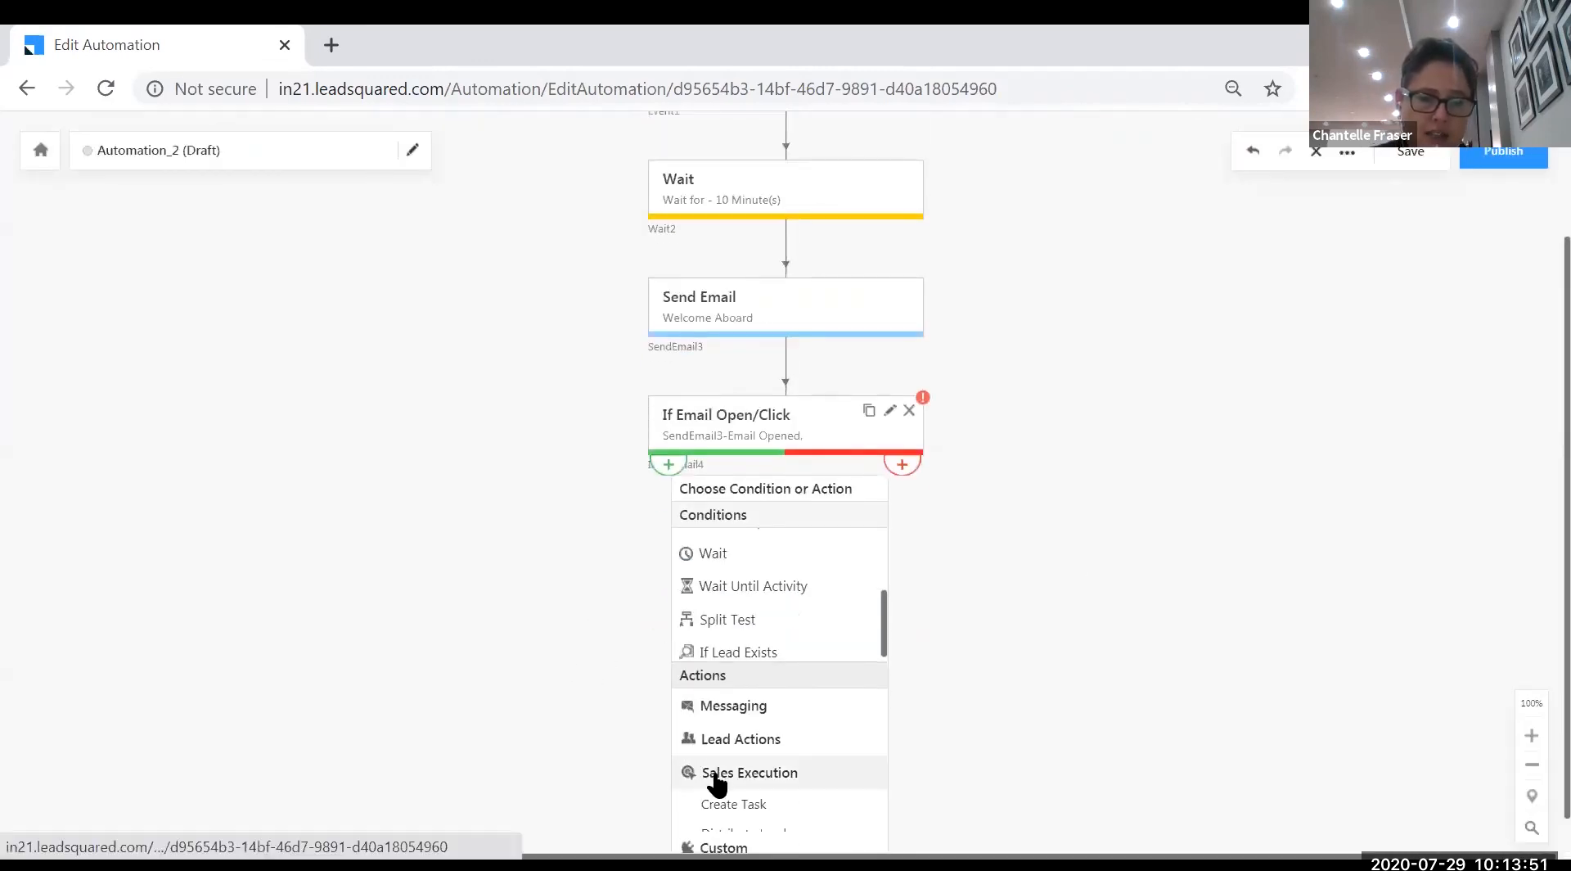
pyautogui.scroll(-2, 583, 683)
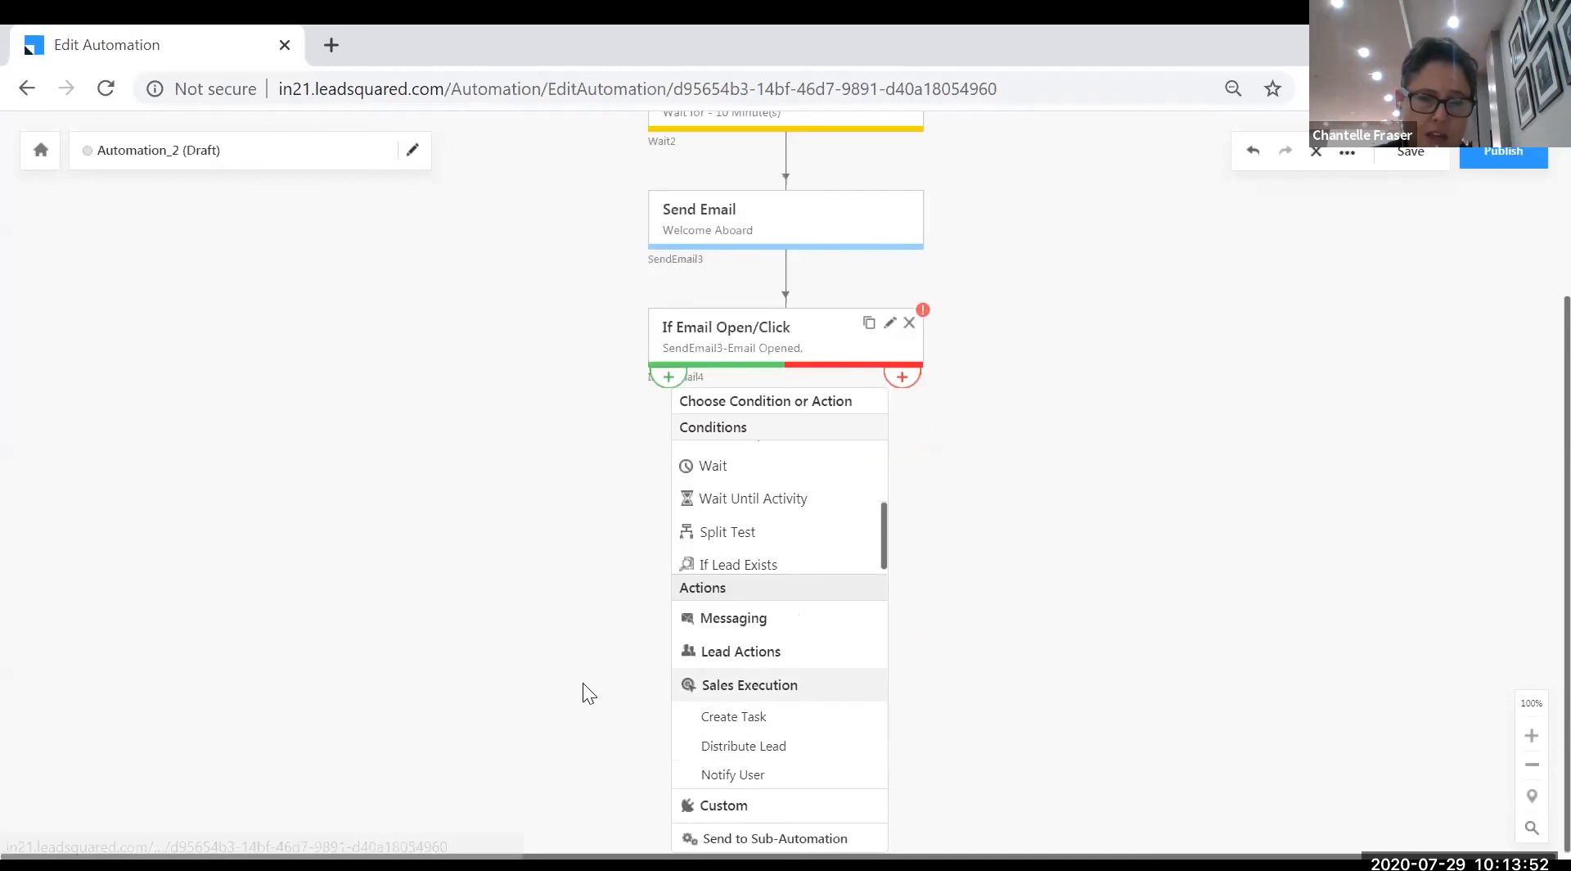
# - On the Yes branch, add a Create Task step with task type Phone Call and save it
pyautogui.click(736, 725)
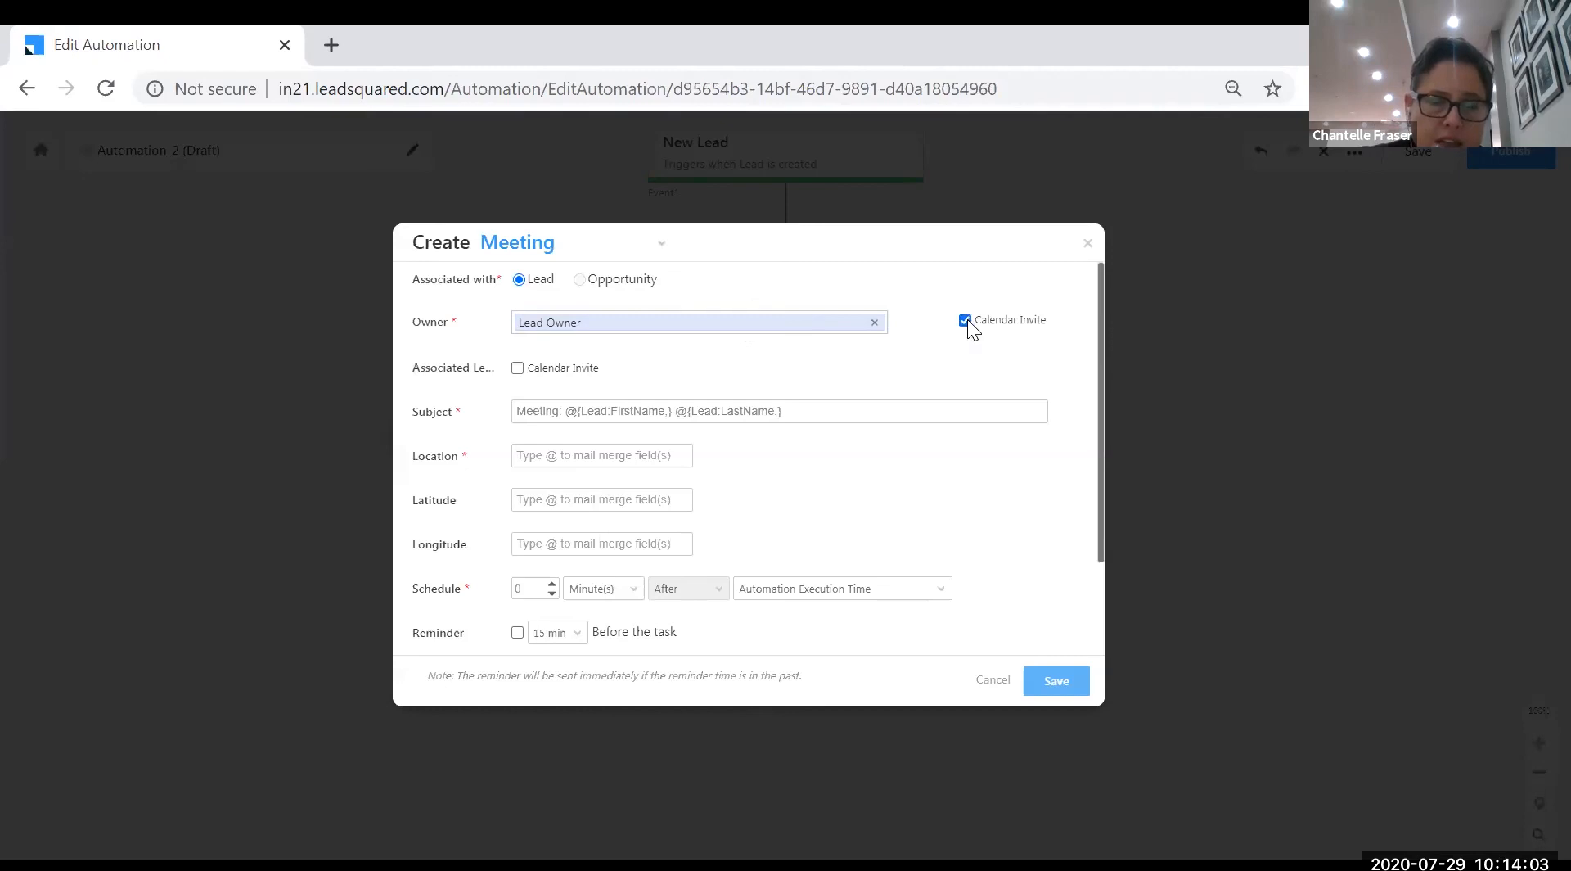
pyautogui.click(524, 252)
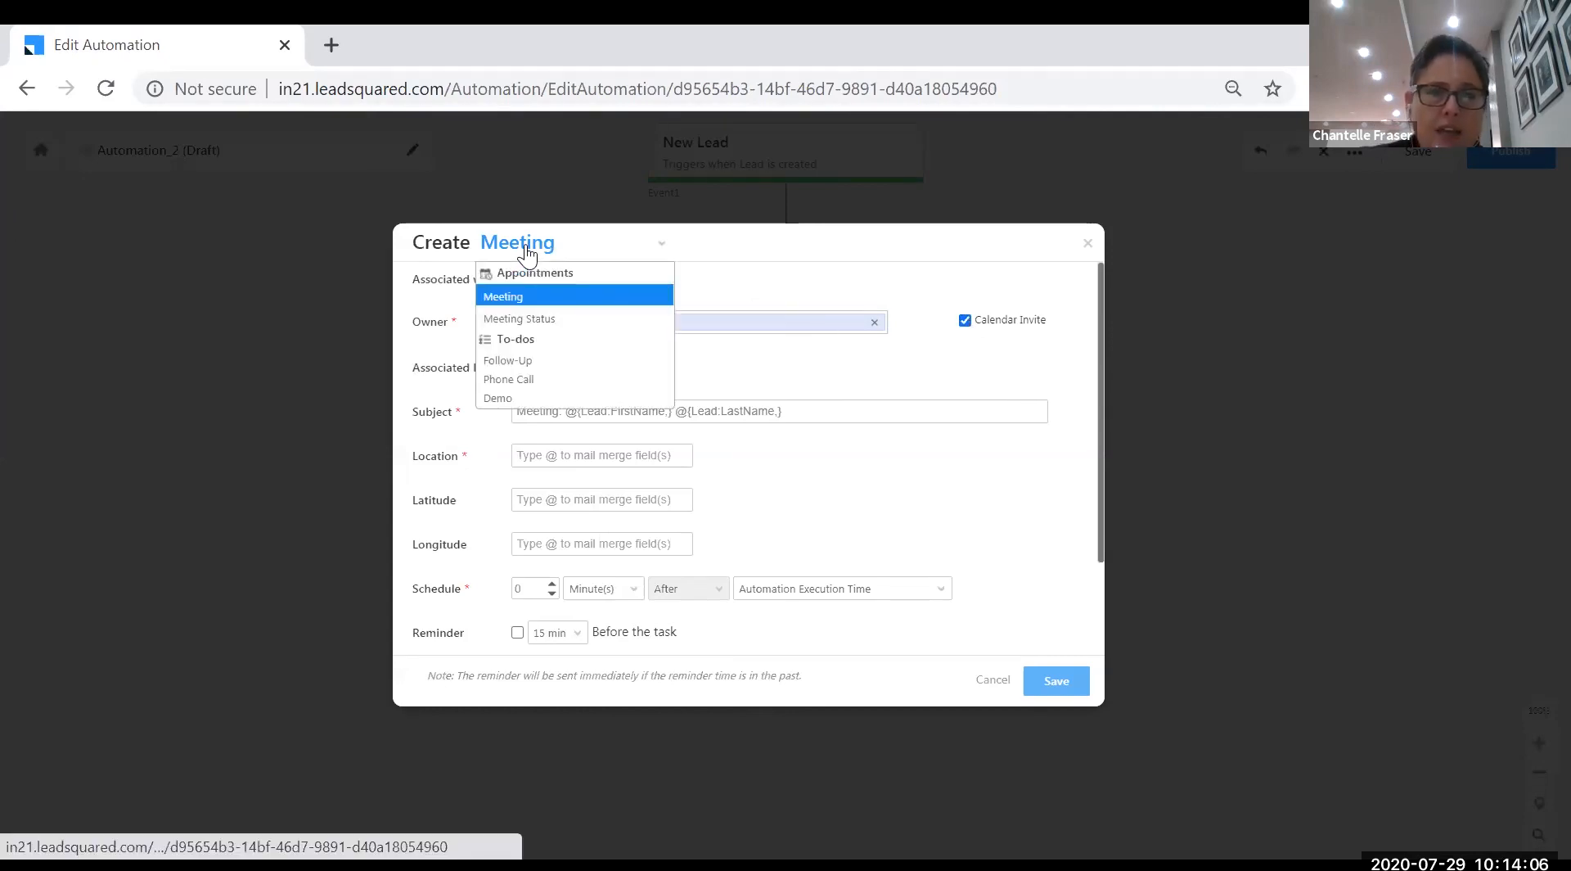
pyautogui.click(514, 379)
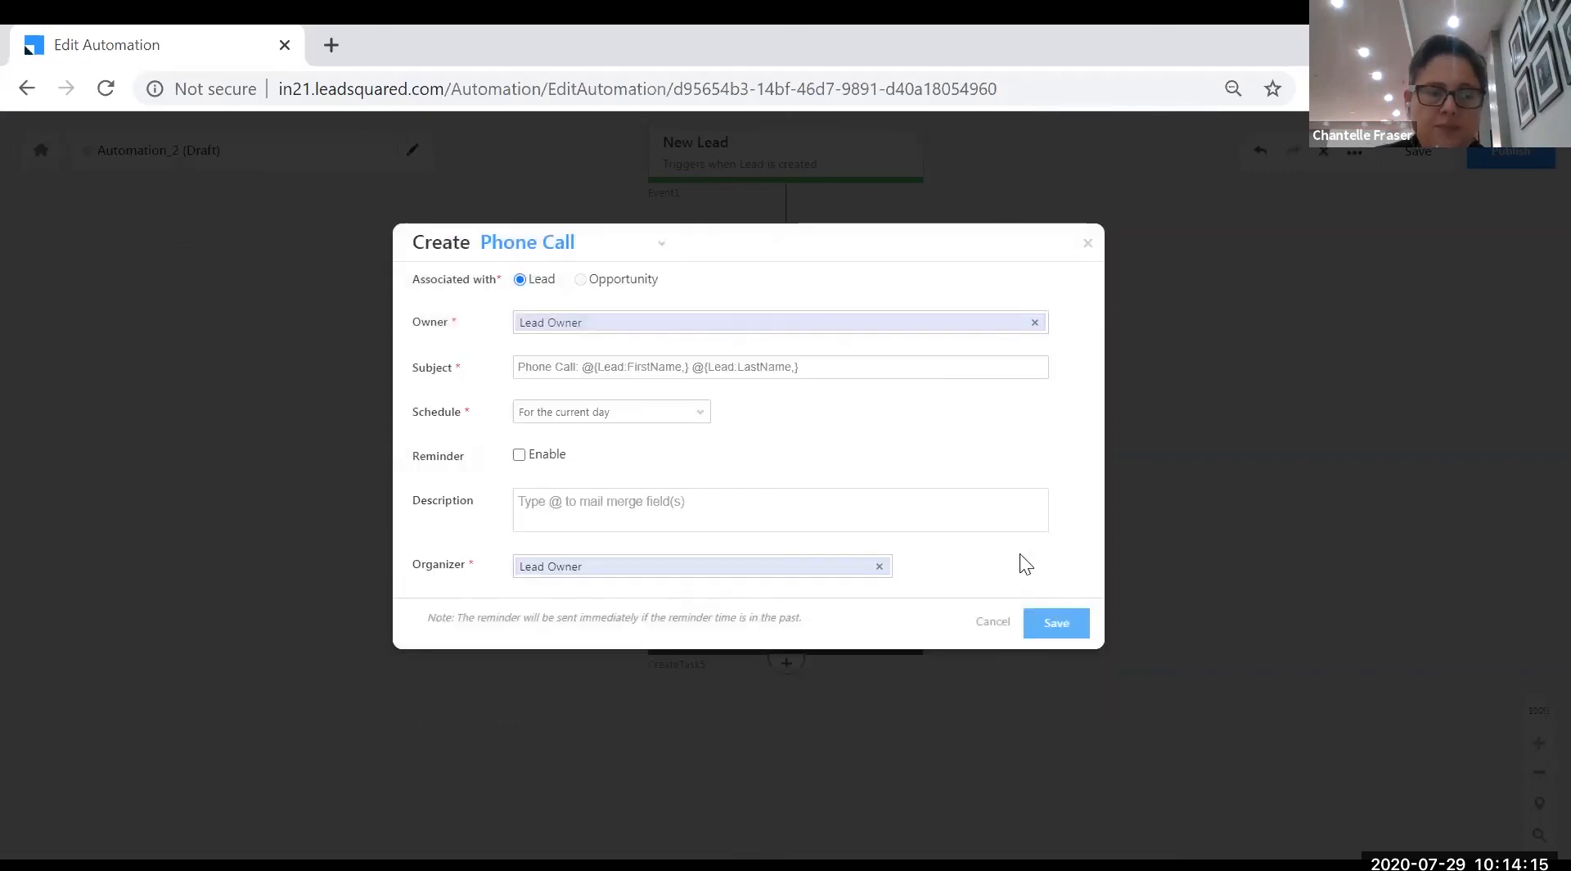
pyautogui.click(1056, 623)
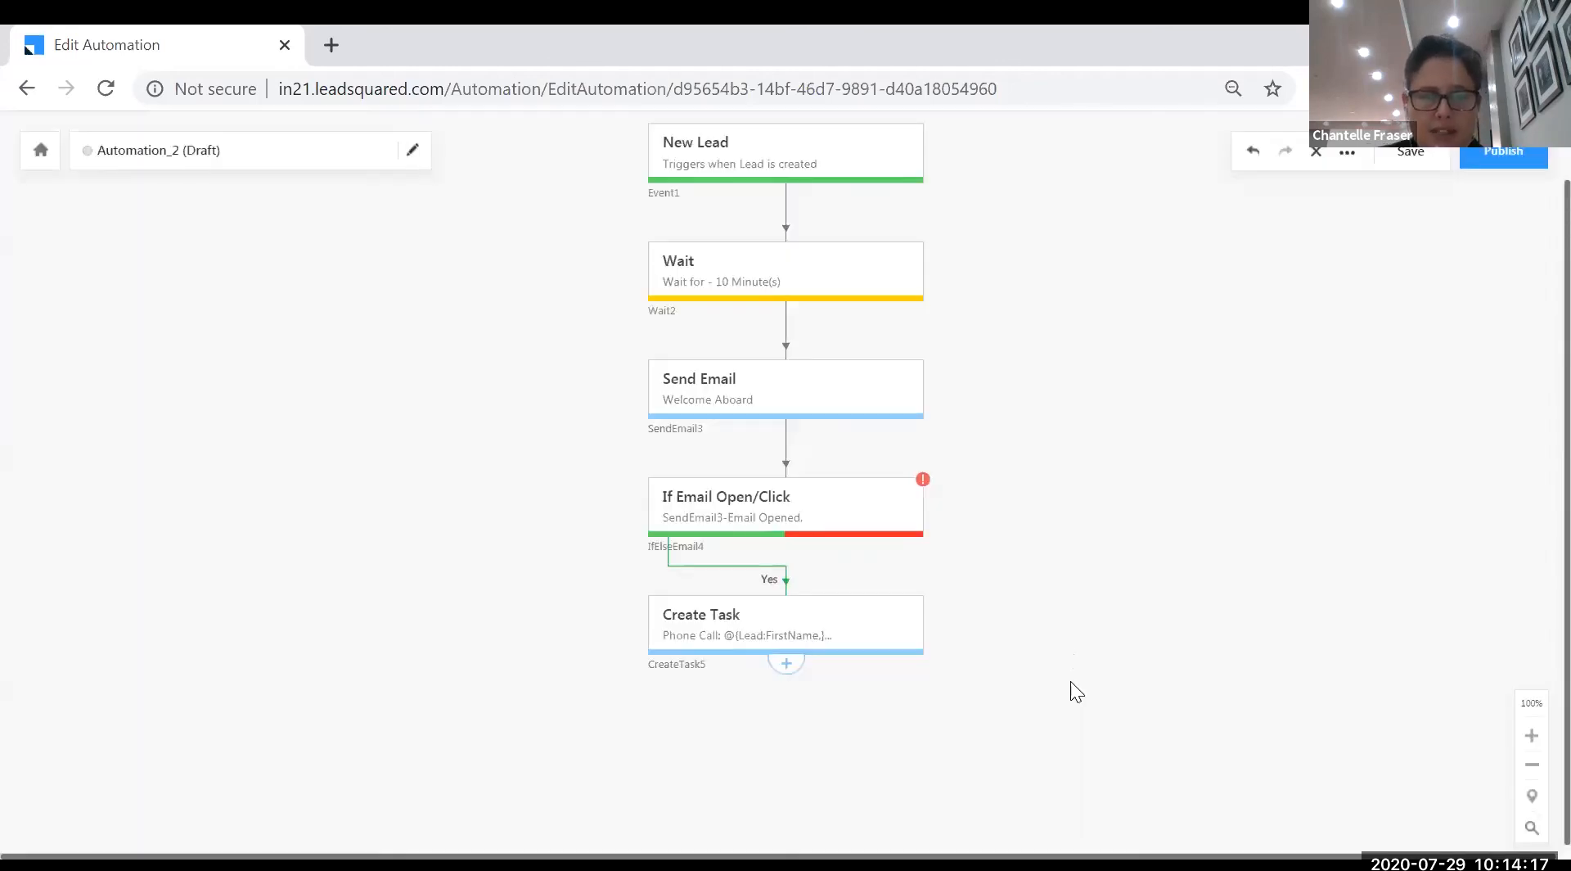
# - On the No branch, add and save a Wait step of 1 Day(s)
pyautogui.moveTo(903, 540)
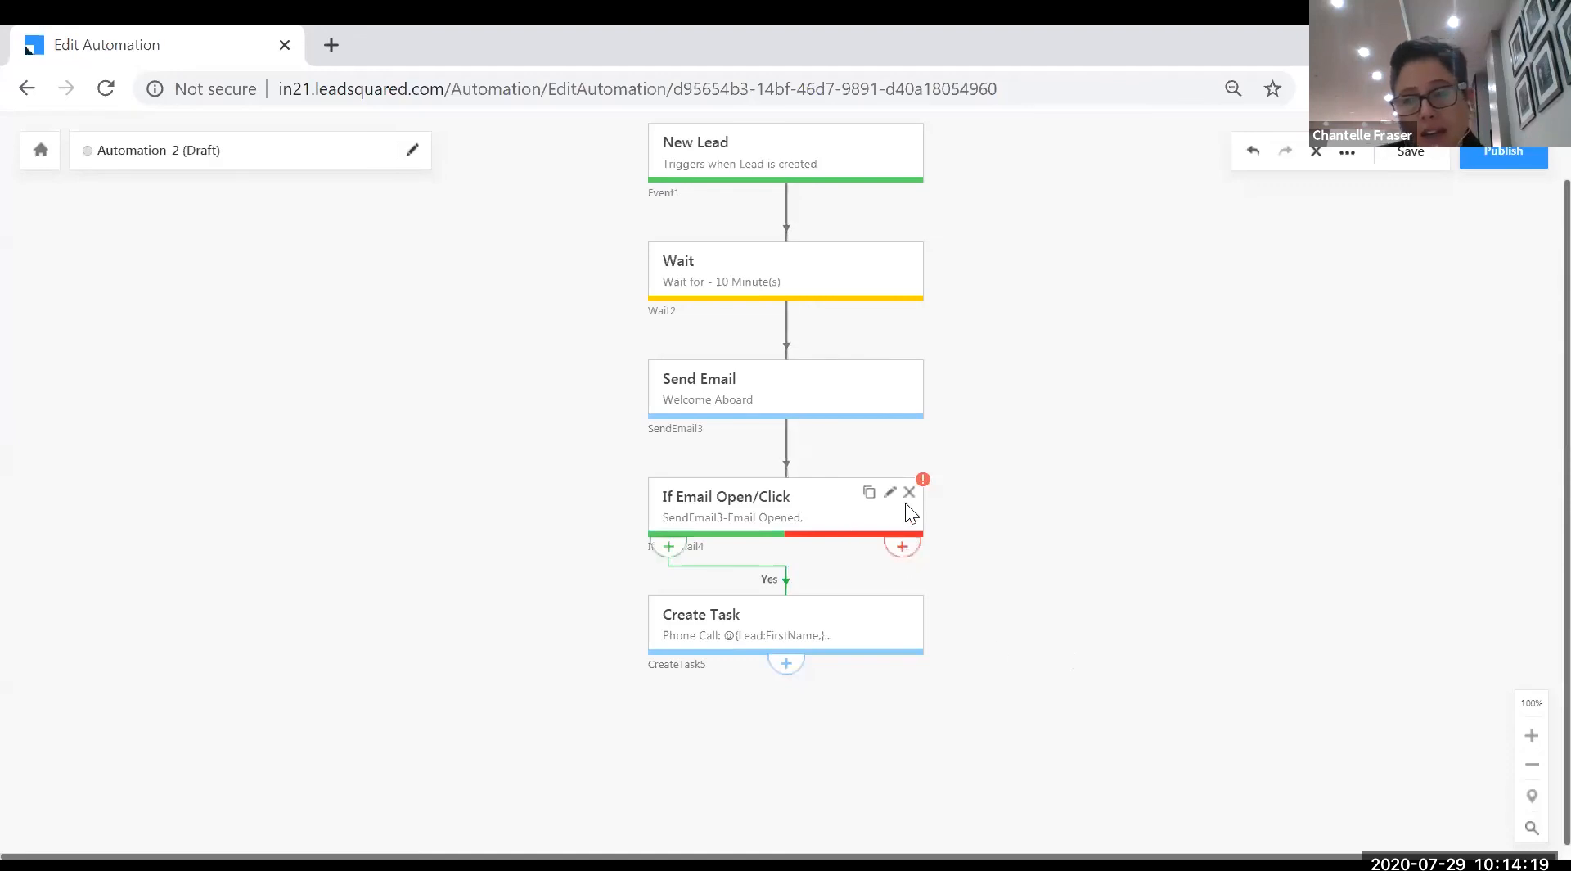
pyautogui.click(903, 546)
pyautogui.scroll(-2, 1028, 635)
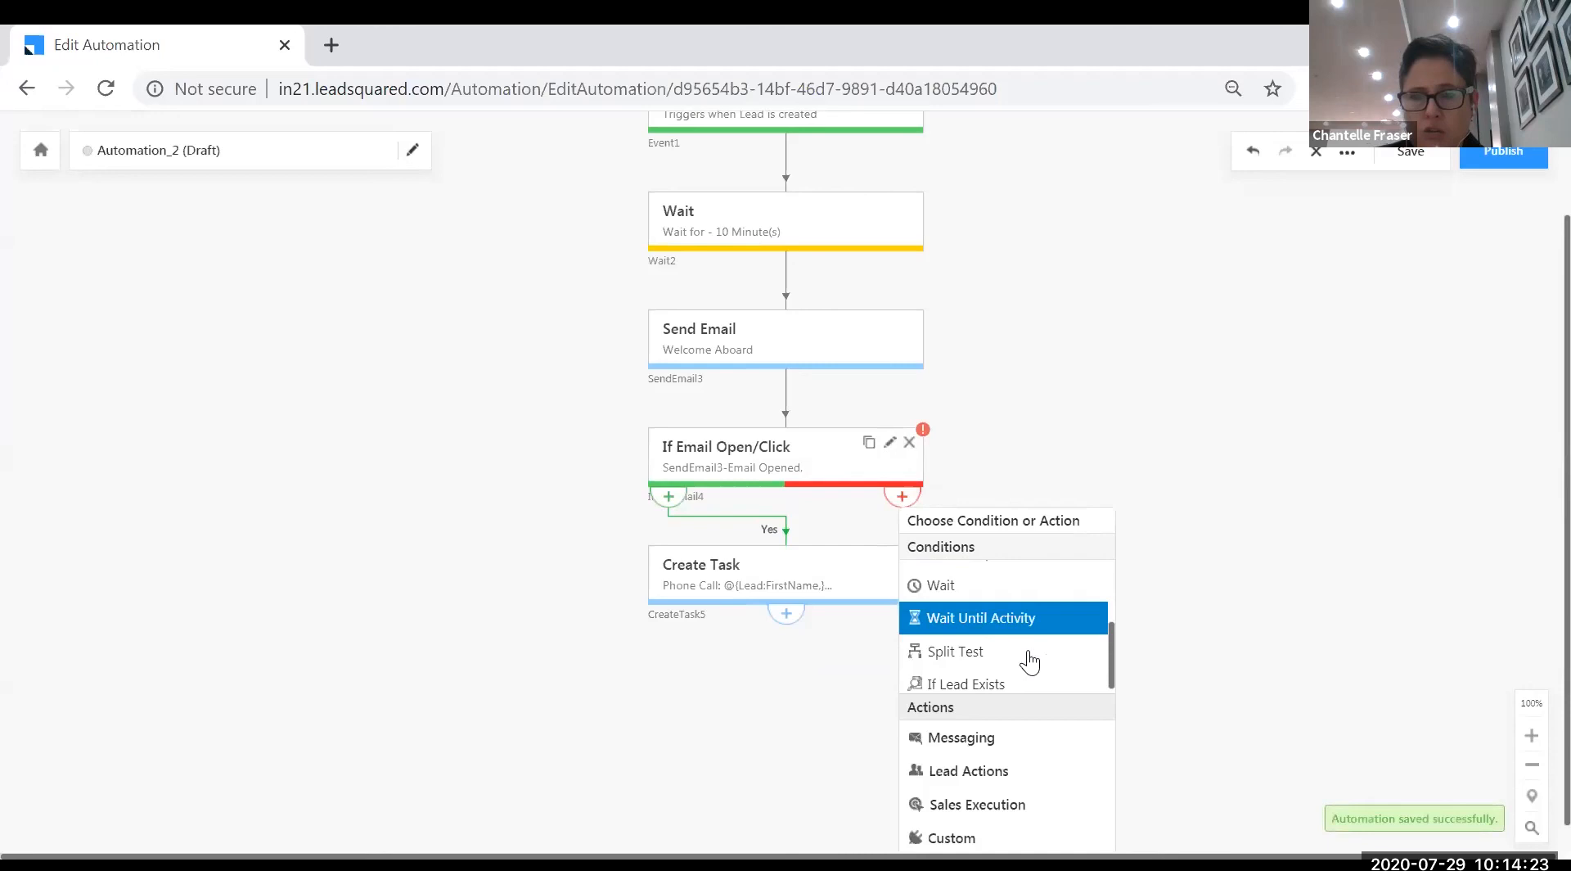
pyautogui.click(1000, 588)
pyautogui.click(967, 596)
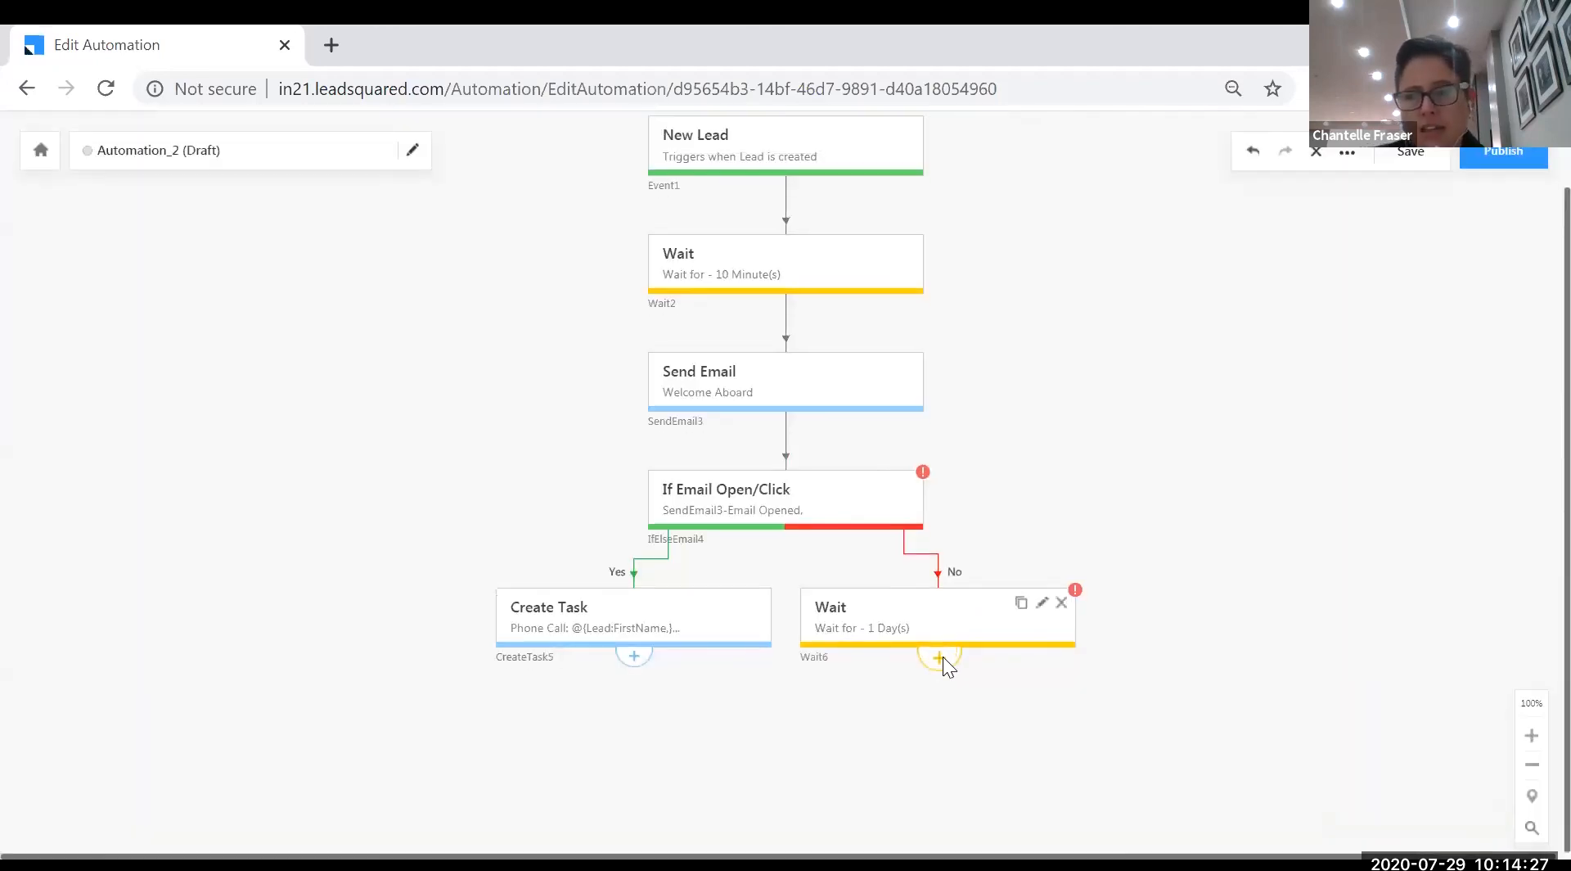
# - After the 1-day wait, add a Send Email step using the Ebook Download template
pyautogui.click(941, 657)
pyautogui.scroll(-2, 1035, 761)
pyautogui.click(1039, 745)
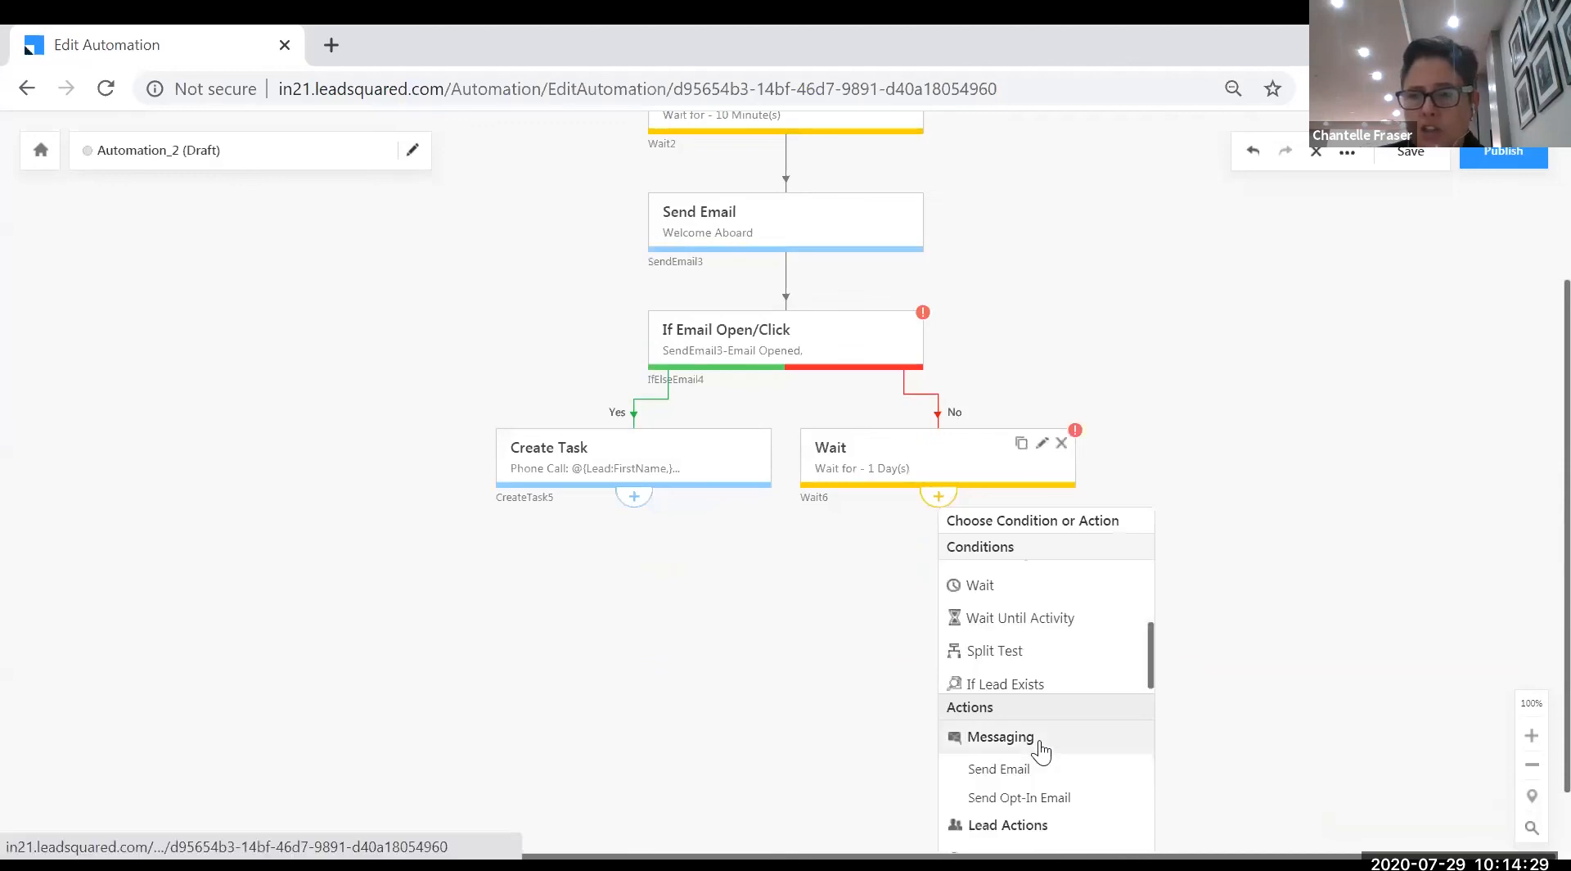
pyautogui.scroll(-1, 1042, 749)
pyautogui.click(1032, 709)
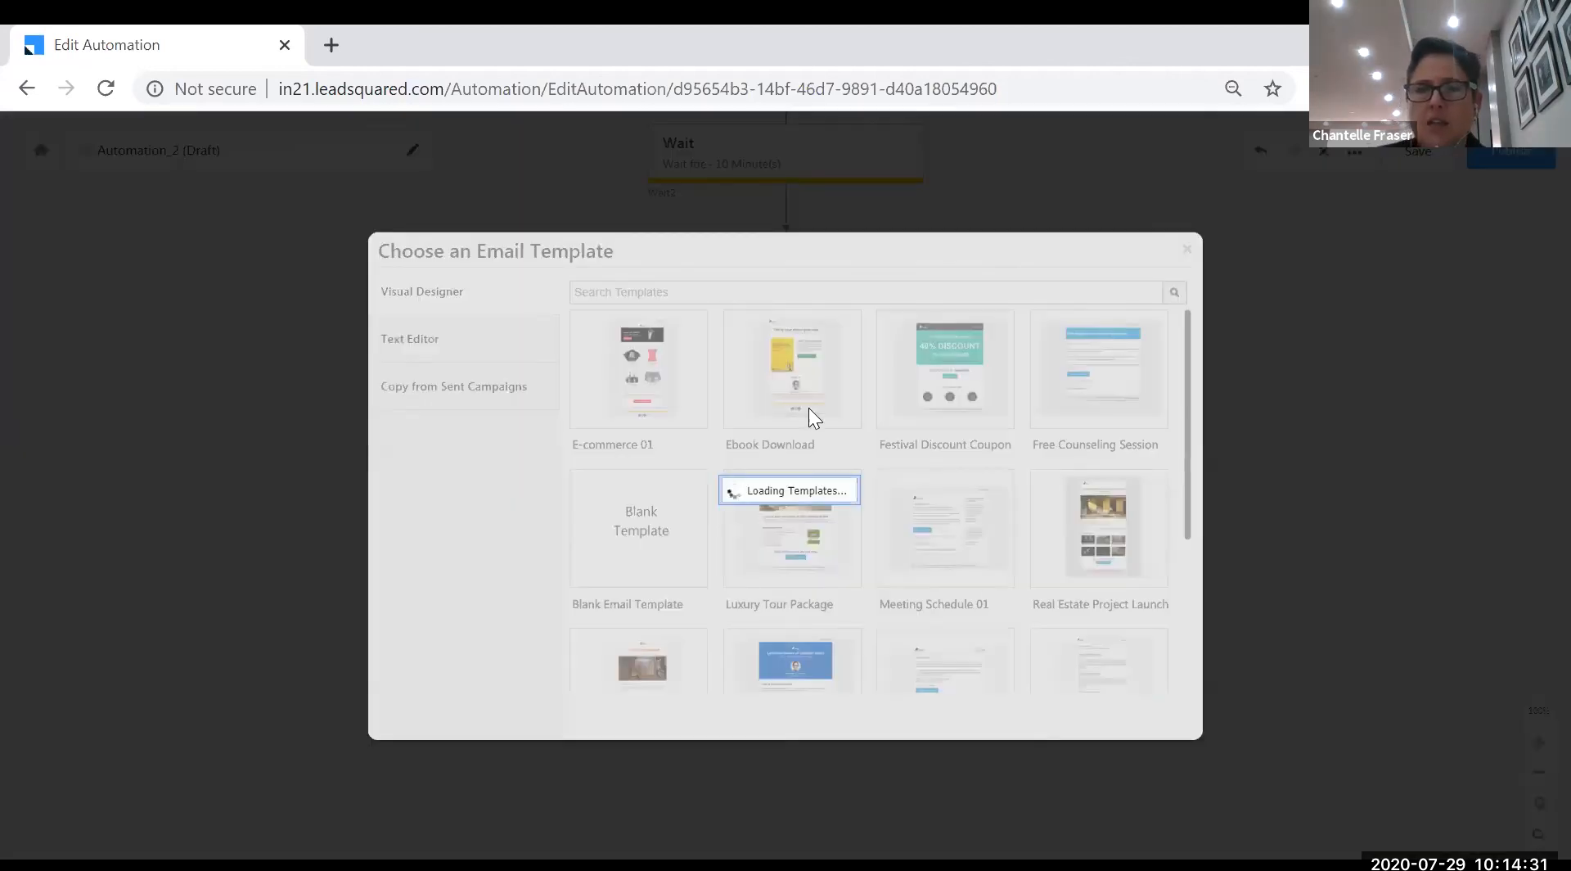
pyautogui.click(833, 395)
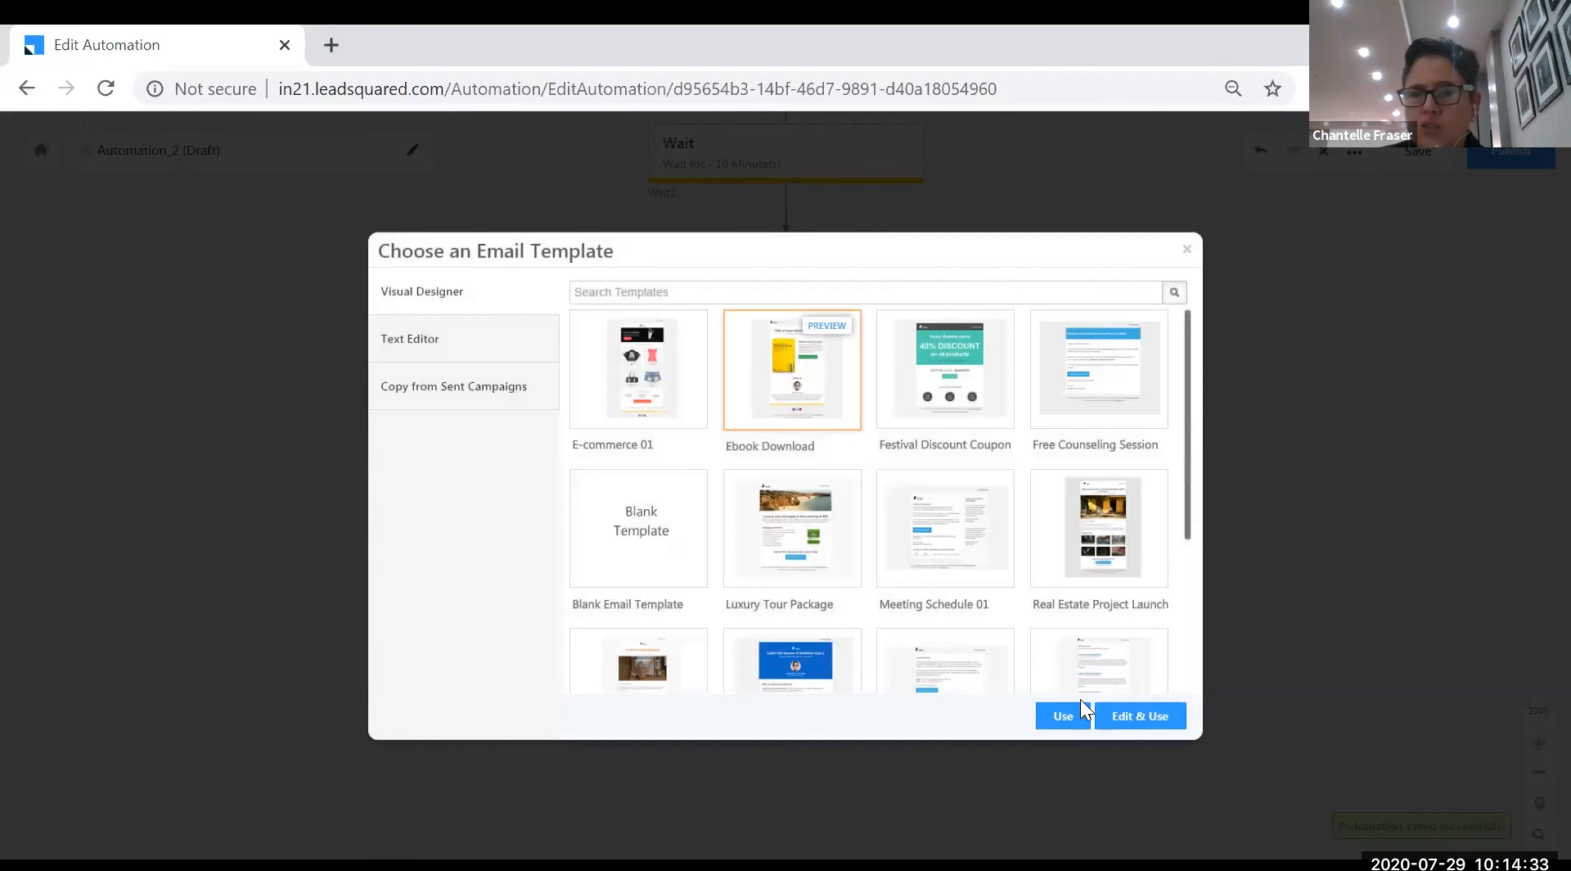
pyautogui.click(1073, 720)
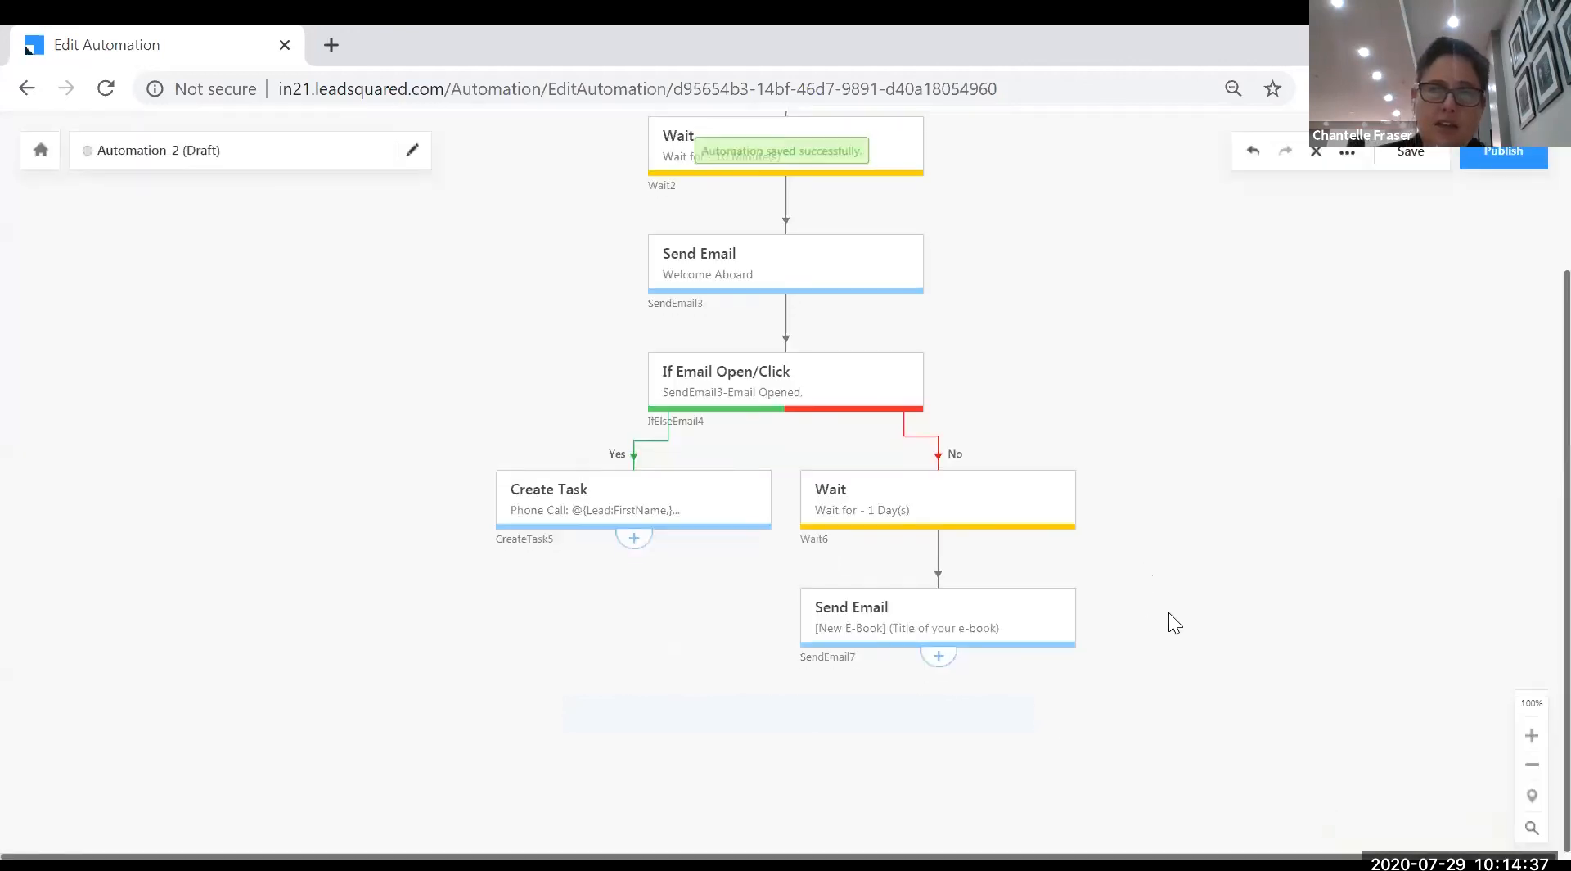
# - Add a Distribute Lead step under the Phone Call Create Task step
pyautogui.scroll(3, 756, 458)
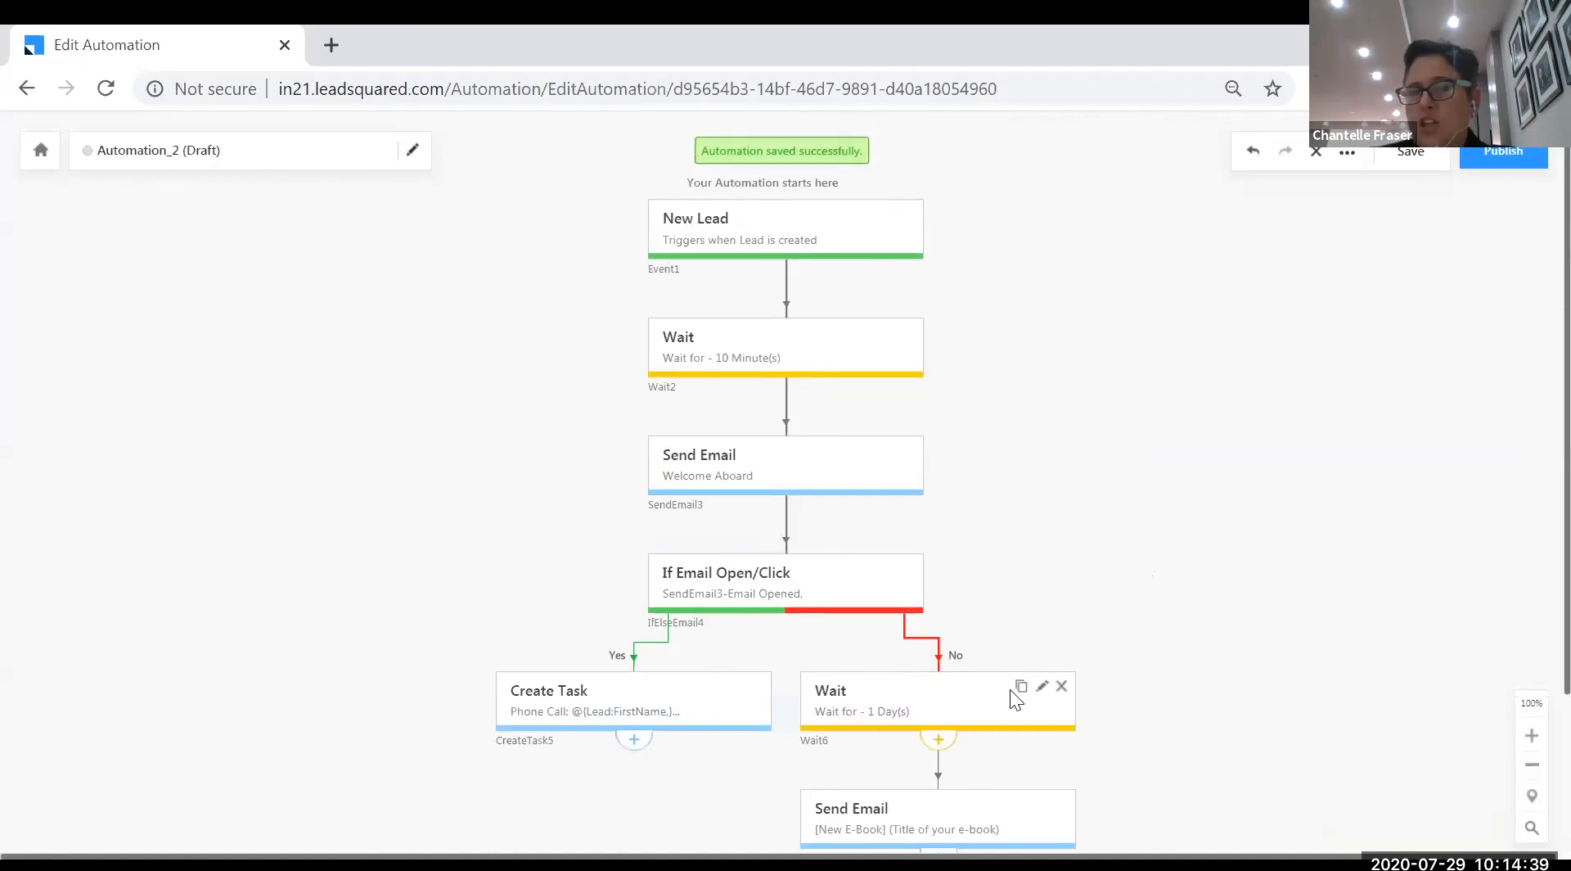
pyautogui.scroll(-3, 1011, 691)
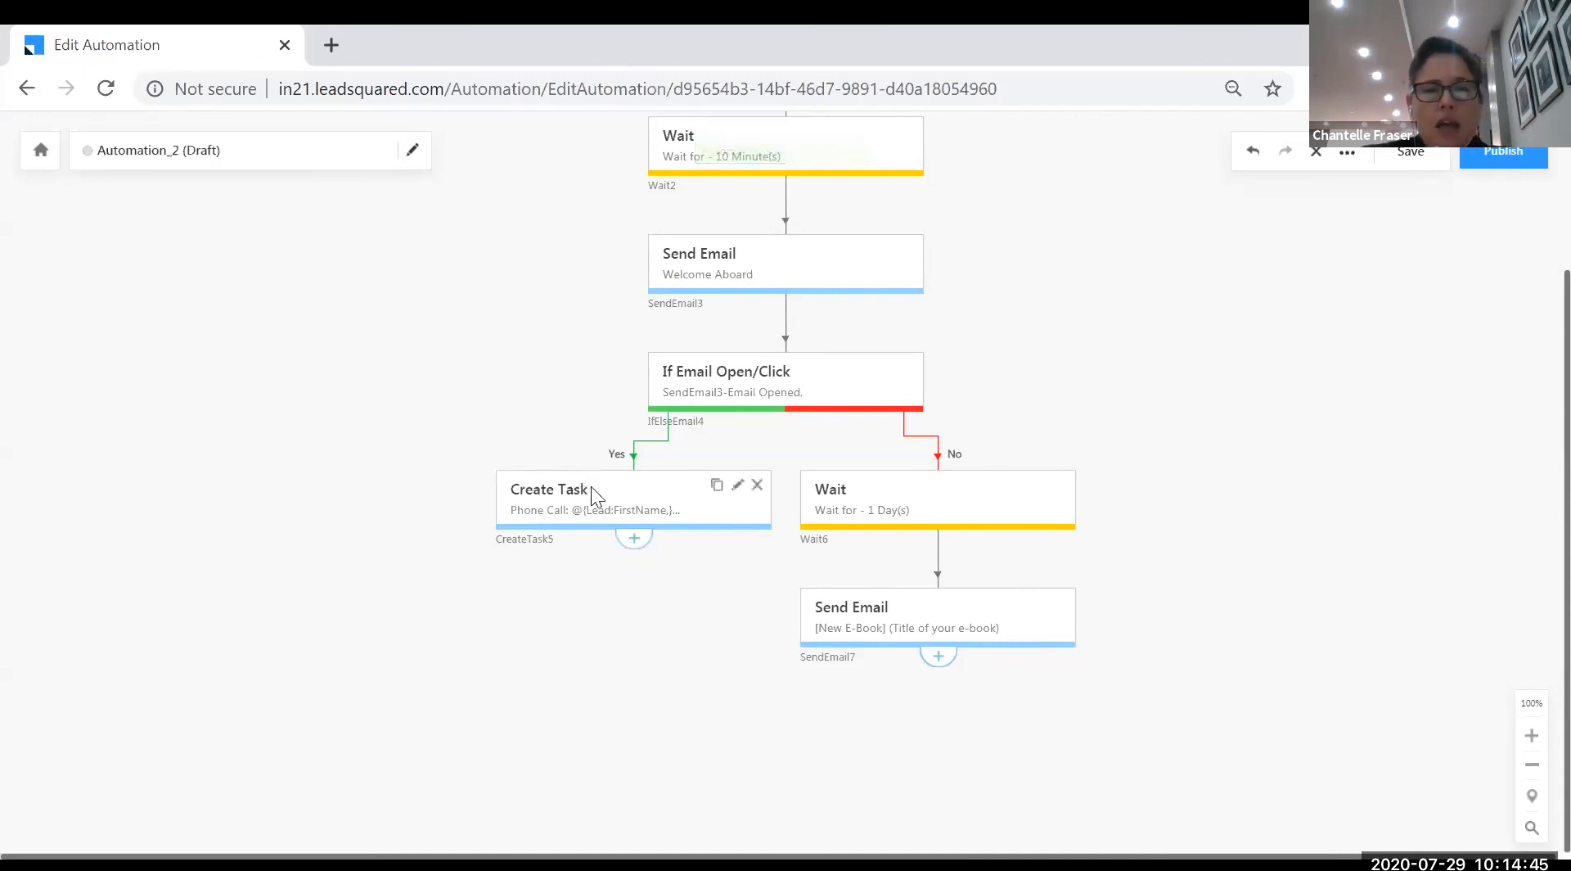
pyautogui.click(636, 542)
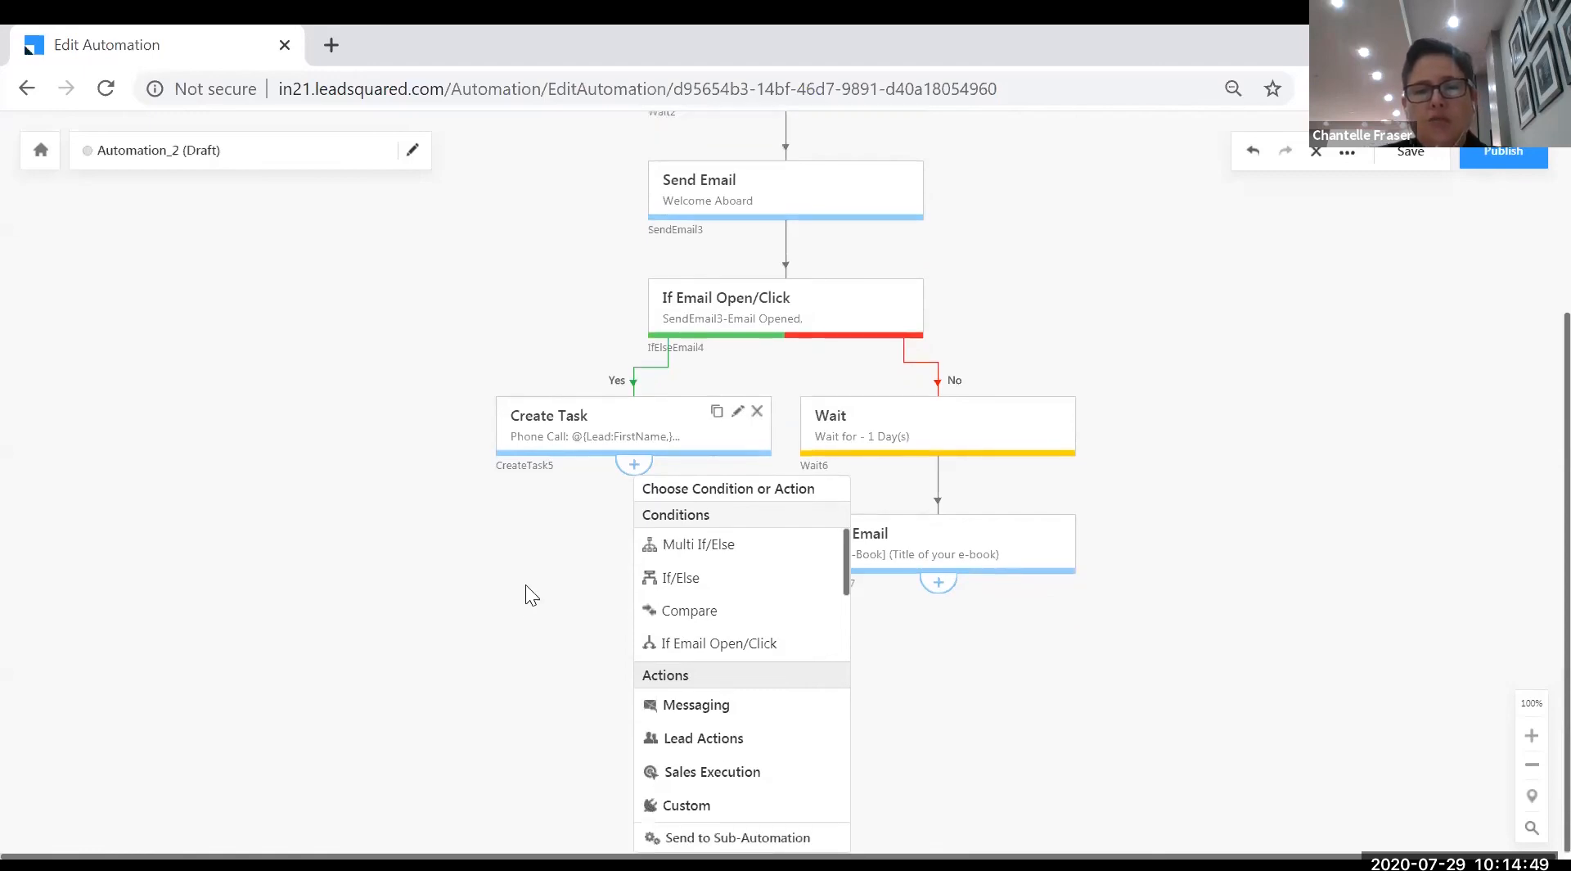
pyautogui.click(719, 773)
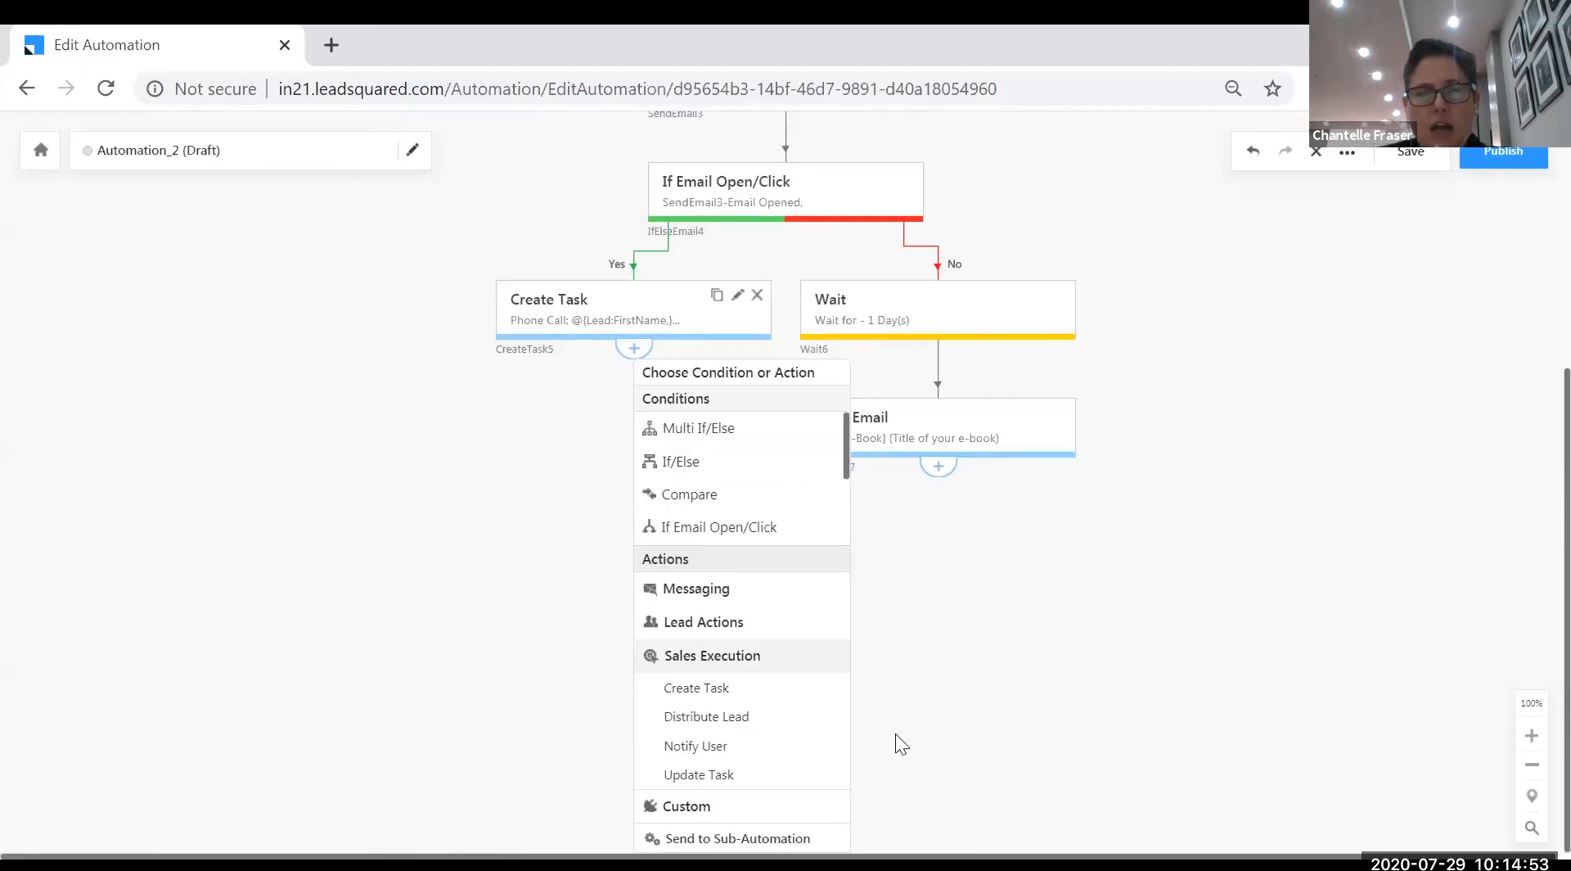
pyautogui.click(736, 626)
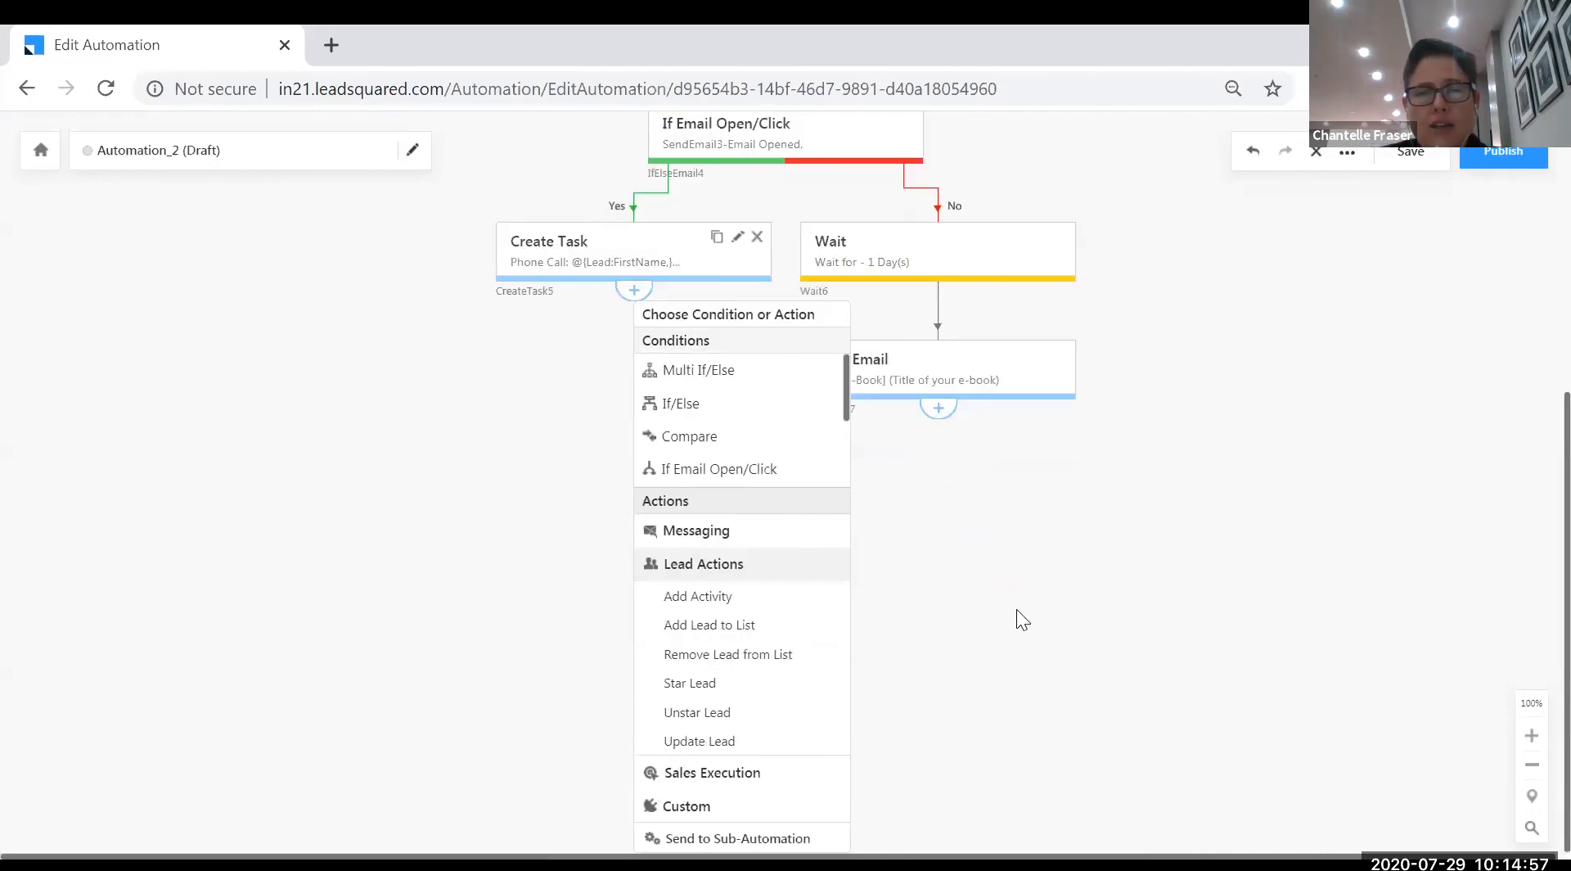
pyautogui.click(760, 773)
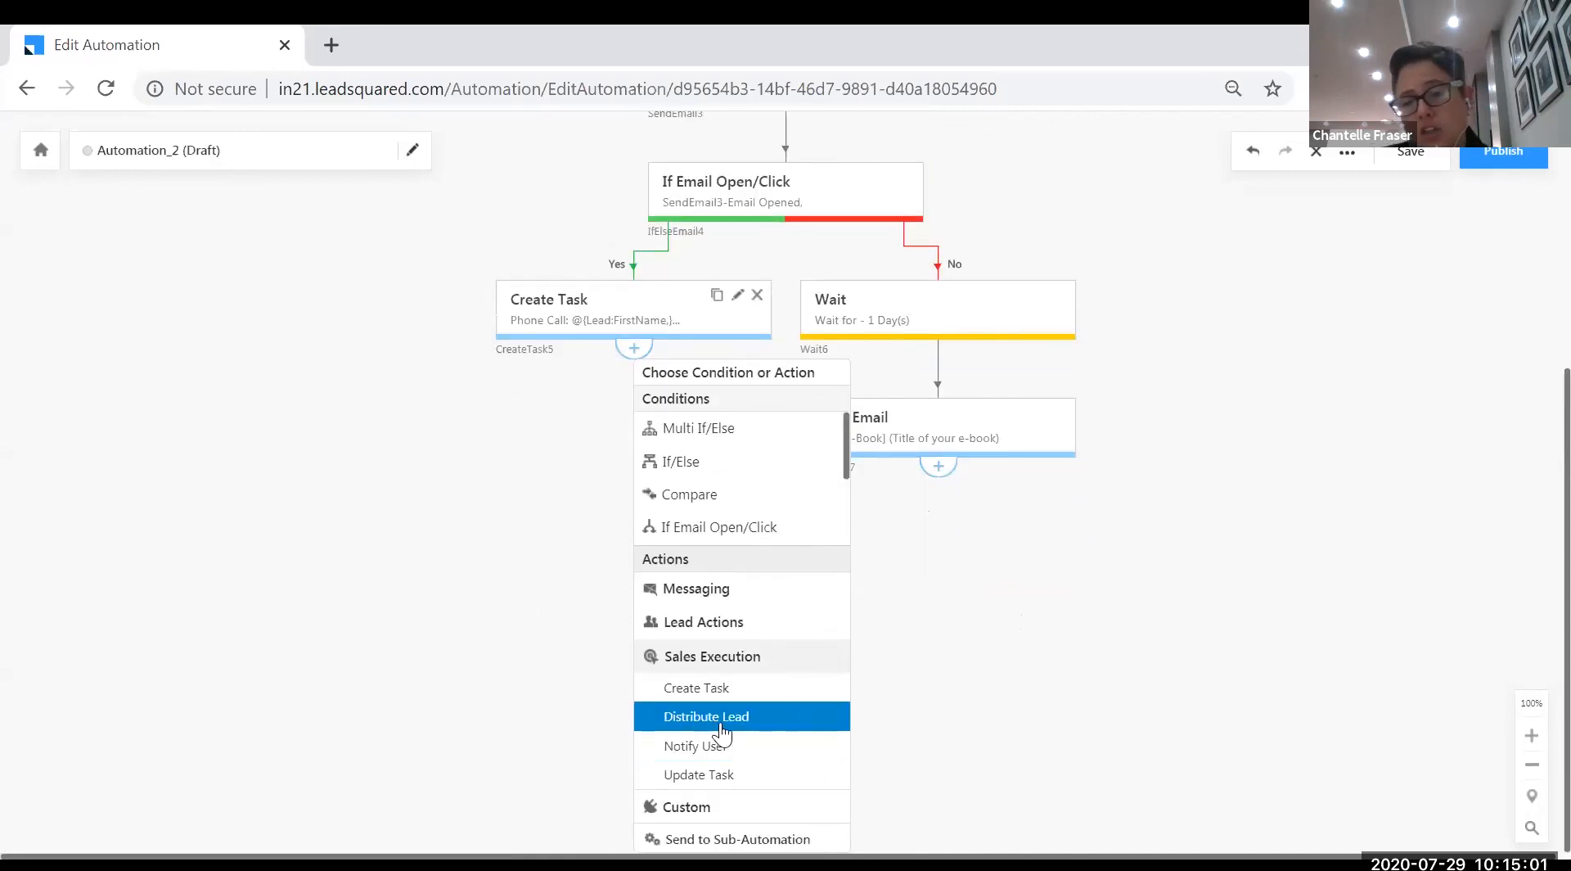
pyautogui.click(722, 730)
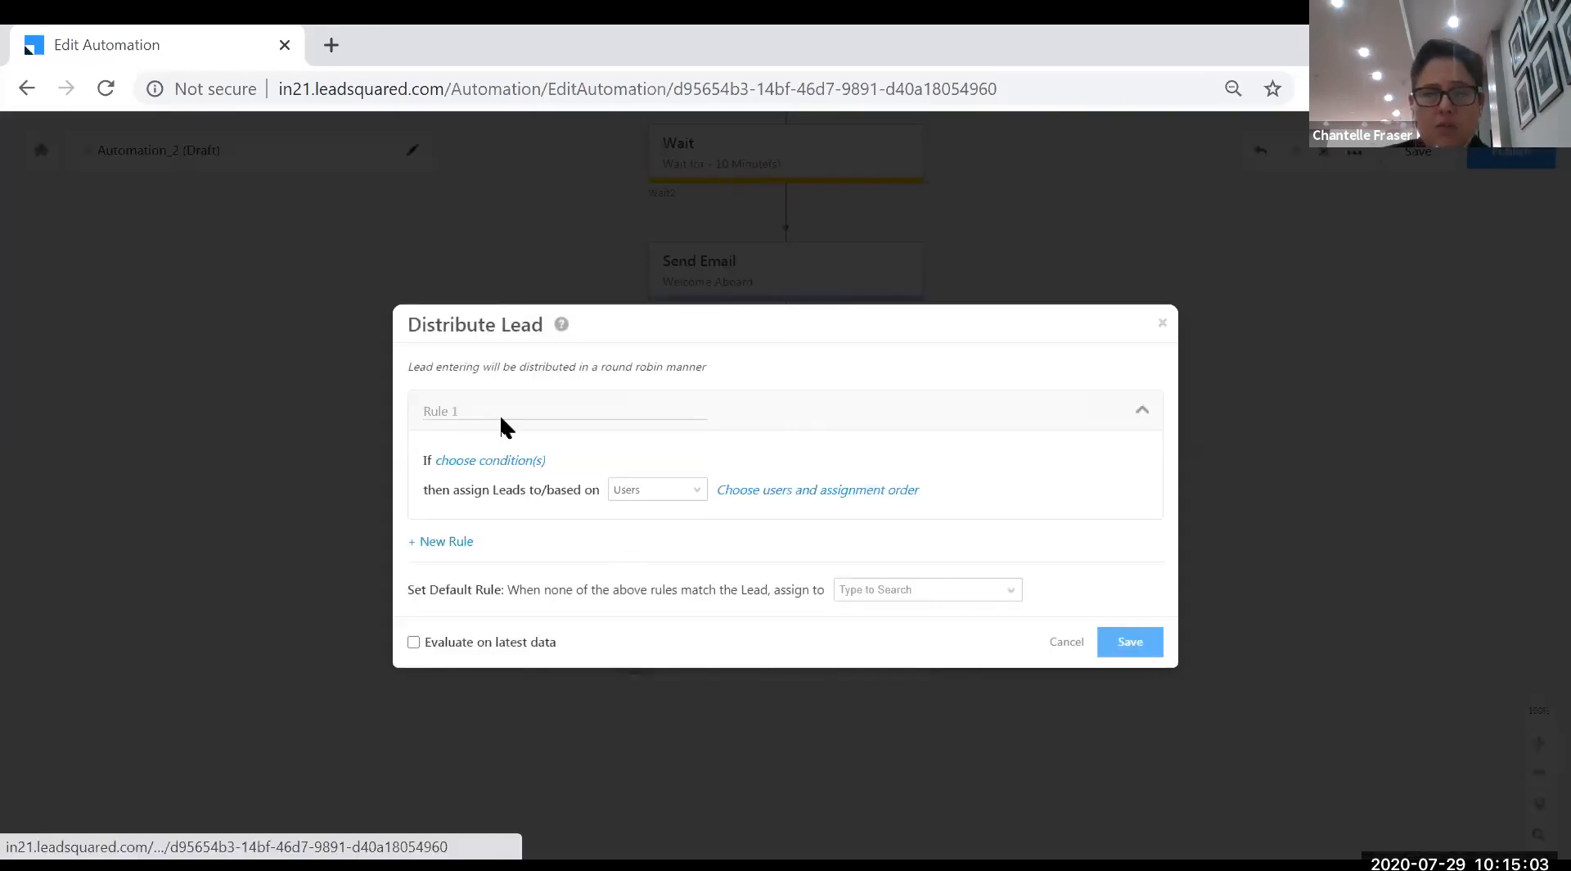
# - Keep assignment by users and put two users into the round-robin distribution sequence
pyautogui.click(694, 496)
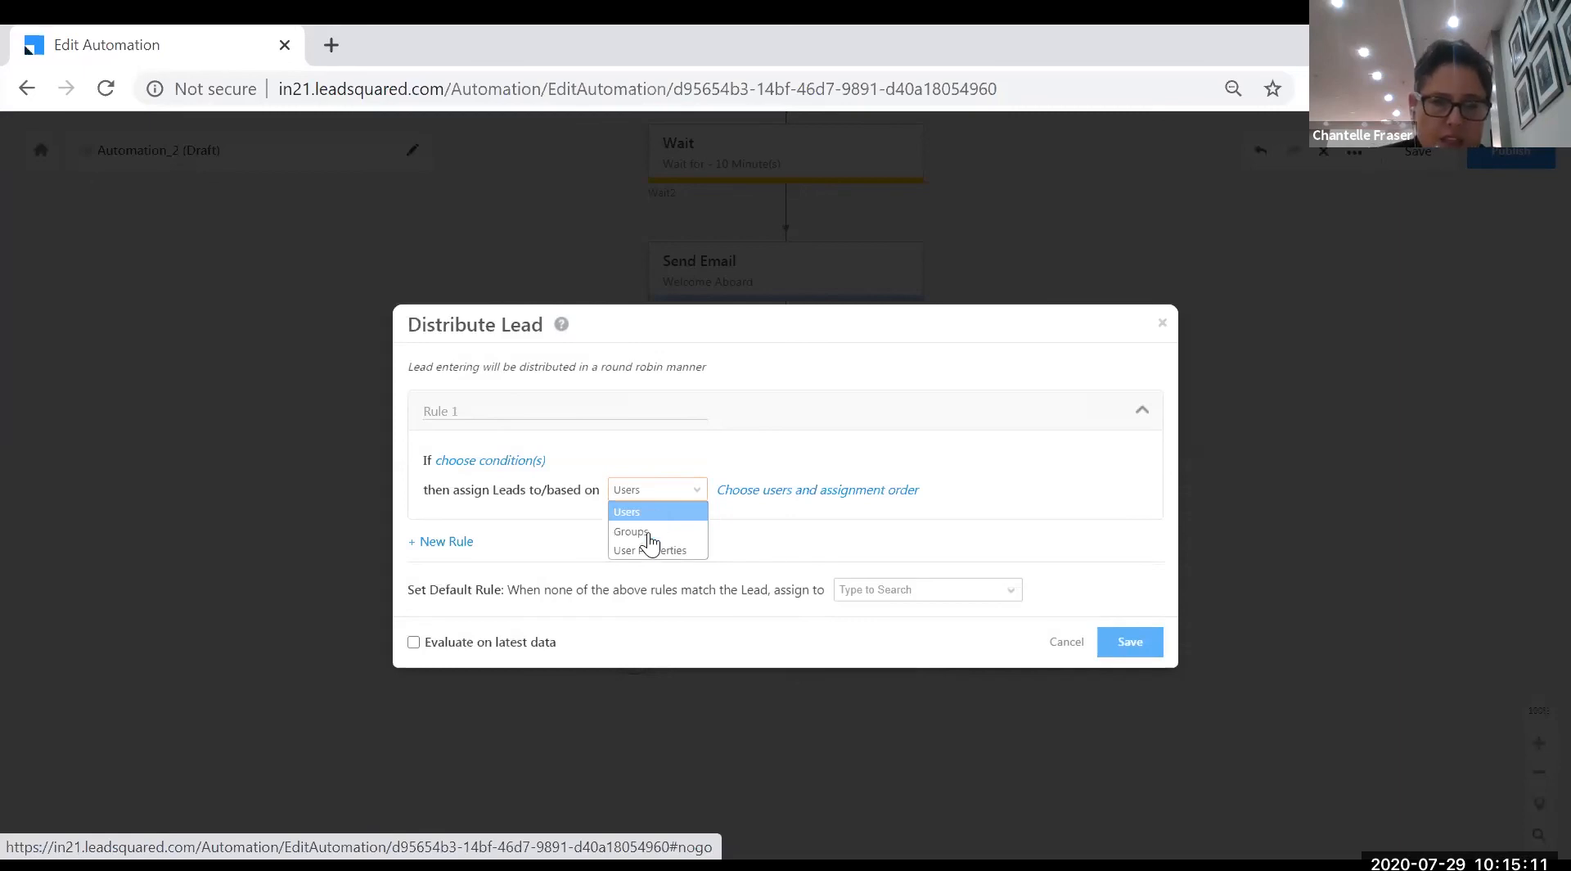
pyautogui.click(646, 531)
pyautogui.click(690, 494)
pyautogui.click(663, 512)
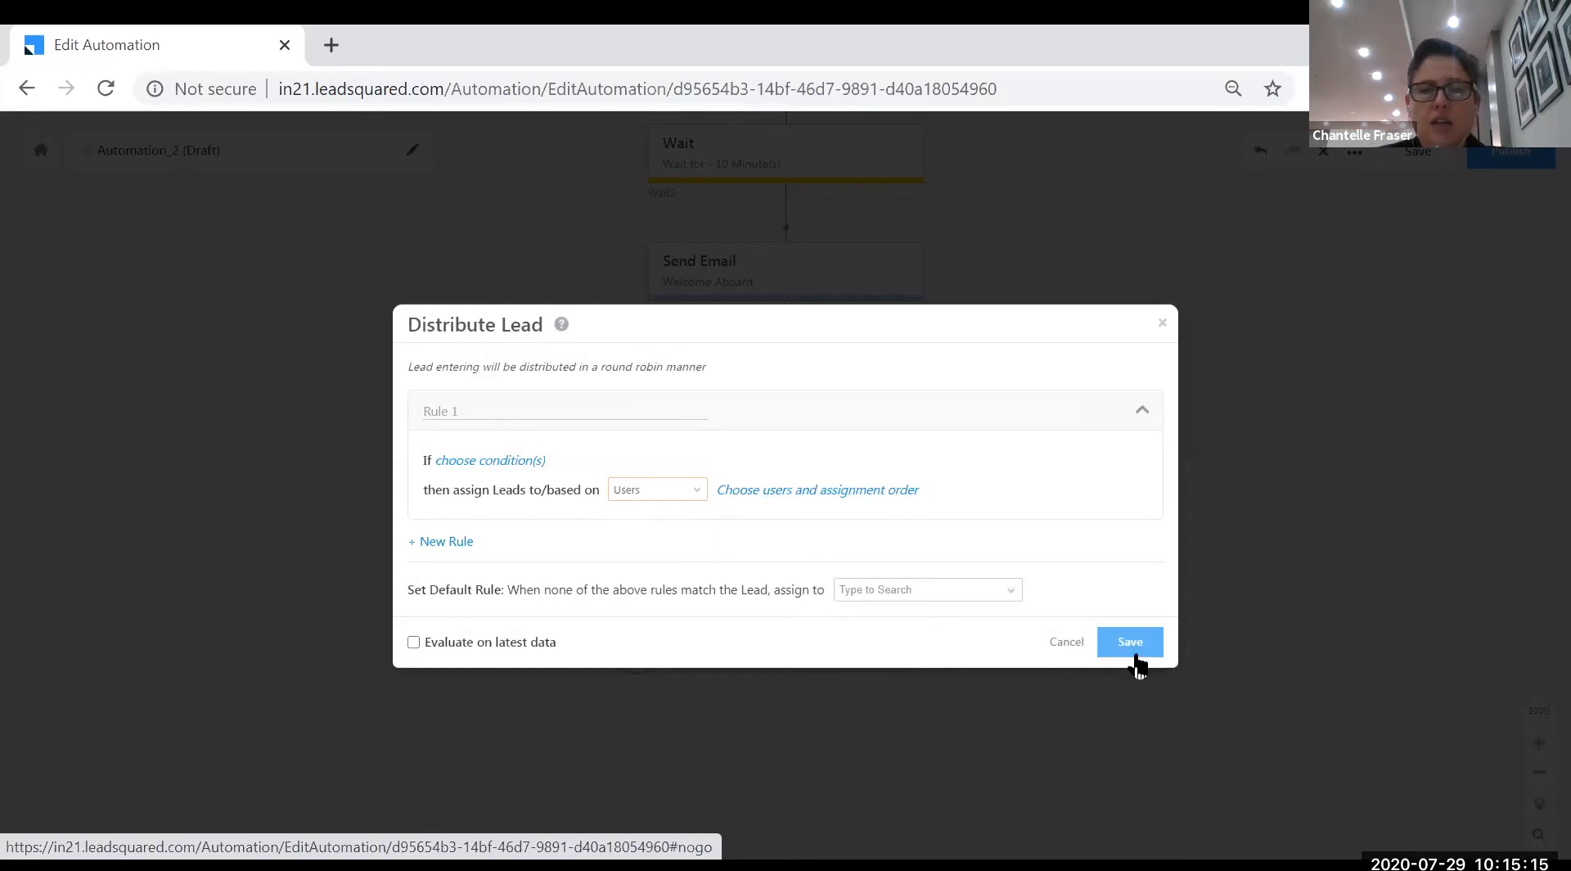
pyautogui.click(822, 491)
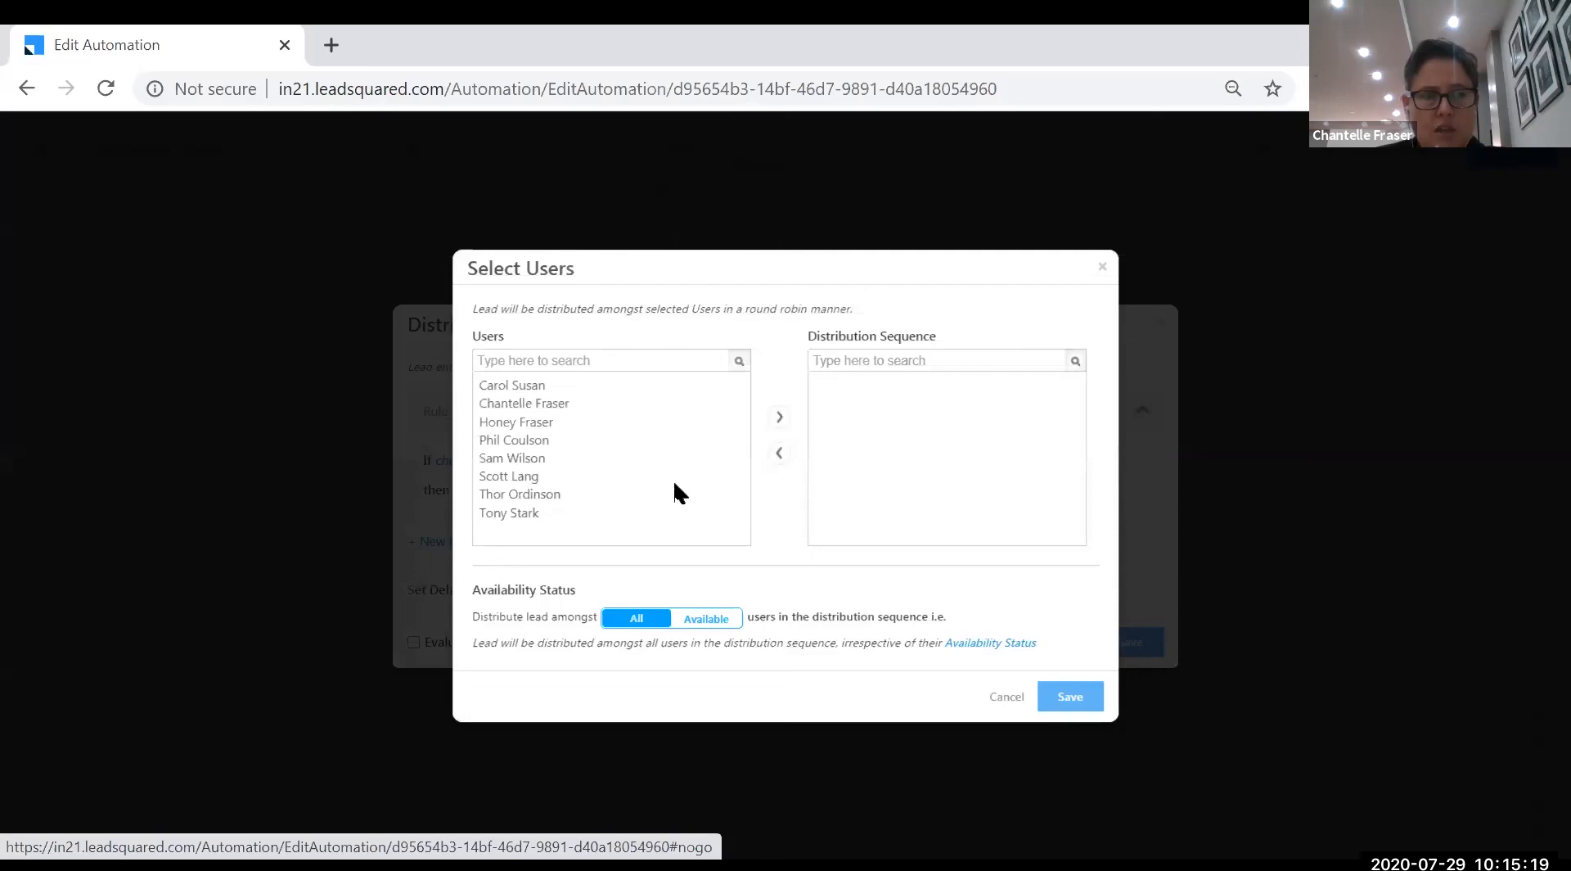
pyautogui.click(530, 386)
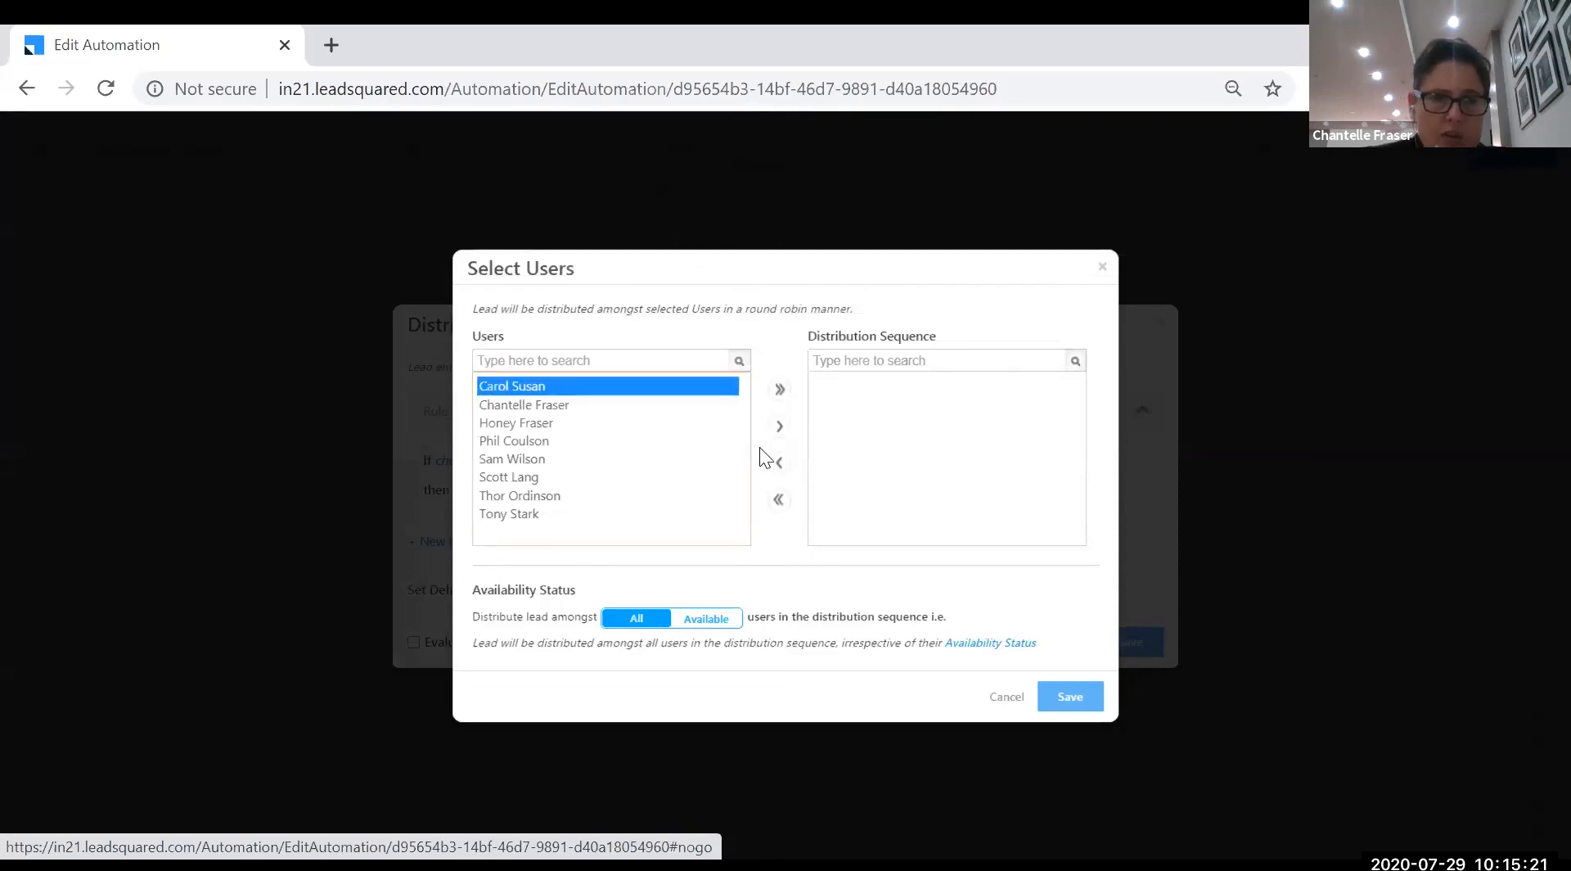
pyautogui.click(779, 425)
pyautogui.click(517, 423)
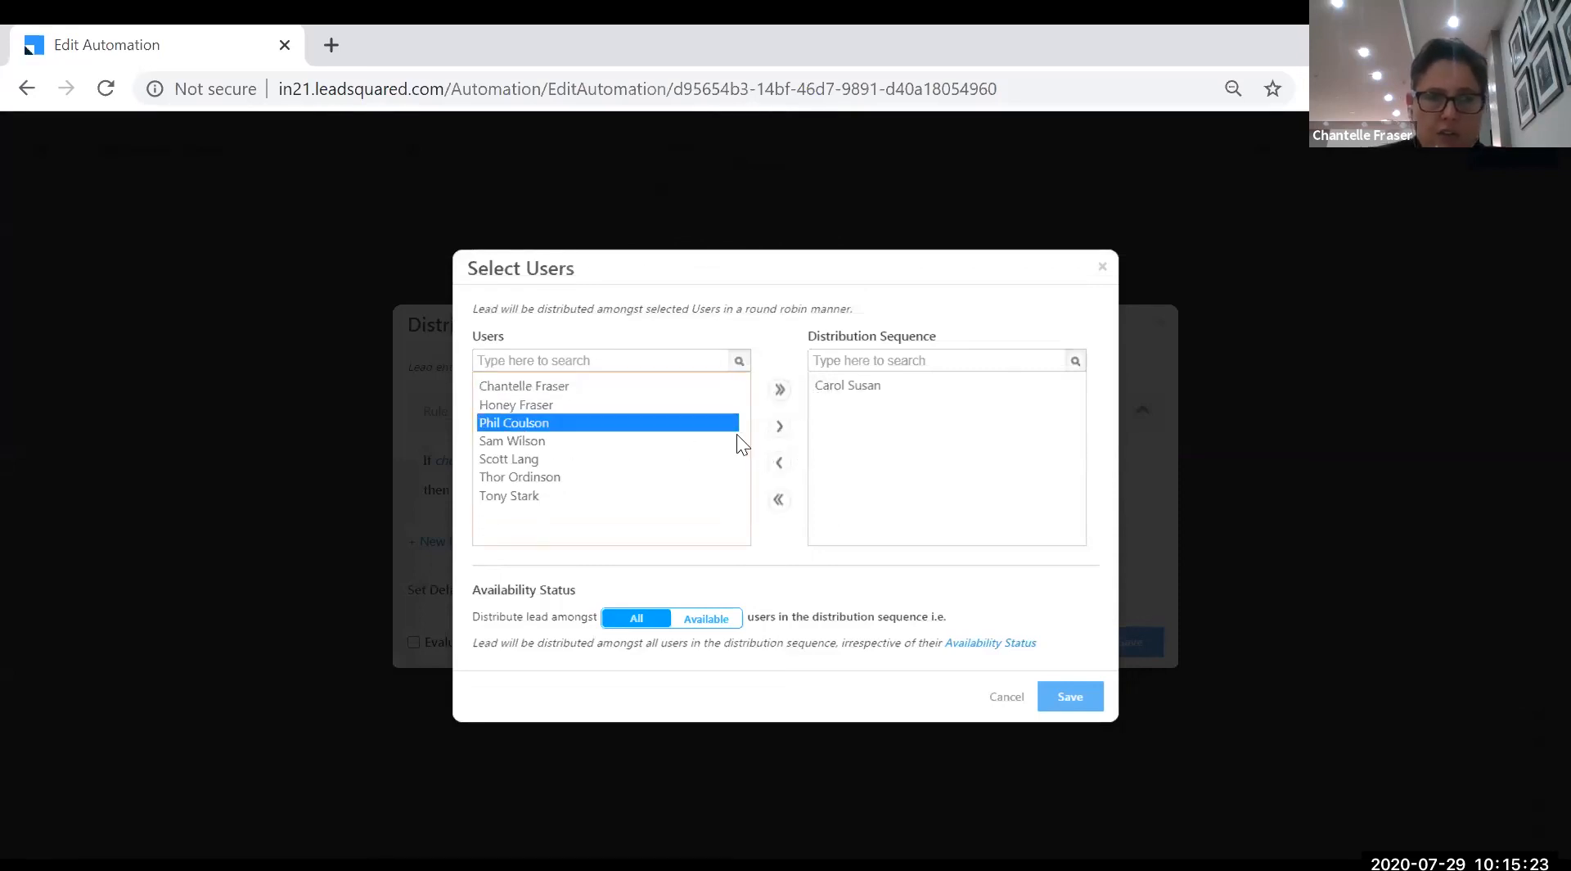
pyautogui.click(778, 427)
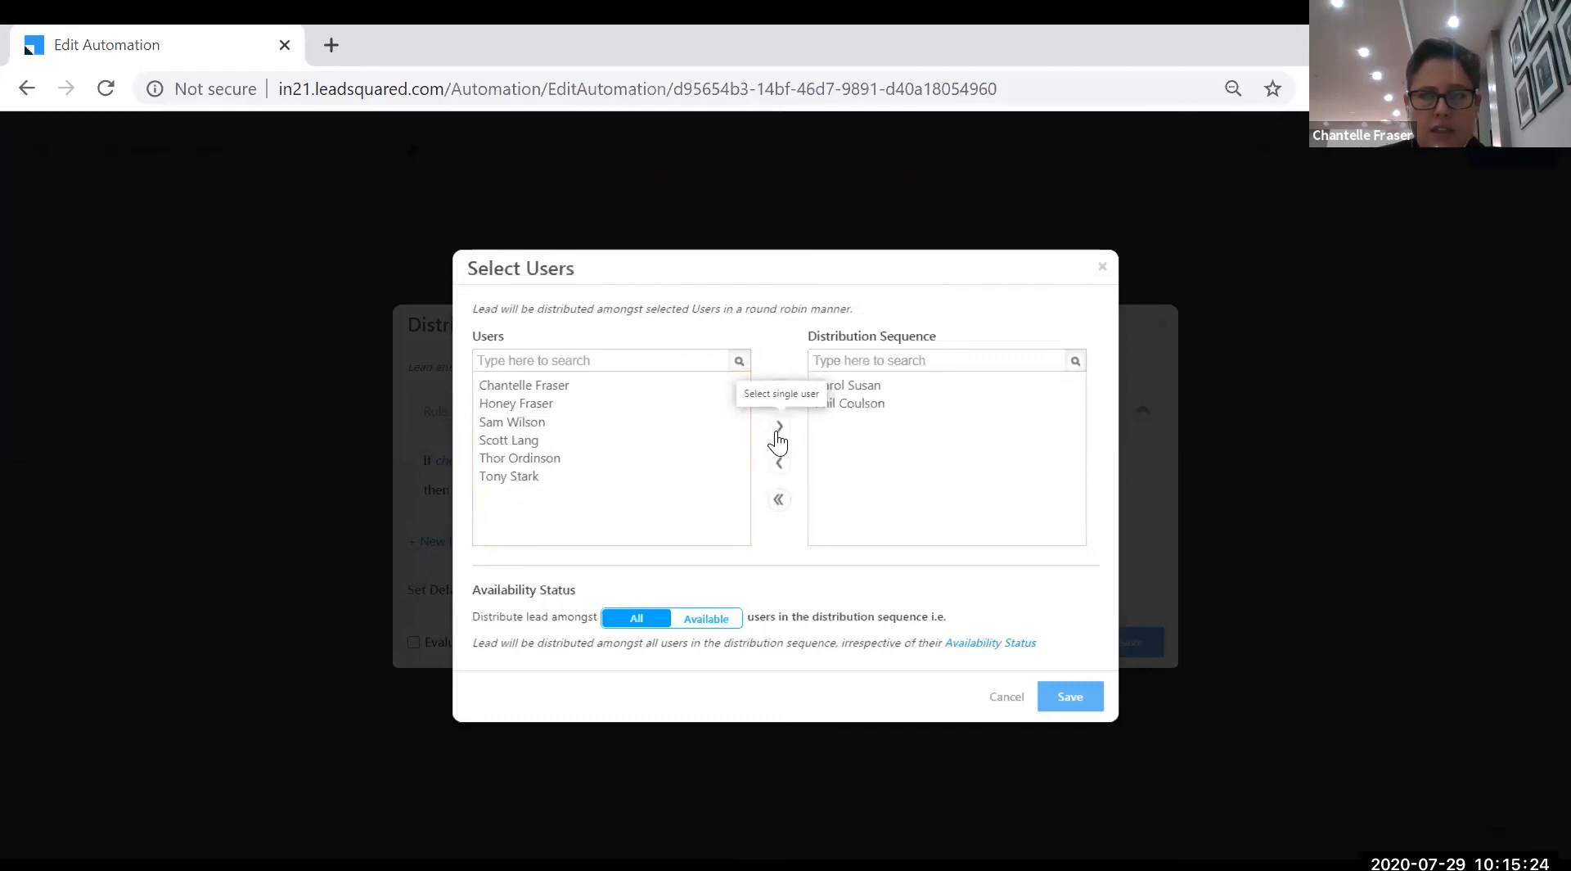
pyautogui.click(1069, 696)
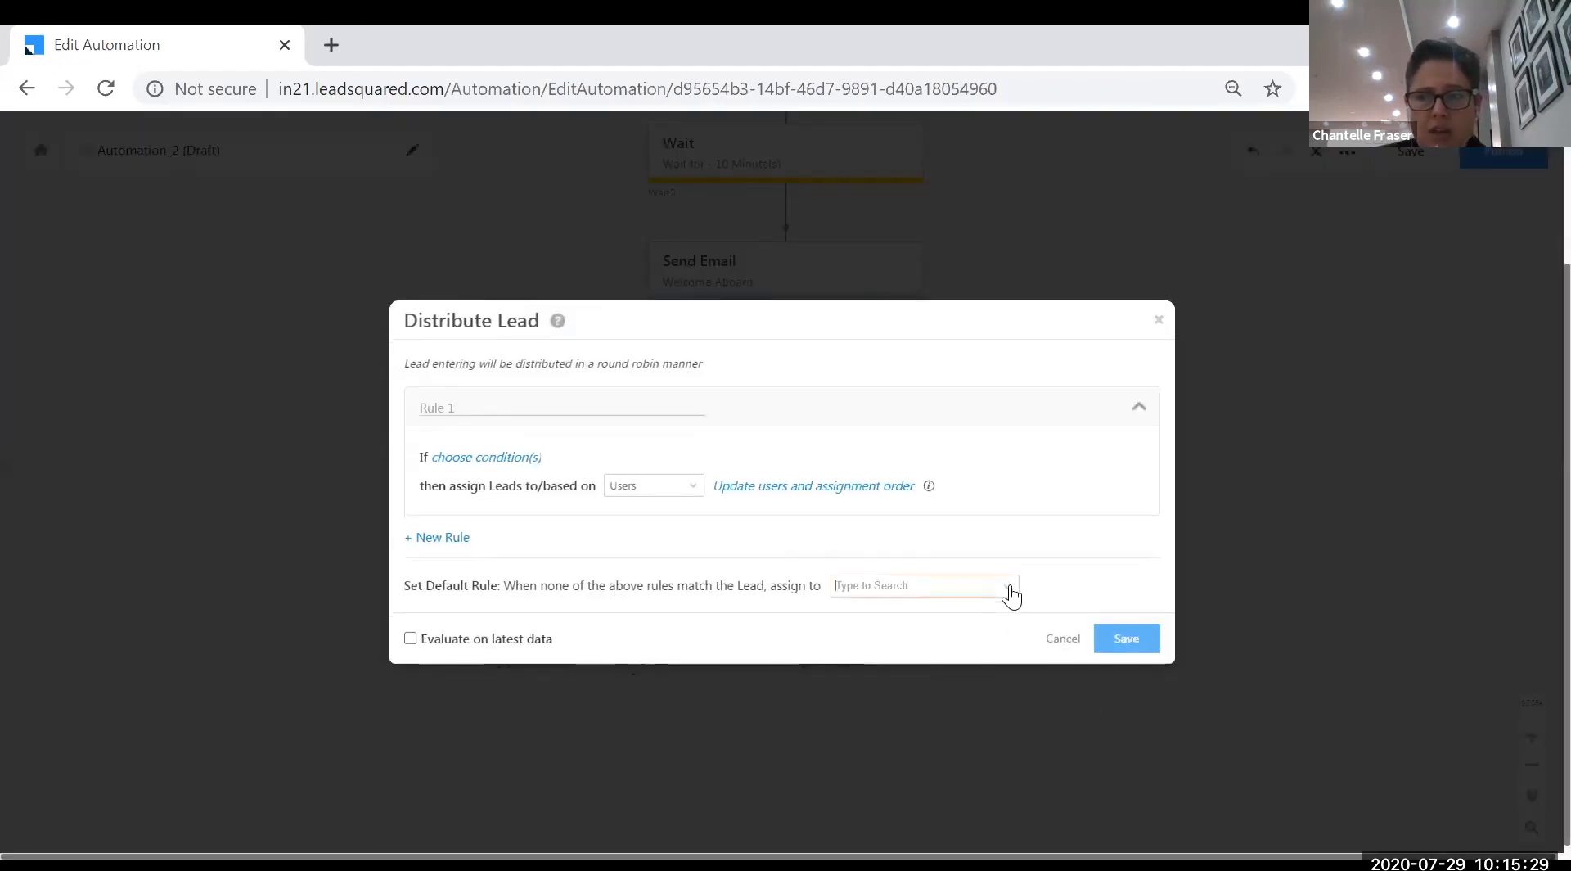
# - Pick a team member as the default-rule assignee and save the distribution settings
pyautogui.click(1010, 590)
pyautogui.click(941, 629)
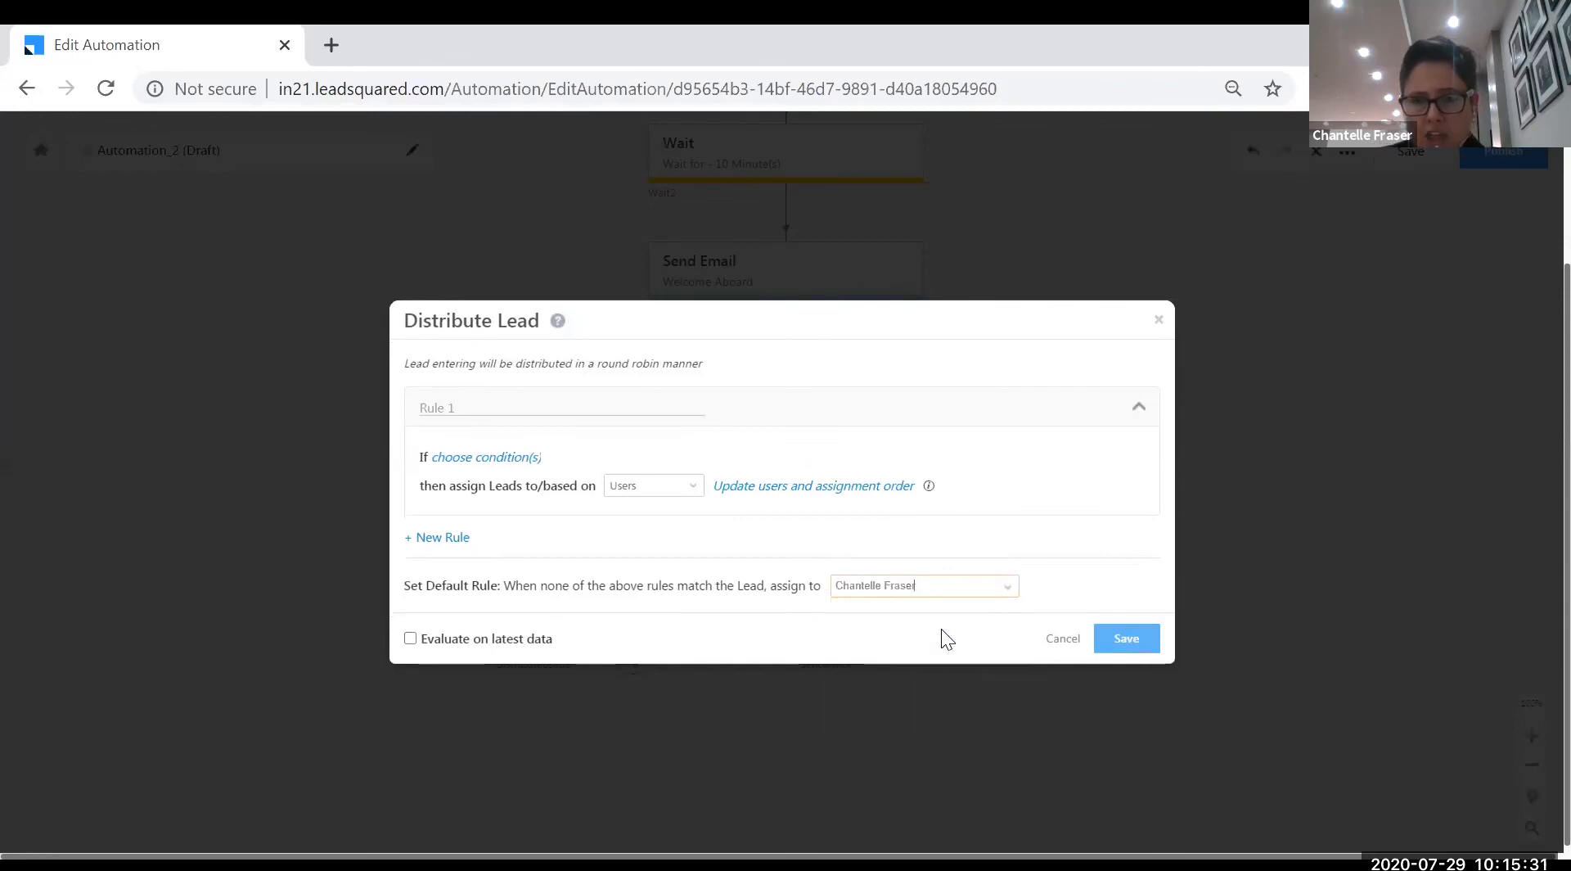
pyautogui.click(1141, 643)
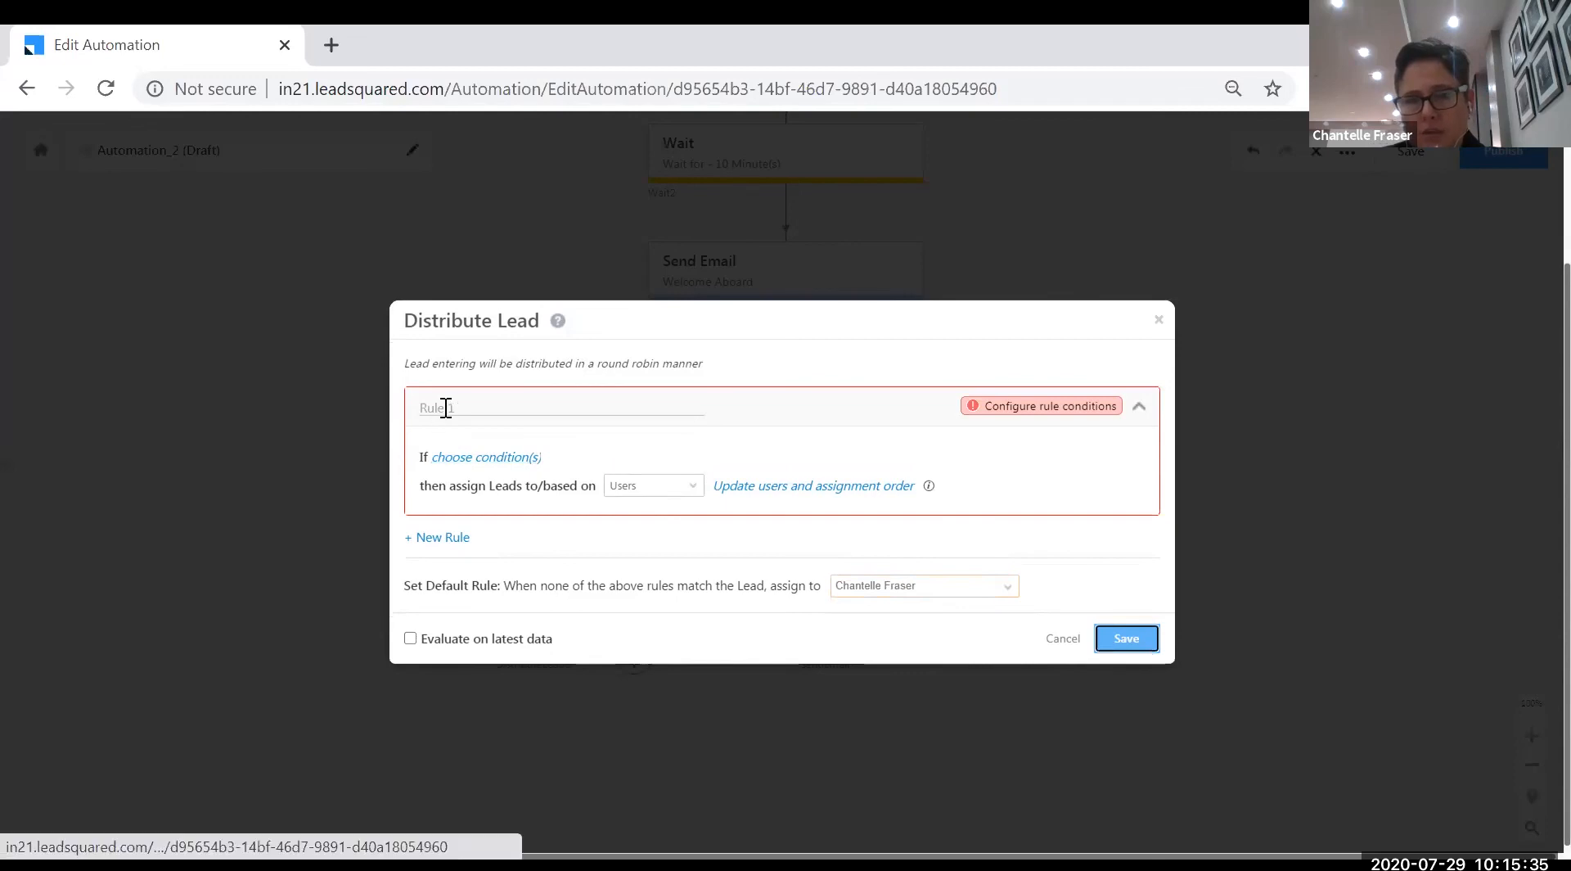
# - Give Rule 1 the condition Lead Source is Direct Traffic and save the Distribute Lead step
pyautogui.click(483, 458)
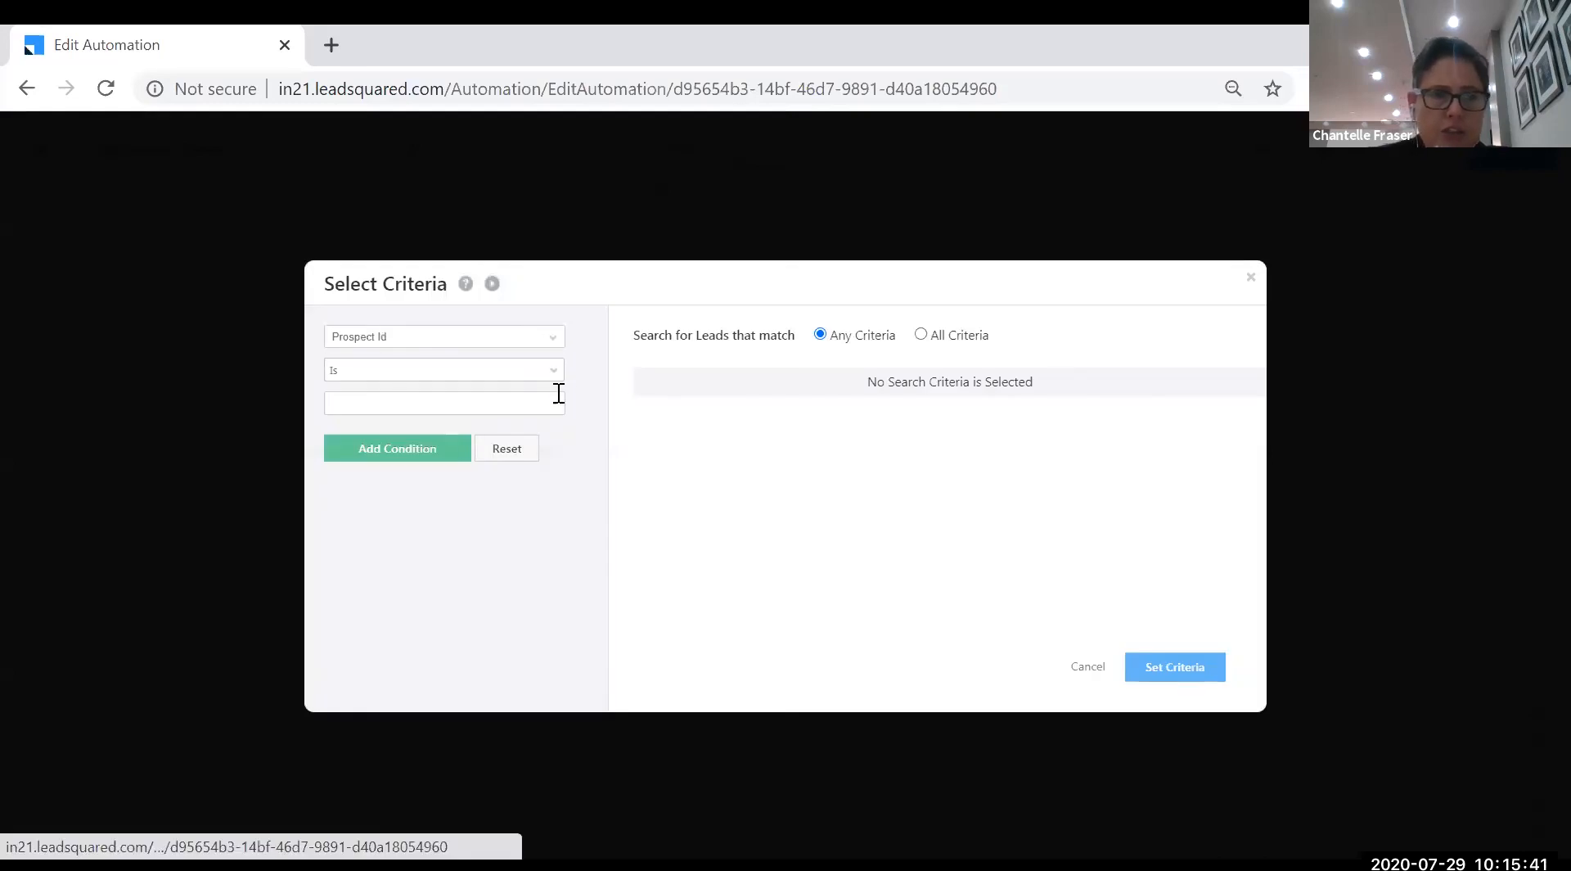
pyautogui.click(557, 342)
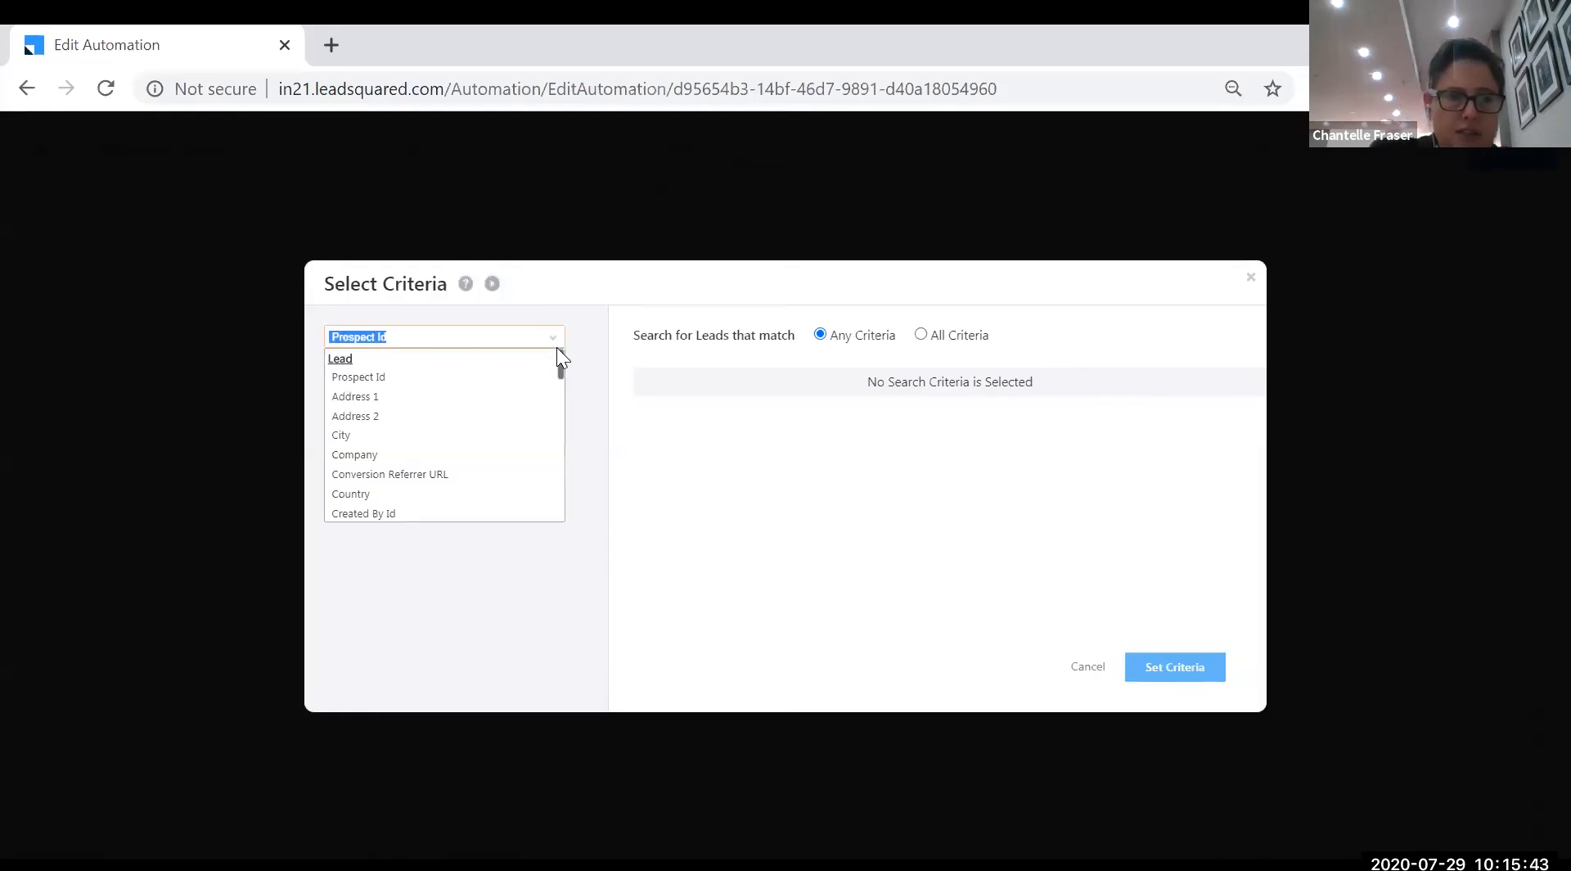
pyautogui.write('lead')
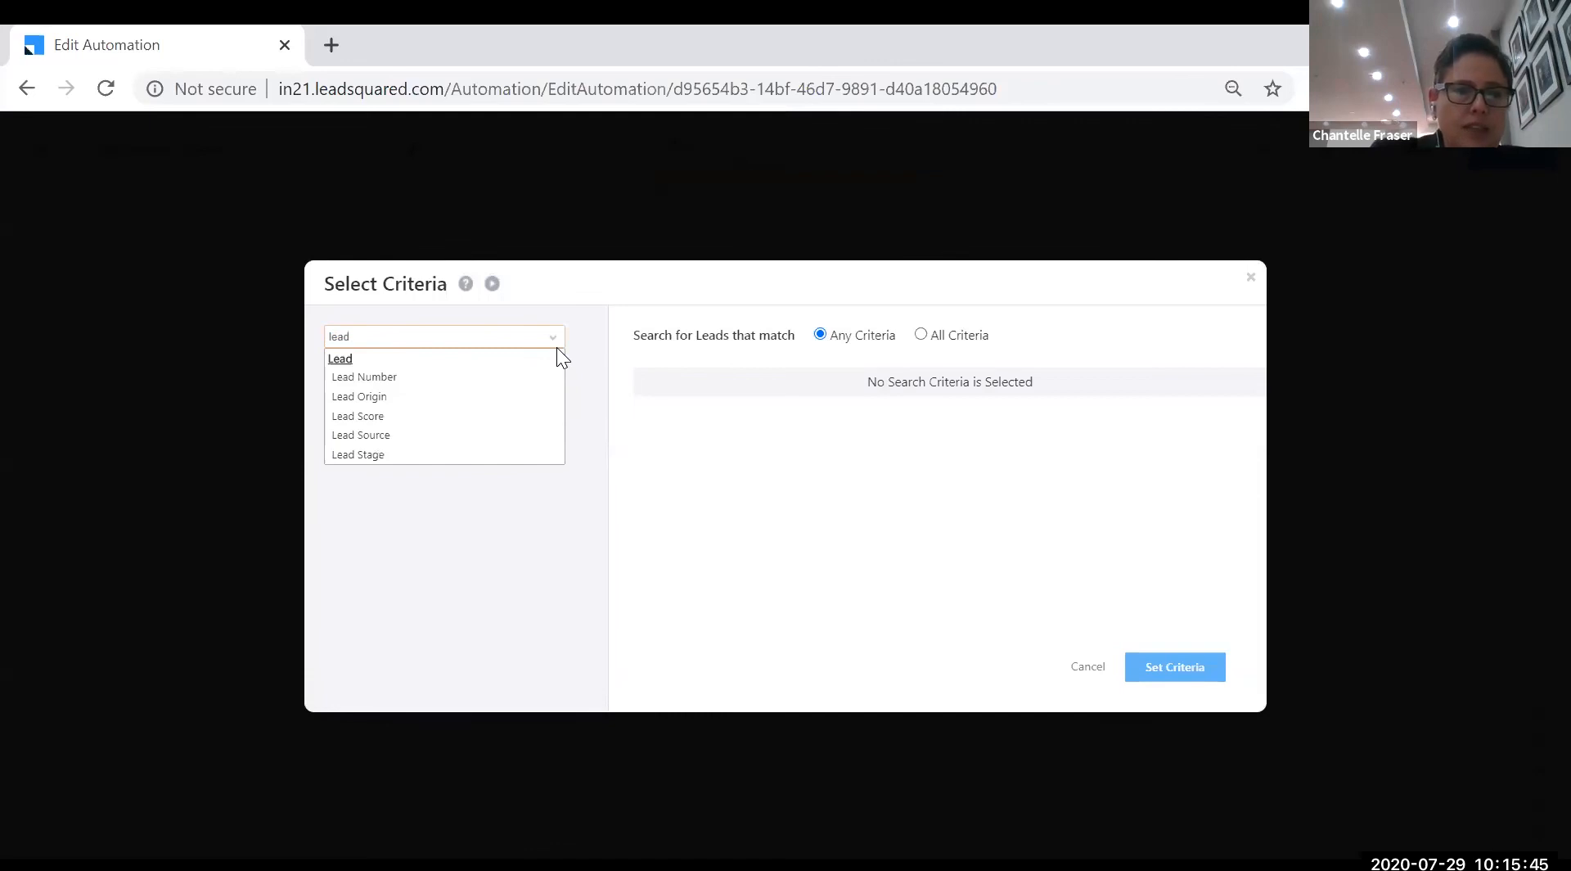
pyautogui.click(363, 434)
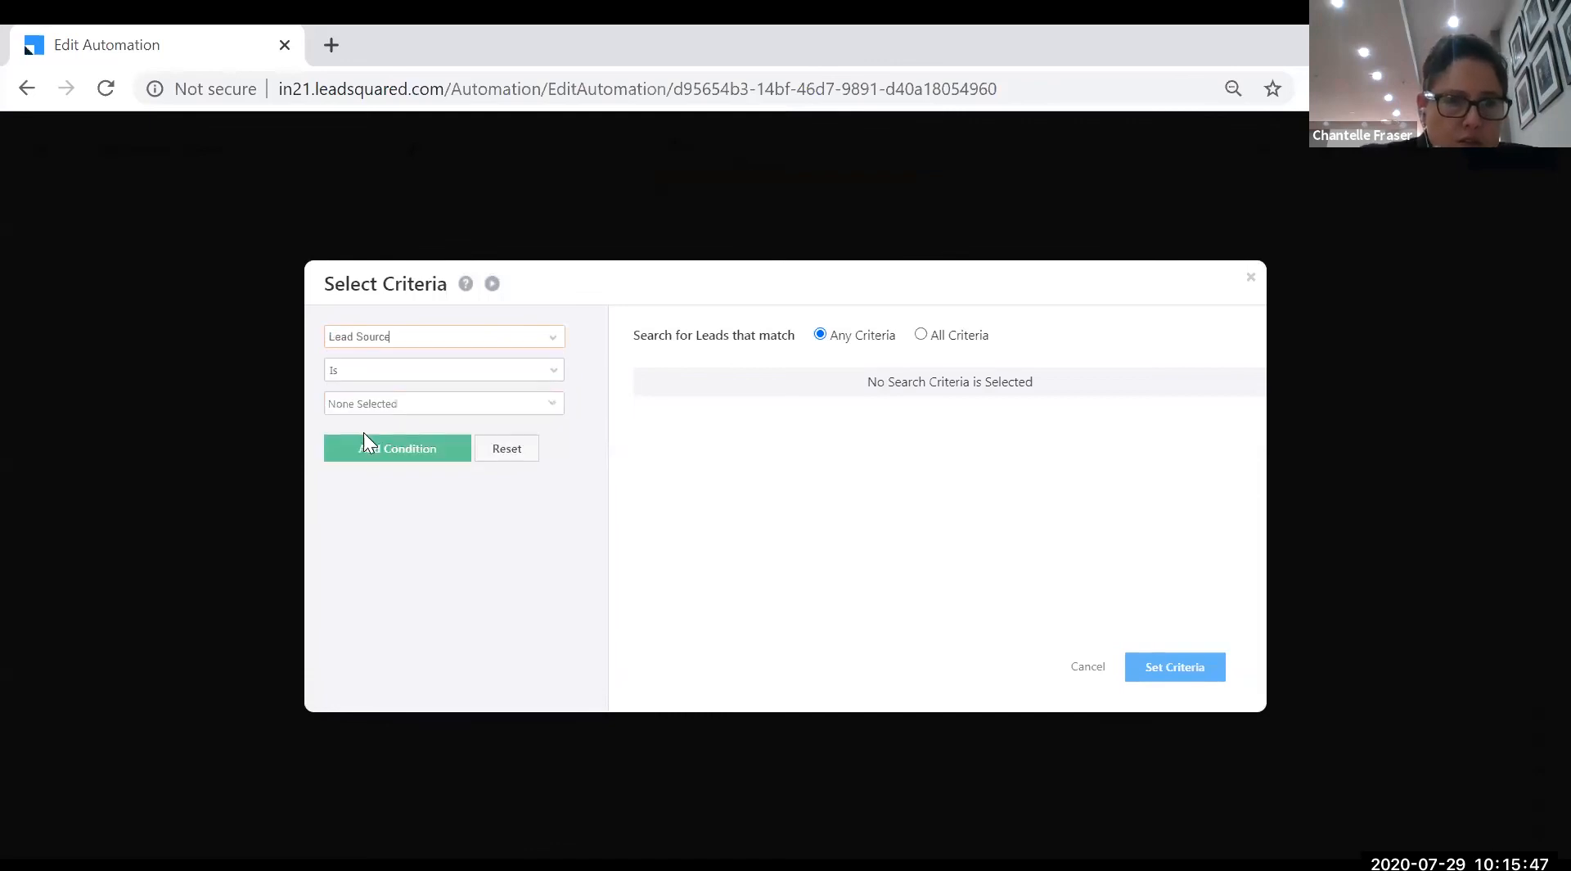
pyautogui.click(535, 409)
pyautogui.click(385, 550)
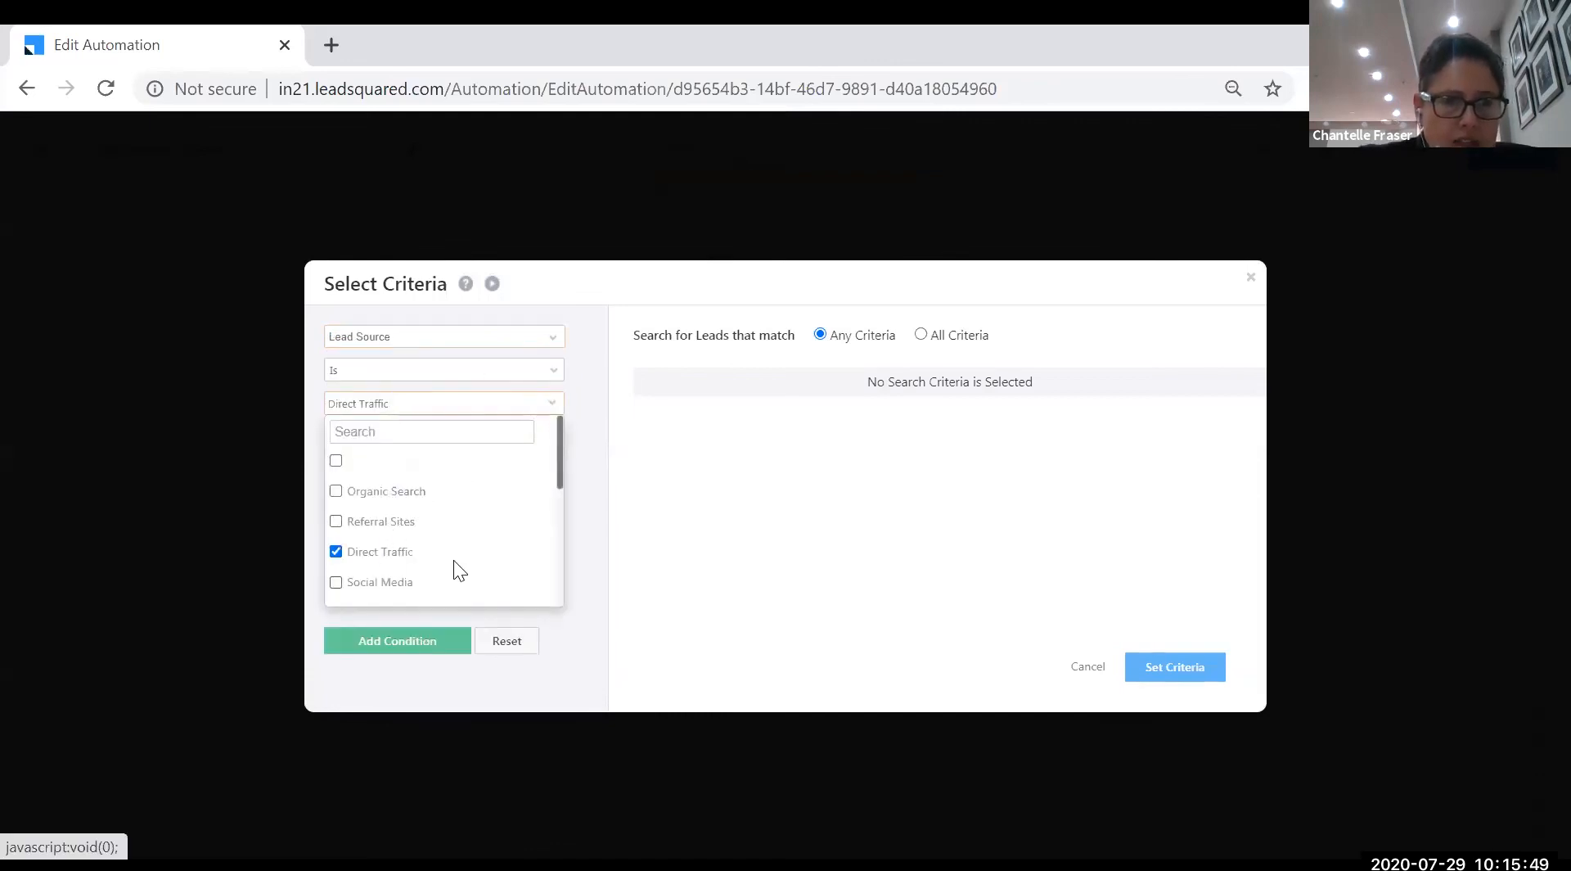
pyautogui.click(418, 638)
pyautogui.click(449, 458)
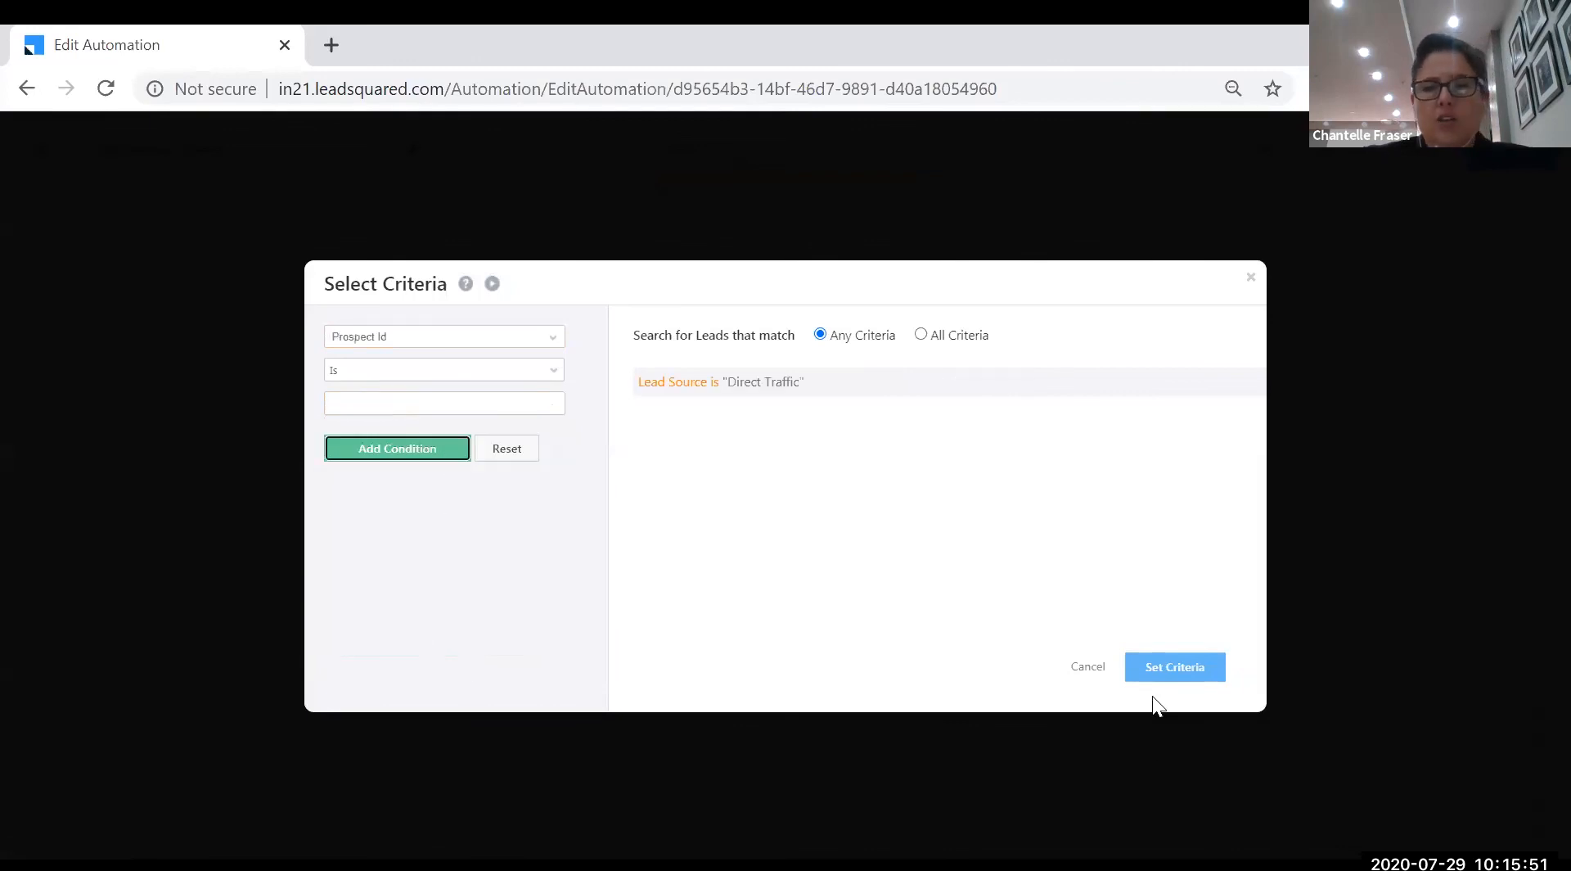
pyautogui.click(1175, 666)
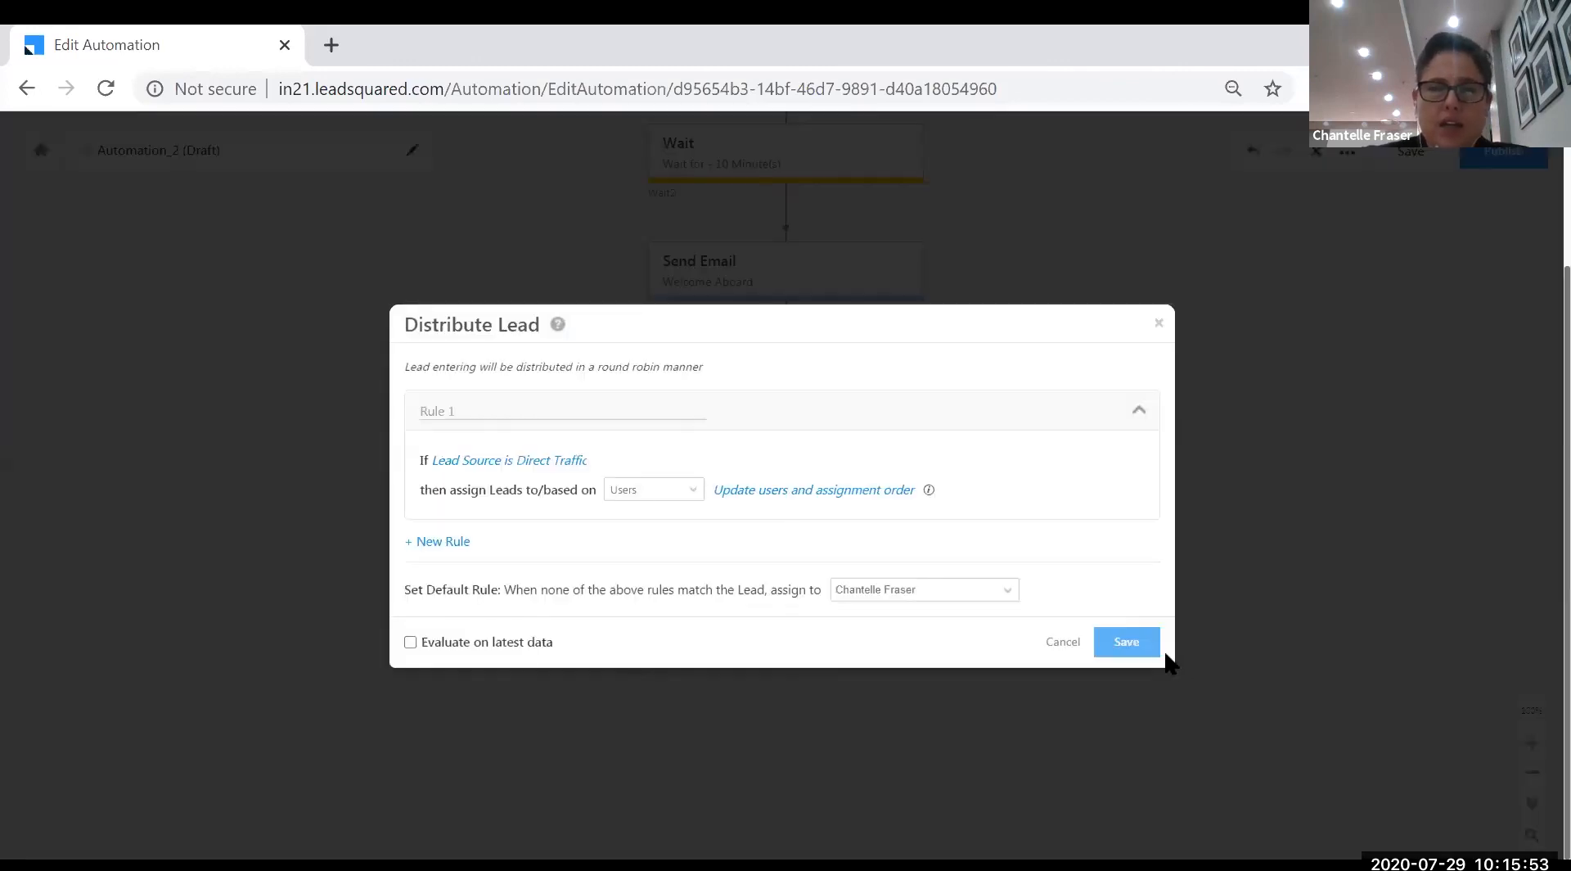
pyautogui.click(1149, 644)
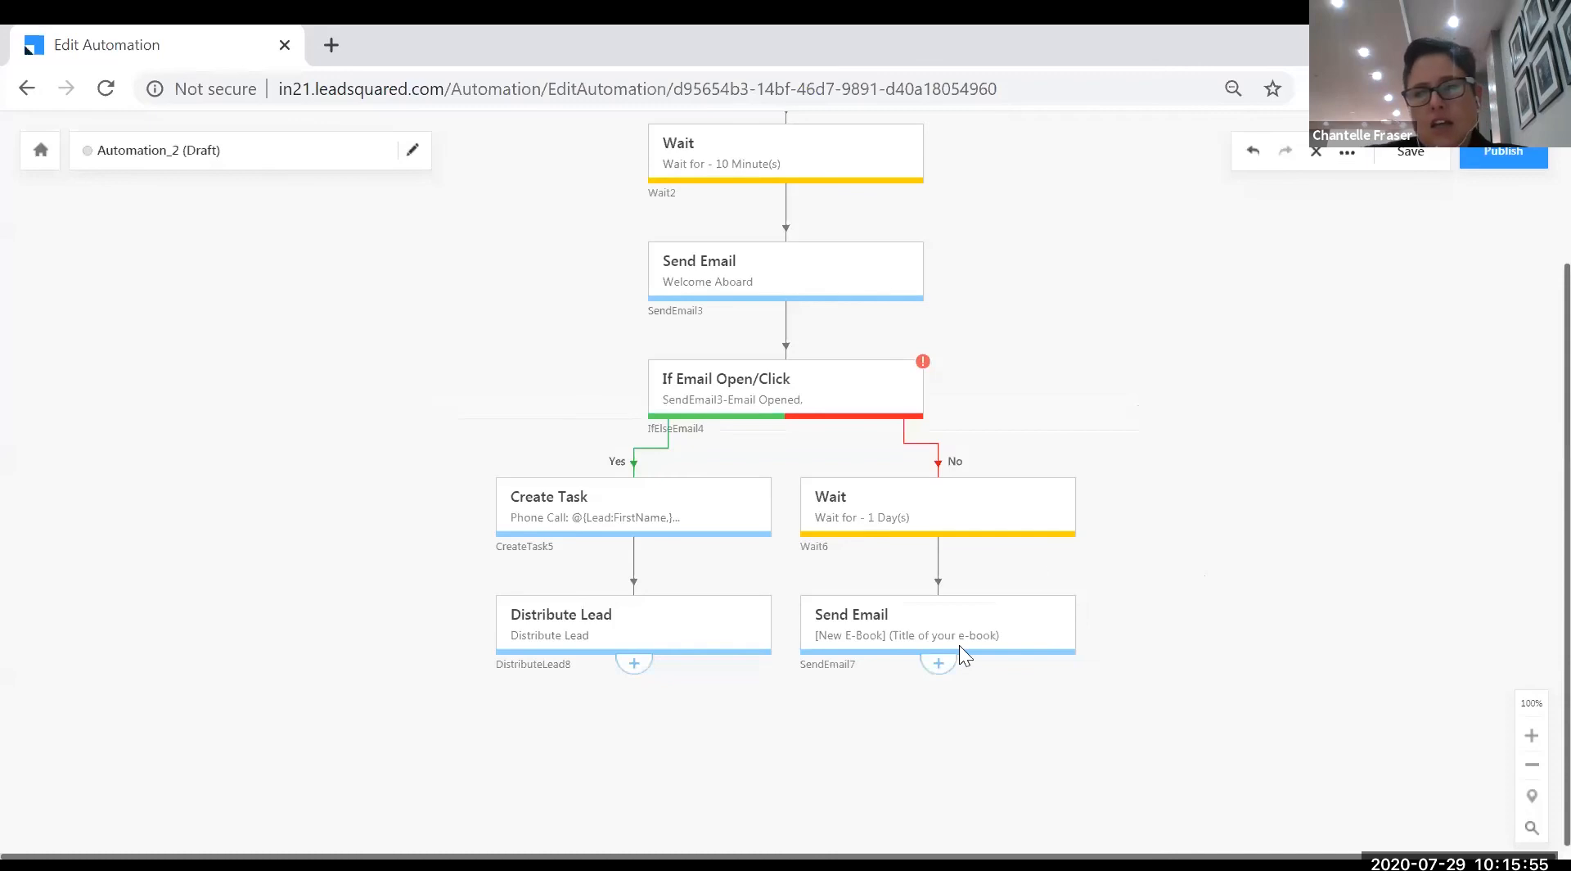
# - Rename the automation to 'Superhero Sign Up' and confirm the new name
pyautogui.scroll(2, 959, 647)
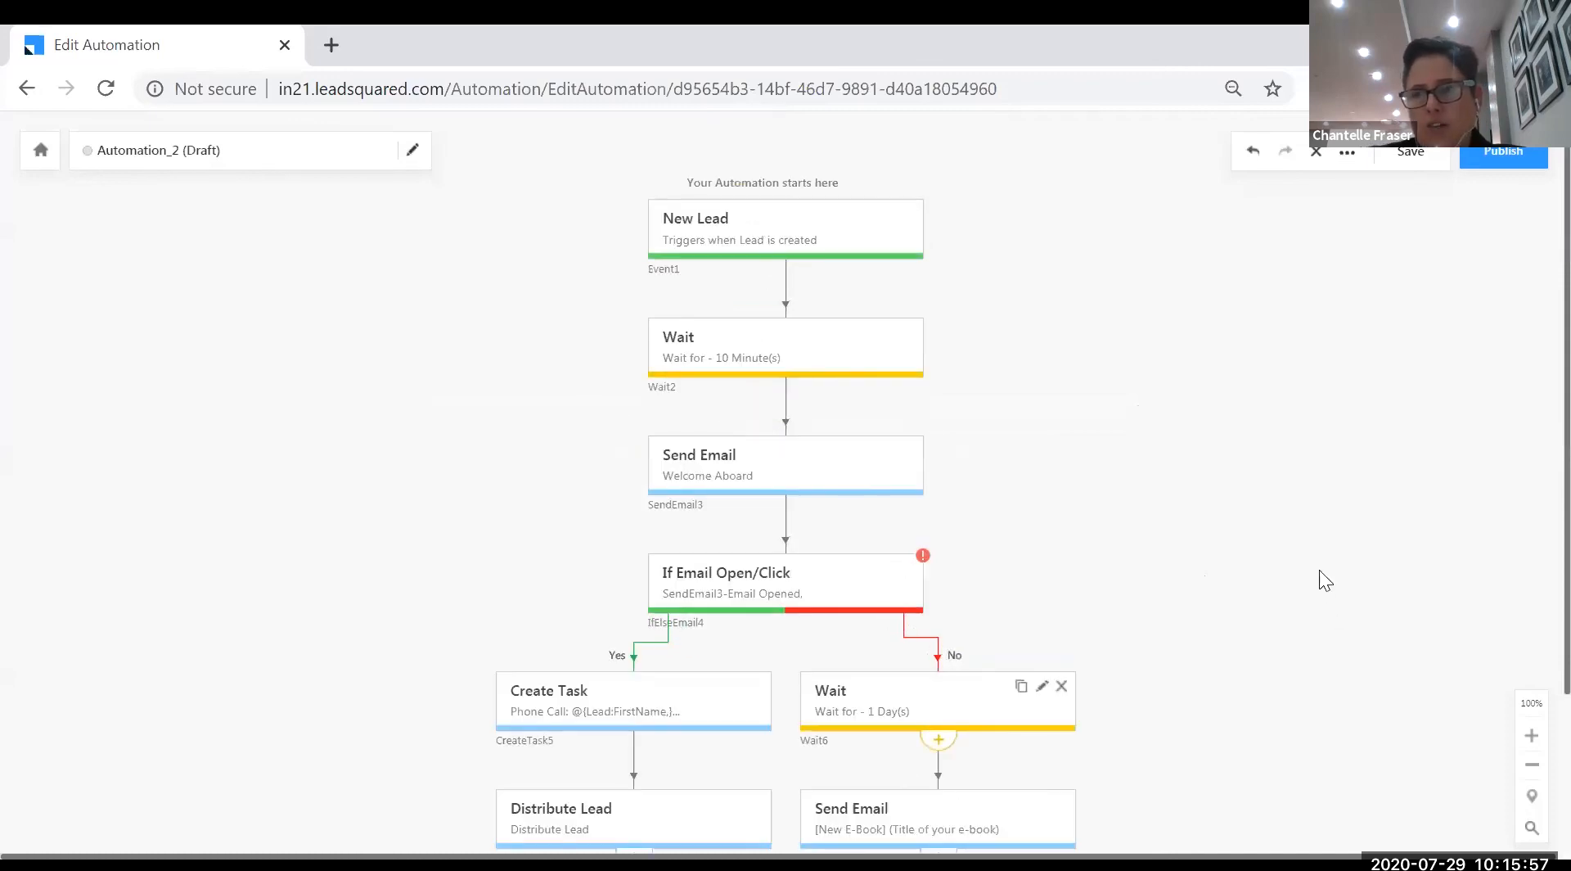
pyautogui.click(411, 150)
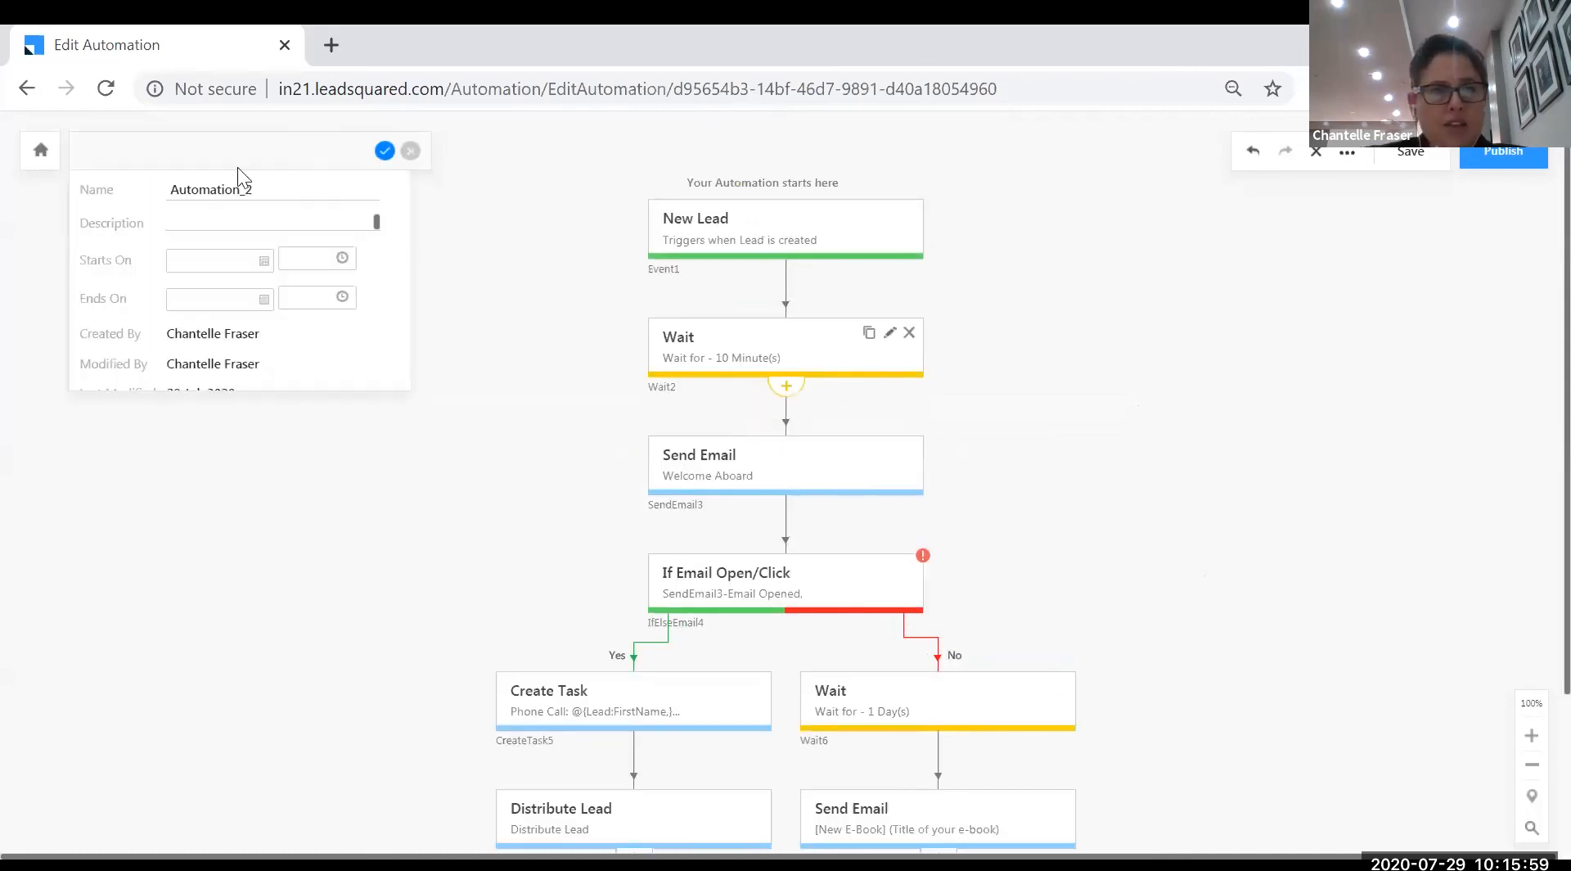
pyautogui.moveTo(256, 188); pyautogui.dragTo(100, 164)
pyautogui.write('Superhero Sign Up')
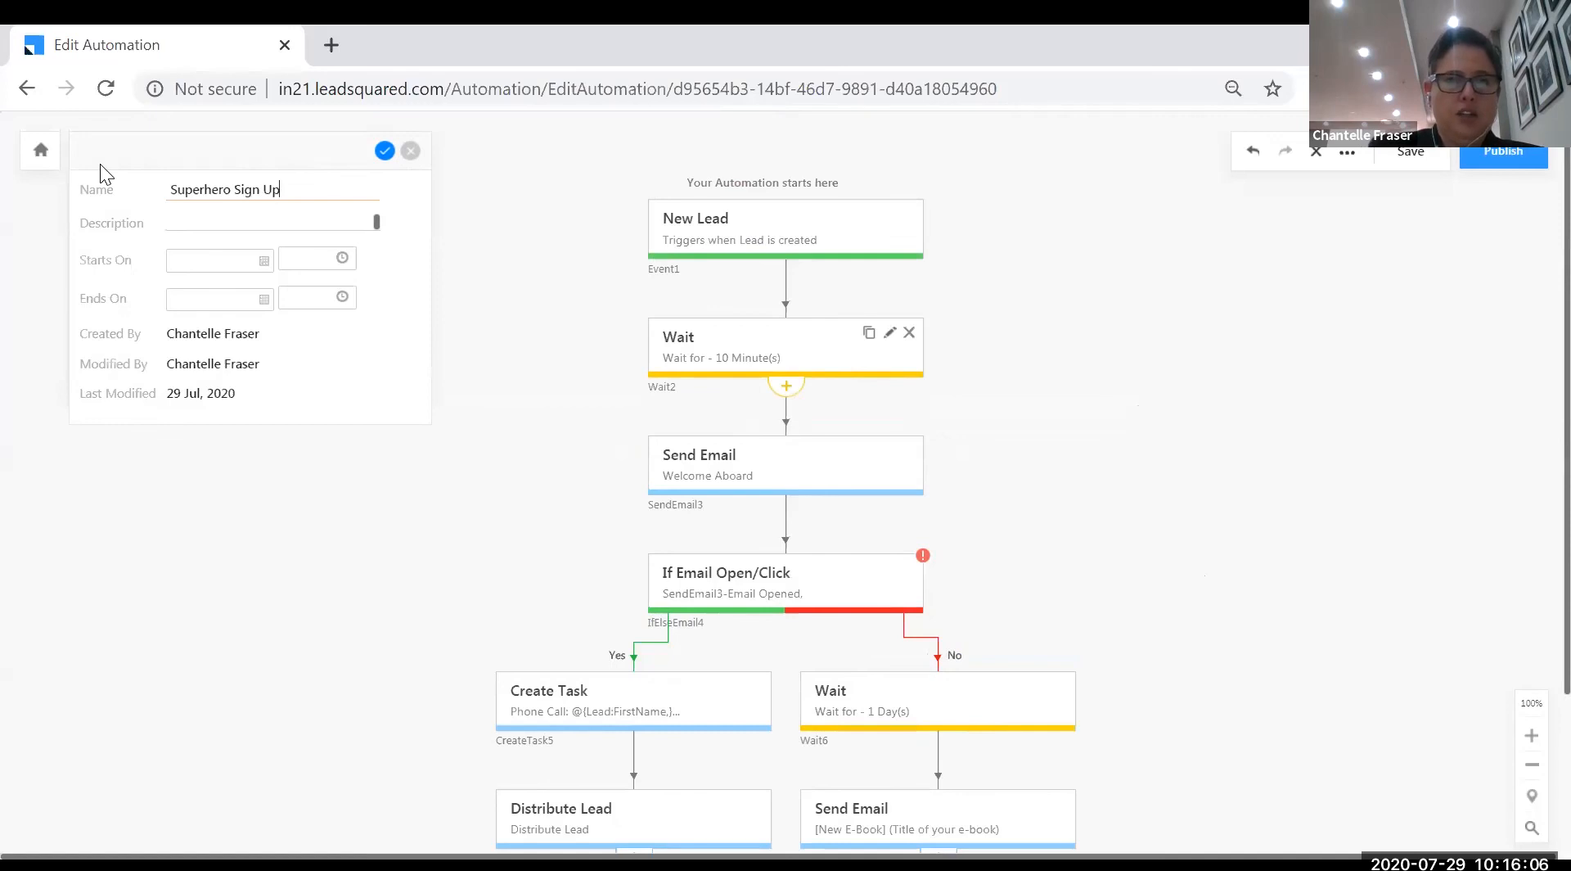
pyautogui.click(385, 152)
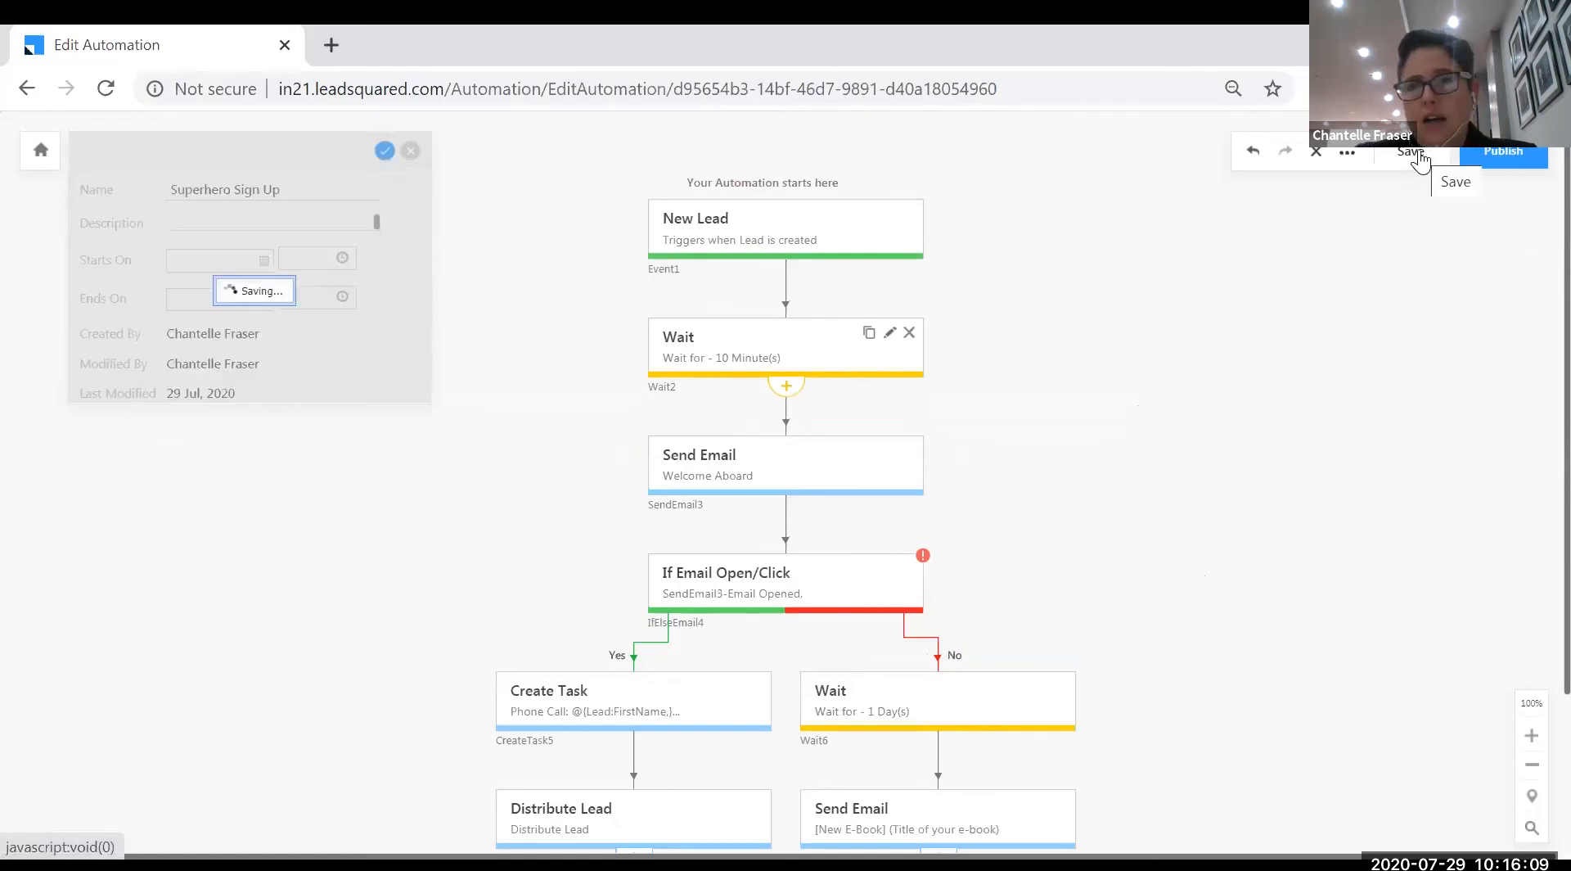
# - Save the automation and go back to the Automation list
pyautogui.click(1508, 158)
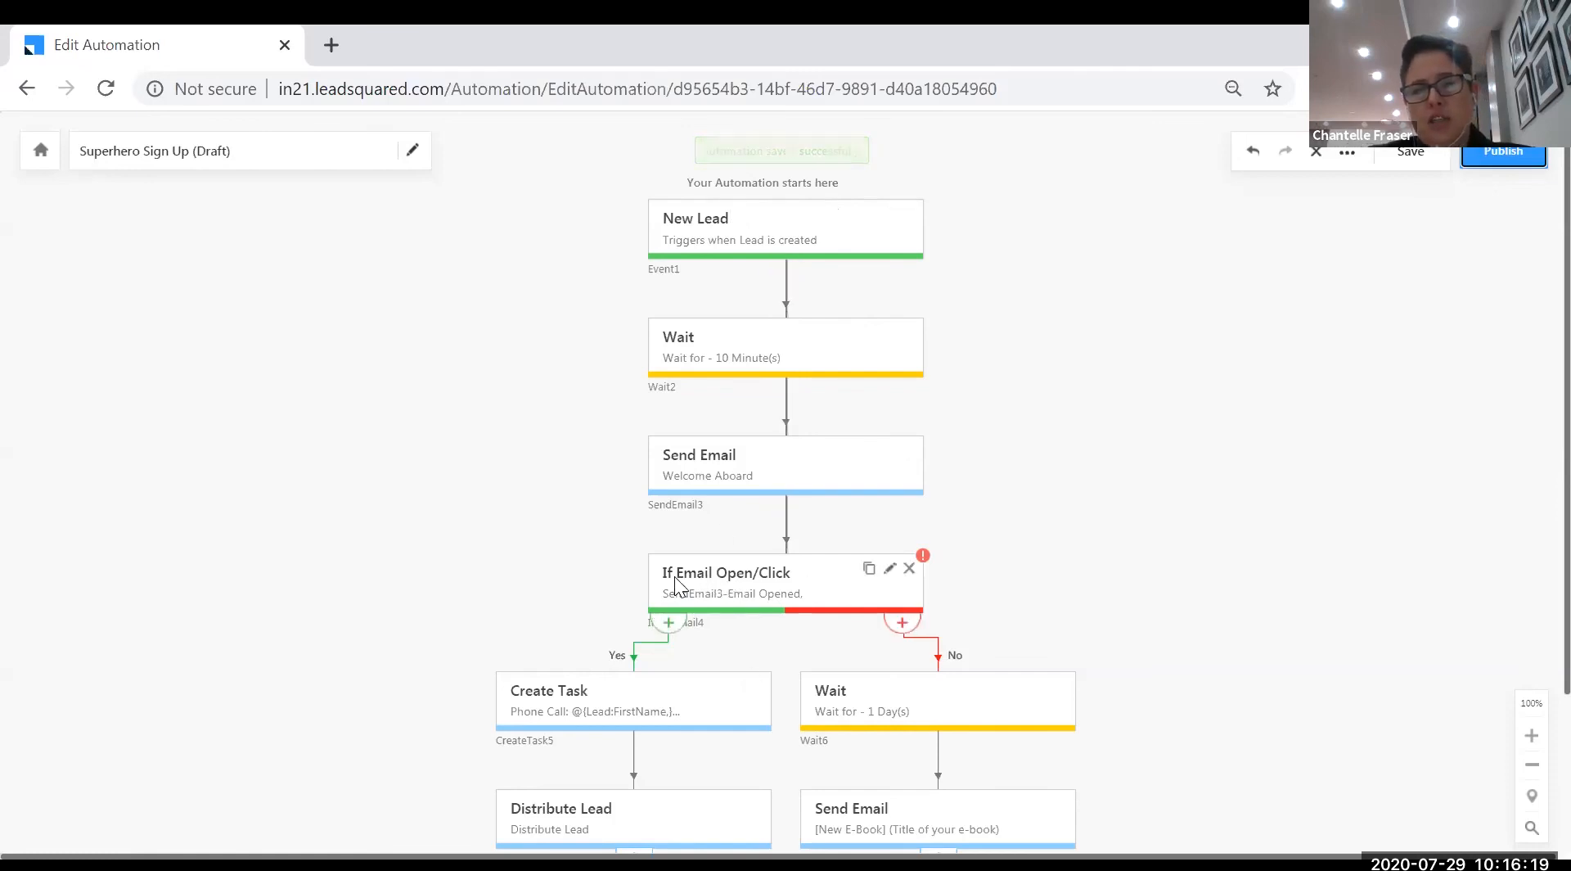
pyautogui.scroll(-2, 674, 574)
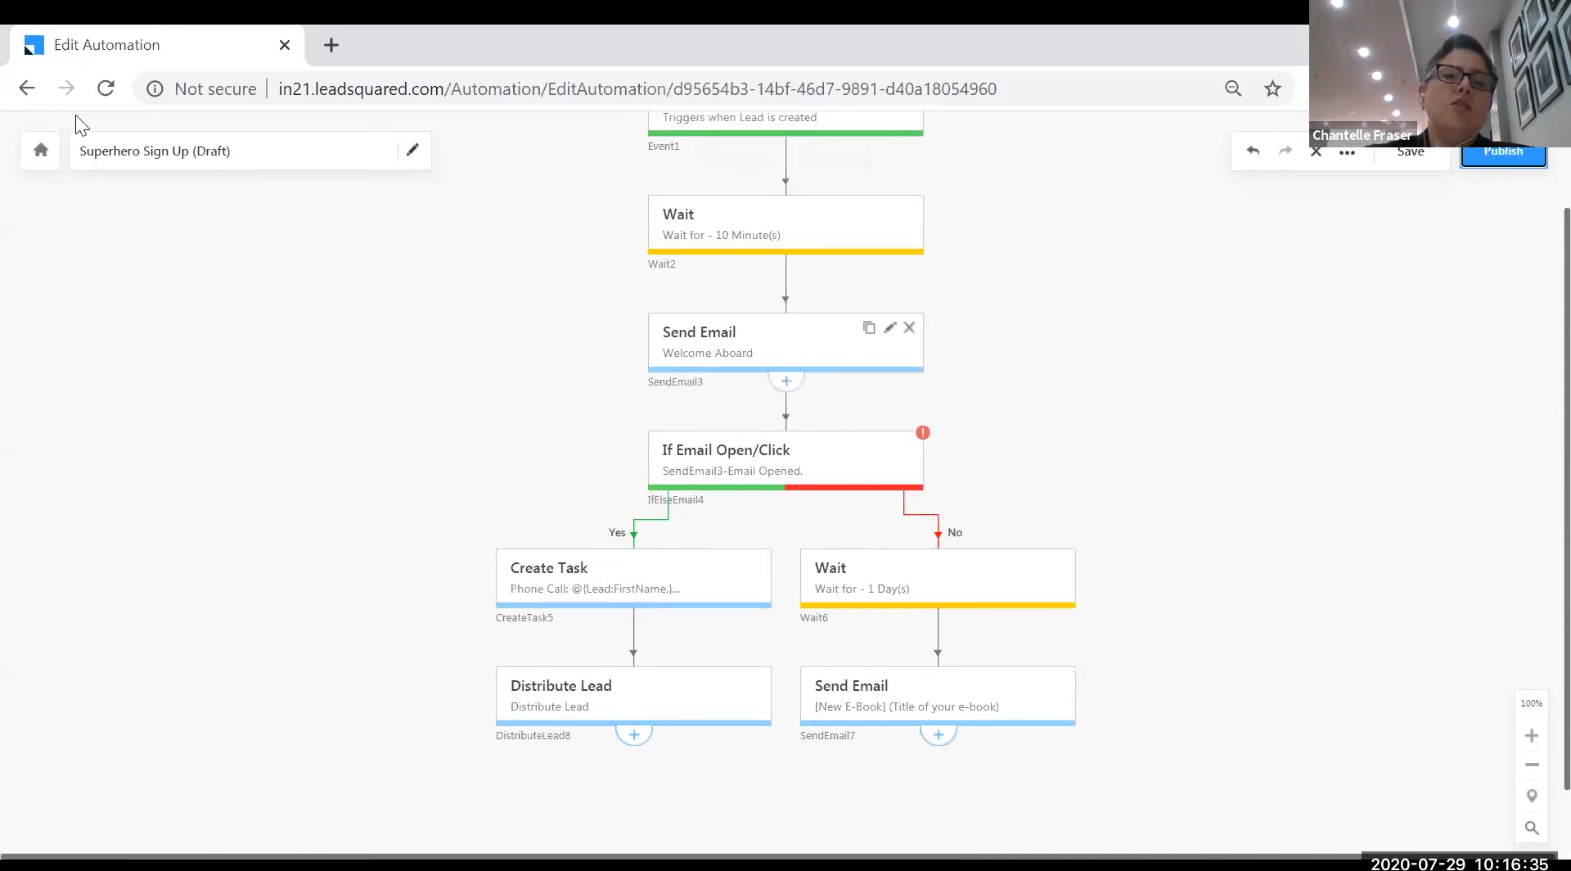
pyautogui.click(29, 89)
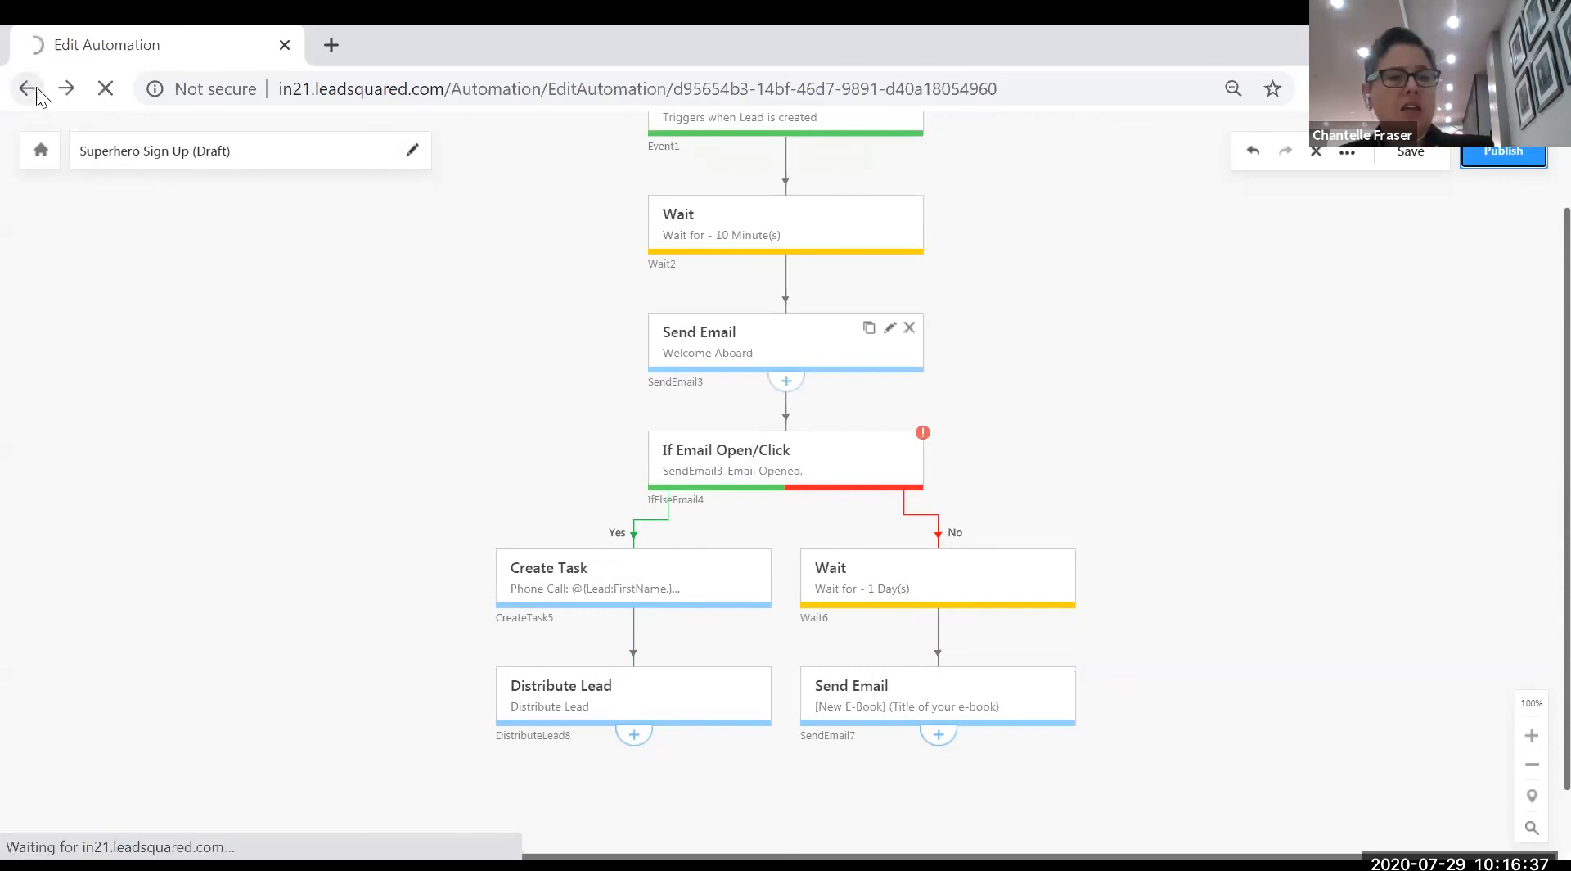